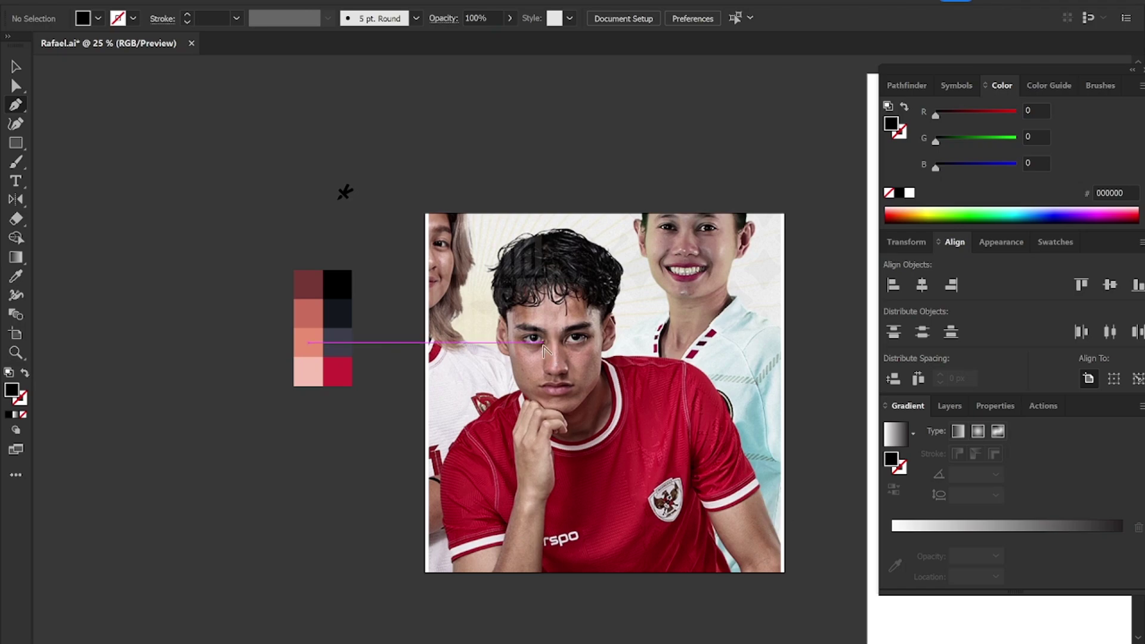
Step: Sample black, then start a pen path beside the left ear and trace up the hairline
scroll(544, 349, "up", 3)
key("i")
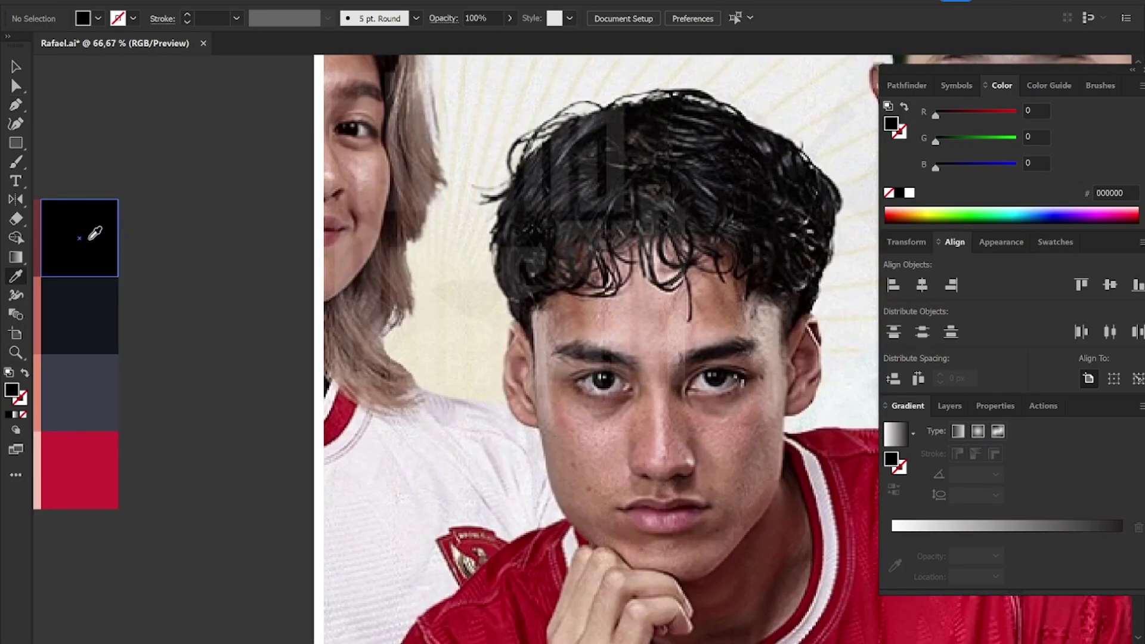
key("p")
scroll(535, 410, "up", 3)
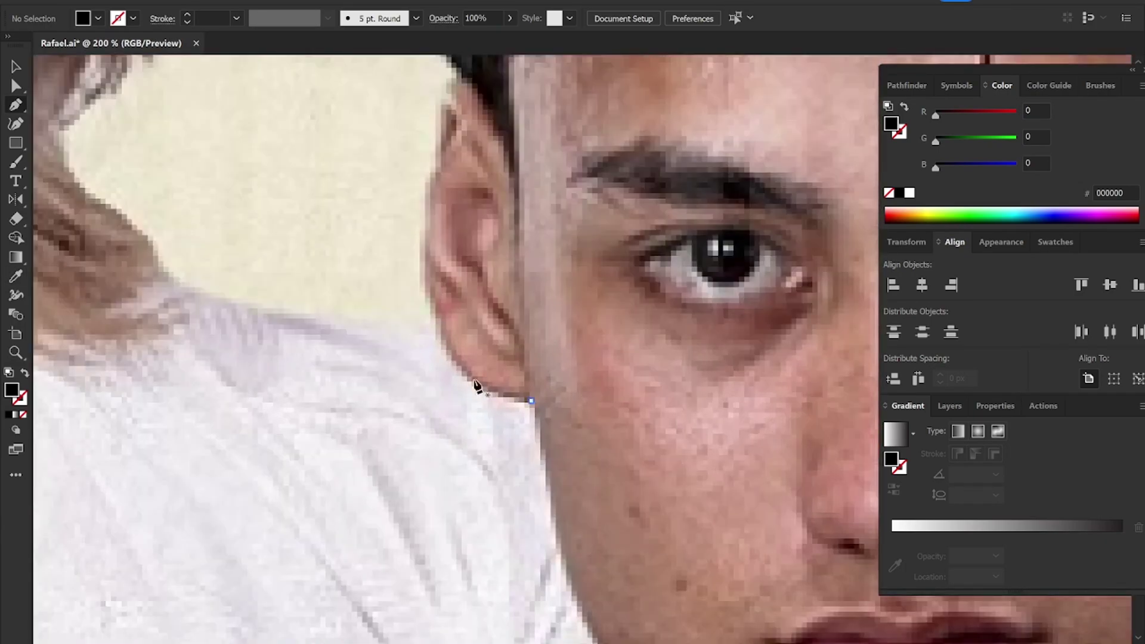
left_click(469, 381)
left_click(429, 320)
left_click(420, 229)
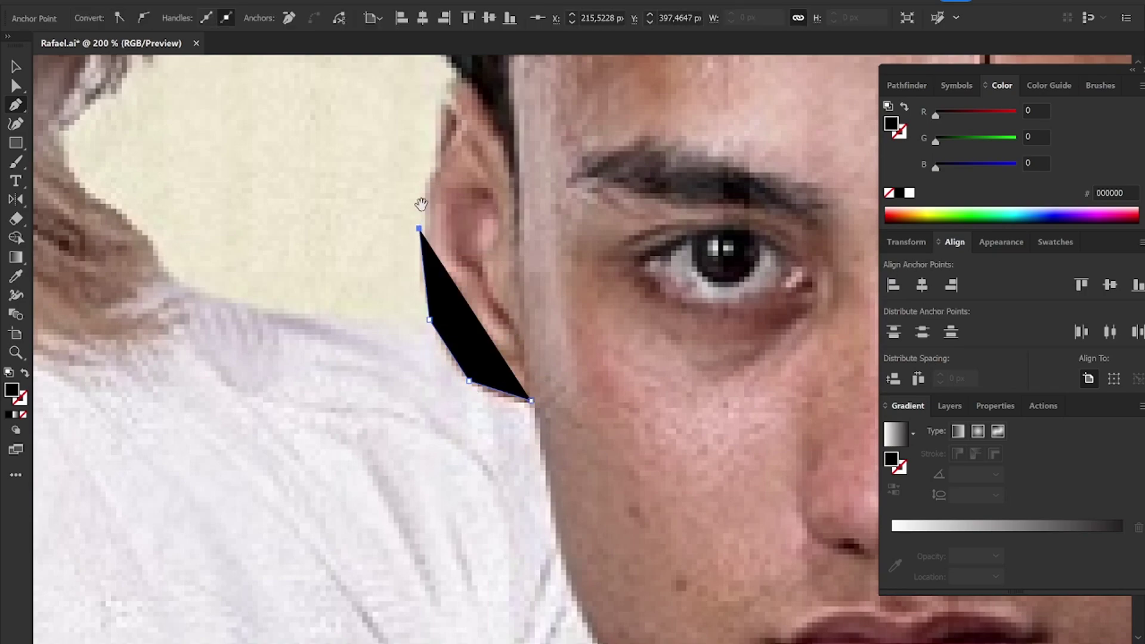
left_click_drag(422, 205, 393, 442)
left_click(405, 378)
left_click(408, 320)
left_click(406, 282)
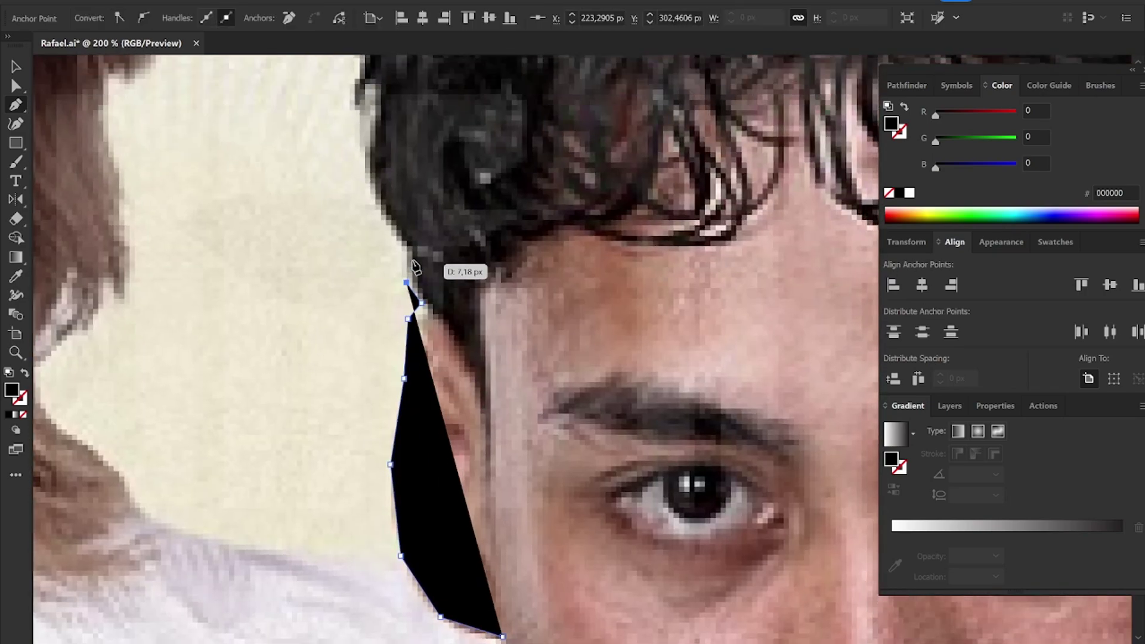
left_click(410, 243)
Step: Trace the hair's left side, adding two pointed strands sticking out left
left_click_drag(411, 250, 457, 571)
left_click(418, 506)
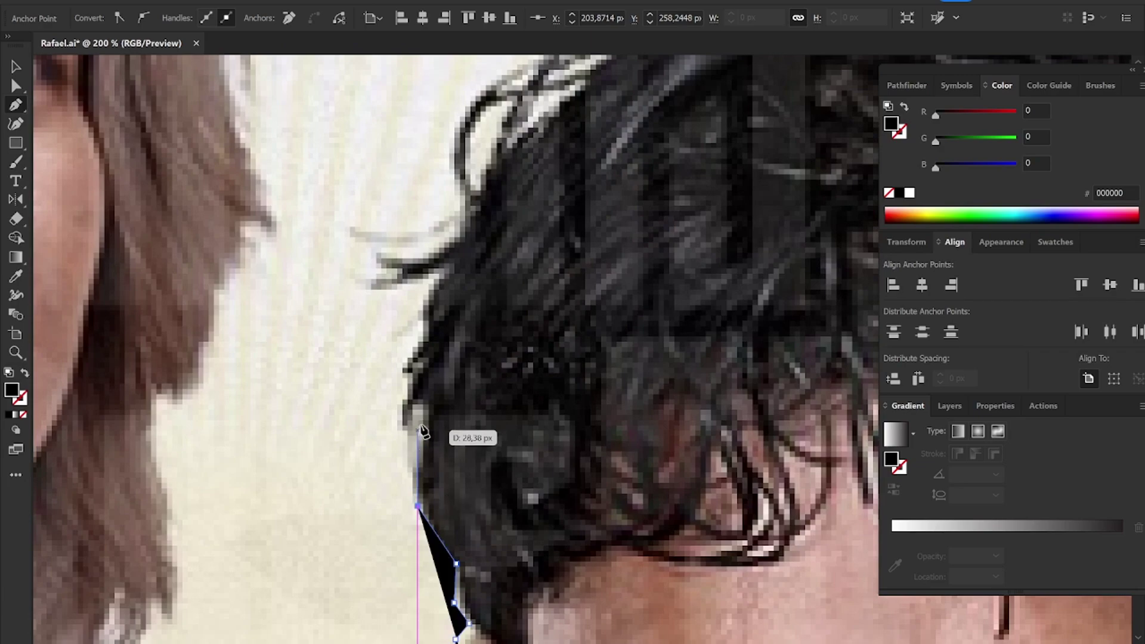
left_click(422, 420)
left_click(407, 471)
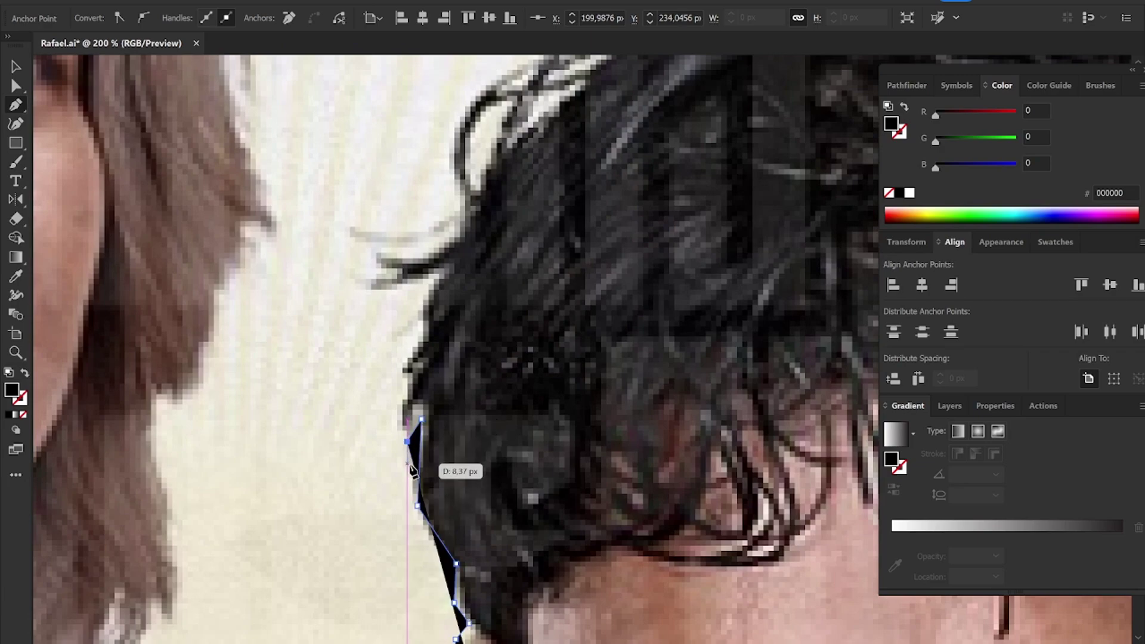
left_click(410, 380)
left_click(394, 361)
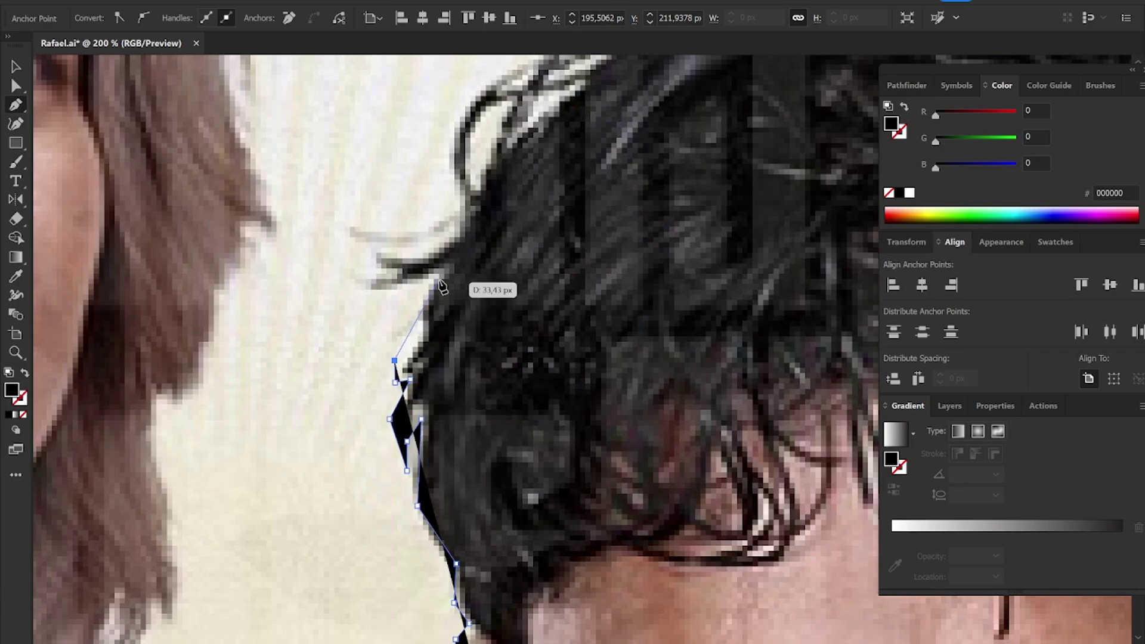
left_click(446, 266)
left_click(384, 298)
left_click(339, 266)
left_click(391, 272)
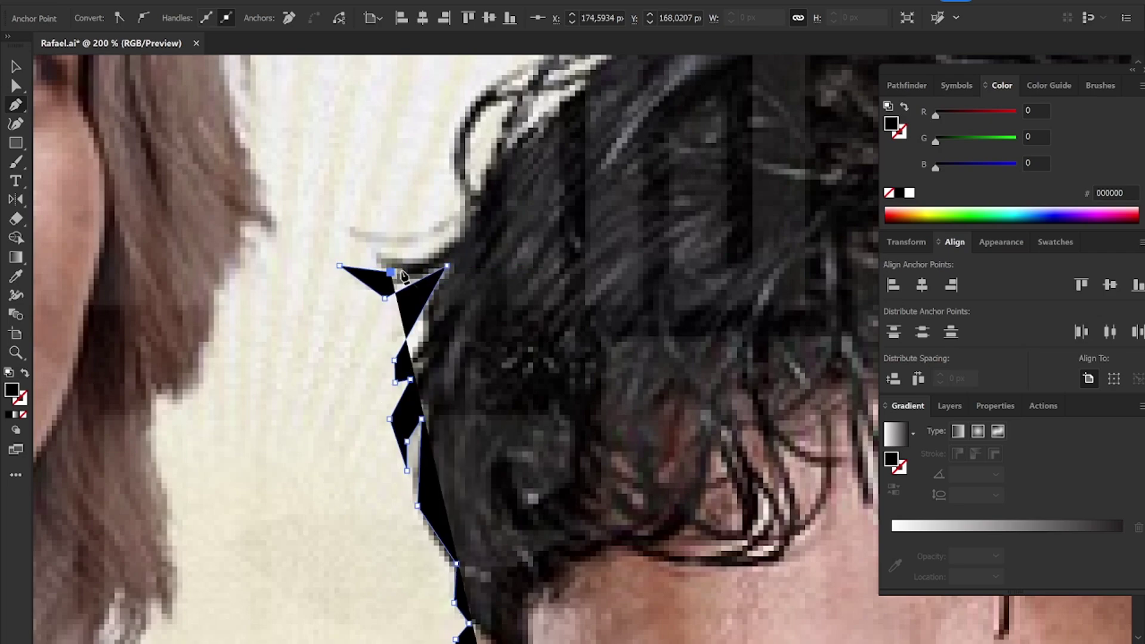
left_click(431, 259)
left_click(370, 252)
left_click(335, 220)
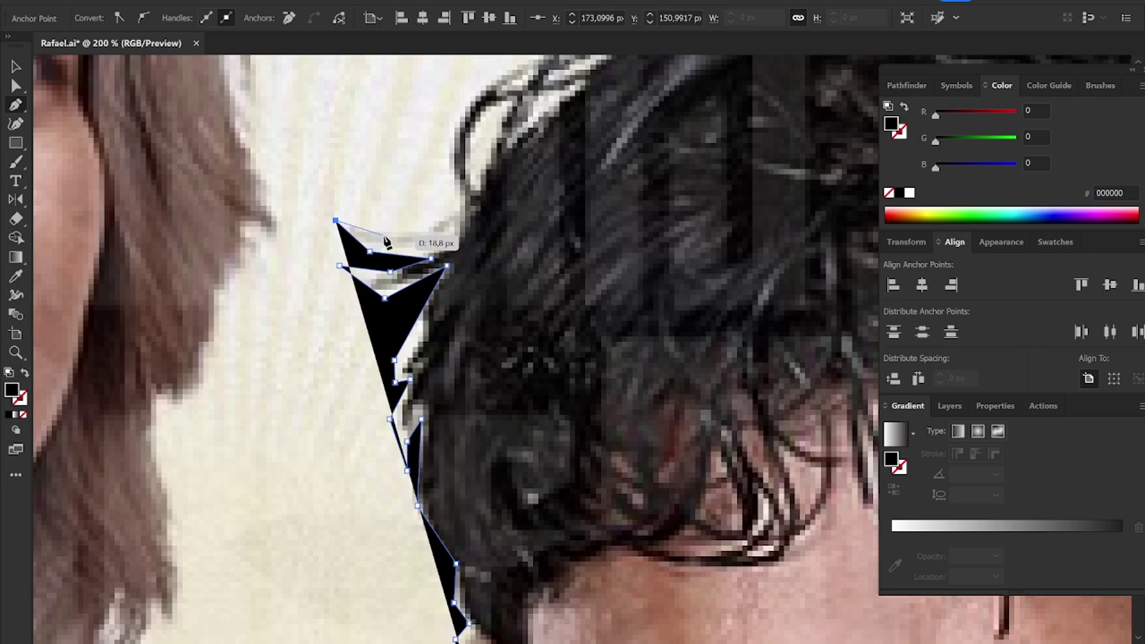
Step: Continue the hair outline up the side, over the top and along the crown
scroll(494, 225, "up", 5)
scroll(450, 276, "right", 3)
left_click(311, 458)
left_click(297, 371)
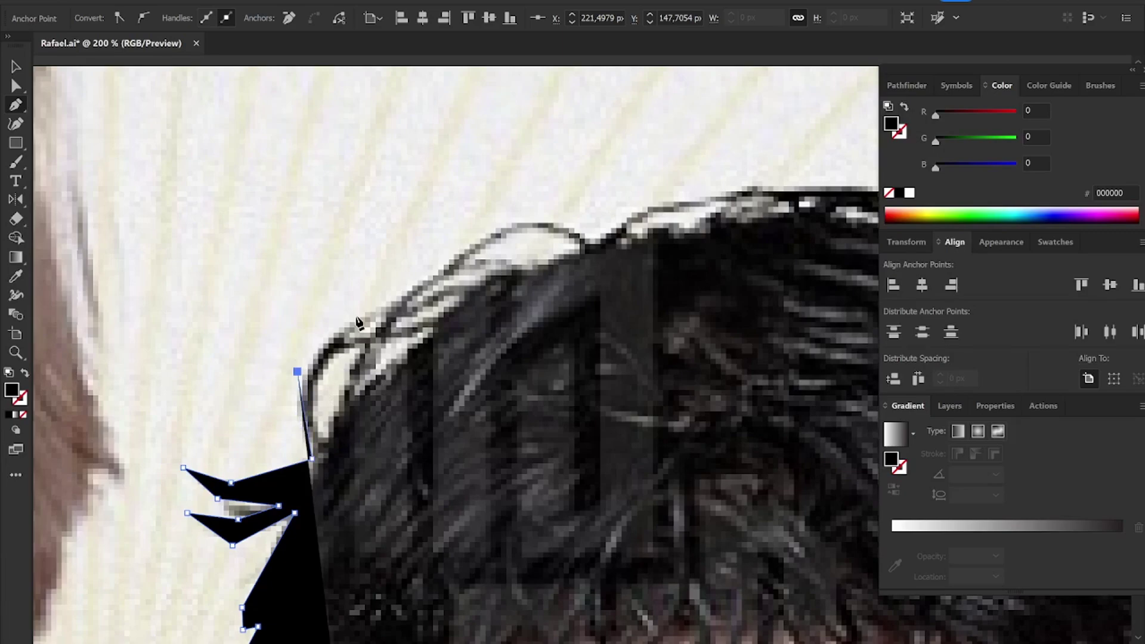
left_click(370, 297)
left_click(406, 286)
left_click(512, 217)
left_click(590, 239)
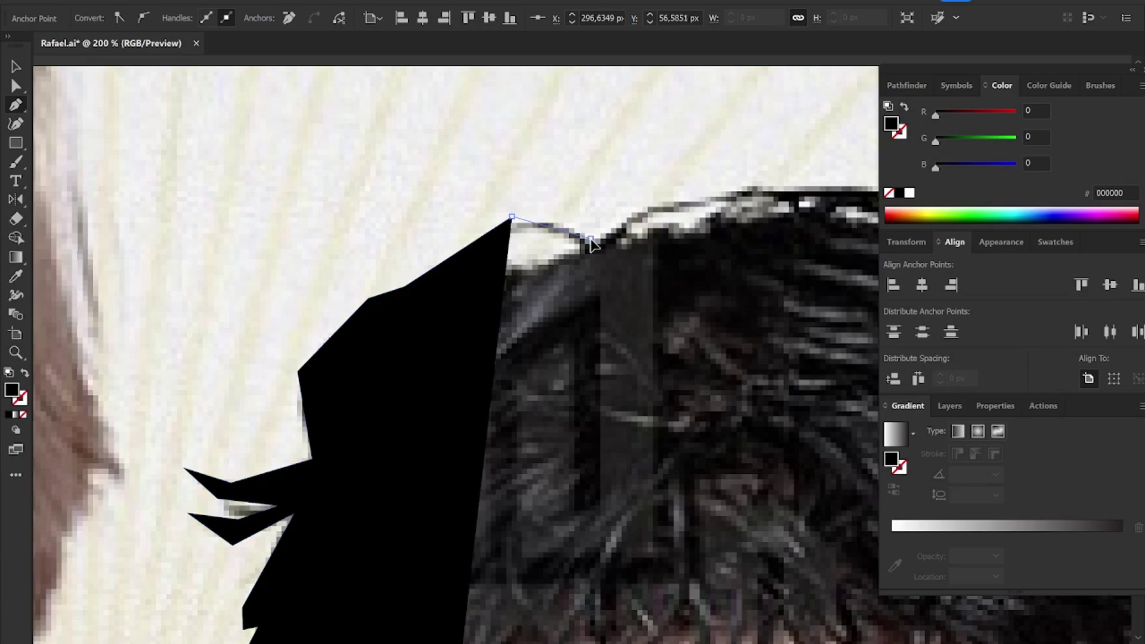
scroll(591, 242, "up", 5)
scroll(591, 242, "right", 7)
left_click(472, 343)
left_click(625, 332)
left_click(707, 370)
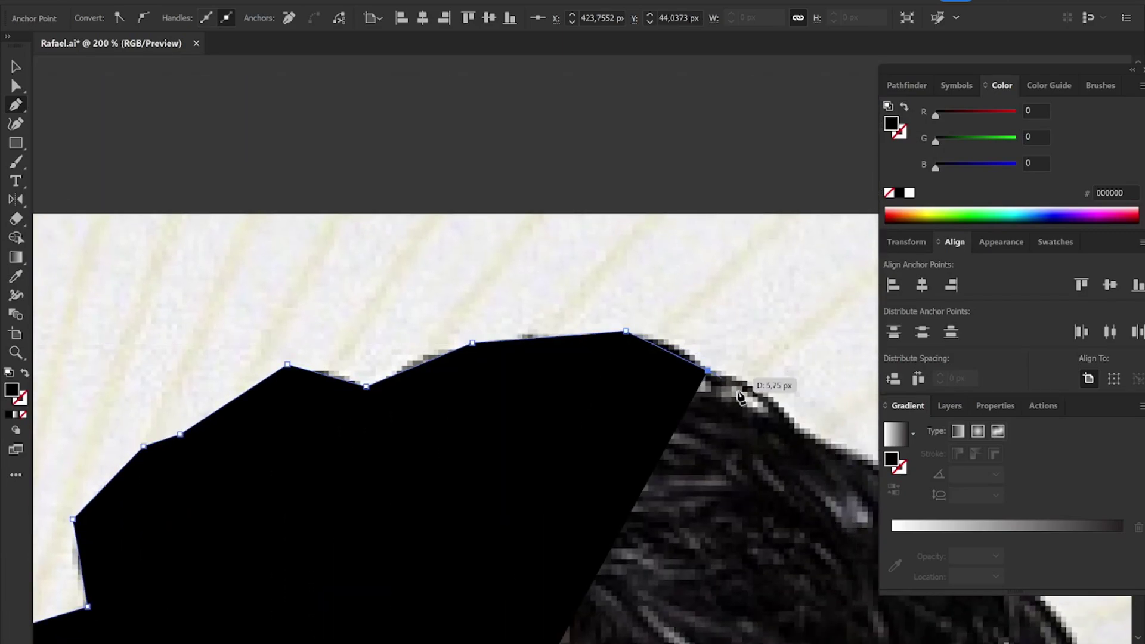
Step: Extend the hair outline to the right side and down its right edge
scroll(739, 397, "down", 3)
scroll(740, 396, "right", 6)
left_click(397, 289)
left_click(422, 328)
scroll(422, 328, "right", 5)
scroll(422, 328, "down", 2)
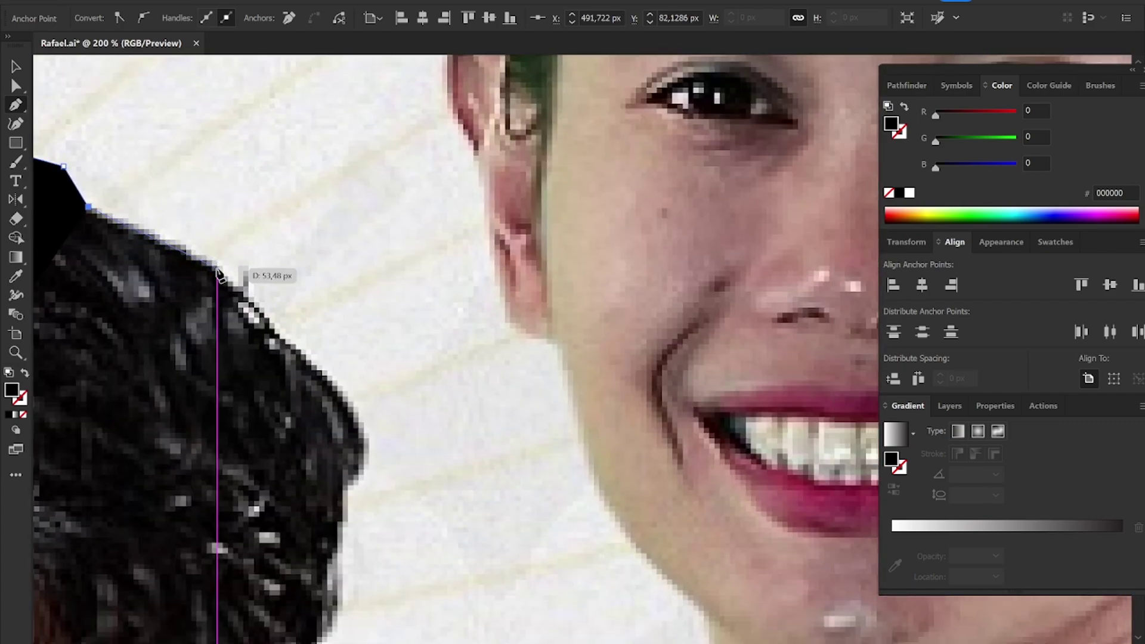
left_click(219, 275)
left_click(289, 342)
scroll(289, 342, "down", 3)
scroll(289, 342, "right", 2)
left_click(289, 303)
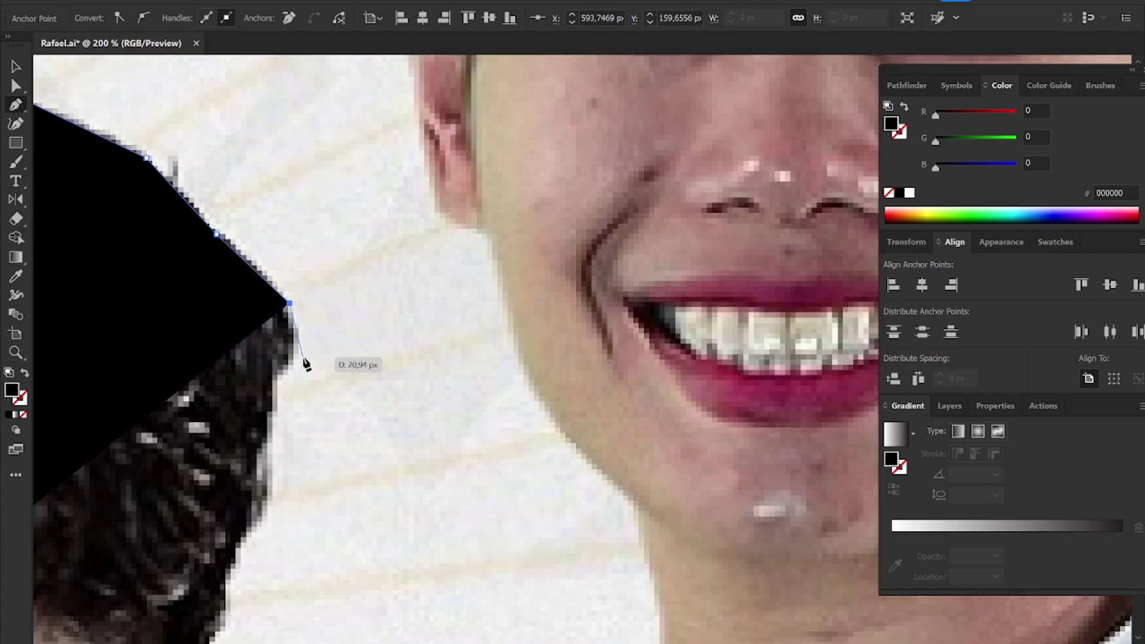
left_click(304, 360)
Step: Swap fill and stroke, then trace down the right side around the right ear to the neck
key("shift+x")
scroll(276, 396, "down", 3)
scroll(276, 396, "left", 2)
left_click(389, 286)
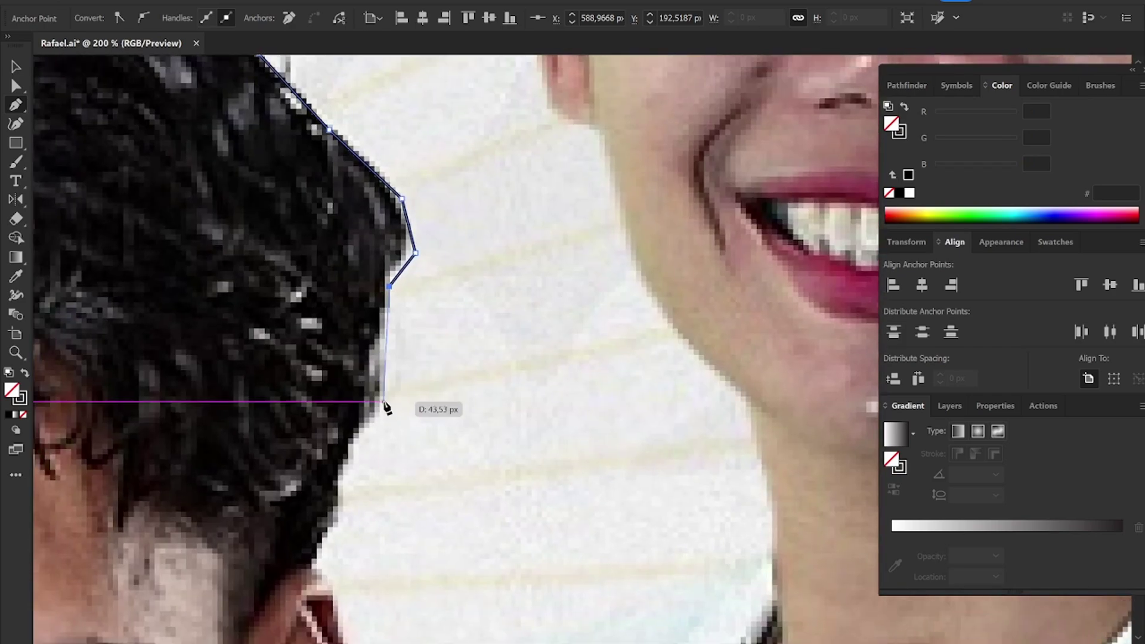
left_click(385, 404)
left_click(343, 454)
scroll(344, 325, "down", 3)
left_click(312, 376)
scroll(312, 376, "down", 3)
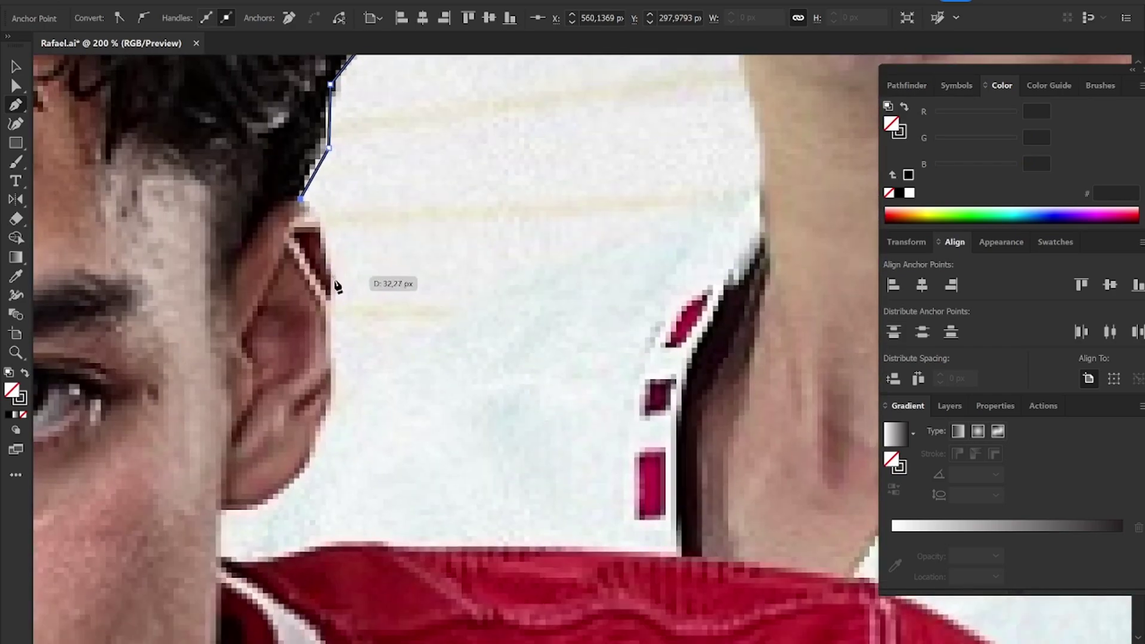
left_click(329, 411)
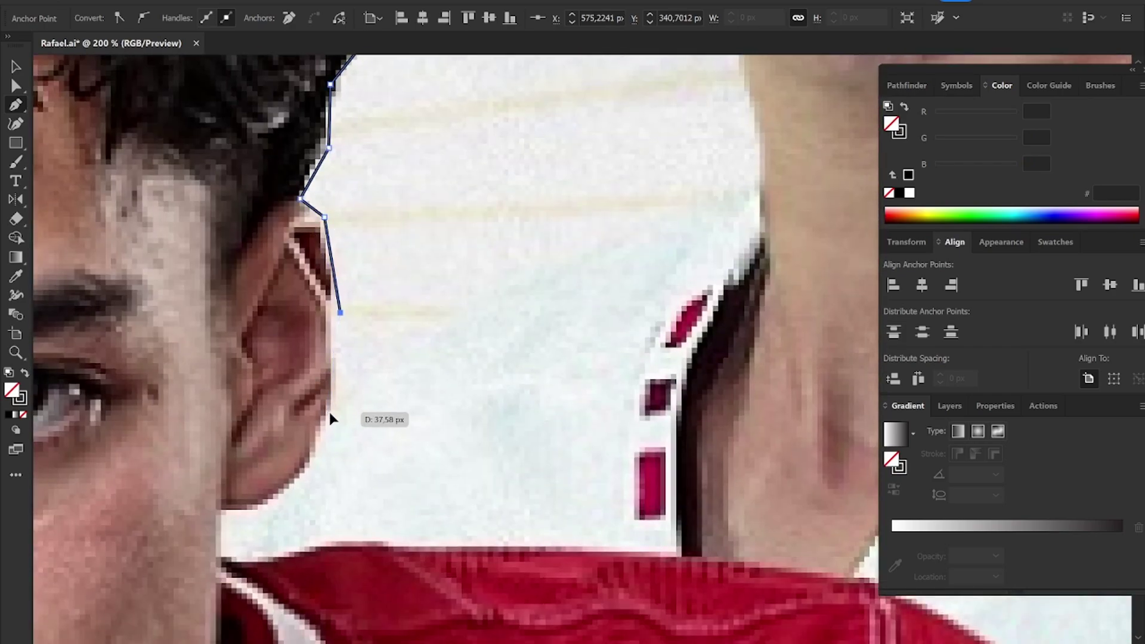
left_click(305, 479)
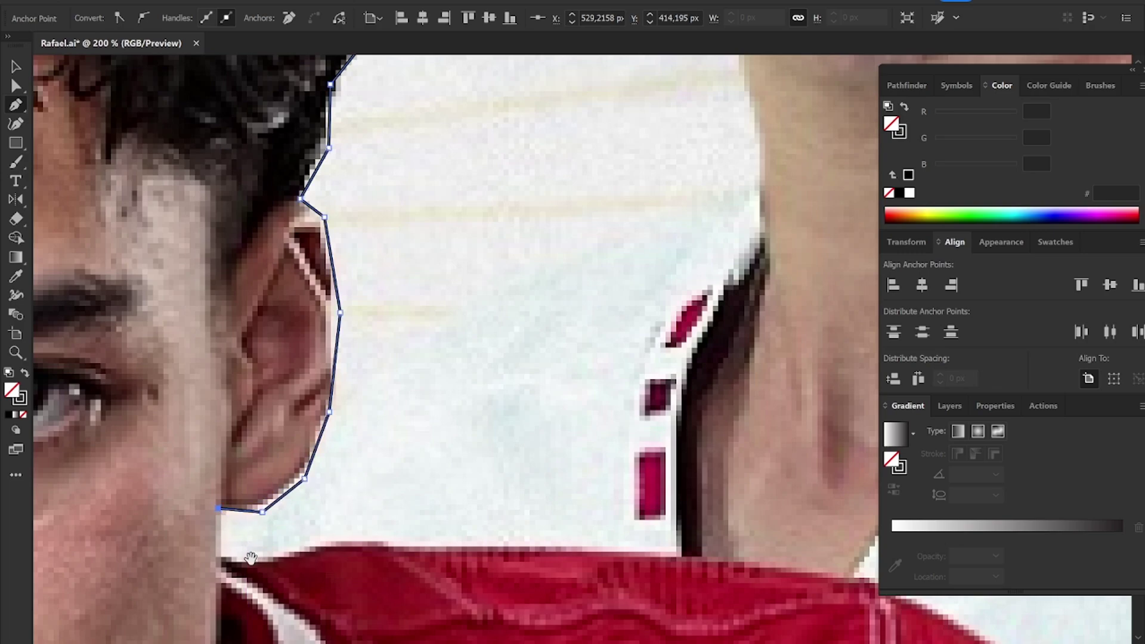
left_click_drag(250, 558, 224, 327)
left_click(253, 334)
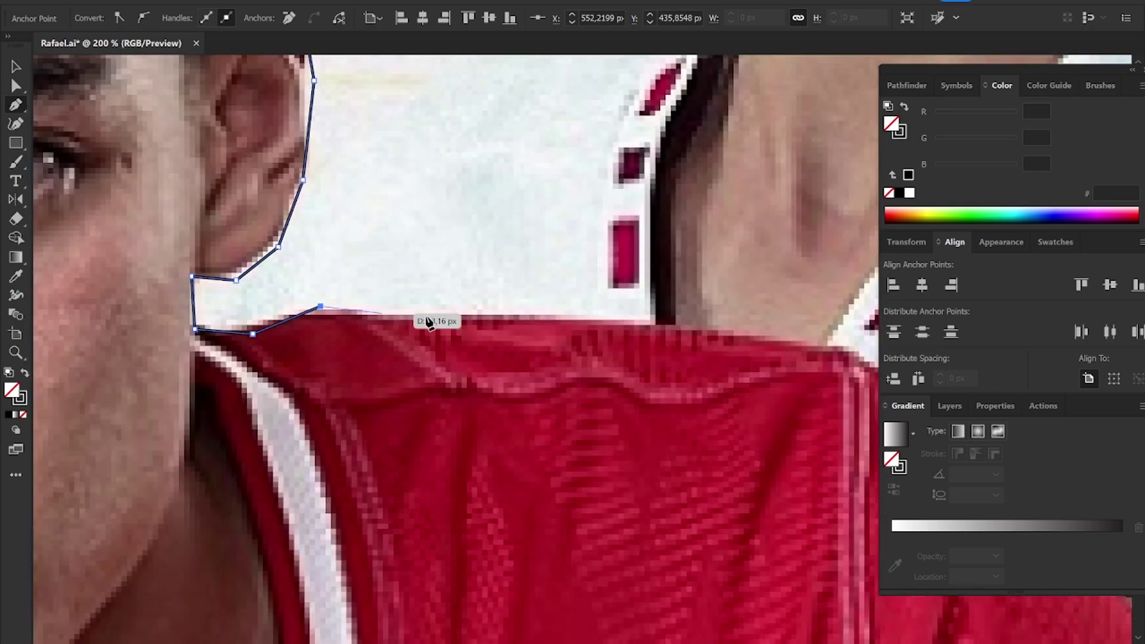
Step: Add outline points along the collar and down the shoulder edge
left_click_drag(429, 322, 192, 290)
left_click(475, 300)
left_click_drag(657, 371, 319, 241)
left_click(338, 213)
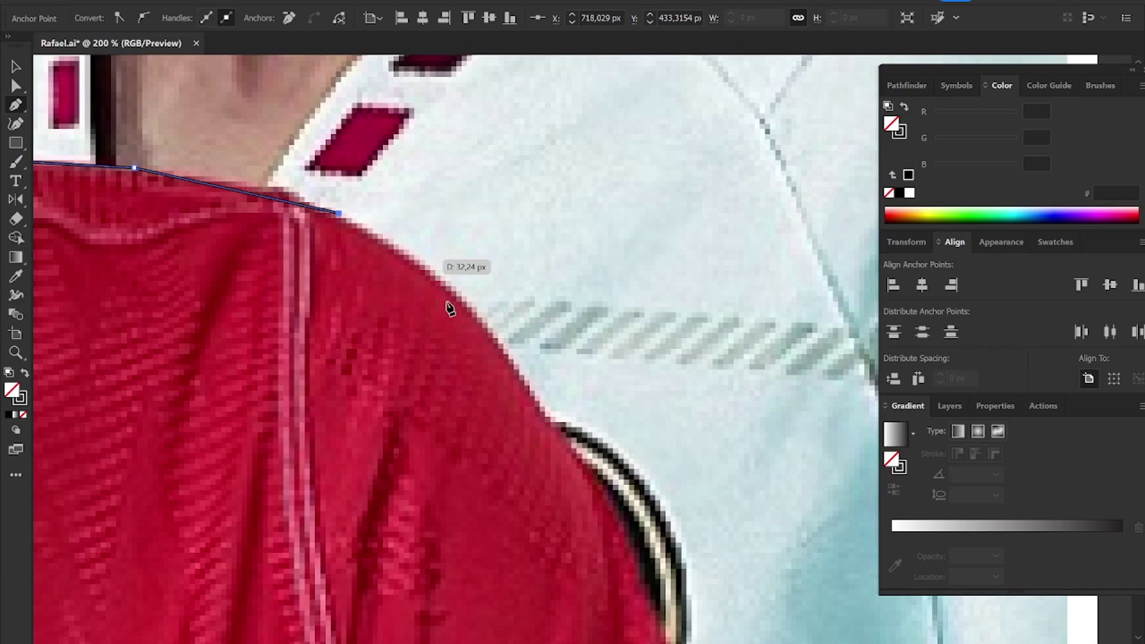
left_click(450, 308)
left_click_drag(450, 309, 277, 136)
scroll(391, 273, "down", 3)
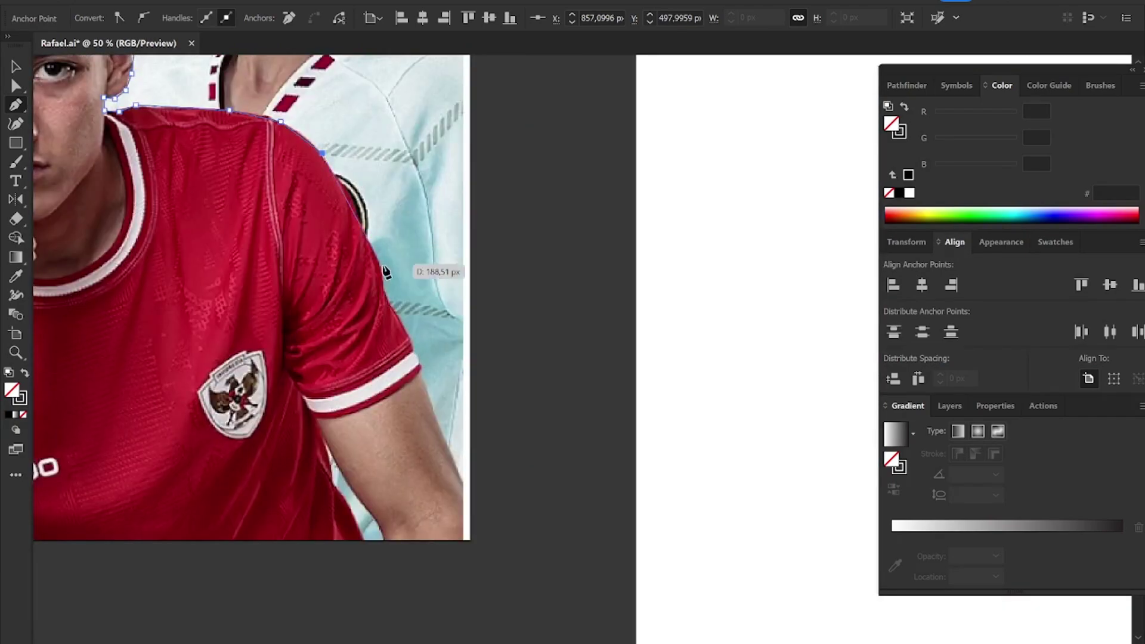
scroll(383, 266, "up", 2)
left_click_drag(379, 256, 255, 36)
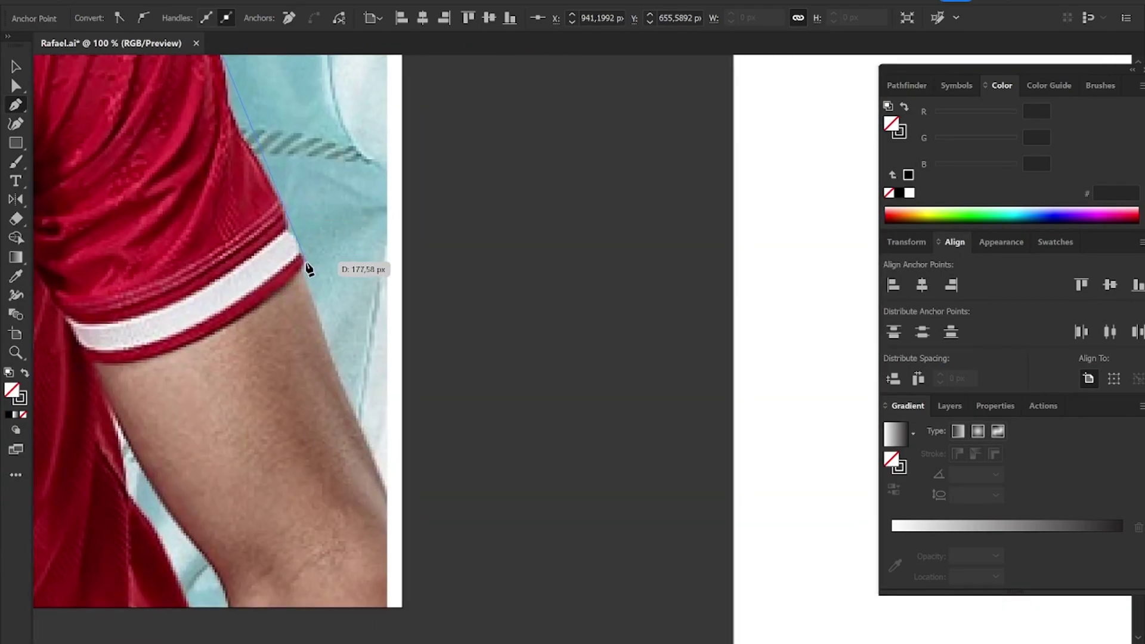
Step: Trace the sleeve band and outer arm to the bottom-right corner, then up the inner arm
left_click(306, 266)
scroll(307, 274, "up", 4)
scroll(271, 270, "down", 4)
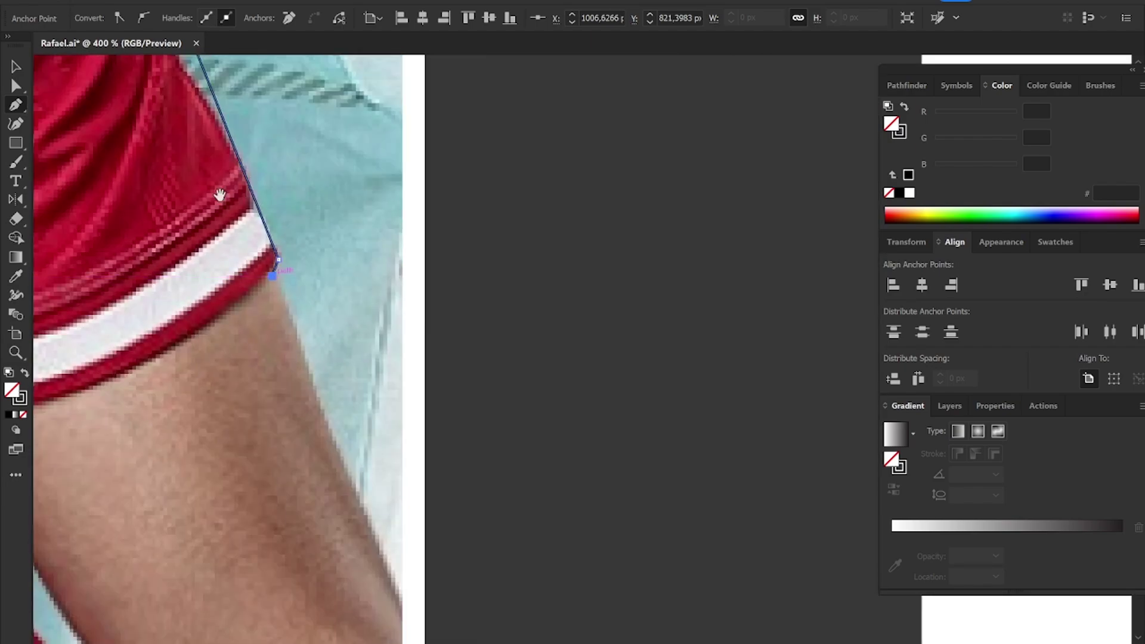
scroll(233, 257, "up", 2)
left_click(254, 295)
left_click_drag(254, 296, 438, 315)
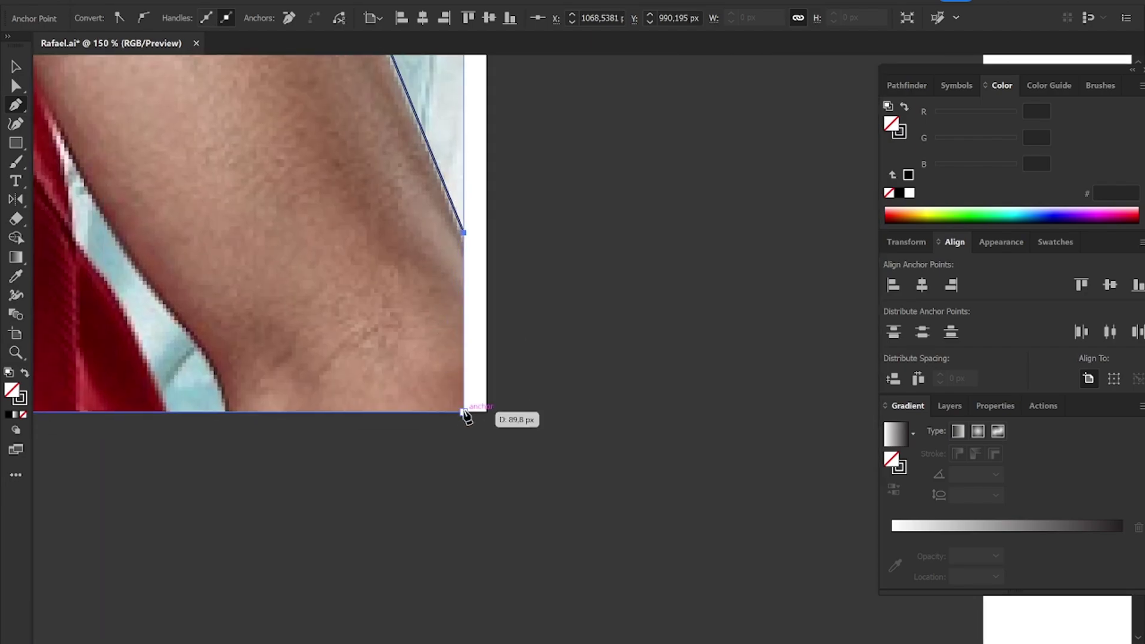
left_click(463, 411)
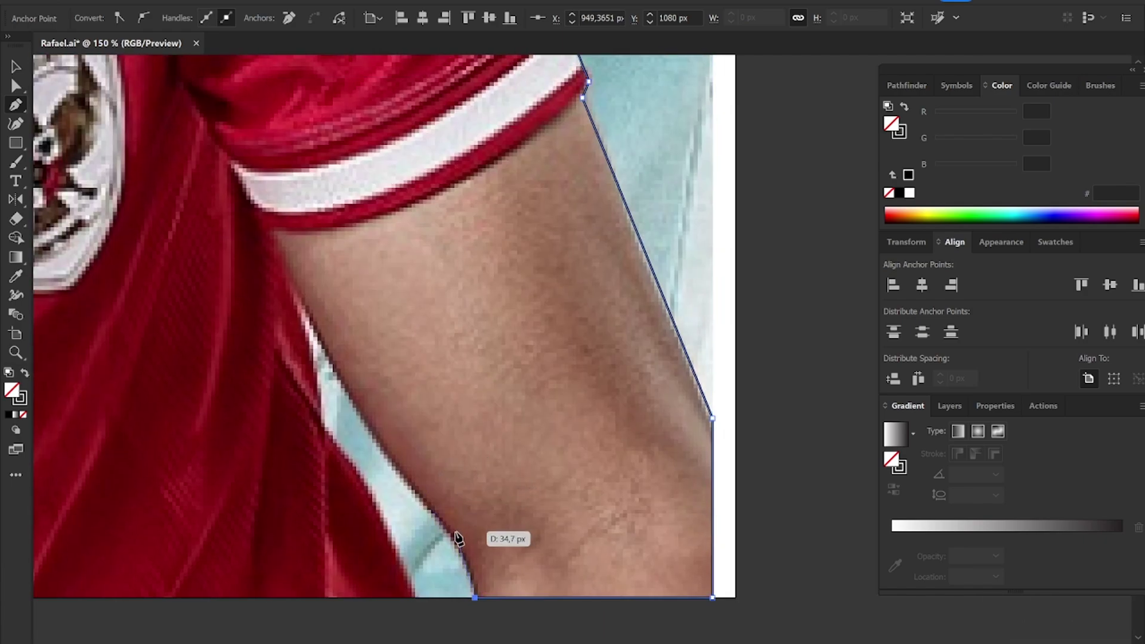
left_click(454, 537)
left_click(358, 411)
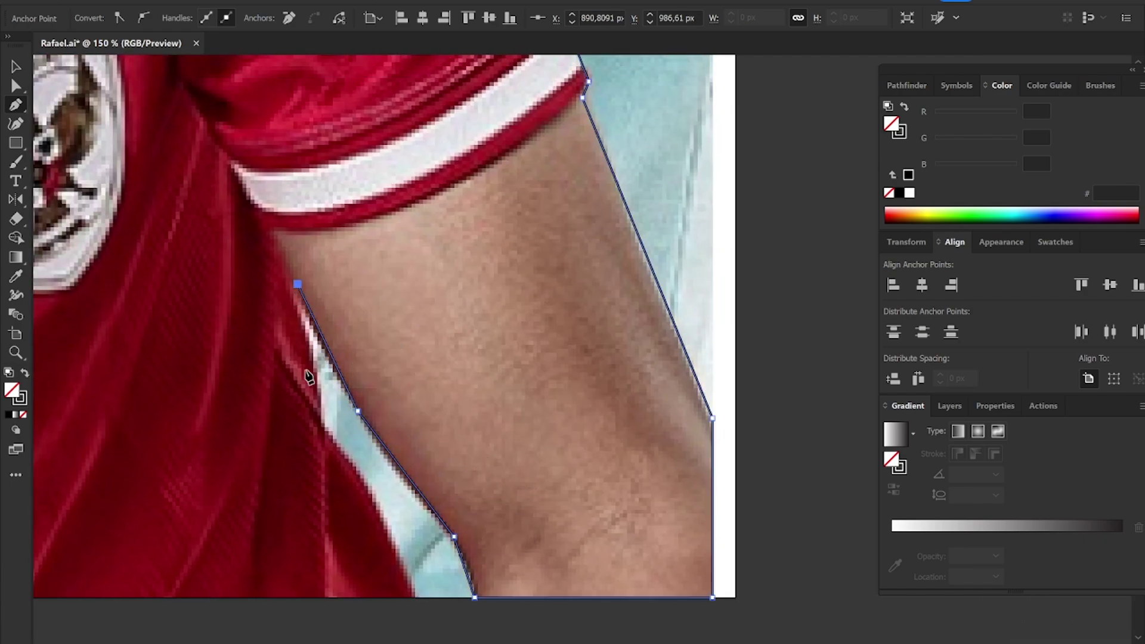
Step: Continue along the inner arm and across the artboard's bottom edge by the shorts
scroll(365, 457, "down", 3)
scroll(365, 457, "right", 1)
left_click(316, 334)
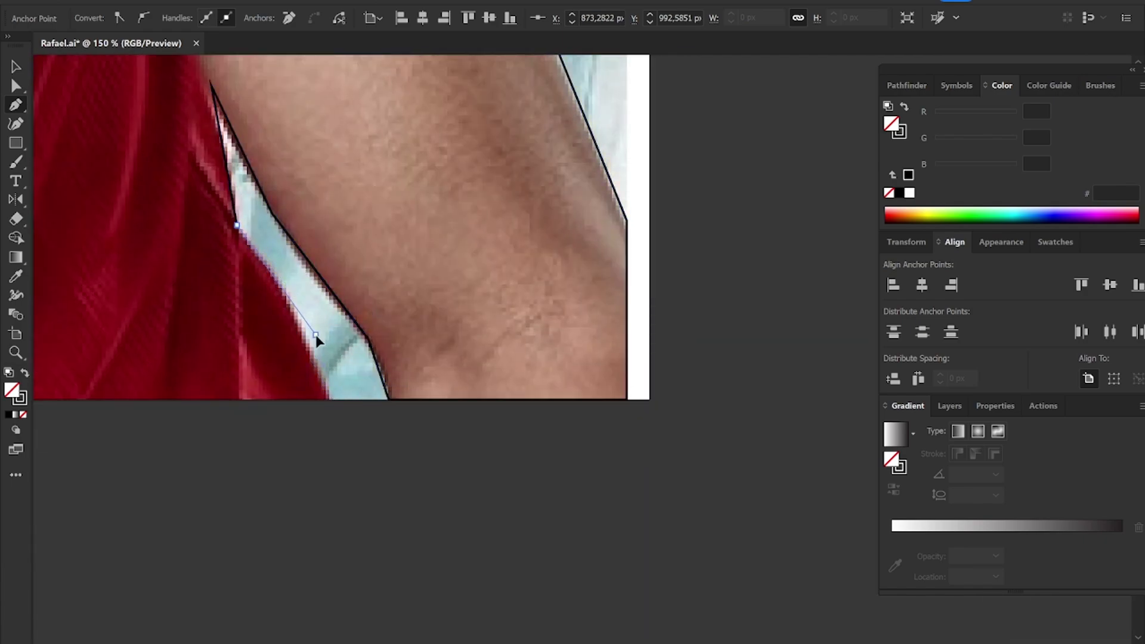
left_click(335, 399)
scroll(562, 335, "left", 3)
scroll(656, 287, "left", 5)
scroll(524, 351, "left", 4)
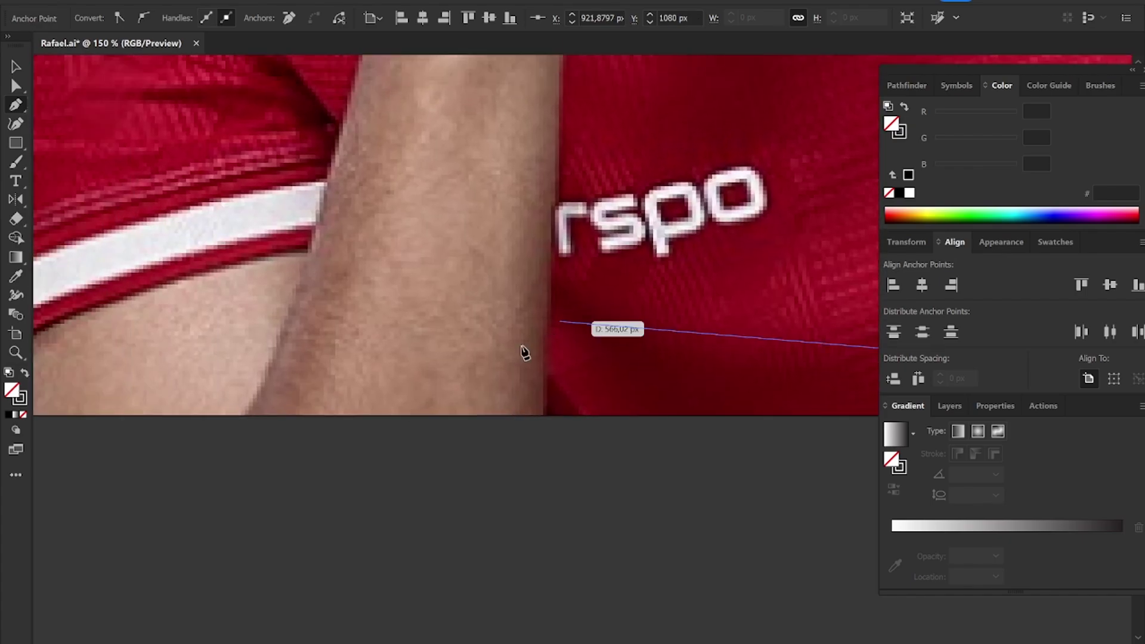
scroll(395, 378, "left", 5)
left_click(358, 397)
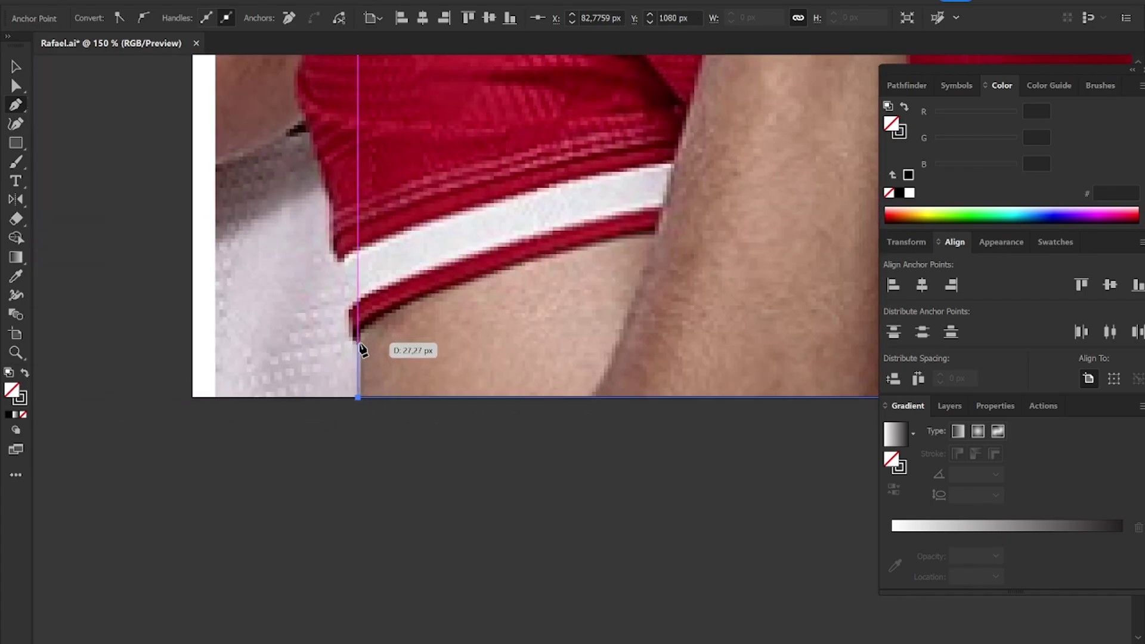
Step: Trace the lower jersey edge and up the jersey's side
scroll(361, 343, "up", 3)
scroll(320, 332, "down", 4)
scroll(312, 257, "up", 1)
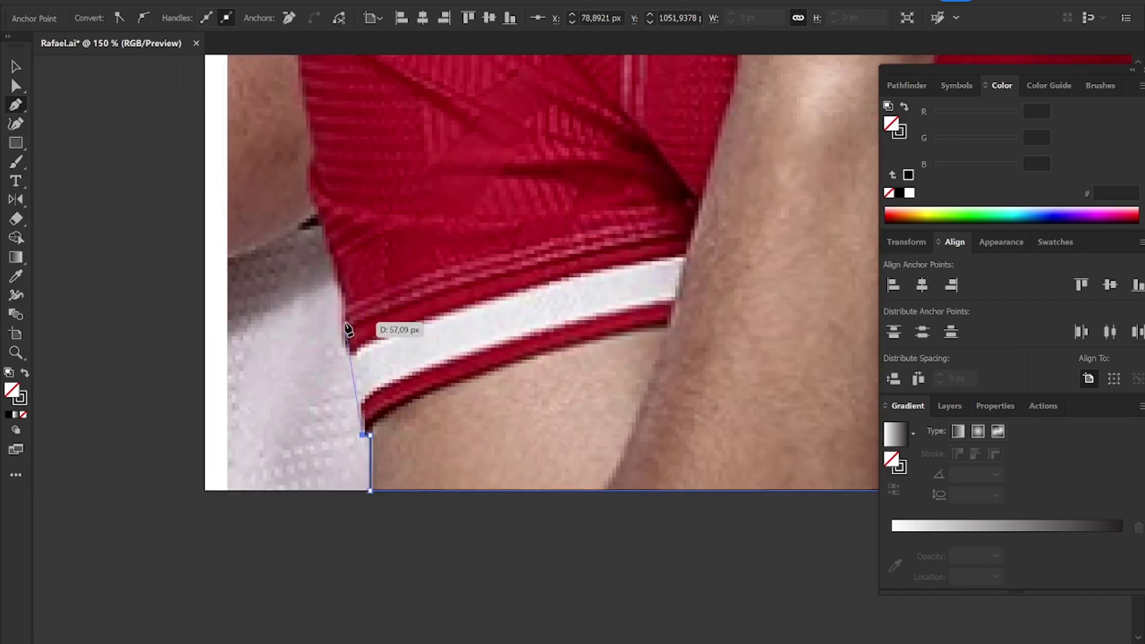
left_click(341, 326)
scroll(341, 289, "up", 3)
scroll(342, 288, "left", 1)
left_click(380, 432)
left_click(346, 331)
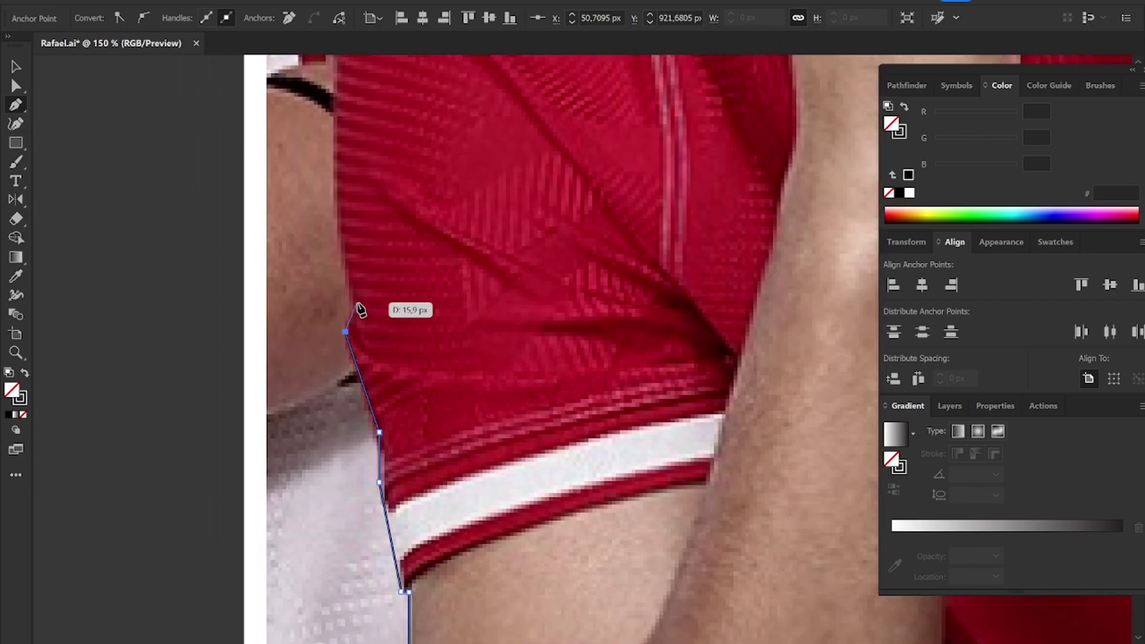
Step: Trace the shoulder, collar, chin and face edge, closing the outline at its start
scroll(364, 471, "up", 5)
scroll(364, 472, "left", 1)
left_click(384, 305)
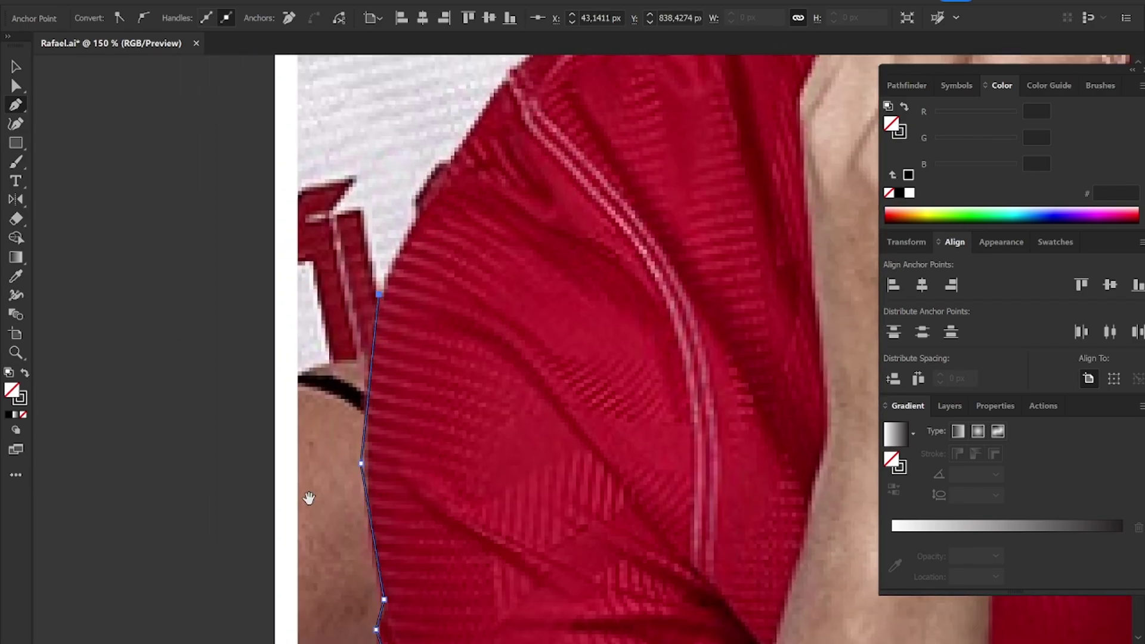
scroll(358, 382, "up", 6)
scroll(358, 382, "right", 2)
left_click(328, 450)
left_click(380, 388)
left_click(445, 358)
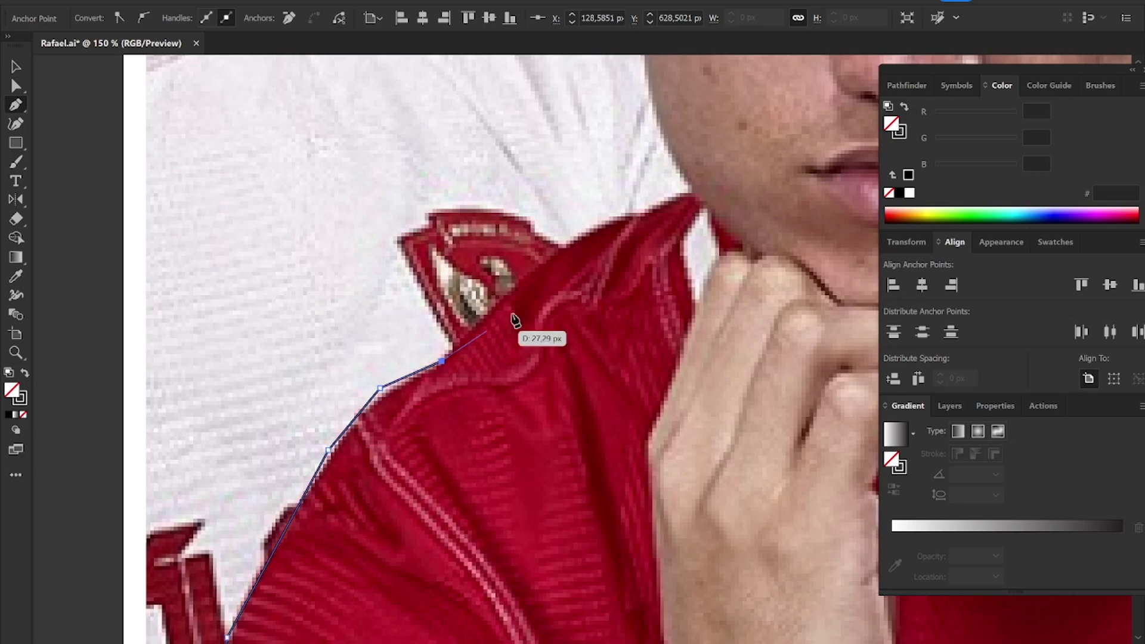
scroll(524, 328, "up", 4)
scroll(524, 327, "right", 3)
left_click(367, 470)
left_click(436, 447)
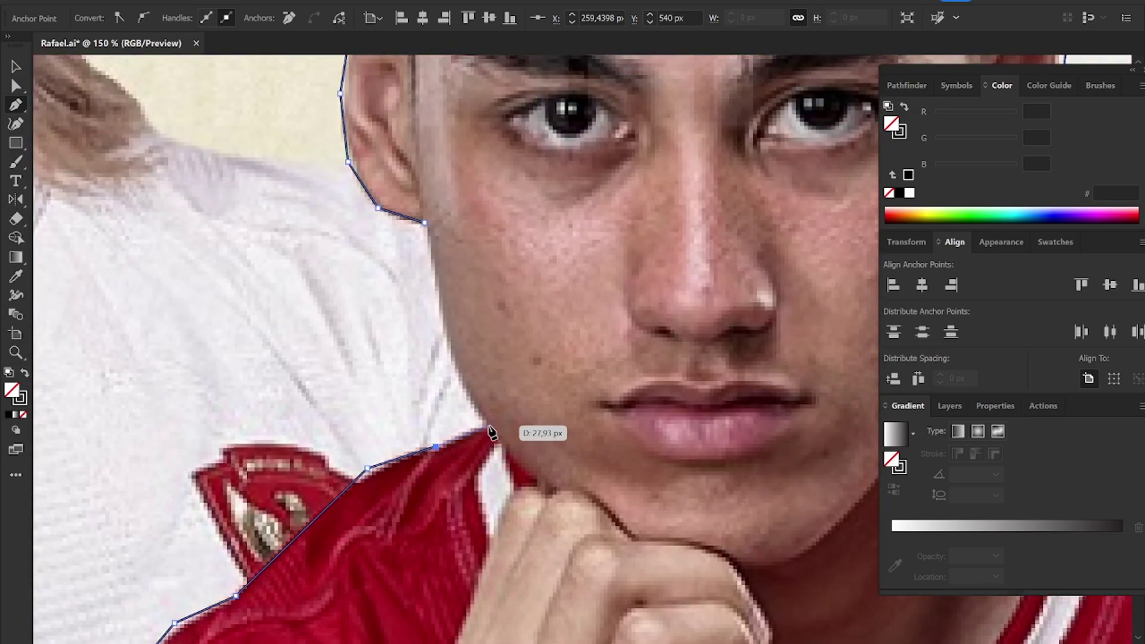
left_click(443, 365)
left_click(424, 222)
Step: Give the finished outline a bright green 1cf955 stroke, then deselect it
key("ctrl+minus")
key("ctrl+minus")
key("ctrl+minus")
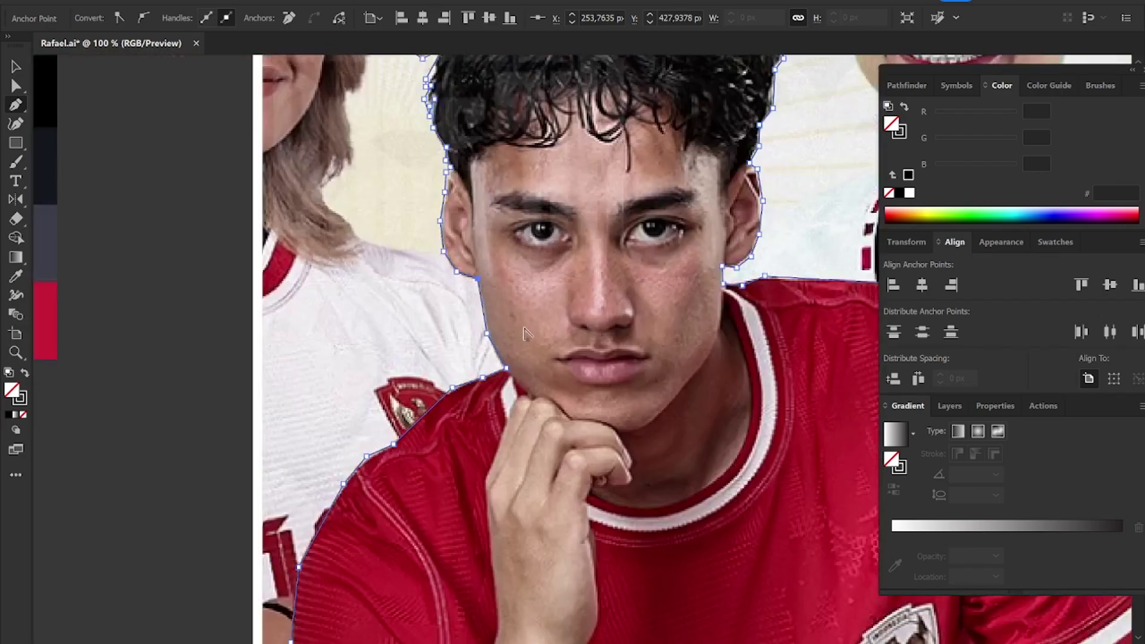
key("v")
left_click(331, 317)
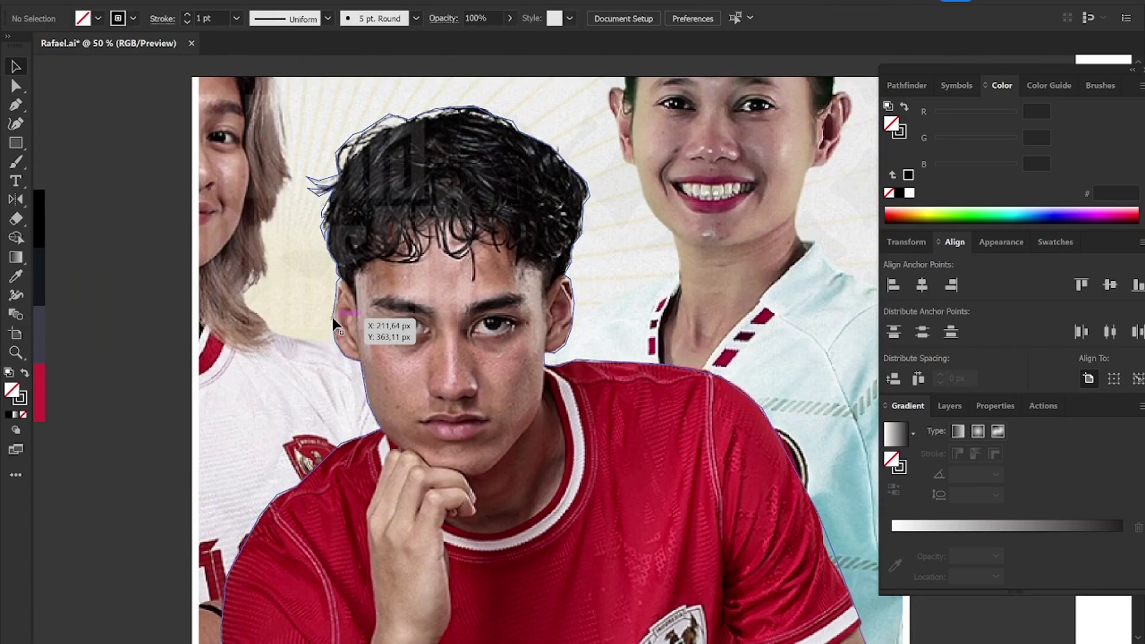
double_click(899, 131)
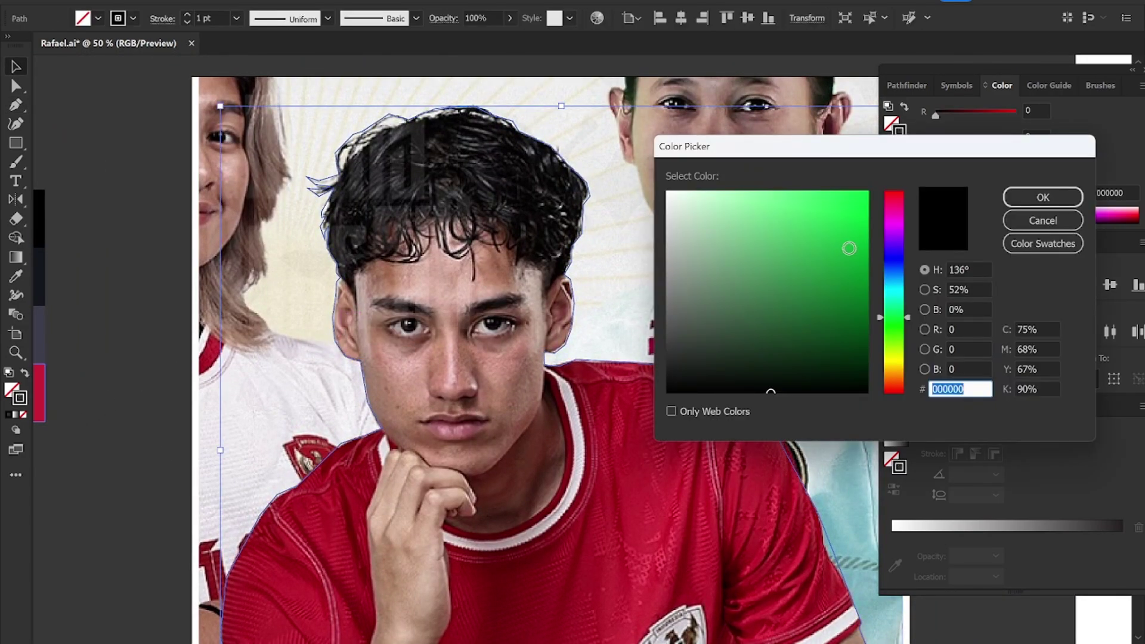
type("1cf955")
key("Return")
left_click(117, 460)
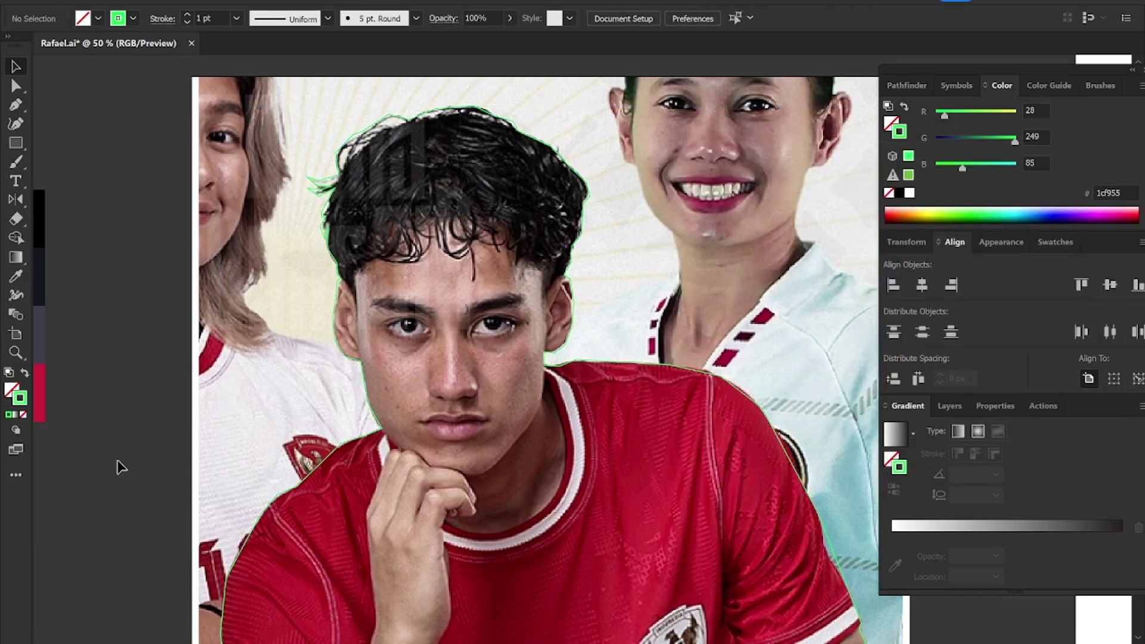
Step: Start a hair path by the ear, down to the temple and along the forehead hairline
key("p")
scroll(337, 292, "up", 5)
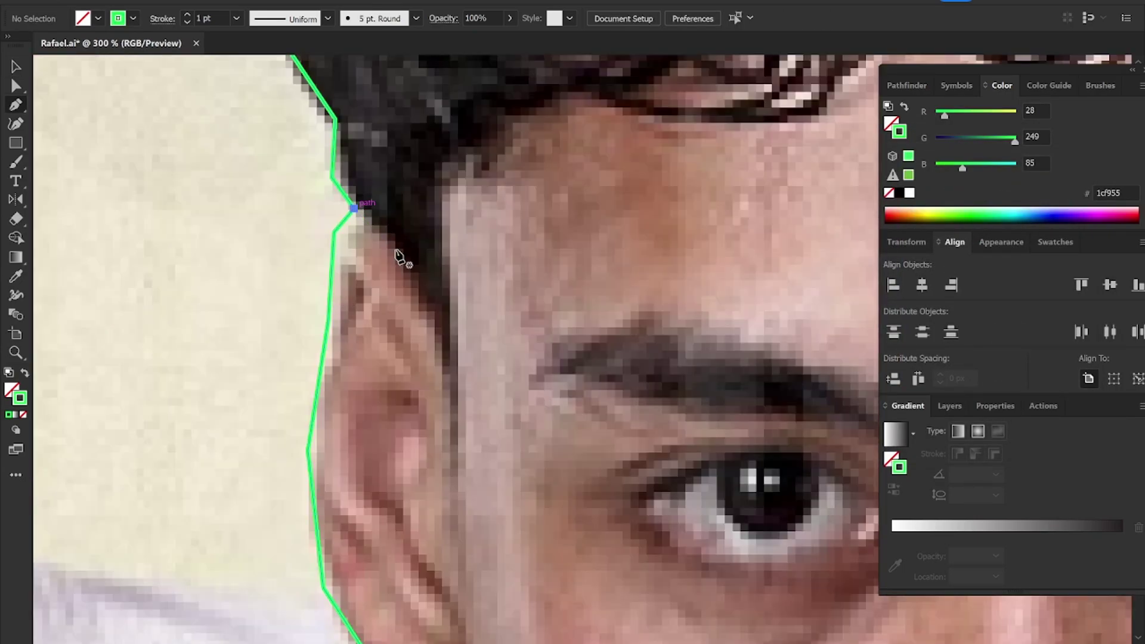
left_click(417, 272)
left_click(460, 456)
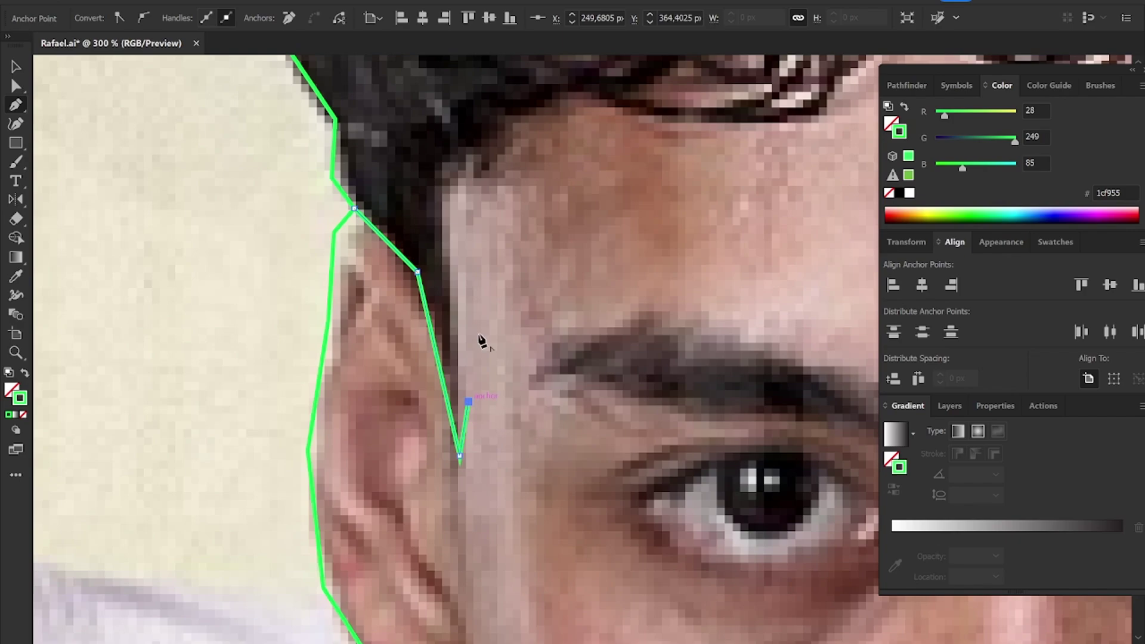
left_click(449, 168)
left_click_drag(549, 123, 314, 395)
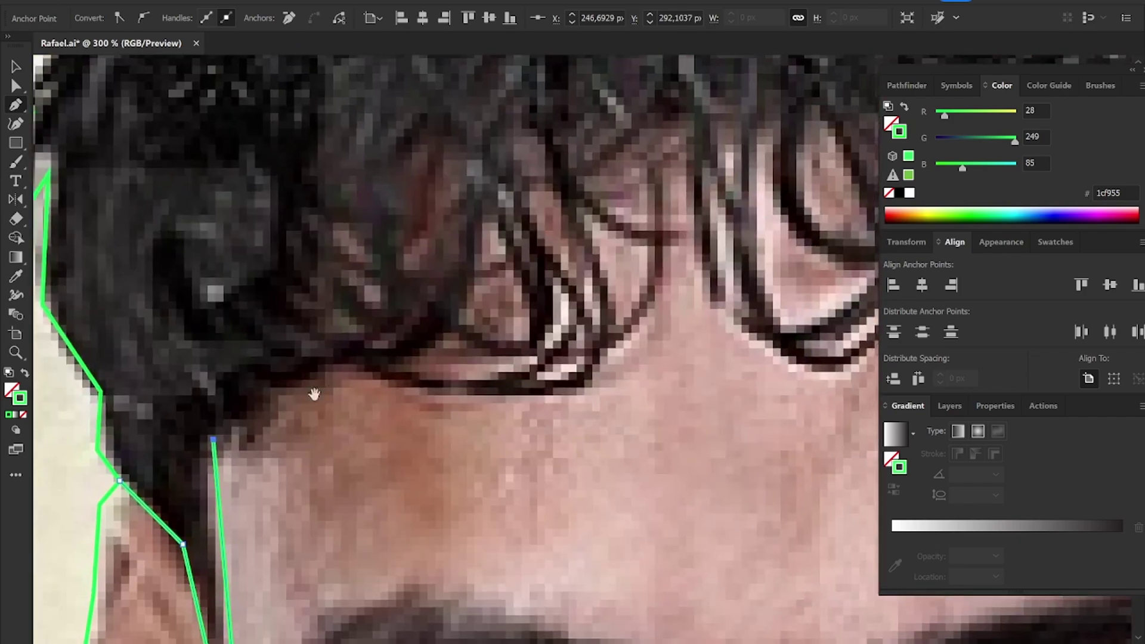
left_click(341, 368)
left_click(452, 397)
left_click(594, 395)
left_click_drag(655, 332, 503, 488)
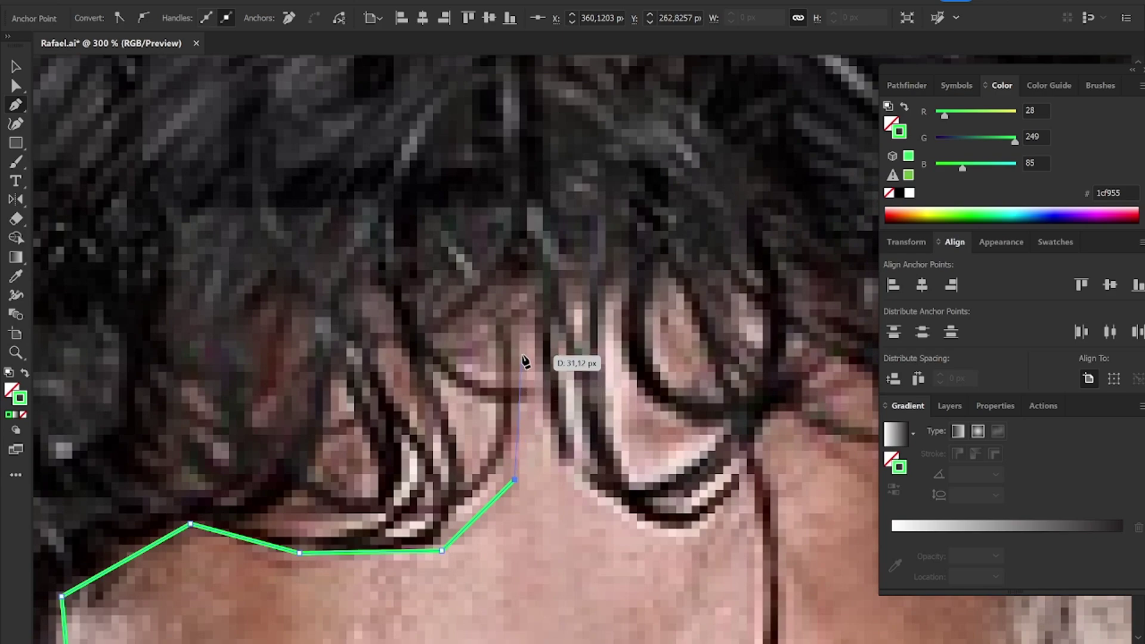
Step: Trace the hairline across the forehead, around a curl and a hanging strand
left_click(526, 317)
left_click(297, 337)
left_click(409, 411)
left_click(449, 409)
left_click(487, 353)
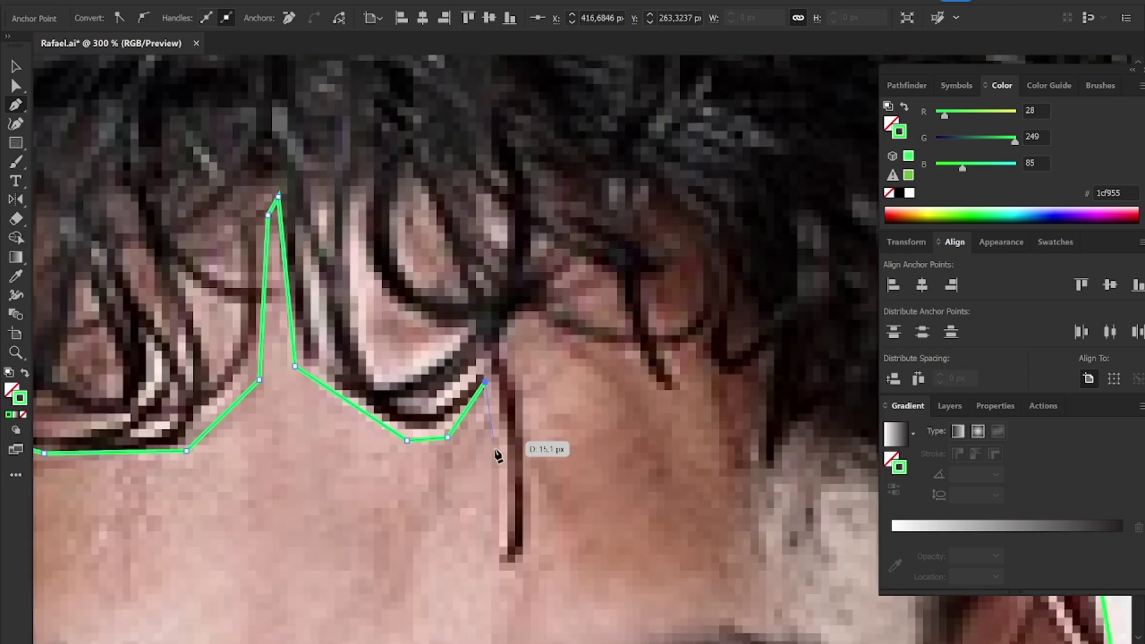
left_click(510, 408)
left_click(478, 400)
left_click(500, 377)
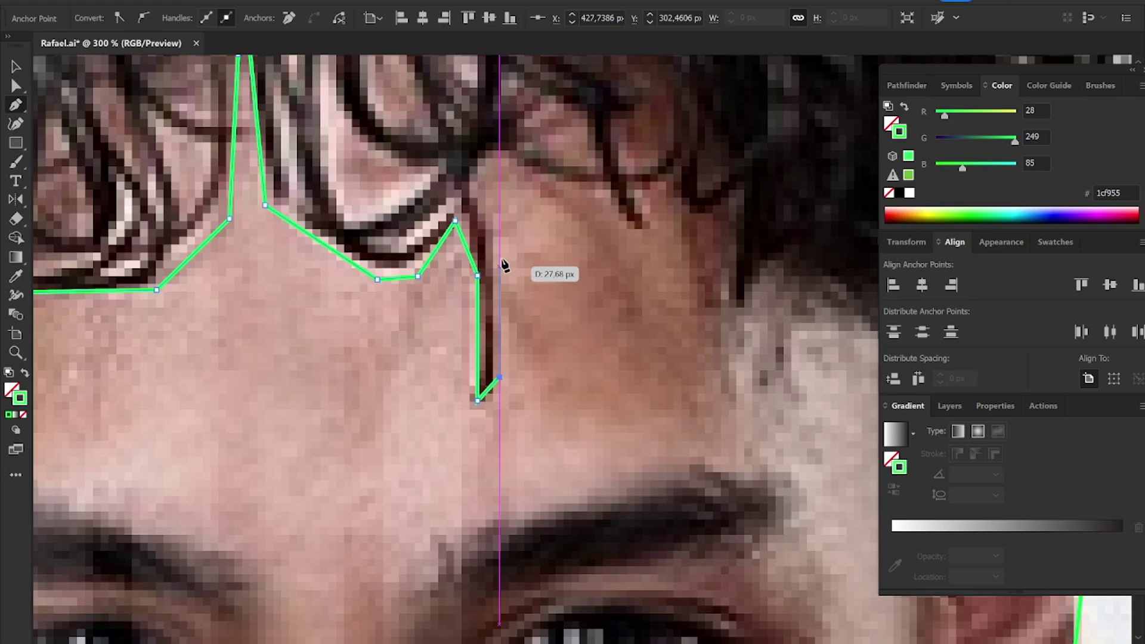
left_click(499, 245)
left_click(461, 181)
Step: Continue the hairline right through a small notch toward the right temple
left_click(499, 147)
left_click(561, 187)
left_click(605, 183)
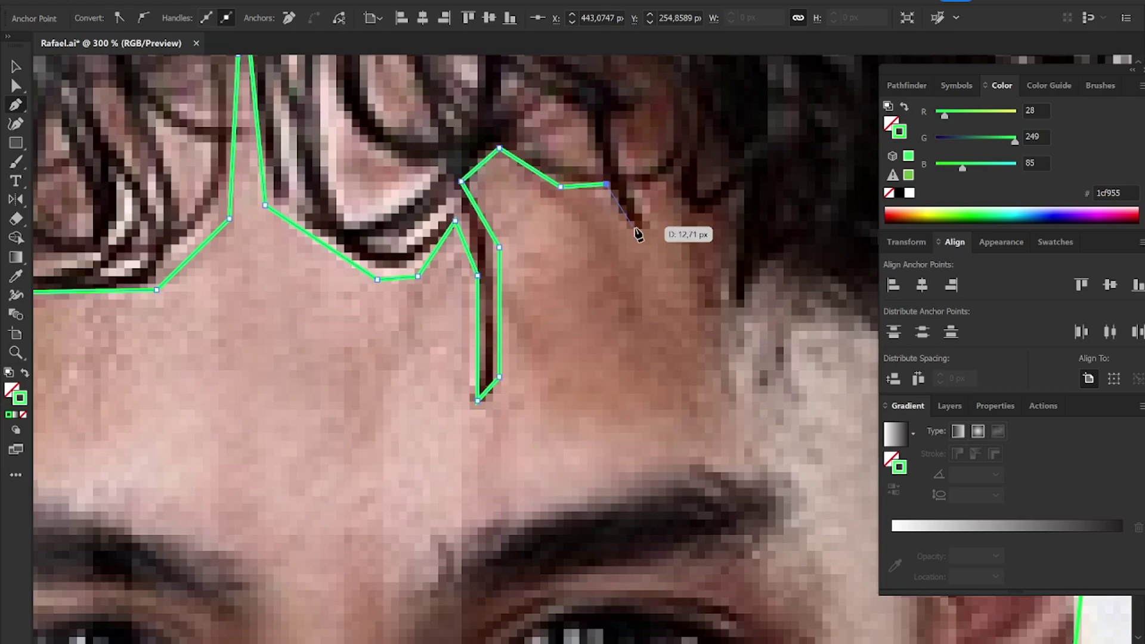
left_click(669, 170)
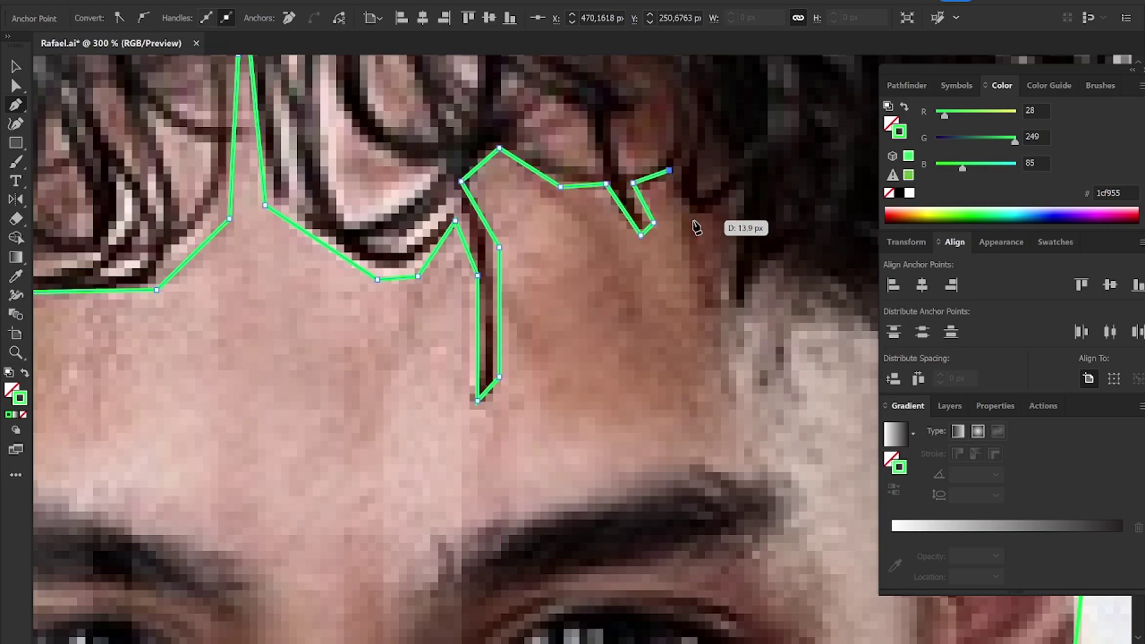
left_click(693, 220)
left_click(745, 179)
left_click(729, 312)
scroll(250, 266, "right", 5)
Step: Trace down the right temple hair to the sideburn and back up to the ear
left_click(249, 258)
left_click(339, 336)
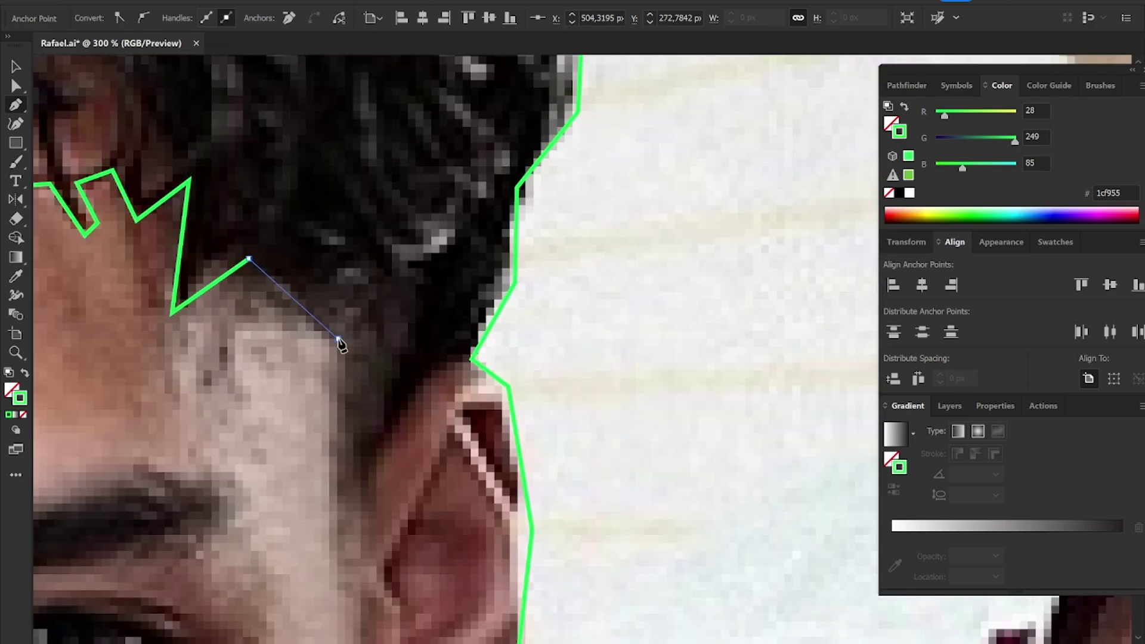
scroll(337, 334, "down", 3)
left_click(281, 406)
left_click(330, 377)
left_click(319, 297)
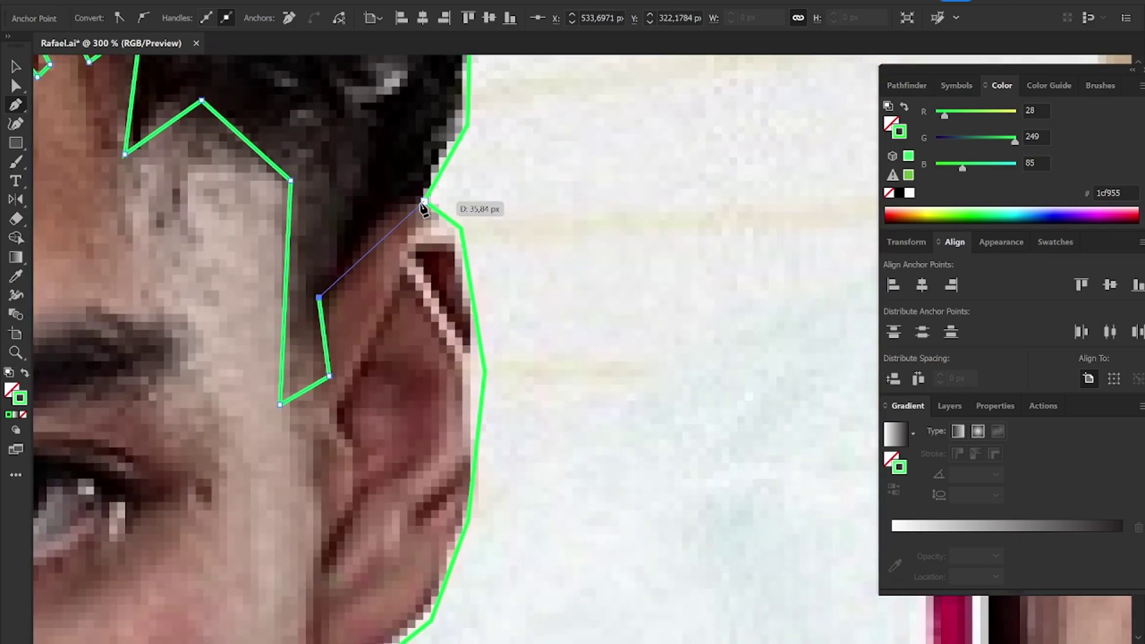
Step: Add a corner anchor above the head and close the hair path at its start
key("ctrl+minus")
key("ctrl+minus")
key("ctrl+minus")
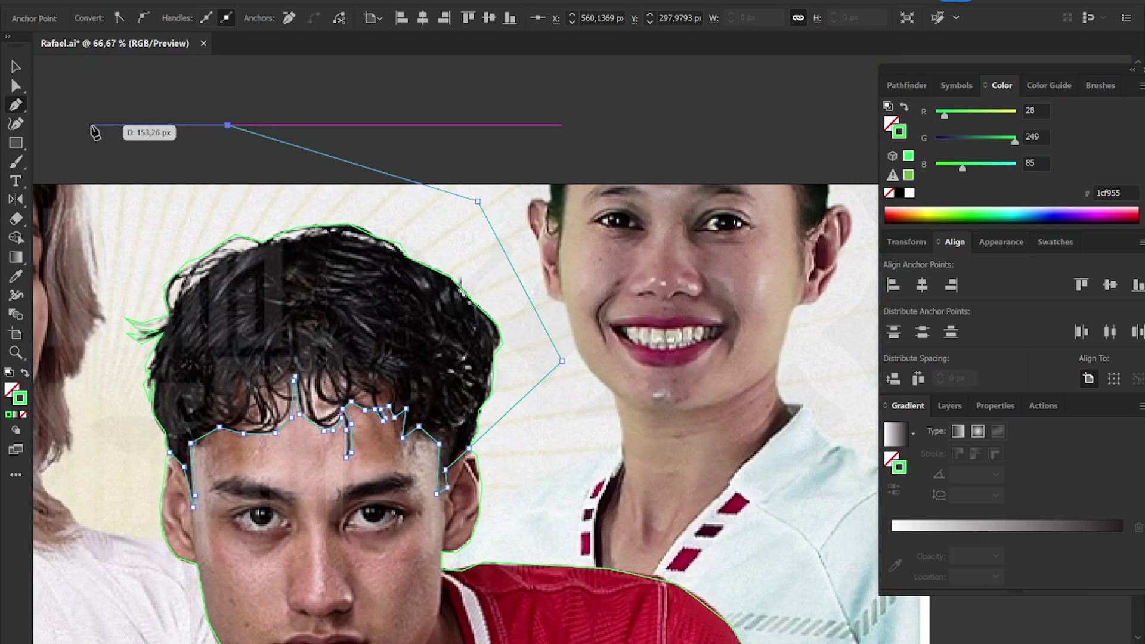
key("ctrl+plus")
key("ctrl+plus")
key("ctrl+plus")
left_click(307, 355)
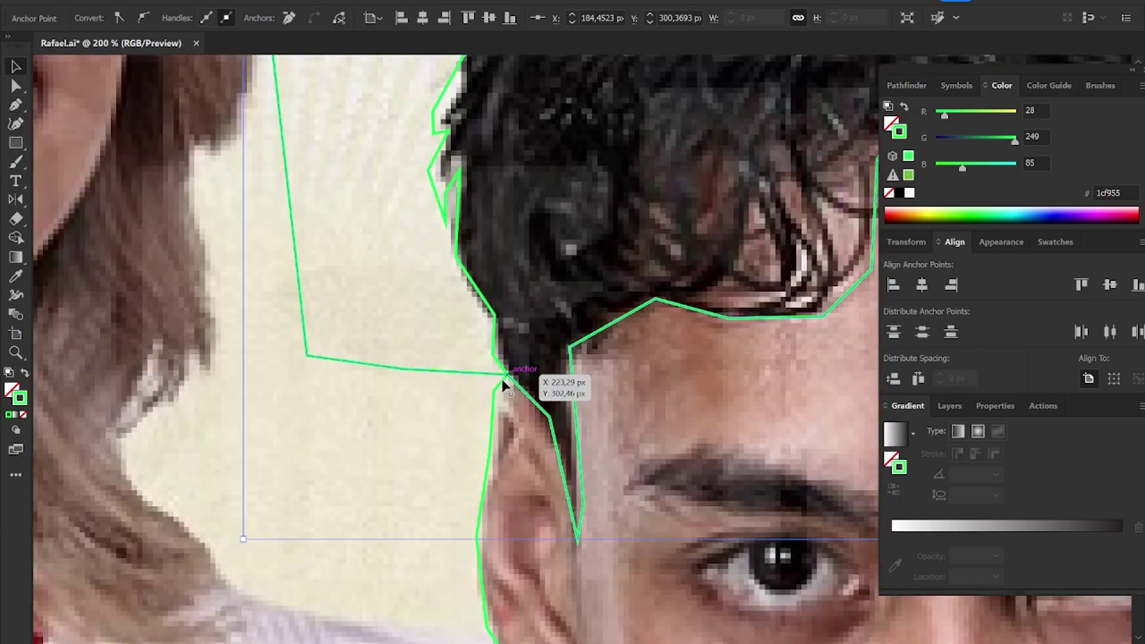
left_click(502, 378)
Step: Intersect the filled hair path with the head outline, then restore the green stroke
key("shift+x")
left_click(539, 316)
left_click(501, 396, "shift")
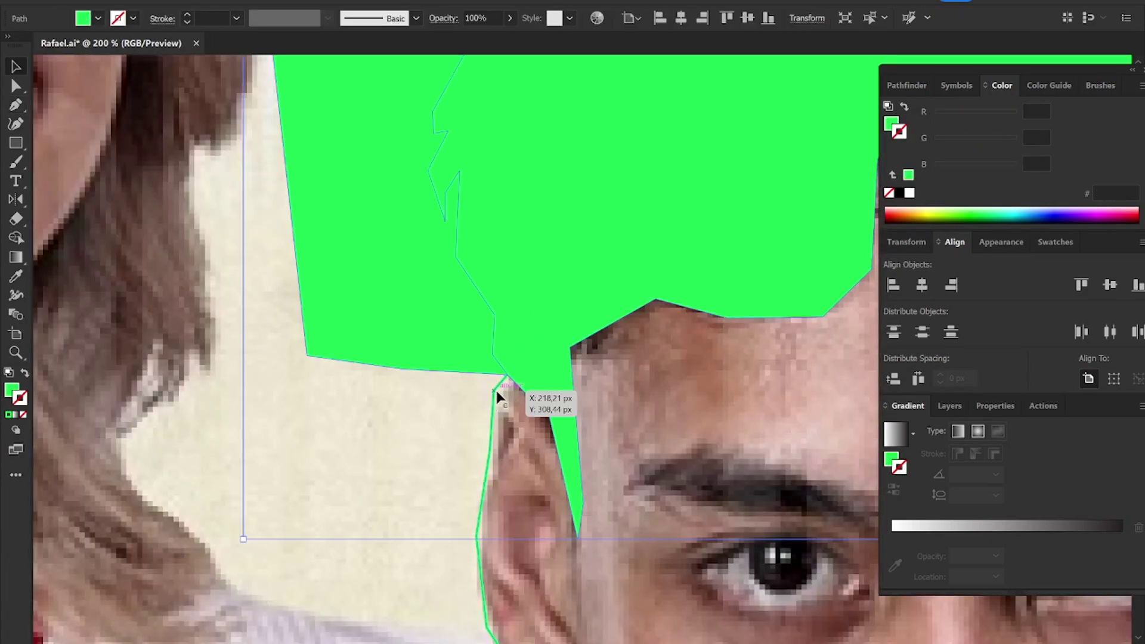
left_click(907, 85)
left_click(952, 128)
key("ctrl+minus")
key("ctrl+minus")
key("ctrl+minus")
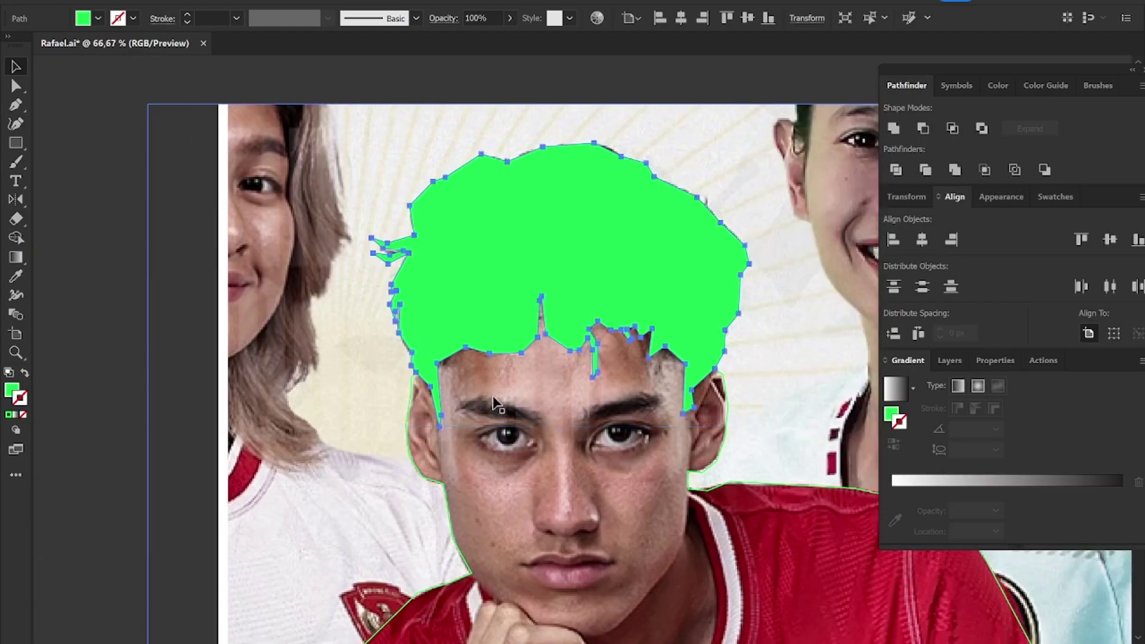
key("shift+x")
key("ctrl+shift+a")
key("ctrl+plus")
key("ctrl+plus")
key("ctrl+plus")
key("ctrl+plus")
key("ctrl+plus")
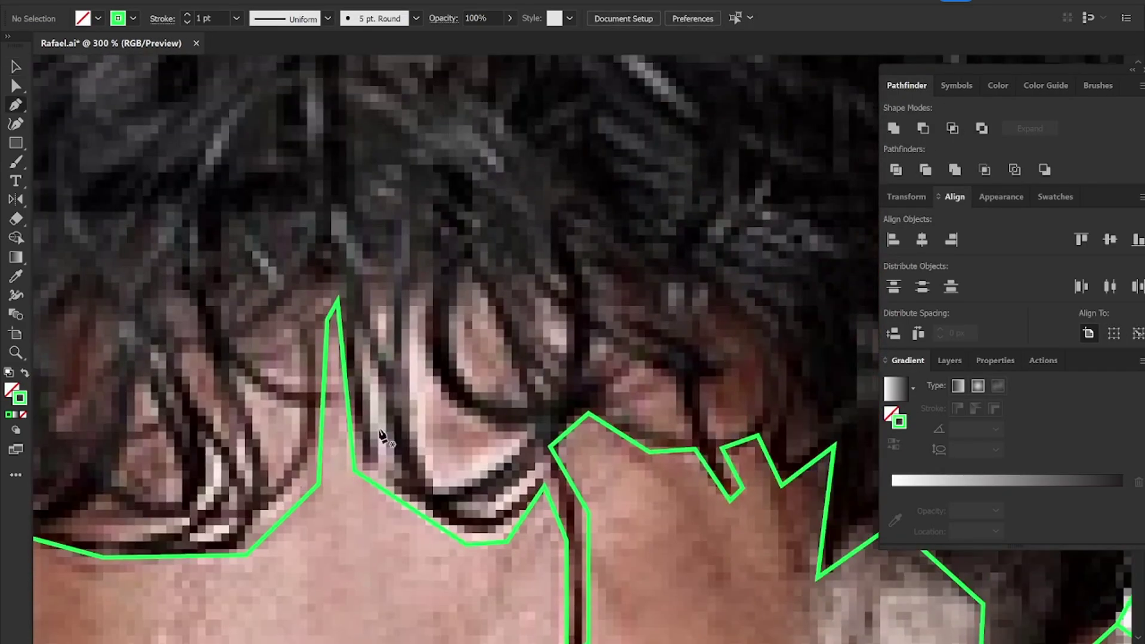
Step: Draw a strand shape along a hair lock and cut it out of the hair
key("p")
left_click(414, 244)
left_click(392, 364)
left_click(421, 501)
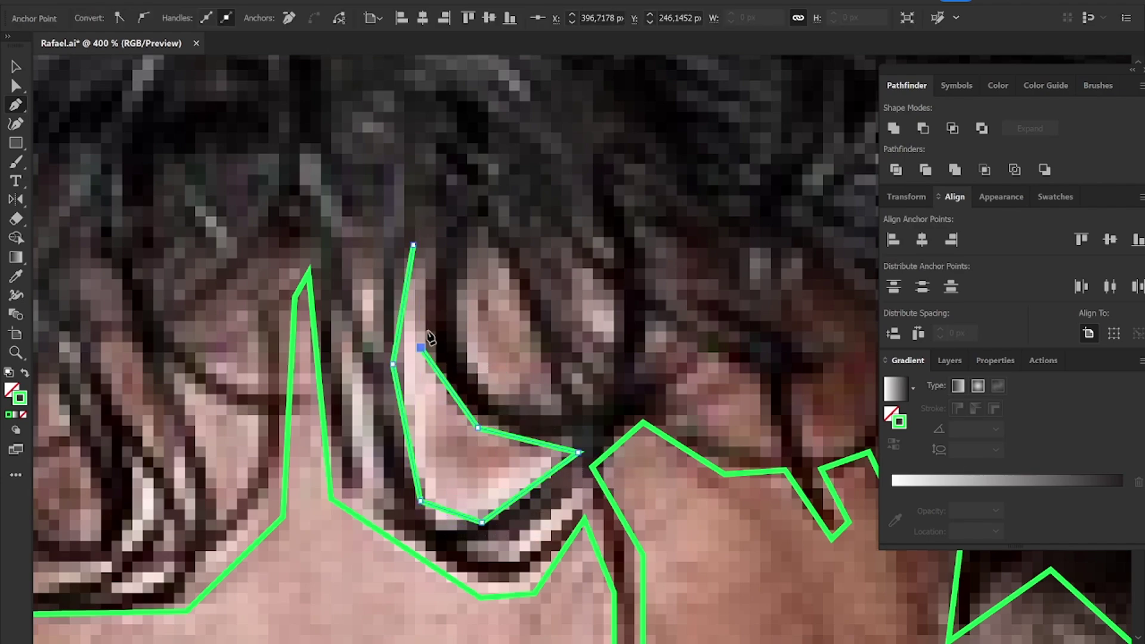
left_click(414, 244)
key("v")
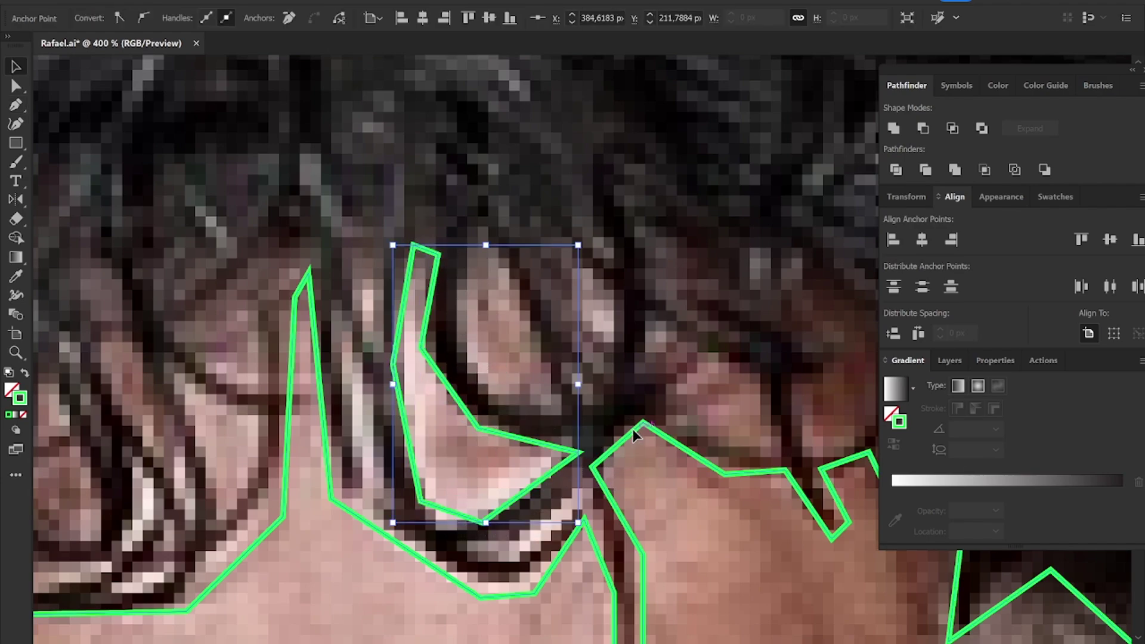
left_click(911, 131)
Step: Draw a triangular strand gap between locks and subtract it from the hair shape
left_click_drag(519, 402, 400, 494)
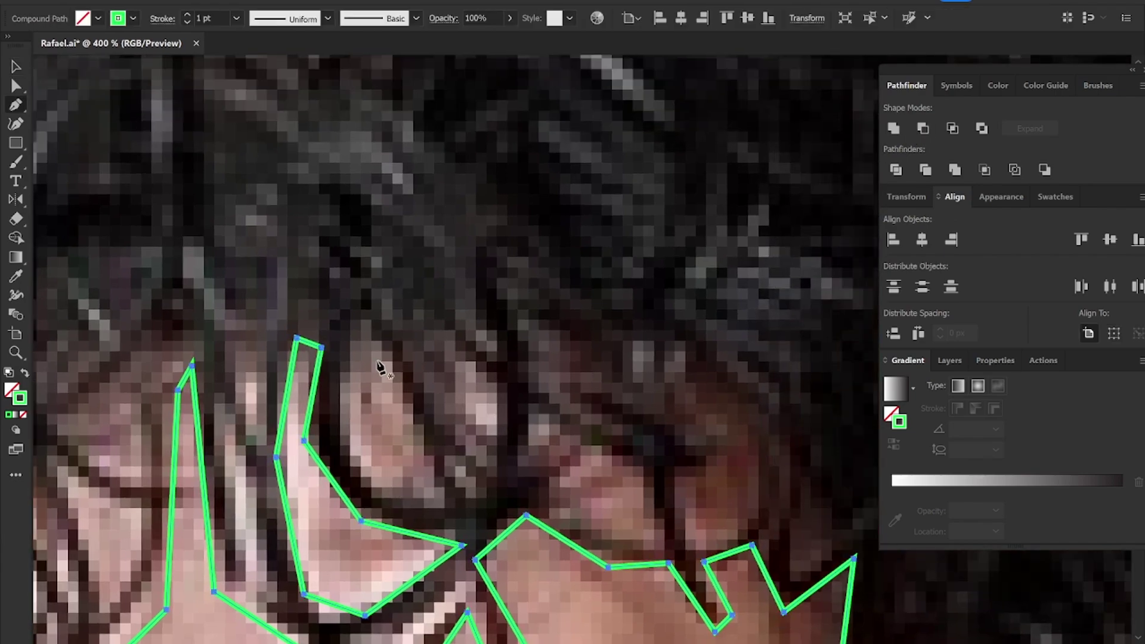
left_click(369, 325)
left_click(340, 435)
left_click(389, 499)
left_click(450, 509)
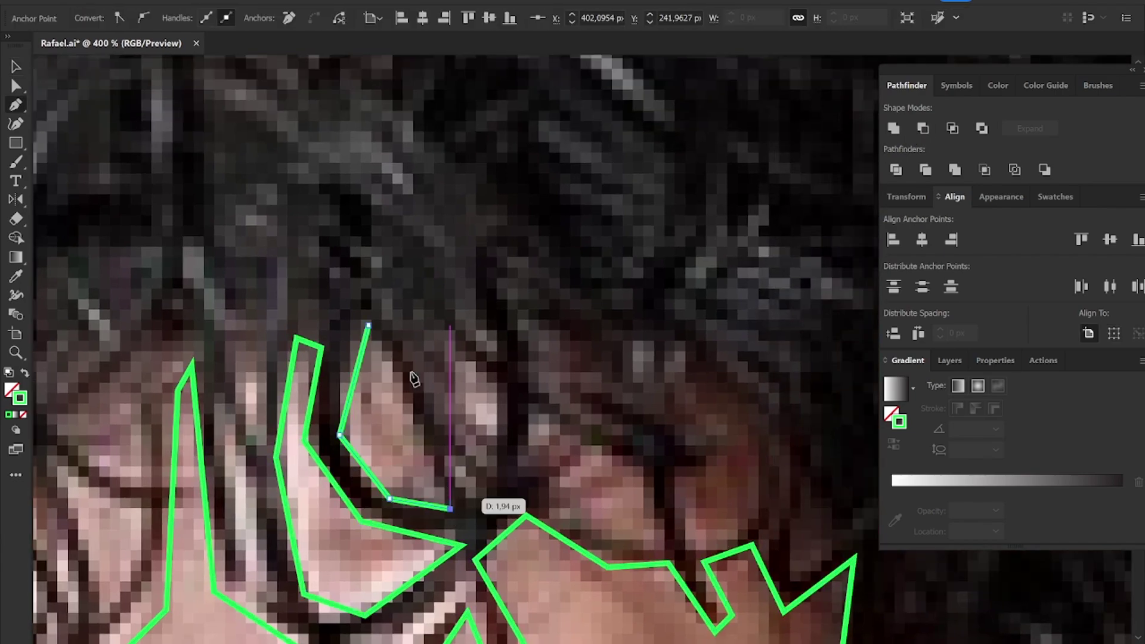
left_click(369, 325)
key("v")
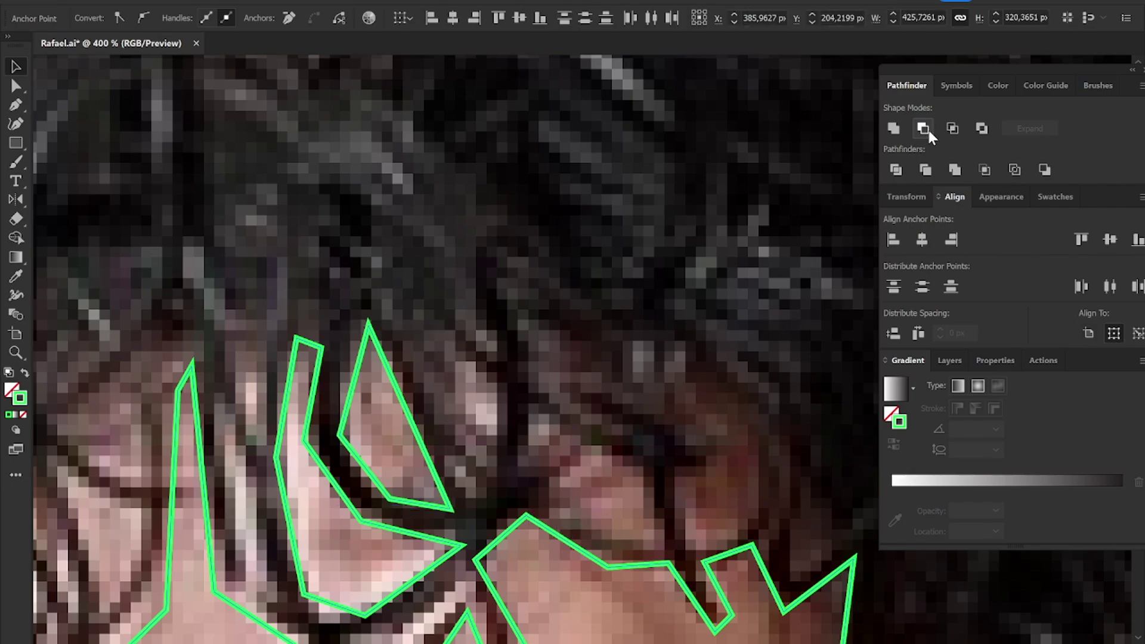
left_click(927, 127)
Step: Draw a four-corner strand gap and subtract it from the hairline outline
left_click_drag(629, 488, 560, 398)
key("p")
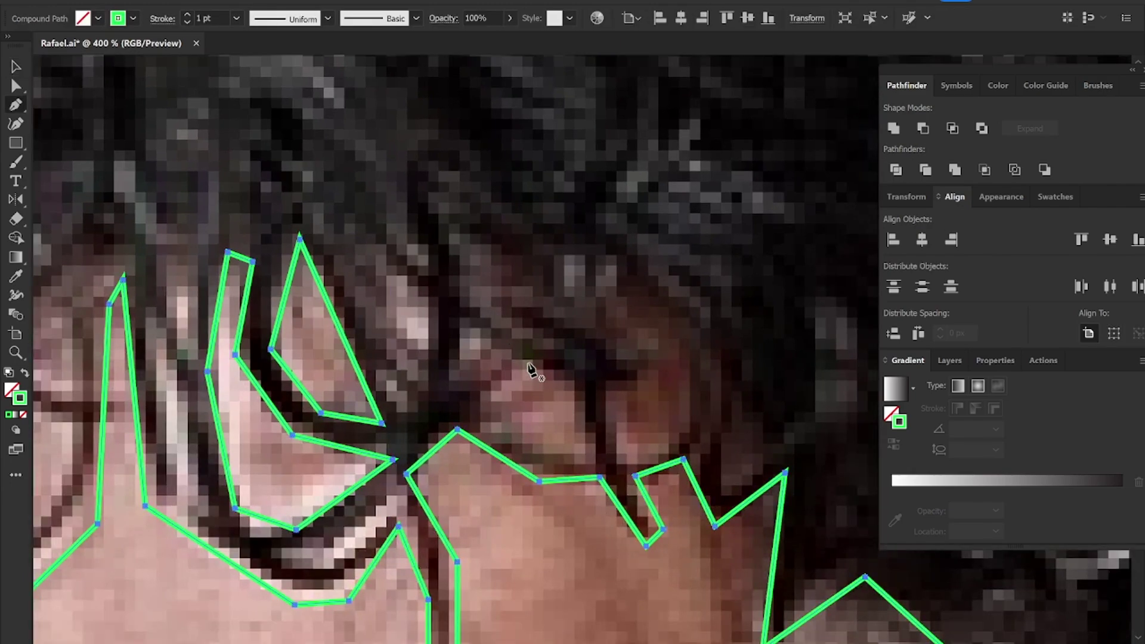
left_click(475, 407)
left_click(538, 460)
left_click(604, 460)
left_click(586, 391)
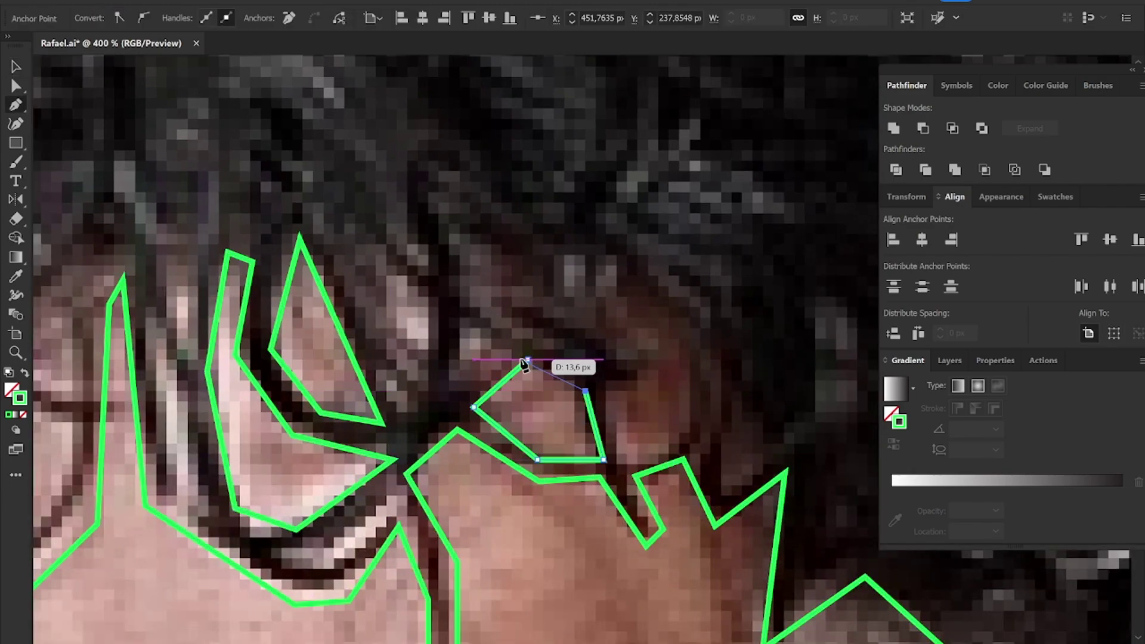
key("v")
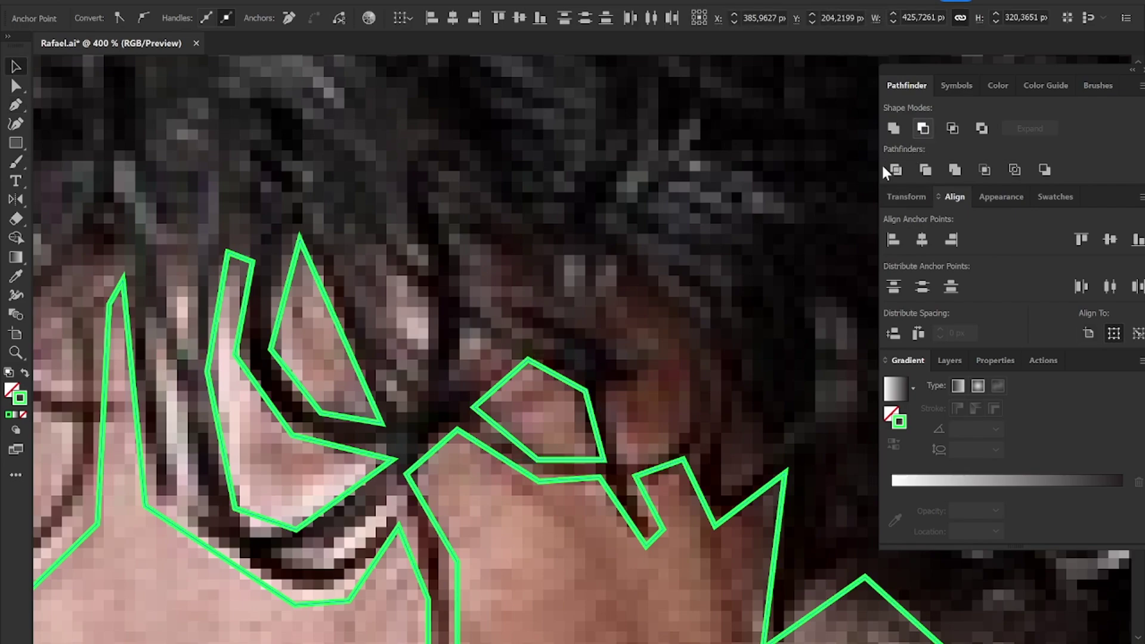
left_click(923, 127)
Step: Draw a six-point closed gap shape around the next strand
left_click_drag(717, 371, 596, 353)
key("p")
left_click(512, 282)
left_click(586, 348)
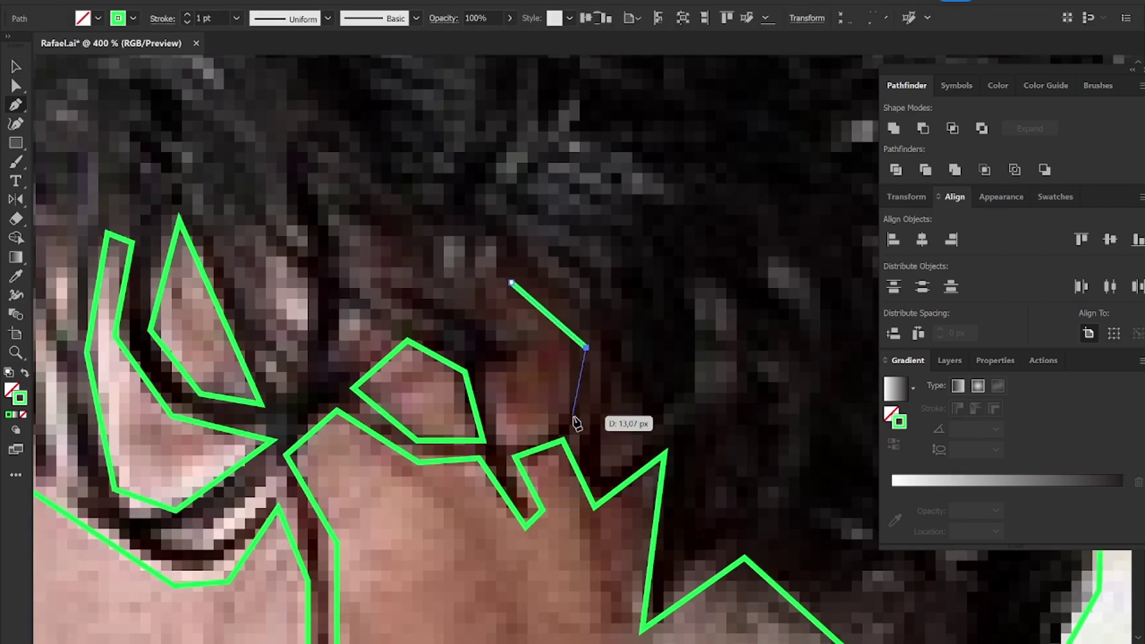
left_click(571, 426)
left_click(512, 444)
left_click(501, 371)
left_click(559, 352)
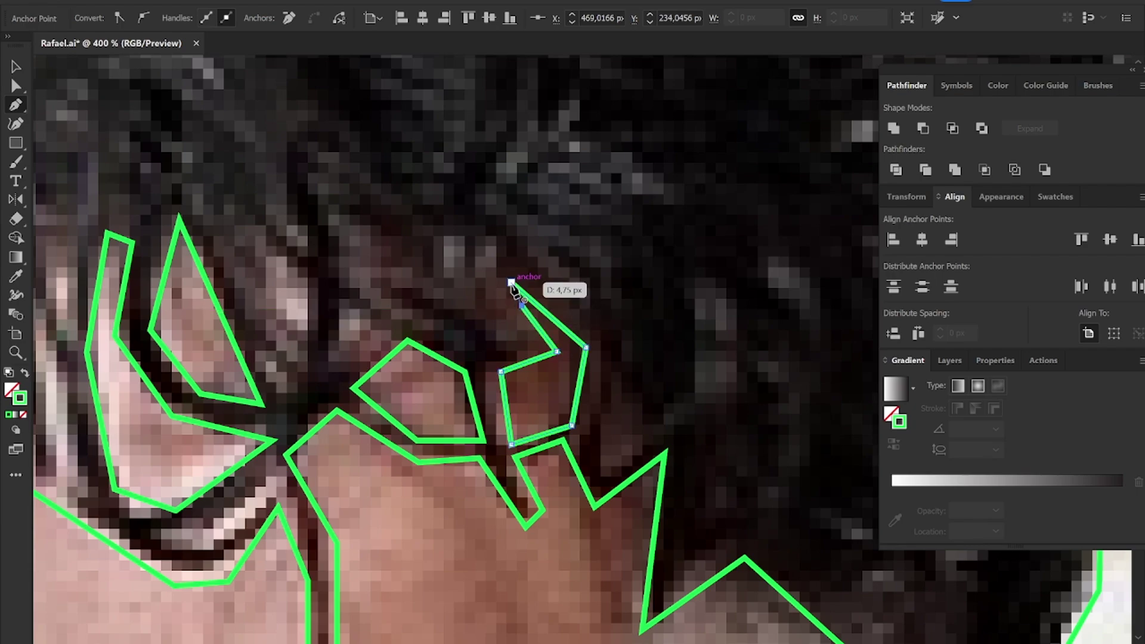
left_click(506, 282)
Step: Subtract the new gap shape from the hairline outline with Minus Front
key("v")
left_click(586, 491, "shift")
left_click(922, 129)
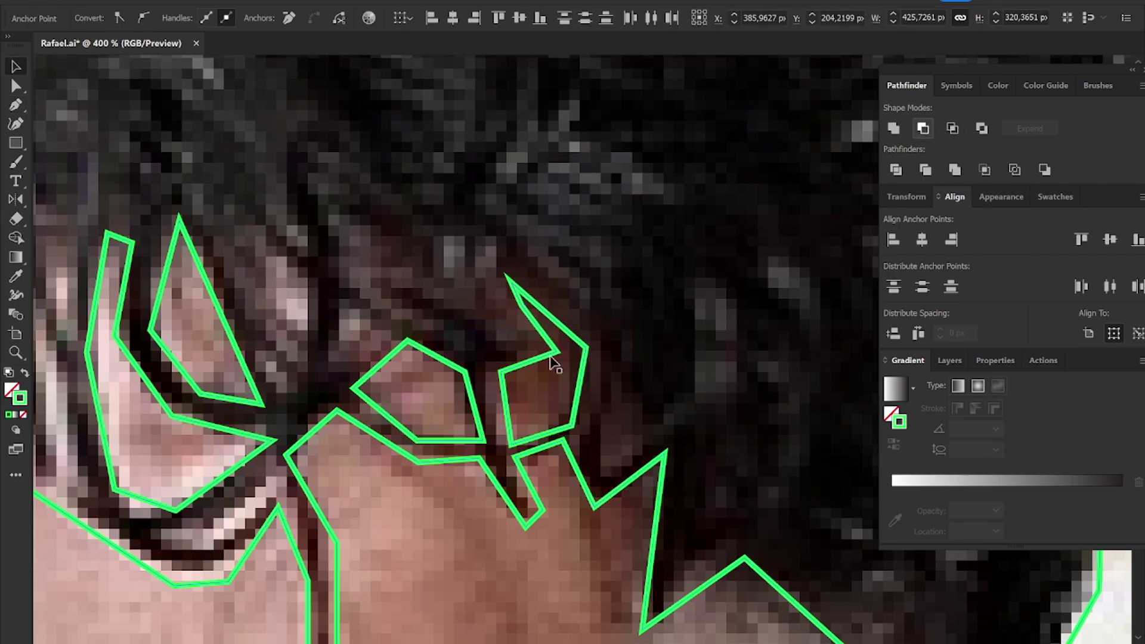
scroll(554, 364, "down", 3)
scroll(370, 382, "up", 2)
key("p")
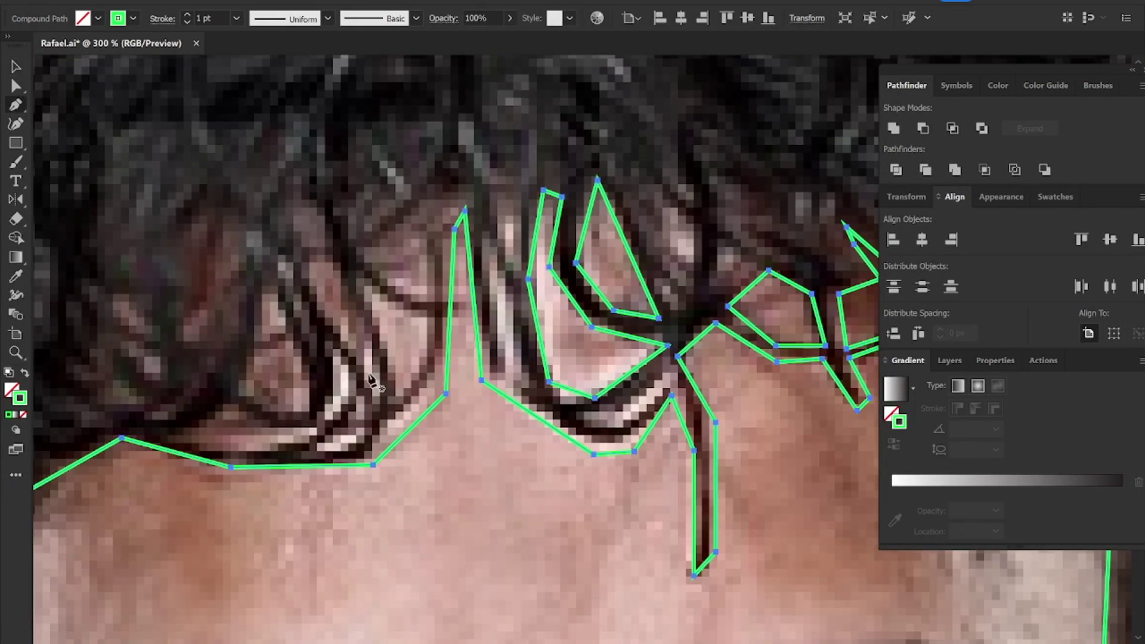
scroll(370, 382, "up", 3)
scroll(440, 301, "down", 1)
Step: Draw a curved strand gap and subtract it from the hairline outline
scroll(497, 355, "up", 1)
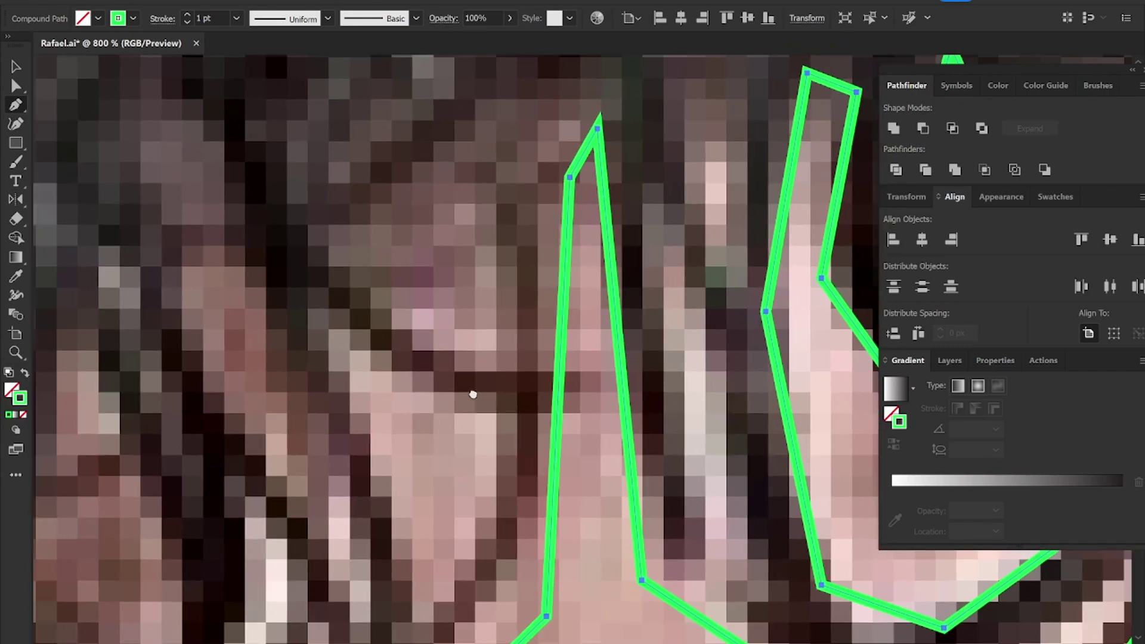
left_click(340, 317)
left_click(417, 392)
left_click(519, 426)
scroll(454, 358, "down", 4)
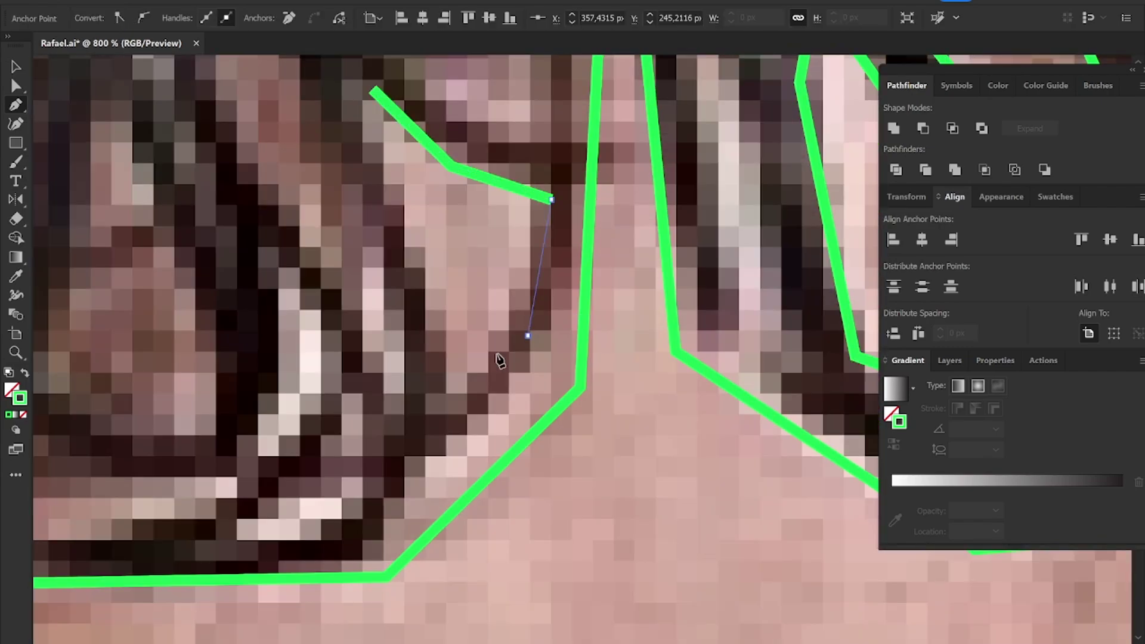
left_click(528, 336)
left_click_drag(438, 420, 438, 302)
left_click(428, 269)
left_click(373, 173)
left_click(373, 90)
key("v")
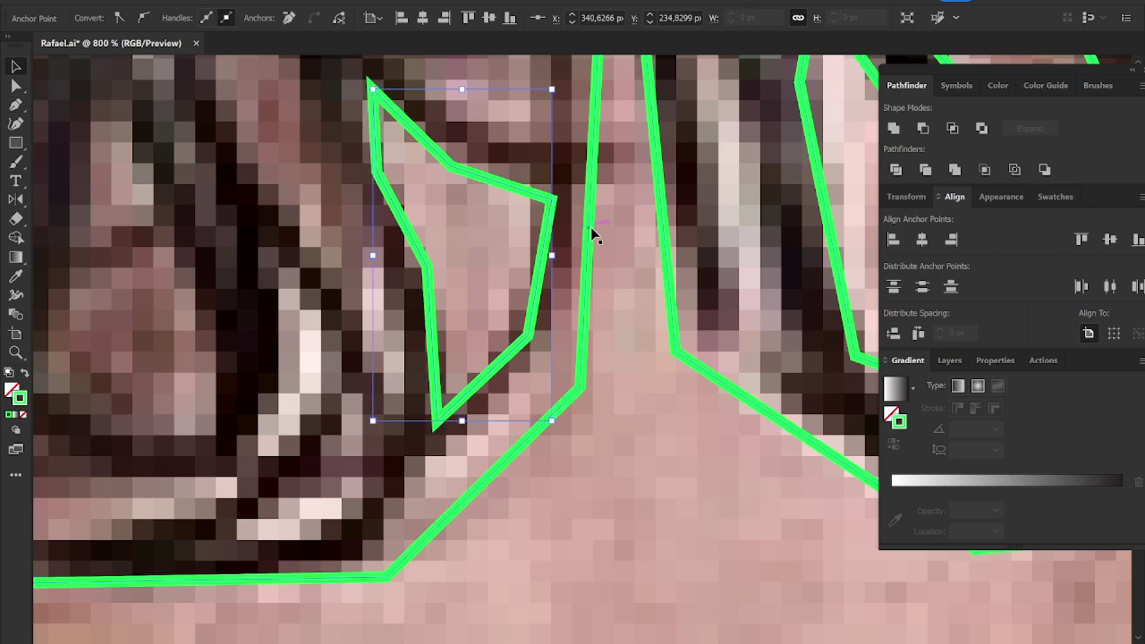
left_click(926, 128)
Step: Draw a closed gap shape along the lower strand above the forehead
scroll(480, 507, "down", 1)
scroll(481, 507, "down", 2)
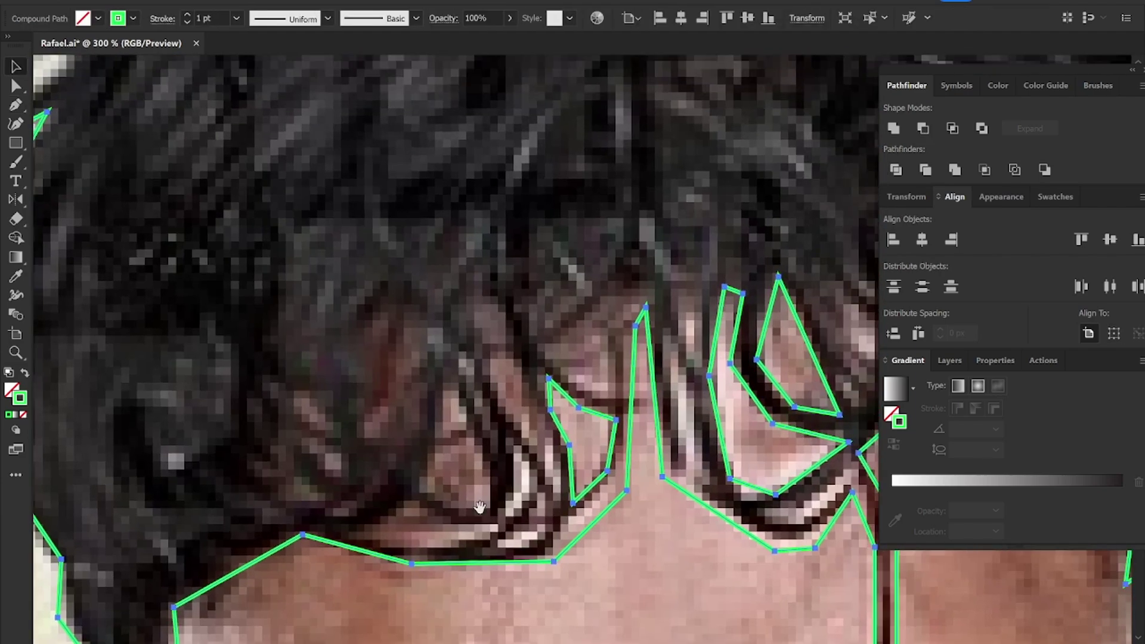
key("p")
scroll(483, 514, "up", 1)
scroll(484, 514, "up", 2)
left_click(317, 528)
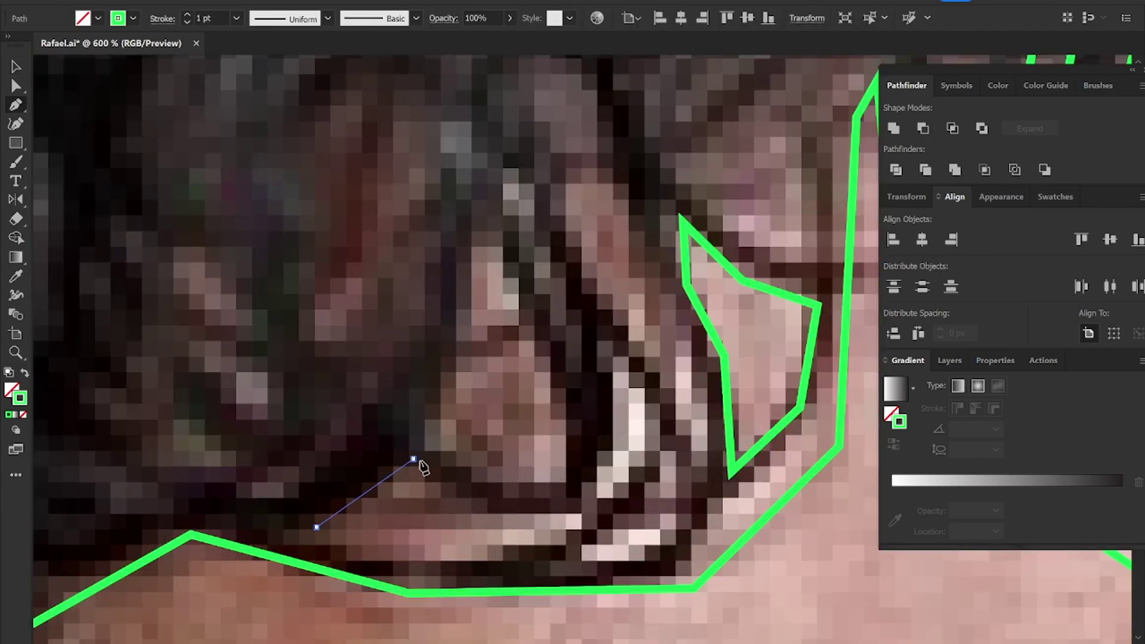
left_click(414, 459)
left_click(499, 512)
left_click(595, 512)
left_click(432, 573)
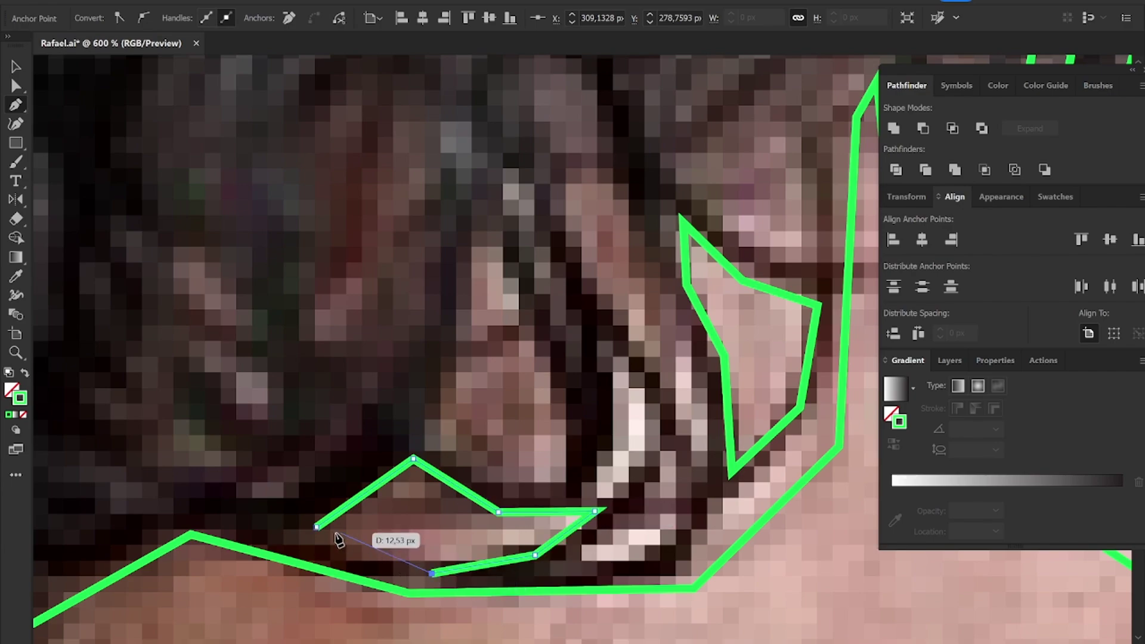
left_click(317, 528)
key("v")
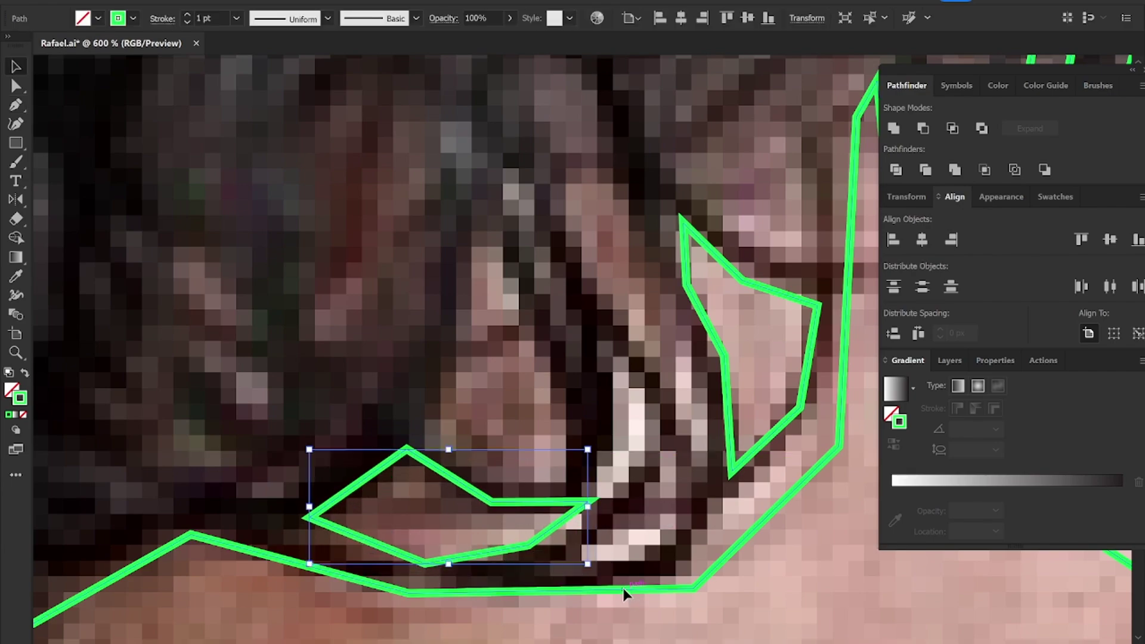
Step: Select all hair pieces and combine them with Ctrl+8 compound path and Ctrl+7 mask
key("ctrl+a")
key("ctrl+1")
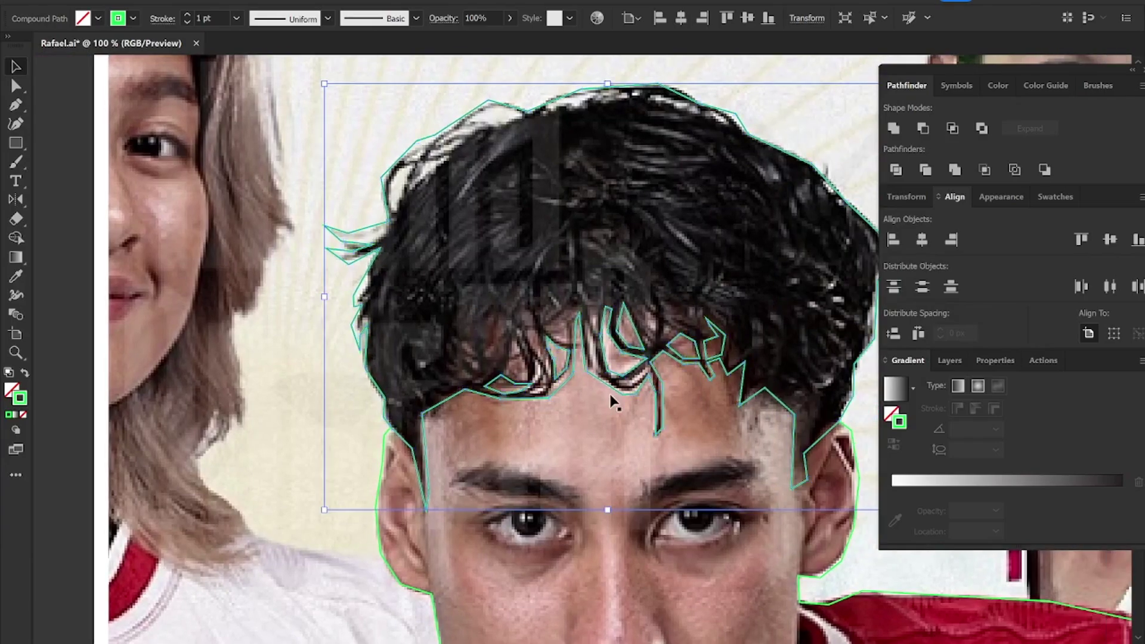
key("ctrl+8")
key("ctrl+7")
scroll(596, 394, "up", 5)
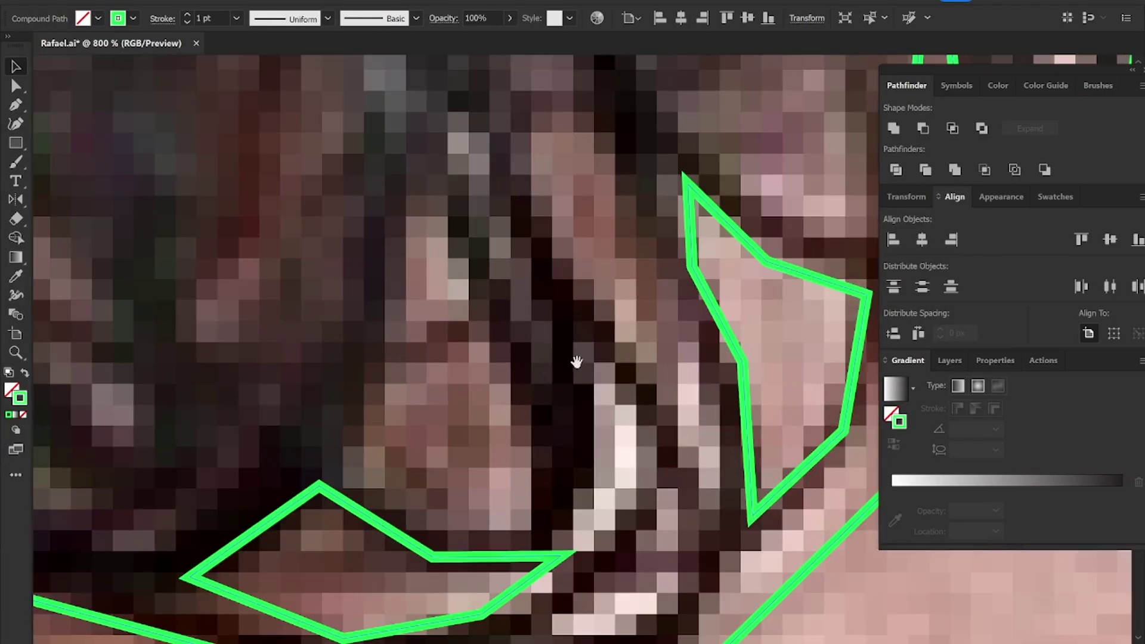
scroll(596, 394, "down", 3)
scroll(595, 393, "up", 2)
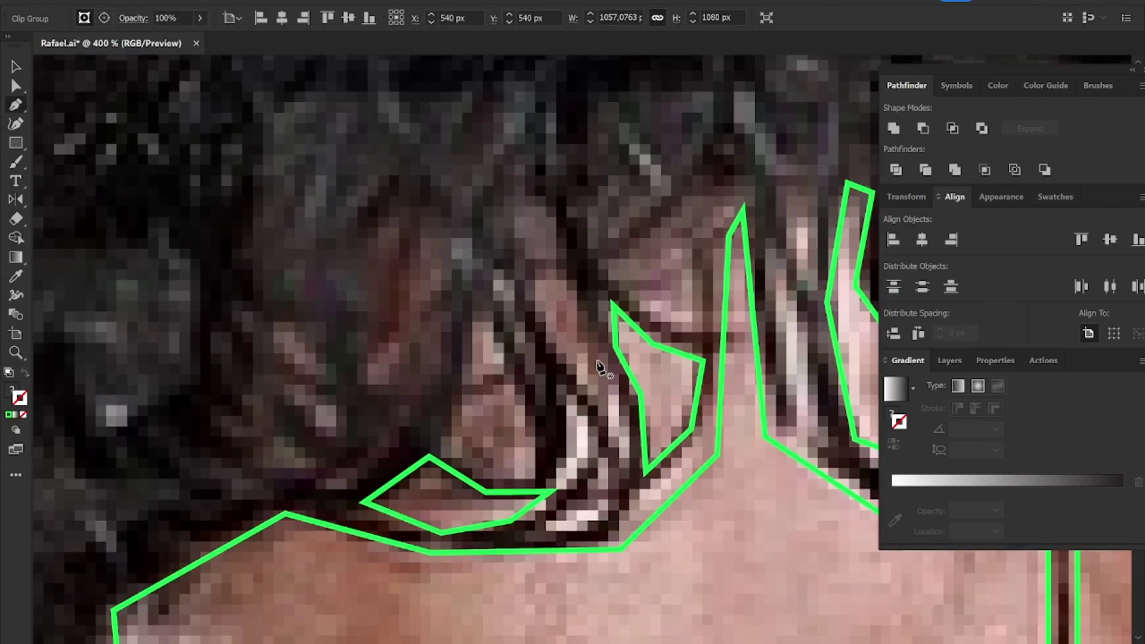
Step: Add a thin strand shape, merge everything into one compound path, and swap fill/stroke
left_click(542, 277)
left_click(600, 354)
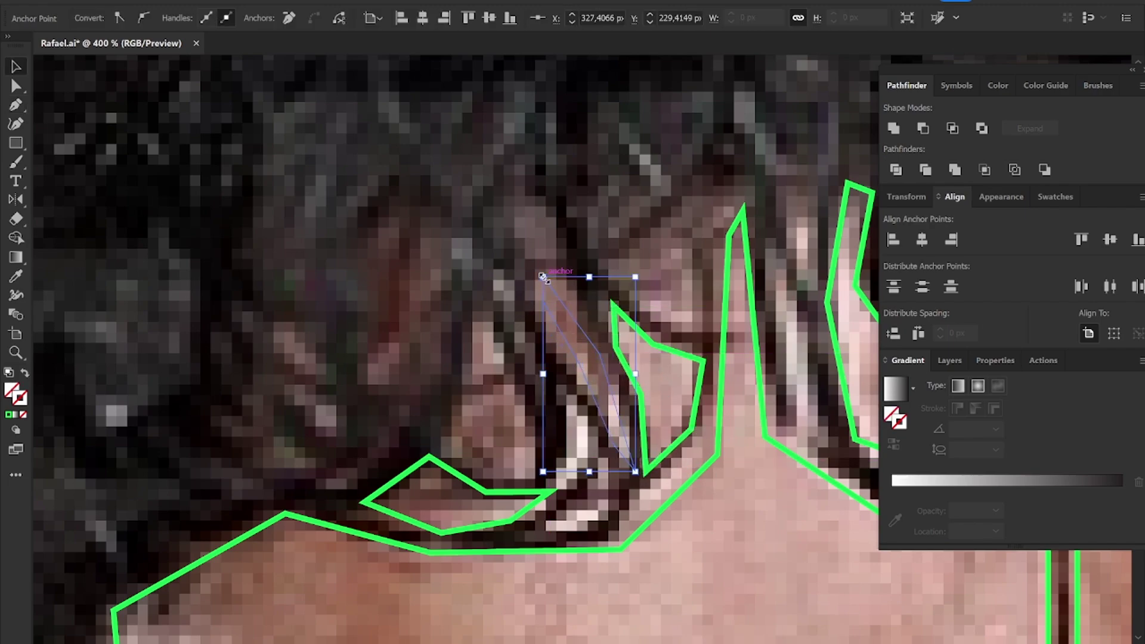
left_click(632, 316)
key("v")
scroll(740, 314, "down", 5)
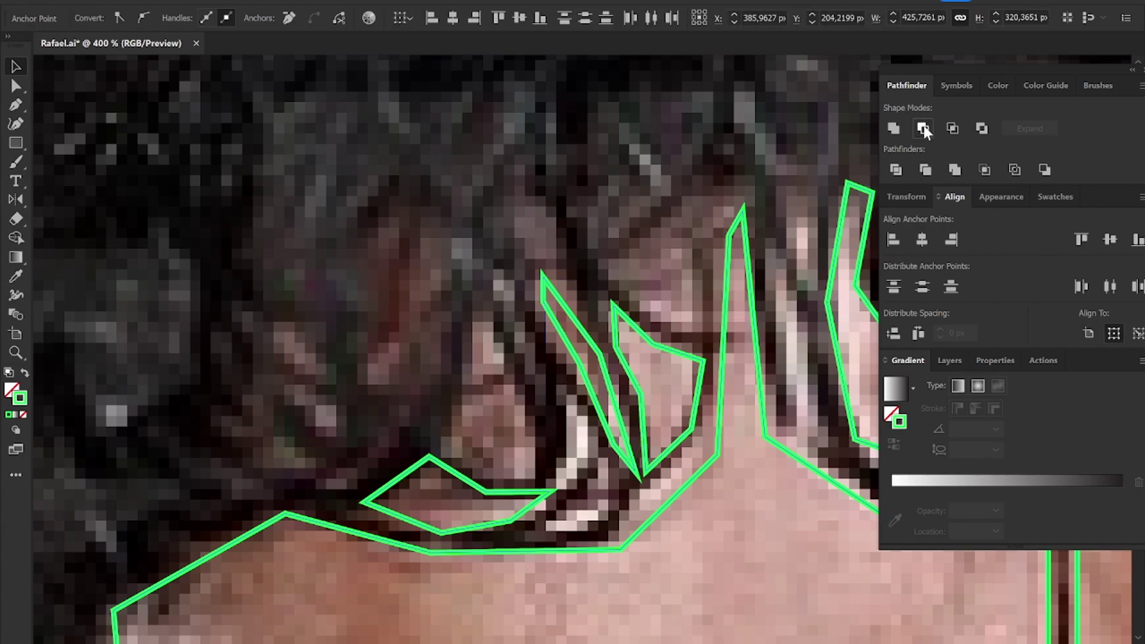
key("ctrl+8")
key("shift+x")
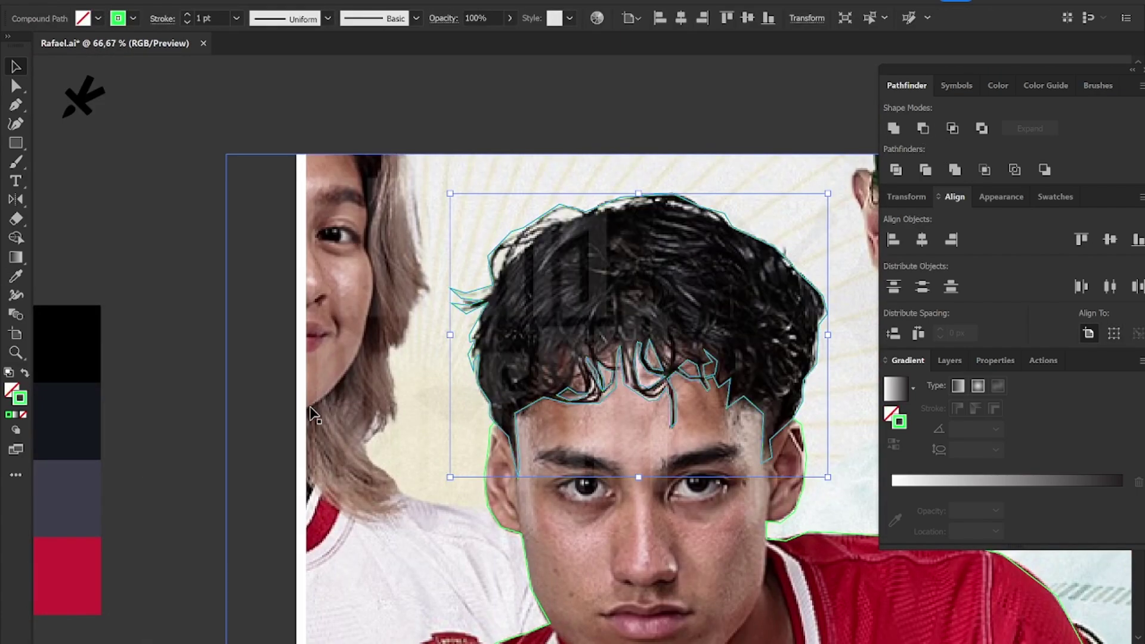
Step: Fill the hair shape black, swap it to an outline, and zoom in on the crown
left_click(276, 439)
left_click(609, 316)
left_click(93, 325)
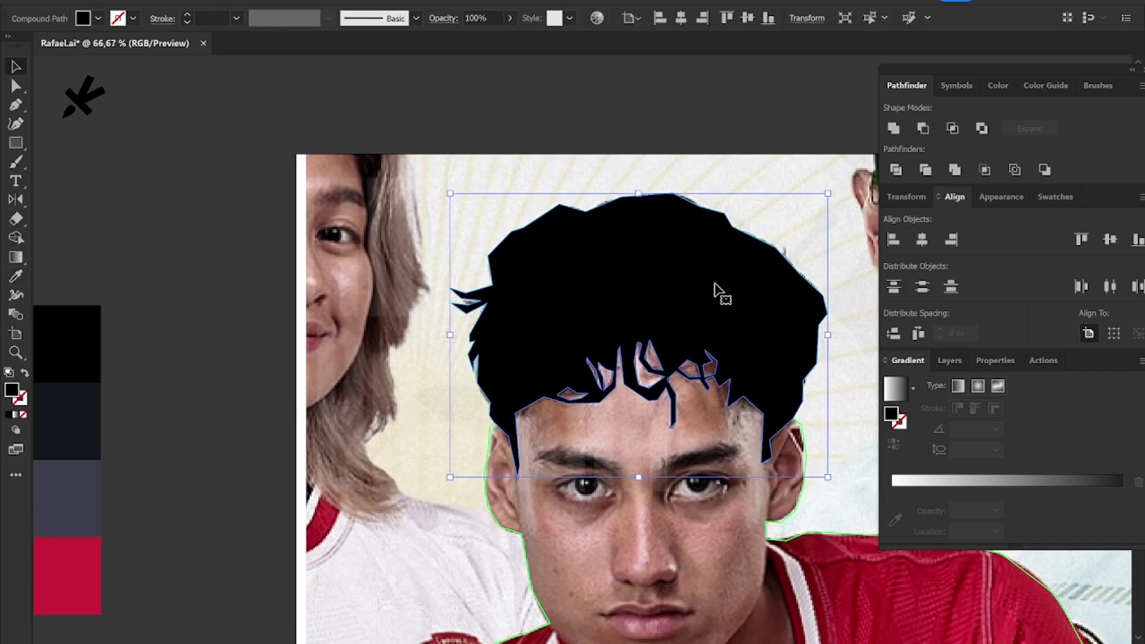
key("shift+x")
key("p")
scroll(758, 353, "up", 2)
scroll(758, 354, "up", 1)
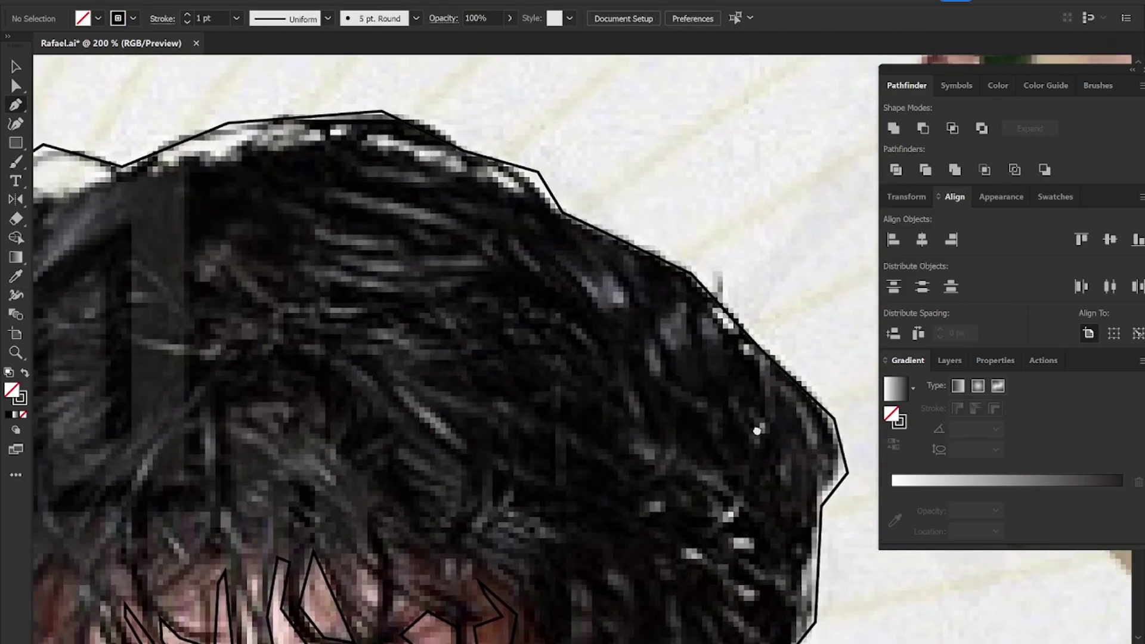
left_click_drag(639, 258, 768, 285)
scroll(504, 417, "up", 3)
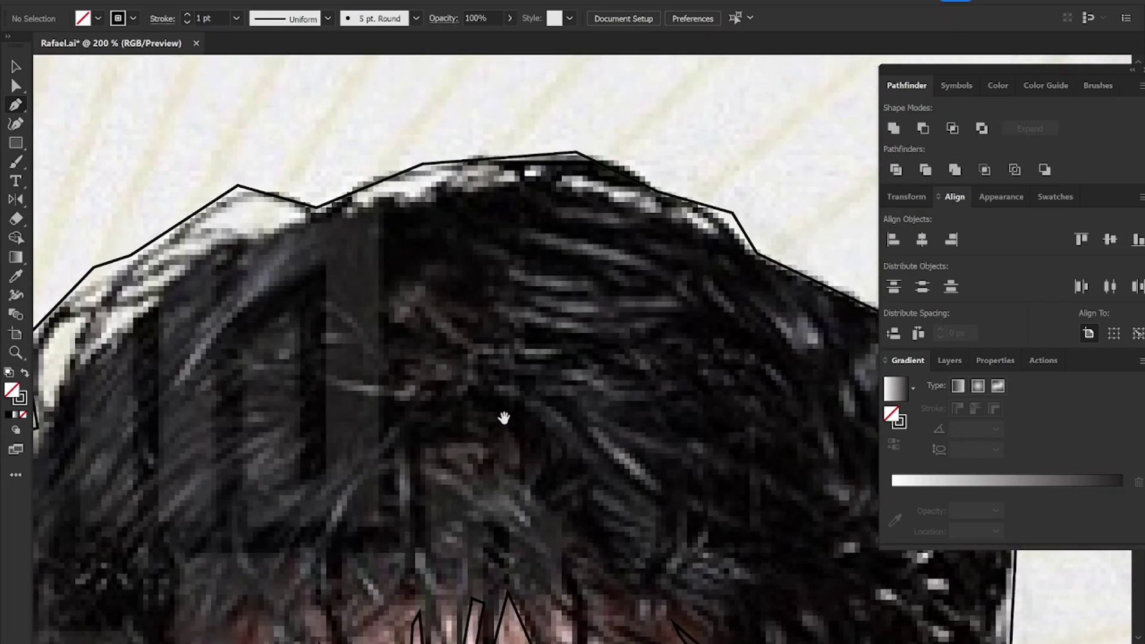
scroll(509, 384, "up", 3)
scroll(493, 409, "up", 3)
scroll(493, 409, "up", 2)
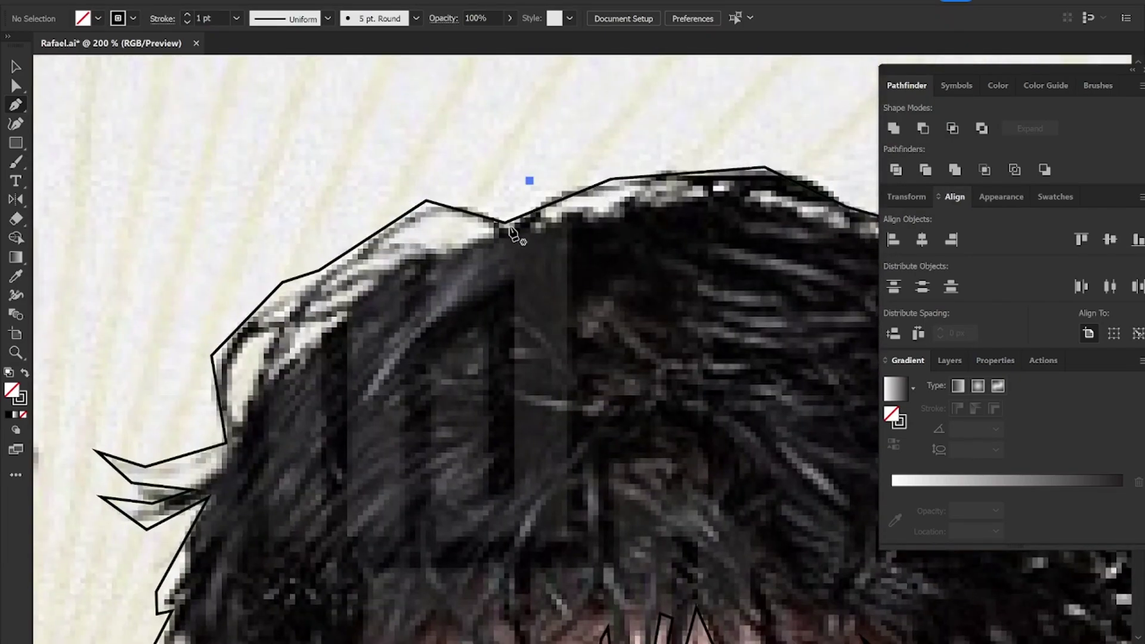
left_click_drag(510, 227, 505, 222)
key("ctrl+shift+a")
scroll(389, 245, "up", 2)
Step: Cut a jagged crown strand gap from the hair outline with Minus Front
left_click(601, 215)
left_click(493, 175)
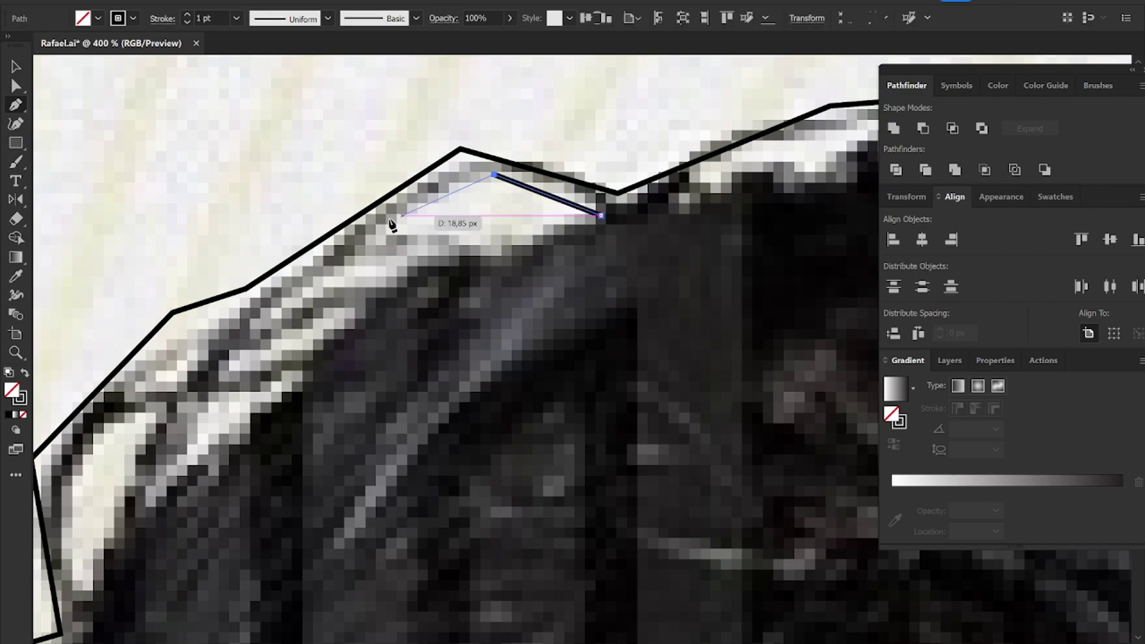
left_click(351, 240)
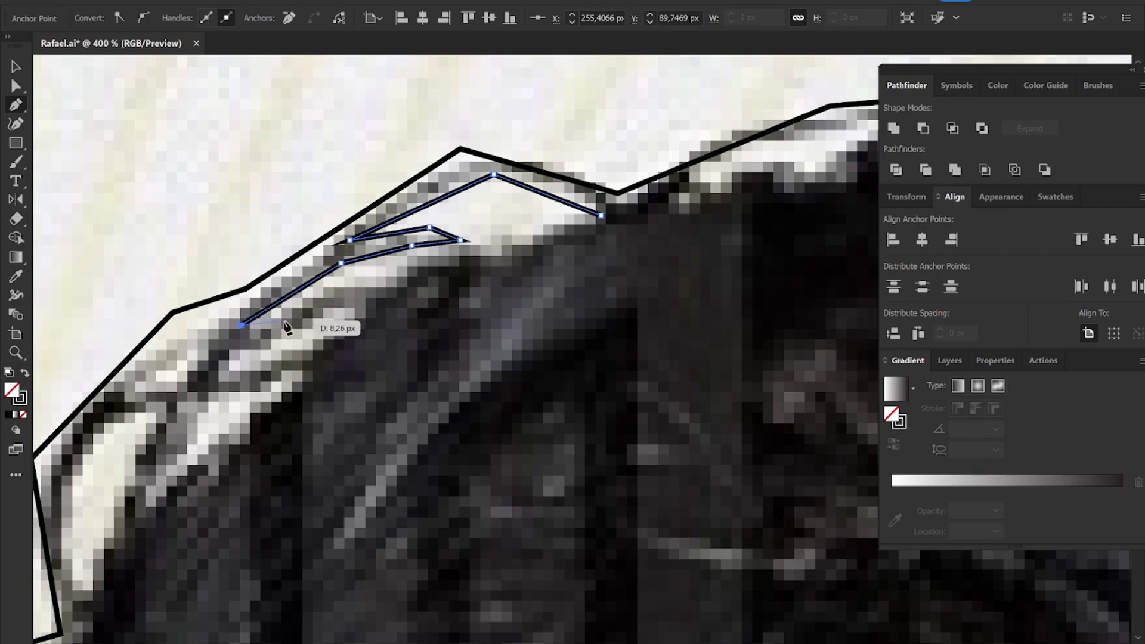
left_click(355, 284)
left_click(415, 279)
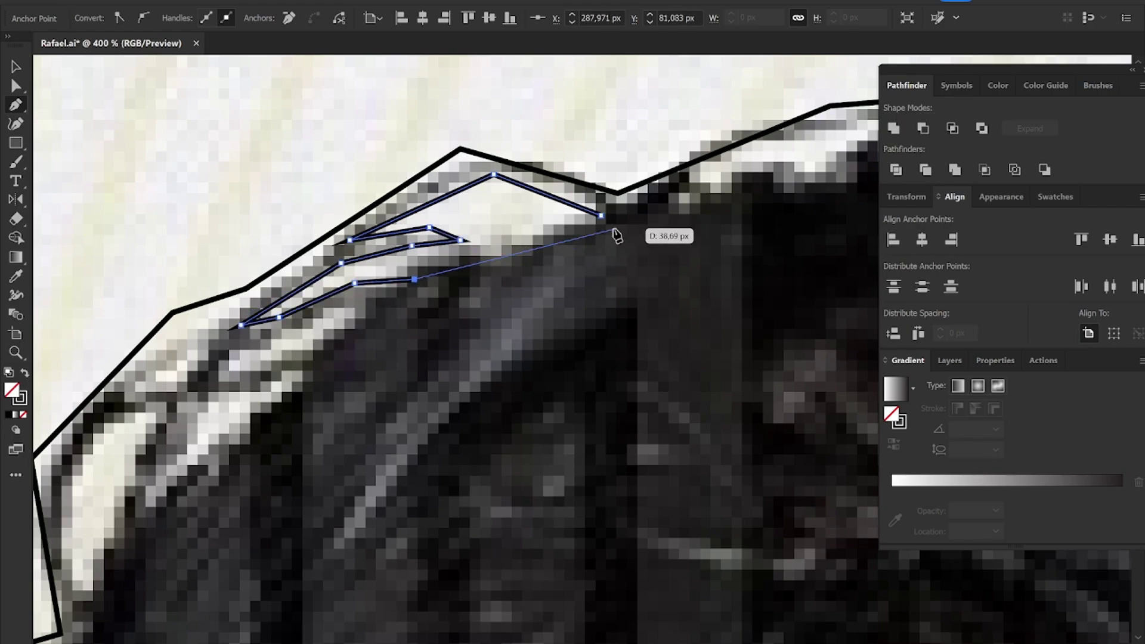
left_click(601, 216)
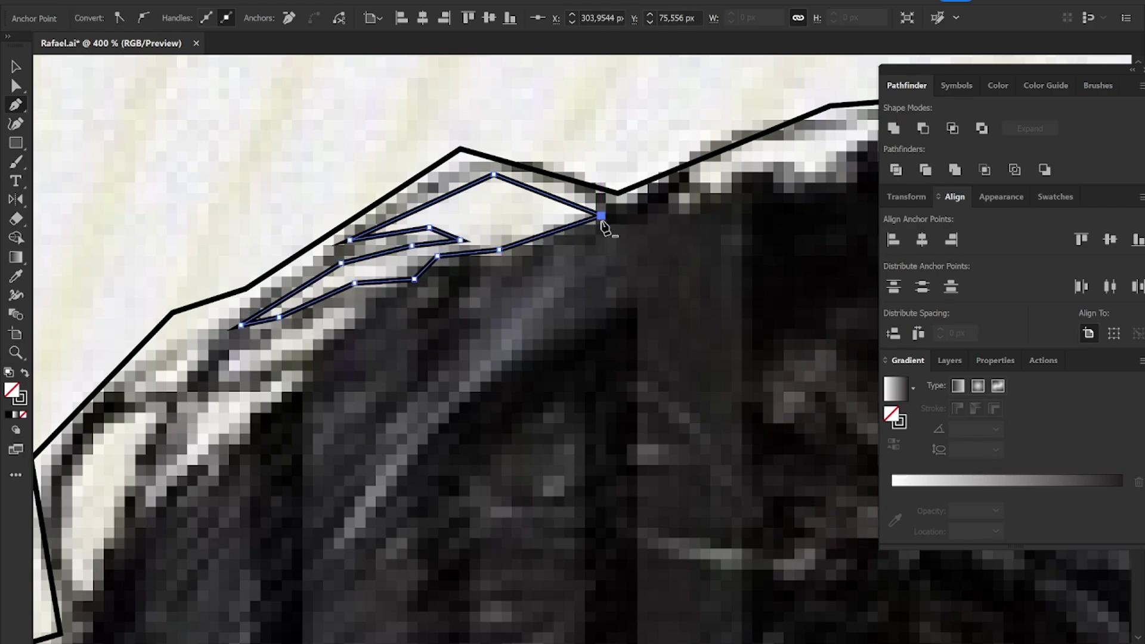
key("v")
left_click(623, 192)
left_click(923, 128)
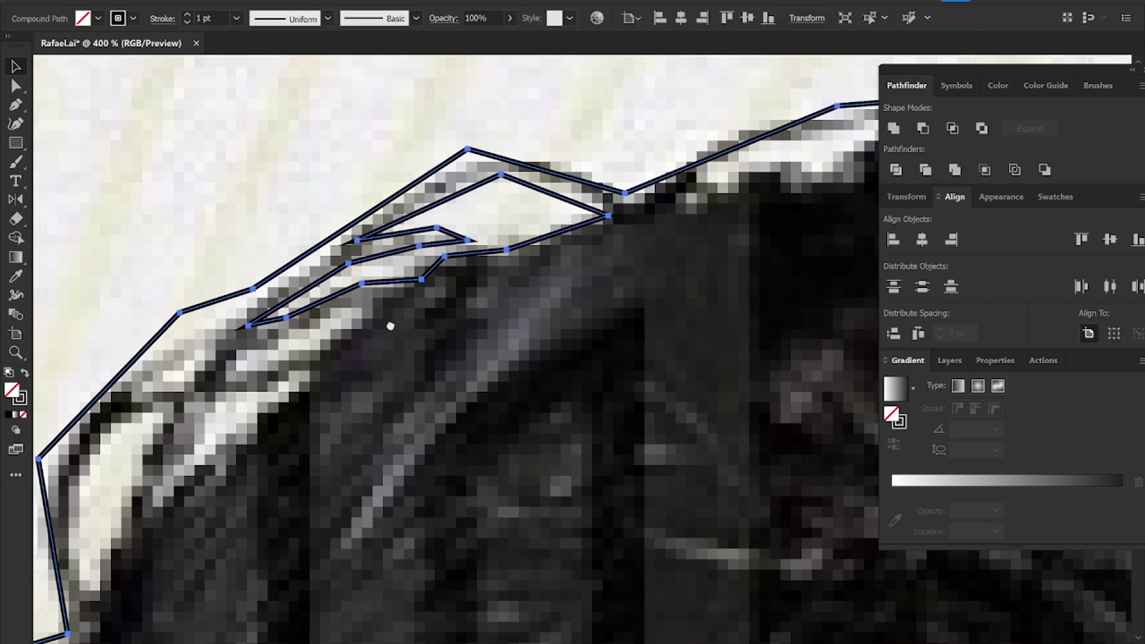
Step: Cut a second strand gap from the hair's left edge with Minus Front
left_click_drag(298, 365, 516, 292)
left_click(379, 338)
left_click(333, 335)
left_click(281, 407)
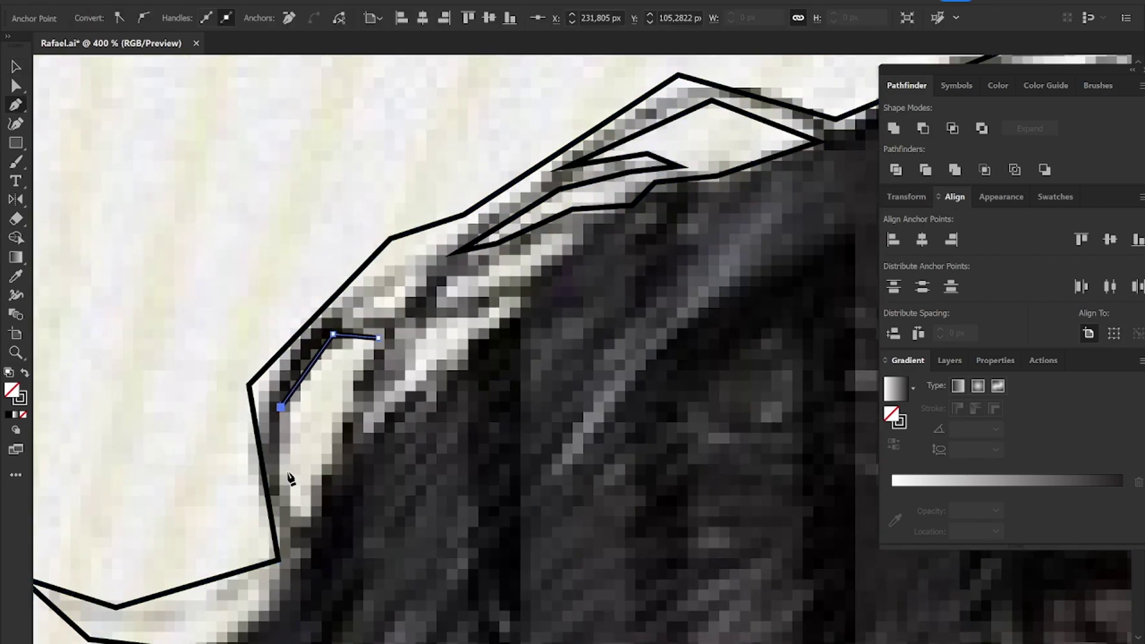
left_click(296, 527)
left_click(329, 482)
left_click(379, 338)
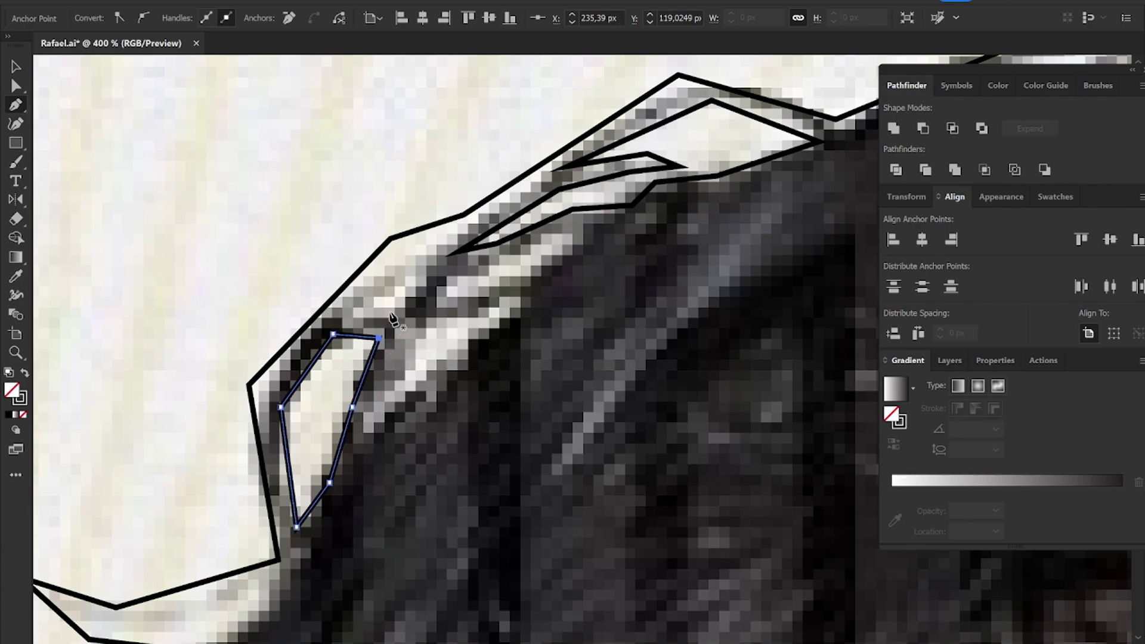
key("v")
left_click(383, 247, "shift")
left_click(908, 137)
Step: Cut a curved hairline strand gap from the hair and zoom out to the whole head
key("p")
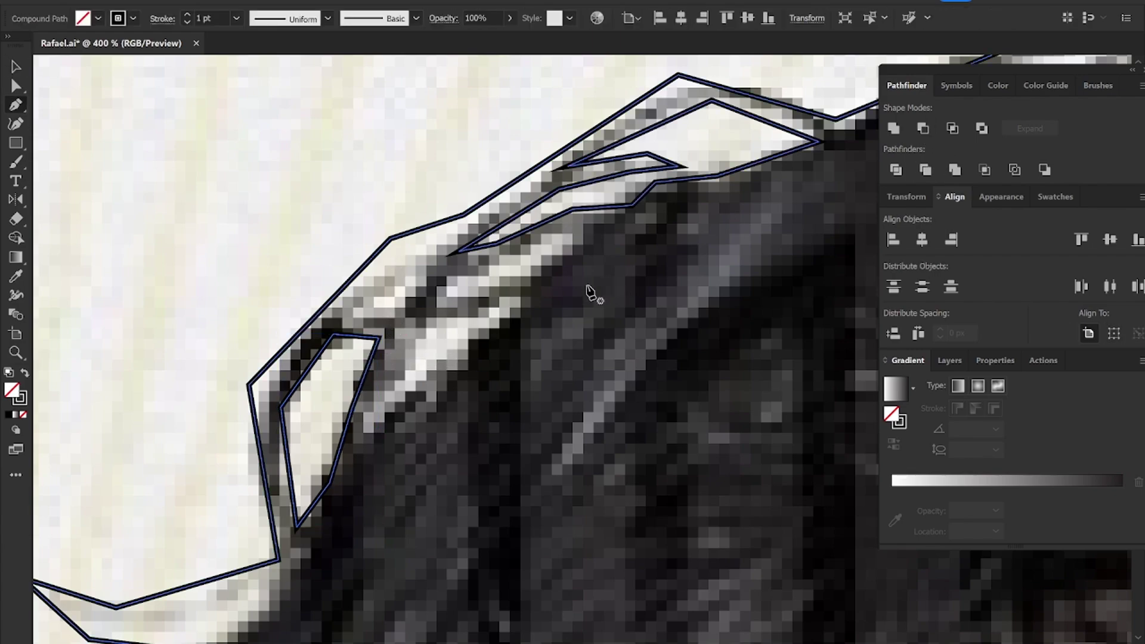
left_click(372, 431)
left_click_drag(426, 316, 445, 307)
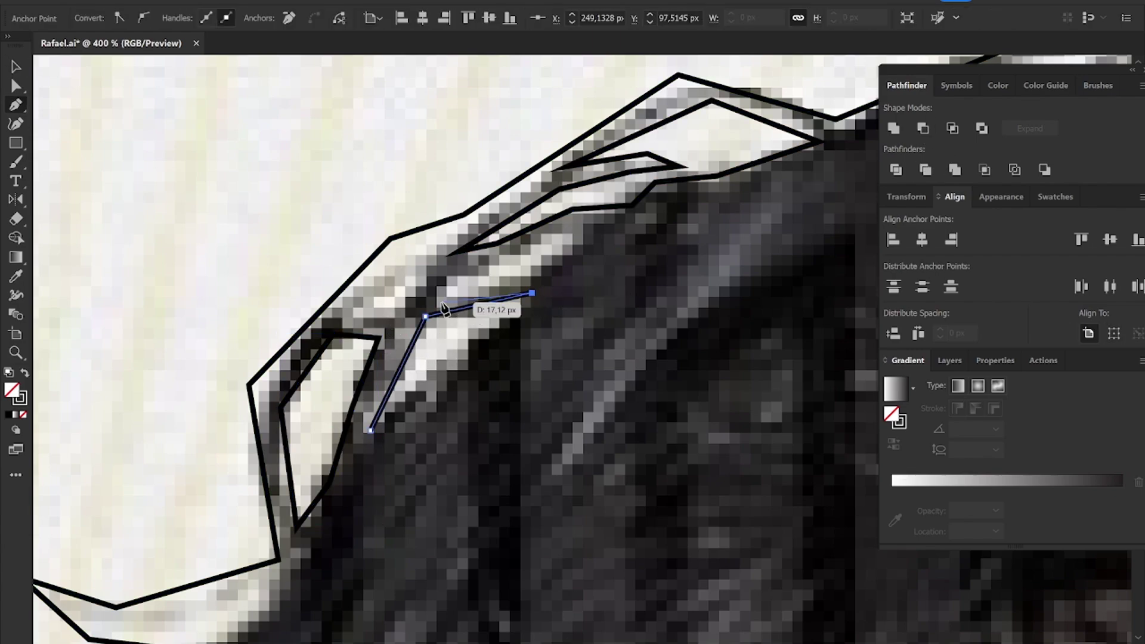
left_click(605, 222)
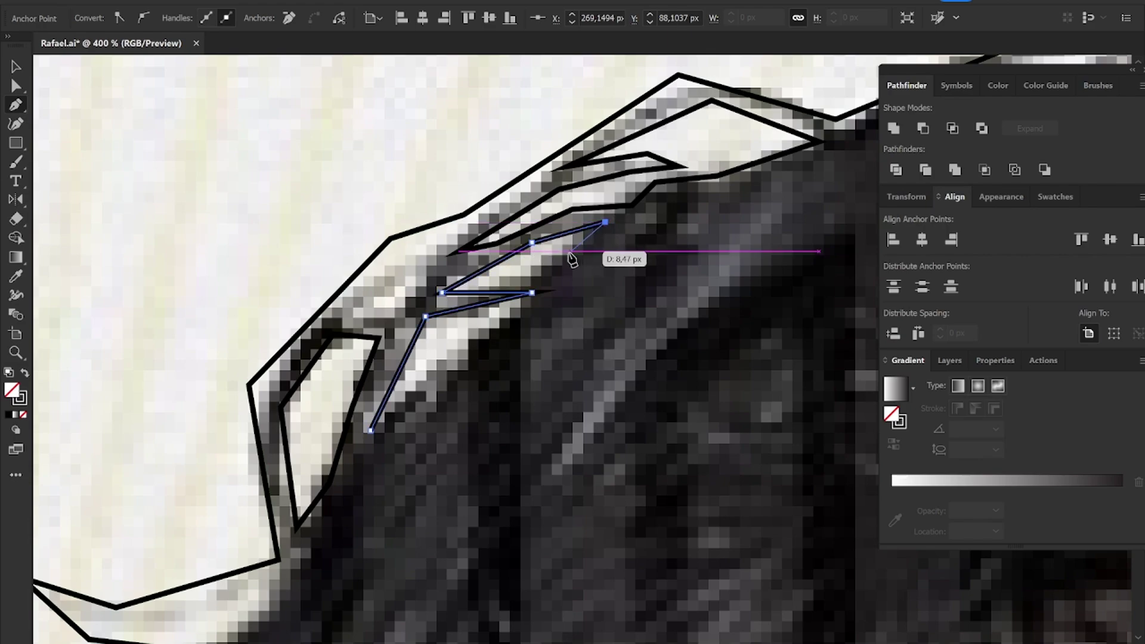
left_click(533, 280)
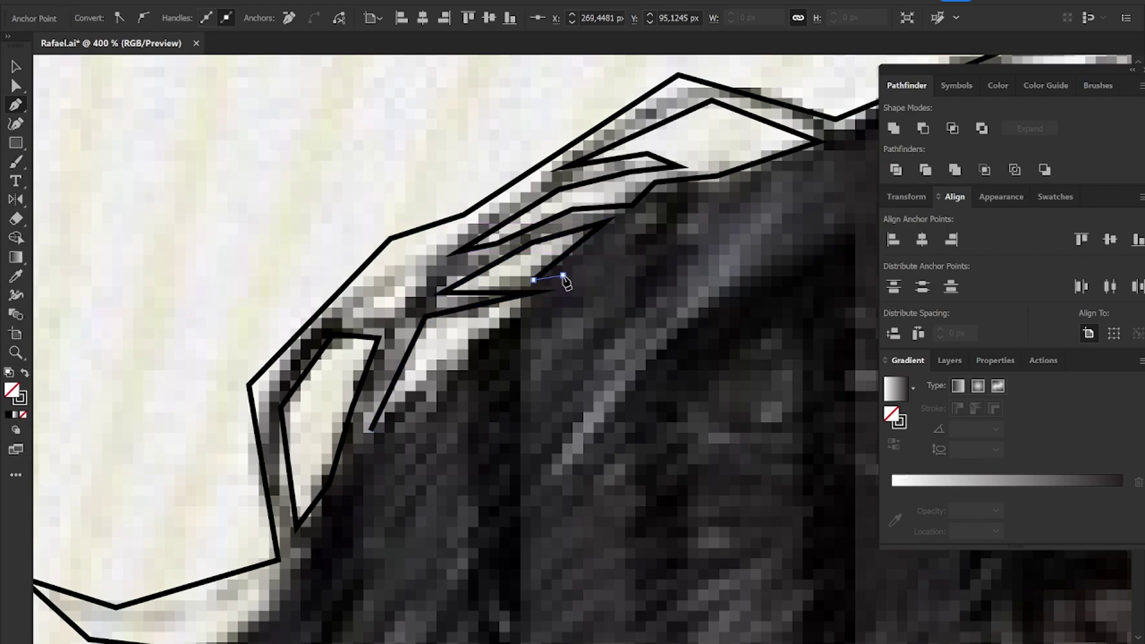
left_click(371, 430)
key("v")
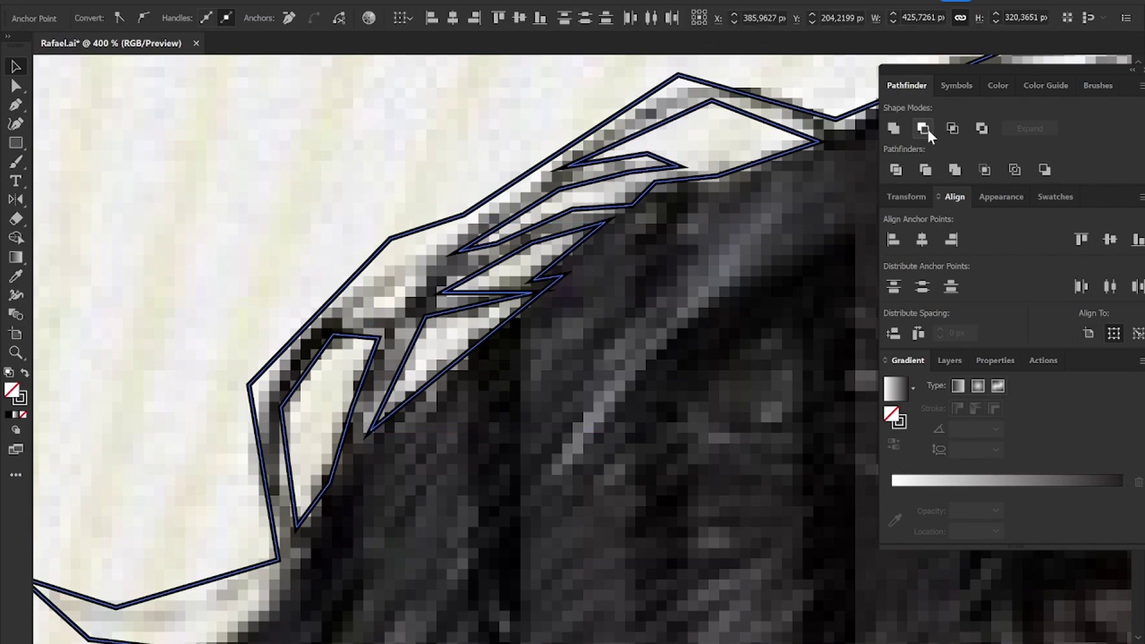
left_click(923, 128)
key("ctrl+minus")
key("ctrl+minus")
Step: Swap the hair compound path's fill to a black outline and deselect it
left_click(729, 194)
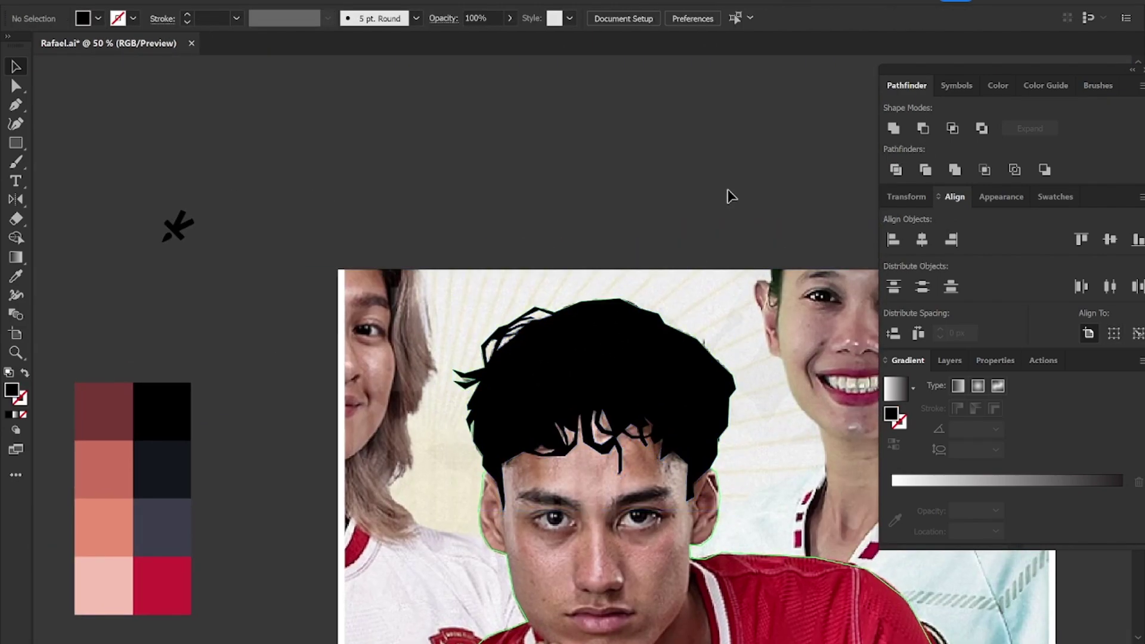
left_click(596, 363)
key("shift+x")
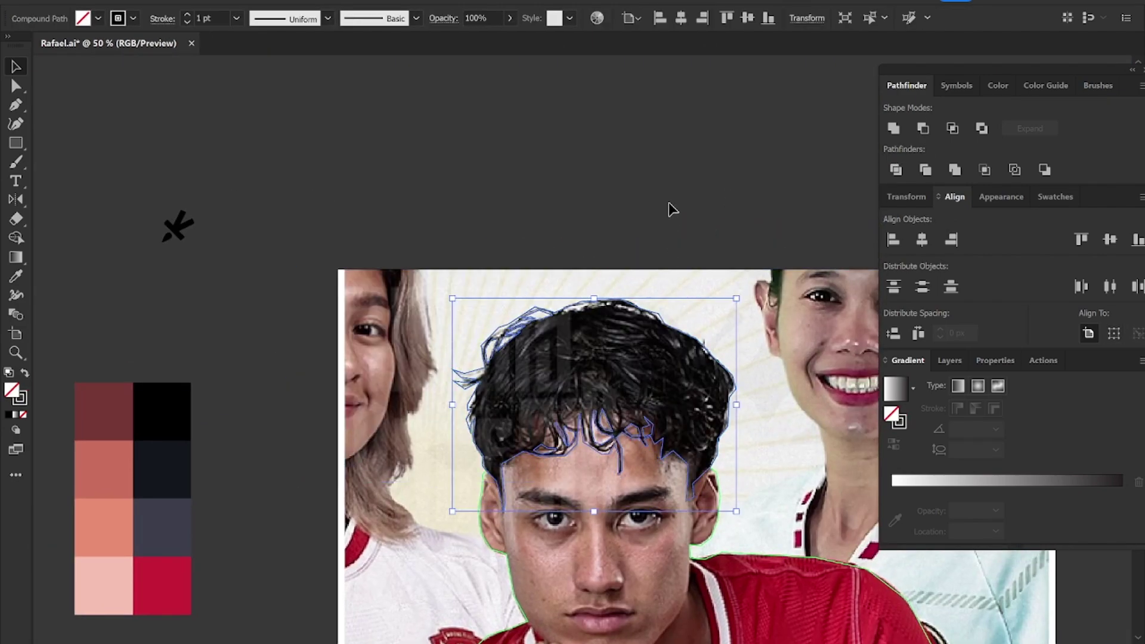
left_click(669, 215)
scroll(576, 341, "up", 2)
key("p")
scroll(547, 350, "up", 2)
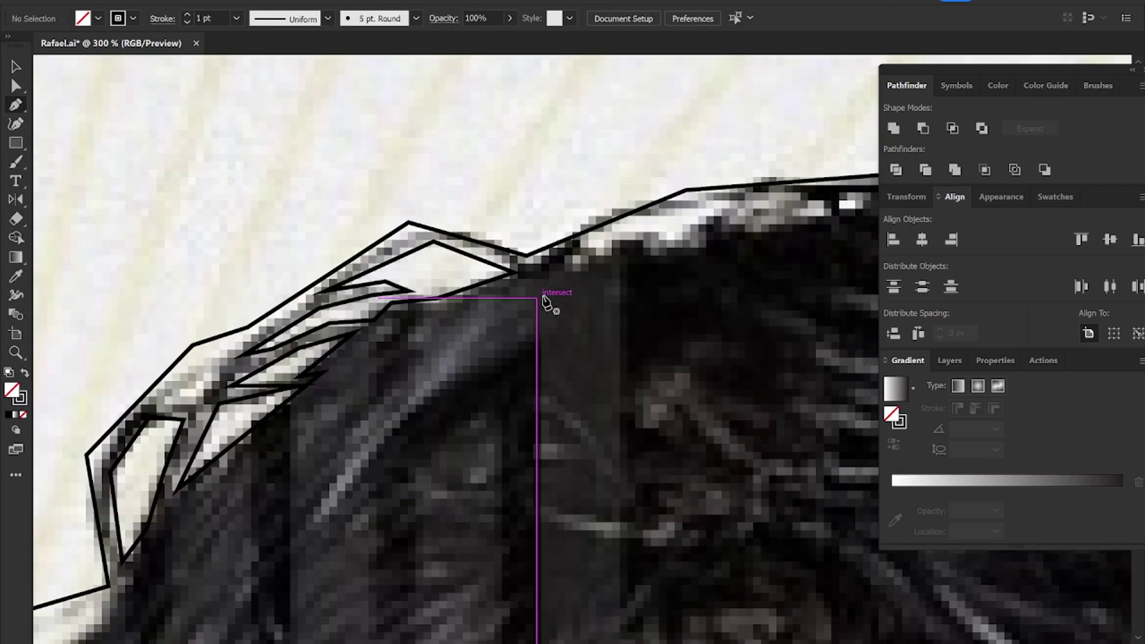
scroll(549, 302, "up", 1)
Step: Start an open jagged strand path zigzagging from the hairline toward the forehead
left_click(438, 269)
left_click(555, 273)
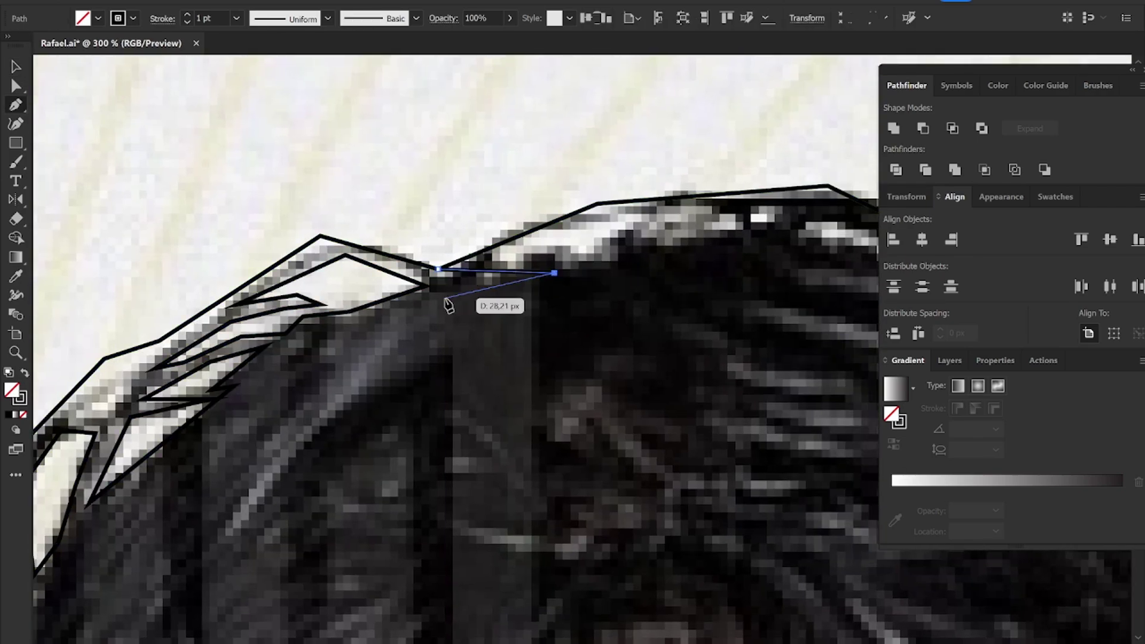
left_click(444, 295)
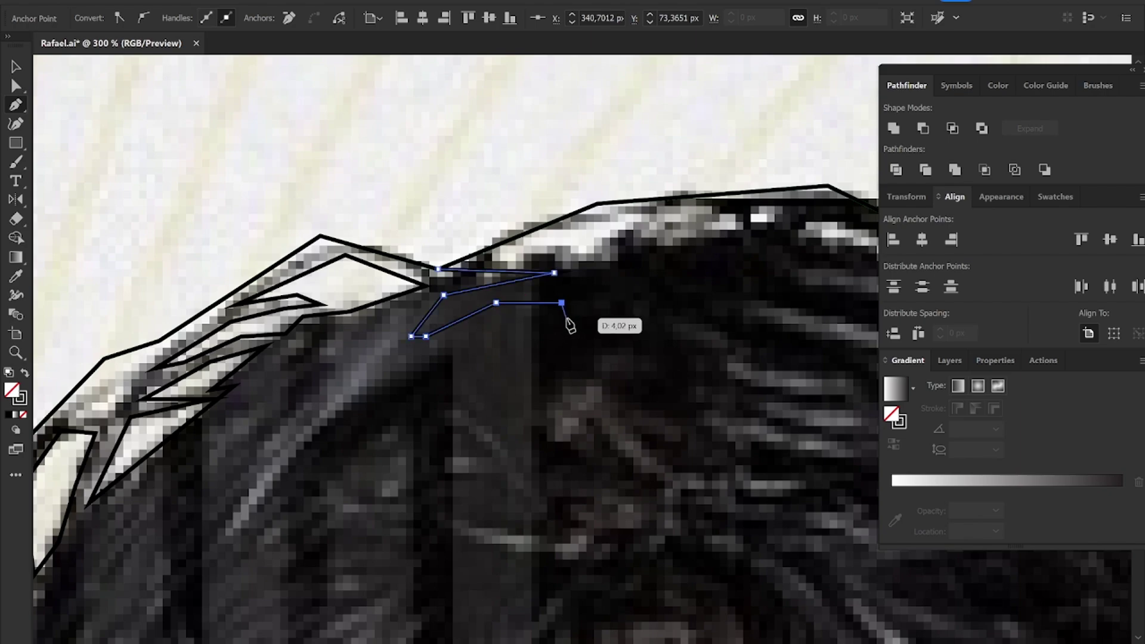
left_click(503, 299)
left_click(550, 303)
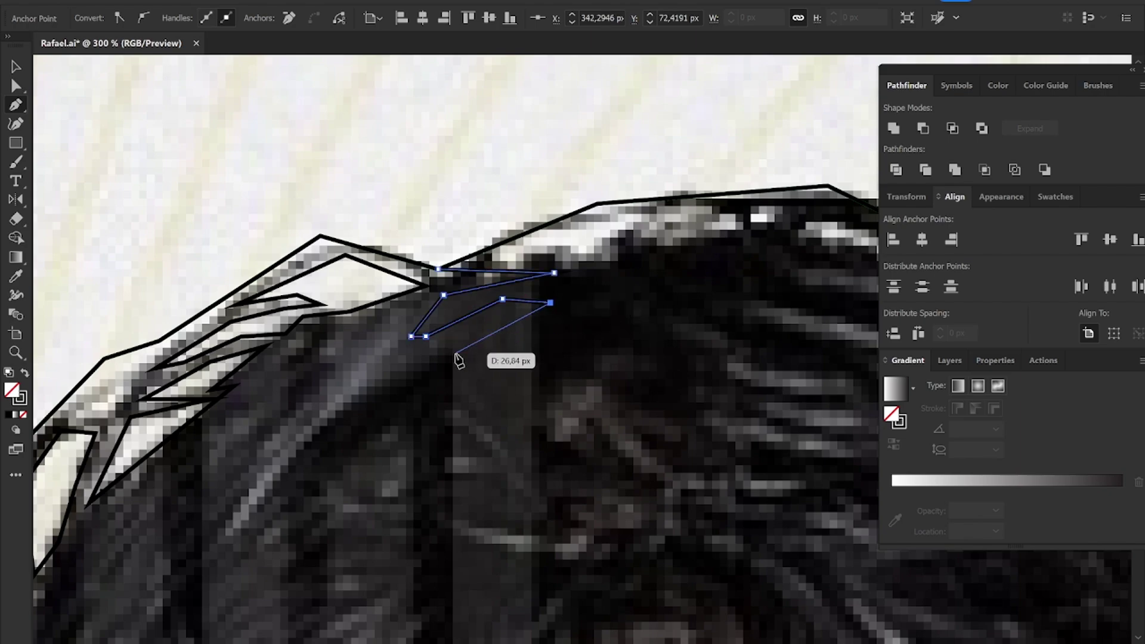
left_click(362, 400)
scroll(358, 442, "down", 5)
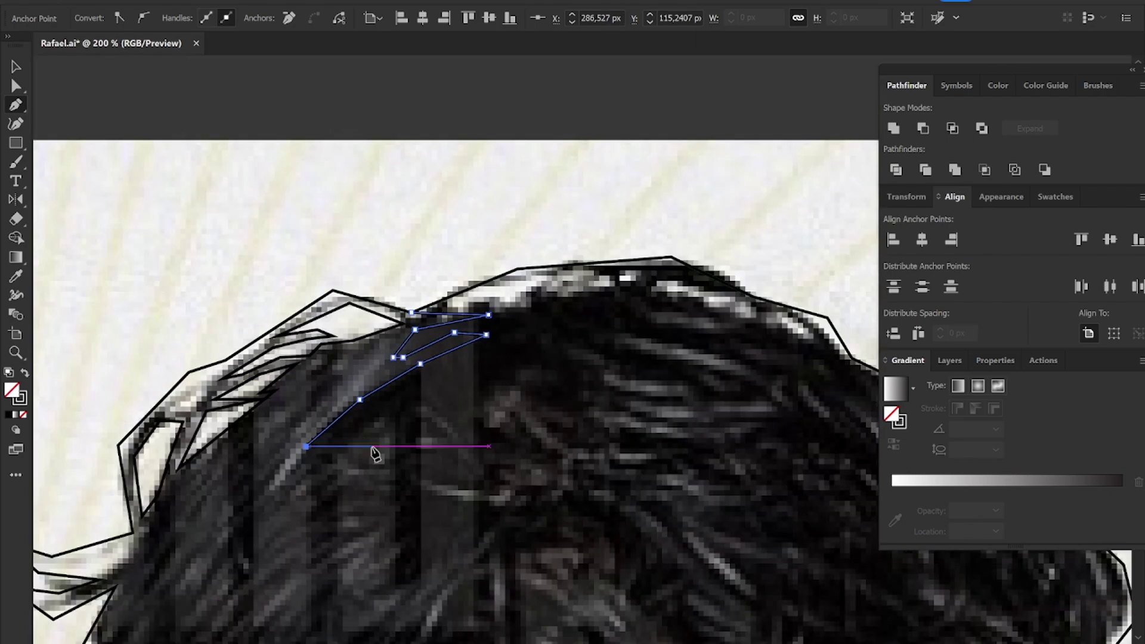
scroll(373, 452, "up", 6)
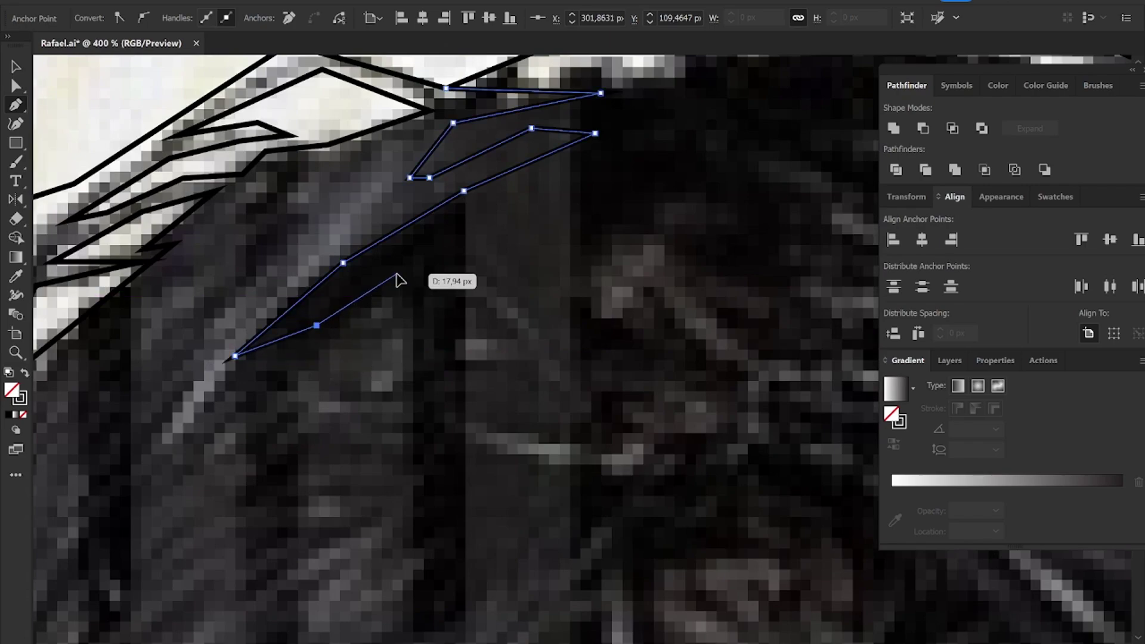
scroll(441, 280, "down", 3)
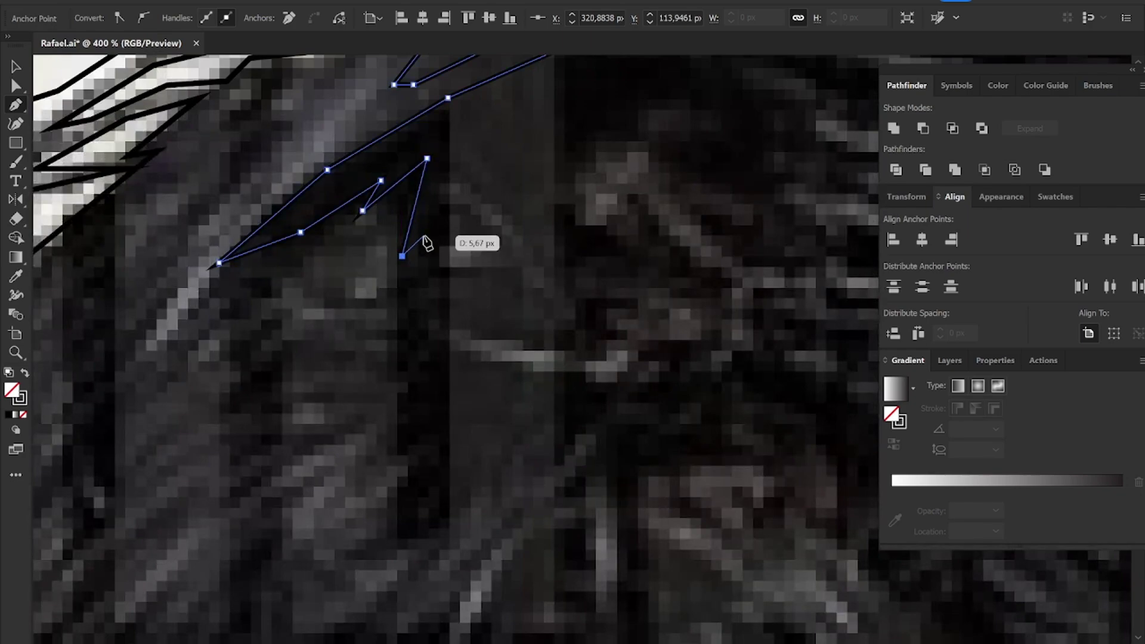
Step: Extend the strand path with more spikes and outline points across the hair to the right
left_click(429, 228)
left_click(431, 302)
left_click(427, 360)
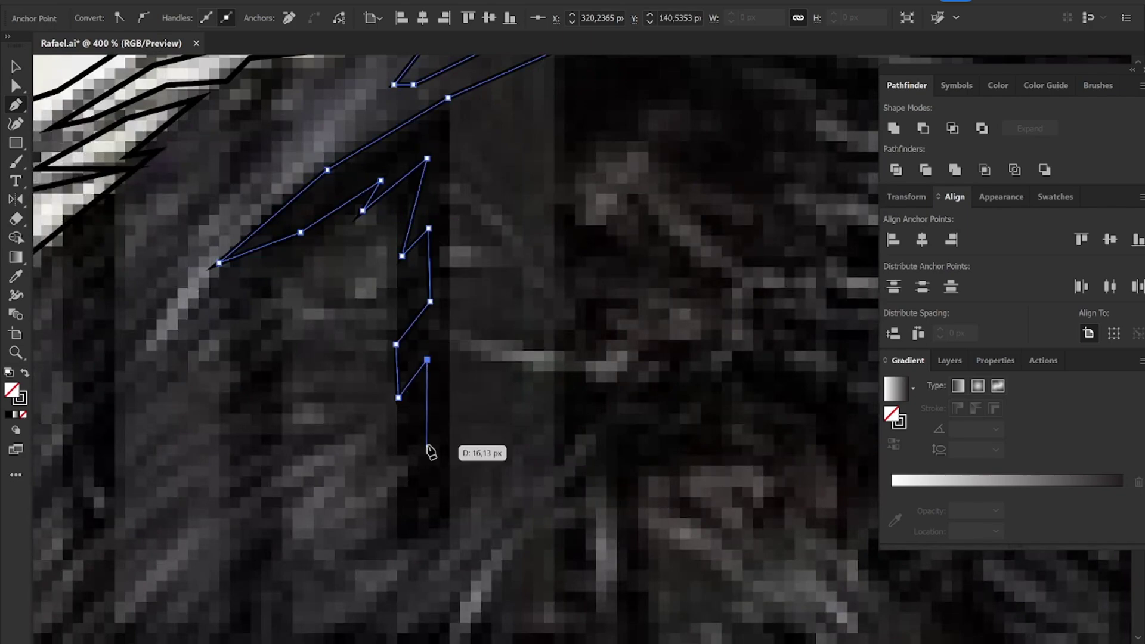
left_click(483, 447)
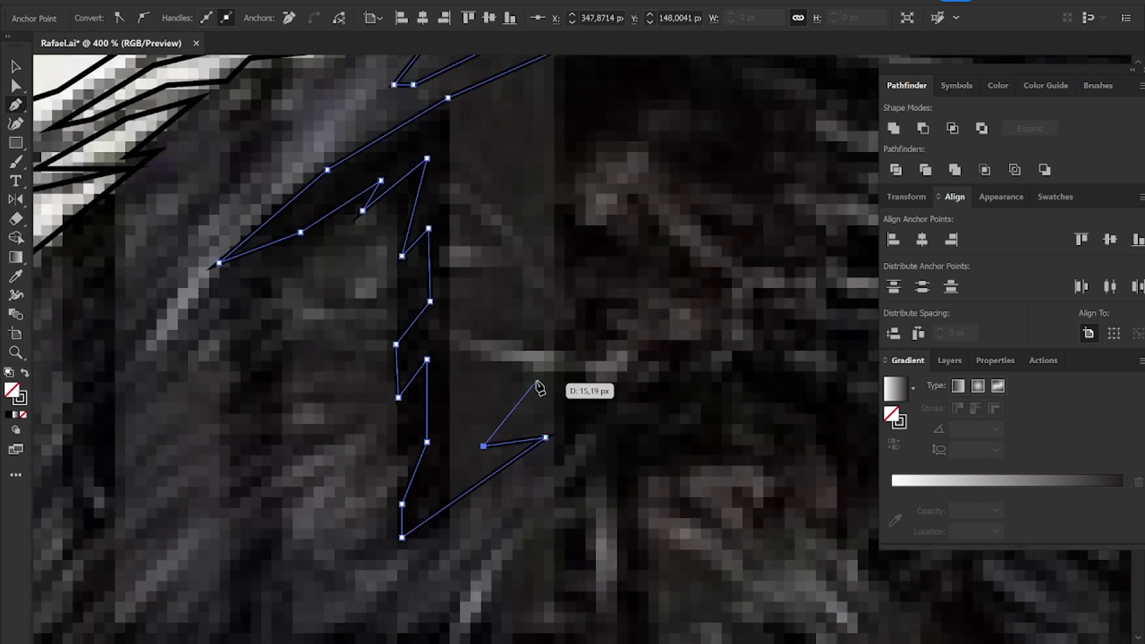
left_click(538, 380)
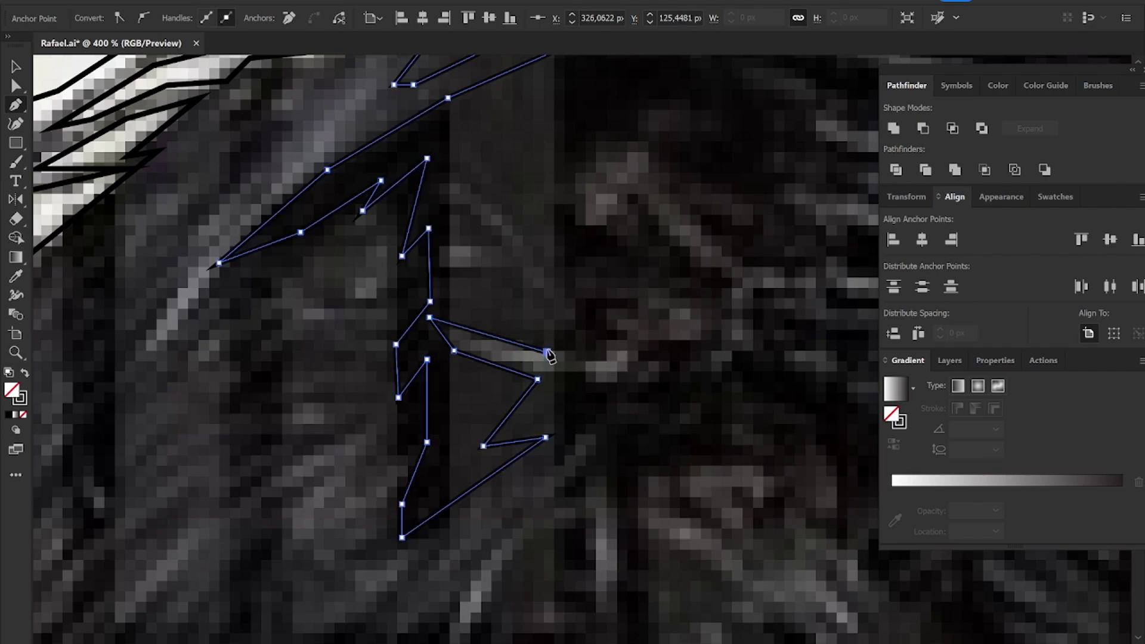
left_click(544, 306)
left_click(511, 271)
left_click(444, 271)
left_click(450, 179)
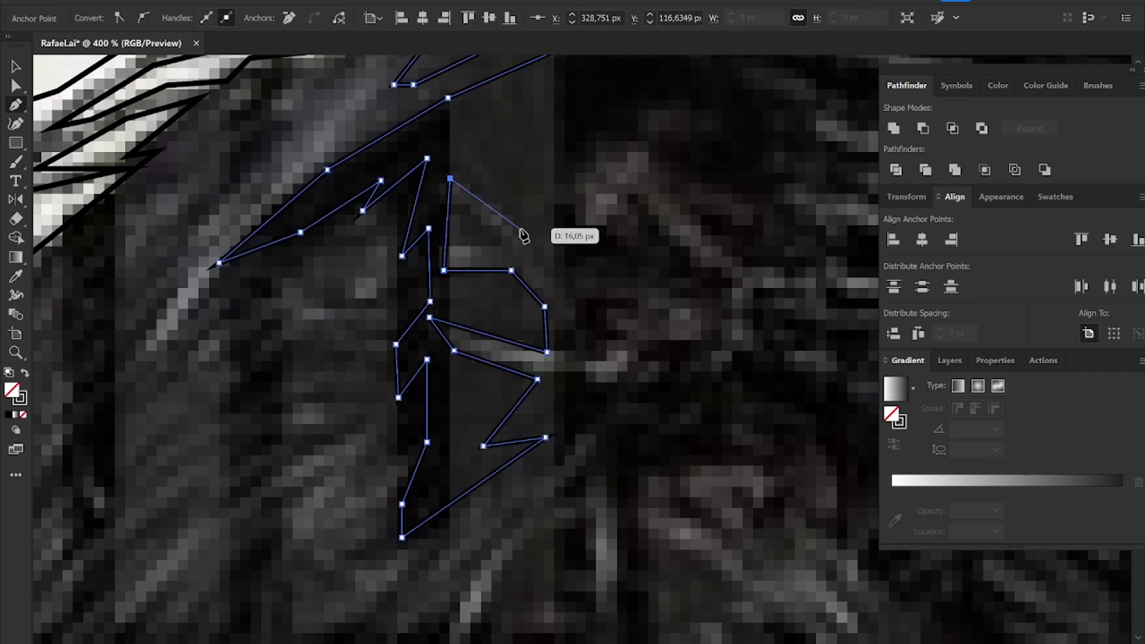
left_click(564, 274)
left_click(711, 291)
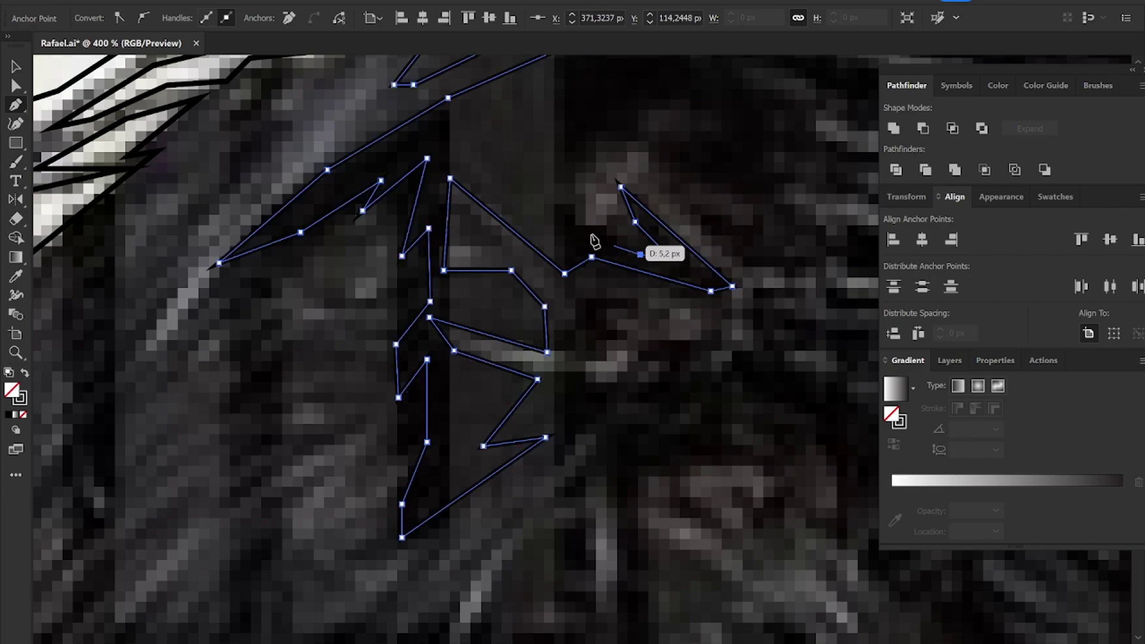
left_click_drag(577, 175, 439, 375)
left_click(428, 384)
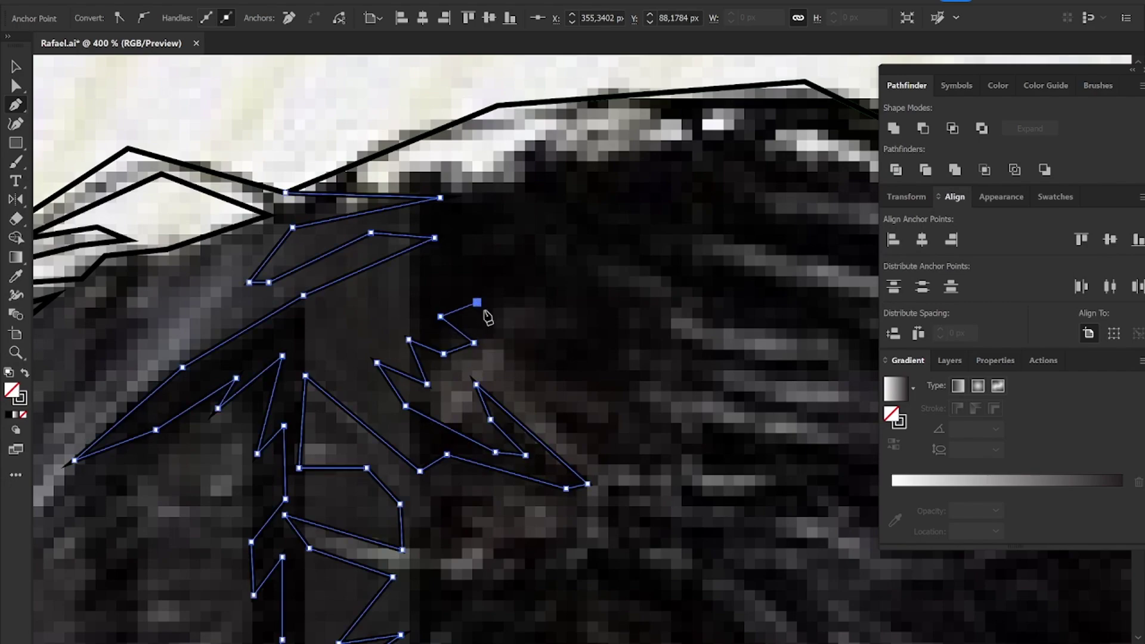
Step: Continue the strand outline with zigzag points through the right side of the hair
left_click_drag(633, 399, 646, 374)
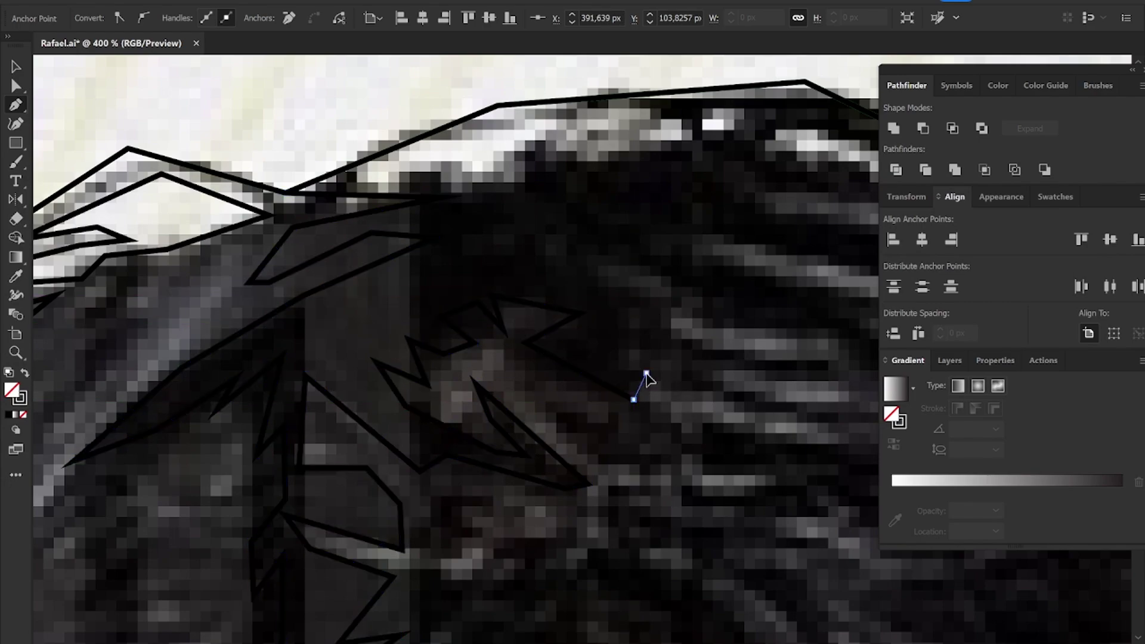
left_click(647, 374)
left_click(604, 362)
left_click(673, 350)
left_click(604, 322)
left_click(662, 315)
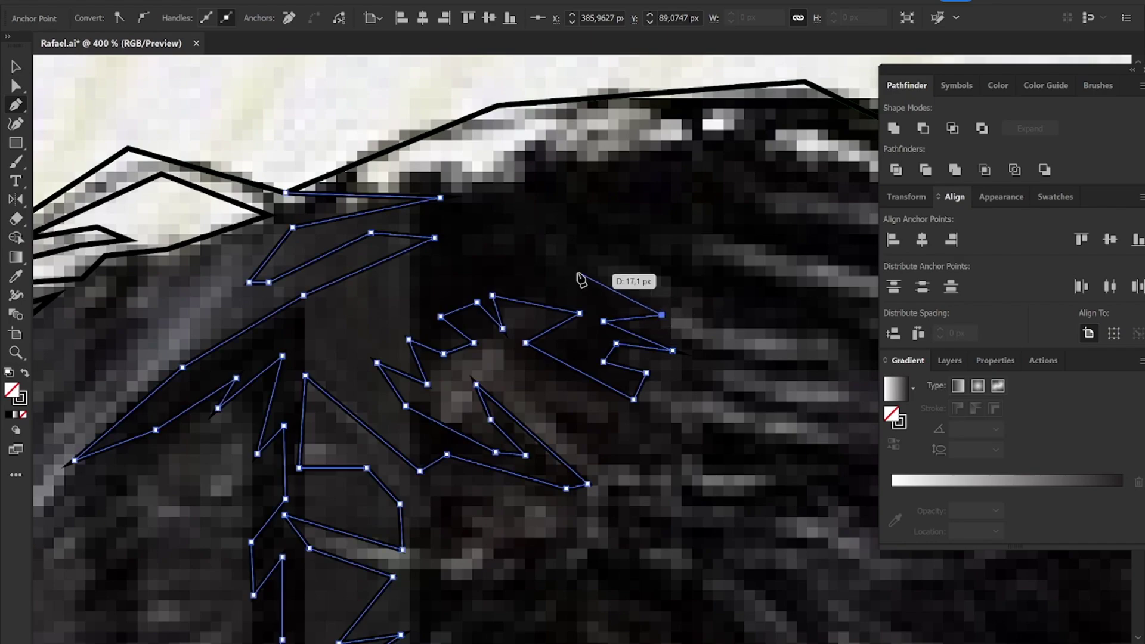
left_click(563, 267)
left_click(605, 257)
Step: Extend the strand to its right tip and trace back along its upper edge
left_click_drag(604, 258, 399, 258)
left_click(501, 291)
left_click(539, 321)
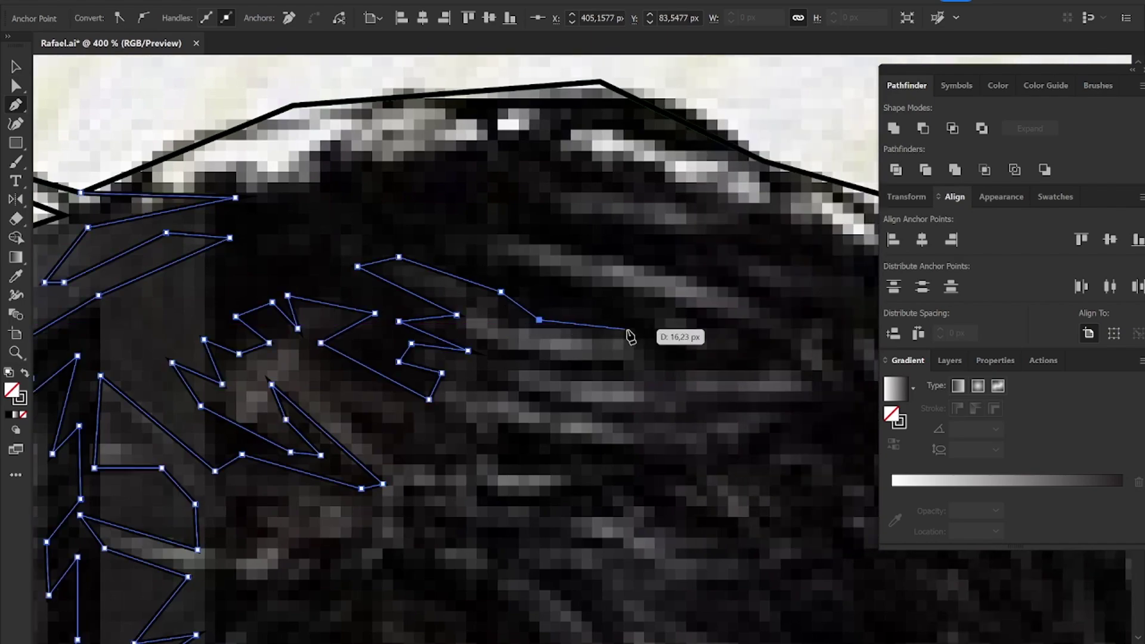
left_click(623, 330)
left_click(655, 367)
left_click(748, 369)
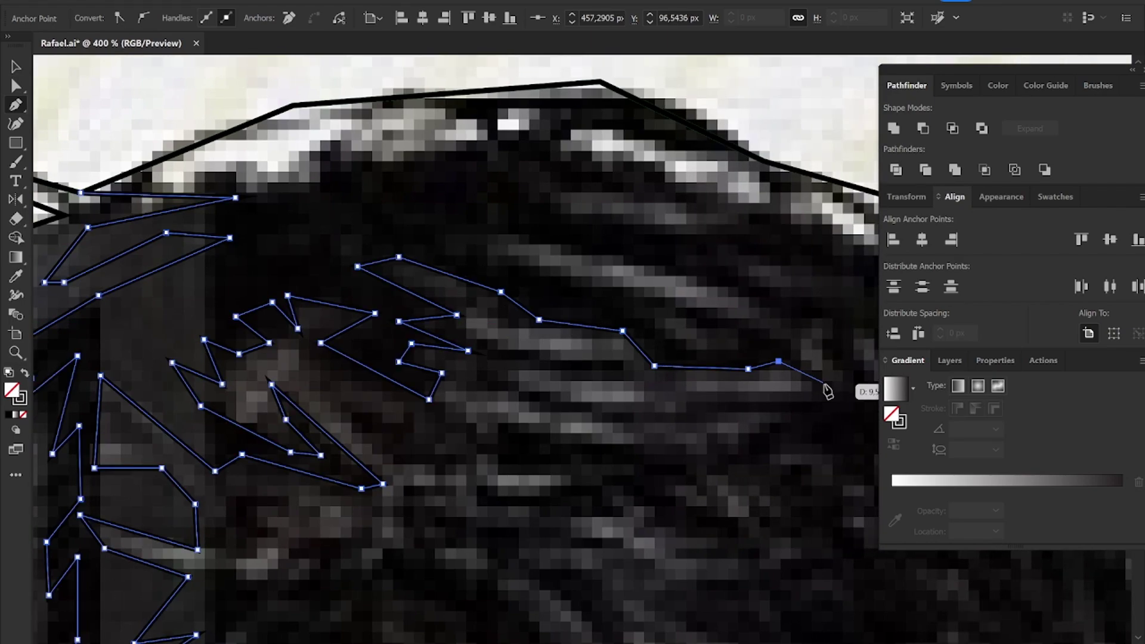
left_click(674, 348)
left_click(620, 296)
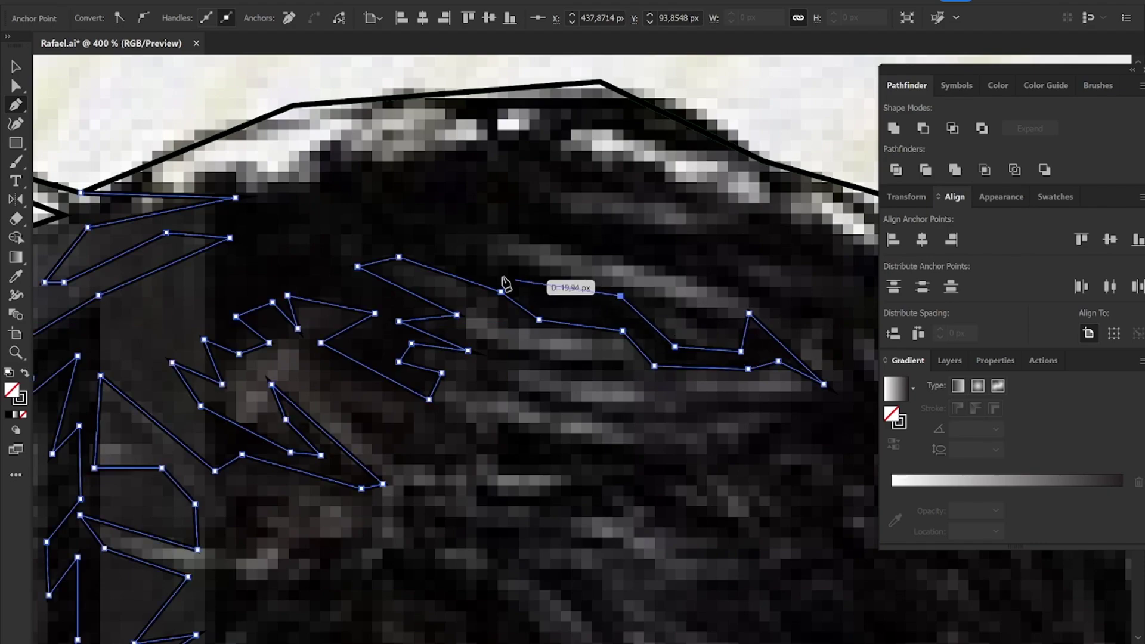
left_click(436, 249)
left_click(513, 236)
Step: Trace the strand's jagged lower edge with more points across the hair
left_click_drag(788, 300, 503, 316)
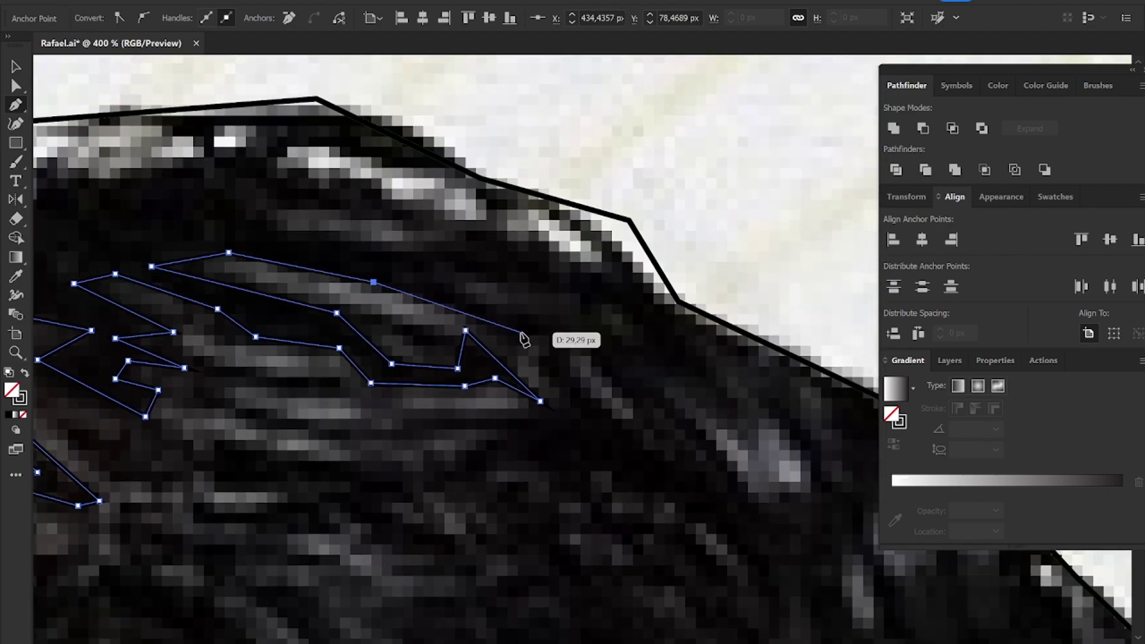
left_click(585, 423)
left_click(525, 414)
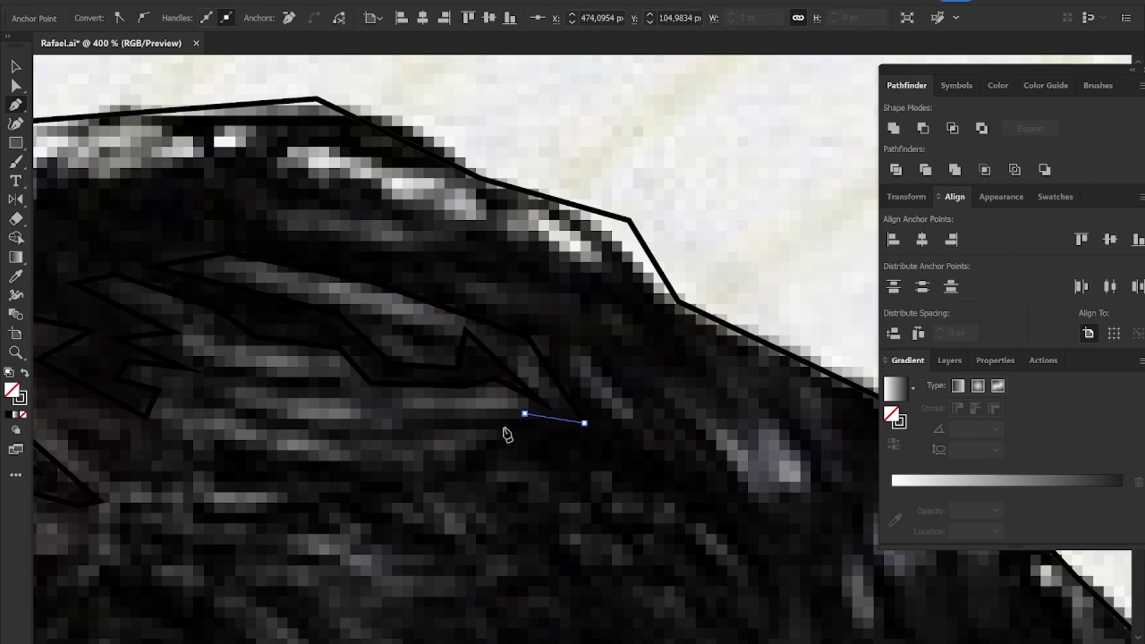
left_click(406, 421)
left_click(532, 438)
left_click(457, 455)
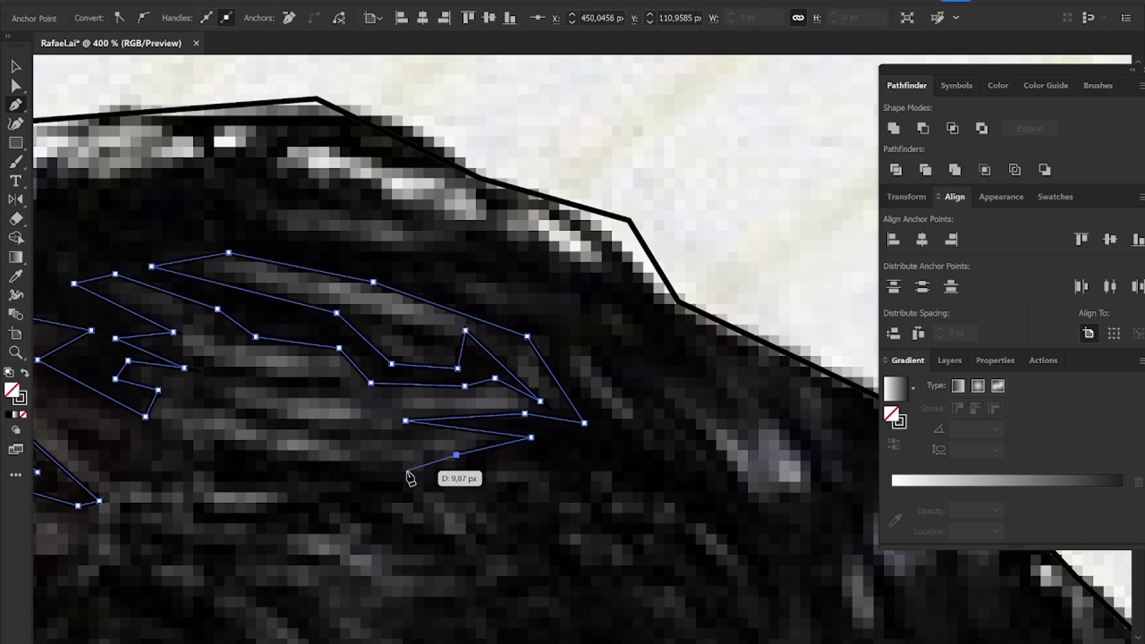
left_click_drag(410, 477, 523, 401)
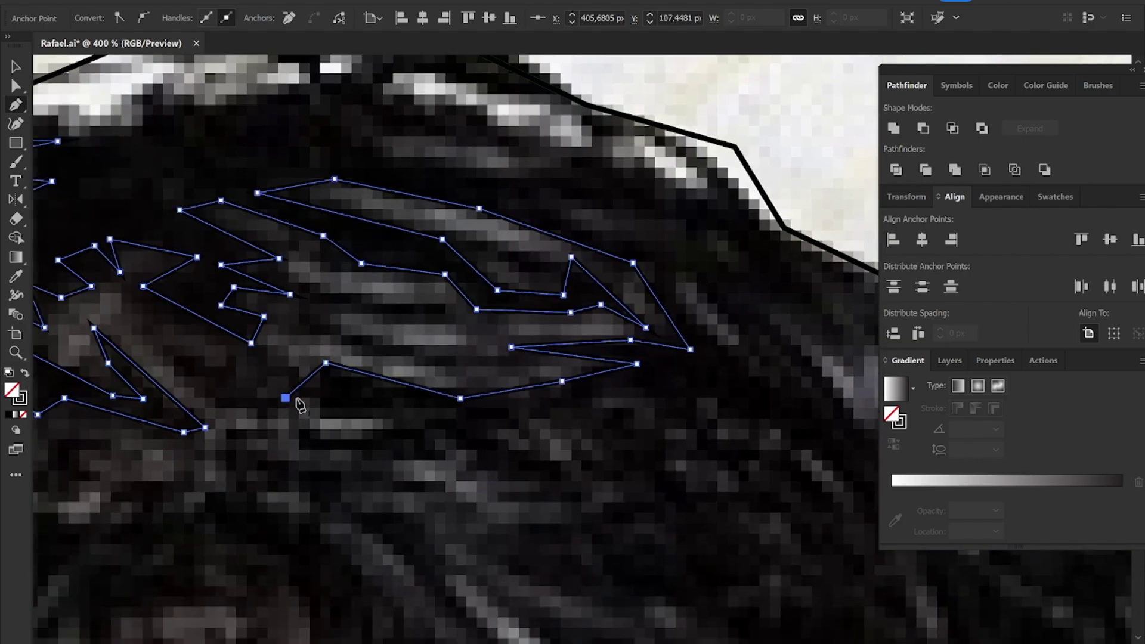
left_click(418, 441)
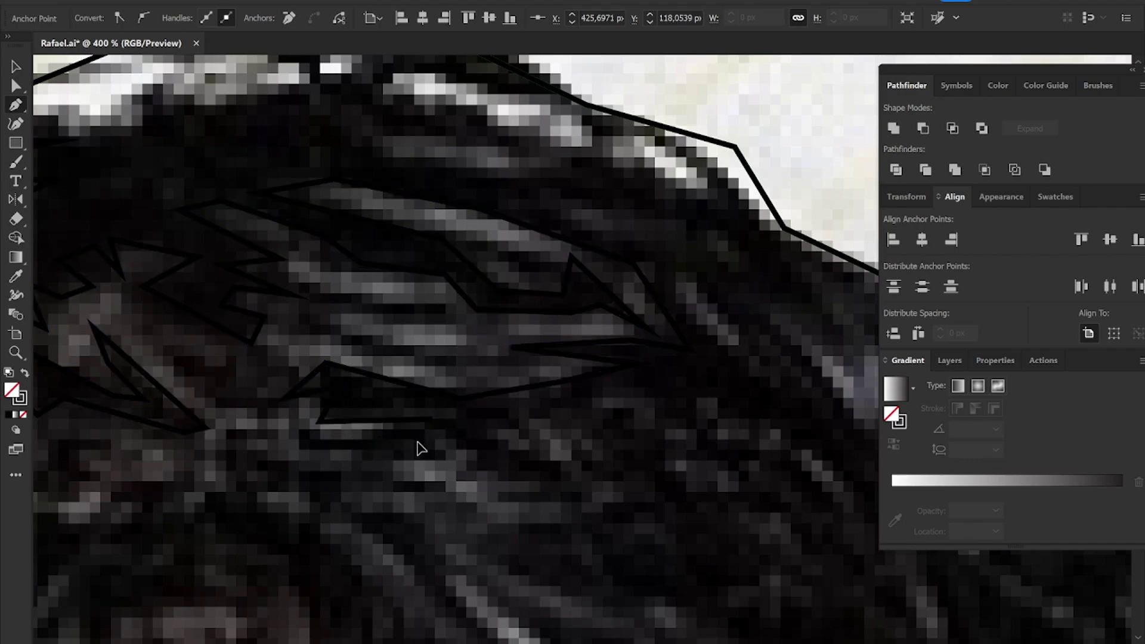
left_click(308, 441)
left_click(576, 482)
left_click(487, 425)
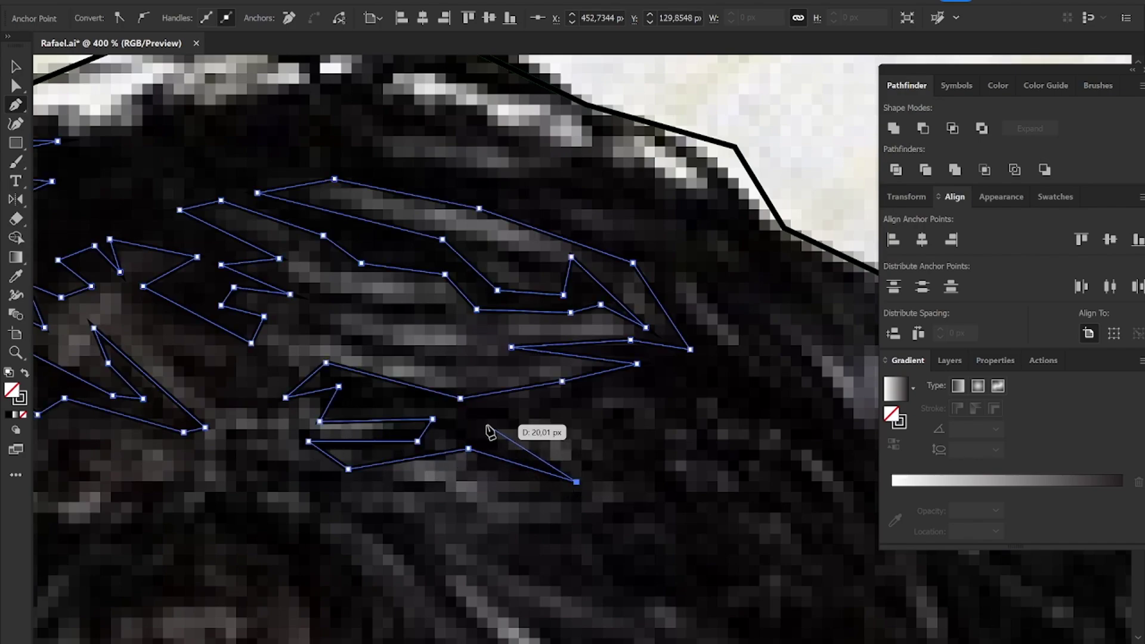
left_click(545, 403)
left_click(690, 482)
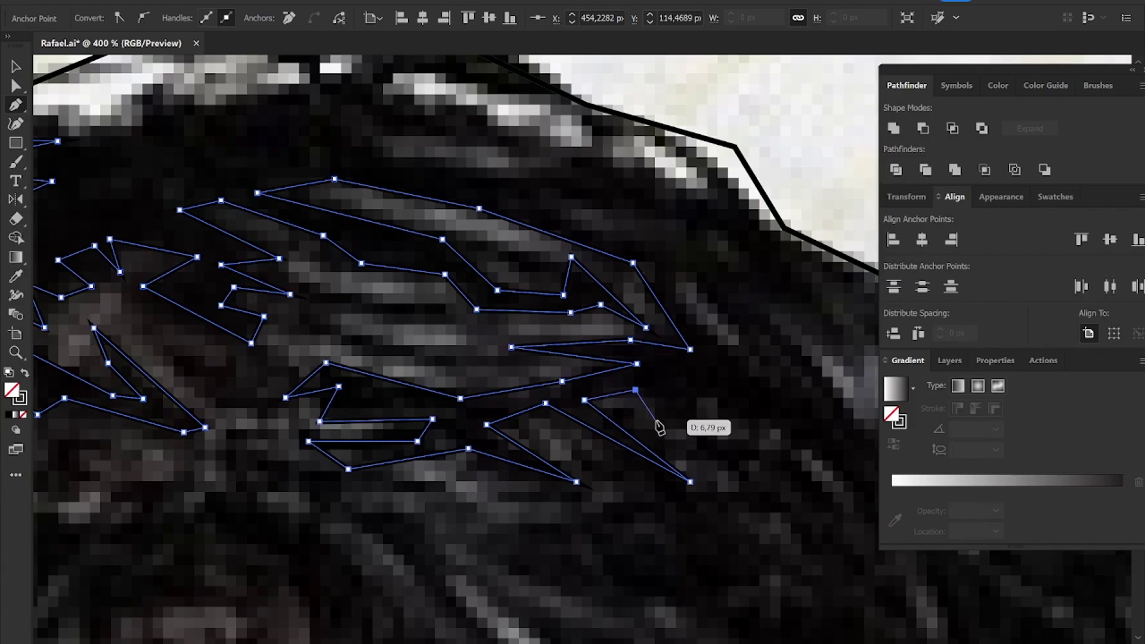
Step: Add strand points and spiky tips along the hair's outer edges
left_click_drag(712, 421, 356, 346)
left_click(356, 346)
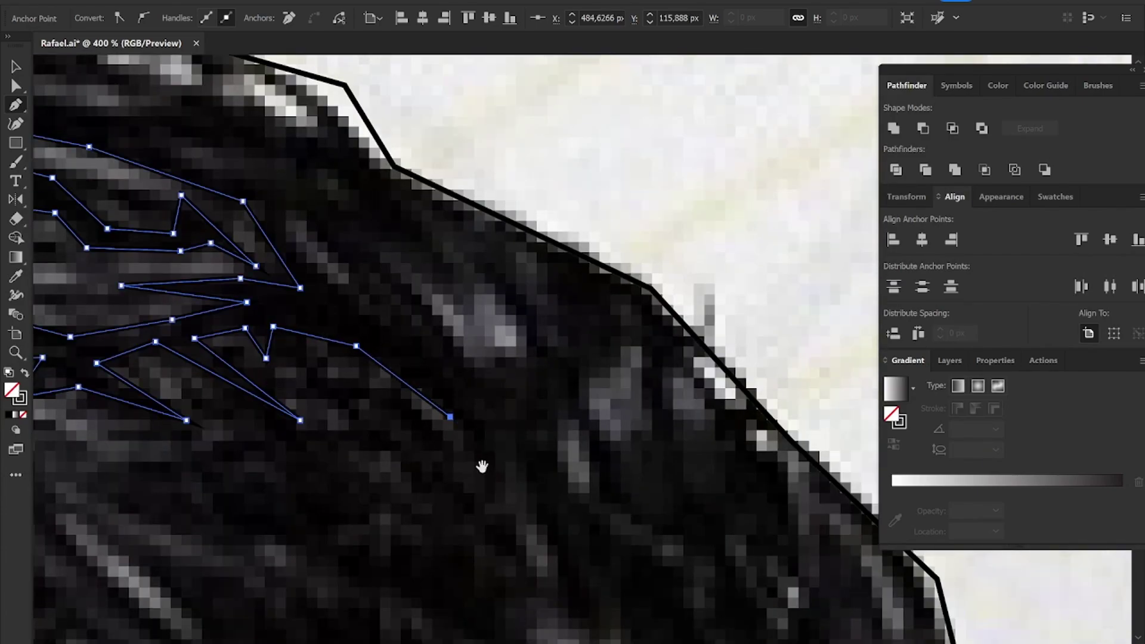
left_click_drag(482, 467, 422, 344)
left_click(429, 373)
left_click(404, 219)
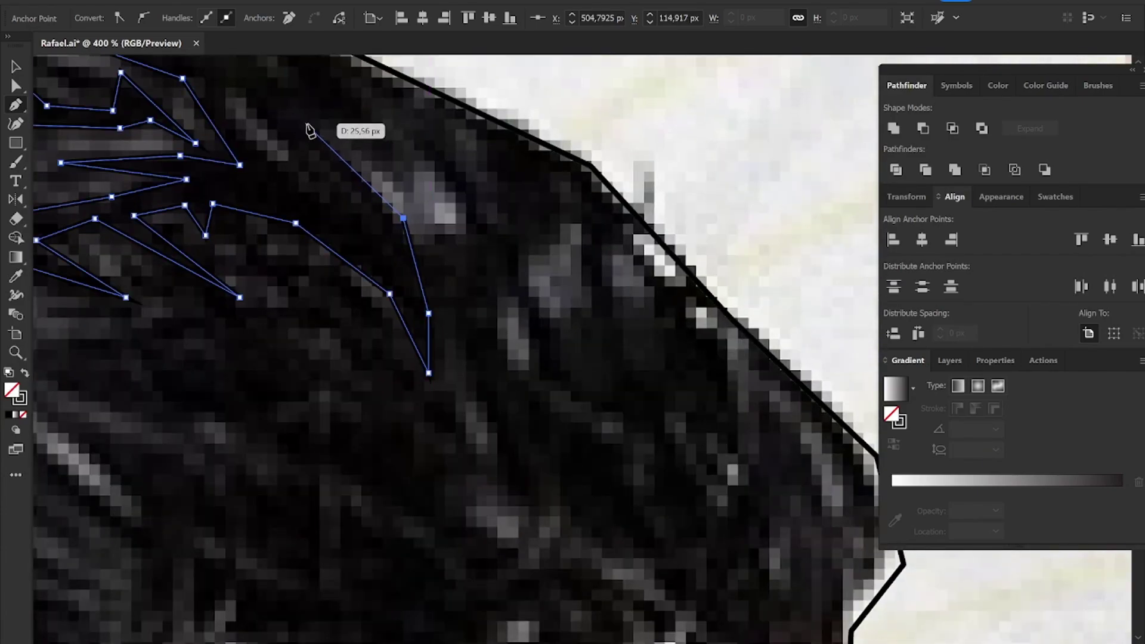
left_click_drag(331, 139, 305, 312)
left_click(373, 325)
left_click(300, 243)
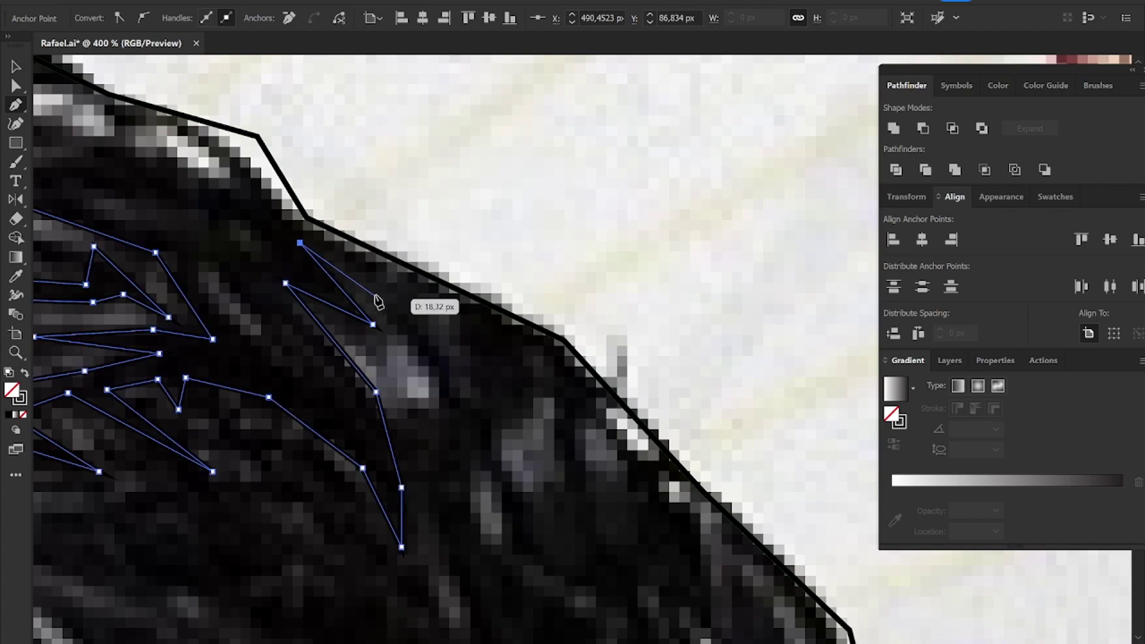
mouse_move(233, 179)
left_mouse_down()
mouse_move(395, 316)
mouse_move(503, 323)
left_mouse_up()
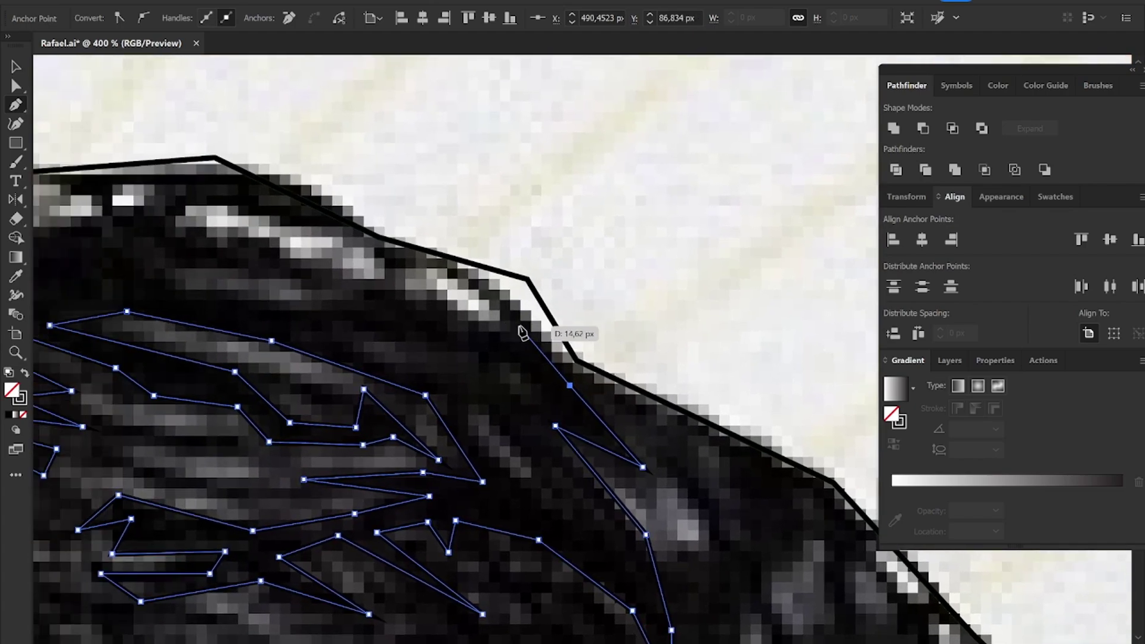
left_click(512, 306)
left_click(523, 349)
Step: Trace the strand along the crown, close it at the start point, and fill it black
left_click_drag(414, 296, 614, 329)
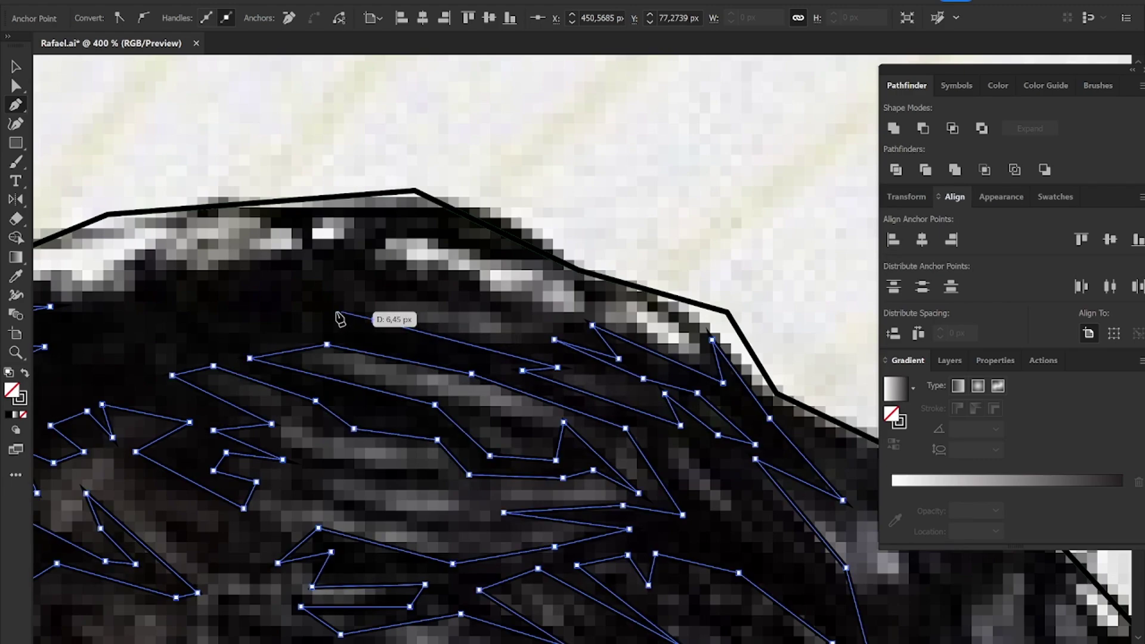
left_click(402, 304)
left_click(431, 278)
left_click(352, 242)
left_click_drag(297, 284, 645, 290)
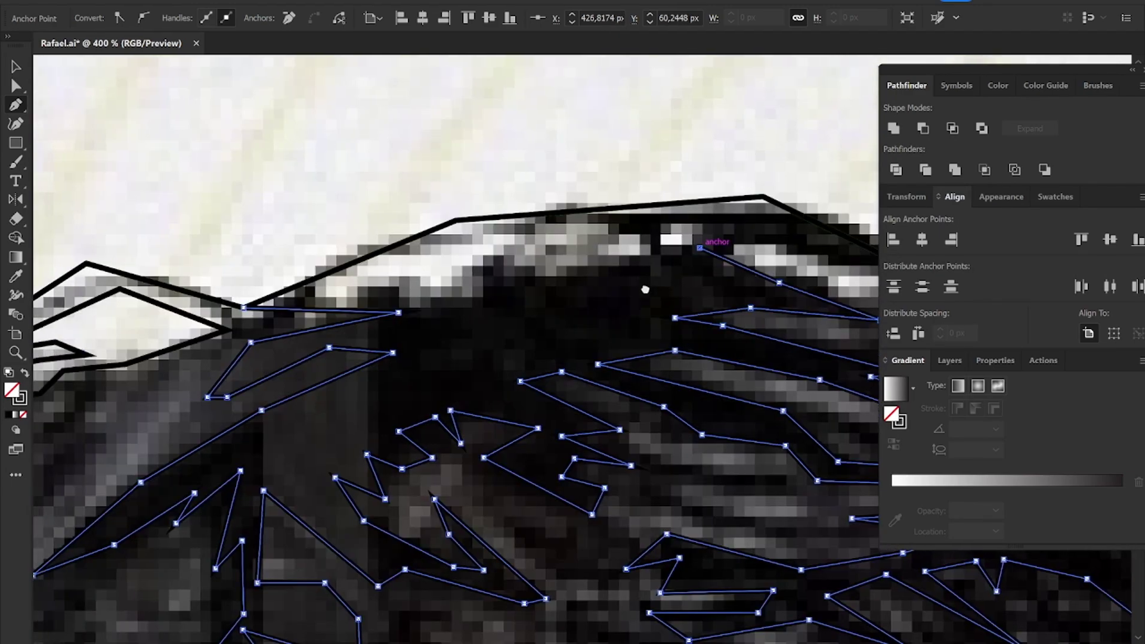
left_click(576, 280)
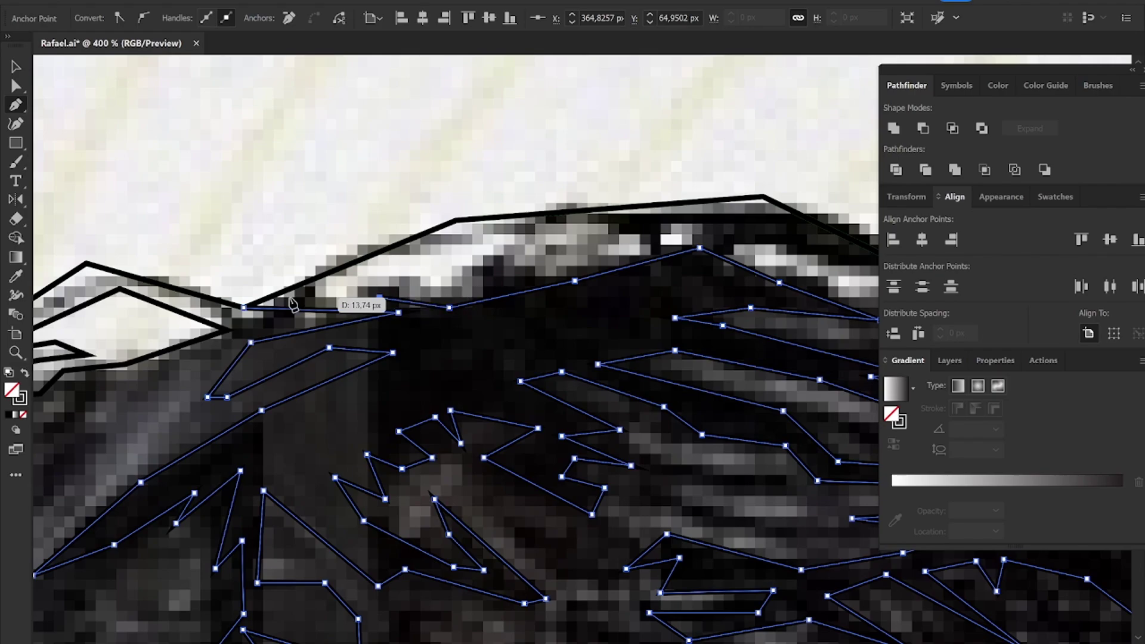
left_click(244, 307)
key("ctrl+1")
Step: Zoom in on the hair and start a jagged strand path across the right-side curls
key("v")
key("shift+x")
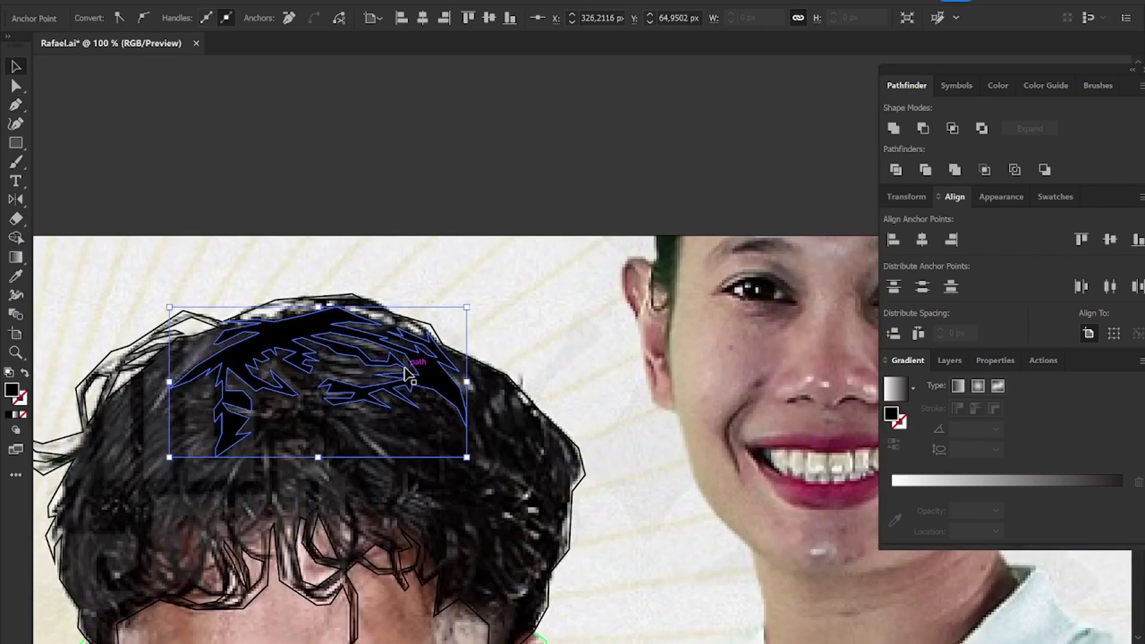
key("ctrl+equal")
key("ctrl+equal")
key("p")
key("ctrl+equal")
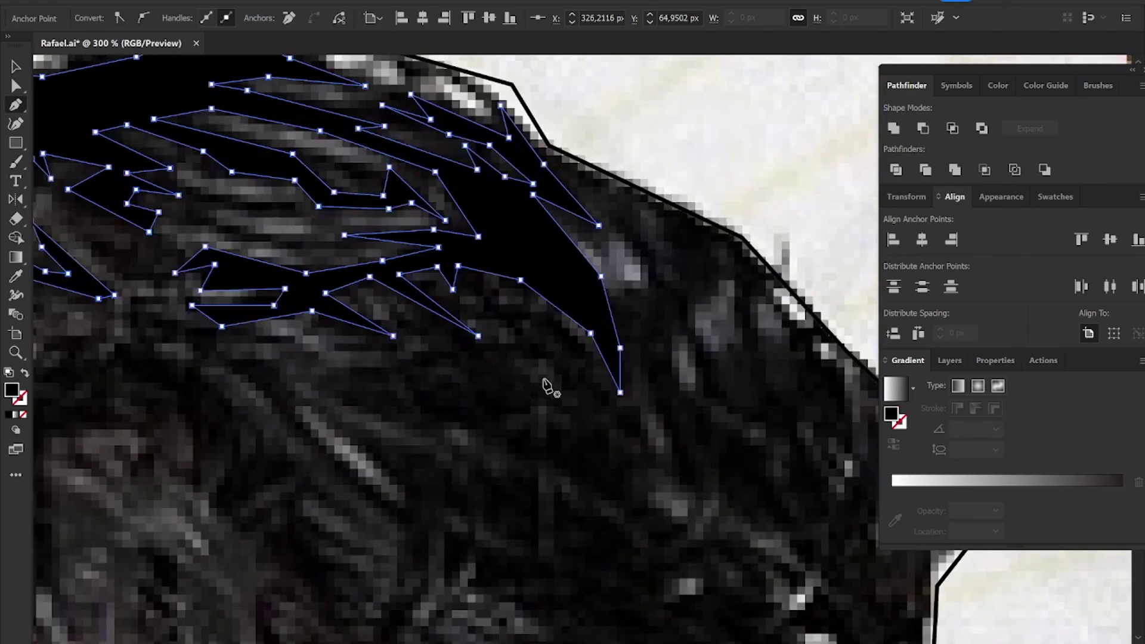
left_click(552, 385)
left_click(418, 303)
left_click(458, 365)
left_click(376, 353)
left_click(321, 369)
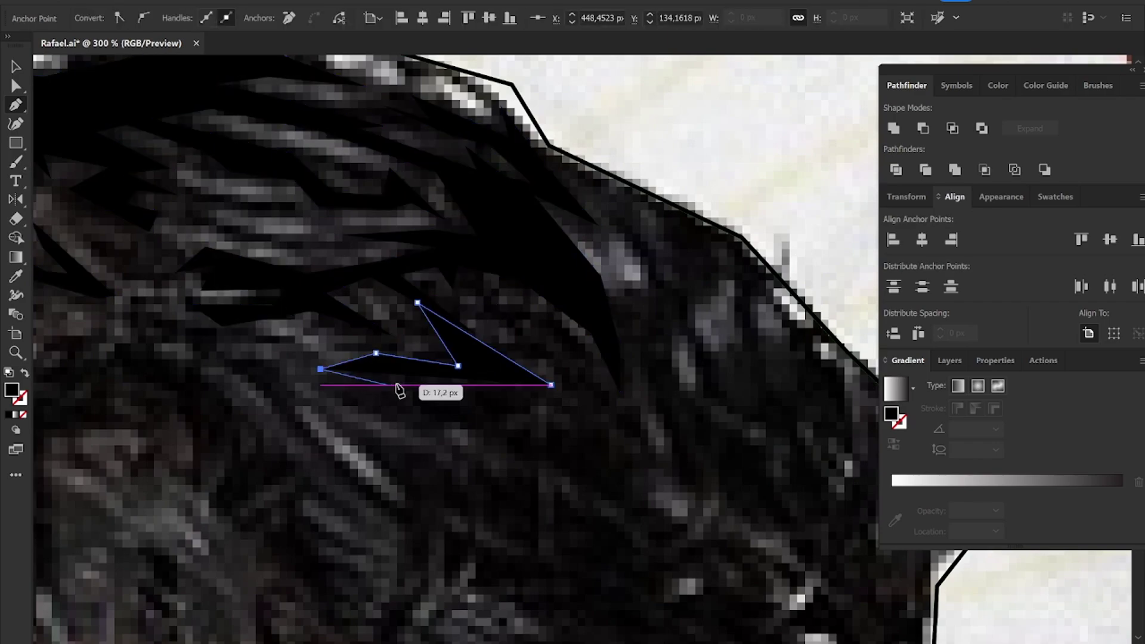
left_click(408, 379)
left_click(482, 413)
left_click(546, 465)
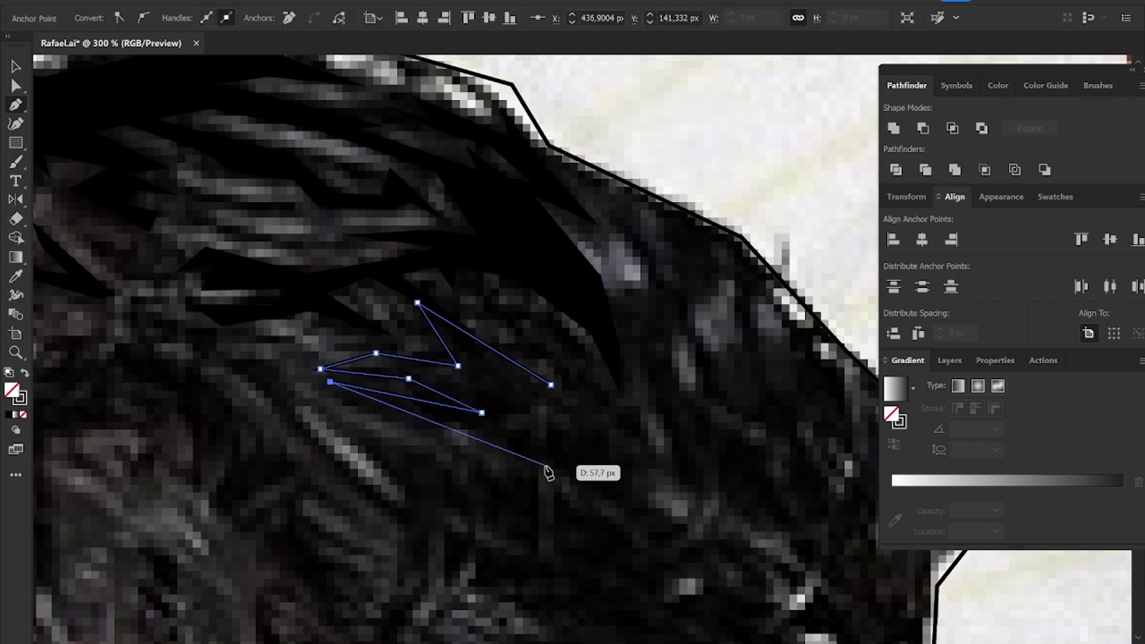
Step: Zigzag the strand through the lower hair and down to a tip on the forehead
left_click_drag(579, 482, 657, 395)
left_click(417, 330)
left_click(507, 394)
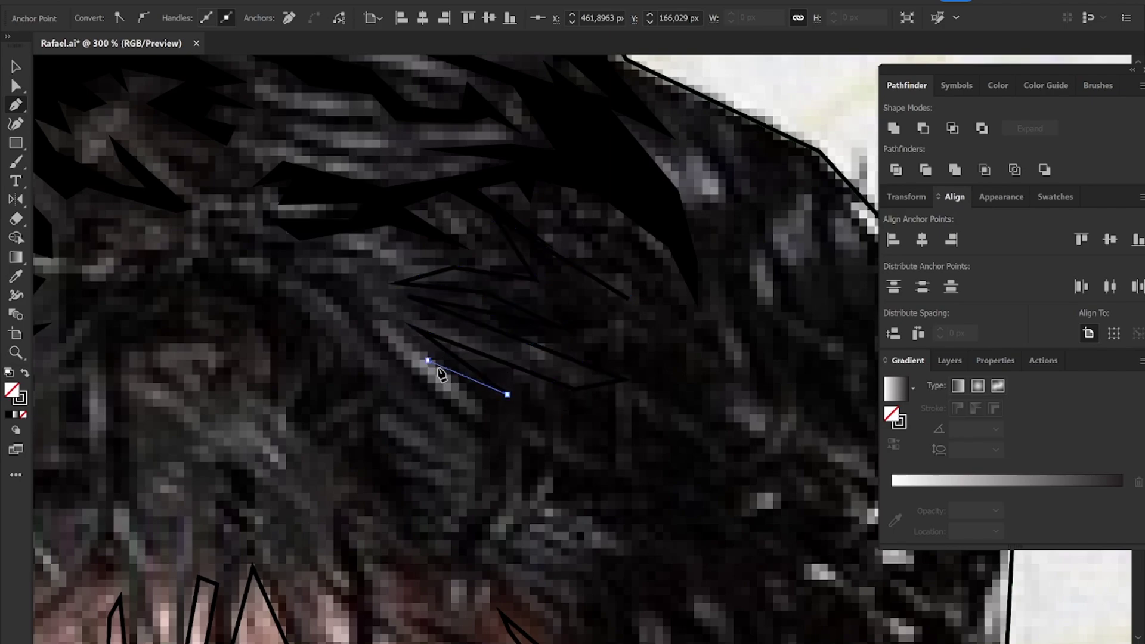
left_click(429, 360)
left_click(503, 422)
left_click(438, 381)
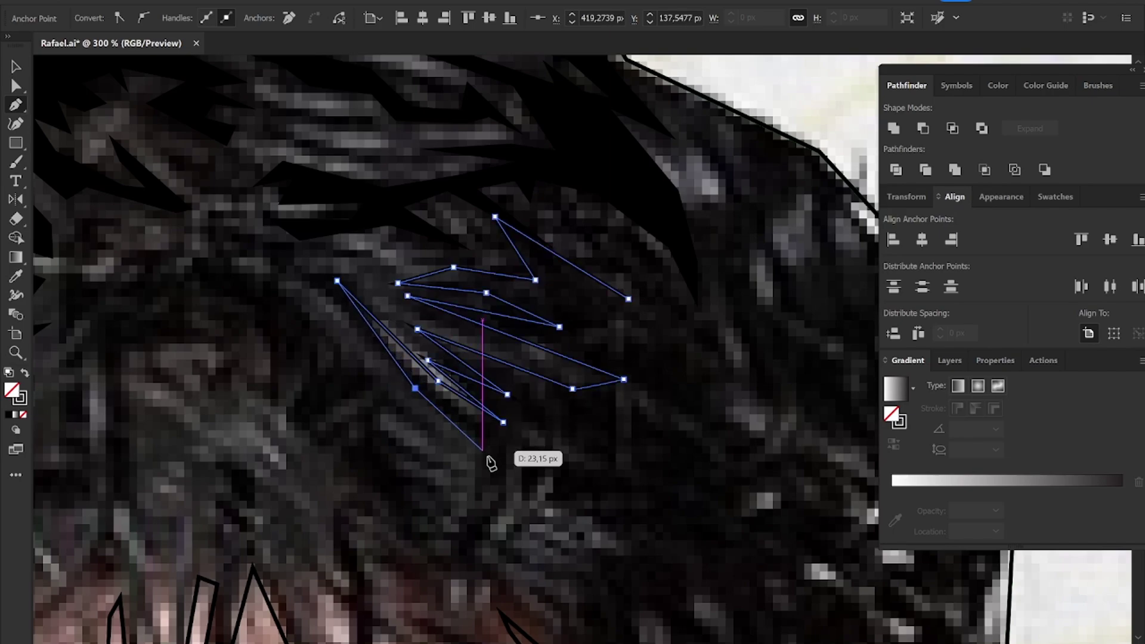
left_click(495, 501)
left_click(544, 470)
mouse_move(634, 511)
left_mouse_down()
mouse_move(387, 383)
mouse_move(504, 306)
left_mouse_up()
left_click(599, 341)
left_click(522, 351)
left_click(558, 382)
left_click(500, 372)
left_click(511, 420)
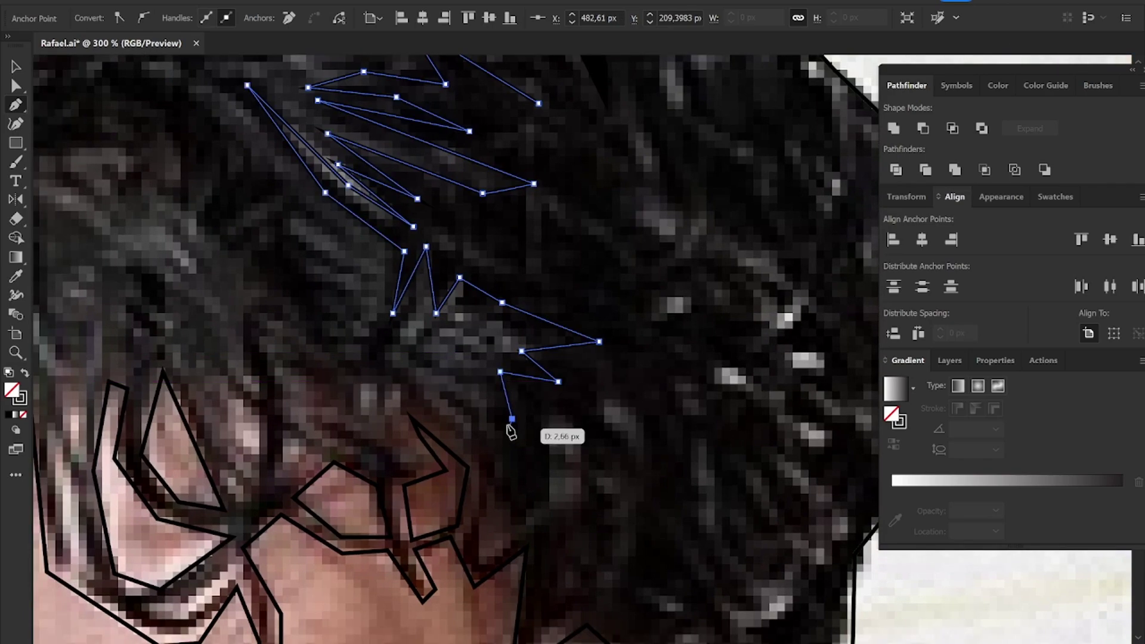
left_click(501, 464)
left_click(464, 407)
left_click(487, 503)
left_click(482, 566)
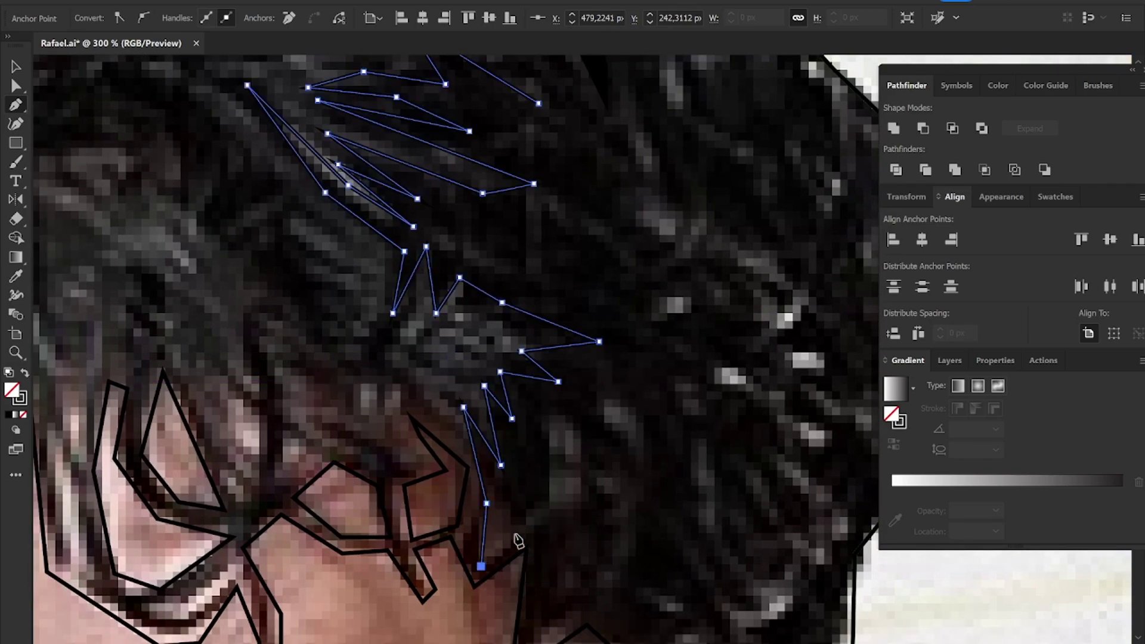
left_click(510, 500)
Step: Carry the strand back up, adding hanging tips and running down toward the sideburn
left_click(540, 403)
left_click(588, 468)
left_click(639, 472)
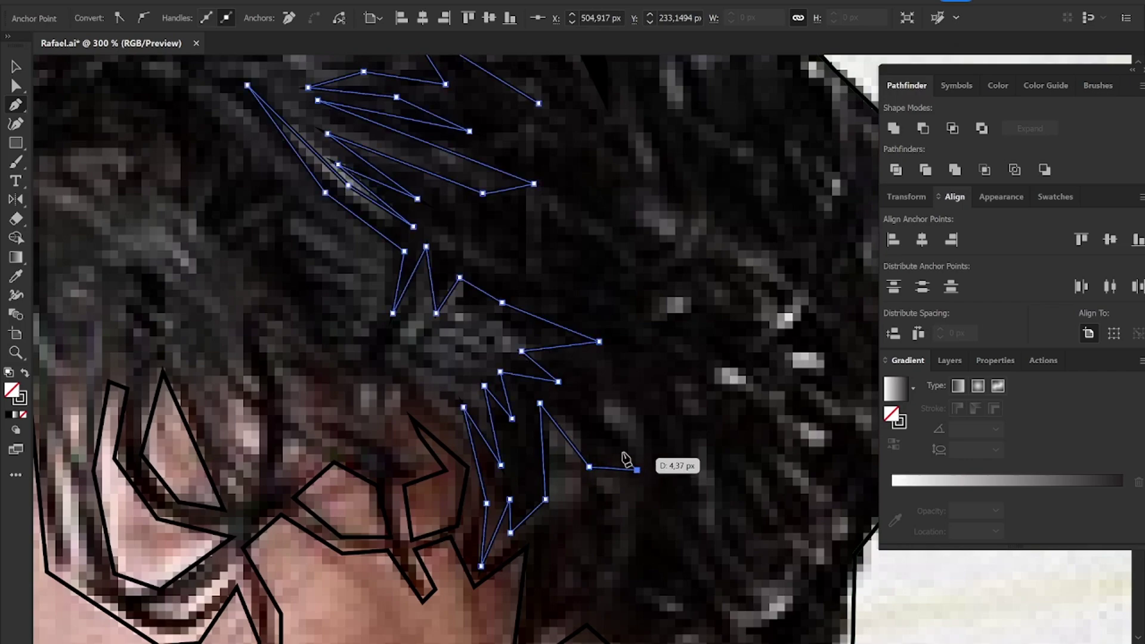
left_click(622, 449)
left_click(580, 405)
left_click(591, 364)
left_click(648, 427)
left_click(651, 511)
scroll(649, 507, "down", 2)
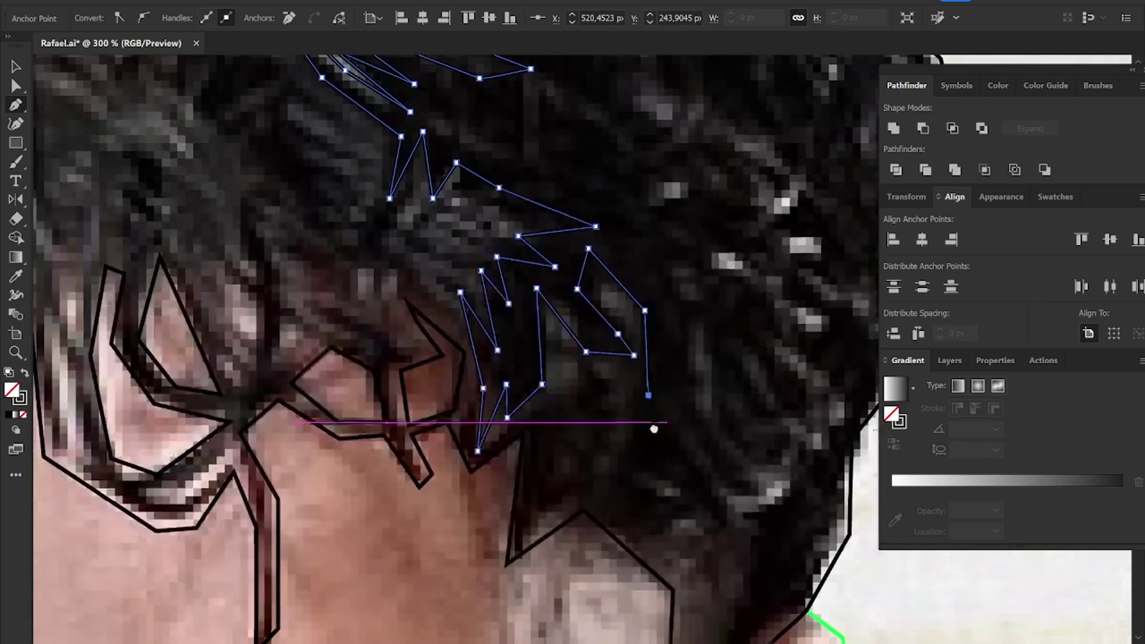
left_click(622, 473)
left_click(605, 459)
left_click(618, 389)
left_click(585, 379)
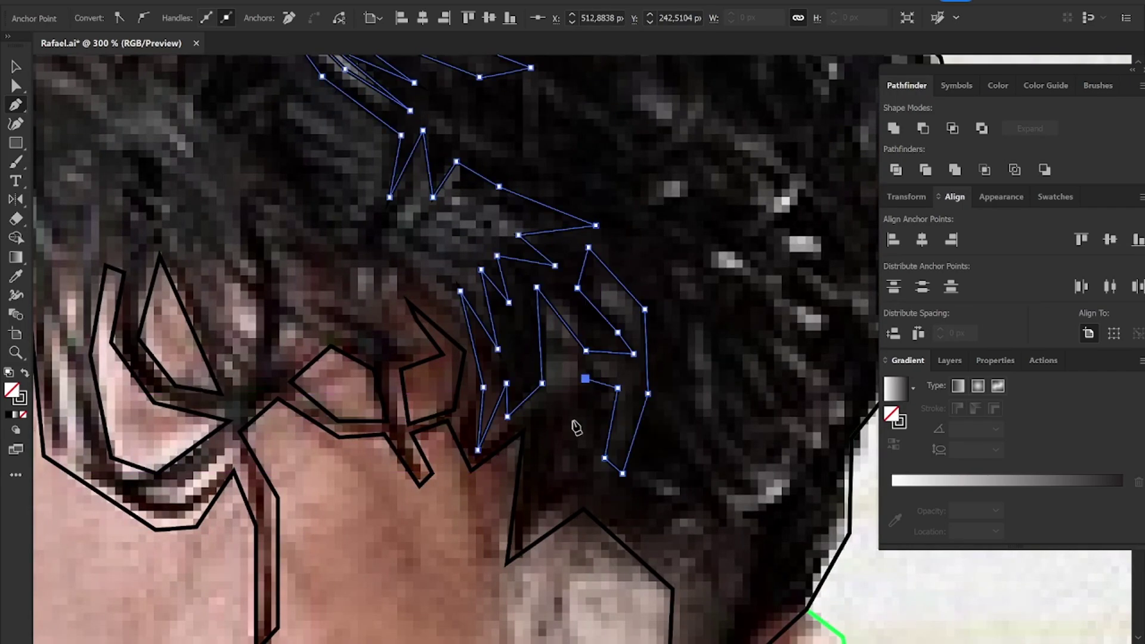
left_click(542, 440)
left_click(473, 548)
left_click(504, 589)
left_click_drag(620, 642, 502, 446)
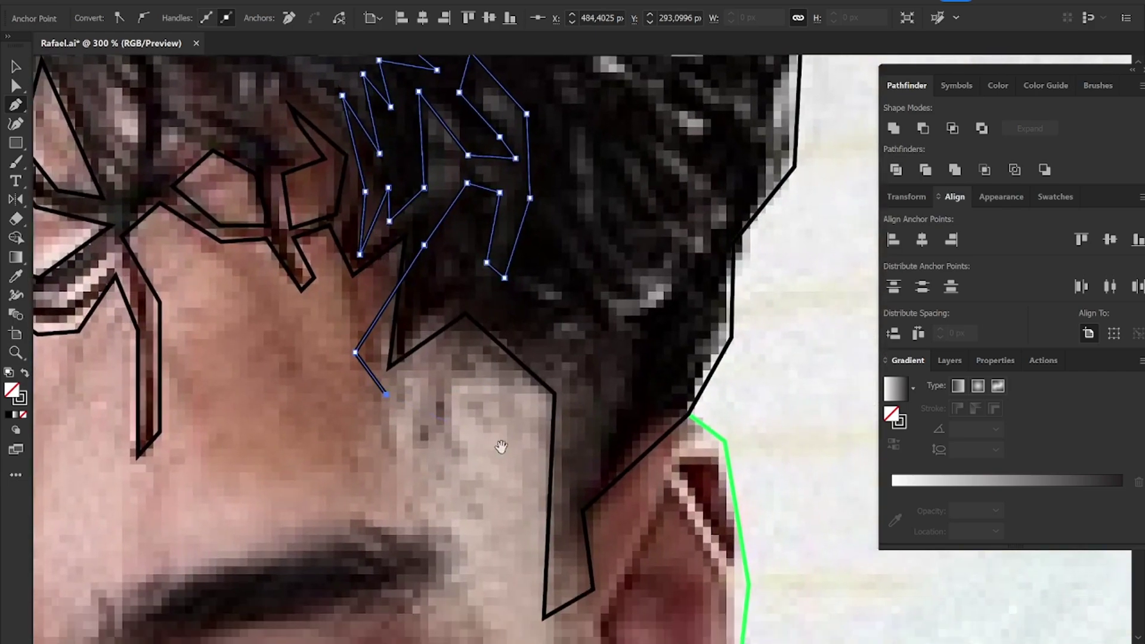
scroll(514, 563, "down", 1)
scroll(469, 379, "up", 3)
Step: Add jagged strand tips above the sideburn and in a row beside the ear
left_click(497, 492)
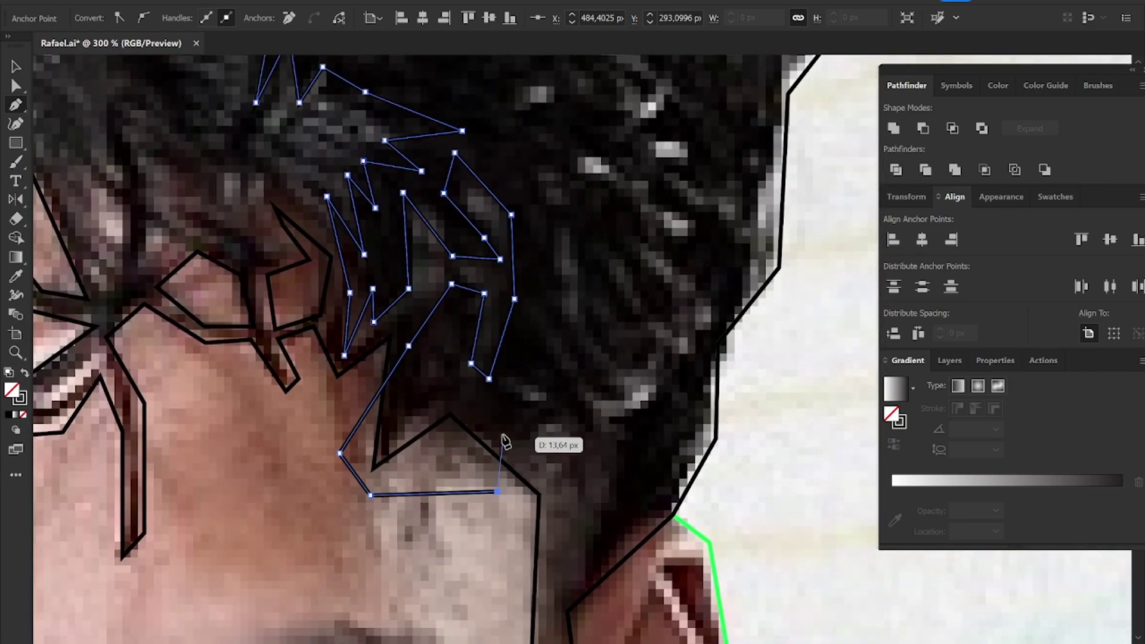
left_click(495, 430)
left_click(533, 379)
left_click(582, 436)
left_click(572, 383)
left_click(609, 426)
left_click(535, 306)
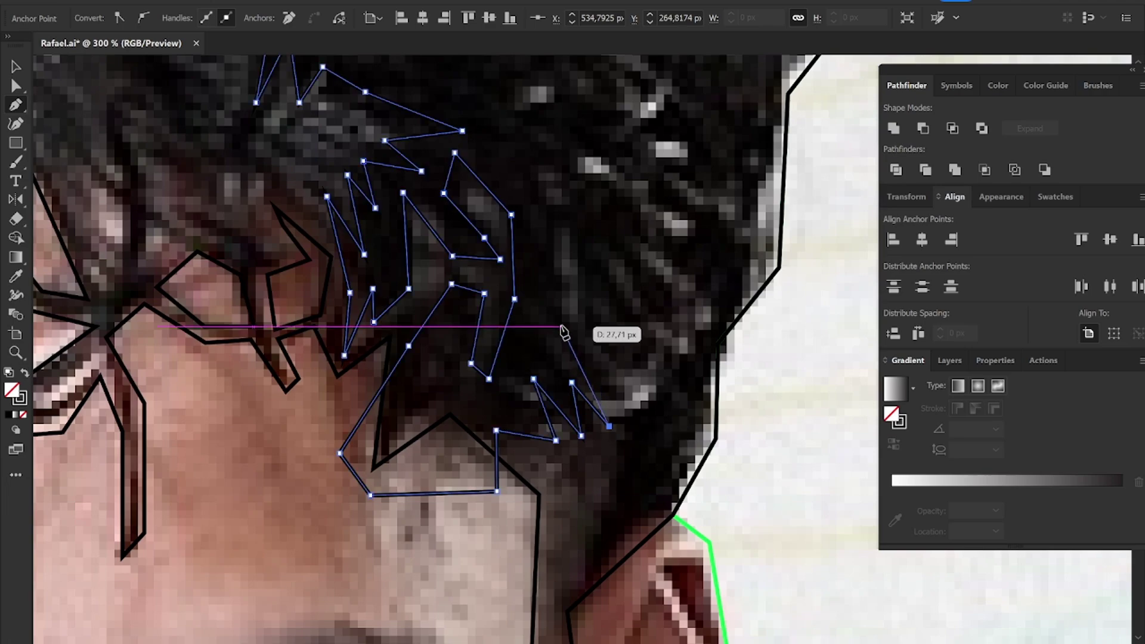
left_click(620, 402)
scroll(606, 493, "up", 3)
left_click(605, 530)
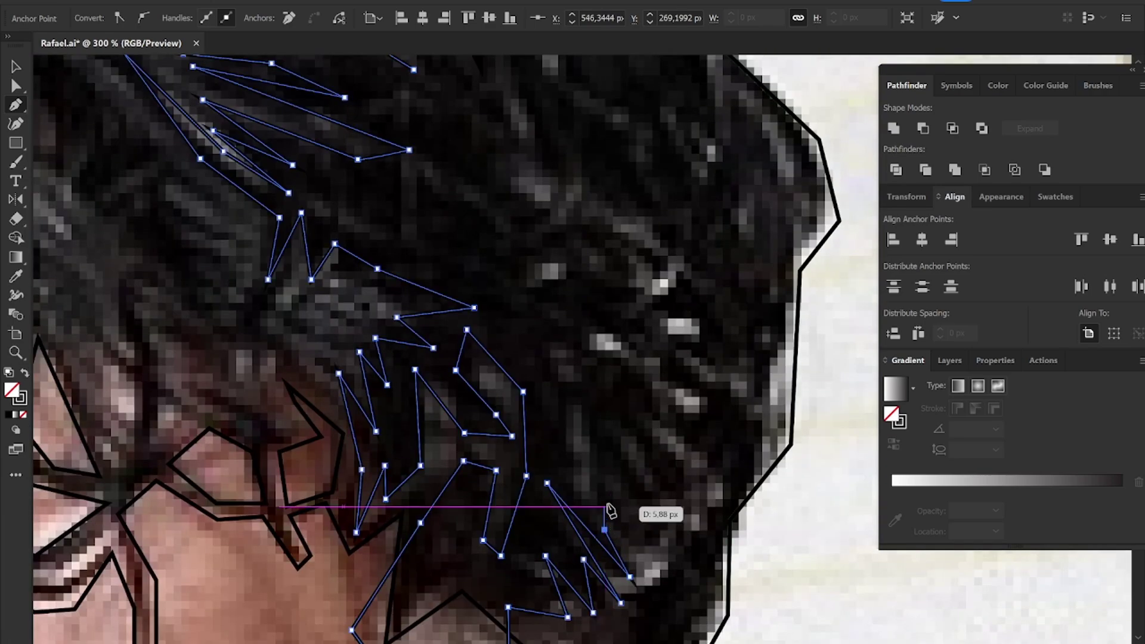
left_click(655, 552)
left_click(660, 528)
left_click(605, 504)
left_click(604, 472)
left_click(613, 417)
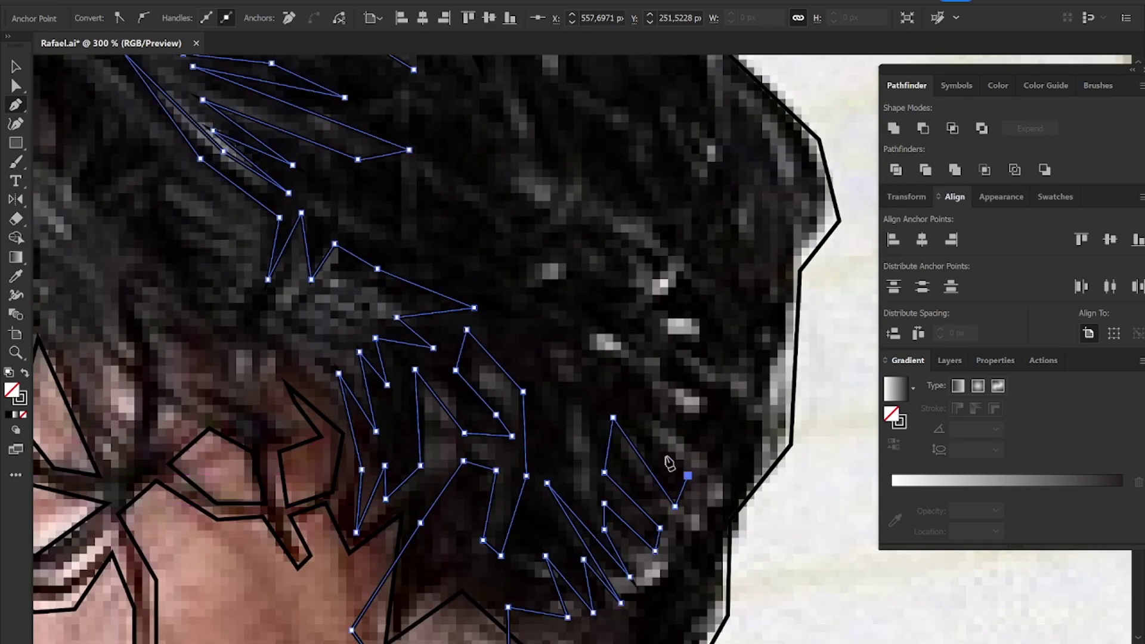
Step: Trace a side strand upward from the side hair into the upper hair
left_click(593, 497)
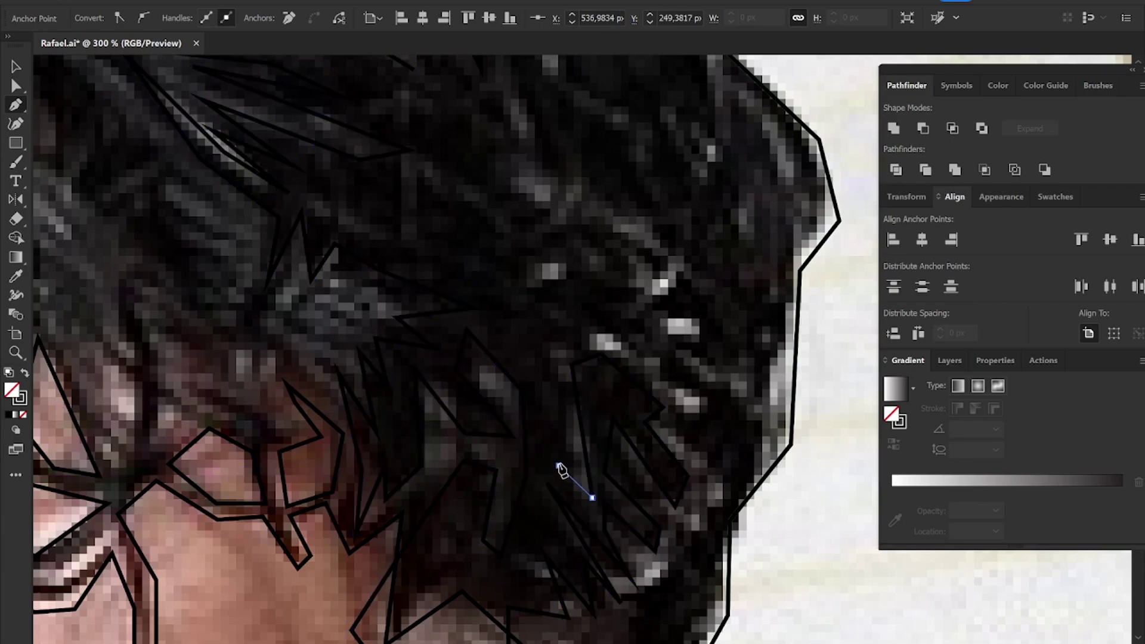
left_click(559, 466)
left_click(529, 330)
left_click(657, 333)
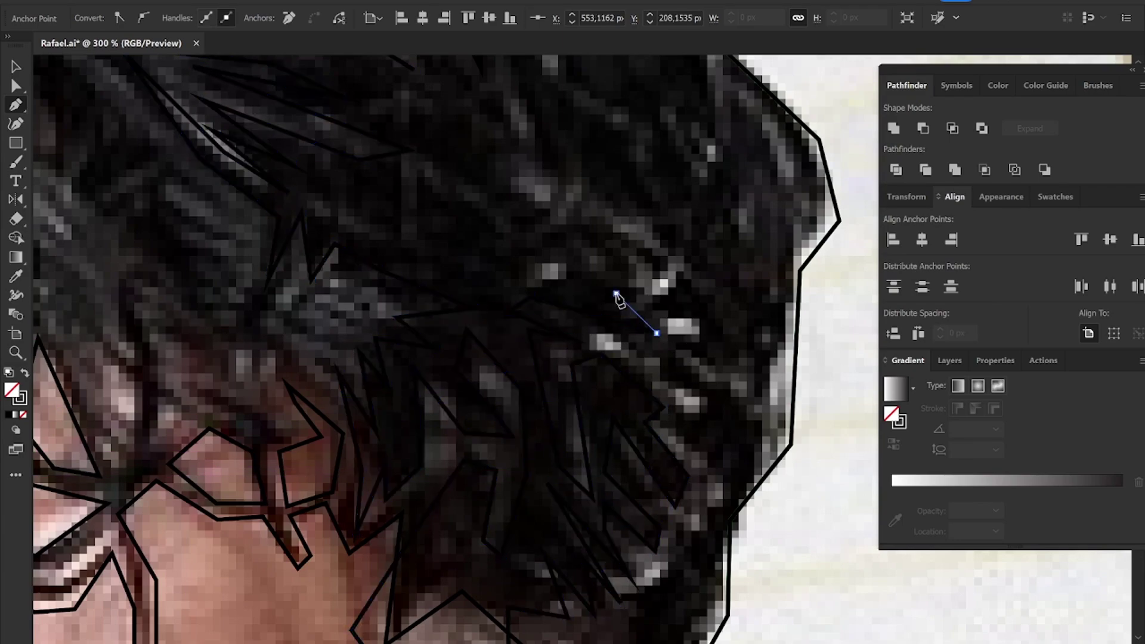
left_click(616, 293)
left_click(592, 258)
left_click(562, 230)
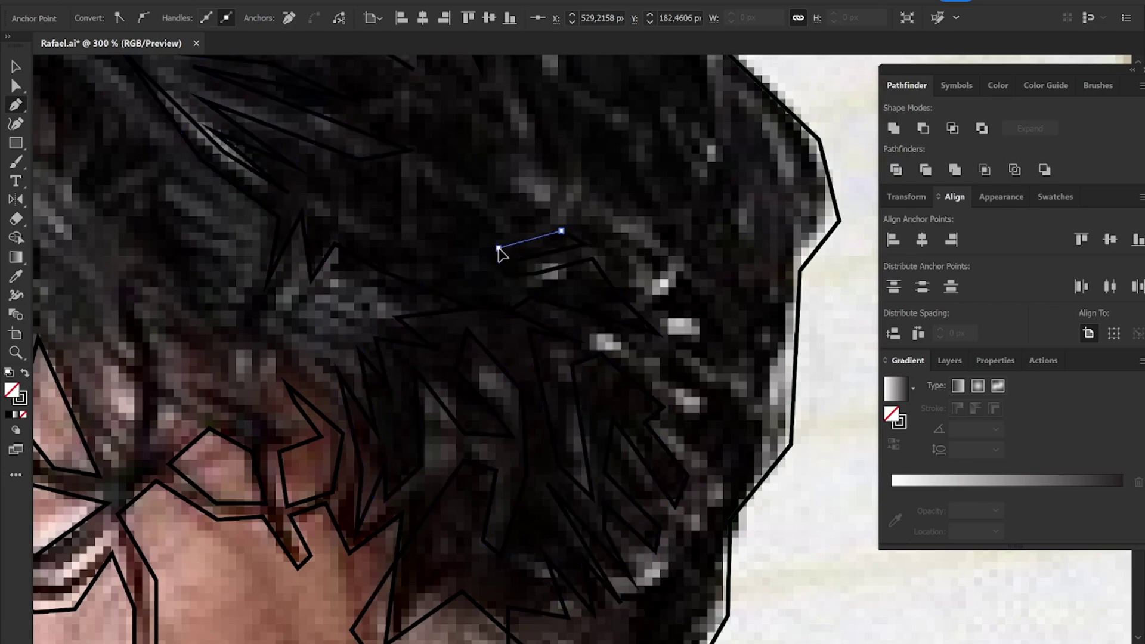
left_click(498, 248)
left_click(494, 232)
left_click(430, 179)
left_click(421, 248)
scroll(423, 391, "up", 3)
scroll(424, 399, "up", 1)
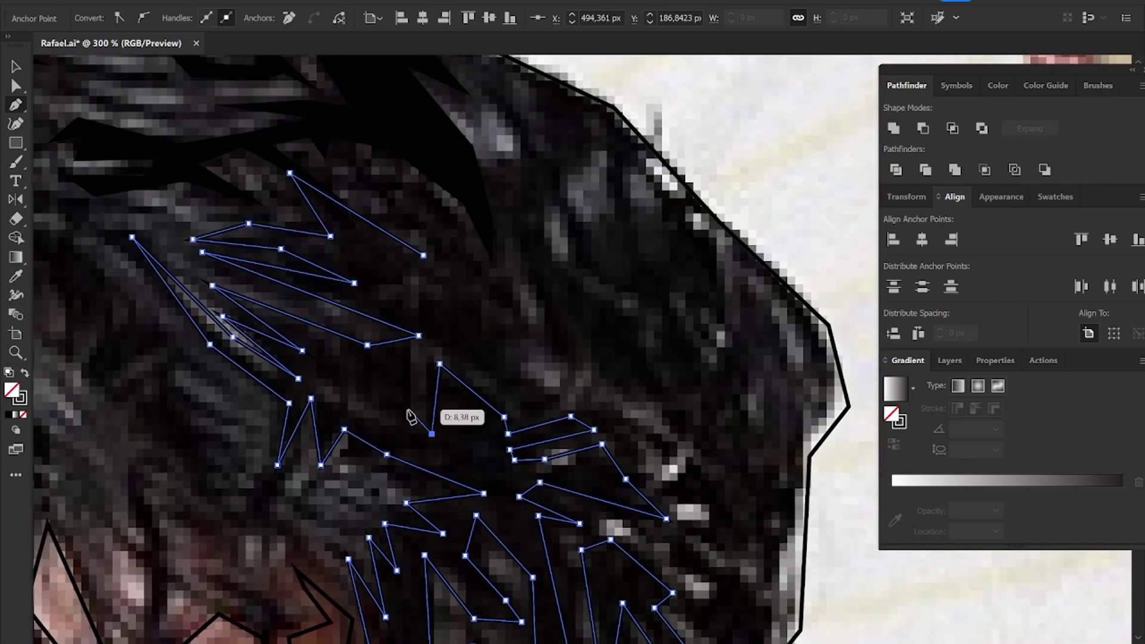
left_click(421, 411)
left_click(410, 349)
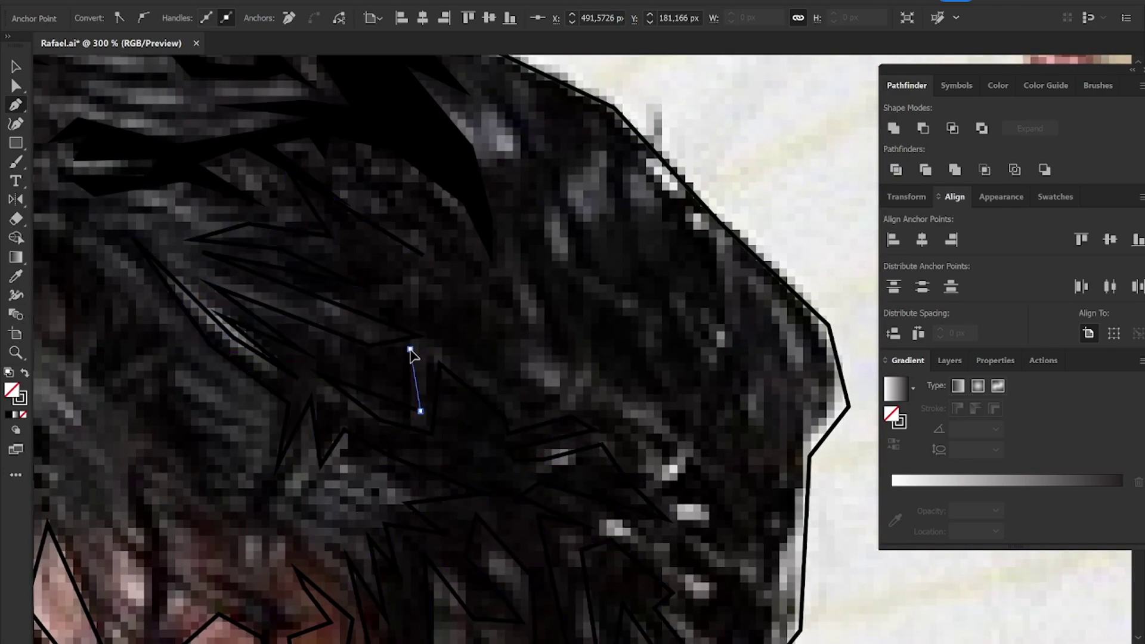
left_click(455, 338)
Step: Trace the strand's jagged edge out to a lower-right tip and back up its right edge
left_click(576, 401)
left_click(480, 339)
left_click(545, 343)
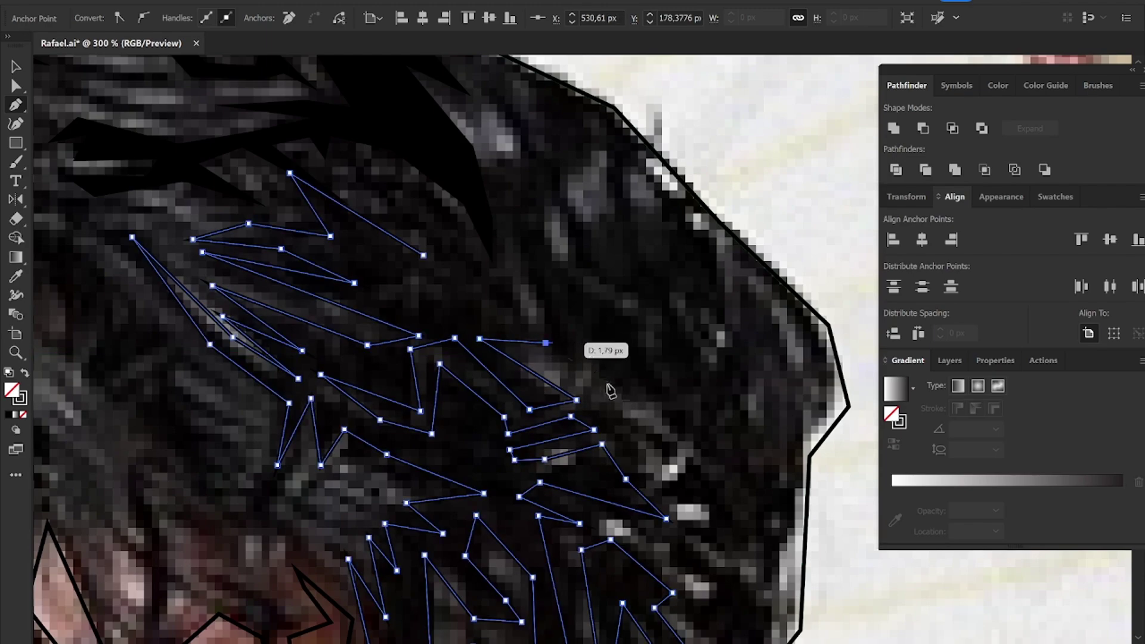
left_click(609, 386)
left_click(666, 419)
left_click(721, 473)
left_click(672, 454)
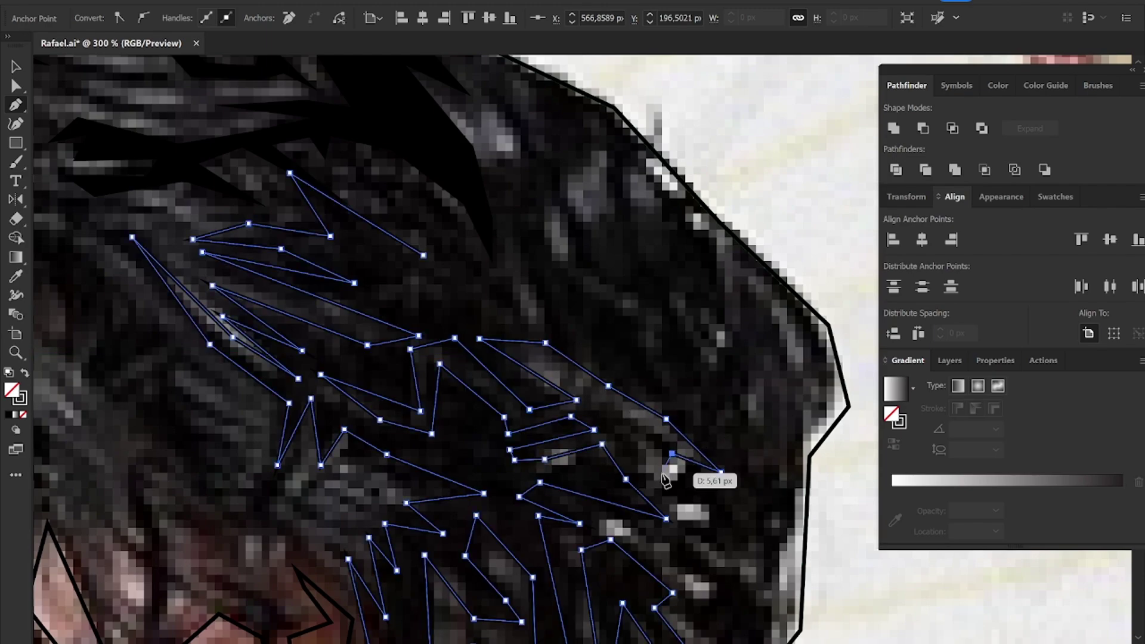
left_click(717, 540)
left_click_drag(732, 552, 654, 431)
left_click(677, 442)
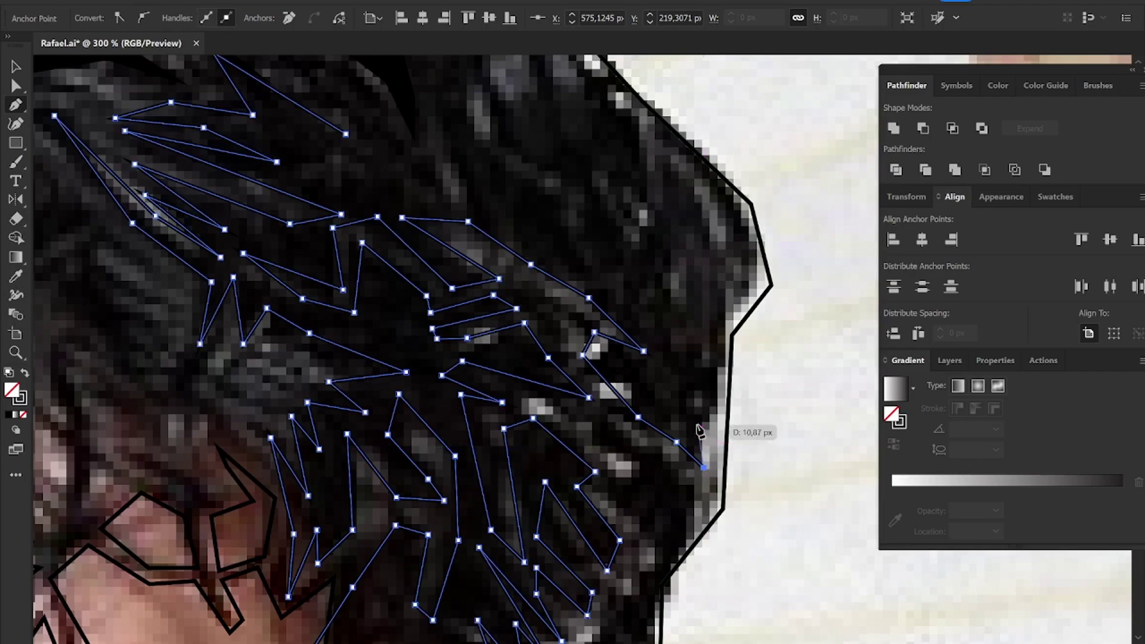
left_click(712, 443)
left_click(721, 353)
left_click(711, 260)
left_click(706, 340)
left_click(683, 365)
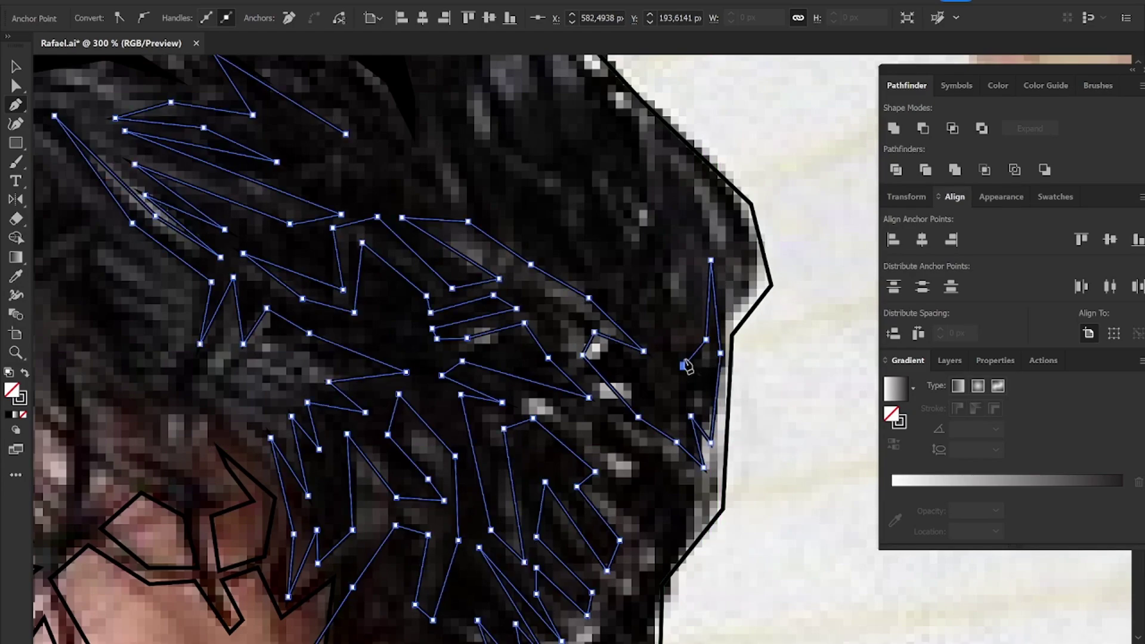
left_click_drag(550, 187, 639, 399)
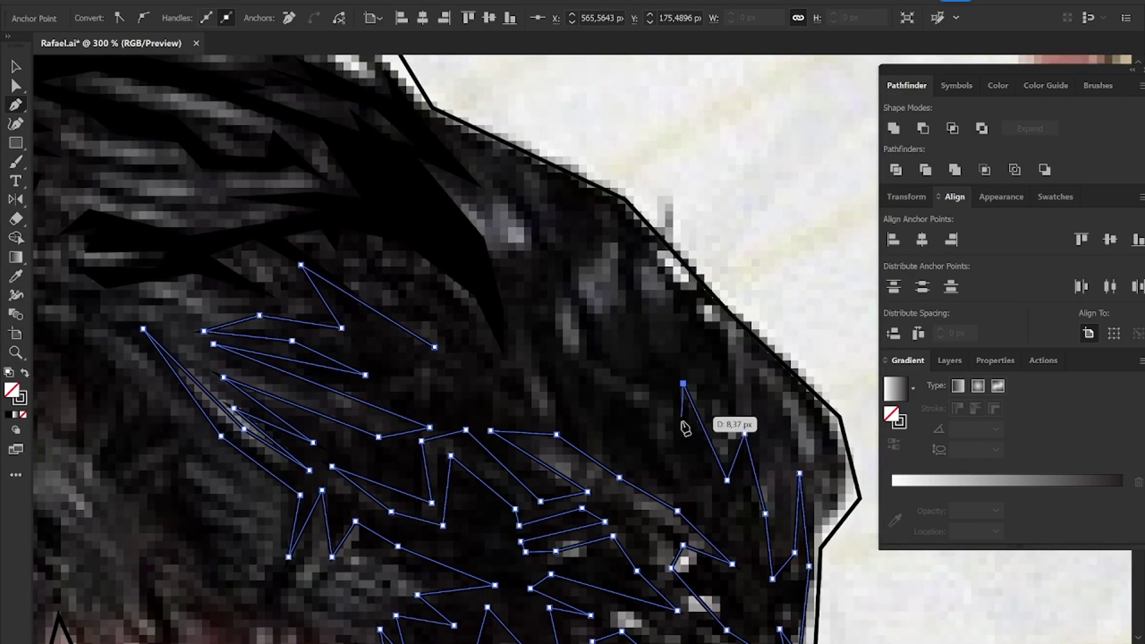
Step: Add zigzag tips near the right edge and close the strand on its start anchor
left_click(685, 430)
left_click(693, 475)
left_click(639, 439)
left_click(550, 279)
left_click(530, 320)
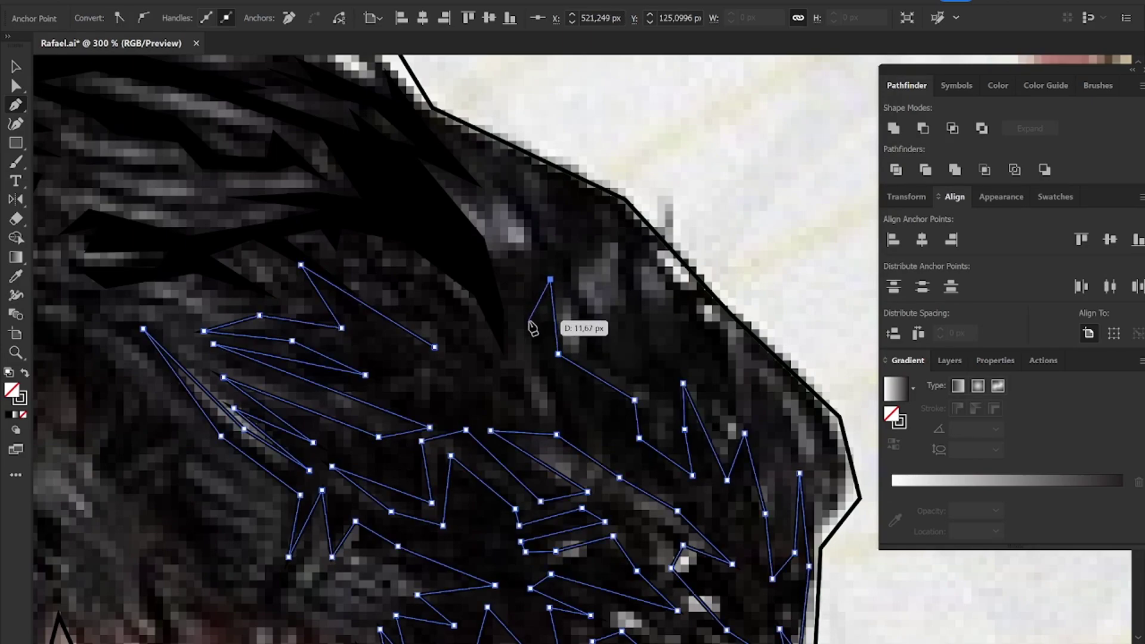
left_click(557, 415)
left_click(511, 358)
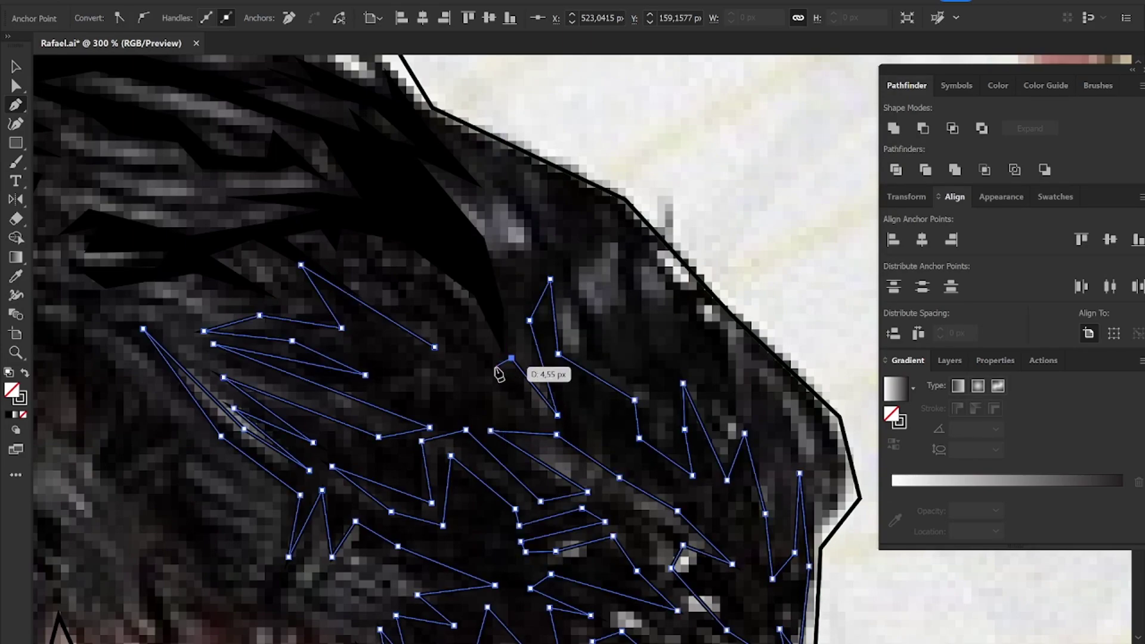
left_click(476, 333)
left_click(426, 275)
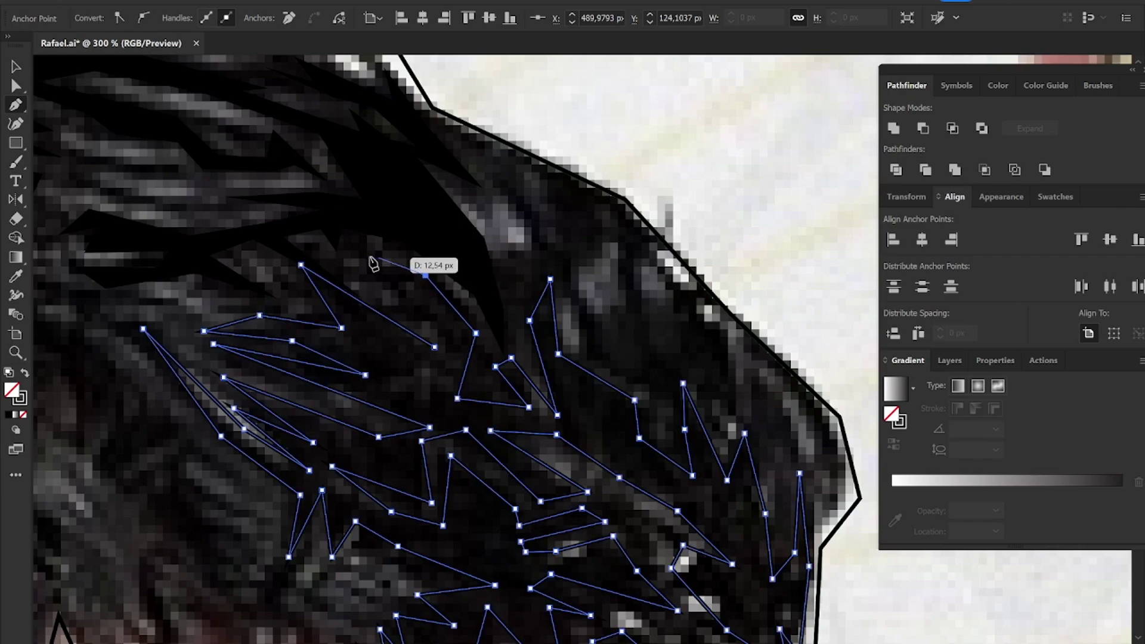
left_click(434, 347)
Step: Fill the finished strand black and begin a small strand near the top-right hair
key("shift+x")
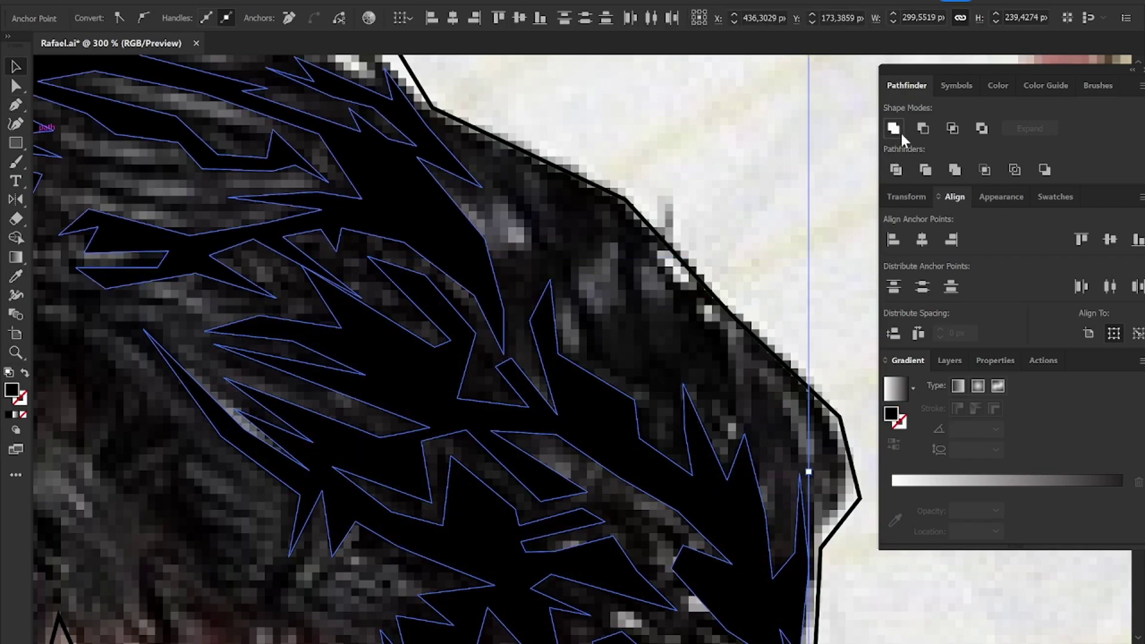
key("p")
scroll(613, 319, "down", 5)
scroll(597, 322, "up", 7)
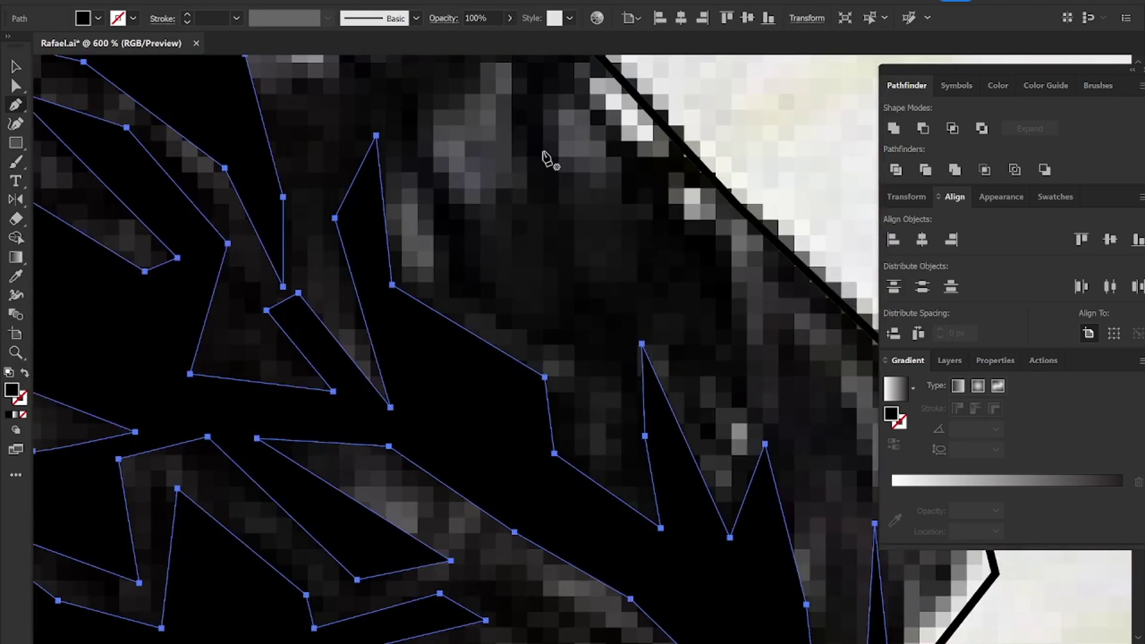
left_click(537, 103)
left_click(575, 277)
left_click(556, 311)
left_click(418, 123)
left_click(417, 216)
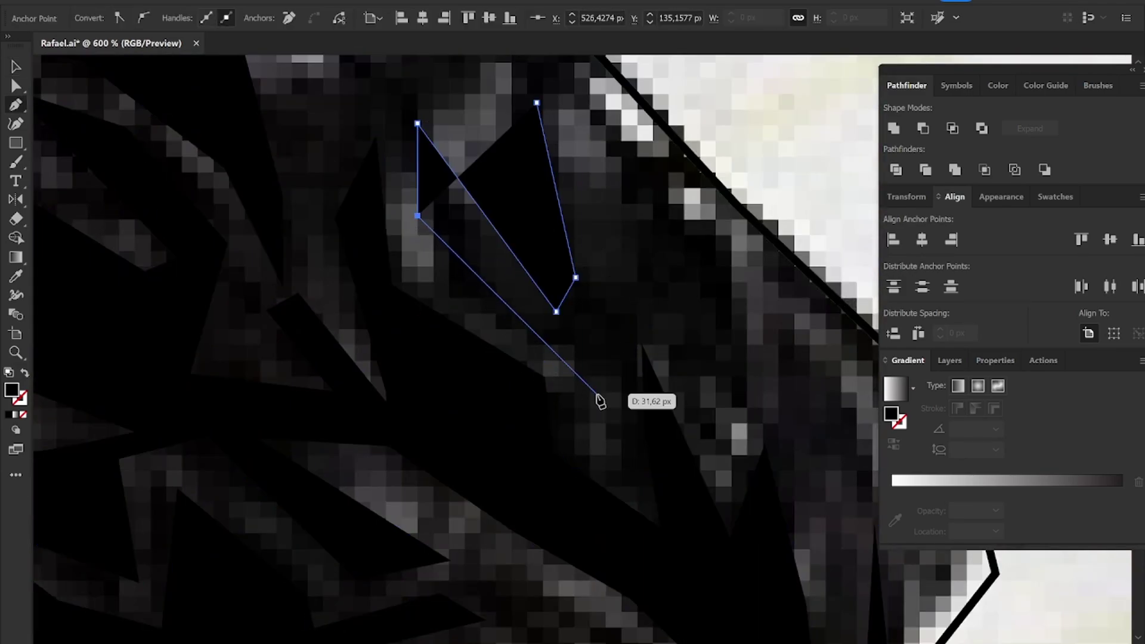
Step: Zigzag the small strand to the right and close it on its start point
left_click(597, 394)
left_click(625, 298)
left_click(711, 468)
left_click(772, 414)
left_click(690, 189)
key("shift+x")
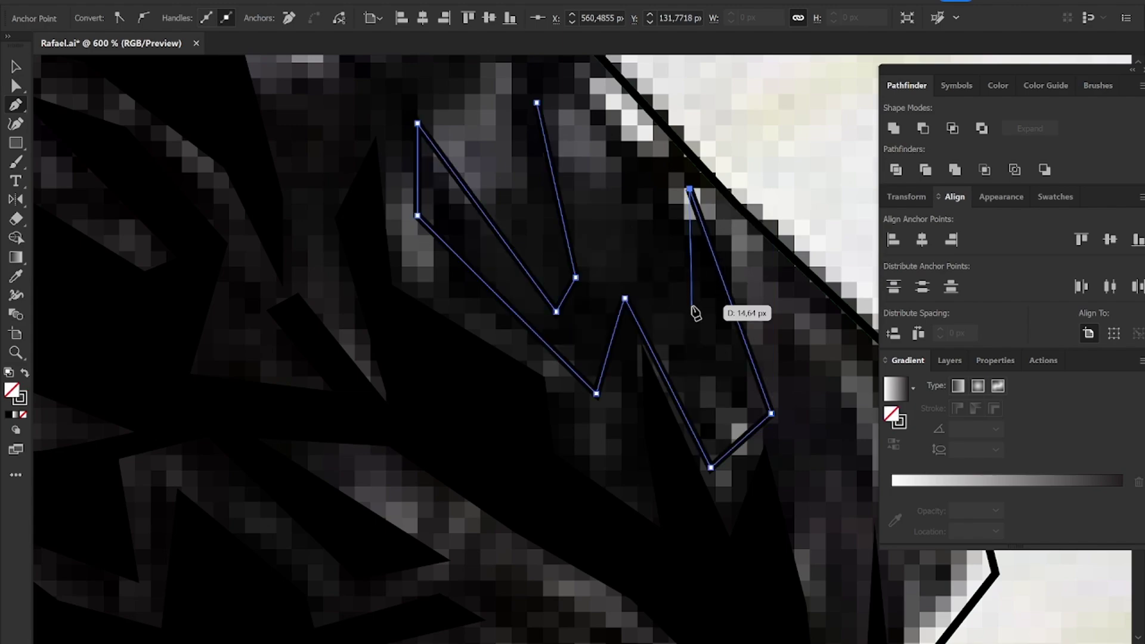
left_click(693, 307)
left_click(625, 259)
left_click(601, 257)
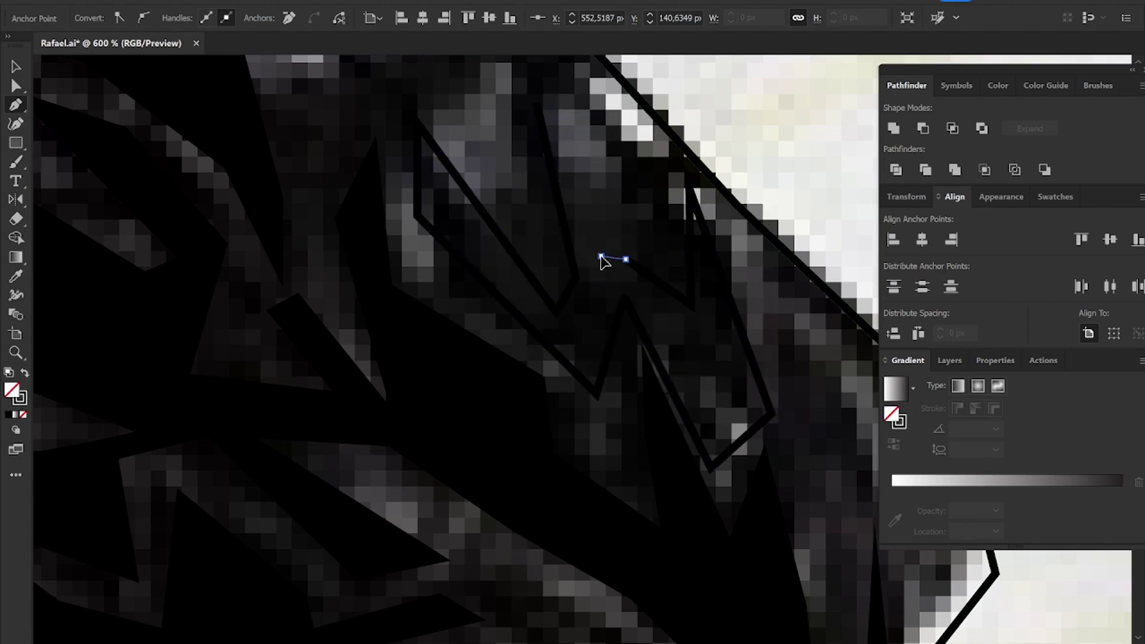
left_click(538, 104)
Step: Fill the small strand black, then select all strand shapes and group them
key("v")
key("shift+x")
key("ctrl+a")
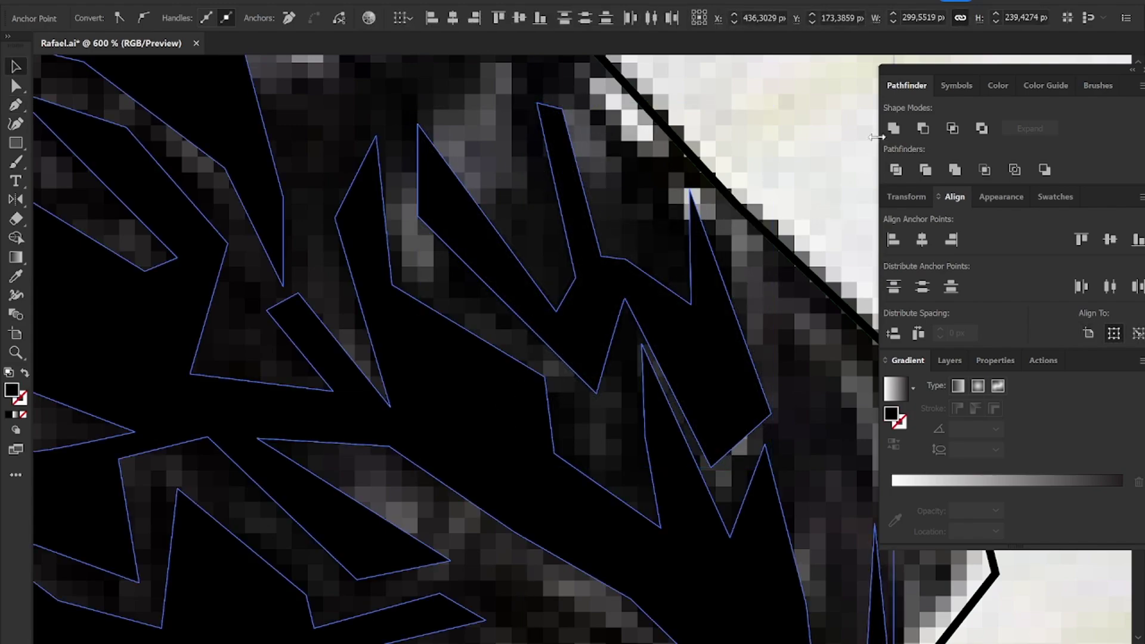
scroll(576, 331, "down", 5)
key("ctrl+g")
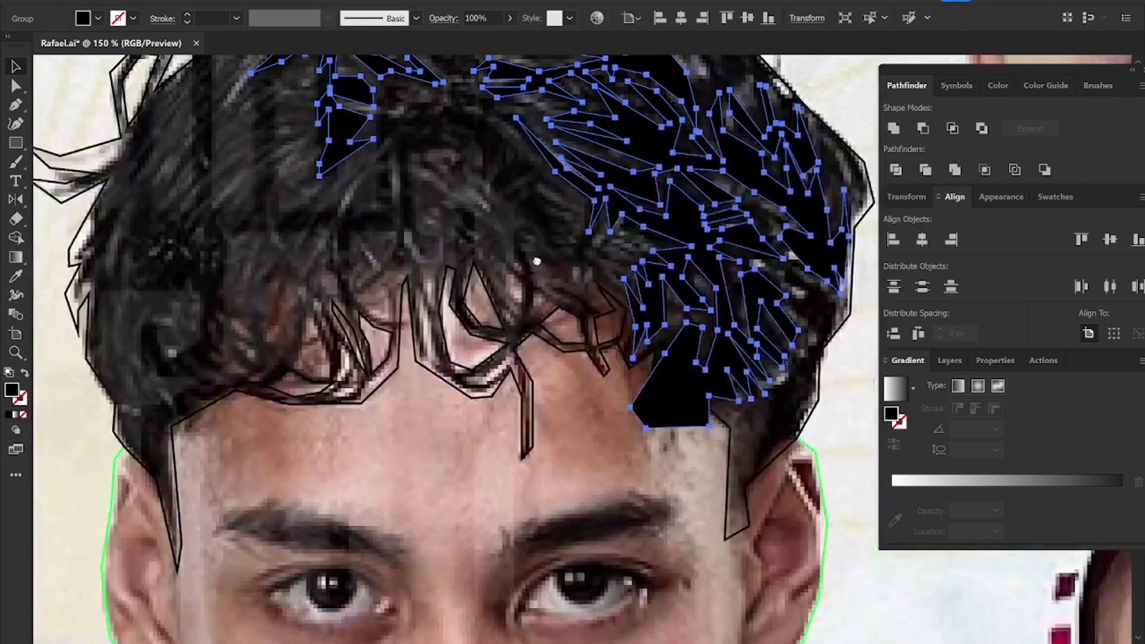
scroll(549, 394, "up", 2)
scroll(555, 418, "up", 2)
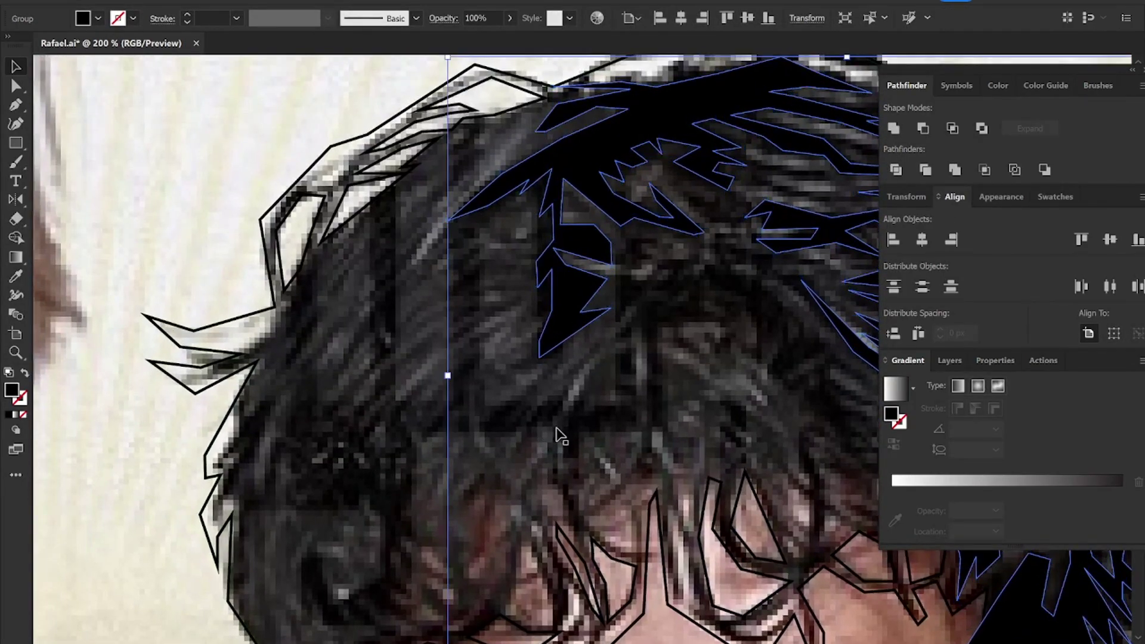
Step: Start a new zigzag strand on the upper-left hair, tracing its first points upward
key("o")
scroll(522, 329, "up", 2)
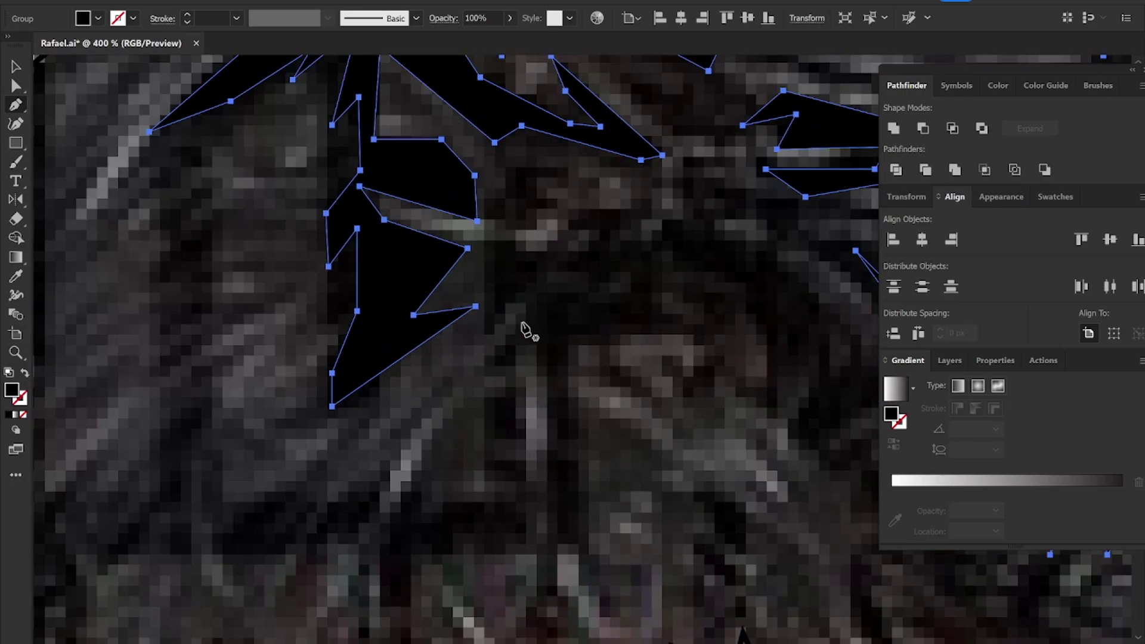
left_click_drag(492, 339, 511, 257)
left_click(615, 244)
left_click(683, 217)
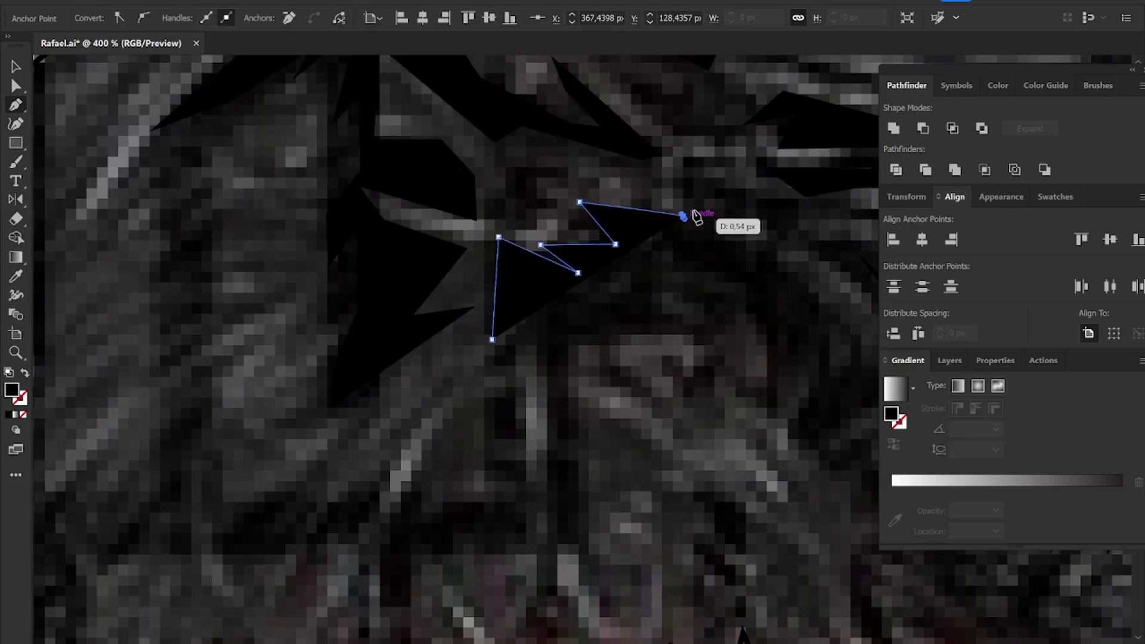
left_click(696, 159)
left_click(788, 195)
left_click(714, 202)
left_click(723, 243)
left_click(807, 276)
Step: Continue the strand along the hair, extending its zigzag down and to the right
left_click_drag(831, 312, 577, 139)
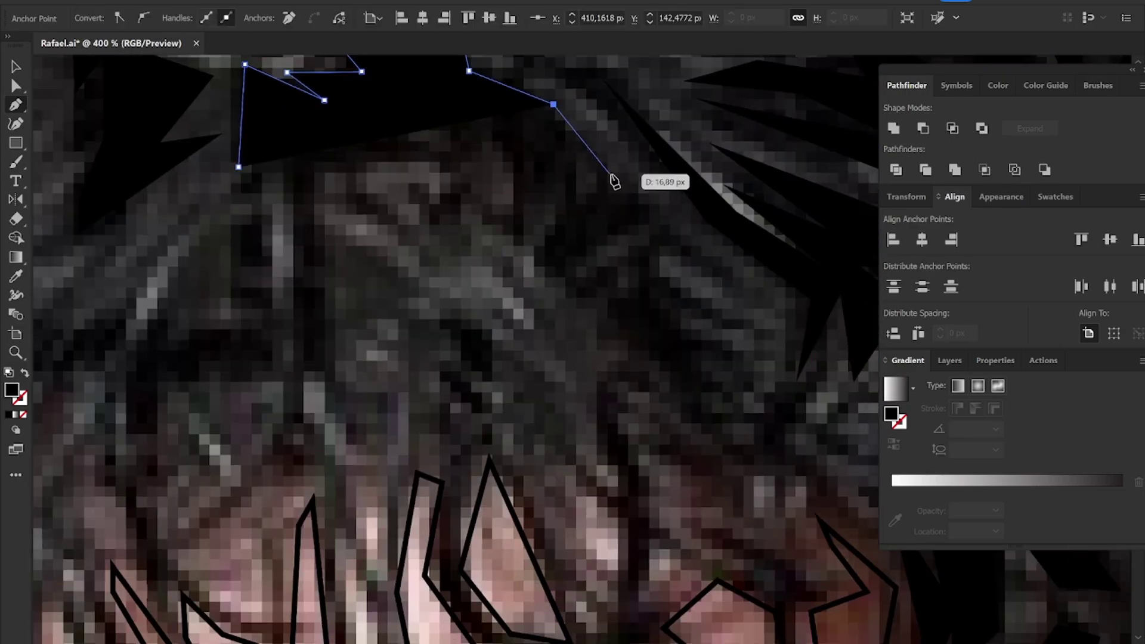
left_click(611, 174)
left_click(552, 182)
left_click(530, 241)
left_click(618, 197)
left_click(672, 225)
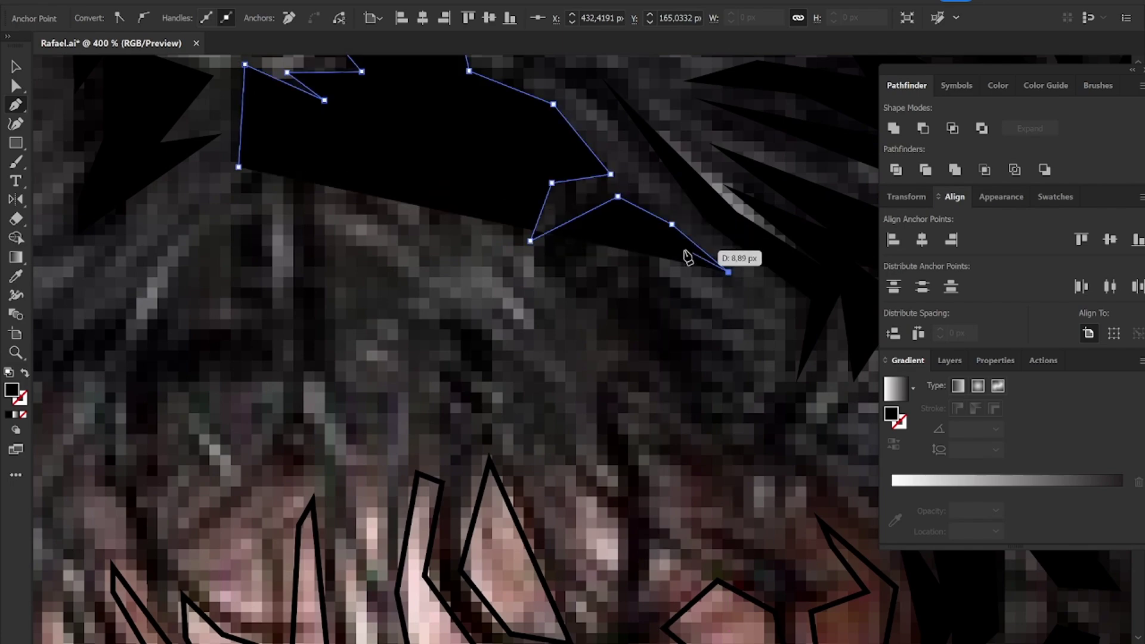
left_click(729, 271)
key("shift+x")
left_click(619, 226)
left_click(571, 270)
Step: Add zigzag tips down the strand and finish its final points
left_click(581, 291)
left_click(645, 256)
left_click(754, 324)
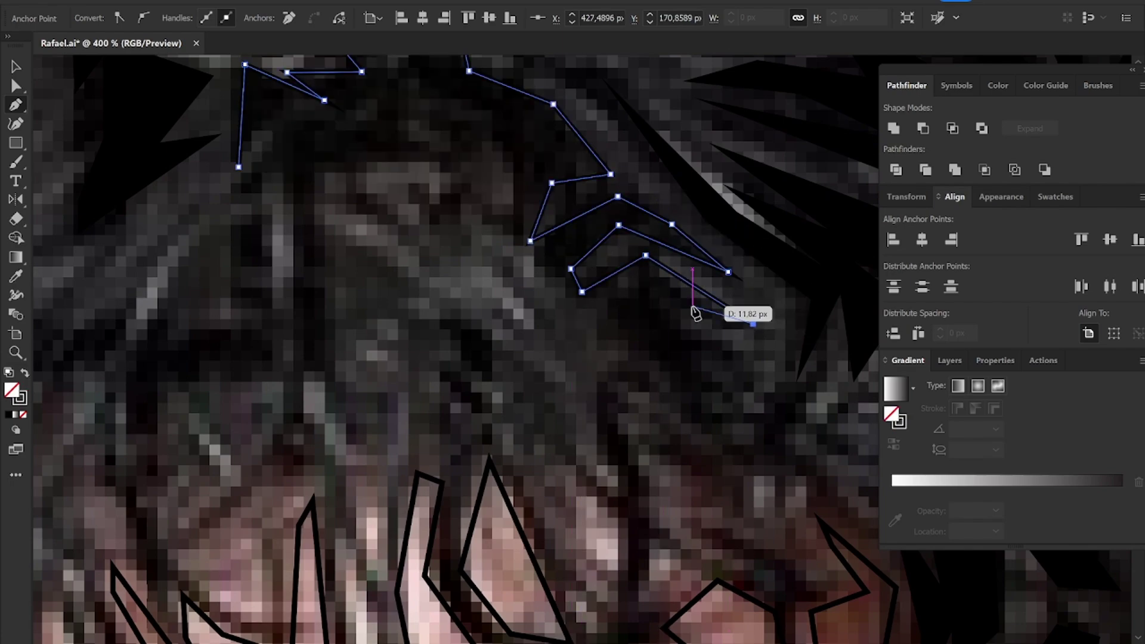
left_click(693, 307)
left_click(650, 282)
left_click(749, 352)
left_click(721, 451)
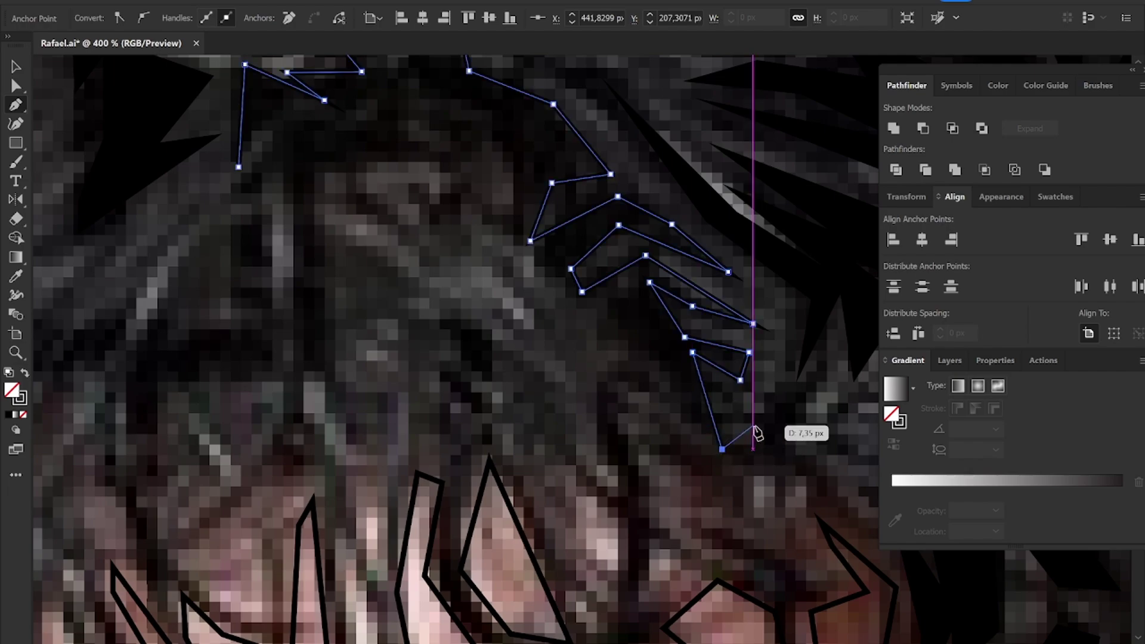
left_click(832, 371)
left_click(787, 463)
key("Escape")
left_click(843, 496)
Step: Trace a second strand from the lower right up to a hooked tip on the left
left_click(745, 466)
left_click(722, 449)
left_click(632, 360)
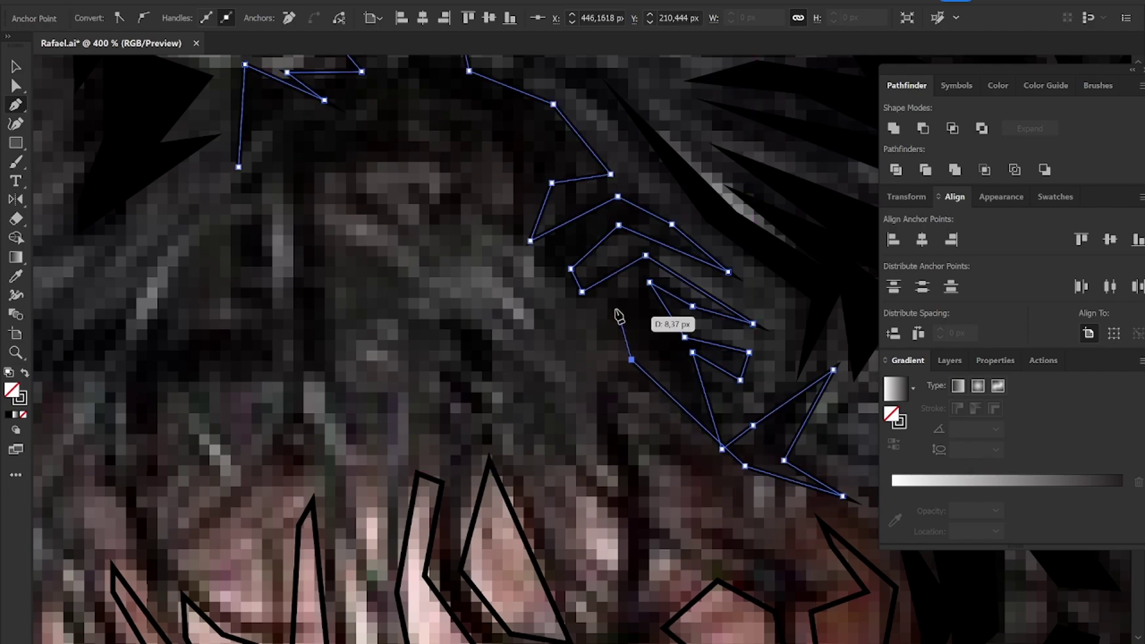
left_click(566, 299)
left_click(498, 221)
left_click(508, 155)
left_click_drag(499, 109, 579, 297)
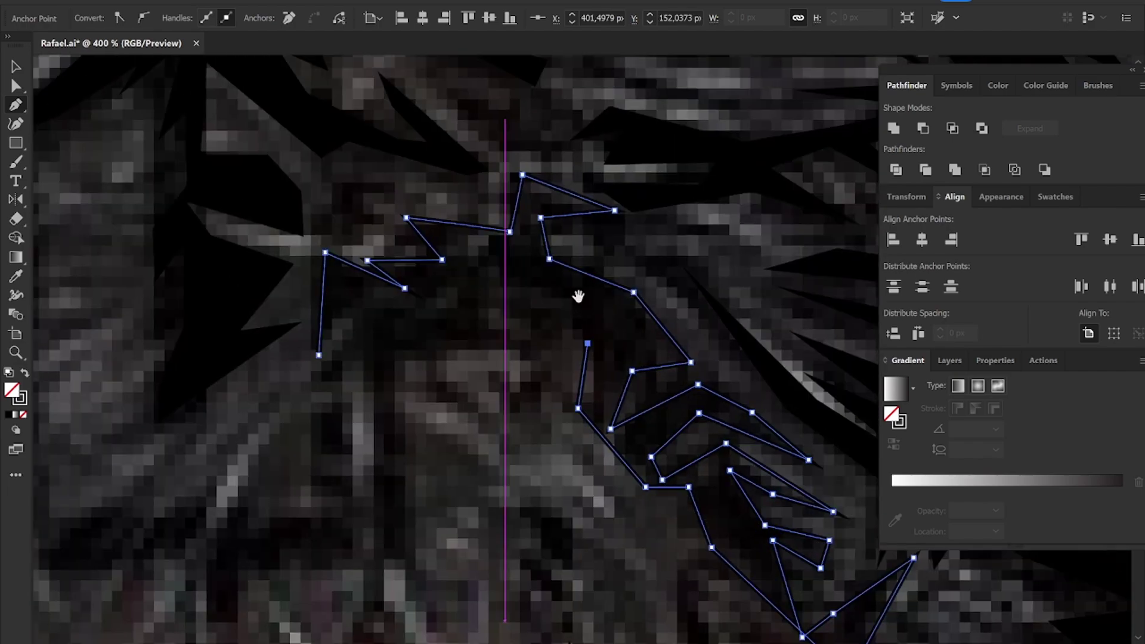
left_click(486, 260)
left_click(475, 298)
left_click(417, 343)
left_click(452, 284)
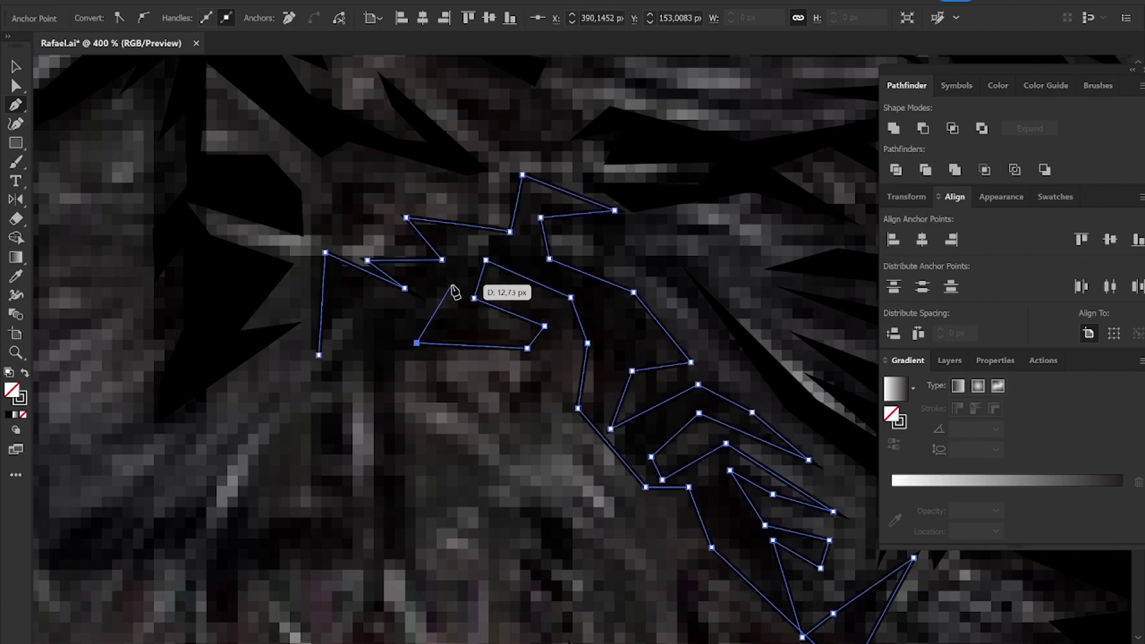
left_click(378, 324)
Step: Run the strand down to a long tail, close it black, and select all strands
left_click(410, 557)
left_click(366, 326)
left_click(343, 386)
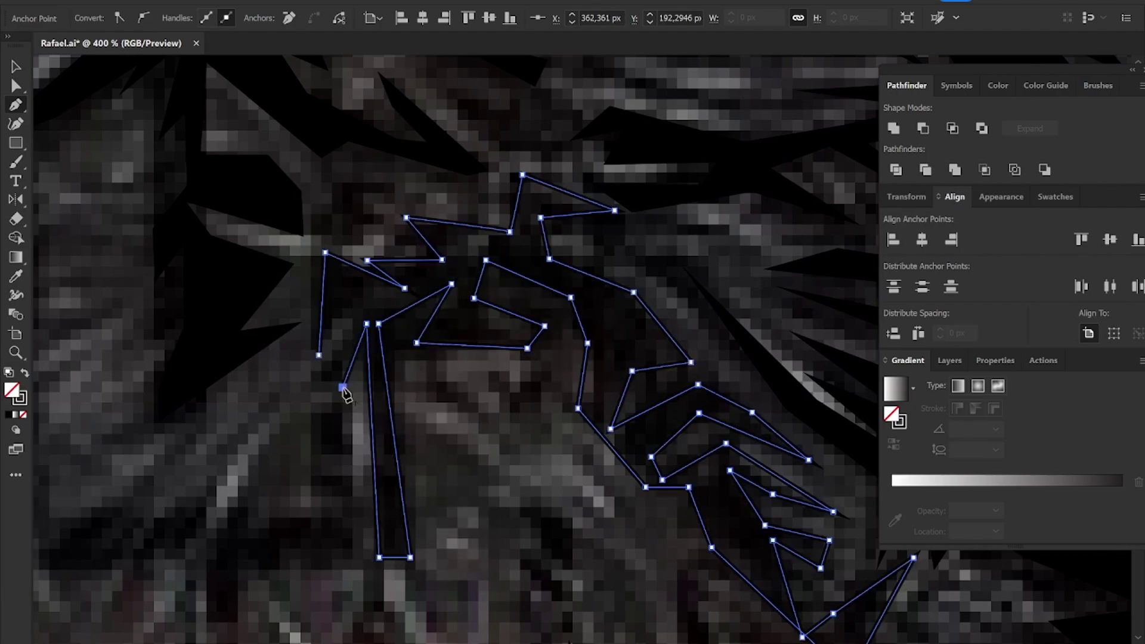
left_click(355, 297)
left_click(319, 355)
key("v")
scroll(320, 361, "down", 2)
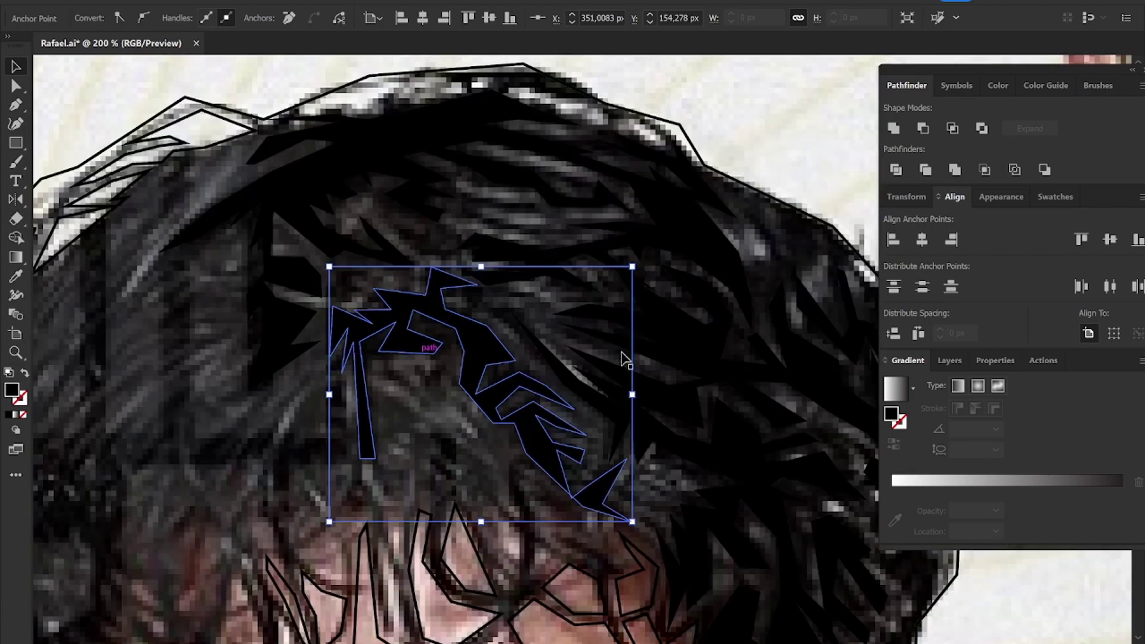
key("ctrl+a")
scroll(494, 397, "left", 5)
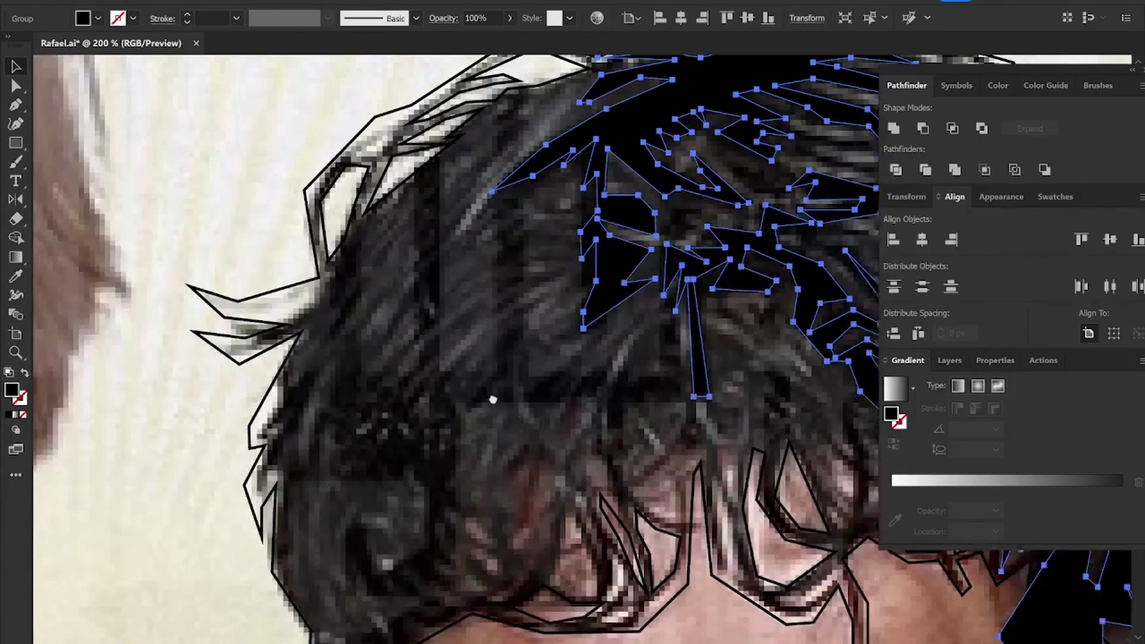
Step: Begin another strand outline on the left edge of the hair
key("p")
scroll(479, 450, "up", 2)
scroll(440, 500, "down", 3)
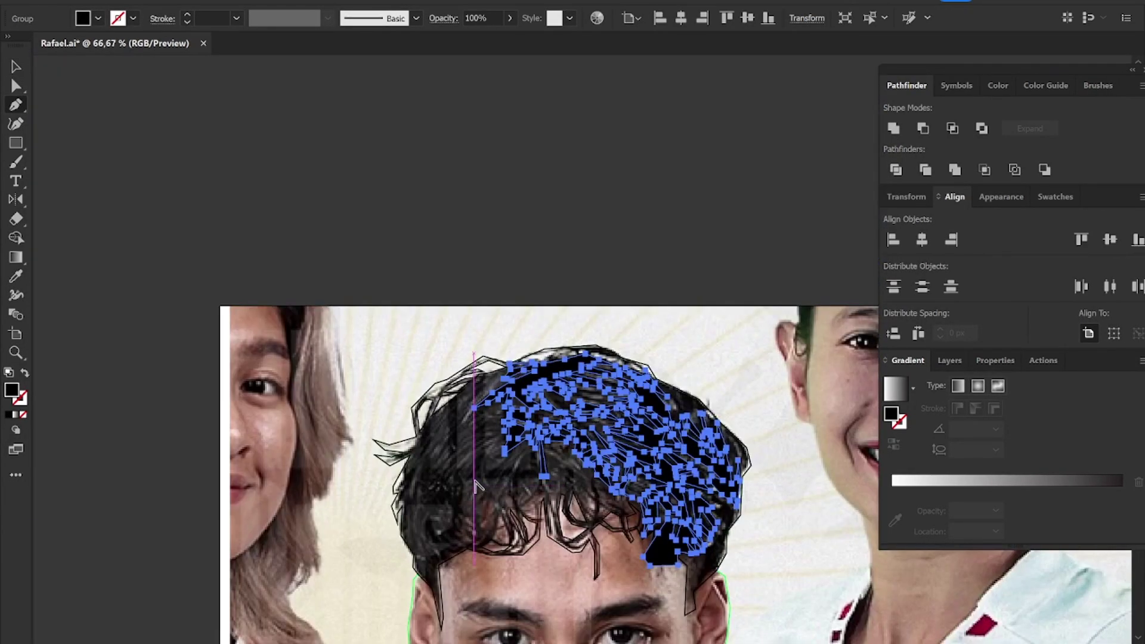
scroll(455, 320, "up", 3)
scroll(442, 313, "up", 1)
left_click_drag(442, 312, 442, 258)
left_click(324, 332)
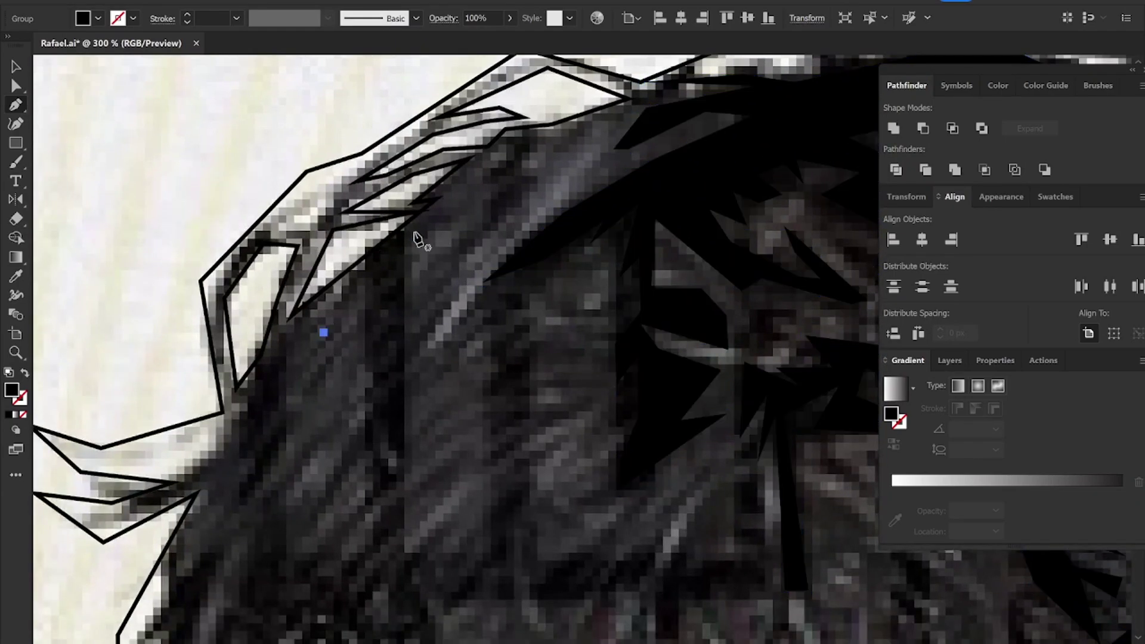
left_click(425, 243)
left_click(425, 213)
left_click(505, 165)
left_click(540, 141)
left_click(517, 180)
Step: Close the left strand and give it black fill with no stroke
left_click(576, 159)
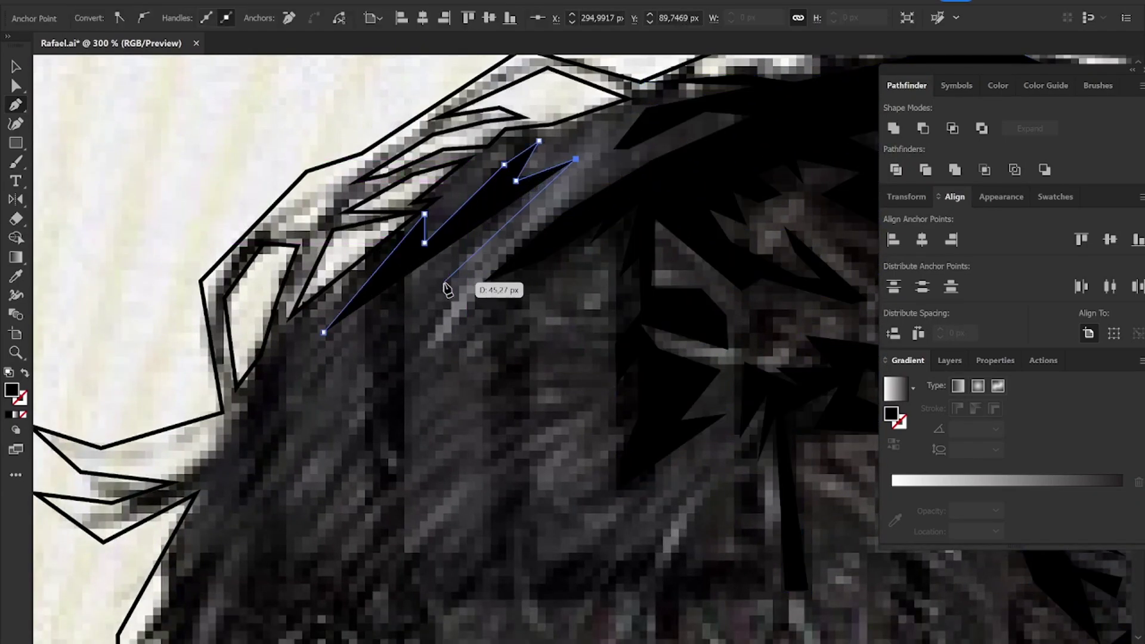
left_click(444, 282)
key("slash")
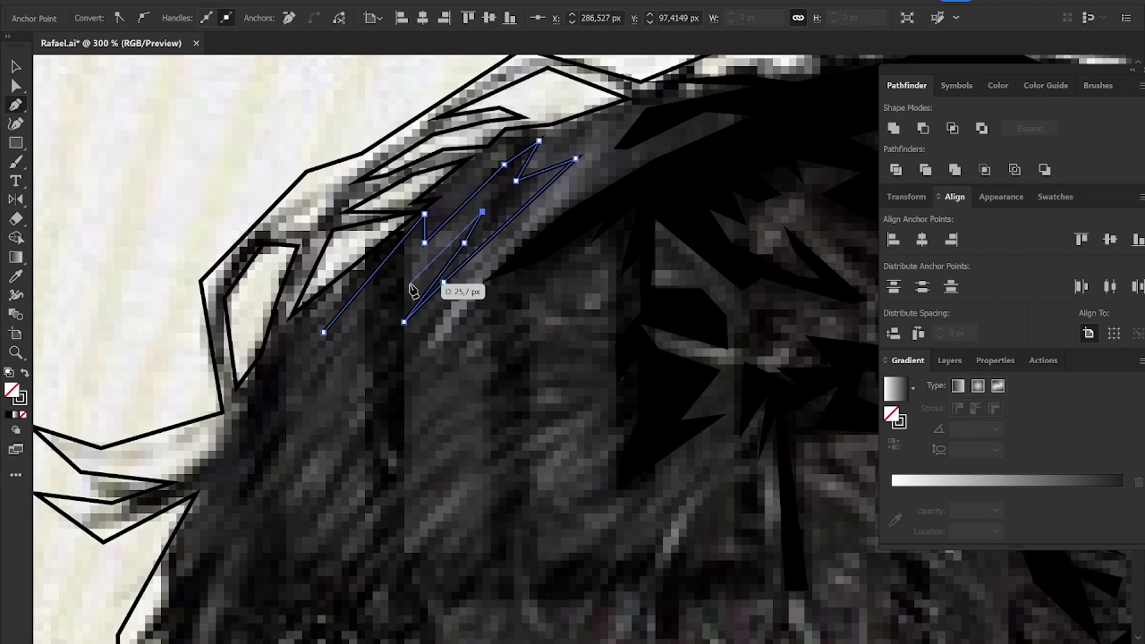
left_click(298, 404)
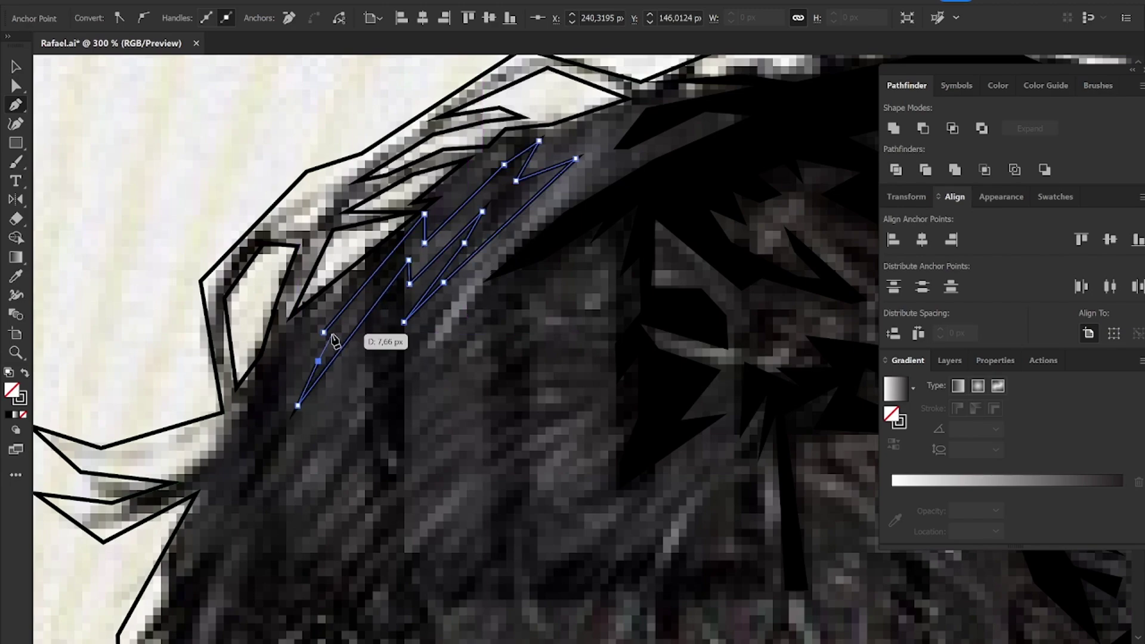
left_click(324, 333)
key("v")
key("shift+x")
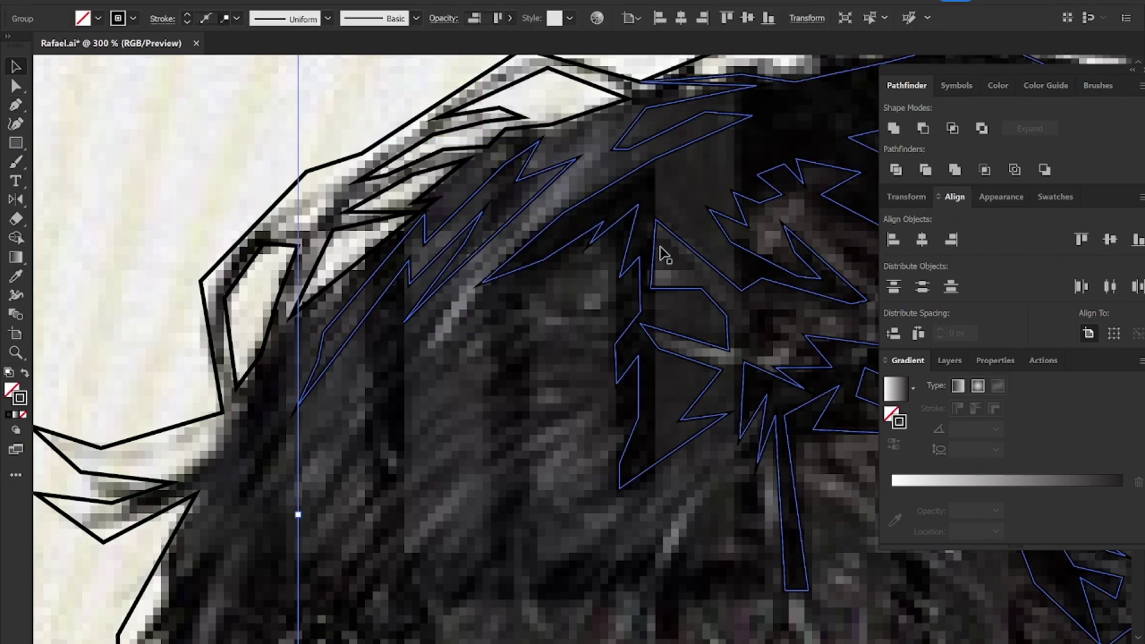
key("ctrl+minus")
Step: Trace a small closed strand along the left hair edge
key("p")
scroll(475, 251, "down", 2)
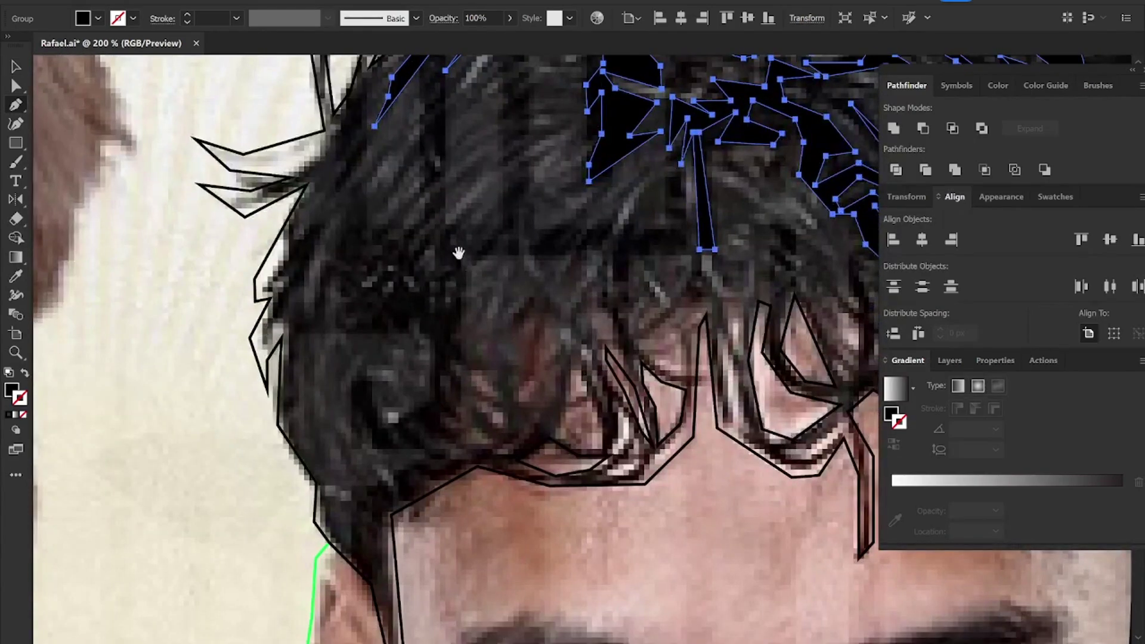
left_click(262, 340)
left_click(296, 311)
left_click(308, 268)
left_click(326, 267)
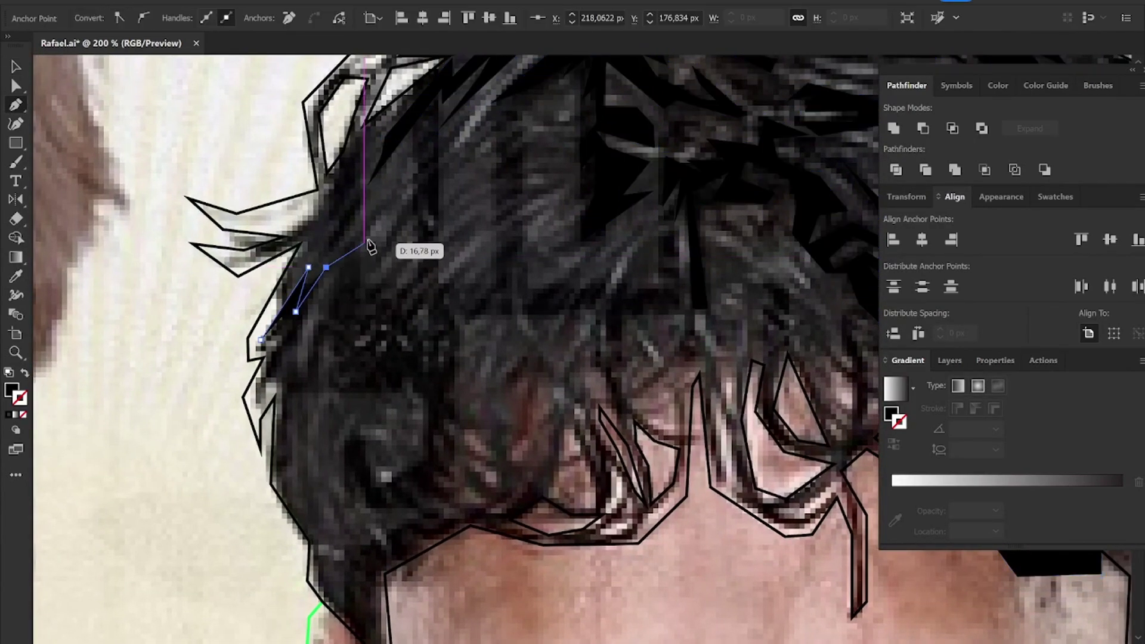
left_click(261, 340)
Step: Start a fringe strand beside it, zigzagging its points to the right
left_click(314, 331)
left_click(332, 331)
left_click(359, 321)
left_click(430, 258)
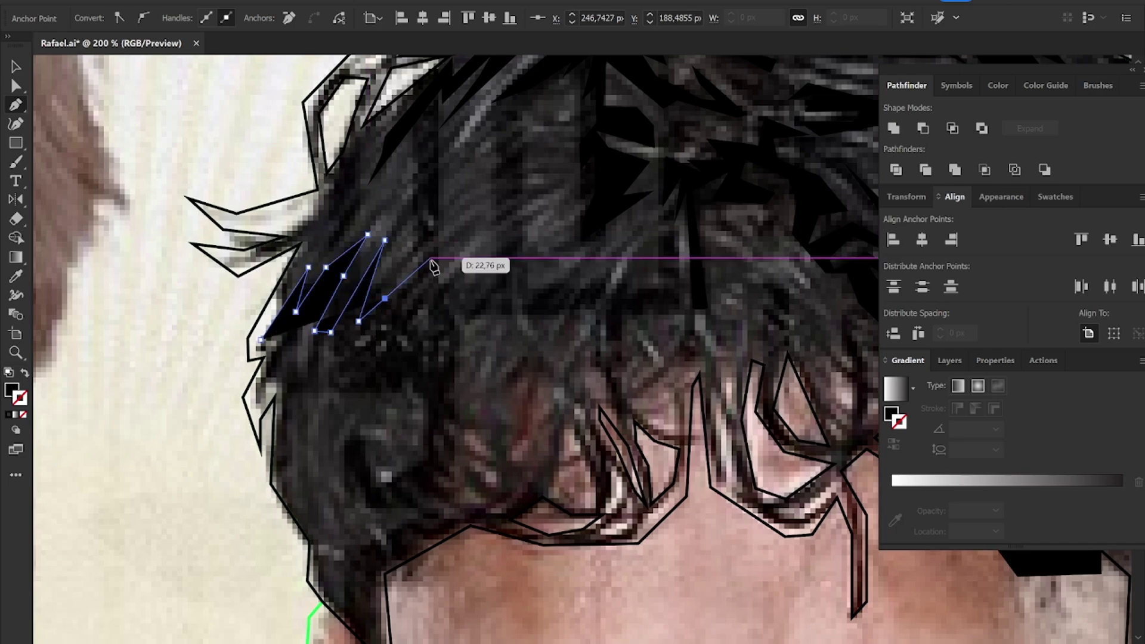
left_click(385, 297)
left_click(377, 331)
left_click(510, 258)
left_click(411, 340)
left_click(505, 297)
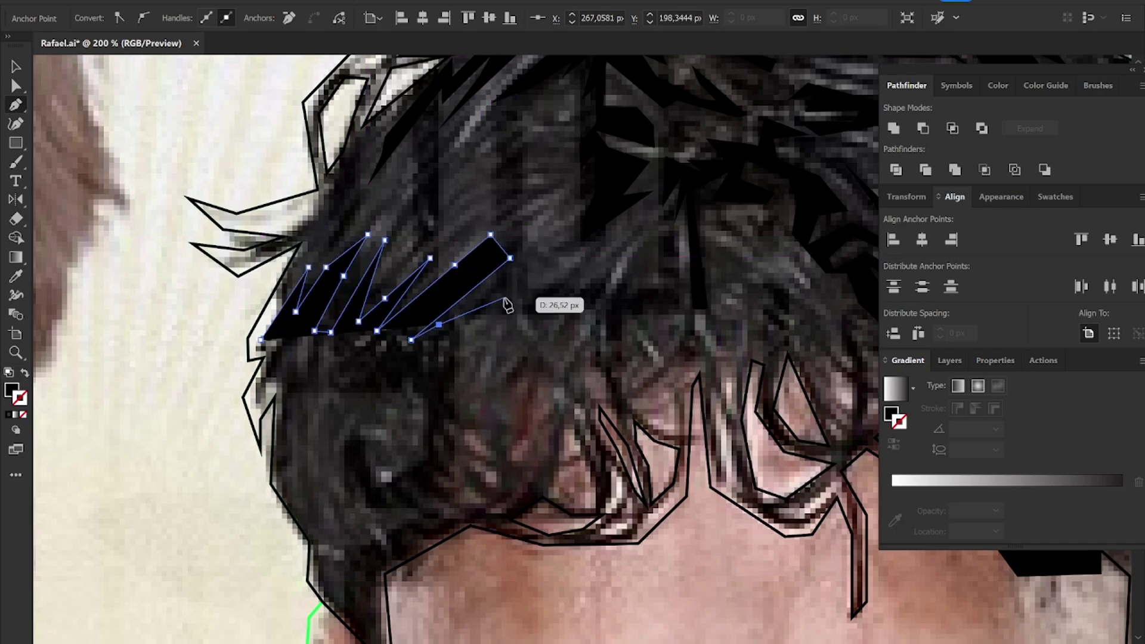
left_click(439, 324)
left_click_drag(454, 347, 462, 398)
Step: Extend the fringe strand across the hair and down toward the forehead
left_click(535, 288)
left_click(594, 258)
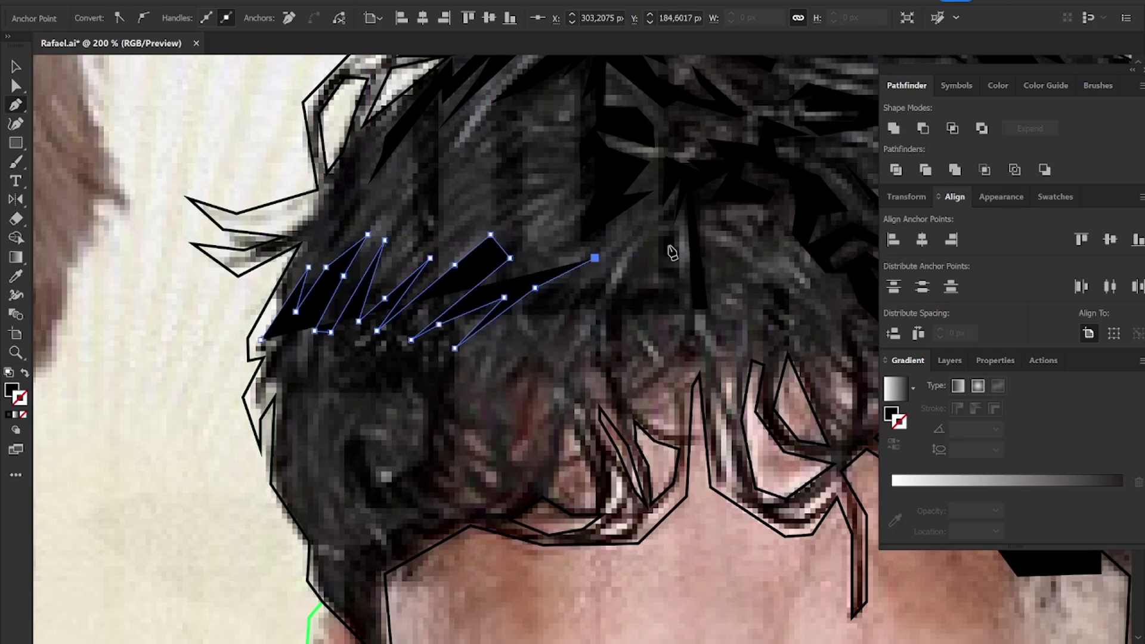
left_click(670, 245)
left_click(526, 340)
left_click(583, 318)
left_click(639, 280)
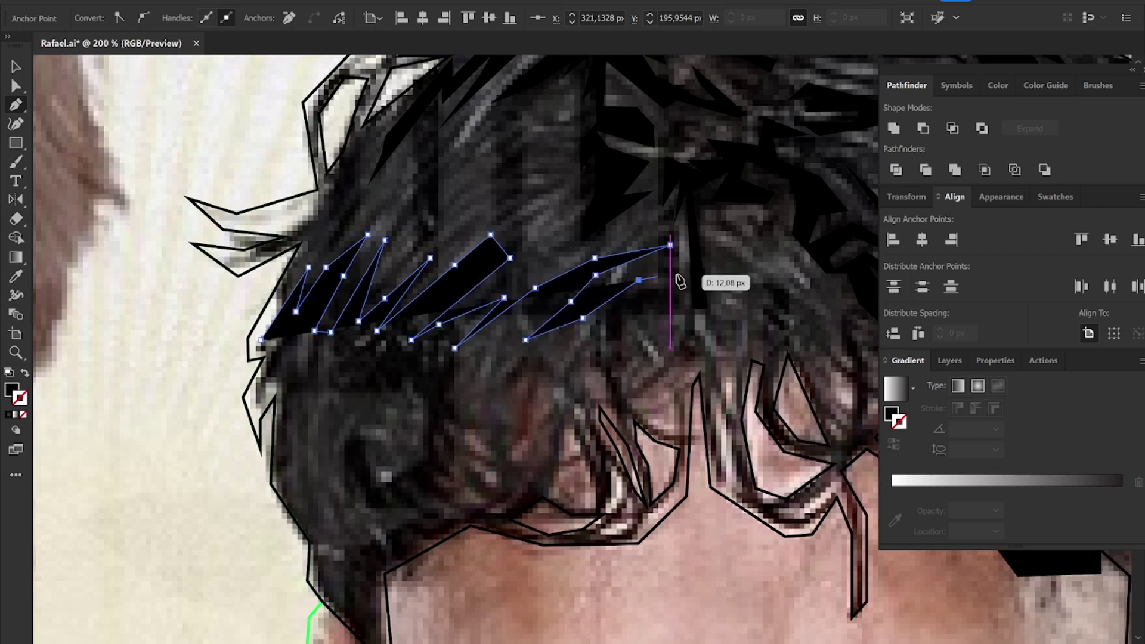
left_click(646, 292)
left_click(623, 347)
left_click(638, 392)
left_click(610, 354)
key("shift+x")
Step: Bring the fringe strand over the forehead and back up, closing it on the left
left_click(617, 400)
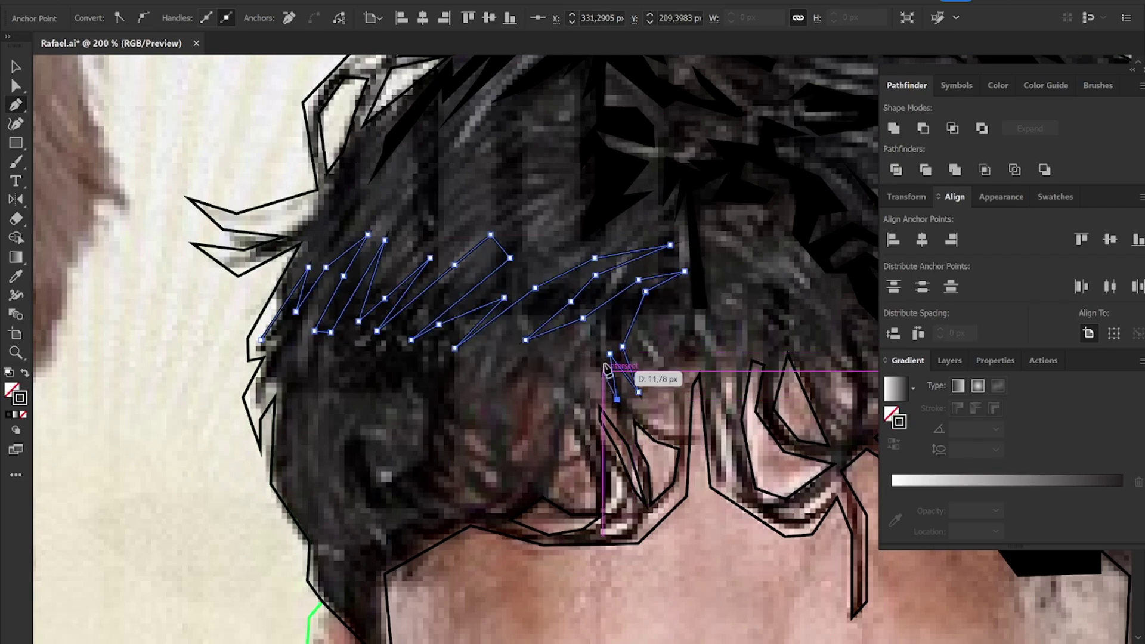
left_click(599, 348)
left_click(571, 400)
left_click(546, 473)
left_click(541, 456)
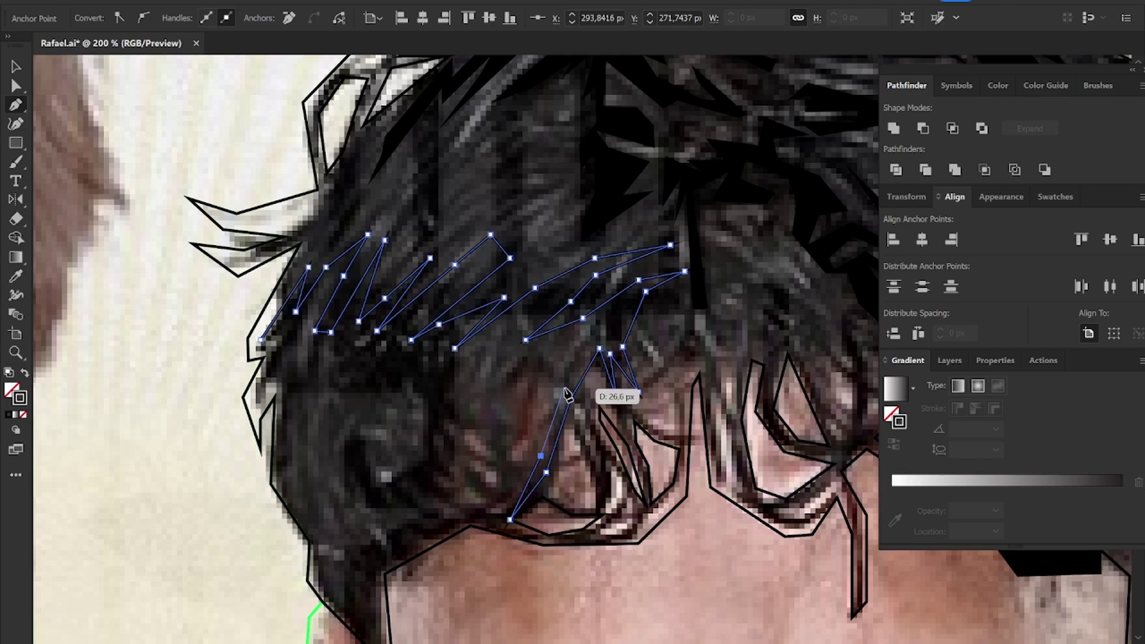
left_click(500, 377)
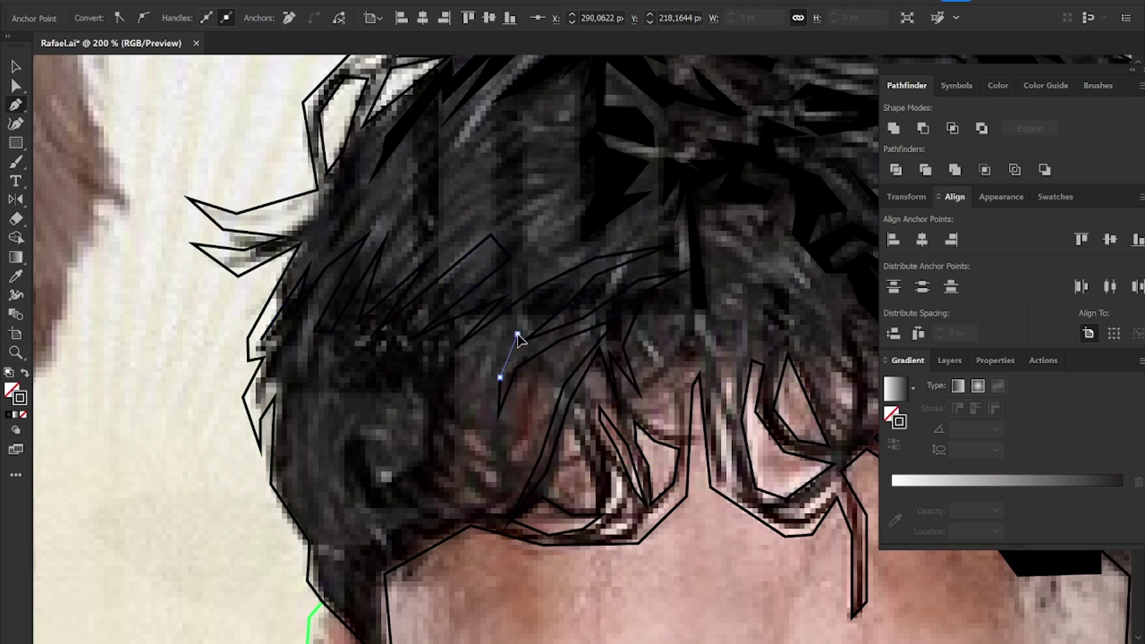
left_click(517, 334)
left_click(540, 309)
left_click(485, 354)
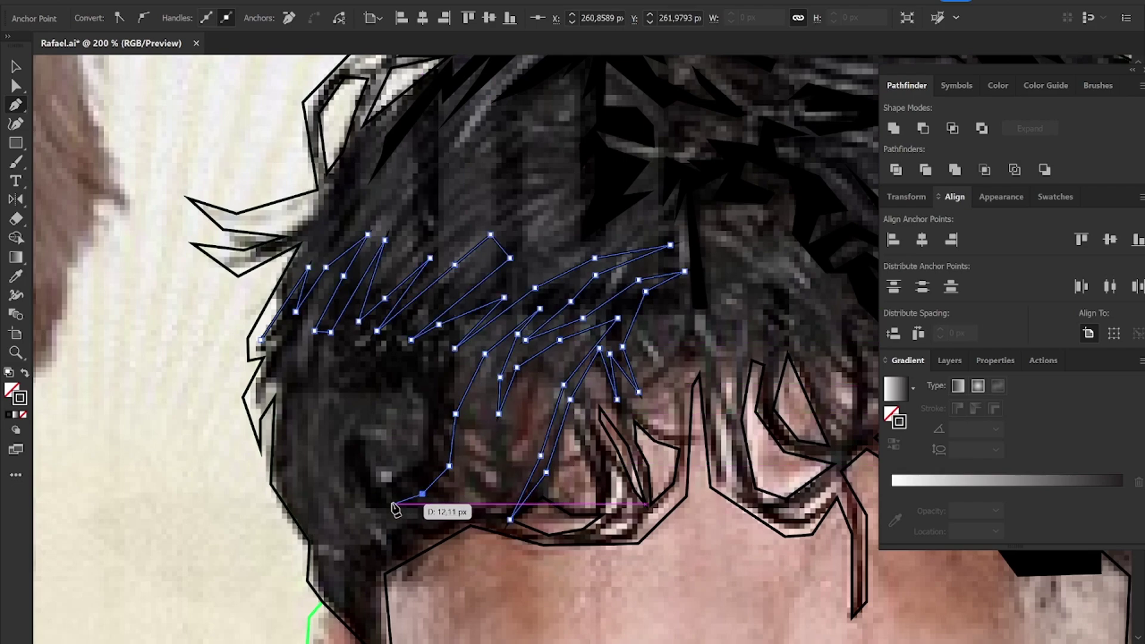
left_click(433, 385)
left_click(405, 430)
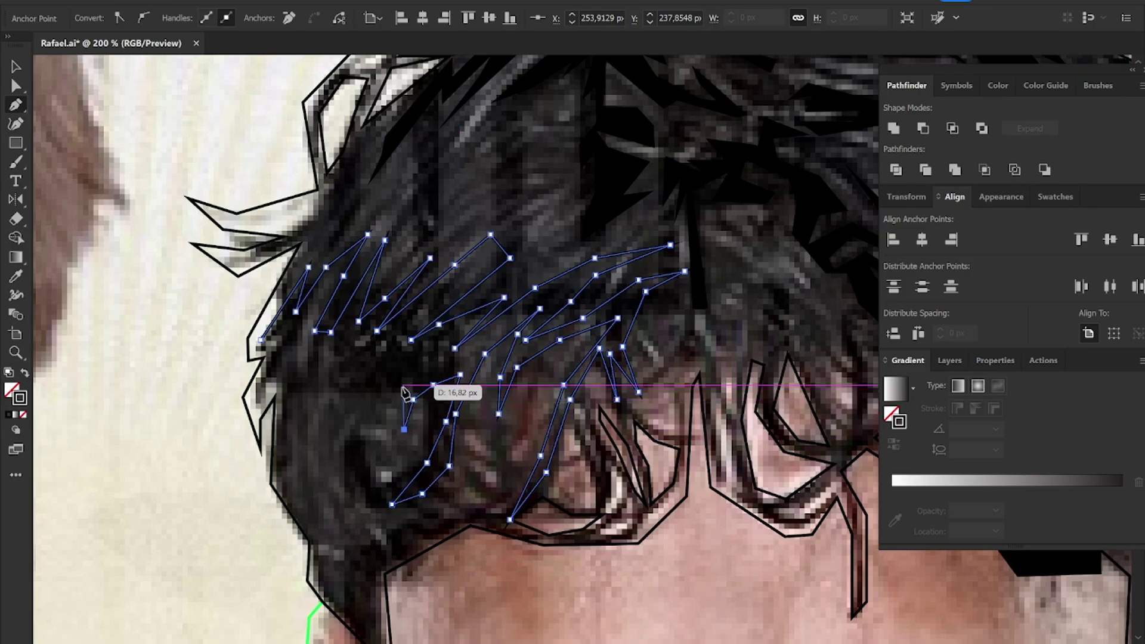
left_click(373, 391)
Step: Trace one more closed zigzag strand toward the left hair edge
left_click(358, 417)
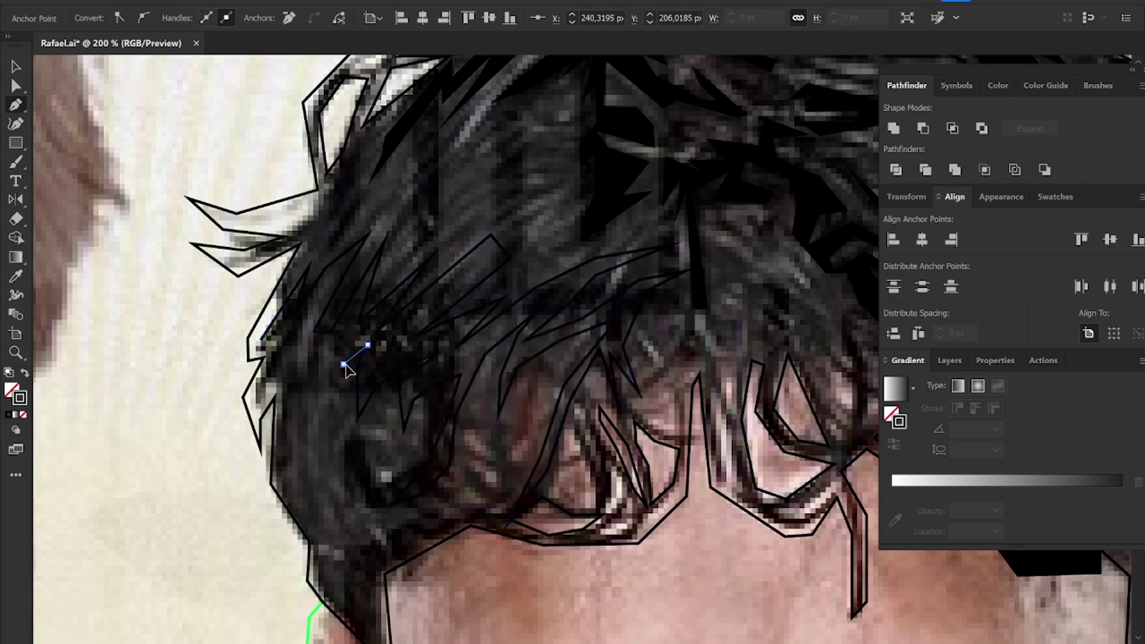
left_click(327, 385)
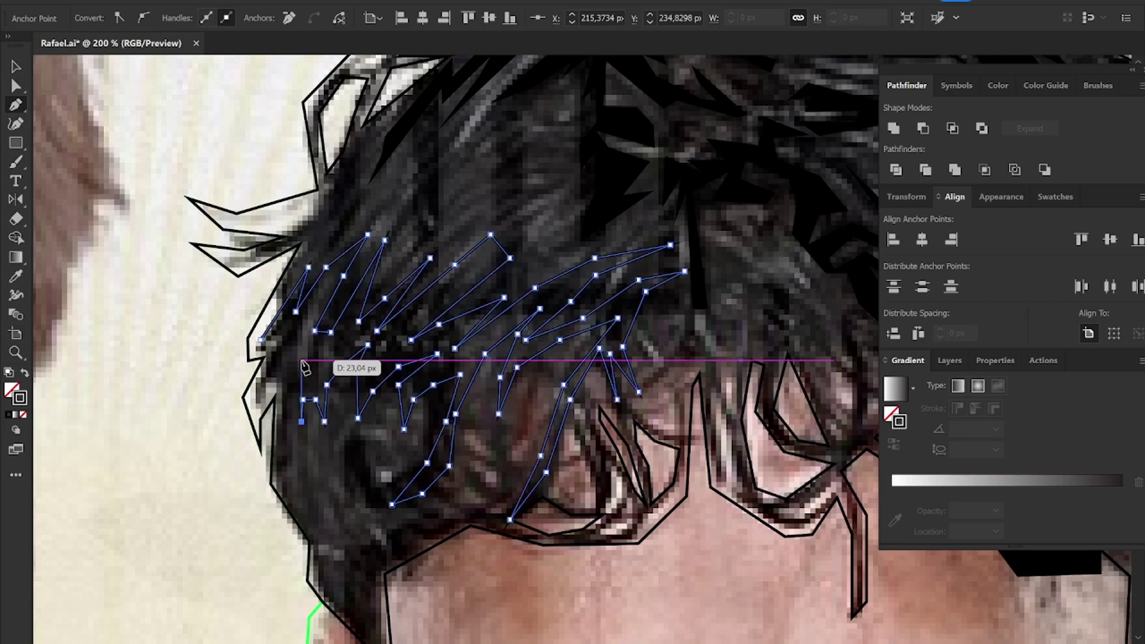
left_click(284, 371)
left_click(345, 365)
left_click(309, 340)
left_click(291, 327)
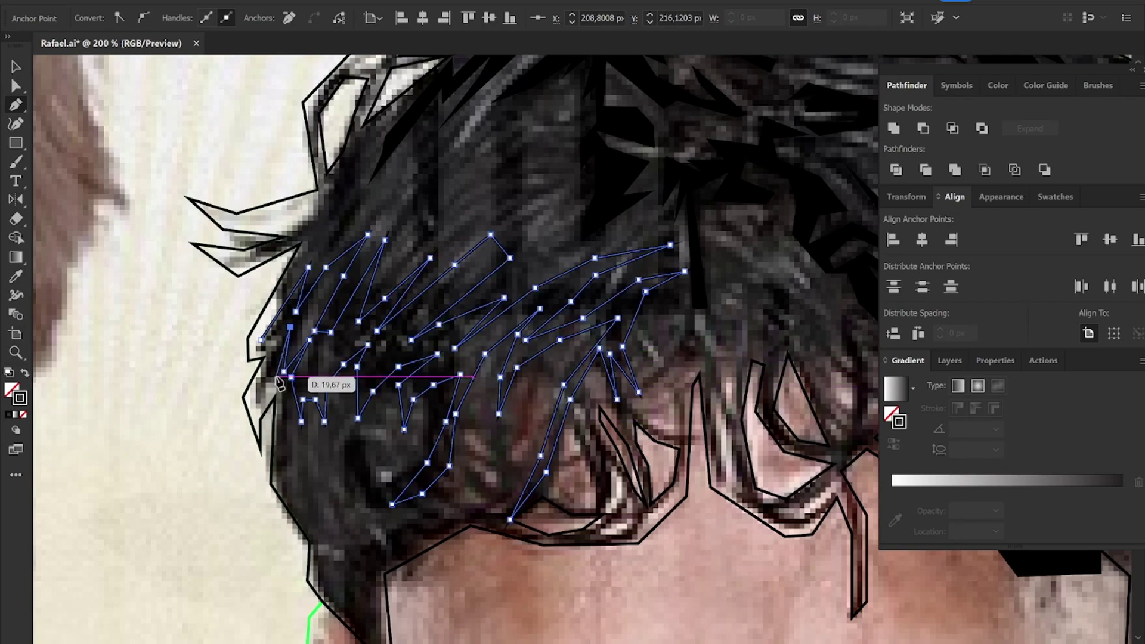
left_click(281, 382)
Step: Select the hair group and merge the temple gap into it with Shape Builder
key("v")
key("ctrl+minus")
key("ctrl+minus")
key("ctrl+minus")
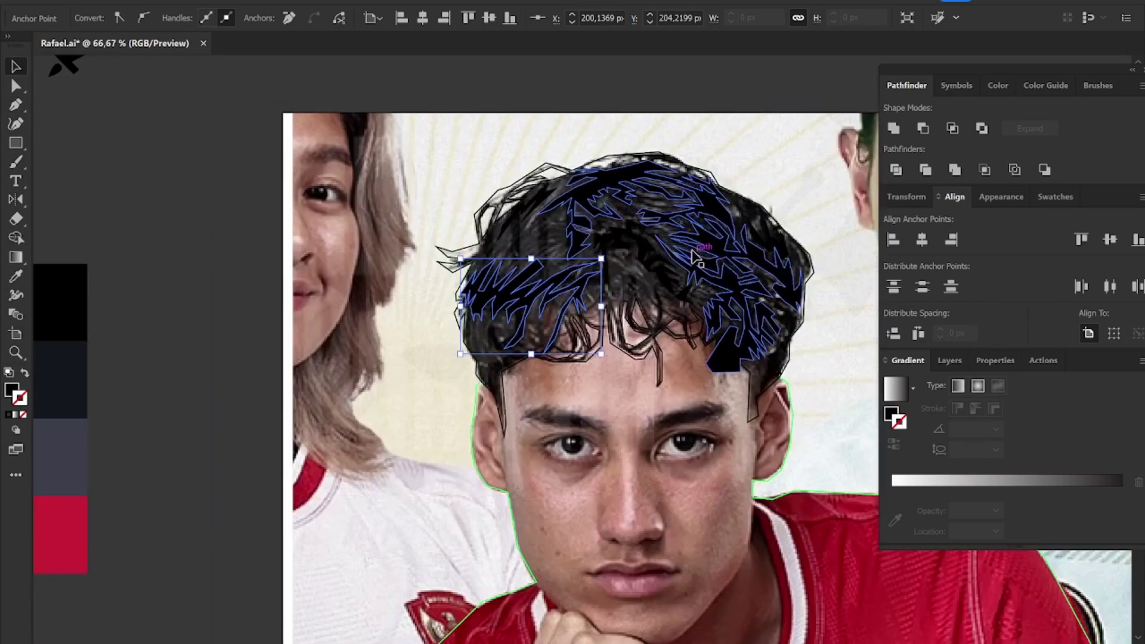
left_click(693, 253)
scroll(596, 358, "right", 5)
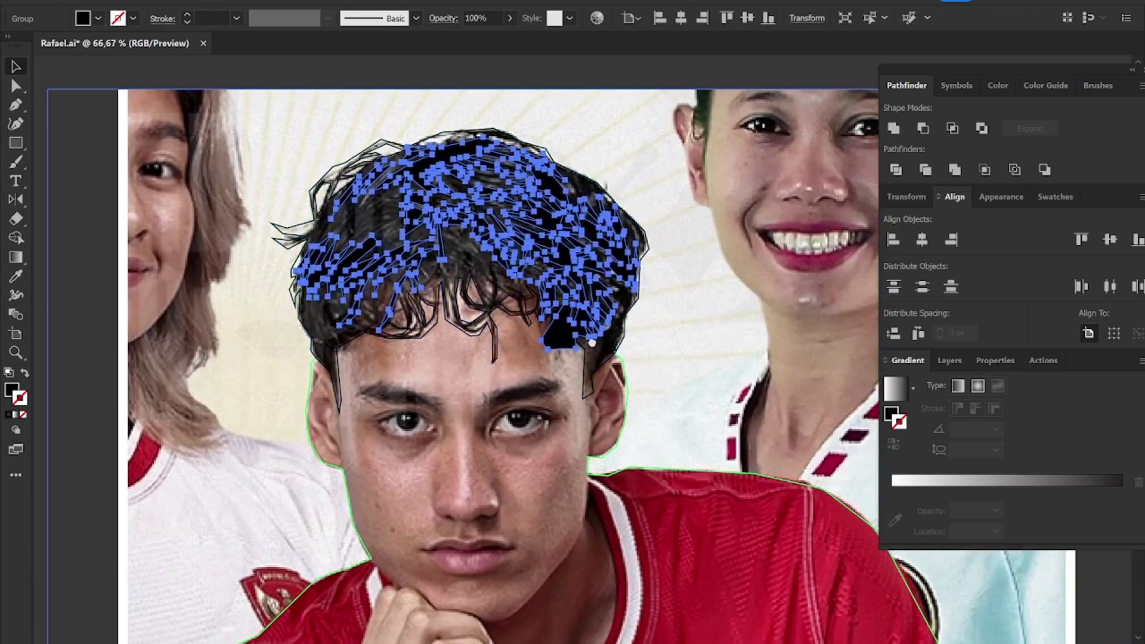
scroll(592, 343, "up", 2)
key("shift+m")
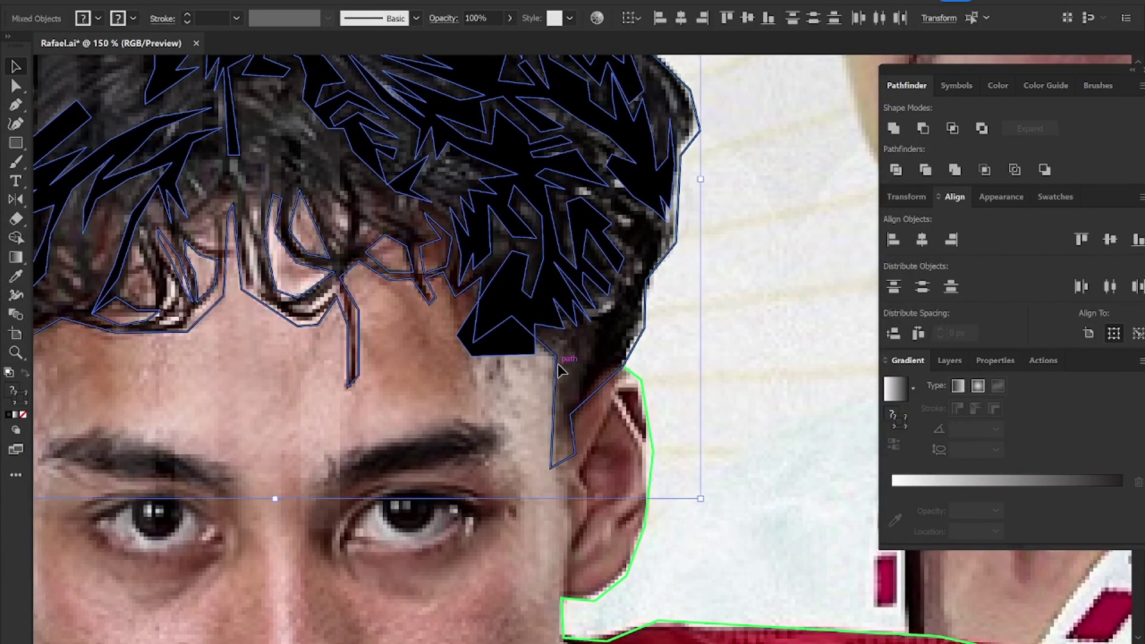
left_click(510, 343)
key("v")
left_click(583, 358)
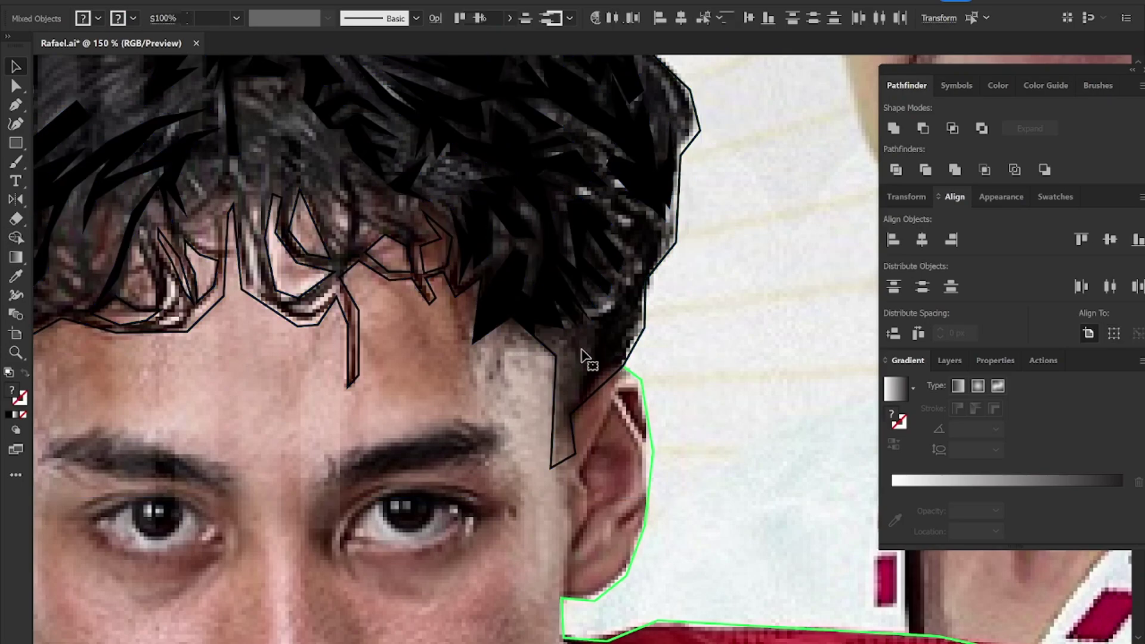
Step: Fill the hair shape with the dark navy palette swatch using the Eyedropper
left_click(577, 310)
scroll(579, 319, "down", 5)
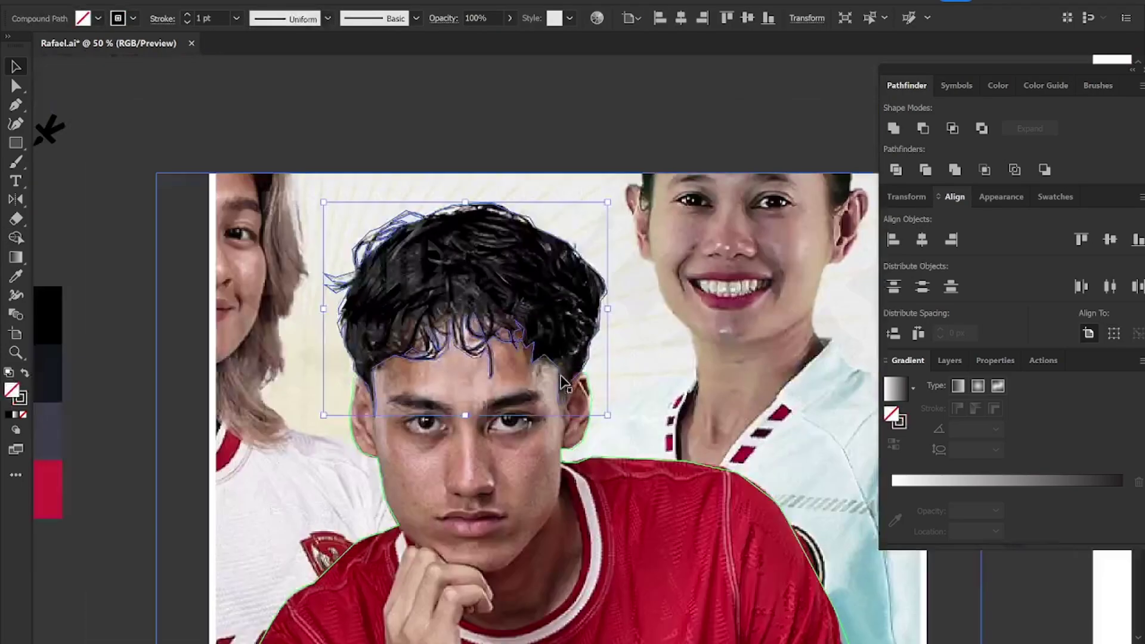
left_click(600, 352)
key("i")
left_click(245, 315)
key("v")
left_click(409, 352)
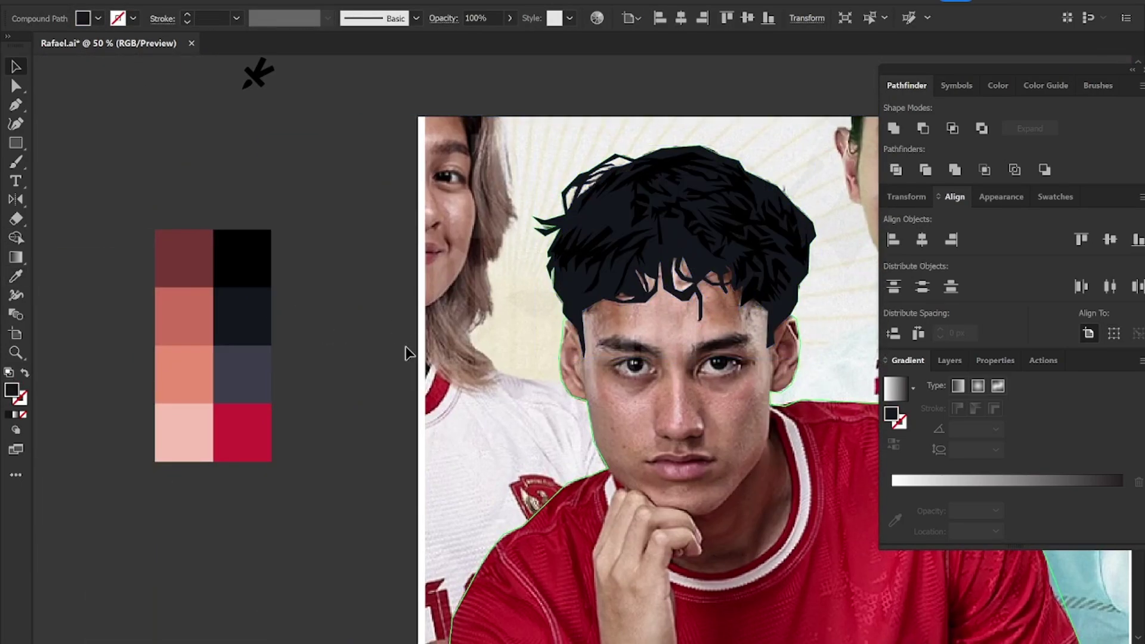
scroll(596, 286, "up", 6)
Step: Draw a closed zigzag strand with the Pen tool over the upper-left hair
key("p")
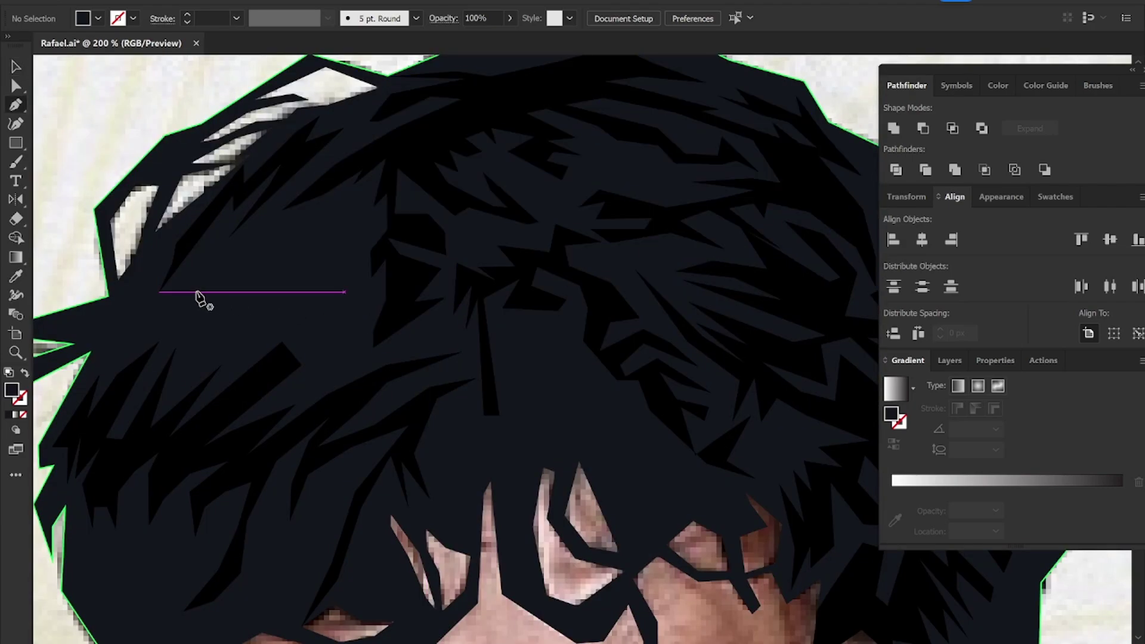
left_click(159, 316)
left_click(230, 237)
left_click(219, 270)
left_click(273, 224)
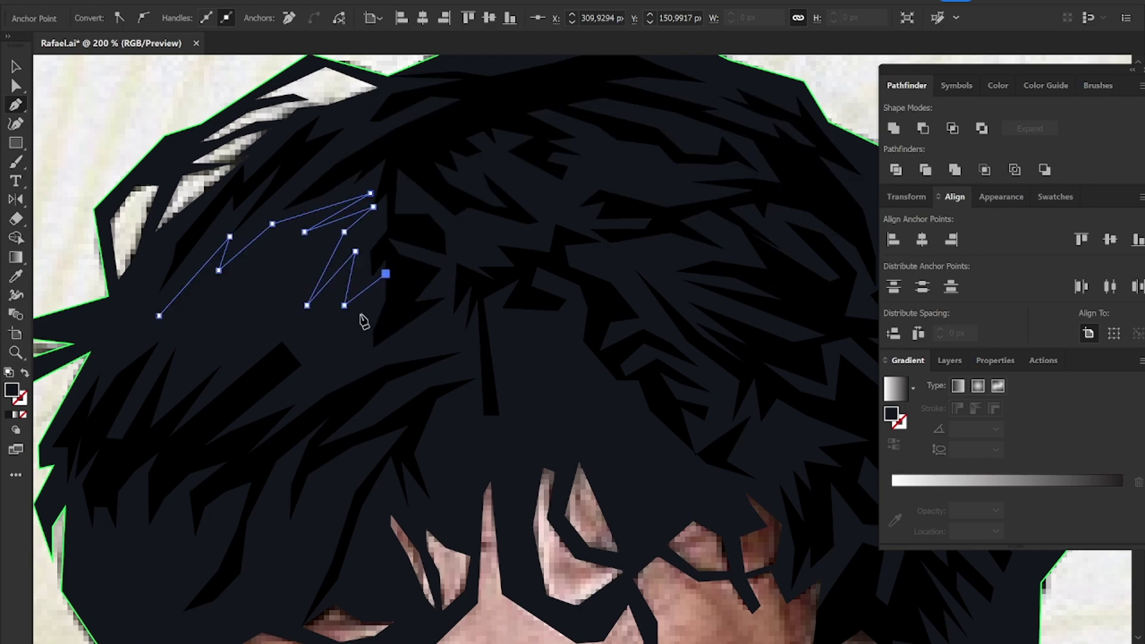
left_click(301, 365)
left_click(243, 365)
left_click(263, 304)
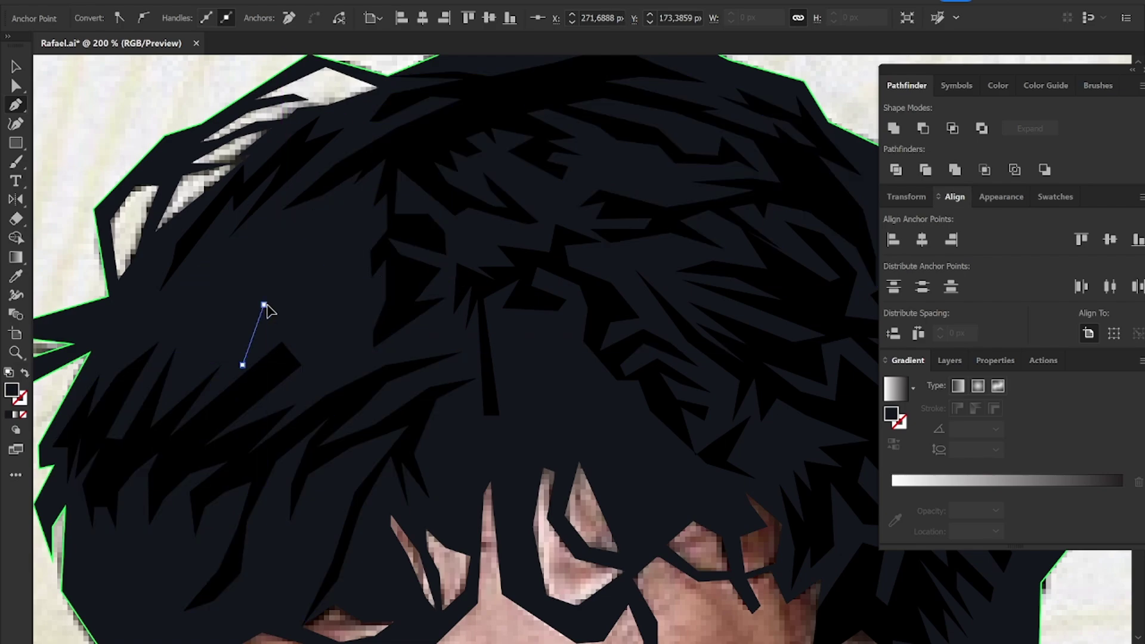
left_click(188, 370)
left_click(263, 281)
left_click(180, 332)
left_click(199, 293)
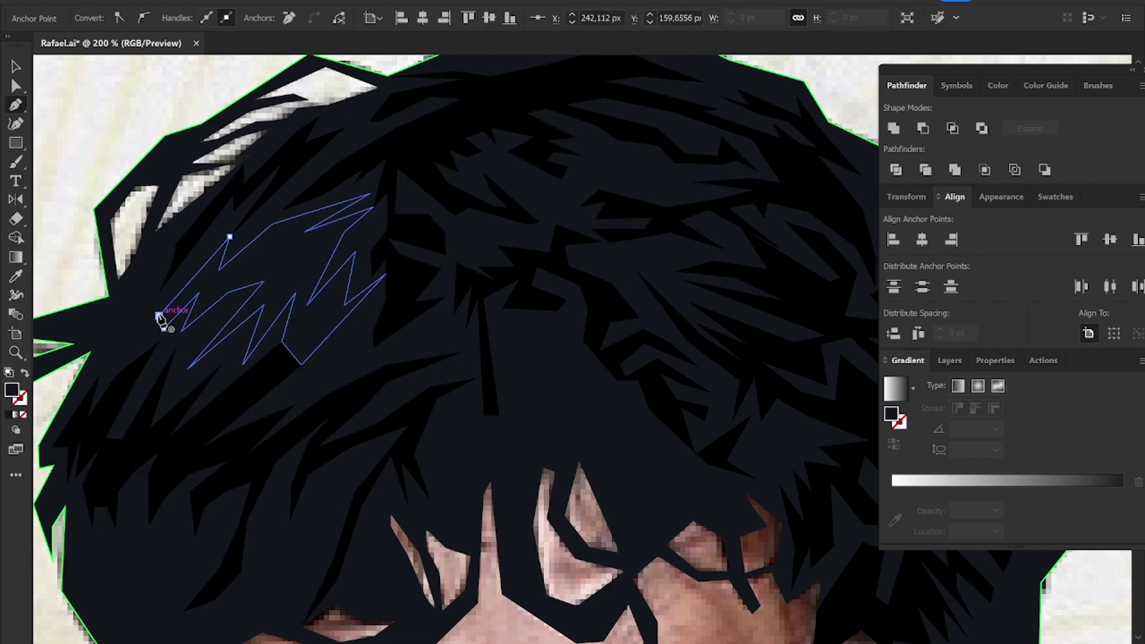
left_click(159, 316)
Step: Zoom out to view the whole portrait with nothing selected
key("v")
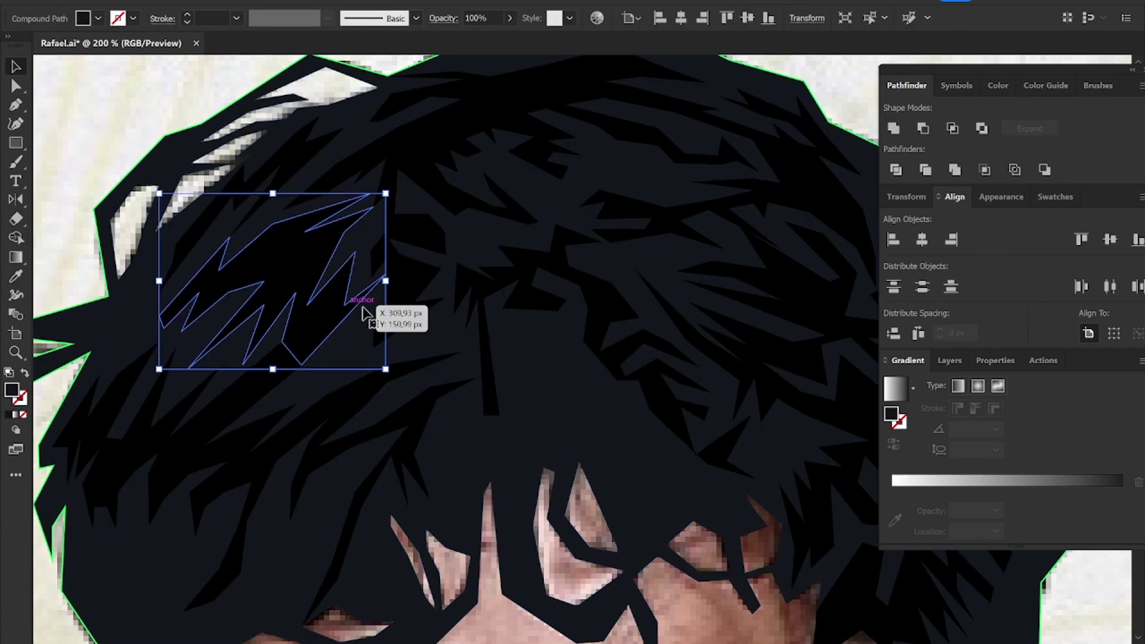
key("ctrl+a")
key("ctrl+minus")
key("ctrl+minus")
key("ctrl+minus")
left_click(639, 159)
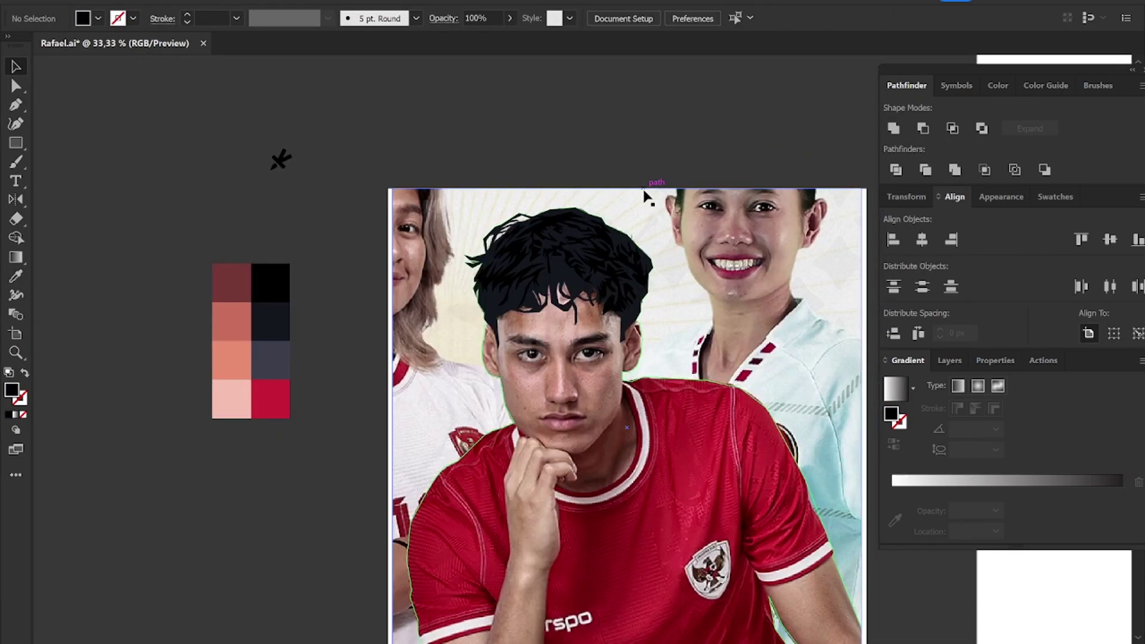
Step: Send the reference photo of the players behind the traced hair
left_click_drag(424, 318, 703, 262)
key("ctrl+z")
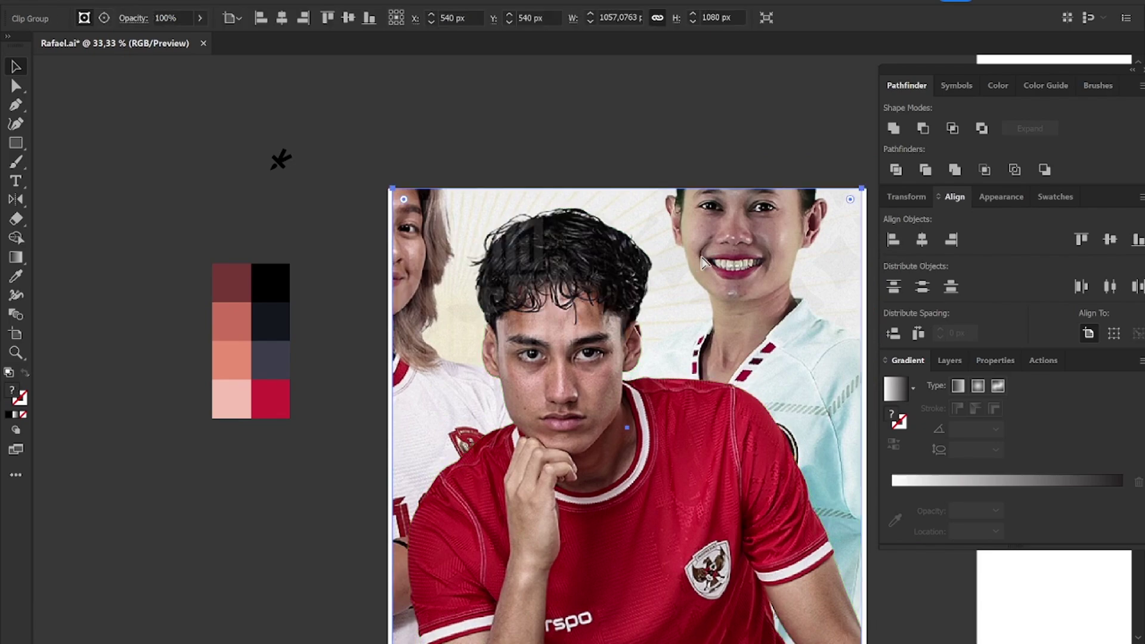
scroll(610, 257, "up", 3)
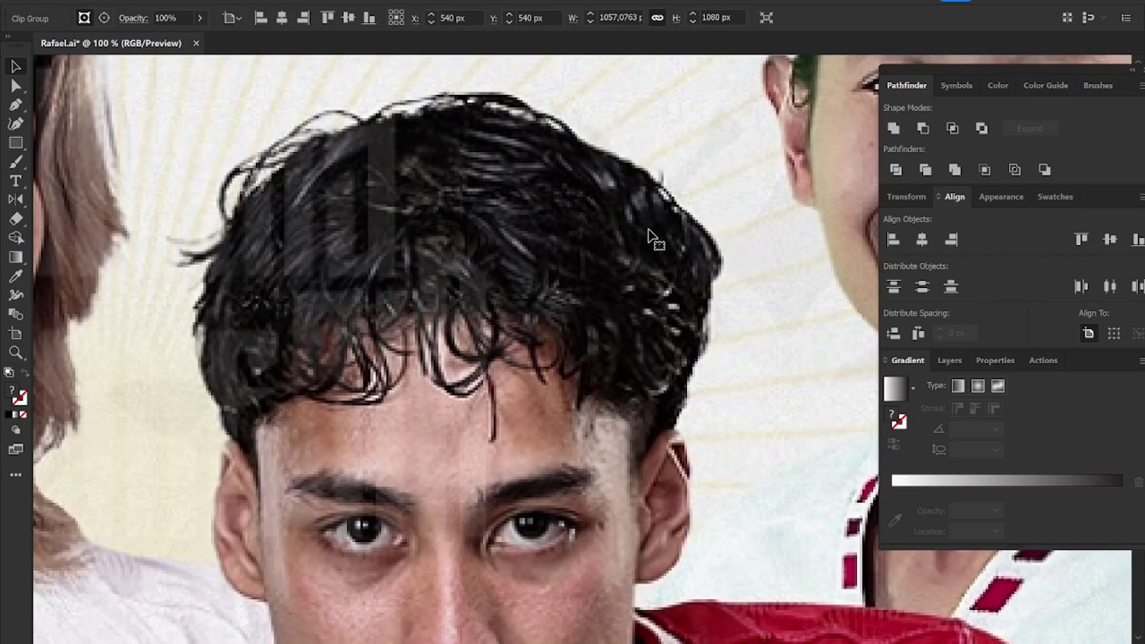
key("ctrl+shift+bracketleft")
scroll(269, 352, "down", 1)
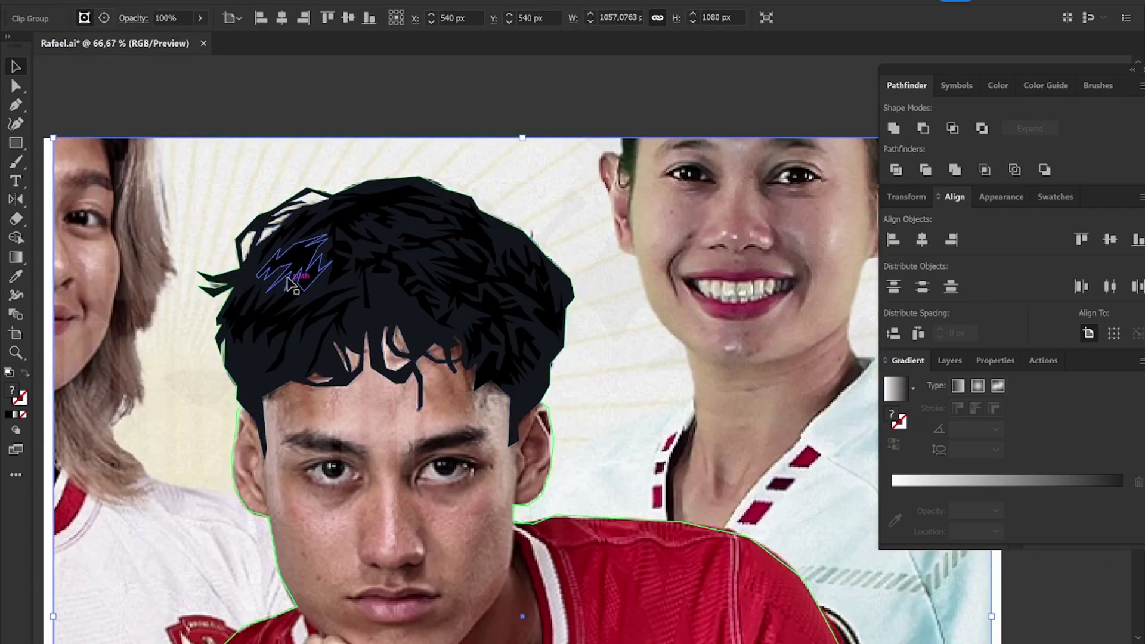
left_click(327, 111)
Step: Swap the traced hair's fill and stroke so it shows as black outlines
key("p")
scroll(278, 293, "up", 2)
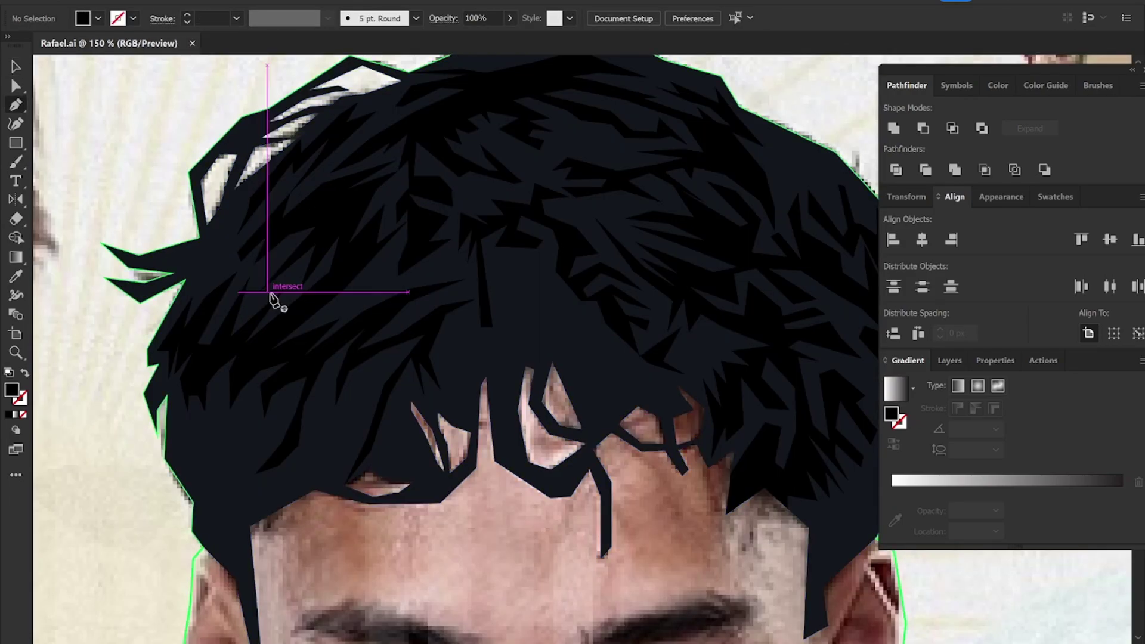
scroll(233, 512, "down", 2)
scroll(251, 529, "up", 2)
scroll(250, 363, "up", 1)
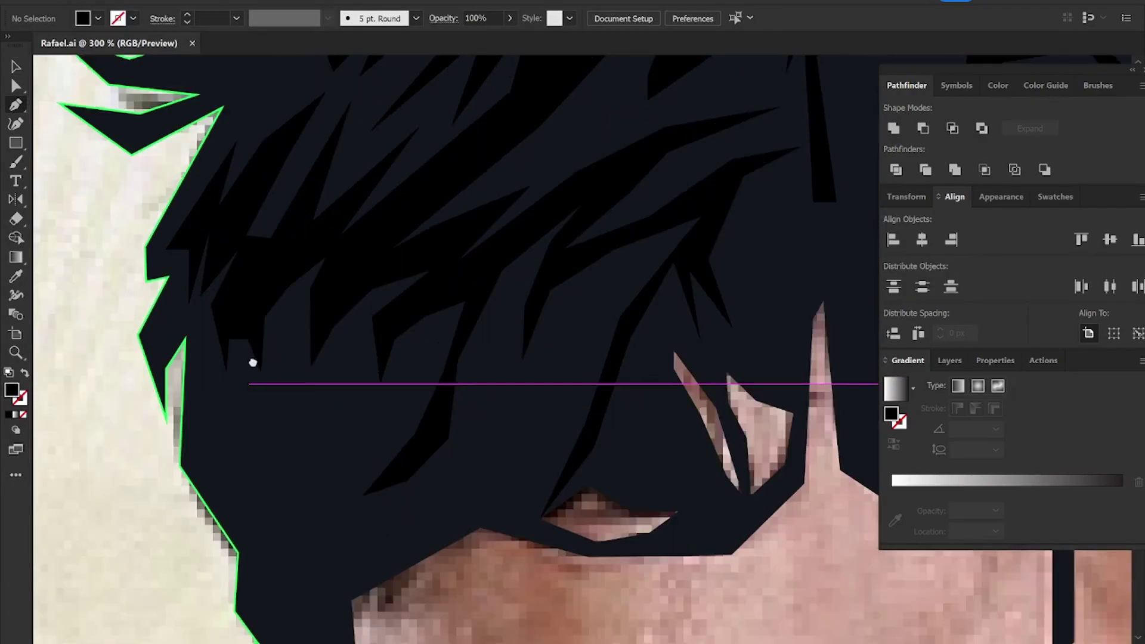
scroll(181, 606, "up", 3)
scroll(180, 605, "up", 3)
scroll(312, 281, "up", 3)
scroll(593, 332, "down", 2)
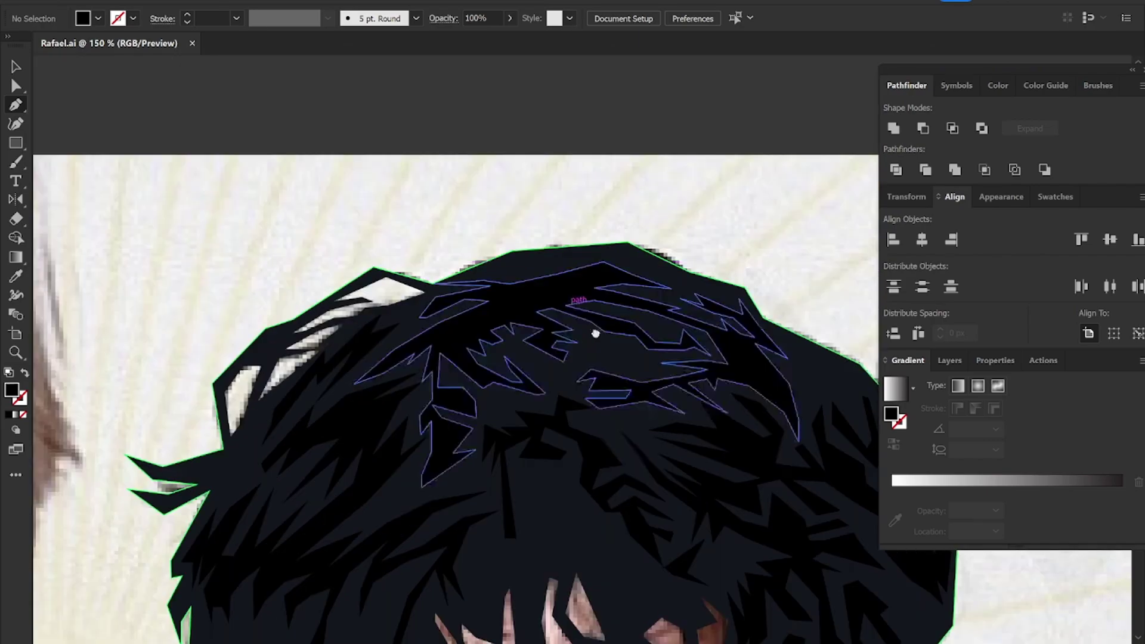
scroll(249, 372, "down", 3)
scroll(248, 372, "down", 1)
scroll(513, 298, "up", 2)
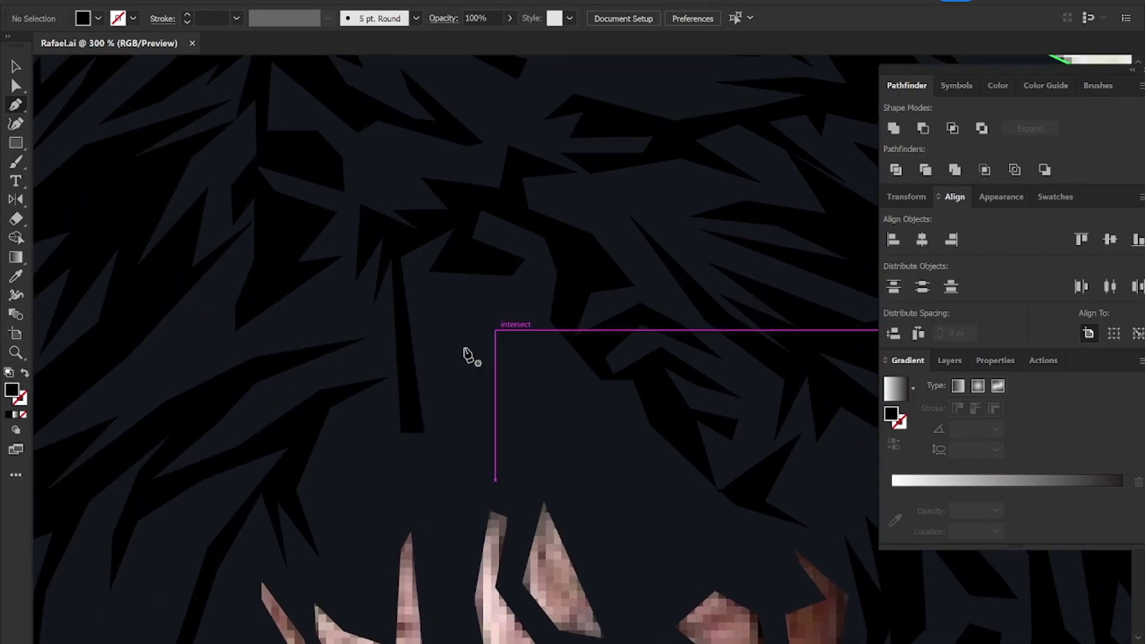
scroll(418, 295, "down", 5)
key("v")
left_click(462, 359)
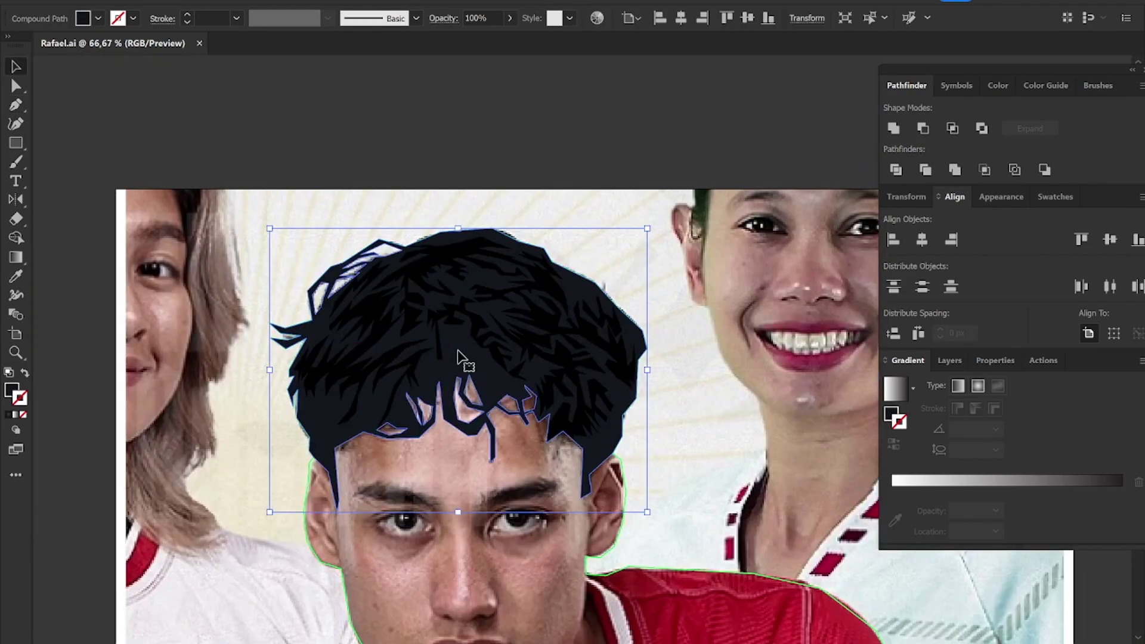
scroll(462, 357, "up", 3)
key("shift+x")
scroll(462, 357, "down", 3)
Step: Select the reference photo and pick up the Eyedropper to sample its colour
left_click(269, 435)
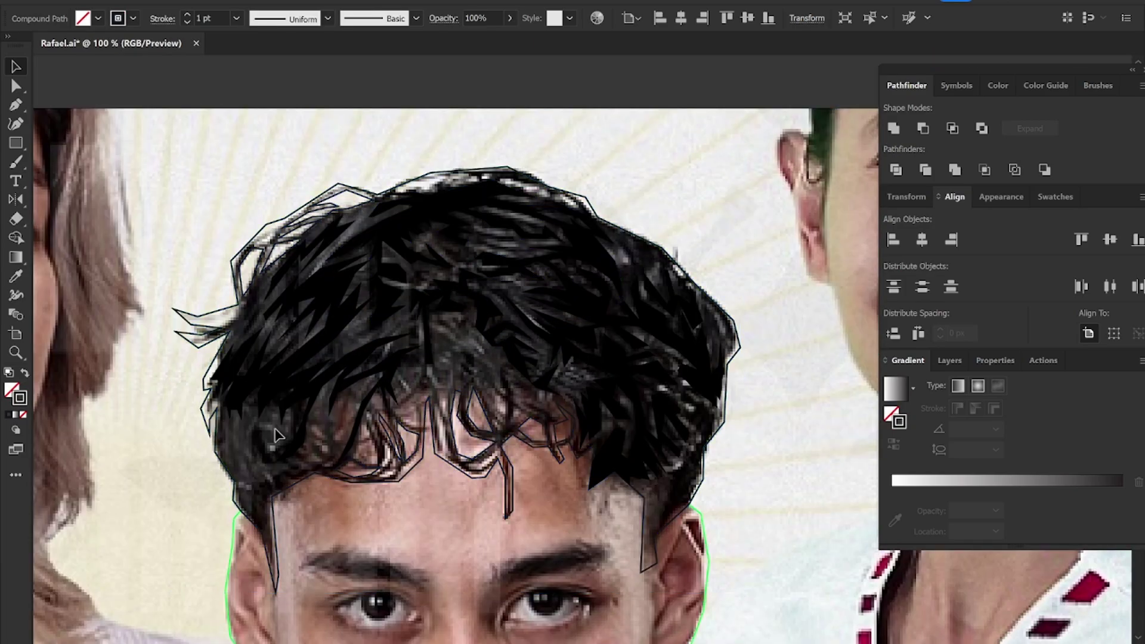
scroll(451, 391, "up", 2)
left_click(452, 391)
scroll(452, 391, "down", 2)
key("i")
scroll(638, 353, "up", 4)
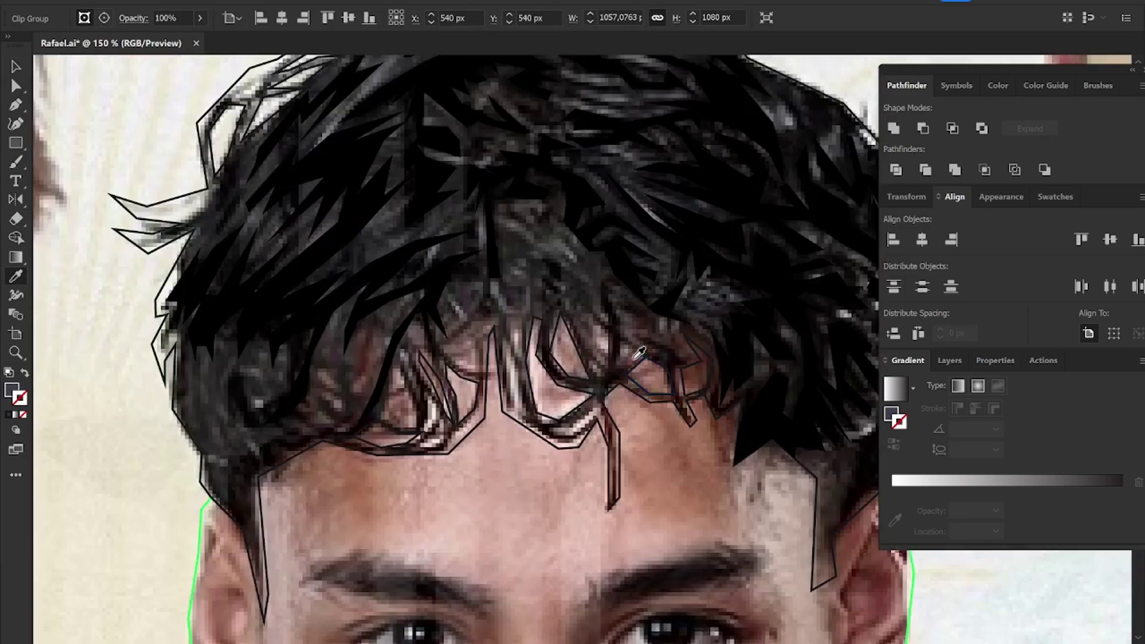
Step: Start the hair-edge path at the left temple, tracing up toward the fringe unfilled
scroll(190, 412, "up", 6)
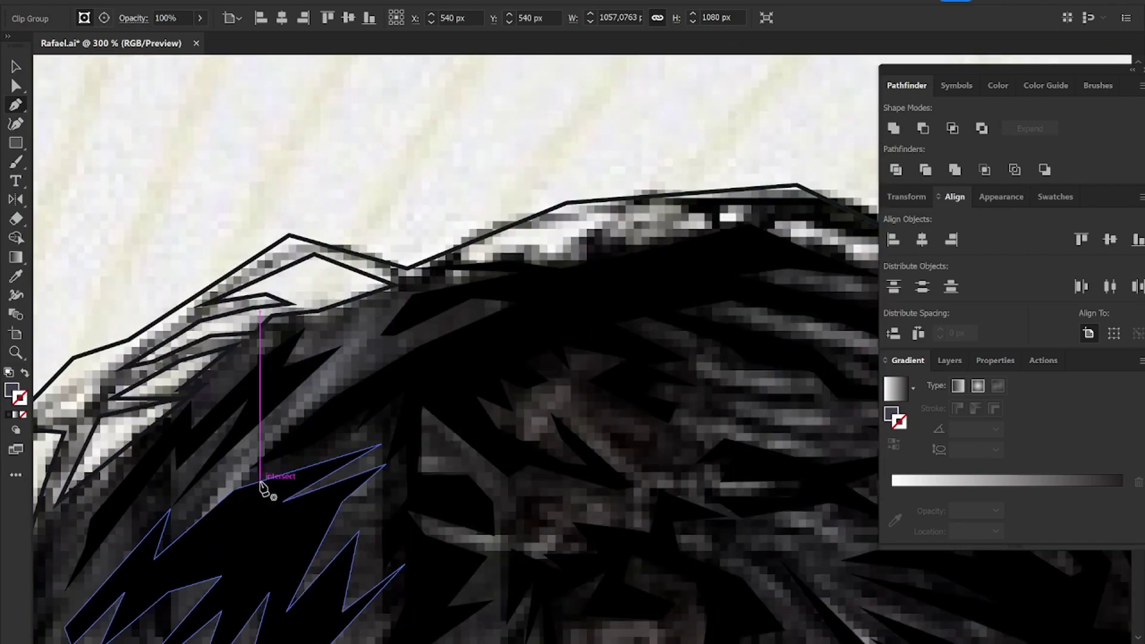
scroll(321, 392, "down", 5)
scroll(309, 478, "up", 2)
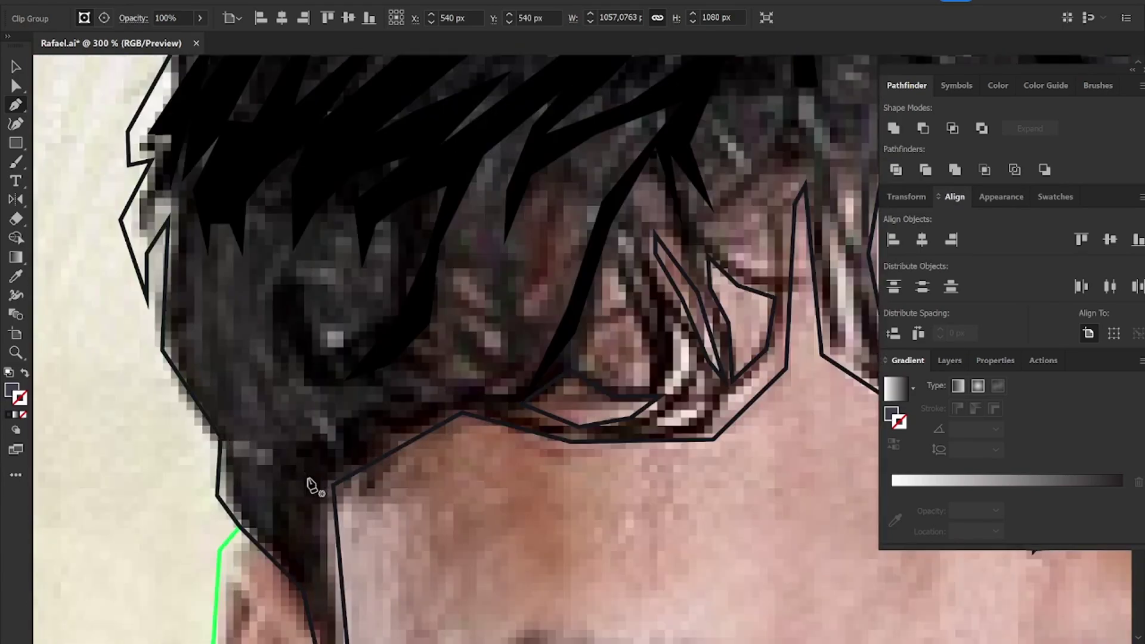
left_click(290, 559)
left_click(257, 389)
left_click(290, 445)
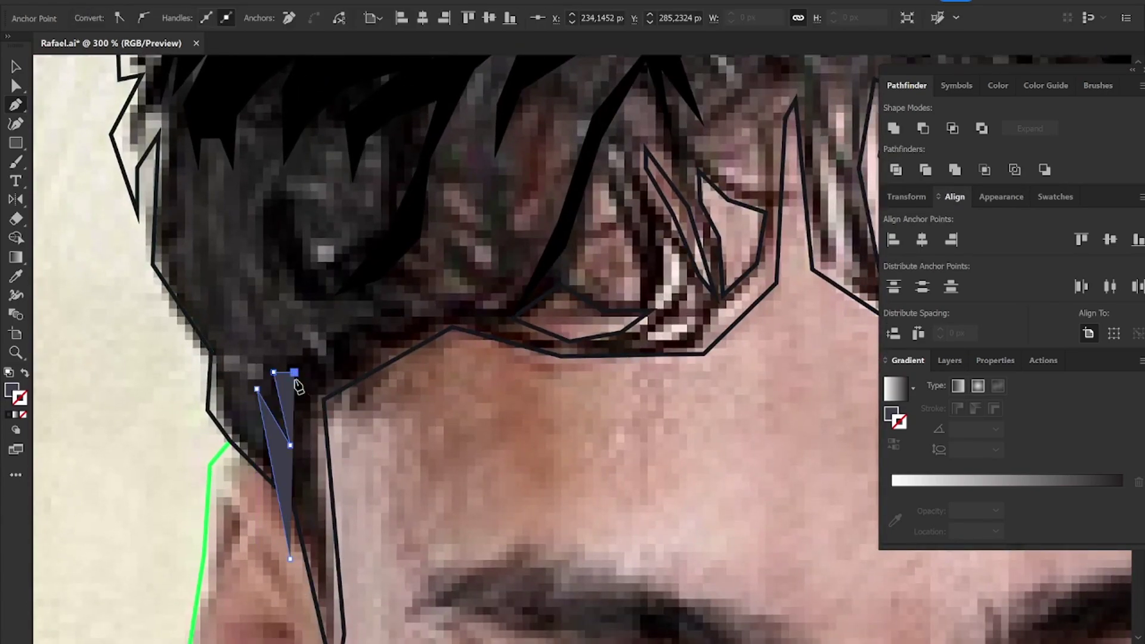
left_click(334, 357)
left_click(379, 333)
left_click(449, 307)
scroll(381, 465, "up", 4)
scroll(382, 465, "right", 2)
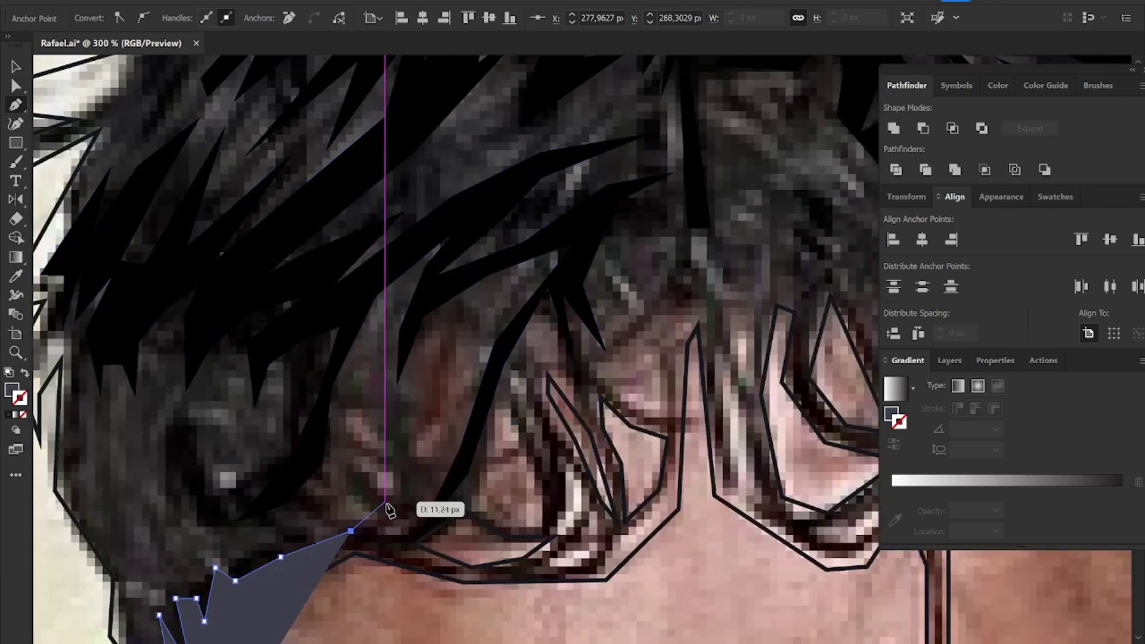
left_click(400, 513)
left_click(438, 444)
left_click(467, 365)
left_click(526, 296)
left_click(446, 322)
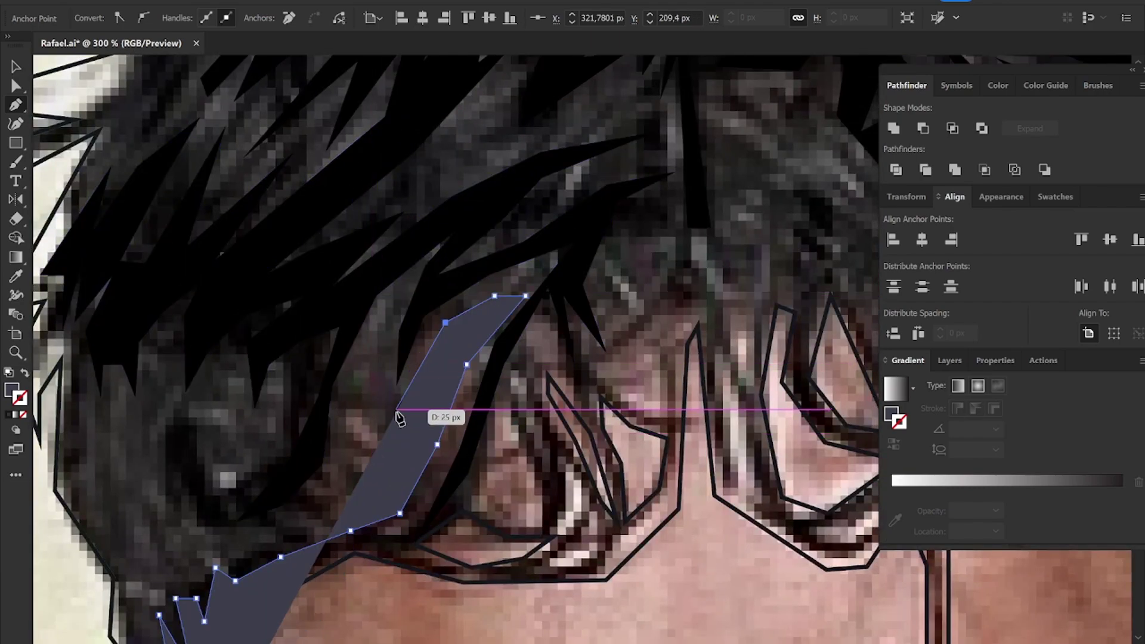
left_click(371, 452)
key("shift+x")
Step: Continue the zigzag hair edge leftward to the path's left end
left_click(385, 319)
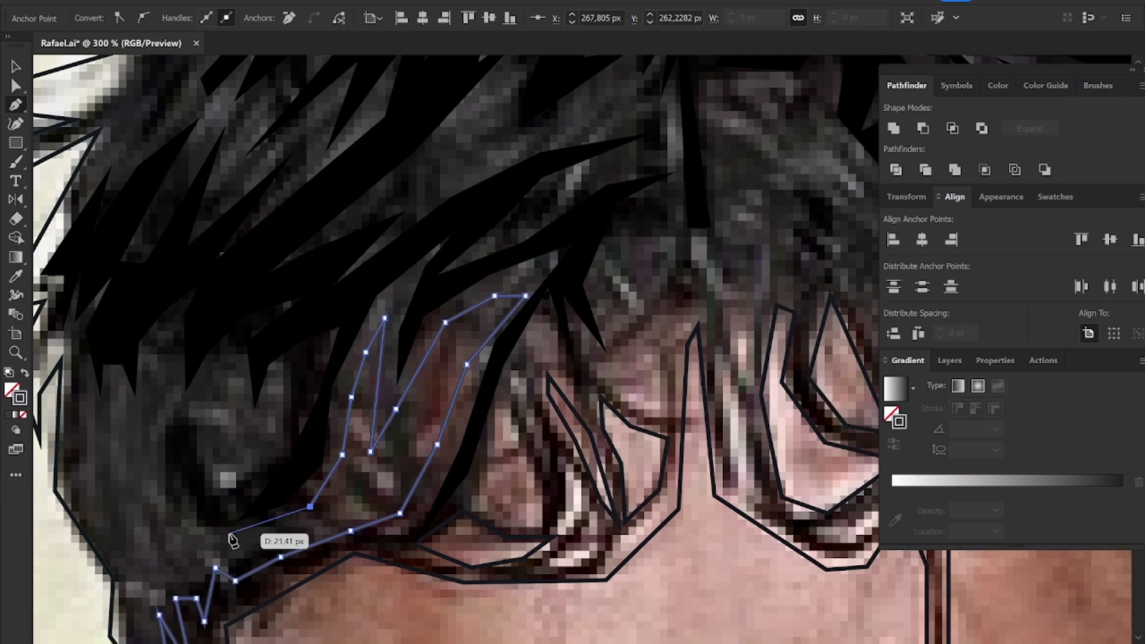
left_click(297, 423)
left_click(308, 365)
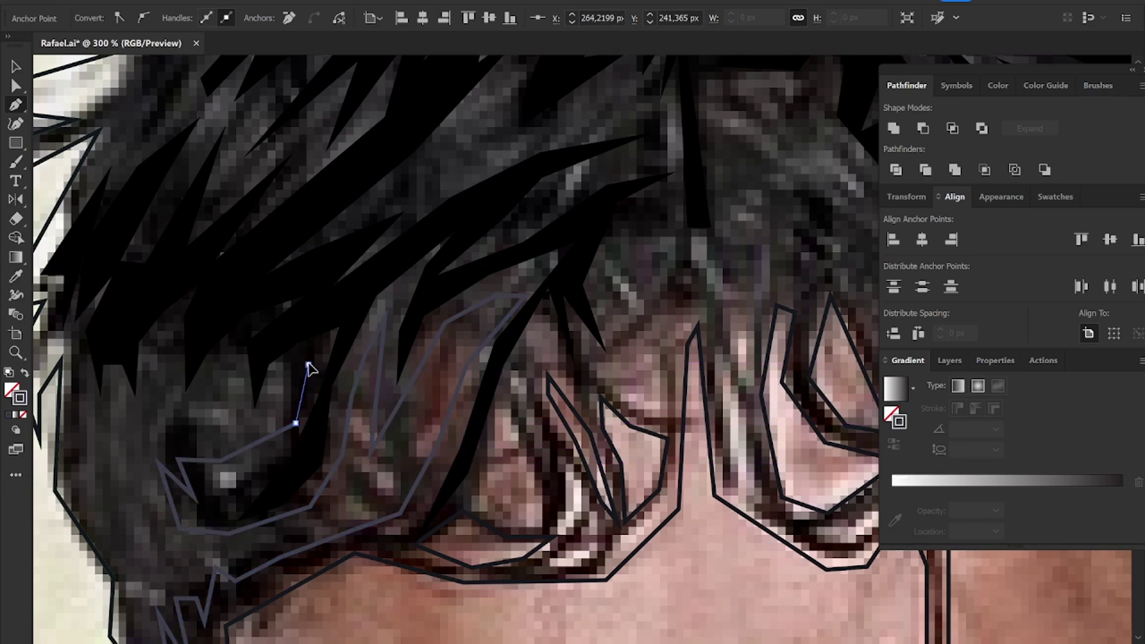
left_click(266, 412)
left_click(235, 438)
left_click(239, 375)
left_click(248, 326)
left_click(207, 393)
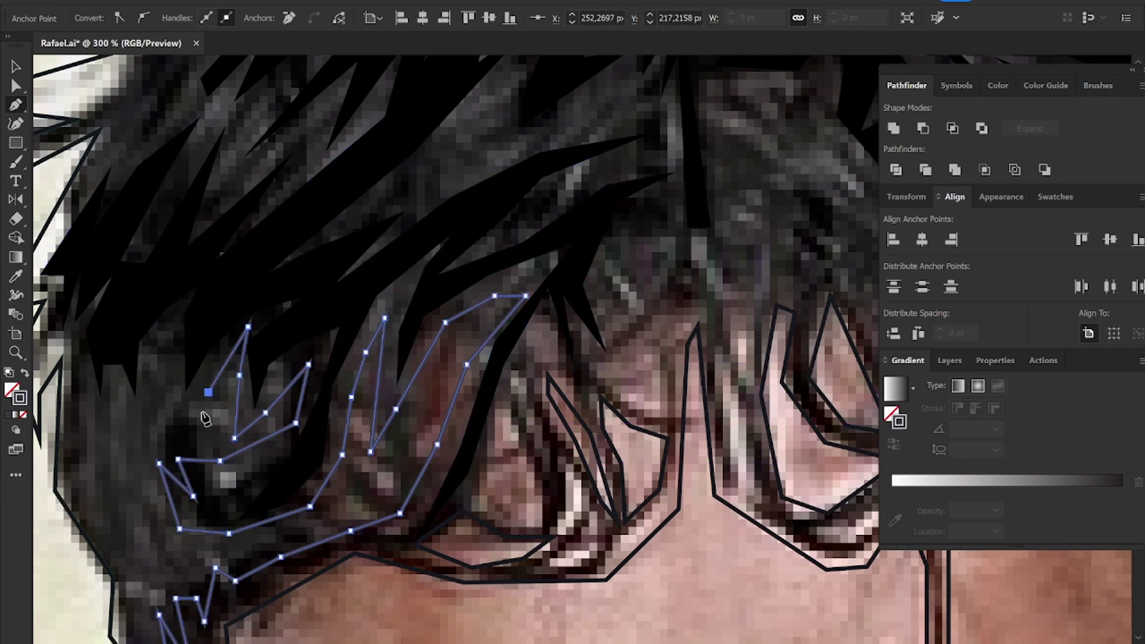
left_click(200, 427)
left_click(174, 315)
left_click(141, 385)
left_click(149, 443)
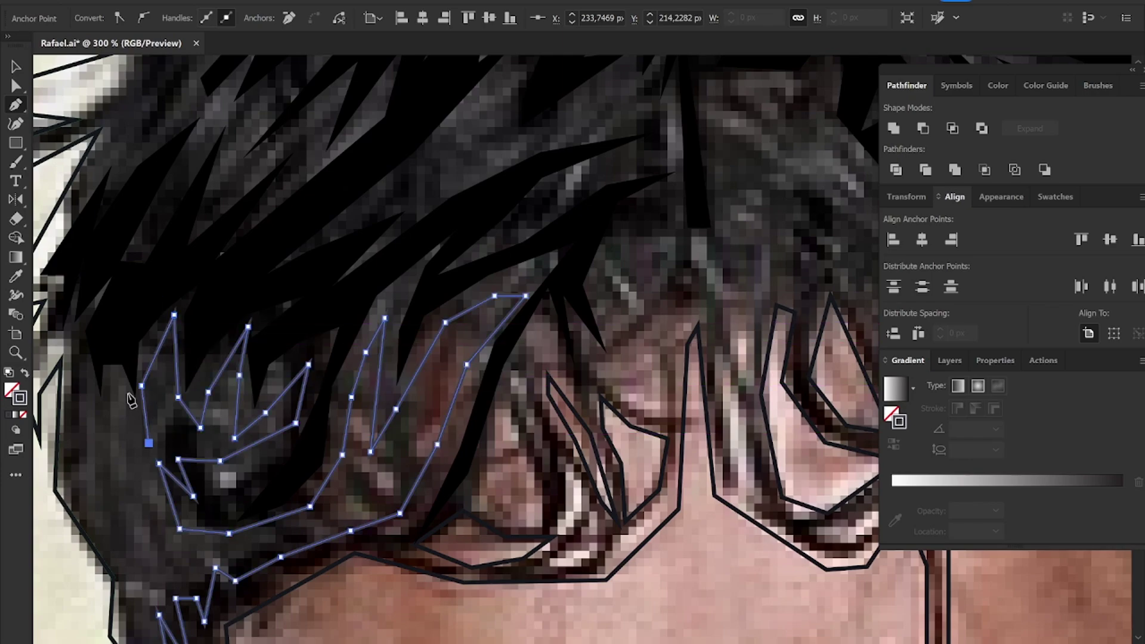
left_click(114, 449)
Step: Extend the path upward along the upper-left hair, correcting one misplaced point
left_click_drag(75, 380, 173, 557)
left_click(173, 506)
left_click(138, 532)
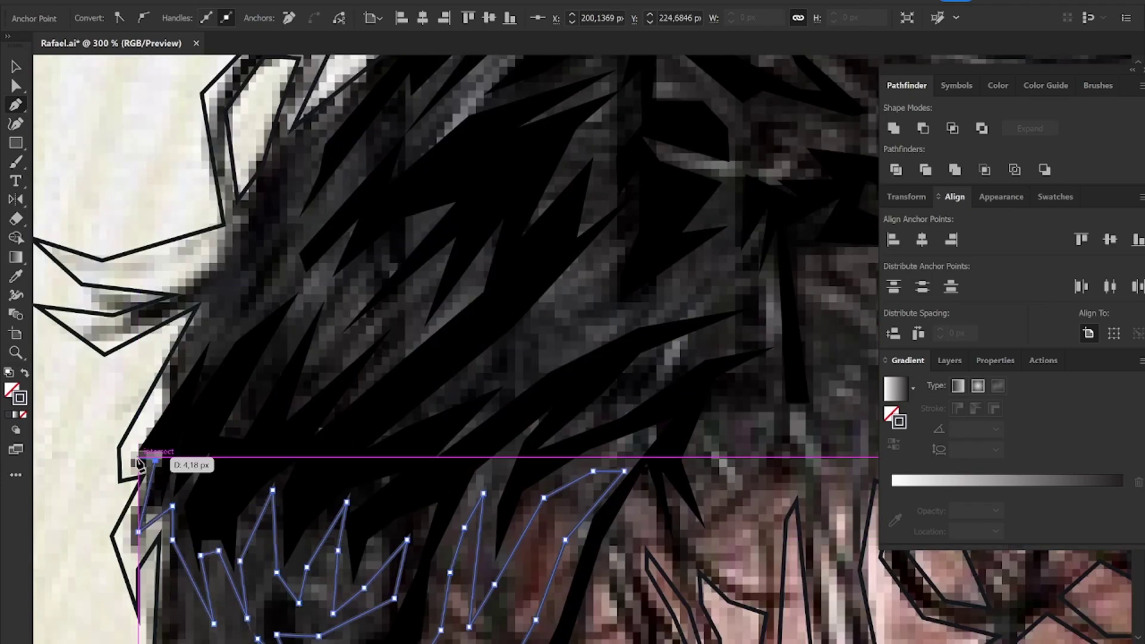
left_click(155, 460)
left_click(135, 458)
left_click_drag(274, 328, 223, 436)
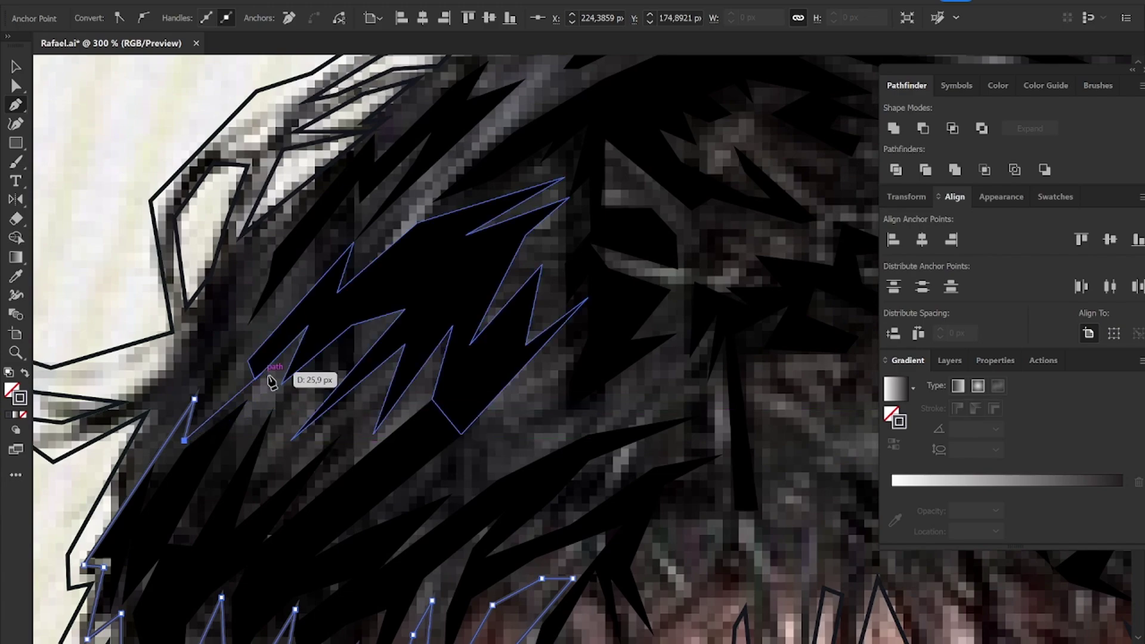
left_click(308, 325)
key("ctrl+z")
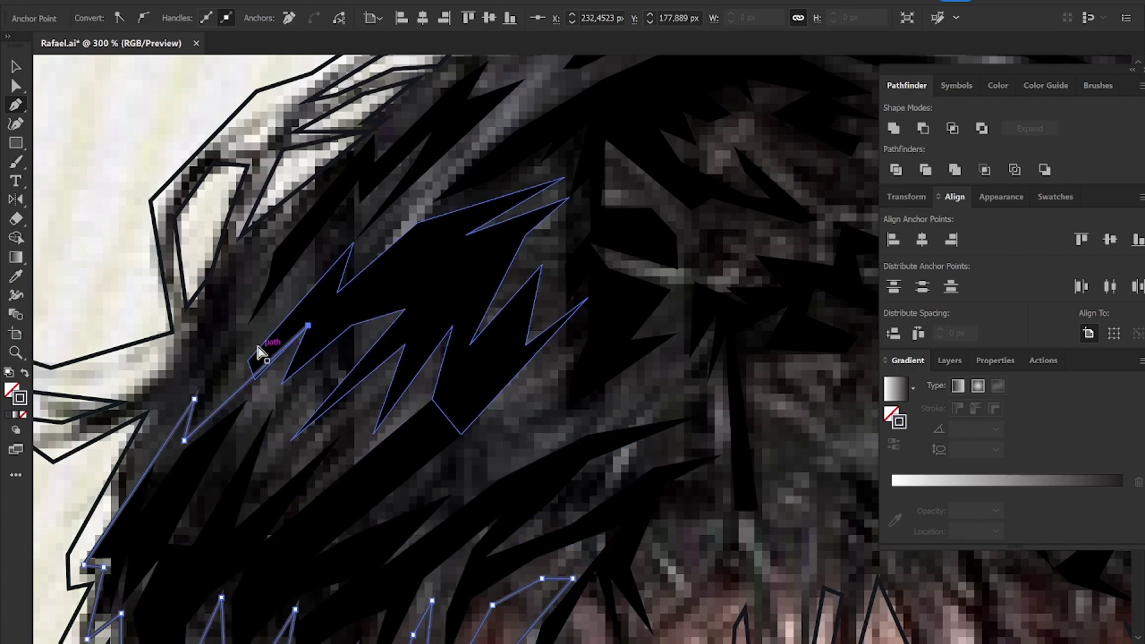
left_click_drag(263, 350, 245, 430)
left_click(341, 299)
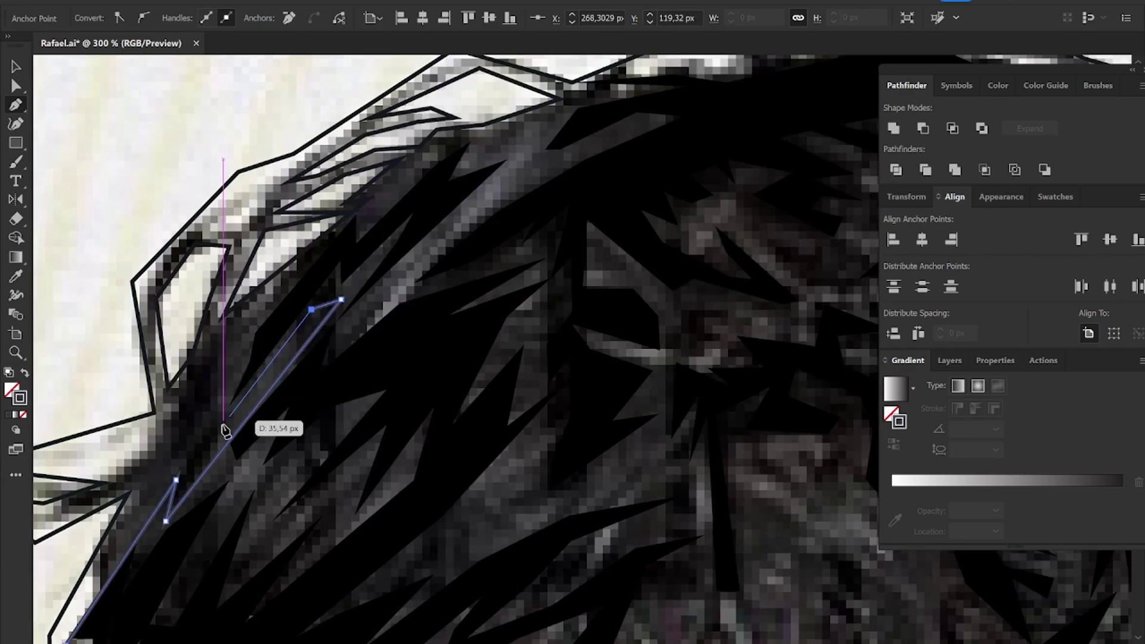
Step: Trace the zigzag outline across the crown along the top of the head
left_click(225, 429)
left_click(290, 281)
left_click_drag(347, 242, 282, 342)
left_click(327, 294)
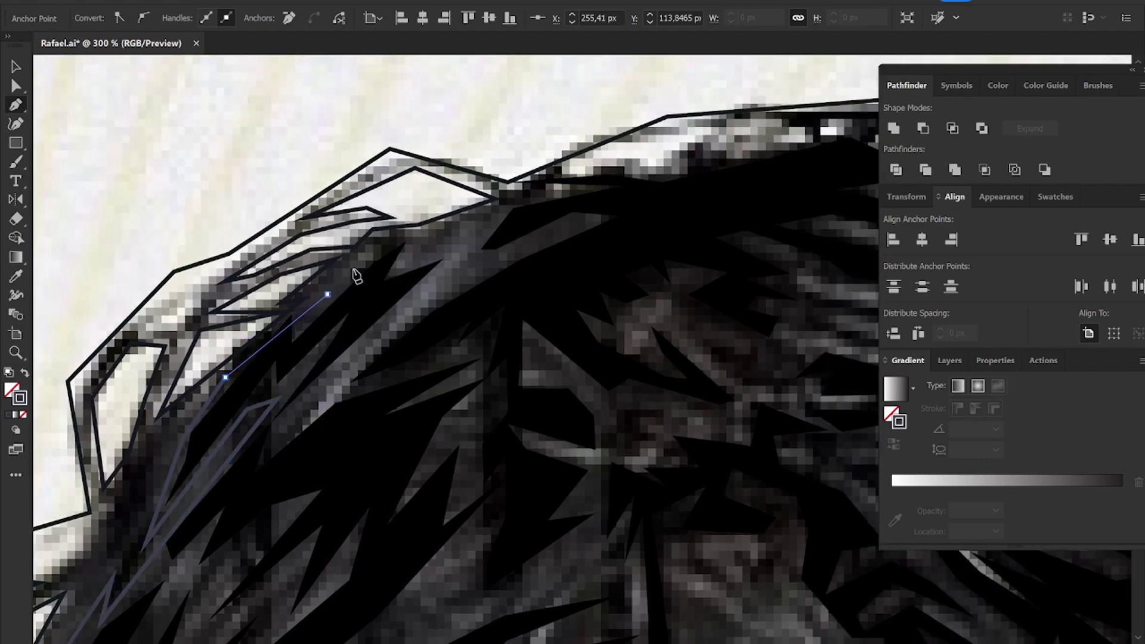
left_click(461, 256)
left_click(309, 392)
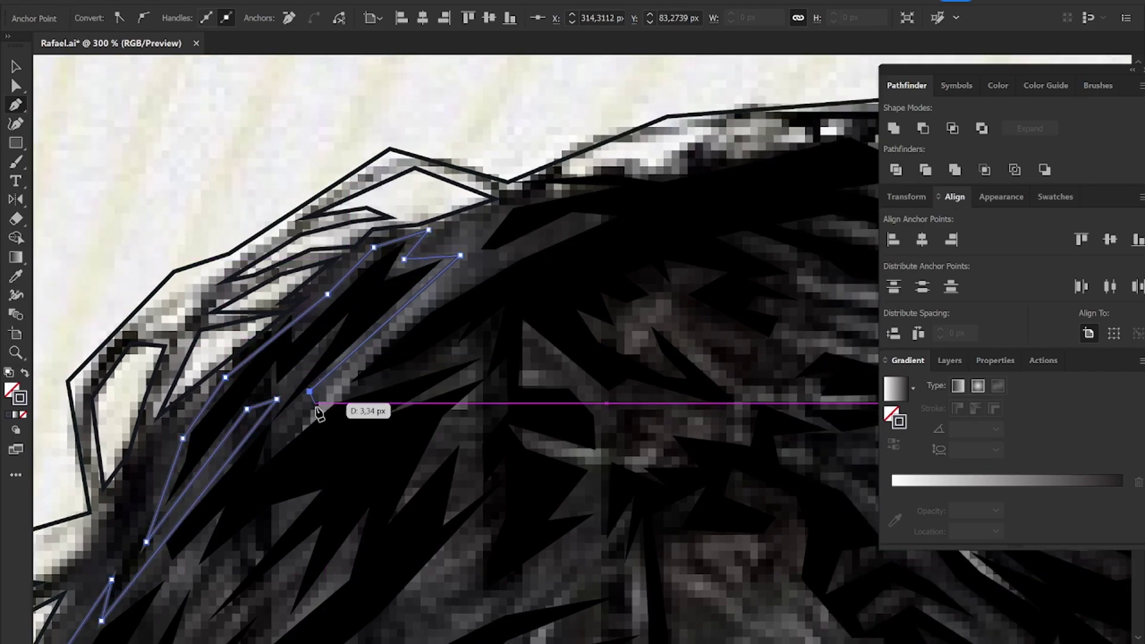
left_click(490, 277)
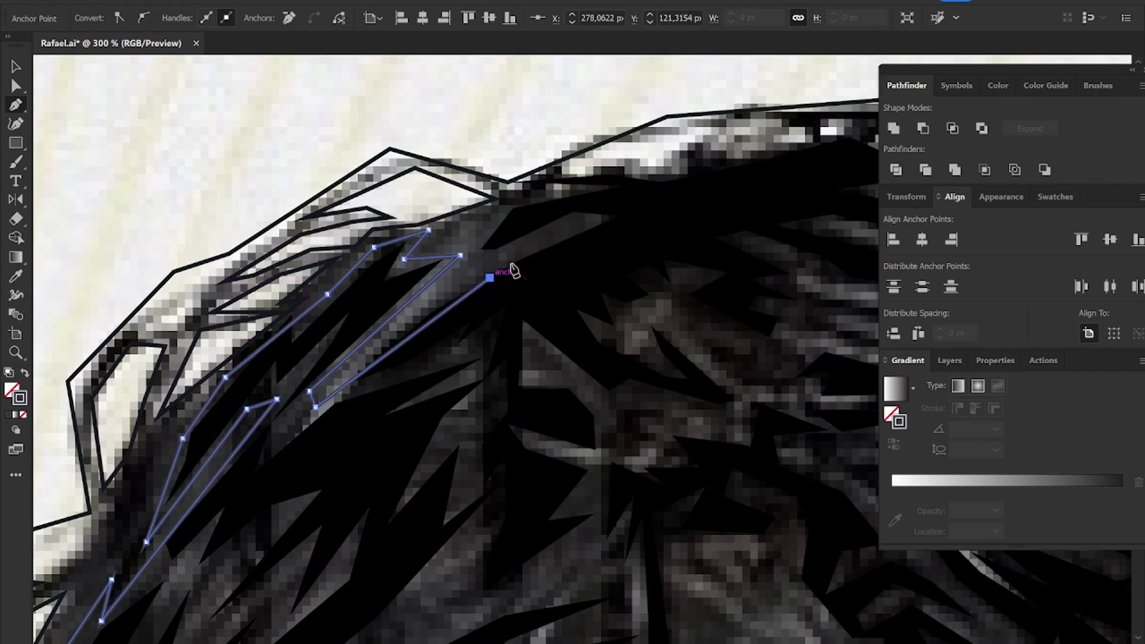
left_click(474, 242)
left_click_drag(572, 181, 364, 305)
left_click(534, 273)
left_click_drag(536, 280, 154, 390)
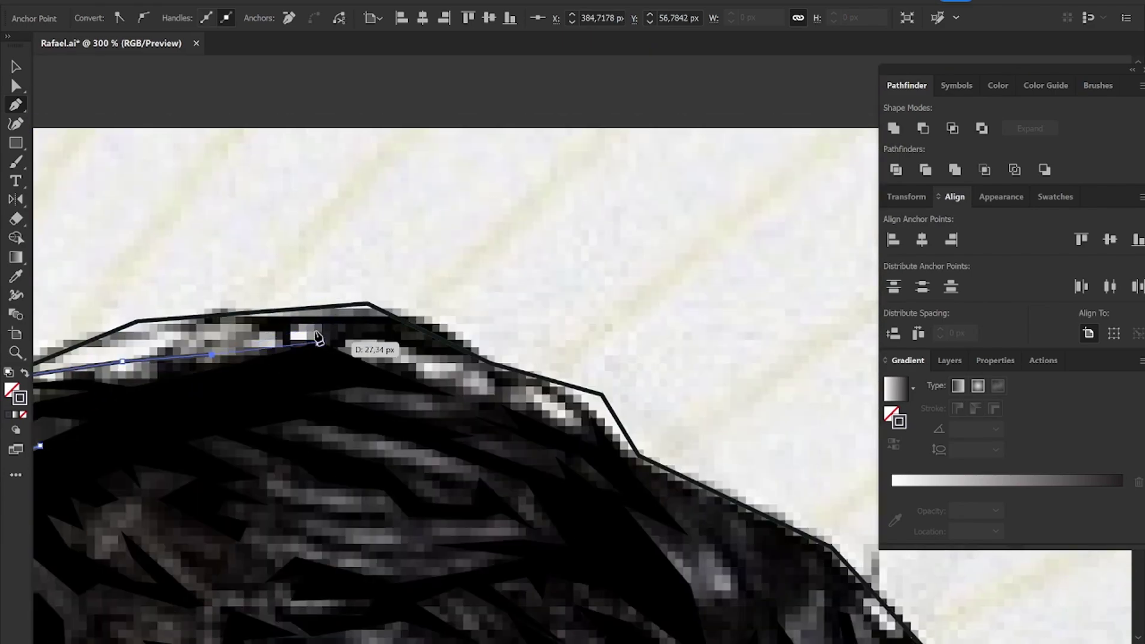
left_click(259, 352)
left_click_drag(260, 352, 152, 197)
left_click(363, 272)
left_click_drag(435, 320, 336, 225)
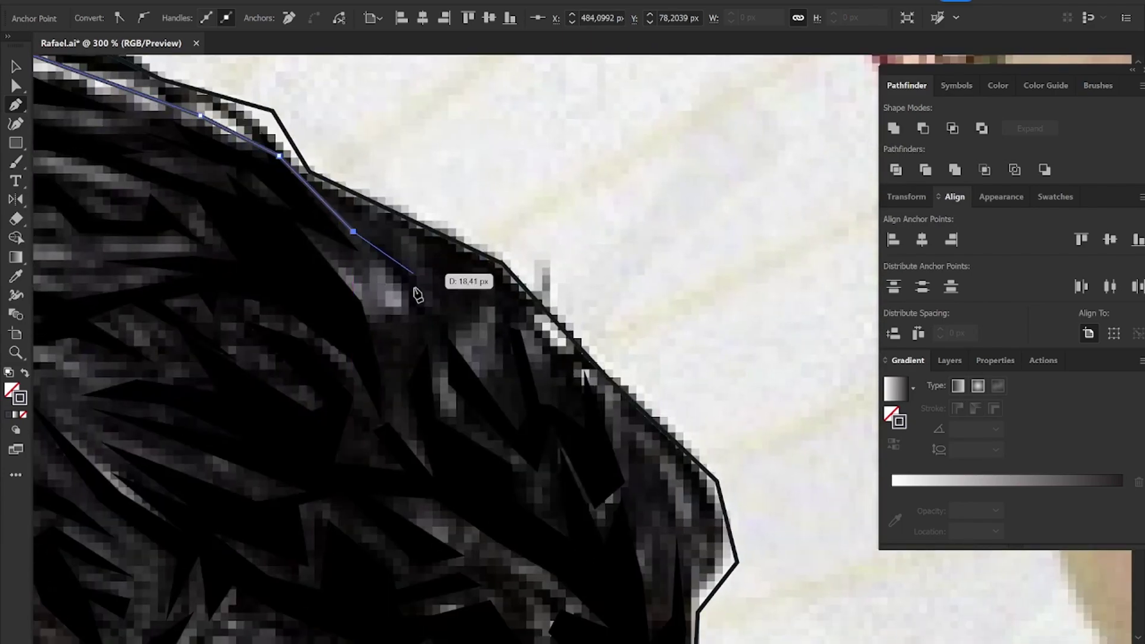
Step: Trace down the hair's right side past the ear, curving around the head's side
left_click(508, 303)
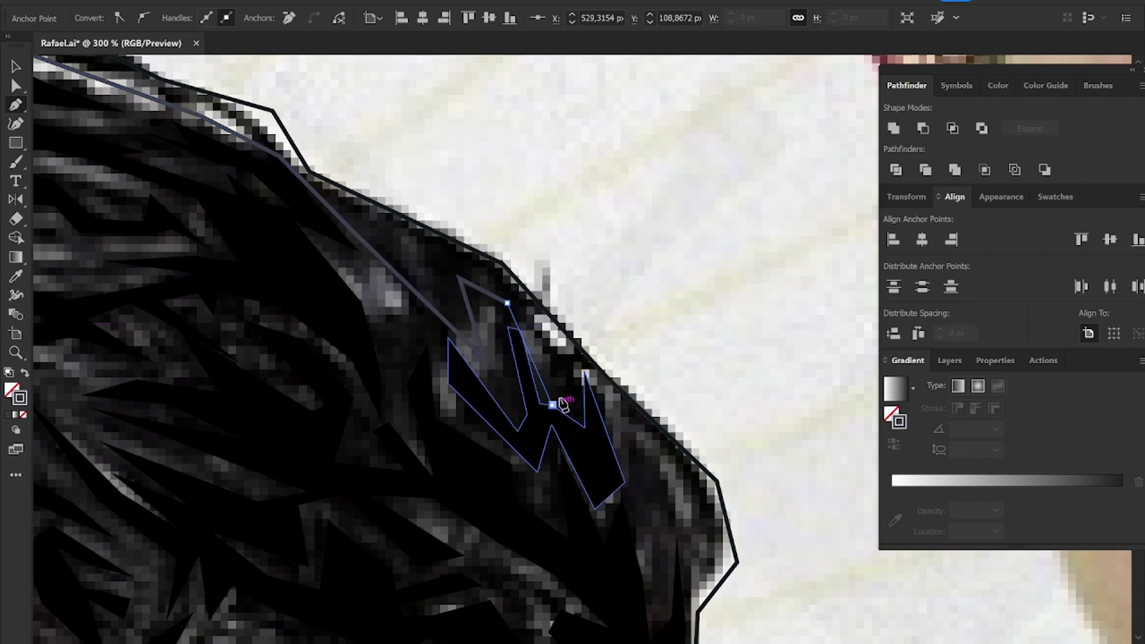
left_click(619, 405)
left_click_drag(619, 406, 535, 174)
left_click(551, 256)
left_click(573, 311)
left_click(574, 369)
left_click(598, 338)
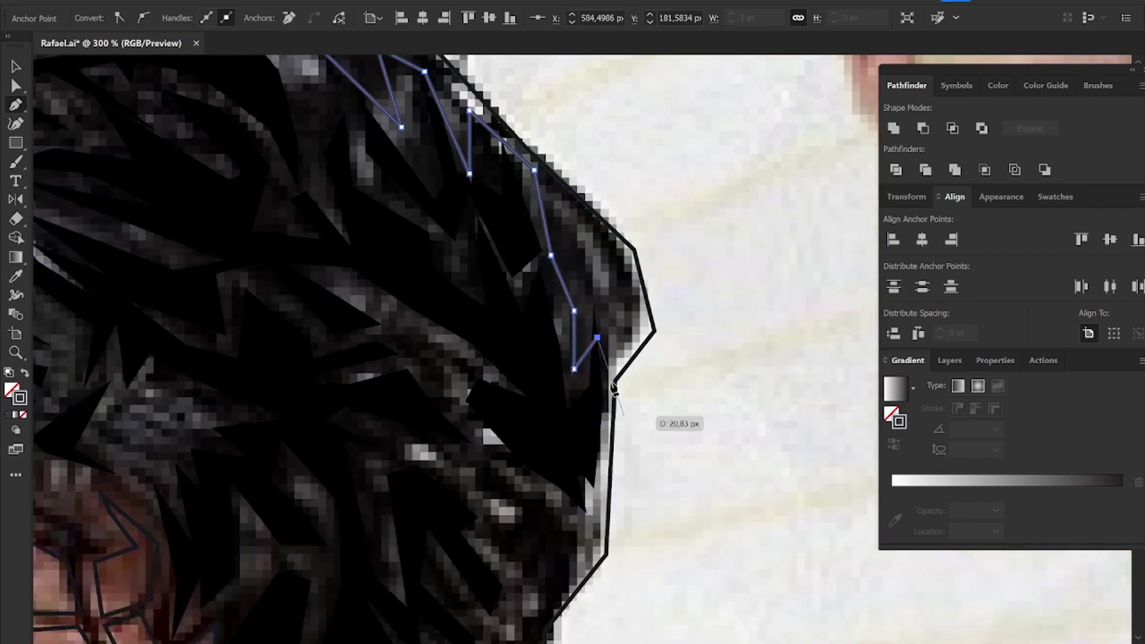
left_click(645, 366)
scroll(644, 376, "down", 3)
scroll(619, 409, "up", 2)
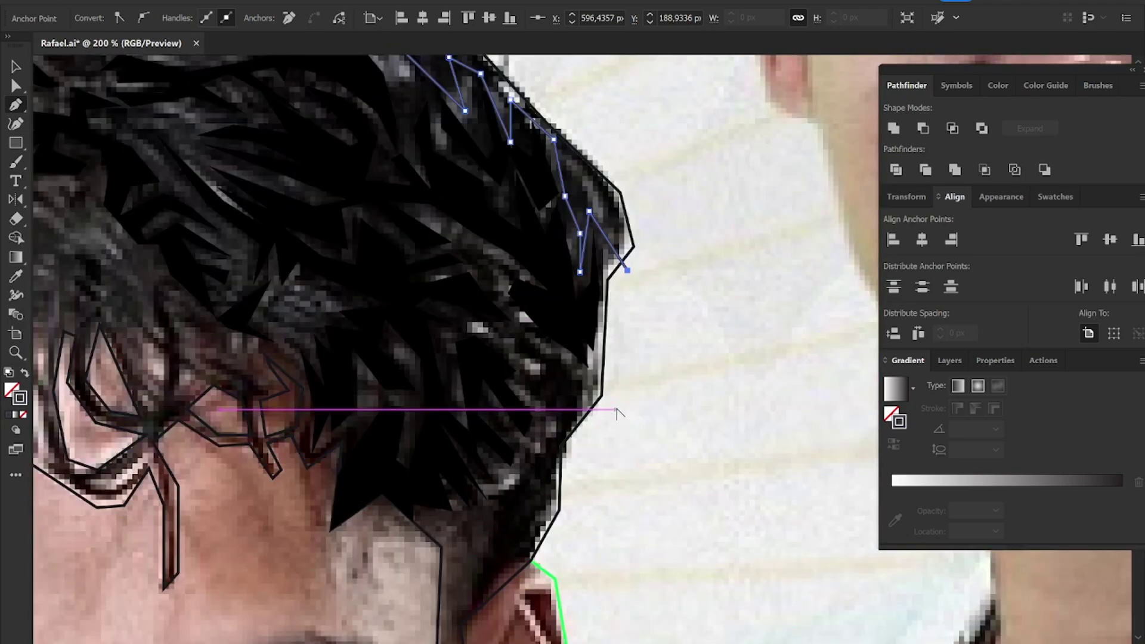
left_click(629, 411)
left_click_drag(615, 535, 595, 396)
left_click(441, 485)
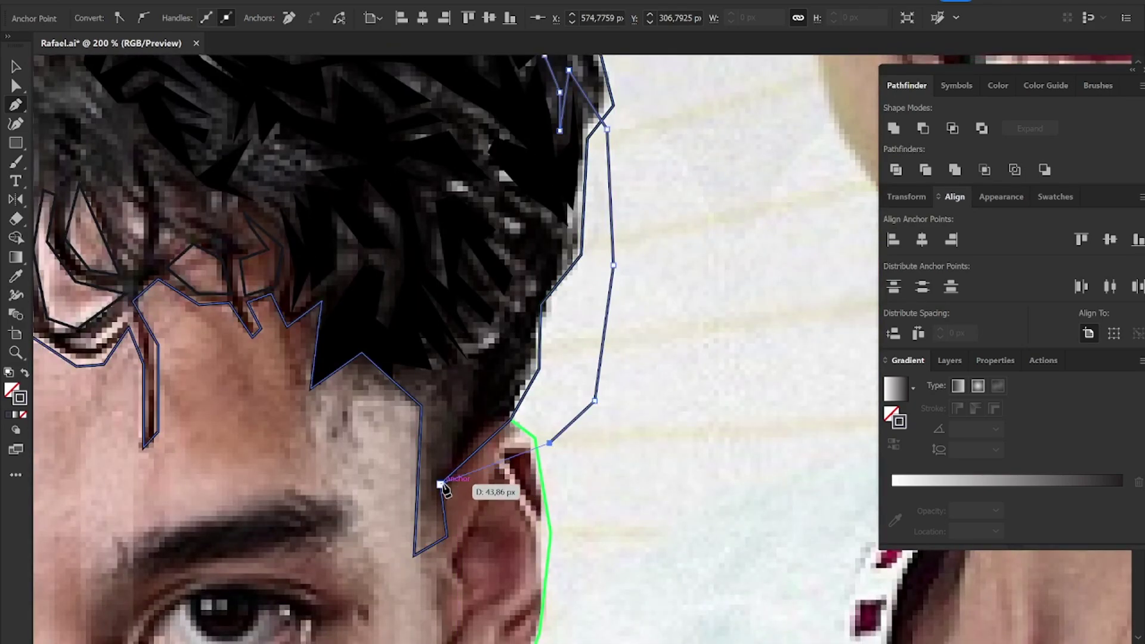
left_click(476, 428)
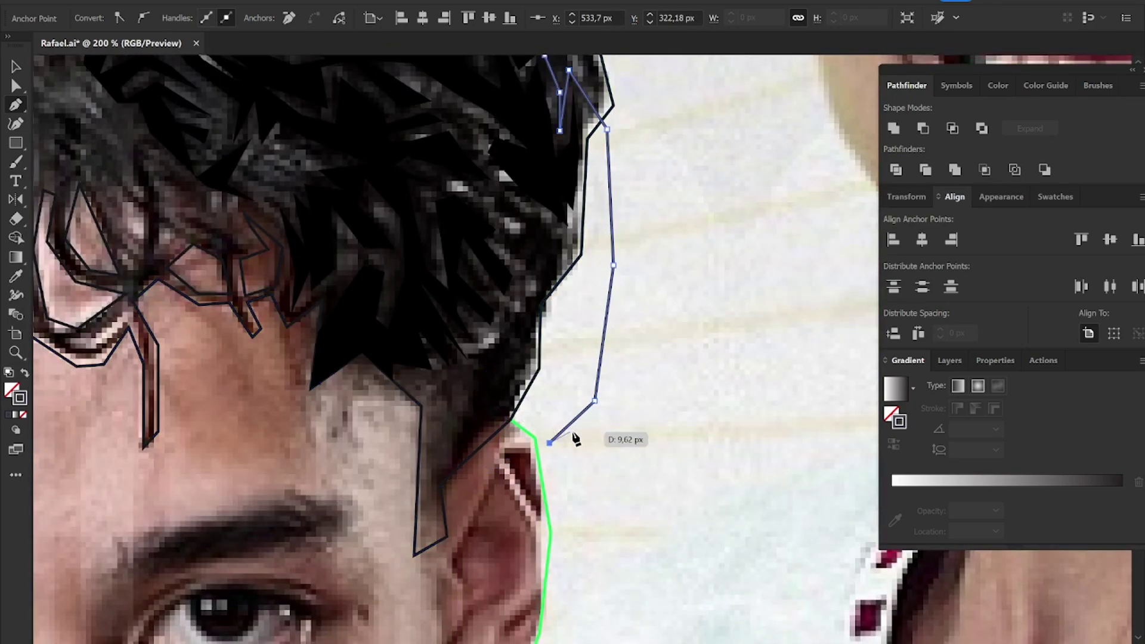
scroll(576, 440, "down", 3)
left_click_drag(583, 179, 340, 92)
Step: Close the hair outline and intersect it with the dark backing shape
scroll(327, 512, "up", 3)
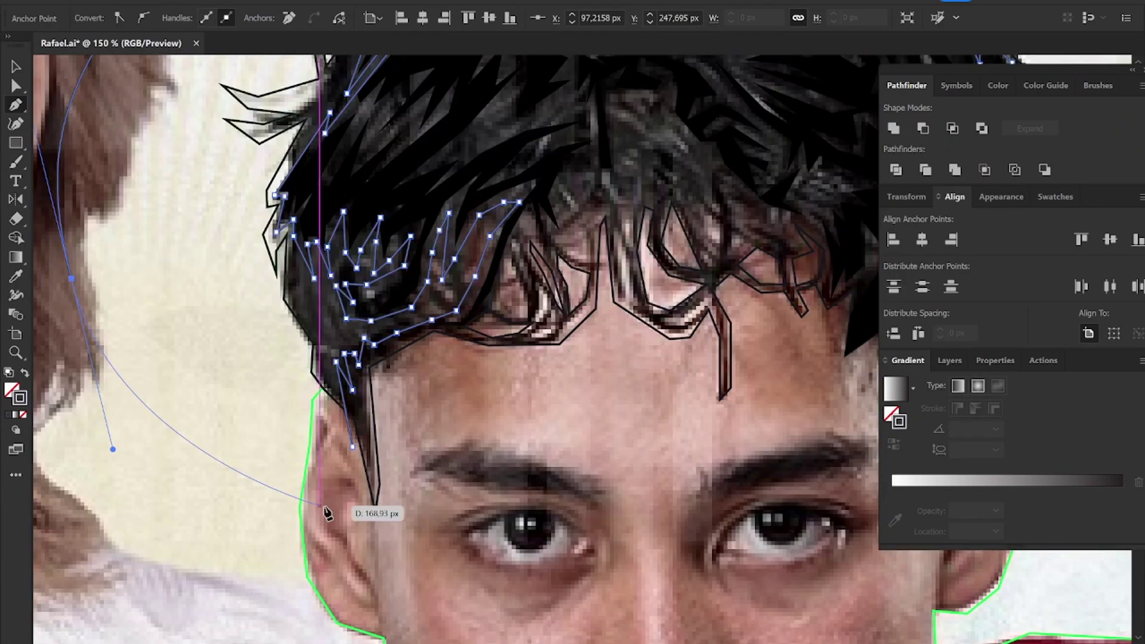
left_click(323, 508)
key("v")
left_click(372, 448)
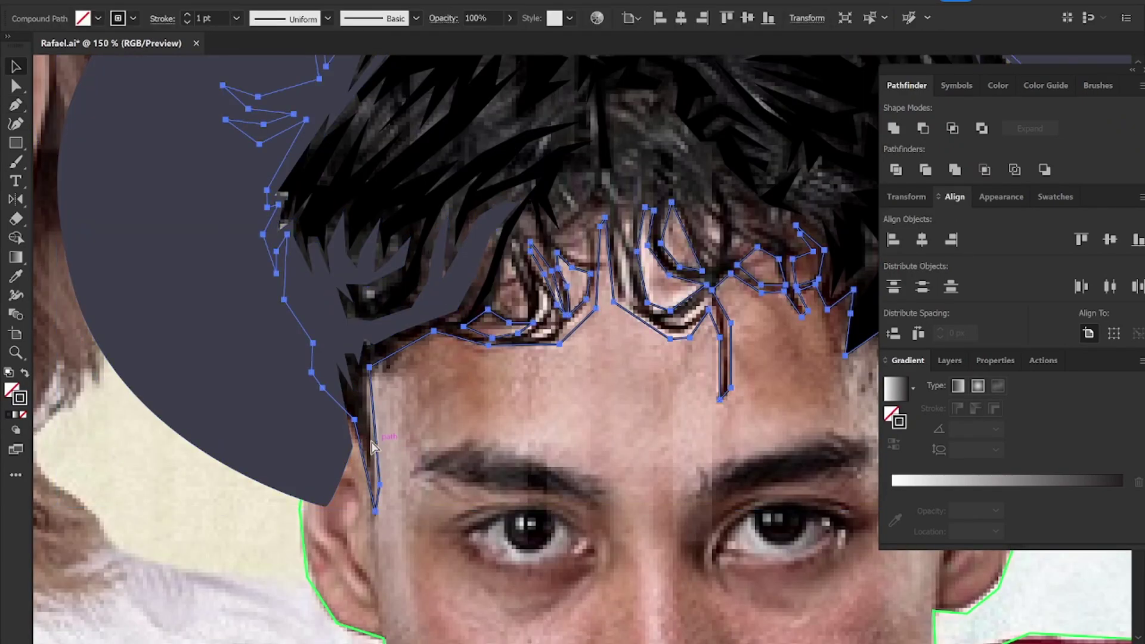
left_click(338, 442, "shift")
left_click(953, 128)
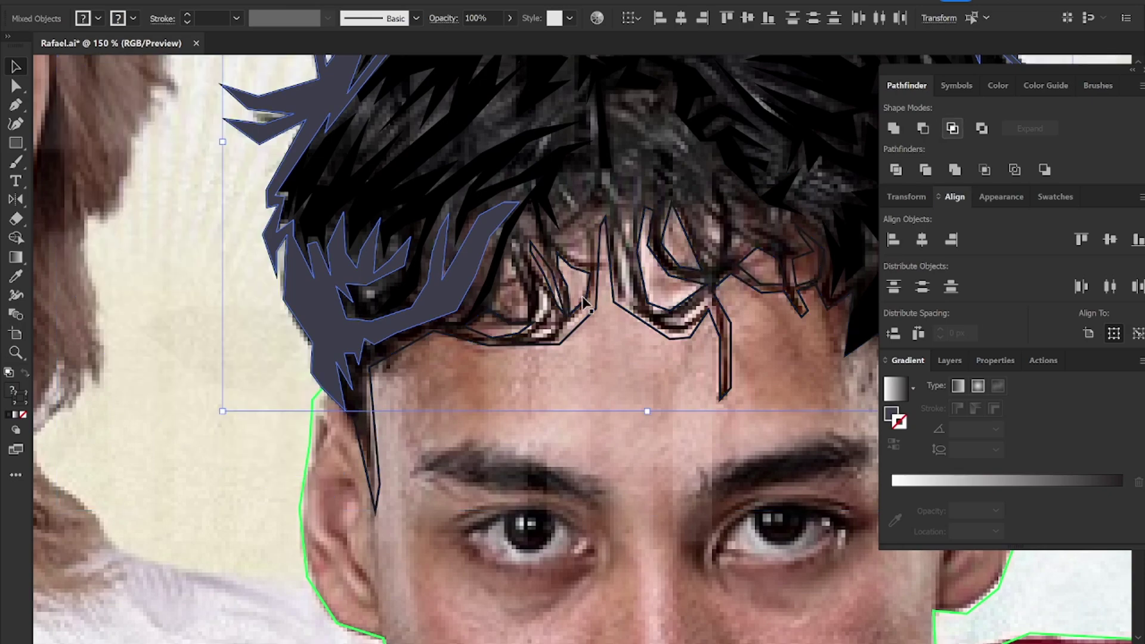
Step: Unite the trimmed hair pieces into one dark navy hair fill
key("ctrl+minus")
left_click(894, 129)
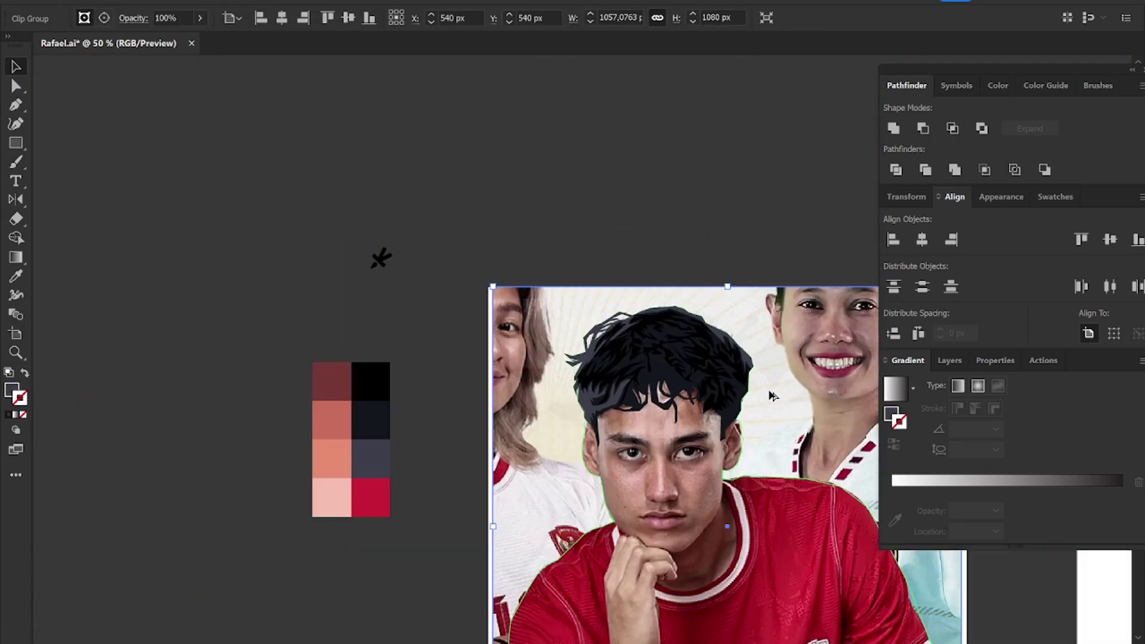
key("p")
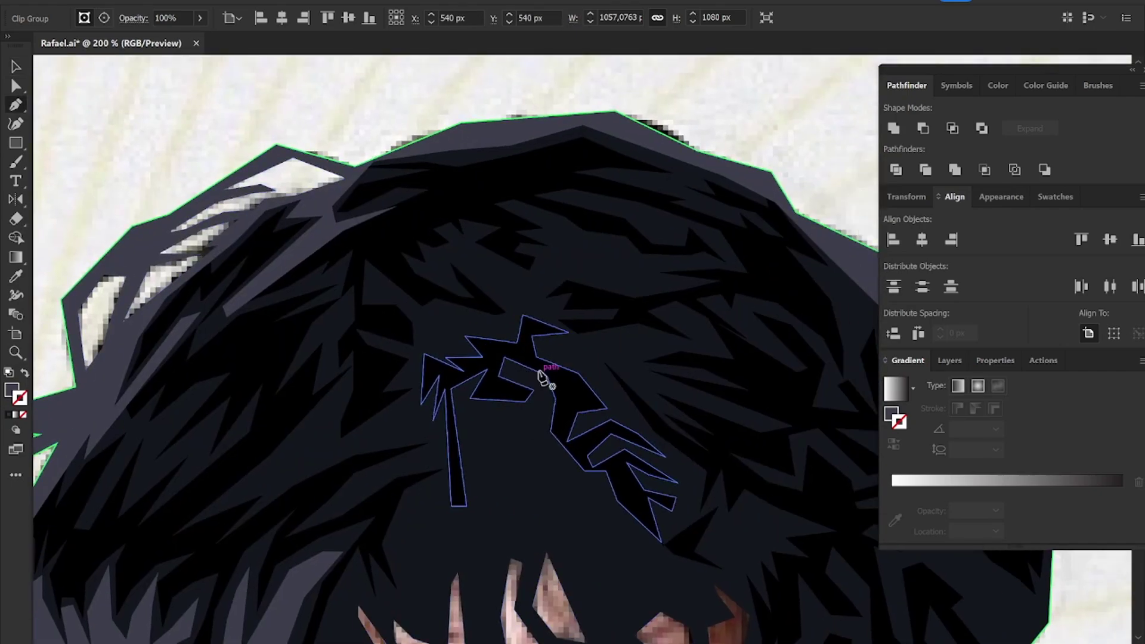
scroll(540, 371, "up", 1)
Step: Pen-draw a jagged grey highlight strand from the hair crown down to its lower tip near the forehead
left_click(527, 163)
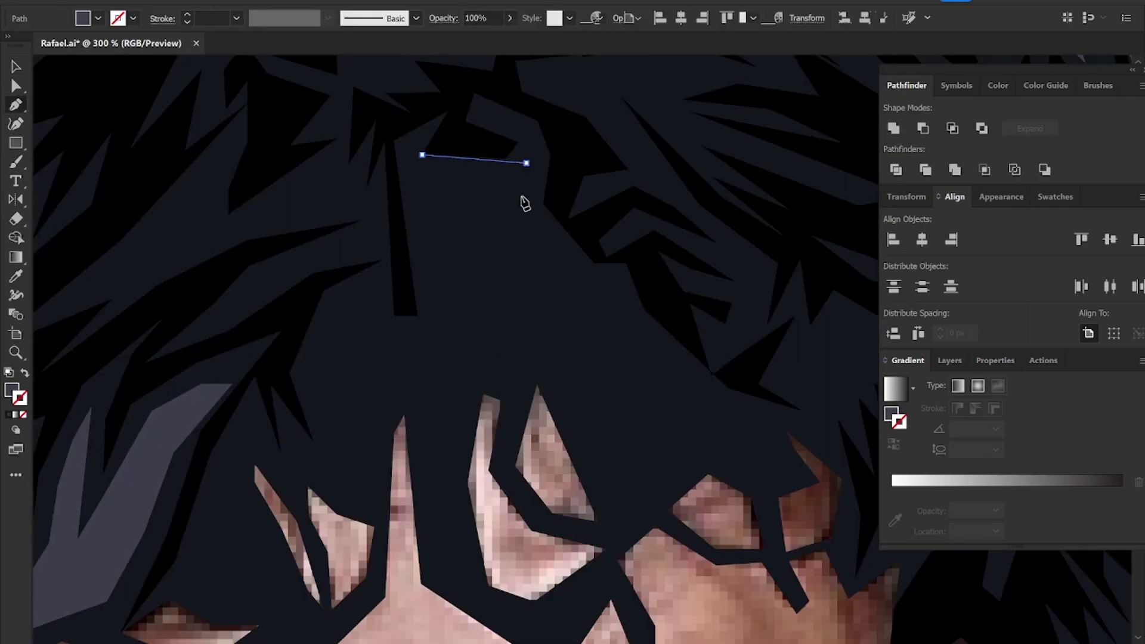
left_click(526, 209)
left_click(571, 254)
left_click(510, 214)
left_click(601, 277)
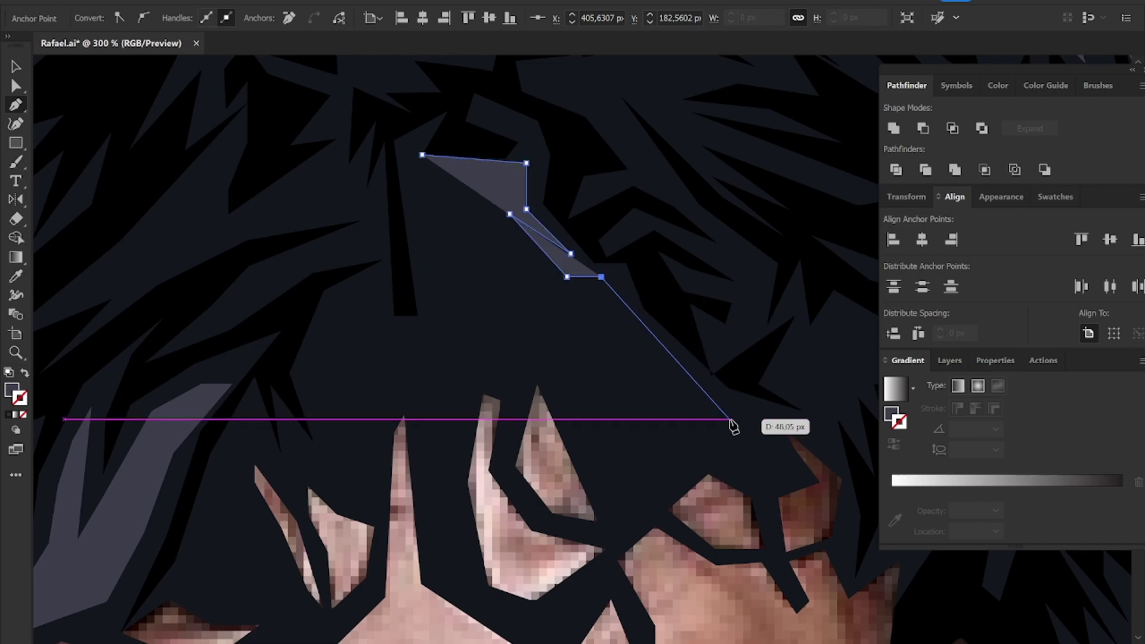
left_click(687, 372)
left_click(765, 424)
left_click(790, 463)
left_click(700, 400)
left_click(750, 463)
left_click(691, 441)
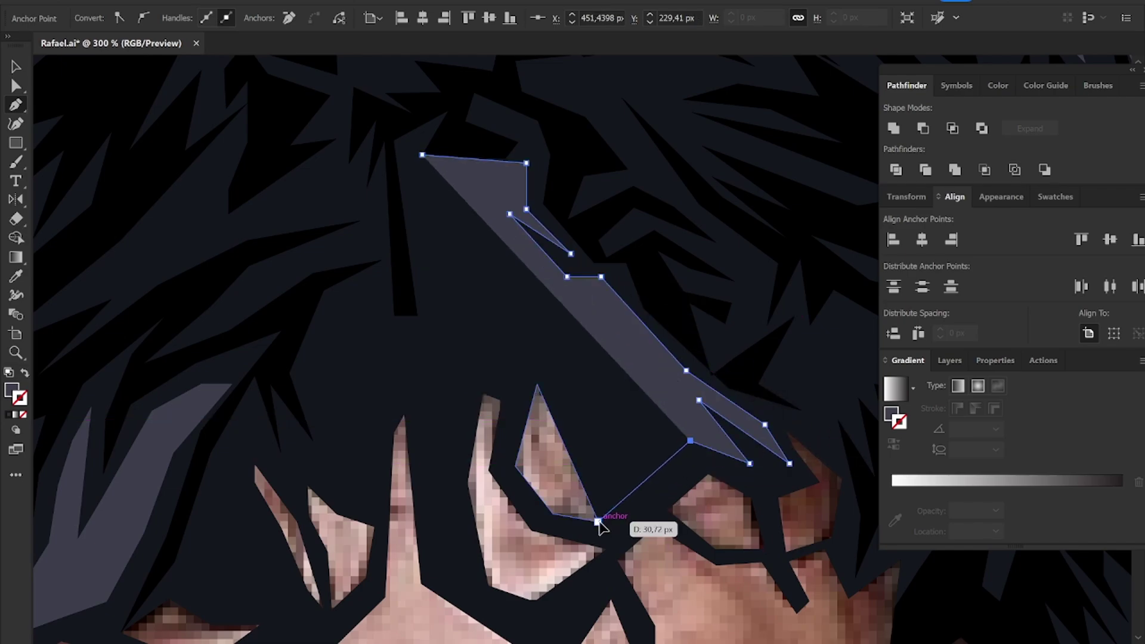
left_click(607, 527)
Step: Trace the strand's notched left edge back up, viewed as an outline, and close the path
left_click(612, 468)
left_click(552, 331)
left_click(554, 373)
left_click(519, 329)
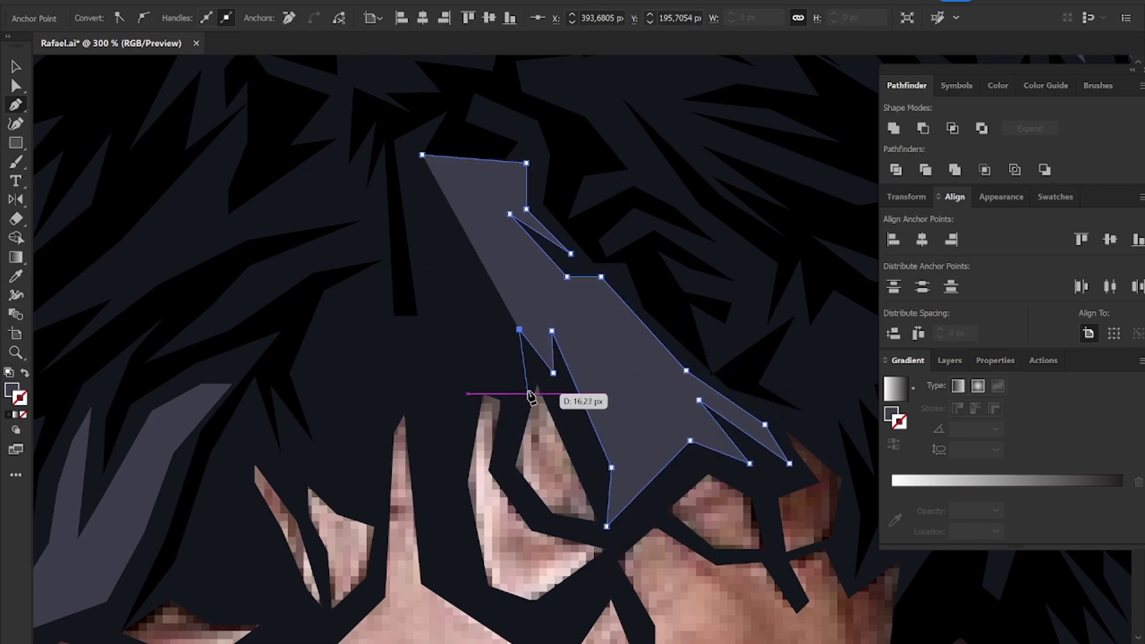
left_click(528, 393)
key("shift+x")
left_click(506, 350)
left_click(492, 373)
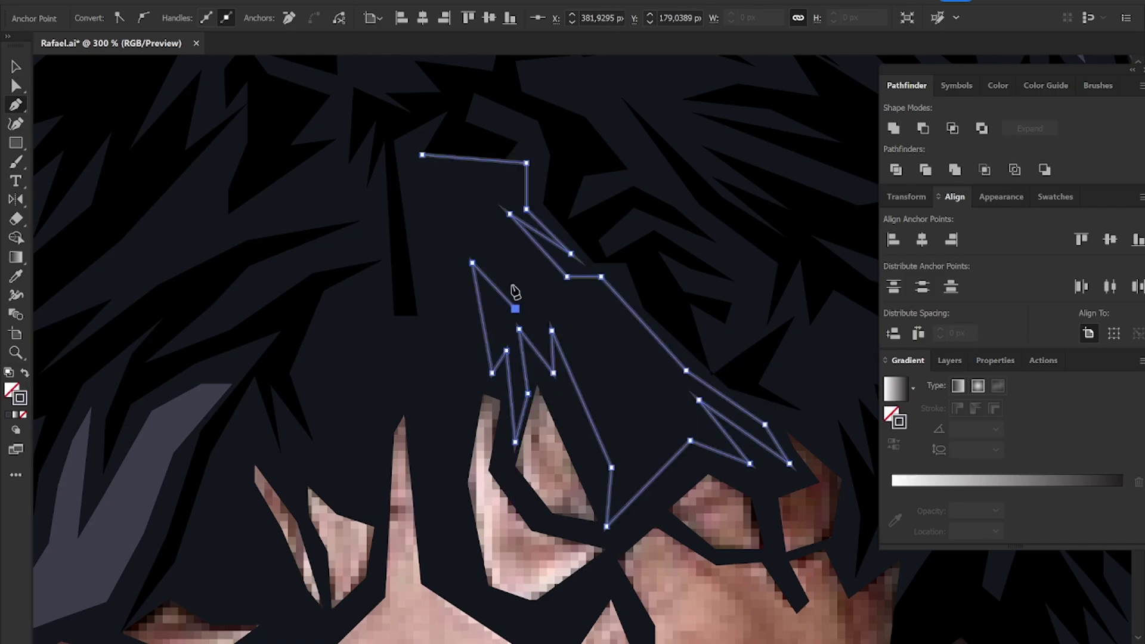
left_click(643, 357)
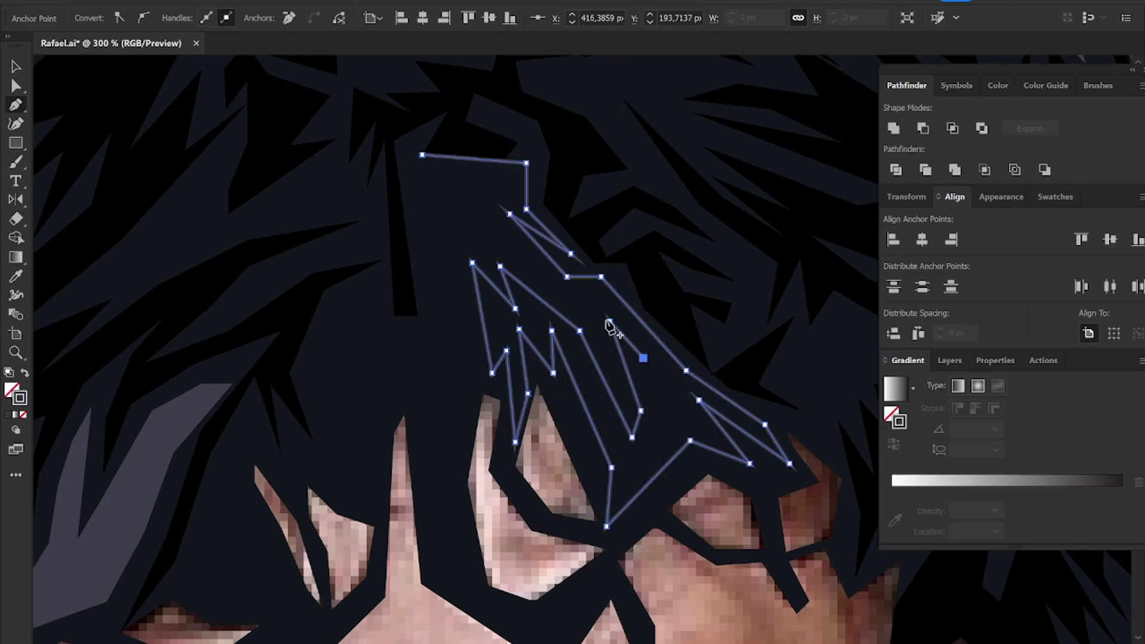
left_click(411, 213)
left_click(408, 155)
left_click(448, 238)
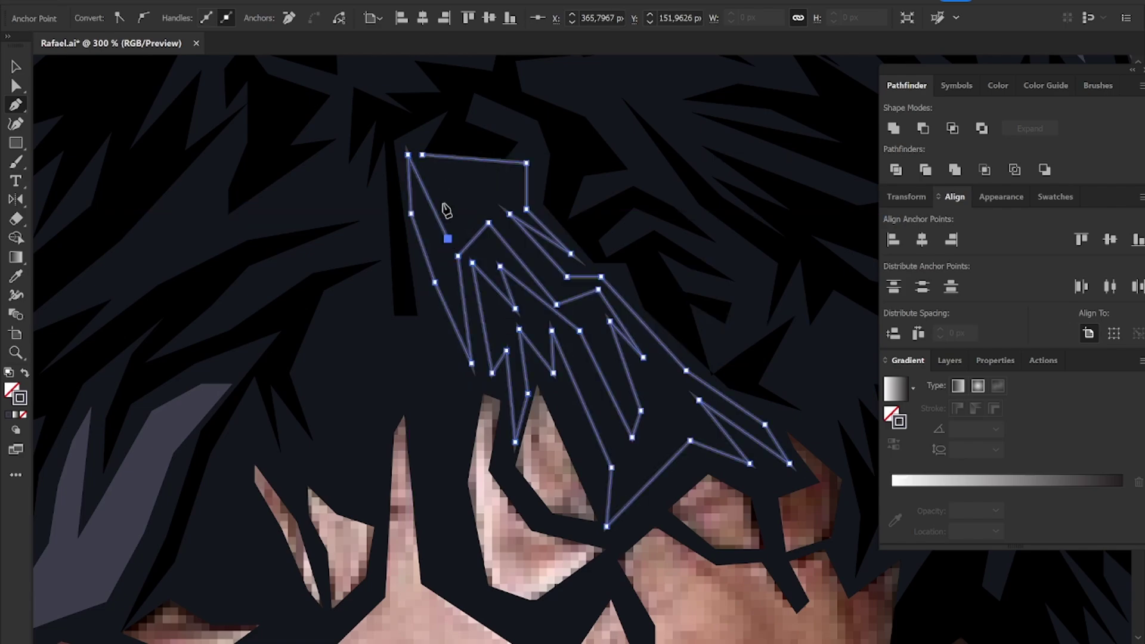
left_click(423, 155)
scroll(345, 375, "down", 3)
scroll(463, 462, "up", 3)
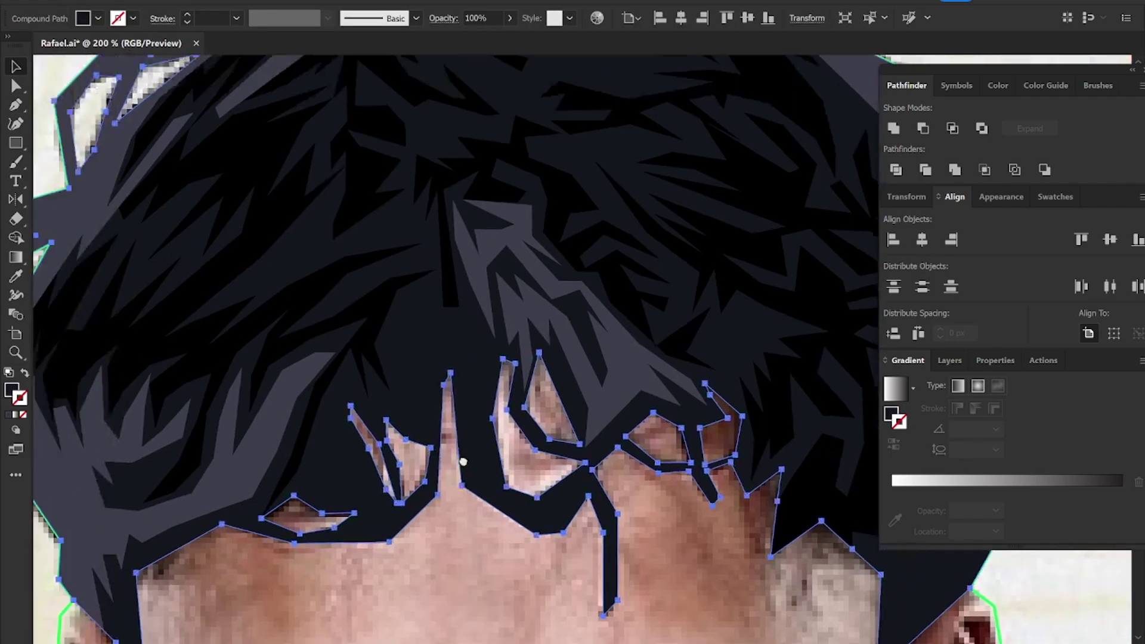
Step: Pen-draw a zigzag fringe strand down toward the forehead and along the lower hair edge
scroll(429, 322, "up", 2)
key("p")
left_click(474, 236)
left_click(409, 286)
left_click(384, 369)
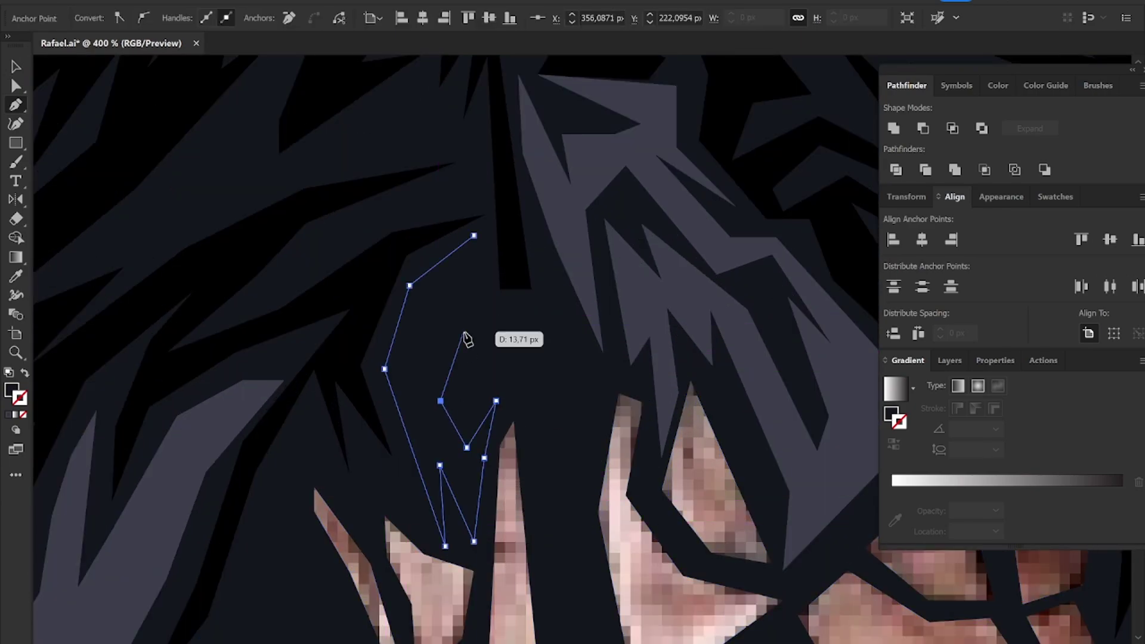
left_click(518, 364)
scroll(555, 506, "down", 3)
scroll(555, 506, "right", 1)
left_click(459, 363)
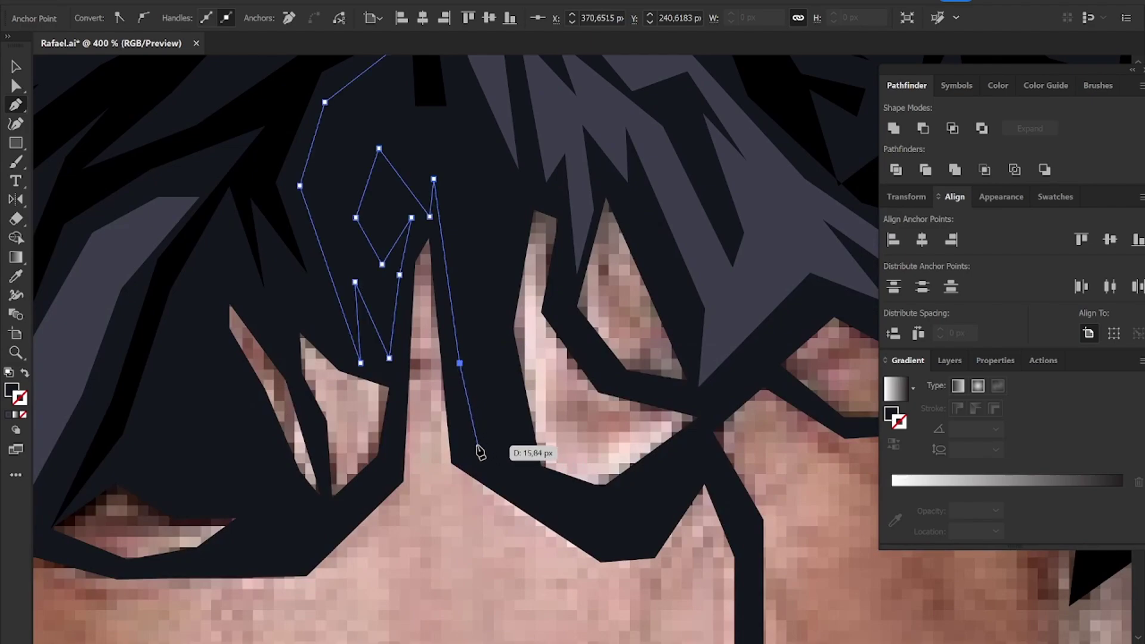
left_click(476, 445)
left_click(564, 521)
left_click(632, 555)
left_click(699, 463)
left_click(689, 447)
Step: Bring the fringe strand back up, viewed as an unfilled outline, and close it at its start
key("shift+x")
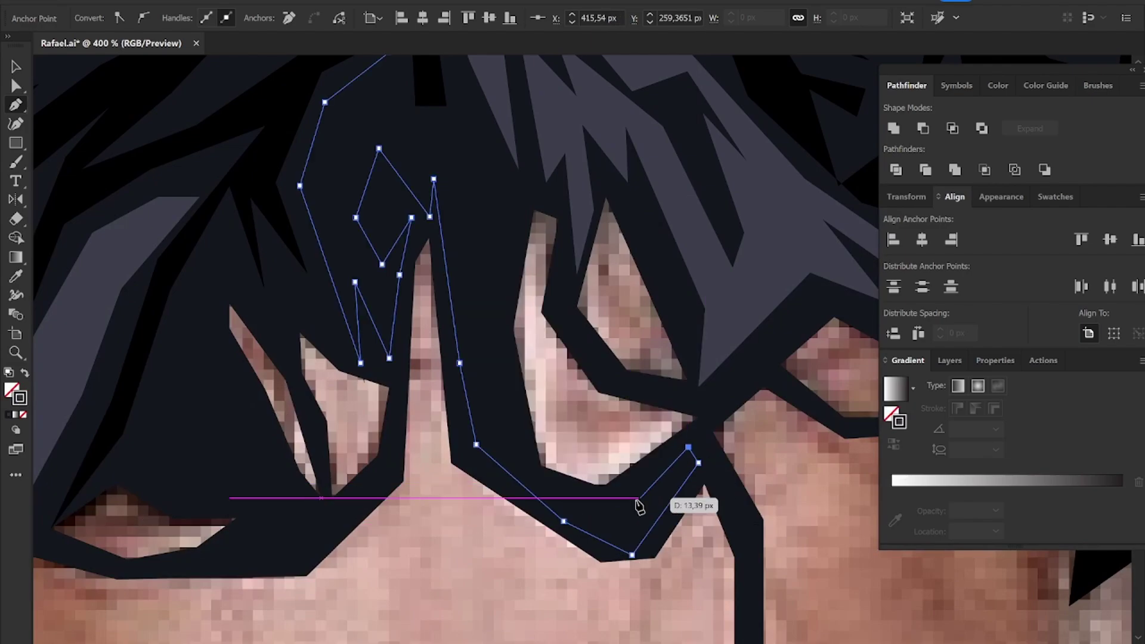
left_click(477, 321)
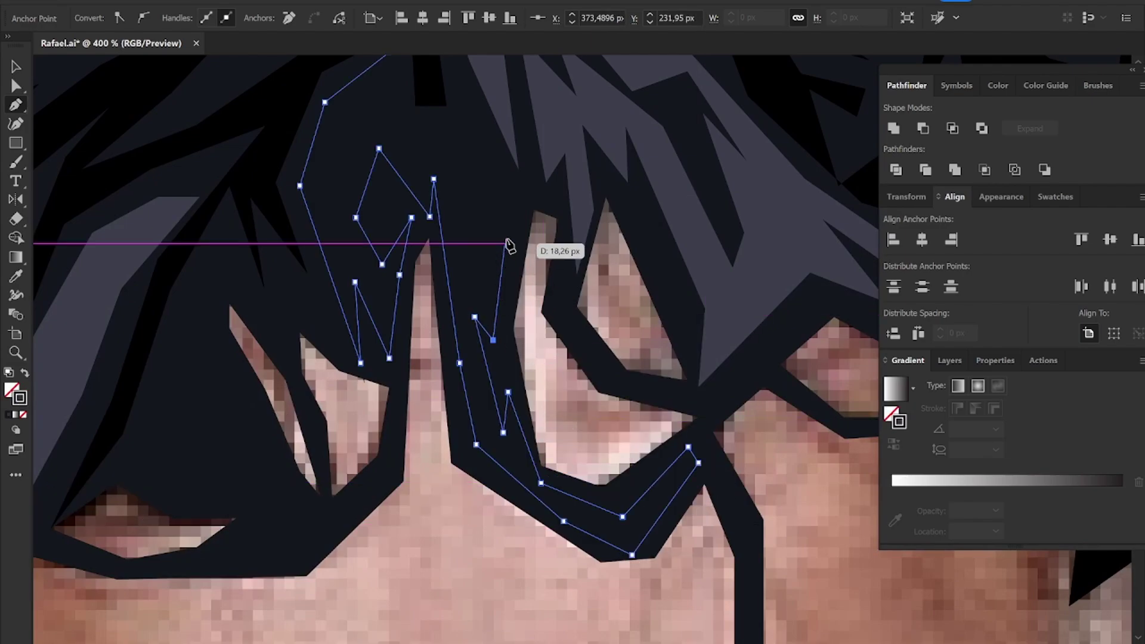
left_click(489, 178)
left_click(477, 123)
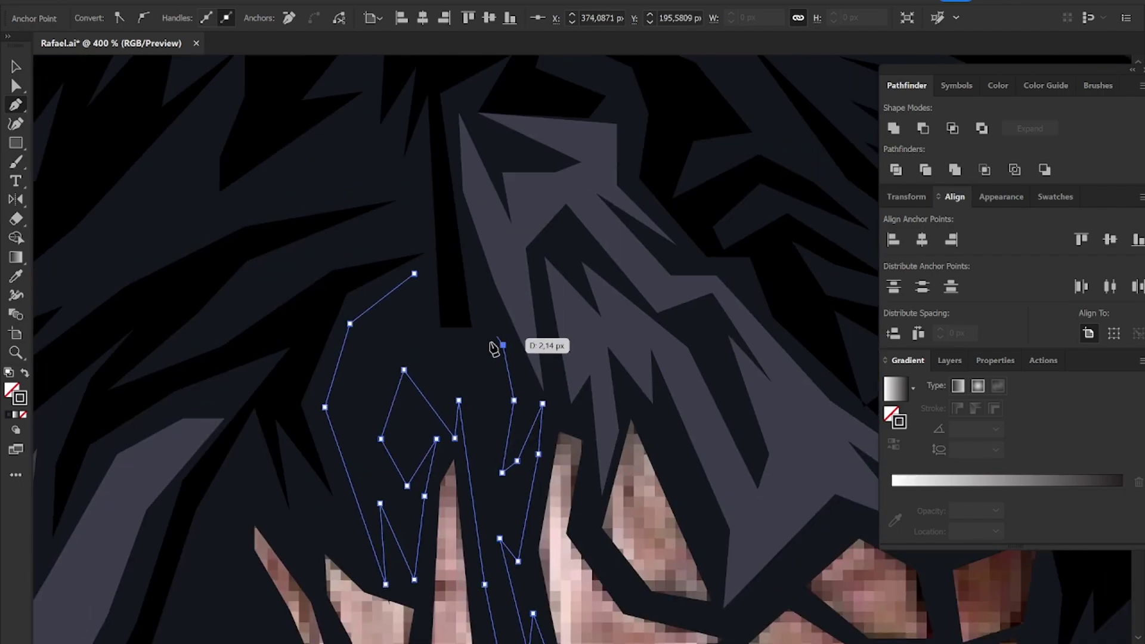
left_click(489, 418)
left_click(476, 340)
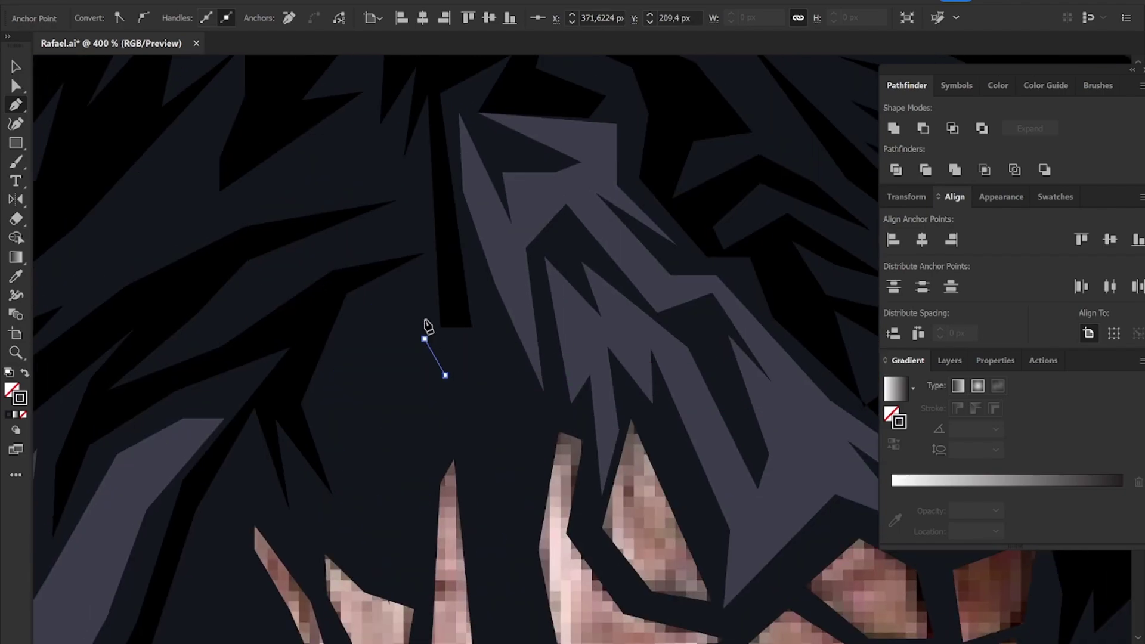
left_click(427, 298)
left_click(420, 276, "ctrl")
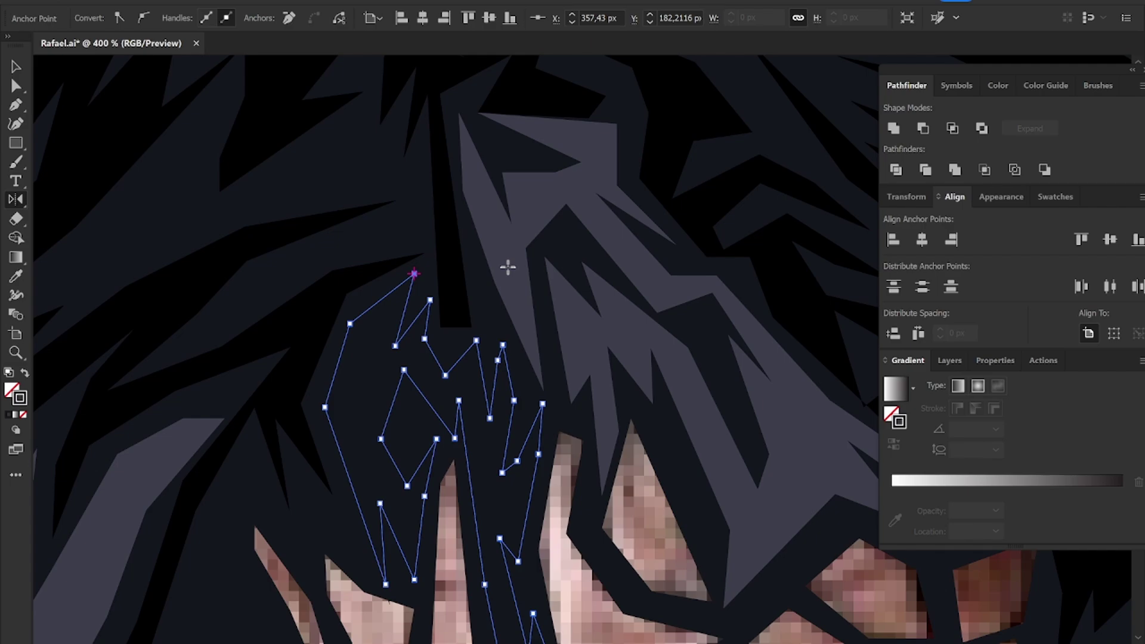
Step: Select the grey hair highlight shape and then the whole hair group
key("v")
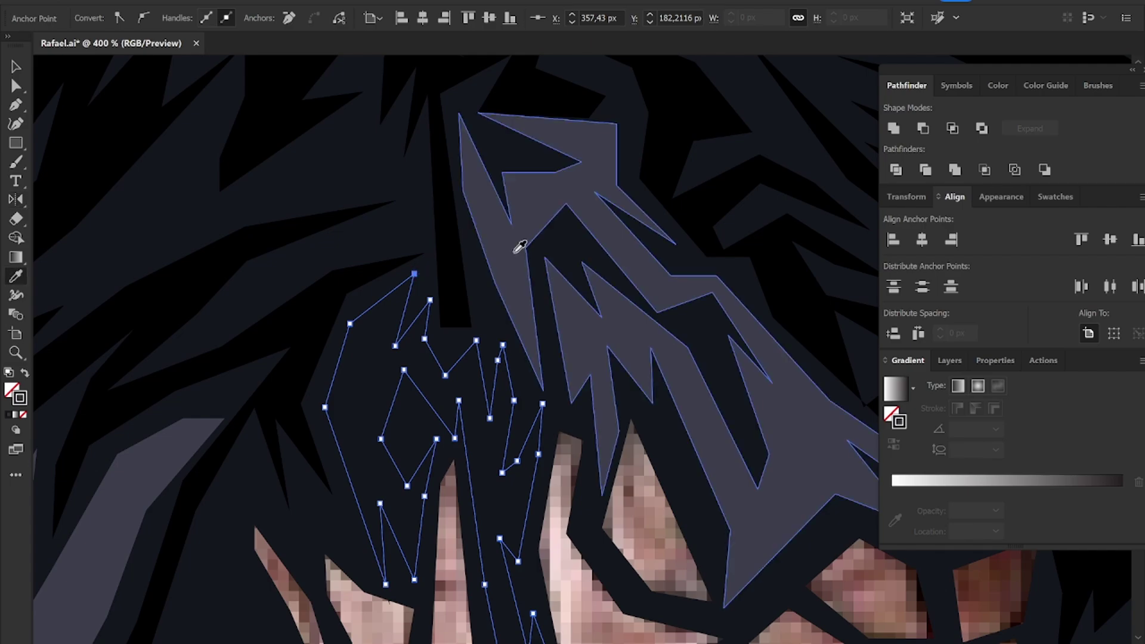
left_click(378, 255)
scroll(418, 299, "down", 3)
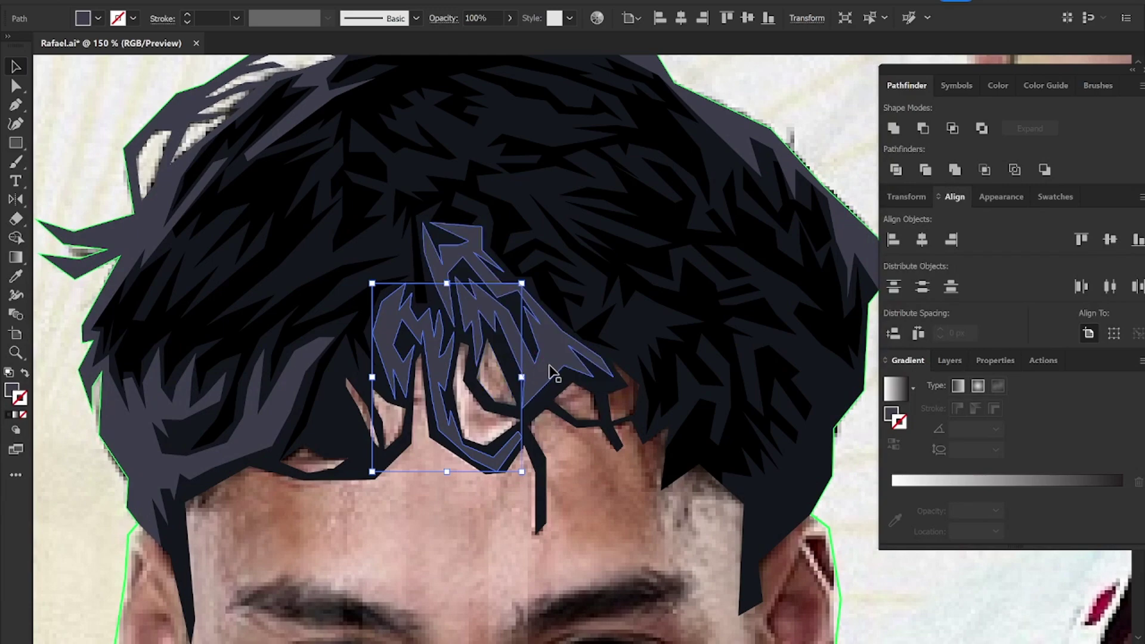
left_click(457, 411)
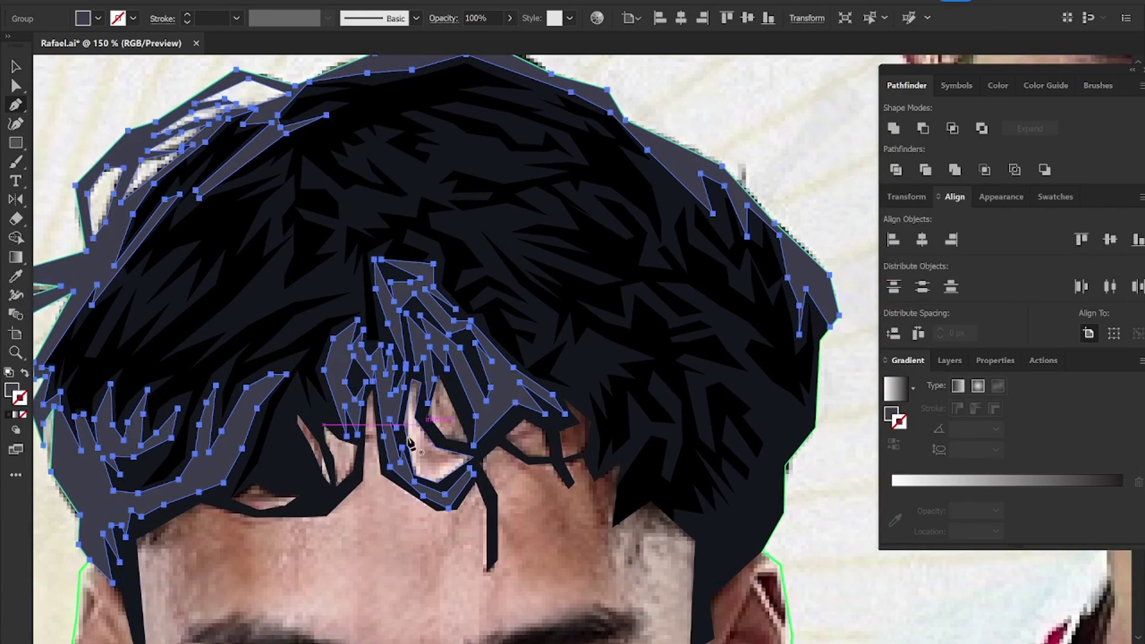
scroll(457, 411, "up", 3)
Step: Trace a new fringe strand's left edge down to the fringe bottom, redoing one misplaced point
key("p")
left_click(427, 275)
left_click(386, 366)
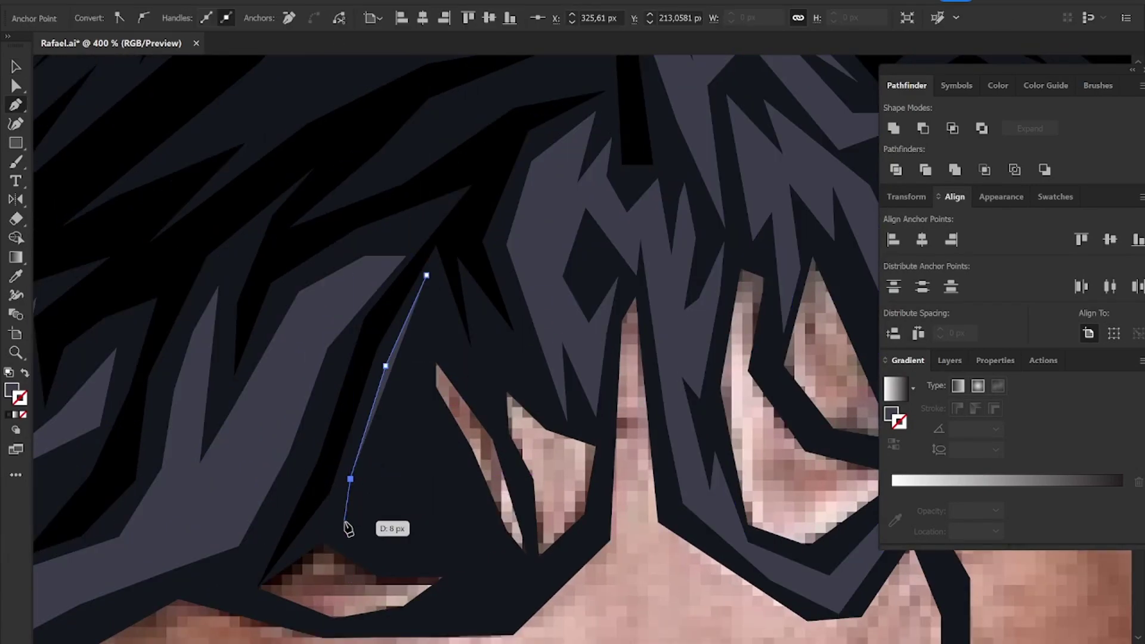
left_click(350, 478)
left_click(344, 522)
left_click(419, 464)
left_click(443, 554)
left_click(475, 565)
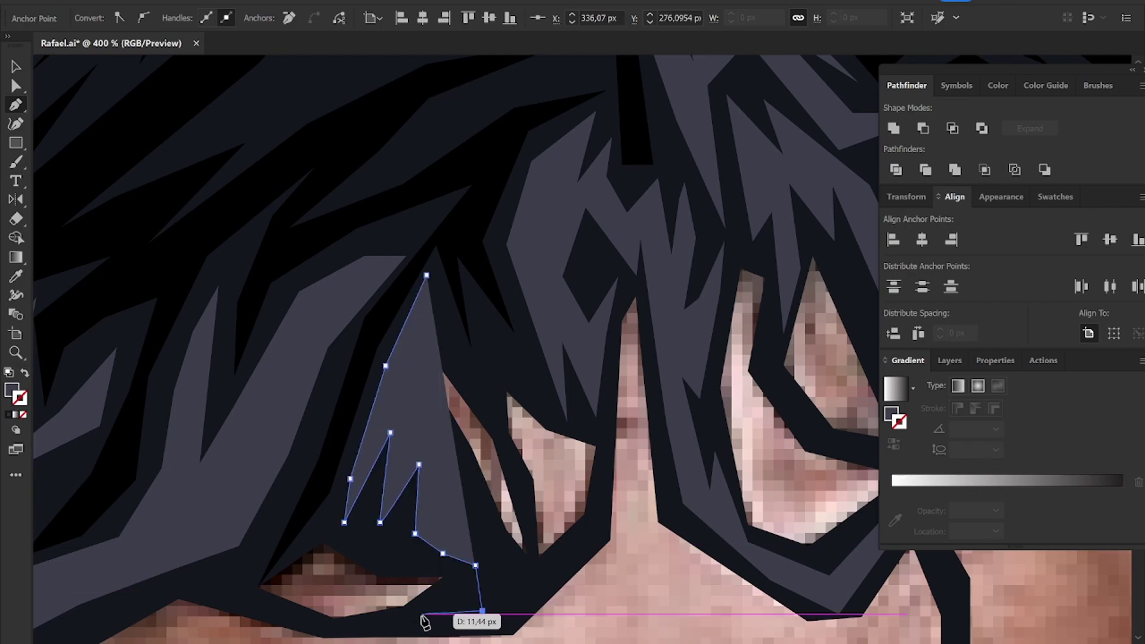
scroll(425, 622, "down", 3)
key("ctrl+z")
left_click(472, 510)
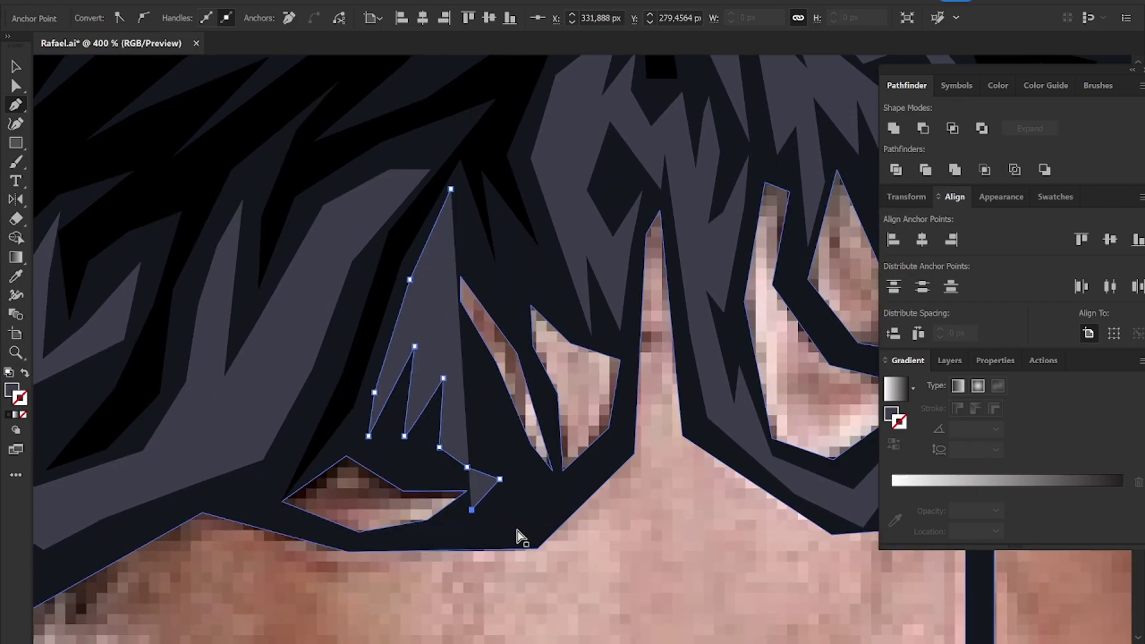
left_click(431, 538)
left_click(522, 538)
left_click(620, 460)
Step: Zigzag the strand outline back up through pointed tips and close it as a grey shape
key("shift+x")
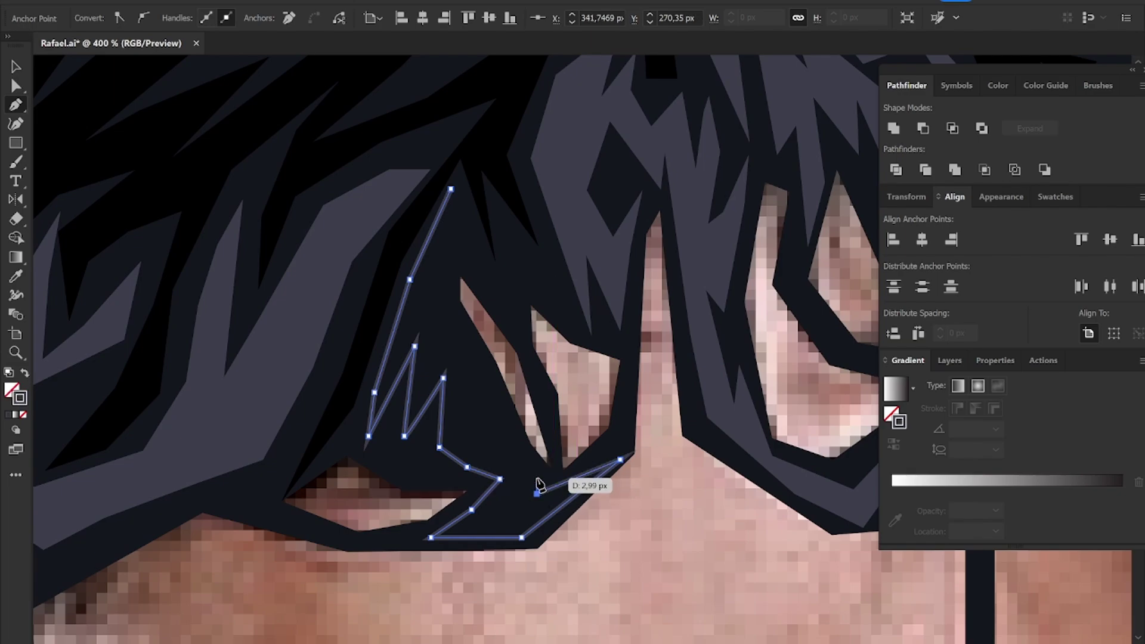
left_click(486, 416)
left_click(467, 451)
left_click(483, 374)
left_click(444, 309)
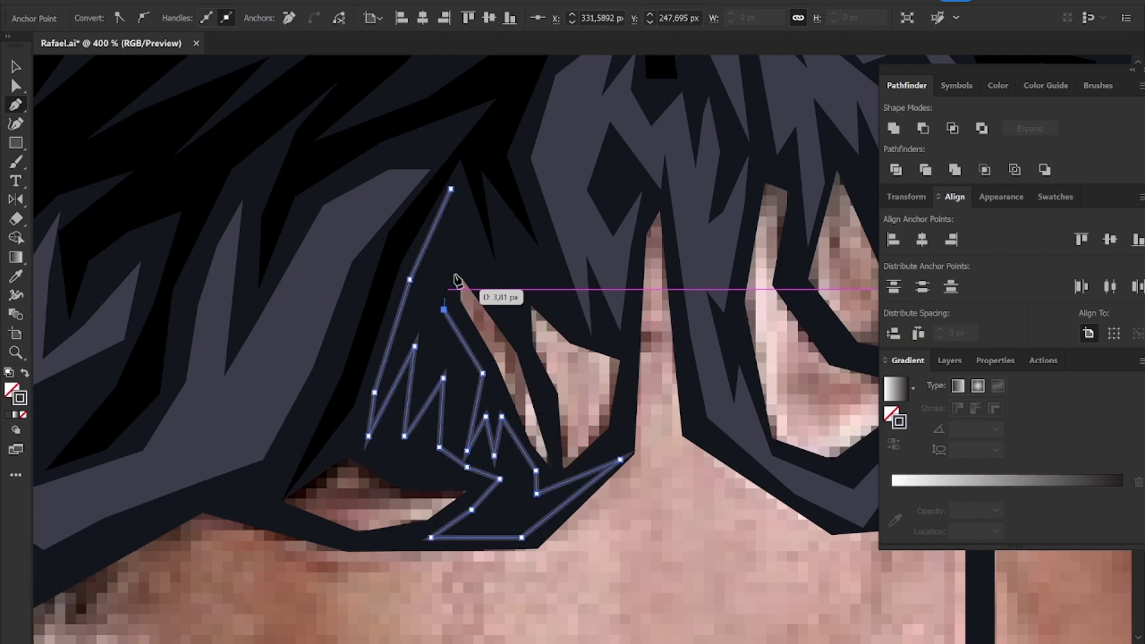
left_click(571, 228)
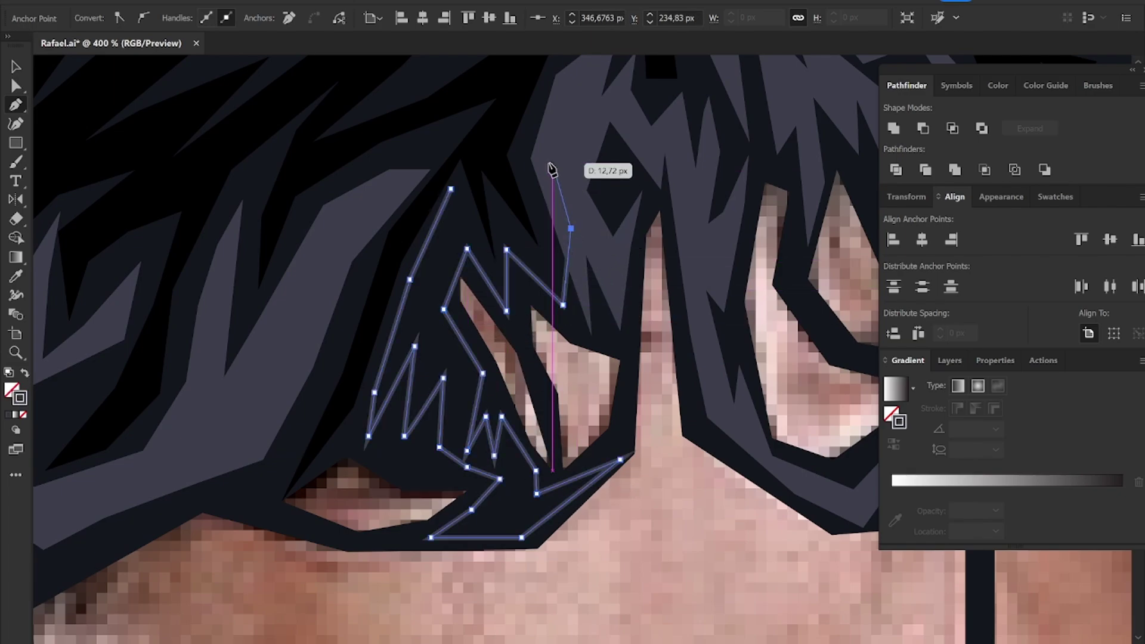
left_click(531, 158)
left_click(548, 262)
left_click(503, 205)
left_click(495, 261)
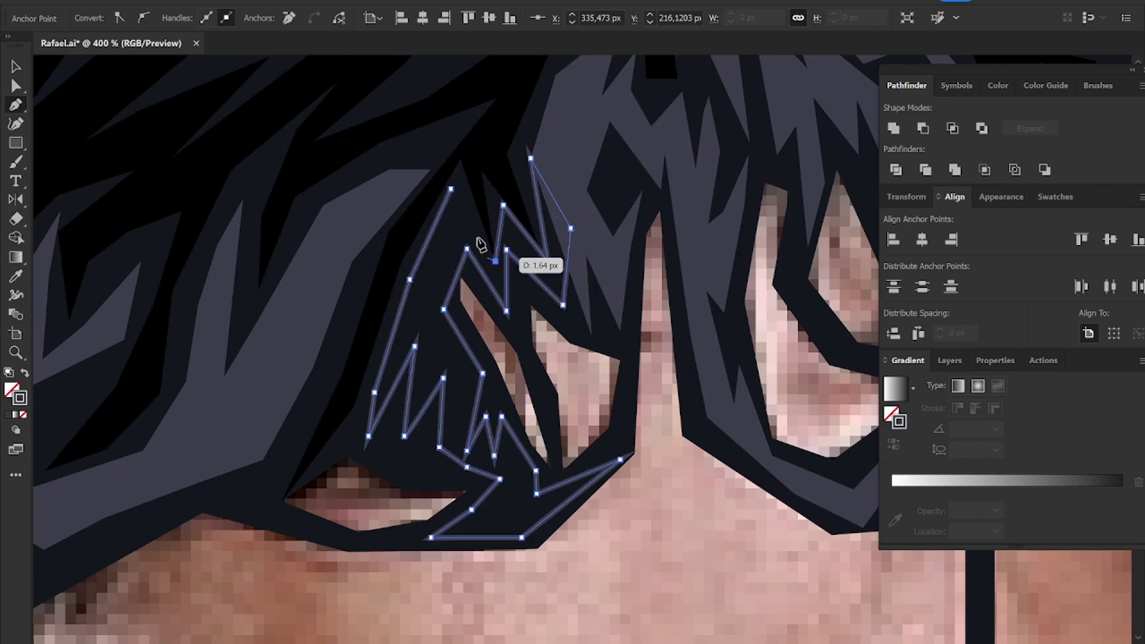
left_click(451, 190)
key("v")
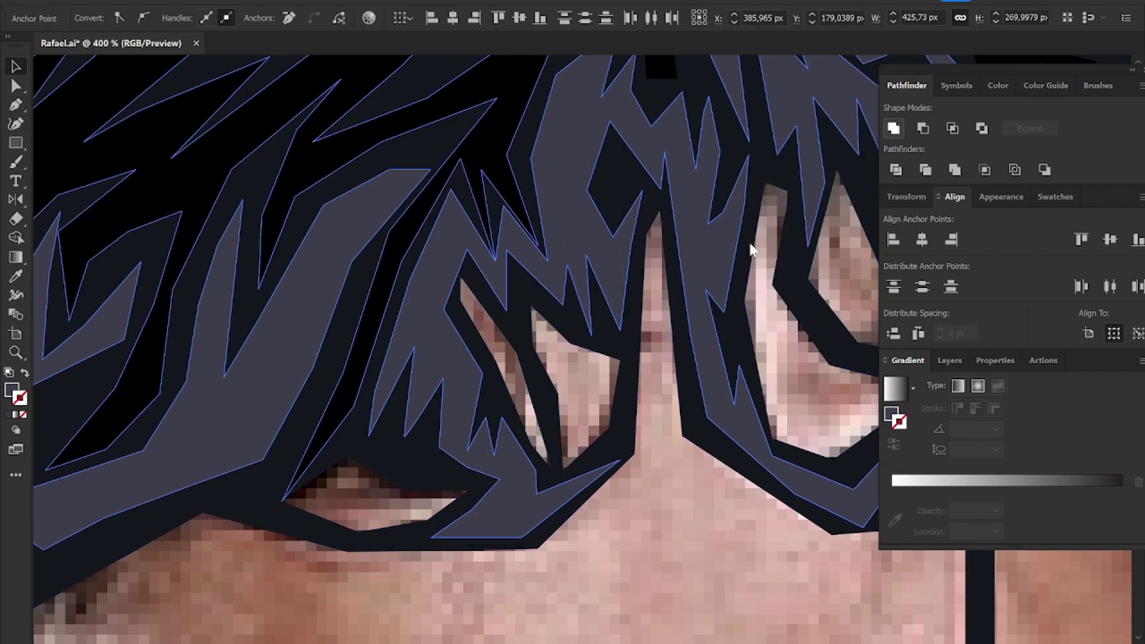
key("ctrl+minus")
Step: Start a pointed strand in the upper hair, tracing its upper edge to the tip
key("p")
scroll(546, 343, "down", 3, "alt")
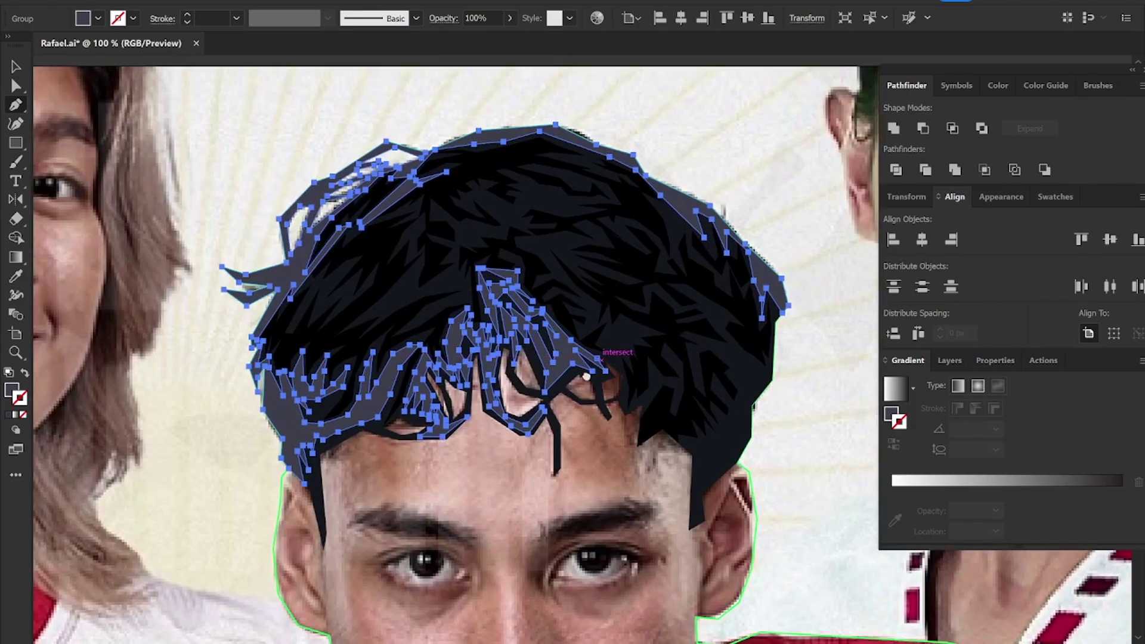
scroll(382, 316, "up", 3, "alt")
scroll(382, 316, "up", 1, "alt")
scroll(306, 317, "down", 3)
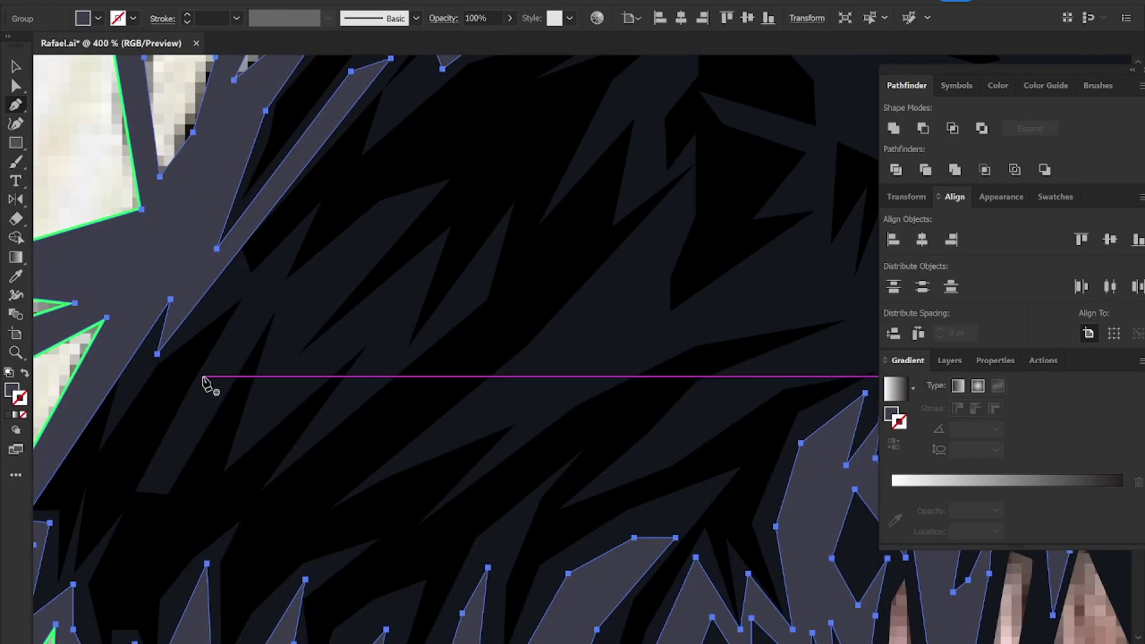
left_click(135, 491)
left_click(242, 299)
left_click(287, 278)
left_click(380, 199)
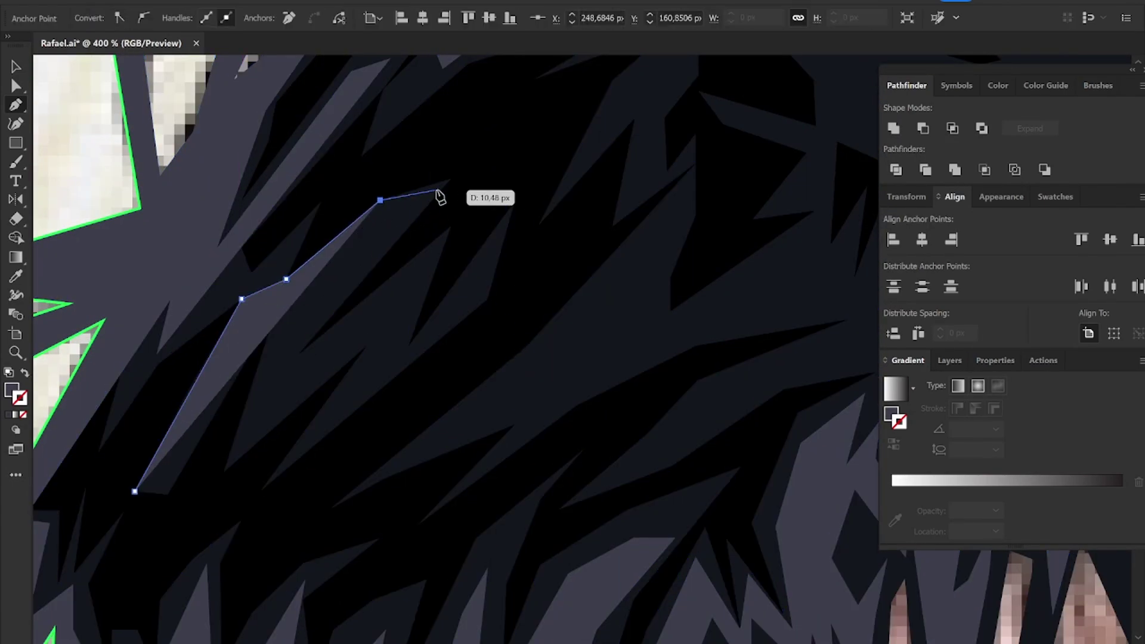
left_click(452, 178)
key("shift+x")
Step: Zigzag that strand back down, close it, and review all the hair shapes
left_click(306, 346)
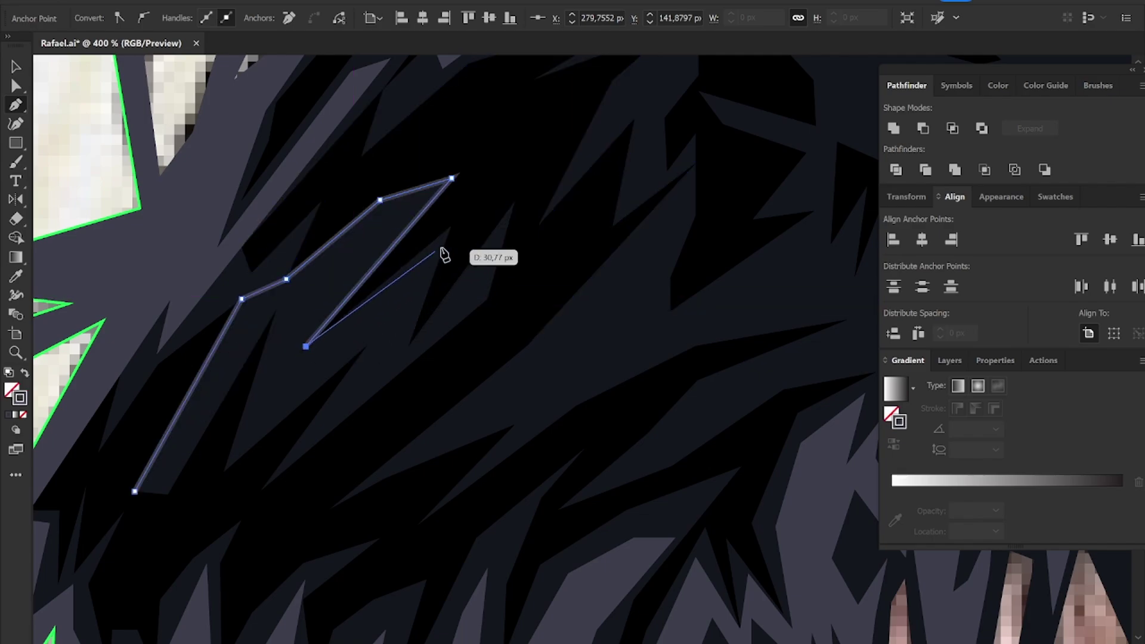
left_click(445, 230)
left_click(409, 345)
left_click(260, 492)
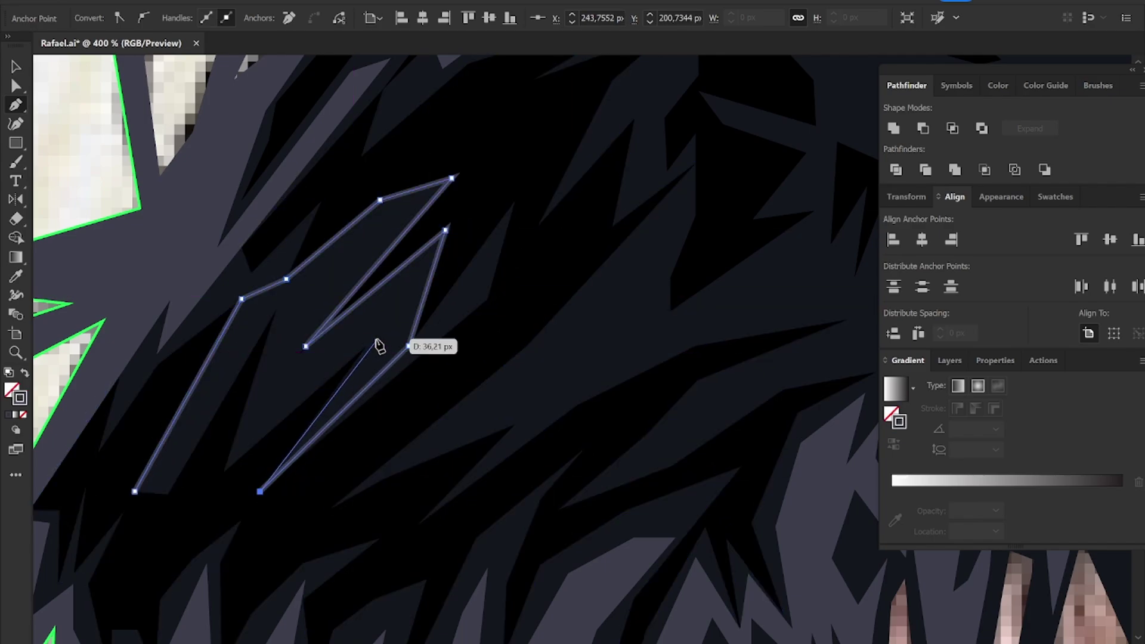
left_click(367, 346)
left_click(223, 472)
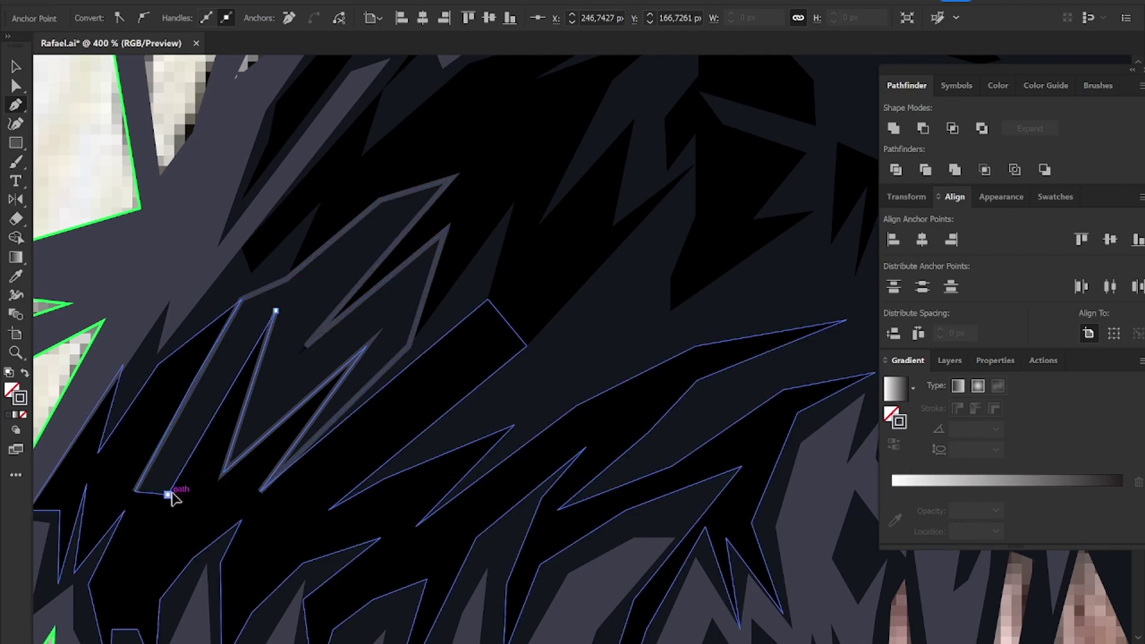
left_click(135, 491)
key("v")
scroll(258, 474, "down", 2, "alt")
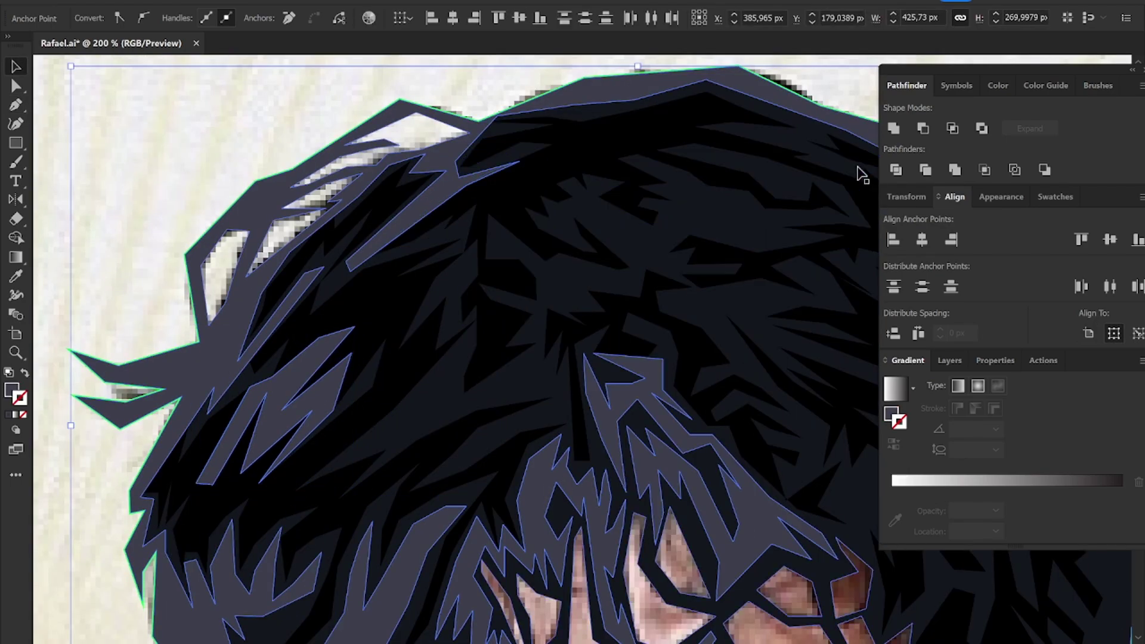
key("ctrl+a")
Step: Begin another highlight strand near the crown, tracing its zigzag edge downward
key("p")
scroll(342, 294, "up", 1, "alt")
scroll(452, 315, "up", 3)
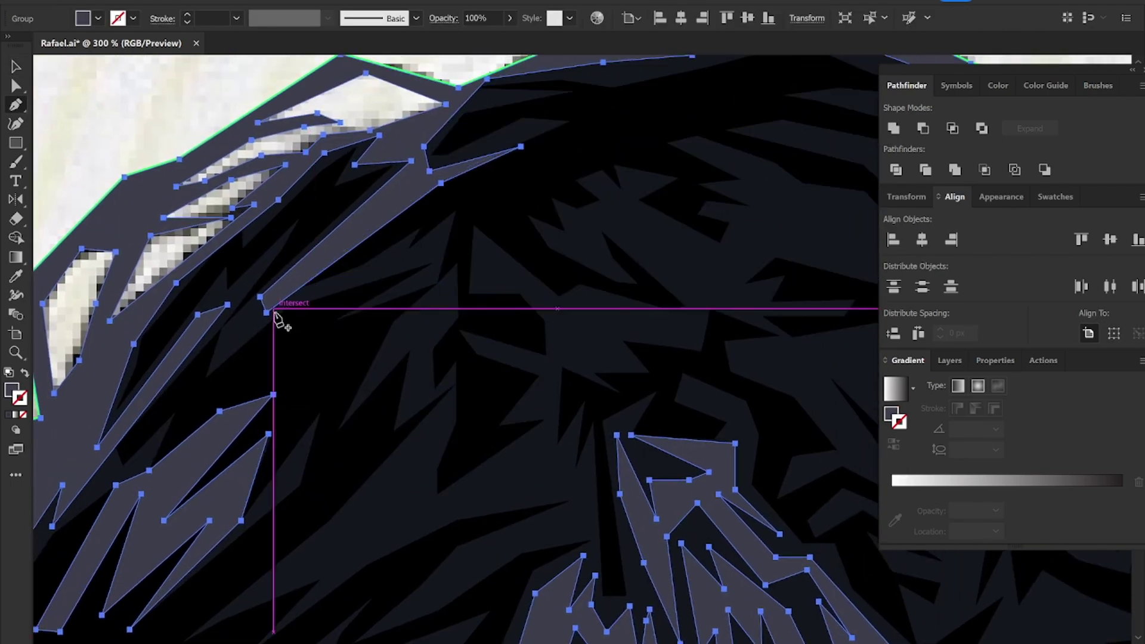
left_click(456, 210)
left_click(438, 283)
left_click(457, 262)
left_click(459, 316)
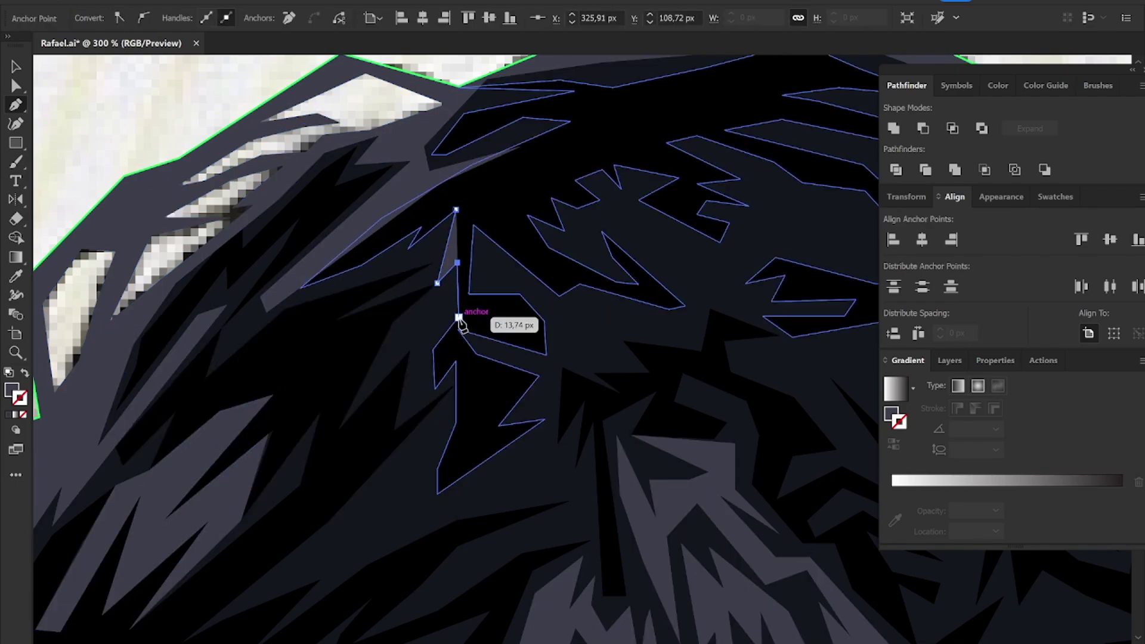
left_click(434, 349)
left_click(338, 431)
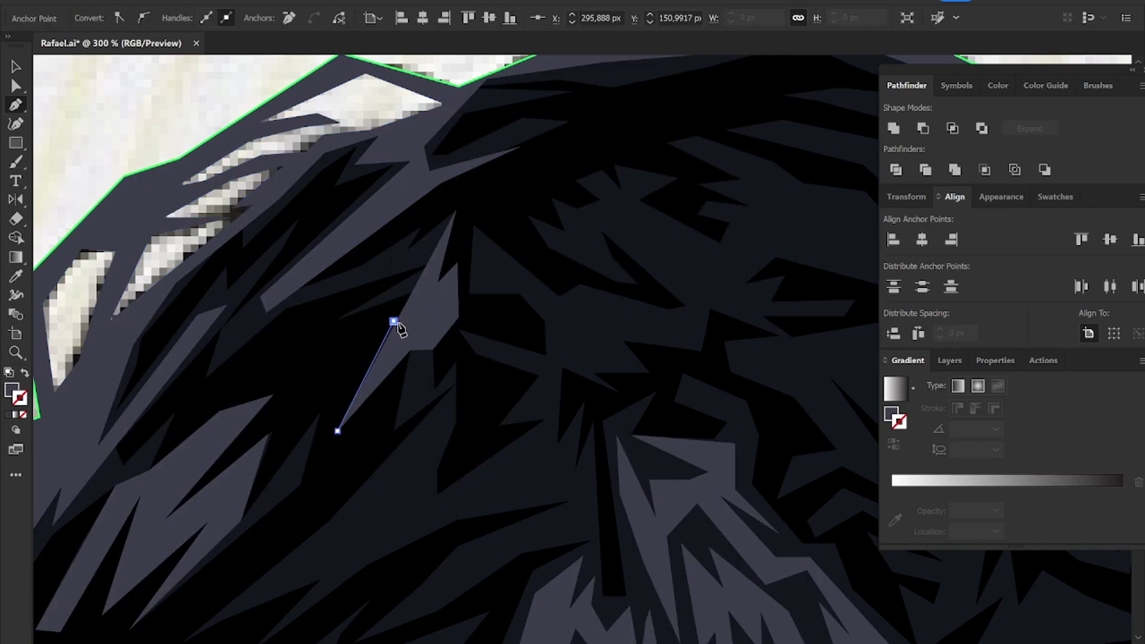
left_click(394, 321)
Step: Finish the crown strand's zigzag points, close it with grey fill, and review the hair
left_click(424, 294)
left_click(335, 321)
left_click(421, 270)
left_click(315, 304)
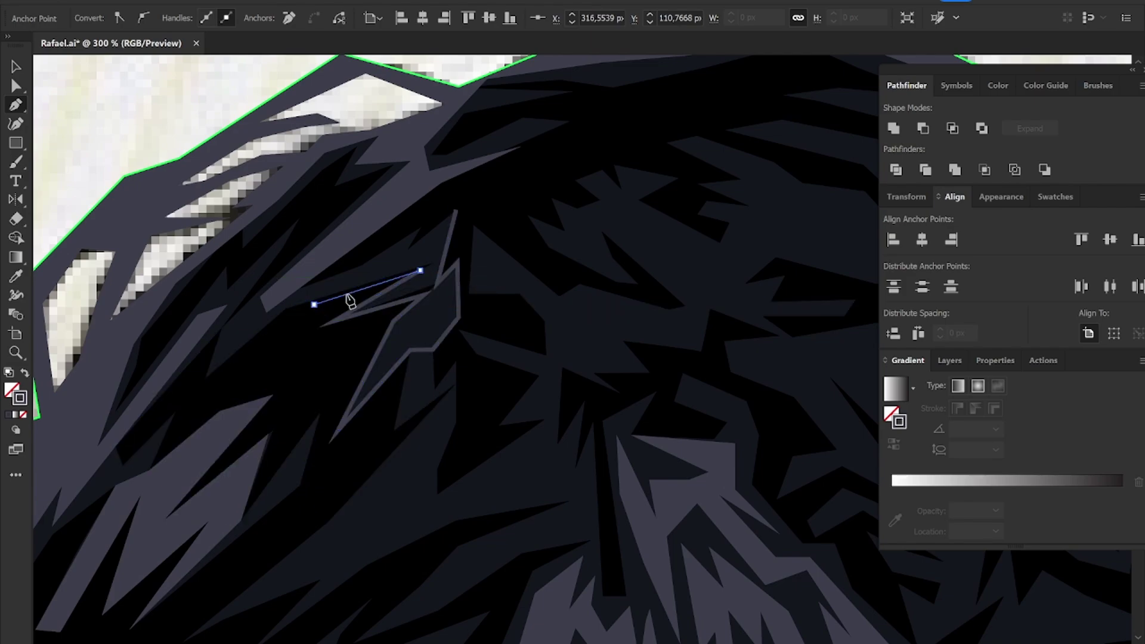
left_click(409, 229)
left_click(457, 210)
key("shift+x")
key("v")
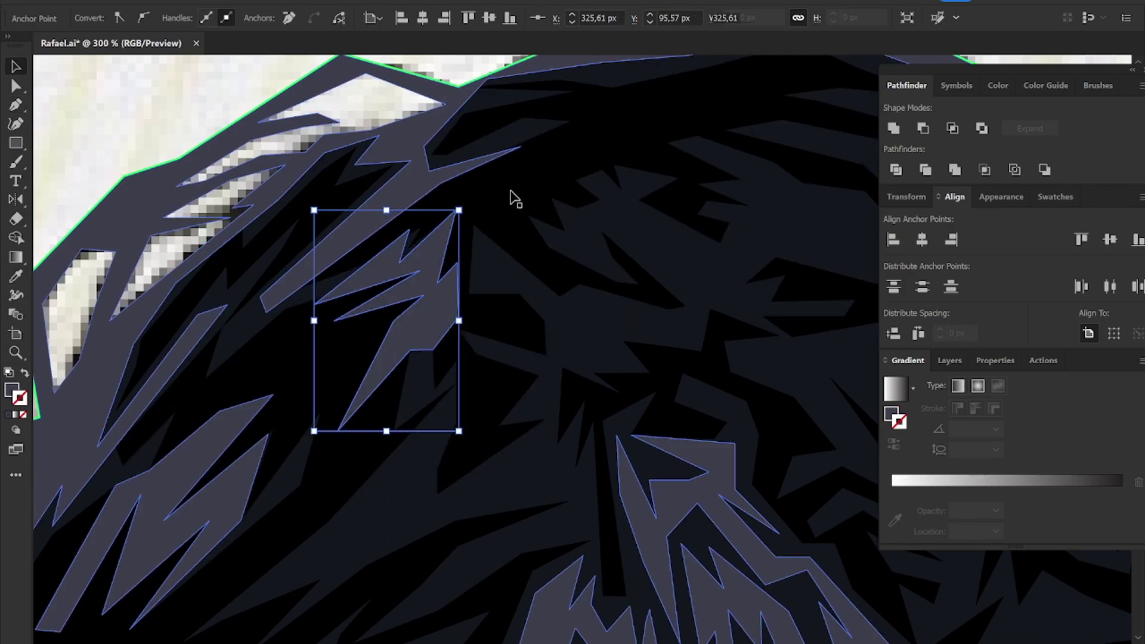
key("ctrl+a")
key("ctrl+shift+a")
scroll(402, 358, "down", 3)
Step: Start another strand in the left hair and trace its upper outline
key("p")
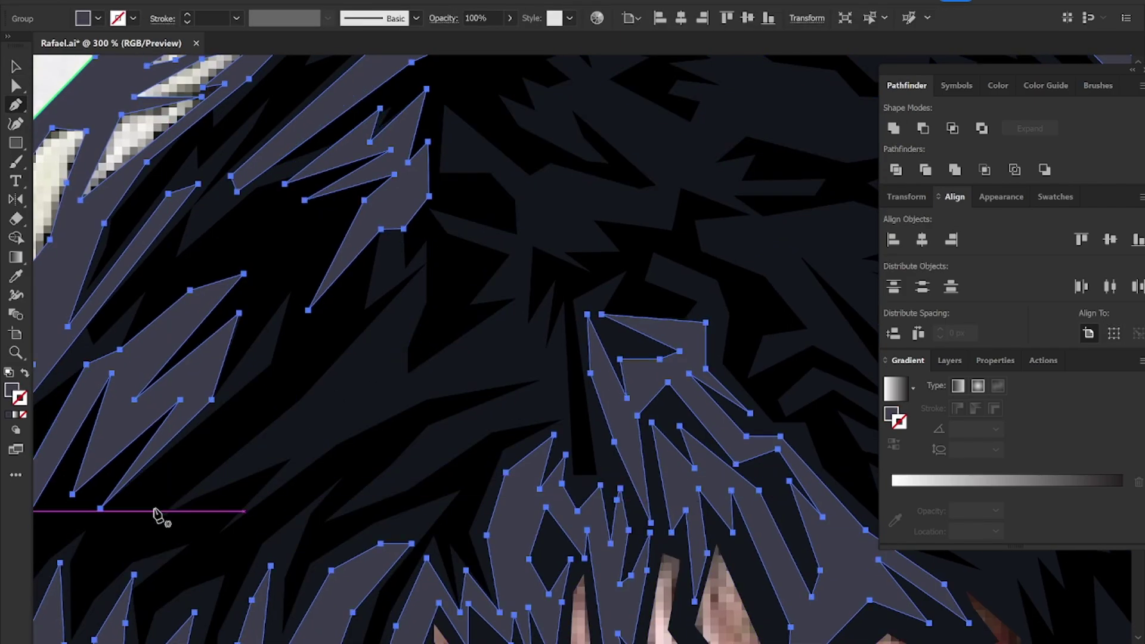
left_click(158, 517)
left_click(426, 263)
left_click(382, 350)
left_click(434, 297)
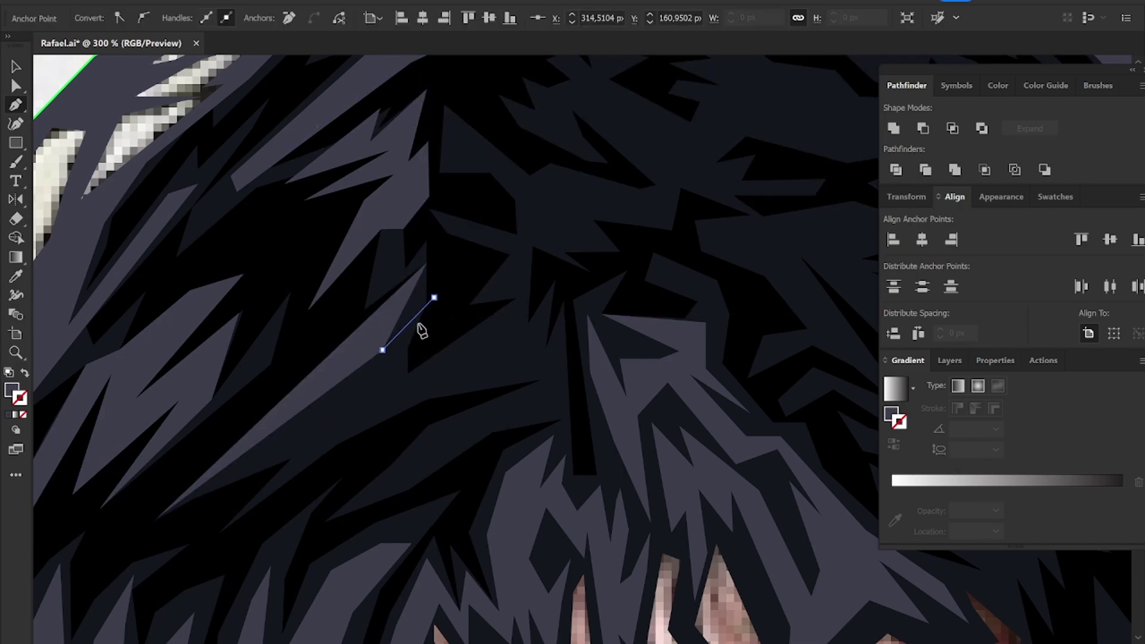
left_click(401, 379)
left_click(280, 482)
Step: Complete and close the left-hair strand with grey fill, then review all shapes
key("shift+x")
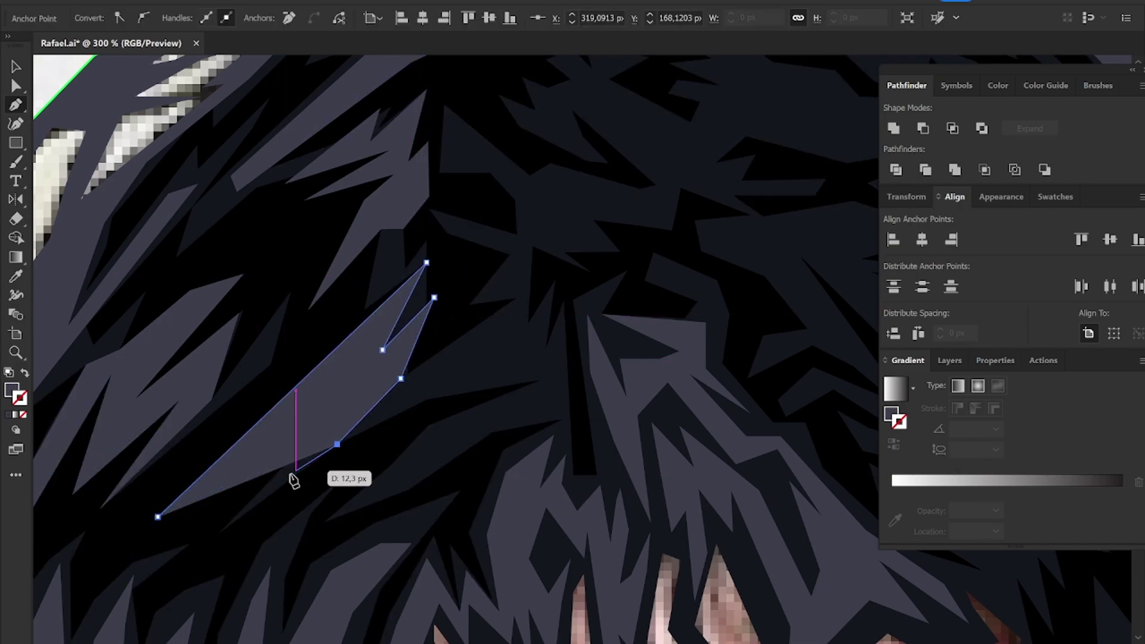
left_click(217, 536)
left_click(300, 457)
left_click(337, 447)
left_click(422, 256)
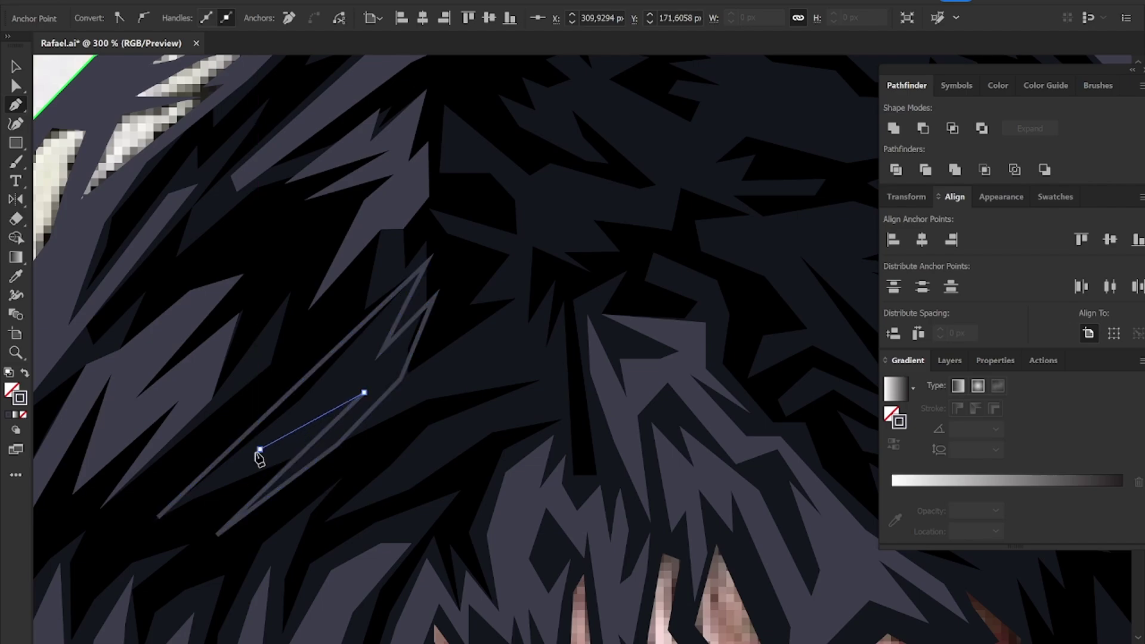
left_click(159, 517)
key("shift+x")
key("v")
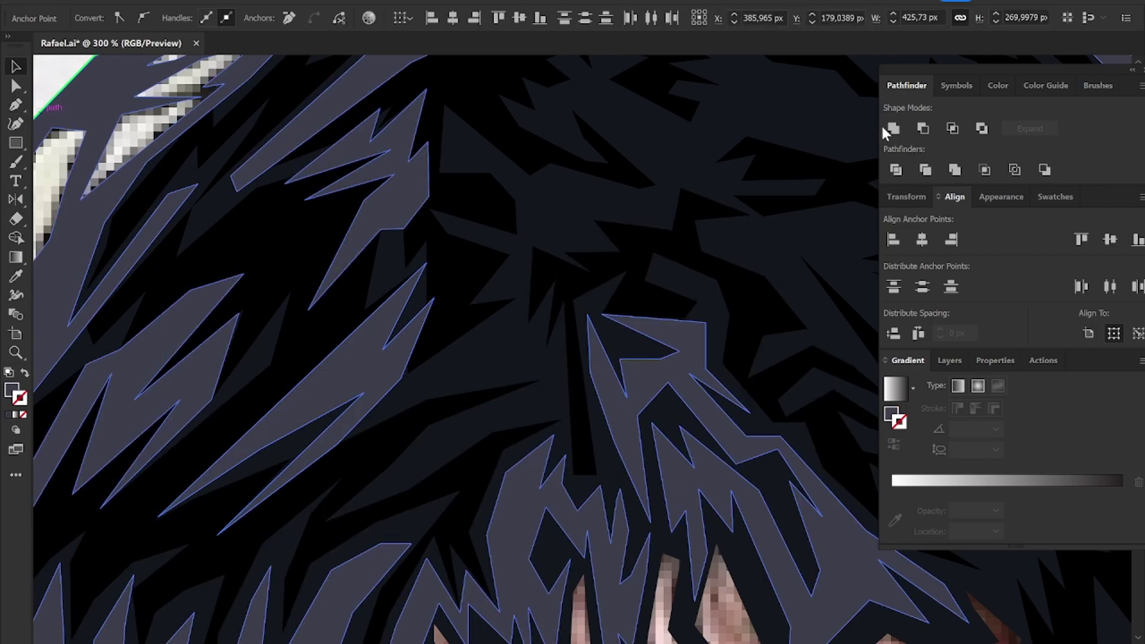
key("ctrl+a")
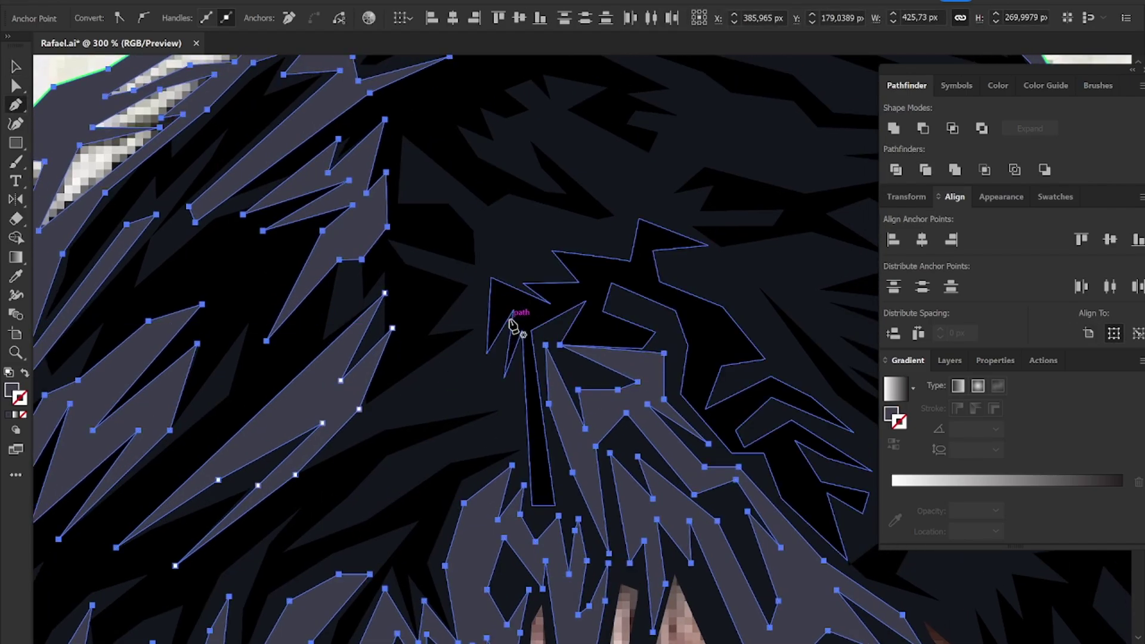
Step: Draw a small pointed grey highlight strand in the central fringe
key("p")
left_click(514, 310)
left_click(504, 378)
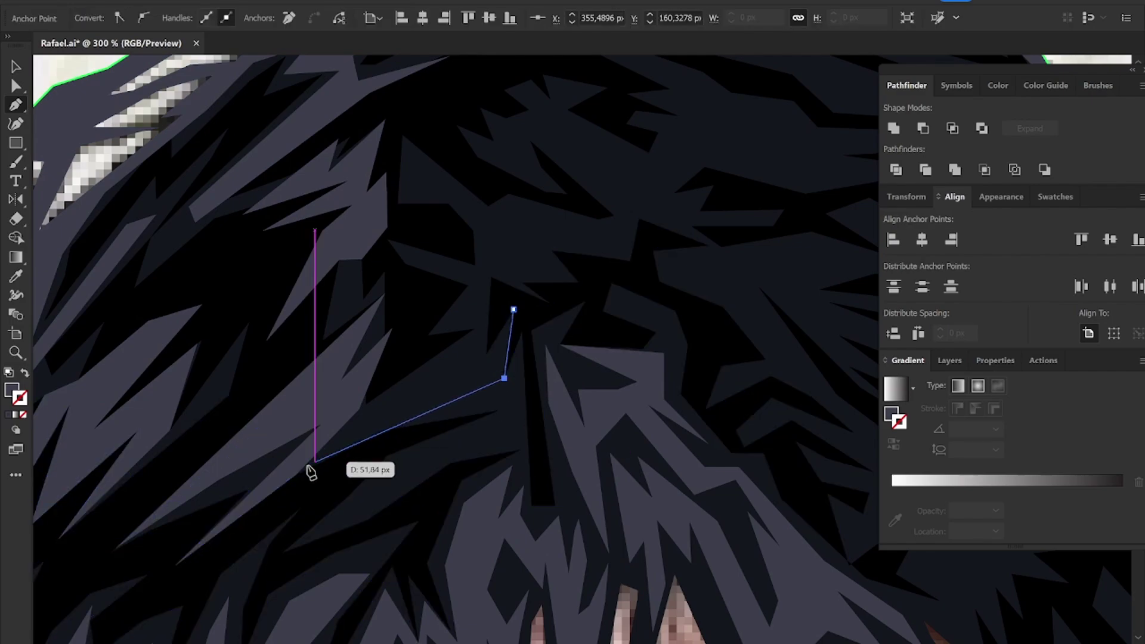
left_click(296, 475)
left_click(359, 410)
key("shift+x")
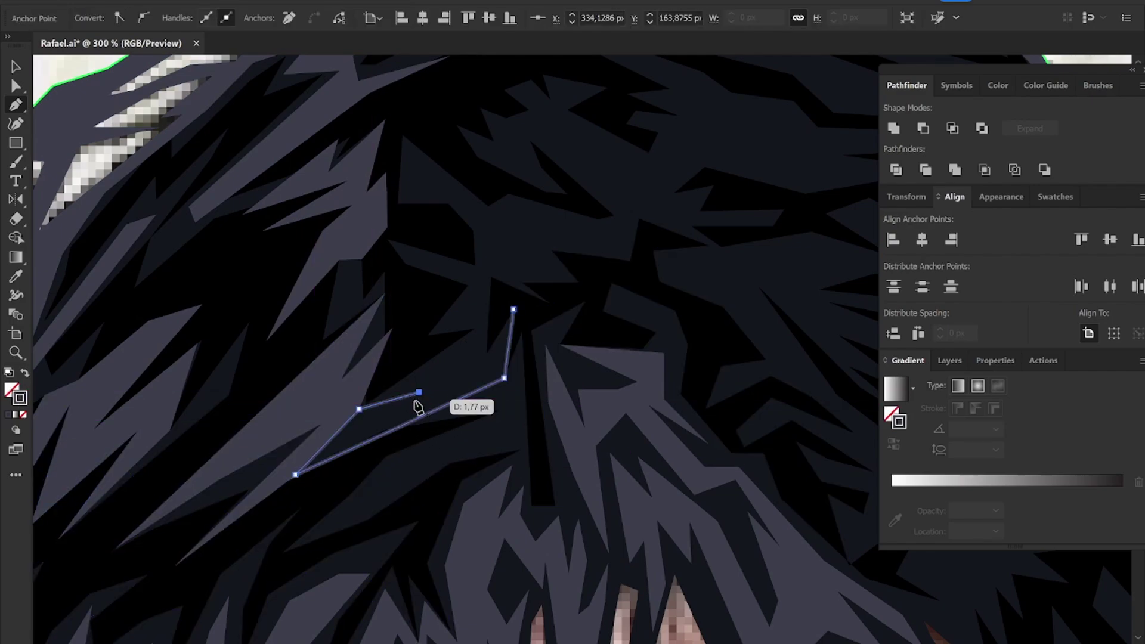
left_click(425, 377)
left_click(412, 404)
left_click(488, 354)
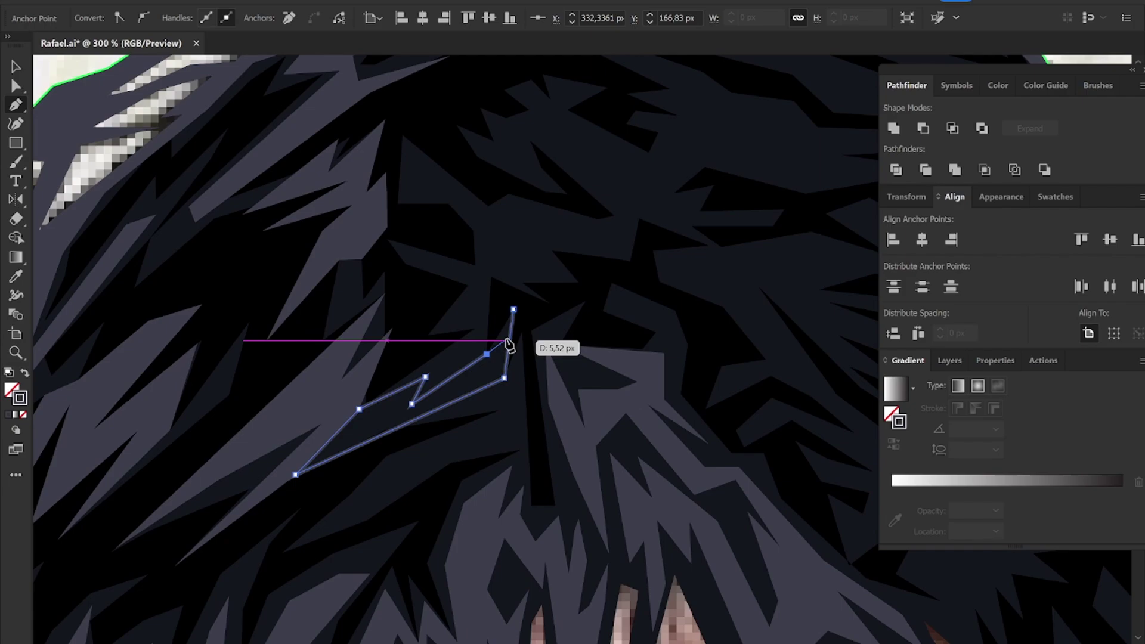
left_click(514, 310)
key("v")
key("shift+x")
Step: Select all grey highlights by matching fill, combine them, and zoom out to the full portrait
scroll(596, 304, "up", 3)
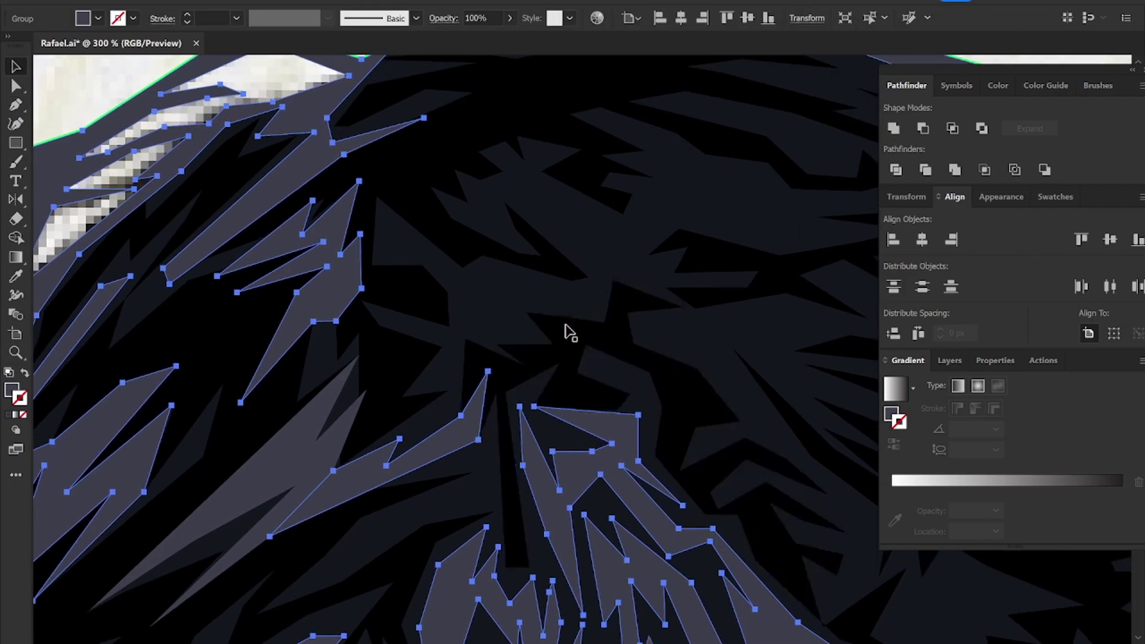
left_click(387, 477)
left_click(870, 17)
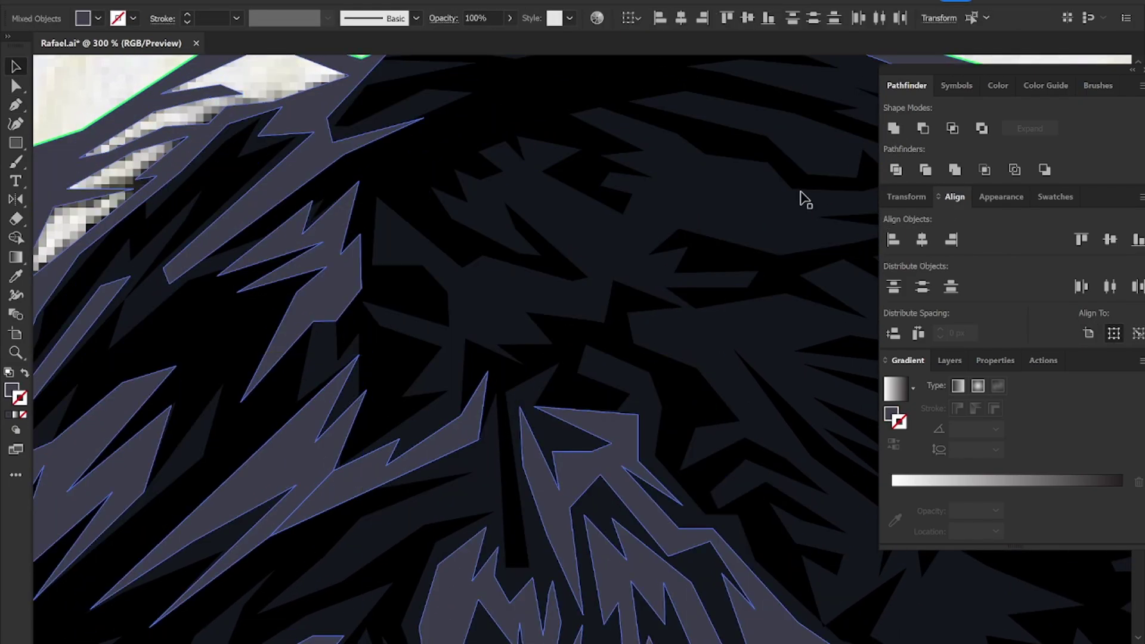
left_click(893, 128)
key("p")
key("ctrl+minus")
key("ctrl+minus")
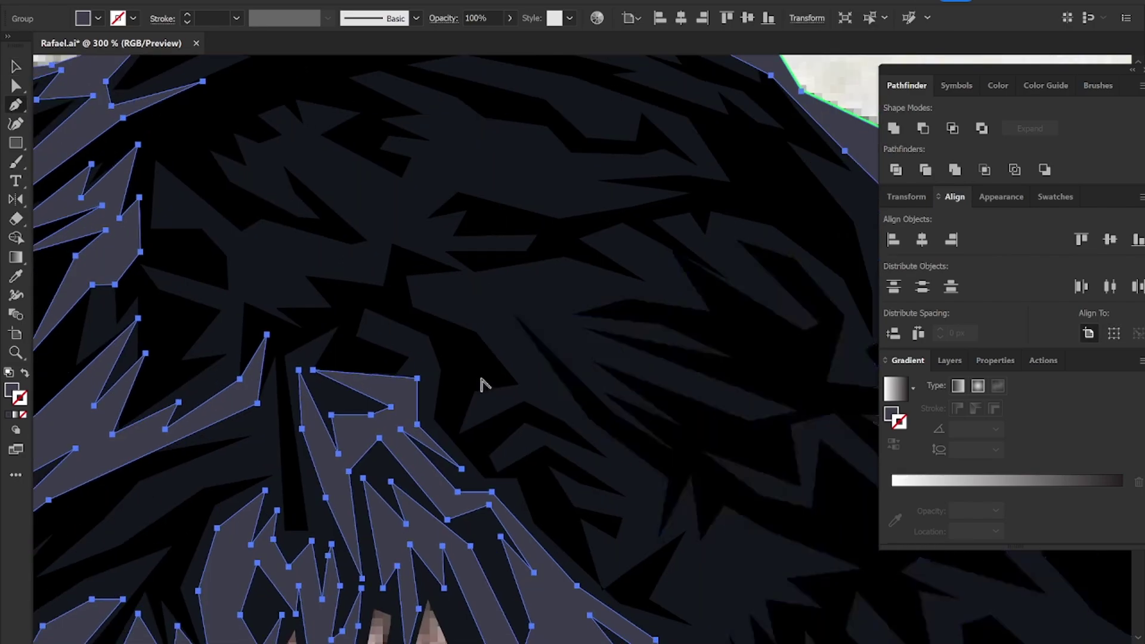
key("ctrl+minus")
key("ctrl+minus")
key("ctrl+shift+a")
Step: Trace the outer edge of a highlight strand down the hair's right side
key("ctrl+minus")
key("ctrl+minus")
key("v")
mouse_move(777, 390)
left_mouse_down()
mouse_move(322, 564)
mouse_move(769, 391)
left_mouse_up()
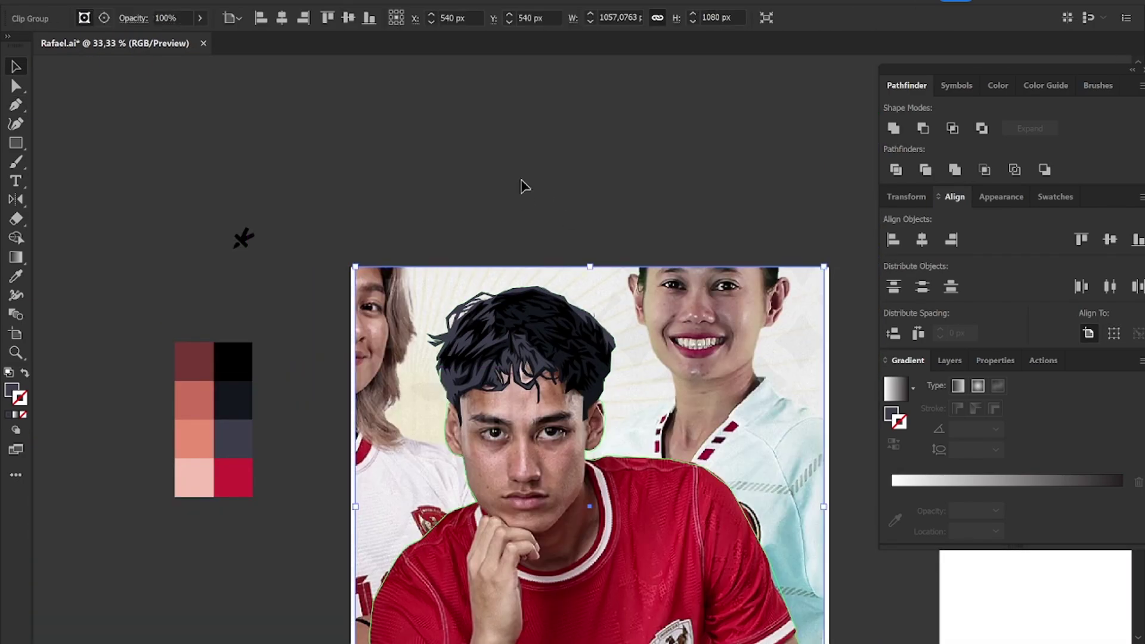
key("ctrl+shift+a")
key("ctrl+plus")
key("ctrl+plus")
key("ctrl+plus")
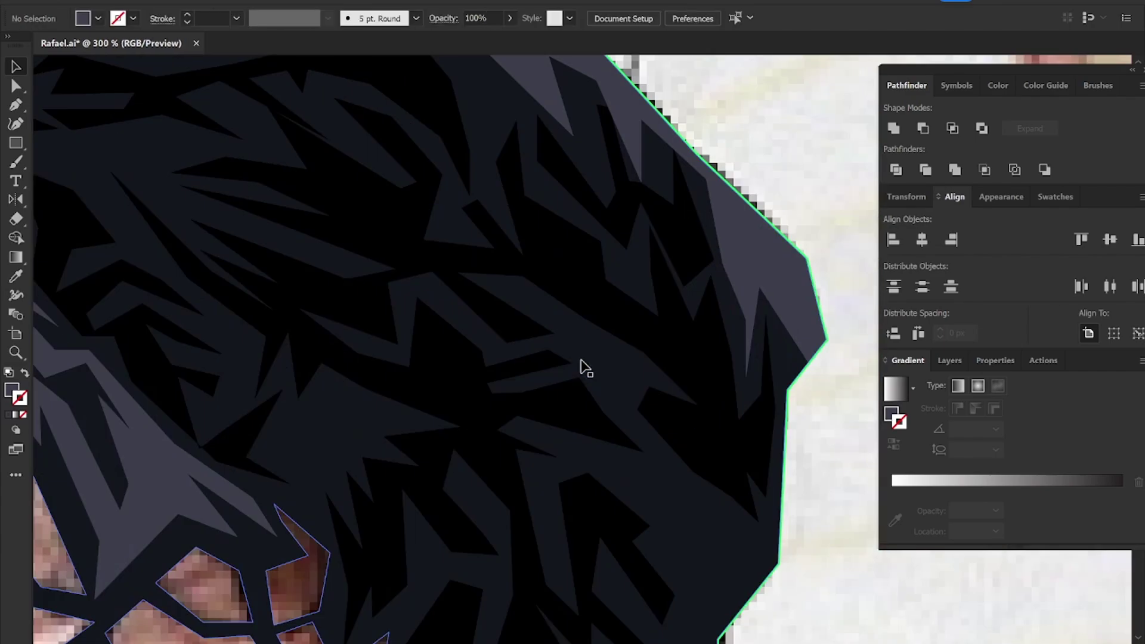
left_click(515, 273)
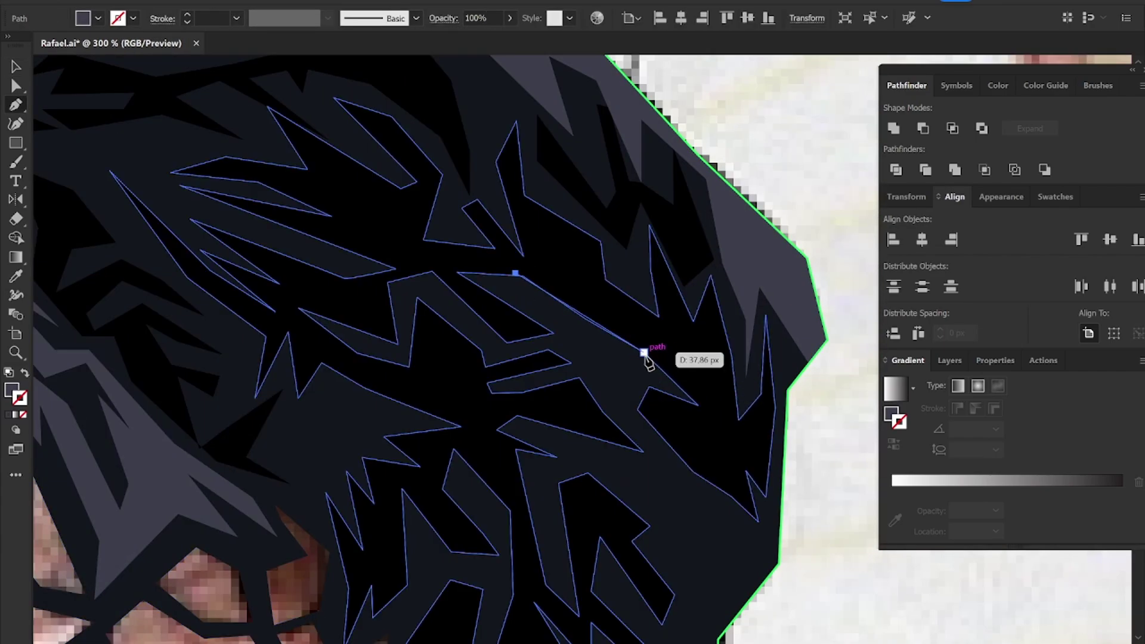
left_click(699, 406)
left_click(650, 387)
left_click(637, 410)
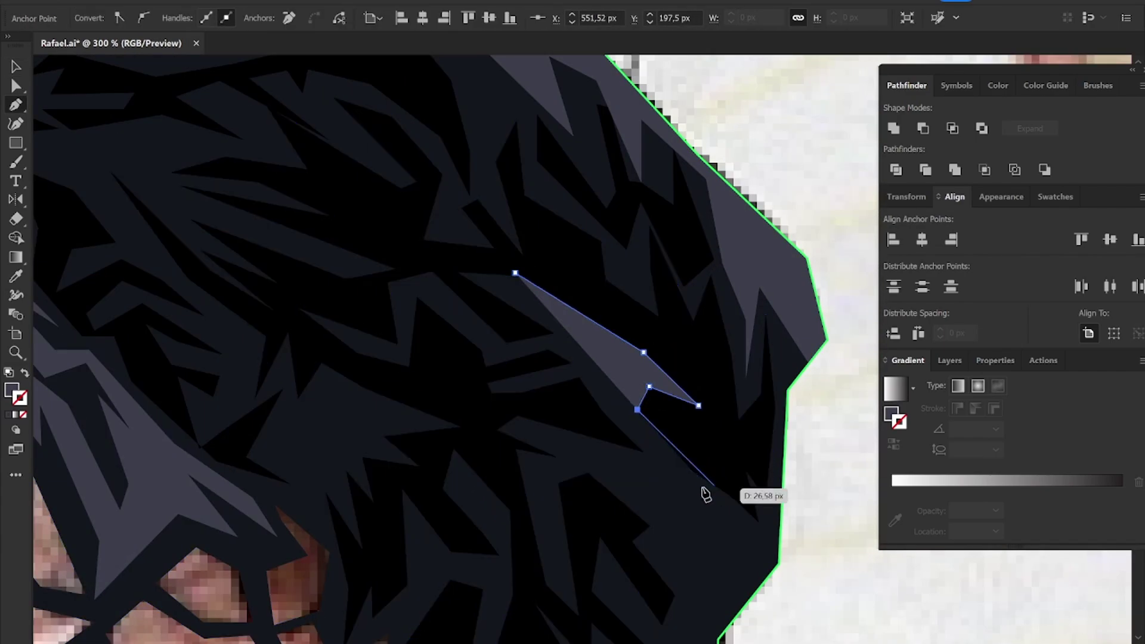
left_click(693, 472)
left_click(759, 522)
left_click(743, 571)
left_click(707, 507)
left_click(714, 571)
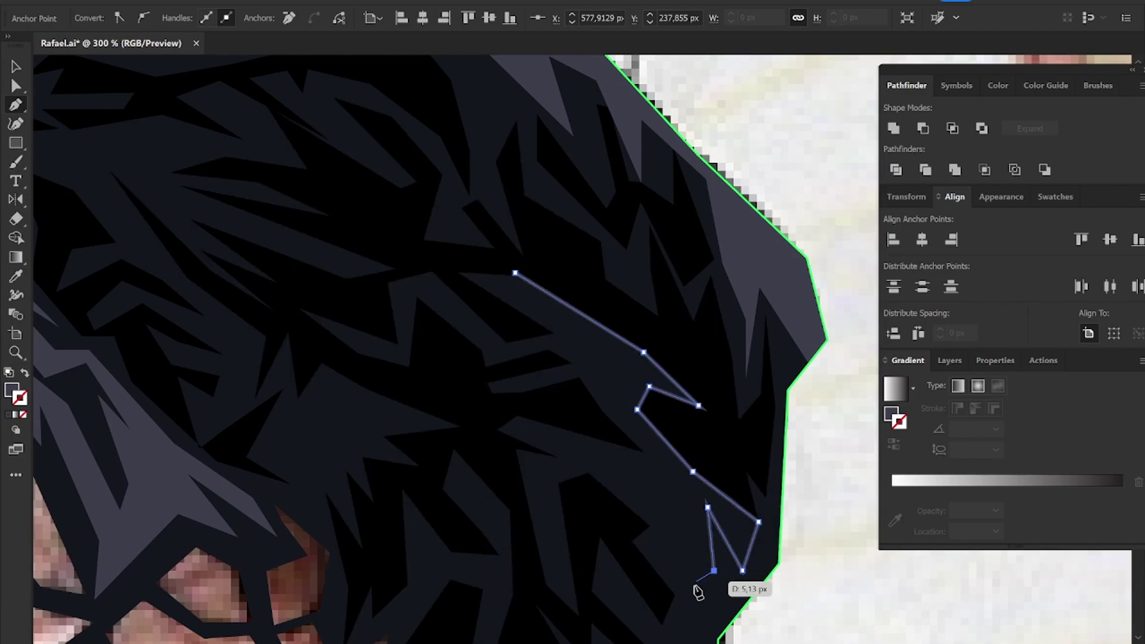
Step: Trace the right-side strand's inner edge back upward and close the shape
left_click(537, 425)
left_click(645, 452)
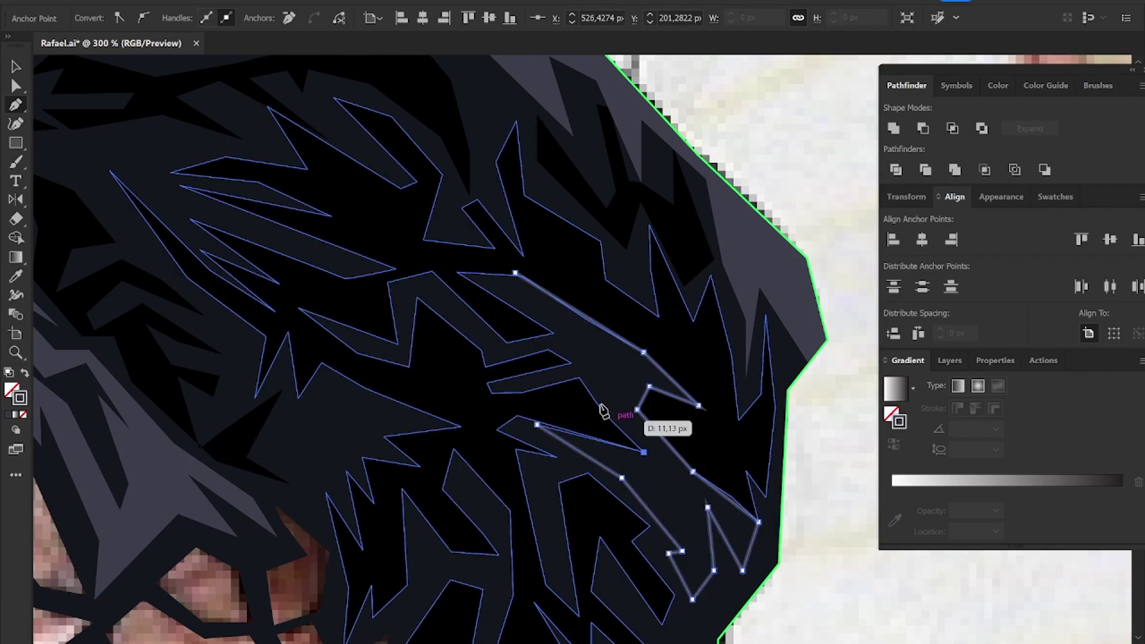
left_click(579, 377)
left_click(549, 349)
left_click(555, 332)
left_click(457, 273)
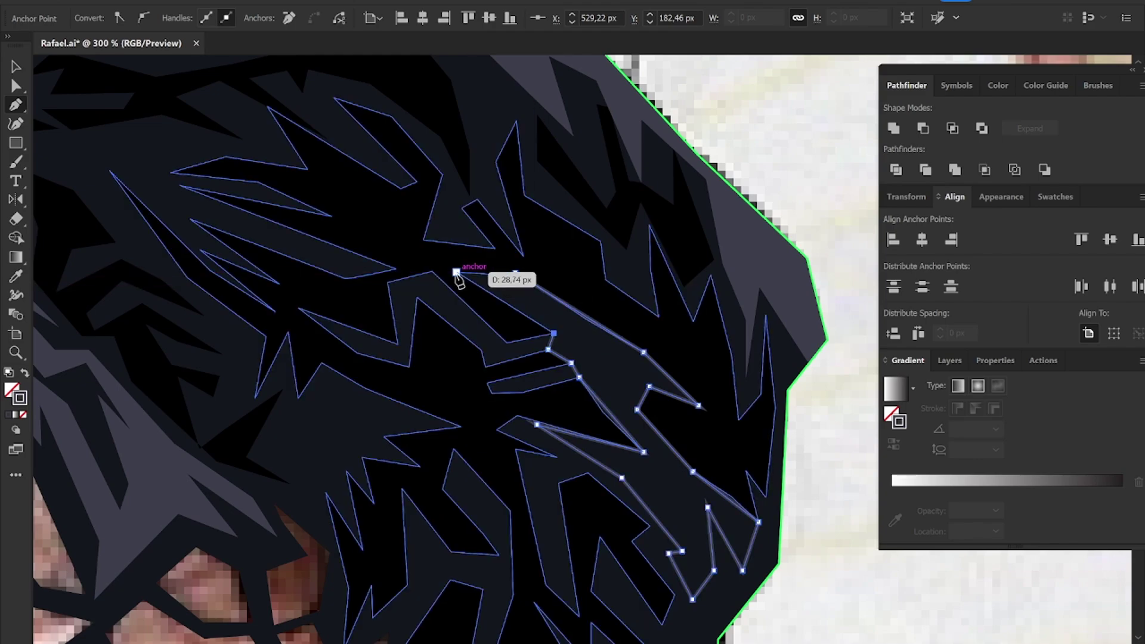
left_click(516, 273)
Step: Fill the right-side strand grey and merge it into the hair highlights
key("v")
key("shift+x")
left_click(729, 255, "shift")
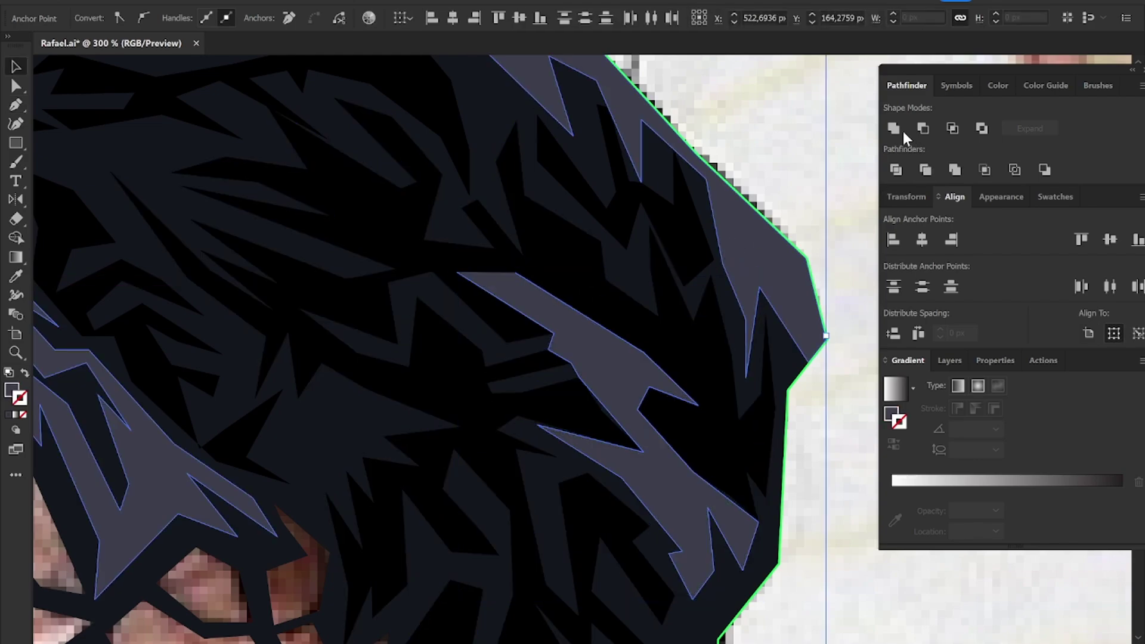
scroll(477, 397, "down", 3)
scroll(287, 288, "up", 3)
Step: Outline the upper edge of a zigzag strand near the top of the hair
key("p")
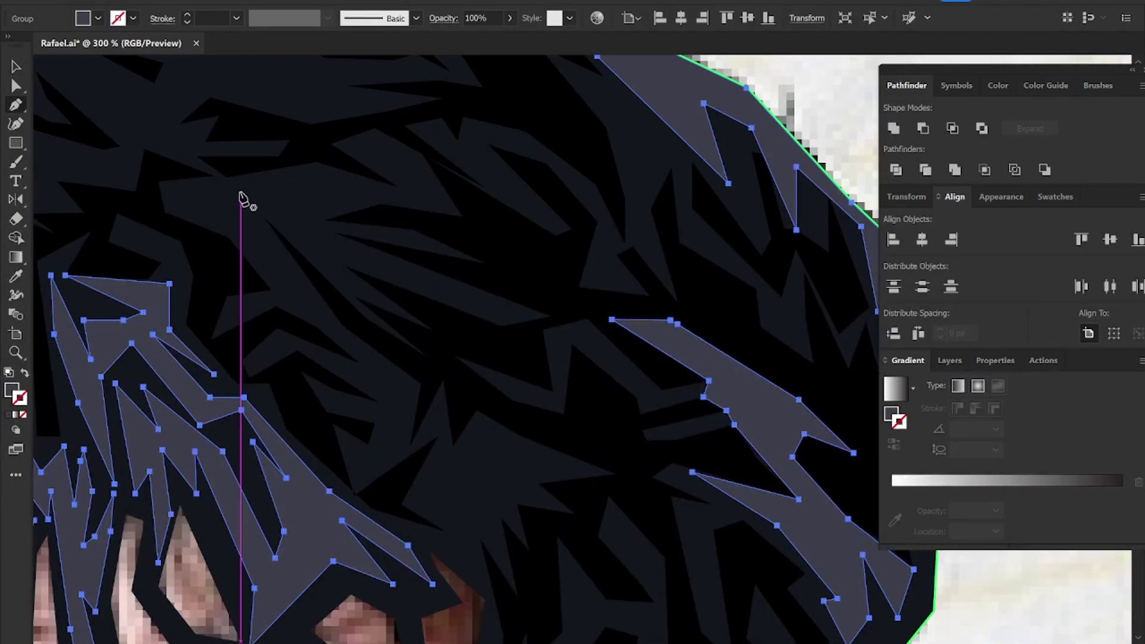
left_click(158, 181)
left_click(213, 176)
left_click(317, 162)
left_click(389, 184)
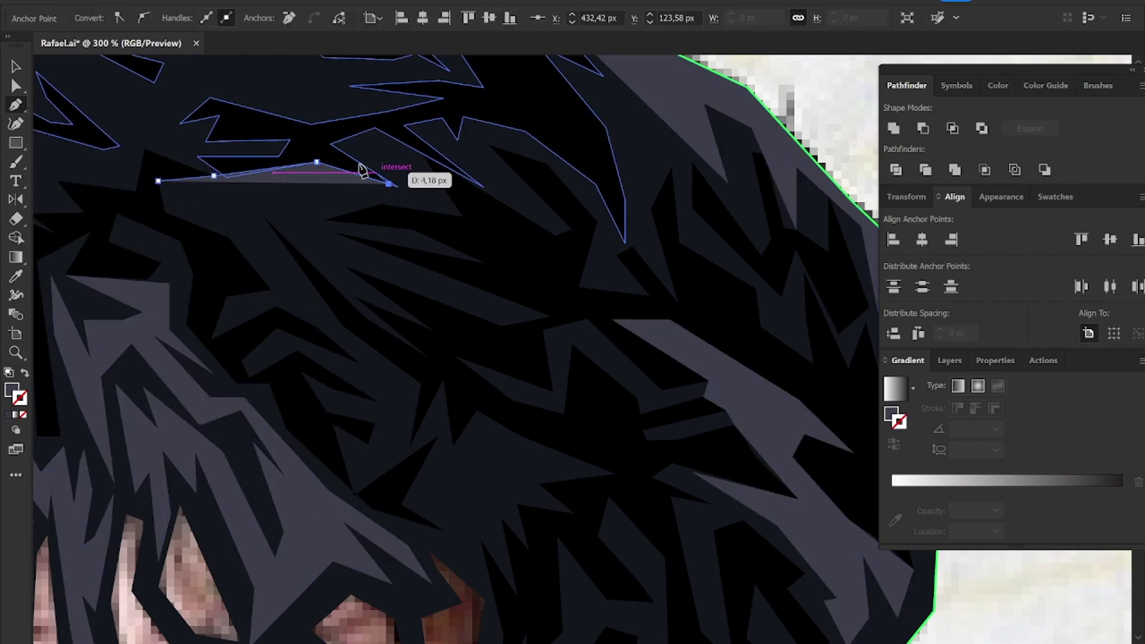
left_click(330, 144)
left_click(360, 134)
key("shift+x")
left_click(463, 217)
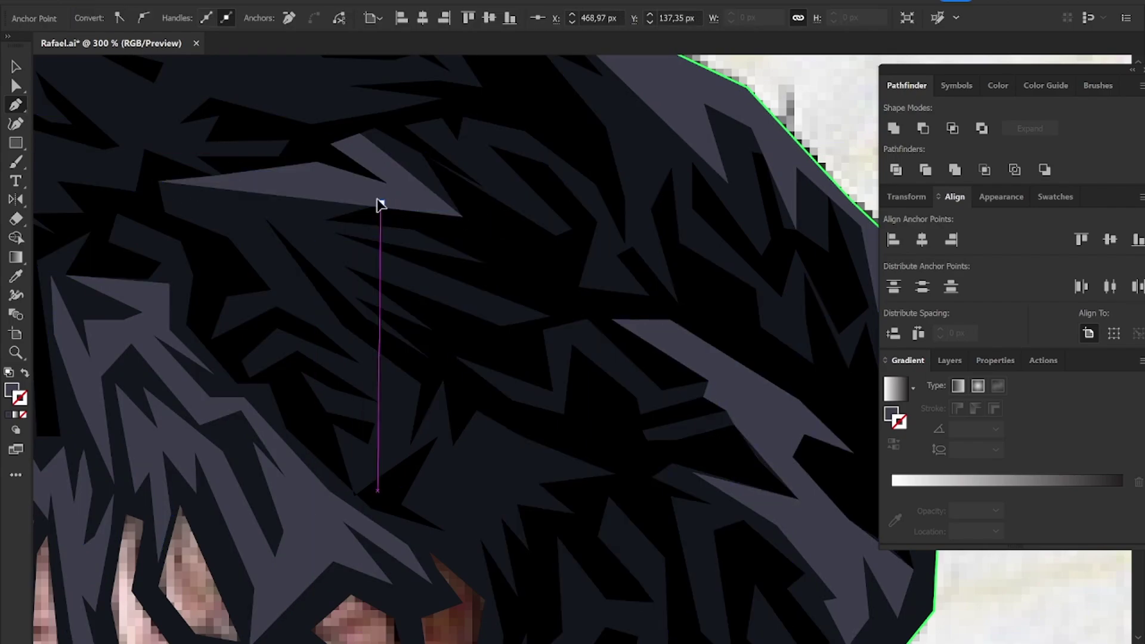
left_click(381, 204)
left_click(325, 220)
left_click(413, 229)
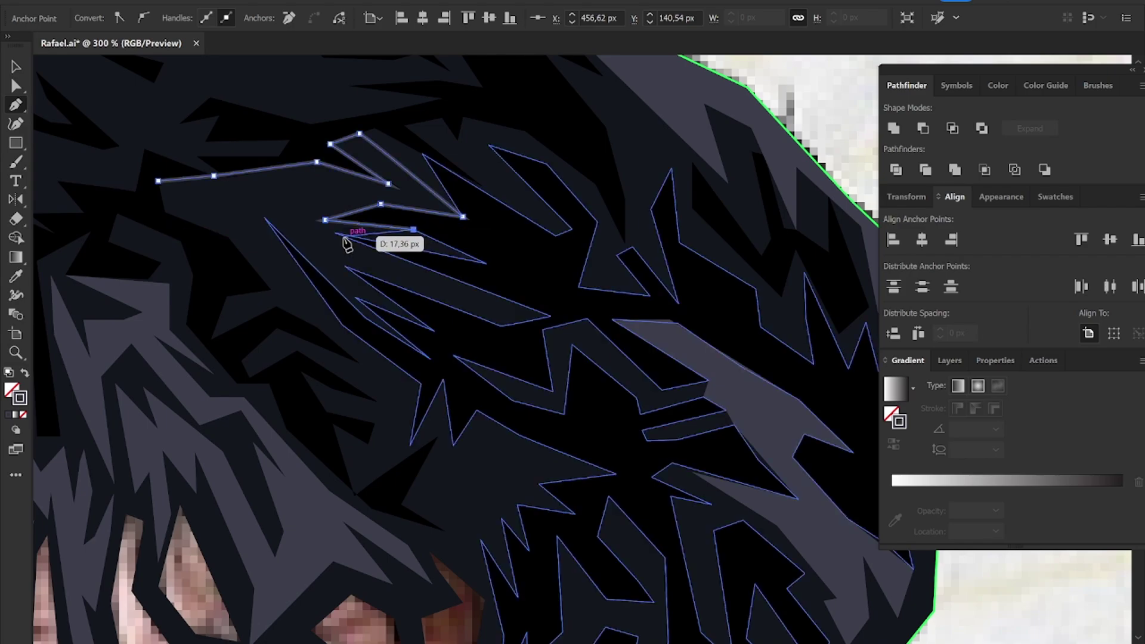
left_click(467, 284)
left_click(345, 266)
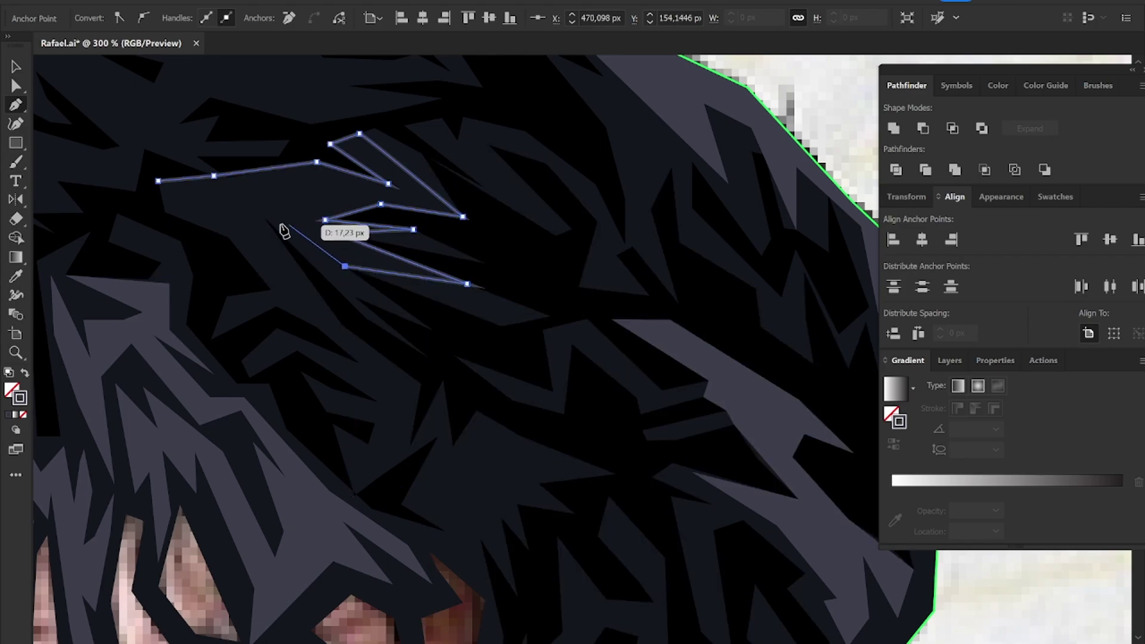
Step: Close the zigzag strand, fill it grey, and Unite it with the matching grey highlights
left_click(344, 196)
left_click(264, 200)
left_click(245, 203)
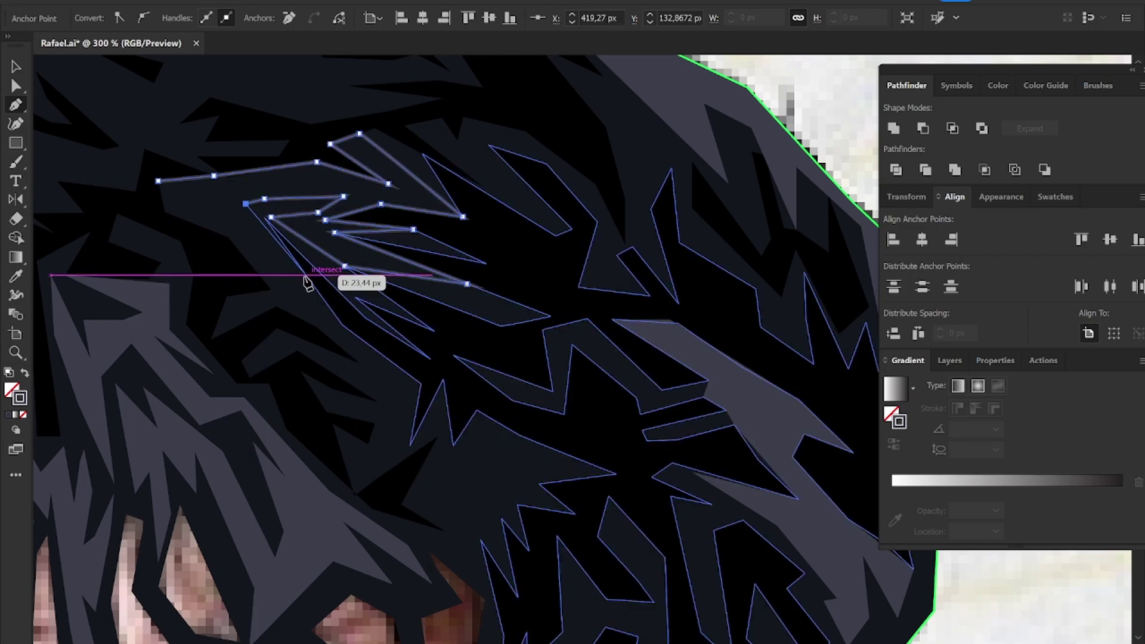
left_click(302, 290)
left_click(158, 181)
key("shift+x")
key("v")
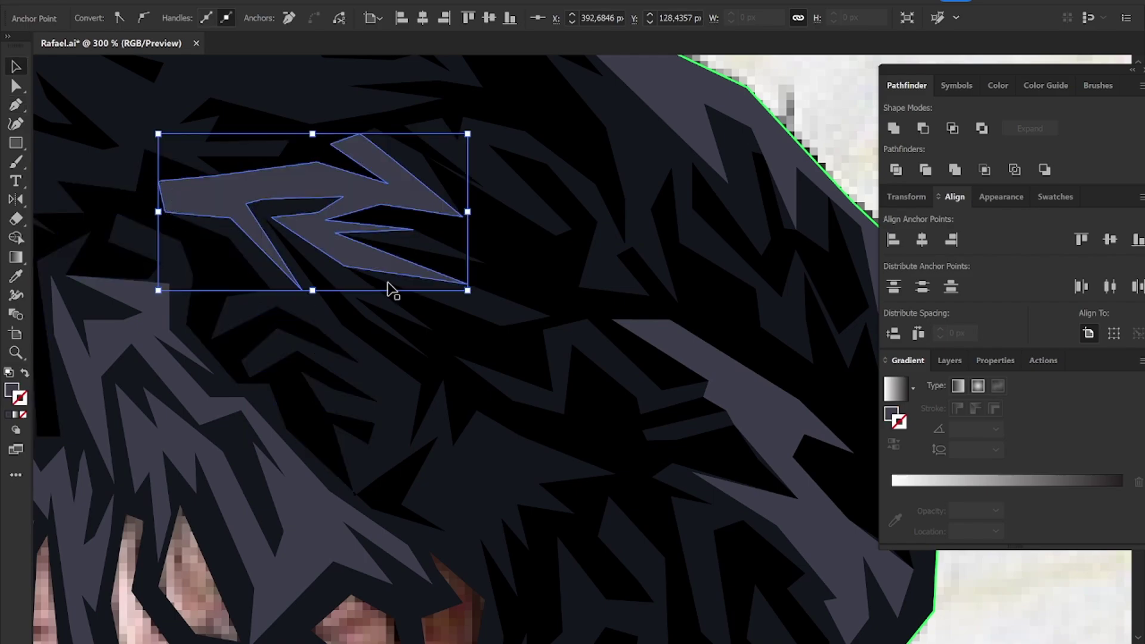
left_click(706, 362, "shift")
left_click(893, 128)
Step: Slide the reference photo aside to compare with the hair, then restore it
key("ctrl+0")
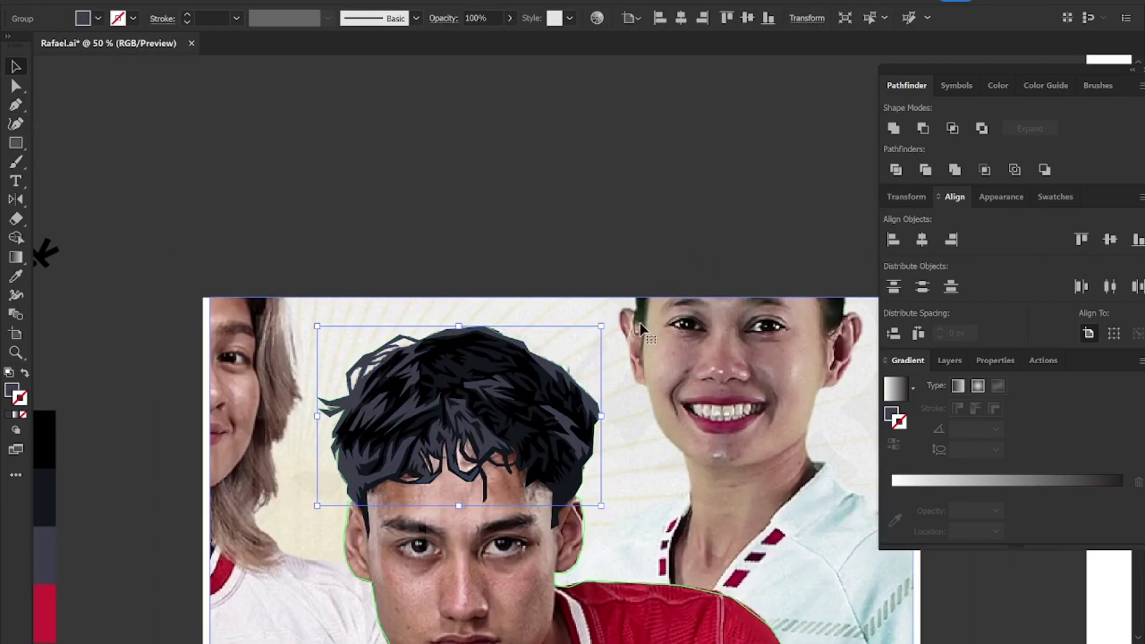
left_click_drag(602, 341, 808, 324)
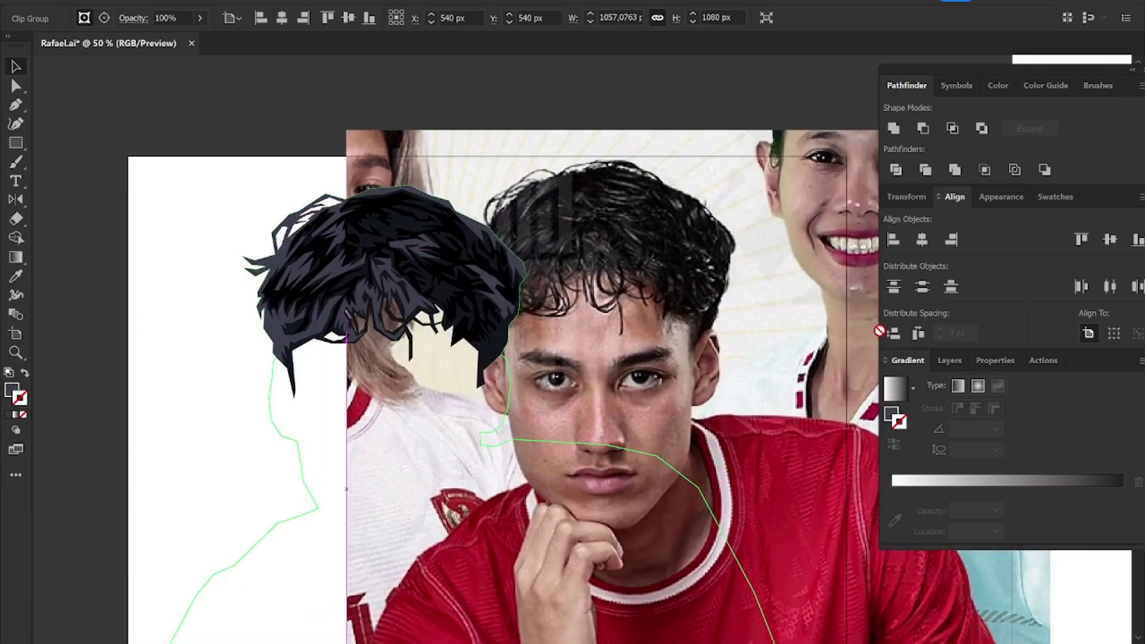
key("ctrl+z")
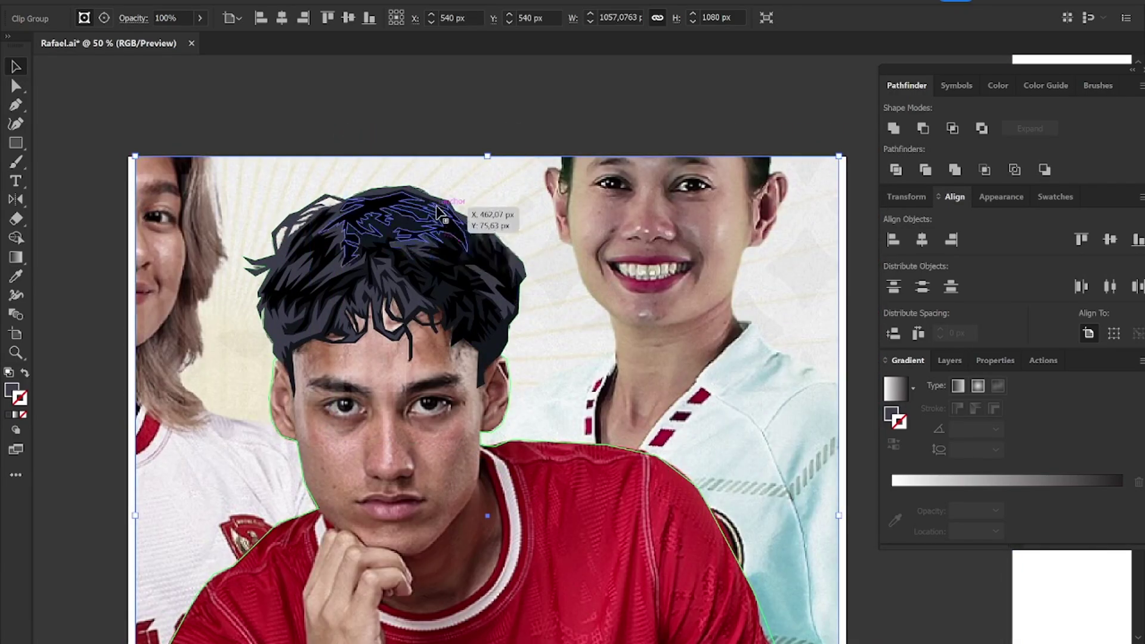
scroll(673, 245, "up", 5)
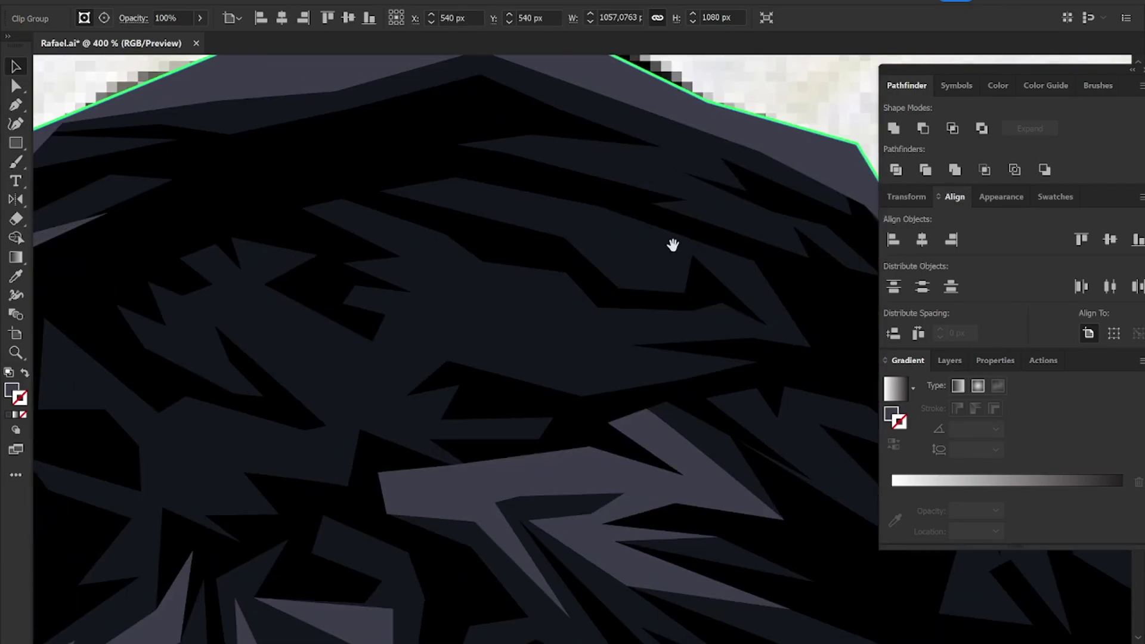
Step: Outline a new highlight strand near the hair top, tracing its lower edge and notch
left_click(452, 239)
left_click(483, 261)
left_click(567, 273)
left_click(598, 308)
left_click(723, 304)
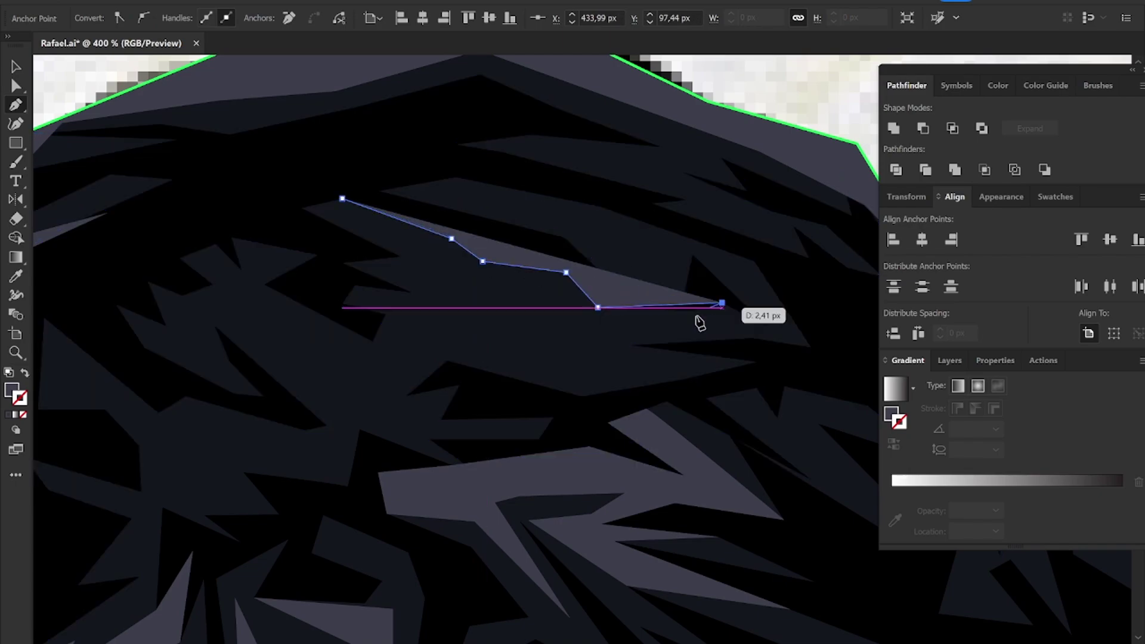
left_click(633, 345)
left_click(551, 316)
left_click(584, 348)
left_click(664, 362)
left_click(590, 387)
left_click(499, 354)
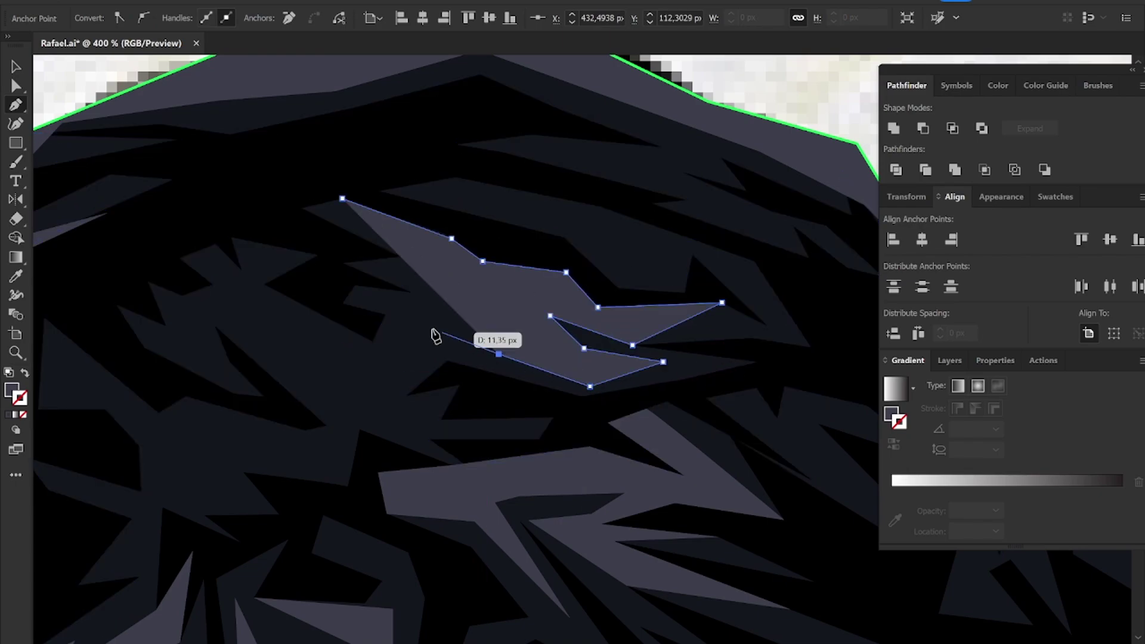
left_click(418, 324)
left_click(525, 338)
Step: Finish the Z-shaped notch, close the strand, and fill it grey with the highlights
key("shift+x")
left_click(361, 302)
left_click(445, 297)
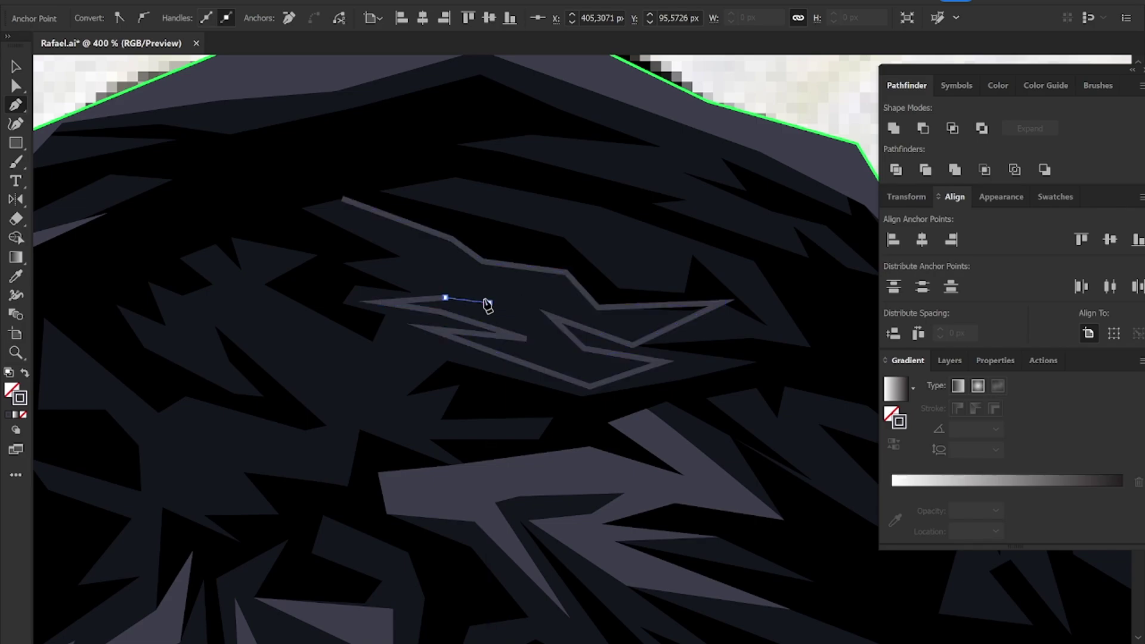
left_click(490, 303)
left_click_drag(414, 272, 431, 263)
left_click(342, 199)
key("v")
key("shift+x")
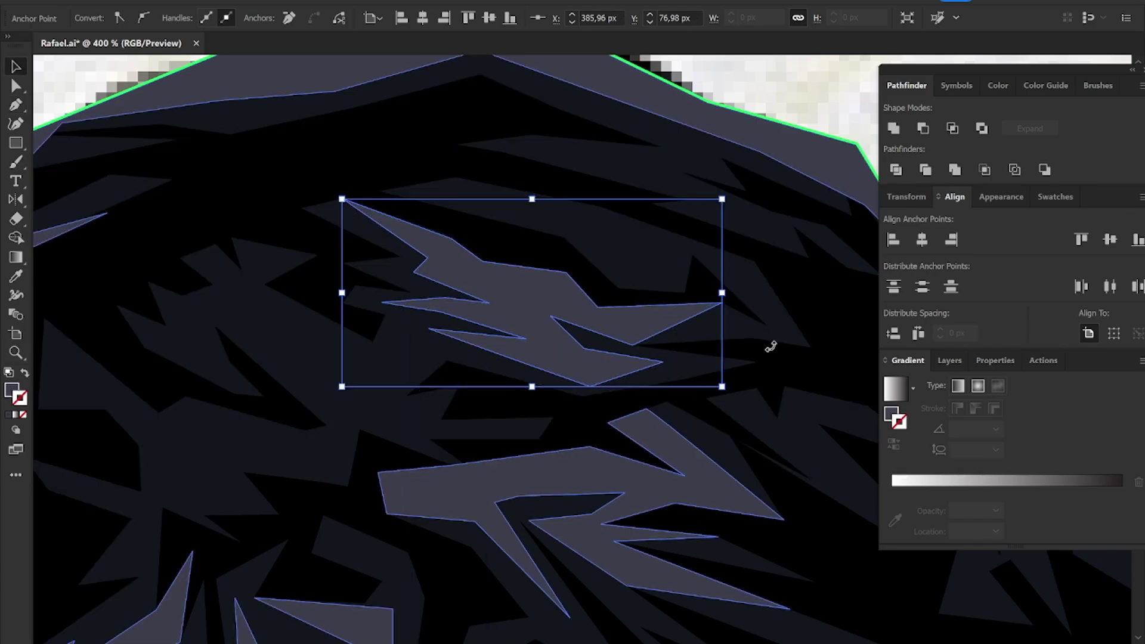
left_click(768, 340)
Step: Draw and close another light shard in the upper hair
left_click_drag(356, 452, 554, 333)
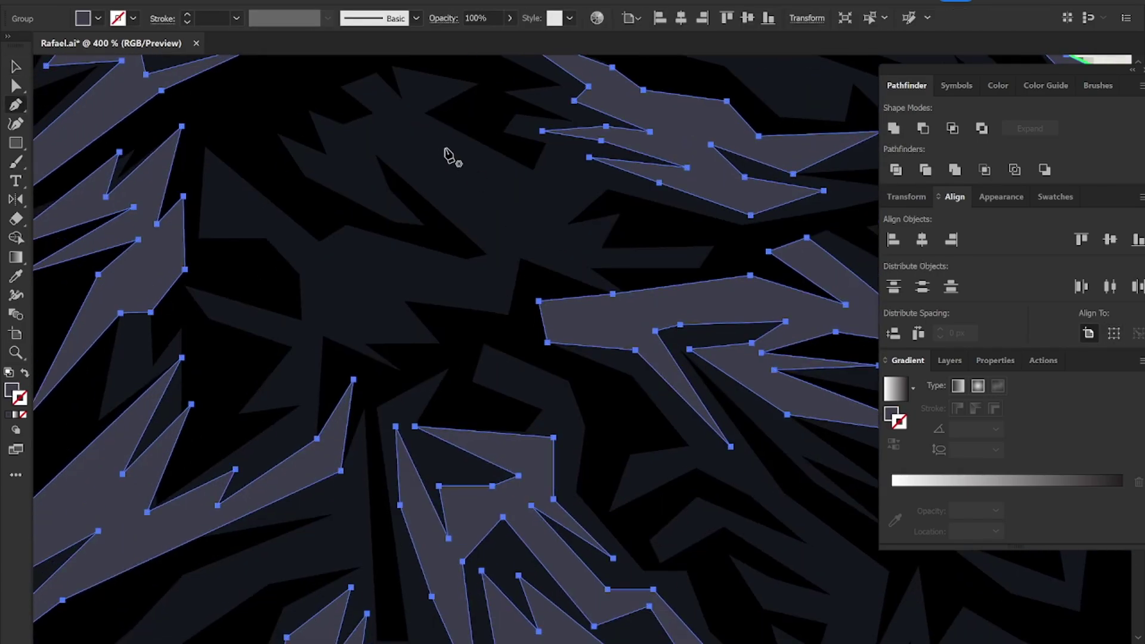
key("p")
left_click(425, 112)
left_click(533, 170)
left_click(568, 224)
left_click(528, 201)
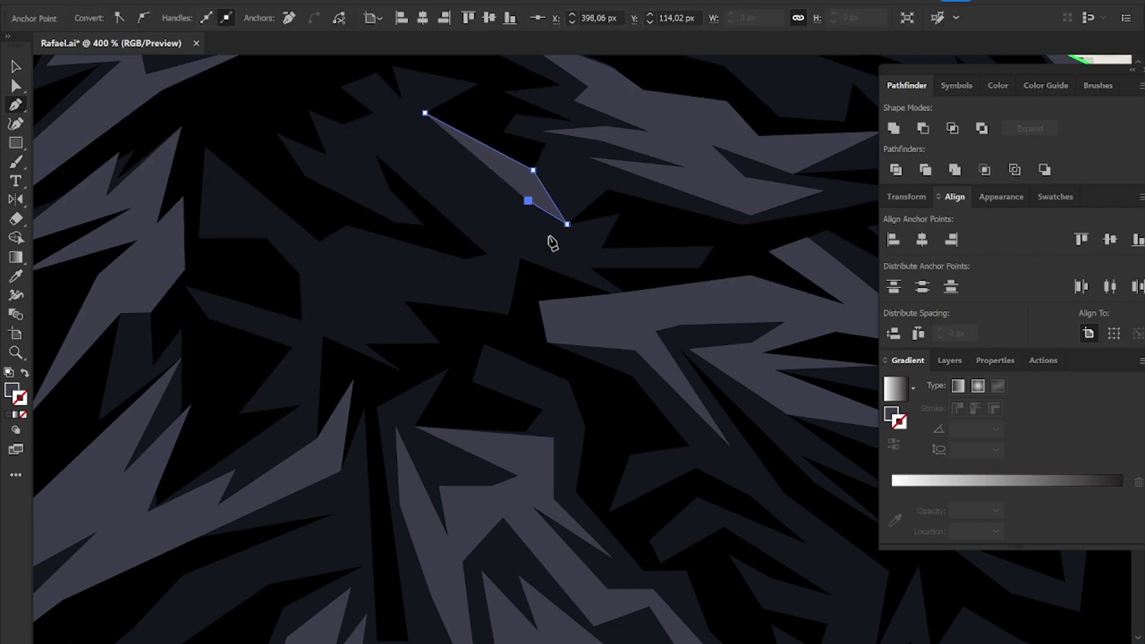
left_click(621, 292)
left_click(520, 258)
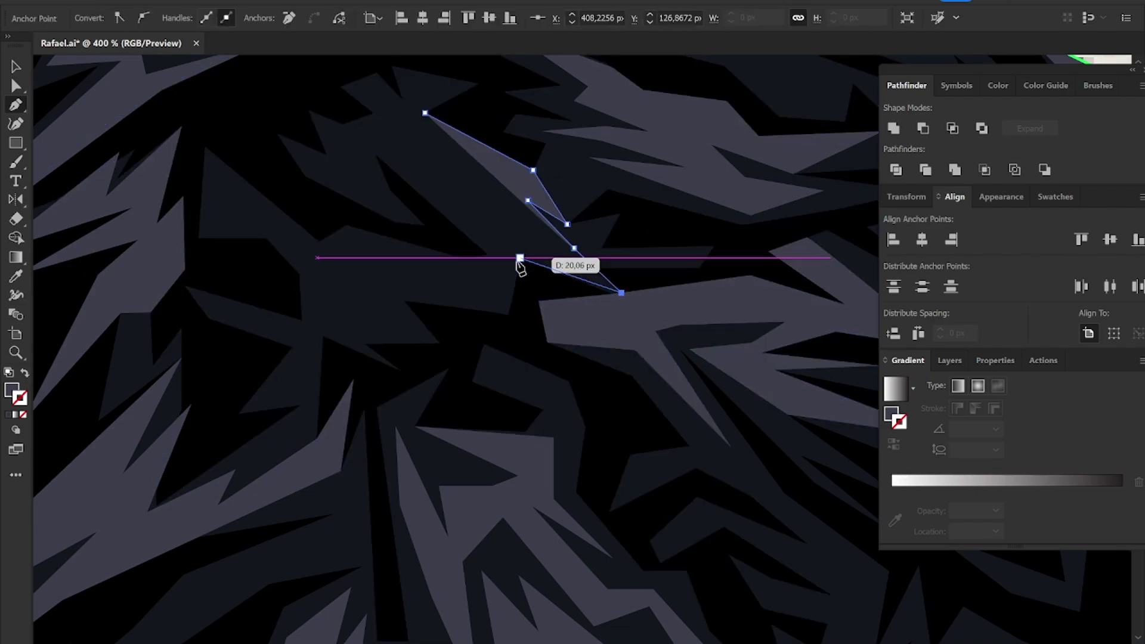
left_click(480, 212)
left_click(523, 231)
left_click(459, 204)
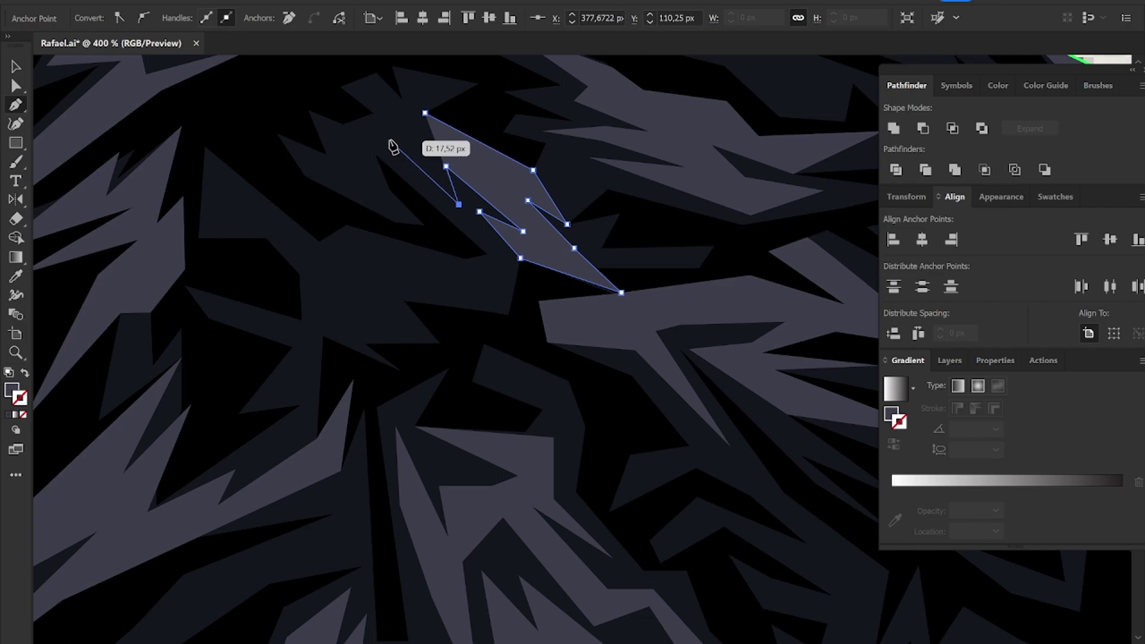
left_click(380, 138)
left_click(425, 113)
key("v")
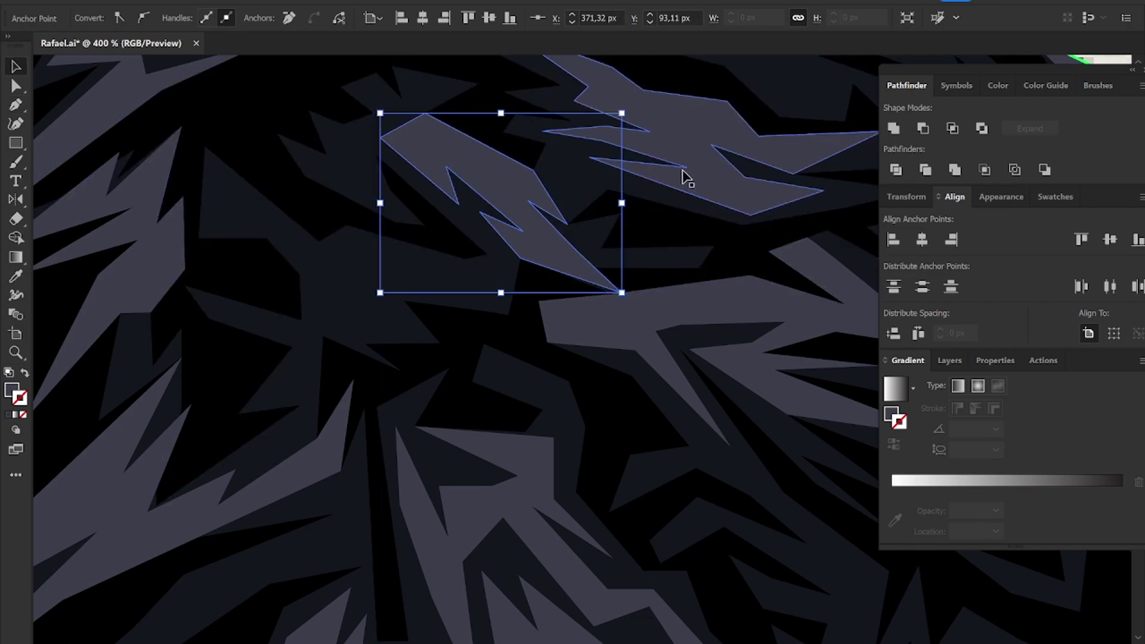
Step: Preview the hair on plain white by moving the photo aside, then undo the move
scroll(687, 178, "down", 2)
scroll(624, 376, "down", 3)
scroll(681, 167, "down", 3)
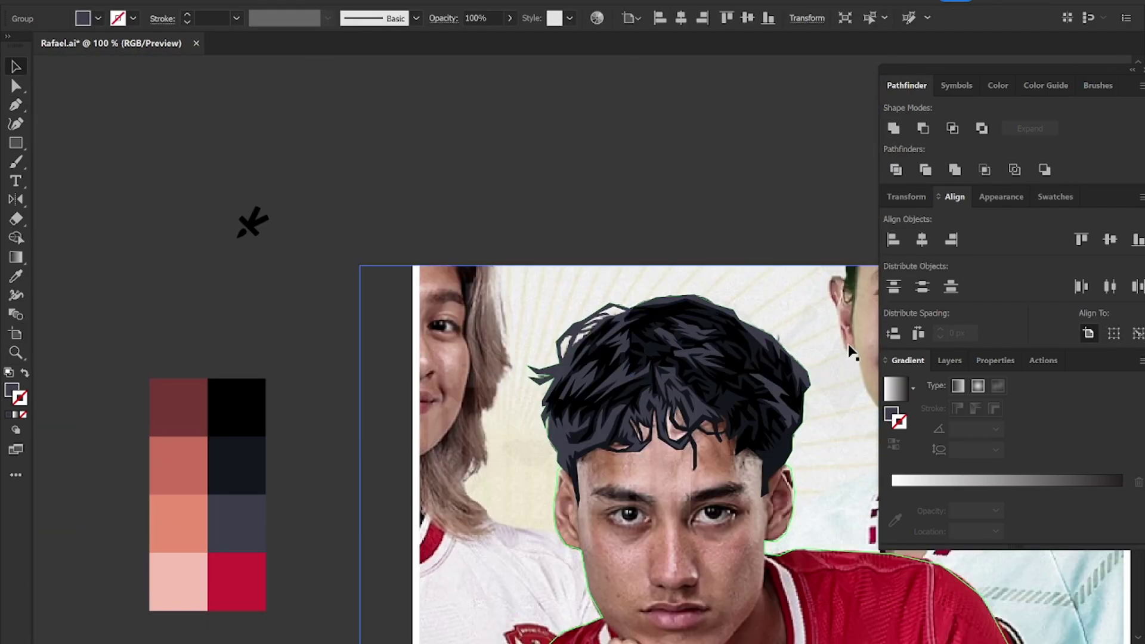
scroll(852, 352, "down", 2)
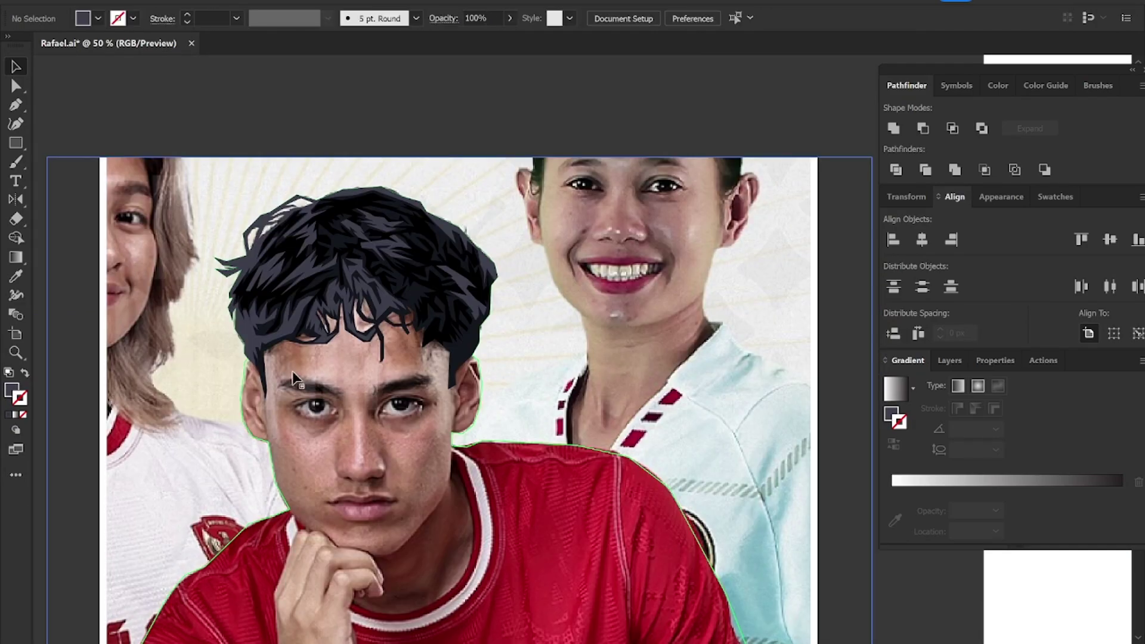
left_click_drag(244, 425, 716, 424)
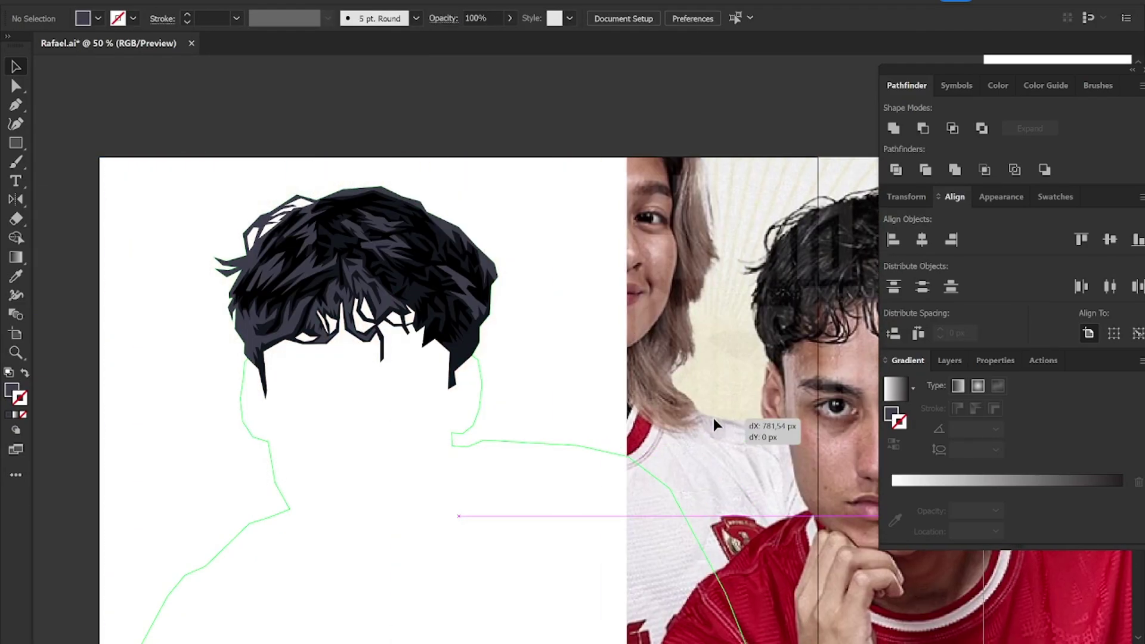
key("ctrl+z")
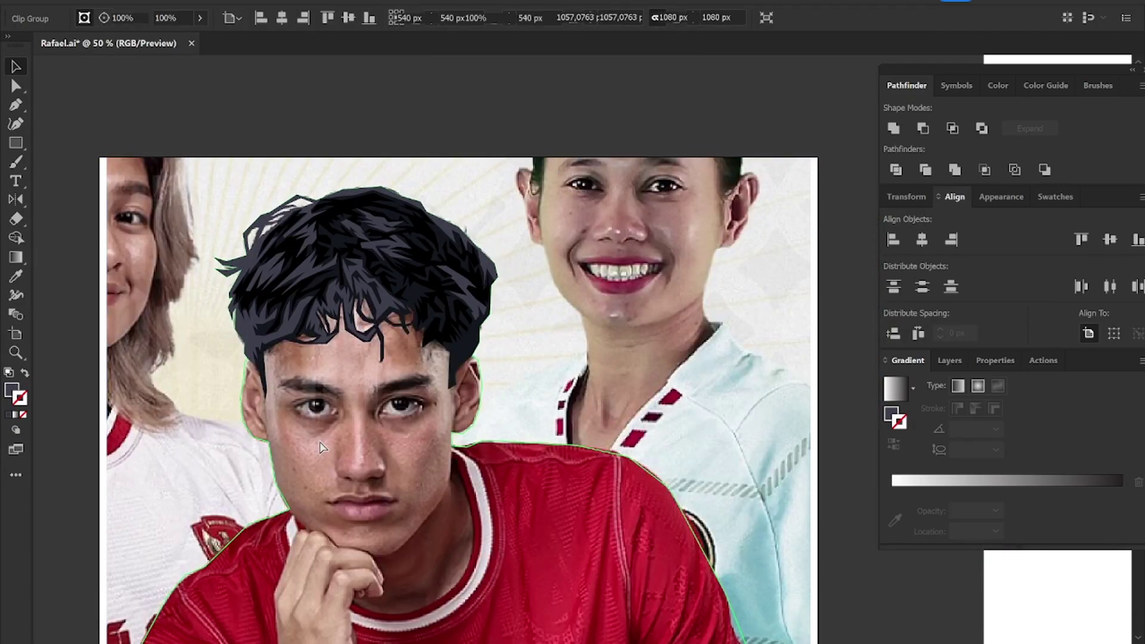
Step: Resume the unfinished face path and trace along the edge of the chin
key("ctrl+z")
scroll(322, 448, "up", 2)
scroll(338, 443, "up", 2)
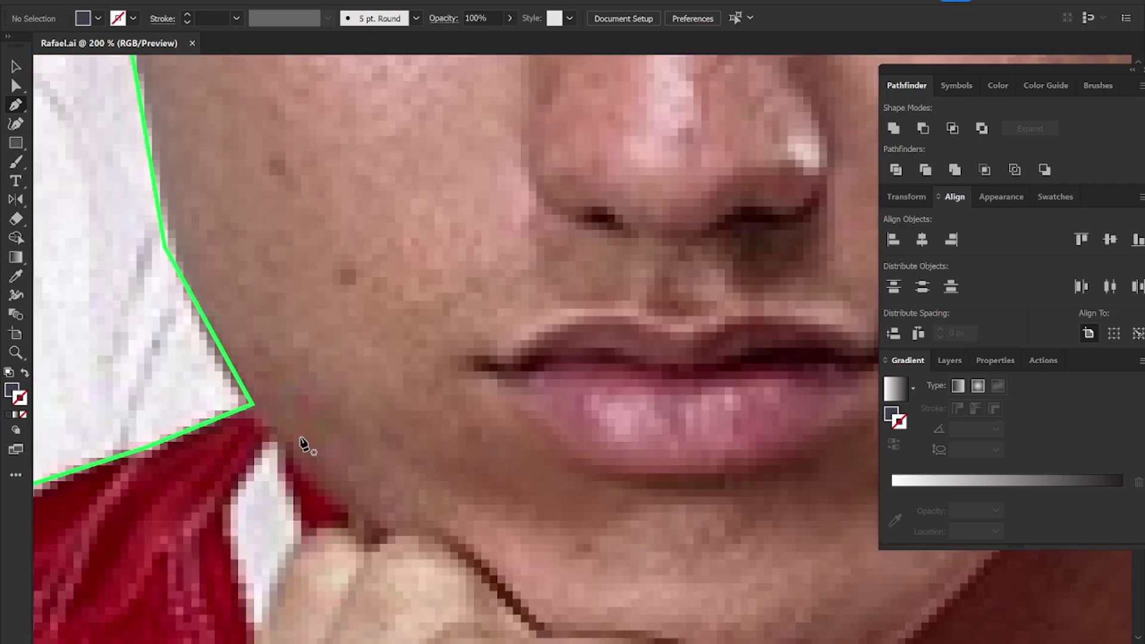
left_click(252, 406)
left_click_drag(401, 482, 346, 366)
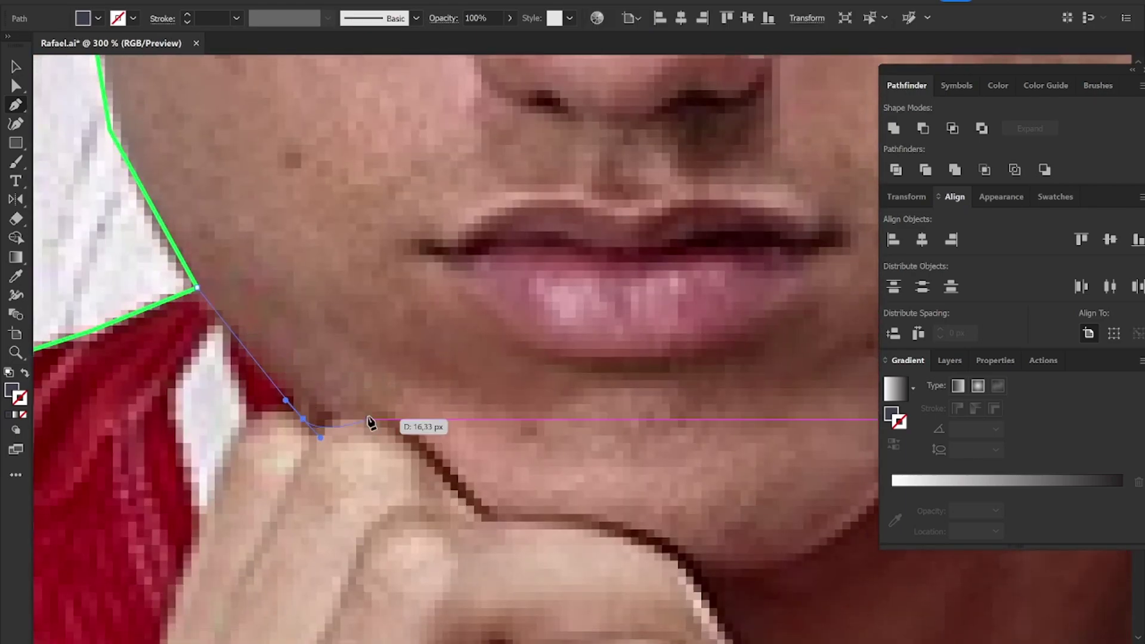
key("ctrl+z")
key("ctrl+z")
left_click(316, 431)
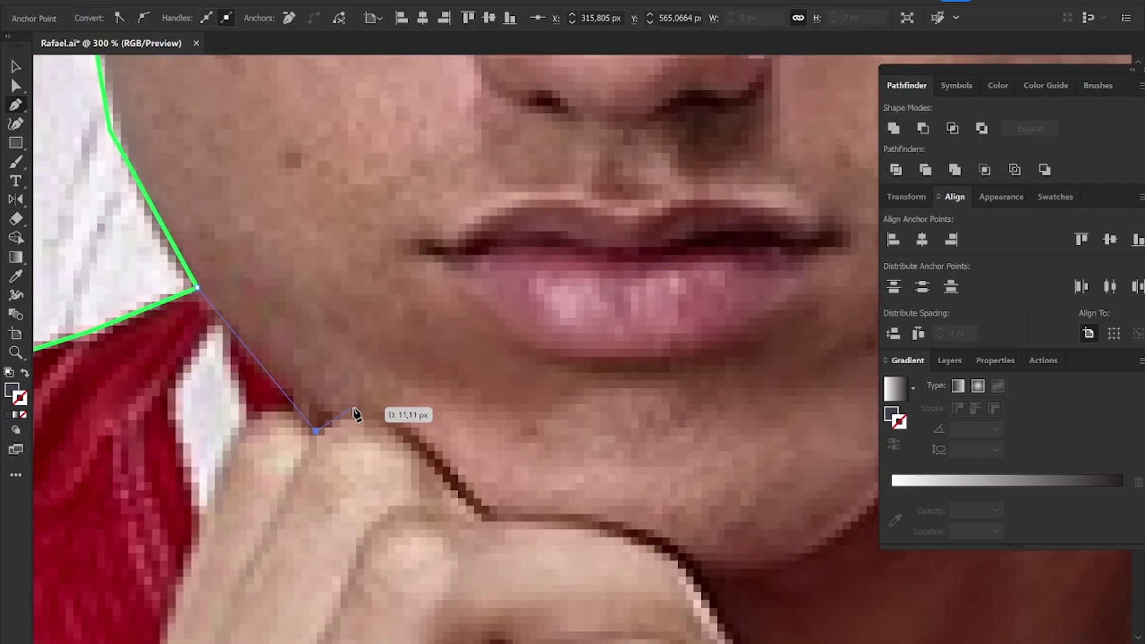
left_click(360, 412)
left_click(410, 422)
left_click(496, 518)
left_click_drag(634, 531, 431, 465)
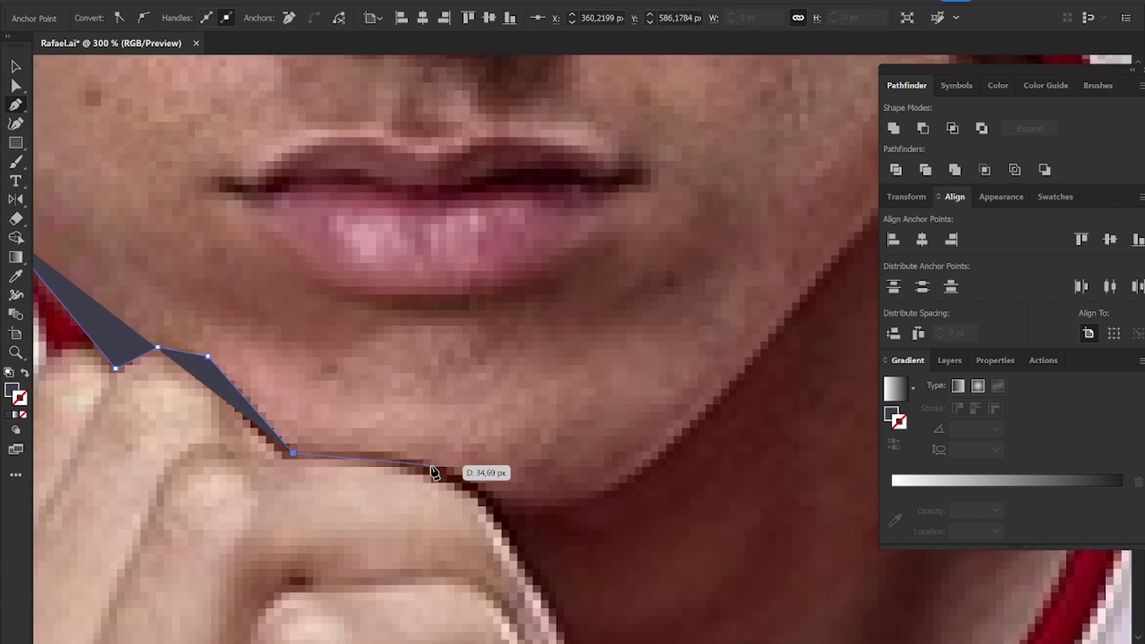
left_click(431, 465)
left_click(501, 525)
Step: Continue the face path along the jawline to where it meets the neck
left_click_drag(629, 491, 405, 595)
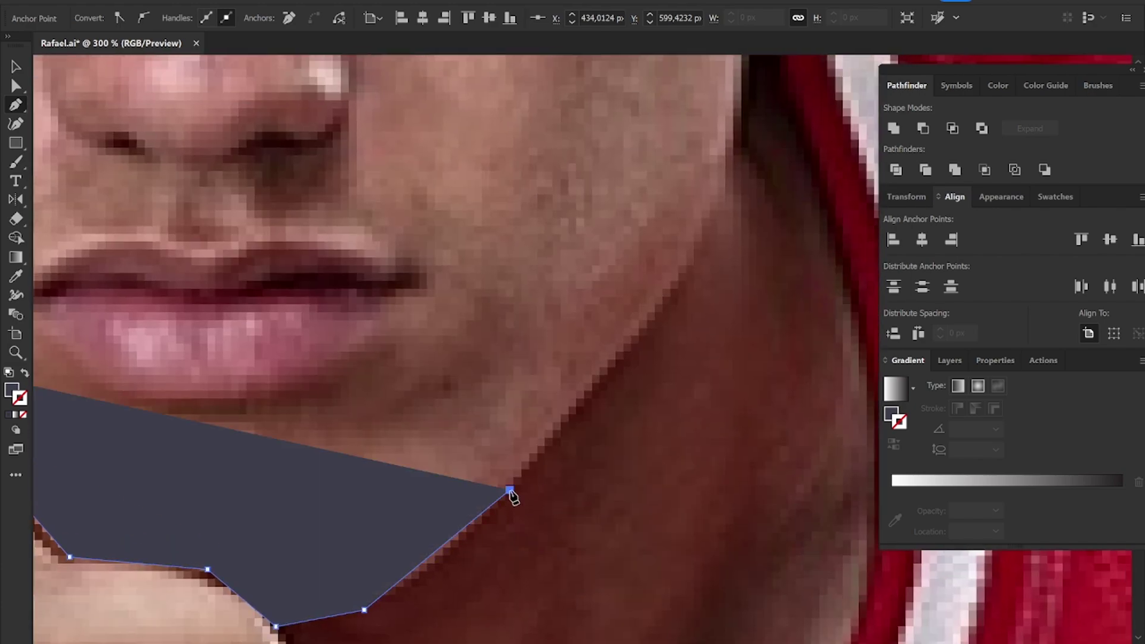
key("ctrl+z")
left_click(392, 606)
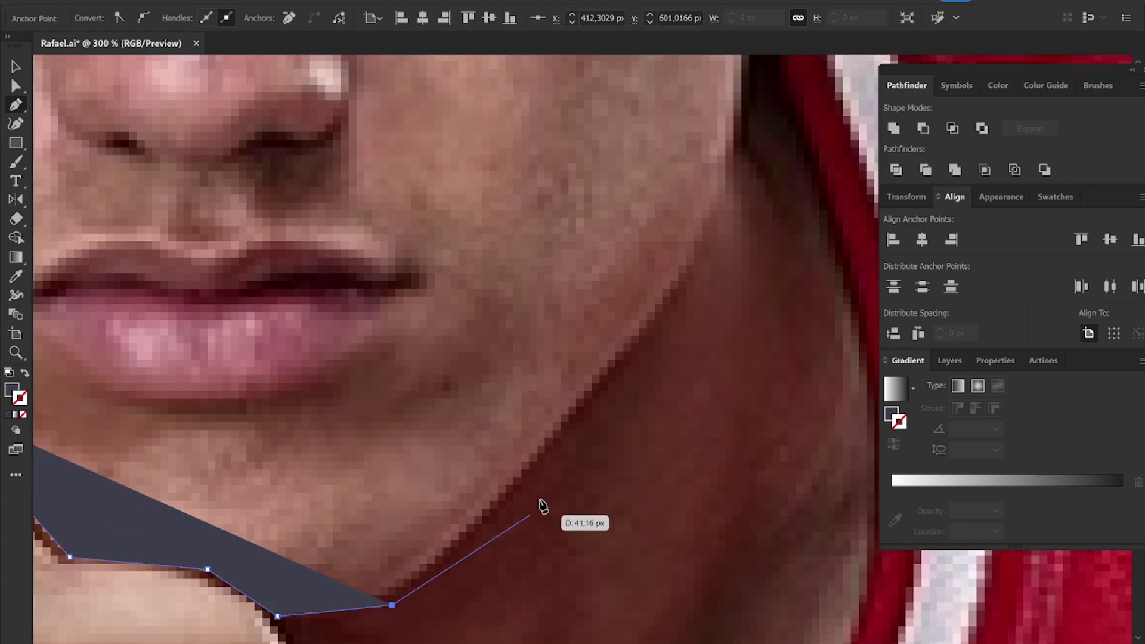
scroll(567, 453, "up", 3)
left_click(587, 431)
scroll(627, 328, "down", 2)
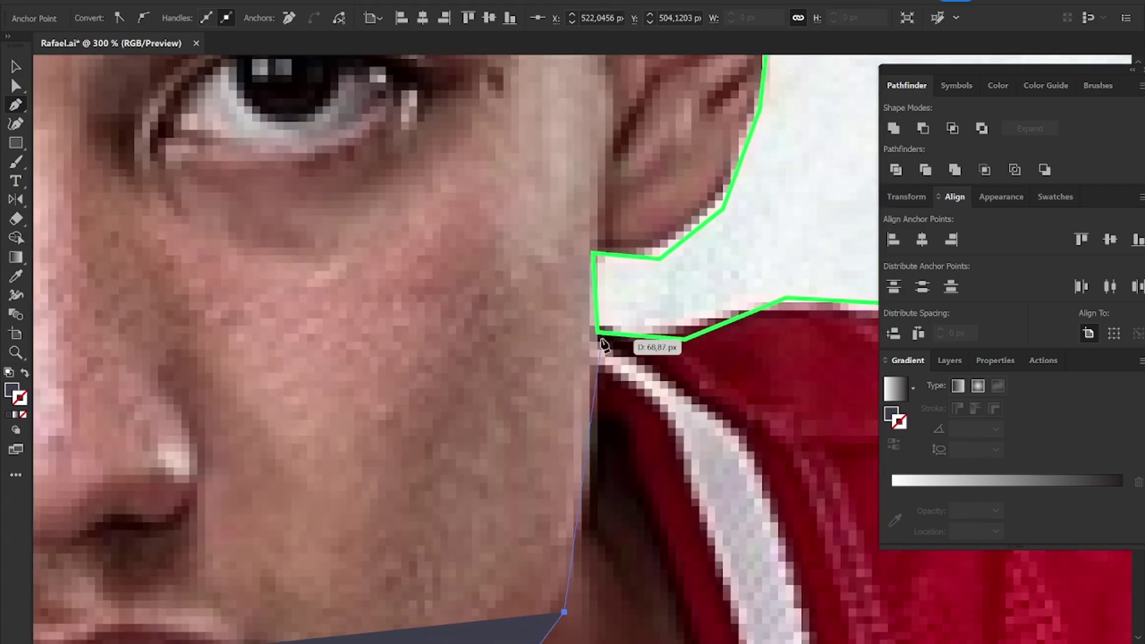
scroll(603, 343, "down", 3)
Step: Trace up the face side, over the head top, down the left side, and close
left_click(721, 231)
scroll(745, 221, "down", 1)
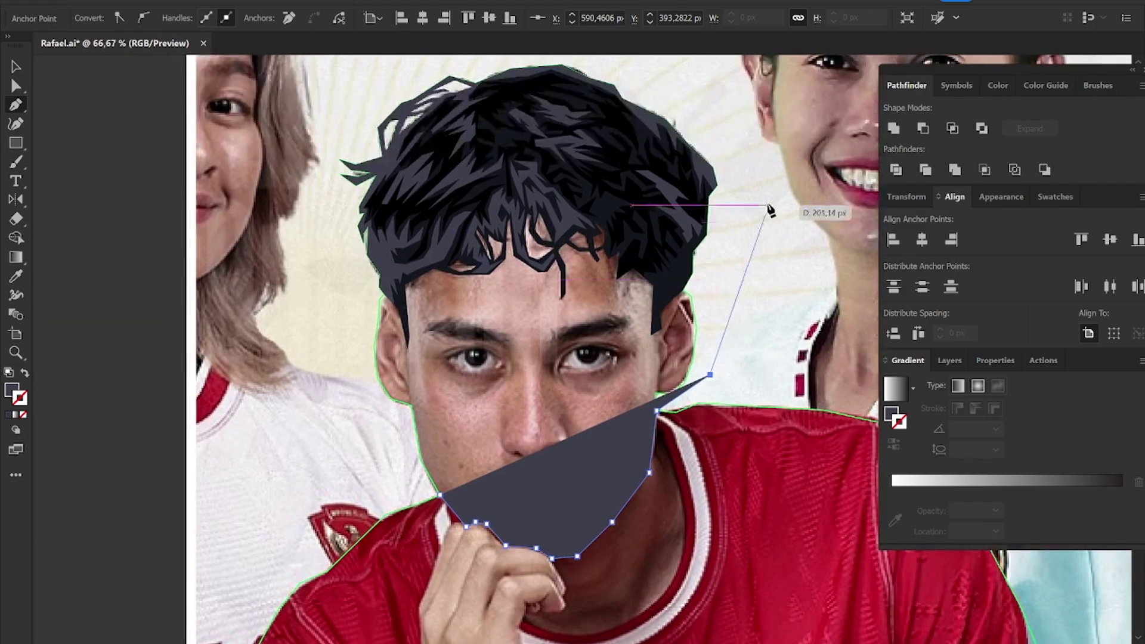
left_click(768, 202)
left_click(686, 136)
left_click(502, 105)
left_click(364, 119)
left_click(310, 258)
left_click(294, 395)
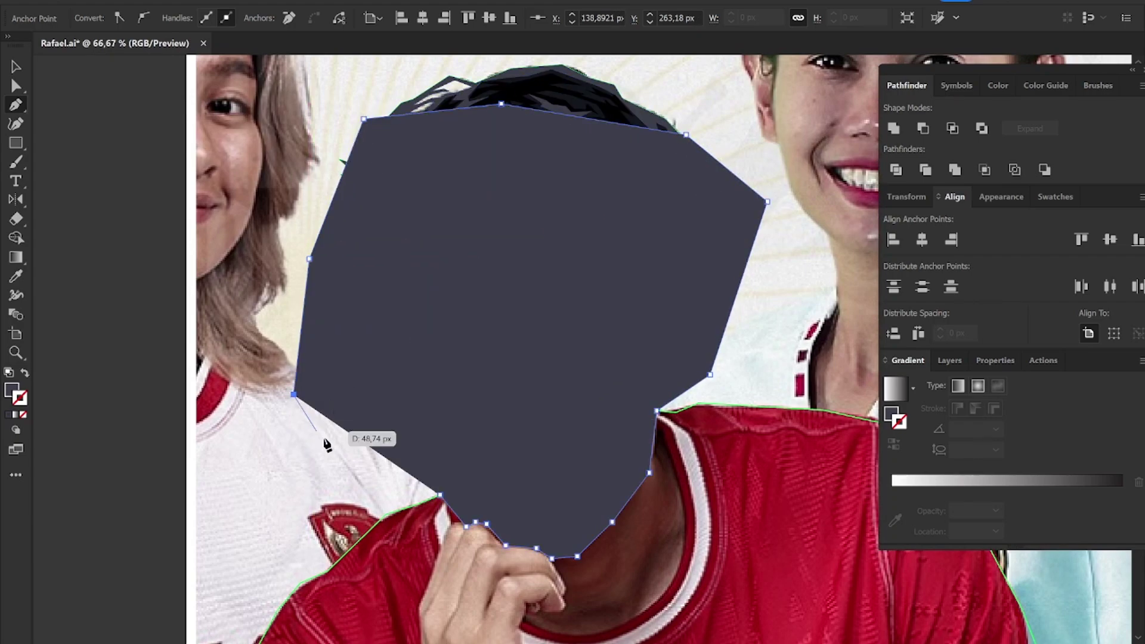
left_click(440, 495)
Step: Intersect the face shape with the green outline path to keep only the silhouette
key("v")
left_click(411, 516)
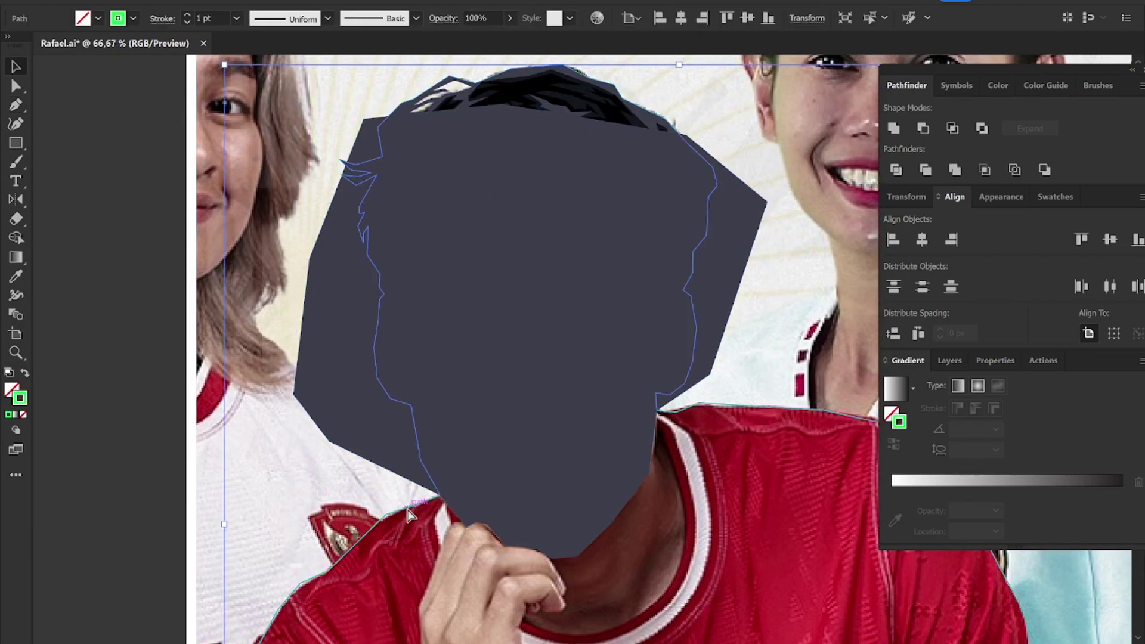
left_click(494, 488)
left_click(396, 519, "shift")
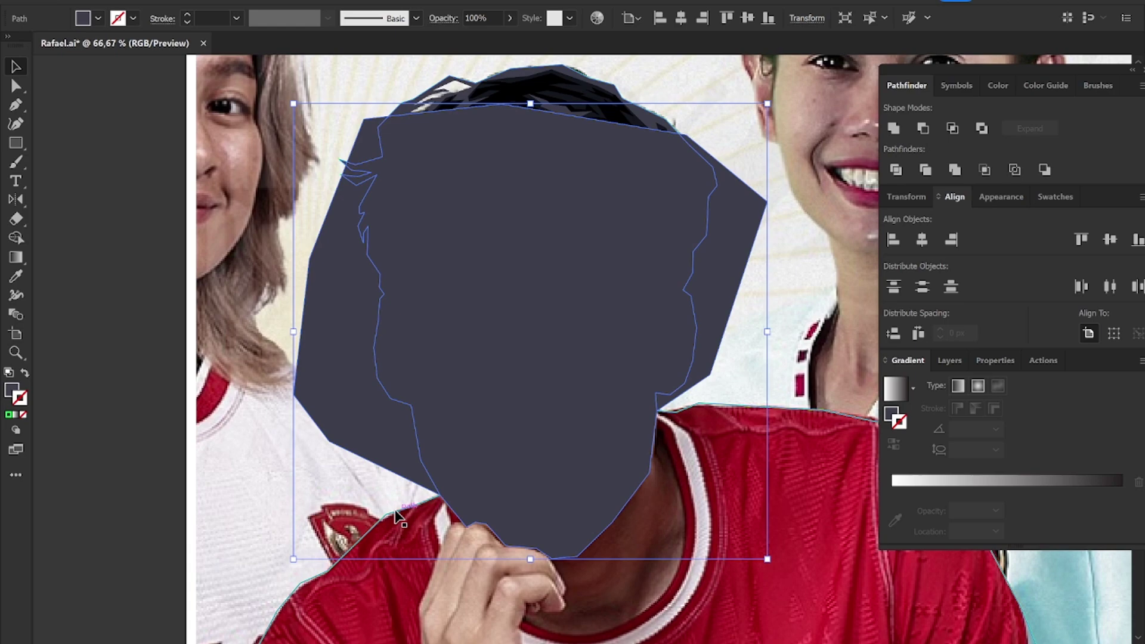
left_click(953, 128)
Step: Fill the face with the salmon skin tone from the palette and swap fill/stroke
key("ctrl+minus")
key("ctrl+minus")
key("i")
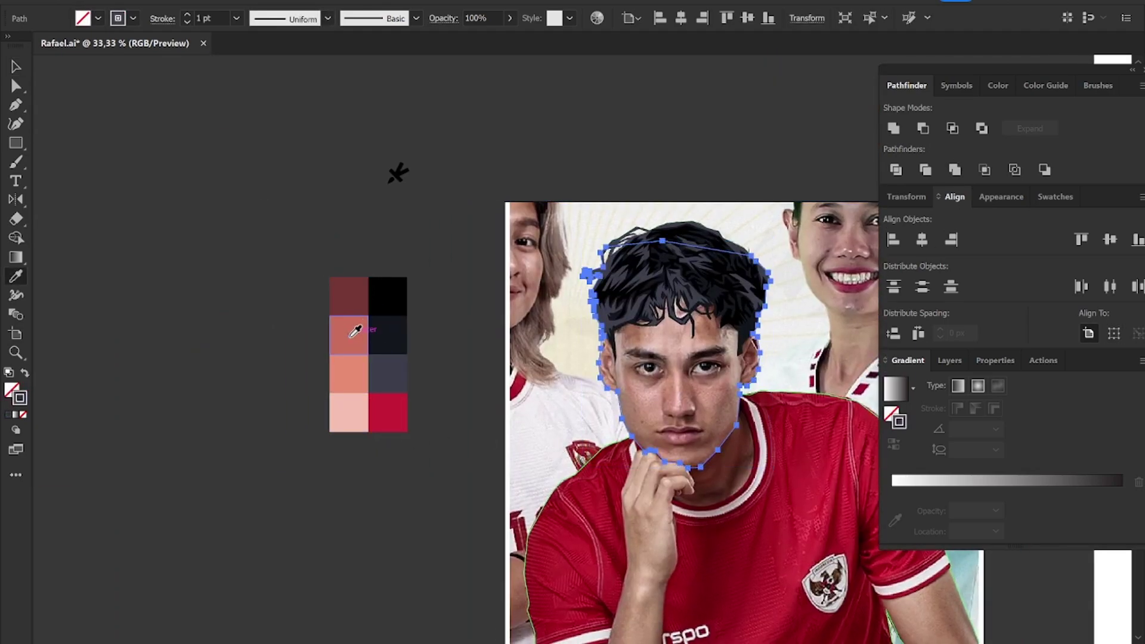
left_click(352, 336)
key("v")
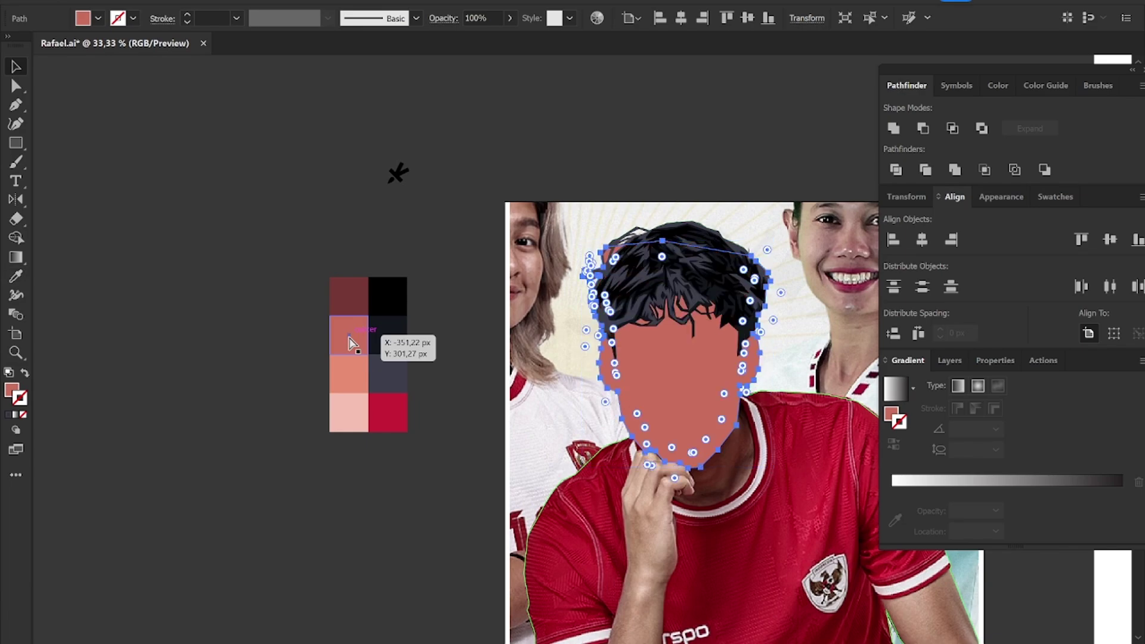
key("shift+x")
left_click(445, 498)
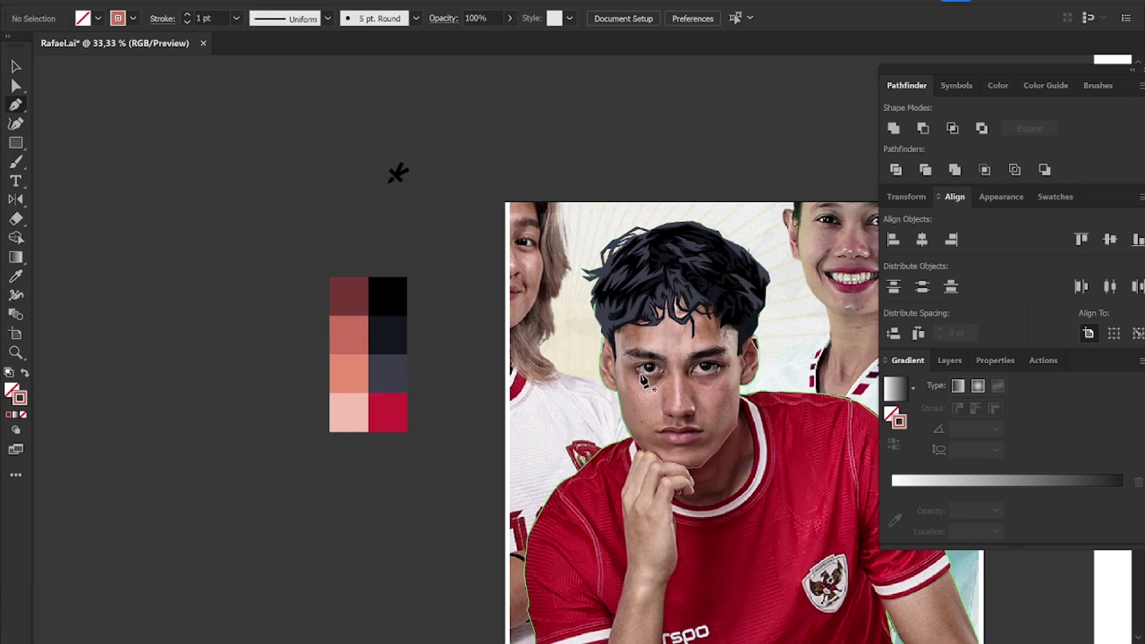
Step: Trace a closed four-point outline over the first eyebrow with the Pen tool
key("p")
scroll(692, 399, "up", 5)
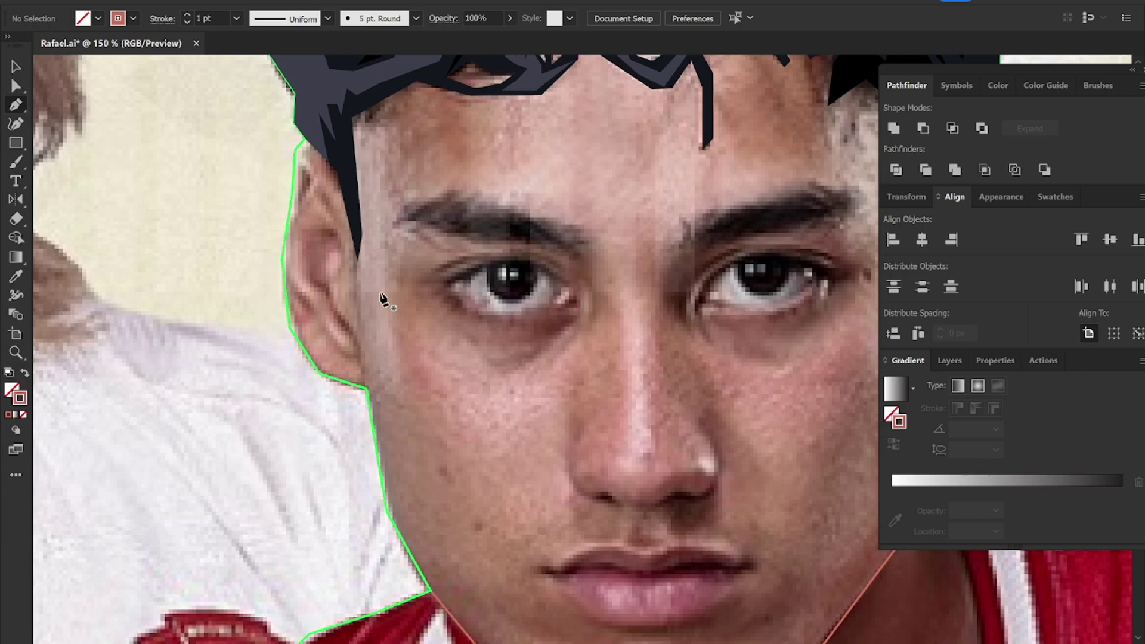
scroll(382, 298, "up", 3)
scroll(361, 160, "right", 5)
scroll(361, 160, "up", 1)
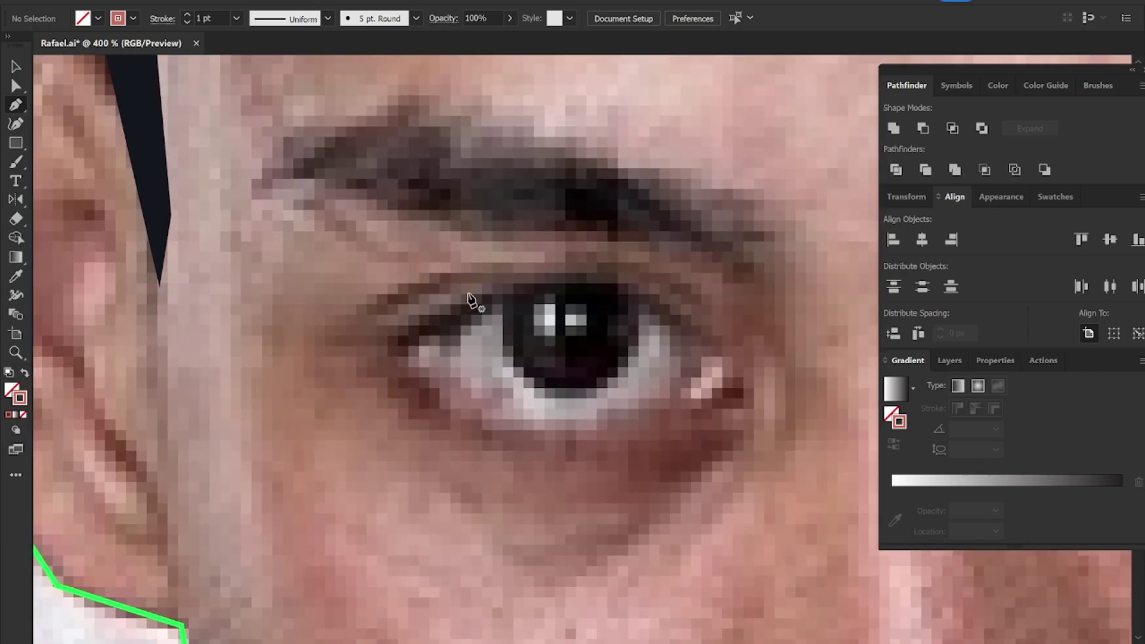
scroll(432, 284, "right", 5)
scroll(432, 284, "up", 2)
left_click(238, 164)
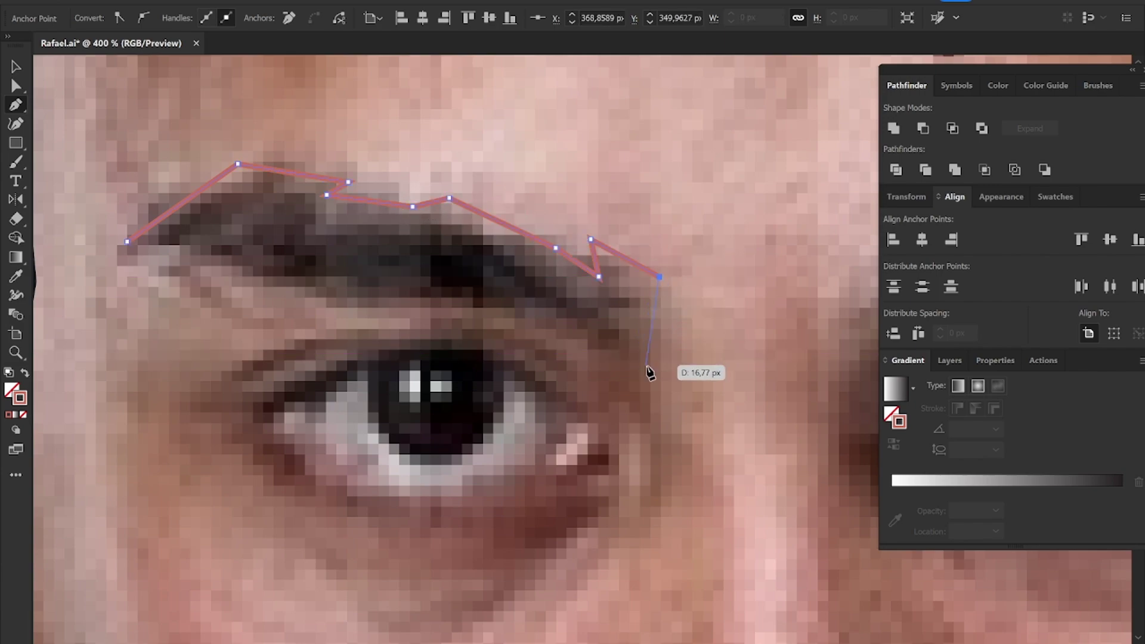
left_click(584, 324)
left_click(595, 353)
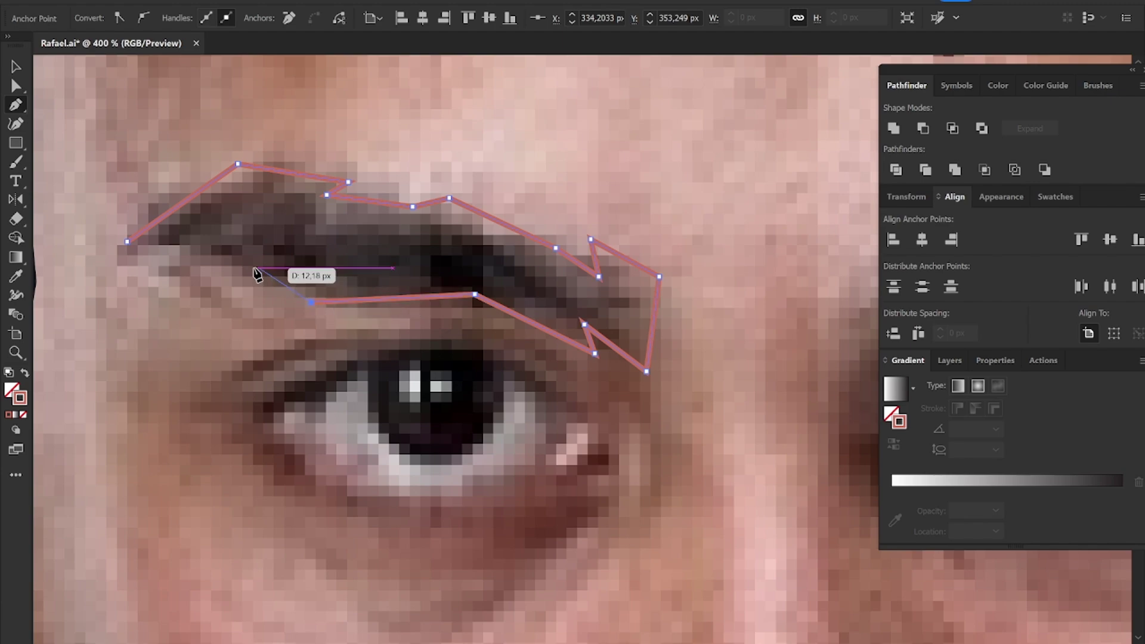
left_click(128, 244)
scroll(239, 280, "down", 2)
scroll(271, 292, "up", 2)
Step: Adjust an eyebrow anchor and give the shape a fill with no stroke
key("a")
left_click(259, 299)
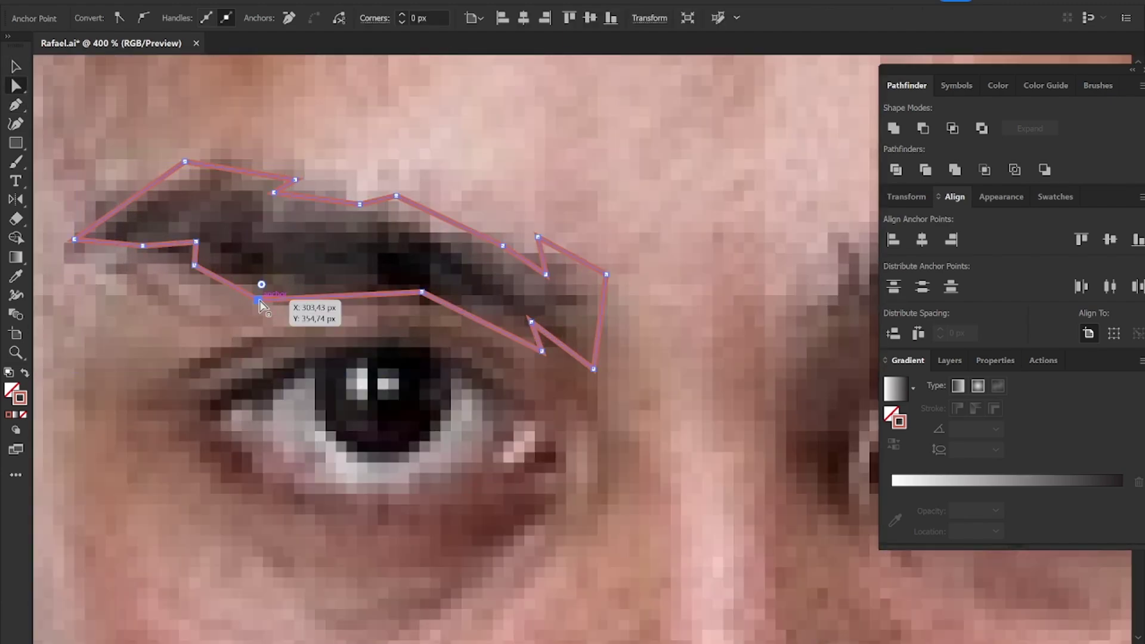
key("p")
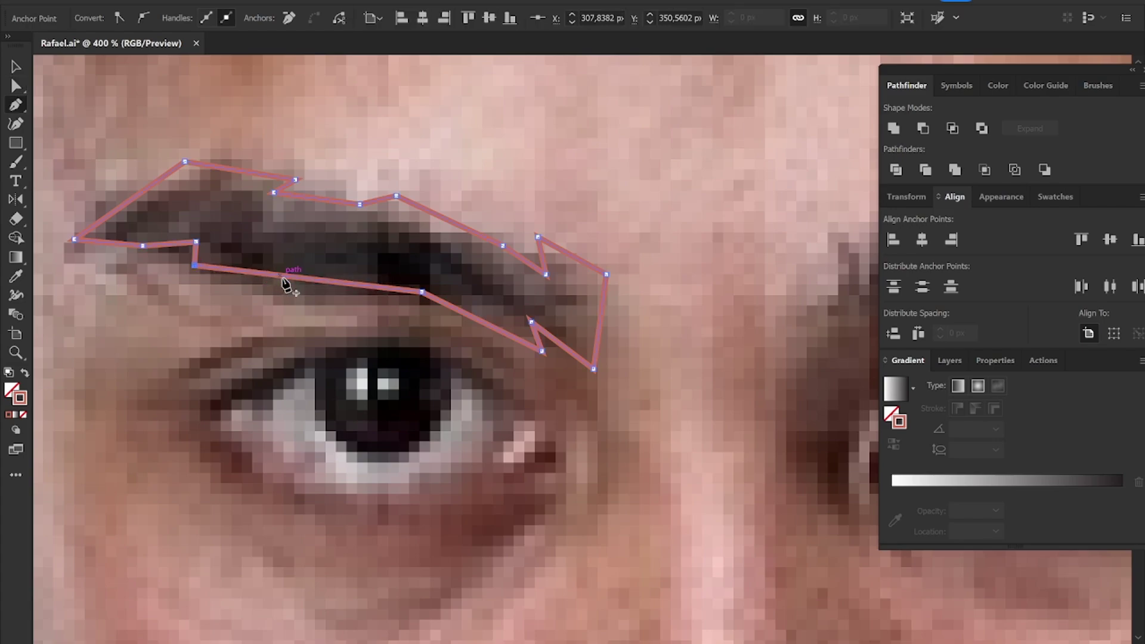
key("shift+x")
key("v")
scroll(663, 307, "down", 4)
scroll(727, 283, "up", 2)
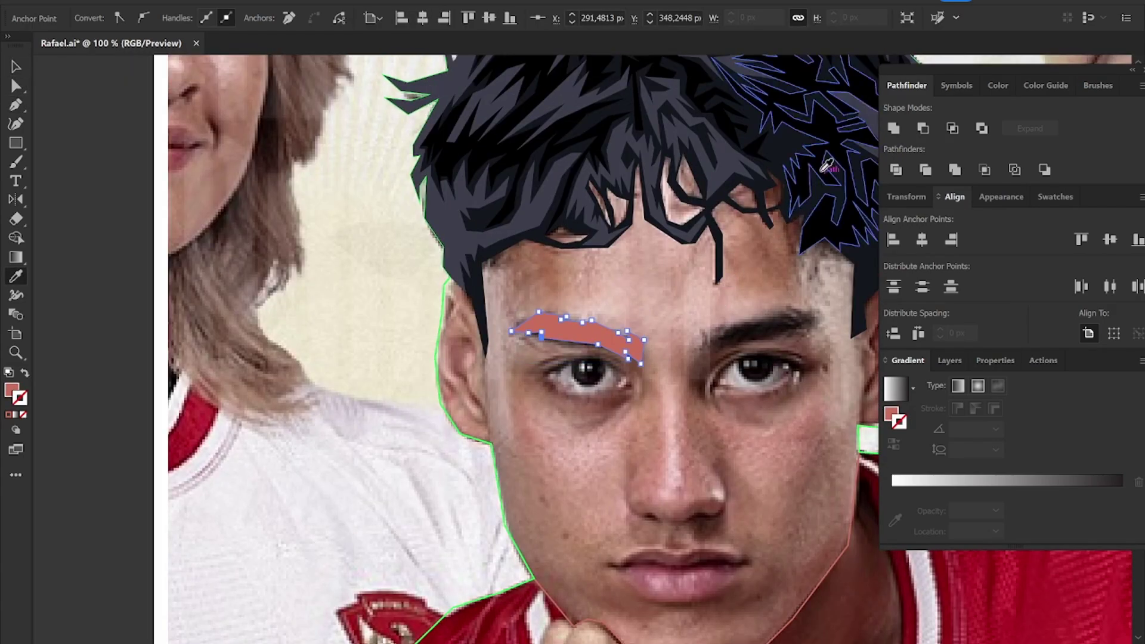
key("v")
scroll(776, 334, "up", 5, "alt")
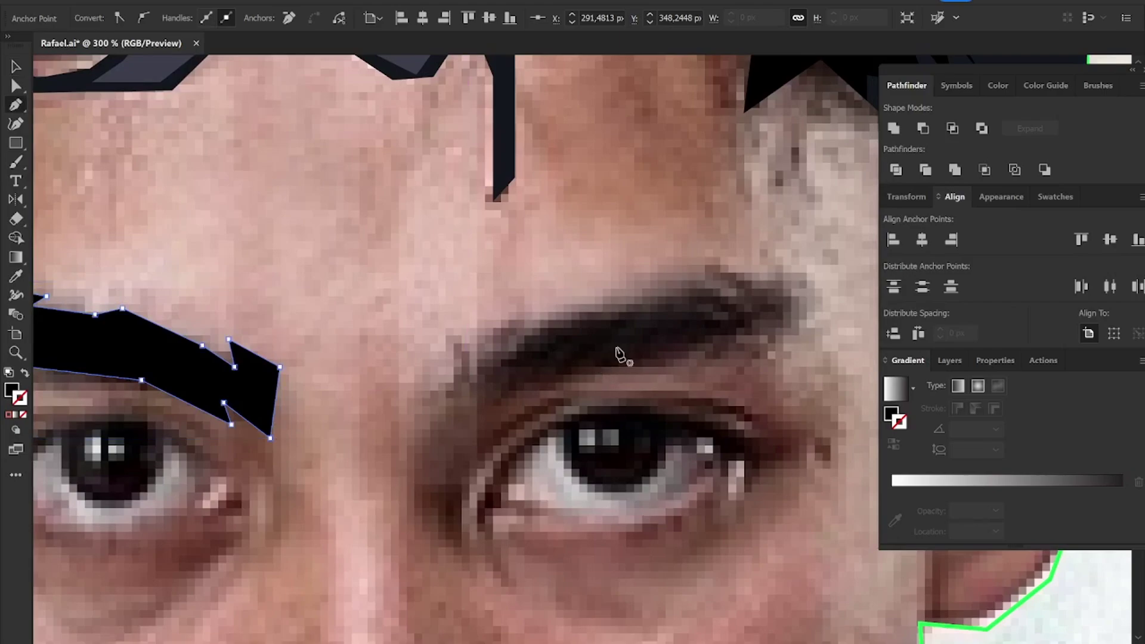
Step: Trace the right eyebrow's jagged outline, close it and restore its solid black fill
left_click(808, 289)
left_click(745, 264)
left_click(760, 281)
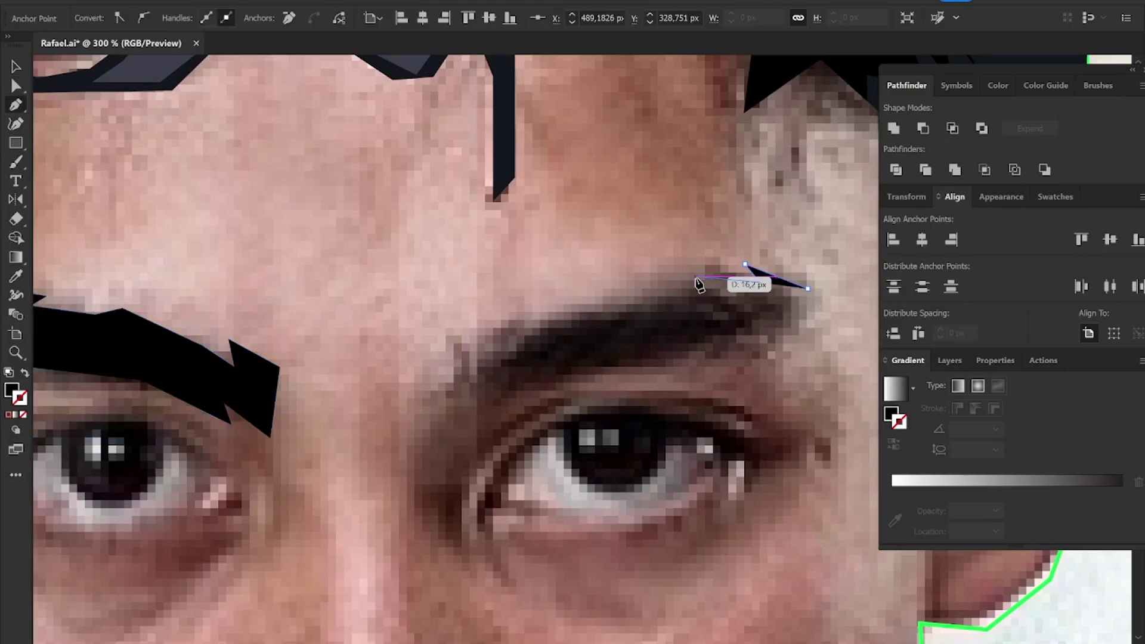
left_click(497, 323)
left_click(455, 328)
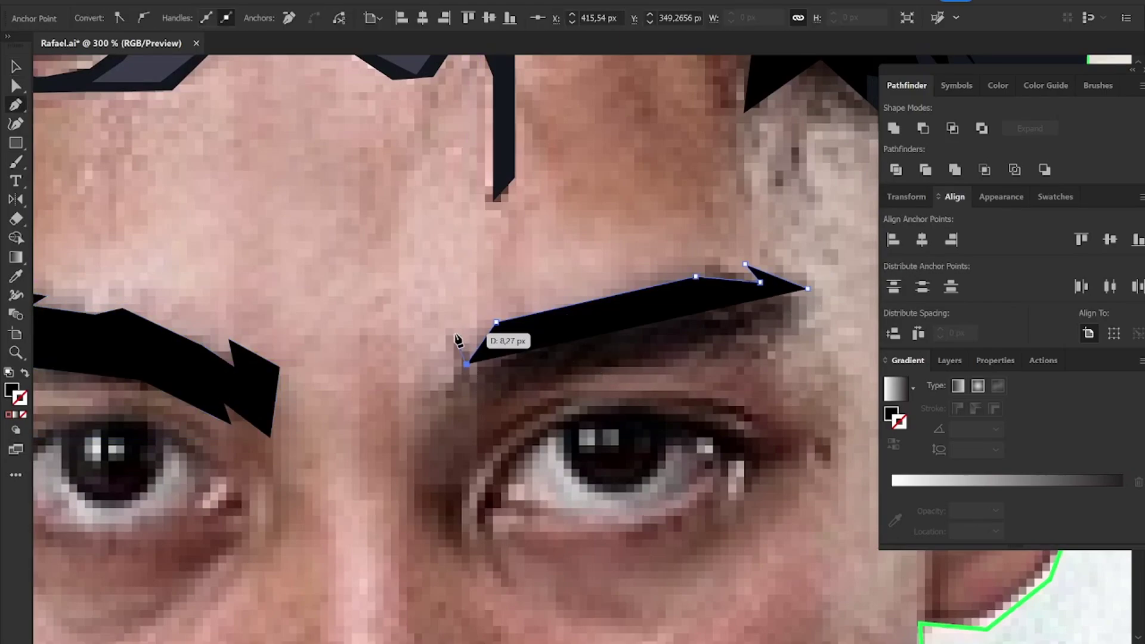
left_click(420, 363)
left_click(438, 439)
left_click(459, 406)
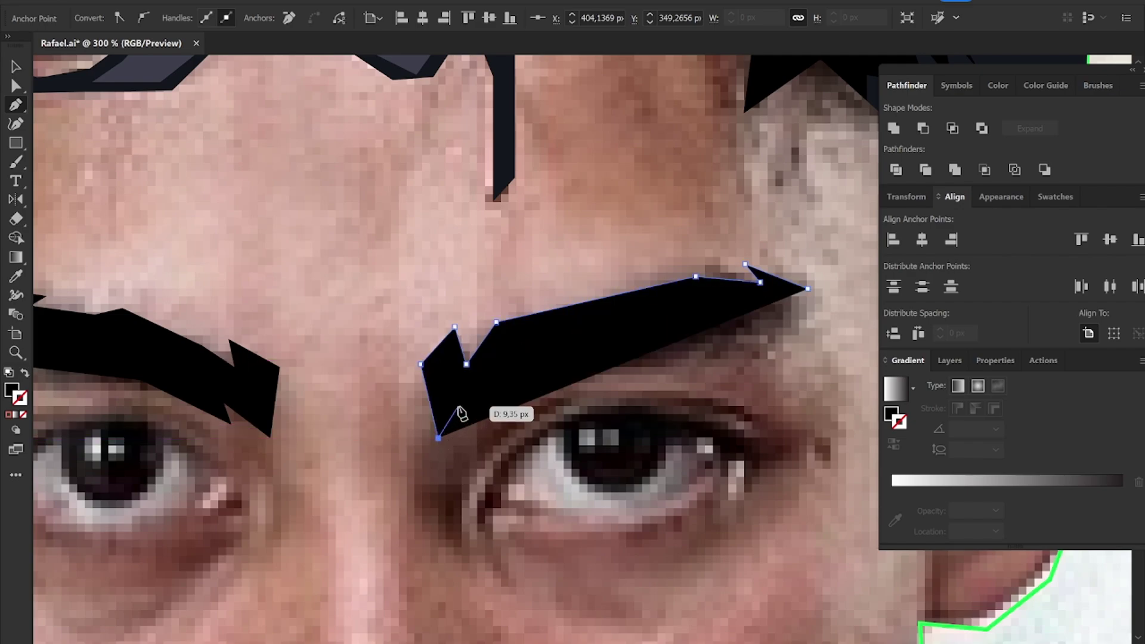
key("shift+x")
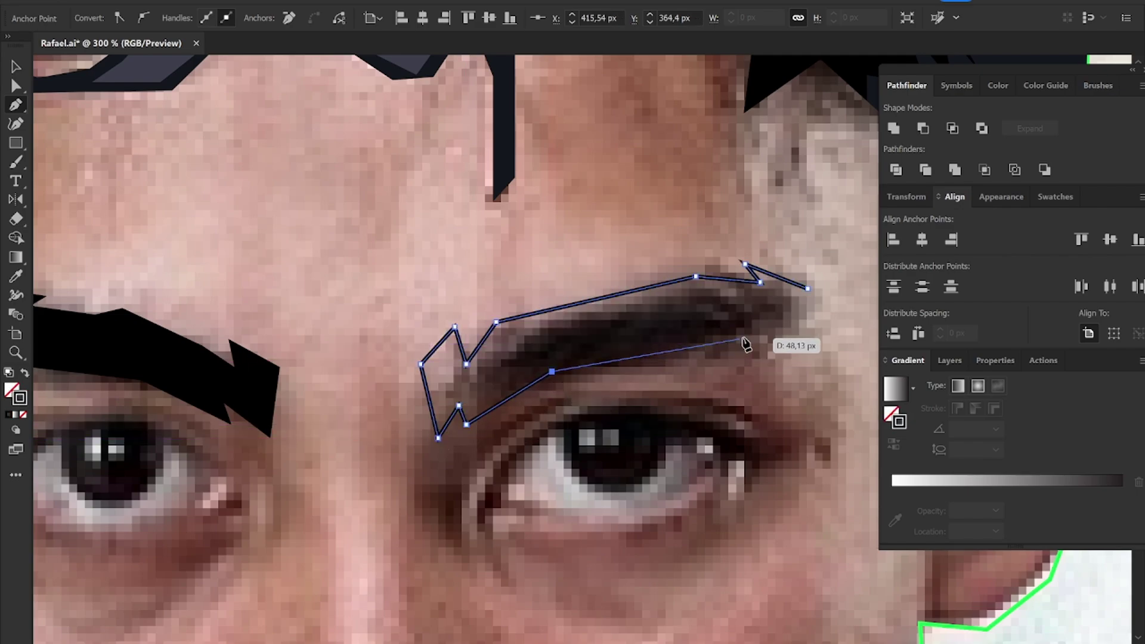
left_click(808, 288)
key("shift+x")
key("v")
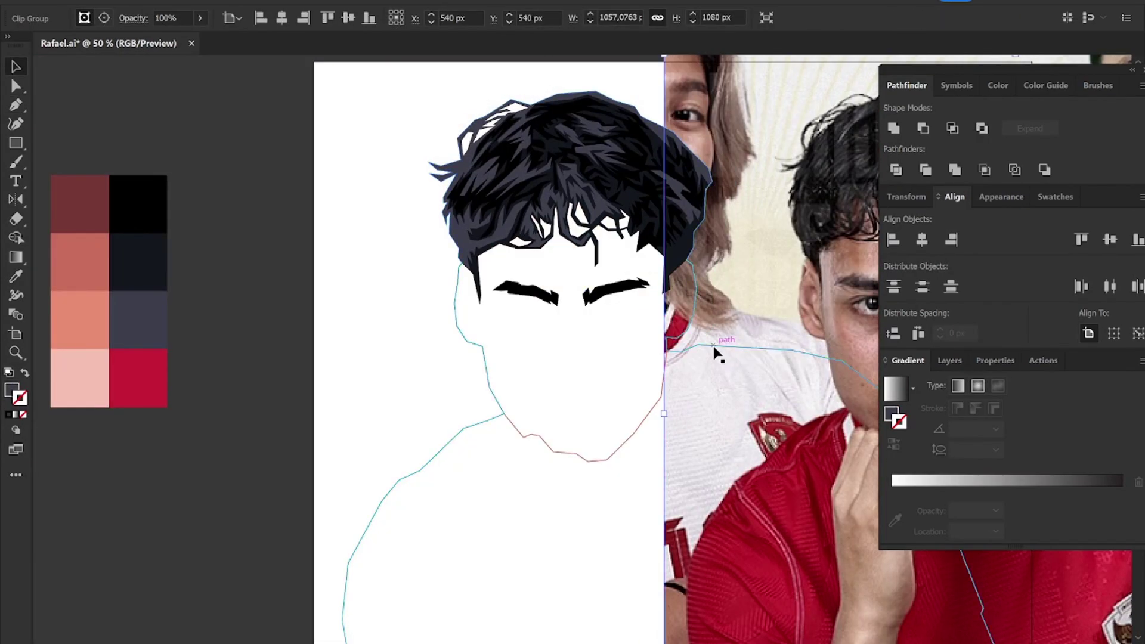
Step: Trace an angular stroke-only outline around the left eye
scroll(566, 339, "up", 4)
key("p")
scroll(416, 286, "up", 3)
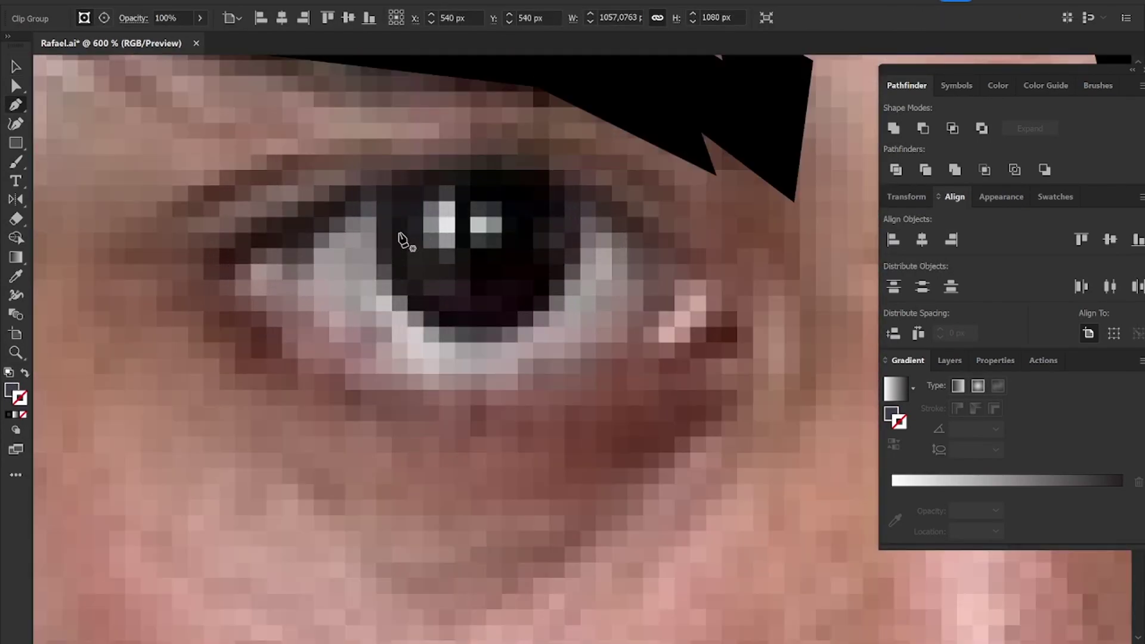
left_click(387, 260)
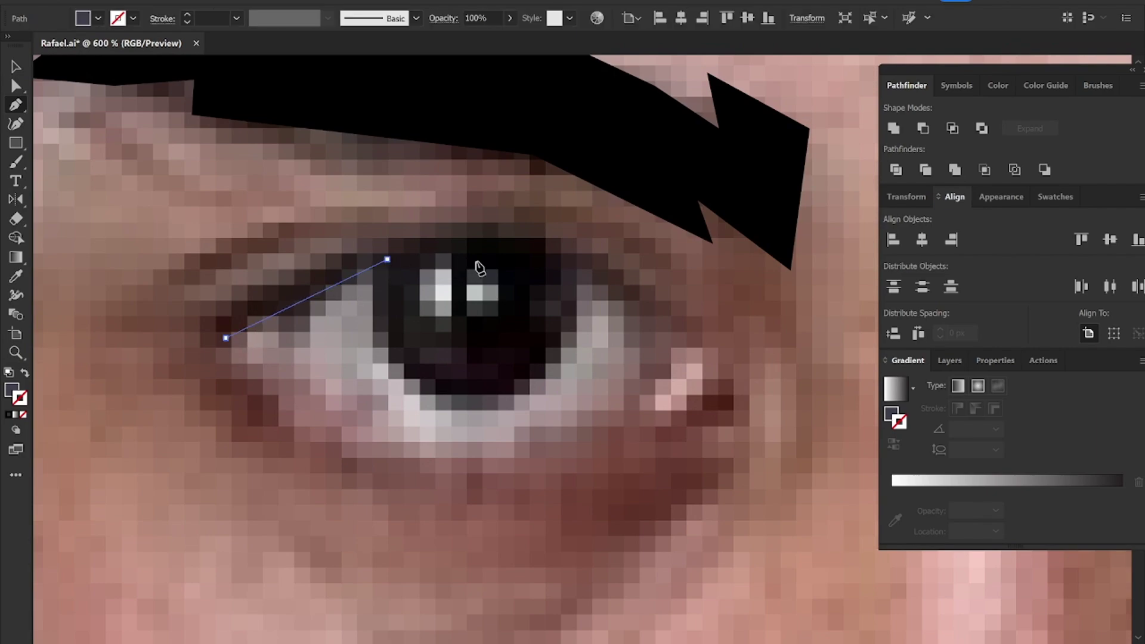
left_click(564, 254)
left_click(739, 343)
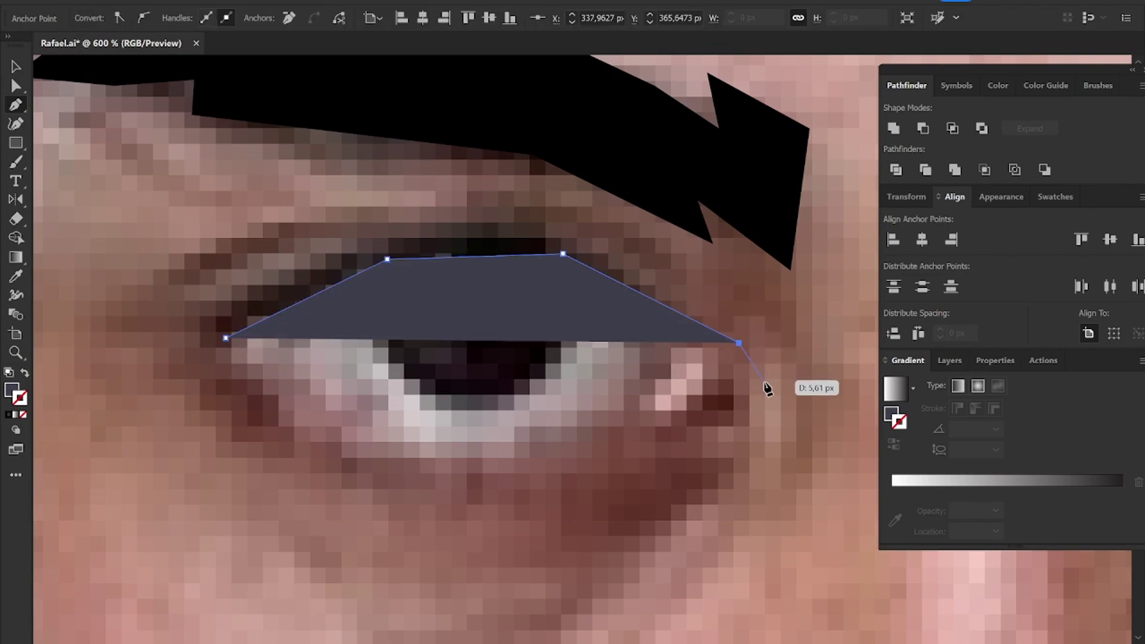
left_click(768, 388)
key("shift+x")
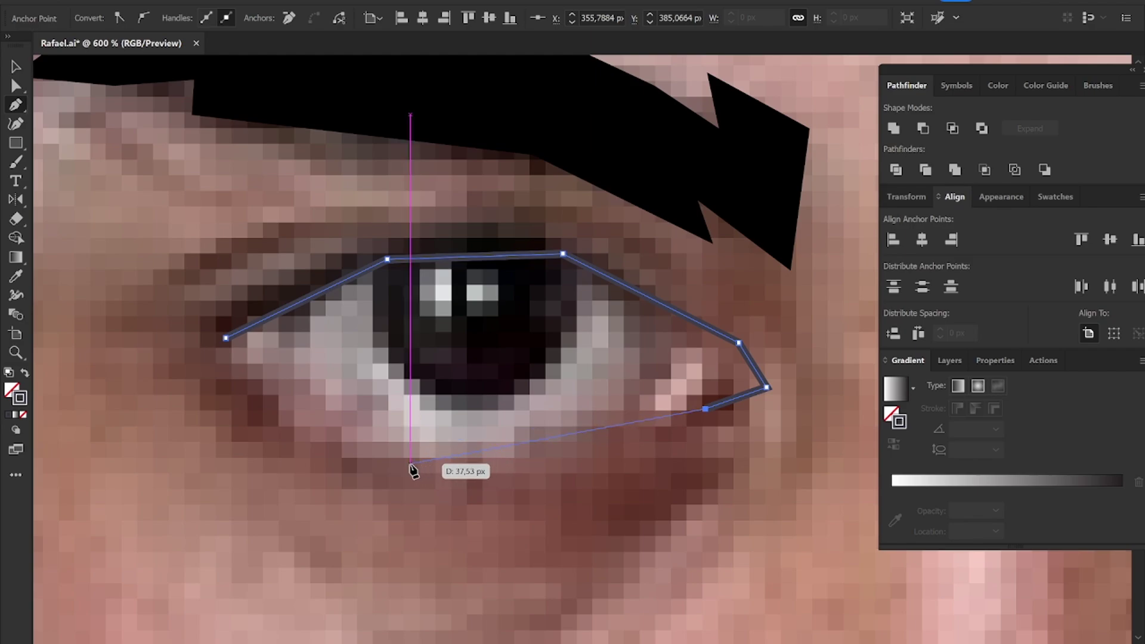
left_click(404, 460)
left_click(281, 411)
left_click(226, 338)
key("v")
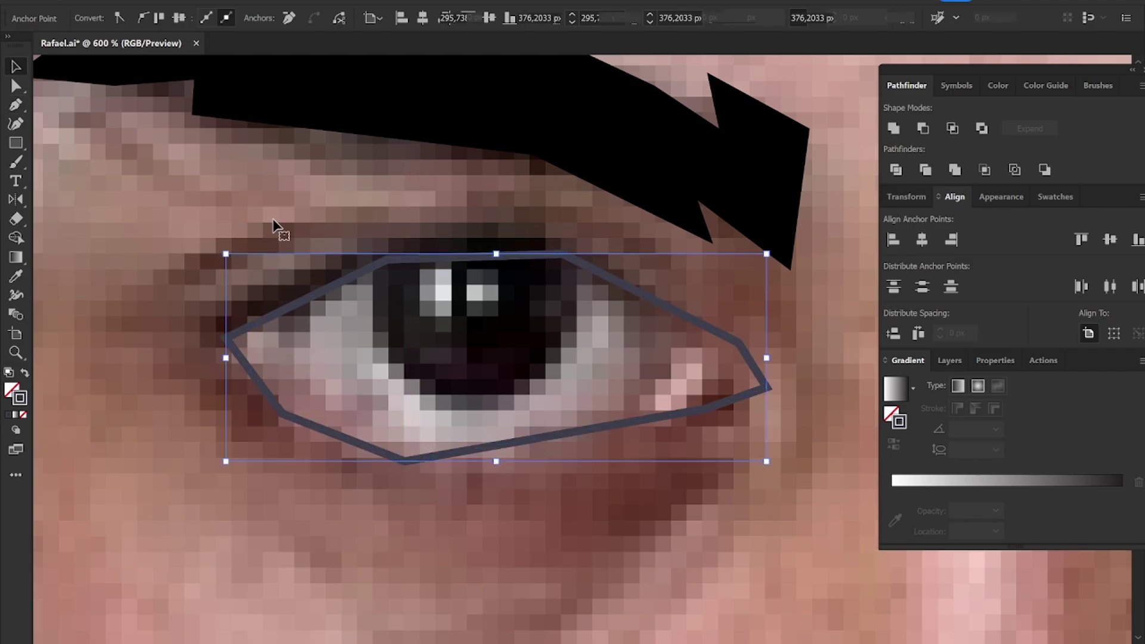
left_click(275, 224)
key("l")
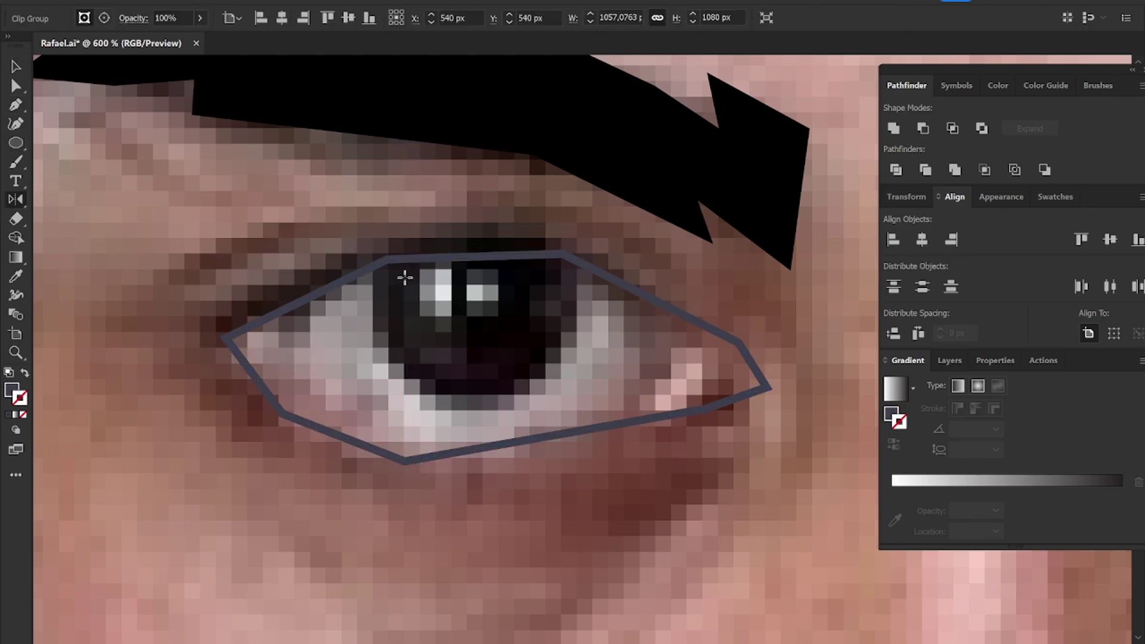
Step: Trace a polygon iris inside the eye and make it a thick black outline
left_click(388, 358)
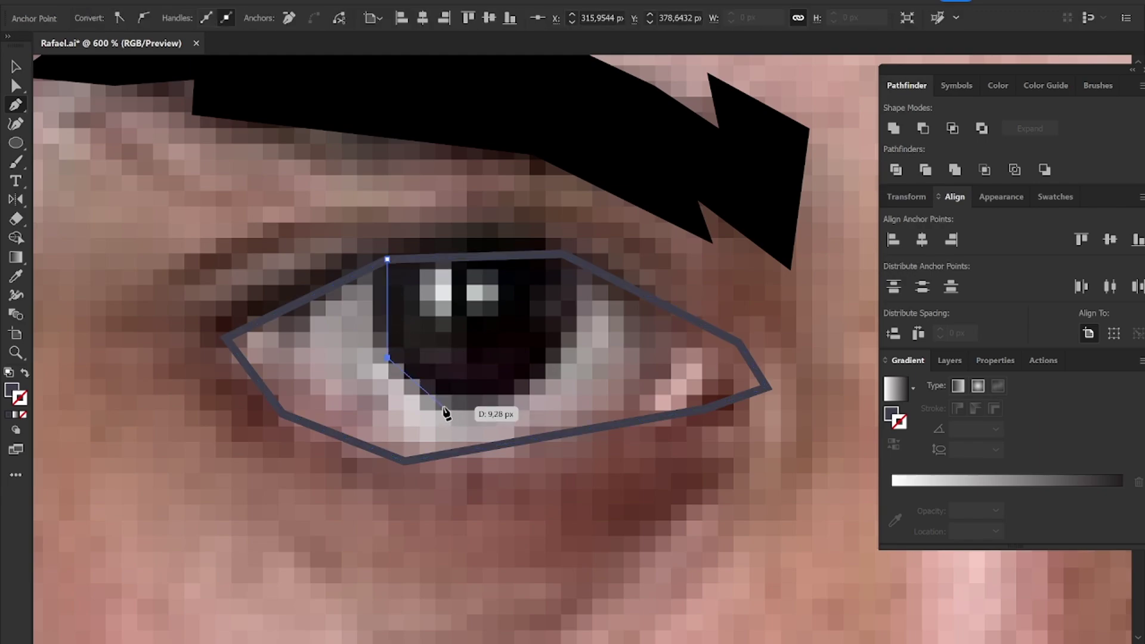
left_click(533, 406)
left_click(578, 352)
left_click(563, 254)
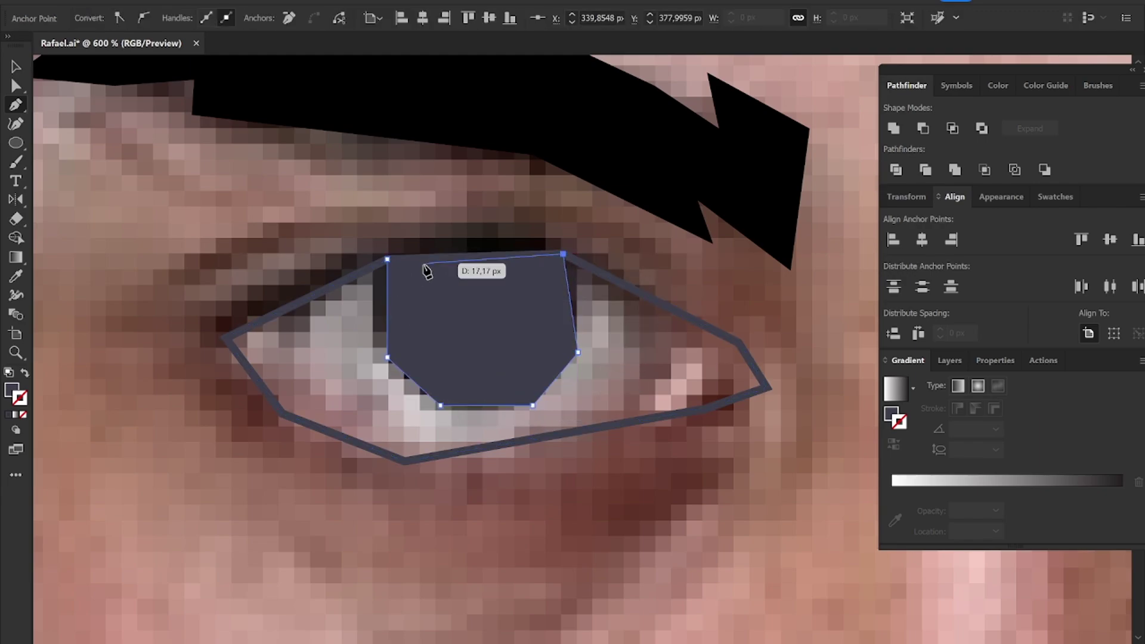
left_click(390, 260)
left_click(559, 192)
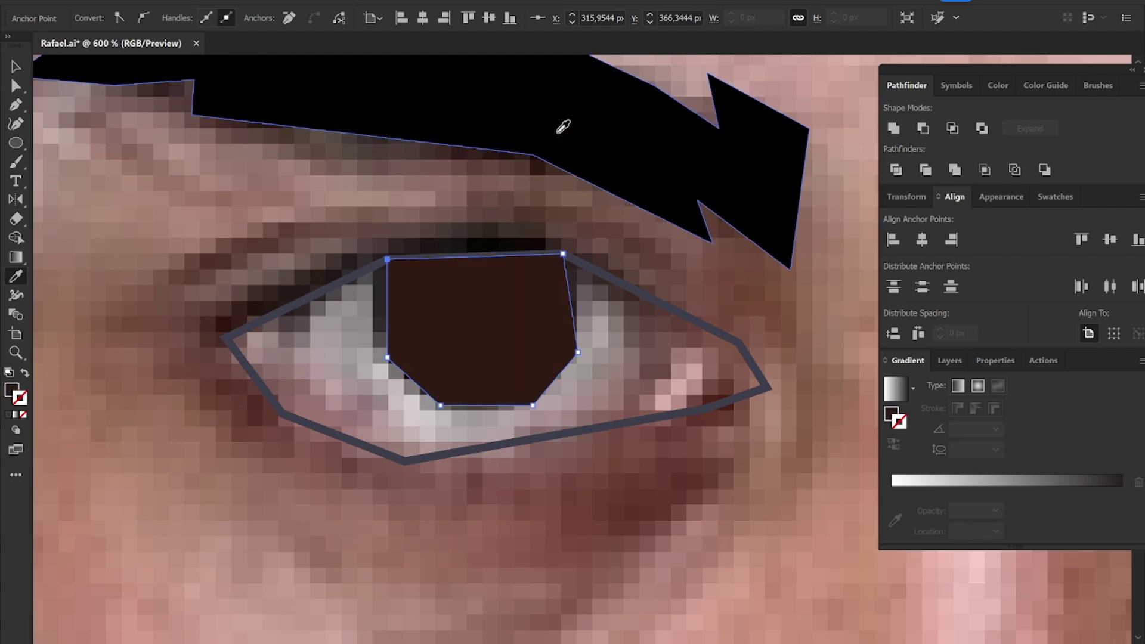
left_click(506, 154)
key("ctrl+z")
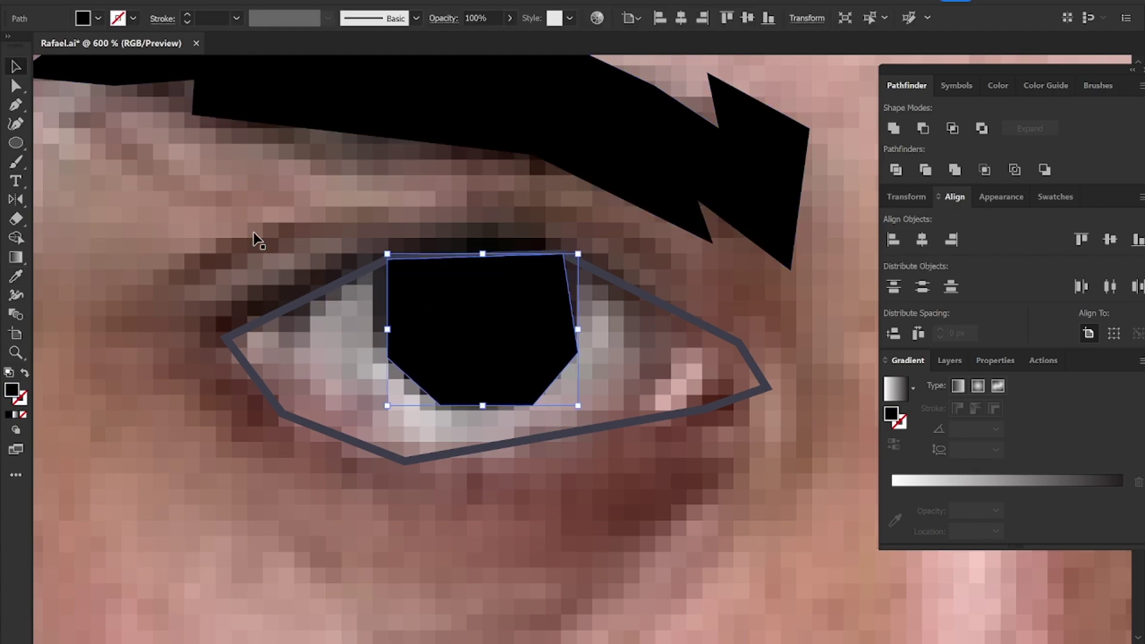
key("ctrl+7")
scroll(440, 341, "up", 2)
Step: Draw a red crescent shape across the iris and nudge it into place
key("p")
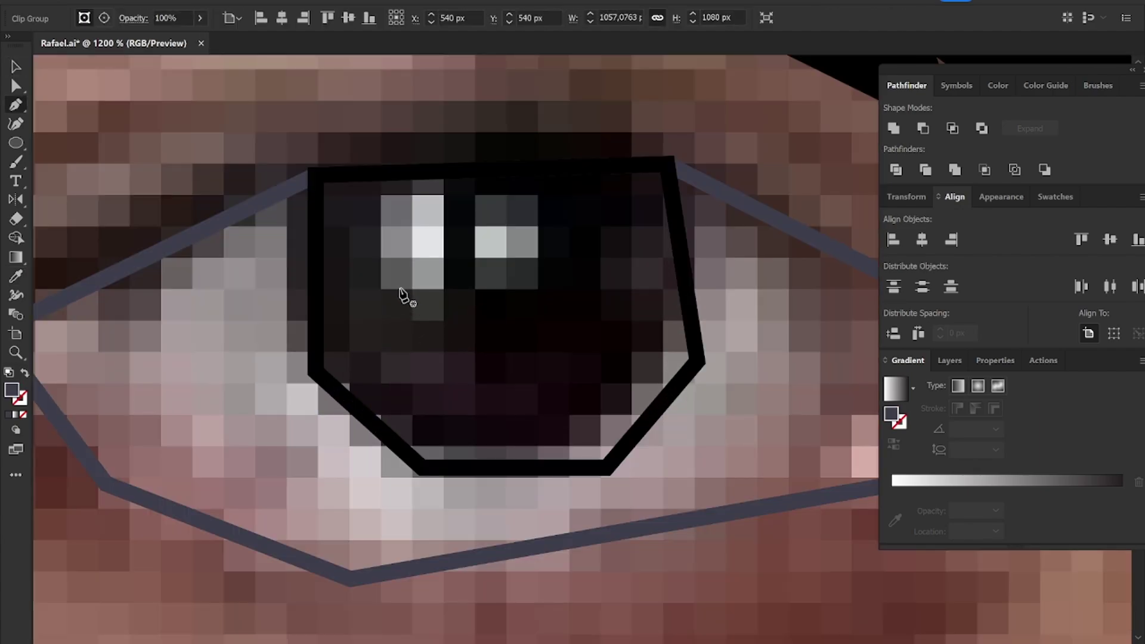
left_click(458, 351)
left_click(585, 351)
left_click(645, 282)
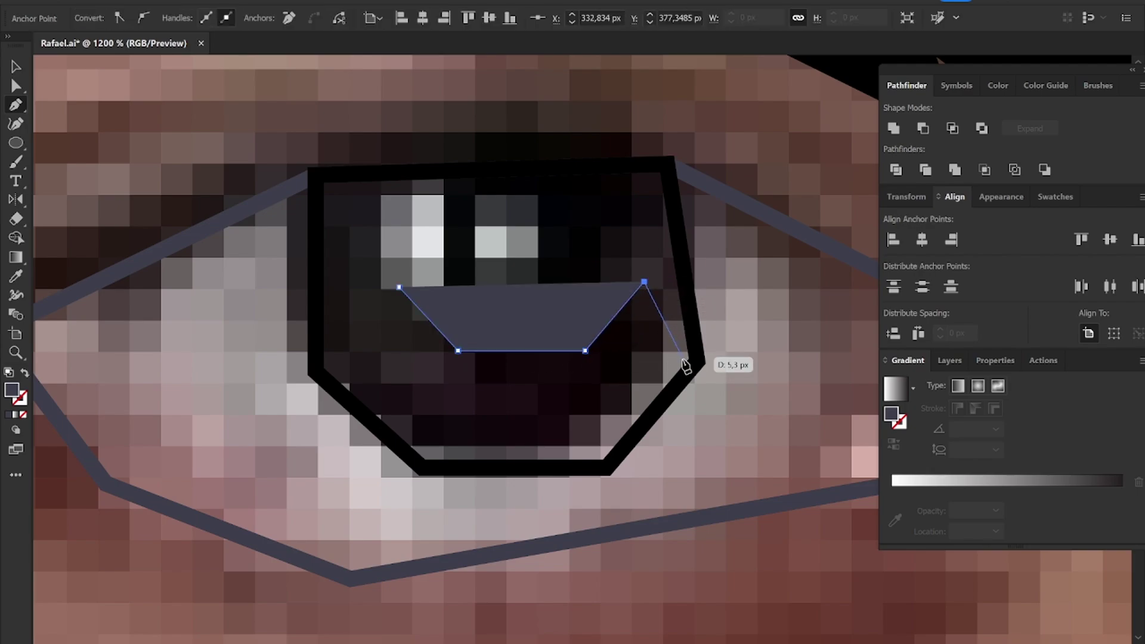
left_click(680, 350)
left_click(592, 454)
left_click(436, 455)
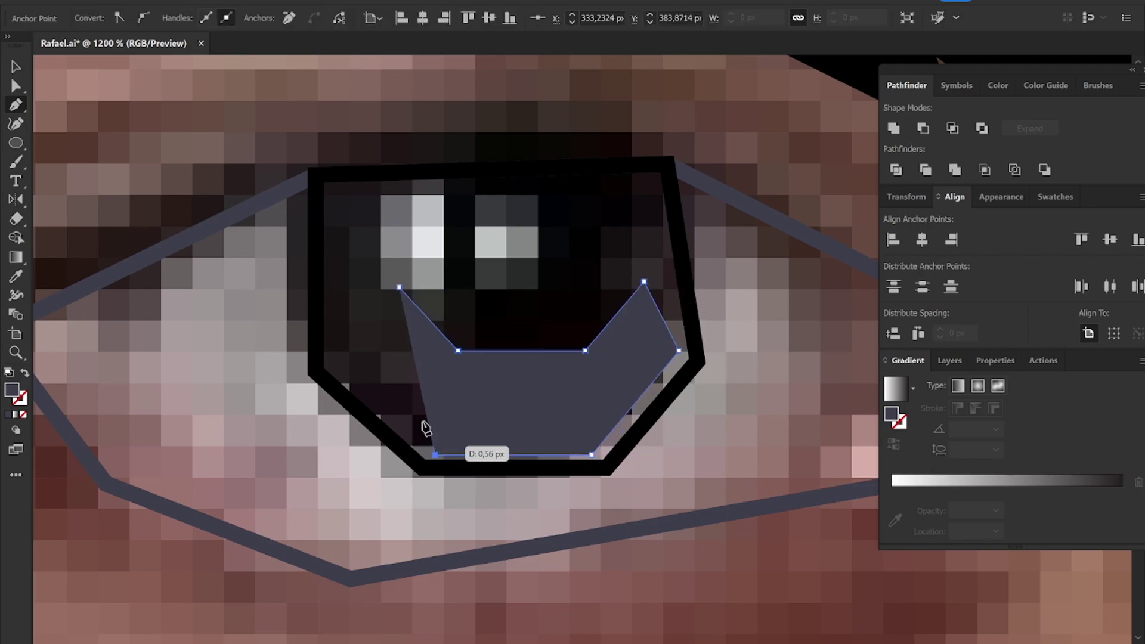
left_click(350, 355)
left_click_drag(553, 381, 538, 371)
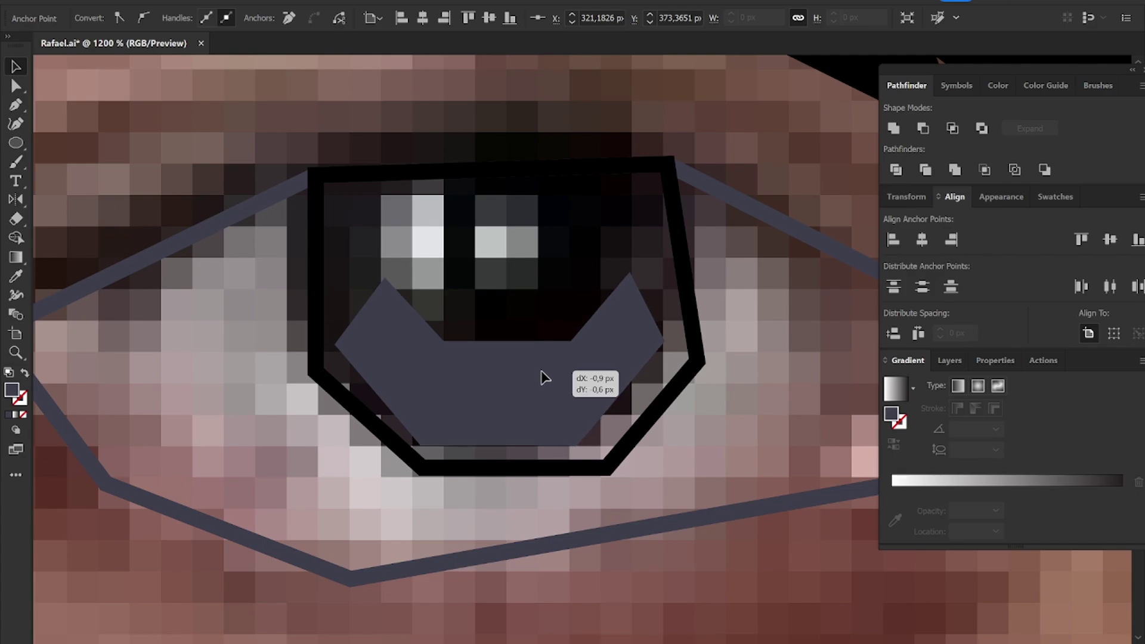
scroll(544, 378, "down", 3)
scroll(531, 379, "down", 3)
scroll(380, 367, "left", 5)
key("i")
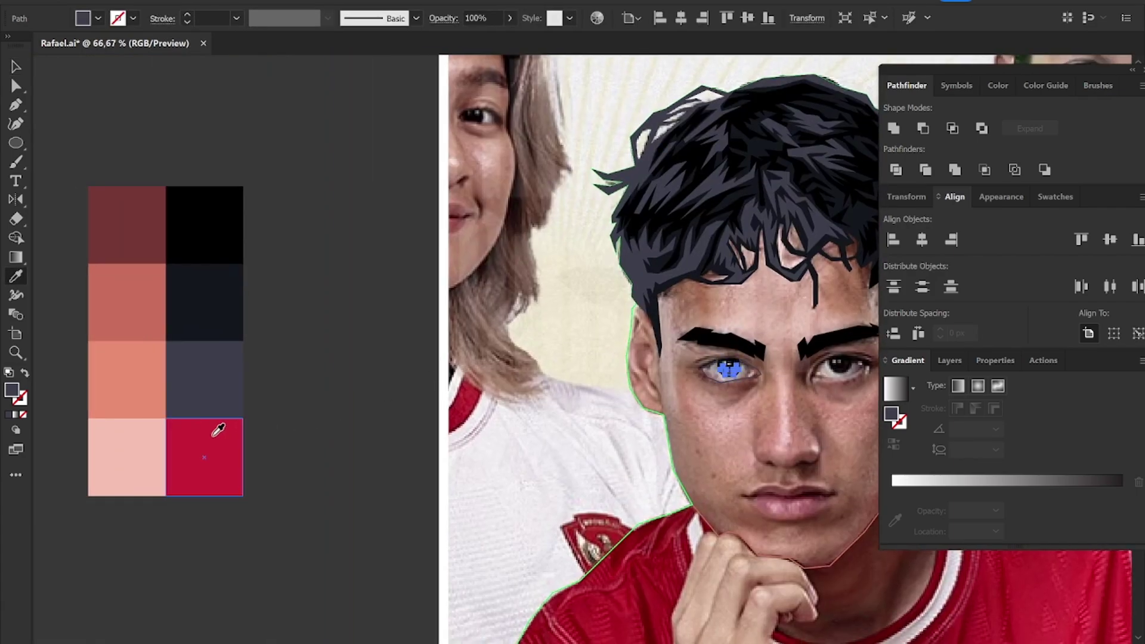
scroll(732, 373, "up", 10)
Step: Add two white rectangular highlight blocks and make the pupil solid black
key("m")
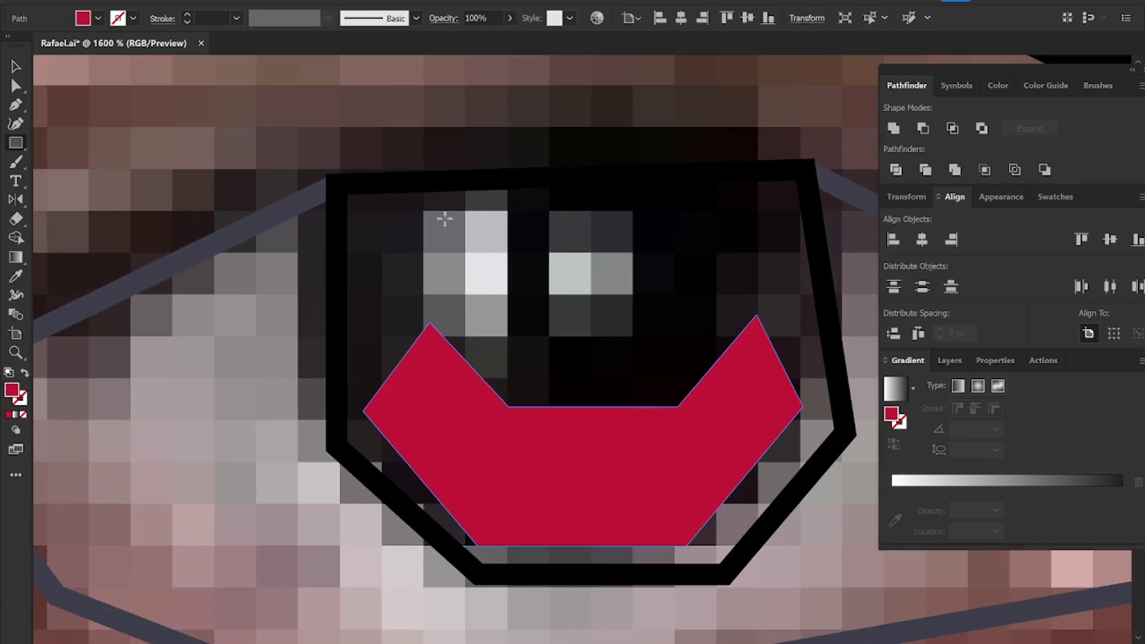
mouse_move(444, 215)
left_mouse_down()
mouse_move(515, 322)
mouse_move(602, 299)
left_mouse_up()
key("v")
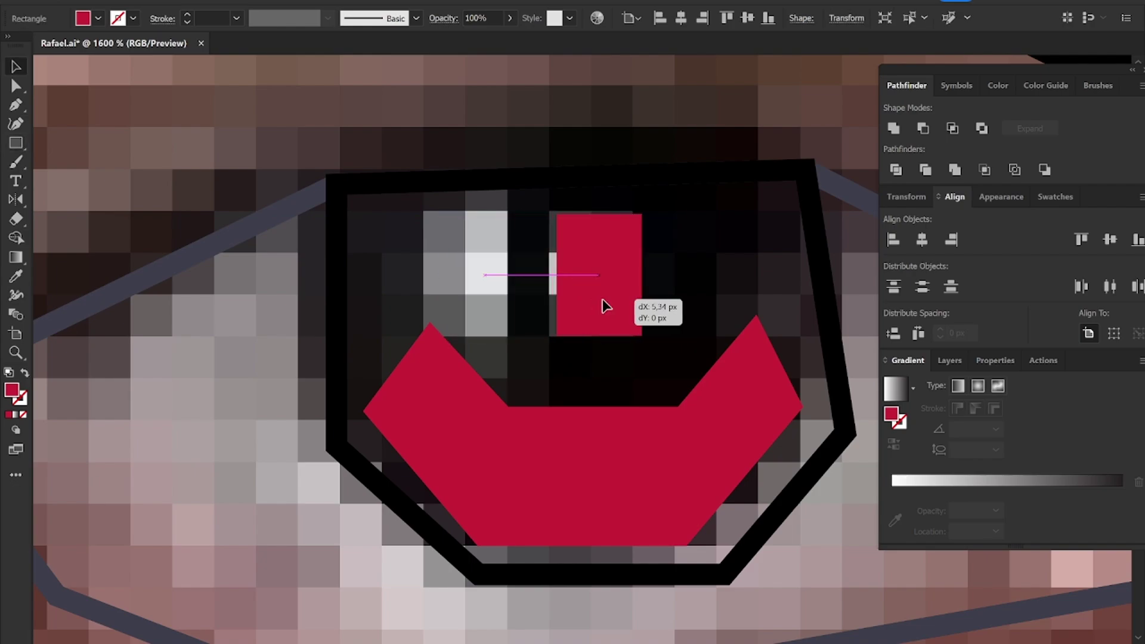
left_click_drag(599, 214, 606, 241)
left_click(469, 285, "shift")
scroll(477, 293, "down", 3)
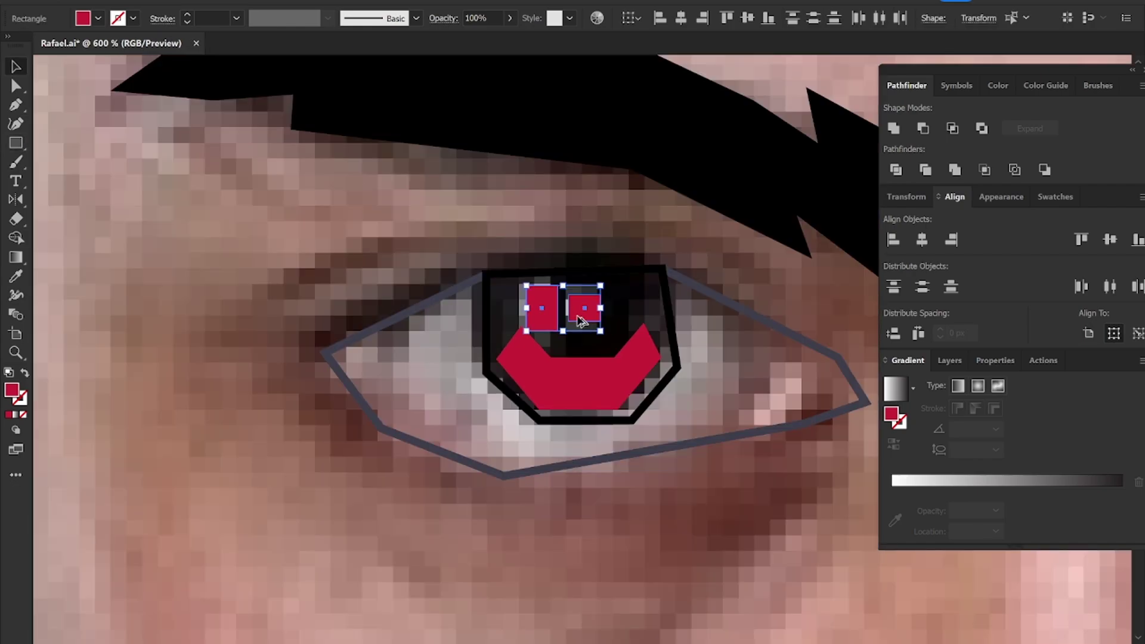
scroll(536, 310, "down", 4)
scroll(553, 316, "down", 2)
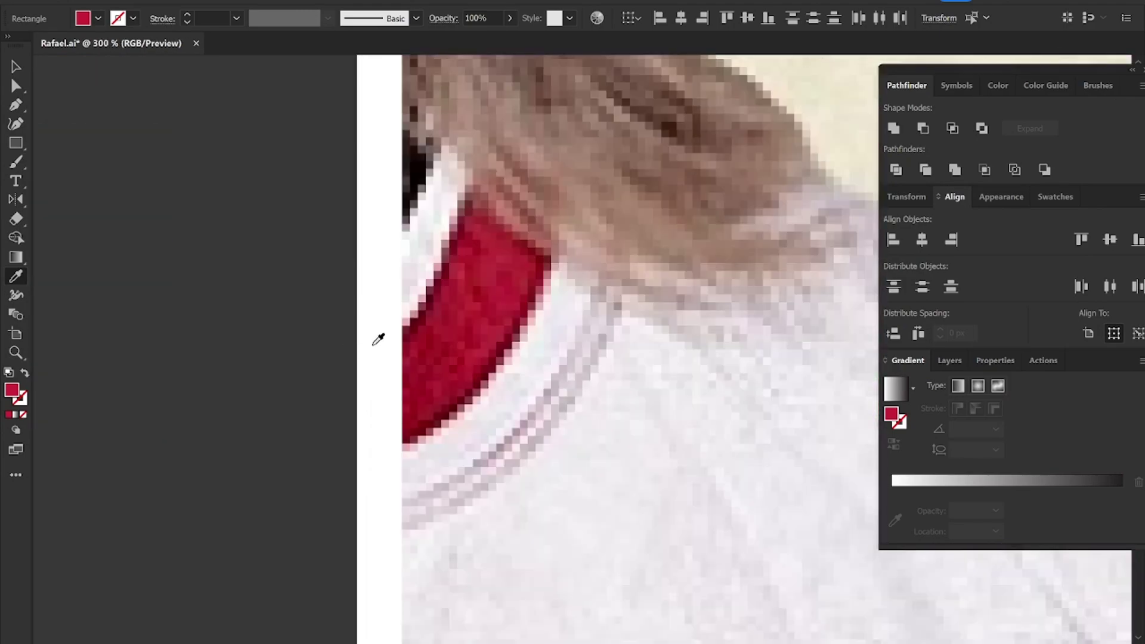
scroll(549, 364, "up", 5, "alt")
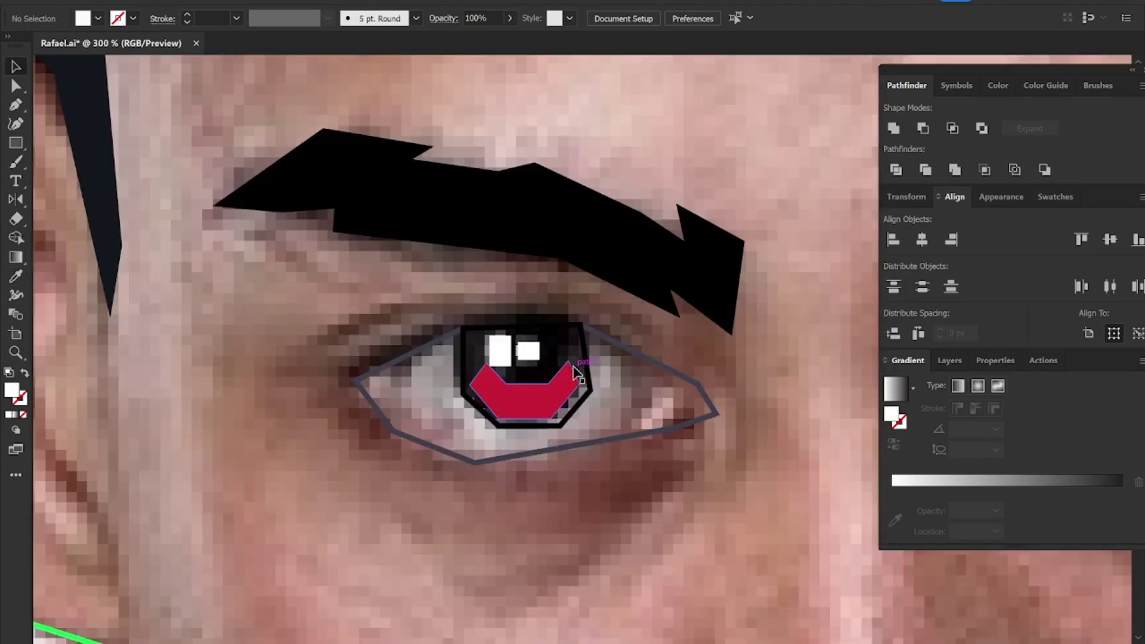
scroll(549, 364, "up", 3, "alt")
left_click(601, 365)
key("shift+x")
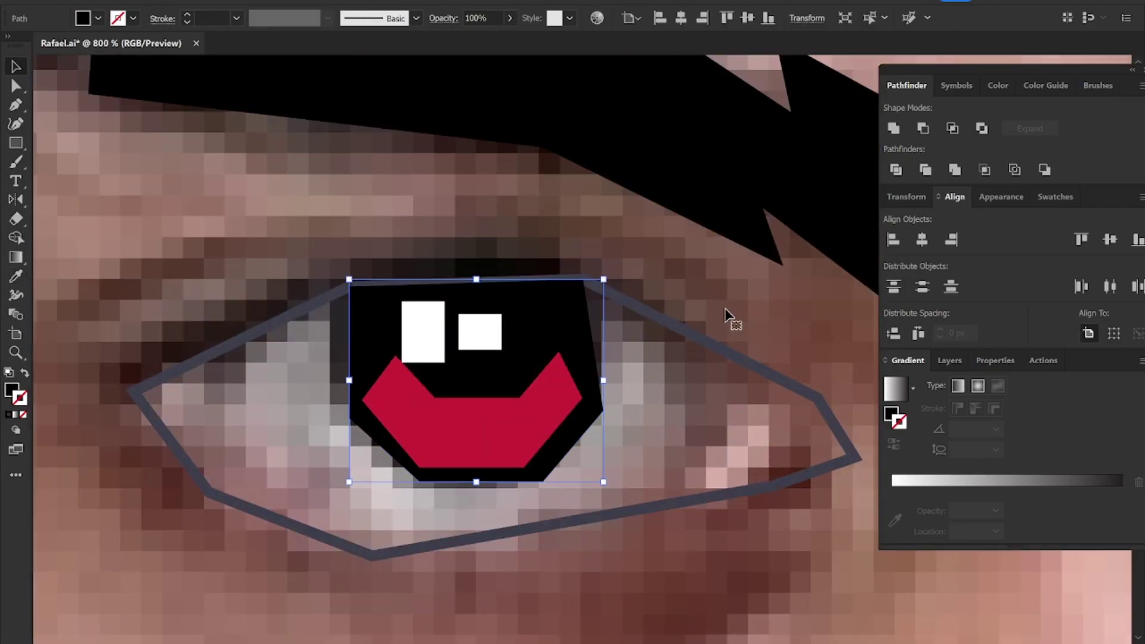
left_click(729, 316)
Step: Draw a red triangular corner accent by the eye near the nose
key("p")
left_click_drag(773, 486, 775, 492)
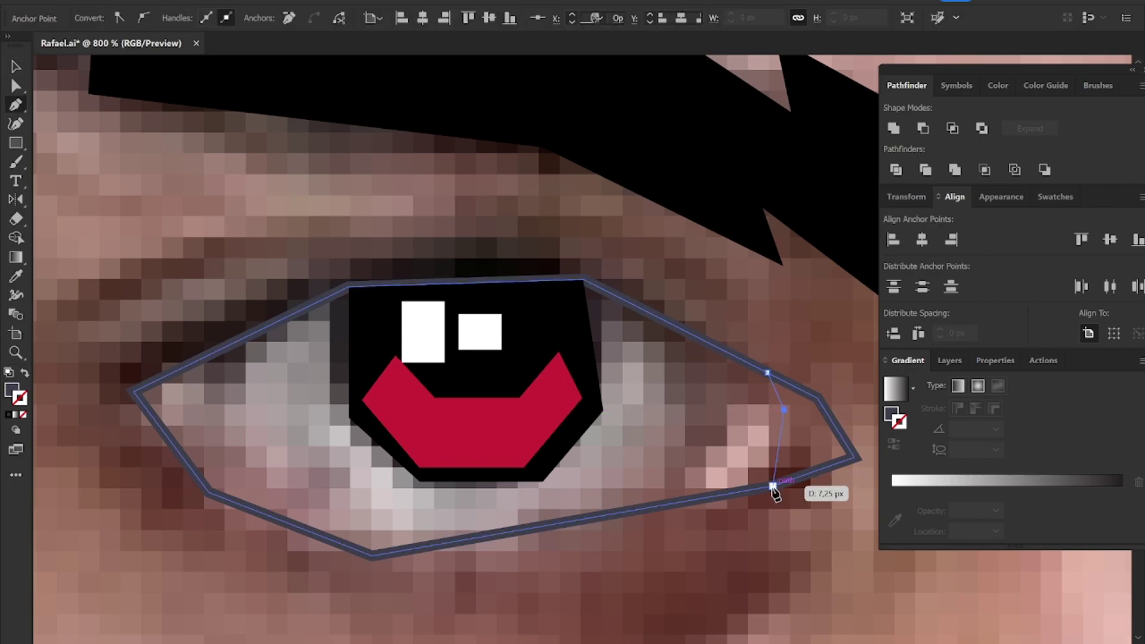
left_click(818, 397)
left_click(768, 373)
key("i")
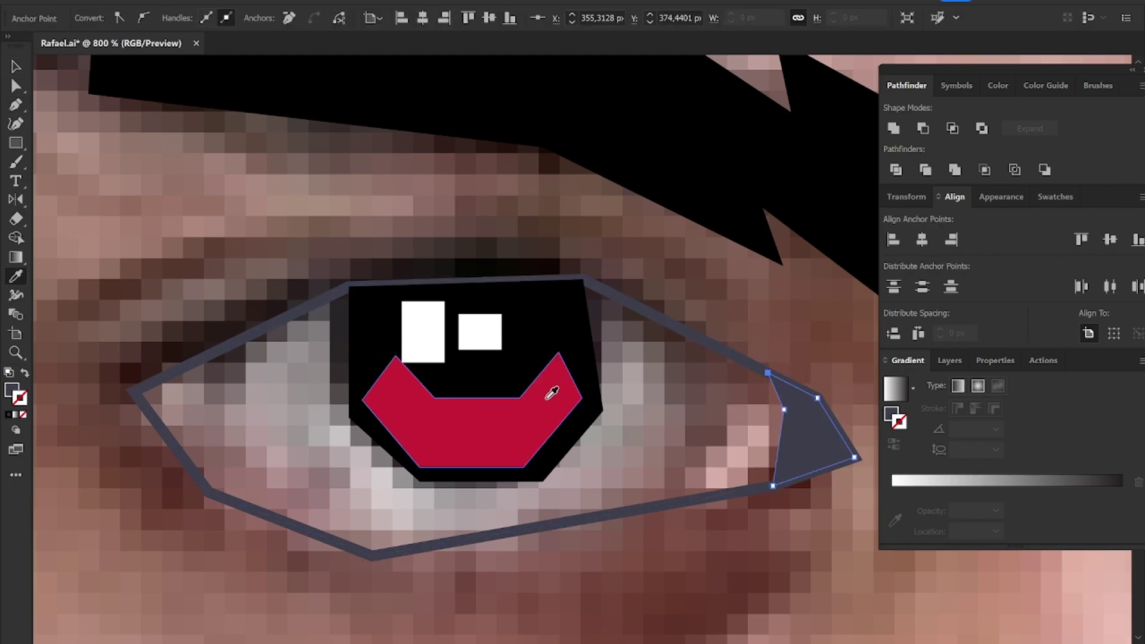
left_click(548, 391)
key("v")
left_click(700, 338)
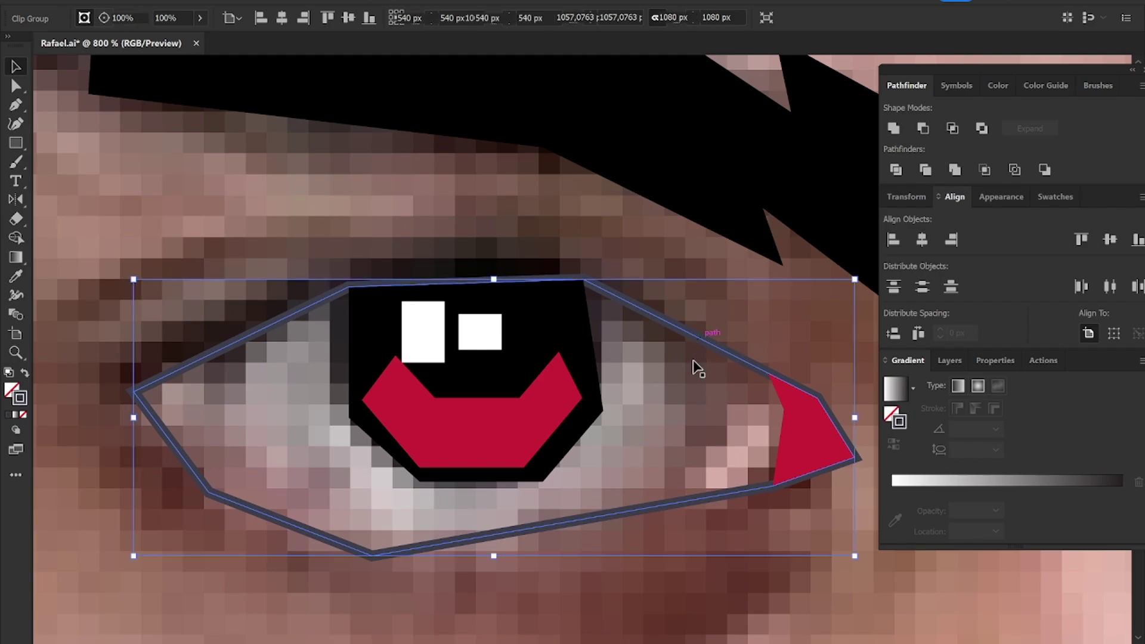
scroll(695, 366, "down", 4)
scroll(693, 370, "down", 4)
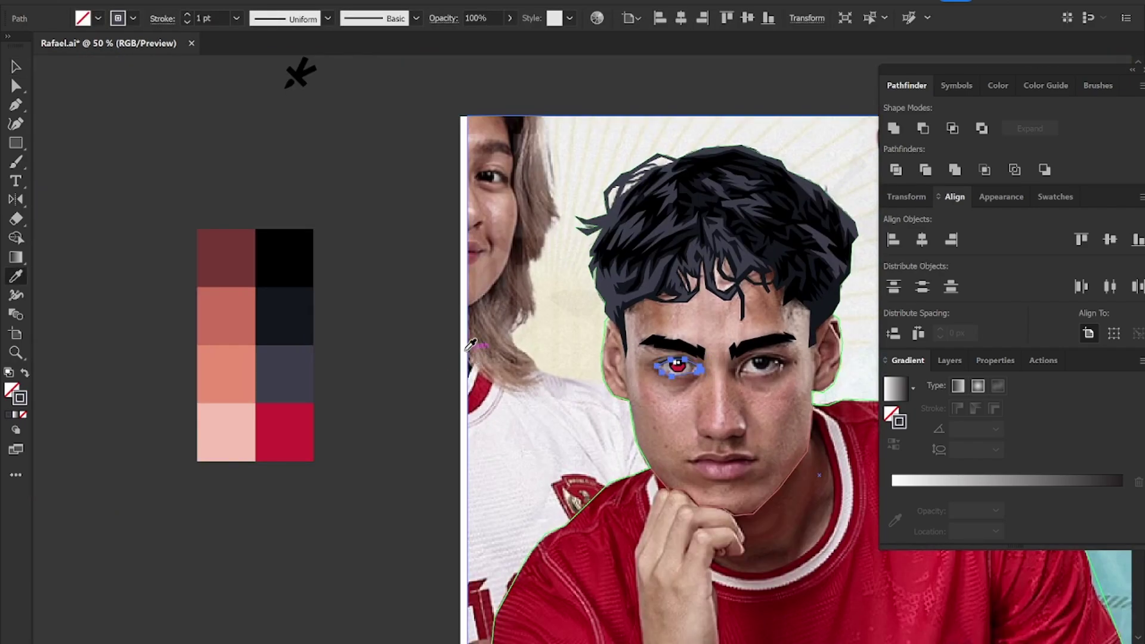
Step: Zoom in on the left eye and raise its bottom anchor slightly
left_click(471, 345)
scroll(402, 455, "down", 2)
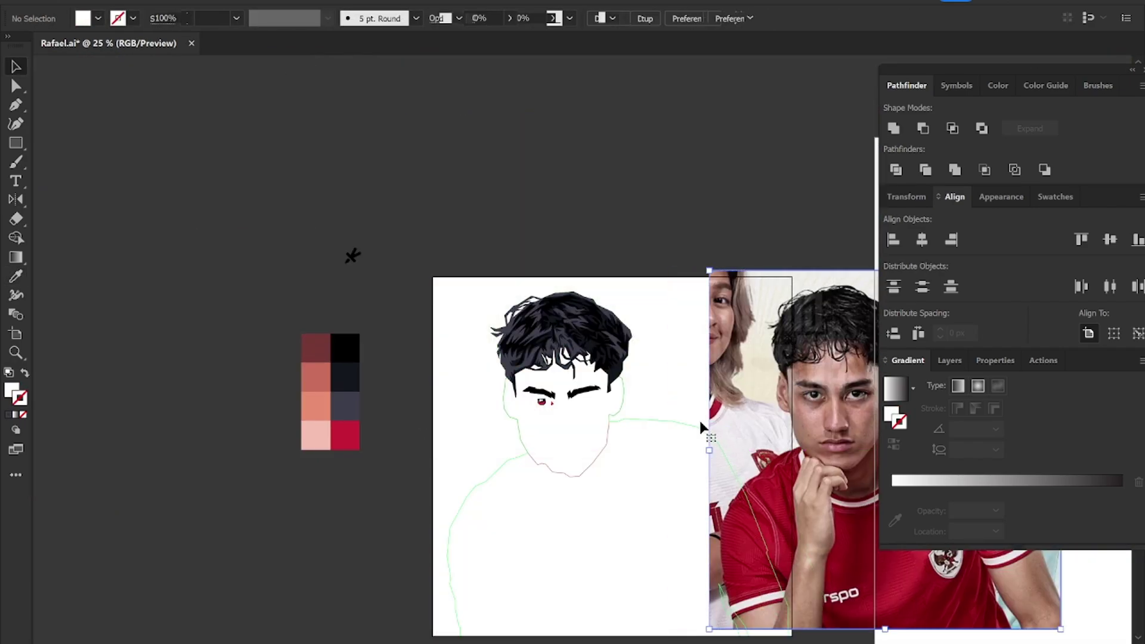
left_click_drag(750, 377, 456, 327)
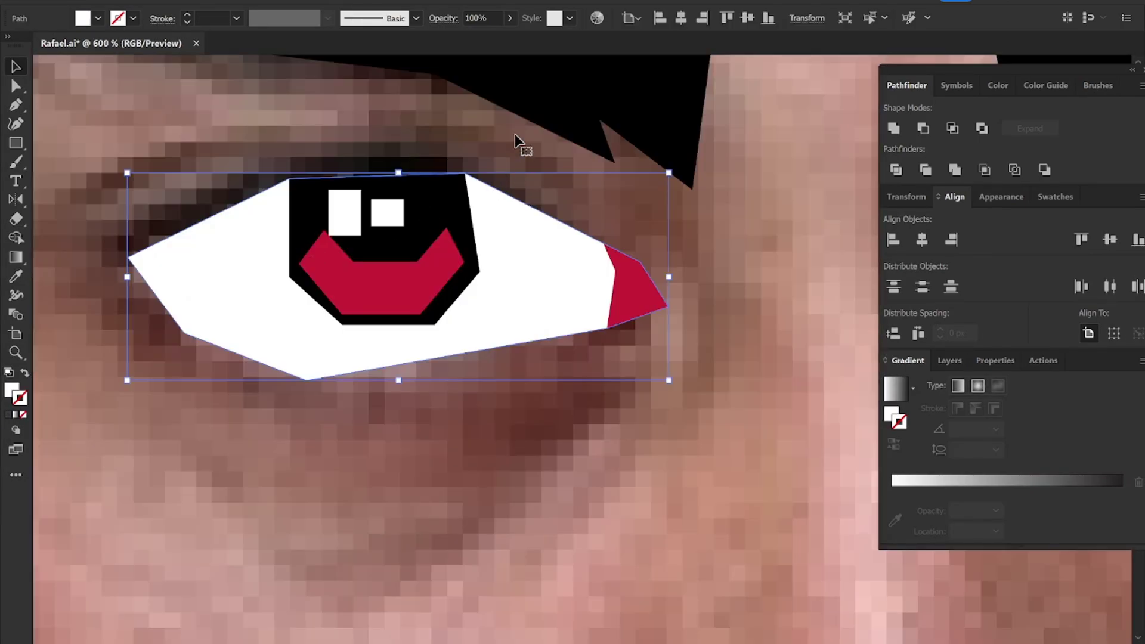
key("a")
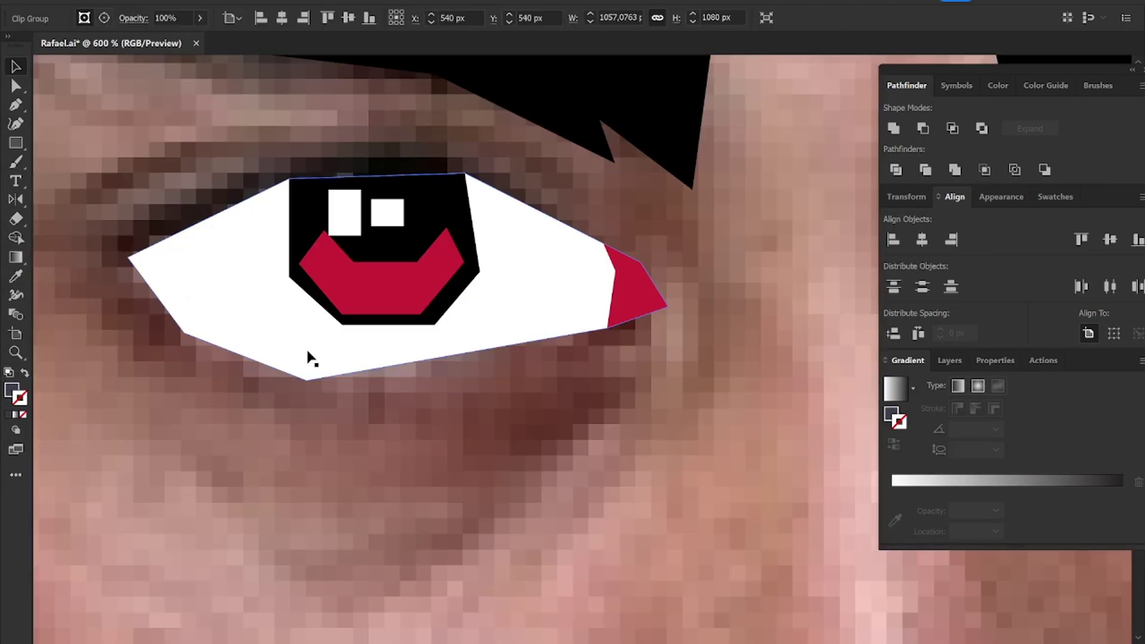
left_click_drag(306, 379, 313, 354)
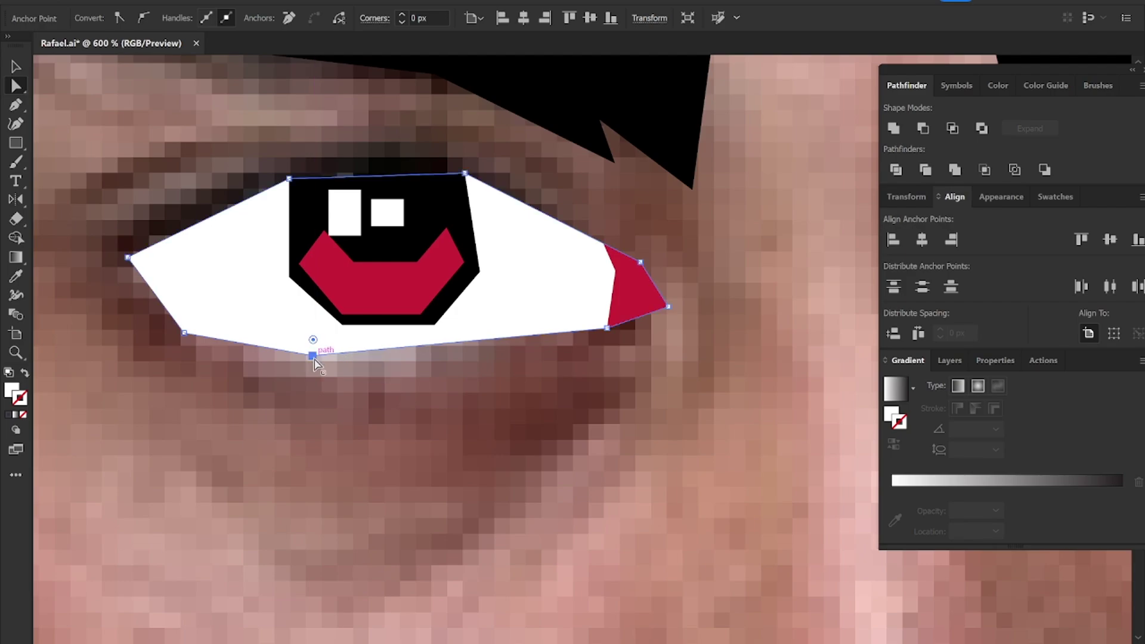
key("v")
Step: Trace a closed Pen outline all around the left eye
key("p")
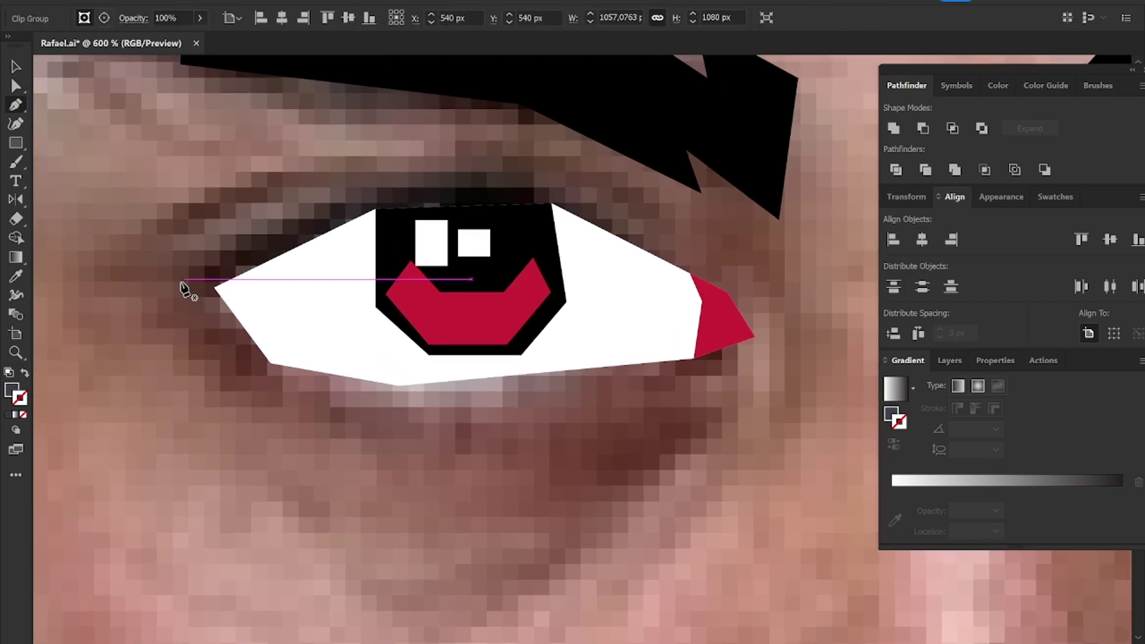
left_click(315, 193)
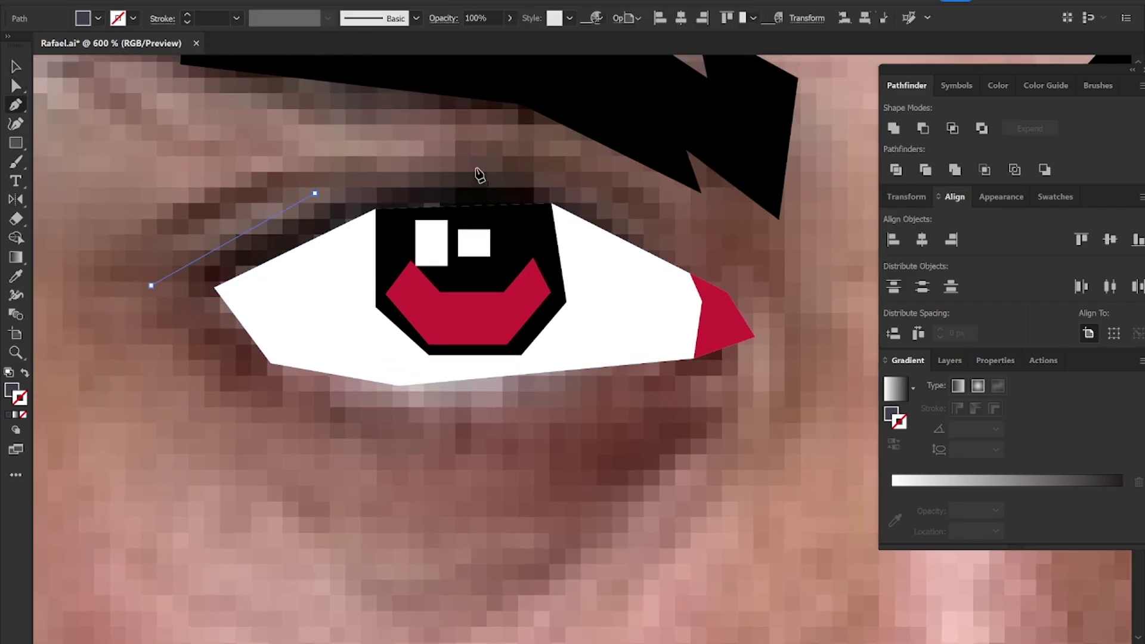
left_click_drag(377, 182, 377, 179)
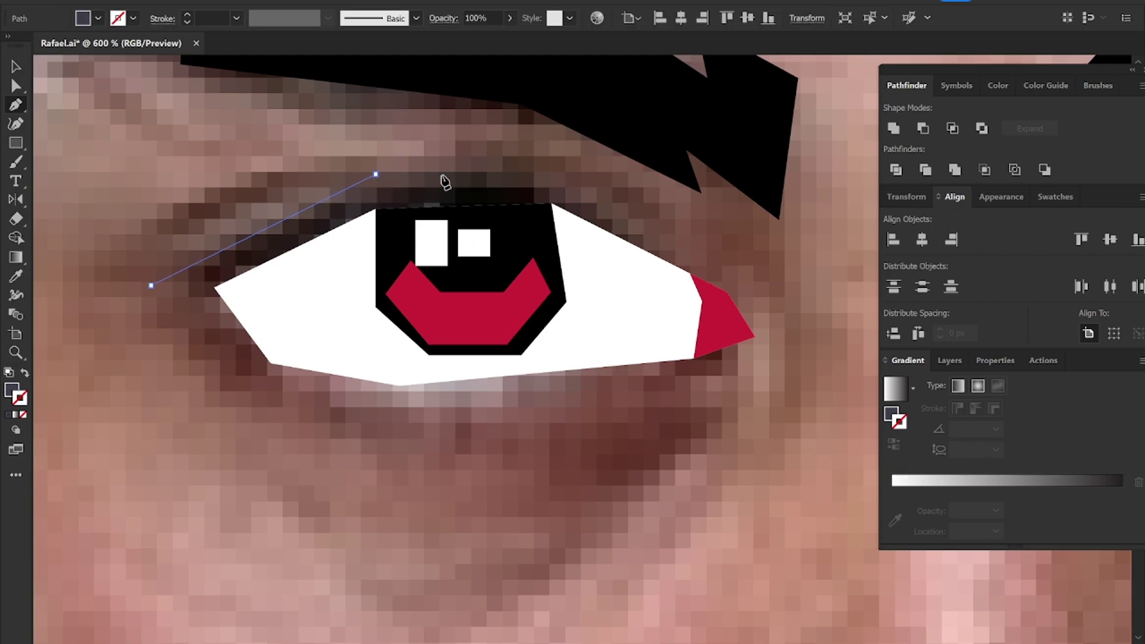
left_click(547, 171)
left_click(726, 286)
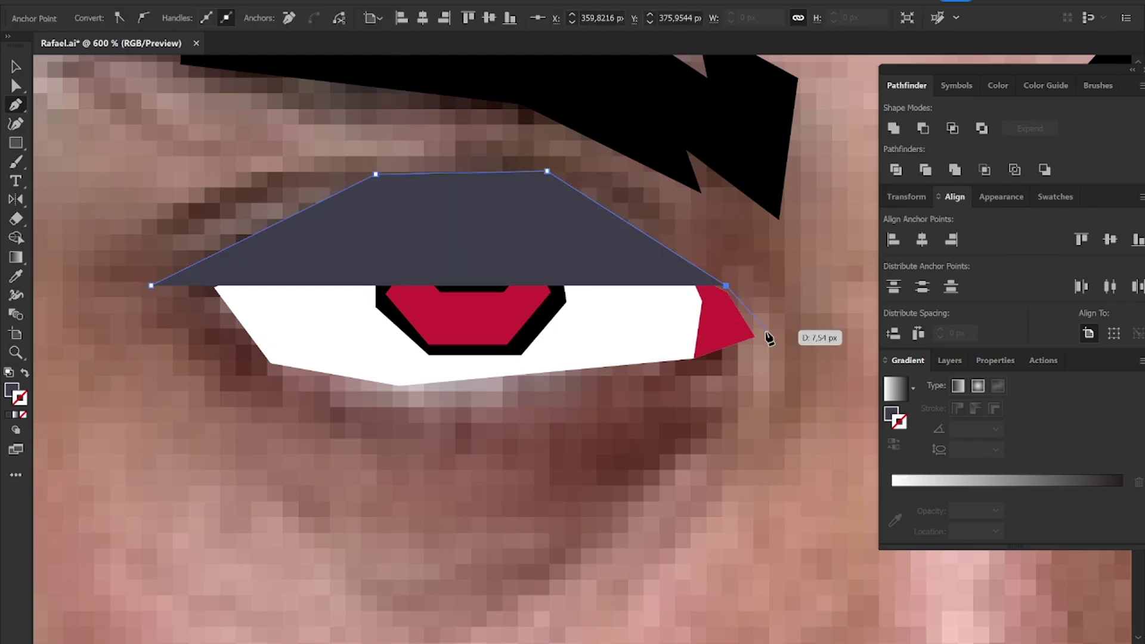
left_click(755, 336)
left_click(699, 372)
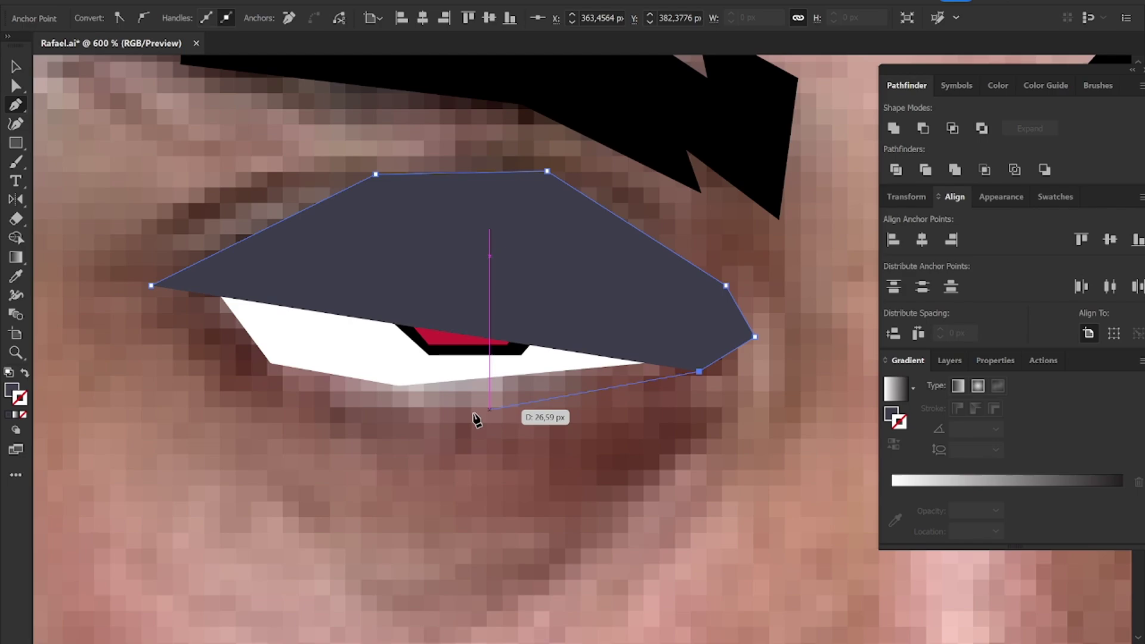
left_click(404, 396)
left_click(233, 370)
left_click(182, 301)
key("shift+x")
left_click(151, 286)
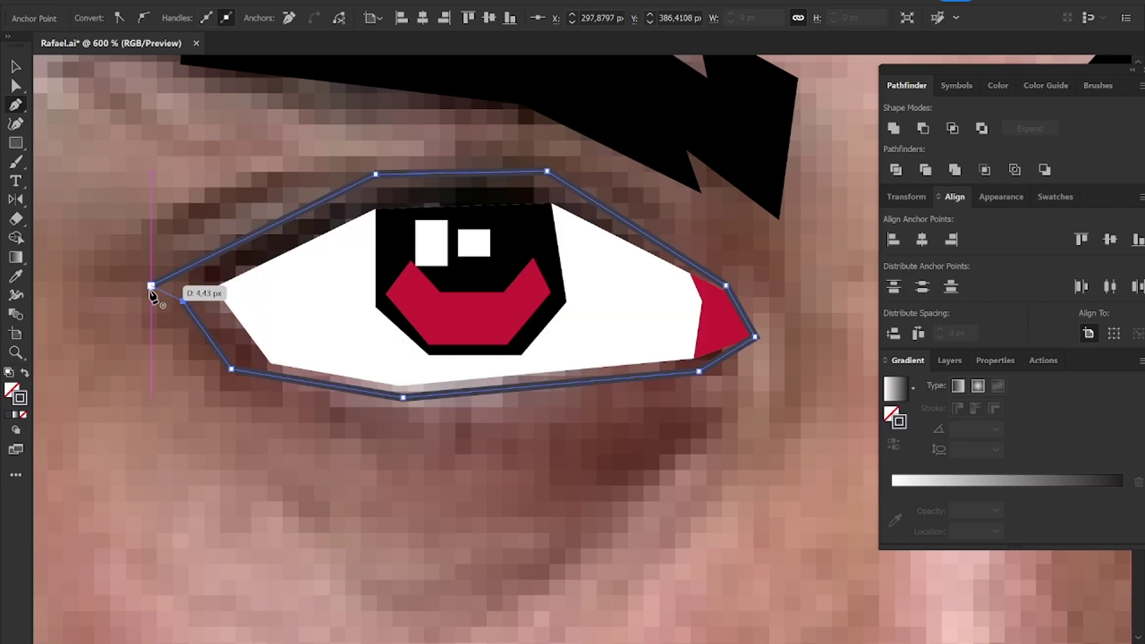
Step: Fill the surrounding outline solid black and send it behind the eye
key("v")
scroll(151, 290, "up", 1)
key("shift+x")
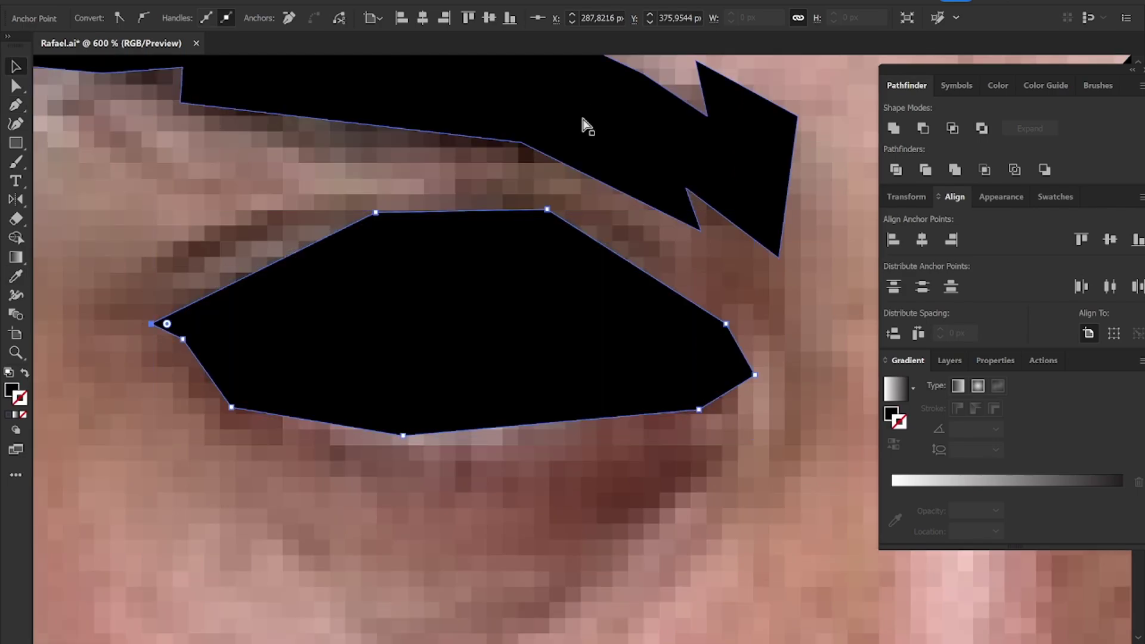
key("ctrl+bracketleft")
key("ctrl+bracketleft")
key("ctrl+bracketleft")
key("shift+x")
Step: Raise the iris's two top corners to level its top edge
left_click(512, 269)
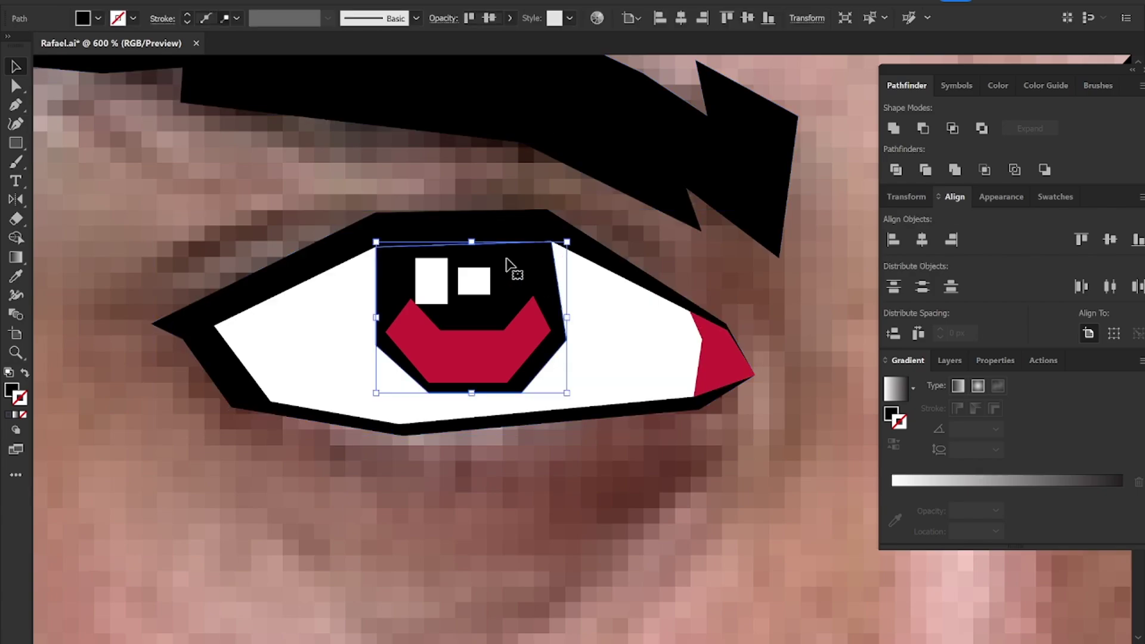
scroll(474, 254, "up", 2)
key("a")
left_click_drag(279, 238, 278, 228)
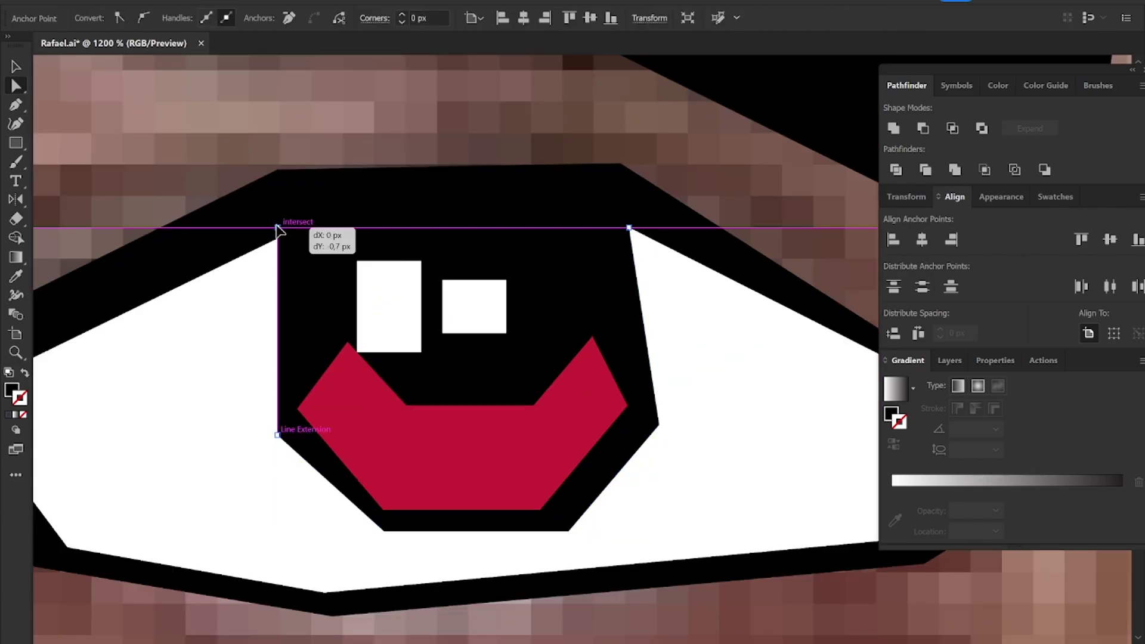
left_click_drag(630, 229, 630, 214)
Step: Draw a thin closed black crease shape above the left eye's lid
key("v")
key("ctrl+0")
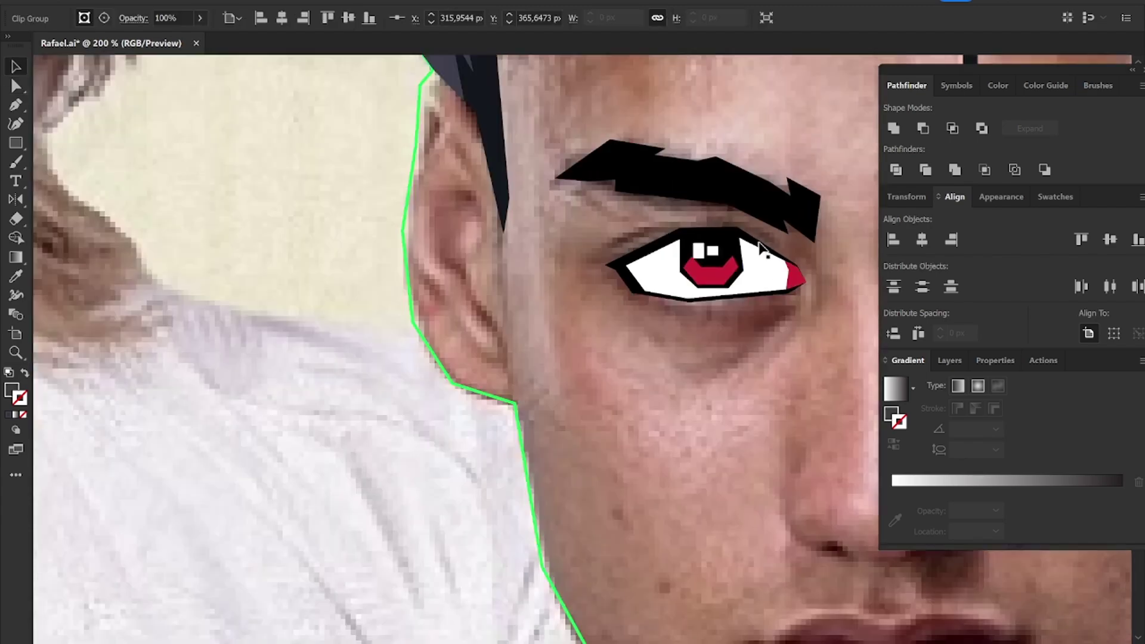
scroll(658, 362, "up", 5)
key("p")
left_click(165, 258)
left_click(358, 208)
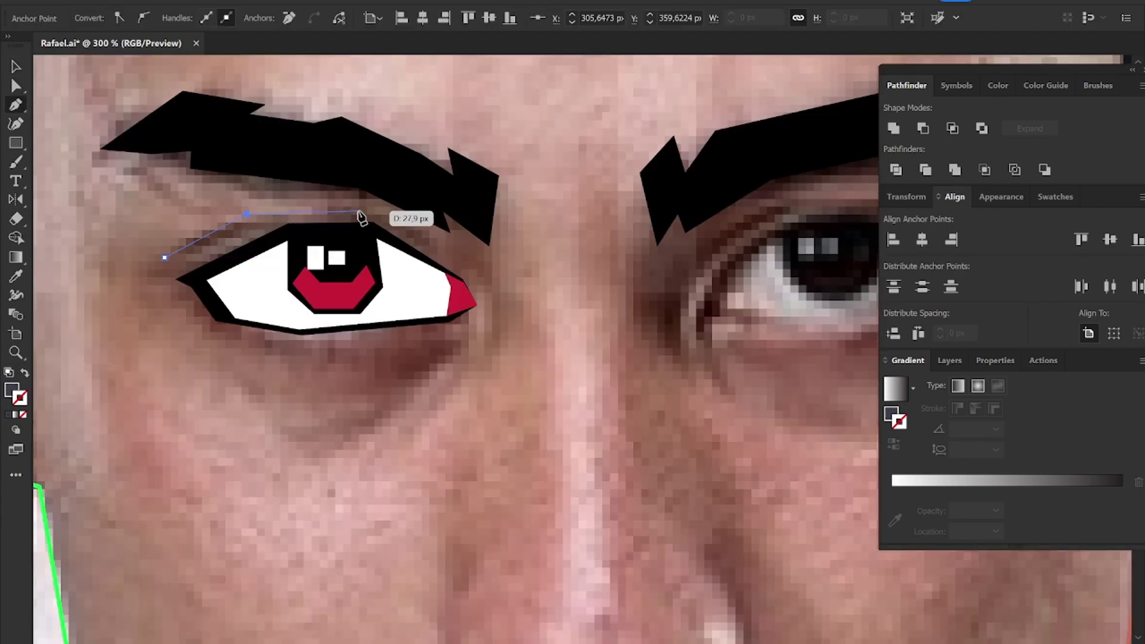
scroll(408, 247, "up", 3)
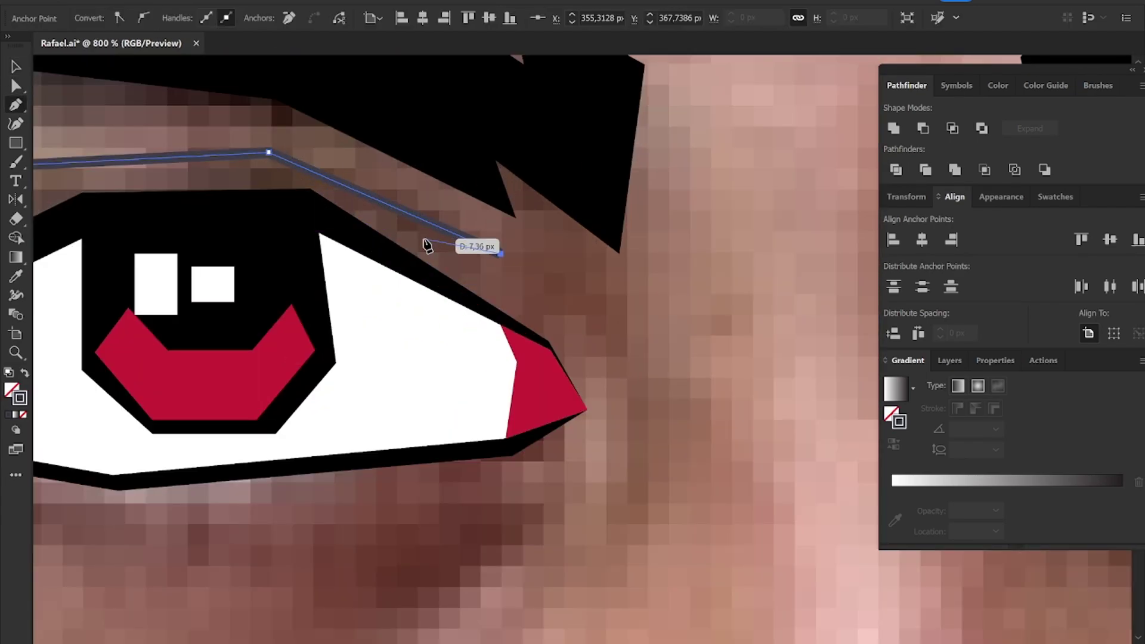
left_click_drag(263, 179, 570, 256)
left_click(558, 250)
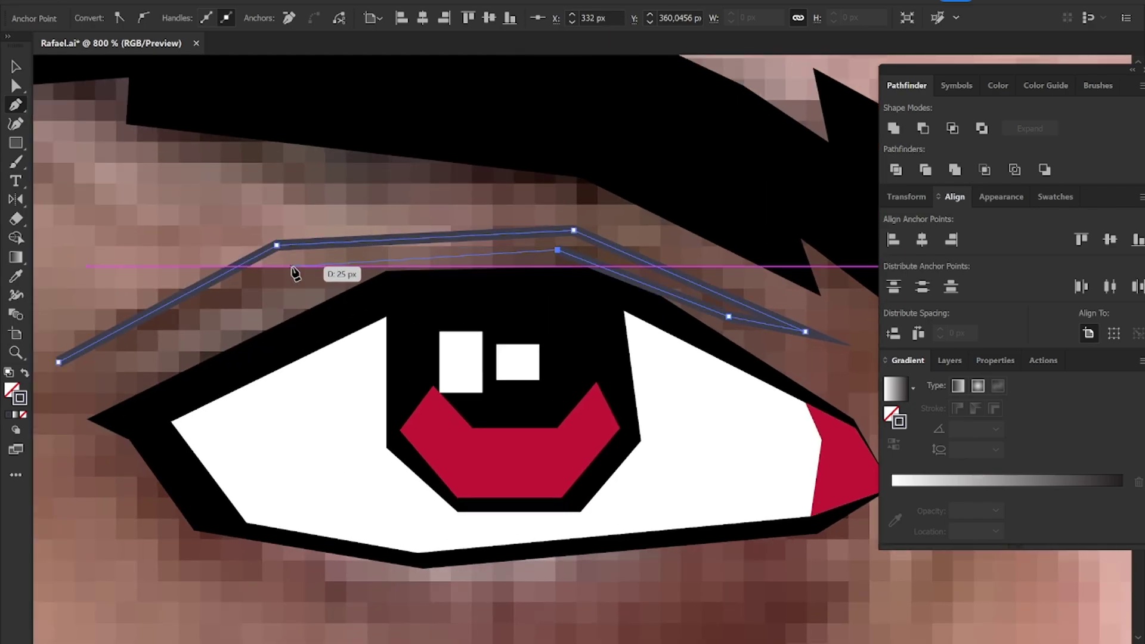
left_click(292, 266)
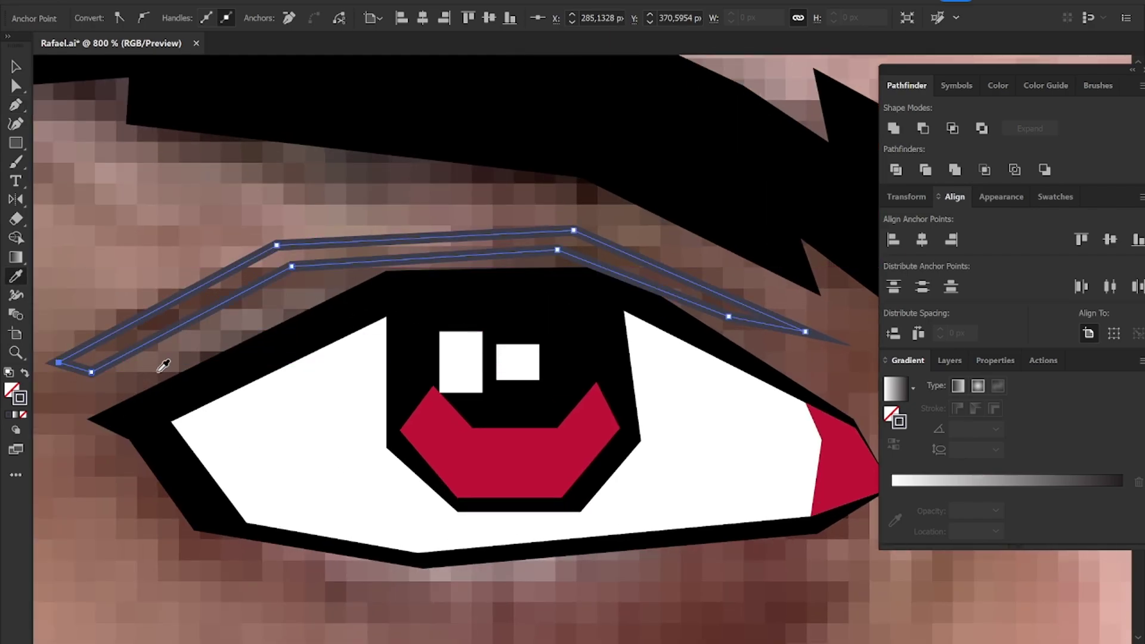
left_click(173, 388)
scroll(506, 331, "down", 5)
key("v")
left_click(506, 332)
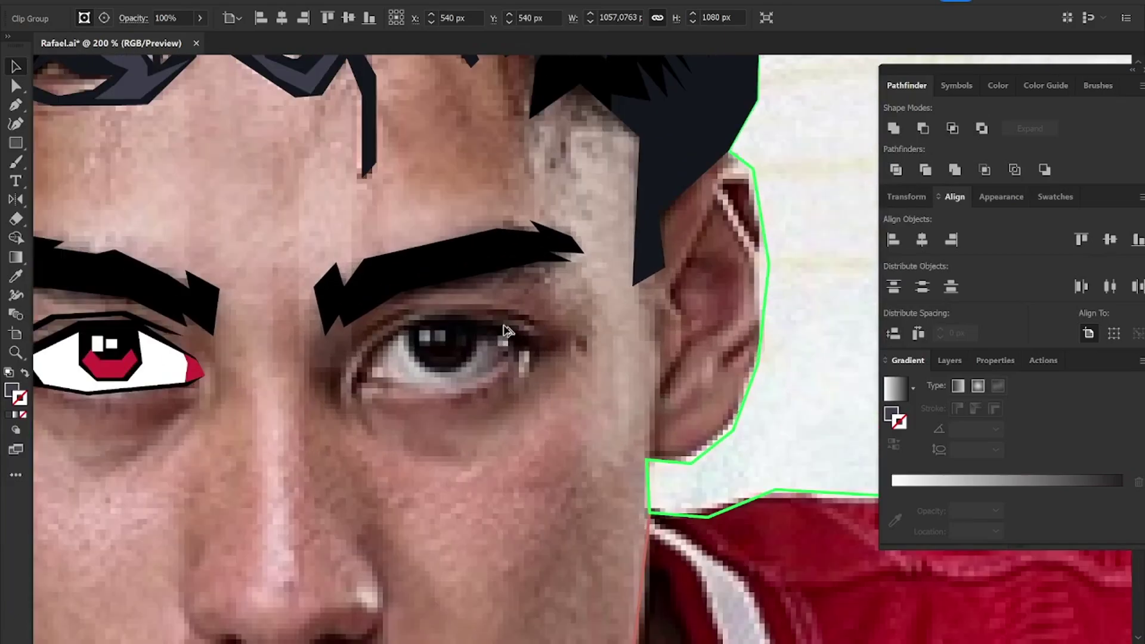
Step: Move the left eye's outer corner anchors so the red corner aligns with the outline
scroll(506, 331, "up", 1)
scroll(276, 416, "down", 1)
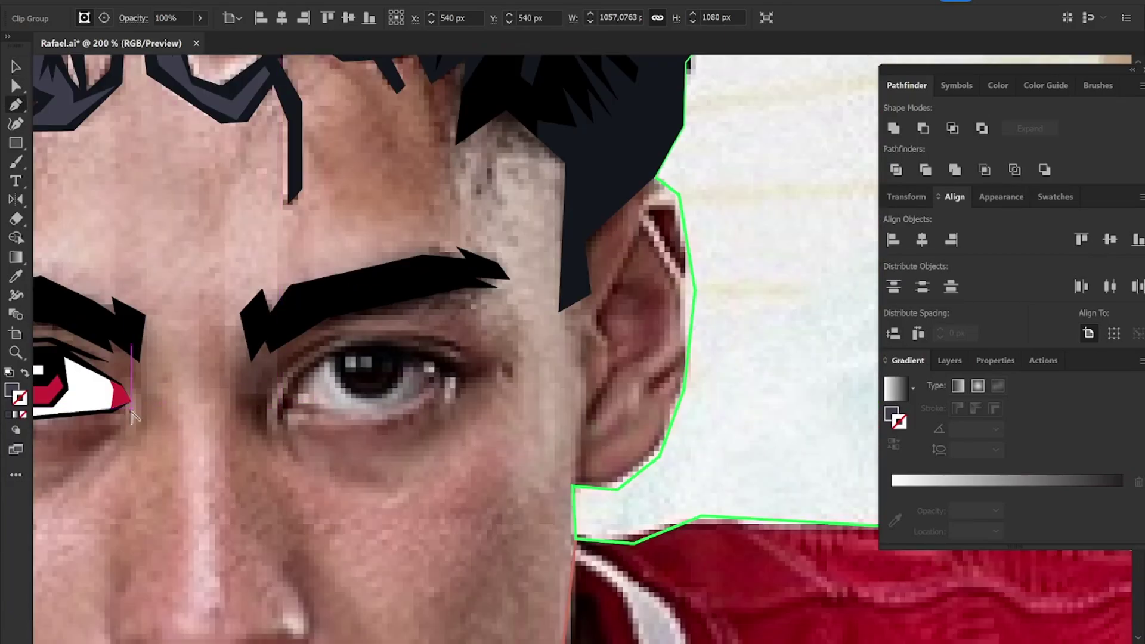
scroll(133, 416, "up", 4)
key("a")
left_click_drag(322, 378, 341, 406)
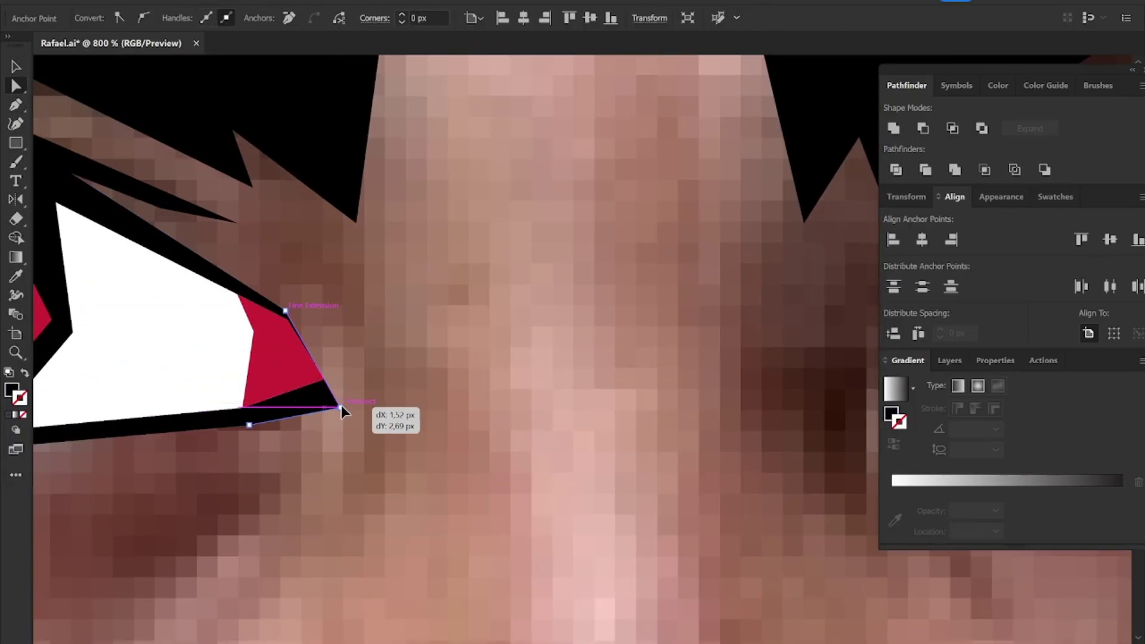
left_click_drag(286, 311, 289, 327)
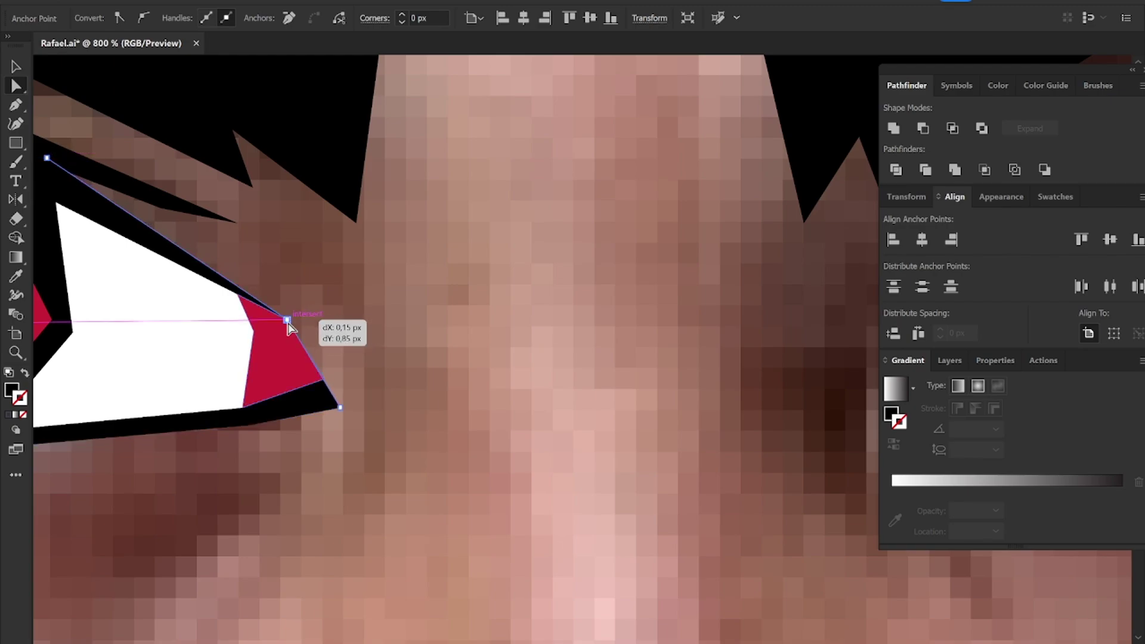
left_click_drag(340, 408, 348, 412)
key("v")
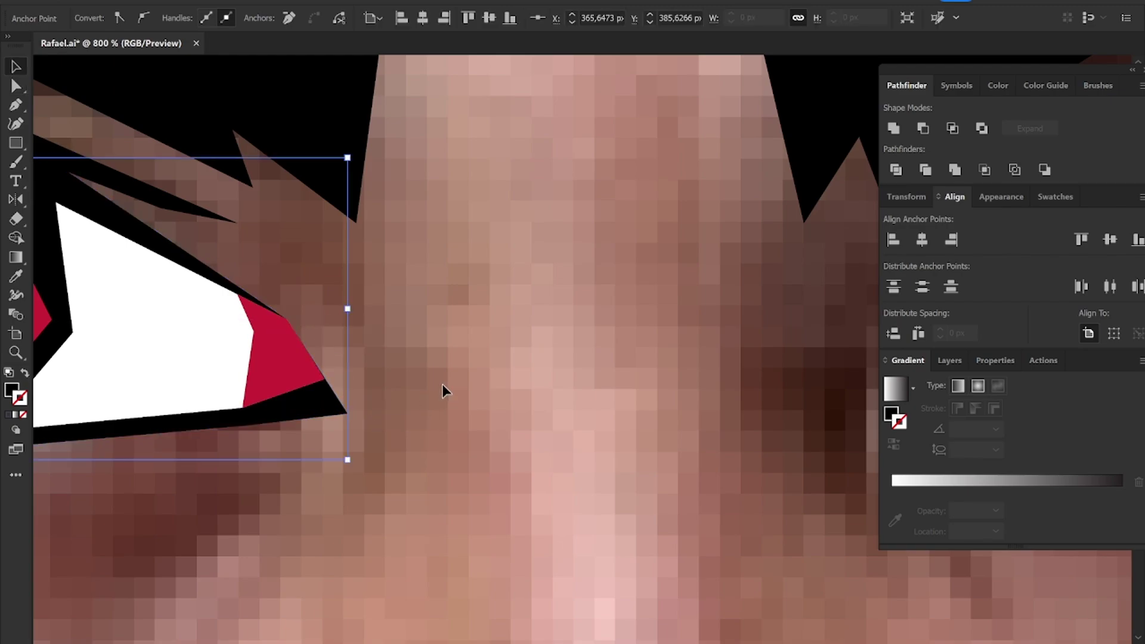
left_click(442, 386)
scroll(537, 388, "down", 5)
scroll(418, 400, "up", 2)
scroll(369, 406, "up", 2)
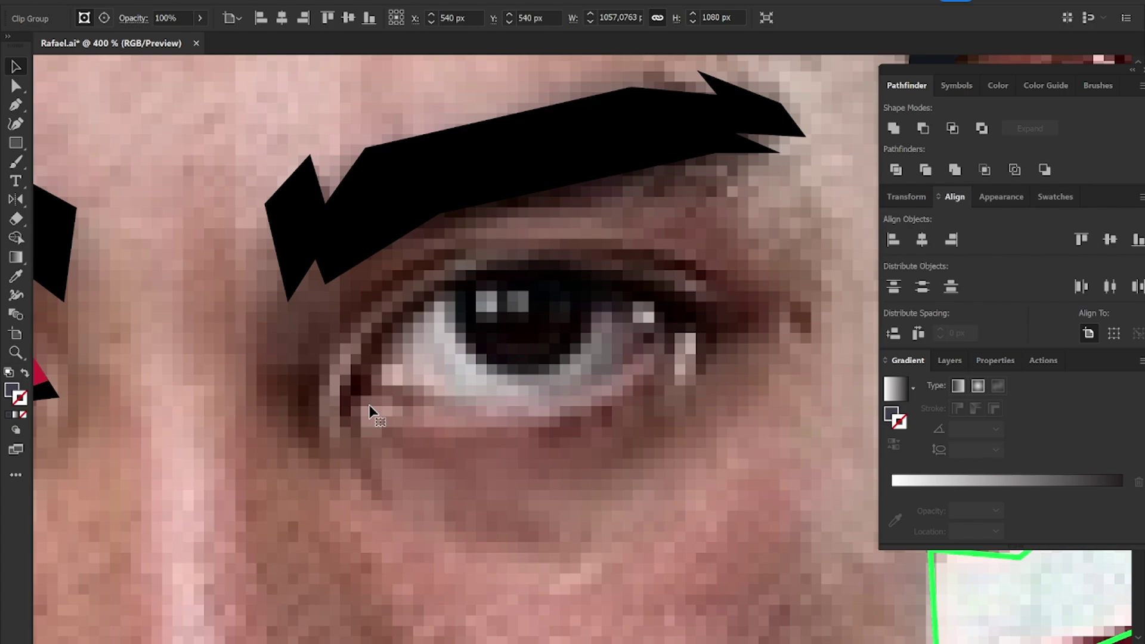
Step: Trace the right eye outline from the inner corner across the upper lid, with no fill
left_click(346, 425)
left_click(346, 366)
left_click(436, 277)
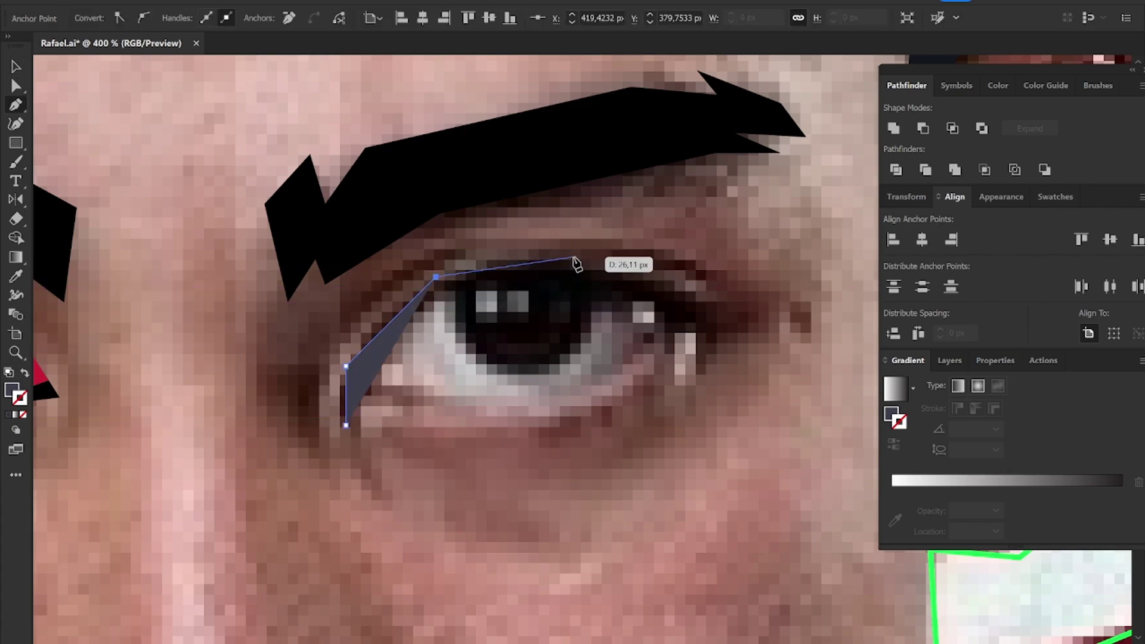
left_click(587, 263)
left_click(719, 318)
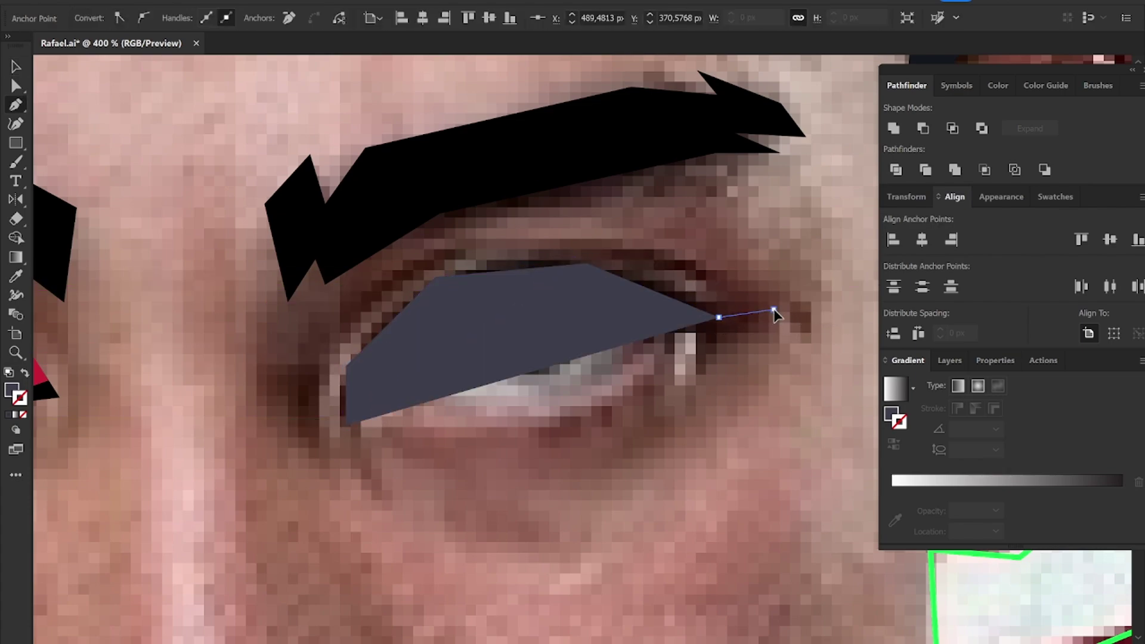
left_click(774, 310)
scroll(774, 315, "down", 2)
scroll(716, 334, "down", 3)
scroll(692, 340, "up", 5)
key("shift+x")
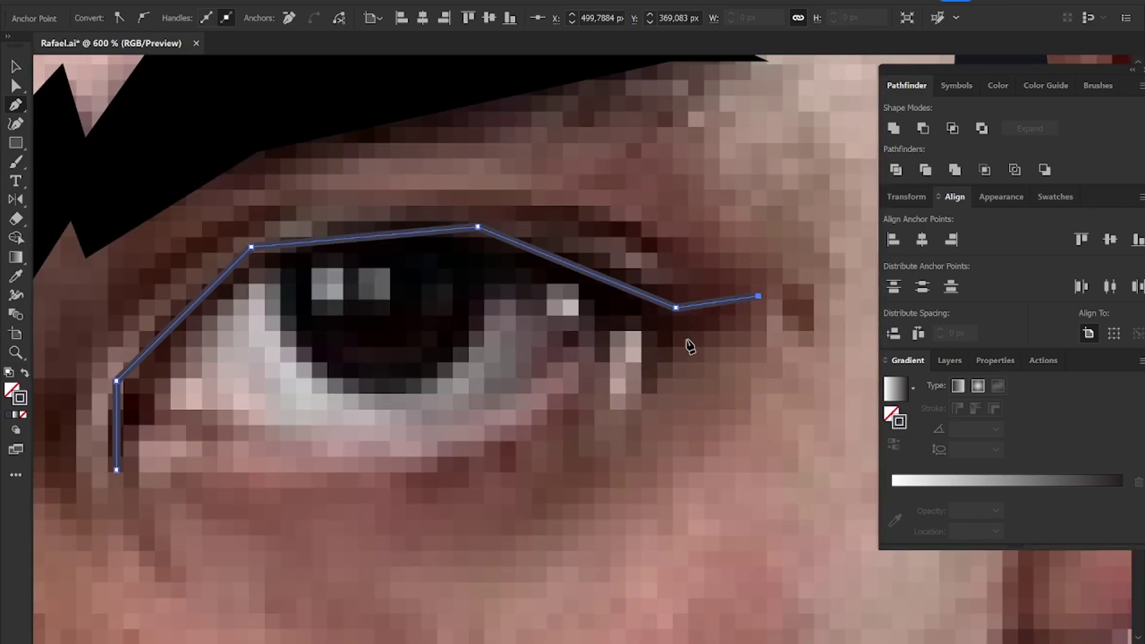
Step: Close the right eye outline along the lower lid and adjust its inner corner point
left_click(620, 334)
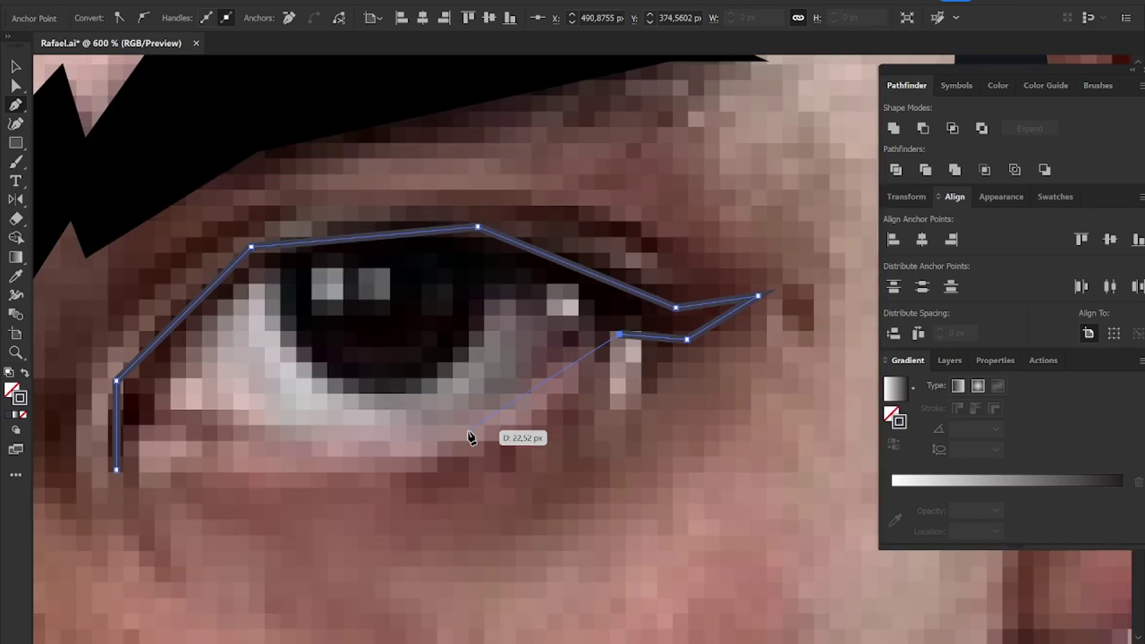
left_click(465, 432)
left_click(176, 393)
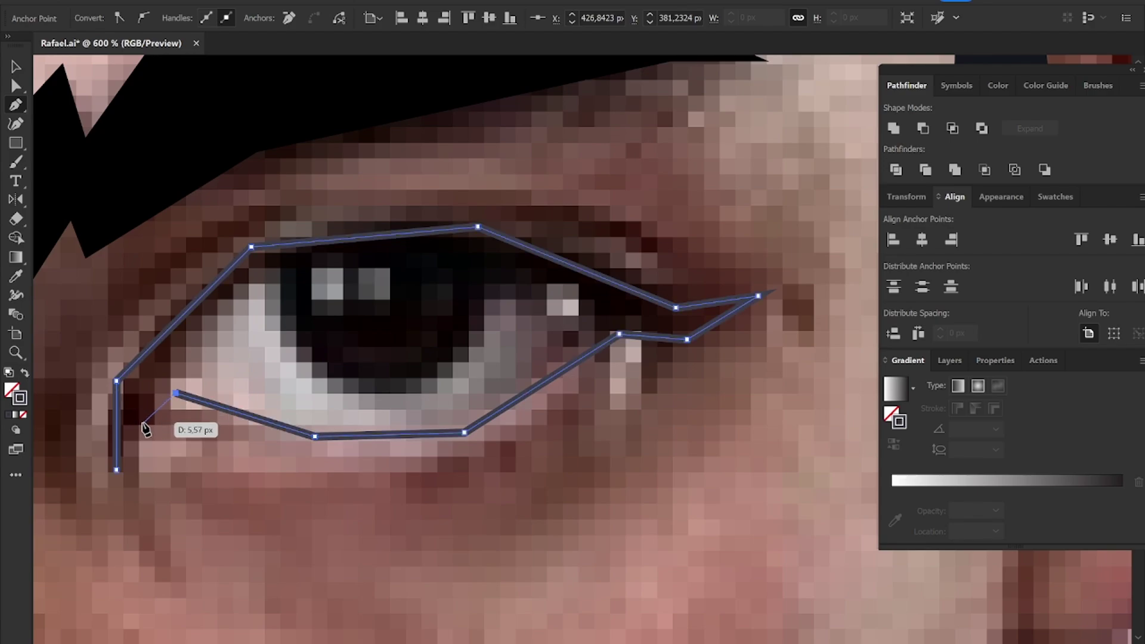
left_click(117, 471)
key("a")
left_click_drag(117, 471, 120, 453)
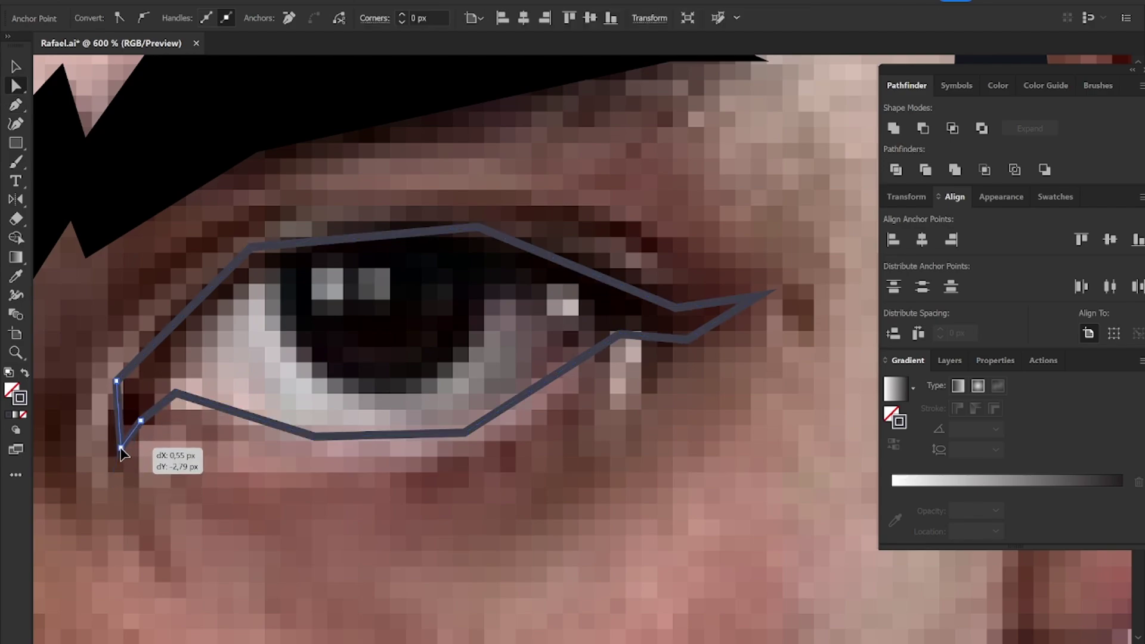
key("v")
key("ctrl+shift+a")
Step: Draw a closed shape over the right eye's inner corner
key("p")
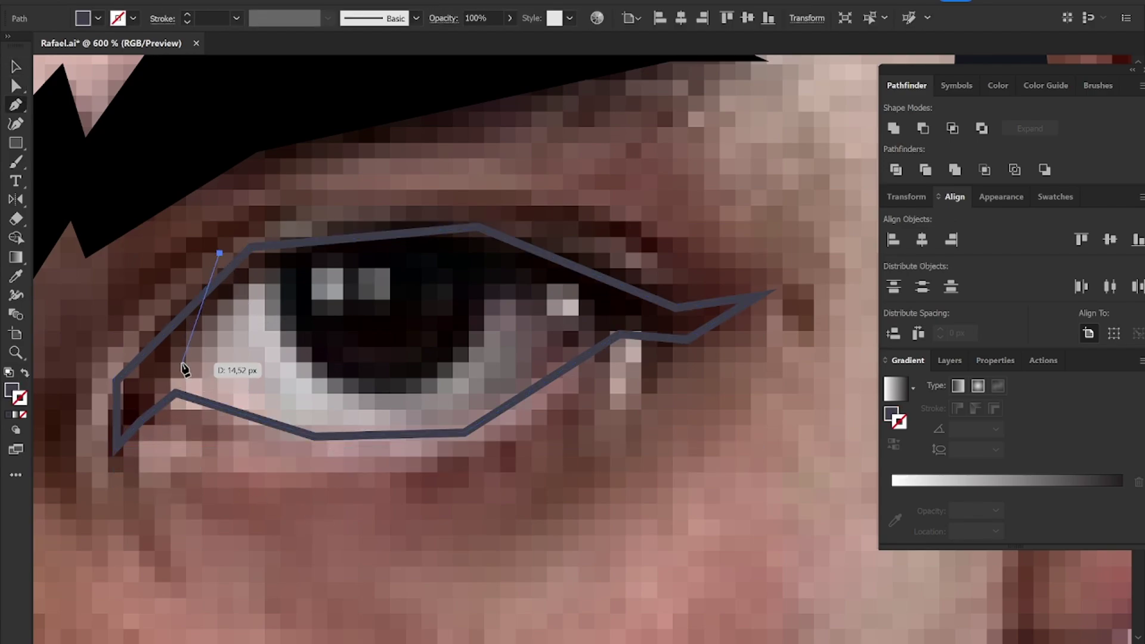
left_click(173, 363)
left_click_drag(198, 307, 199, 421)
left_click(197, 416)
left_click(189, 481)
left_click(112, 491)
left_click(92, 414)
left_click(137, 300)
left_click(199, 262)
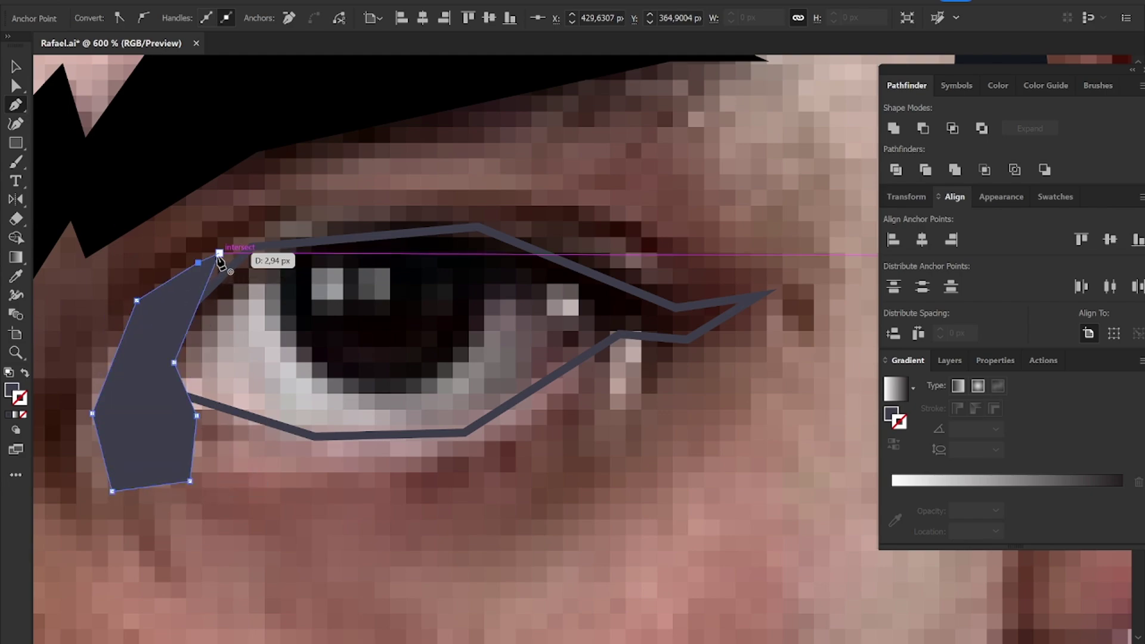
left_click(219, 254)
Step: Intersect the corner shape with the eye outline and fill it with the left eye's red
key("v")
left_click(294, 248)
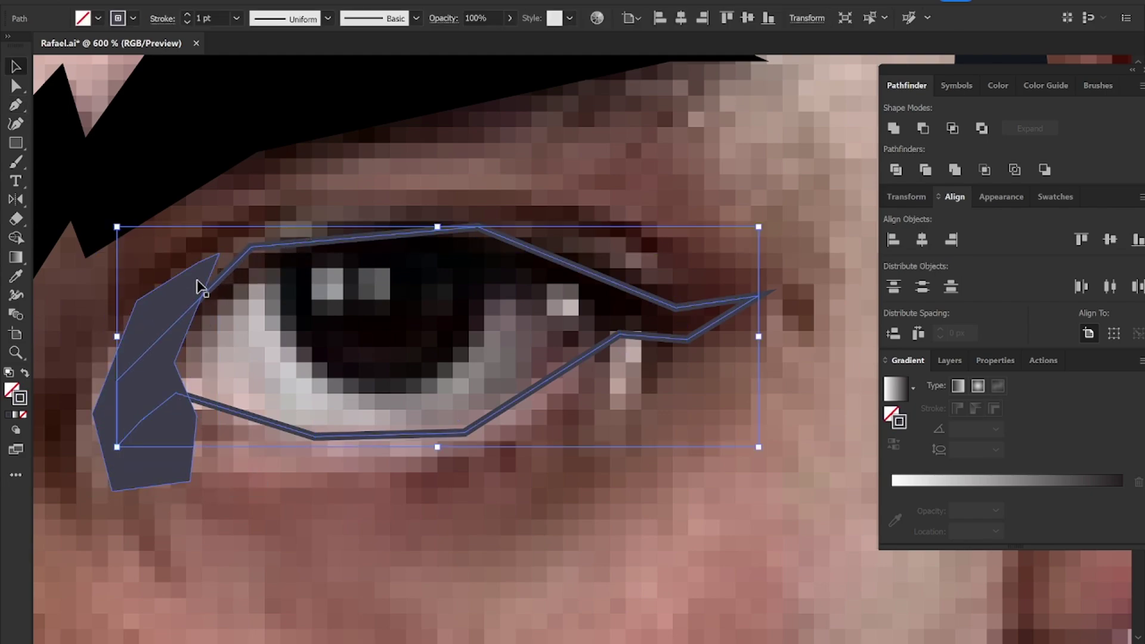
left_click(200, 282)
left_click(286, 246, "shift")
left_click(952, 128)
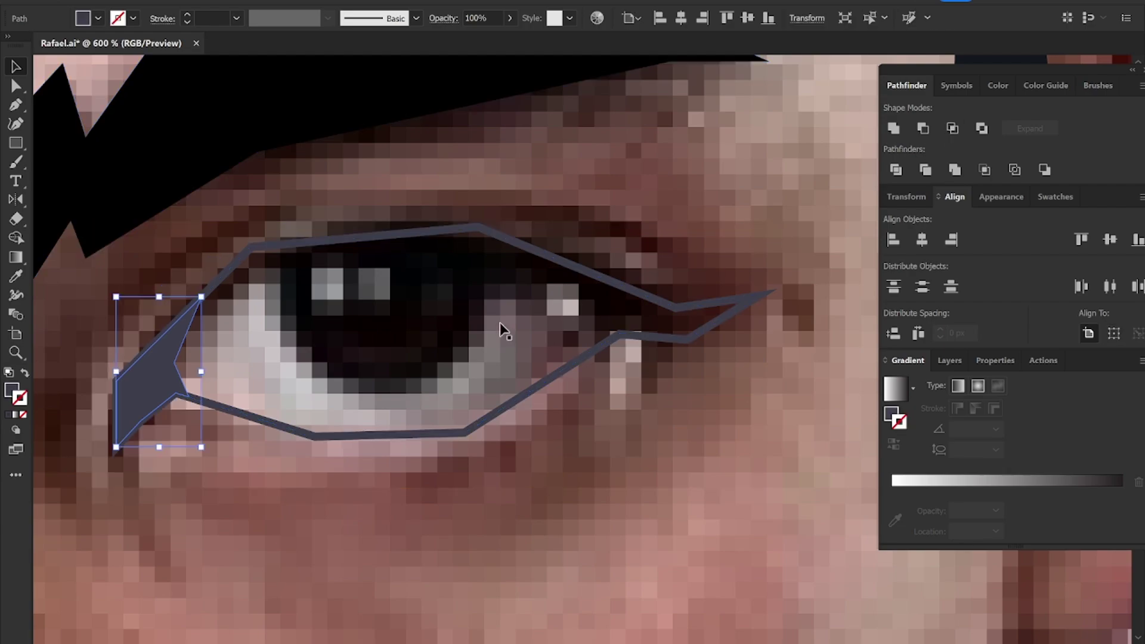
key("ctrl+minus")
key("ctrl+minus")
key("i")
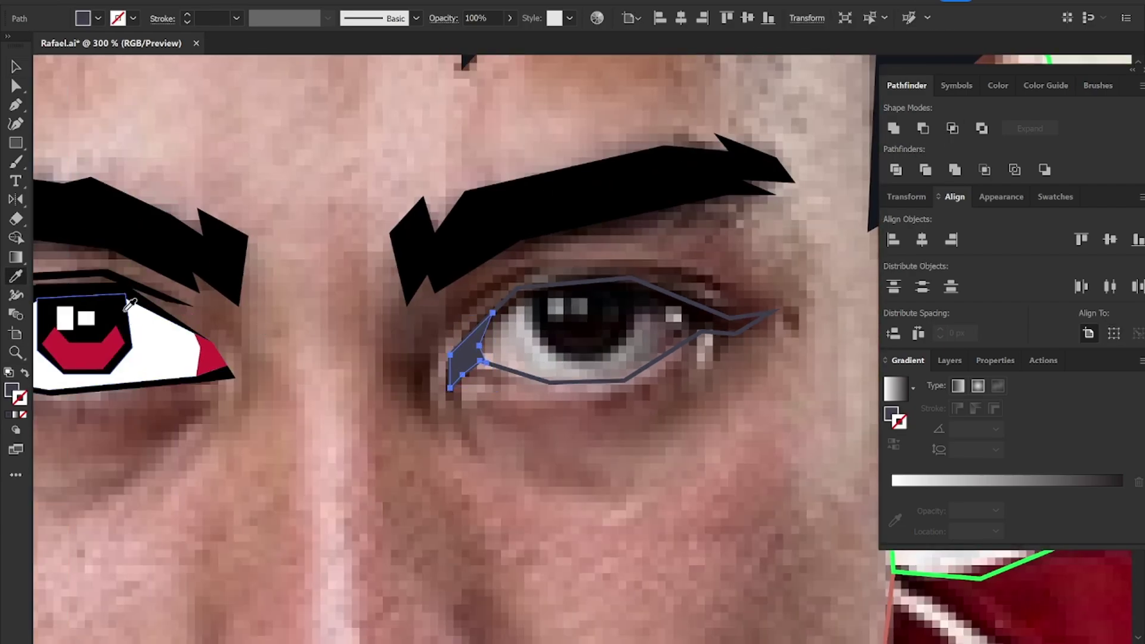
key("ctrl+plus")
key("ctrl+plus")
key("a")
left_click(512, 294)
Step: Refine the eye outline's upper points and the red shape's tips
left_click_drag(511, 294, 513, 303)
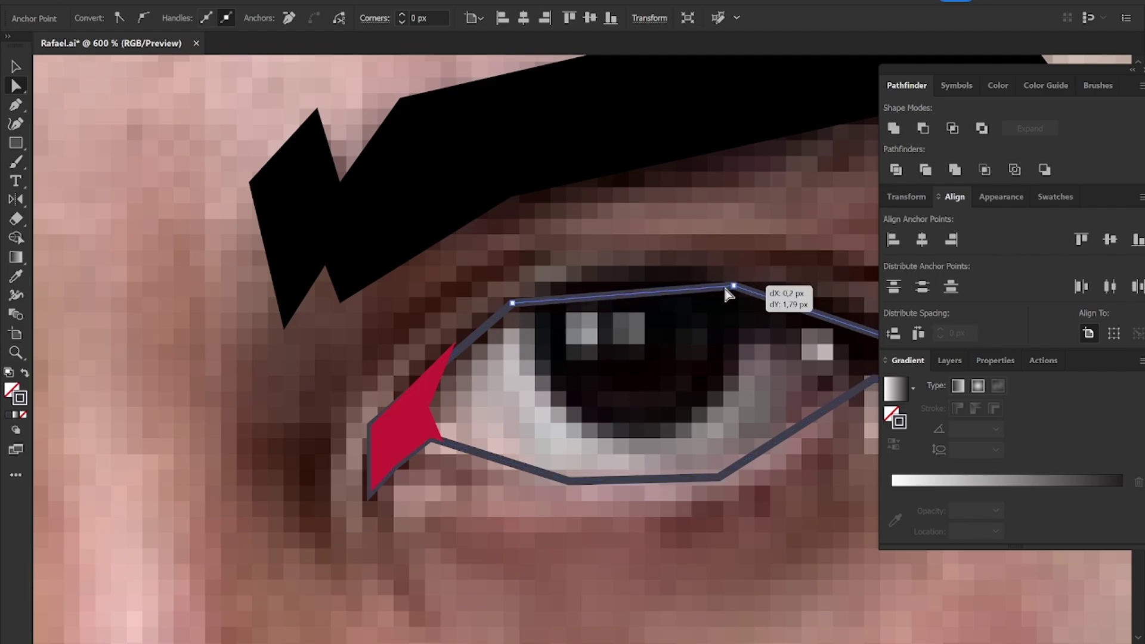
left_click_drag(735, 273, 734, 286)
mouse_move(455, 344)
left_mouse_down()
mouse_move(502, 324)
mouse_move(513, 304)
mouse_move(448, 367)
left_mouse_up()
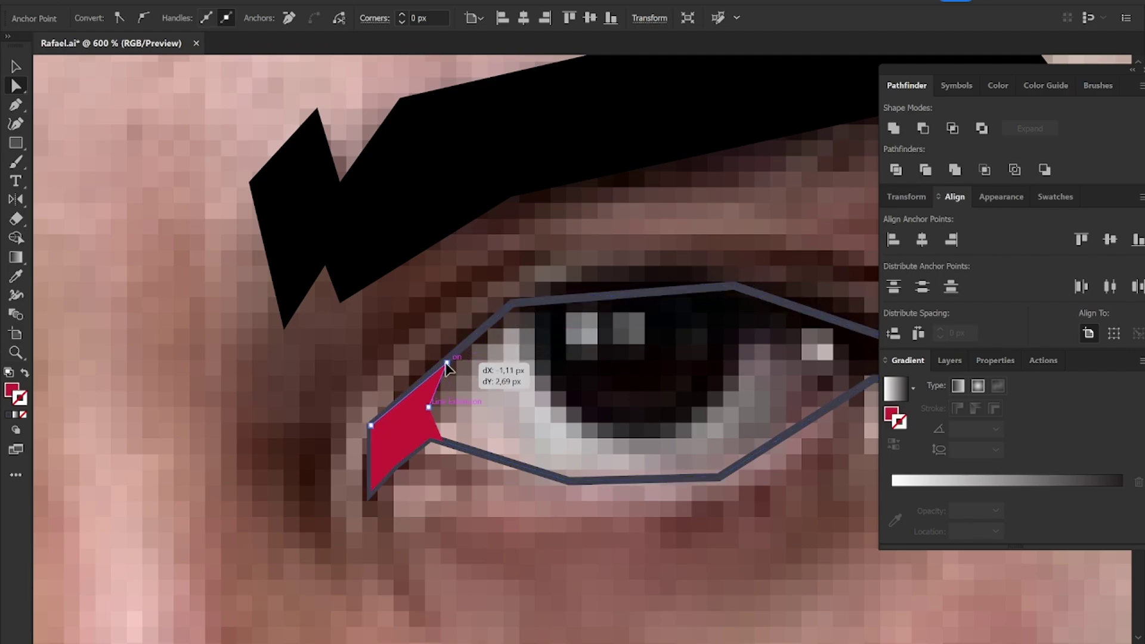
left_click_drag(442, 325, 442, 327)
key("v")
key("ctrl+minus")
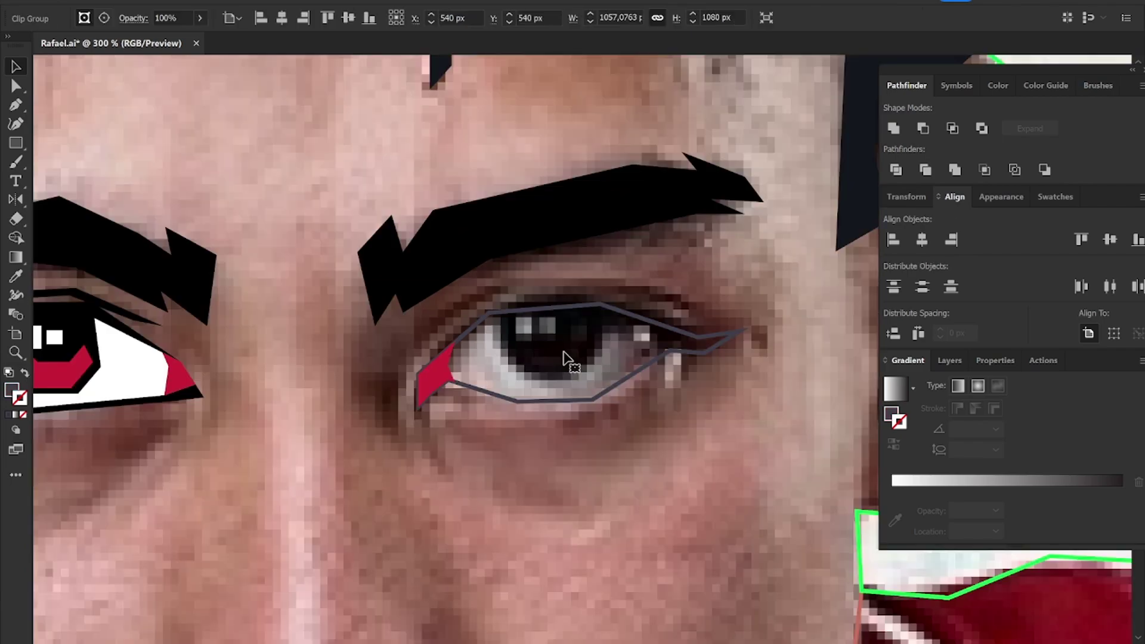
key("ctrl+plus")
key("ctrl+plus")
left_click(488, 282, "ctrl")
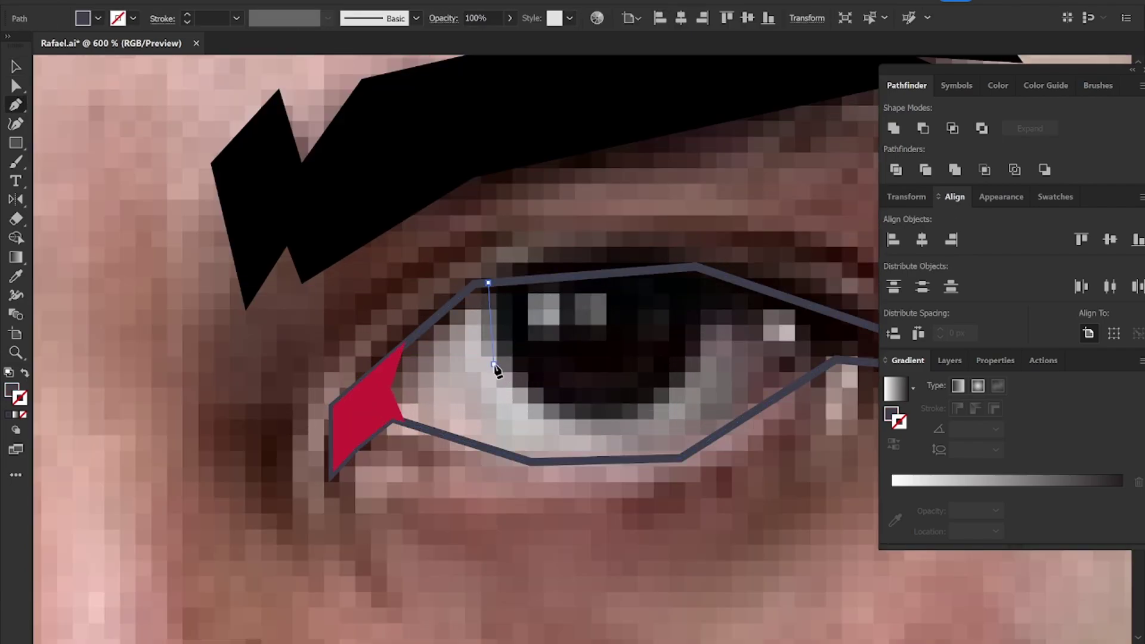
Step: Draw a black iris shape and clip it inside the right eye outline
left_click_drag(494, 364, 560, 425)
left_click(556, 418)
left_click(649, 419)
left_click(713, 351)
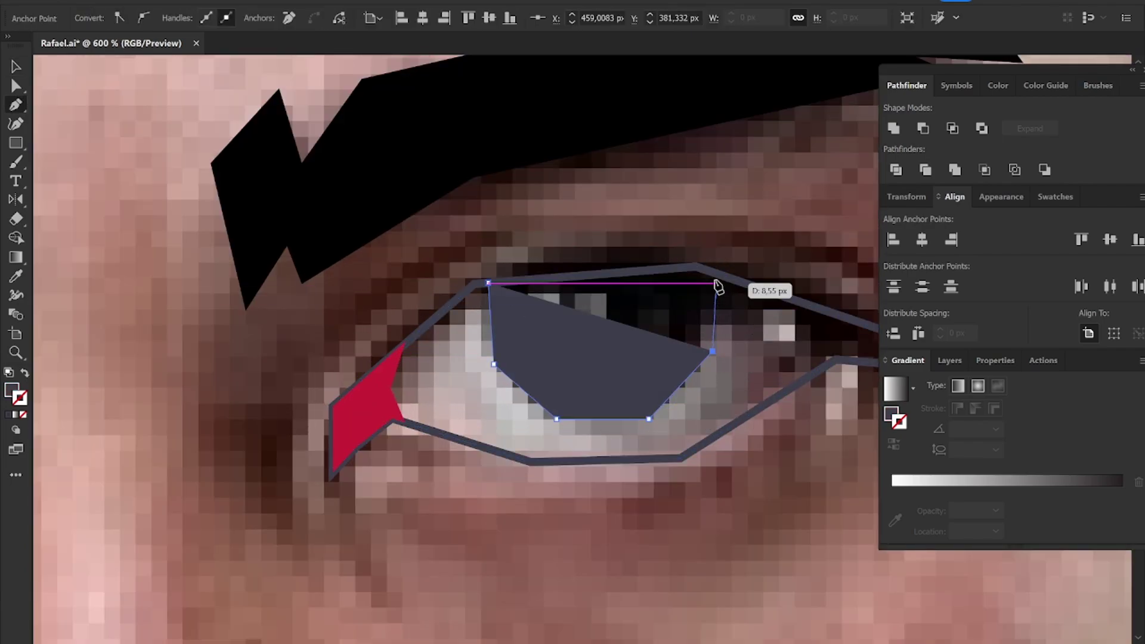
left_click(696, 266)
left_click(712, 210)
left_click(582, 215)
left_click(488, 283)
key("v")
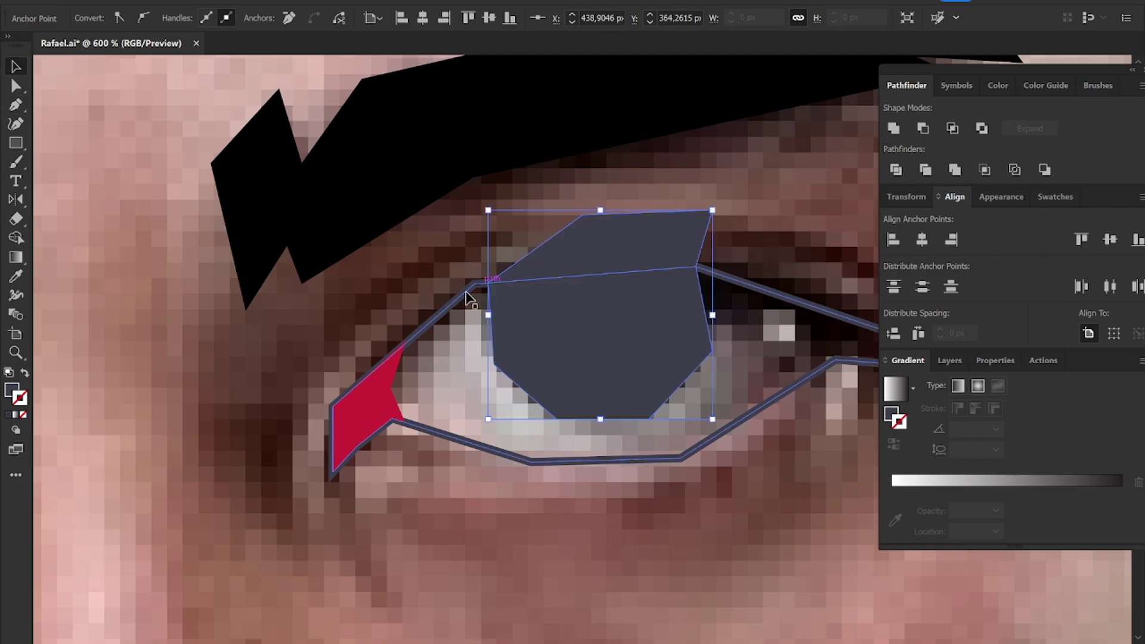
left_click(458, 303, "shift")
key("shift+m")
left_click(589, 253, "alt")
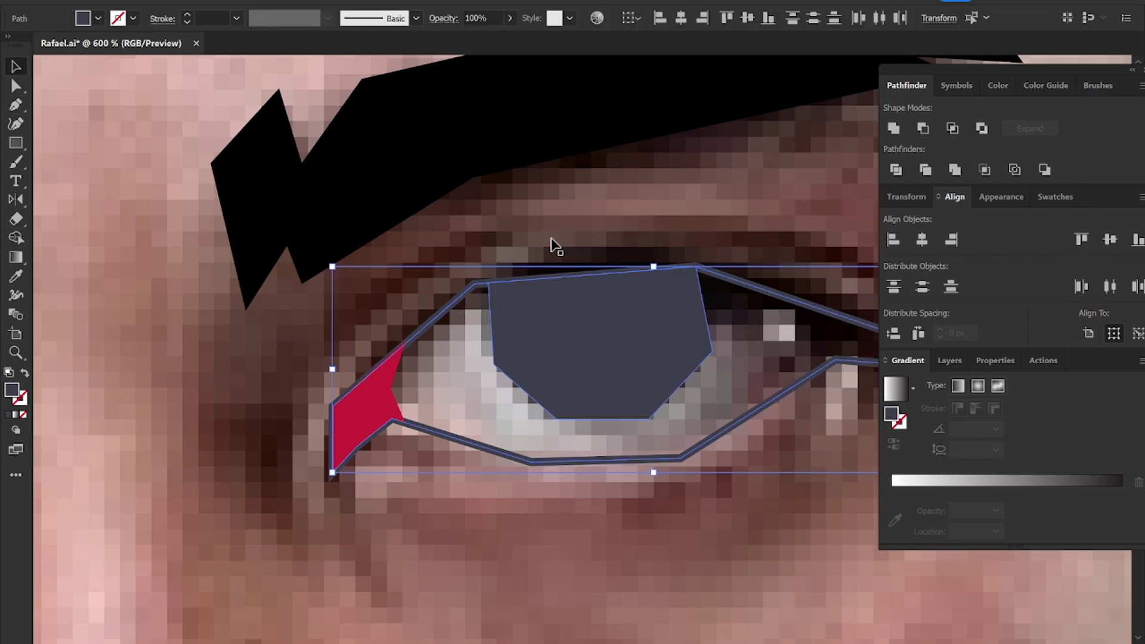
key("ctrl+7")
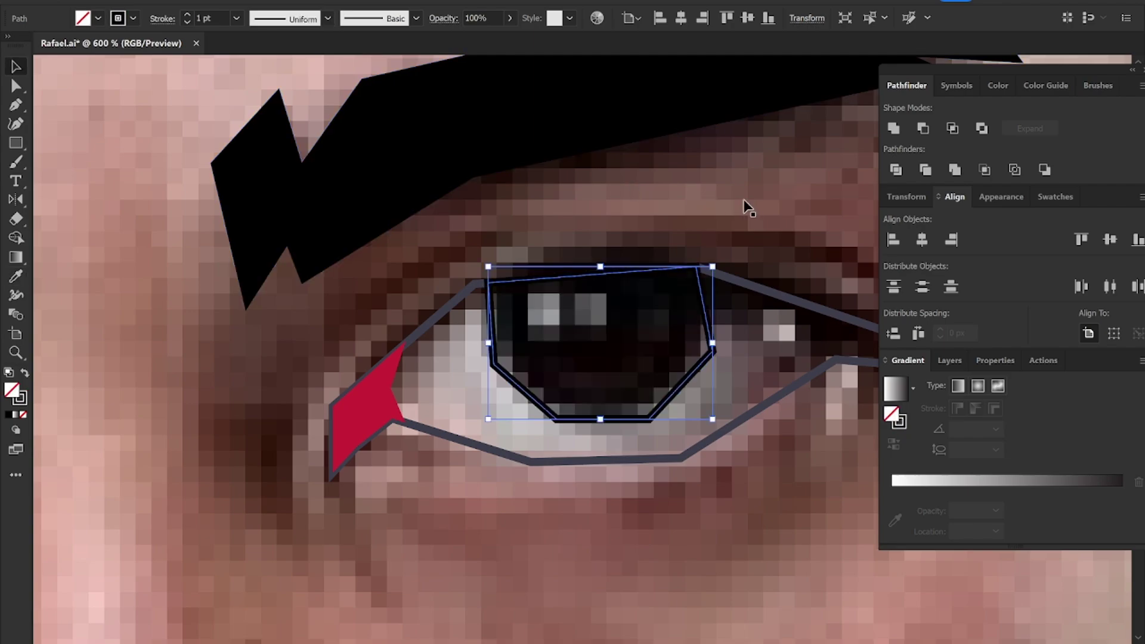
Step: Draw a red pupil band inside the iris using the existing red
left_click(525, 342)
left_click(568, 365)
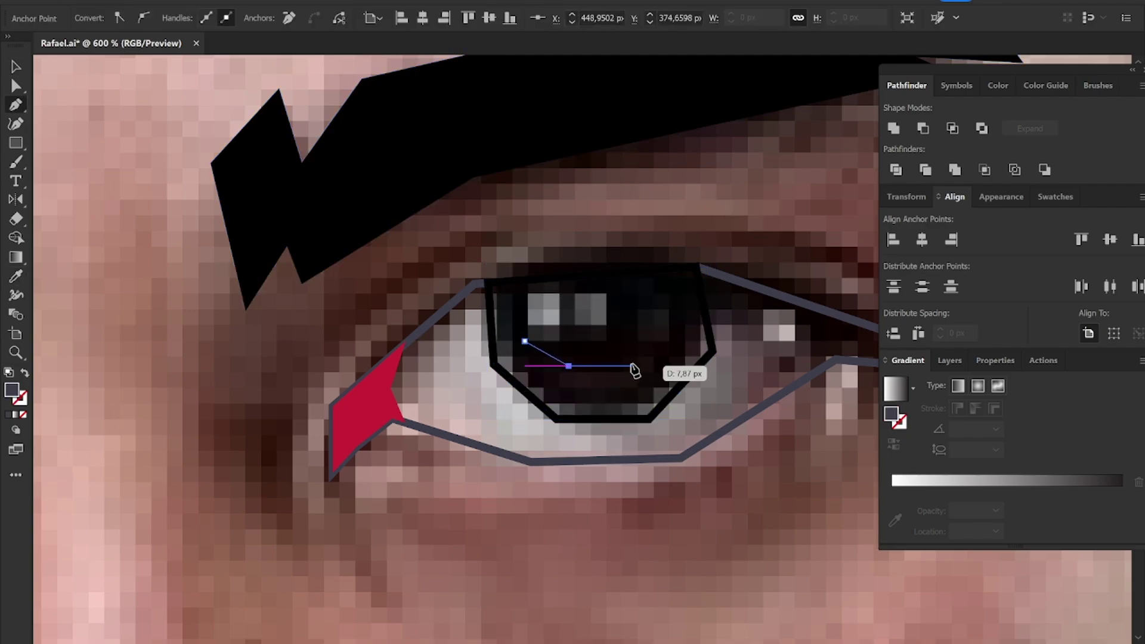
left_click(632, 366)
left_click(677, 321)
left_click(702, 348)
left_click(643, 407)
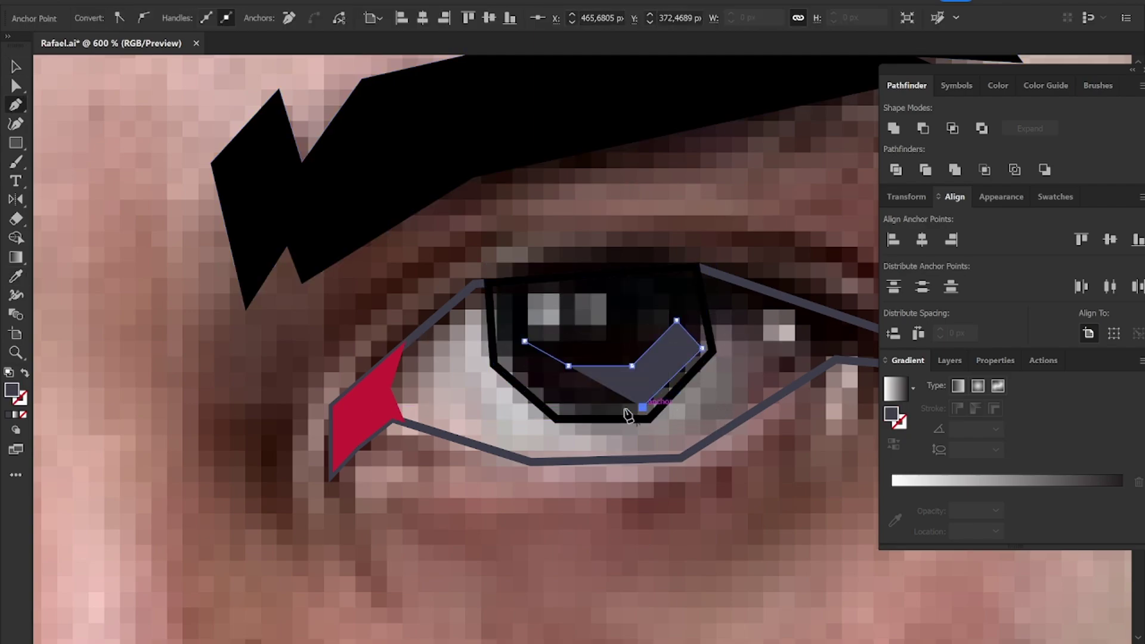
left_click(568, 411)
left_click(524, 341)
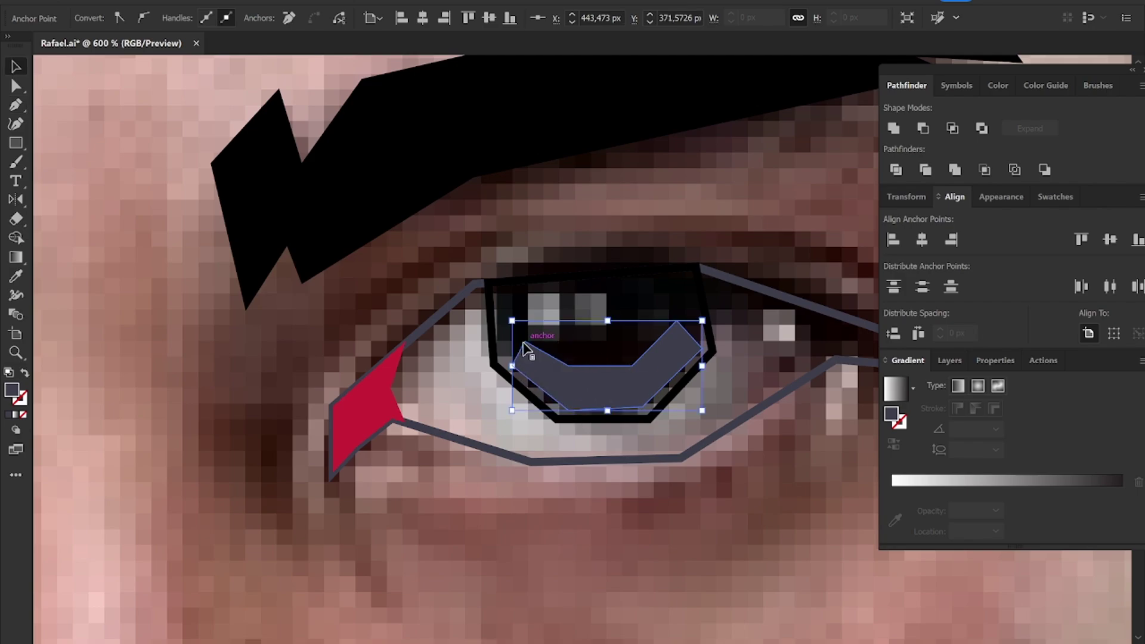
key("i")
left_click(382, 381)
Step: Copy the left eye's white highlights onto the right eye and give the outline a white fill
key("ctrl+minus")
left_click_drag(231, 399, 265, 394)
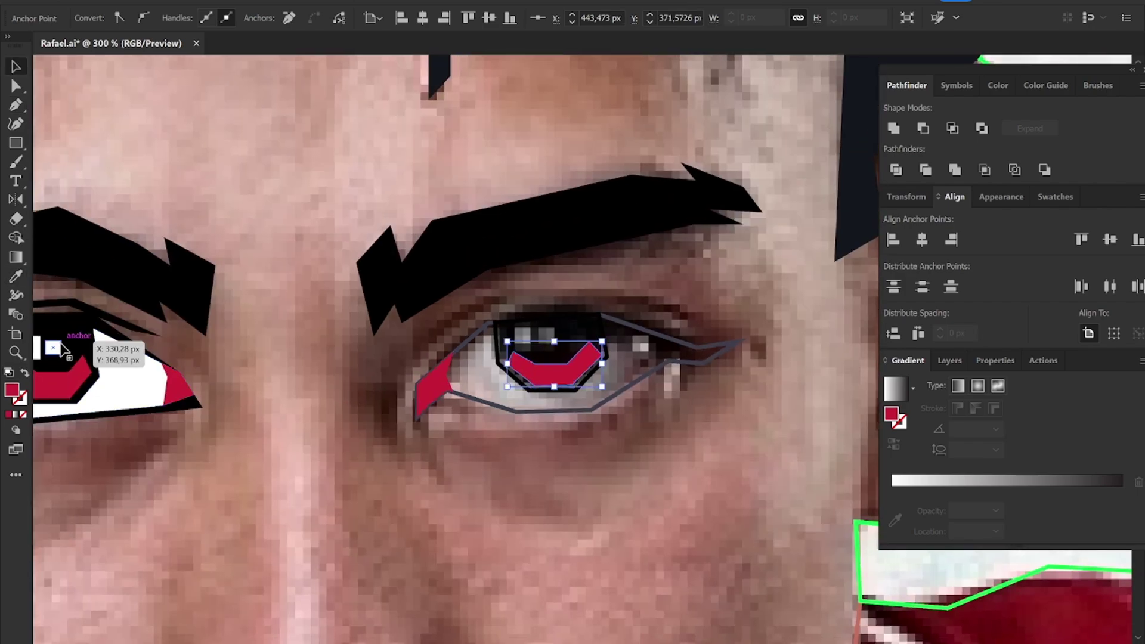
left_click(59, 349)
left_click_drag(60, 349, 650, 340)
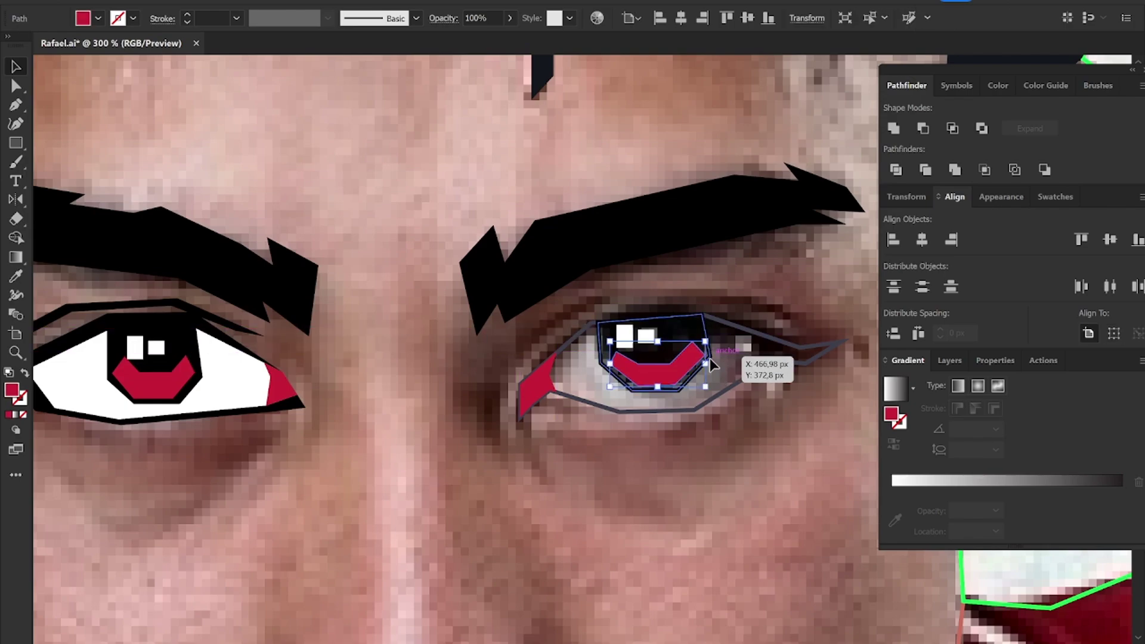
left_click(708, 341)
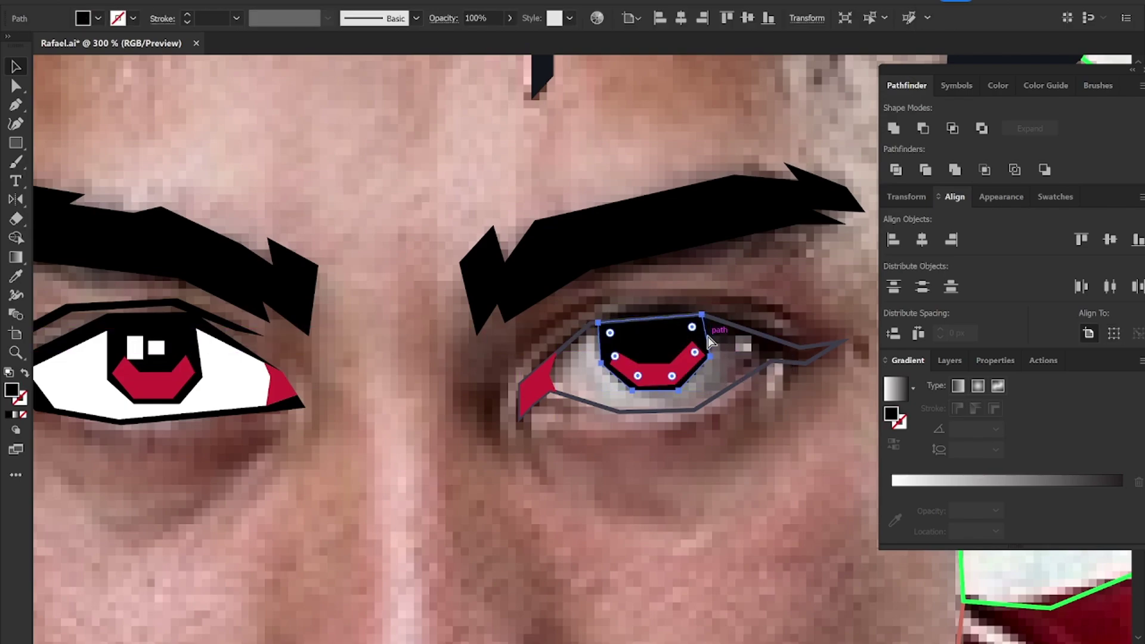
left_click(747, 337)
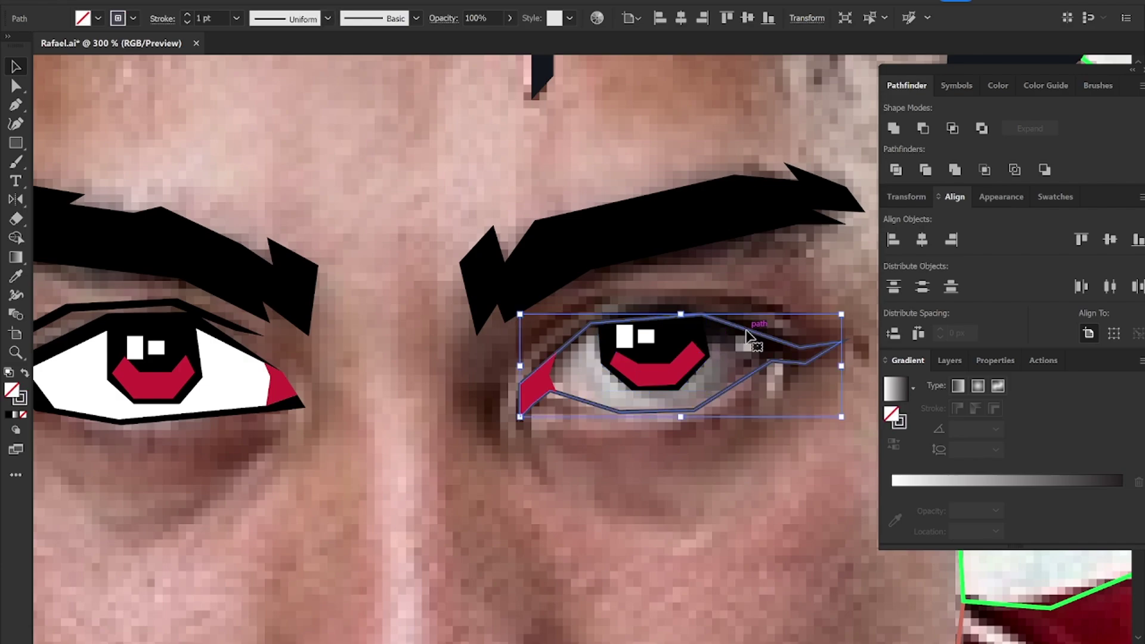
key("ctrl+shift+]")
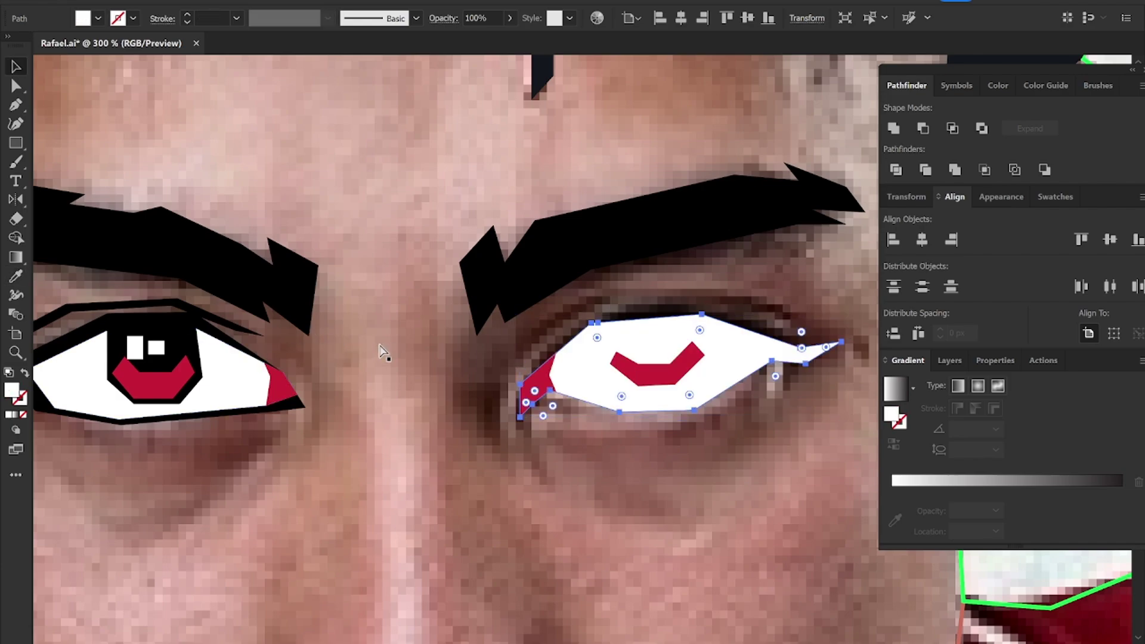
Step: Send the eye white behind the iris and pull its outer tip inward
key("ctrl+[")
key("v")
left_click(442, 378)
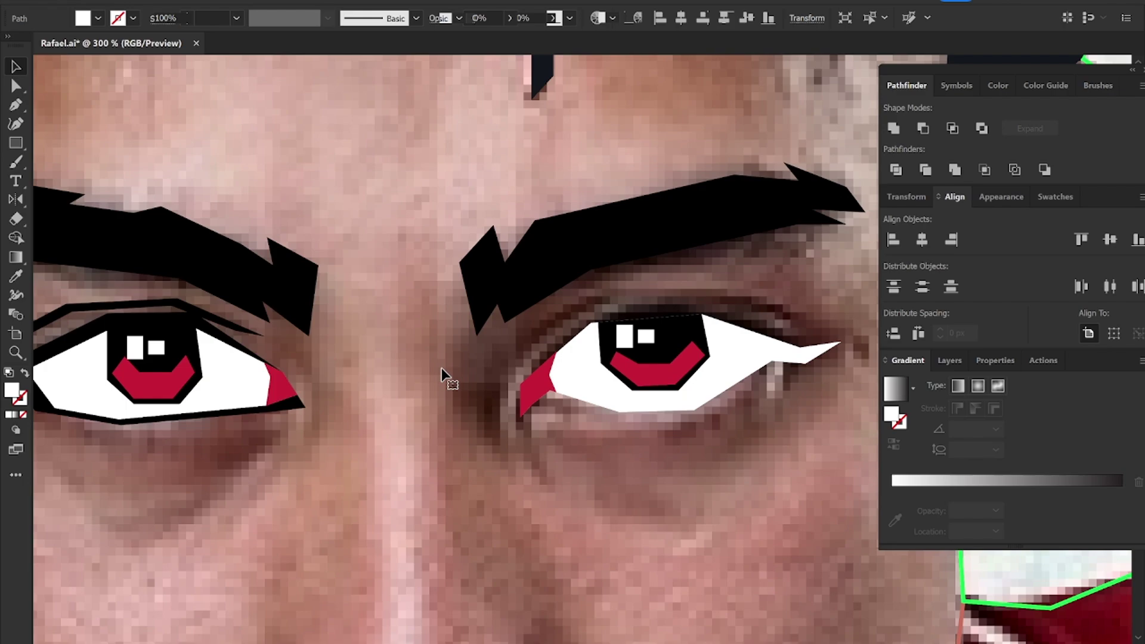
left_click(770, 355)
key("a")
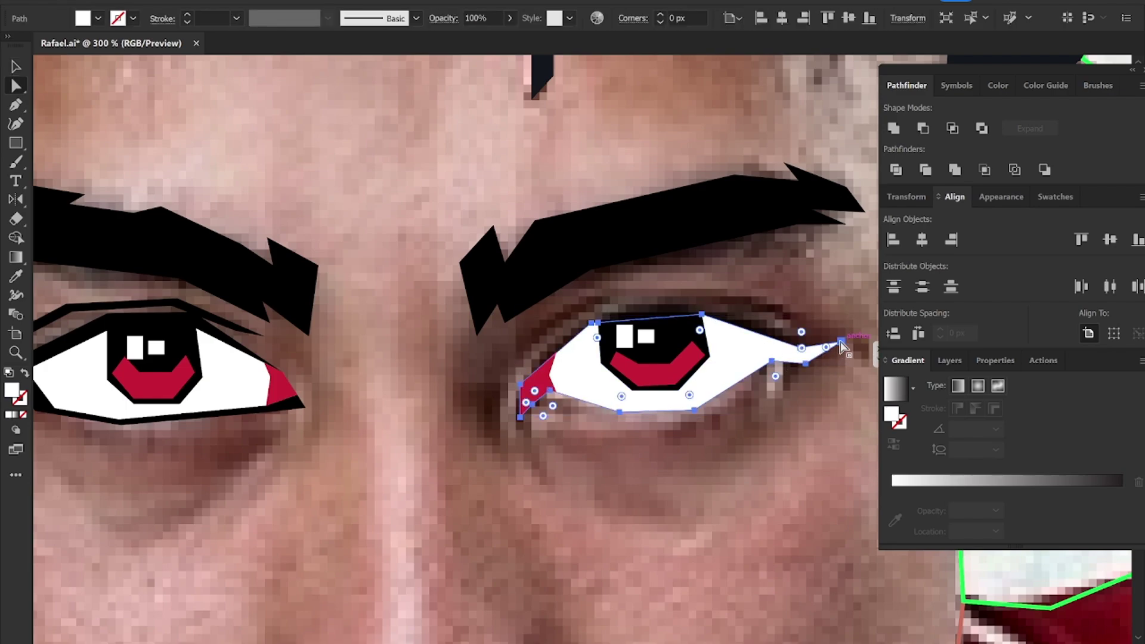
left_click_drag(841, 346, 799, 348)
key("v")
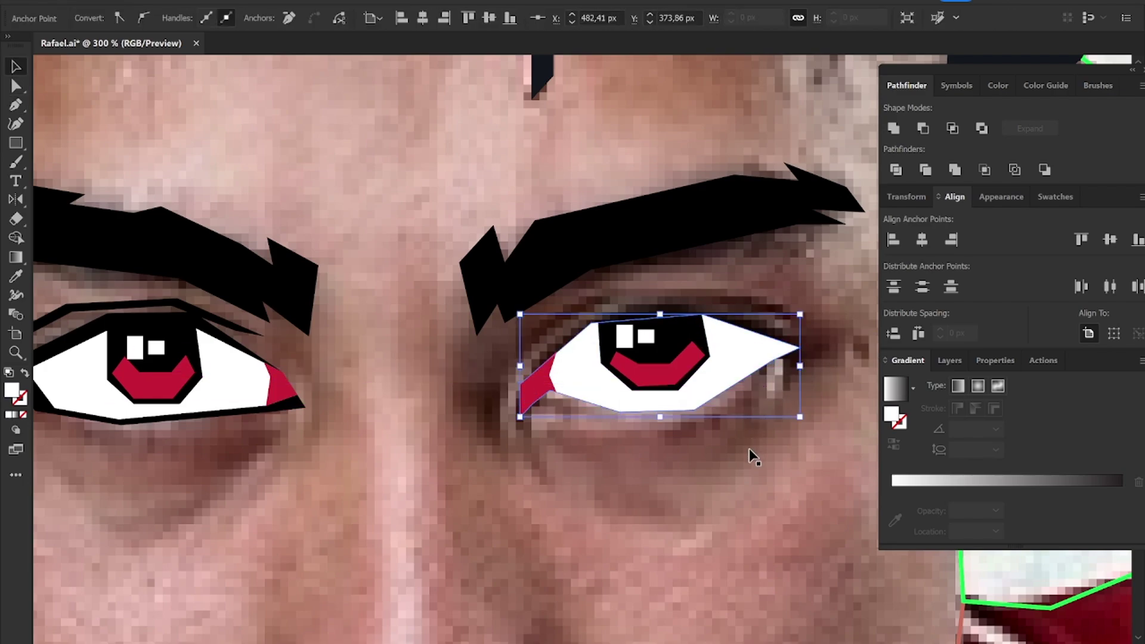
Step: Start an unfilled dark outline path around the upper lid, outer corner and lower lid
key("p")
left_click(520, 384)
left_click(589, 312)
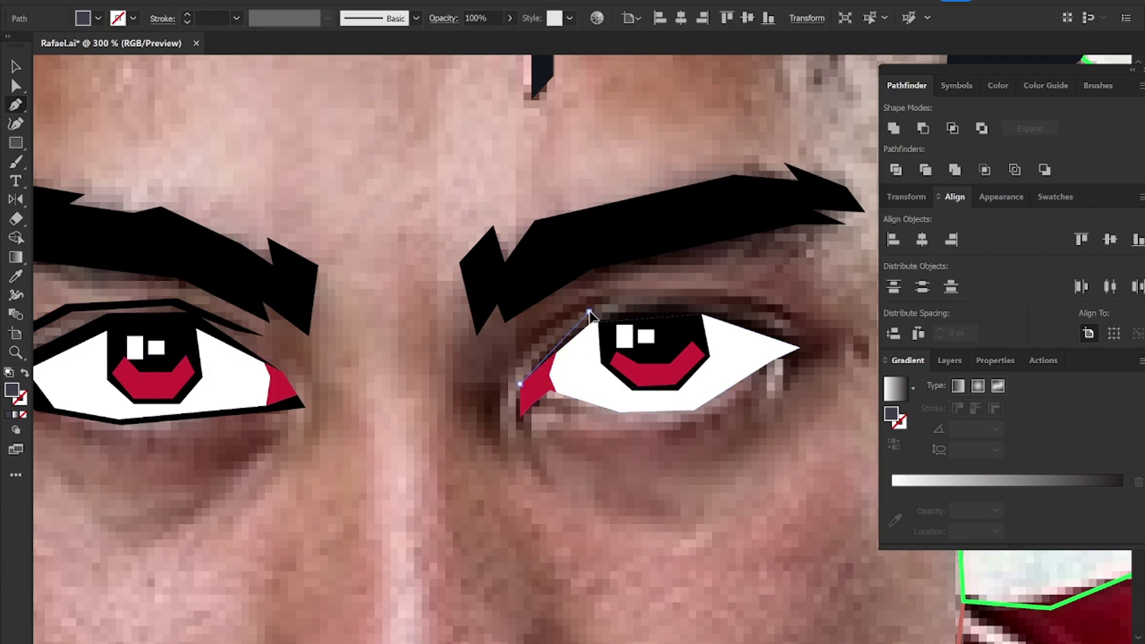
left_click(676, 301)
left_click(699, 299)
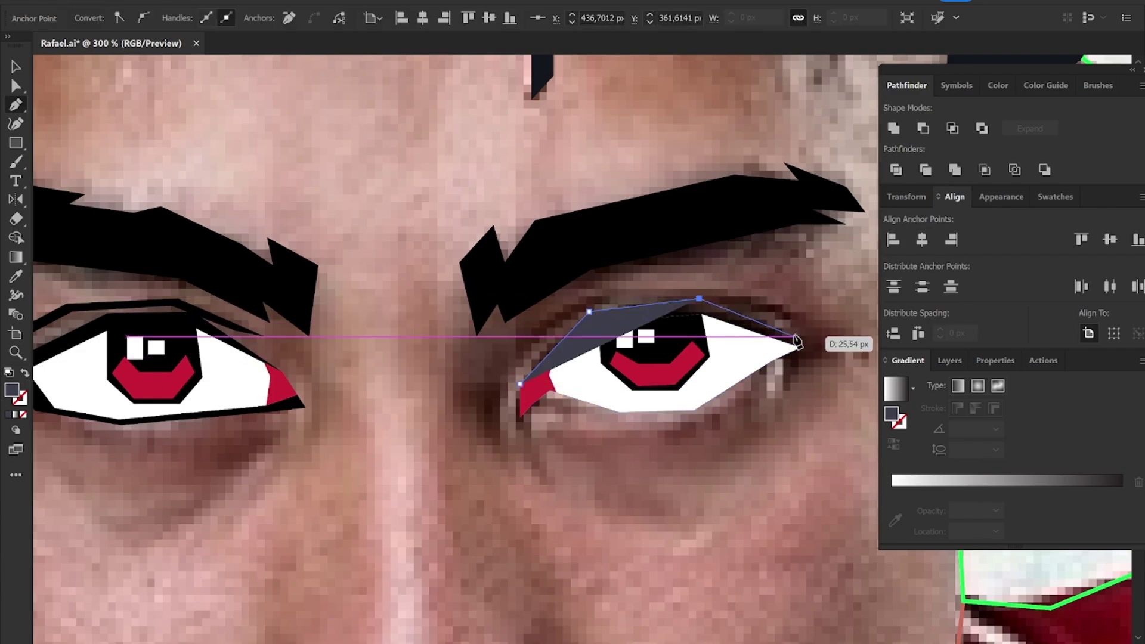
left_click(806, 337)
key("shift+x")
left_click(815, 359)
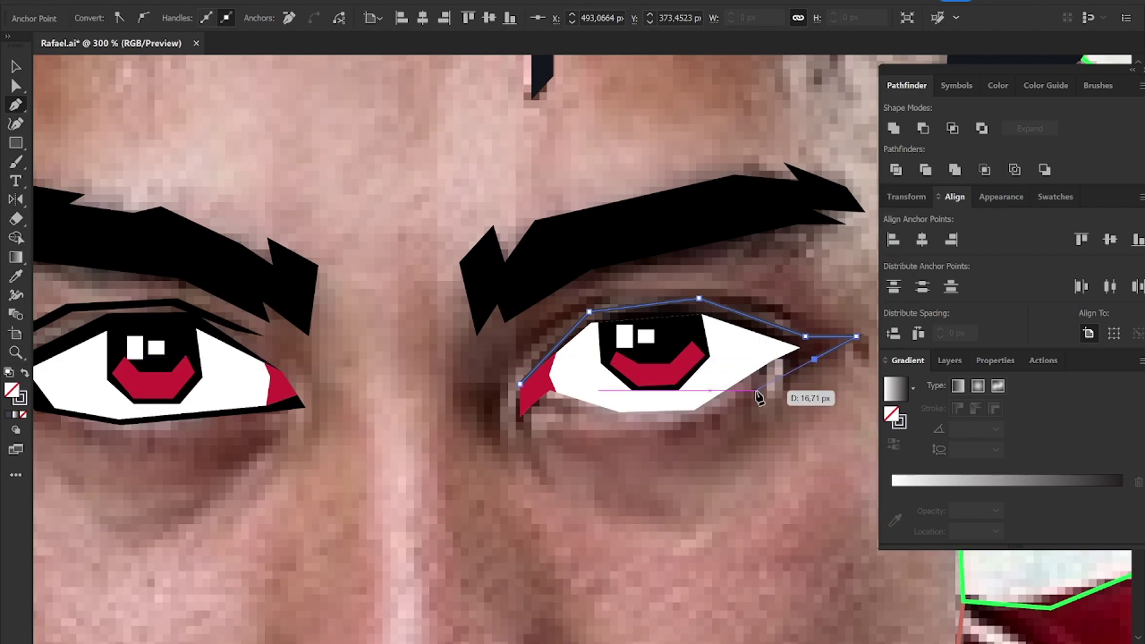
left_click(695, 410)
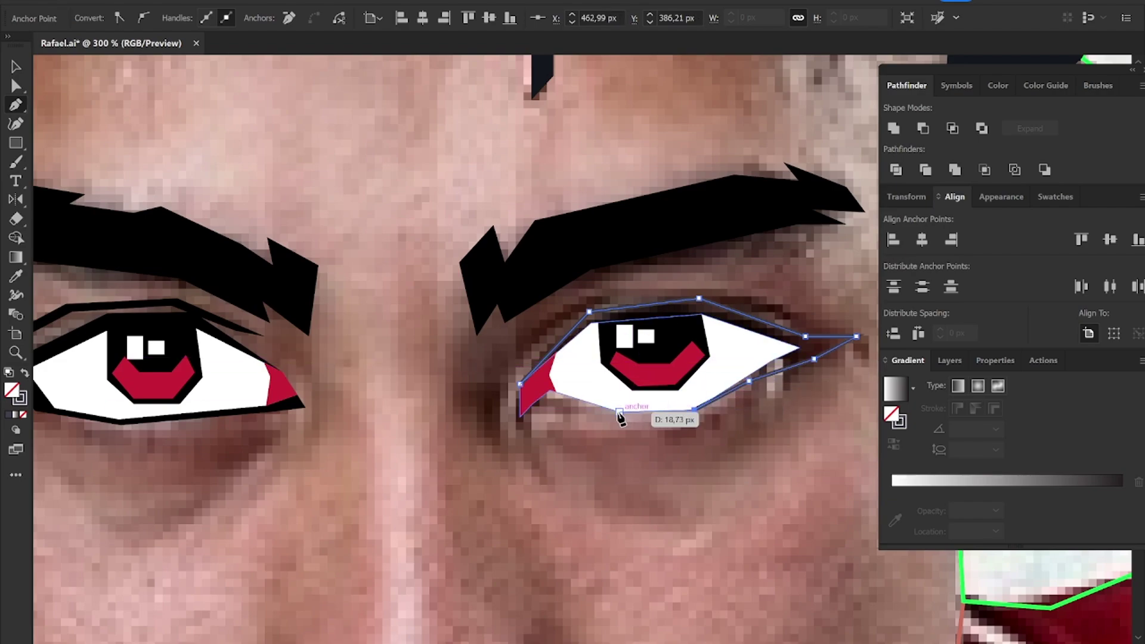
Step: Close the dark eye outline, send it behind the eye white, and fill it with the eyebrow's black
left_click(550, 392)
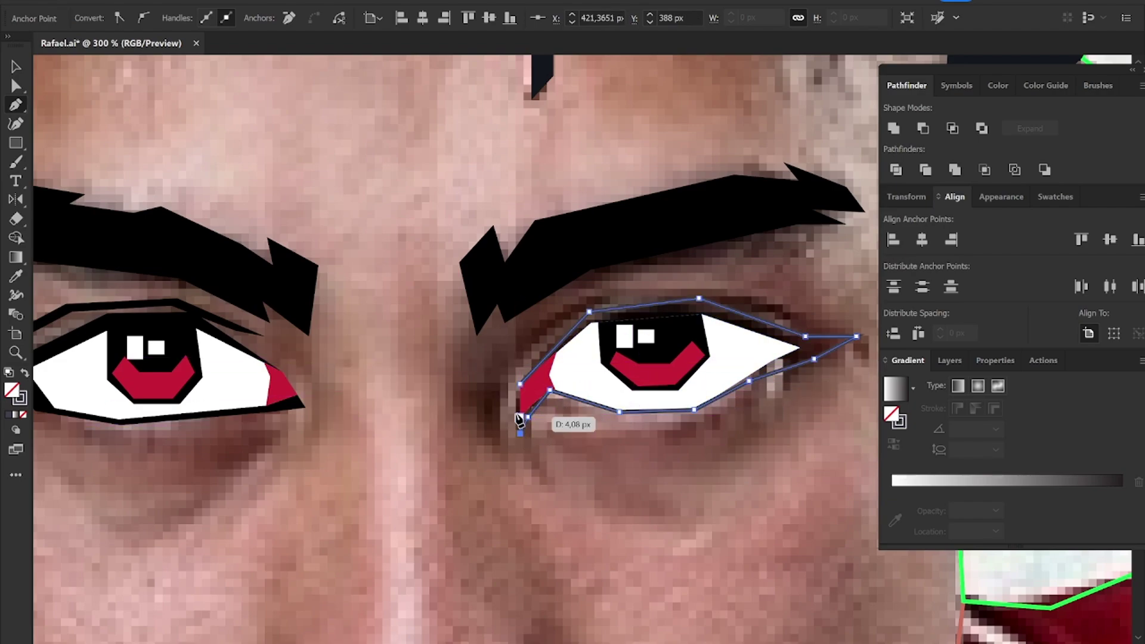
left_click(520, 385)
key("v")
key("shift+x")
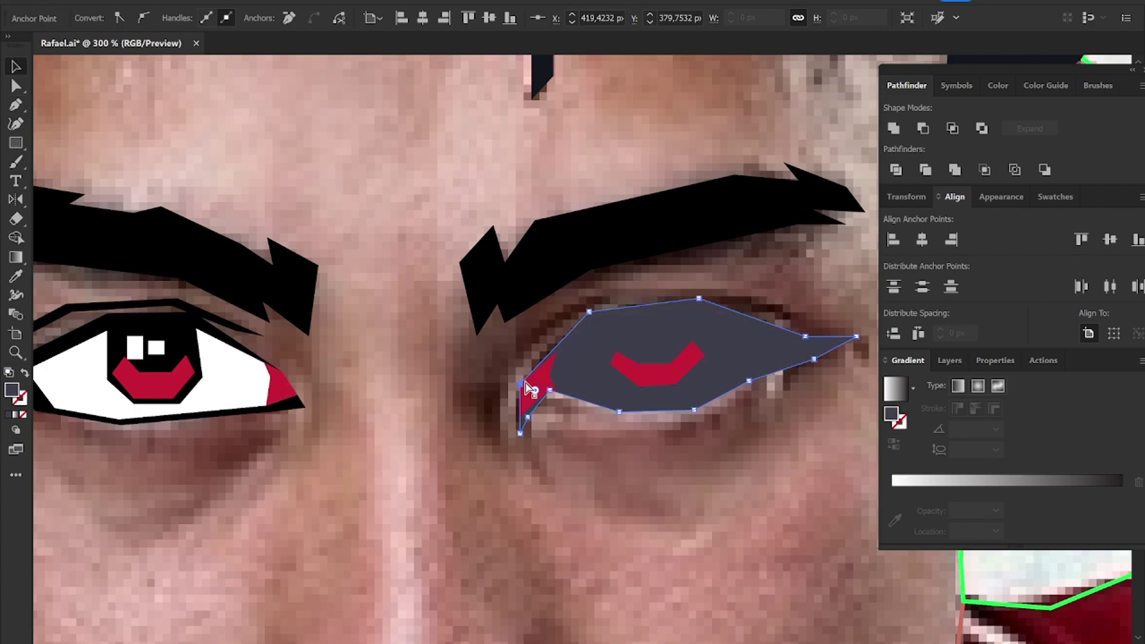
key("ctrl+shift+bracketleft")
key("i")
left_click(484, 225)
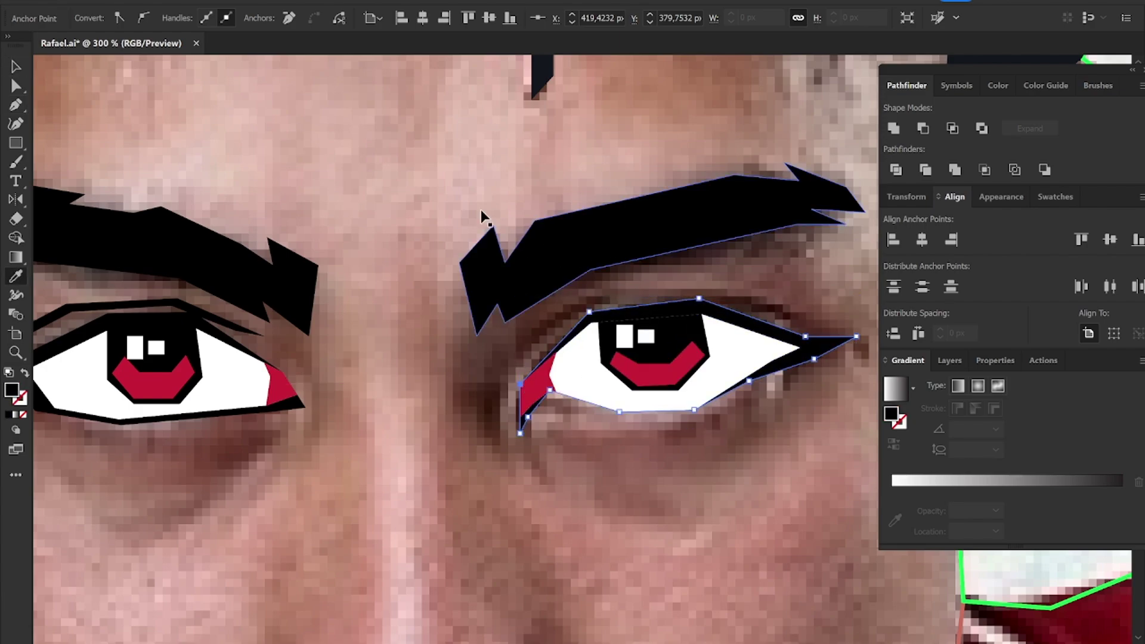
Step: Raise the iris's top-left and top-right anchor points
key("v")
left_click(703, 327)
scroll(703, 327, "up", 5)
key("p")
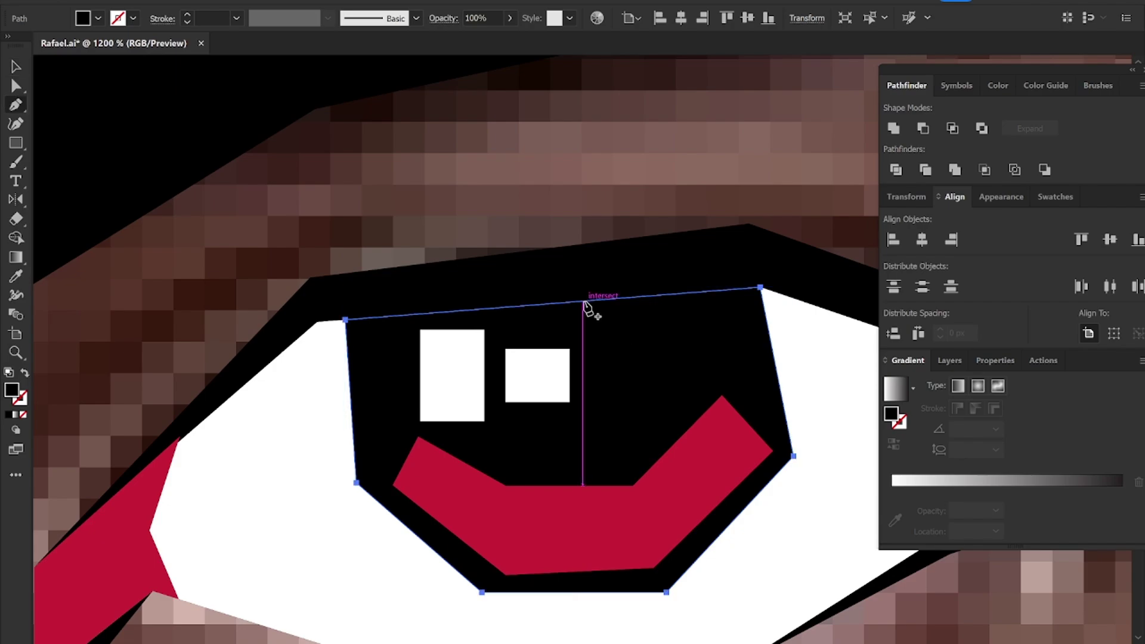
key("a")
left_click_drag(760, 288, 757, 273)
left_click_drag(345, 320, 345, 311)
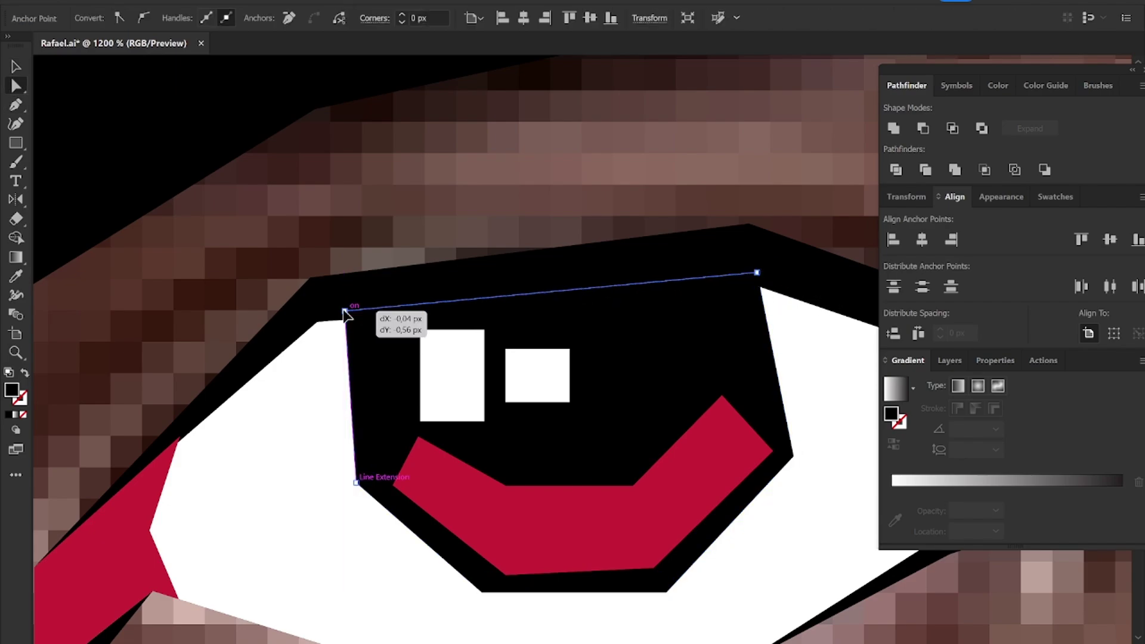
Step: Zoom out and move the reference photo aside to compare, then undo the move
key("v")
left_click(519, 307)
key("ctrl+0")
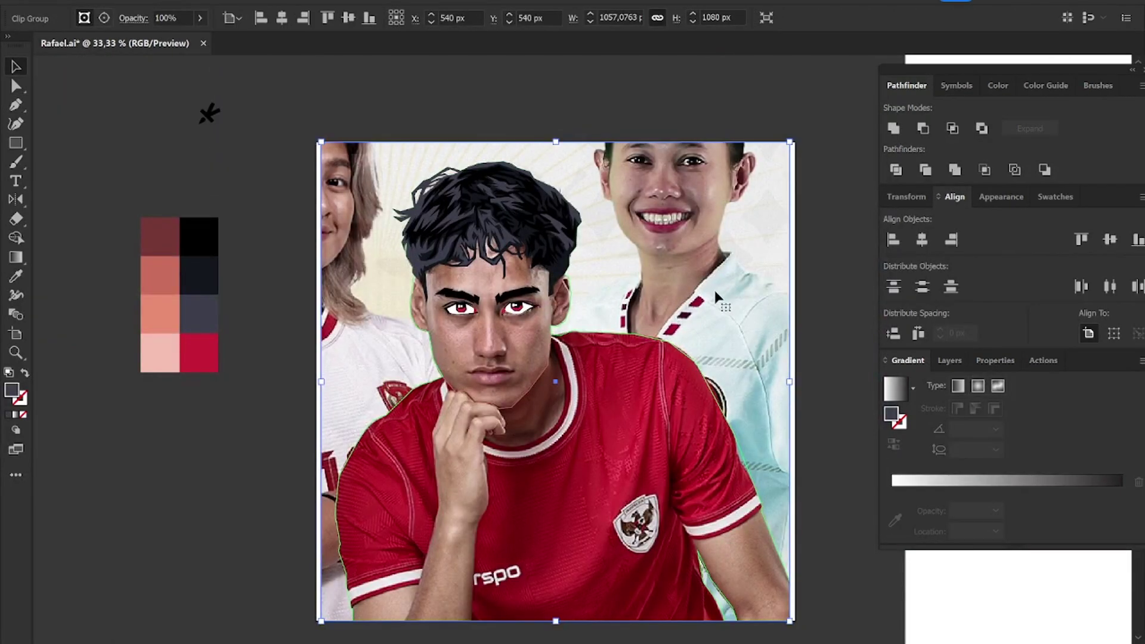
left_click_drag(644, 225, 332, 269)
key("ctrl+z")
scroll(459, 251, "up", 8)
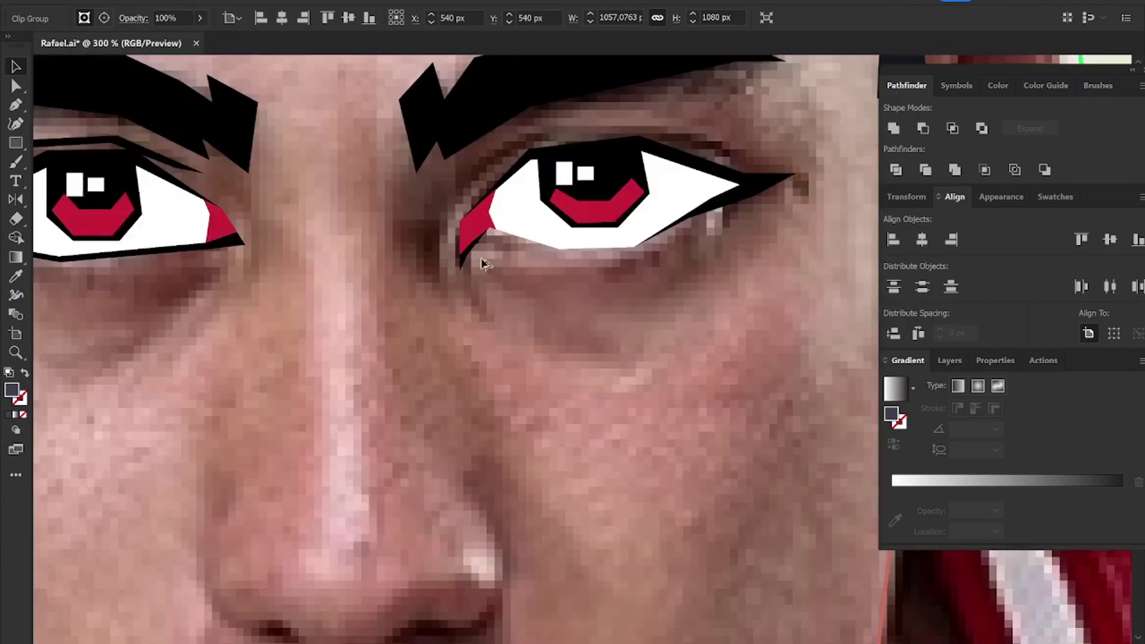
Step: Delete the red corner's outer left point and snap the eyeball's lower-left anchor onto it
key("a")
left_click(441, 262)
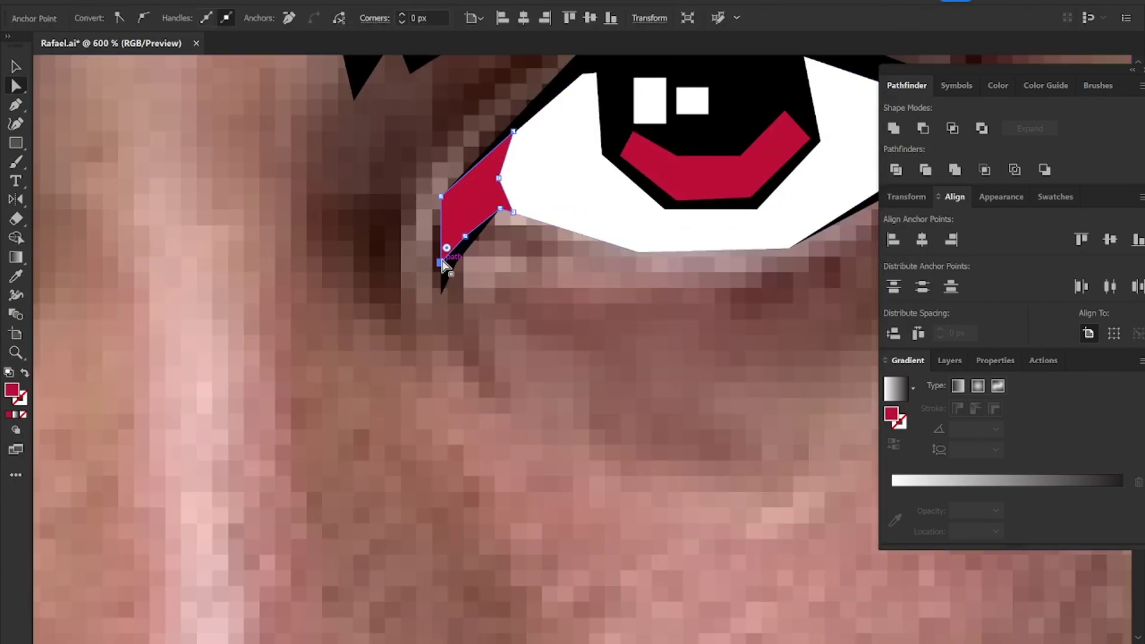
key("p")
left_click(442, 197)
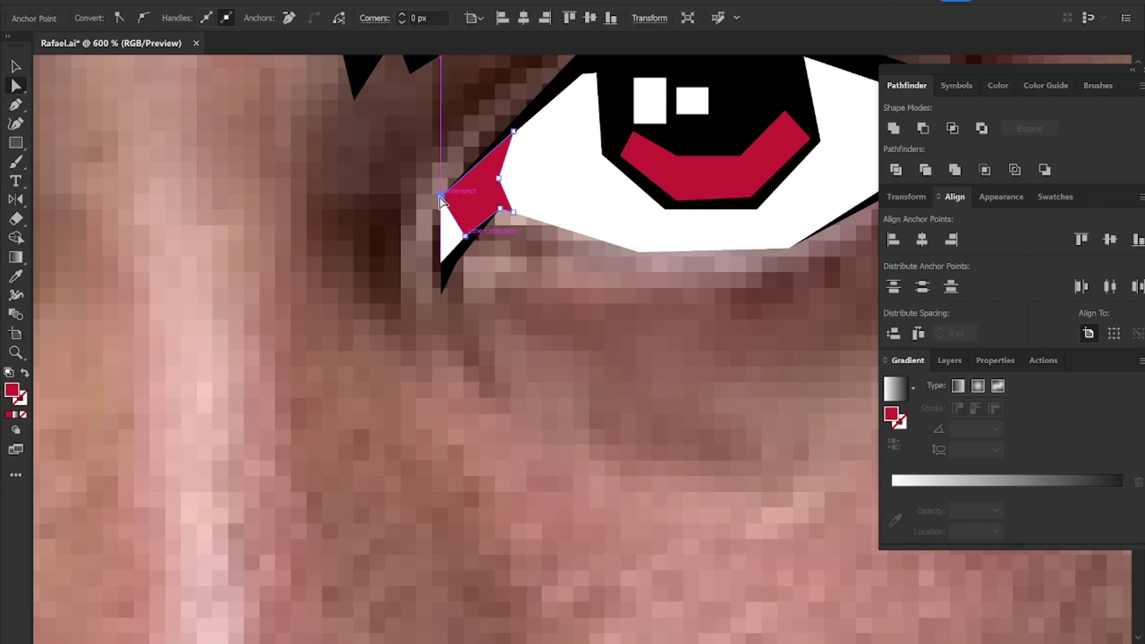
key("a")
left_click(442, 262)
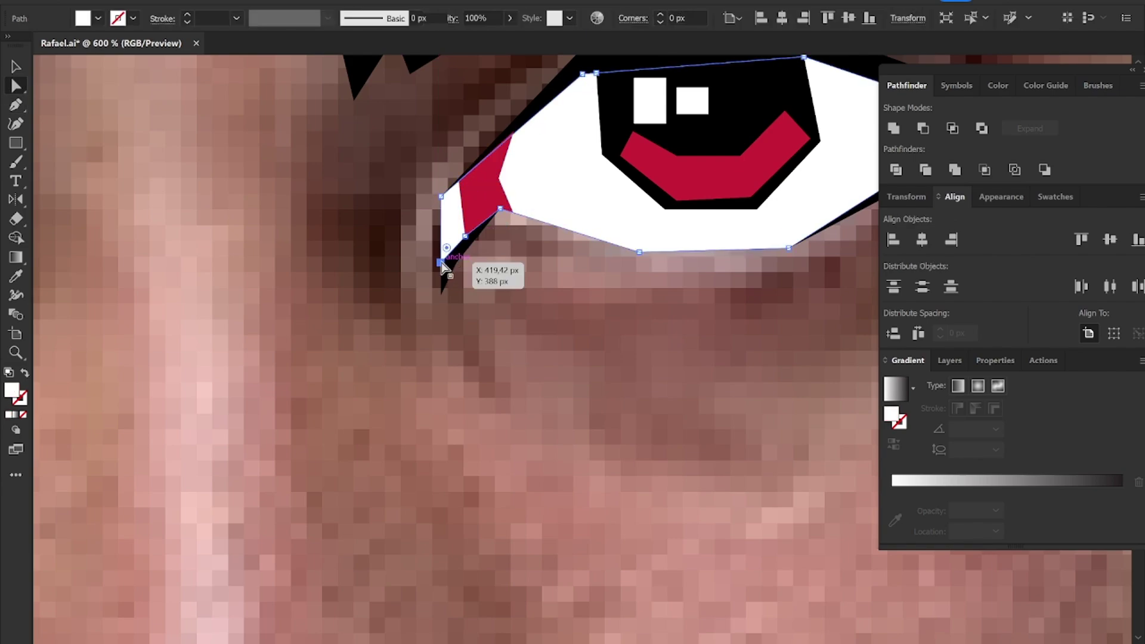
left_click_drag(441, 262, 459, 181)
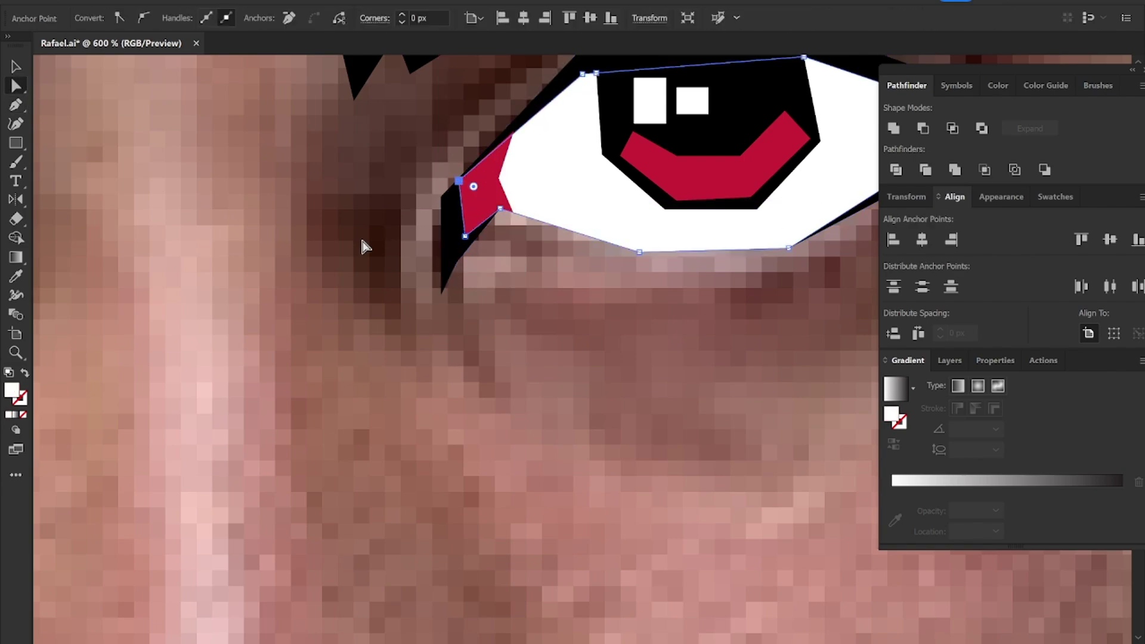
key("v")
key("ctrl+0")
Step: Move the reference photo aside to compare, then put it back
left_click_drag(306, 254, 635, 247)
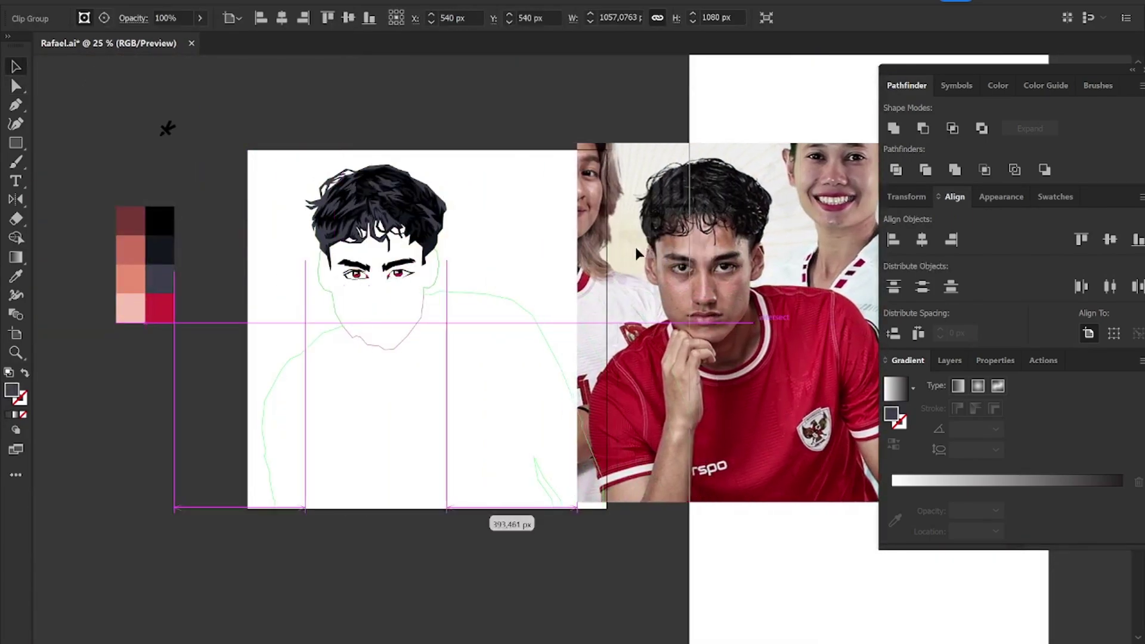
key("ctrl+z")
scroll(359, 302, "up", 5)
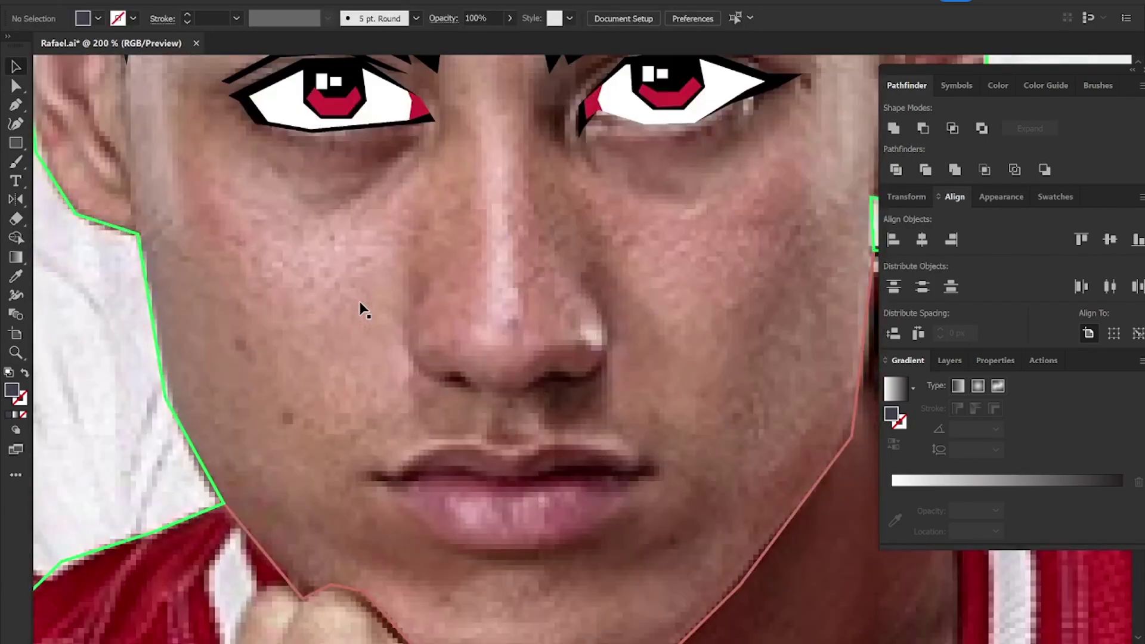
Step: Draw a closed sideburn strip down the left side of the face to the jaw
key("p")
scroll(481, 238, "down", 2)
scroll(485, 340, "down", 1)
key("ctrl+0")
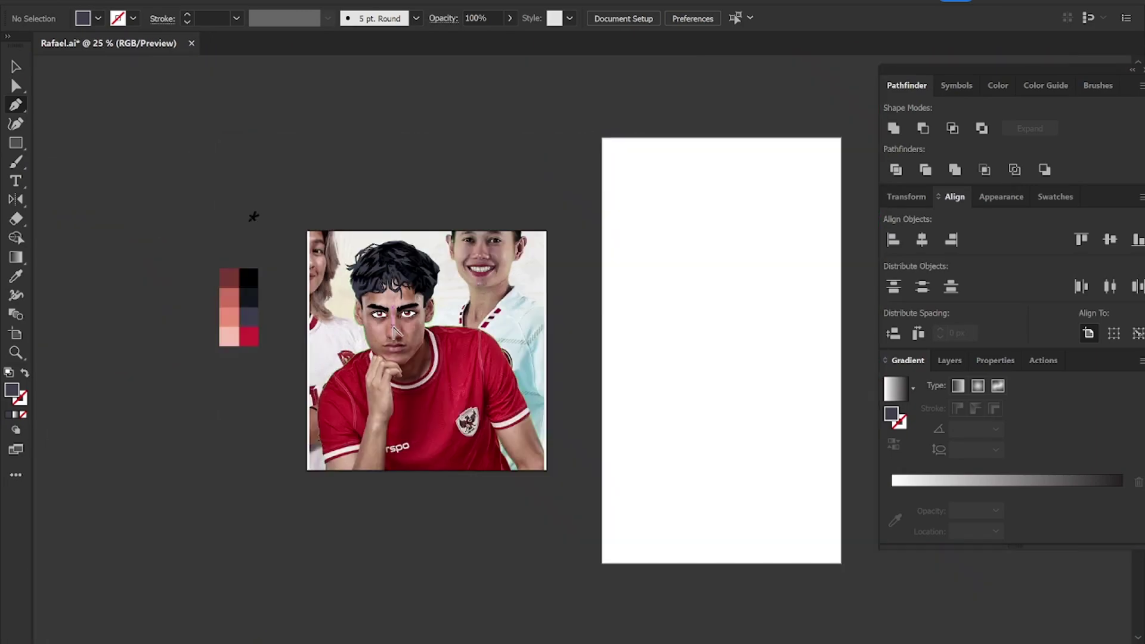
scroll(393, 329, "up", 3)
scroll(273, 304, "up", 4)
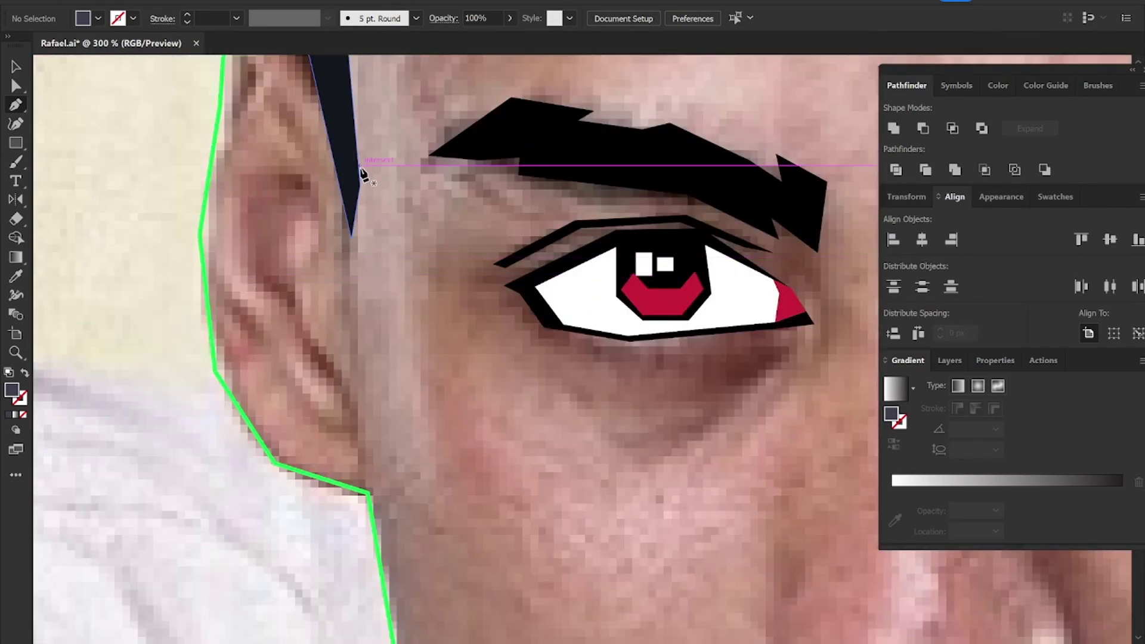
left_click(368, 493)
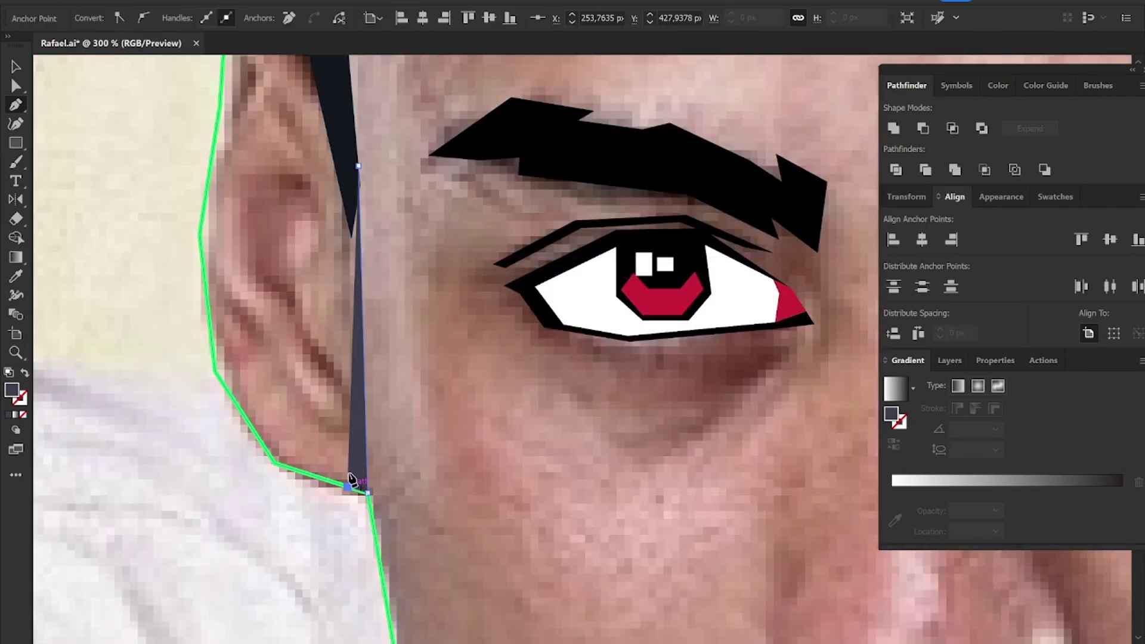
left_click(339, 187)
left_click(347, 131)
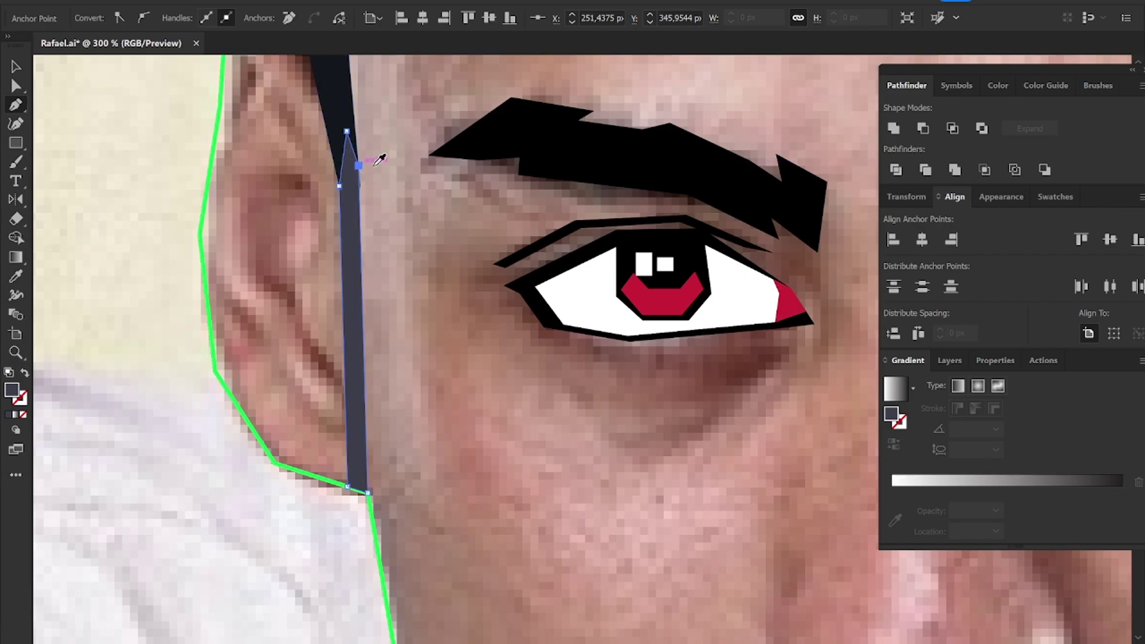
left_click(358, 165)
scroll(445, 240, "down", 3)
scroll(446, 240, "down", 2)
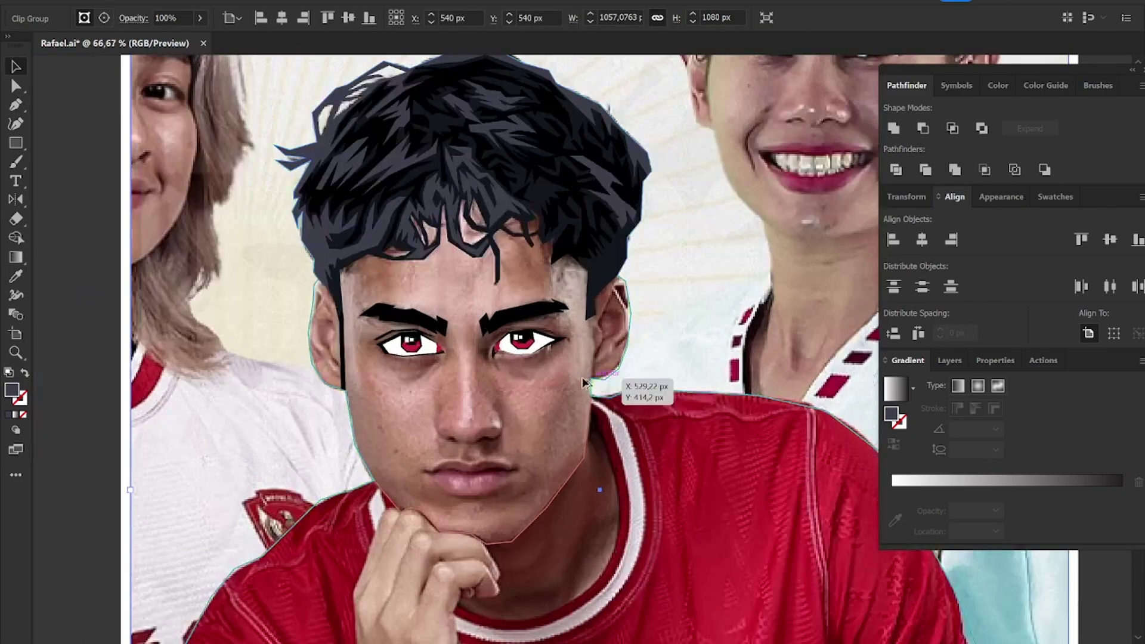
scroll(584, 382, "up", 3)
scroll(602, 322, "down", 3)
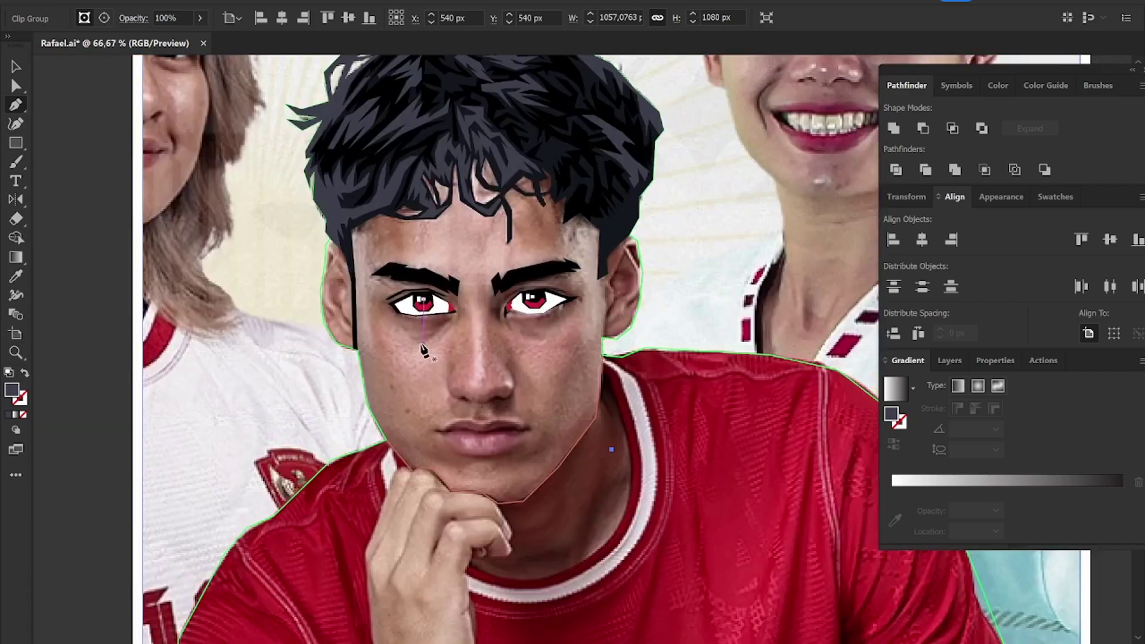
scroll(618, 299, "up", 2)
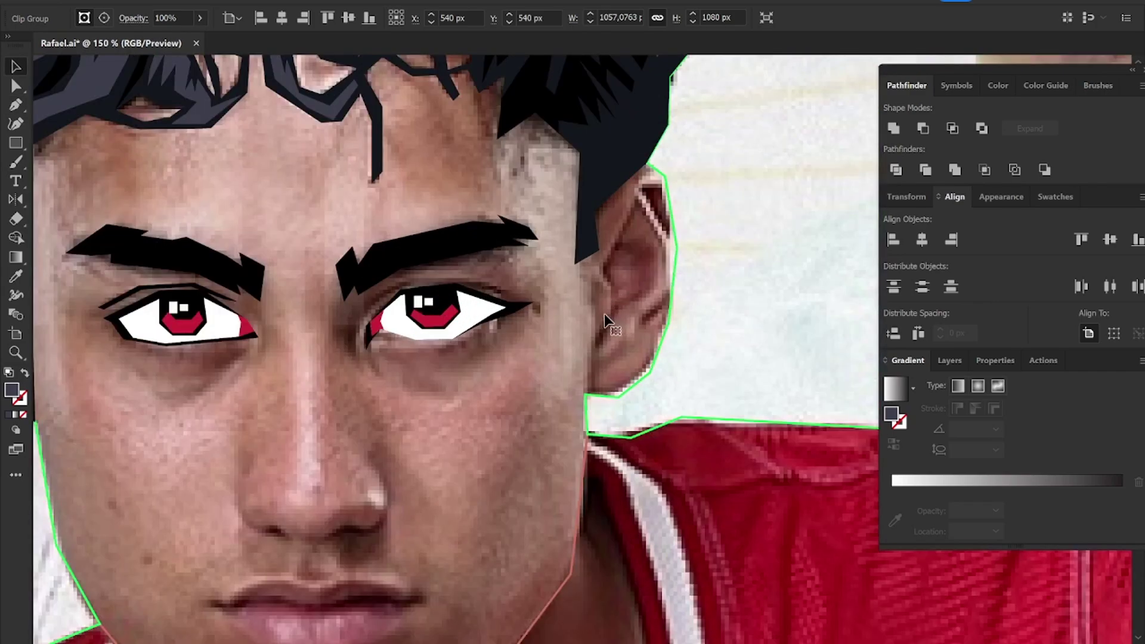
Step: Draw the right sideburn from the ear bottom to the hairline and fill it black
key("p")
left_click(587, 393)
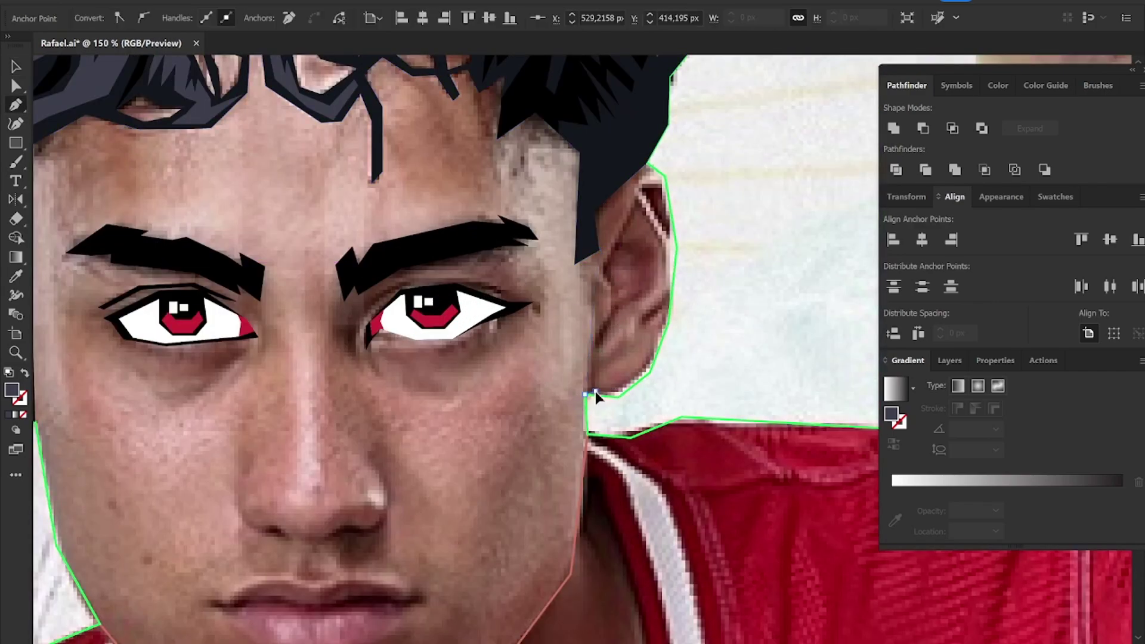
left_click_drag(596, 397, 594, 340)
scroll(593, 340, "up", 3)
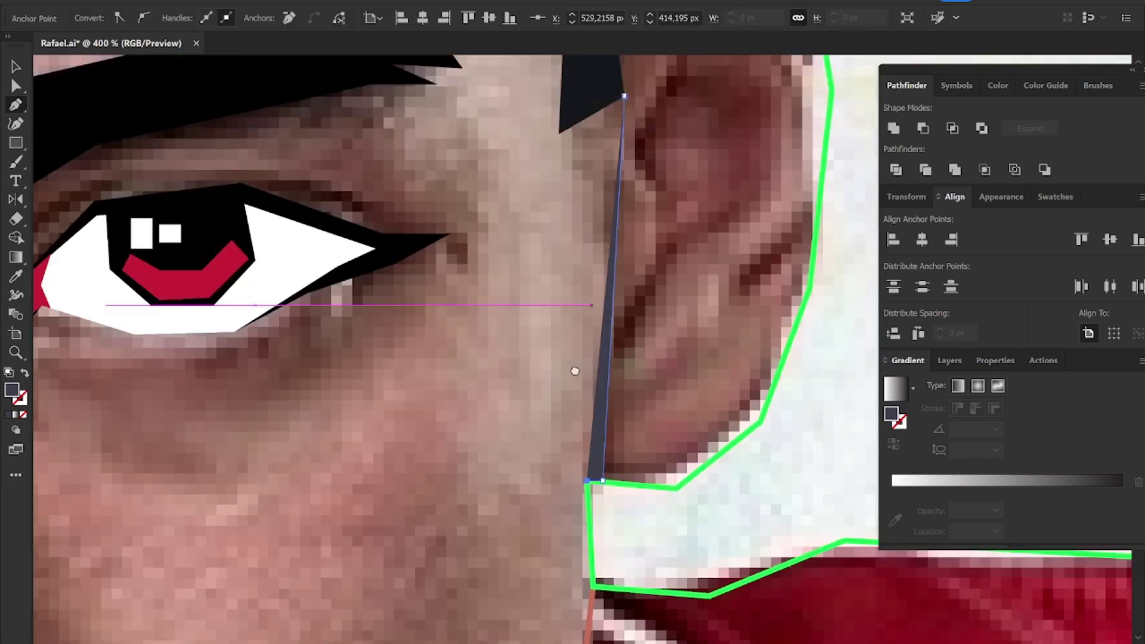
scroll(593, 401, "up", 4)
left_click(602, 246)
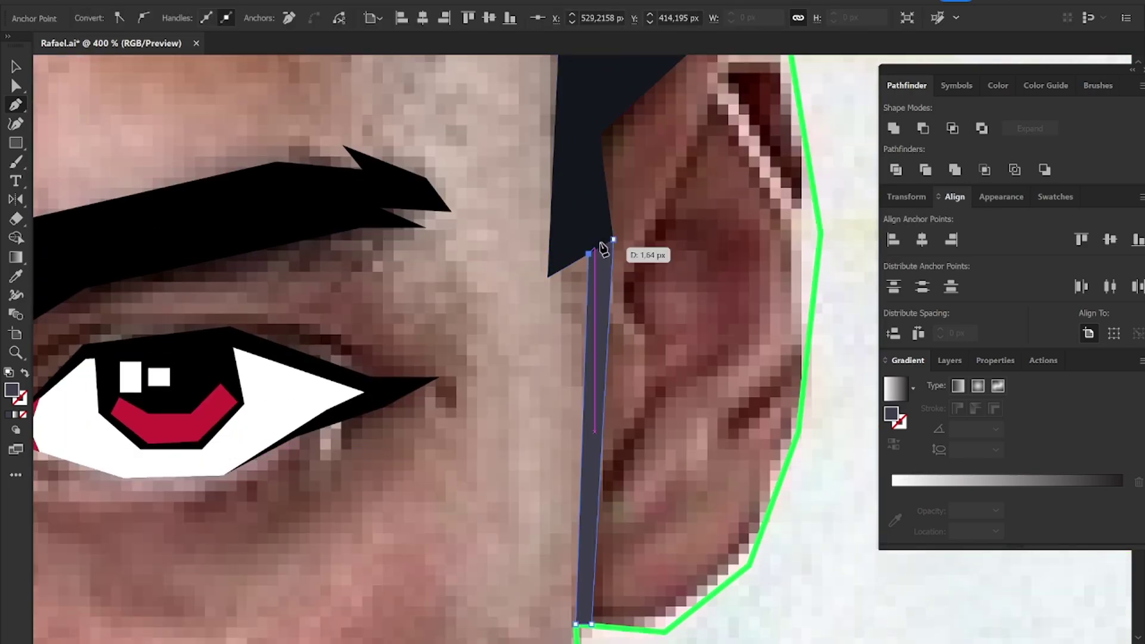
left_click_drag(604, 249, 614, 244)
scroll(545, 272, "down", 5, "alt")
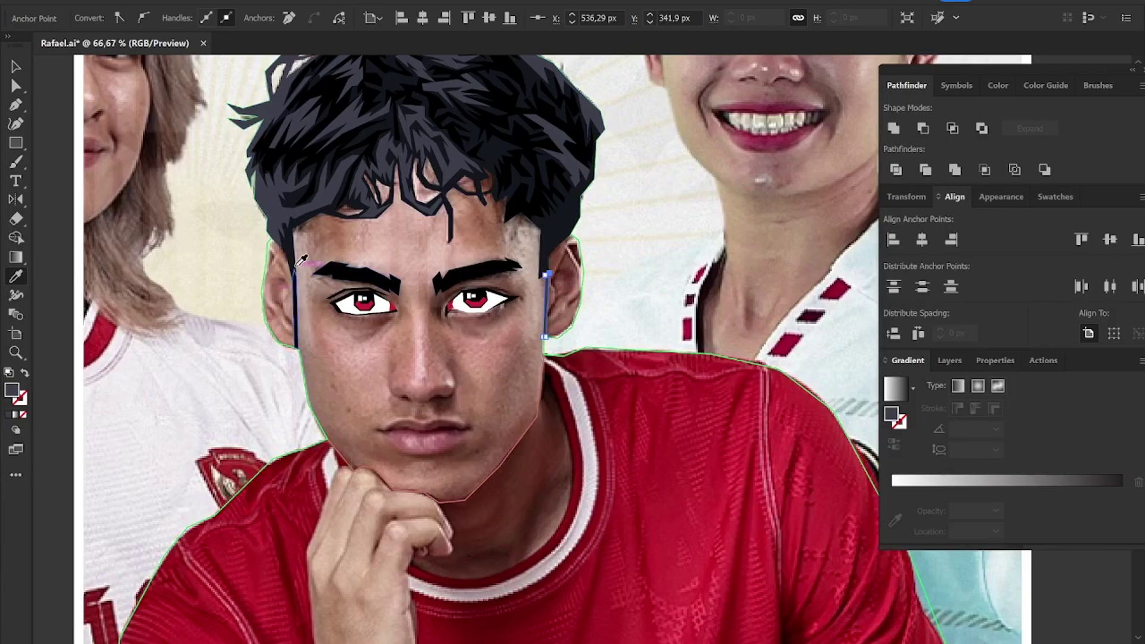
left_click(545, 156)
key("v")
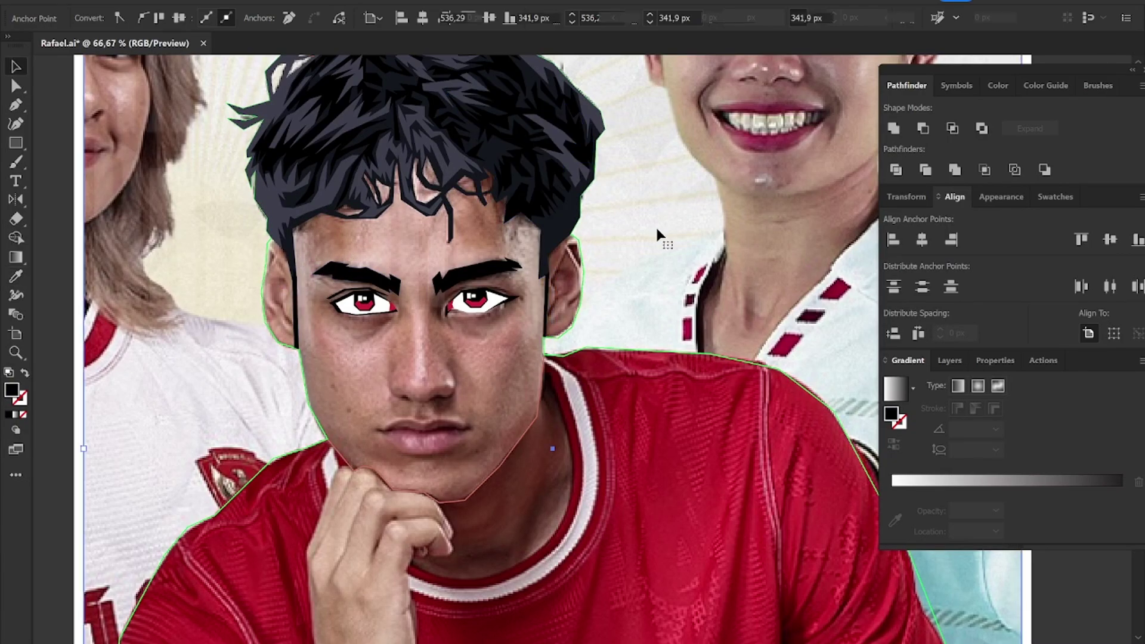
left_click(660, 235)
scroll(326, 155, "down", 5, "alt")
Step: Trace and close the upper inner fold of the left ear as a solid dark shape
key("ctrl+shift+a")
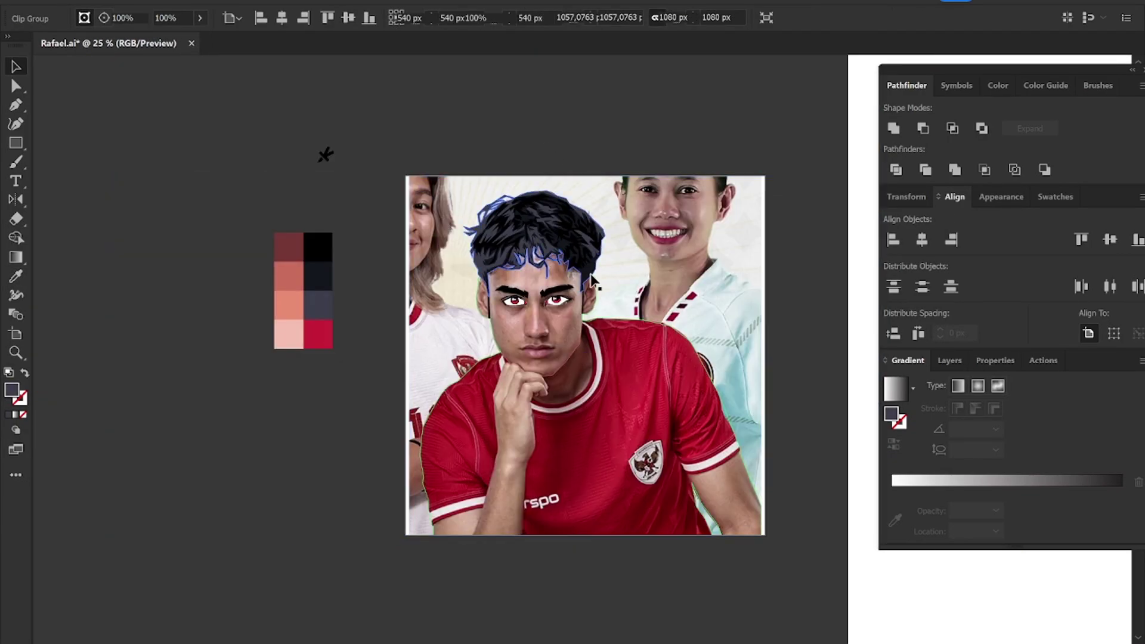
key("p")
scroll(514, 394, "up", 5, "alt")
scroll(361, 271, "up", 2, "alt")
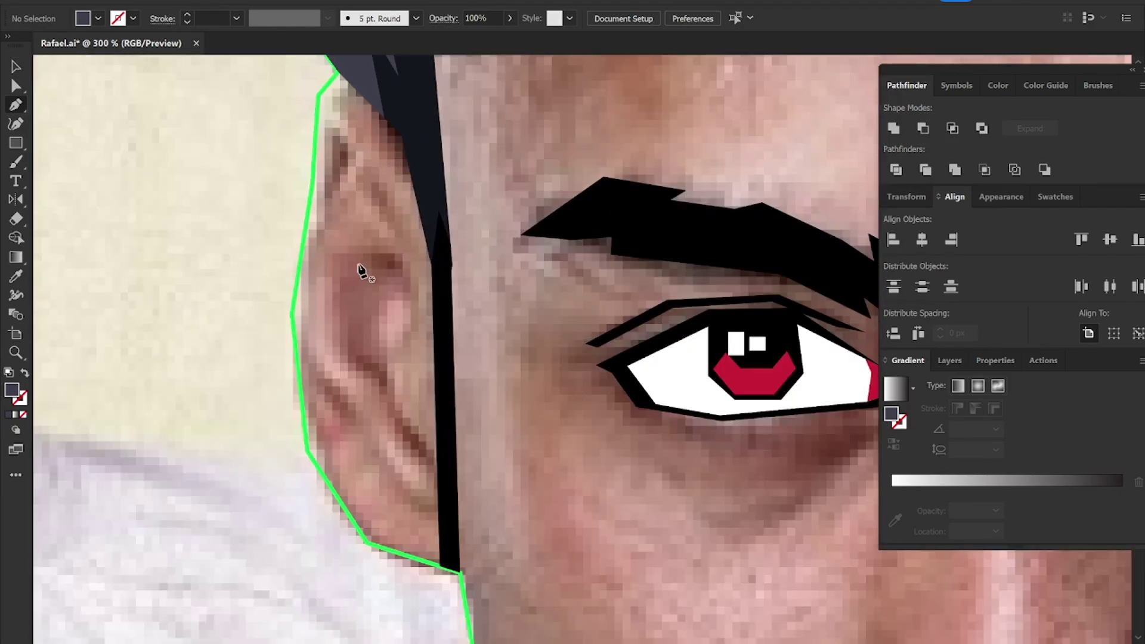
left_click(374, 168)
left_click(340, 123)
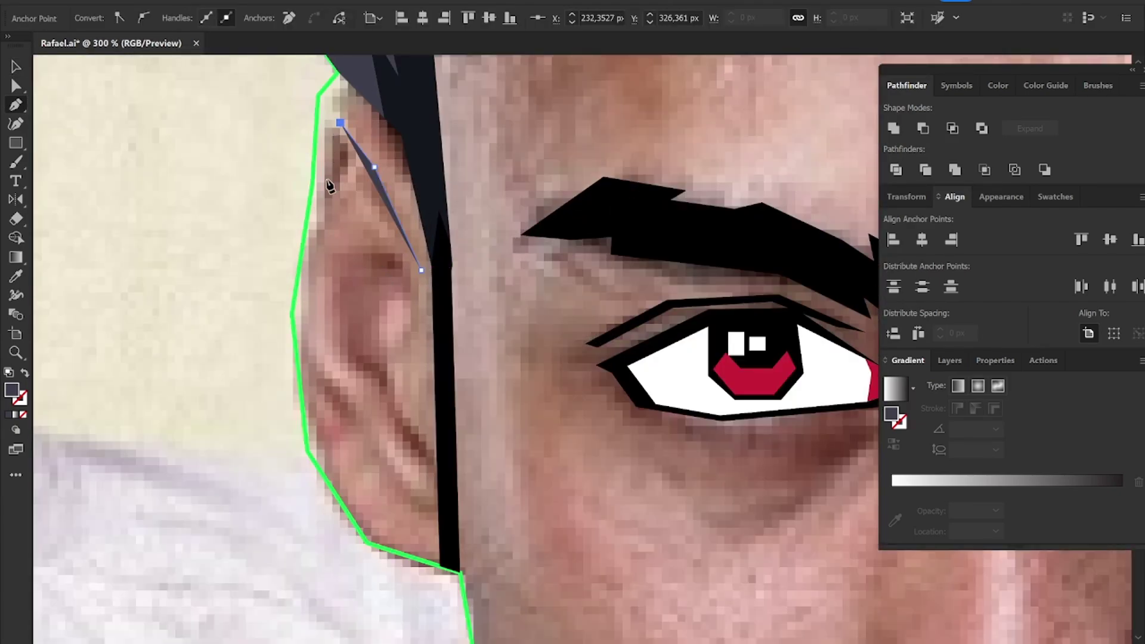
left_click(319, 197)
key("shift+x")
left_click(347, 153)
left_click(398, 240)
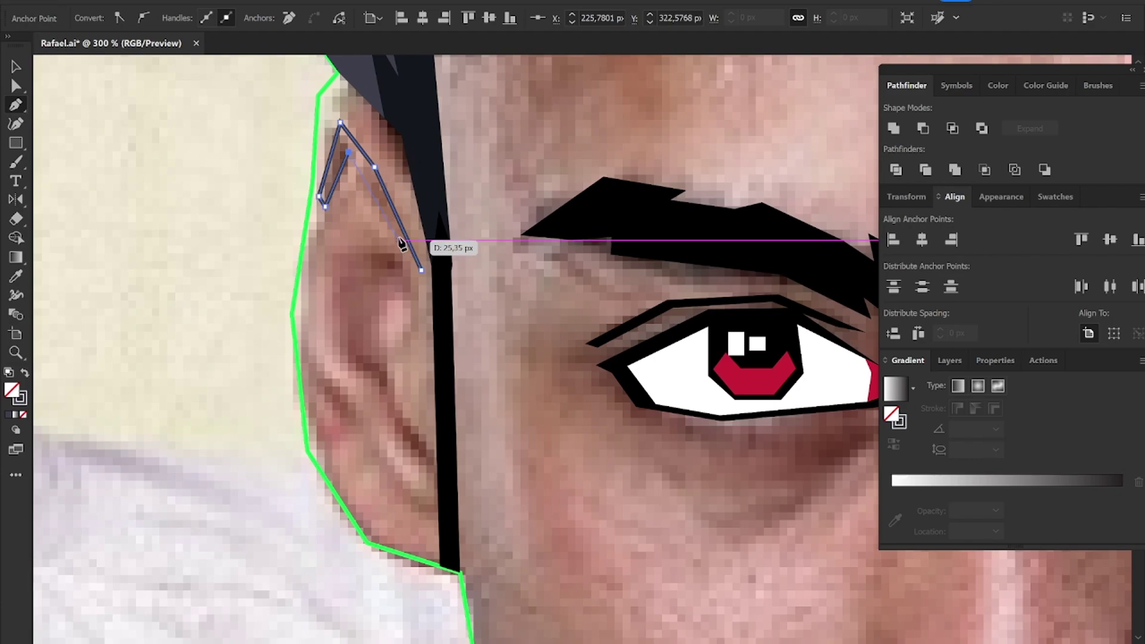
left_click(421, 273)
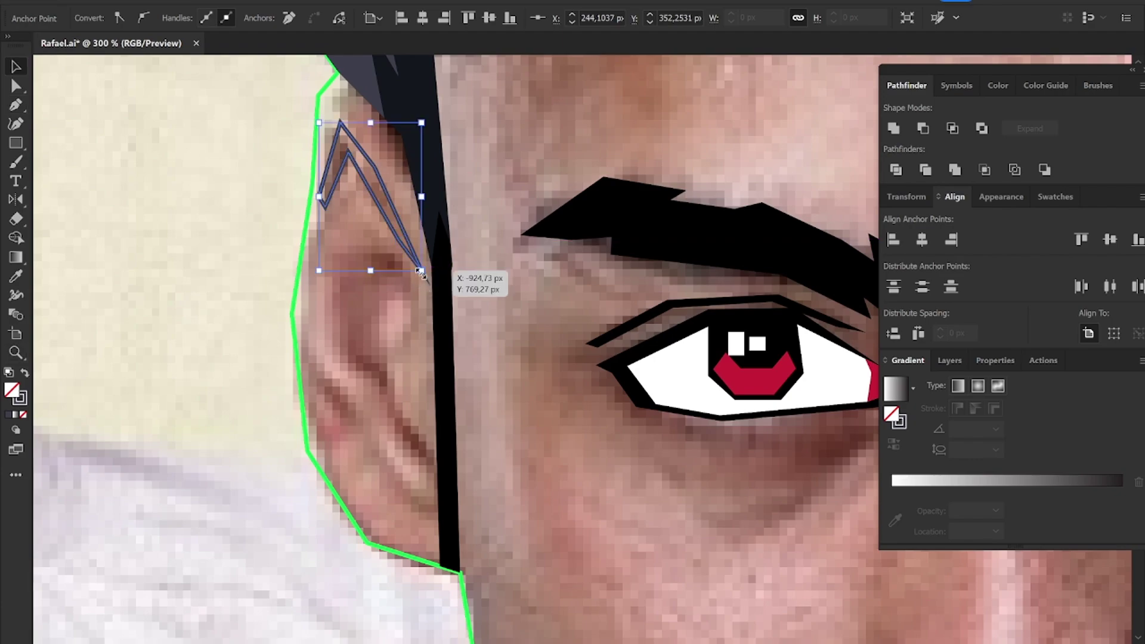
key("shift+x")
key("v")
Step: Draw the lower ear fold shape and fill it solid black
key("p")
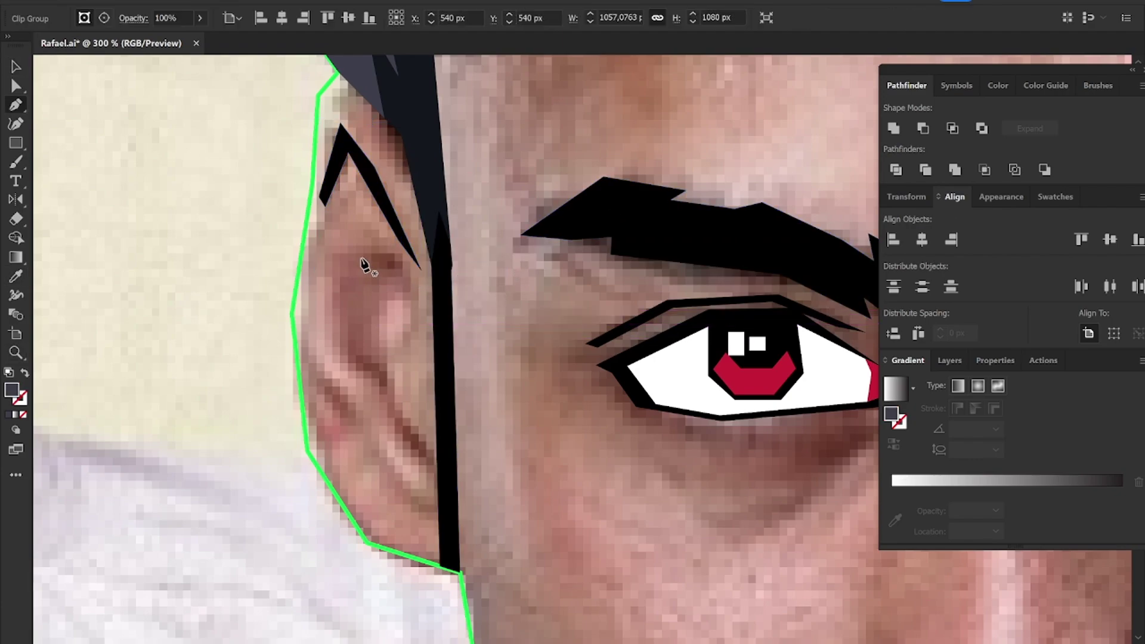
left_click(337, 250)
left_click(331, 344)
left_click(377, 381)
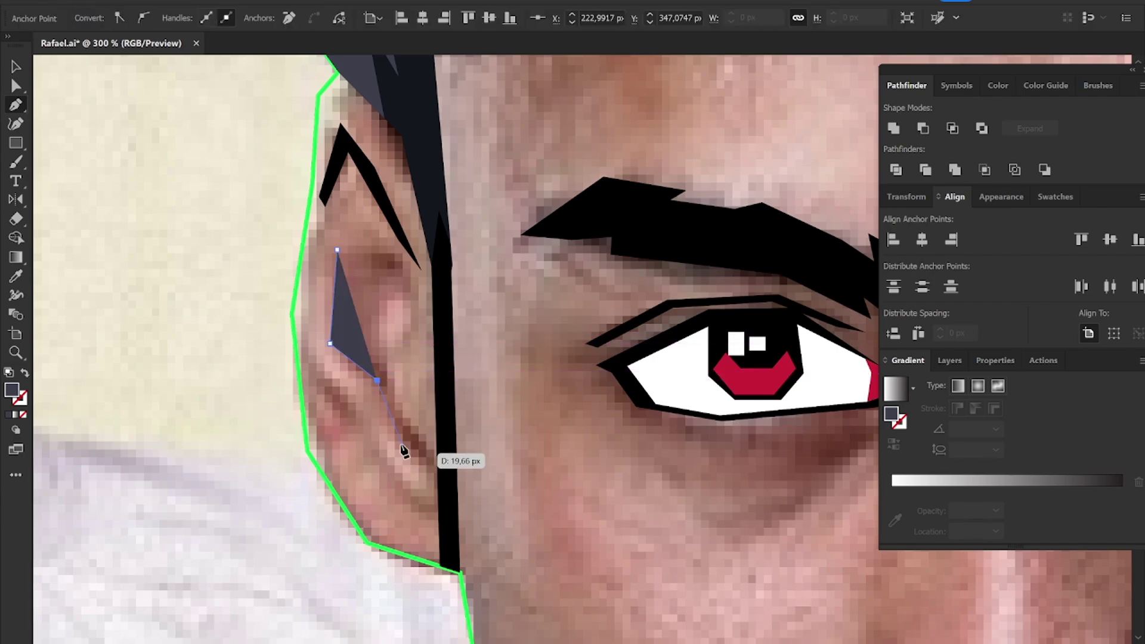
left_click(427, 473)
key("shift+x")
left_click(393, 370)
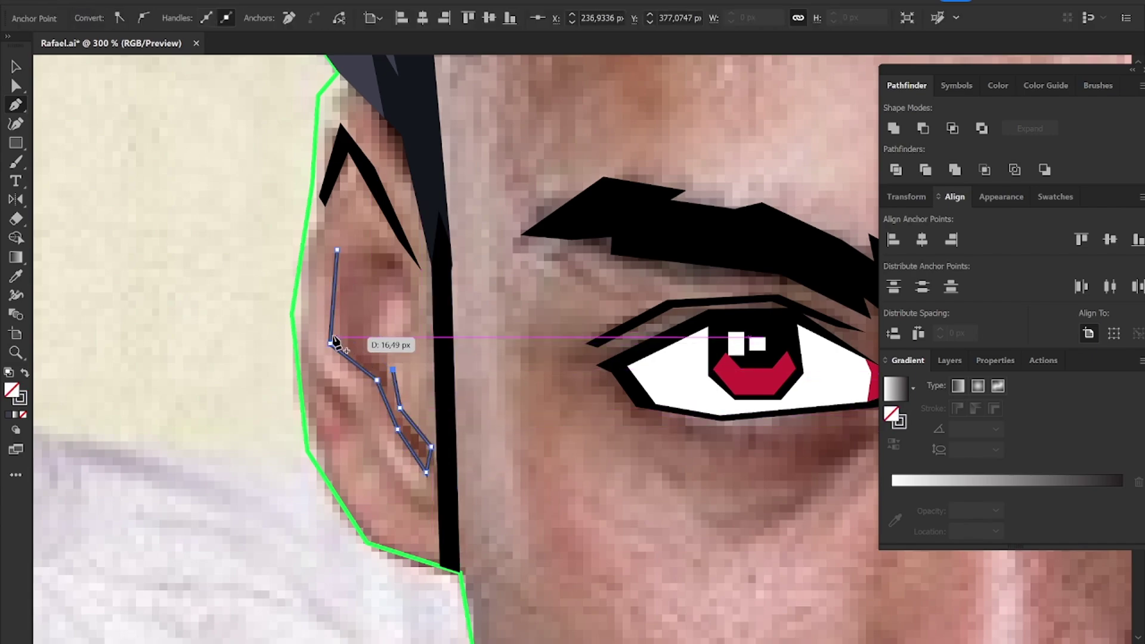
left_click(416, 295)
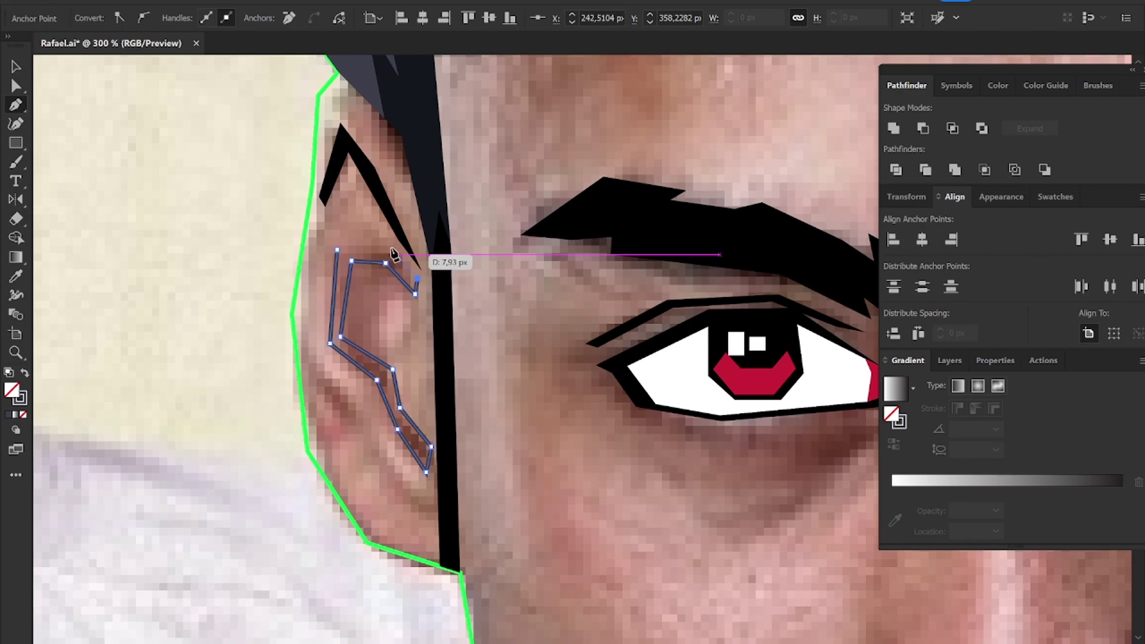
left_click(337, 250)
key("v")
key("shift+x")
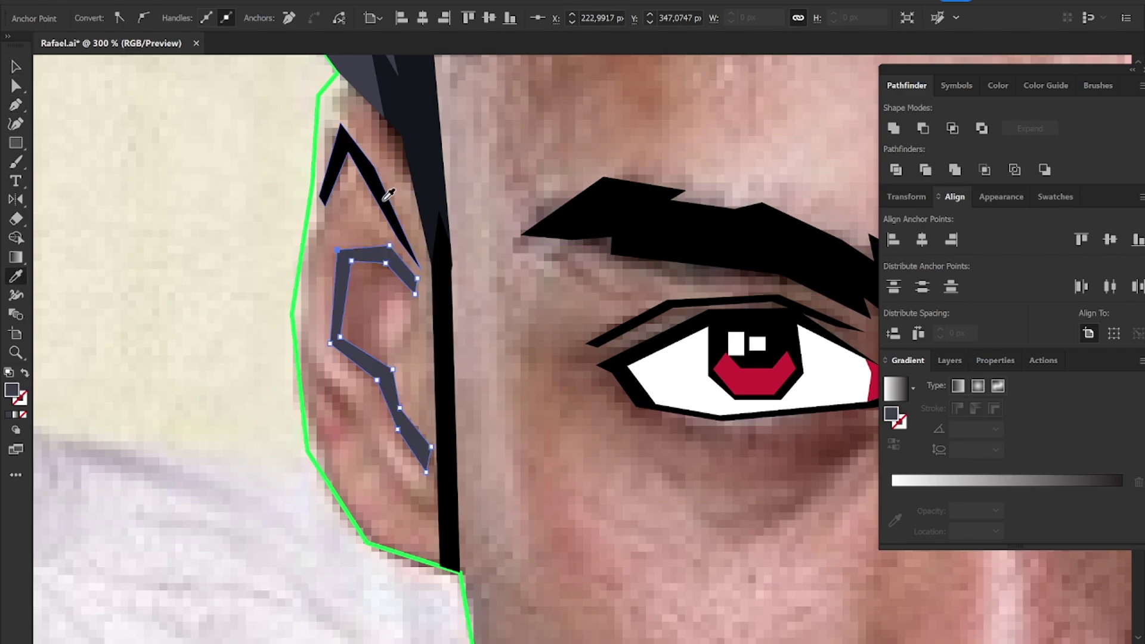
left_click(388, 194)
Step: Trace a closed shape along the lower ear rim down to the ear's bottom
key("p")
left_click(311, 347)
left_click(344, 401)
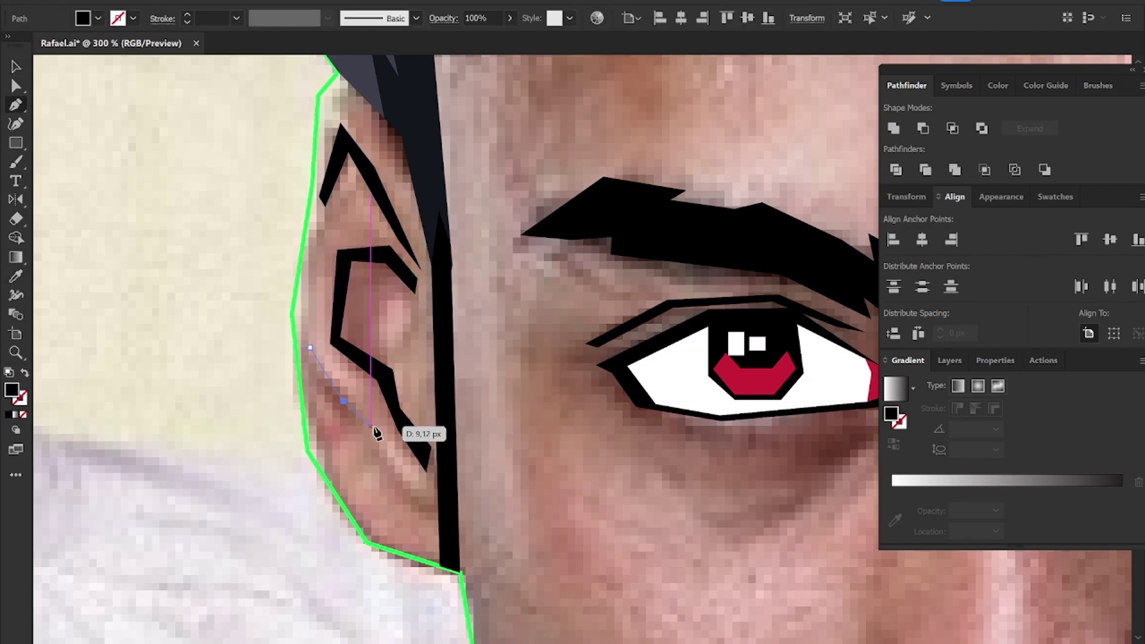
left_click(374, 429)
left_click(399, 480)
key("shift+x")
left_click(430, 510)
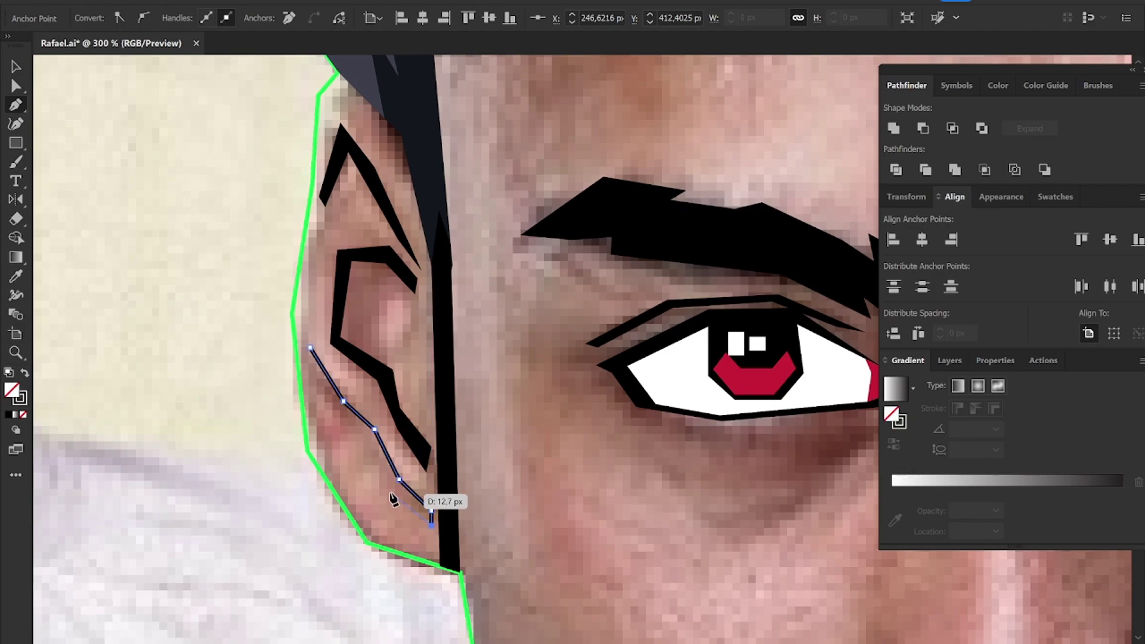
left_click(365, 437)
left_click(332, 406)
left_click(310, 348)
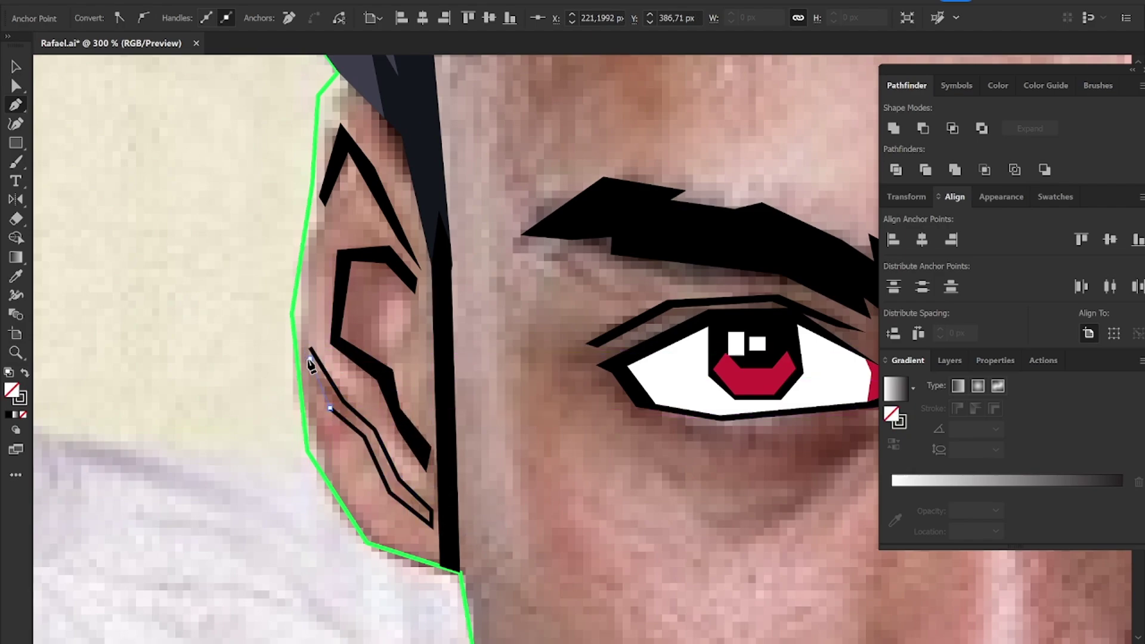
key("v")
left_click(269, 417)
scroll(268, 417, "down", 5)
Step: Trace the right ear's main inner fold up to the ear top and fill it black
scroll(570, 406, "up", 4)
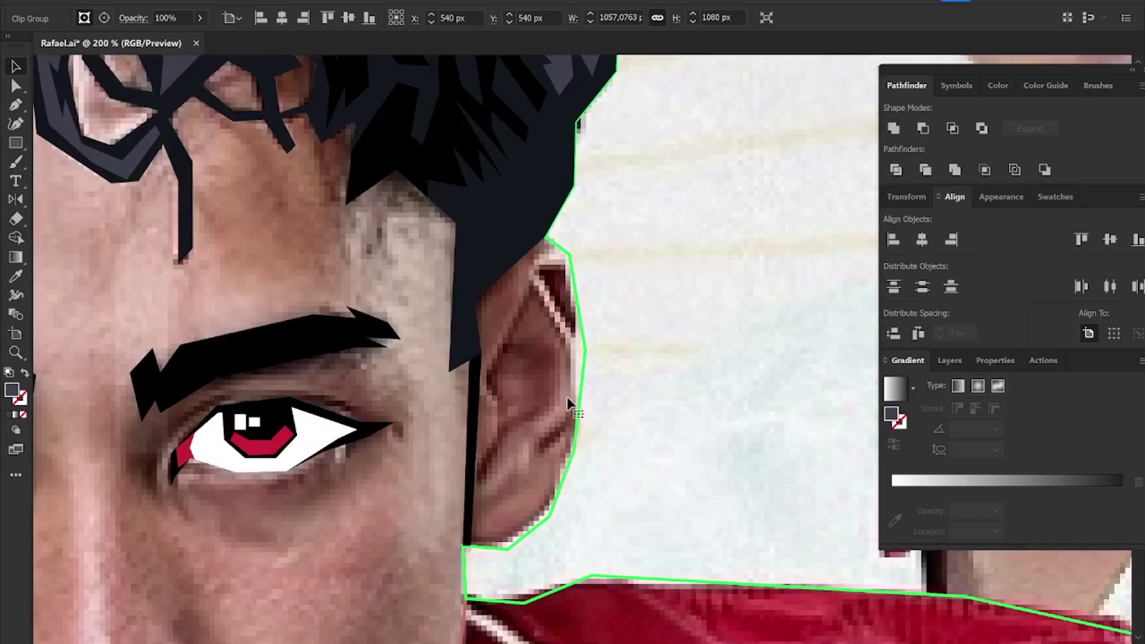
scroll(533, 362, "down", 2)
scroll(516, 356, "up", 4)
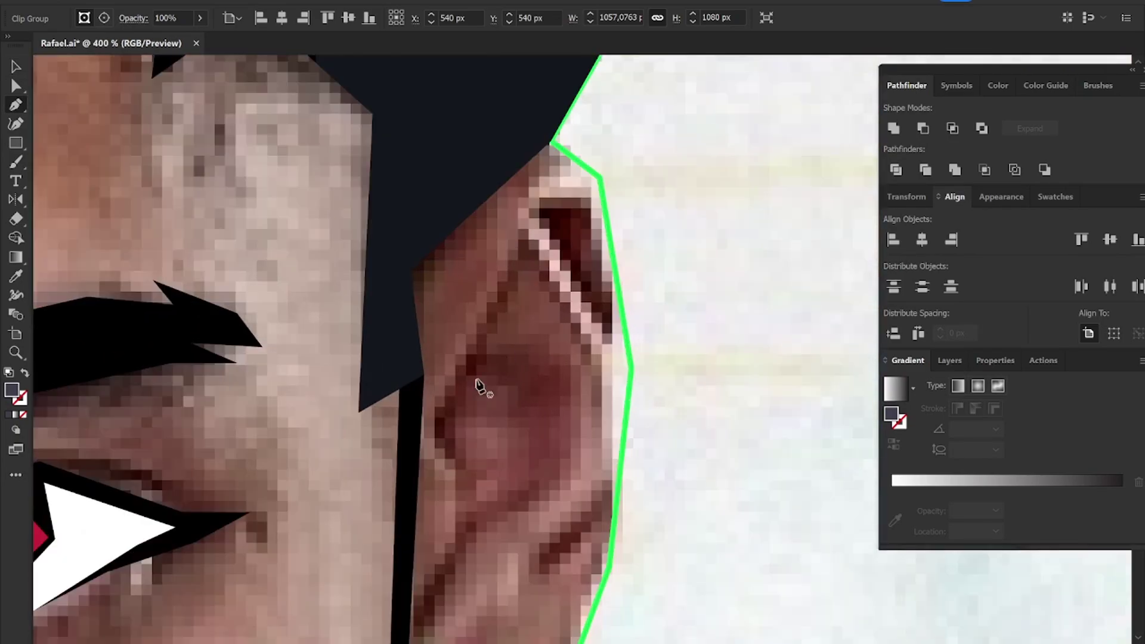
left_click(463, 473)
left_click(435, 428)
left_click(505, 268)
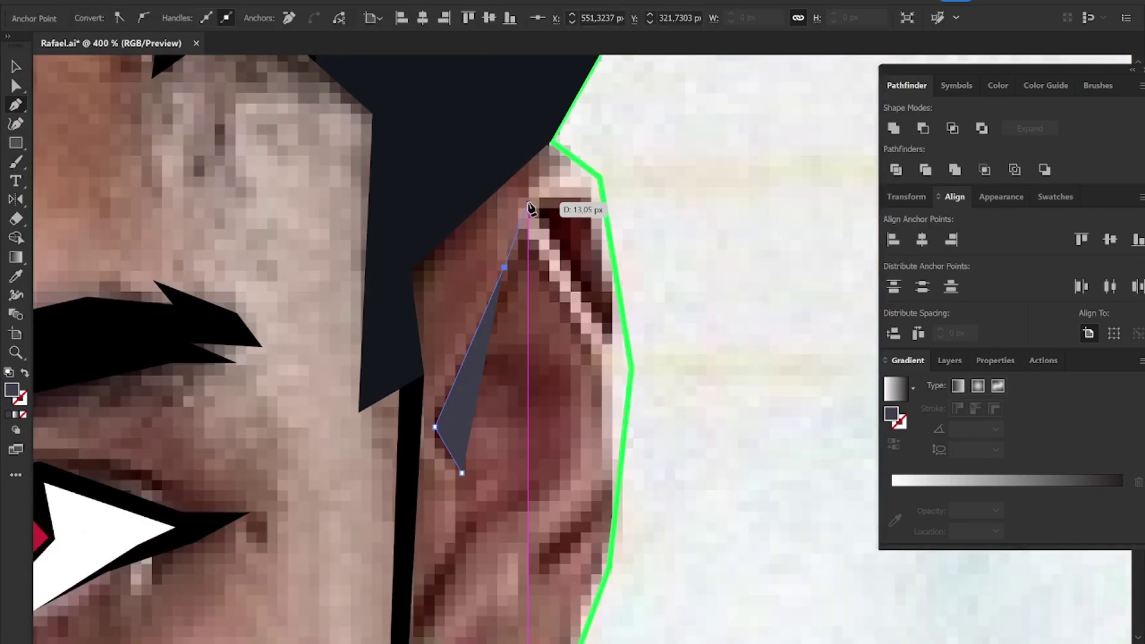
left_click(584, 195)
key("shift+x")
left_click(620, 327)
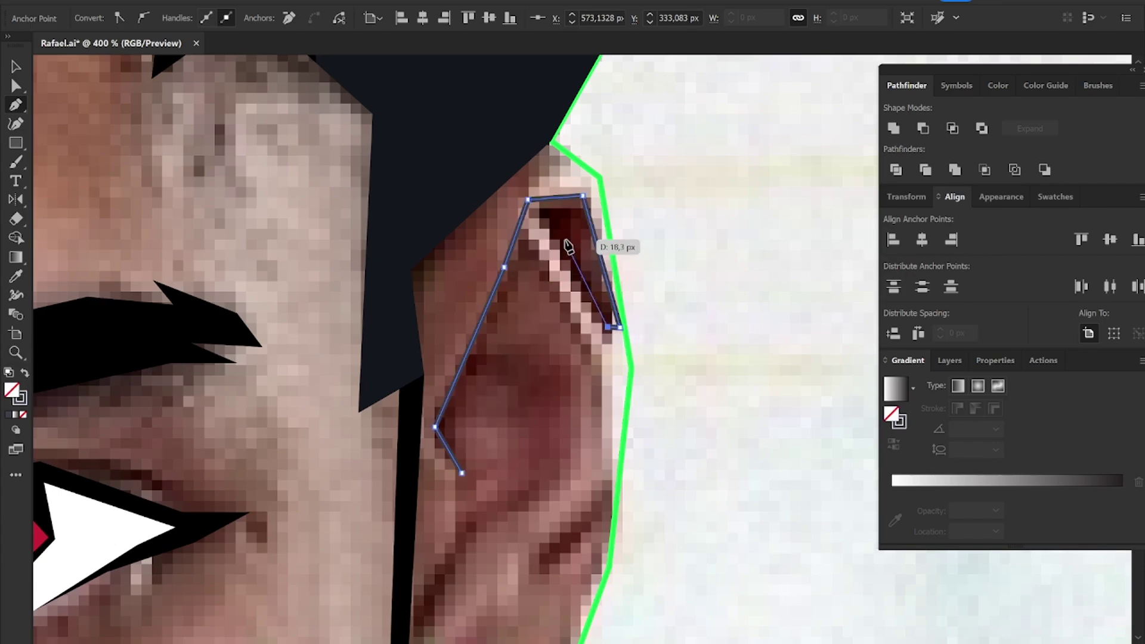
left_click(574, 213)
left_click(545, 216)
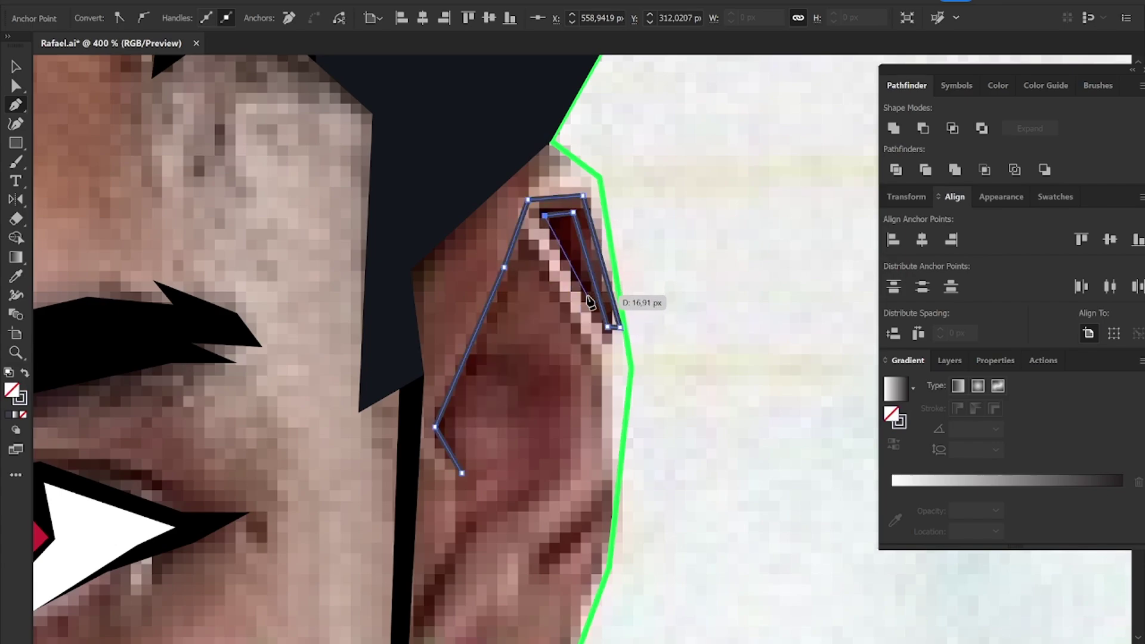
left_click(565, 343)
left_click(522, 276)
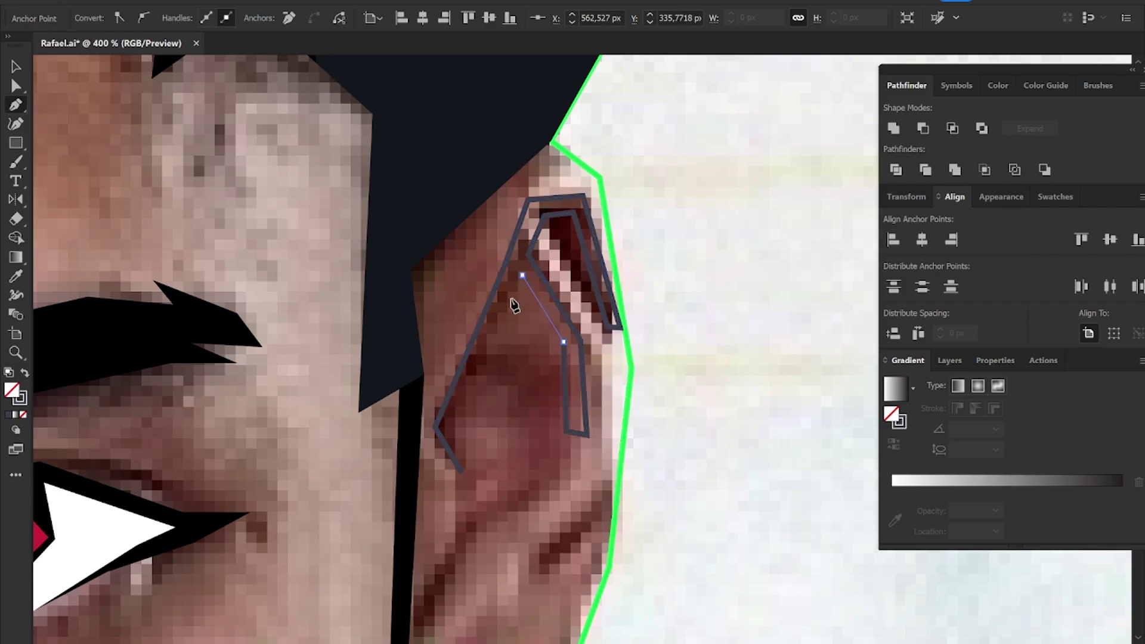
left_click(454, 418)
left_click(462, 473)
key("v")
key("shift+x")
key("p")
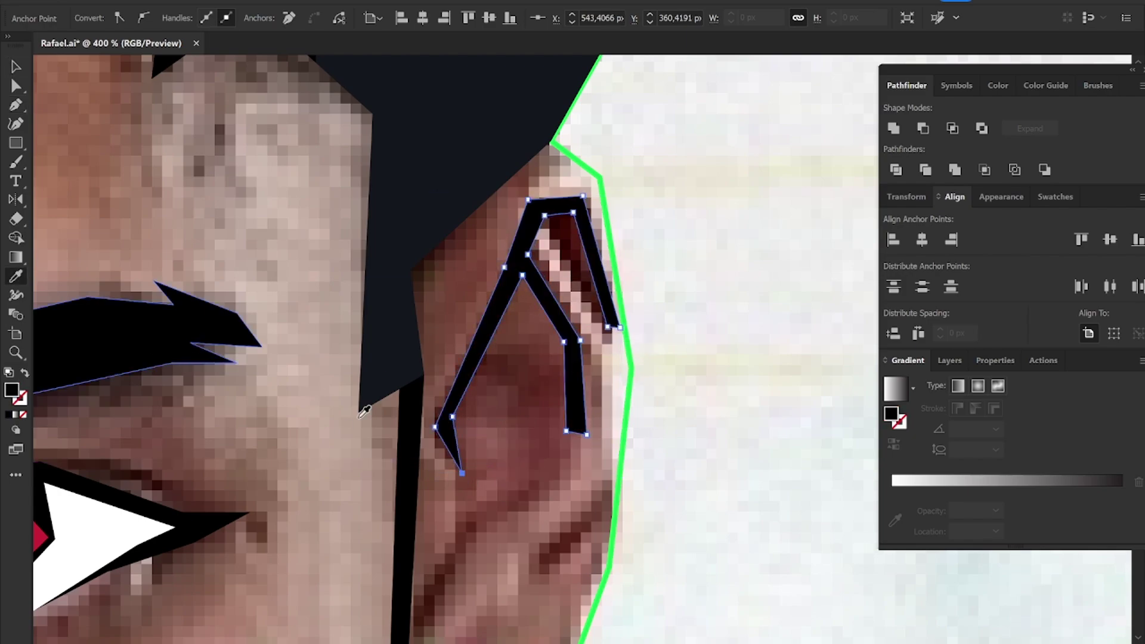
Step: Draw a closed crease shape running from the lower ear up across it
scroll(430, 379, "down", 3)
scroll(429, 378, "down", 2)
left_click(422, 386)
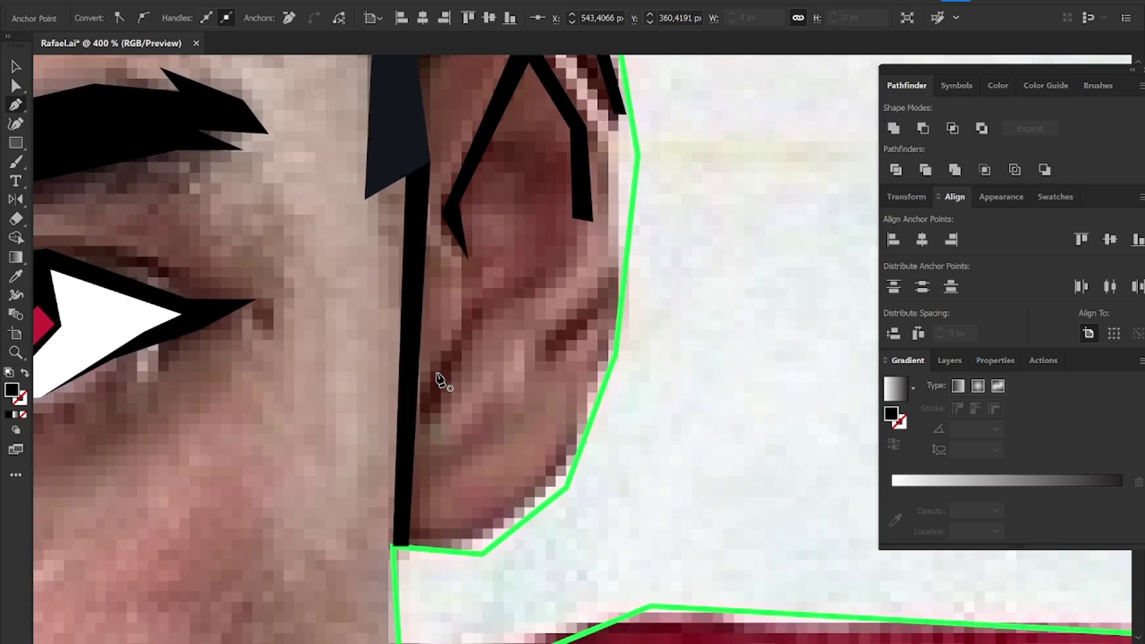
left_click(482, 299)
left_click(535, 275)
left_click(574, 238)
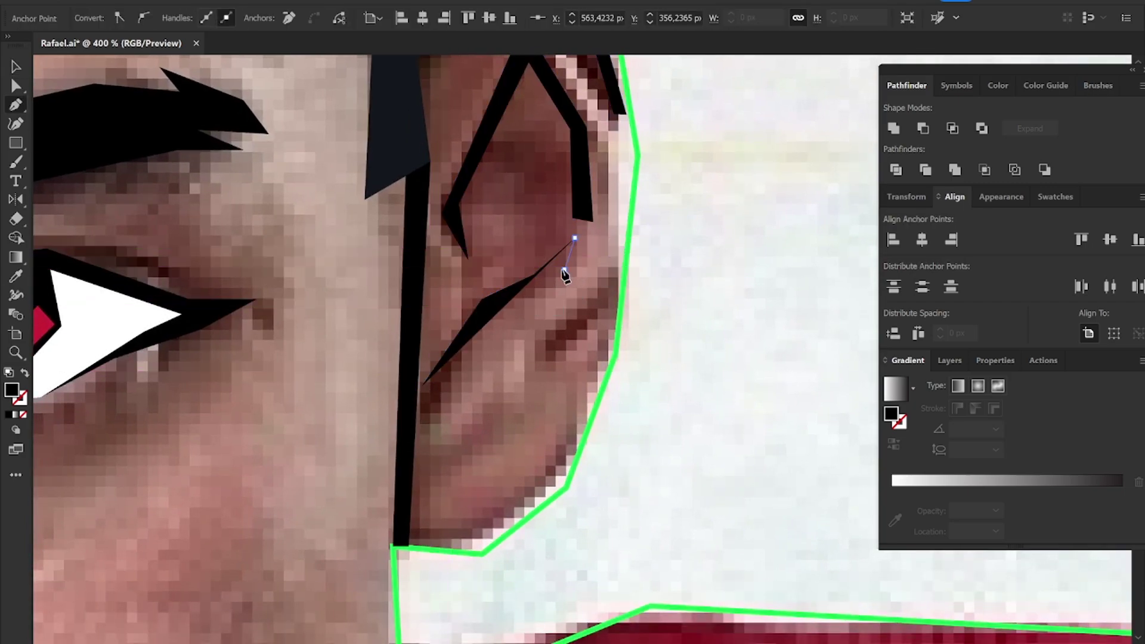
left_click(564, 269)
left_click(506, 318)
left_click(459, 355)
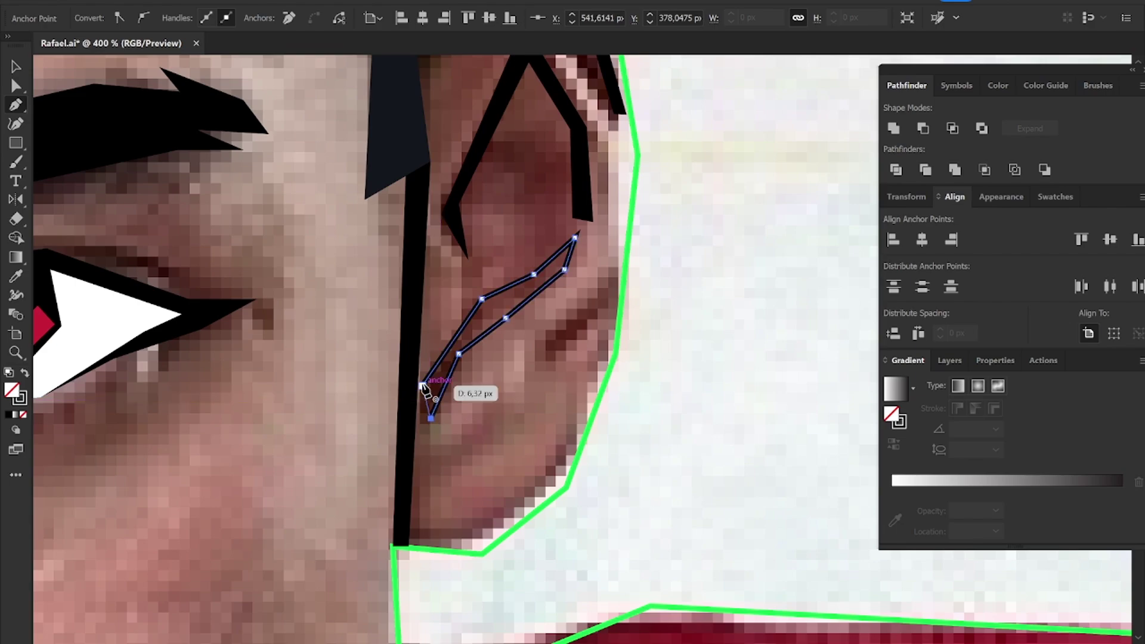
left_click(430, 419)
left_click(422, 385)
key("shift+x")
Step: Draw a closed fold near the ear edge running down toward the earlobe
left_click(611, 273)
left_click(564, 318)
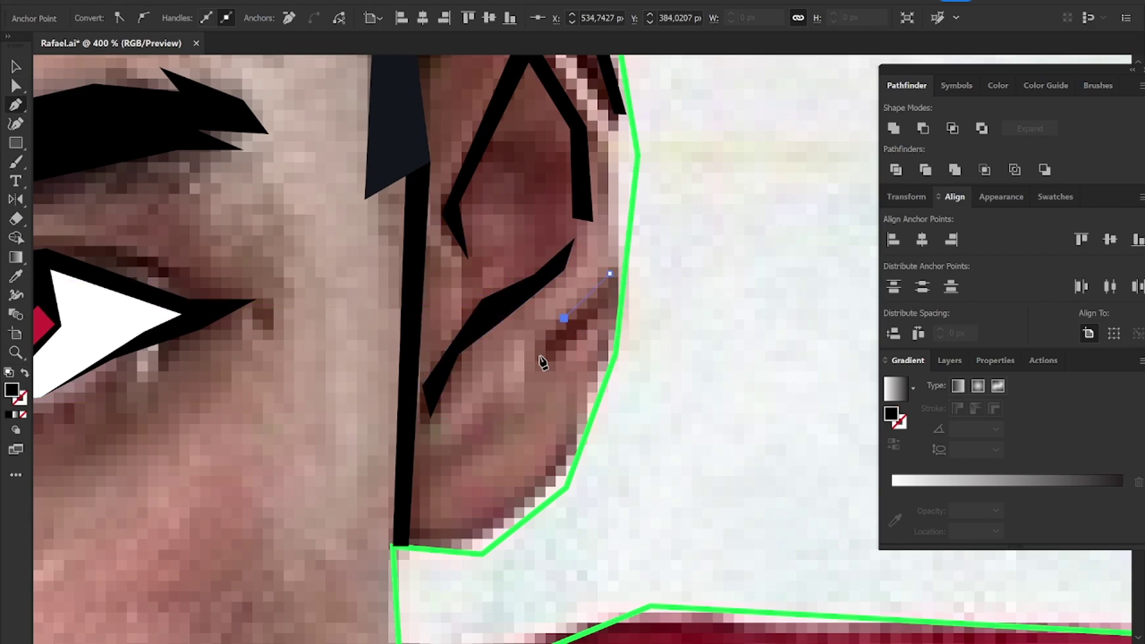
left_click(522, 412)
left_click(464, 463)
left_click(537, 422)
left_click(561, 365)
left_click(599, 309)
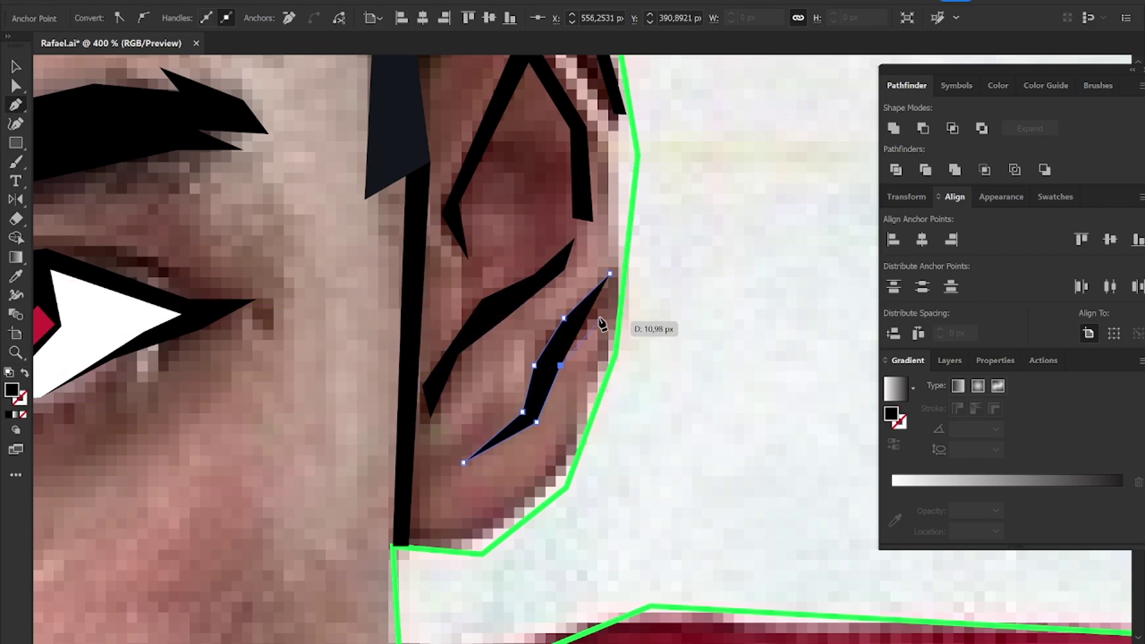
left_click(610, 274)
key("v")
scroll(716, 286, "down", 5)
Step: Check the drawing by moving the reference photo aside, then undo to restore it
scroll(716, 287, "down", 4)
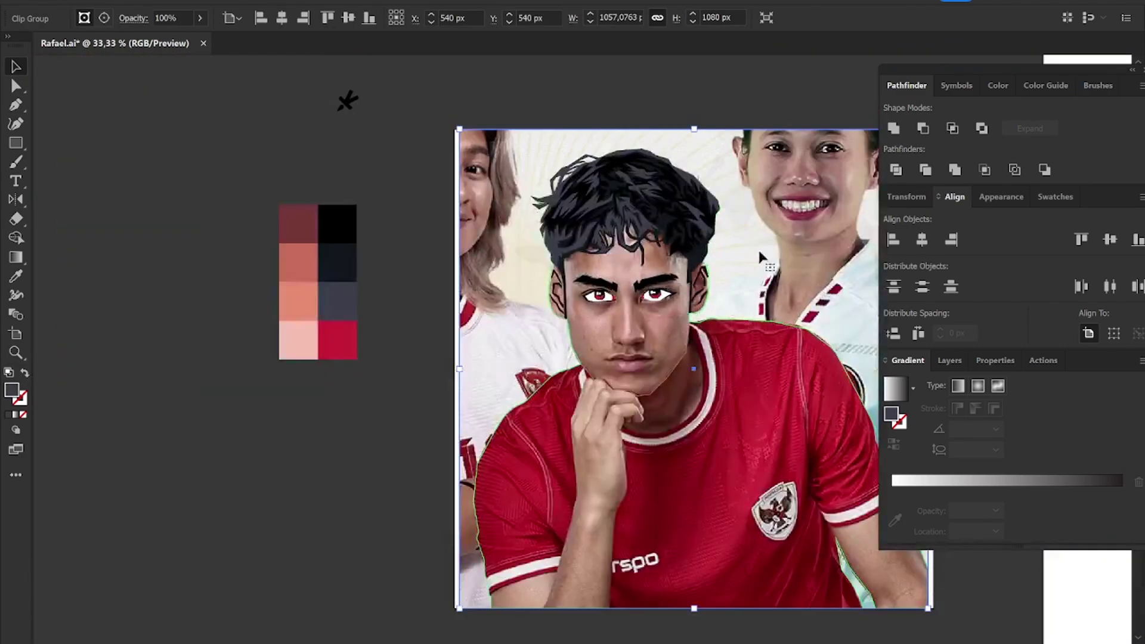
left_click_drag(759, 256, 212, 265)
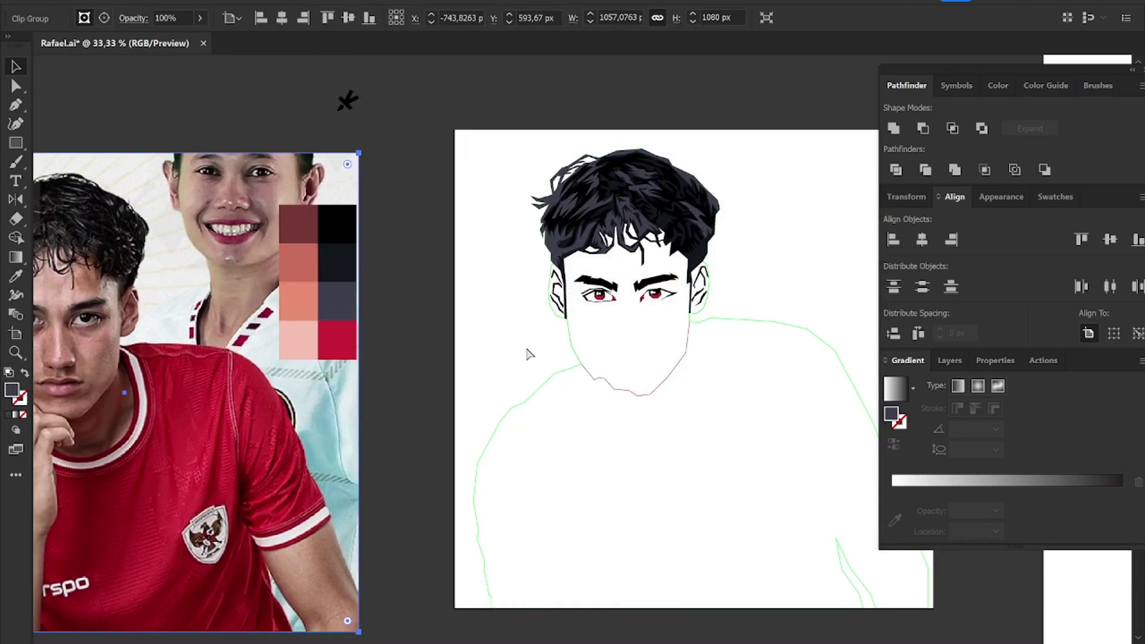
key("ctrl+z")
key("ctrl+z")
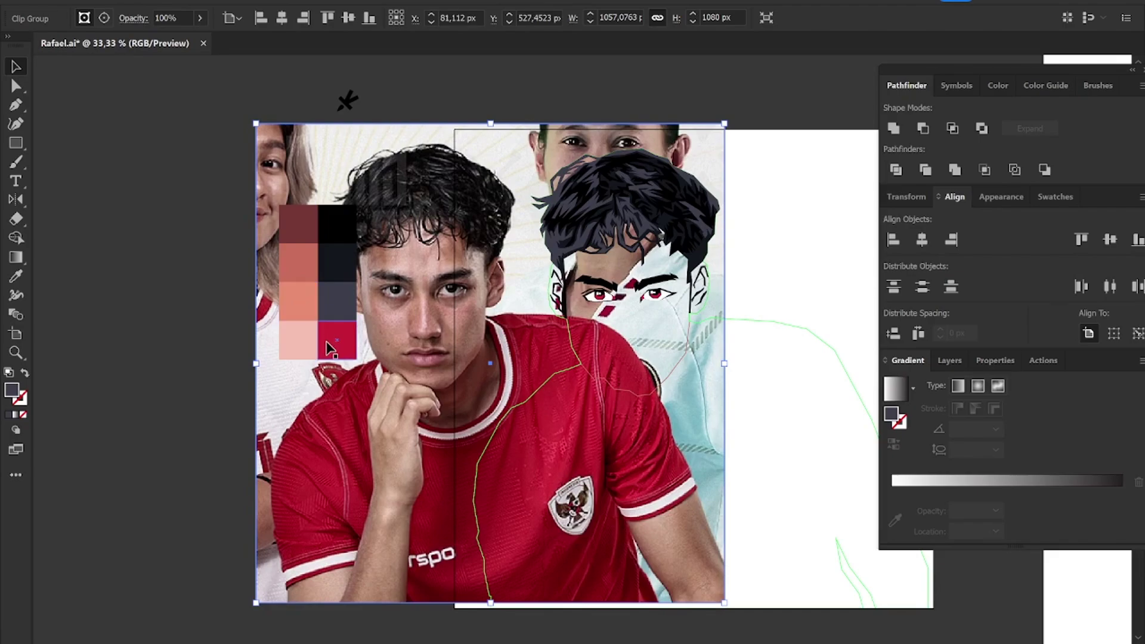
key("ctrl+z")
scroll(584, 383, "up", 5, "alt")
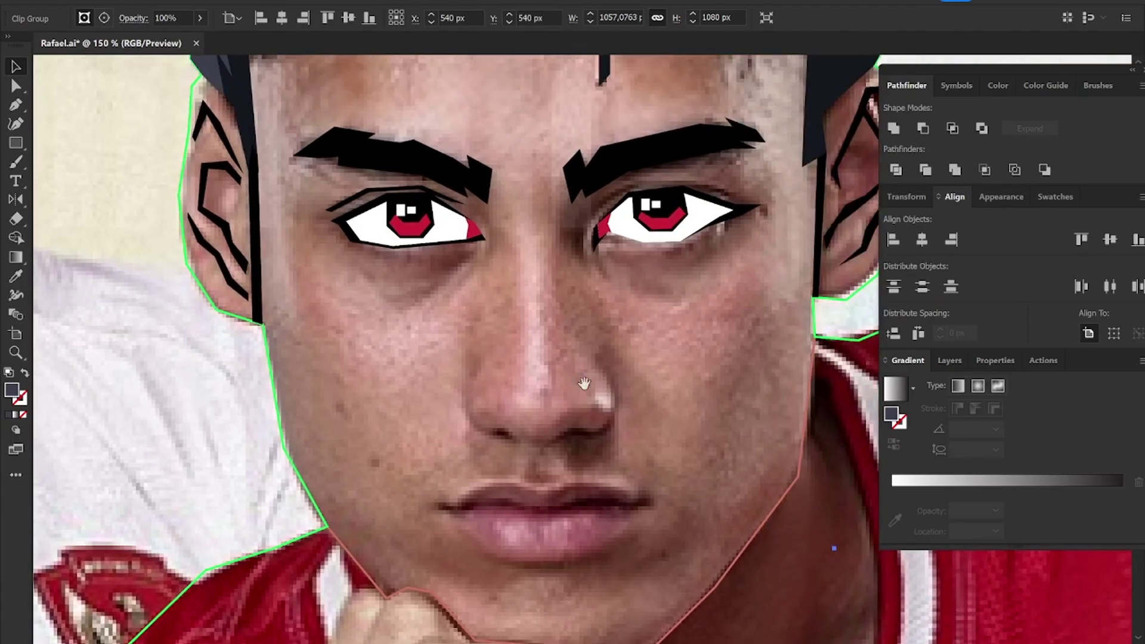
scroll(586, 390, "down", 1)
scroll(557, 327, "up", 3, "alt")
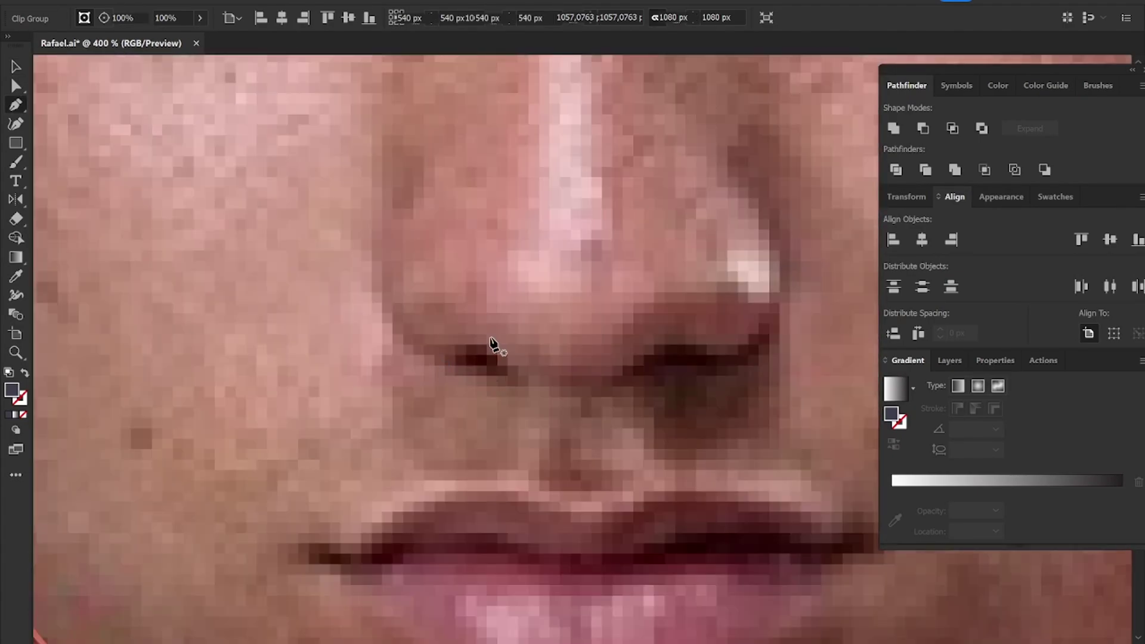
Step: Draw the left chevron nostril under the nose as a closed black shape
left_click(446, 363)
left_click(484, 340)
left_click_drag(516, 390, 491, 373)
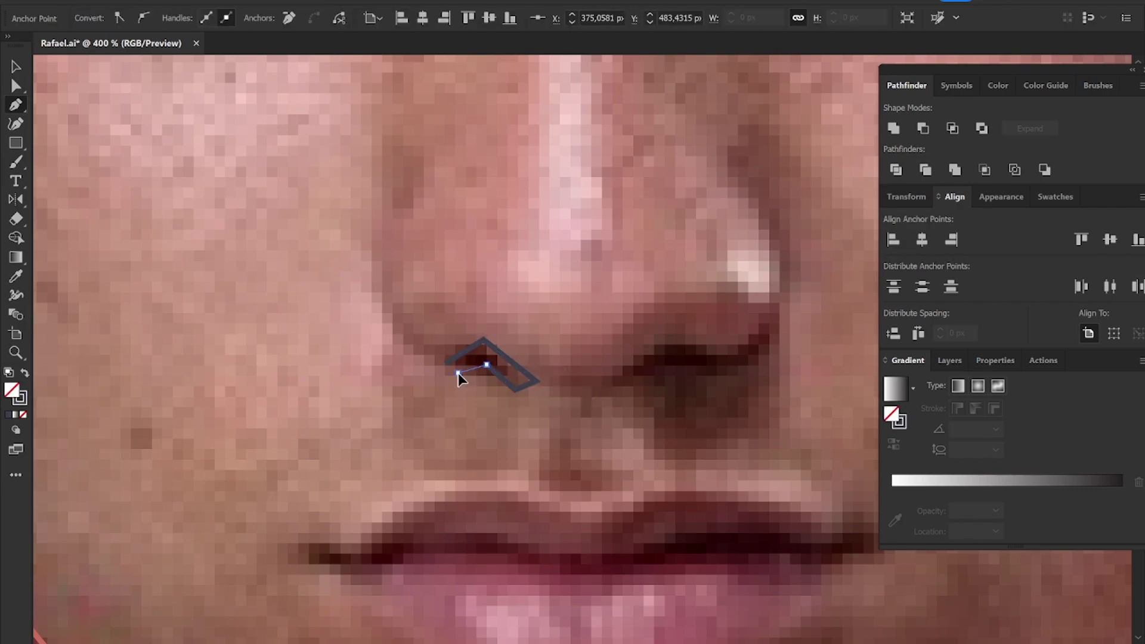
scroll(446, 366, "down", 4, "alt")
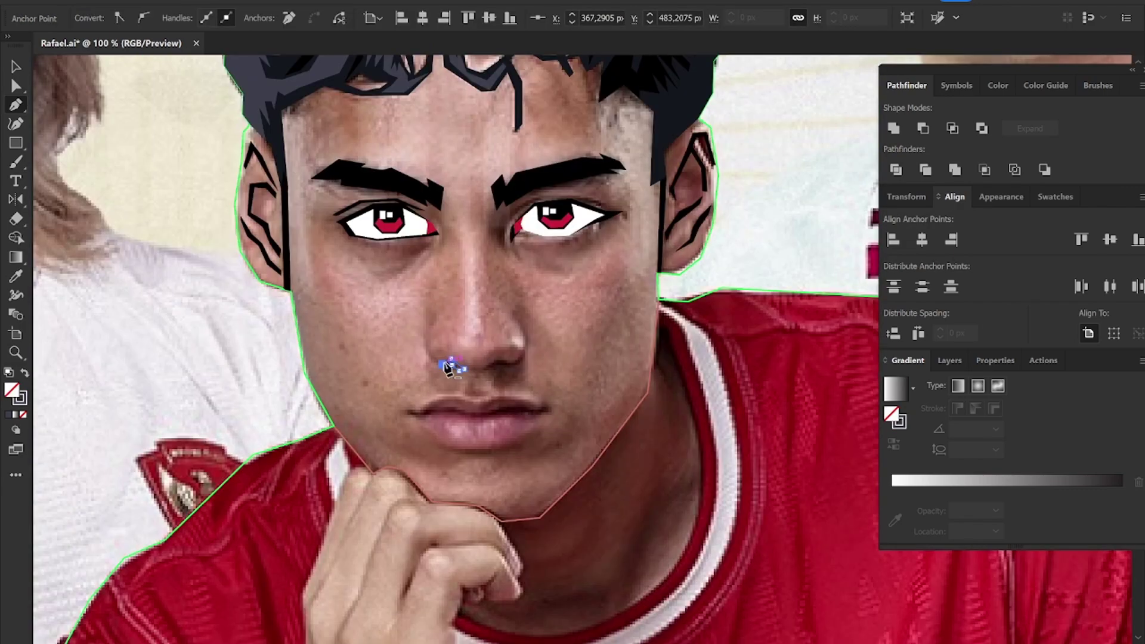
left_click(292, 197)
key("v")
scroll(518, 367, "up", 4, "alt")
scroll(519, 369, "up", 1, "alt")
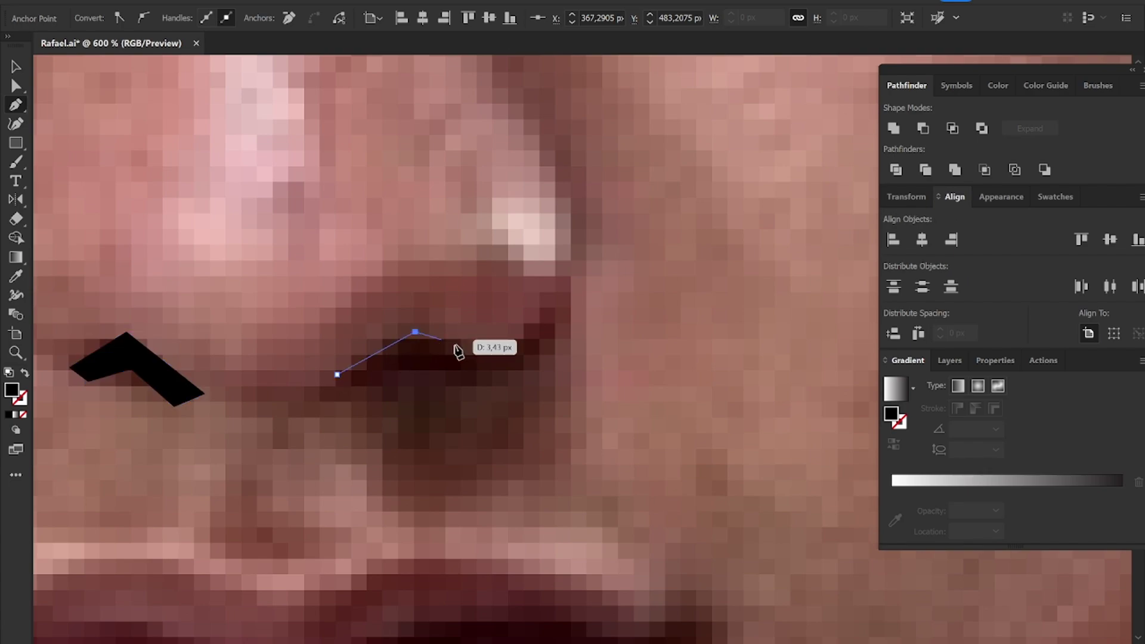
Step: Draw the matching right chevron nostril in black, then deselect it
left_click(498, 358)
left_click(476, 392)
left_click(417, 369)
key("shift+x")
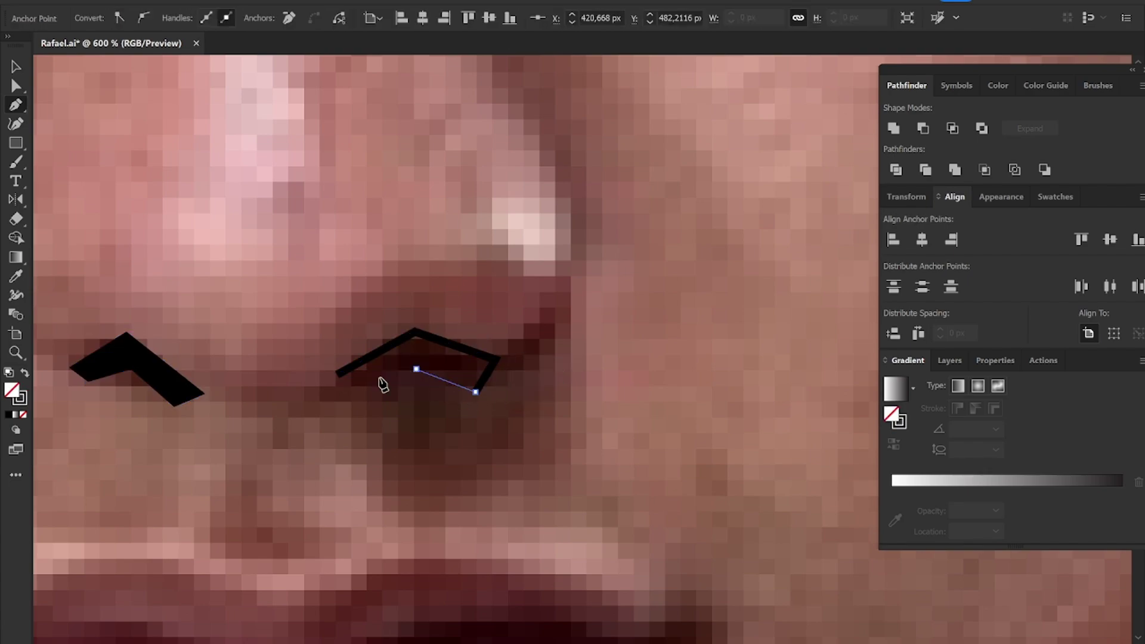
left_click(337, 374)
key("v")
left_click(294, 383)
scroll(323, 383, "down", 4, "alt")
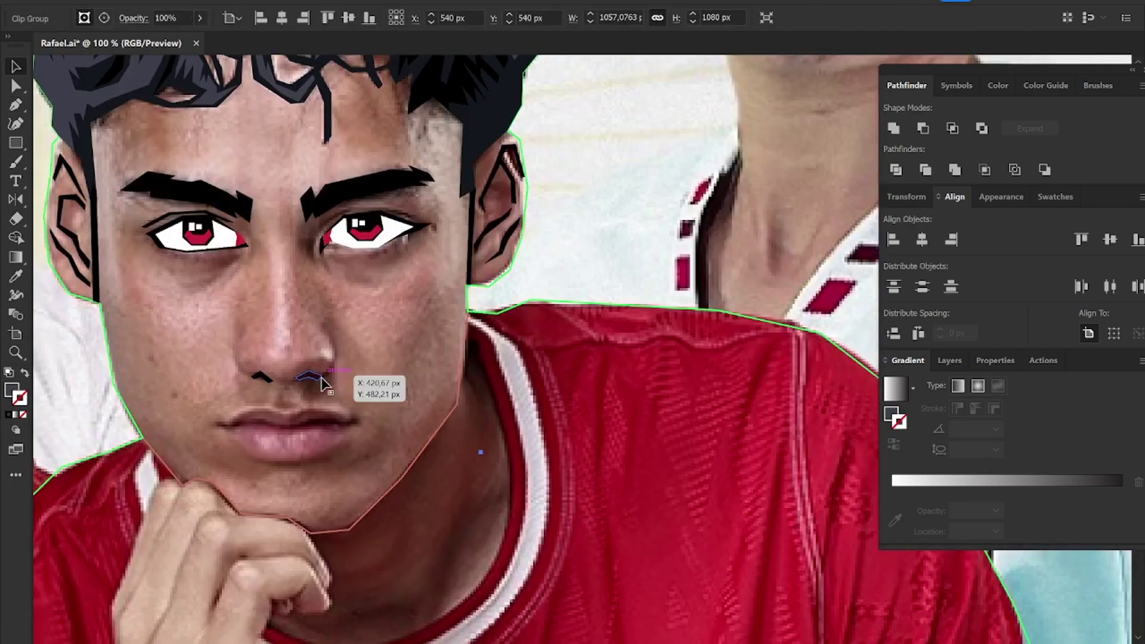
scroll(282, 437, "up", 3, "alt")
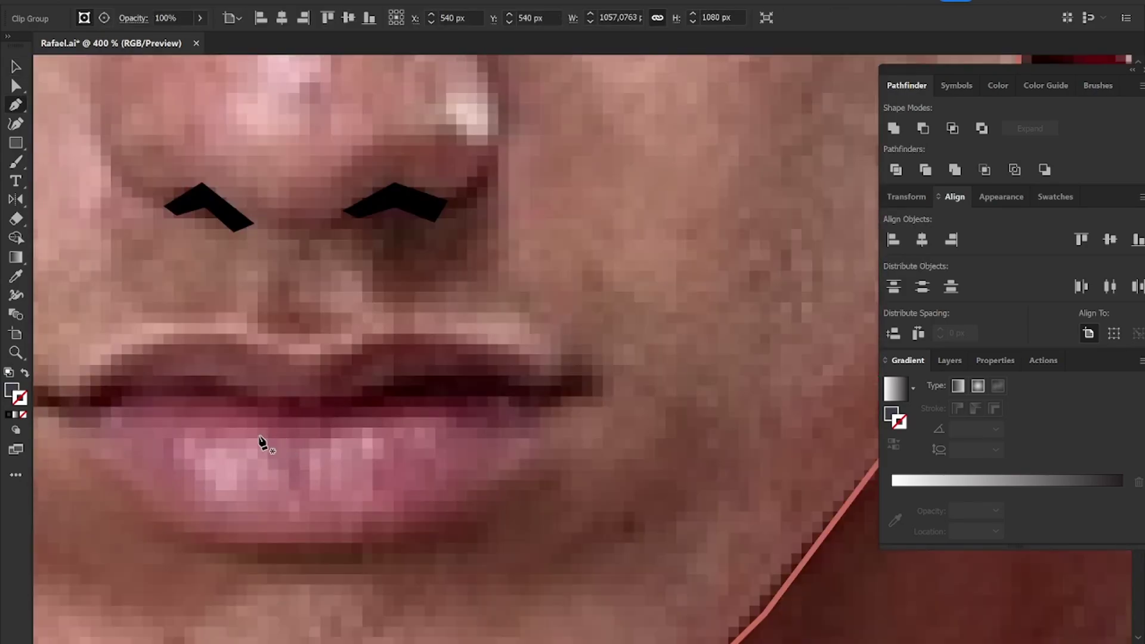
Step: Trace the zigzag upper edge of the mouth line from the left corner to the right corner
scroll(262, 442, "left", 5)
left_click(199, 368)
left_click(251, 377)
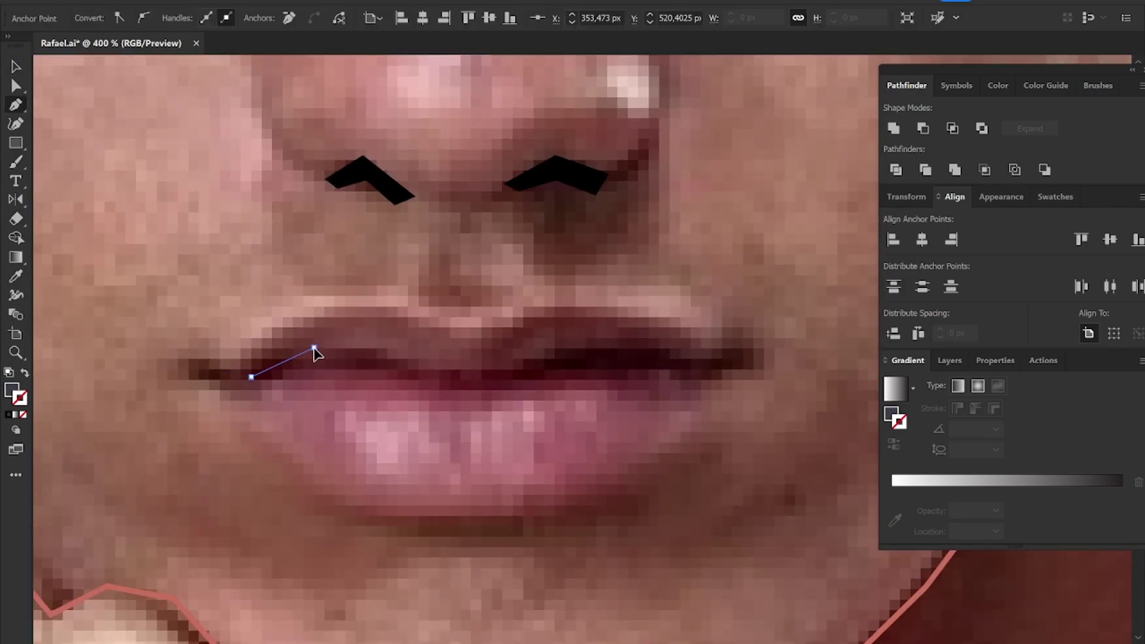
left_click(314, 348)
left_click(395, 348)
left_click(461, 377)
left_click(507, 377)
left_click(550, 353)
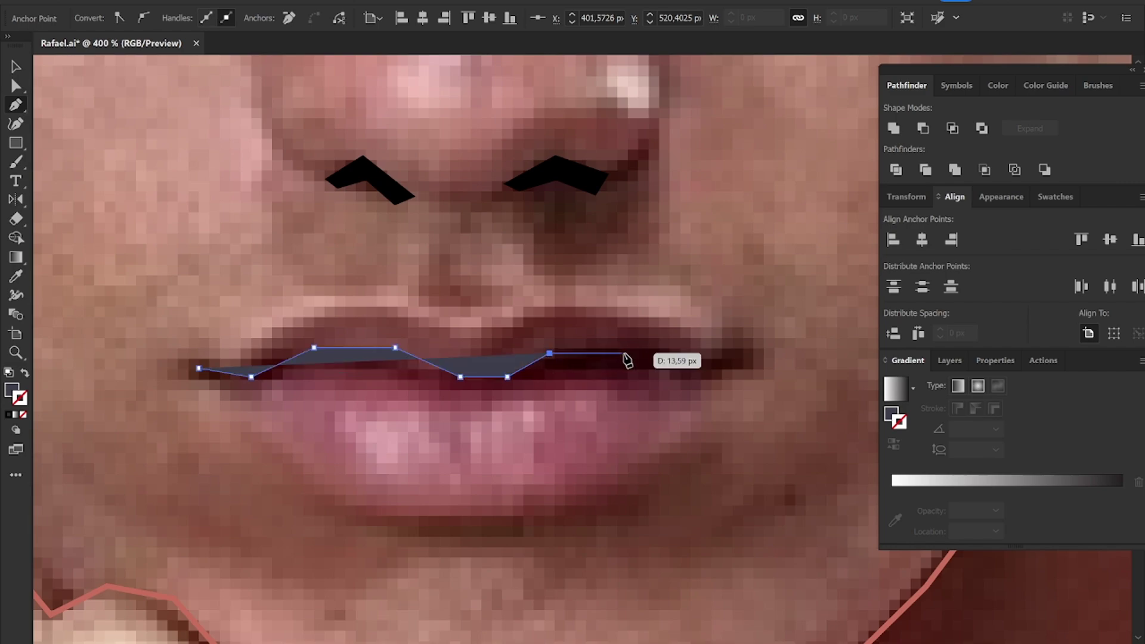
left_click(664, 353)
left_click(701, 366)
left_click(755, 348)
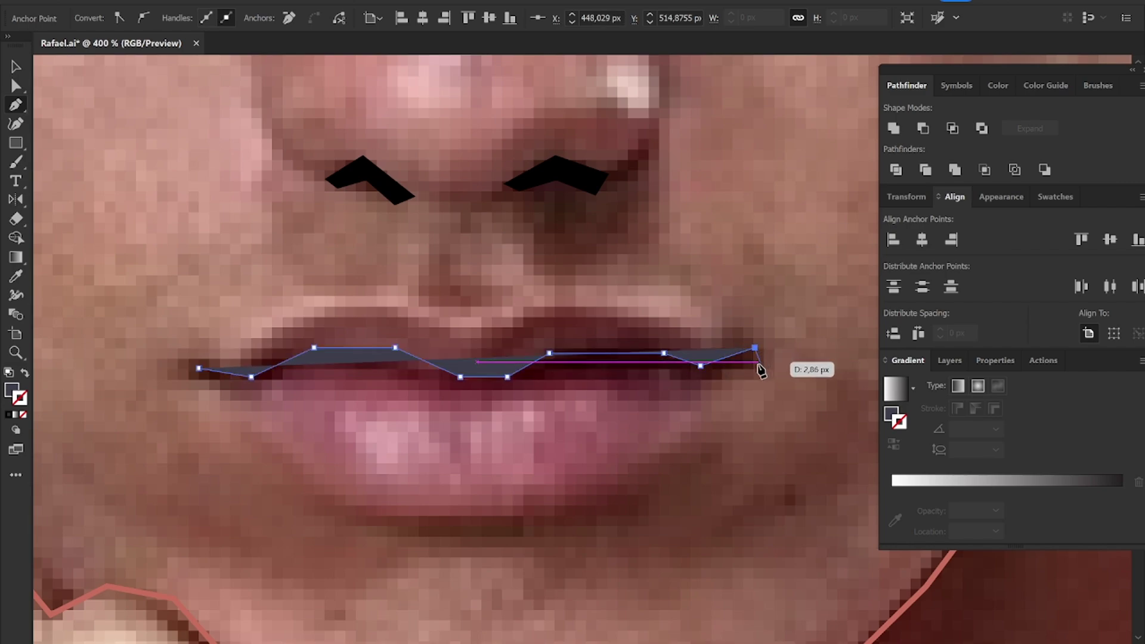
left_click(755, 366)
Step: Trace the mouth line's underside back, close it, and fill it with the nostrils' black
key("shift+x")
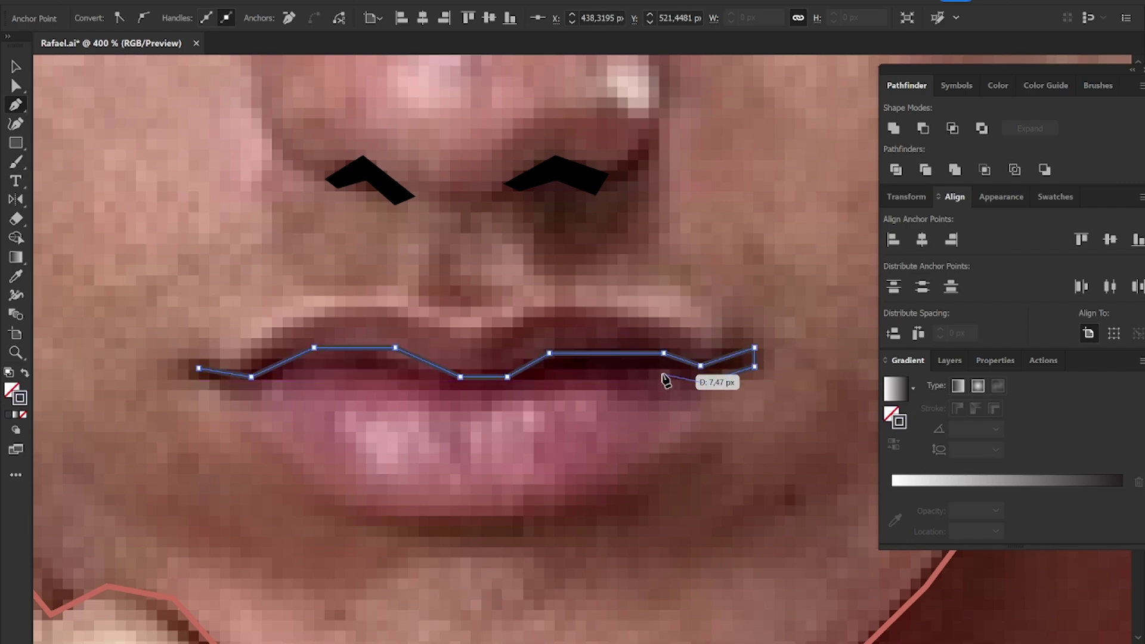
left_click(703, 382)
left_click(661, 371)
left_click(508, 392)
left_click(450, 393)
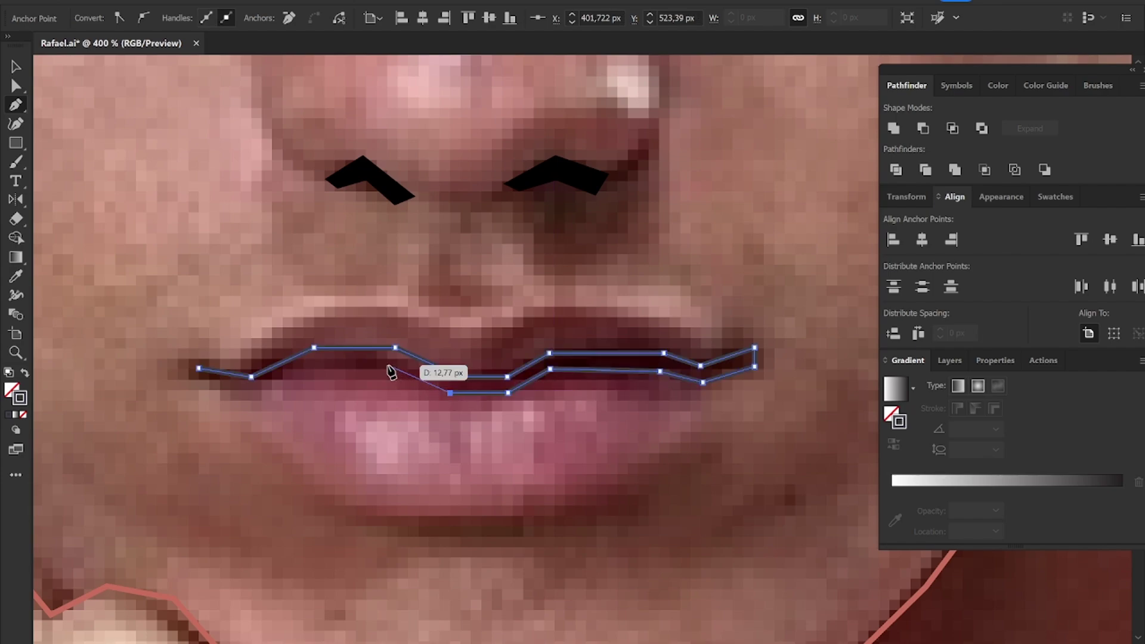
left_click(319, 365)
left_click(261, 387)
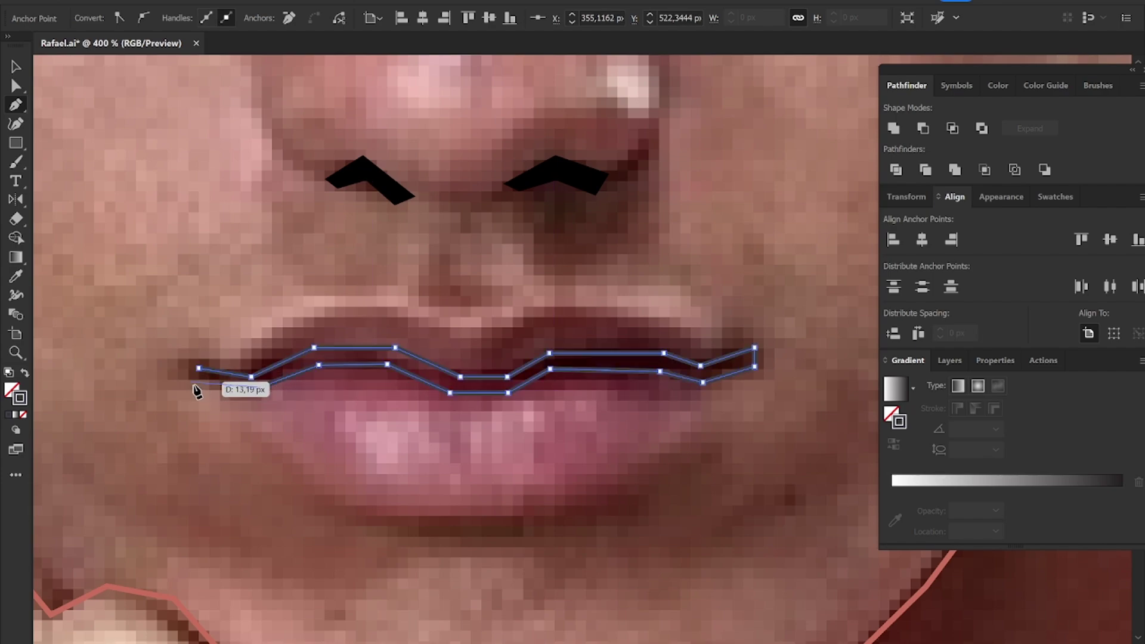
left_click(197, 387)
key("v")
left_click(376, 183)
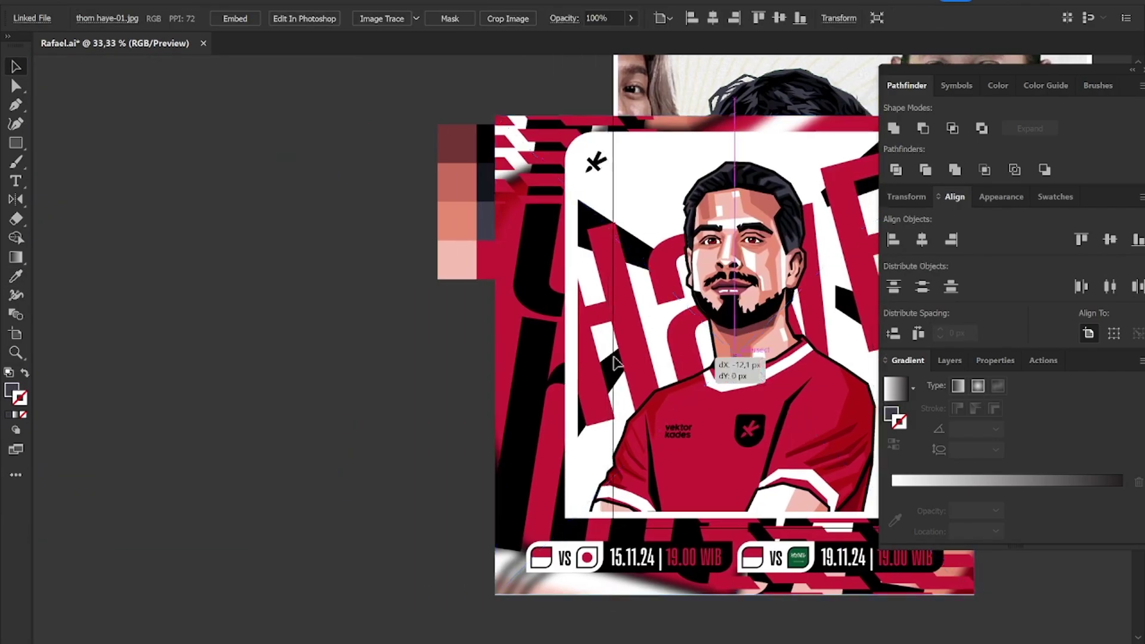
Step: Shrink the reference poster beside the photo and clip it to its lower face
left_click_drag(614, 363, 221, 362)
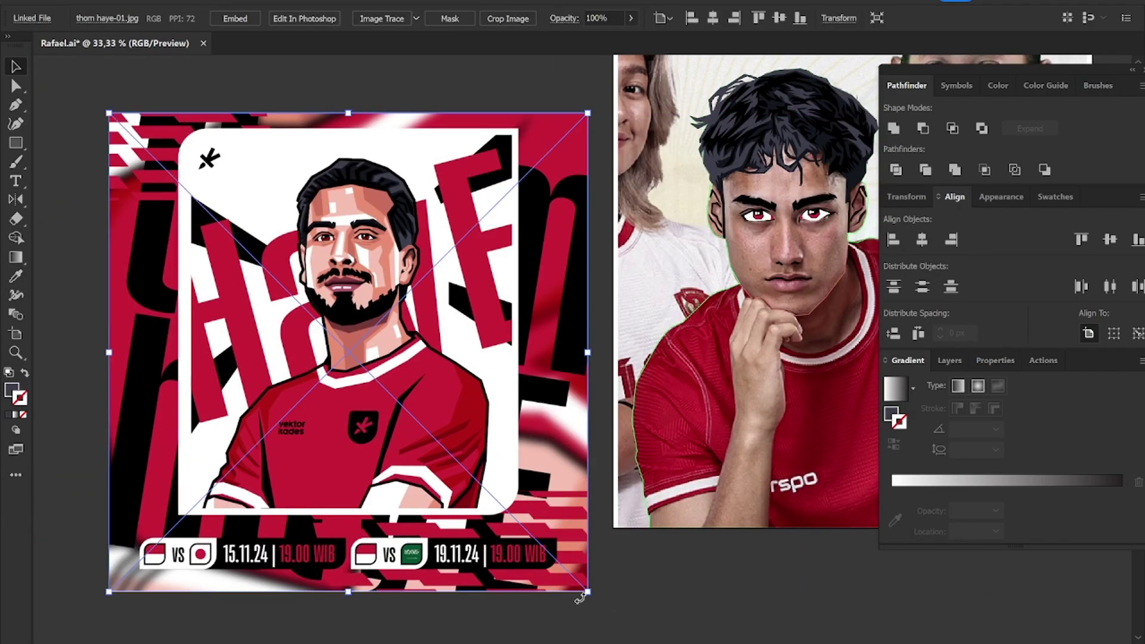
left_click_drag(615, 594, 478, 481)
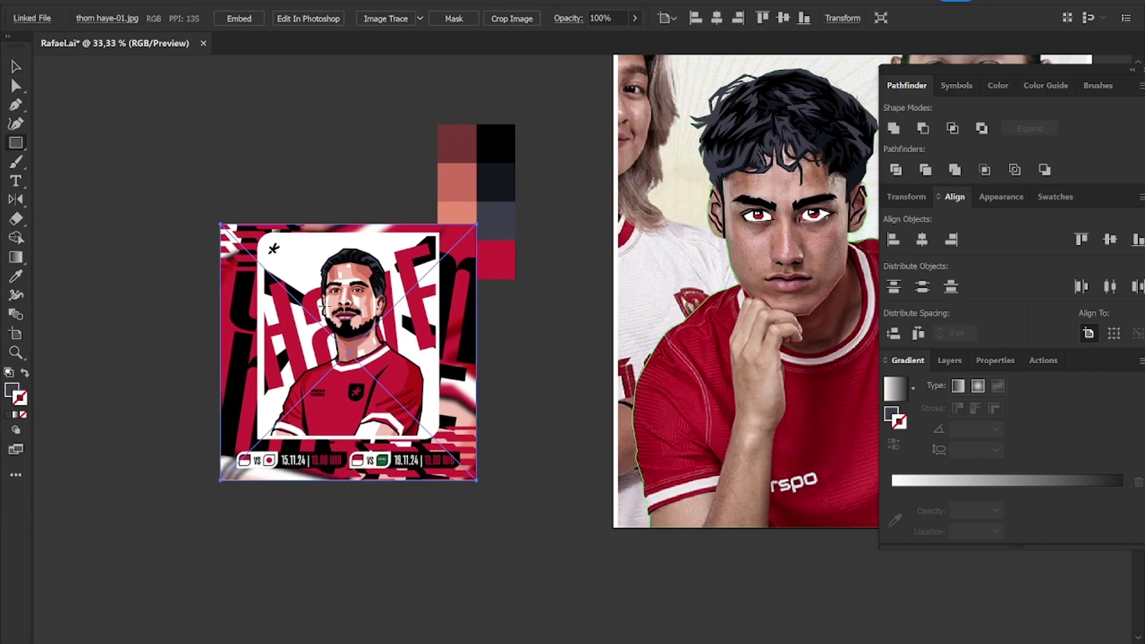
mouse_move(315, 296)
left_mouse_down()
mouse_move(387, 334)
mouse_move(667, 291)
mouse_move(591, 376)
left_mouse_up()
key("v")
left_click(418, 277, "shift")
right_click(418, 277)
left_click(540, 453)
scroll(713, 305, "up", 2)
scroll(713, 305, "up", 3)
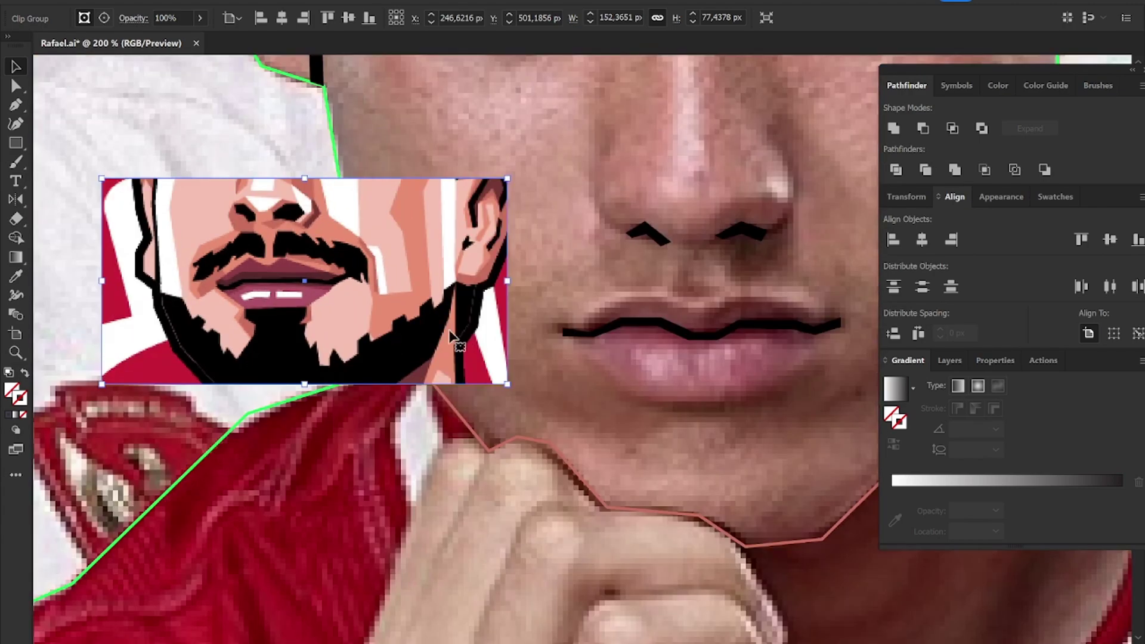
scroll(451, 337, "right", 2)
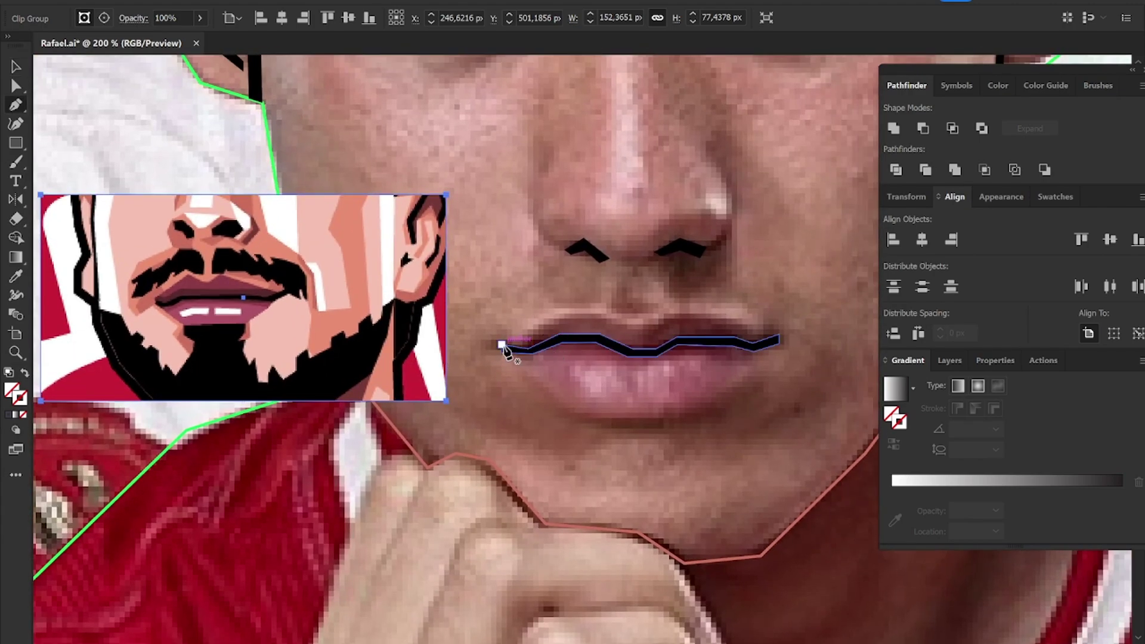
Step: Draw a closed angular outline around both lips, then select a lower corner point
left_click_drag(502, 345, 570, 315)
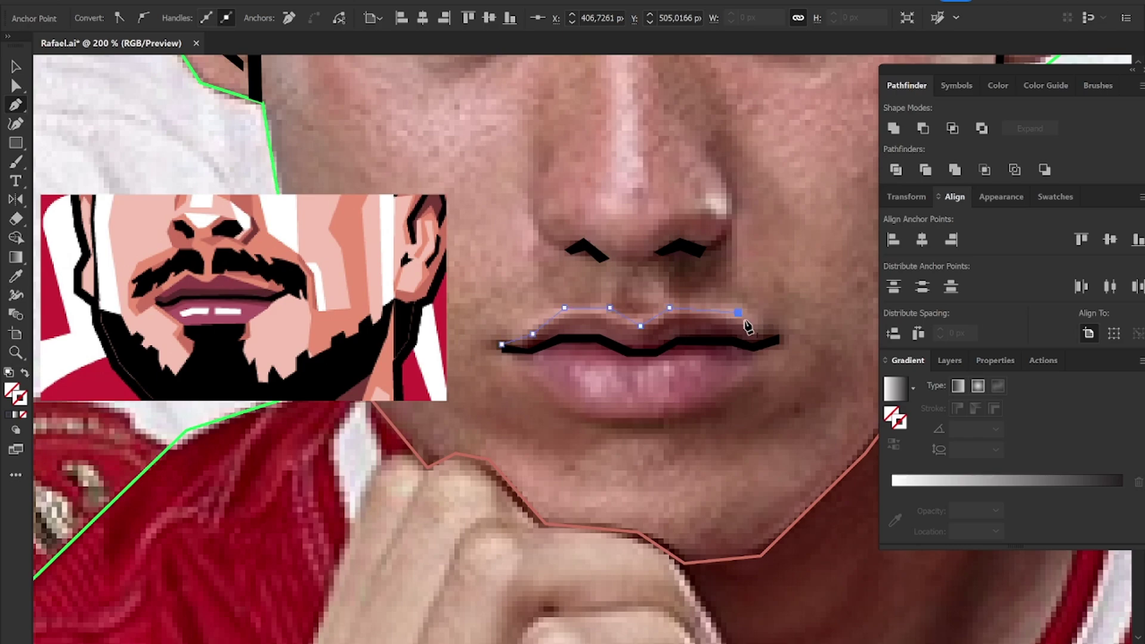
left_click_drag(780, 333, 752, 377)
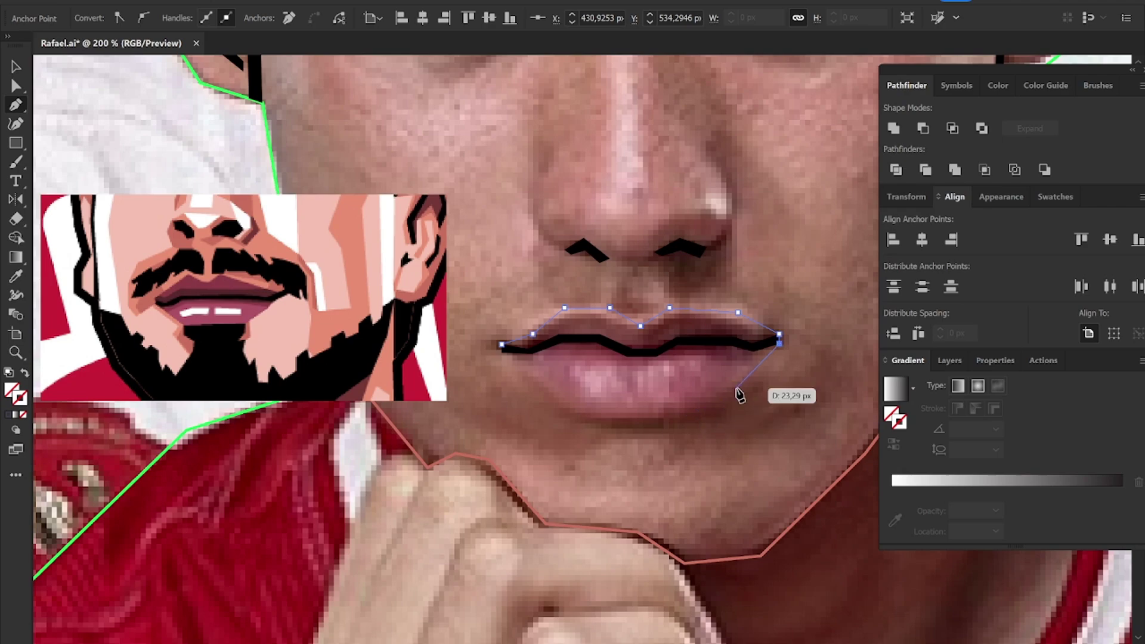
left_click(734, 380)
left_click(681, 417)
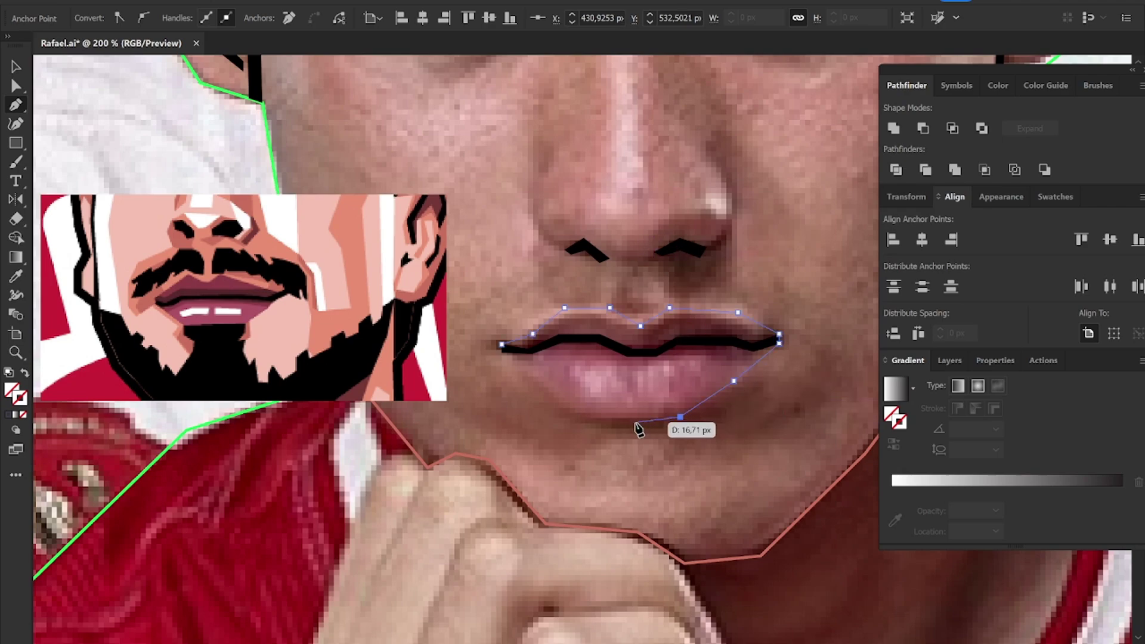
left_click(606, 417)
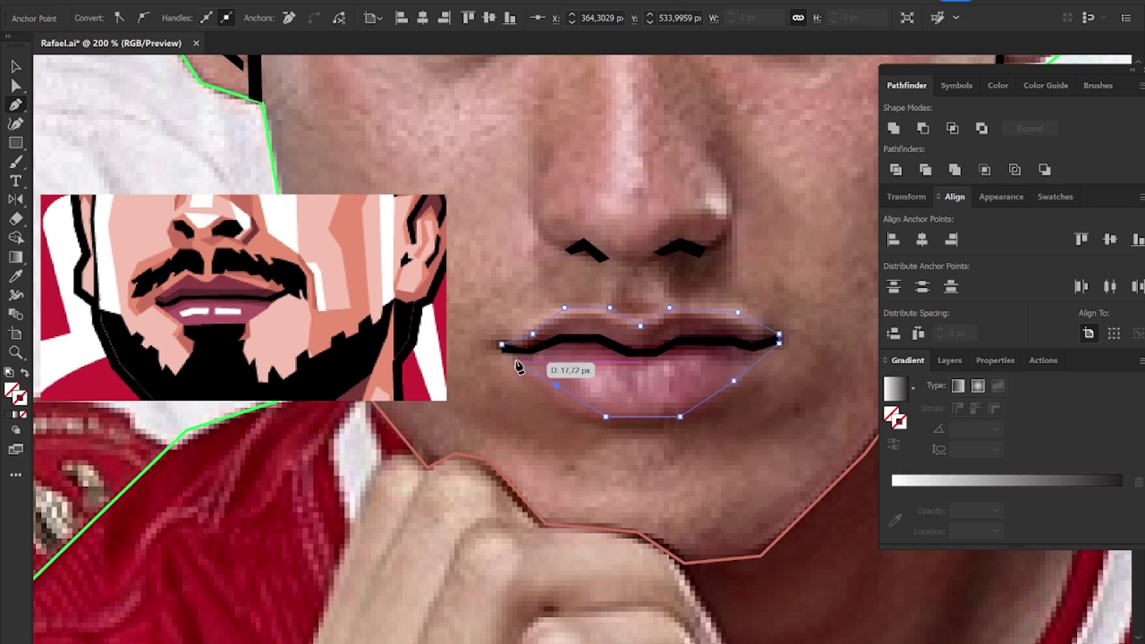
left_click_drag(509, 363, 505, 353)
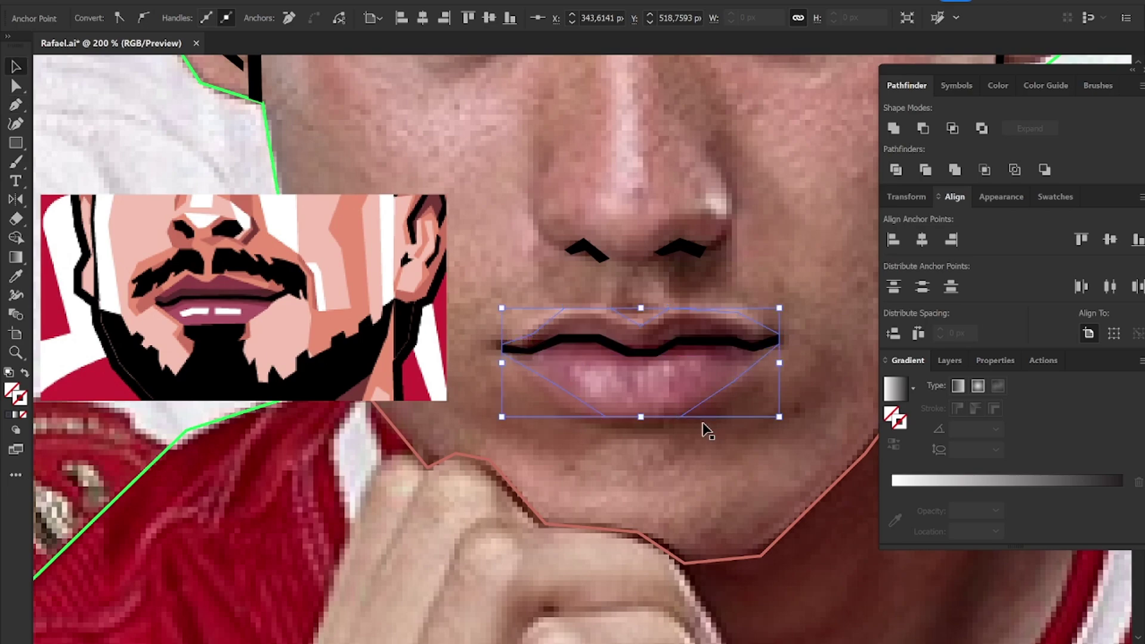
scroll(704, 428, "up", 2)
key("a")
left_click(682, 411)
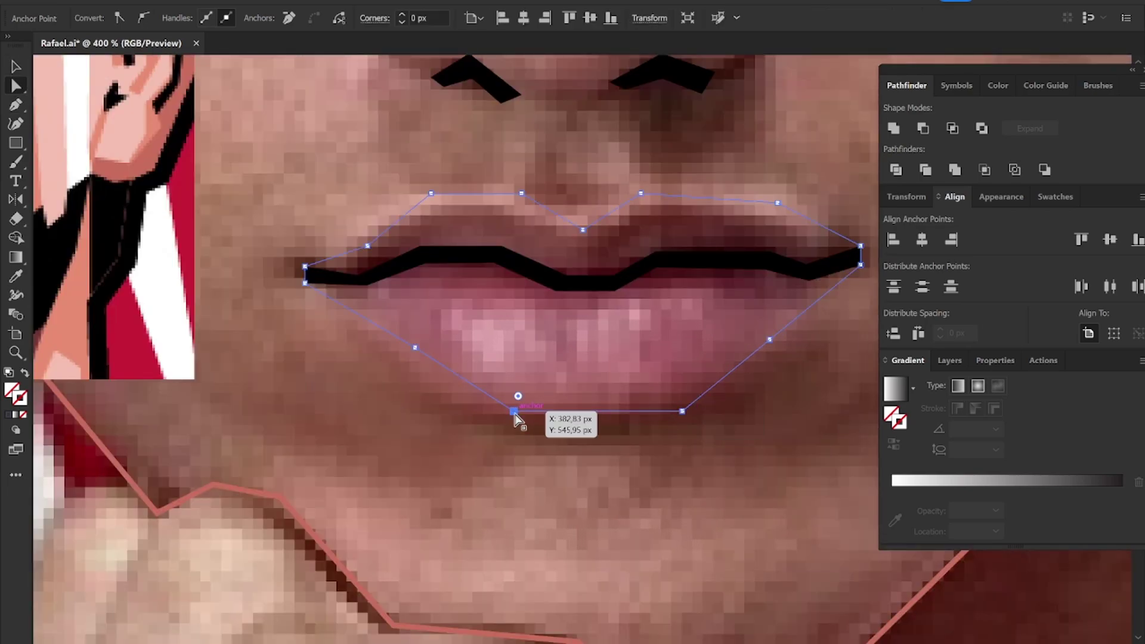
Step: Nudge the lip outline's lower-left point left; try a skin-colour fill, then undo it
left_click_drag(514, 412, 499, 412)
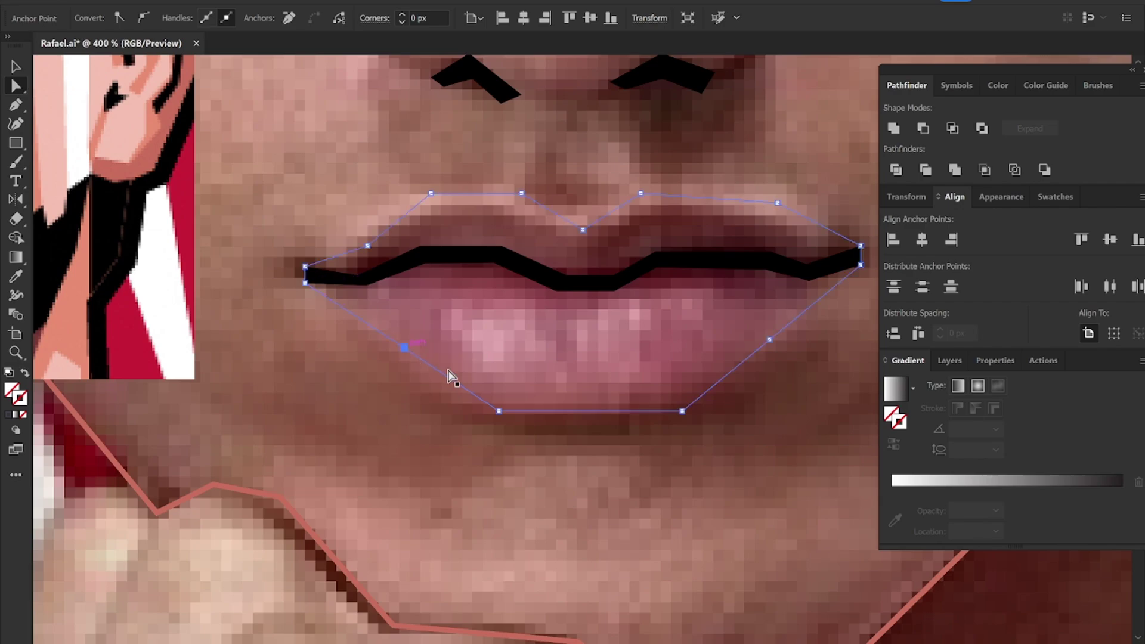
key("v")
scroll(507, 422, "down", 3)
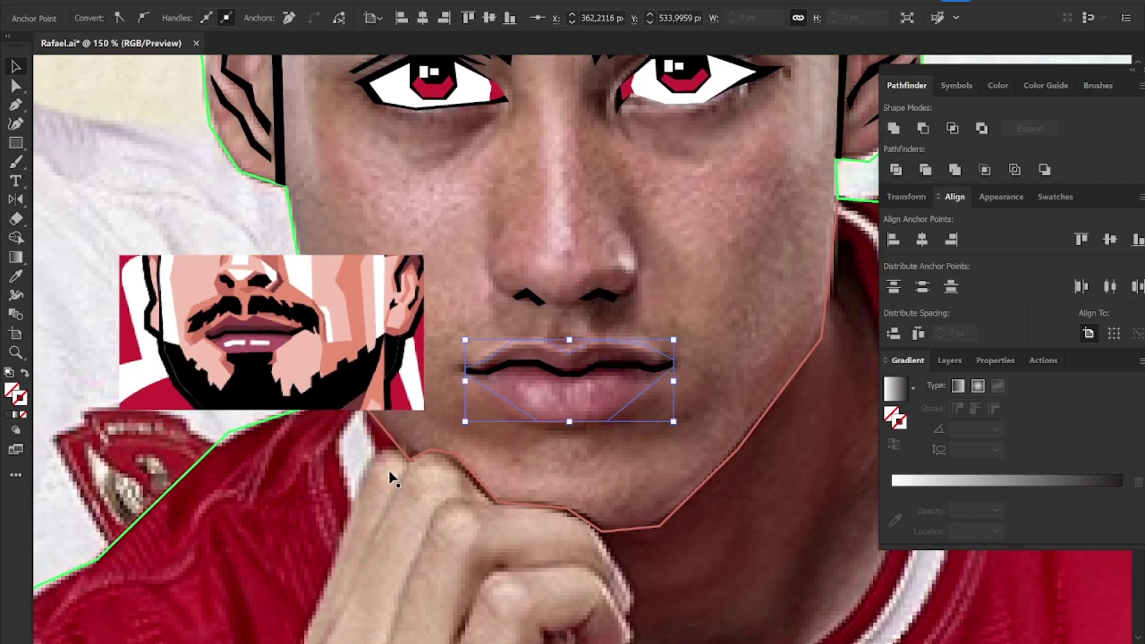
left_click(734, 331)
key("ctrl+z")
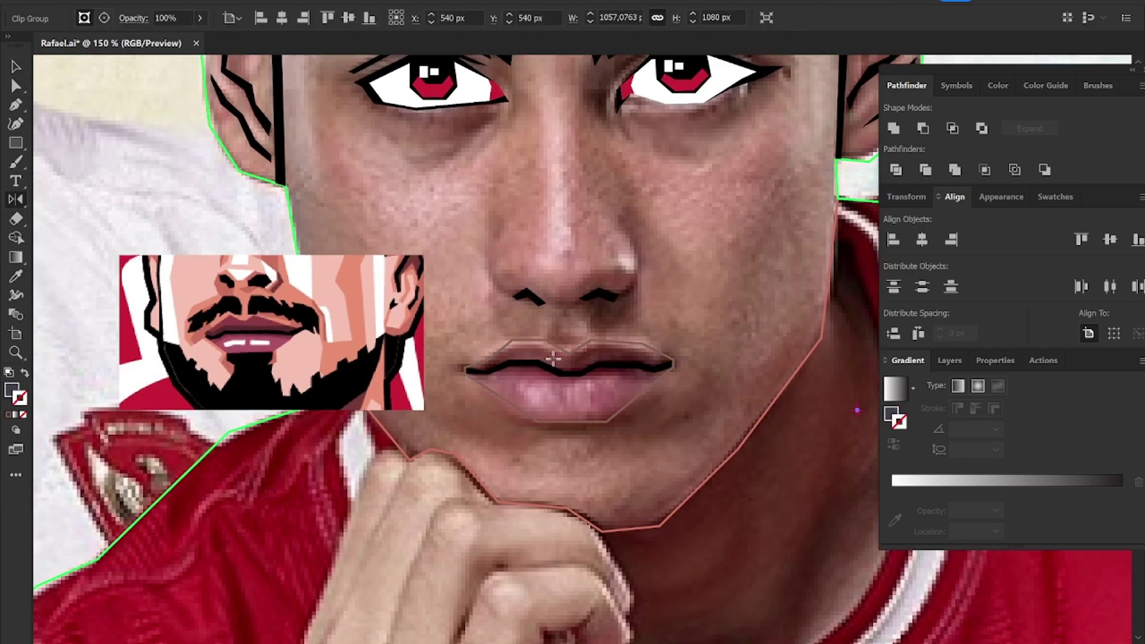
scroll(548, 366, "up", 4)
Step: Trace the dark upper-lip shape across the top of the lips toward the right mouth corner
key("p")
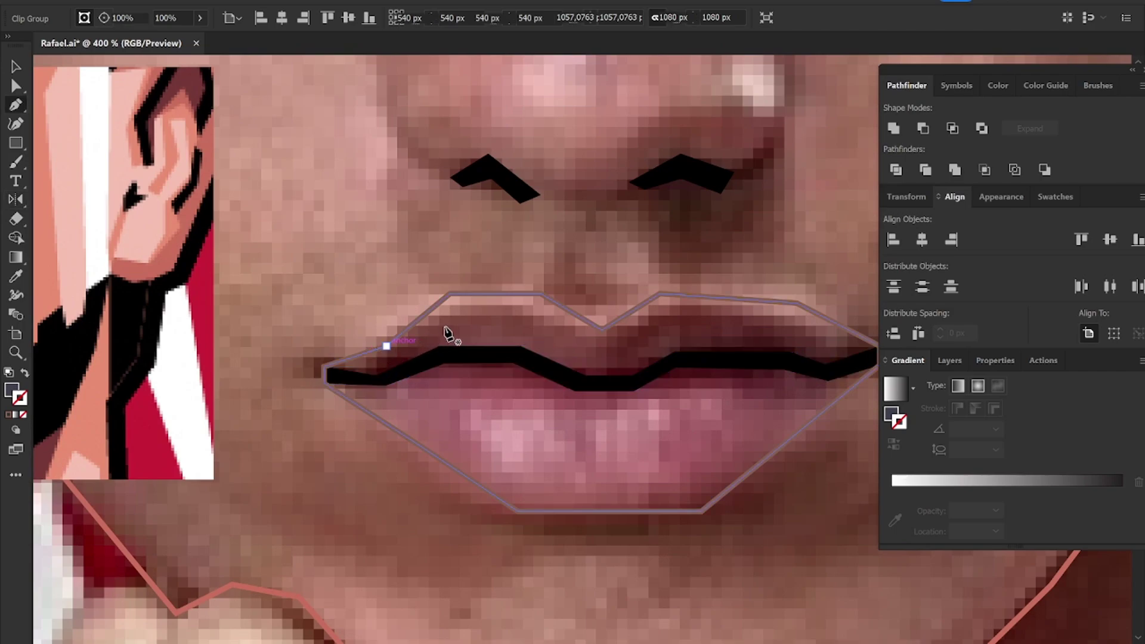
left_click(450, 324)
left_click(530, 335)
left_click(606, 369)
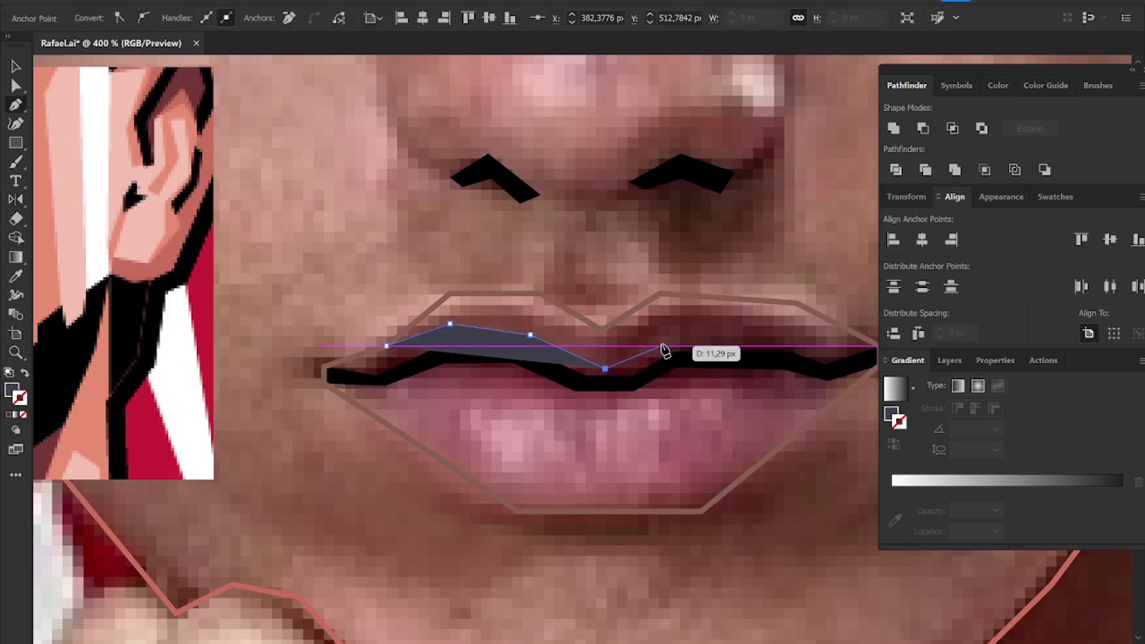
left_click(671, 324)
left_click(794, 324)
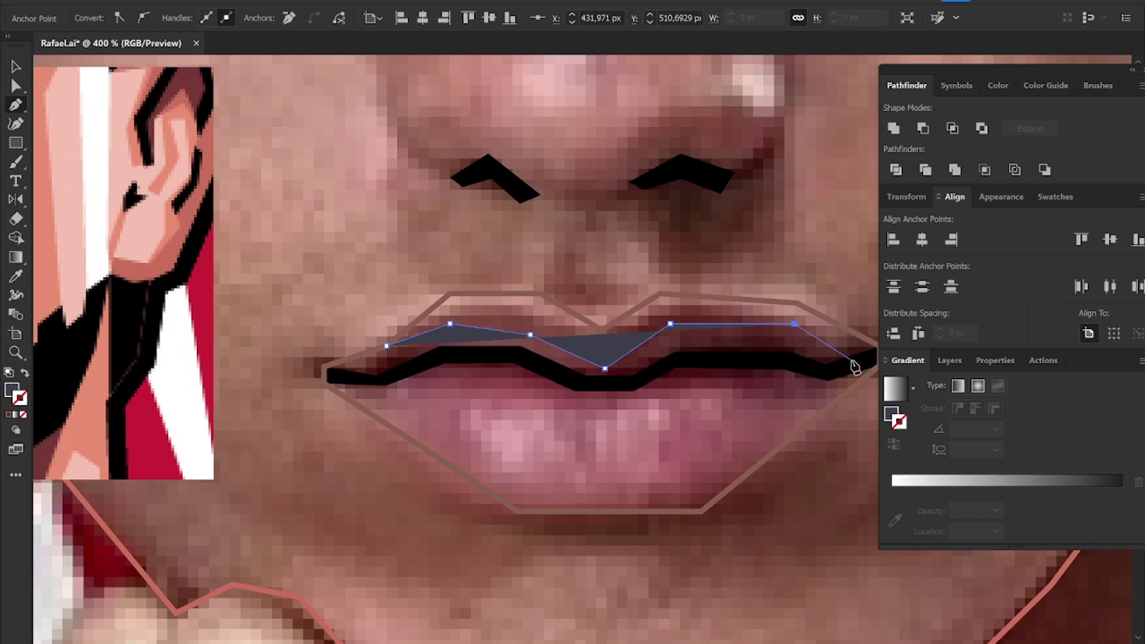
left_click(852, 361)
left_click(829, 381)
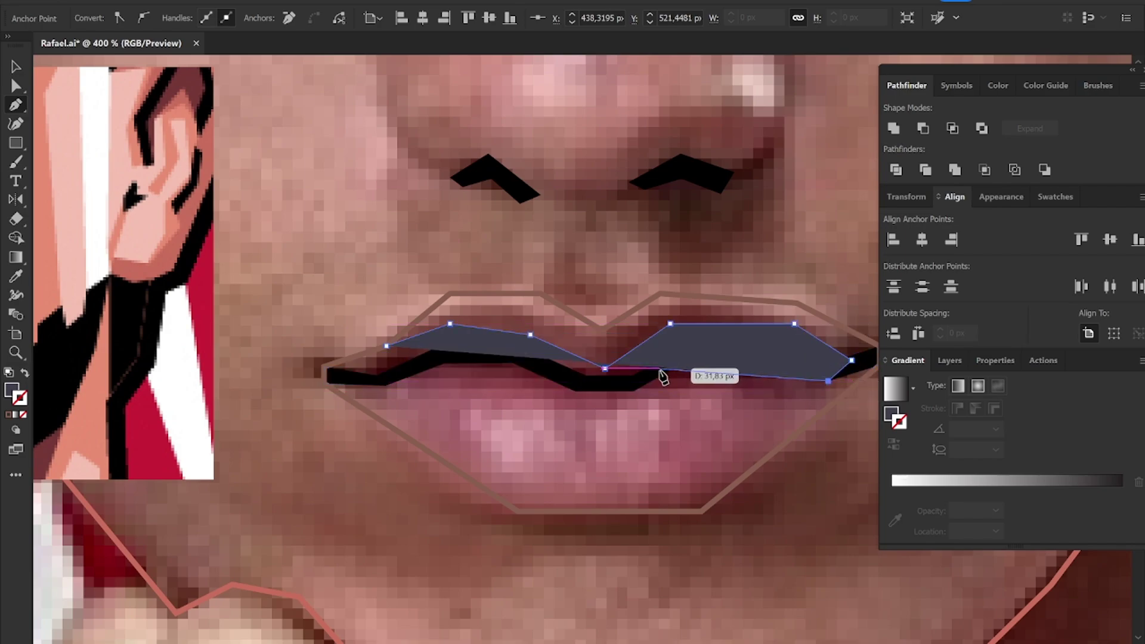
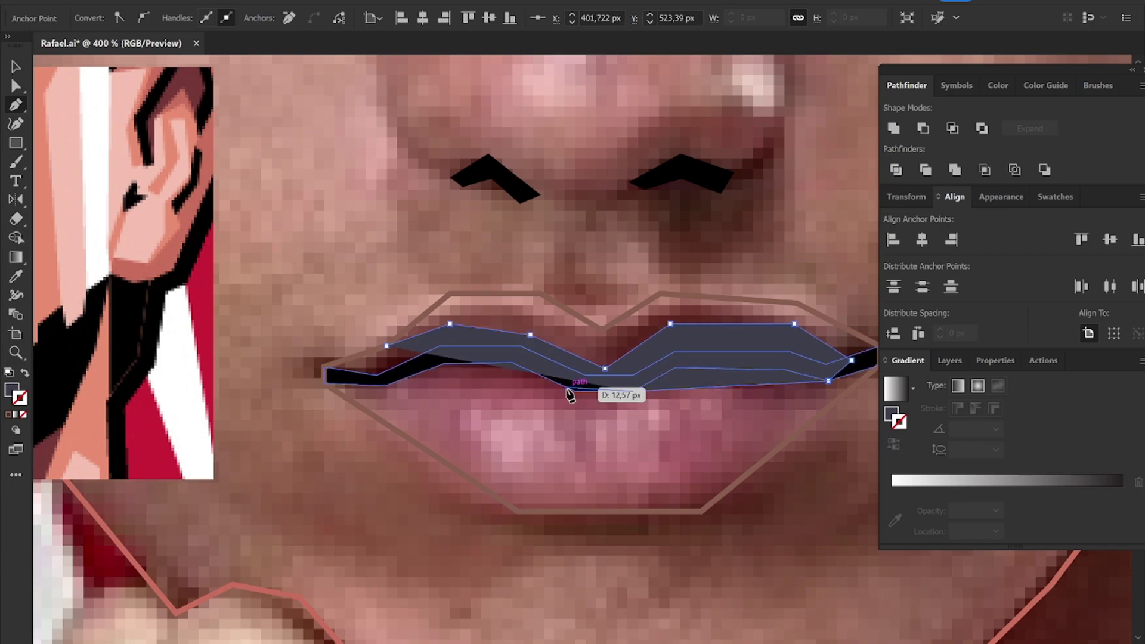
Step: Finish the mouth-line path across to the left lip corner and close it
left_click(634, 392)
left_click(575, 391)
key("shift+x")
left_click(445, 364)
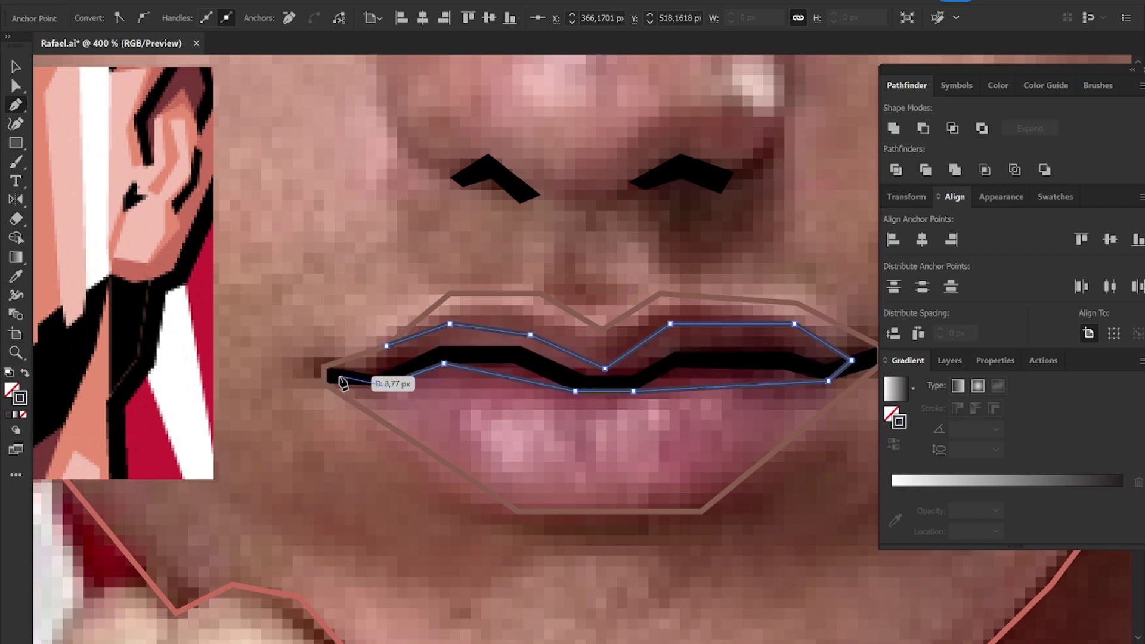
left_click(323, 367)
left_click(386, 347)
Step: Fill the mouth shape with maroon sampled from the photo and send it behind the black mouth line
scroll(387, 349, "down", 3)
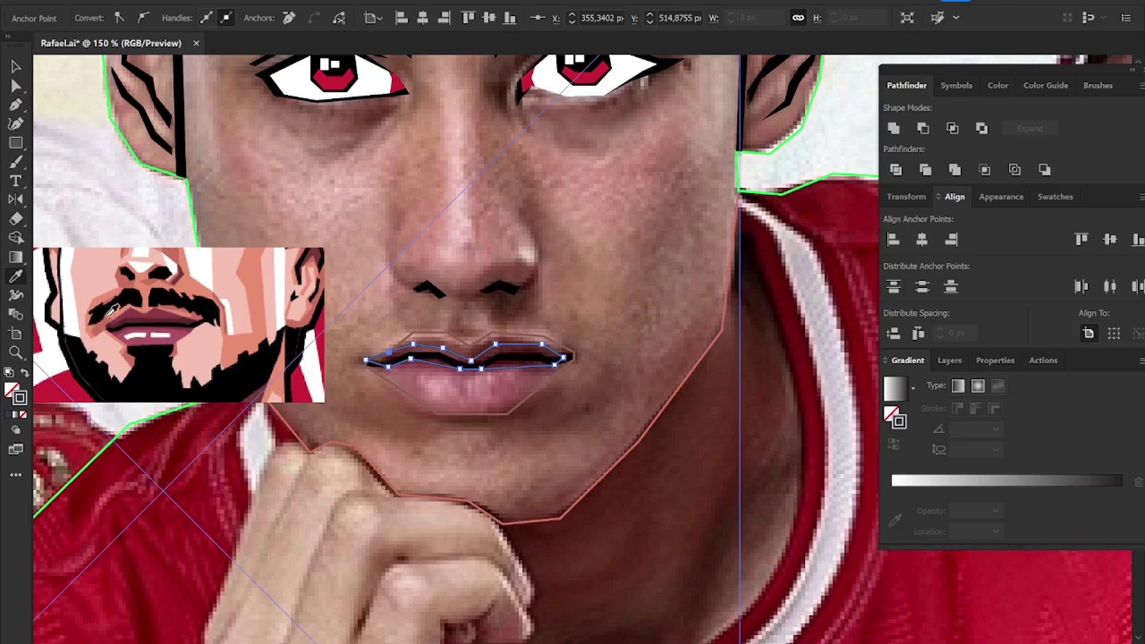
key("i")
scroll(247, 322, "up", 5)
left_click(301, 351)
scroll(302, 351, "down", 5)
scroll(573, 411, "up", 3)
key("v")
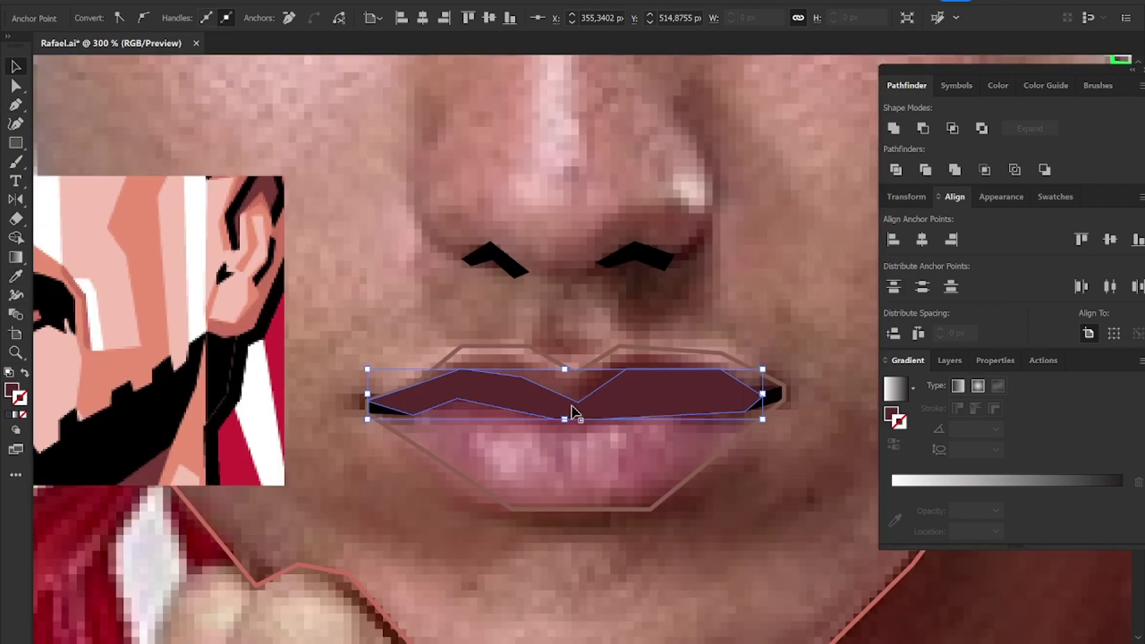
key("ctrl+bracketleft")
Step: Trace the lower lip as a closed shape over the photo
key("p")
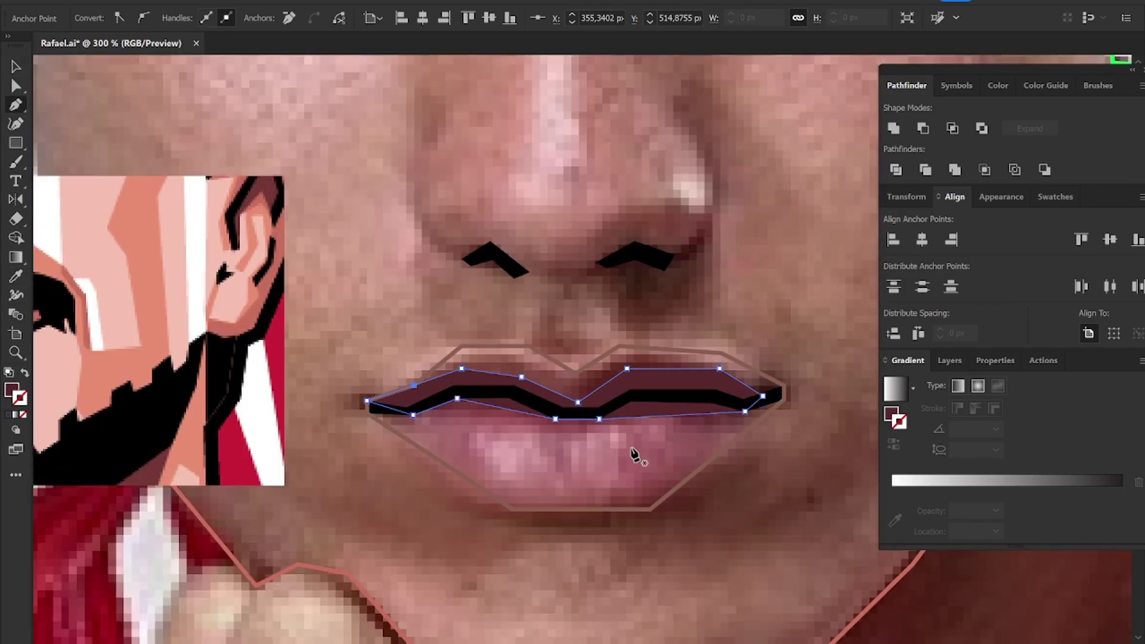
left_click(422, 428)
left_click(519, 498)
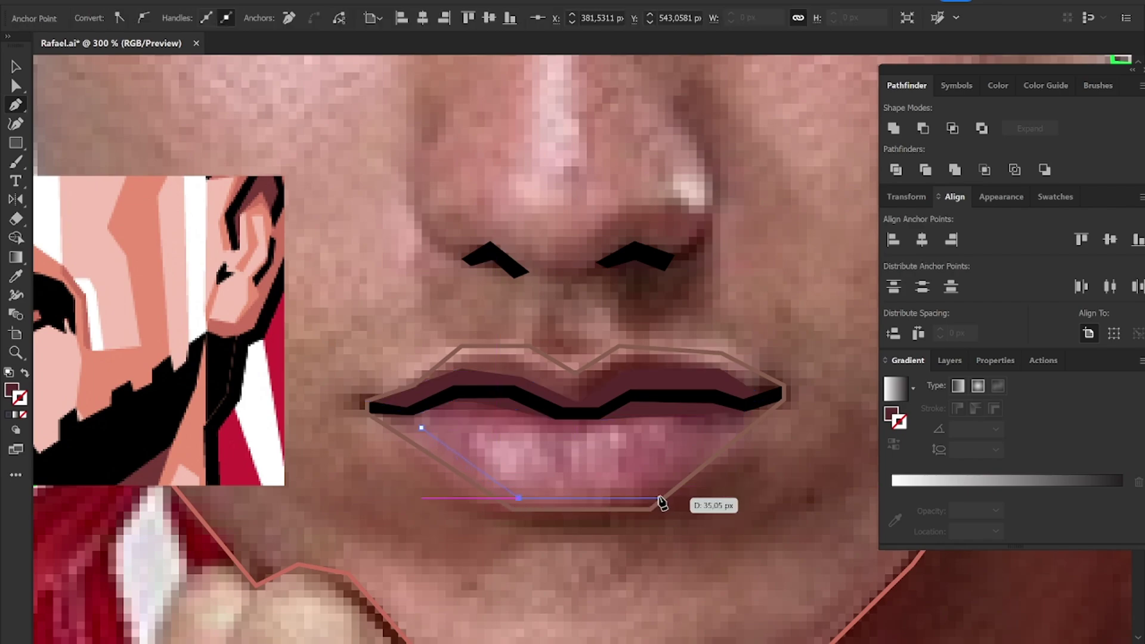
left_click(657, 498)
left_click(692, 455)
left_click(686, 415)
key("shift+x")
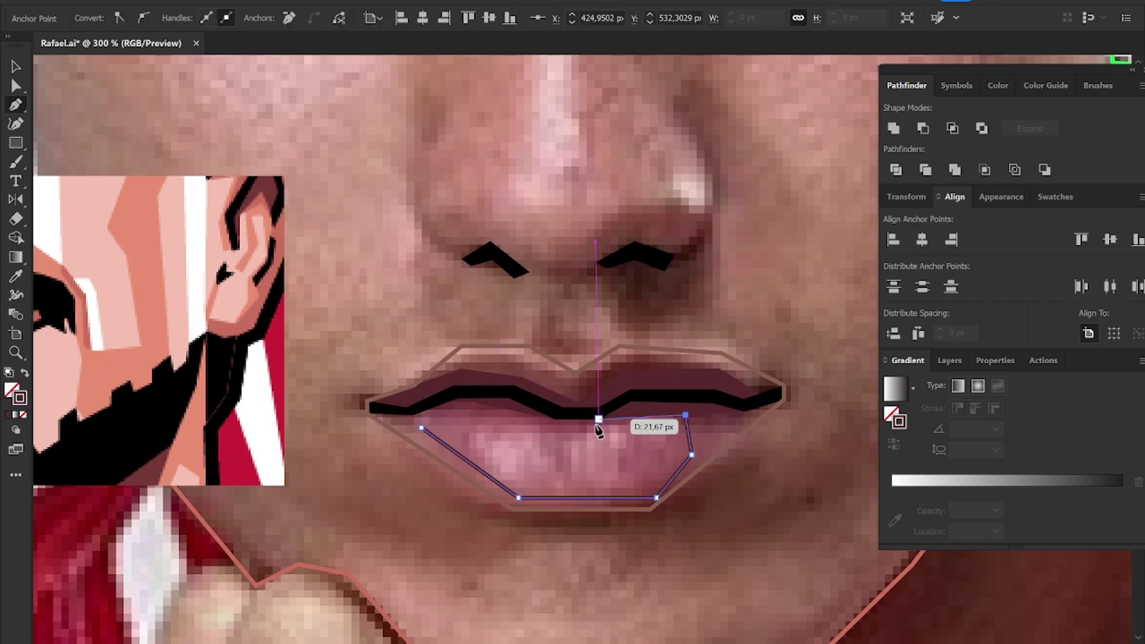
left_click(556, 419)
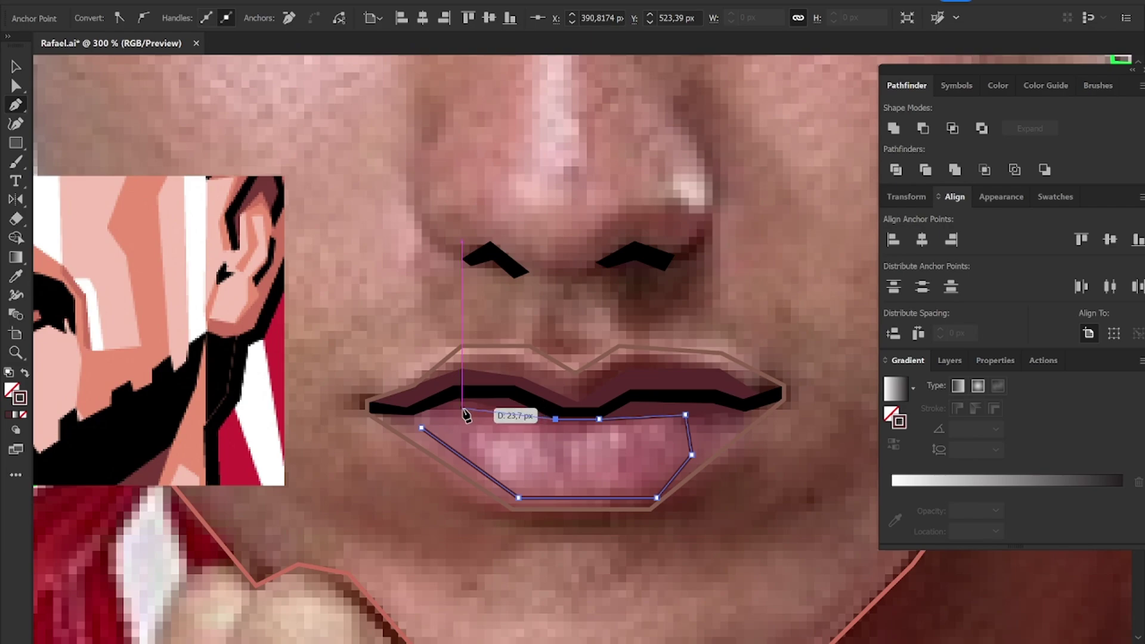
left_click(463, 409)
left_click(422, 428)
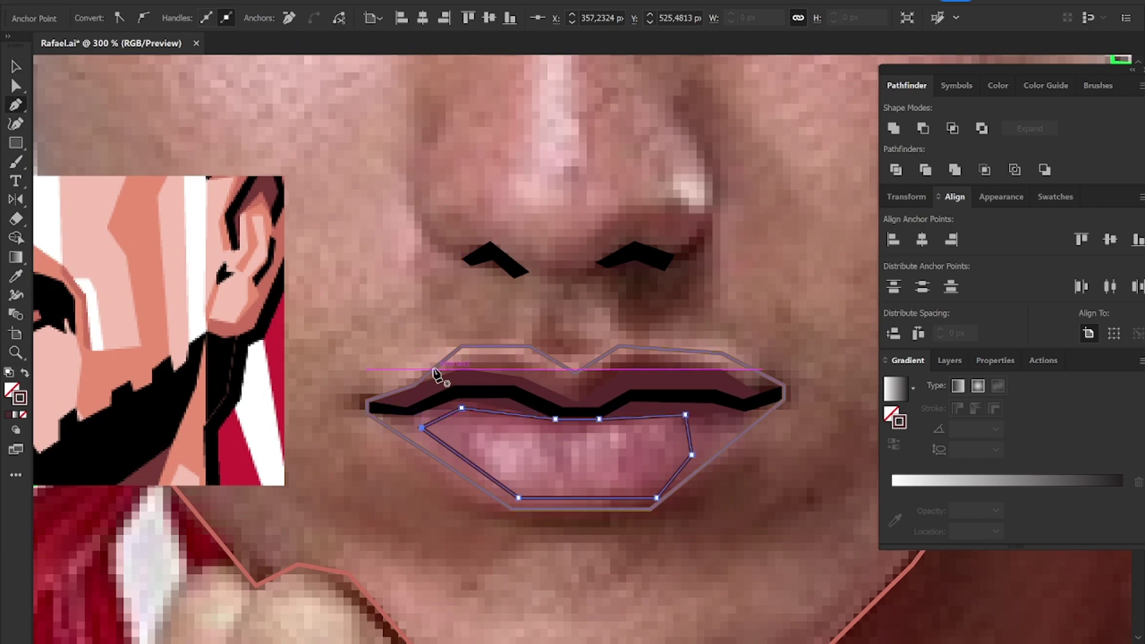
Step: Trace the upper lip as a closed shape, including its centre dip
left_click_drag(434, 369, 479, 365)
left_click(529, 364)
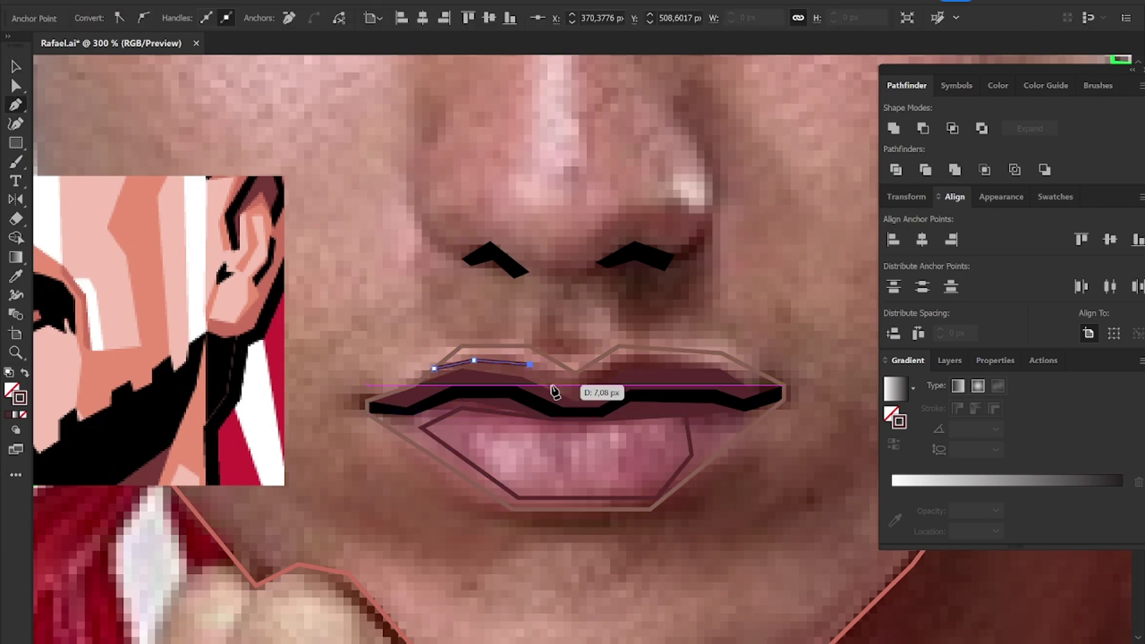
left_click(575, 385)
left_click(624, 360)
left_click(720, 369)
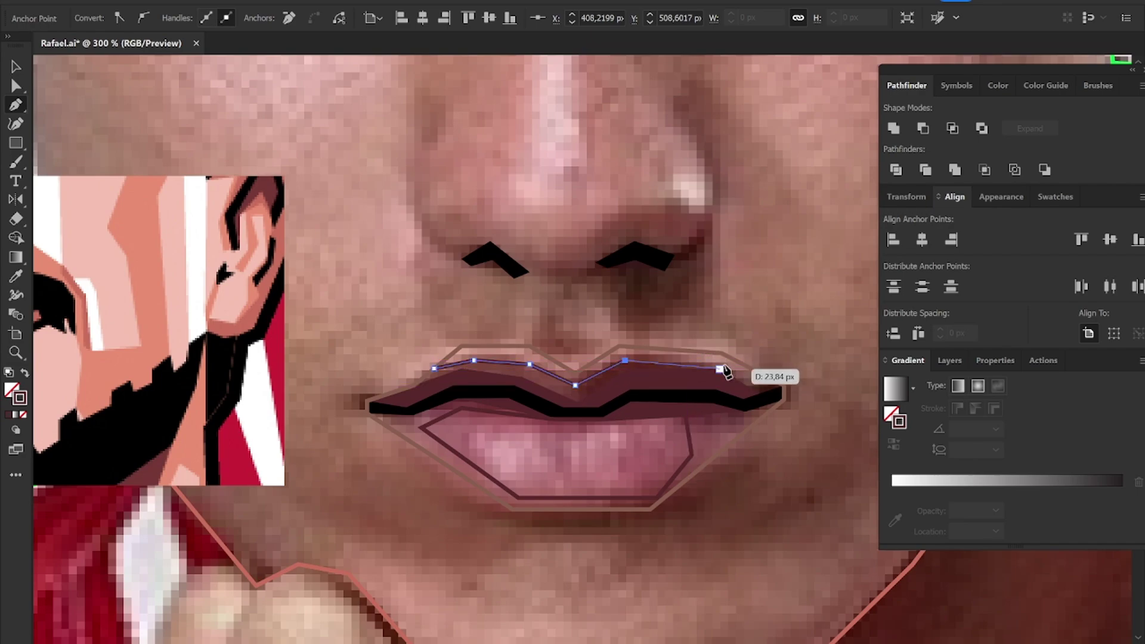
left_click(784, 369)
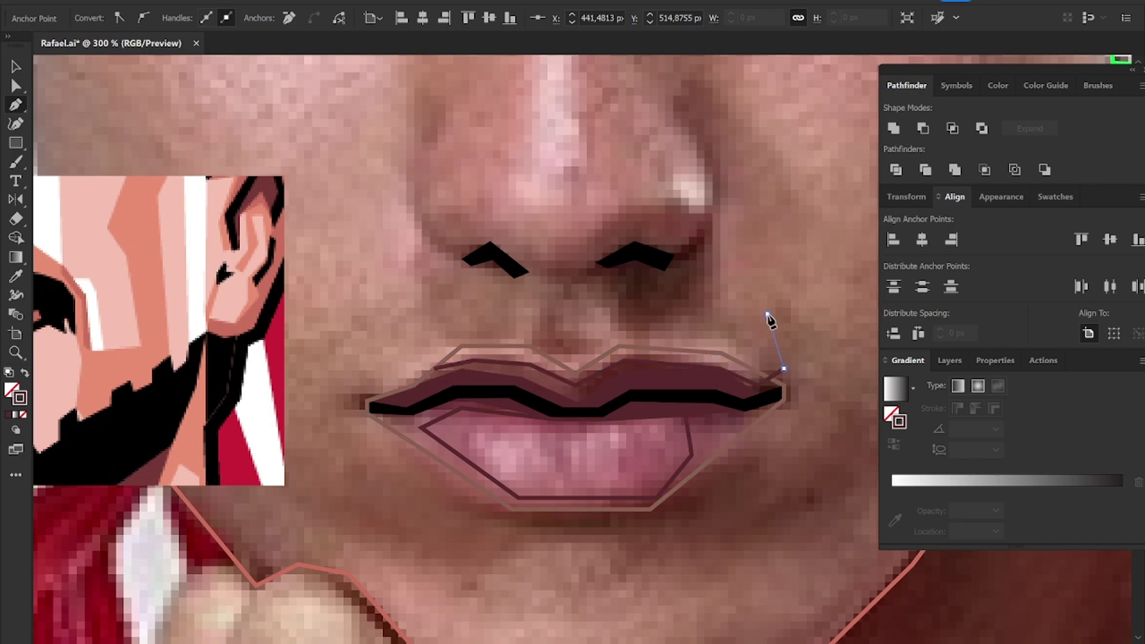
left_click(769, 314)
left_click(399, 308)
left_click(434, 368)
Step: Try dividing the overlapping lip shapes with Pathfinder, then undo back to separate shapes
key("v")
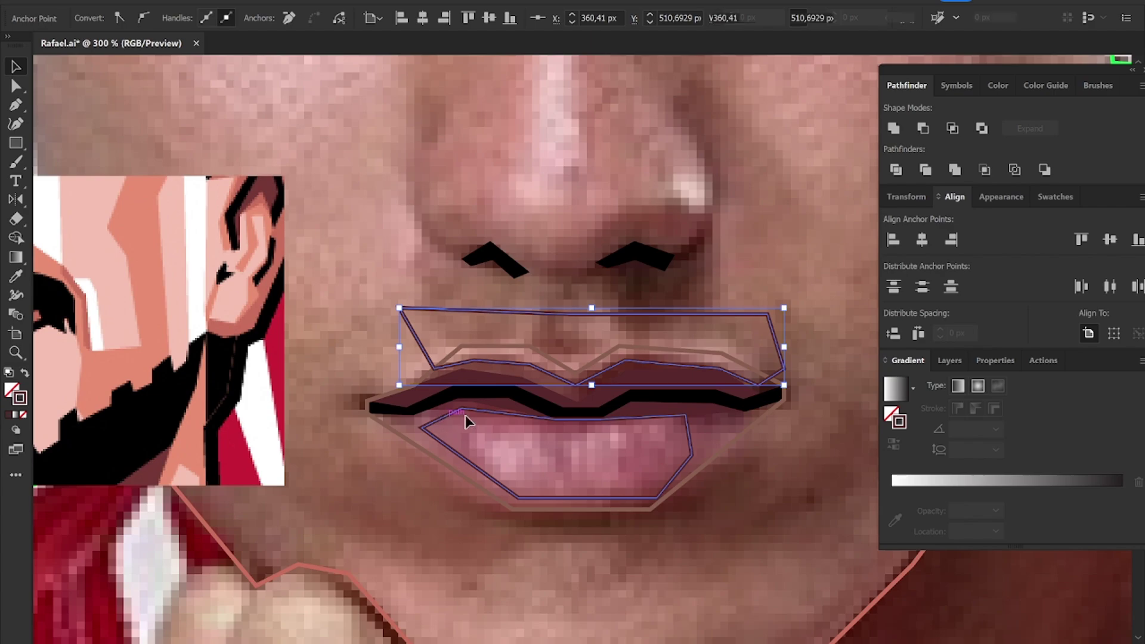
left_click(465, 416, "shift")
left_click(894, 173)
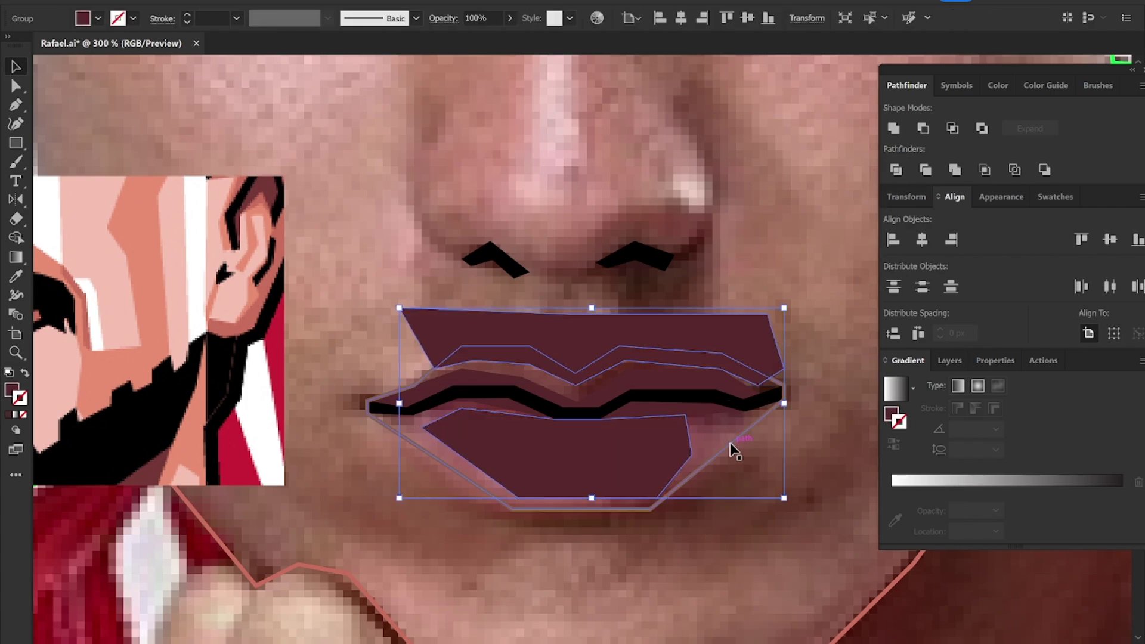
left_click(651, 452)
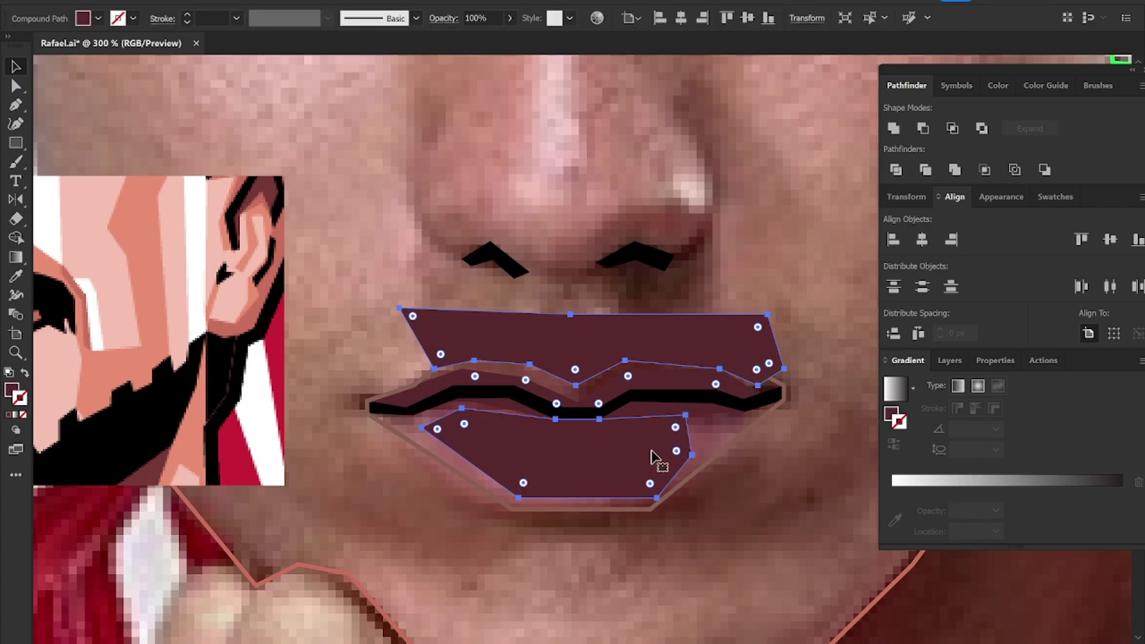
left_click(953, 129)
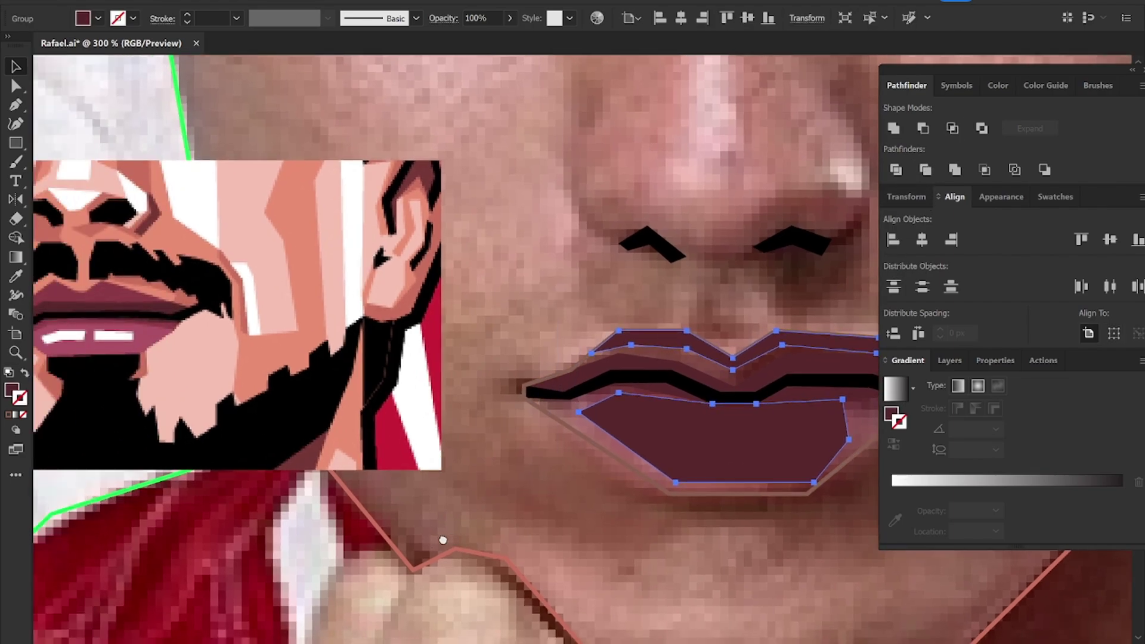
key("ctrl+z")
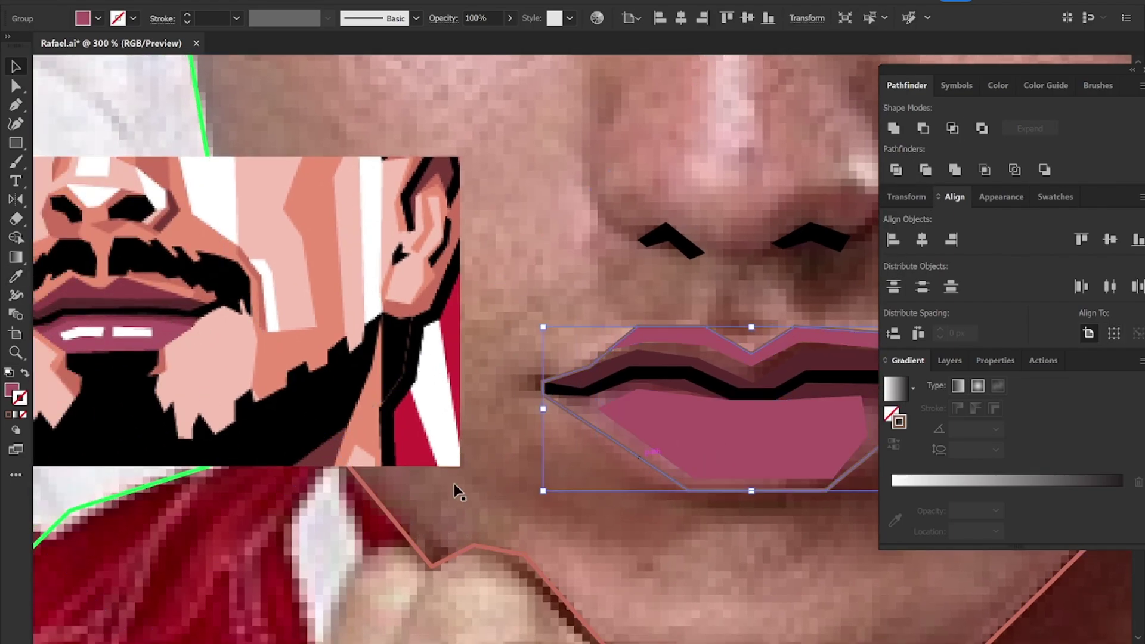
key("ctrl+z")
Step: Fill the lip outline with sampled maroon and send it behind the other lip pieces
key("i")
scroll(183, 327, "up", 4)
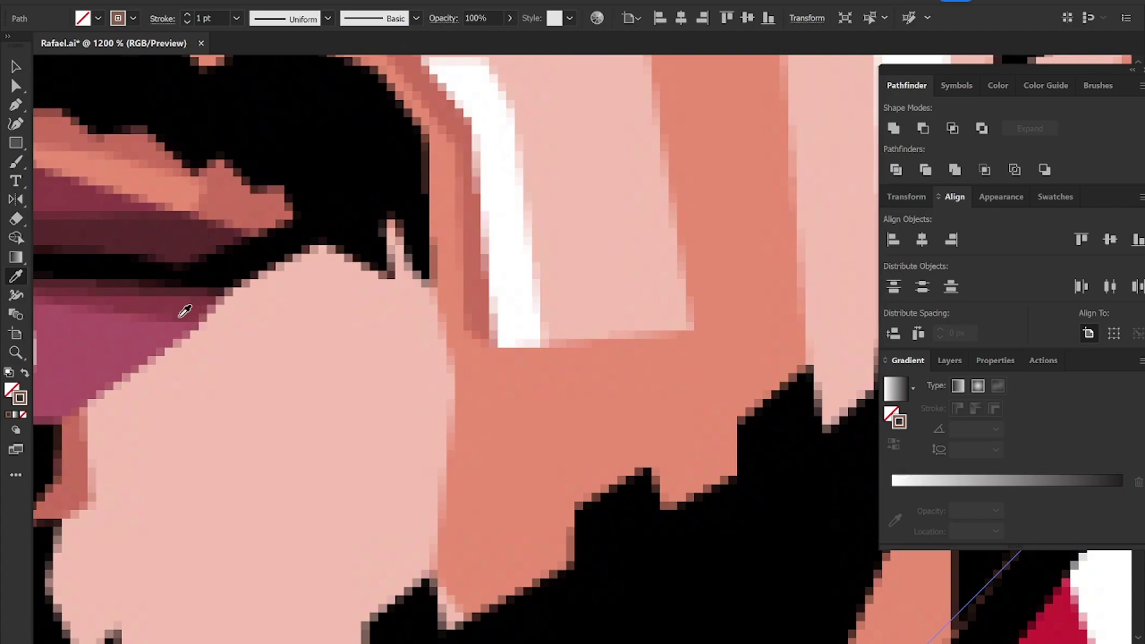
left_click(181, 315)
scroll(309, 340, "down", 4)
key("v")
left_click_drag(787, 468, 514, 464)
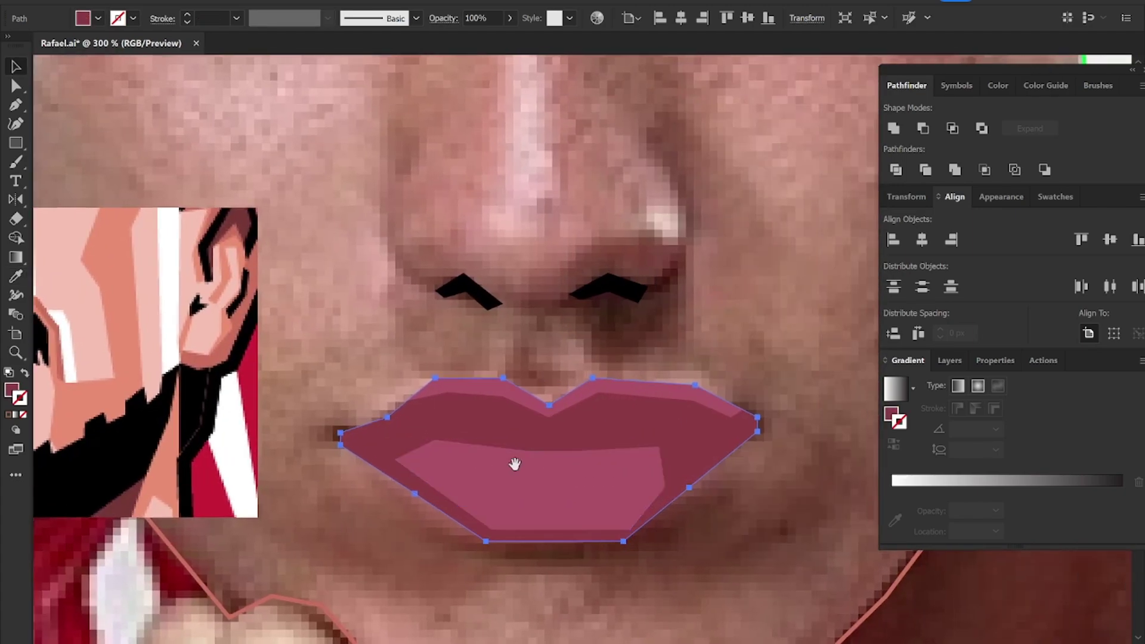
key("ctrl+shift+bracketleft")
Step: Inspect the anchor points of the lip paths, then deselect the lip artwork
left_click(518, 464)
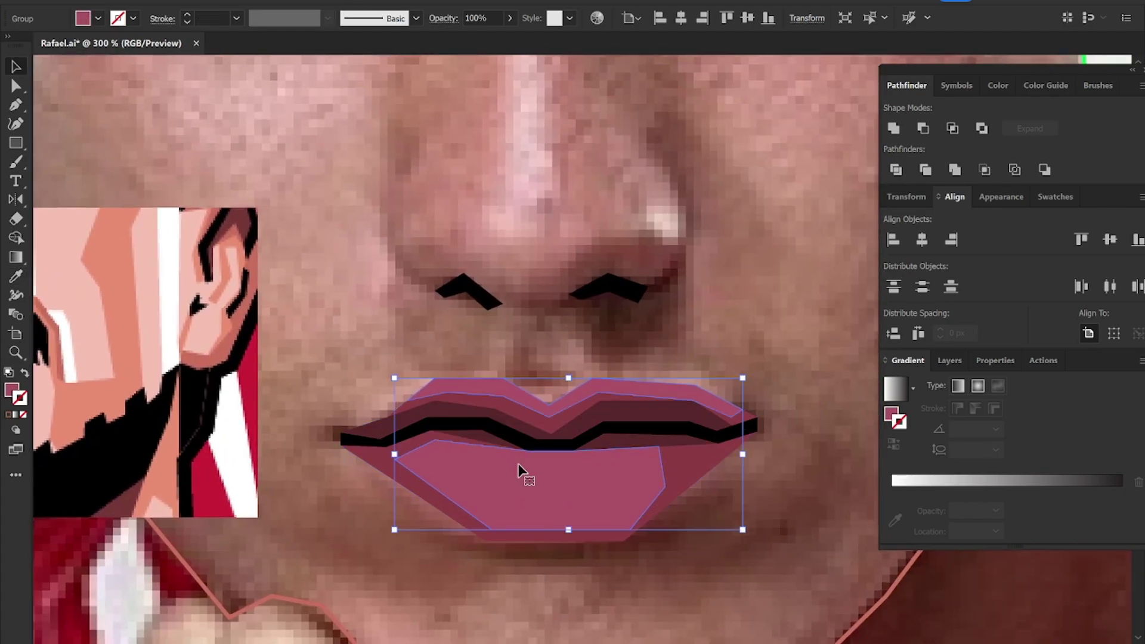
key("a")
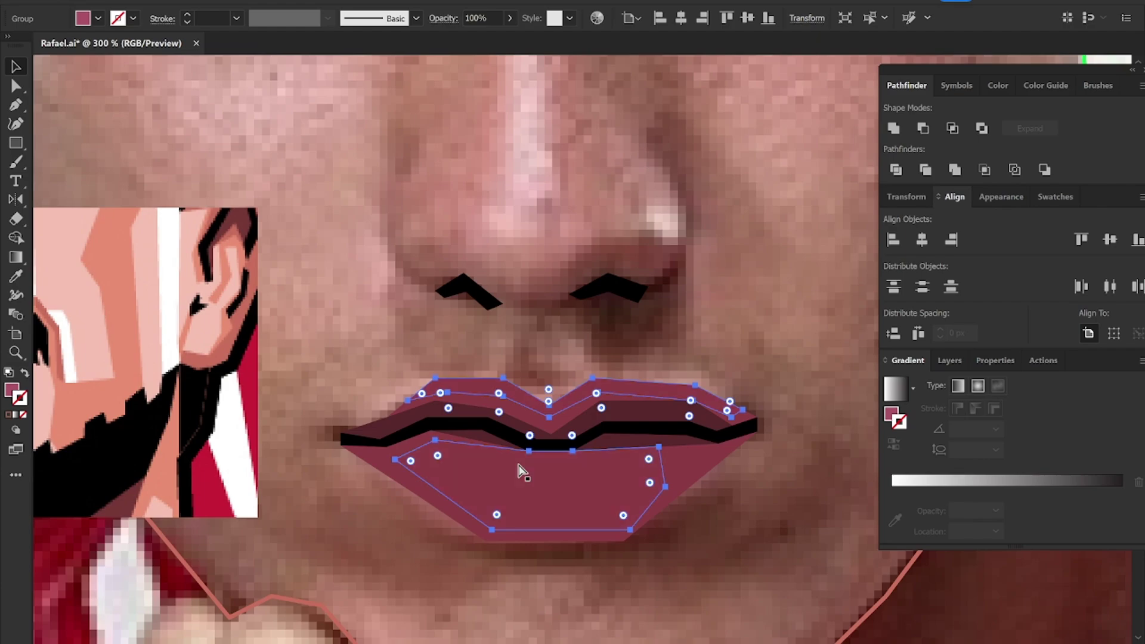
key("v")
left_click(460, 540)
key("m")
scroll(484, 489, "down", 2)
scroll(510, 488, "up", 4)
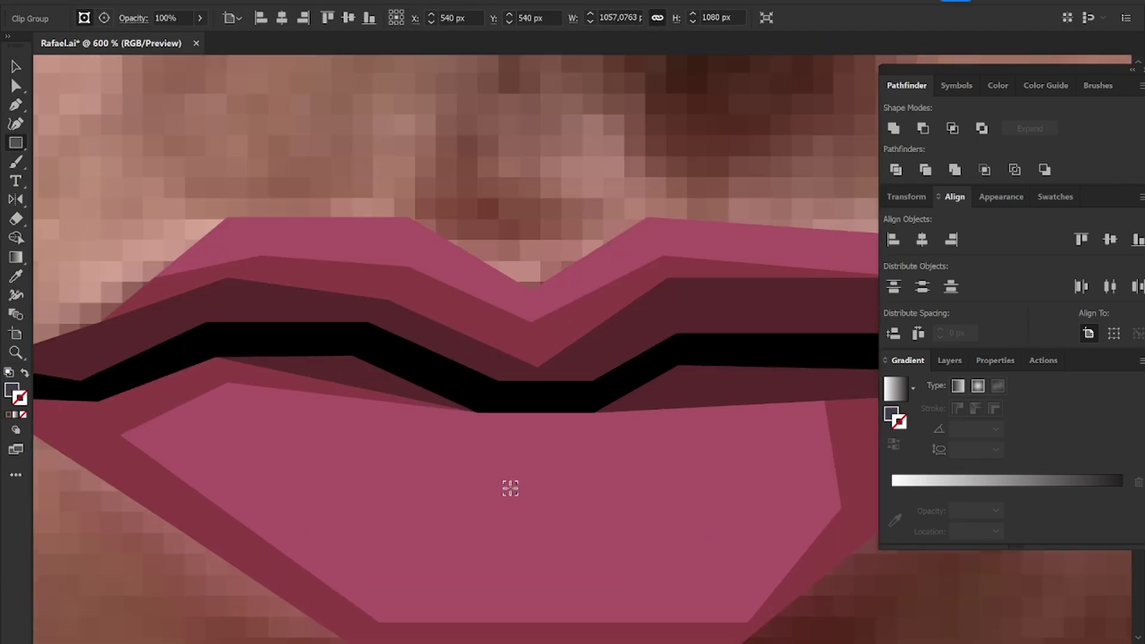
Step: Draw the first four-point tooth on the lower lip and fill it white from the eye
left_click(258, 455)
left_click(517, 470)
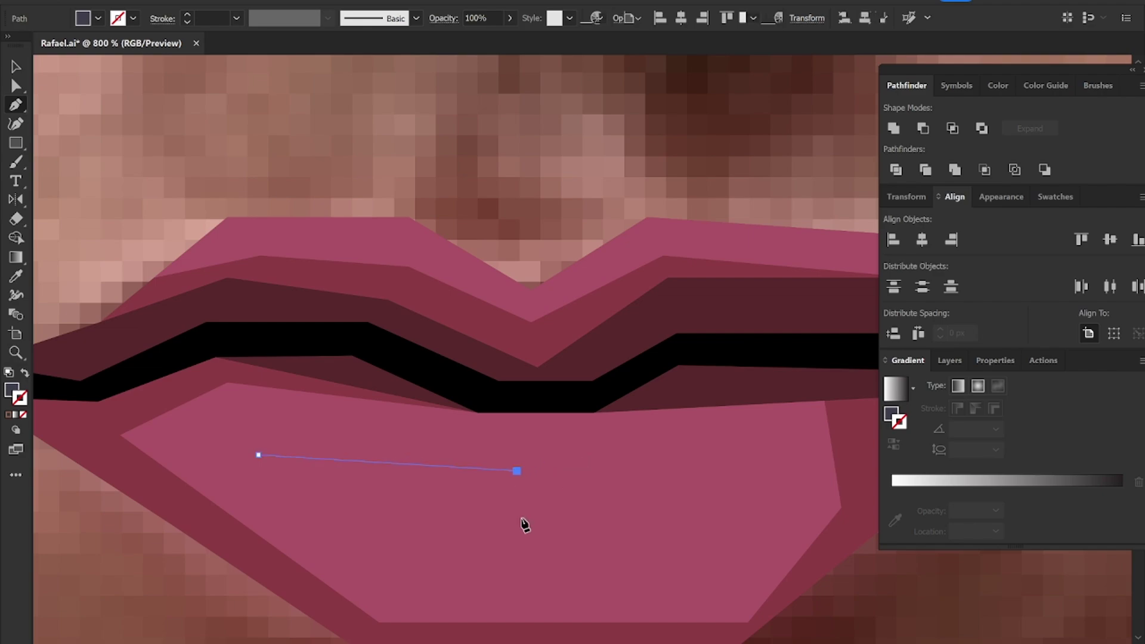
left_click(517, 542)
left_click(292, 526)
left_click(258, 456)
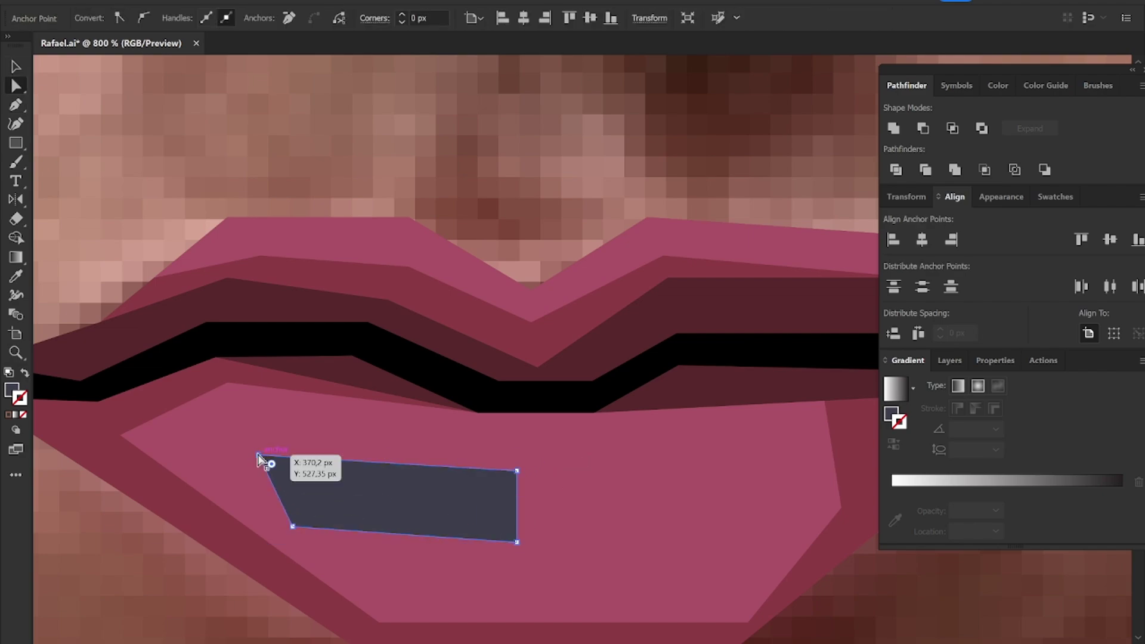
left_click_drag(263, 463, 220, 445)
key("u")
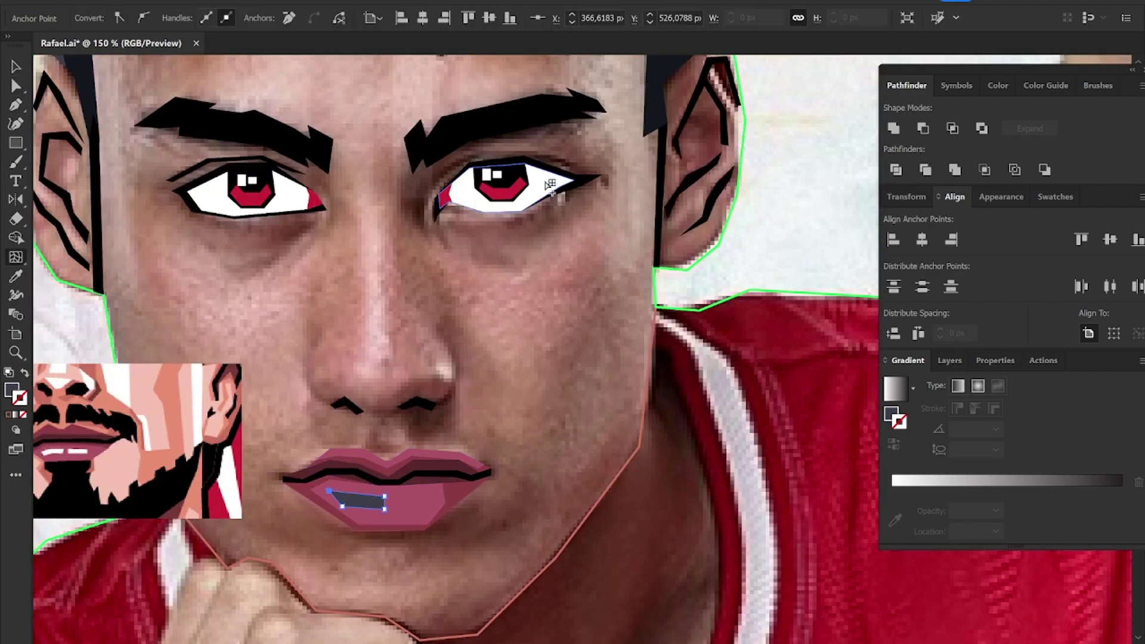
left_click(554, 175)
scroll(384, 504, "up", 5)
Step: Draw a second four-point tooth beside the first and zoom back out
key("p")
left_click(368, 412)
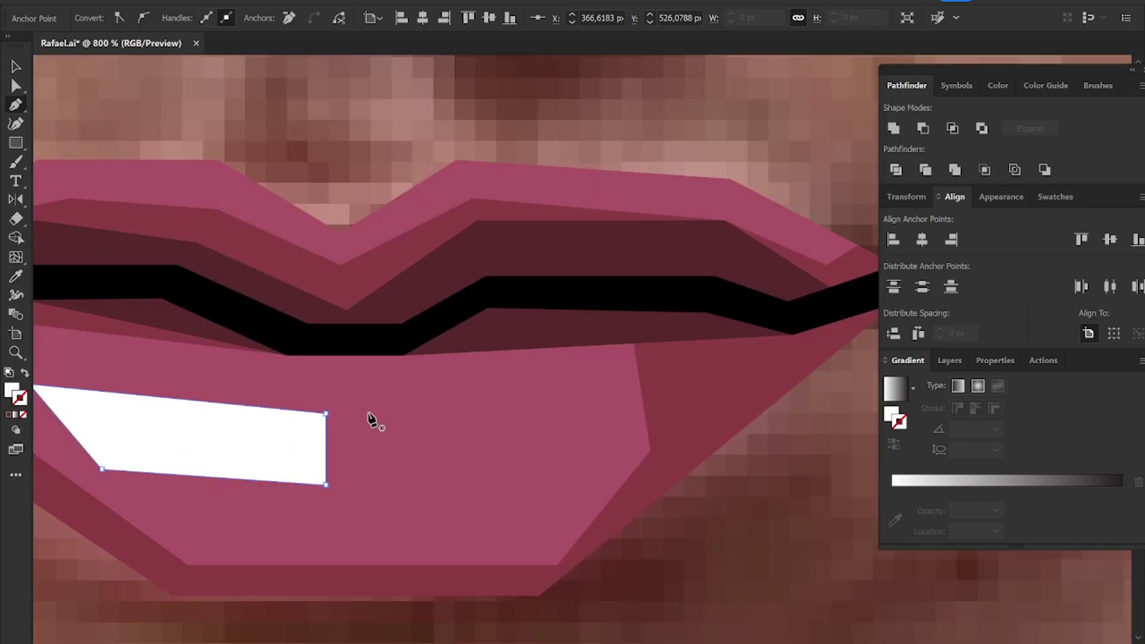
left_click(368, 485)
left_click(536, 488)
left_click(575, 441)
left_click(571, 408)
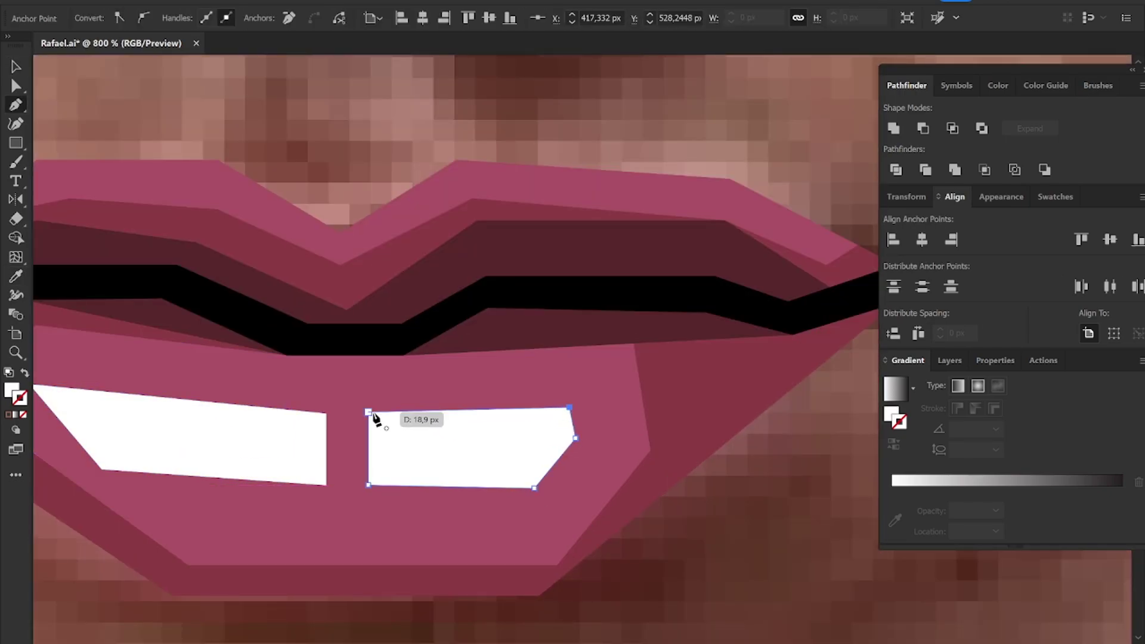
left_click(368, 412)
key("v")
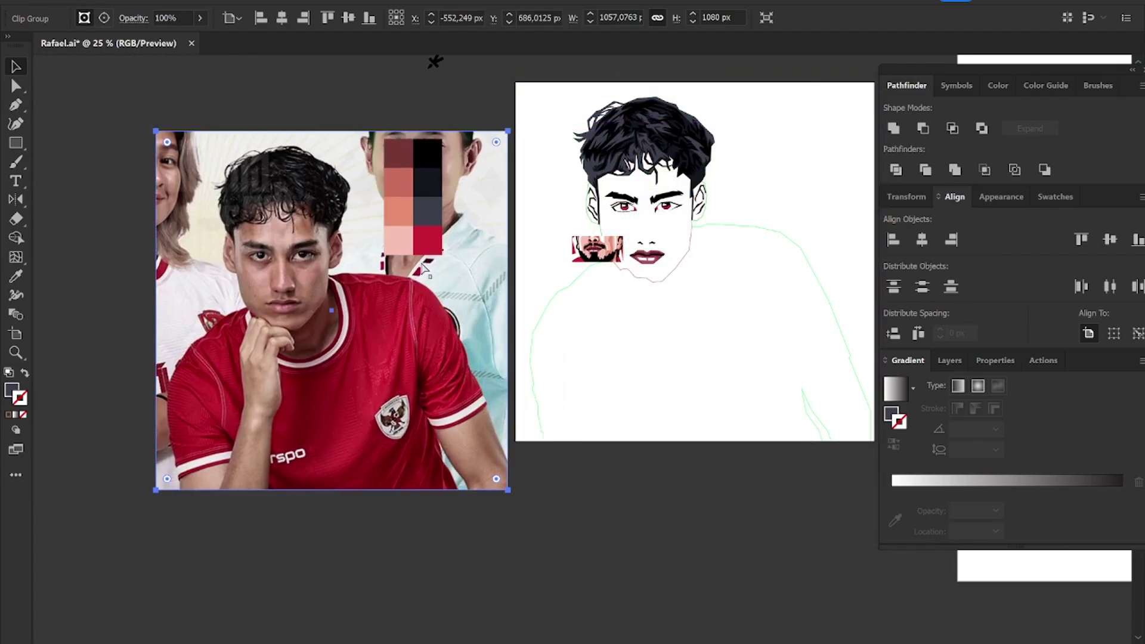
scroll(661, 283, "up", 2)
scroll(618, 288, "up", 5)
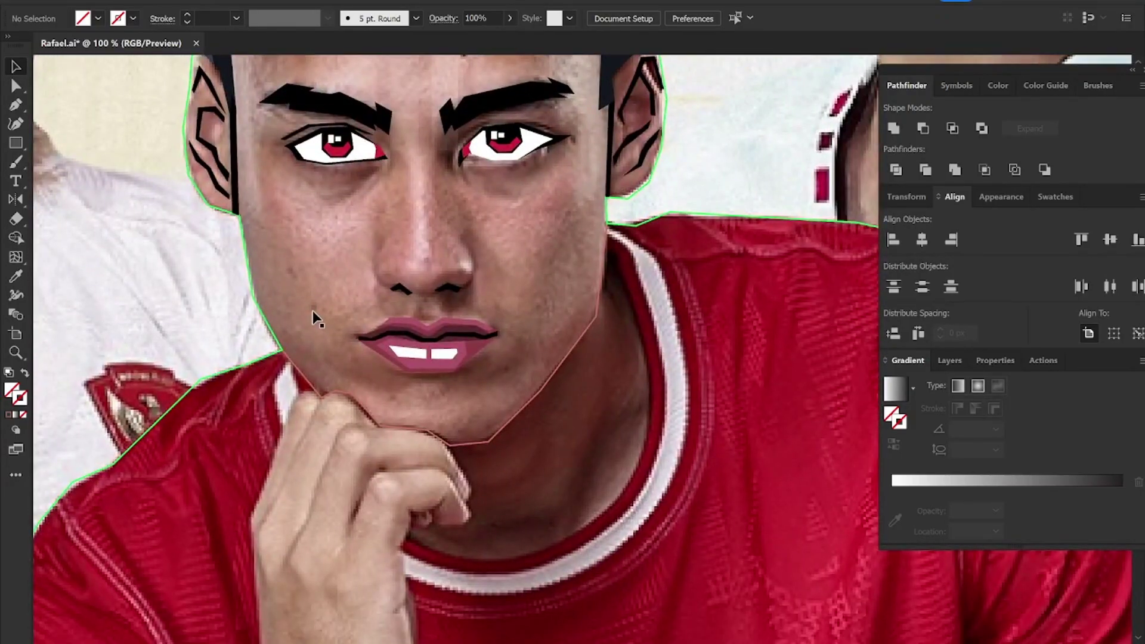
Step: Continue the chin outline path down the finger's edge to the fingertip and below
left_click(444, 445)
scroll(465, 478, "up", 2)
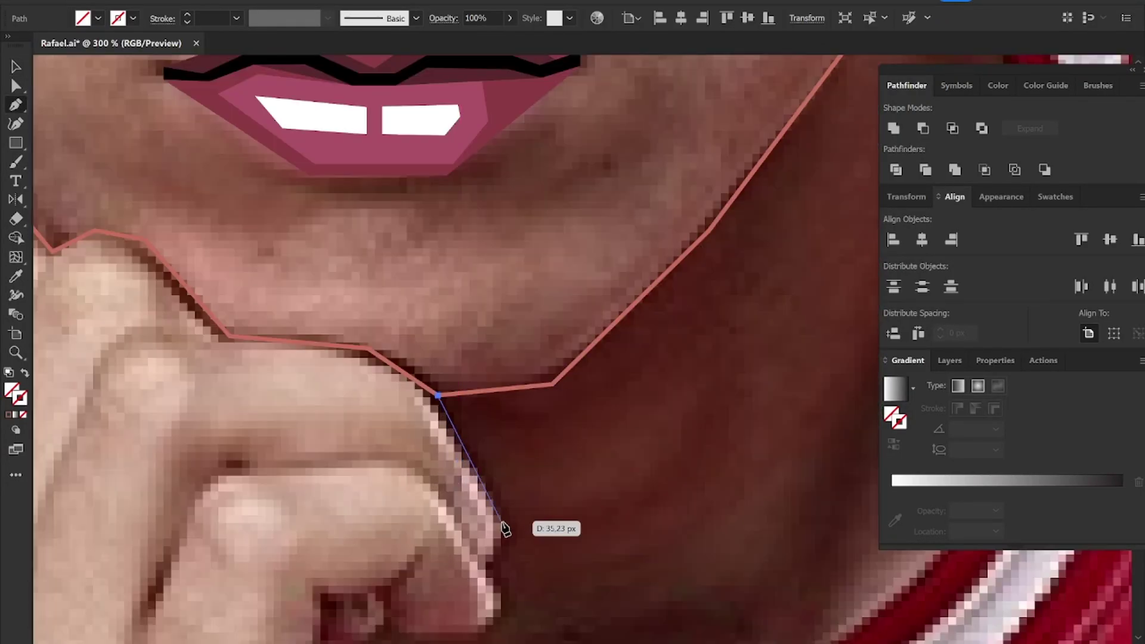
scroll(501, 525, "up", 1)
left_click(478, 428)
left_click(451, 460)
left_click(477, 504)
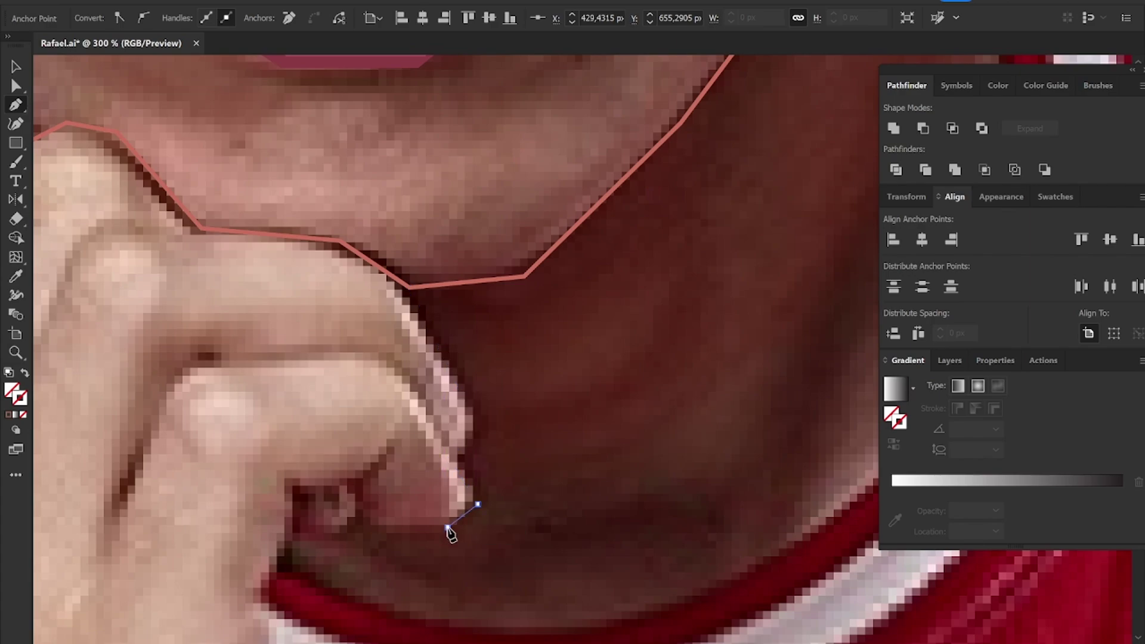
left_click(448, 527)
left_click(377, 535)
left_click(279, 564)
Step: Extend the outline path along the jersey collar edge and up the neck curve
left_click_drag(415, 621, 248, 437)
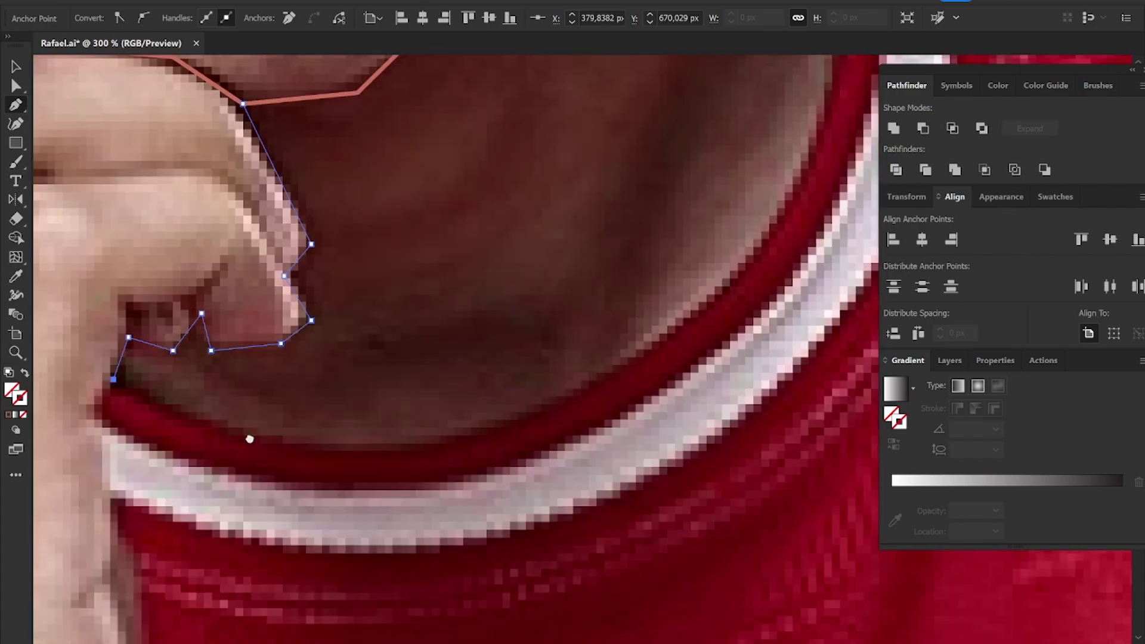
left_click(269, 445)
left_click(455, 444)
left_click(654, 351)
left_click_drag(734, 268, 549, 478)
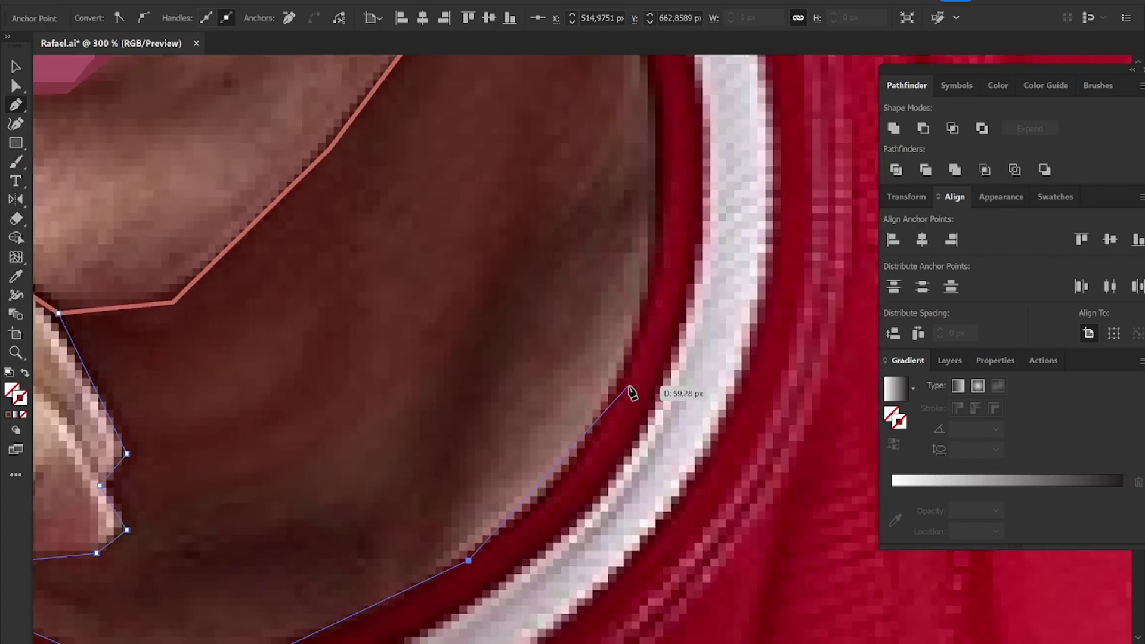
left_click_drag(658, 276, 564, 533)
left_click_drag(558, 320, 552, 511)
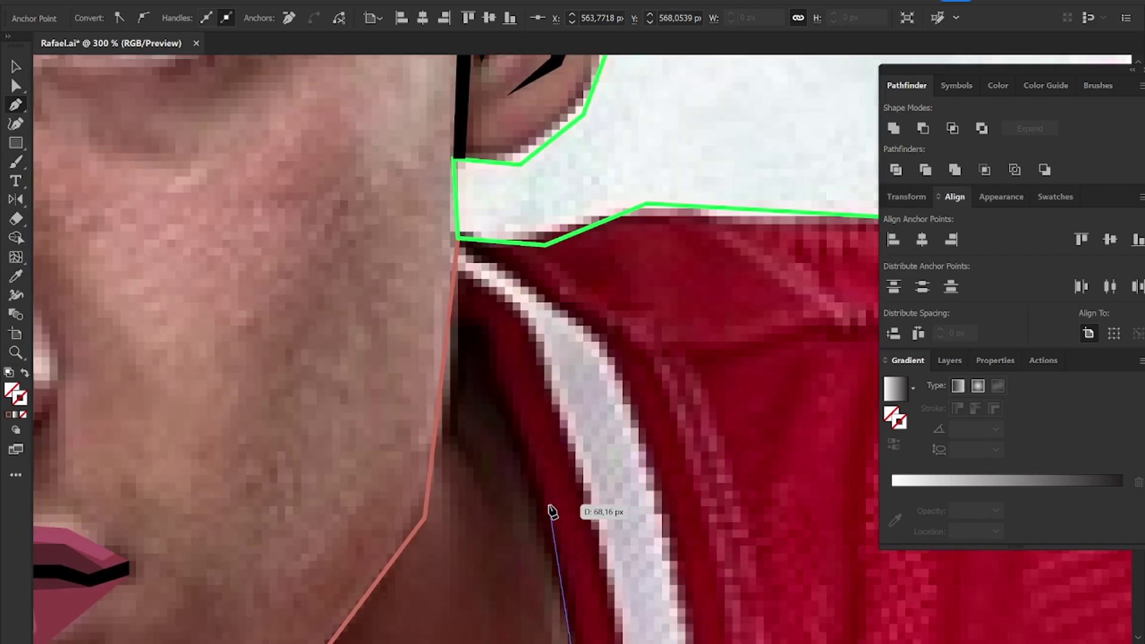
left_click(487, 331)
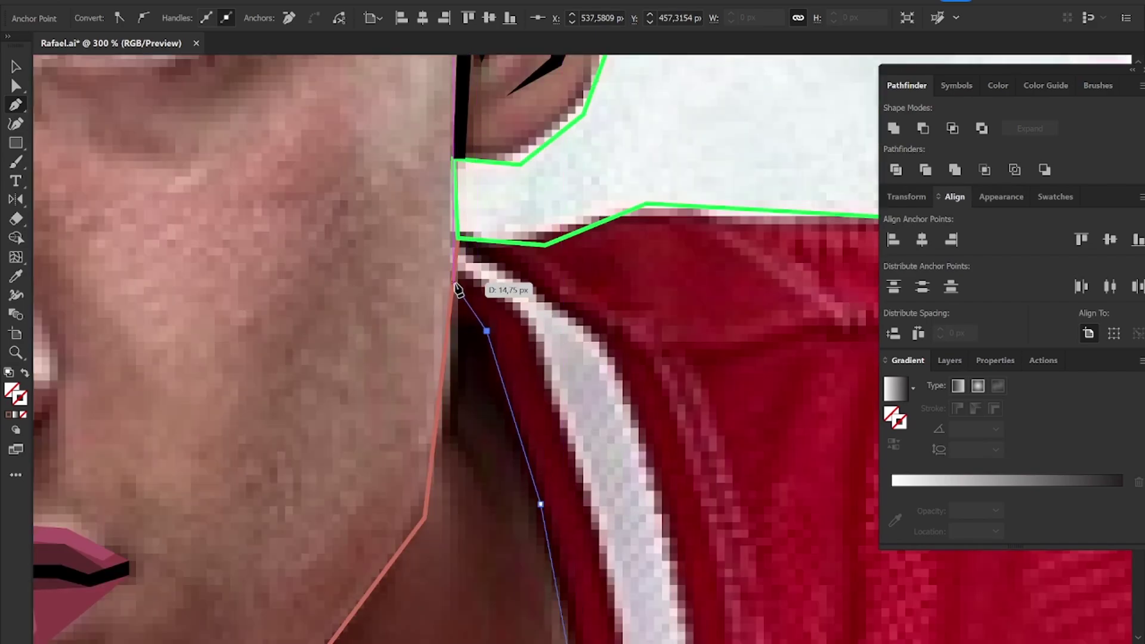
Step: Select the neck, chin, jaw and shoulder pieces and Shape Builder-merge the lower face into the face
key("ctrl+minus")
key("ctrl+minus")
key("ctrl+minus")
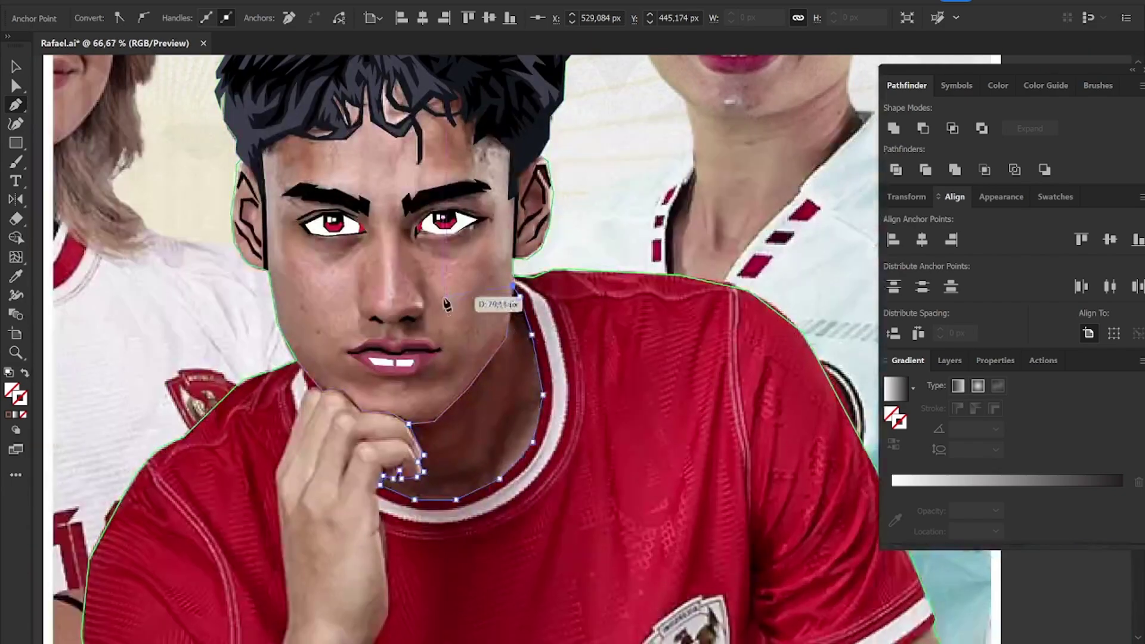
key("v")
left_click(431, 427)
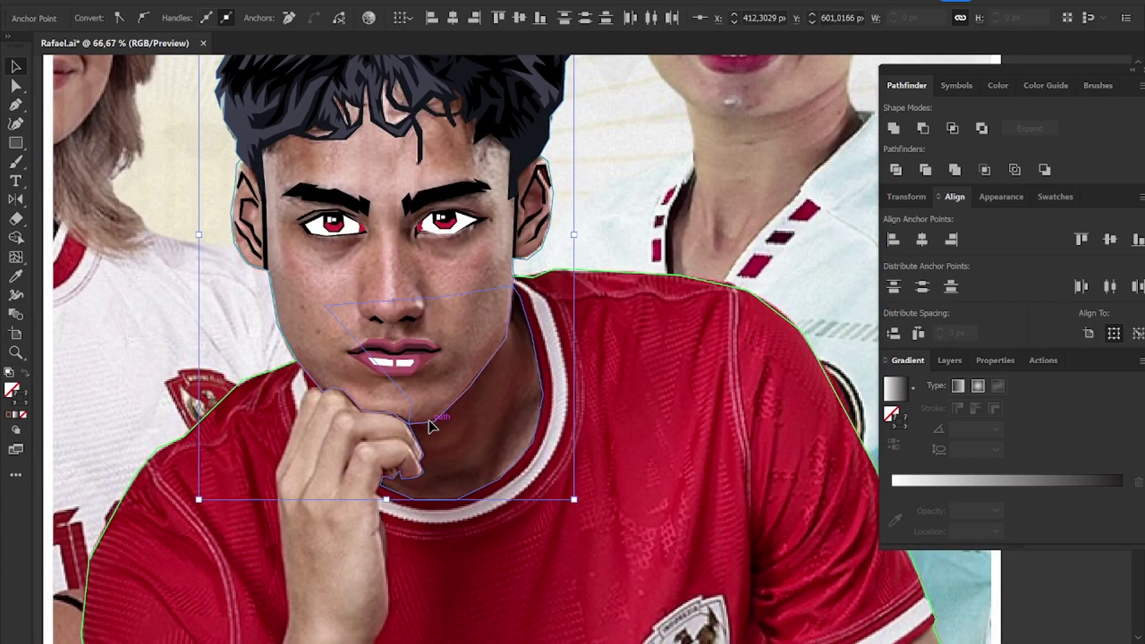
left_click(581, 275)
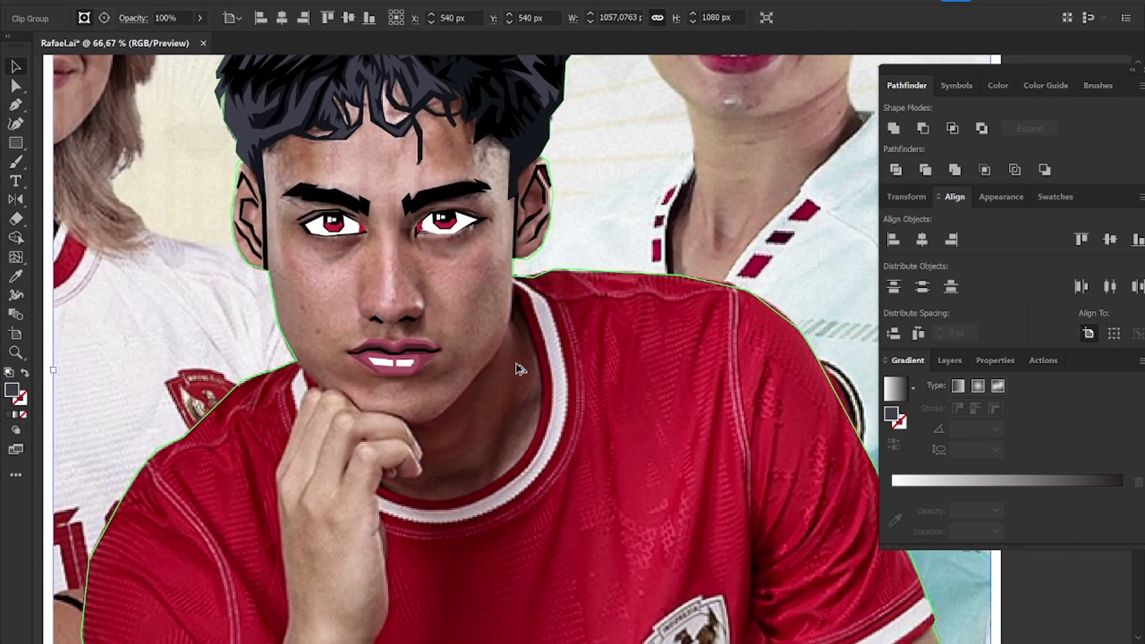
scroll(481, 371, "up", 3)
left_click(615, 314)
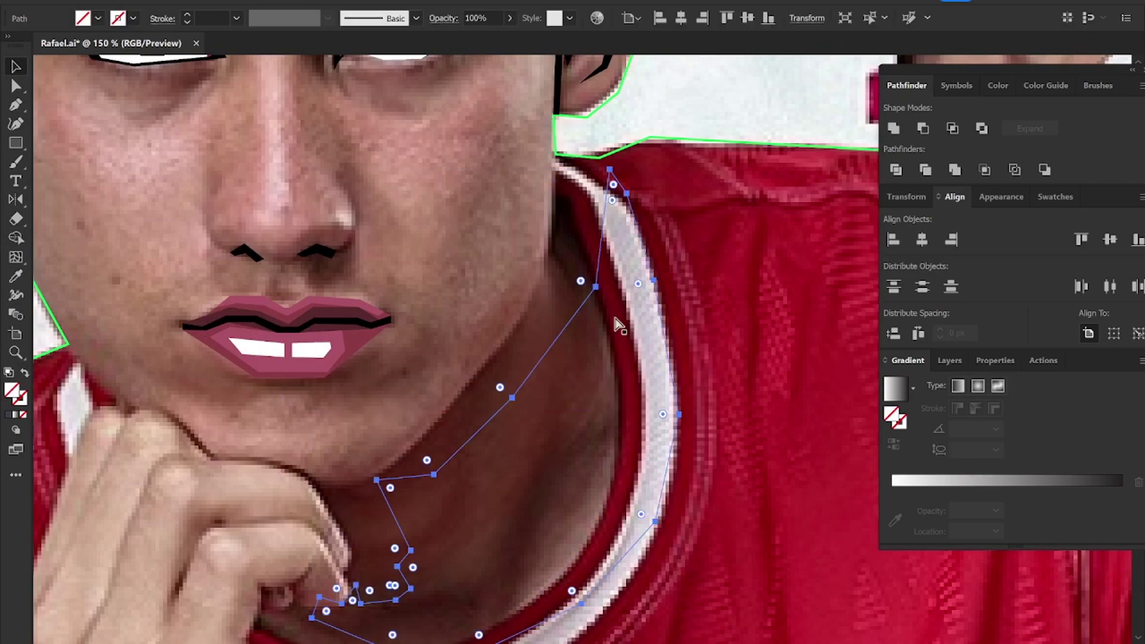
left_click(496, 352, "shift")
left_click(92, 387, "shift")
left_click(659, 132, "shift")
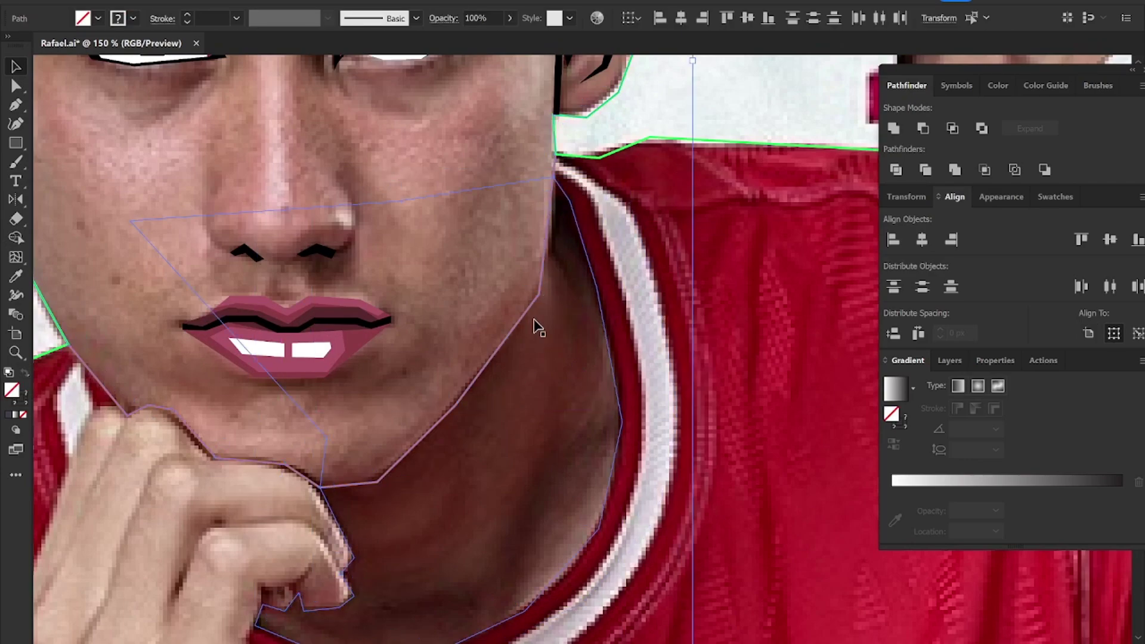
left_click_drag(459, 293, 414, 178)
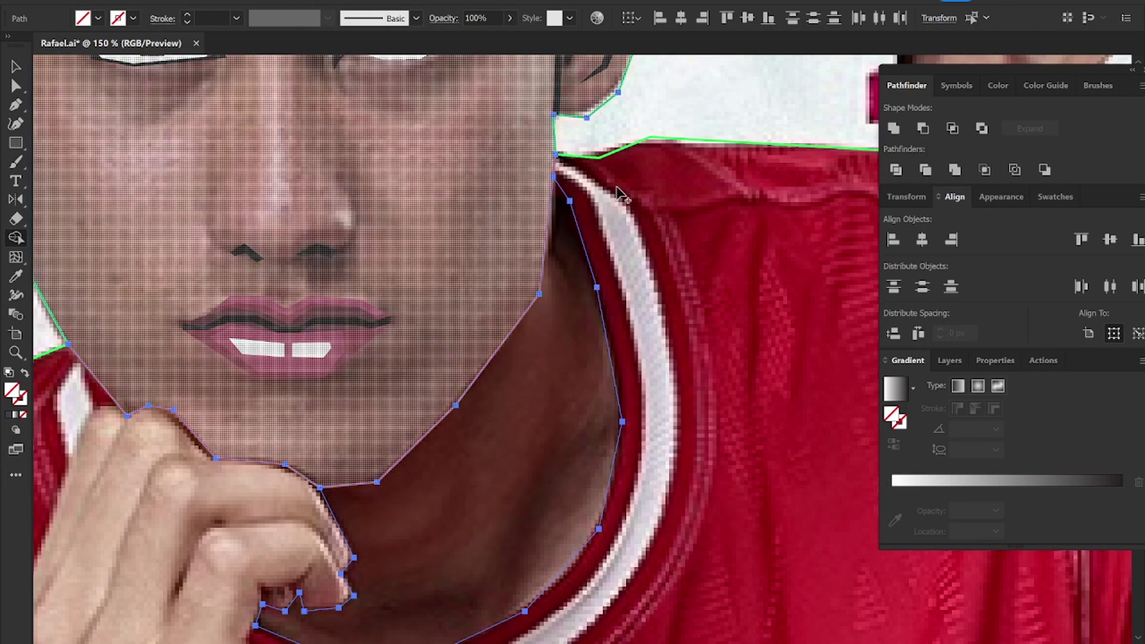
Step: Eyedrop the green outline onto the merged face shape
key("i")
left_click(620, 149)
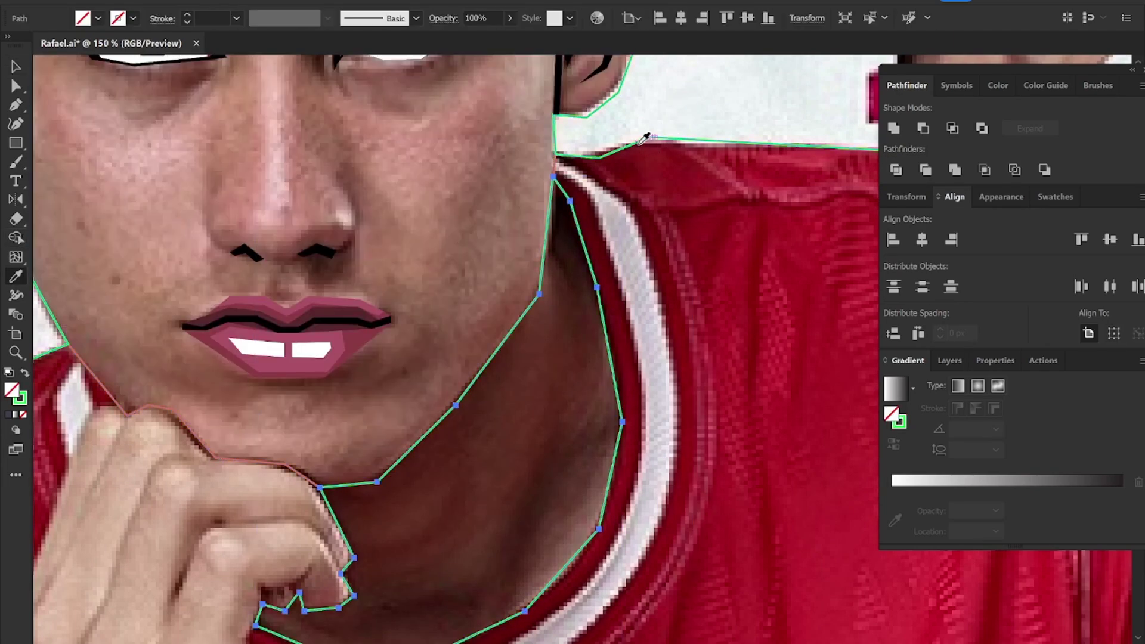
key("v")
left_click(585, 324)
scroll(578, 388, "up", 5)
scroll(578, 387, "left", 4)
scroll(565, 459, "up", 3)
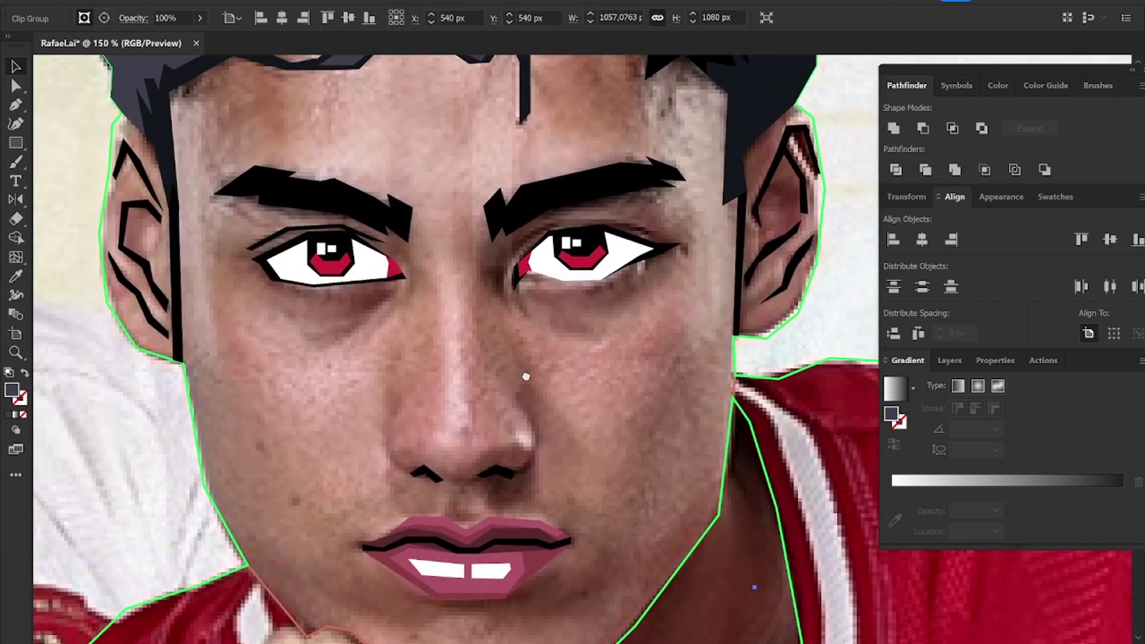
scroll(565, 459, "left", 1)
Step: Start pen-tracing the neck shadow below the jaw, extending it down toward the collar
key("p")
left_click(609, 630)
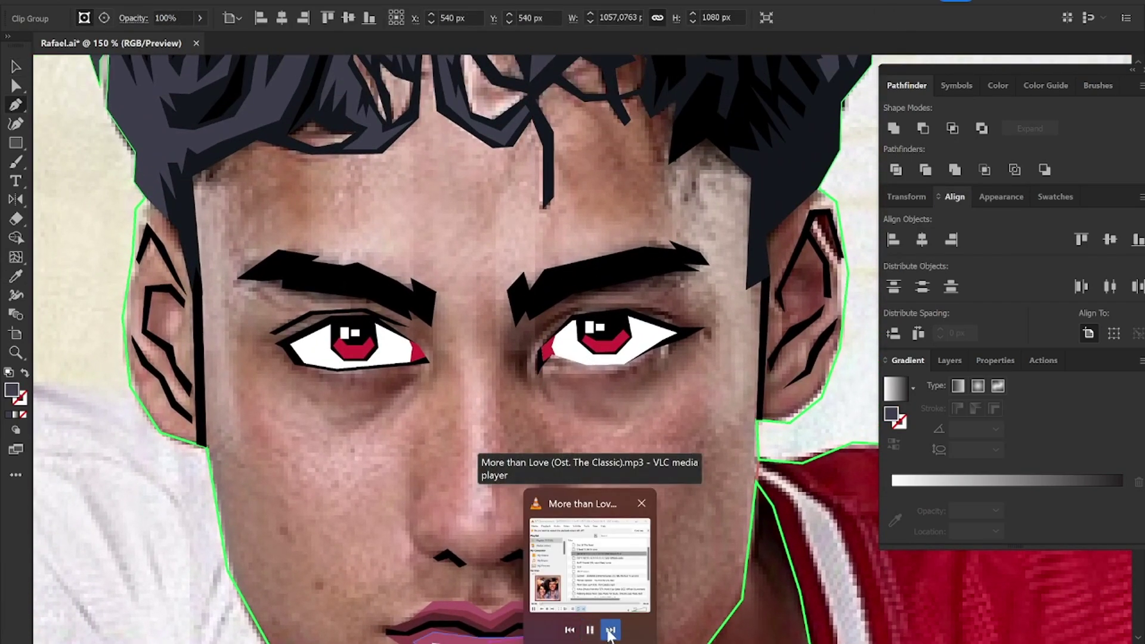
scroll(447, 300, "up", 1)
scroll(467, 330, "up", 4)
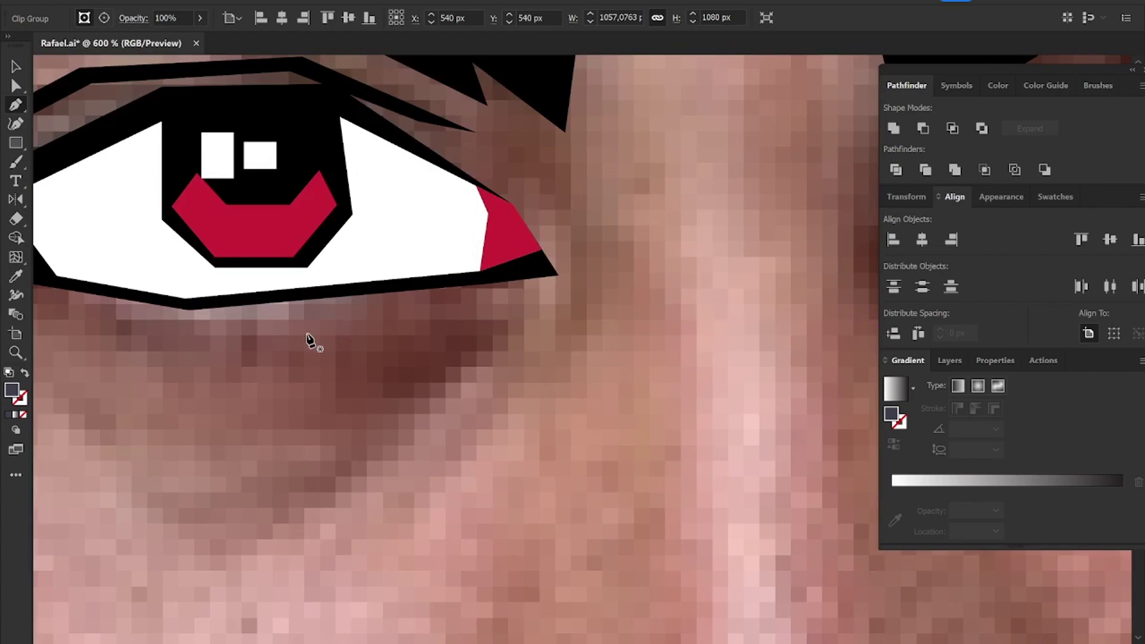
scroll(366, 326, "down", 5)
left_click_drag(362, 339, 274, 141)
left_click_drag(558, 377, 481, 264)
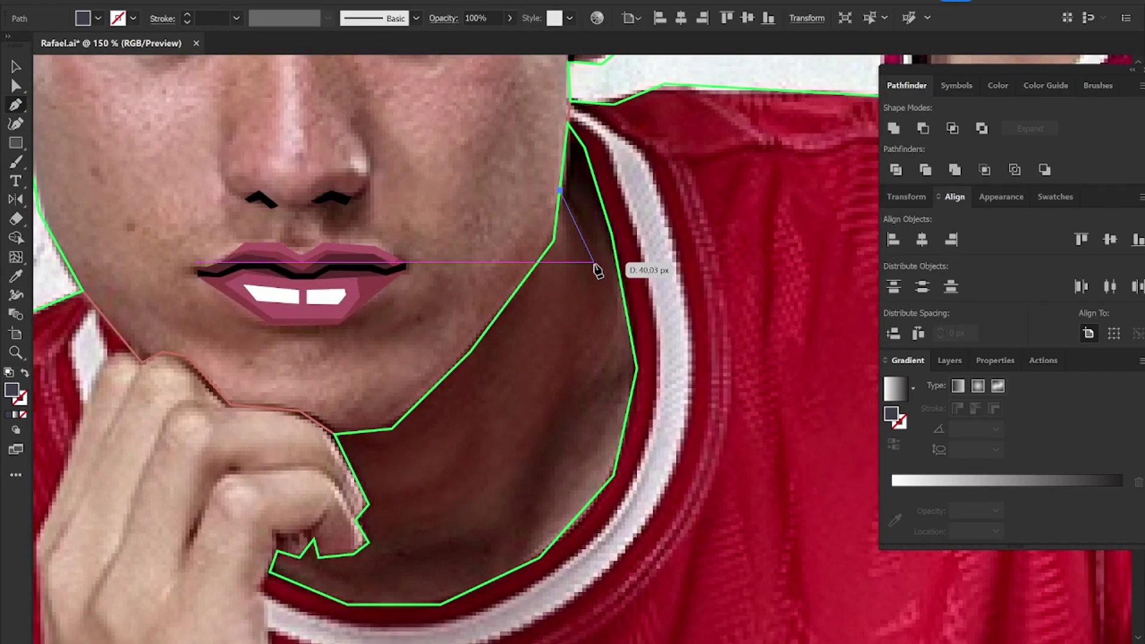
left_click(643, 303)
left_click(660, 375)
left_click(632, 340)
left_click(581, 416)
left_click(590, 347)
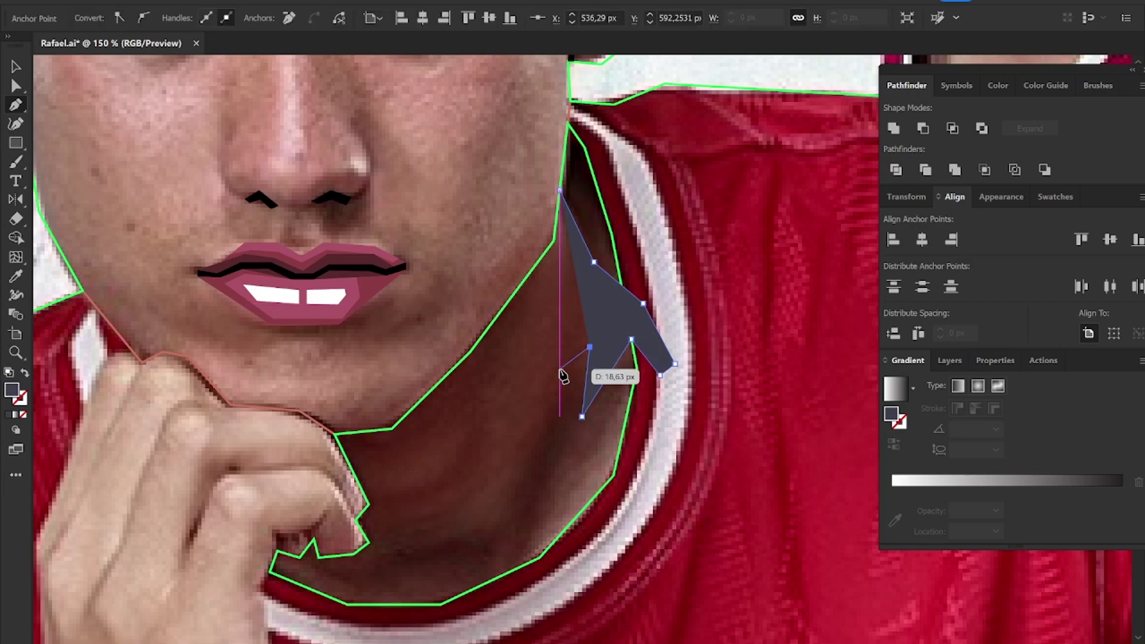
left_click(560, 363)
left_click(497, 545)
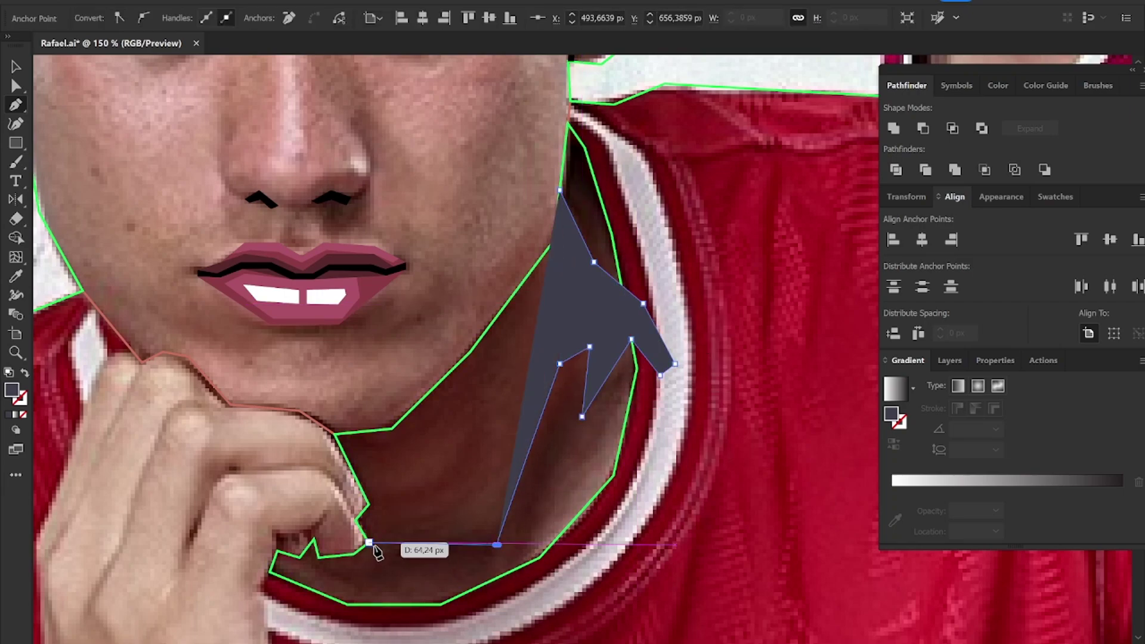
Step: Trace the shadow around the hand, along the collar and jersey, and close it beside the jaw
left_click(370, 544)
left_click(311, 508)
left_click(239, 509)
left_click(220, 541)
left_click(253, 601)
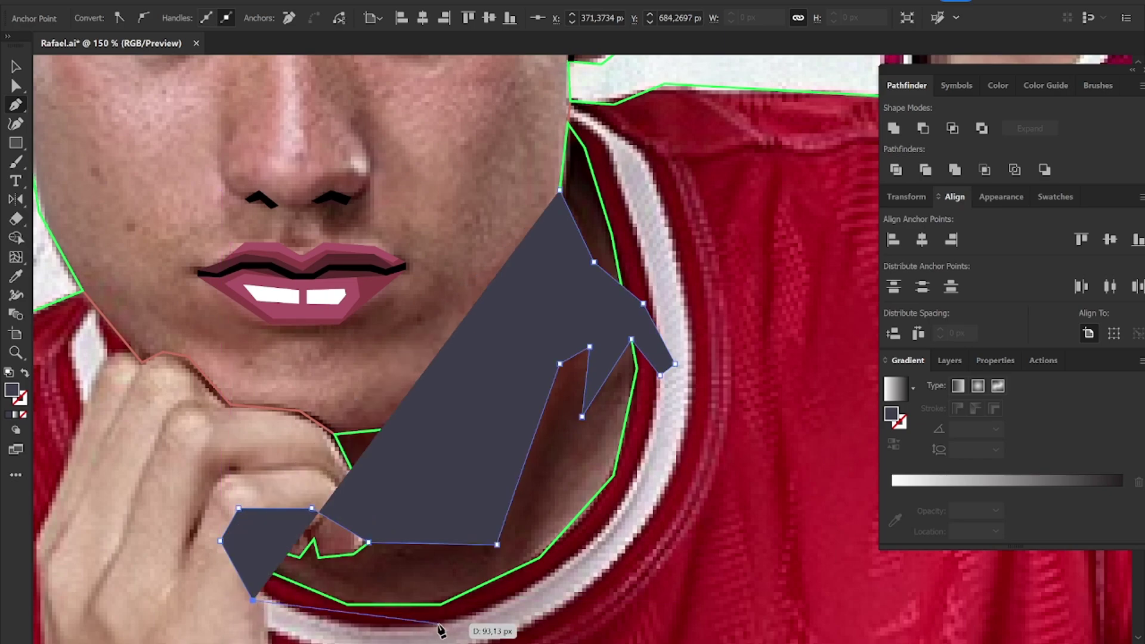
left_click(428, 628)
left_click(496, 593)
key("slash")
left_click(533, 589)
left_click(540, 558)
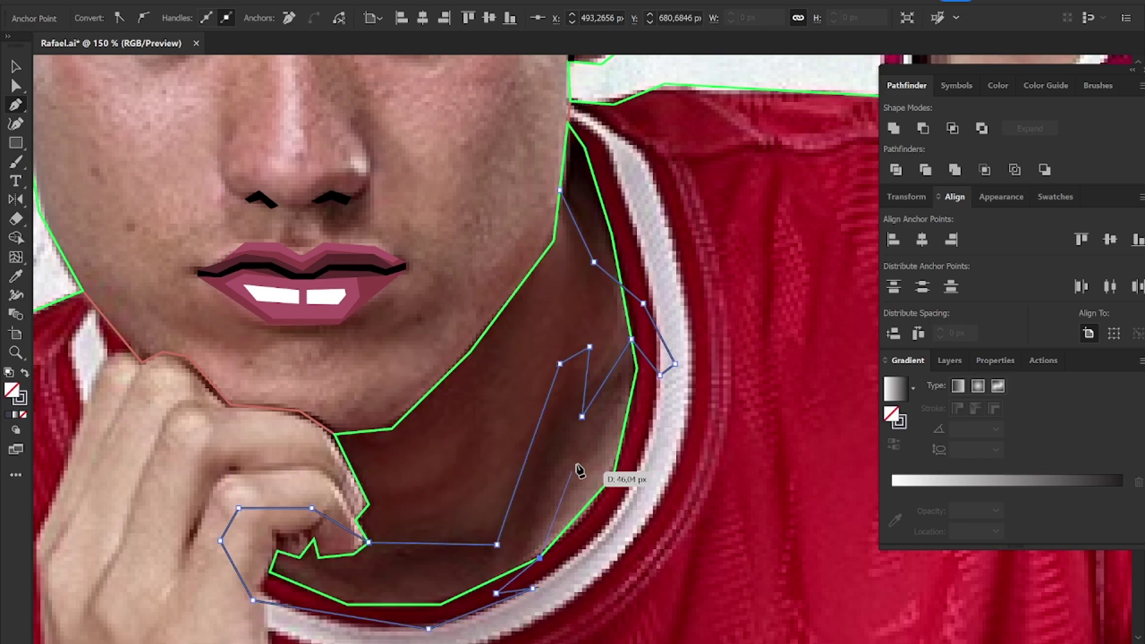
left_click(582, 442)
left_click(643, 389)
left_click(726, 397)
left_click(726, 212)
left_click(570, 78)
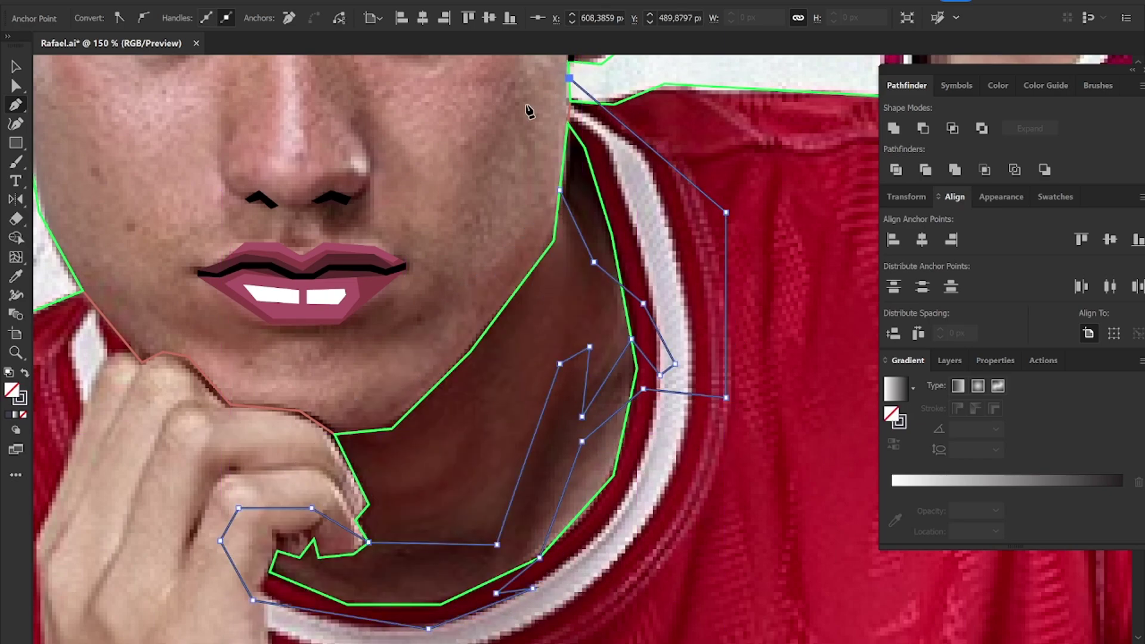
left_click(560, 191)
Step: Cut the neck shadow against the green face outline with Pathfinder and make it a compound path
key("v")
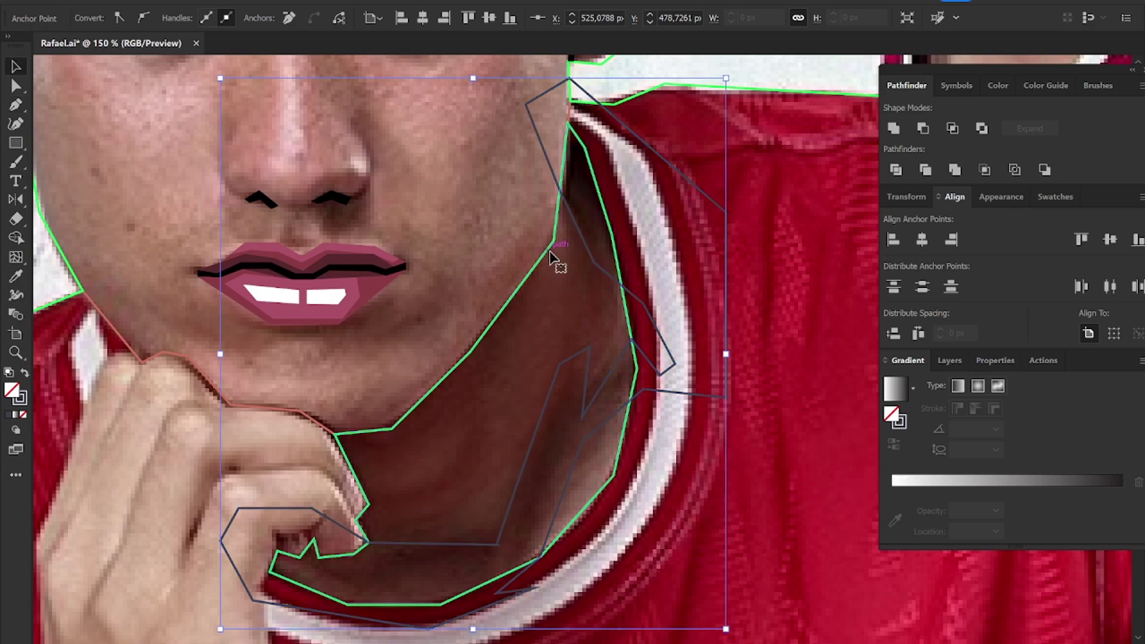
left_click(555, 254)
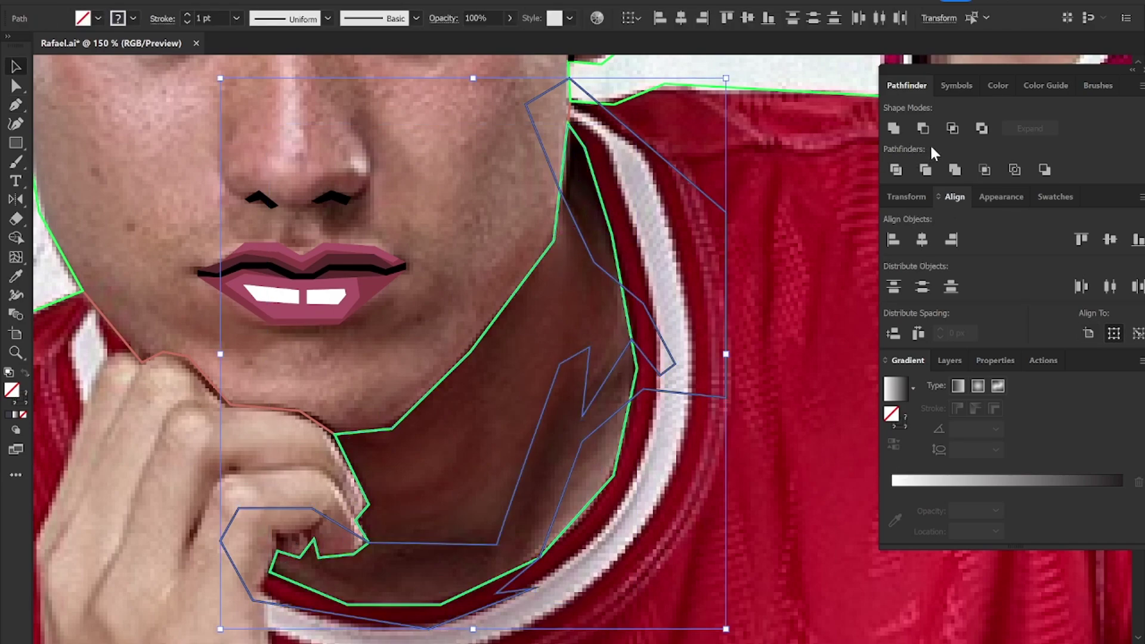
left_click(953, 128)
scroll(603, 369, "down", 2)
key("ctrl+8")
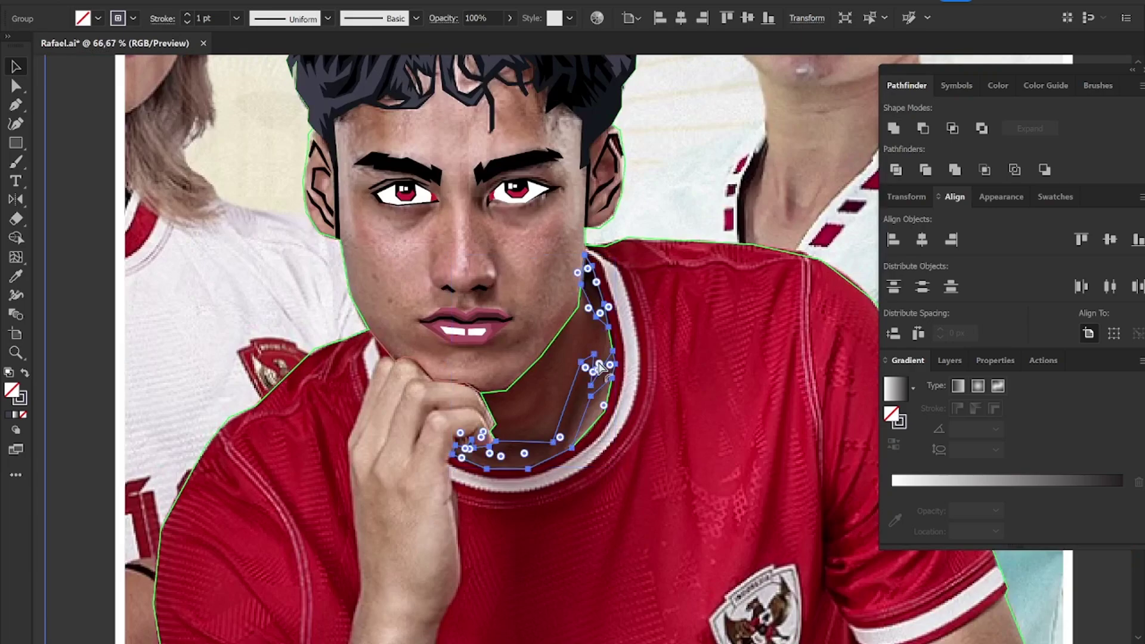
scroll(596, 370, "down", 3)
Step: Fill the neck shadow with the dark-red swatch and clear the selection
key("i")
left_click(243, 279)
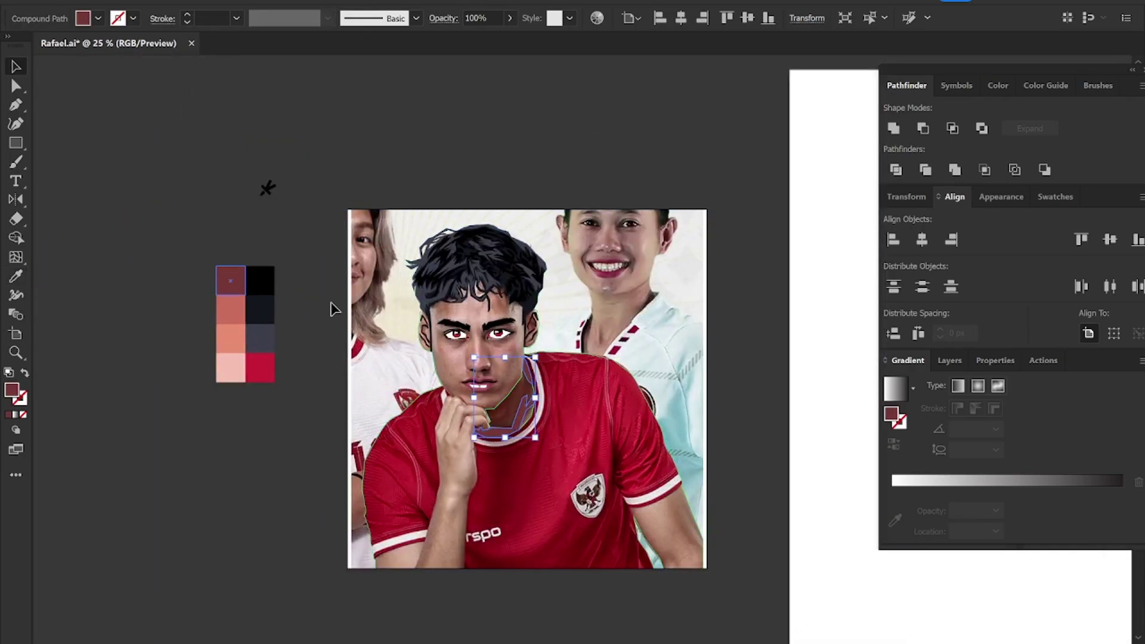
key("v")
key("ctrl+shift+a")
scroll(501, 341, "up", 3)
Step: Resume the ear path at its lower right and swap fill and stroke colours
scroll(501, 340, "up", 2)
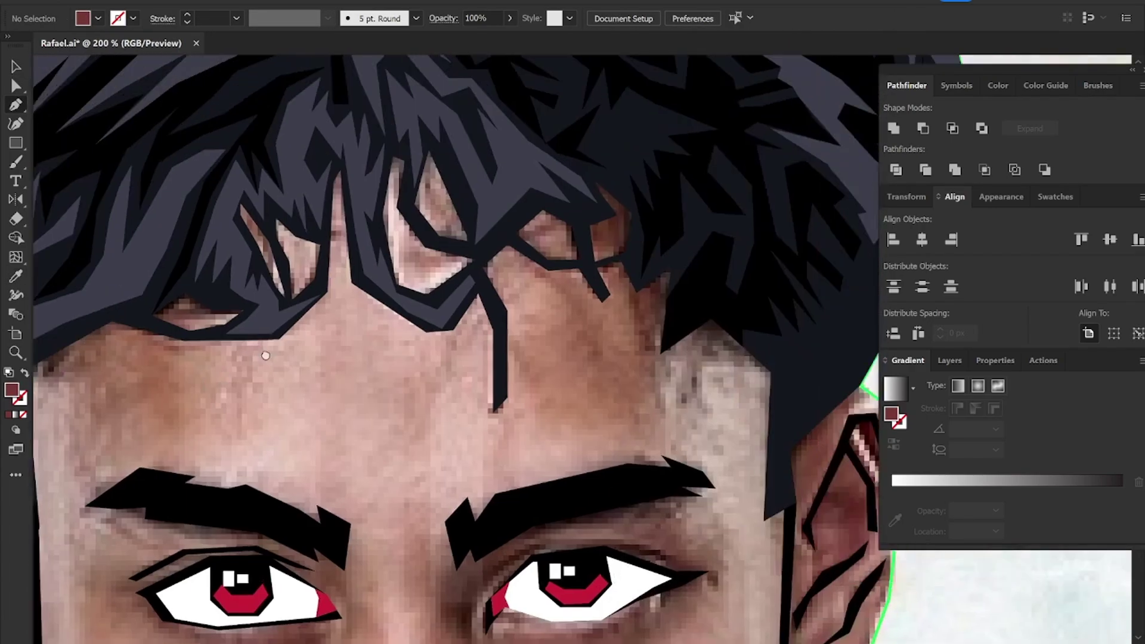
key("p")
scroll(578, 272, "up", 1)
key("ctrl+shift+a")
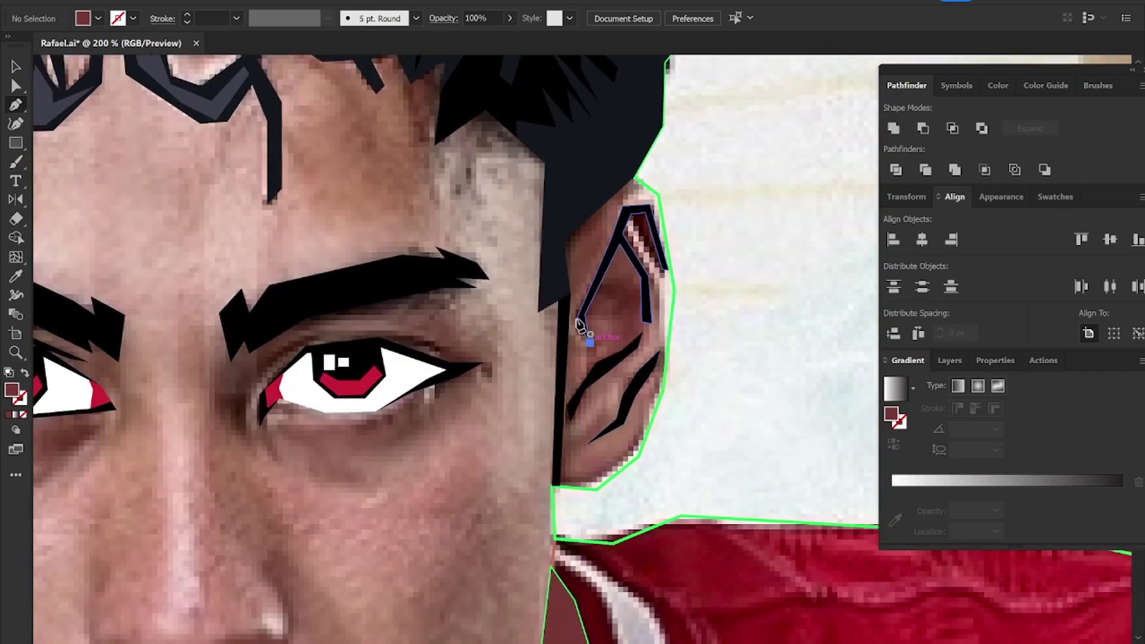
left_click(590, 341)
left_click(662, 267)
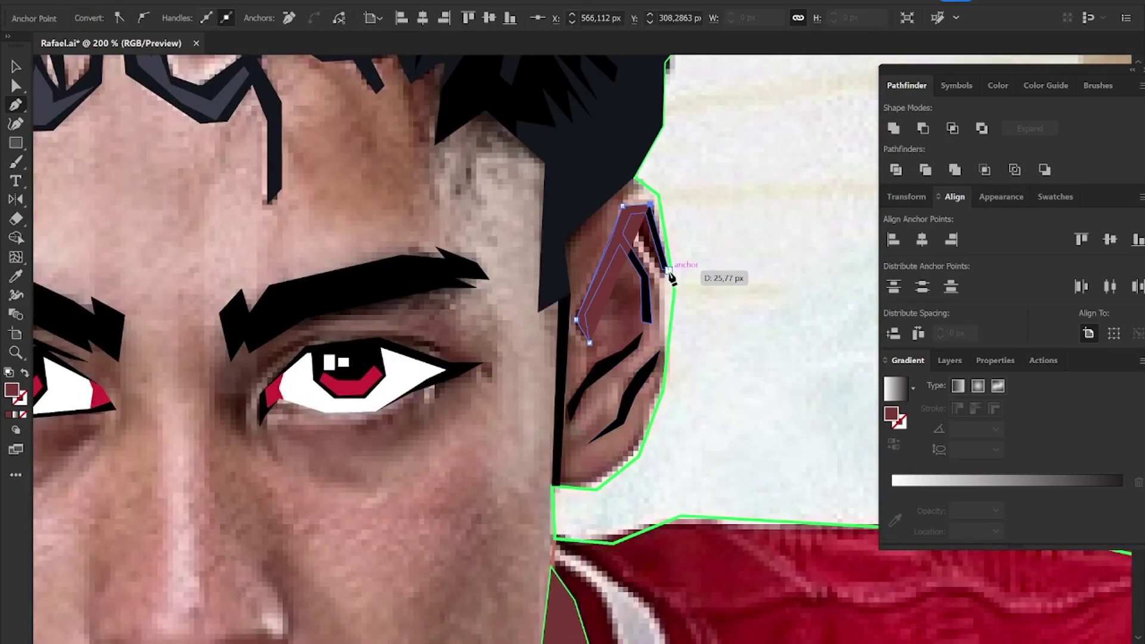
scroll(666, 268, "up", 3)
key("shift+x")
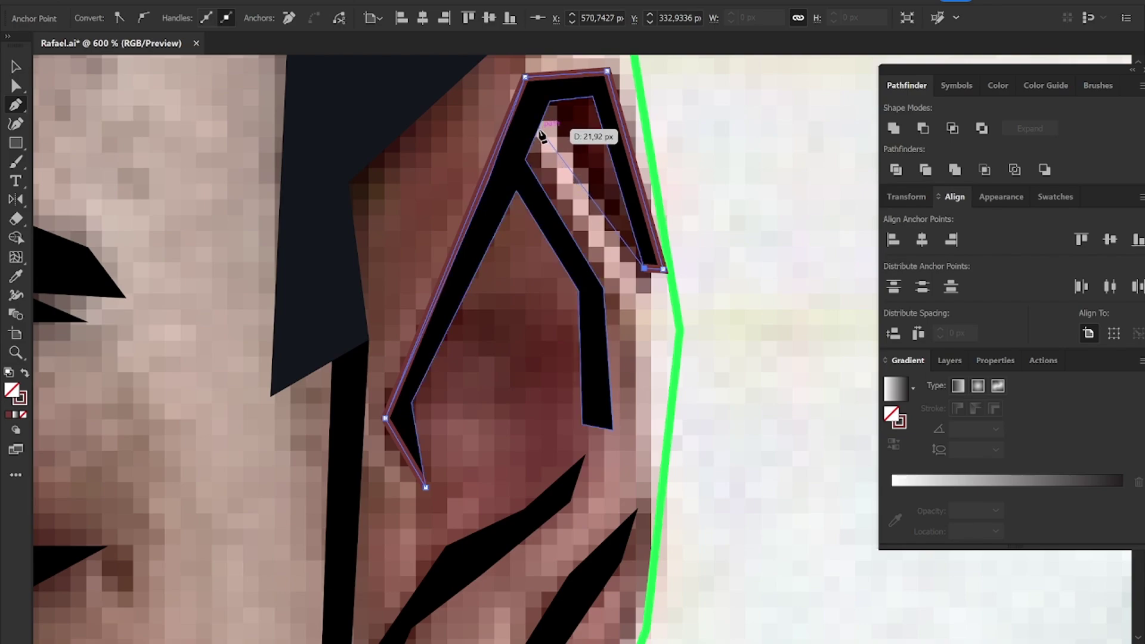
Step: Trace the ear shape down its inner edge to the earlobe, then select the neck shadow group
left_click(525, 160)
left_click(604, 288)
left_click(613, 430)
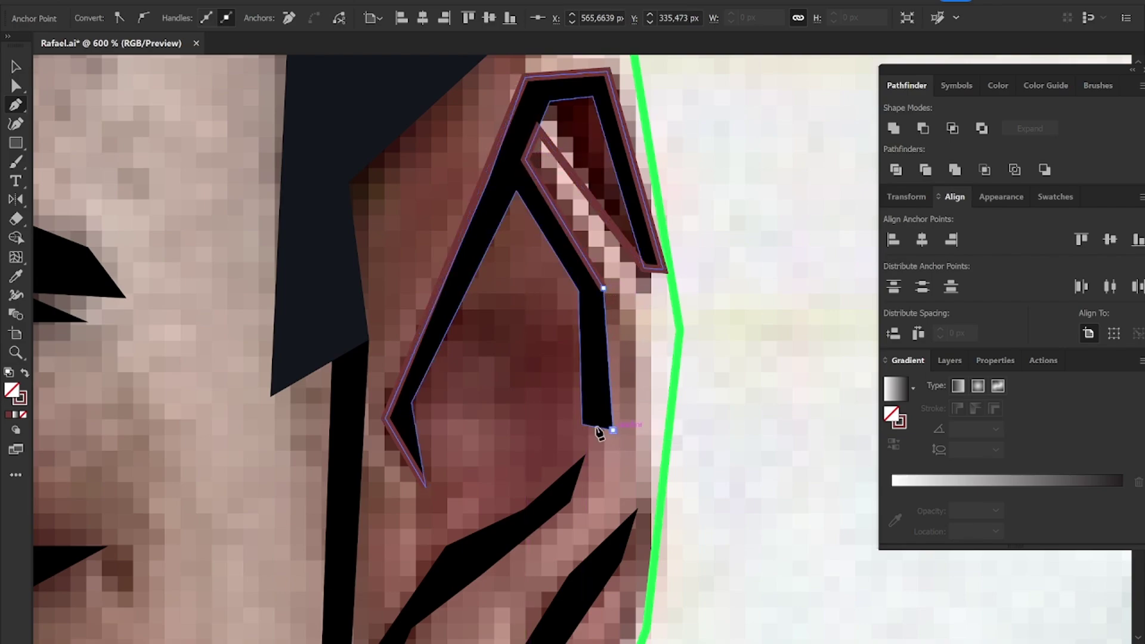
left_click(586, 454)
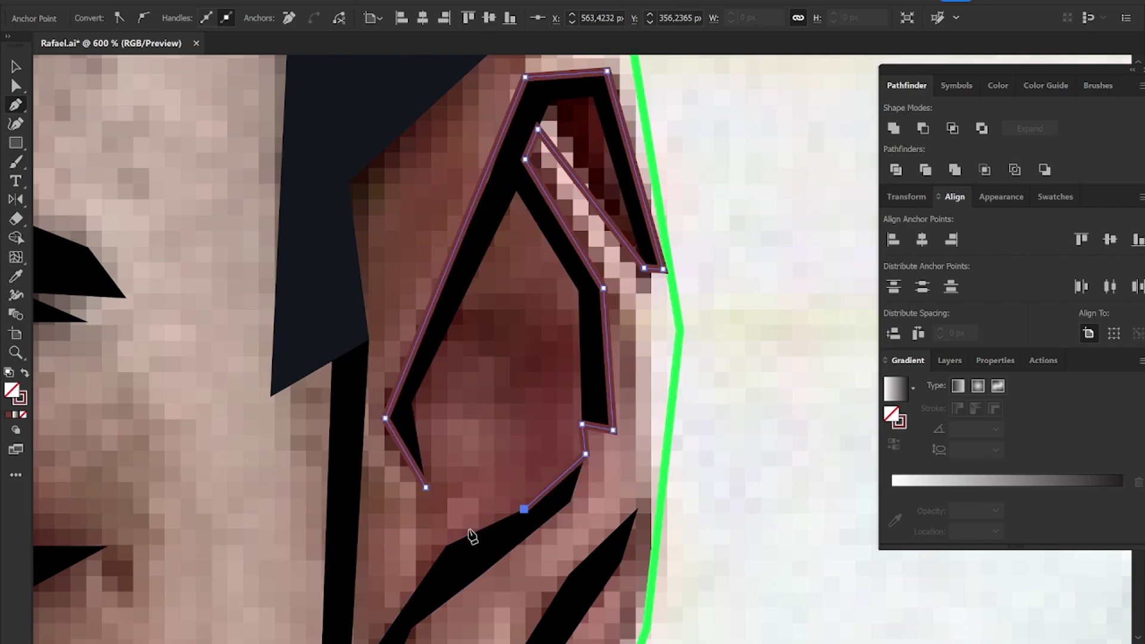
left_click(446, 545)
key("ctrl+minus")
key("ctrl+minus")
key("ctrl+minus")
key("ctrl+minus")
key("ctrl+minus")
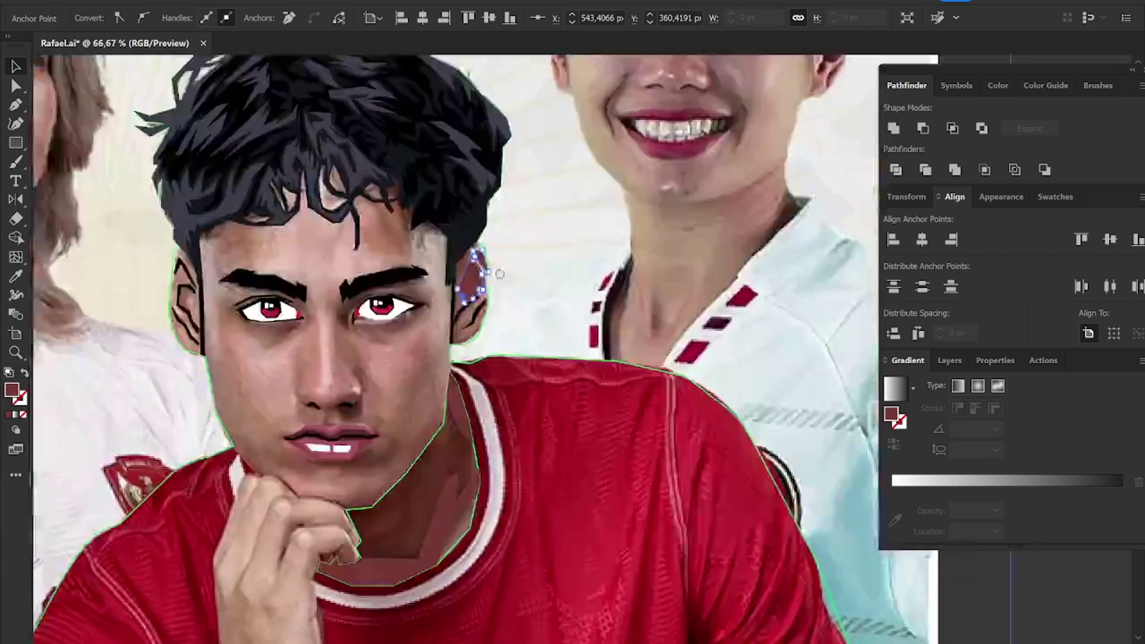
scroll(423, 471, "down", 2)
key("v")
left_click(424, 471)
scroll(373, 312, "up", 2)
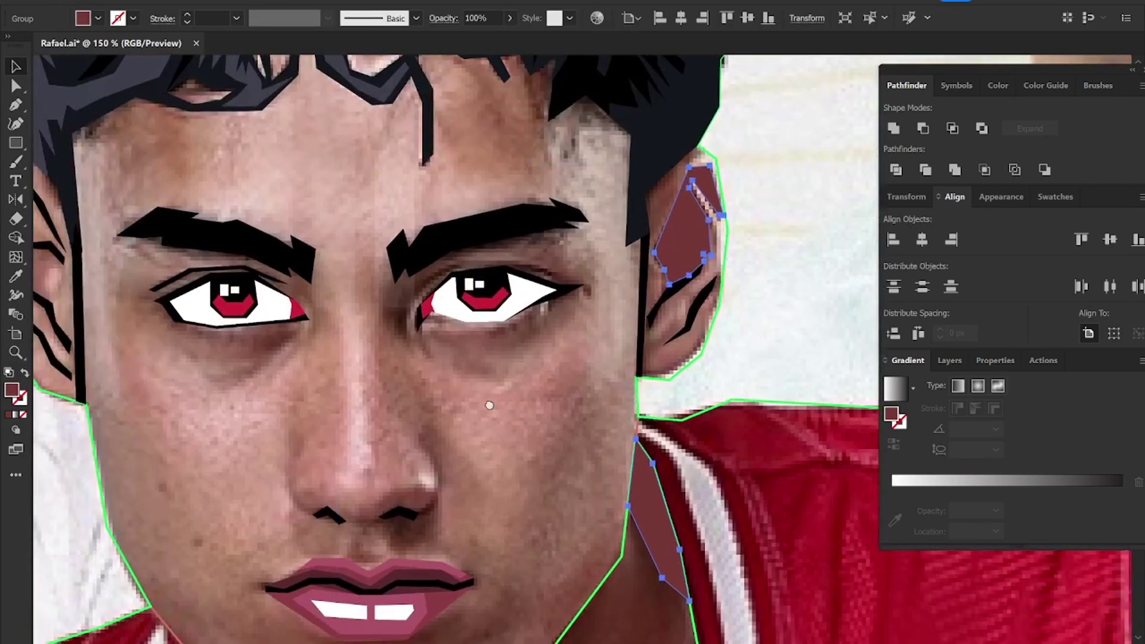
Step: Start a dark-red shadow shape in the hair along the right hairline
key("p")
scroll(495, 407, "up", 3)
scroll(496, 408, "up", 3)
left_click(704, 345)
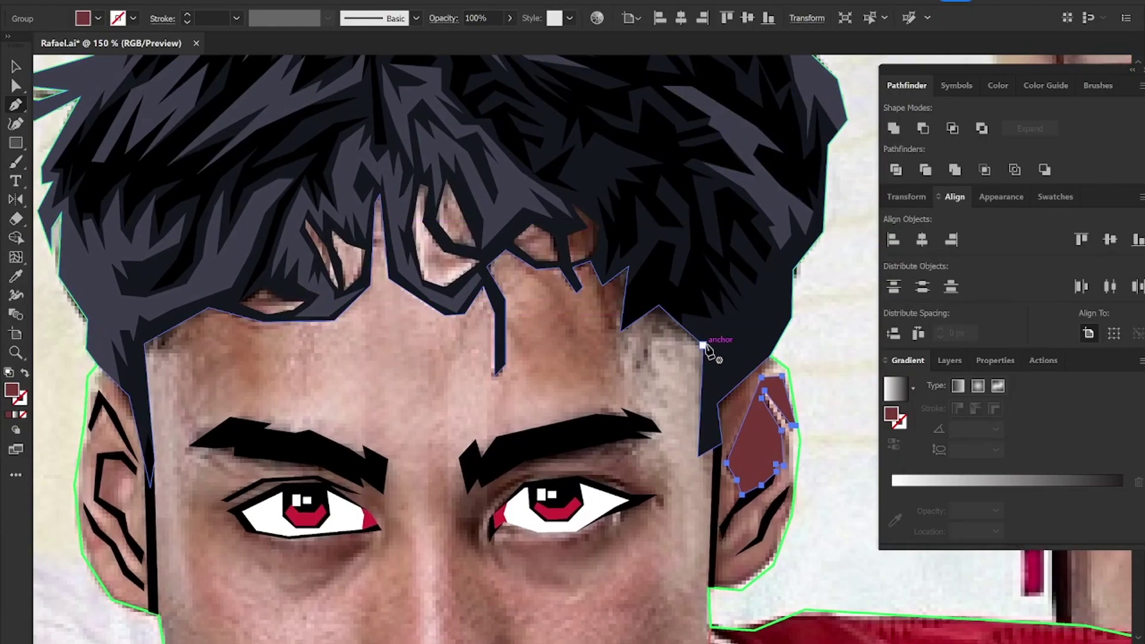
left_click(654, 317)
left_click(621, 332)
left_click(602, 286)
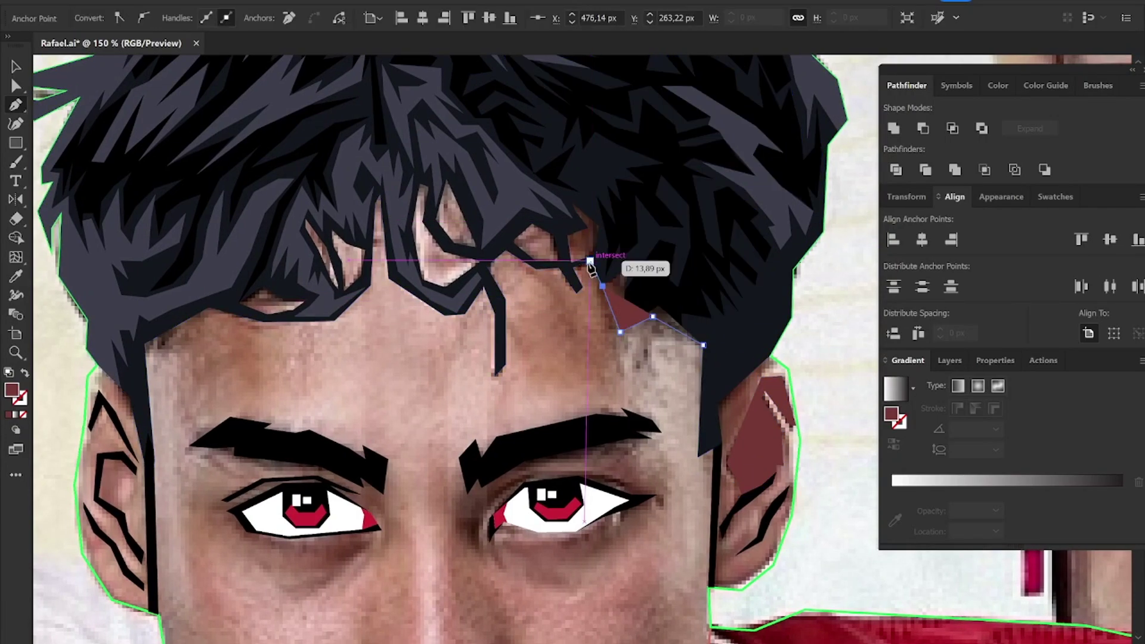
left_click(591, 262)
left_click(572, 267)
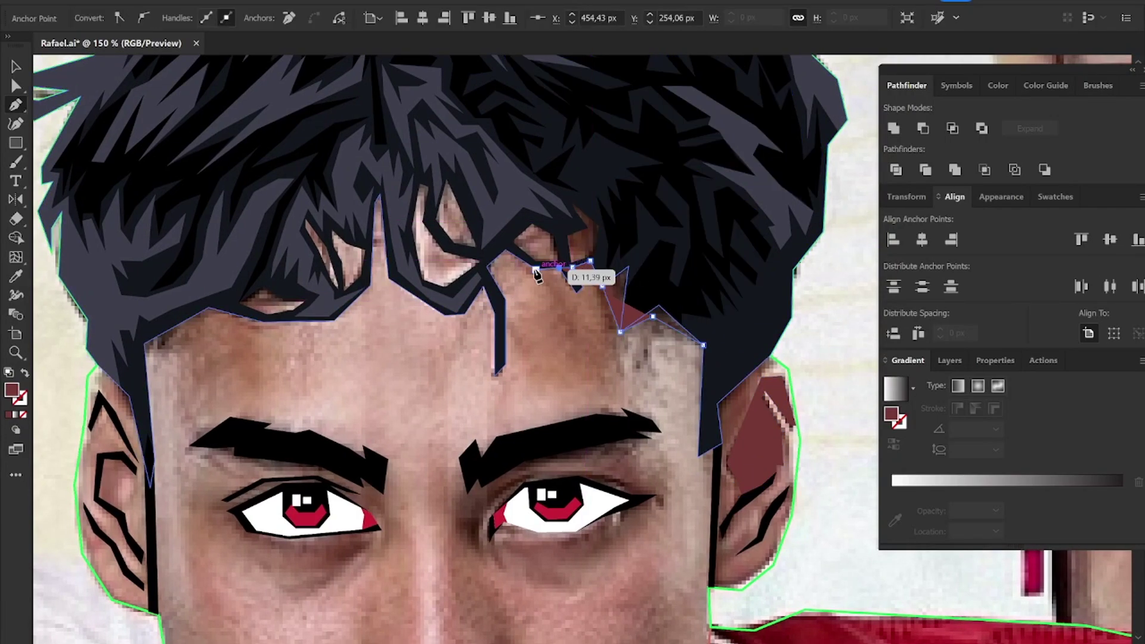
left_click(558, 267)
Step: Trace the right hair shadow up around the strands and close it
left_click(554, 235)
left_click(533, 172)
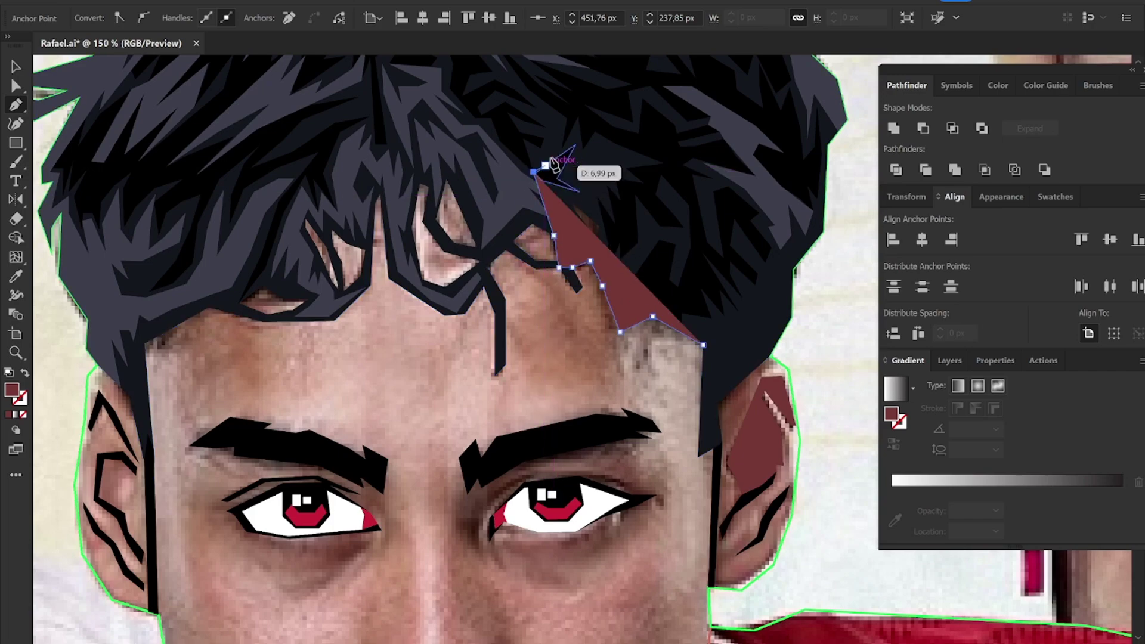
left_click(618, 157)
left_click(680, 175)
left_click(715, 242)
left_click(731, 287)
key("v")
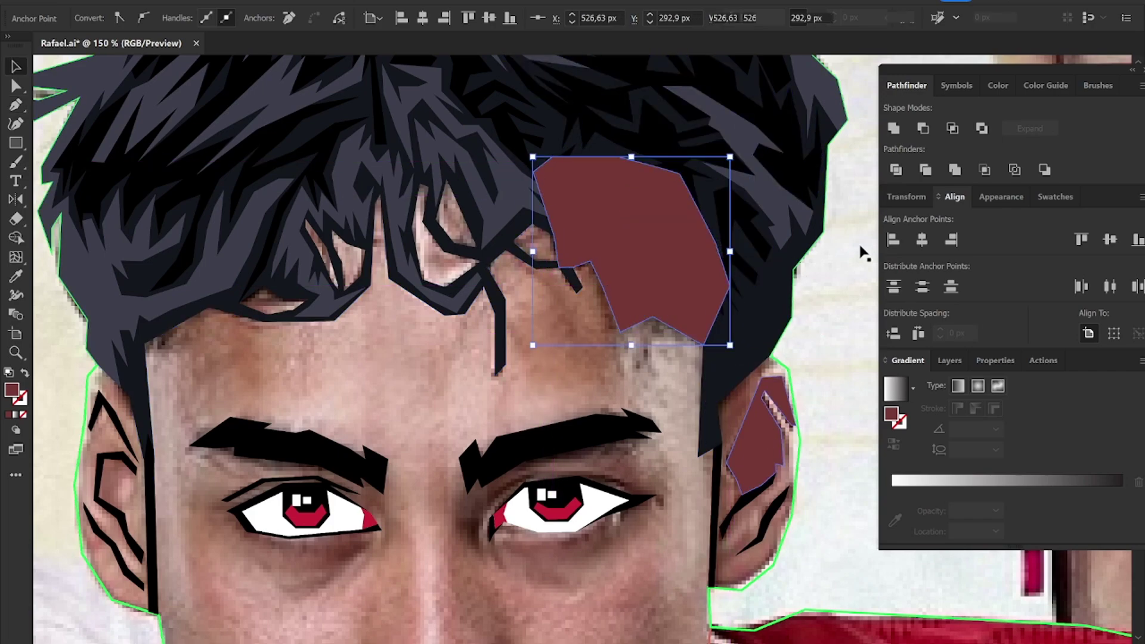
Step: Draw a closed dark-red shadow shape over the left hairline
key("p")
scroll(507, 262, "down", 3)
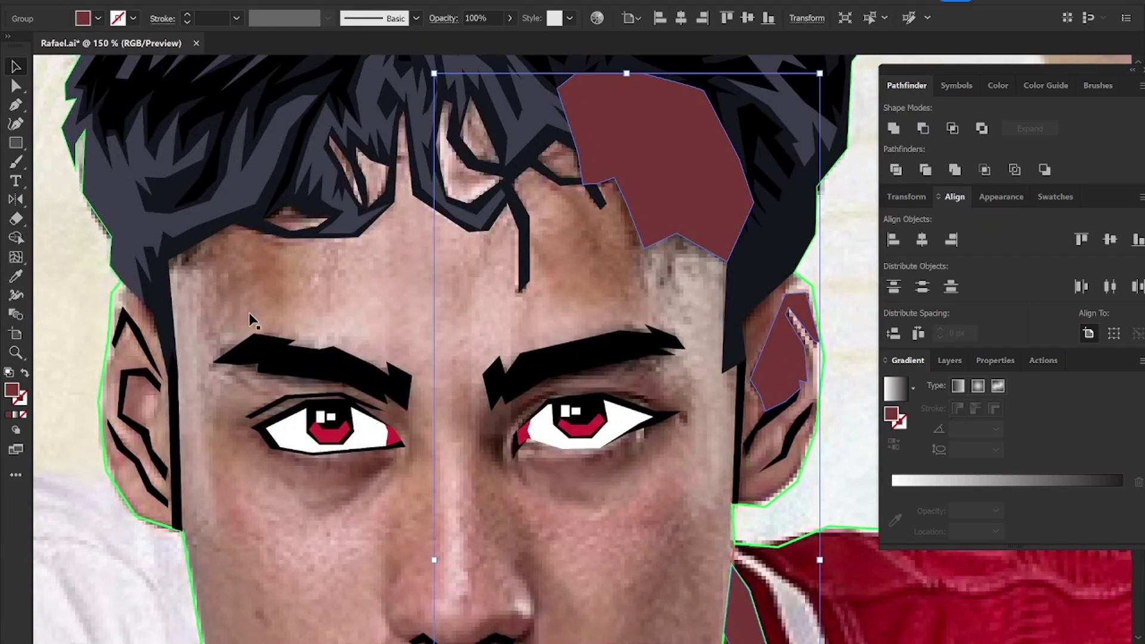
left_click(169, 260)
left_click(213, 233)
left_click(234, 287)
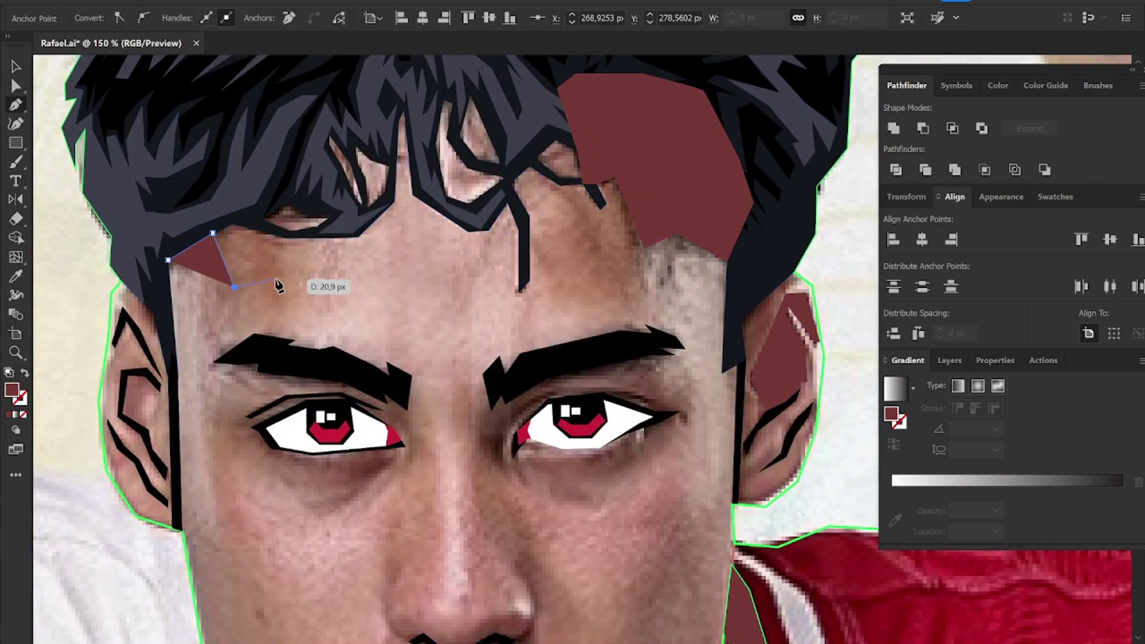
left_click(280, 232)
left_click(339, 237)
left_click(289, 184)
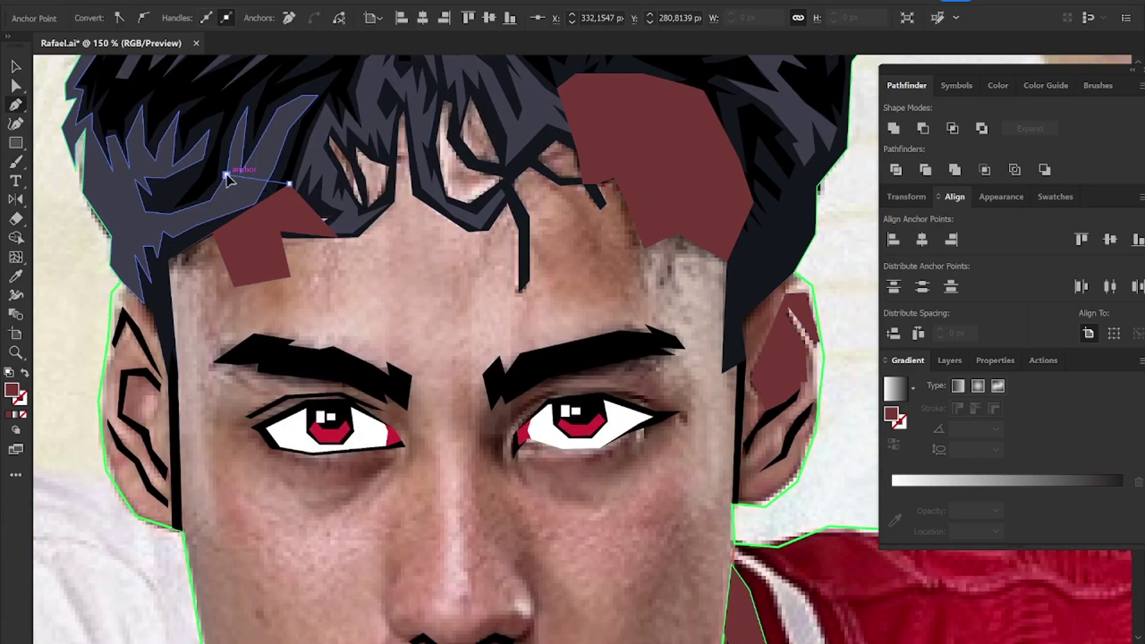
left_click(227, 175)
left_click(169, 260)
Step: Select both forehead hairline shadow shapes together
key("v")
left_click(659, 199, "shift")
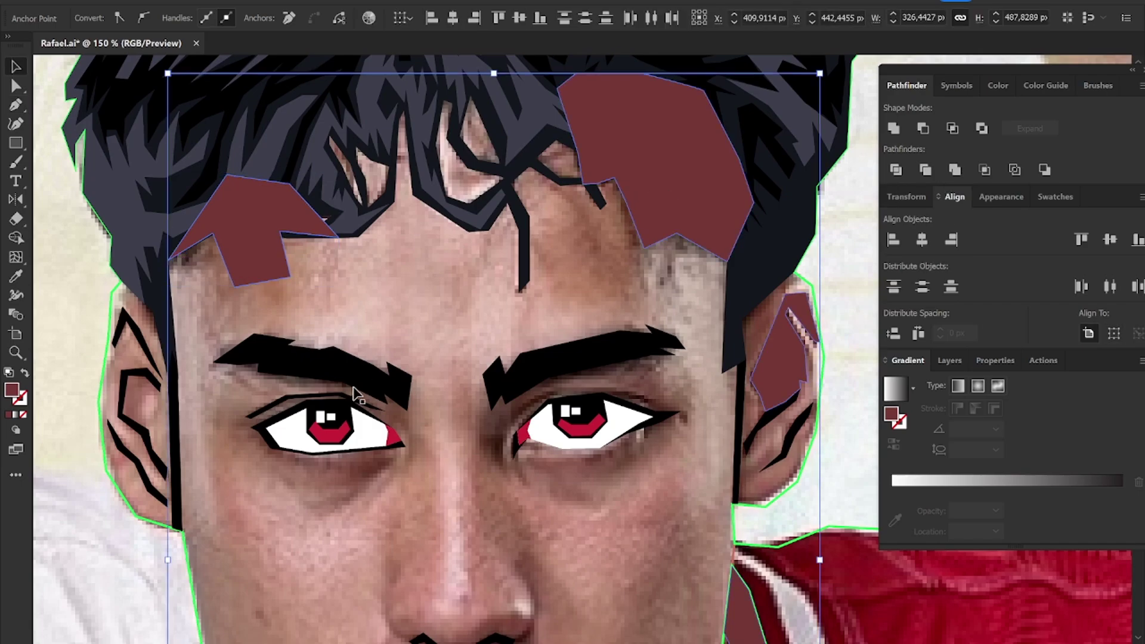
scroll(370, 382, "down", 2)
scroll(376, 388, "up", 3)
scroll(433, 413, "down", 6)
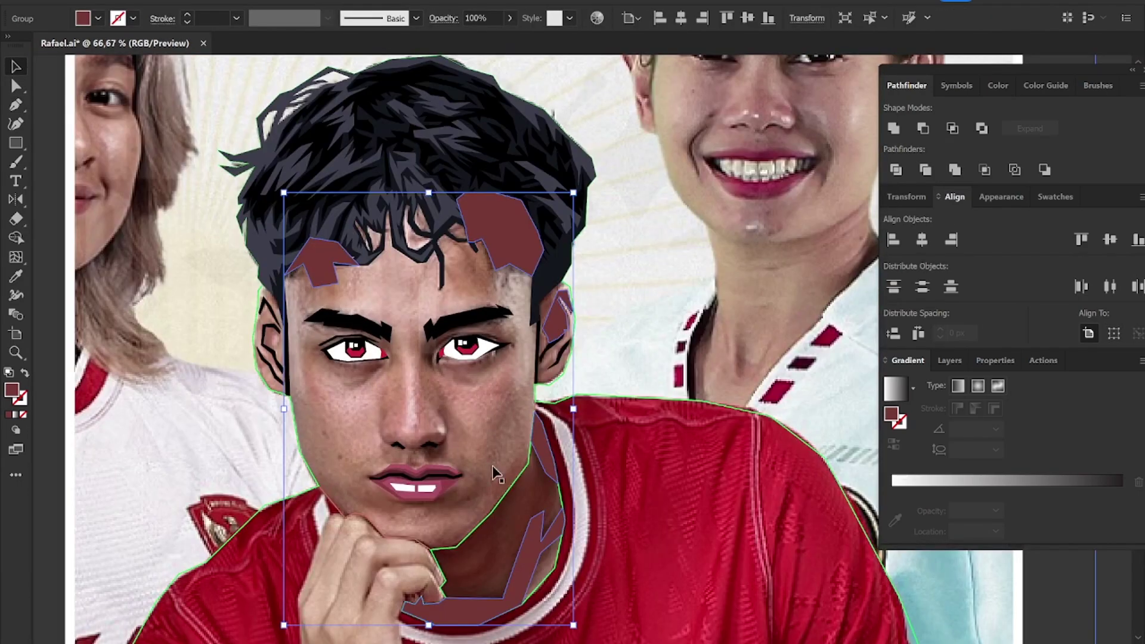
scroll(381, 380, "up", 4)
Step: Trace a closed shadow triangle under the left eye
scroll(358, 355, "up", 2)
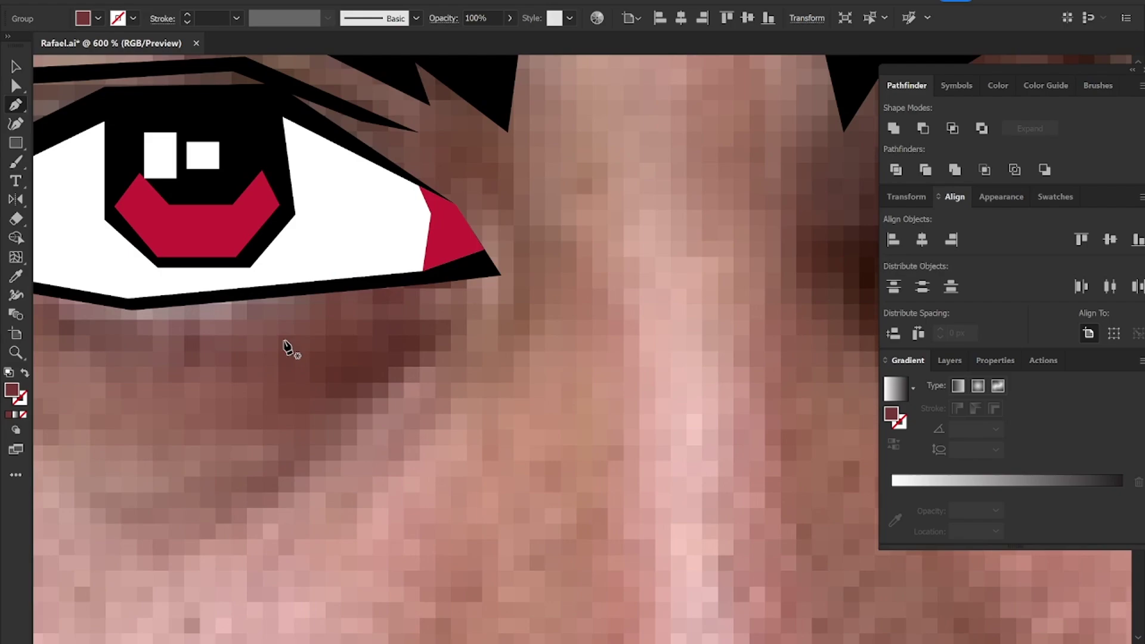
left_click(452, 317)
left_click(366, 419)
left_click(336, 395)
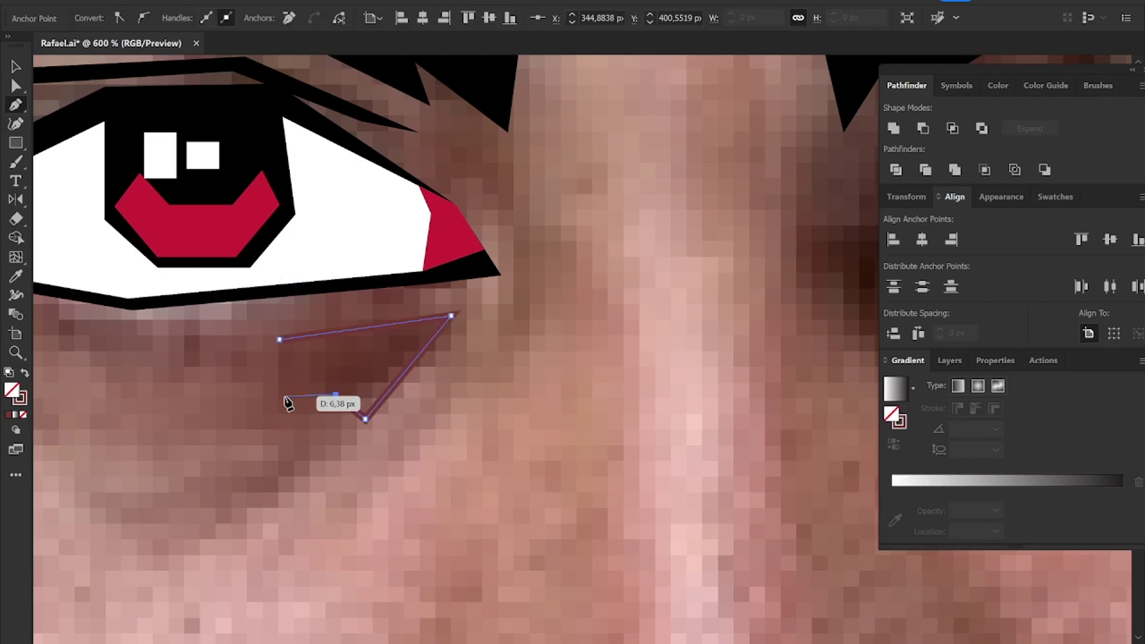
left_click(280, 342)
Step: Add a shadow beside the right eye's inner corner and group the new eye shadows
scroll(383, 367, "down", 1)
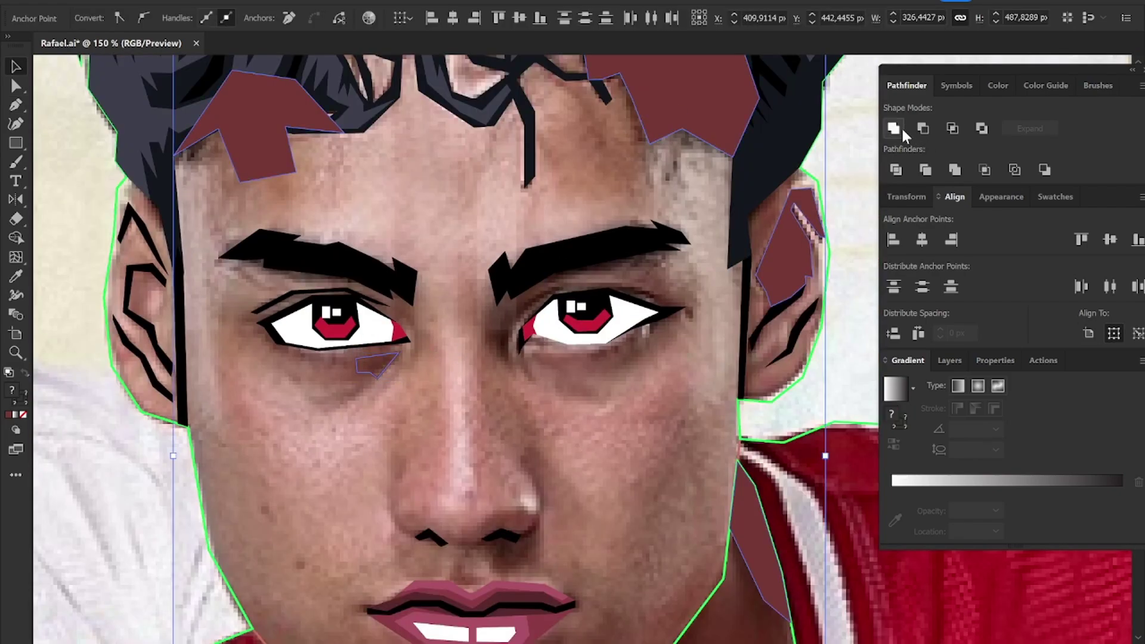
scroll(573, 381, "up", 3)
key("p")
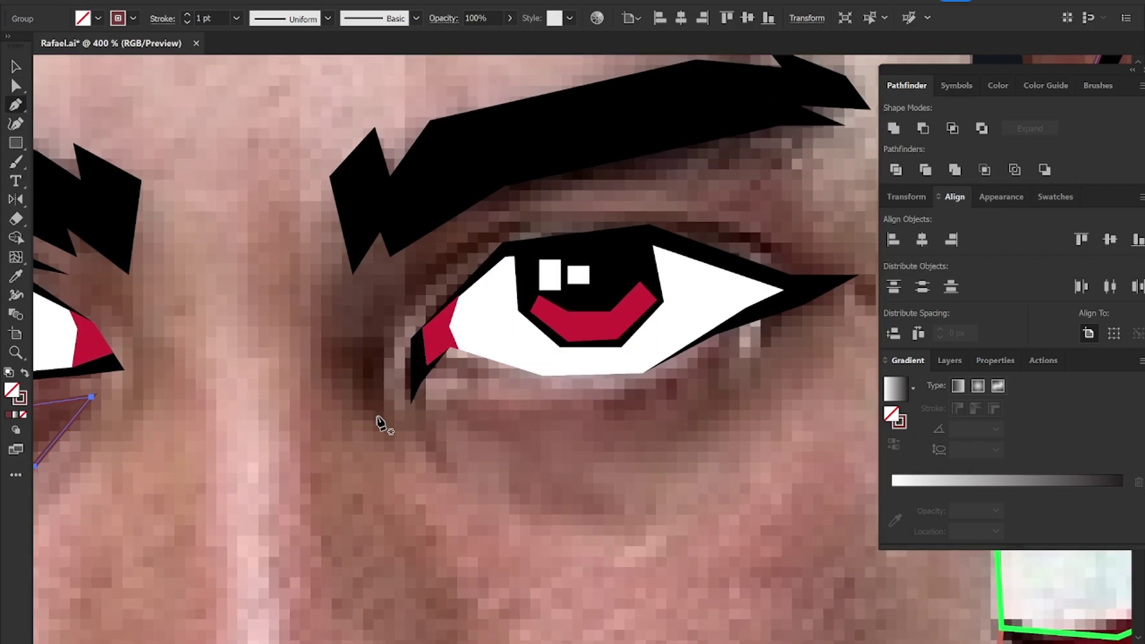
left_click(353, 345)
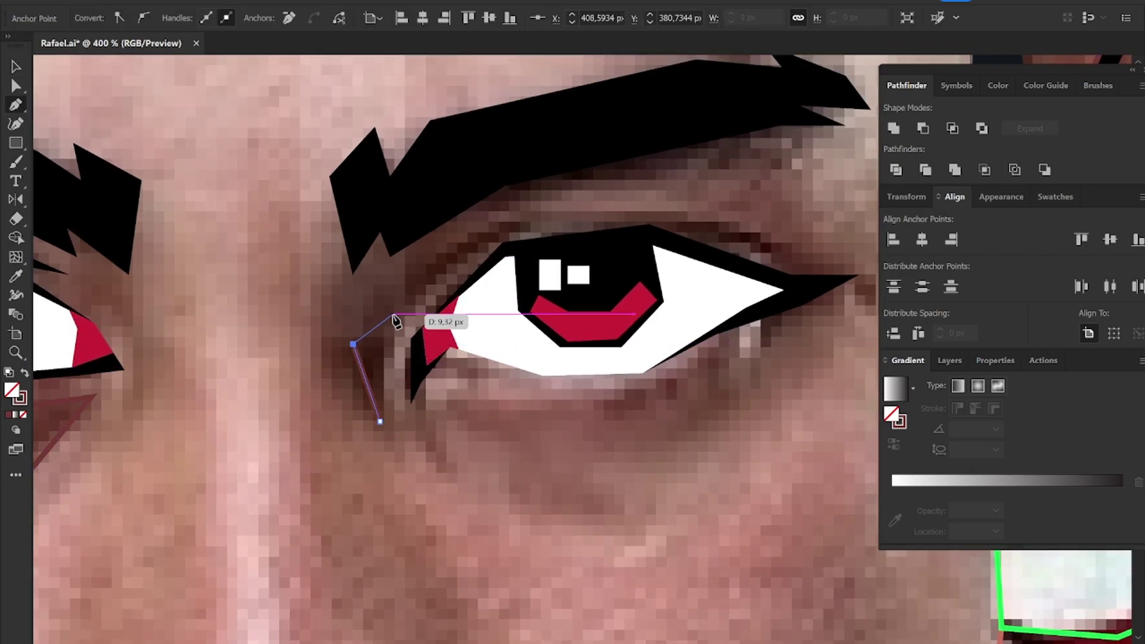
left_click(77, 421, "shift")
key("ctrl+g")
Step: Trace a closed eyelid shadow shape above the right eye
left_click_drag(406, 302, 499, 322)
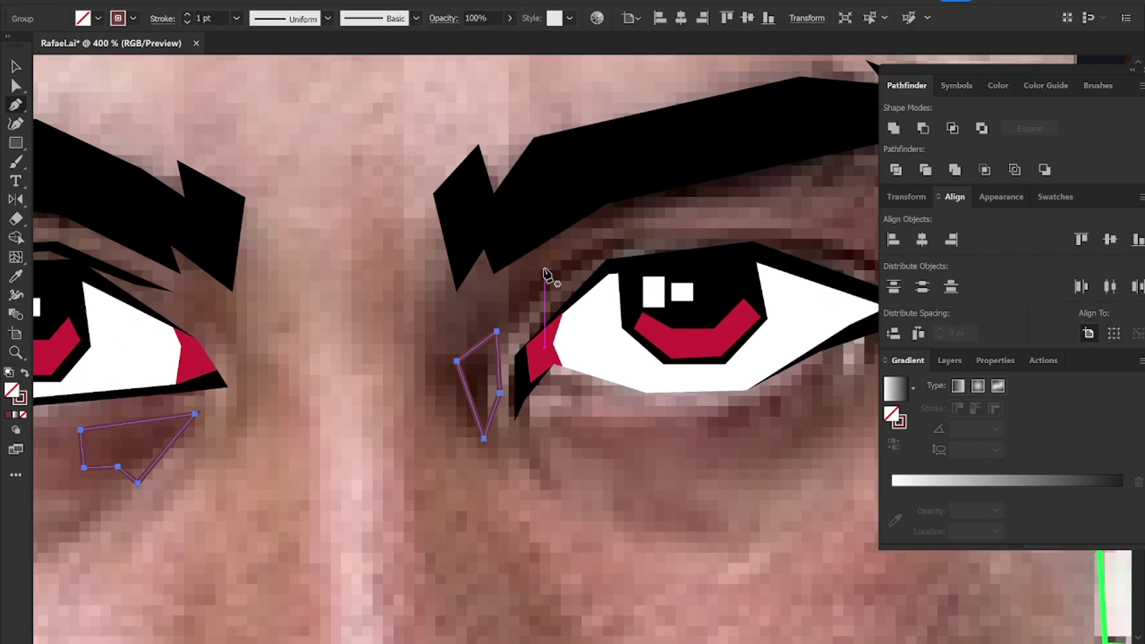
left_click(509, 306)
left_click(604, 234)
left_click(752, 219)
scroll(667, 259, "right", 5)
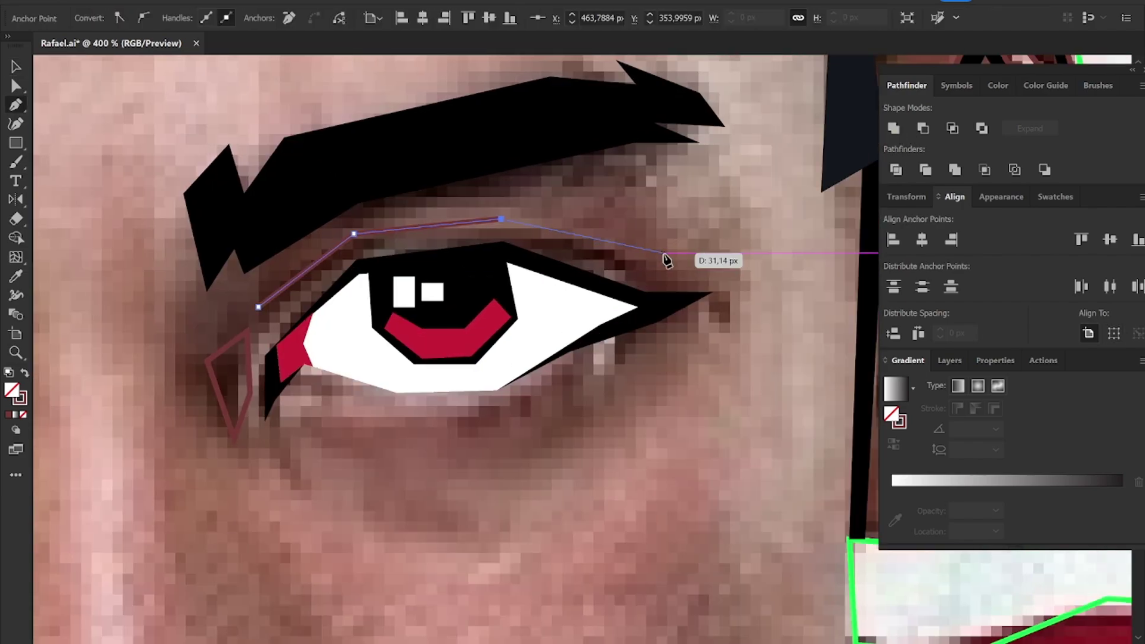
left_click(669, 274)
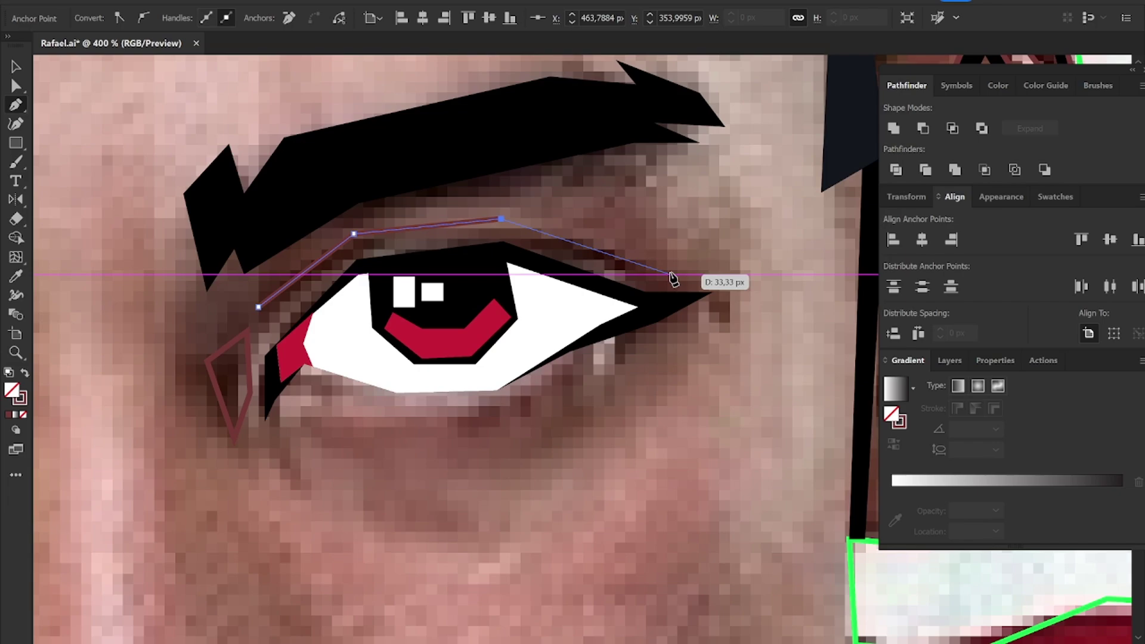
left_click(505, 231)
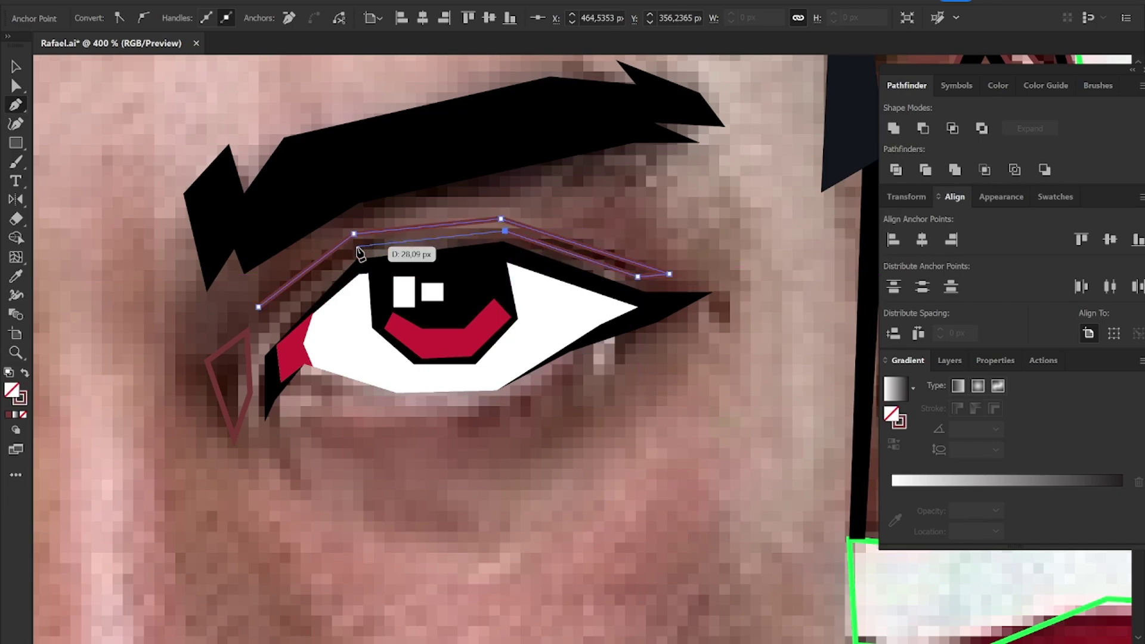
left_click(268, 307)
key("v")
key("ctrl+minus")
key("ctrl+minus")
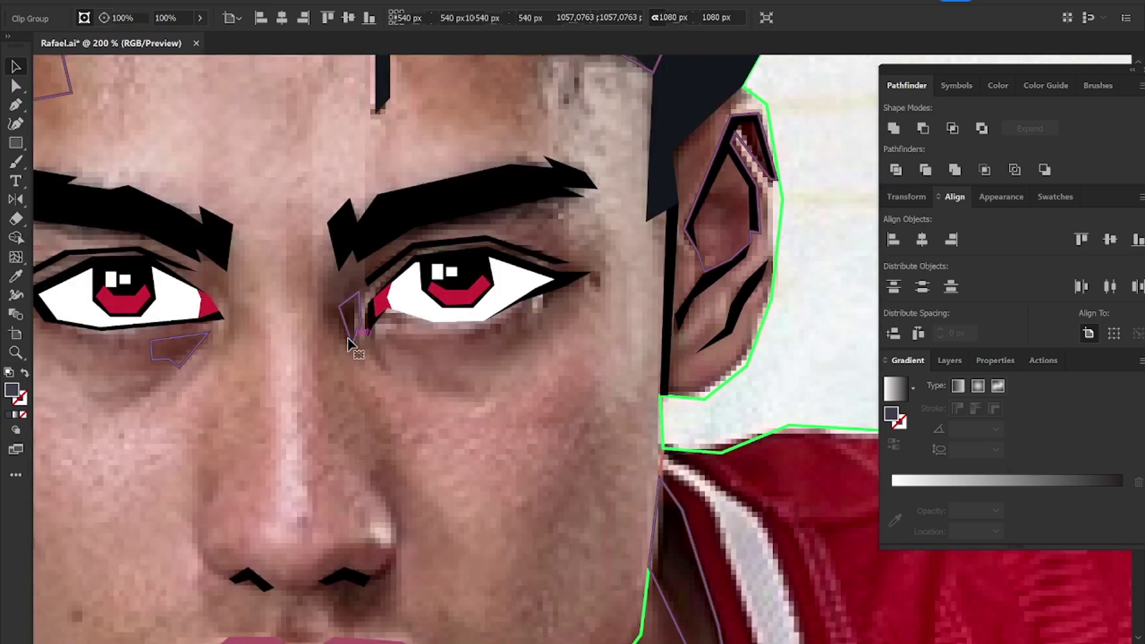
Step: Draw a shadow along the brow's underside, anchored at the eye's outer corner
scroll(439, 384, "down", 1)
left_click_drag(500, 388, 560, 338)
scroll(560, 338, "up", 1)
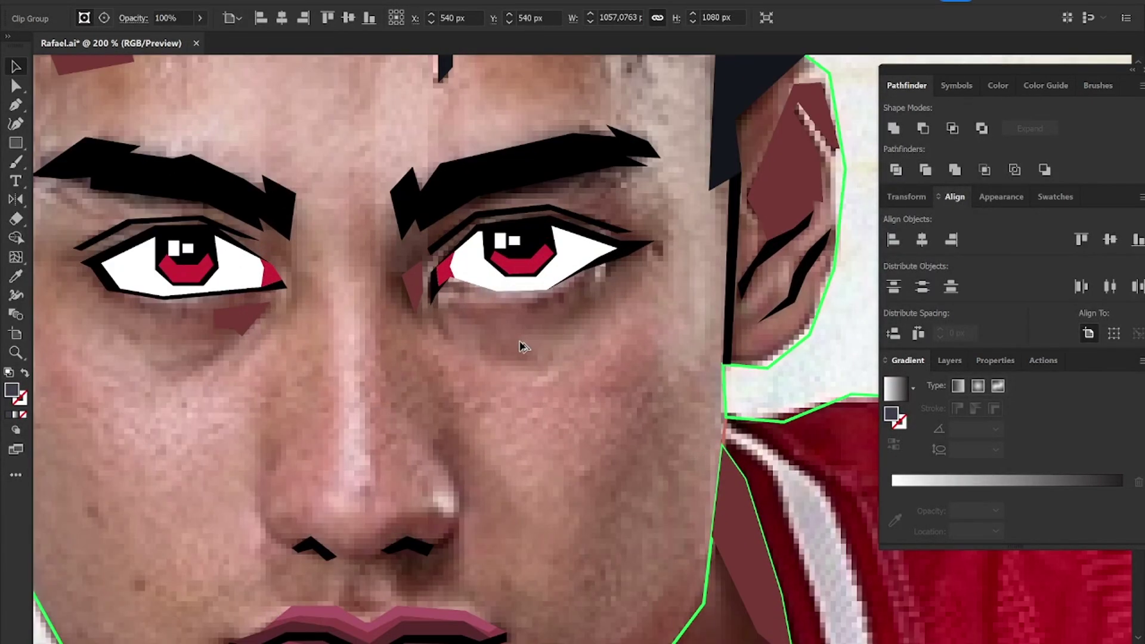
scroll(641, 300, "up", 1)
key("p")
scroll(597, 346, "up", 2)
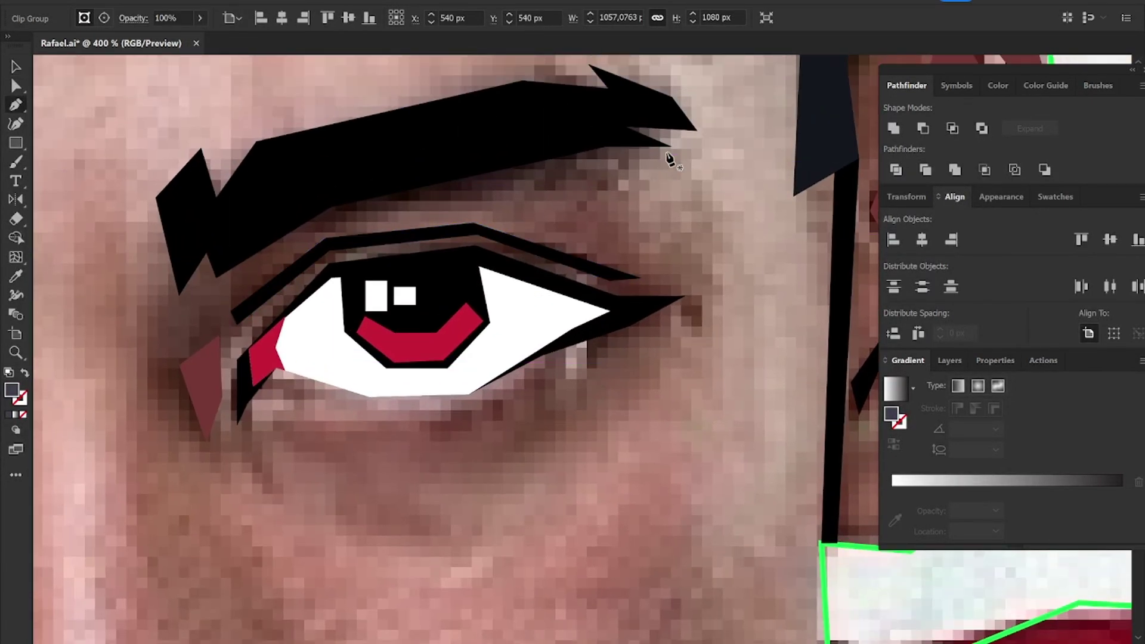
left_click(672, 146)
left_click(524, 183)
left_click(326, 223)
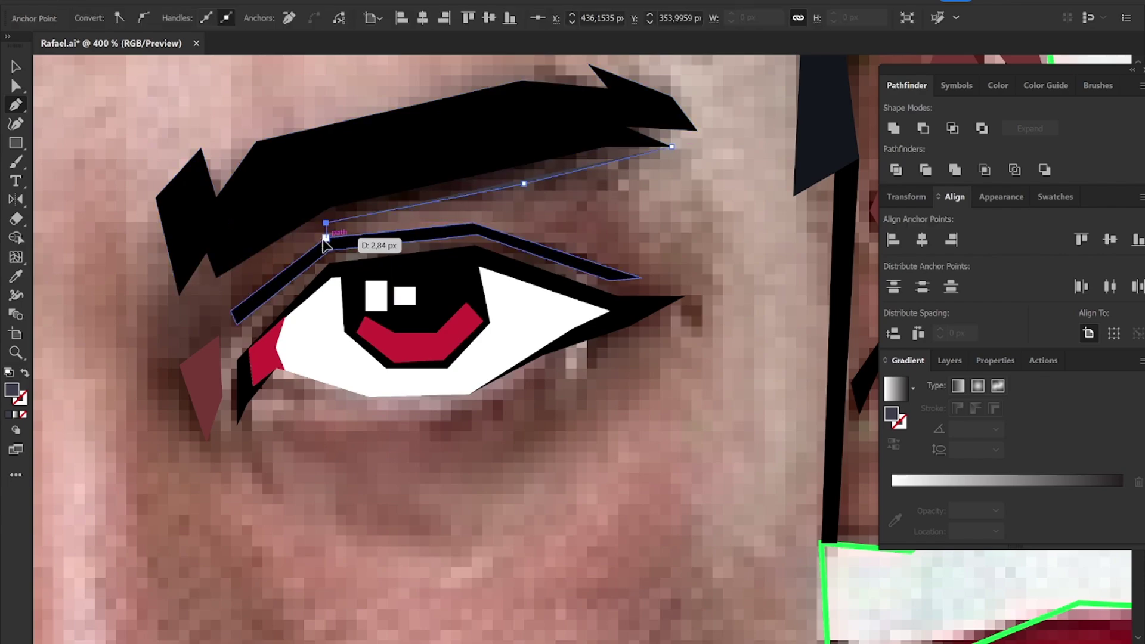
left_click(685, 296)
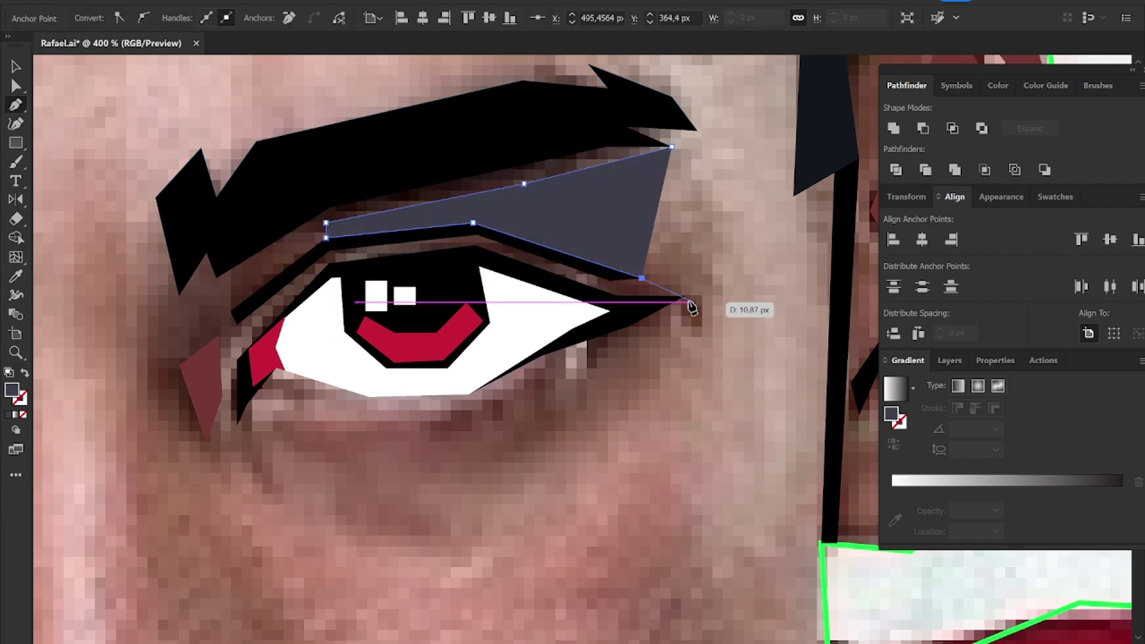
key("Escape")
Step: Trace a curved shadow along the right eye's lower and upper lid to the inner corner
left_click(603, 332)
left_click(430, 325)
left_click(372, 302)
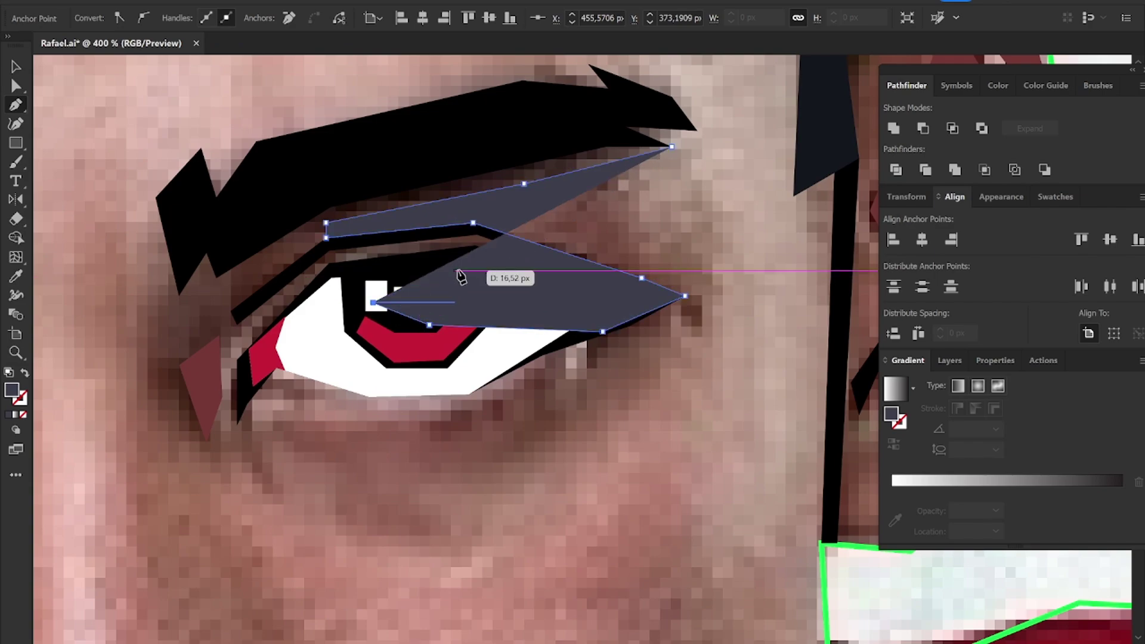
left_click_drag(478, 261, 474, 236)
left_click(470, 234)
left_click(330, 250)
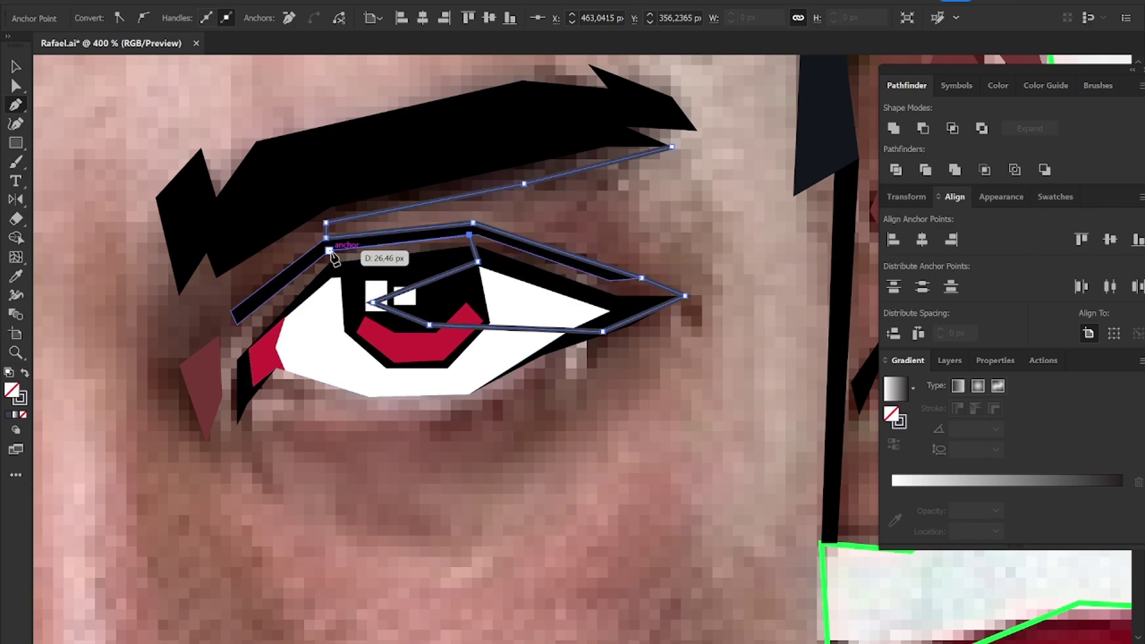
left_click(237, 325)
Step: Extend the lid shadow up the inner eye and along the brow to its tip
left_click(220, 274)
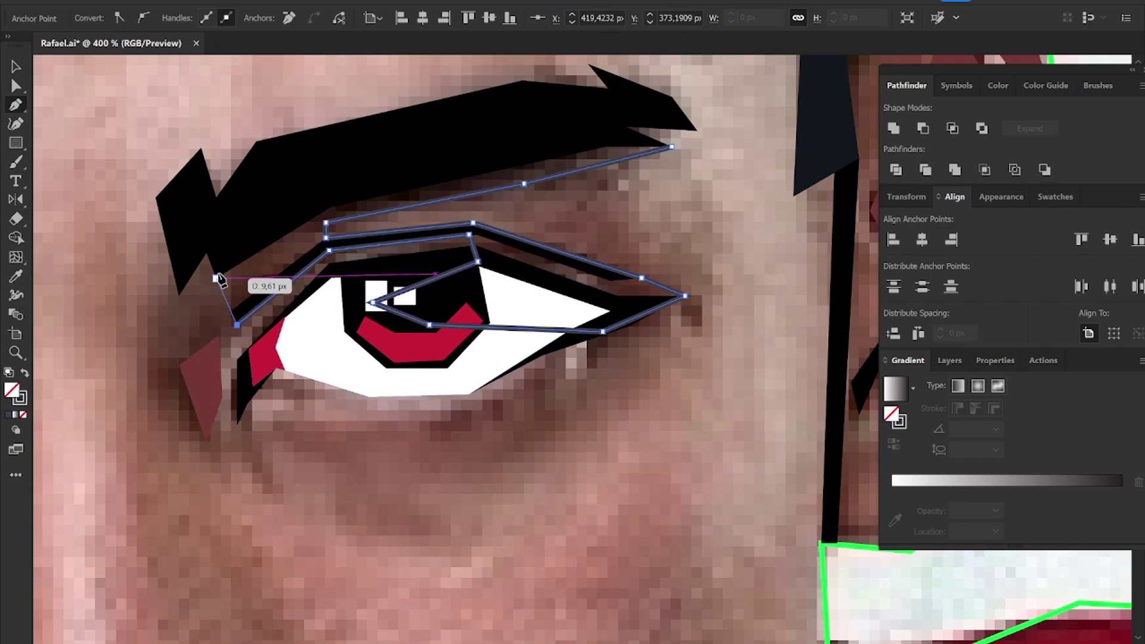
left_click(215, 227)
left_click(352, 168)
left_click(488, 138)
left_click(531, 118)
left_click(674, 146)
Step: Fill the new shapes with the dark-red shadow colour and select the face artwork group
key("ctrl+minus")
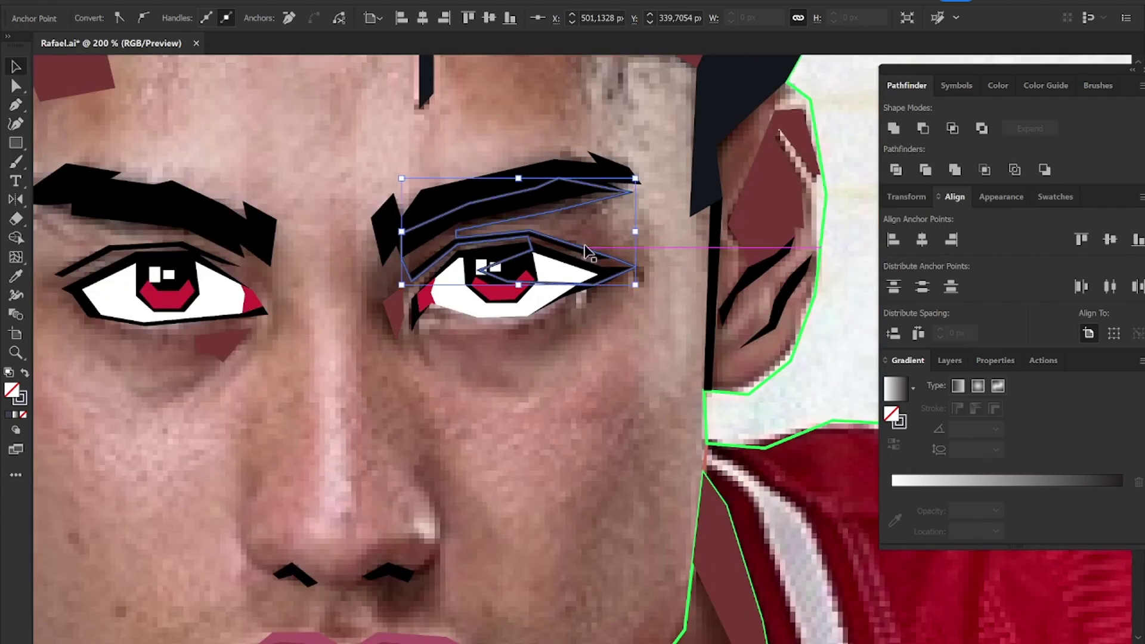
key("i")
left_click(401, 302)
key("v")
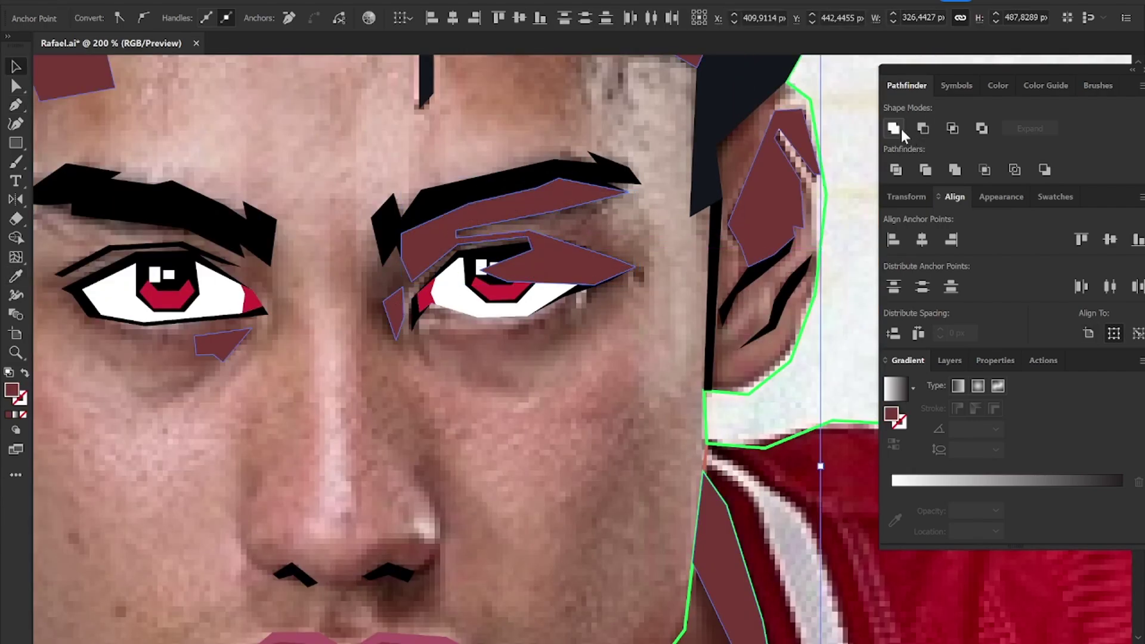
left_click(286, 348)
scroll(358, 334, "left", 5)
scroll(408, 325, "down", 3)
Step: Start a shadow path under the left eyebrow from the brow tip
scroll(326, 304, "down", 3)
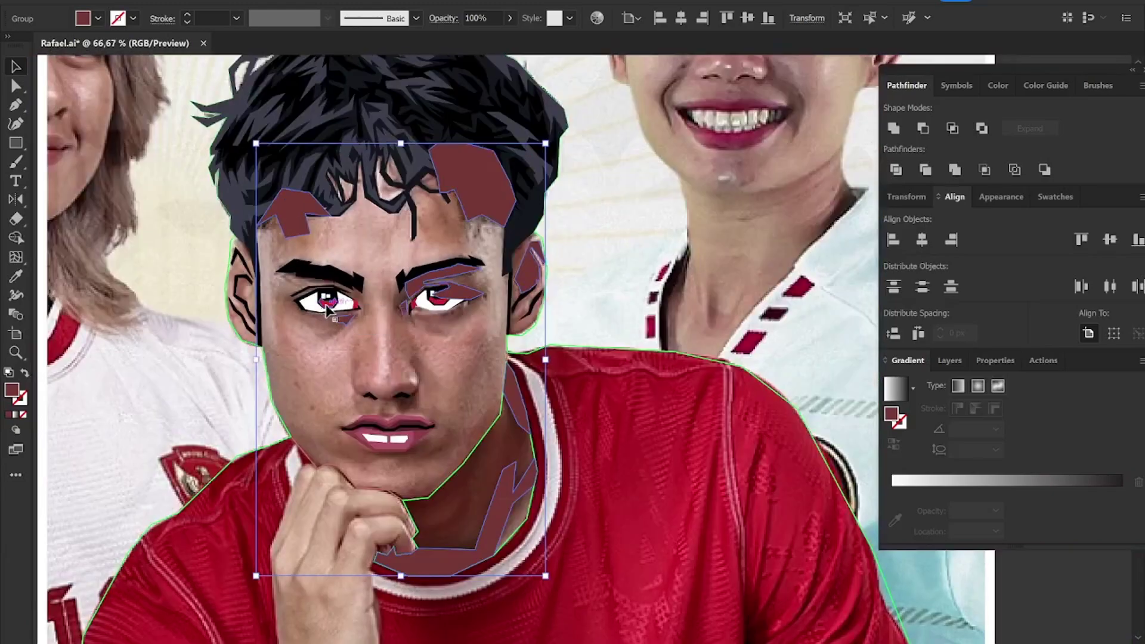
scroll(401, 297, "up", 3)
scroll(370, 294, "up", 3)
key("p")
scroll(370, 276, "up", 3)
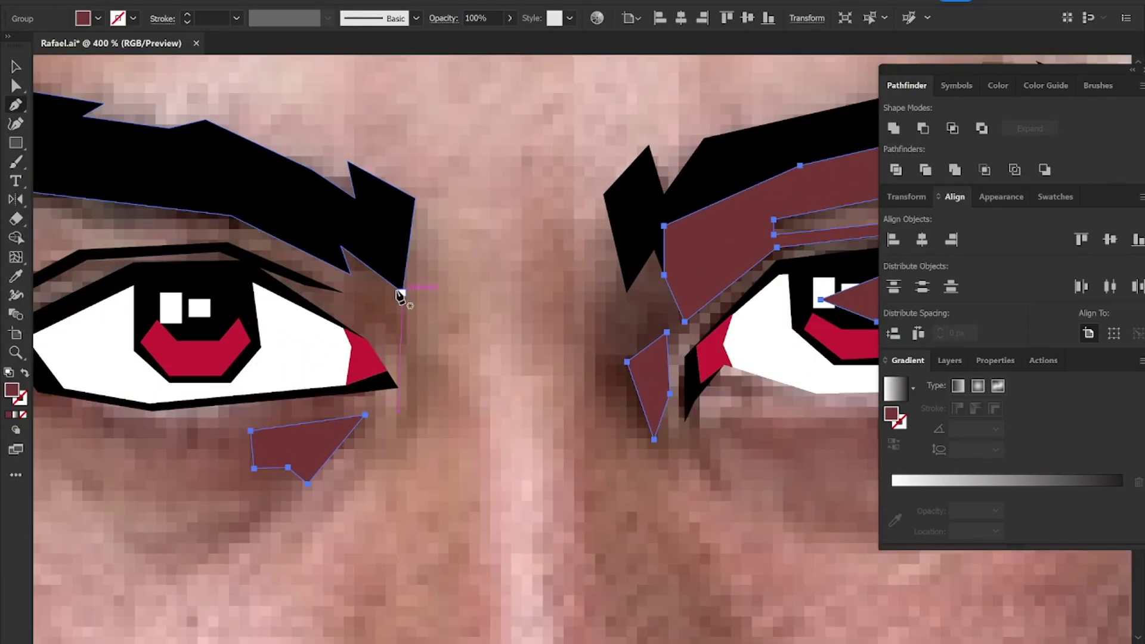
left_click(404, 293)
left_click(350, 273)
left_click(301, 210)
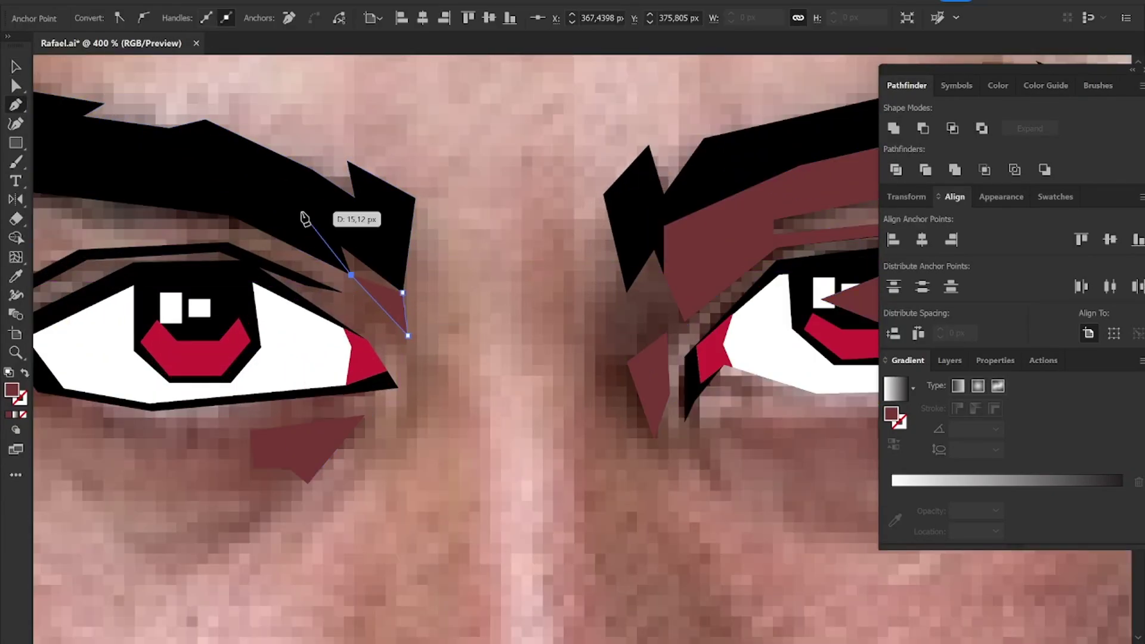
scroll(315, 197, "left", 5)
left_click(407, 236)
Step: Extend the brow shadow back along the top of the brow and close it
left_click(236, 231)
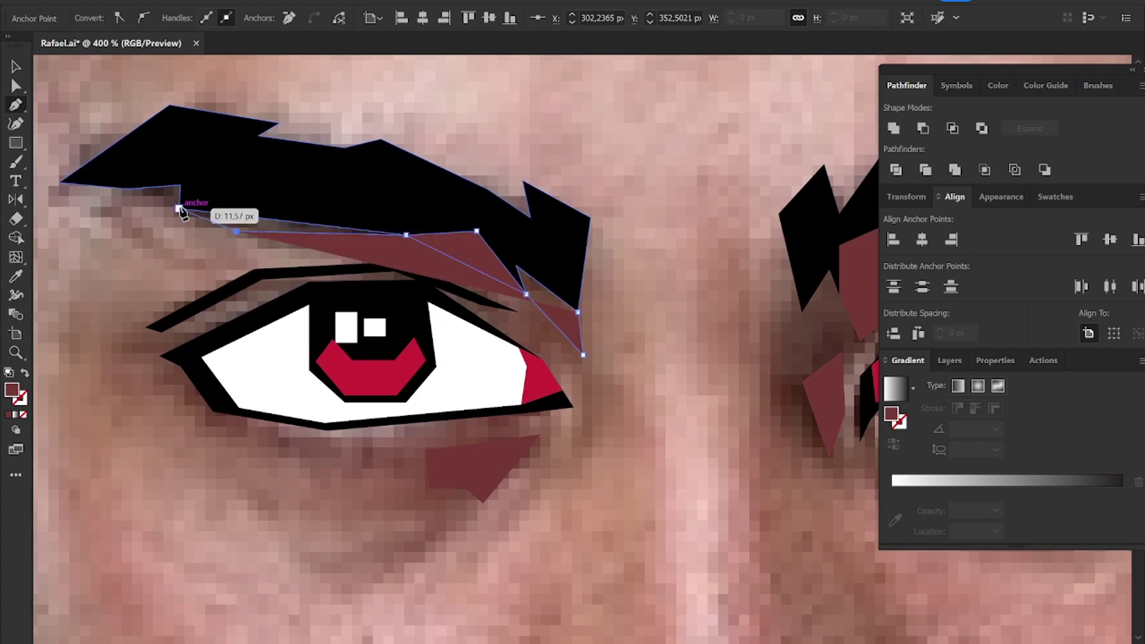
left_click(179, 209)
left_click(59, 183)
left_click(159, 162)
left_click(349, 189)
left_click(420, 205)
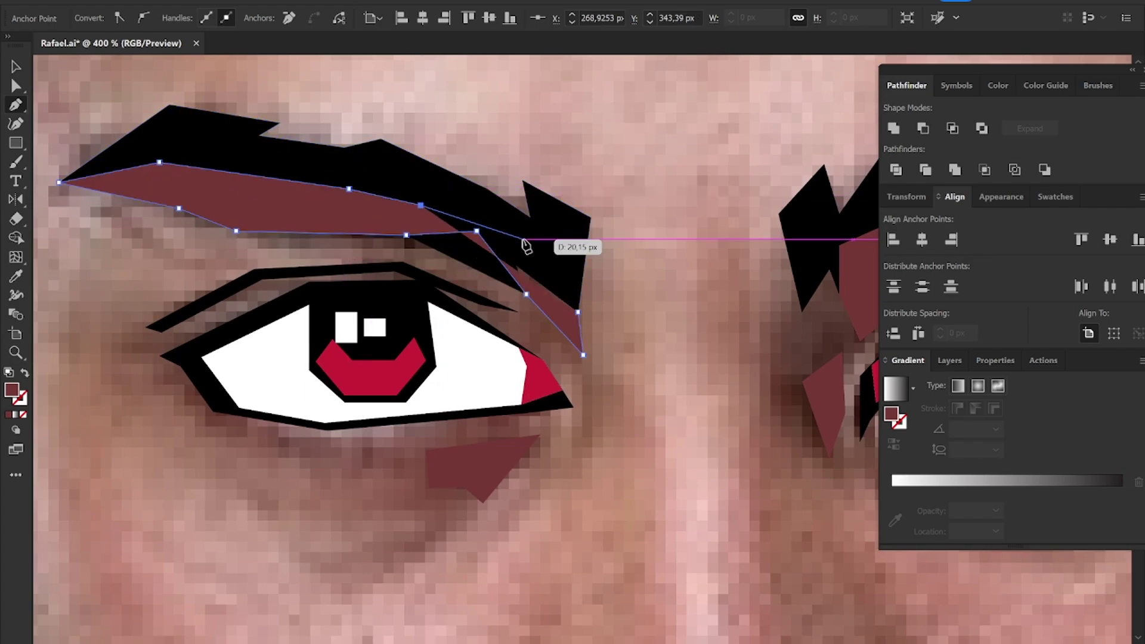
left_click(523, 239)
left_click(562, 250)
Step: Send the maroon shading group backward behind the hair and brows
left_click(500, 450, "ctrl")
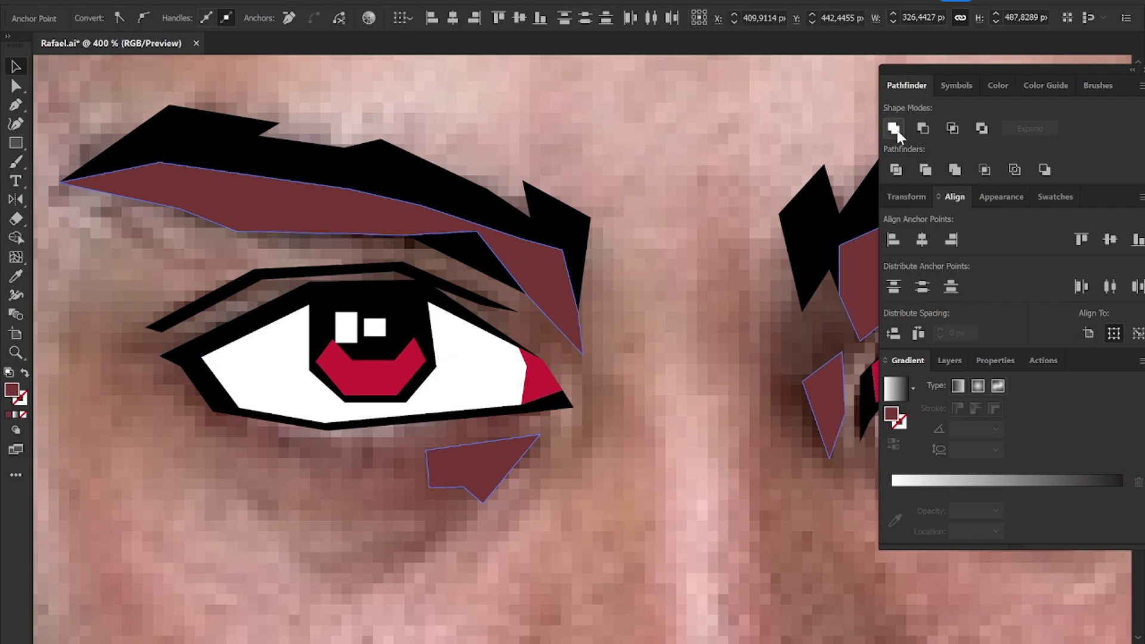
key("ctrl+0")
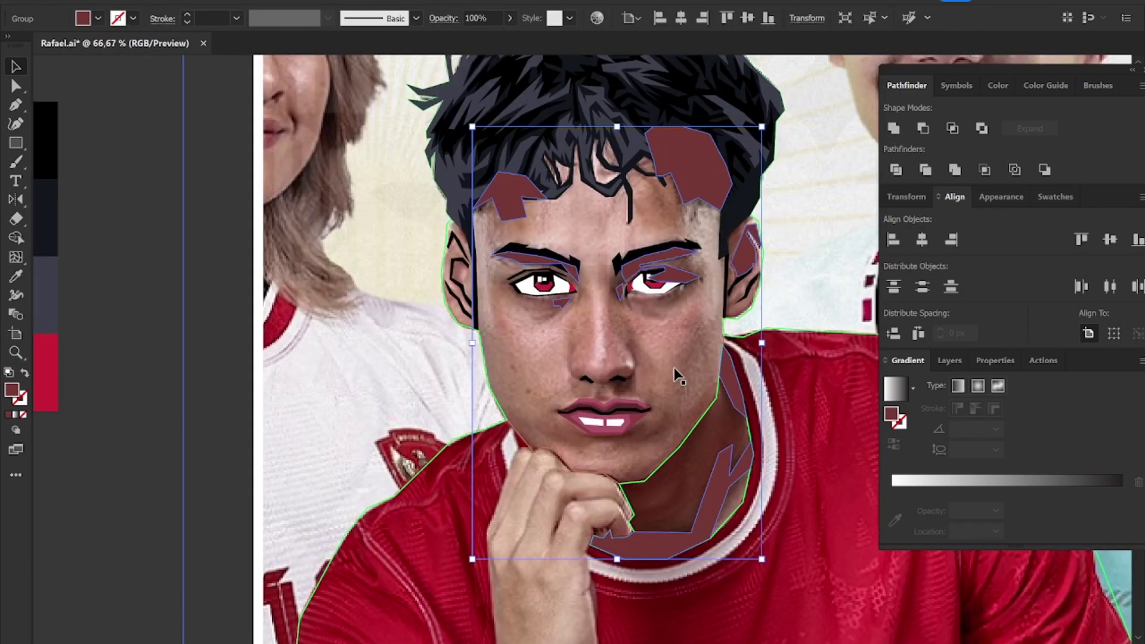
key("ctrl+[")
Step: Draw a closed maroon shadow shape beside the right nostril
left_click(231, 440)
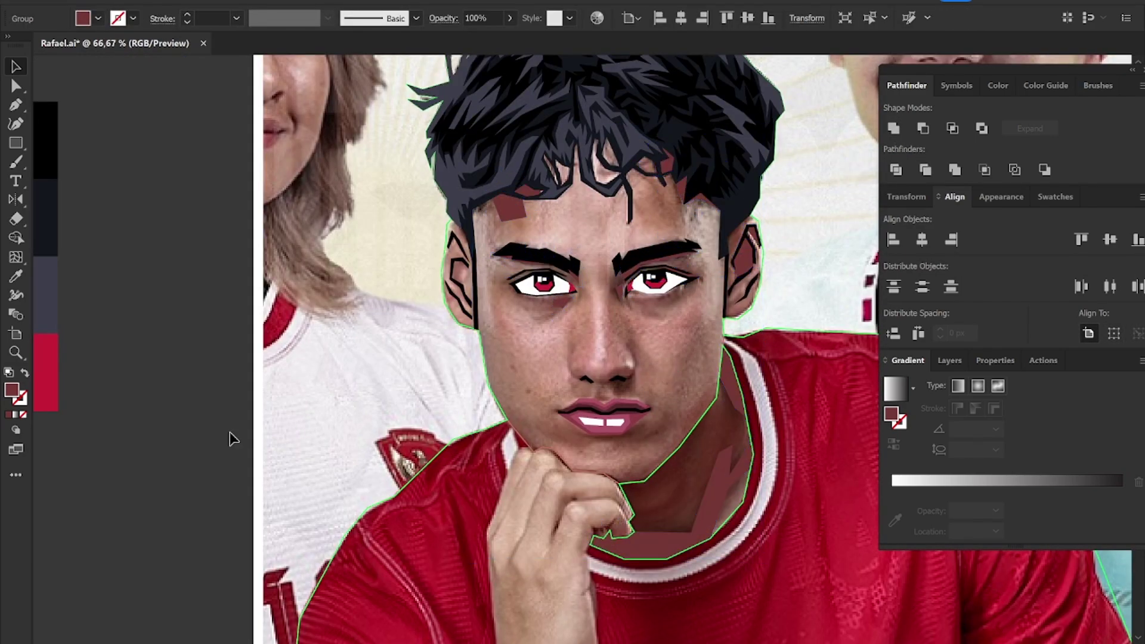
left_click_drag(239, 423, 182, 388)
key("p")
scroll(662, 424, "up", 1)
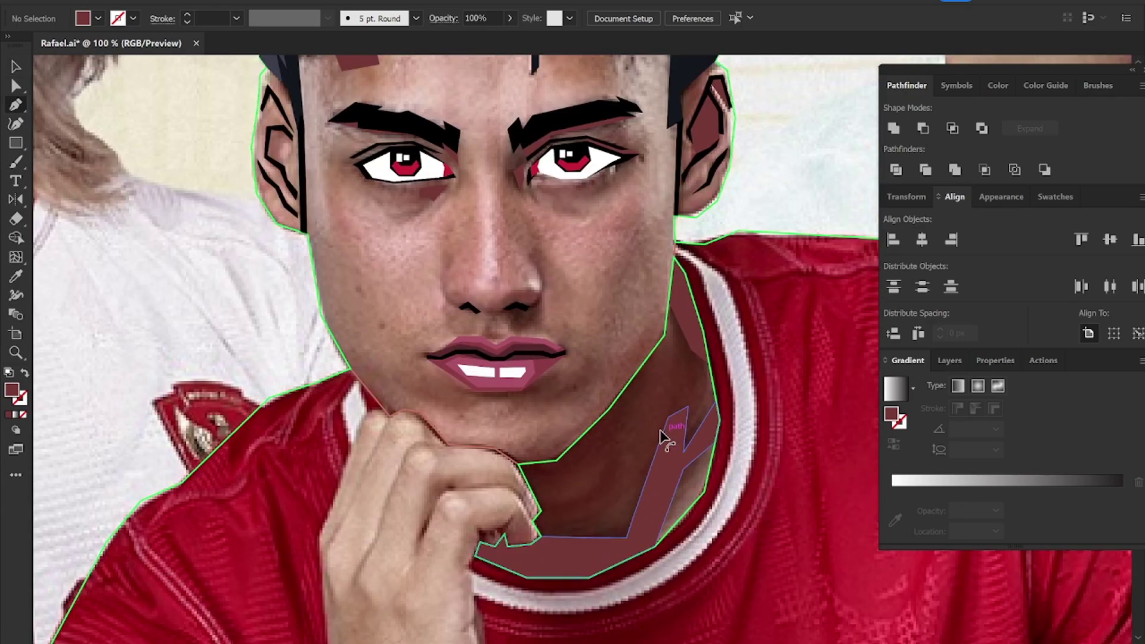
scroll(662, 435, "down", 1)
scroll(597, 465, "up", 1)
scroll(639, 382, "up", 1)
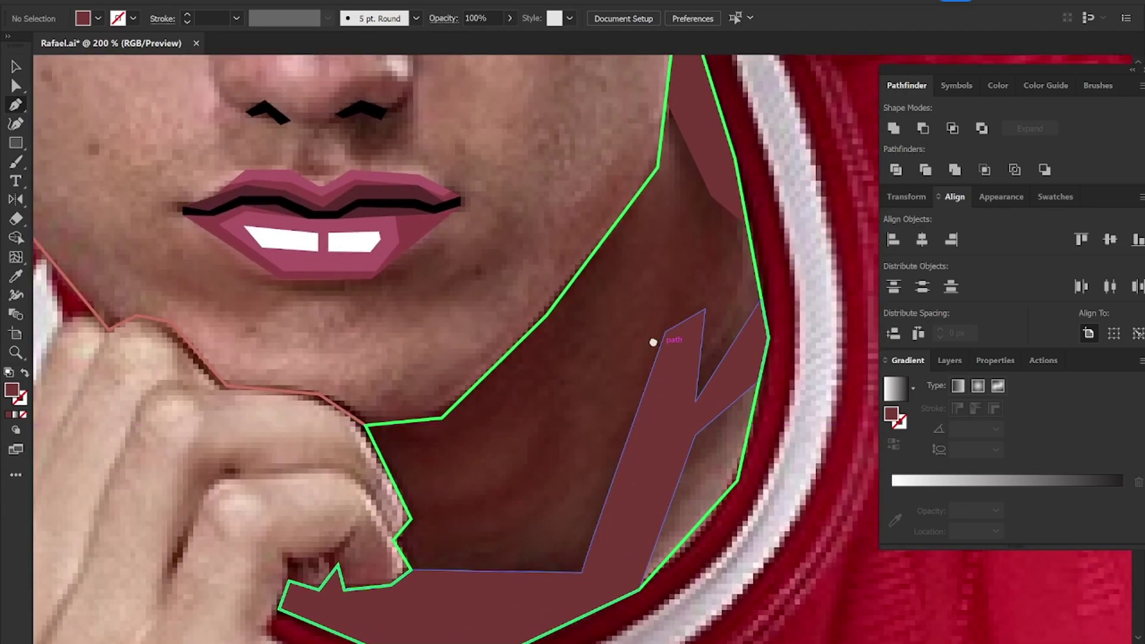
scroll(645, 376, "up", 2)
scroll(471, 442, "down", 2)
scroll(537, 414, "up", 1)
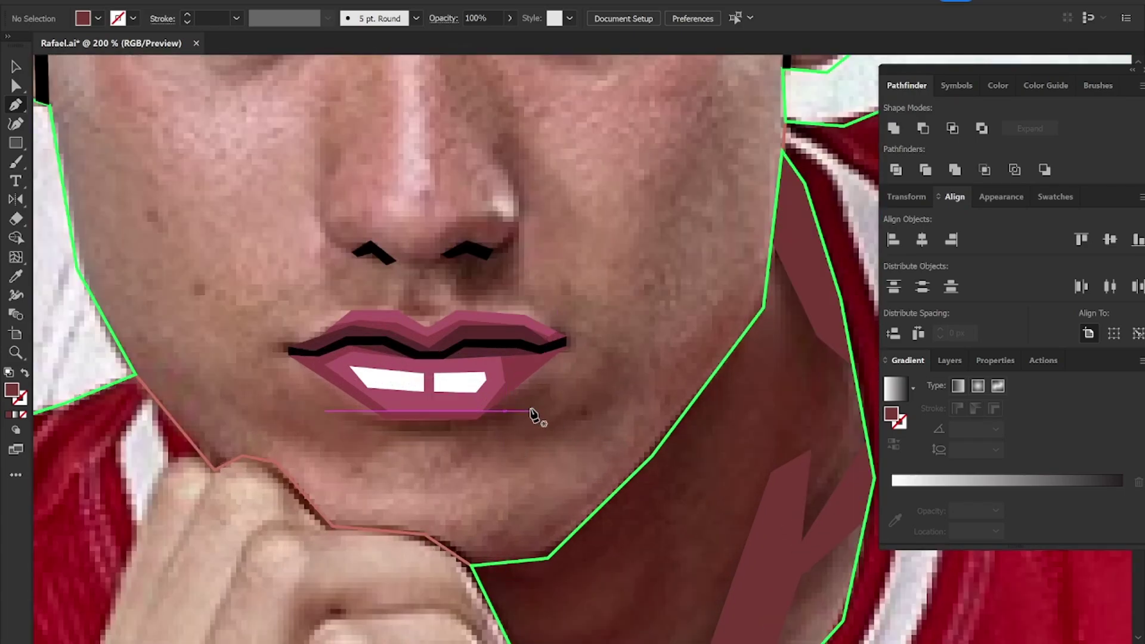
scroll(471, 435, "up", 2)
scroll(534, 406, "up", 2)
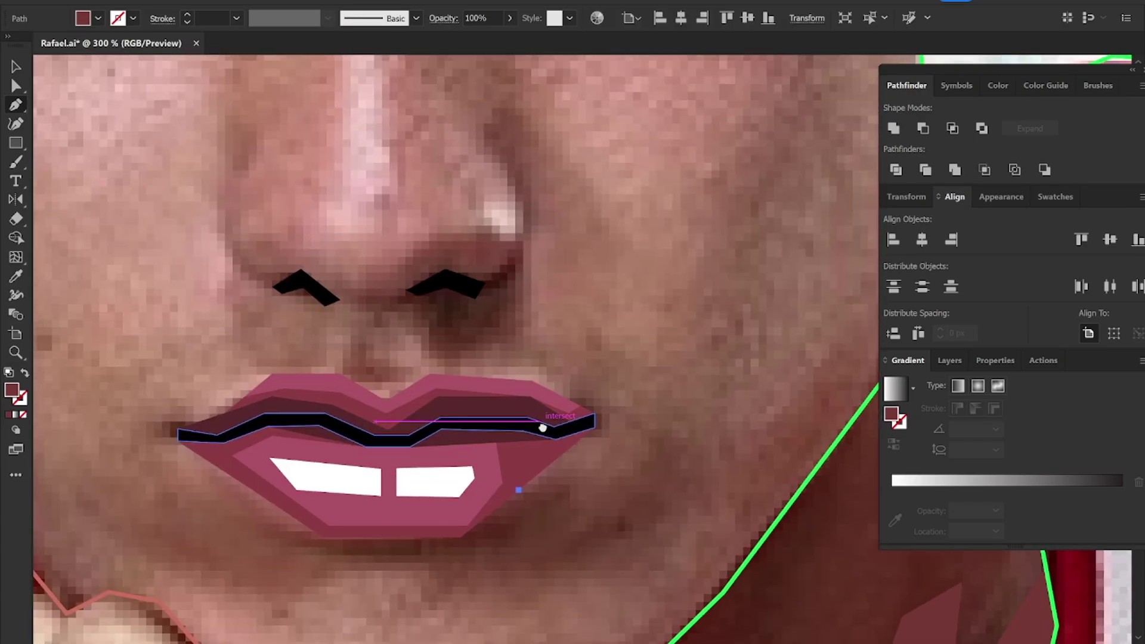
scroll(543, 421, "up", 1)
scroll(528, 412, "up", 2)
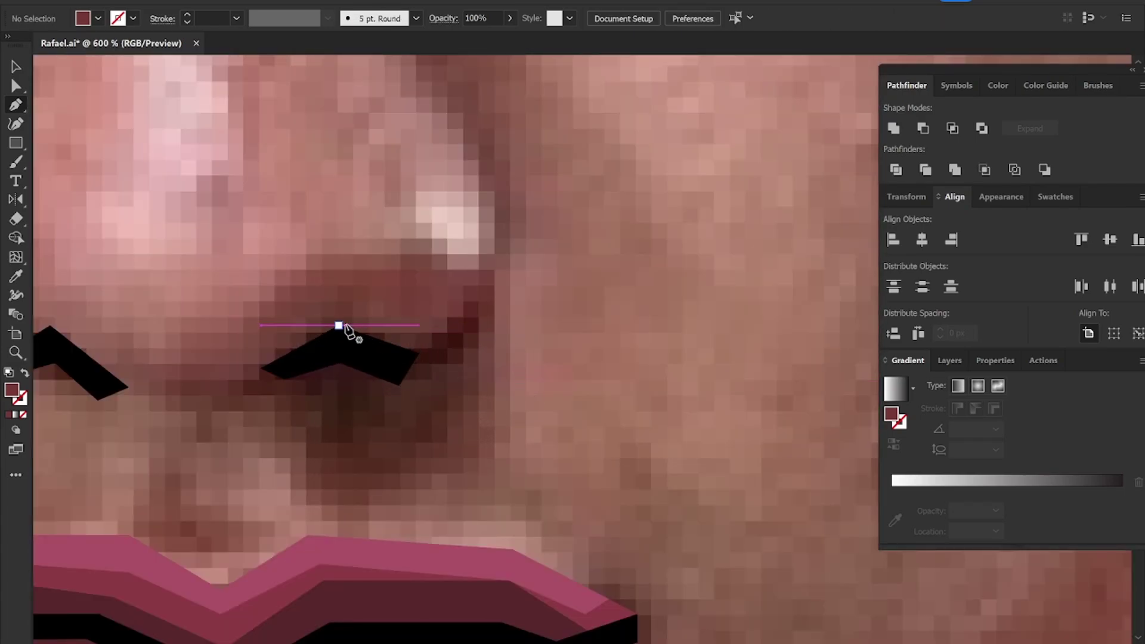
left_click(419, 353)
left_click(483, 282)
left_click(483, 343)
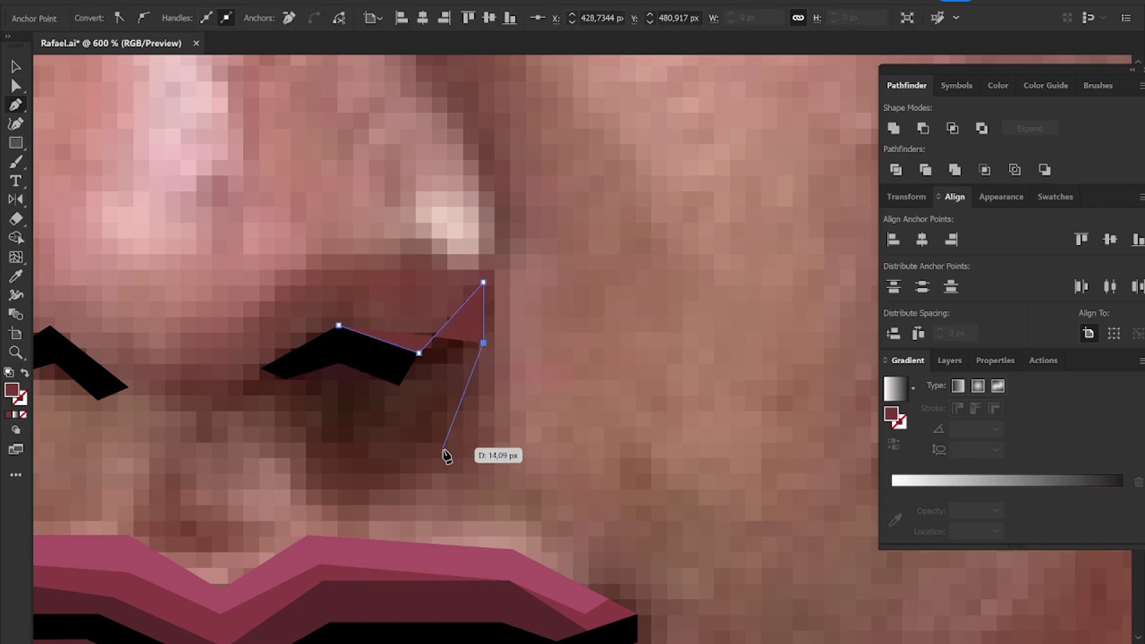
left_click(446, 456)
left_click(374, 453)
left_click(261, 371)
left_click(340, 325)
scroll(412, 413, "down", 4)
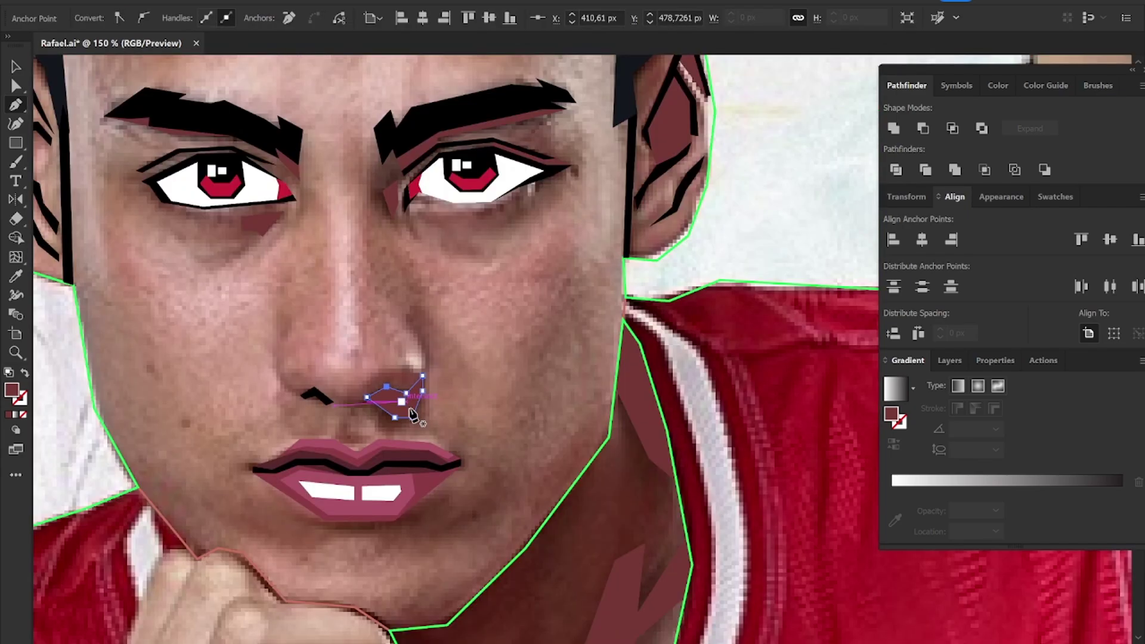
Step: Draw a four-point shadow shape just under the lower lip
key("ctrl+a")
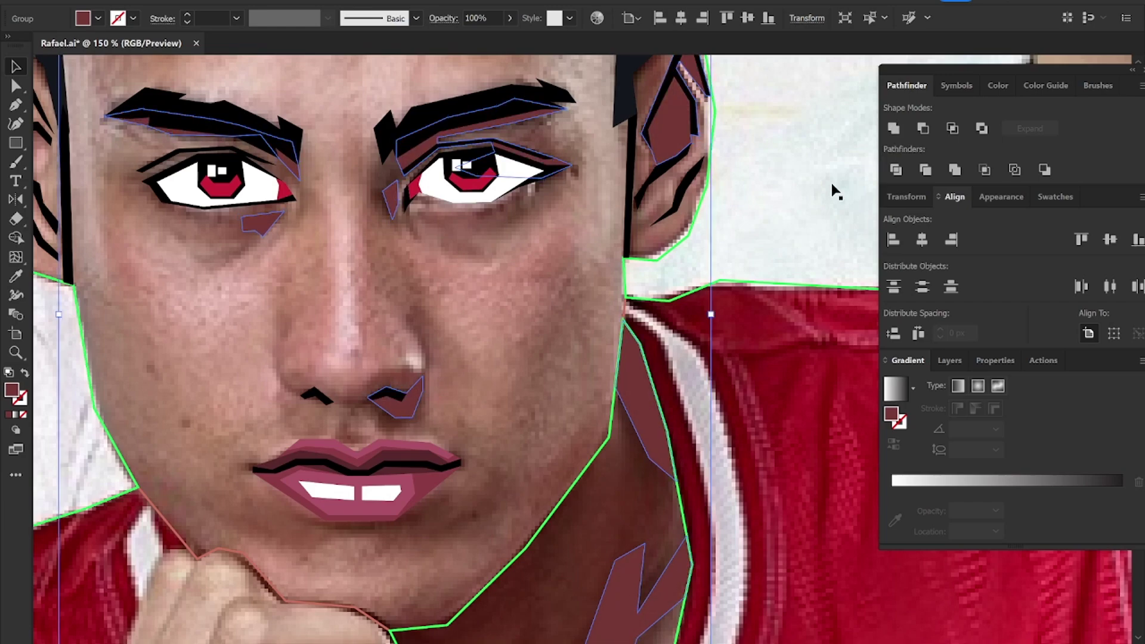
left_click(567, 376)
scroll(352, 464, "up", 2)
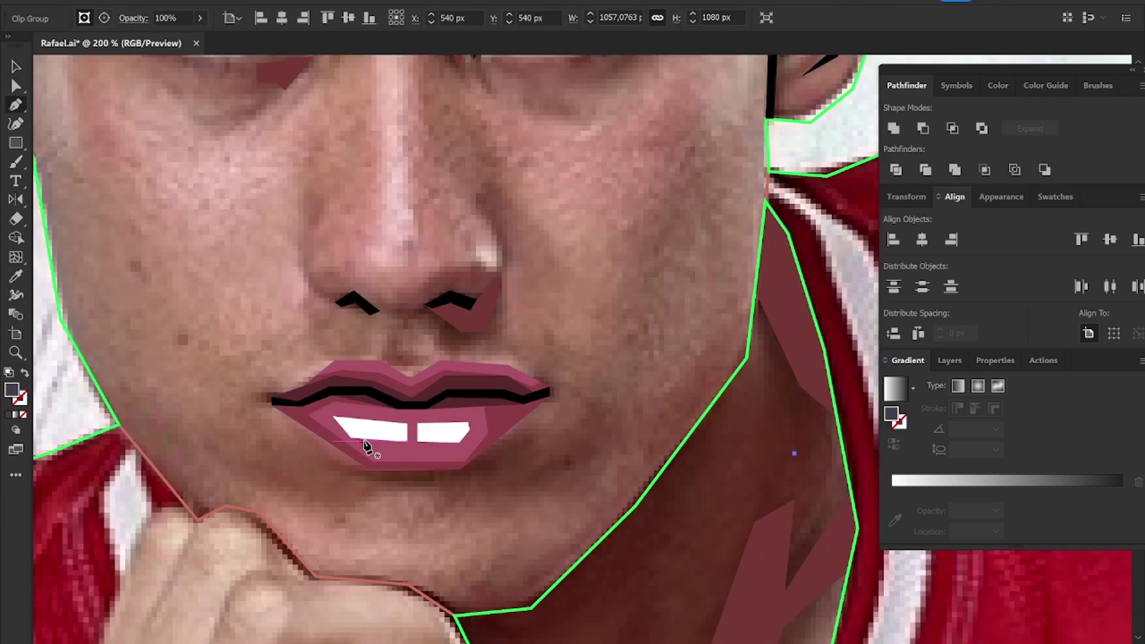
scroll(365, 445, "up", 1)
left_click(407, 495)
left_click(516, 495)
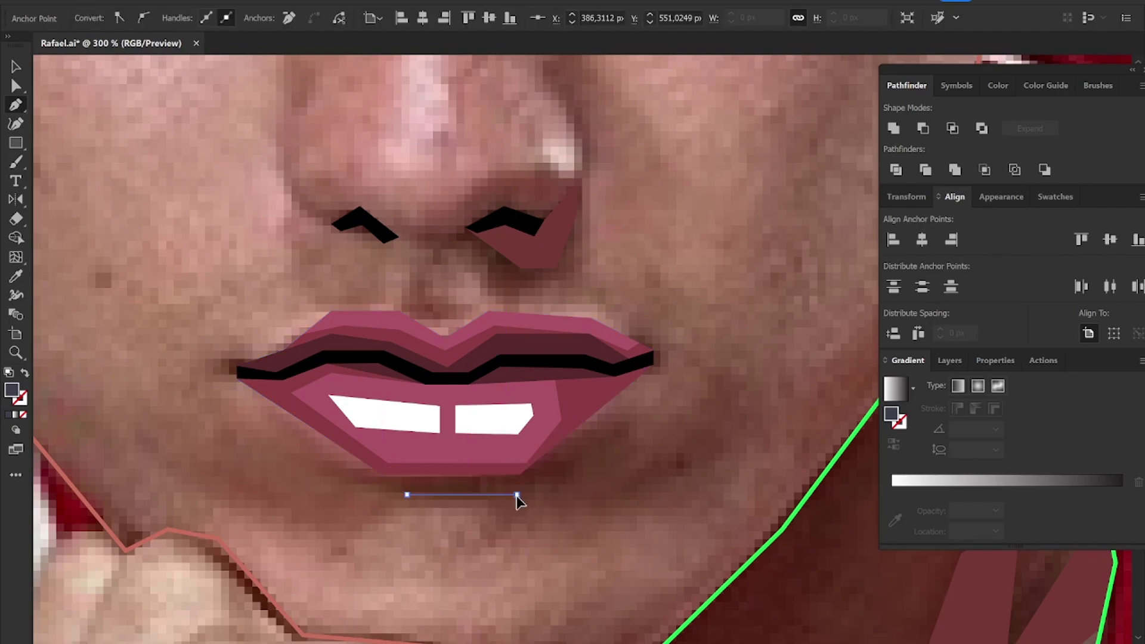
left_click(529, 452)
left_click(382, 474)
Step: Give the lip shadow the nostril shadow's maroon colour
key("v")
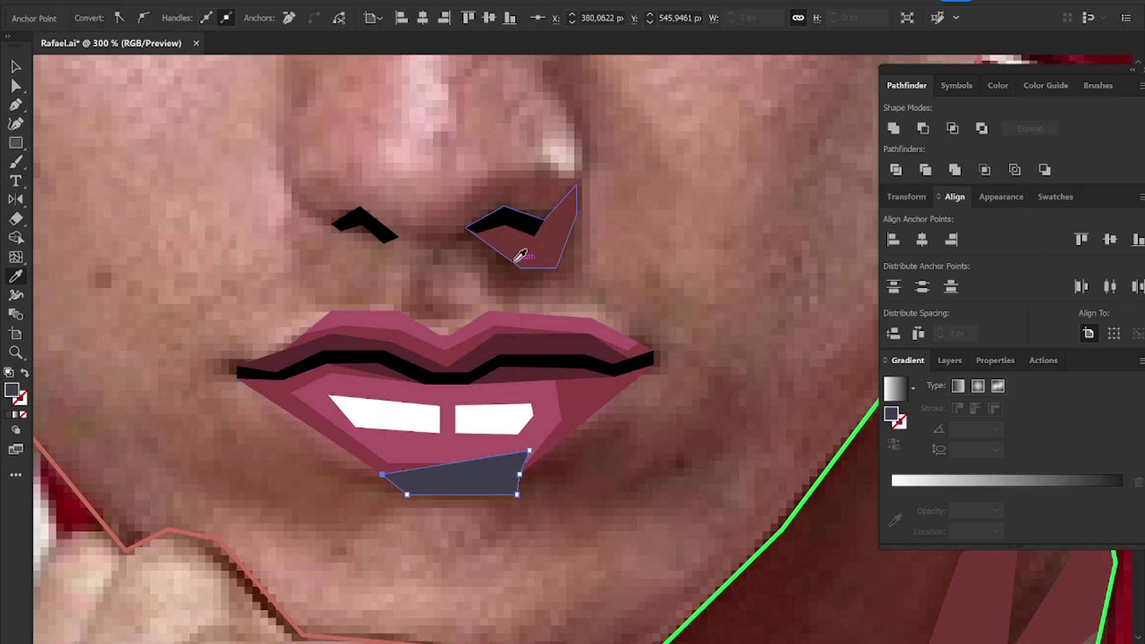
left_click(518, 259)
key("v")
left_click(554, 254, "shift")
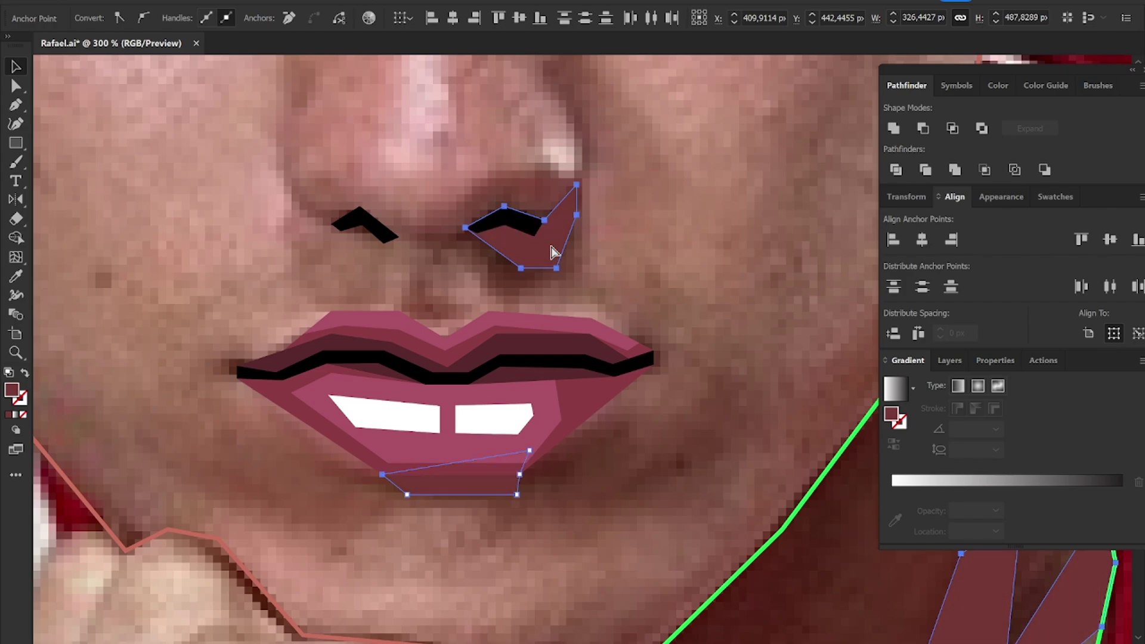
left_click(727, 287)
key("p")
key("ctrl+1")
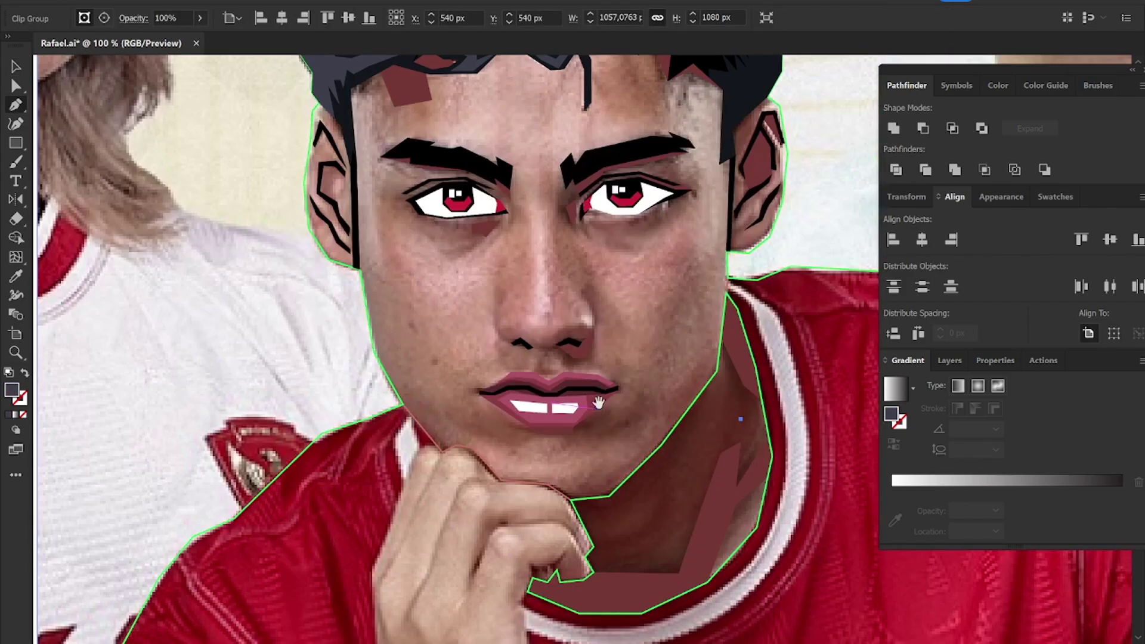
scroll(556, 471, "up", 3)
Step: Trace a closed outline down the right side of the nose and around the nostril
scroll(597, 417, "up", 2)
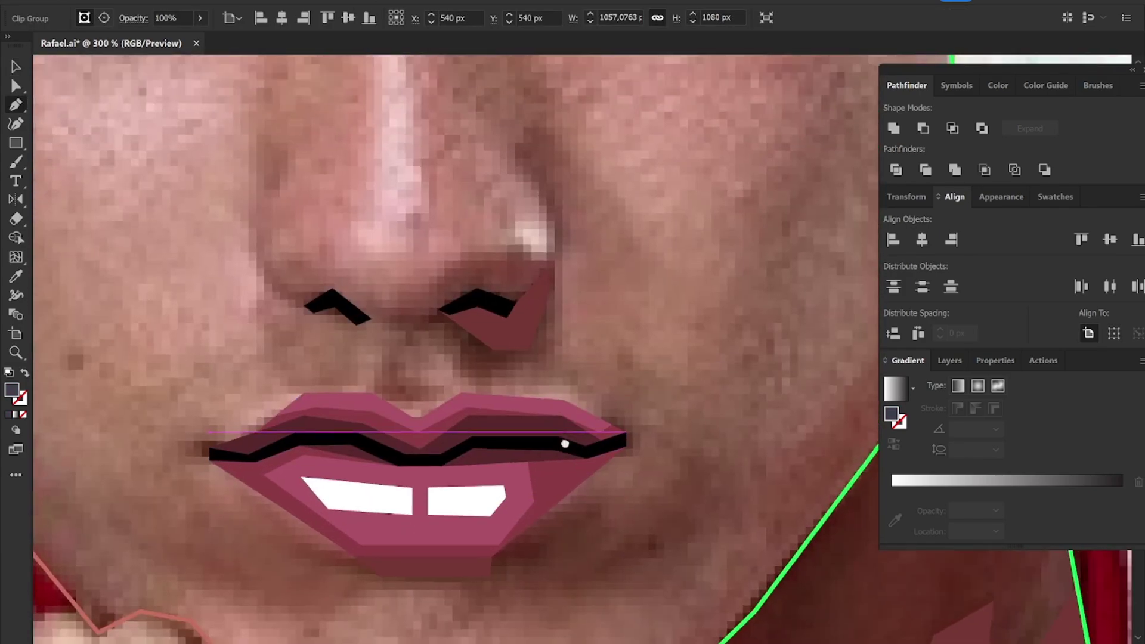
scroll(593, 383, "up", 3)
left_click(549, 396)
left_click(564, 355)
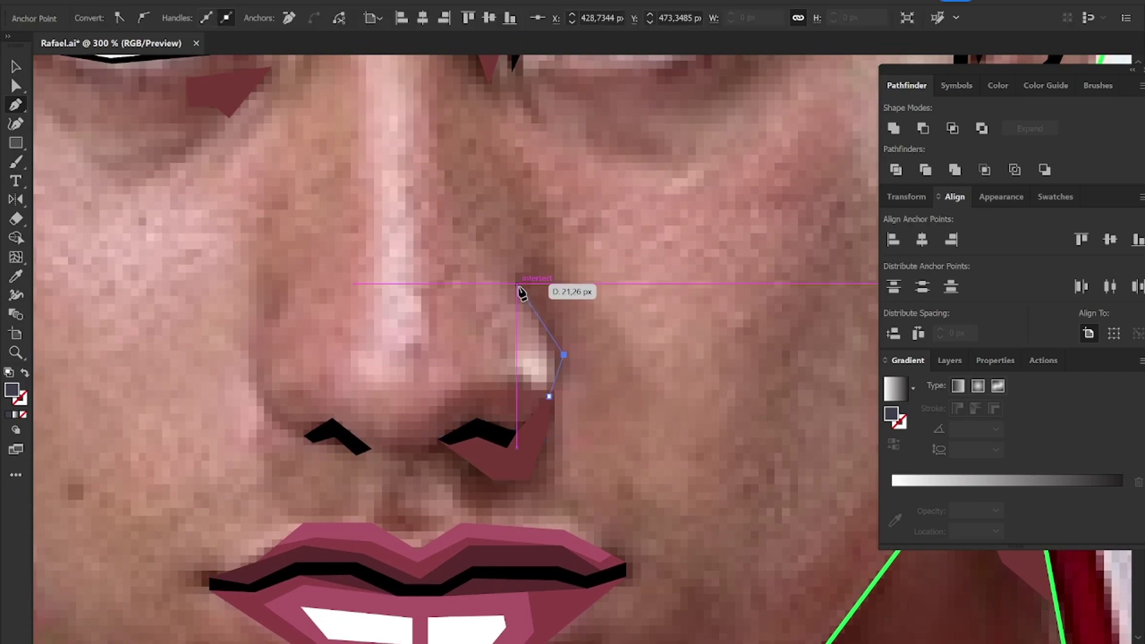
left_click(518, 283)
left_click(534, 226)
left_click(591, 317)
left_click(560, 474)
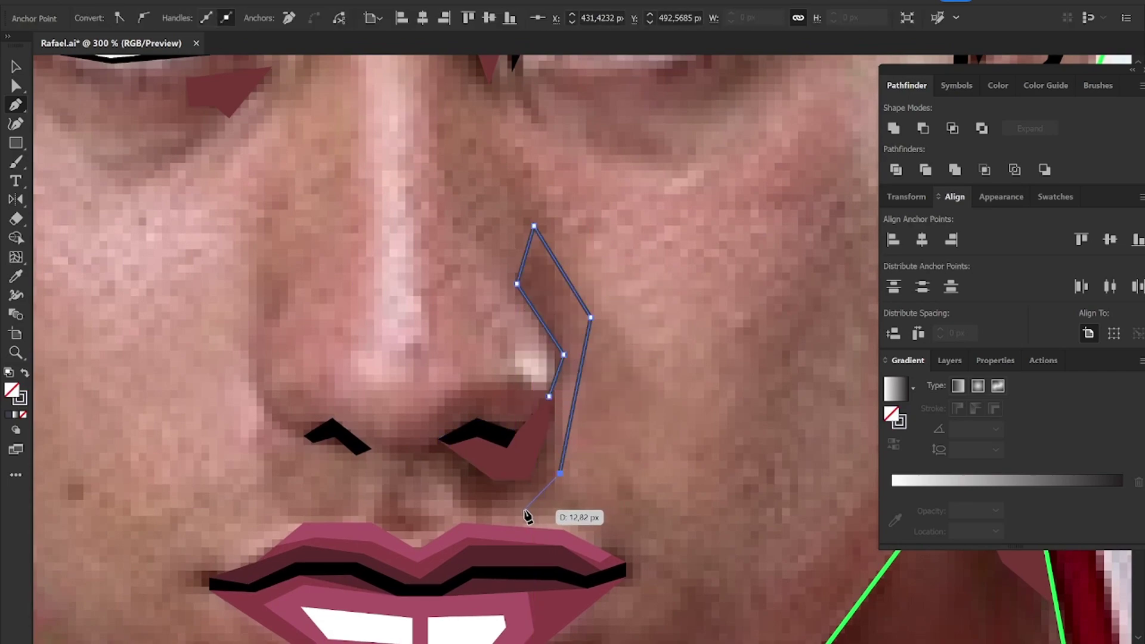
left_click(444, 468)
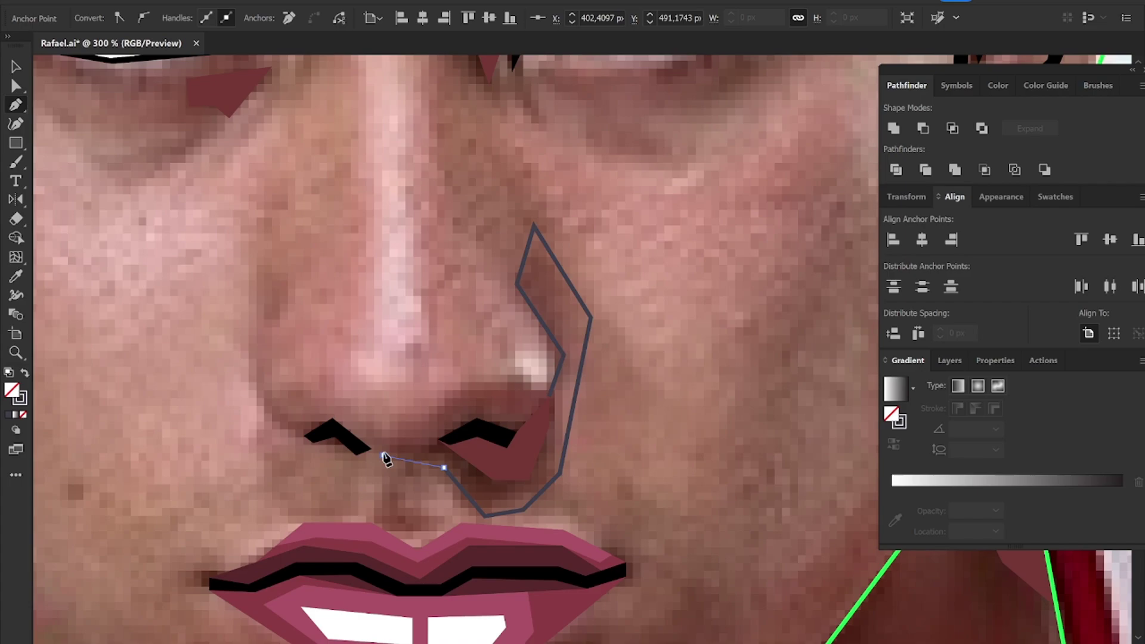
left_click(438, 411)
left_click(477, 374)
left_click(549, 396)
Step: Select the green jaw outline
scroll(549, 397, "down", 3)
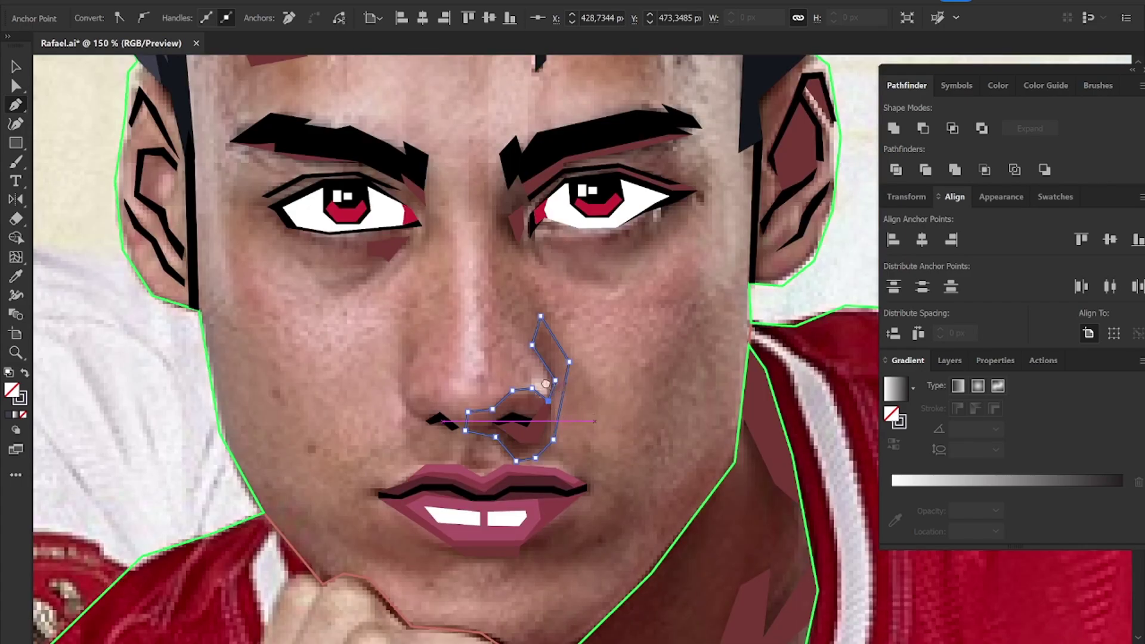
scroll(483, 407, "up", 1)
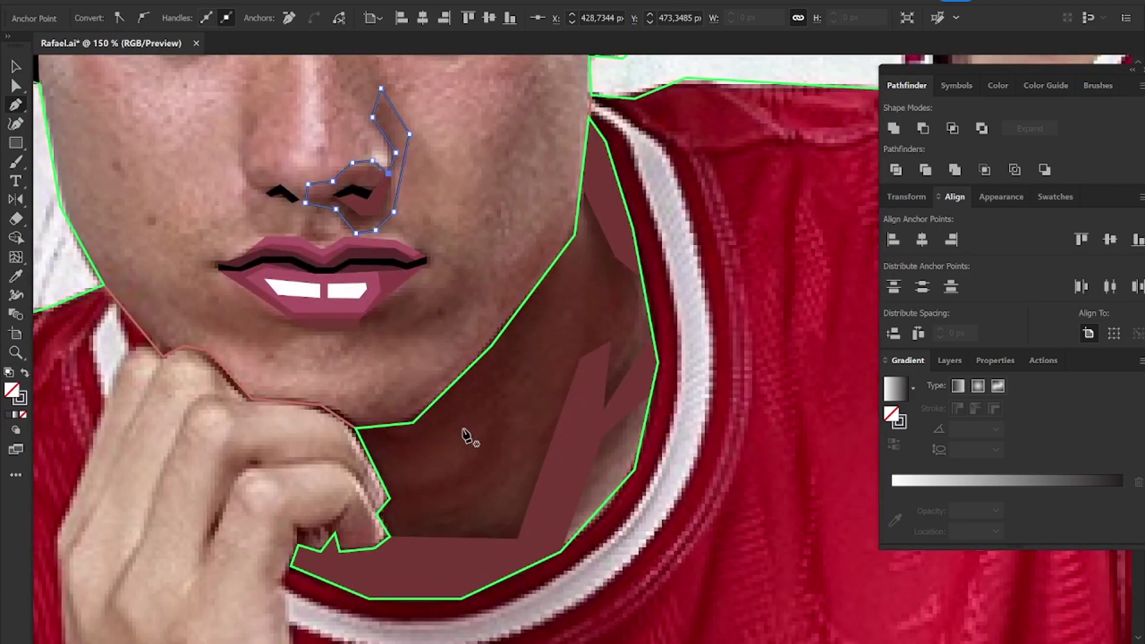
scroll(401, 465, "up", 1)
scroll(546, 379, "down", 1)
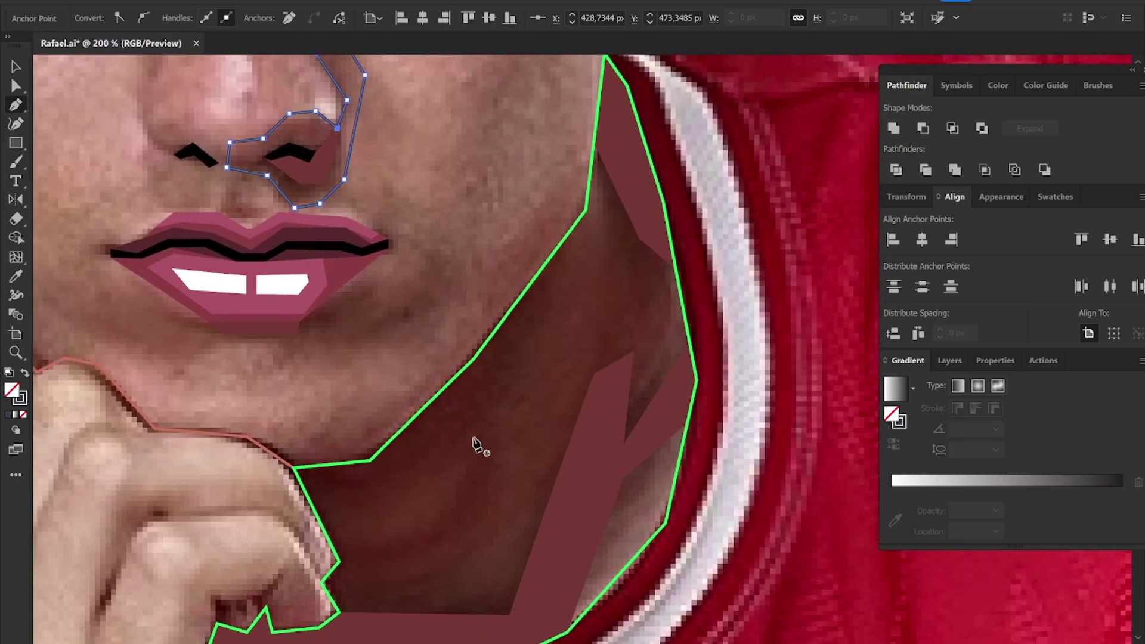
scroll(418, 471, "up", 1)
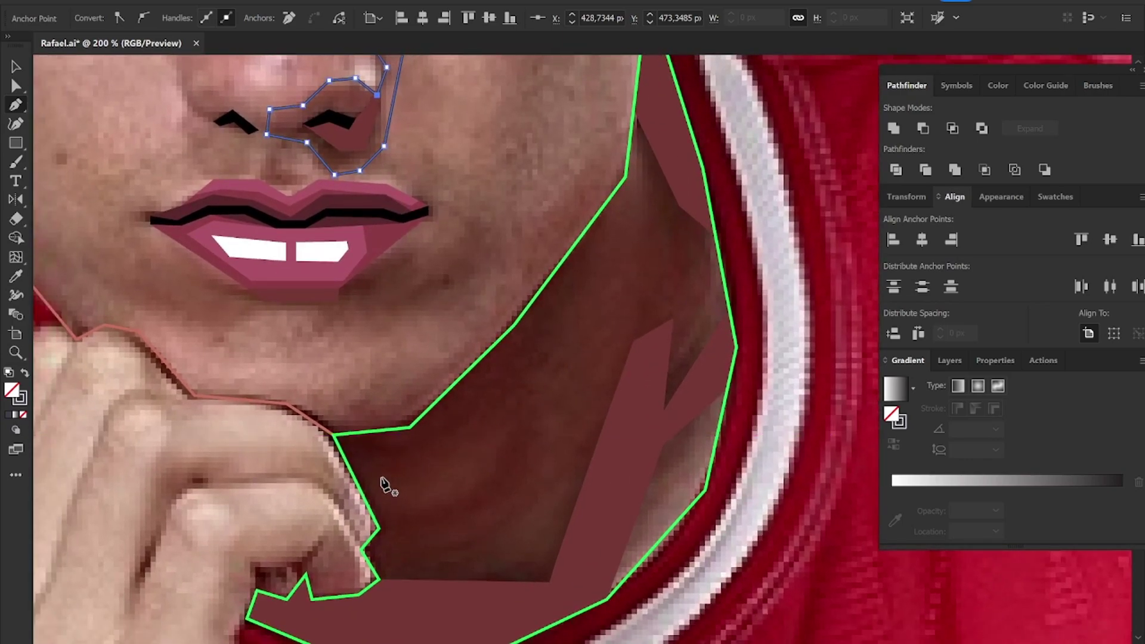
key("v")
left_click(399, 435)
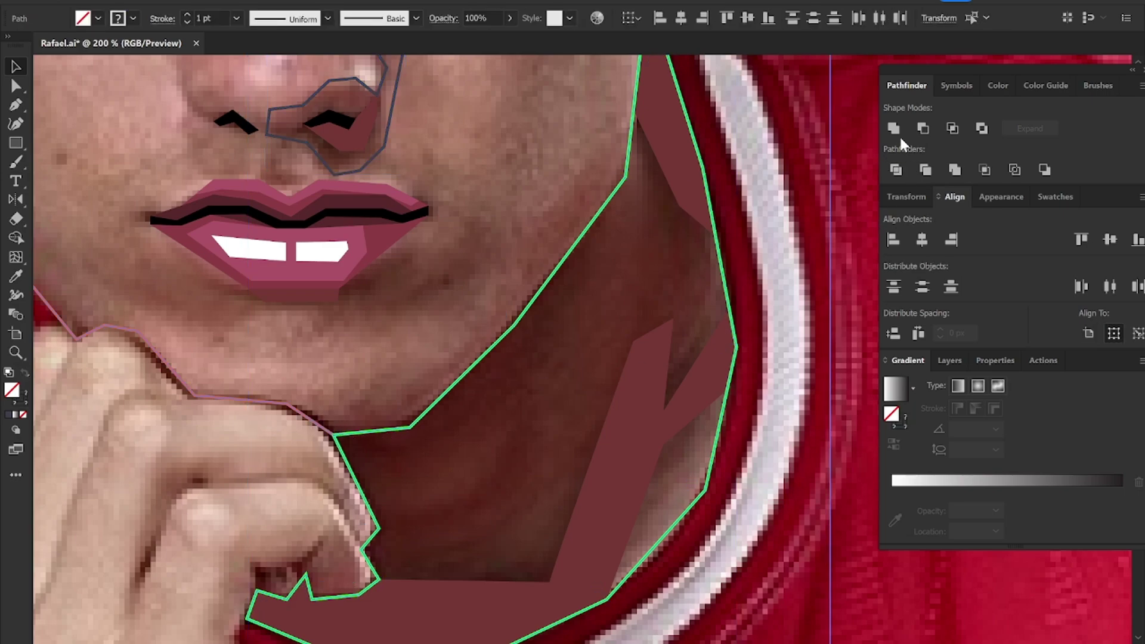
Step: Trace a small shape below the chin and subtract it from the green jaw outline with Minus Front
left_click(682, 312)
left_click(469, 373)
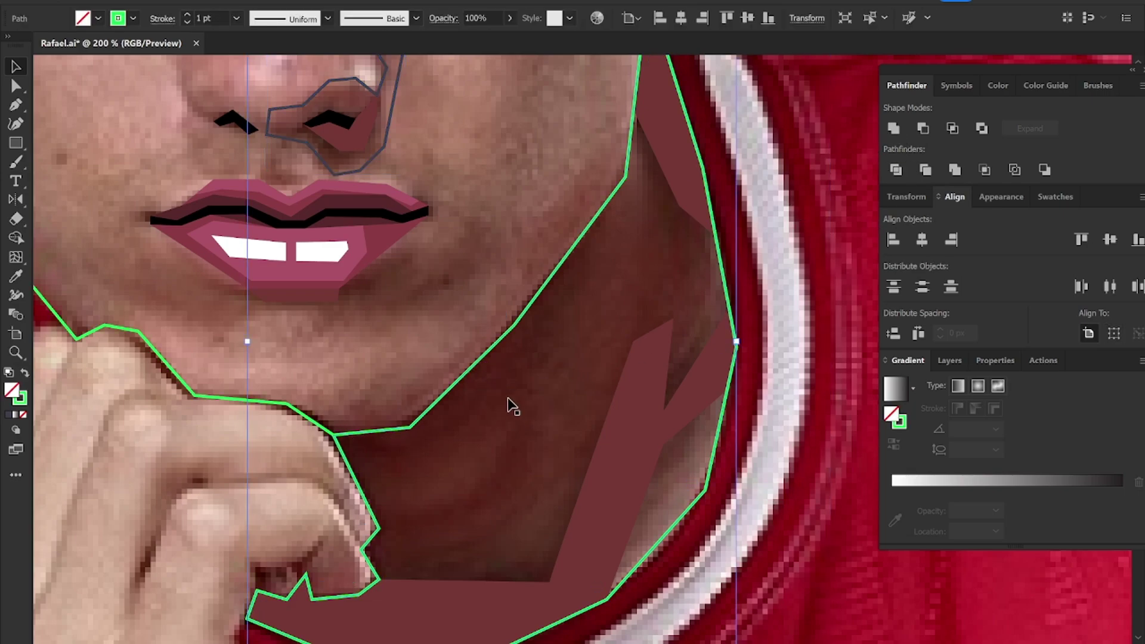
key("p")
left_click(389, 479)
left_click(446, 460)
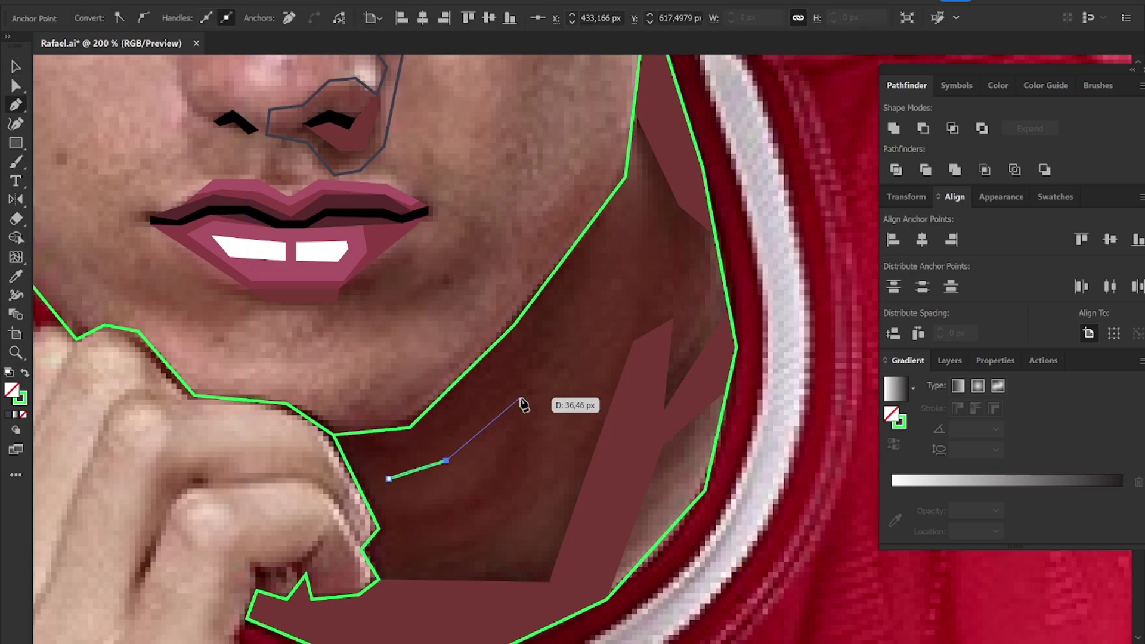
left_click(520, 398)
left_click(508, 474)
left_click(398, 530)
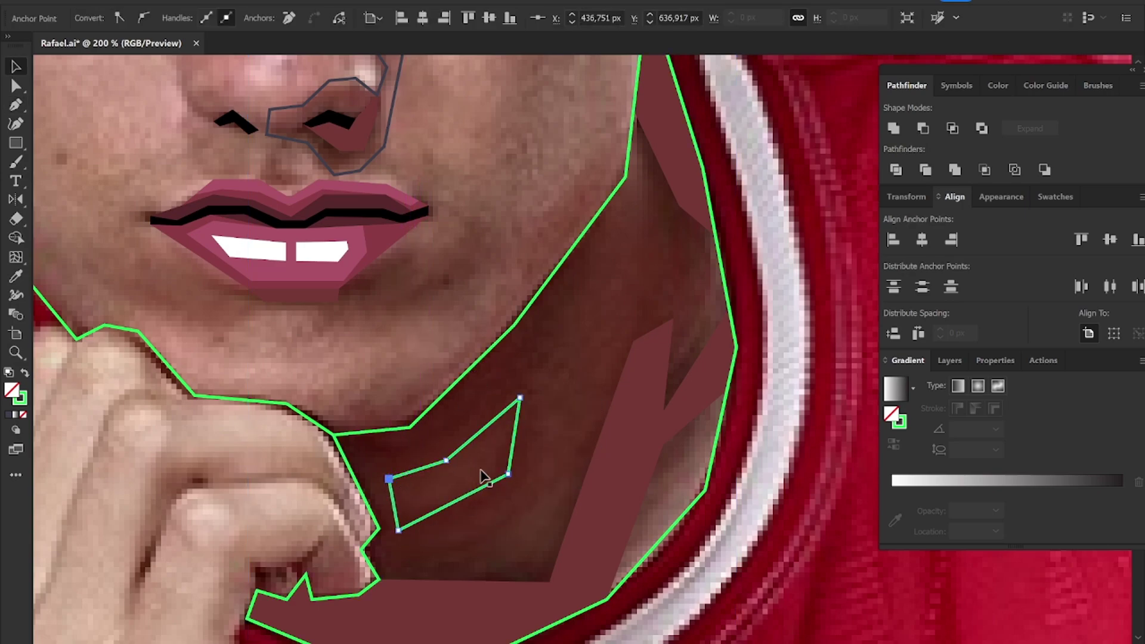
left_click(484, 370, "shift")
left_click(925, 129)
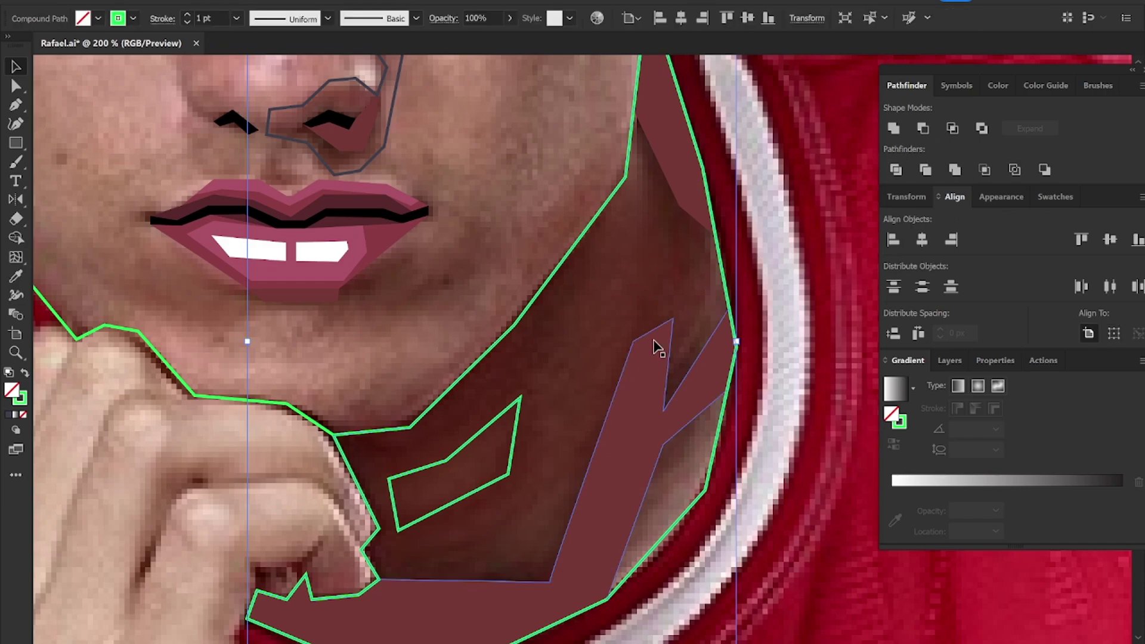
Step: Pen-trace the main shadow outline running down the side of the neck
key("p")
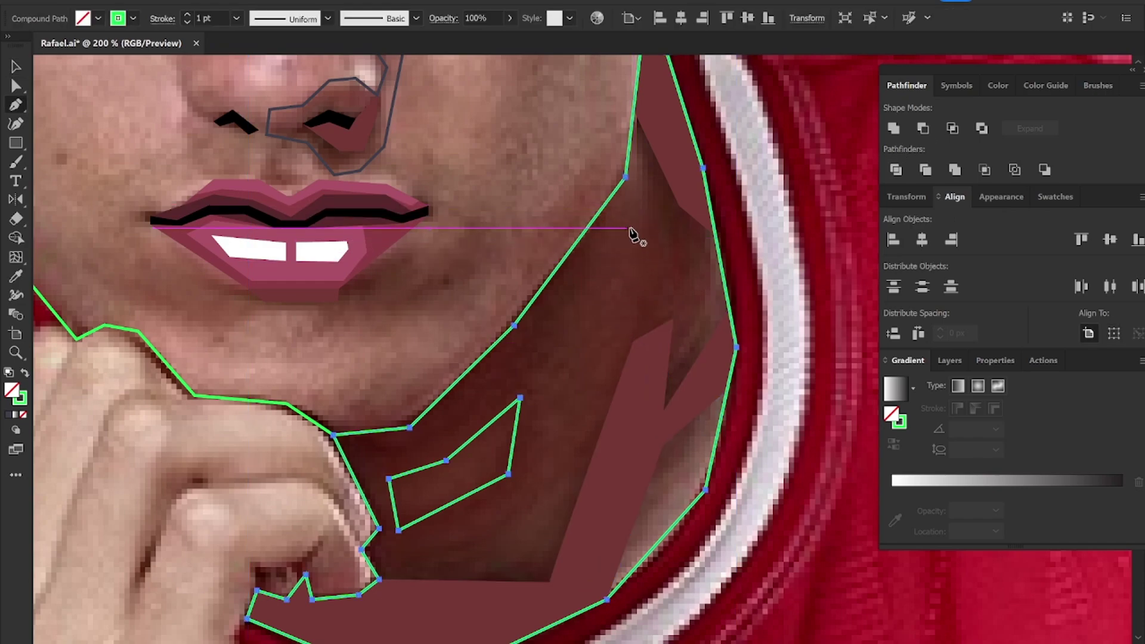
left_click(634, 229)
left_click(538, 360)
left_click(531, 478)
left_click(462, 555)
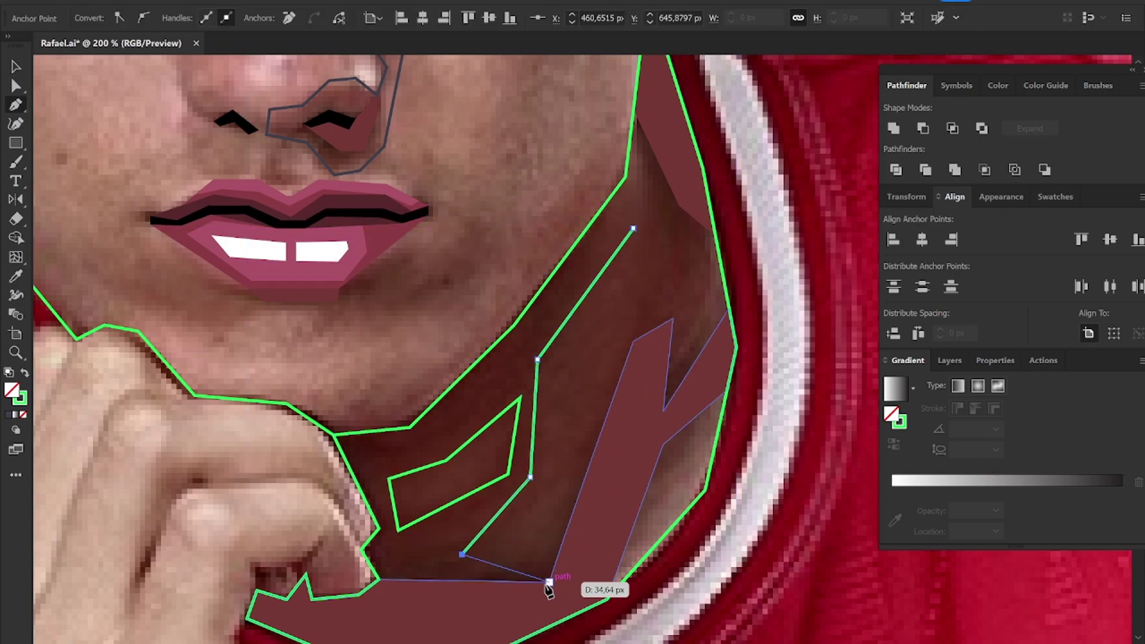
left_click(549, 581)
left_click(633, 341)
left_click(673, 320)
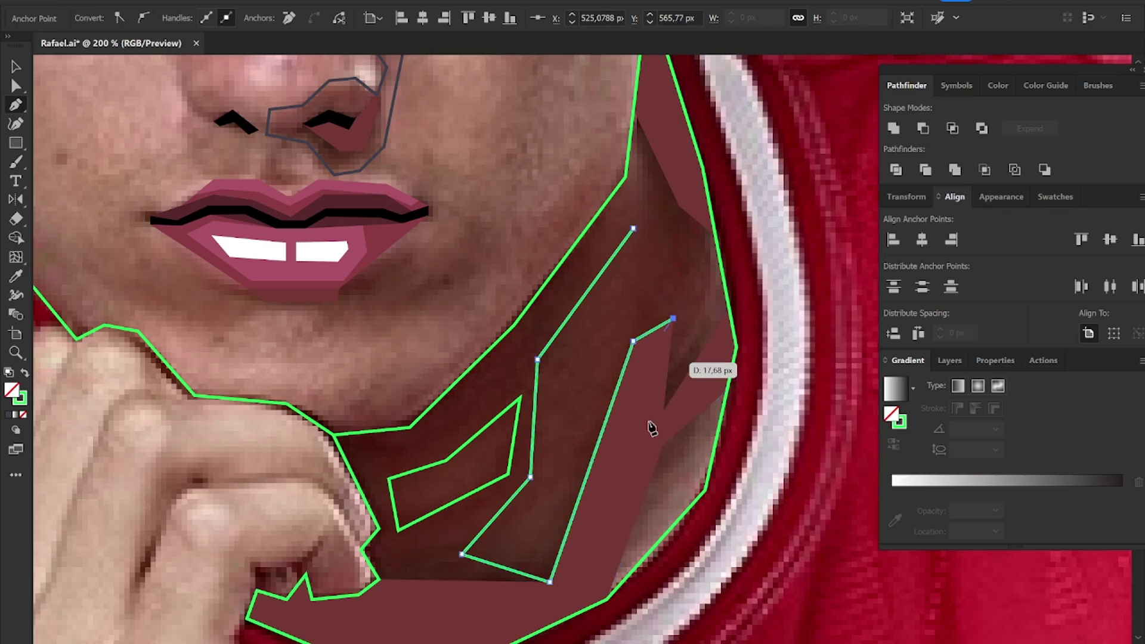
left_click(605, 600)
key("Escape")
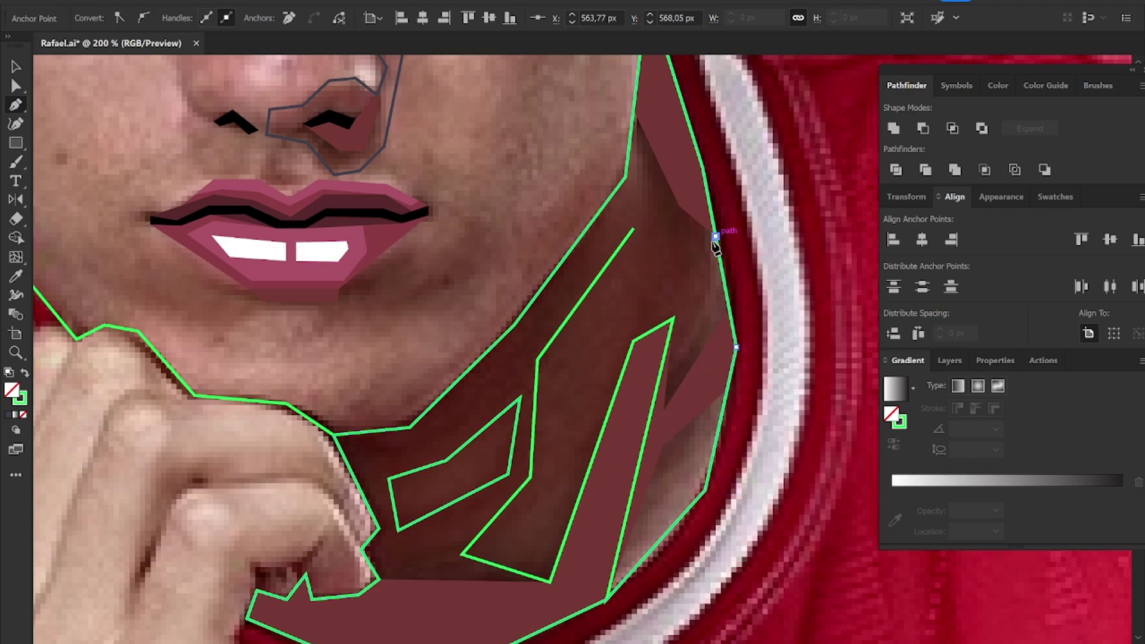
Step: Draw a last neck shadow piece, then Minus Front all front shapes from the large neck shape
left_click(716, 237)
left_click(675, 297)
left_click(659, 217)
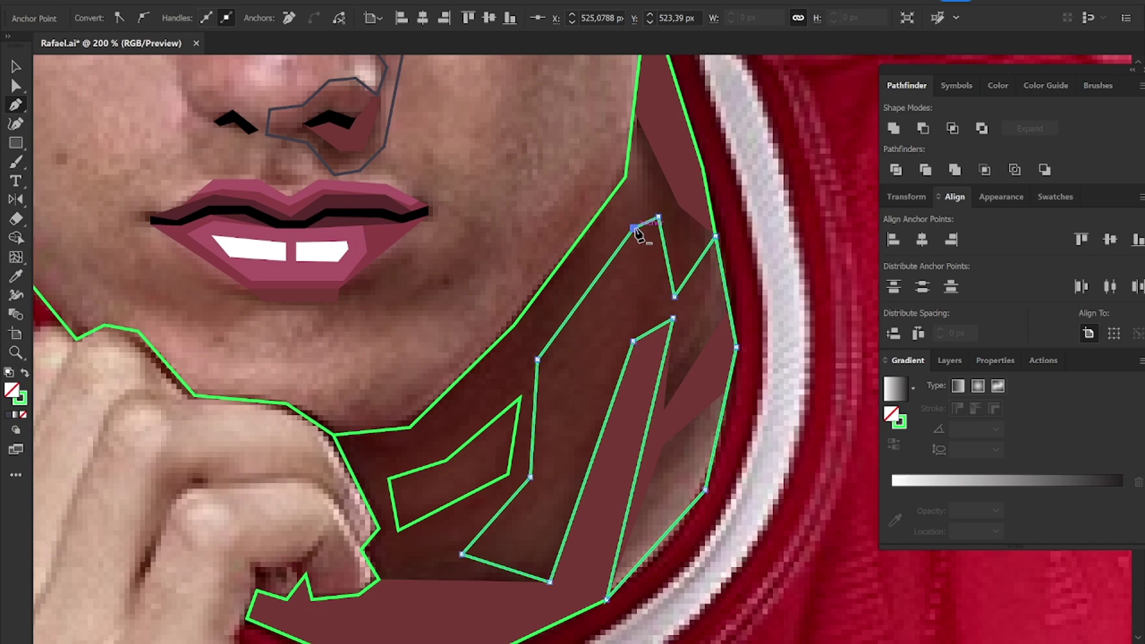
key("v")
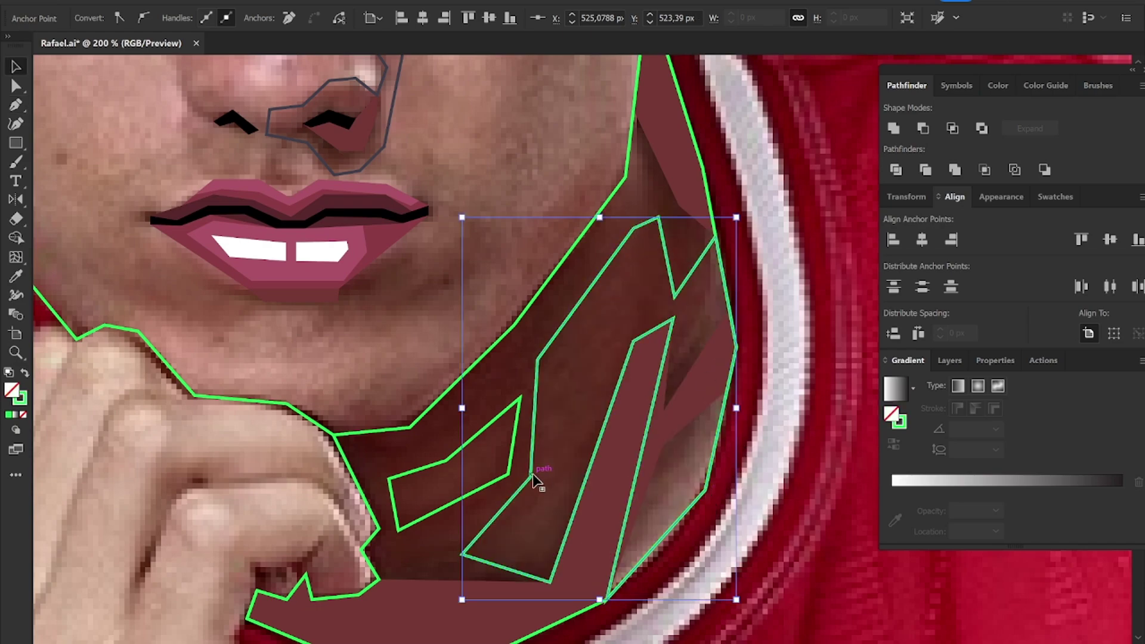
left_click(509, 477, "shift")
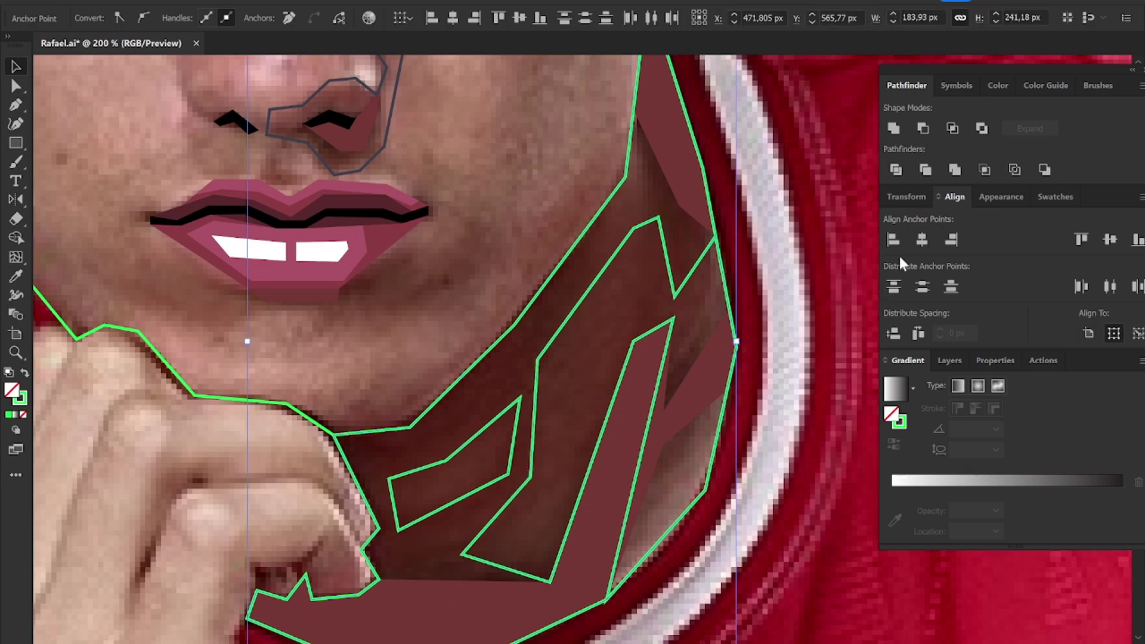
left_click(924, 129)
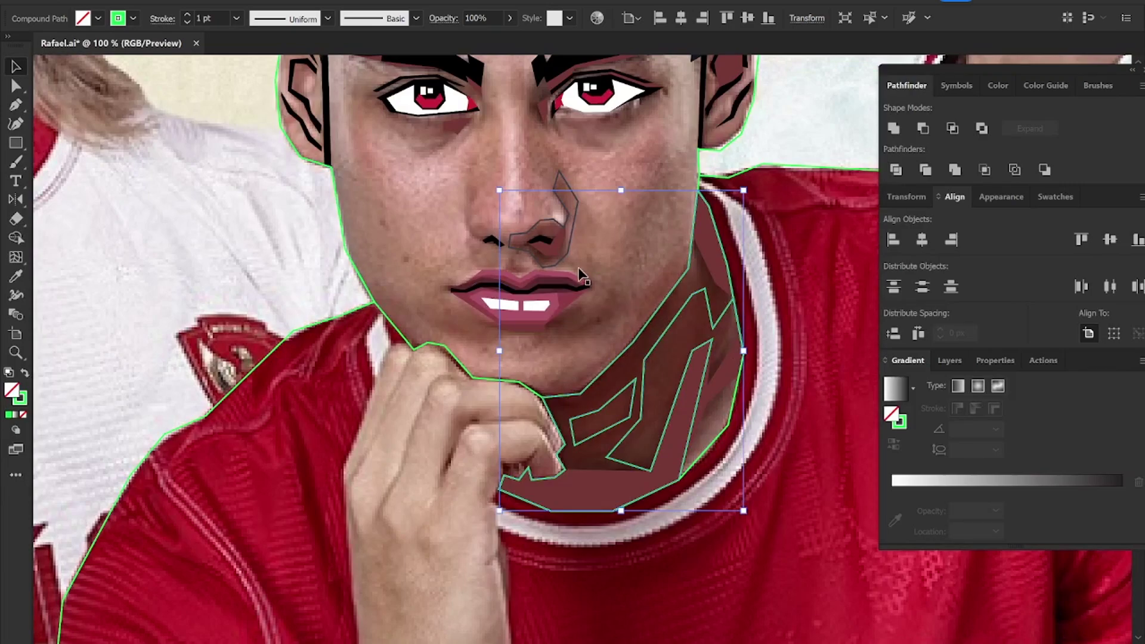
Step: Change the stroke of the nose and neck outlines to yellow #f7dd1e
left_click(576, 266)
left_click(694, 350)
key("v")
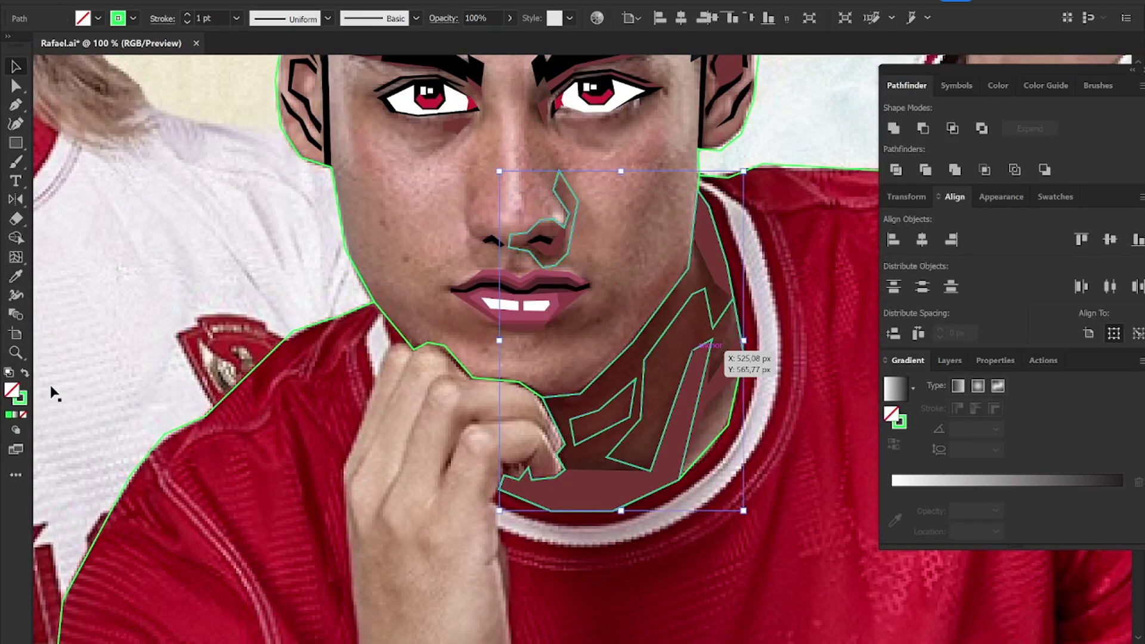
double_click(899, 131)
left_click(844, 197)
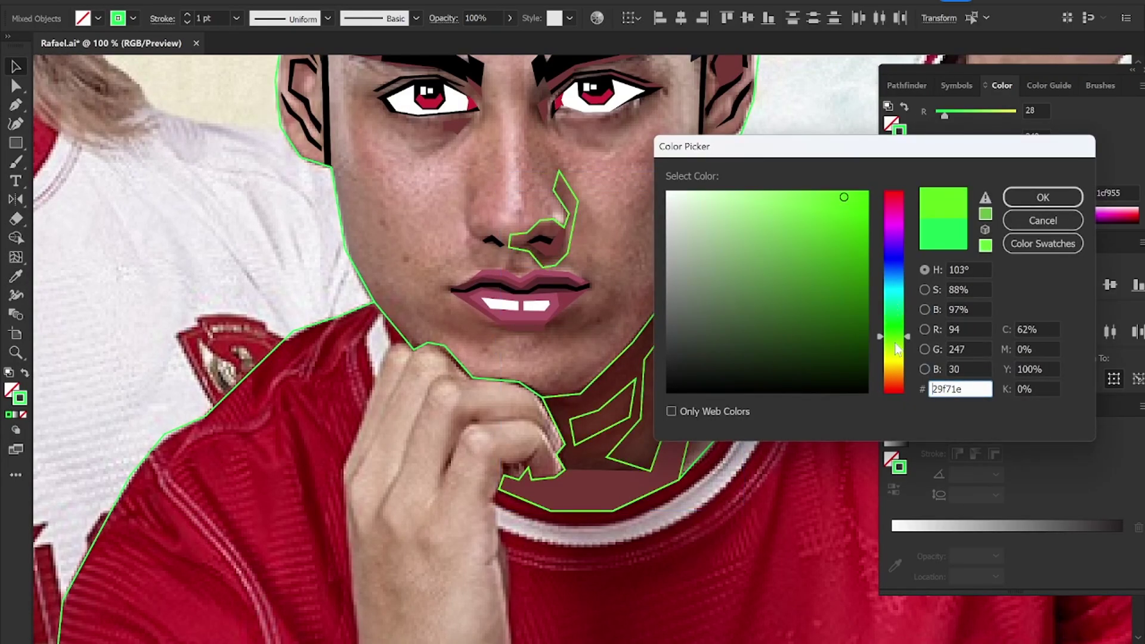
left_click_drag(893, 335, 894, 364)
left_click(1038, 198)
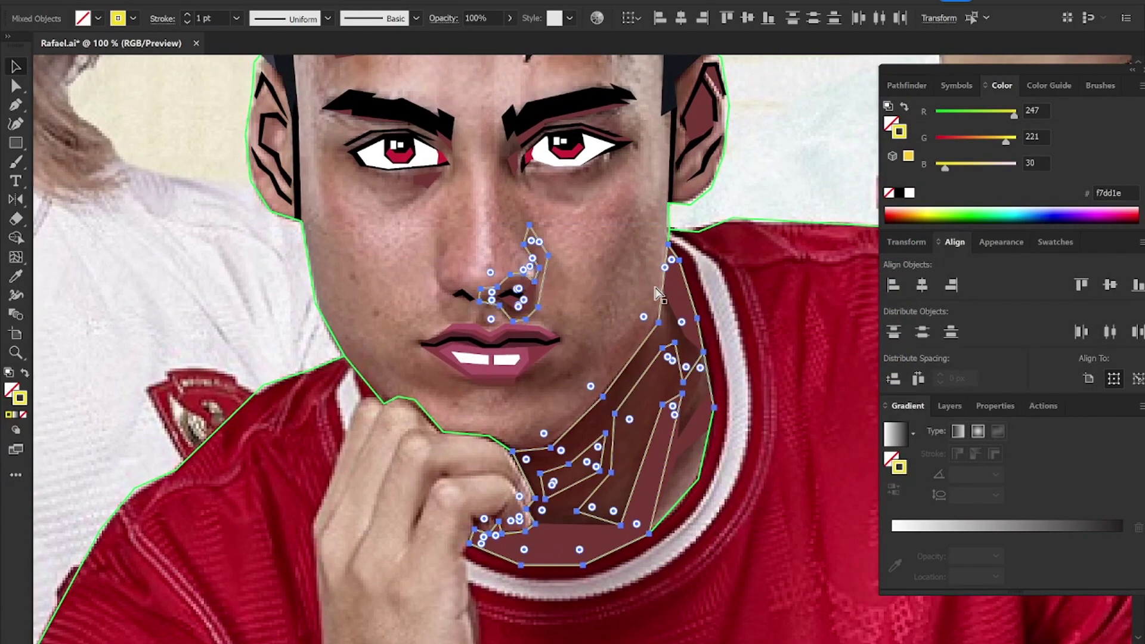
Step: Group the nose and neck shapes, then zoom in toward the eyes
key("ctrl+g")
key("ctrl+plus")
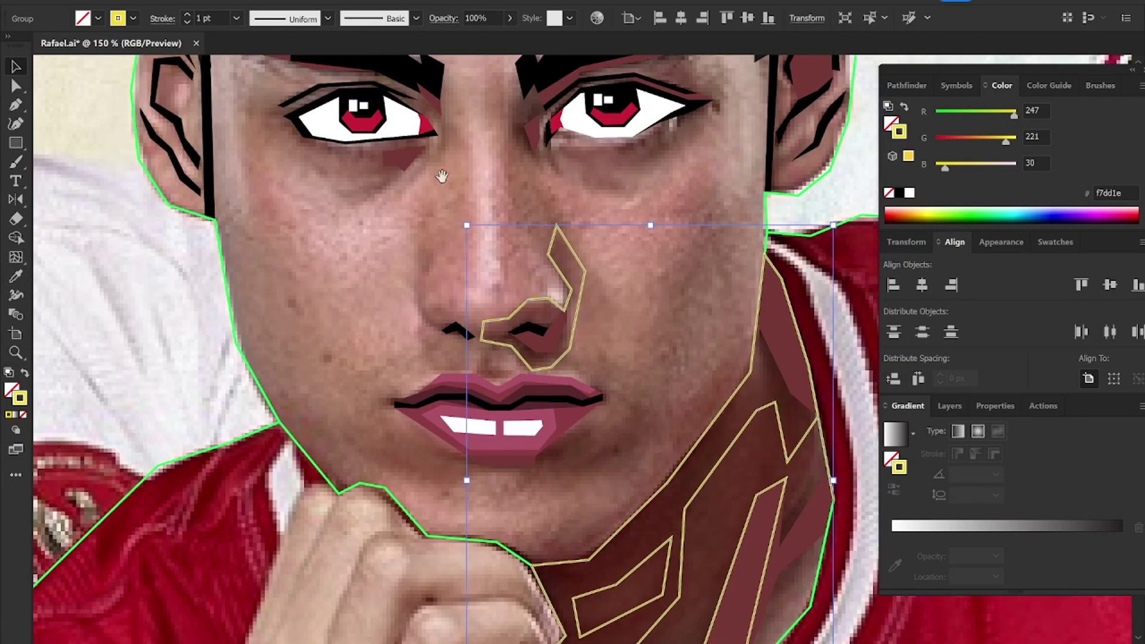
key("ctrl+plus")
Step: Pen-trace the top of the left eye shadow along the eyebrow to its tip
key("p")
left_click(252, 202)
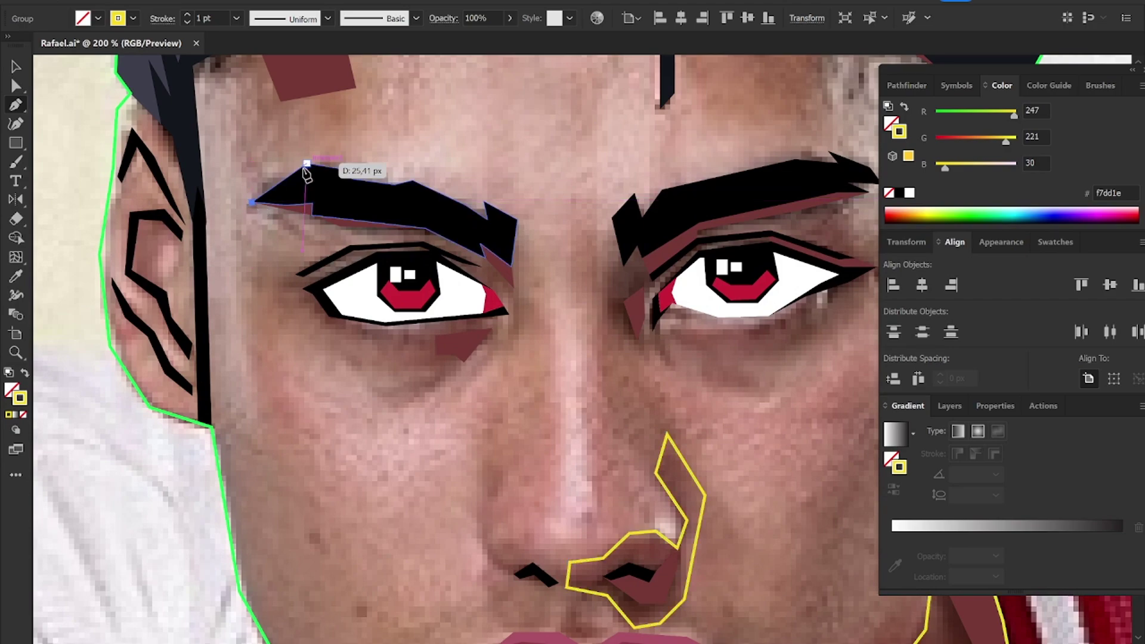
left_click(306, 163)
left_click(339, 192)
left_click(404, 215)
left_click(493, 233)
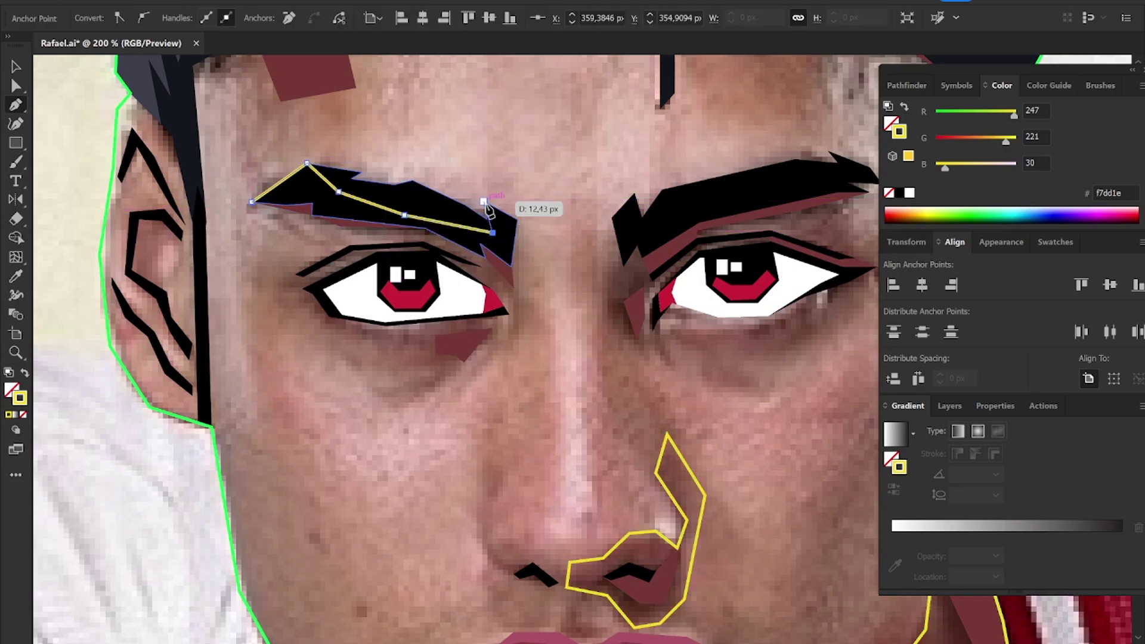
left_click(518, 221)
left_click(518, 345)
scroll(501, 352, "up", 1)
scroll(496, 352, "up", 1)
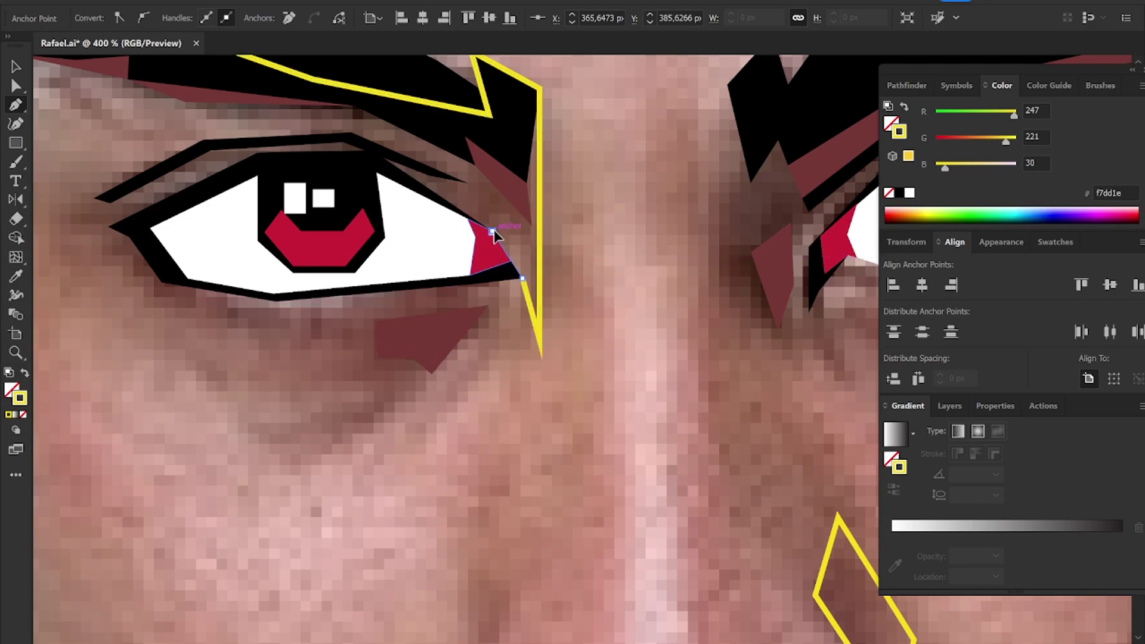
Step: Continue the outline around the eye corner and under the eye, closing it at the start
left_click(457, 266)
left_click(489, 305)
left_click(432, 374)
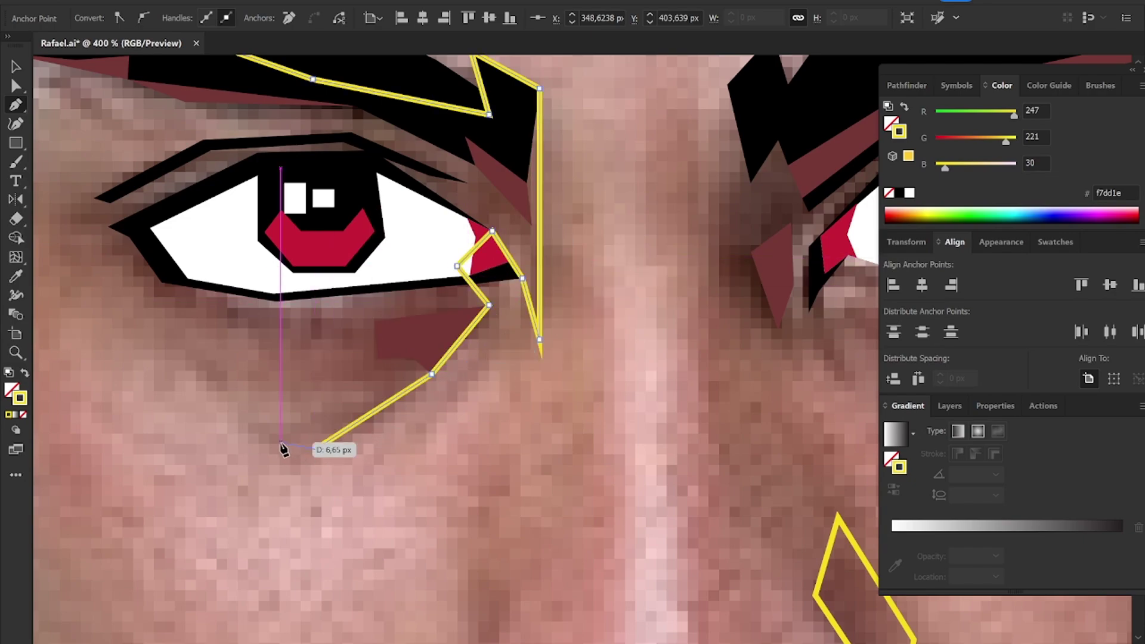
left_click(368, 399)
left_click(259, 374)
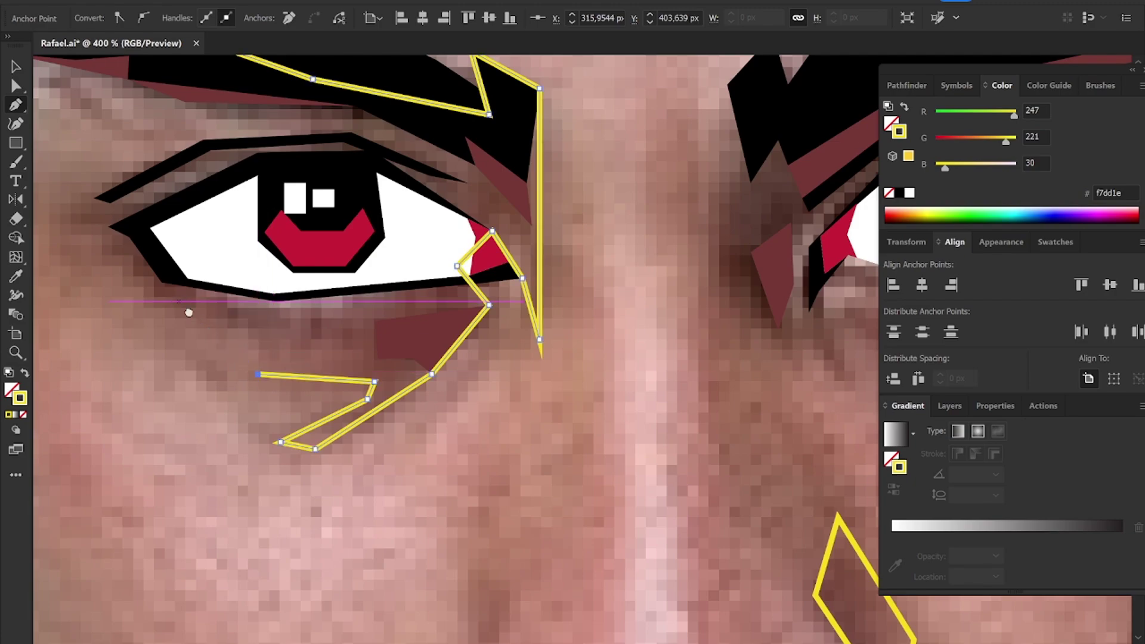
left_click(163, 282)
left_click_drag(131, 268, 338, 385)
left_click(250, 355)
left_click(301, 314)
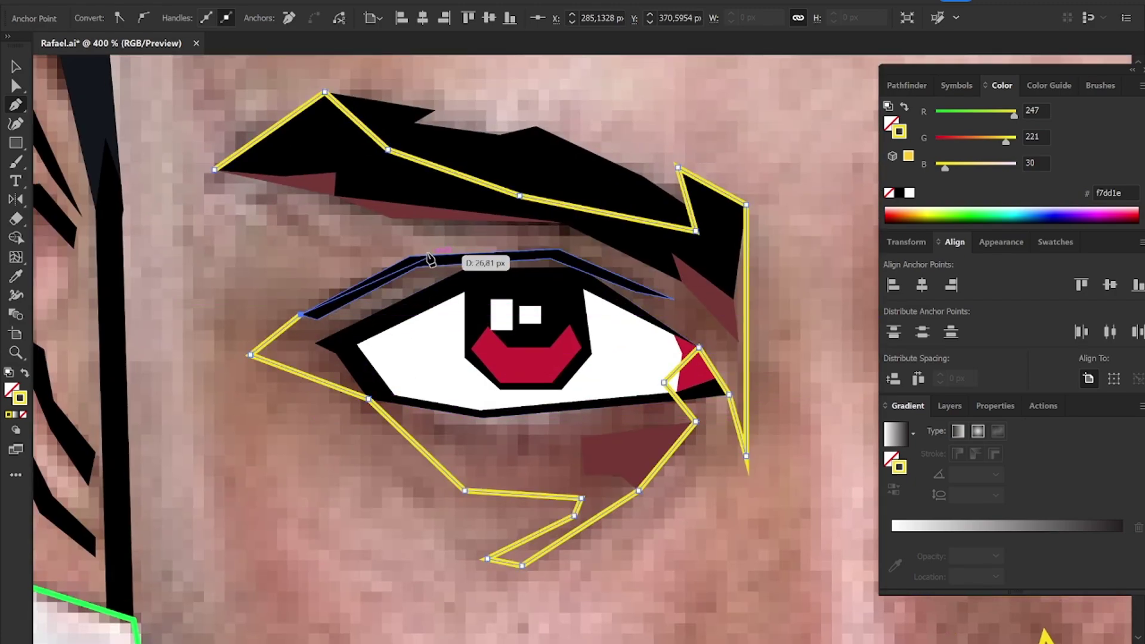
left_click(410, 256)
left_click(530, 256)
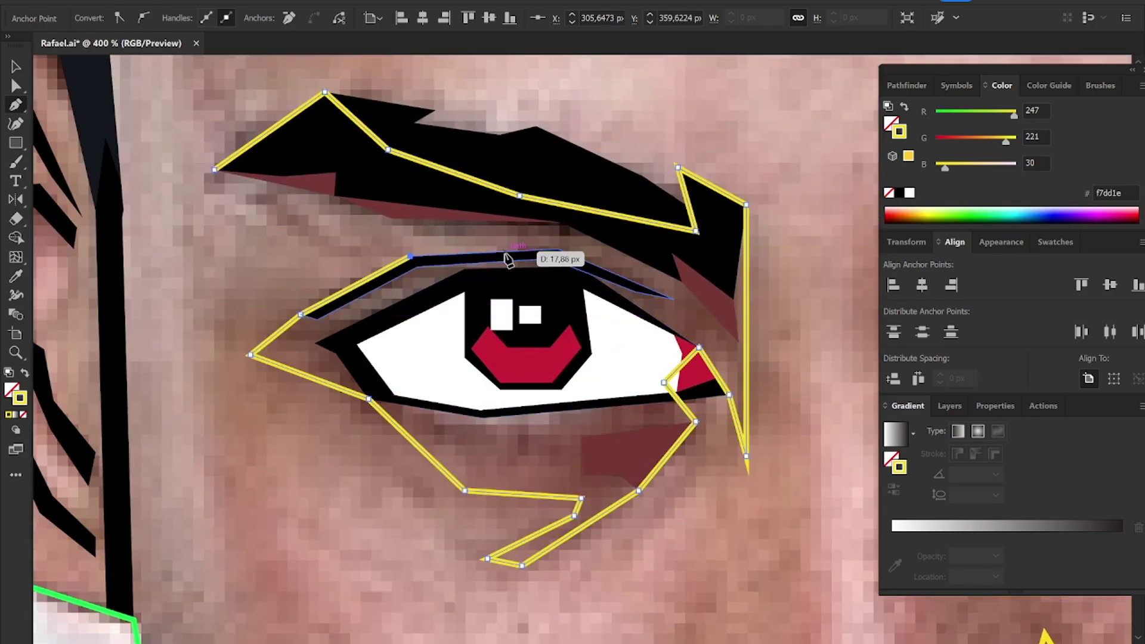
left_click(216, 170)
Step: Zoom out to the whole face and select the yellow-outlined nose group
key("v")
key("ctrl+1")
left_click(624, 409)
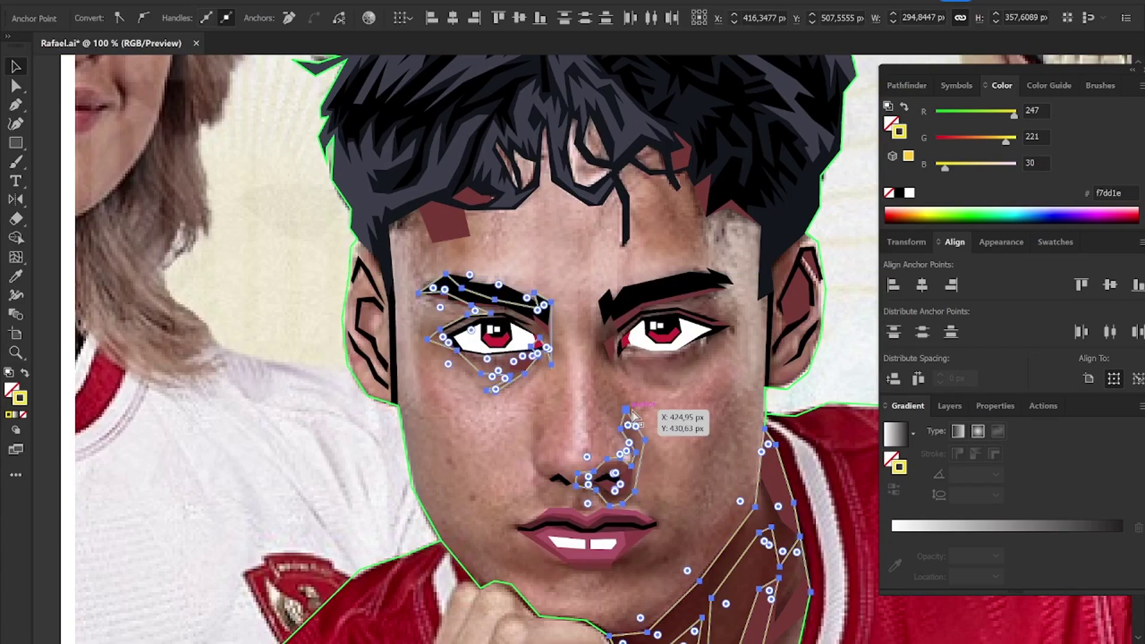
scroll(686, 358, "up", 3)
Step: Pen-trace a shadow path under the right eye along the lower eyelid
key("p")
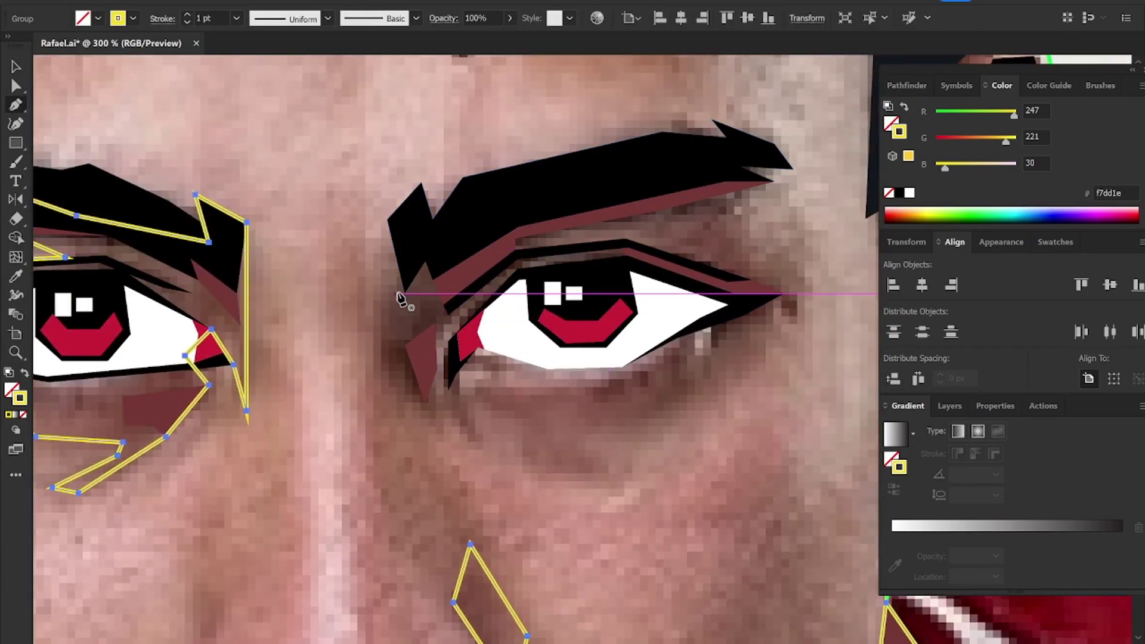
left_click(404, 294)
left_click(377, 361)
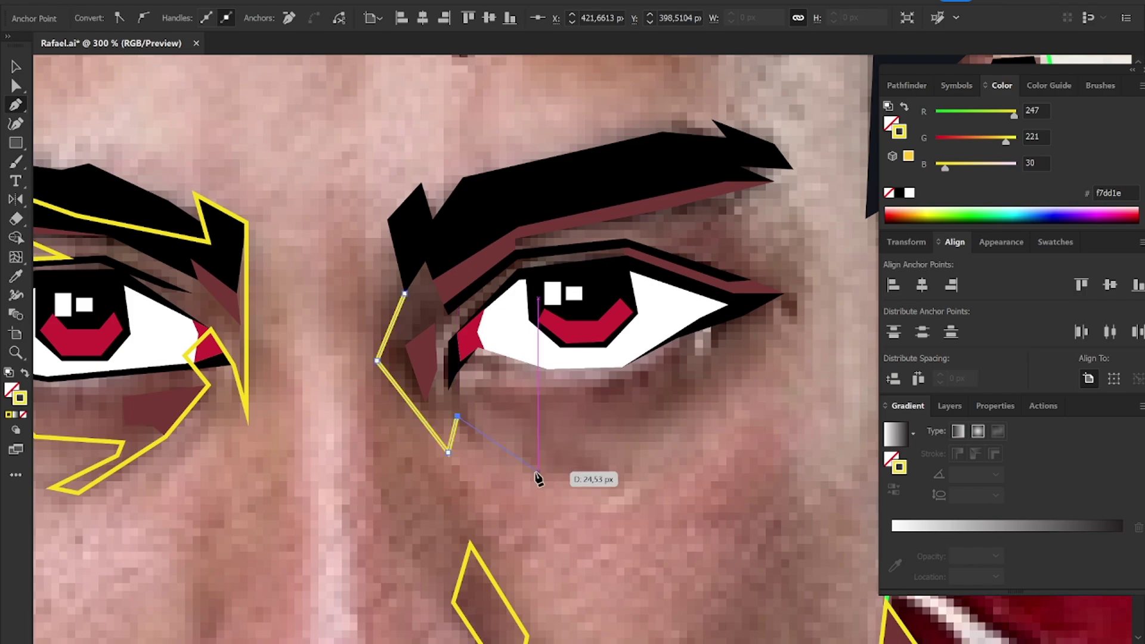
left_click(634, 477)
left_click(565, 432)
left_click(647, 431)
left_click(769, 352)
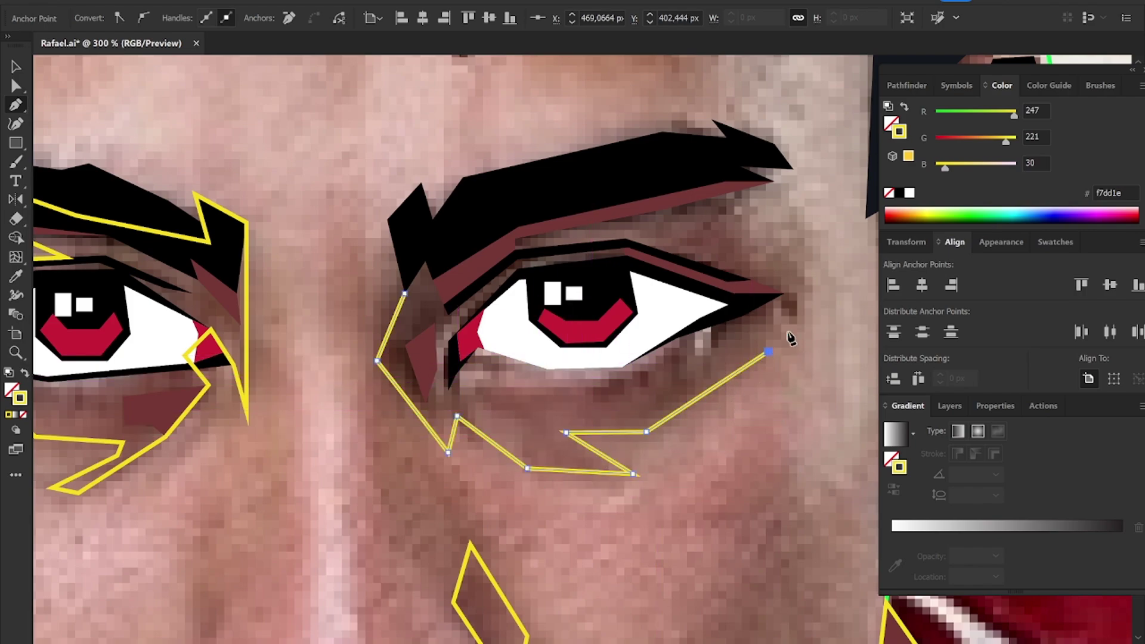
left_click(784, 293)
left_click(685, 297)
left_click(678, 338)
left_click(642, 382)
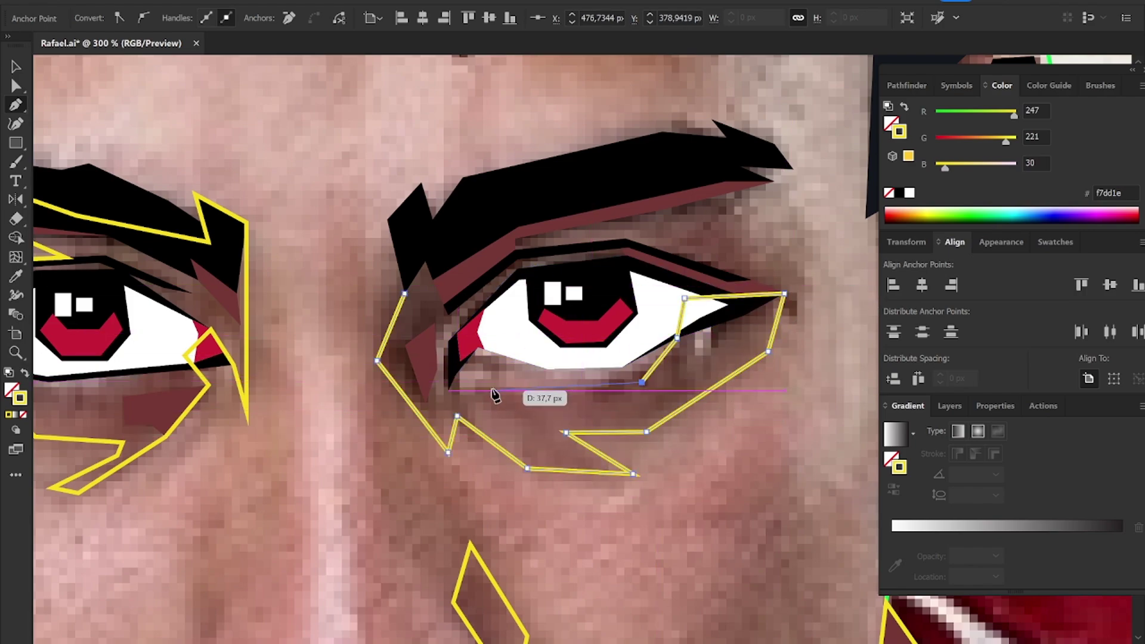
left_click(488, 385)
left_click(455, 411)
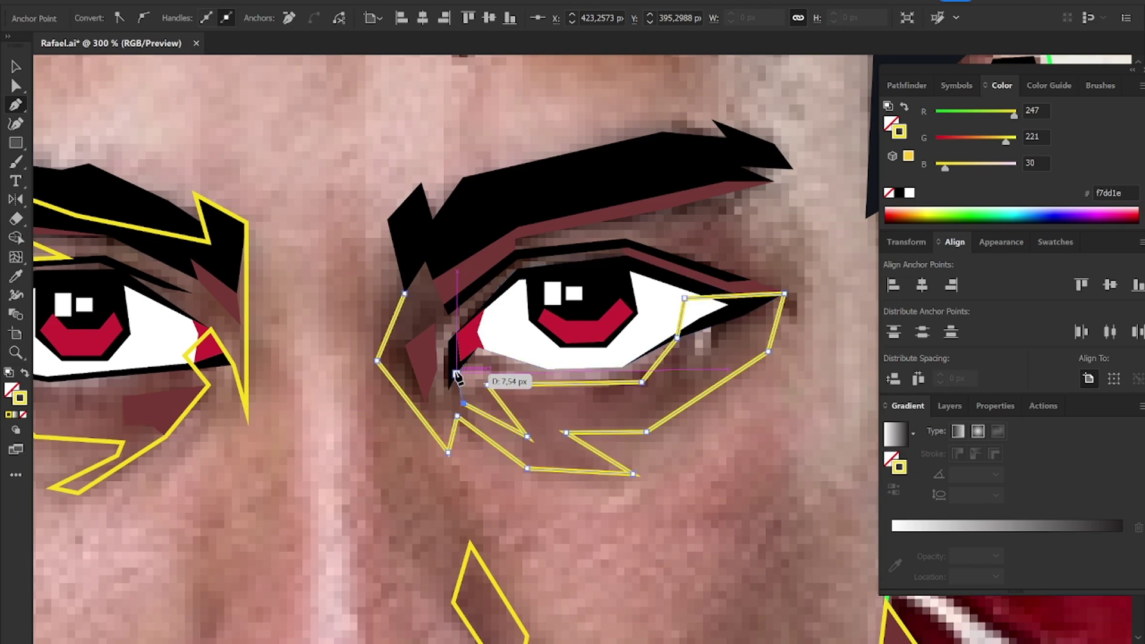
Step: Trace a closed shape around the right upper eyelid and up along its eyebrow
left_click(443, 401)
left_click(430, 369)
left_click(435, 323)
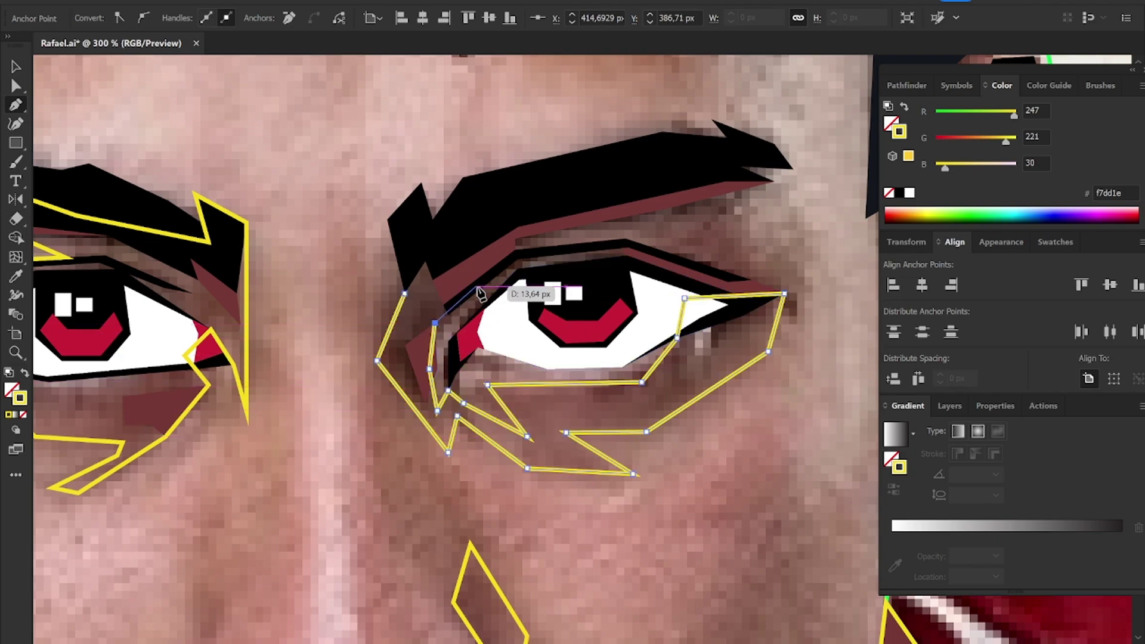
left_click_drag(498, 275, 500, 314)
left_click(502, 345)
left_click(593, 331)
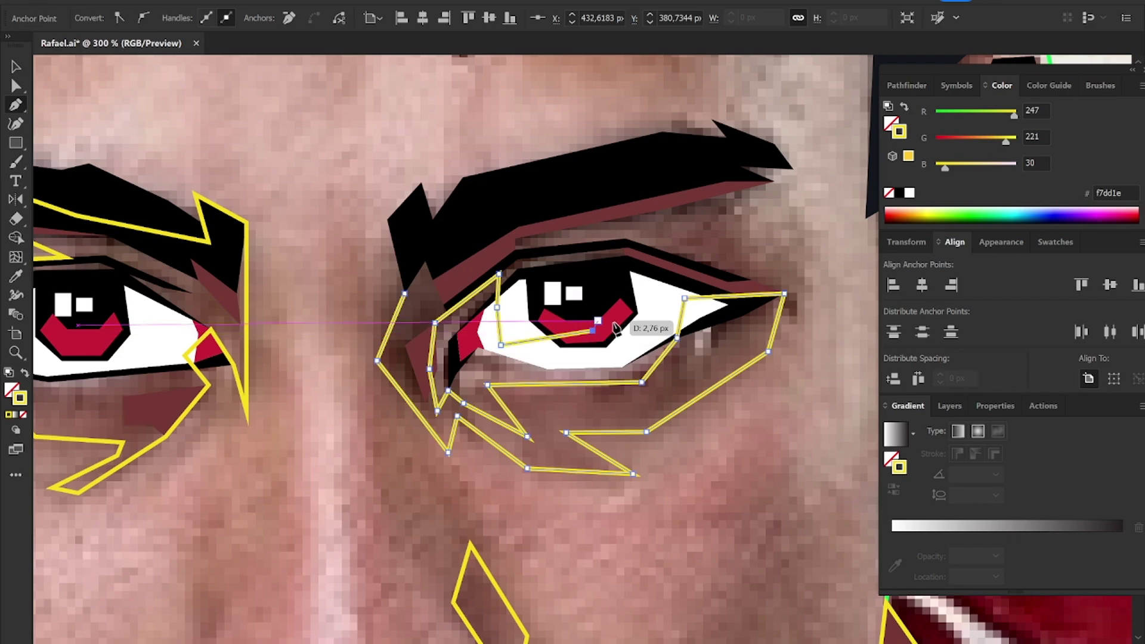
left_click(624, 316)
left_click(687, 278)
left_click(769, 287)
left_click(743, 180)
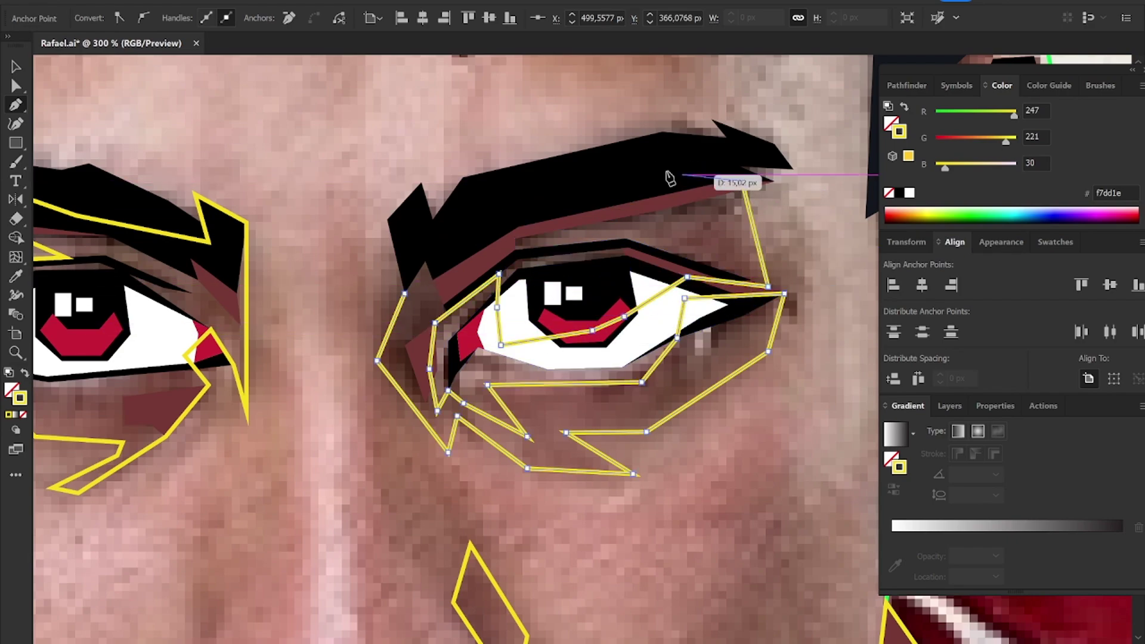
left_click(616, 167)
left_click(478, 179)
left_click(461, 243)
left_click(404, 293)
Step: Keep the new shape outline-only, select all paths and zoom out
key("v")
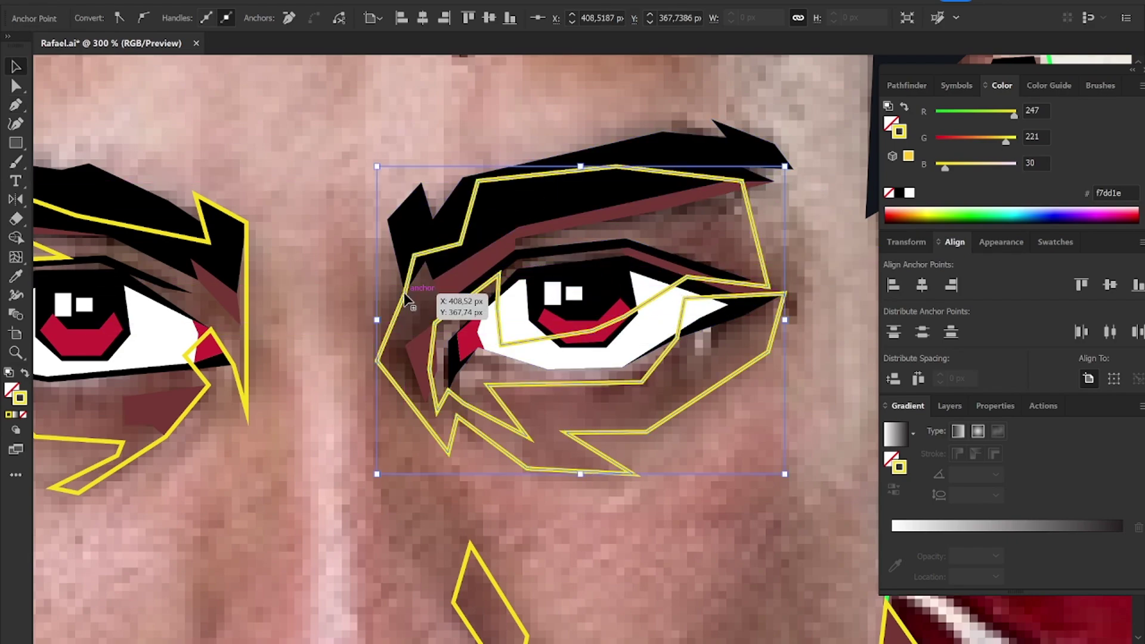
key("shift+x")
key("shift+x")
key("ctrl+a")
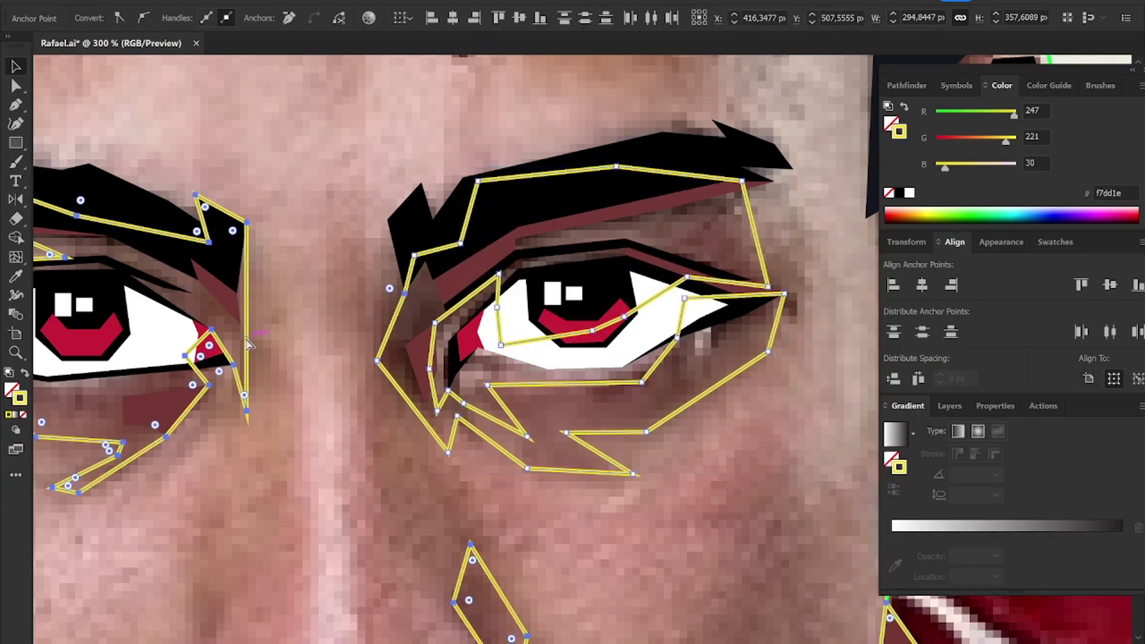
key("ctrl+minus")
key("ctrl+minus")
scroll(516, 281, "down", 5)
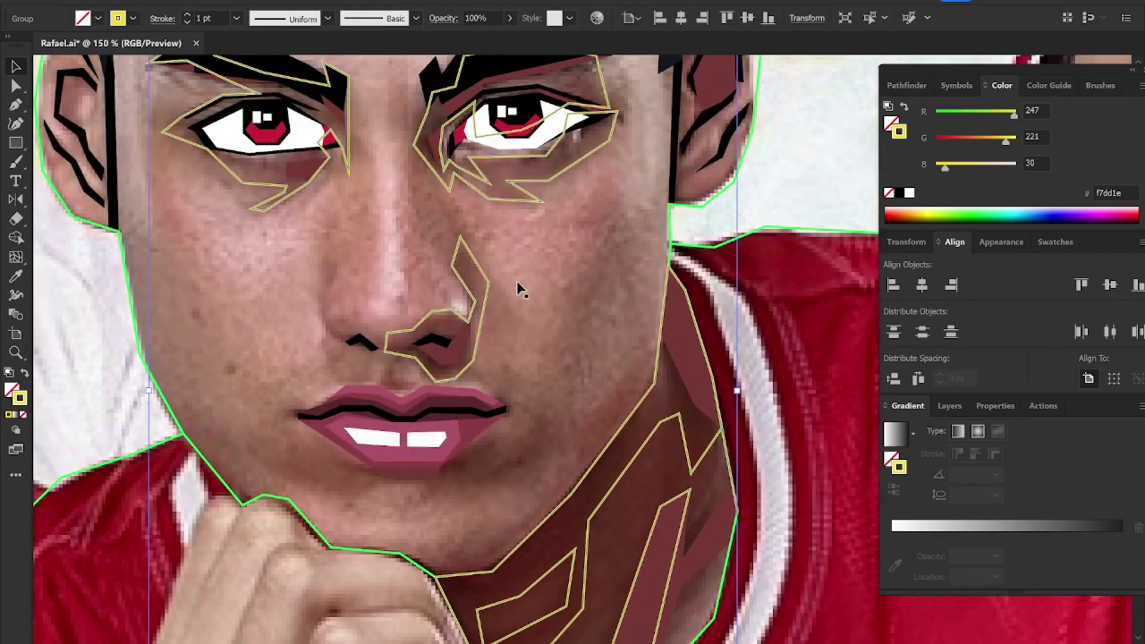
Step: Start a short curved shadow path down the right cheek
key("p")
left_click(600, 236)
left_click(559, 319)
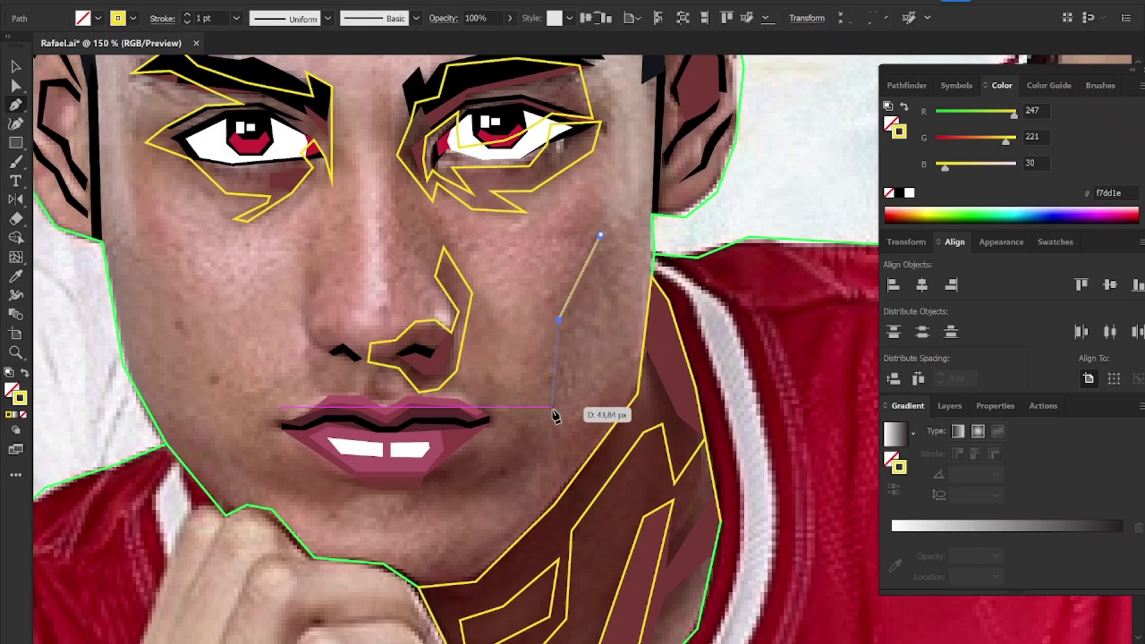
left_click_drag(552, 406, 577, 383)
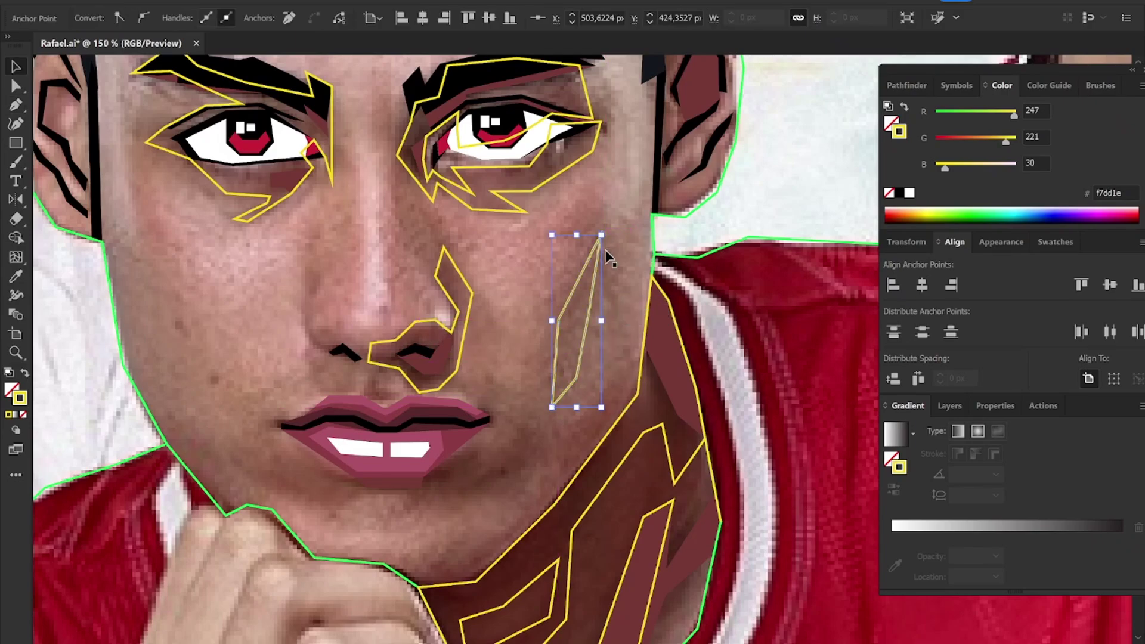
key("ctrl+a")
scroll(513, 286, "down", 2)
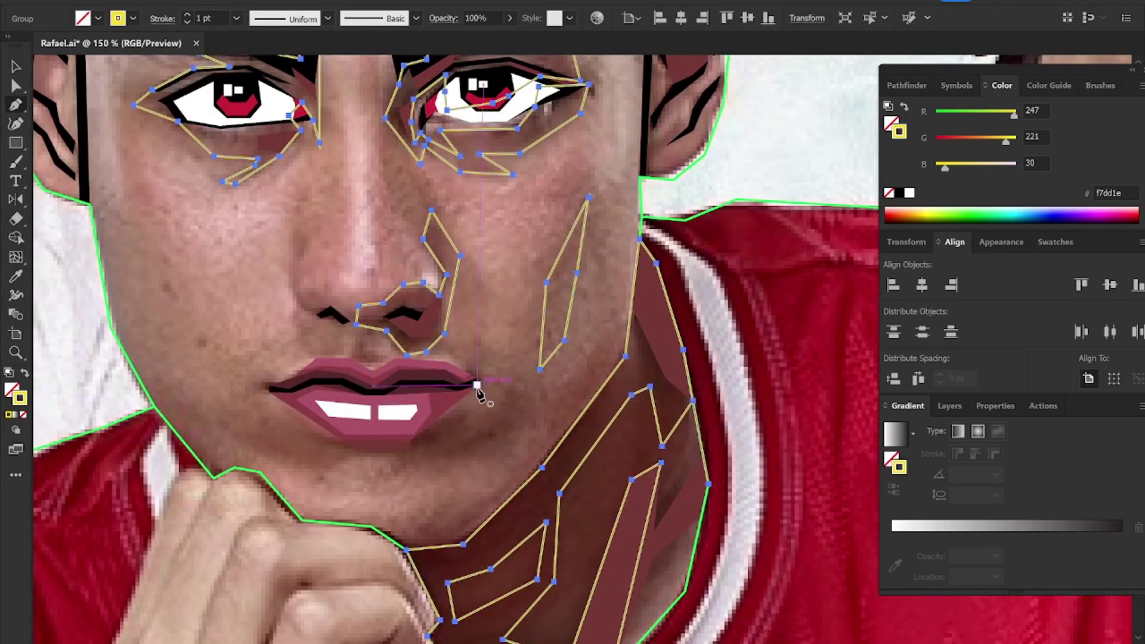
scroll(484, 403, "up", 1, "alt")
Step: Trace a closed shadow shape around the mouth and across the chin
left_click(425, 421)
left_click(477, 412)
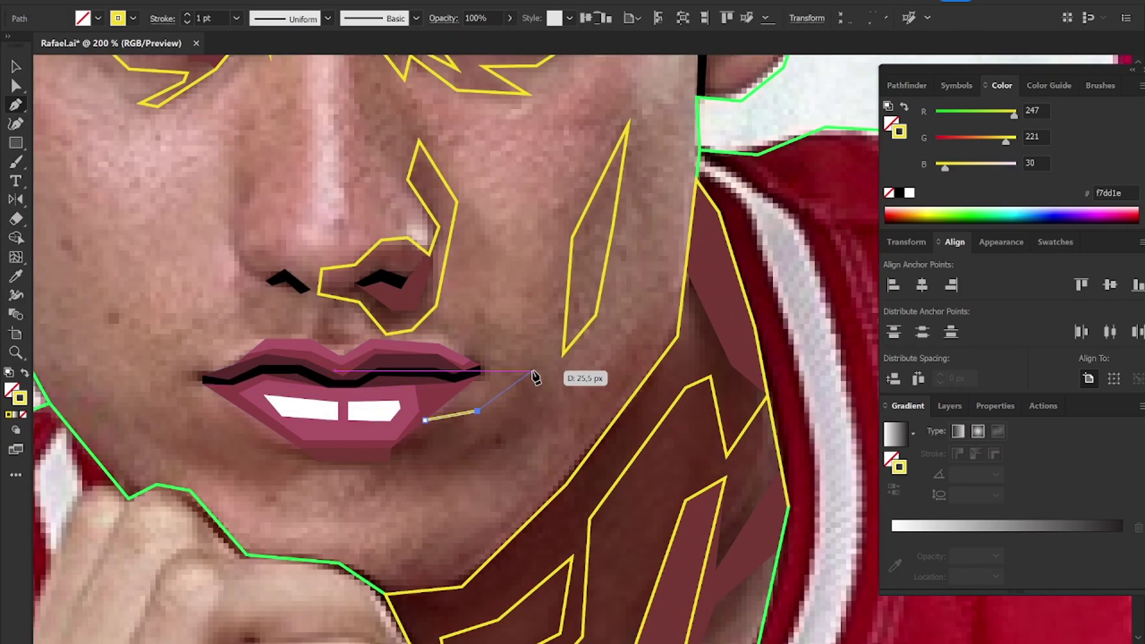
left_click(532, 371)
left_click(514, 440)
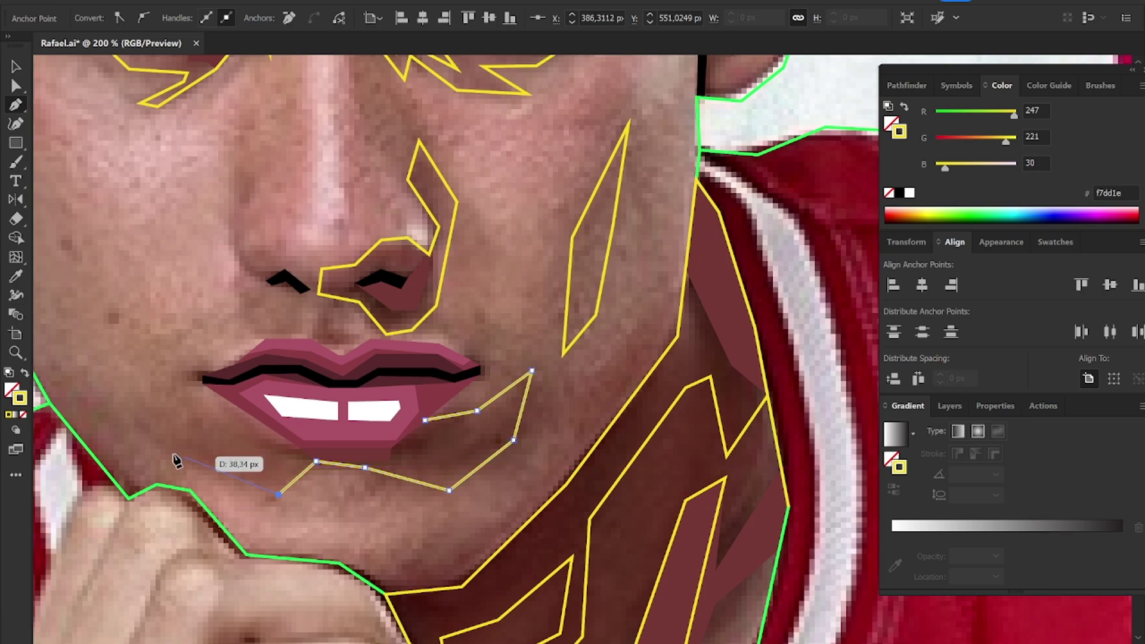
left_click(141, 447)
left_click(180, 432)
left_click(247, 446)
left_click(202, 383)
left_click(183, 380)
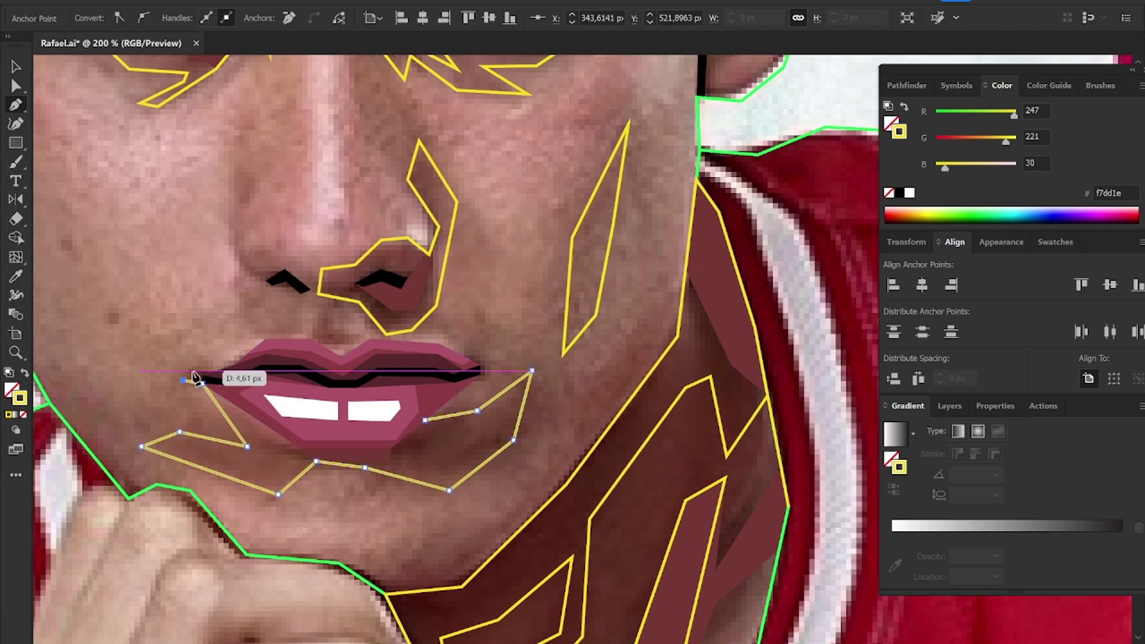
left_click(400, 409)
left_click(424, 420)
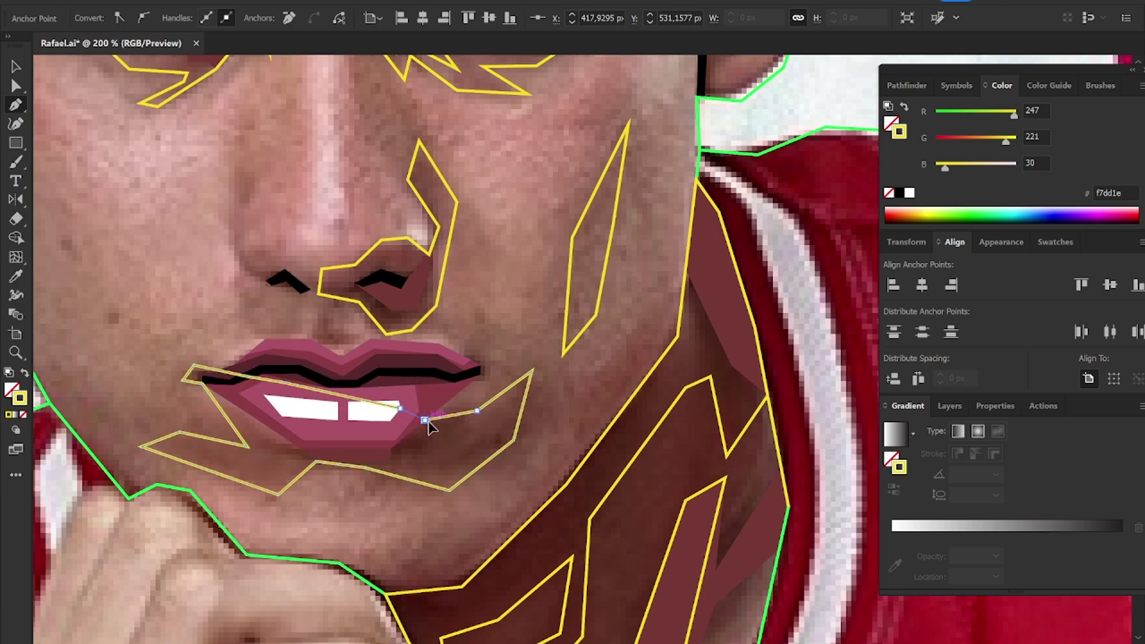
key("ctrl+a")
Step: Draw a small closed shape between the nose and the upper lip
key("p")
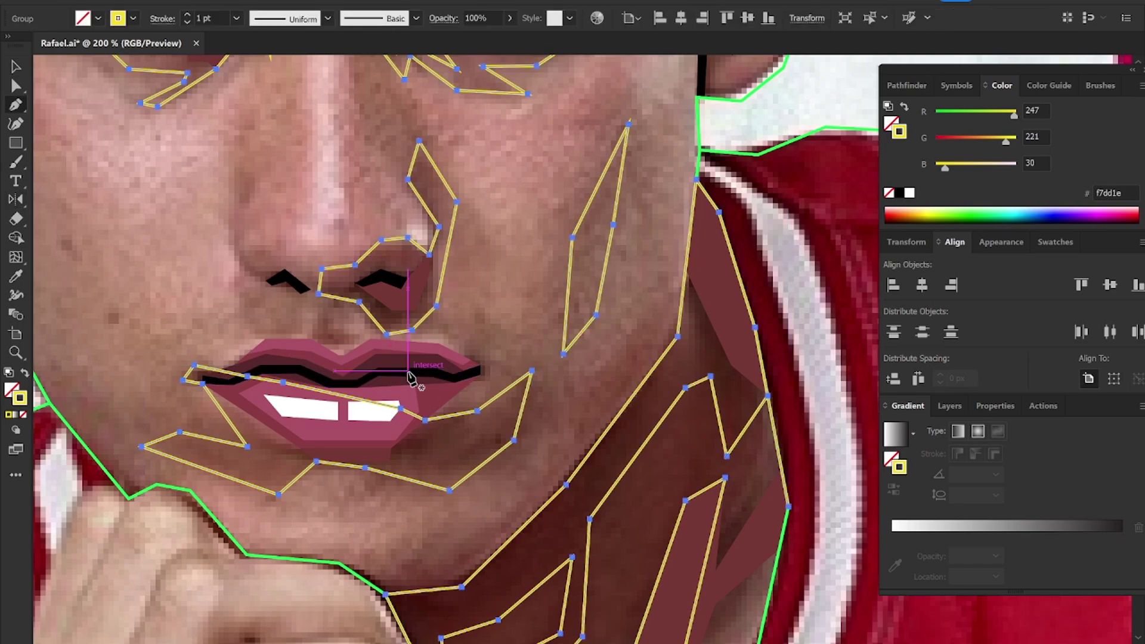
key("v")
left_click(543, 355)
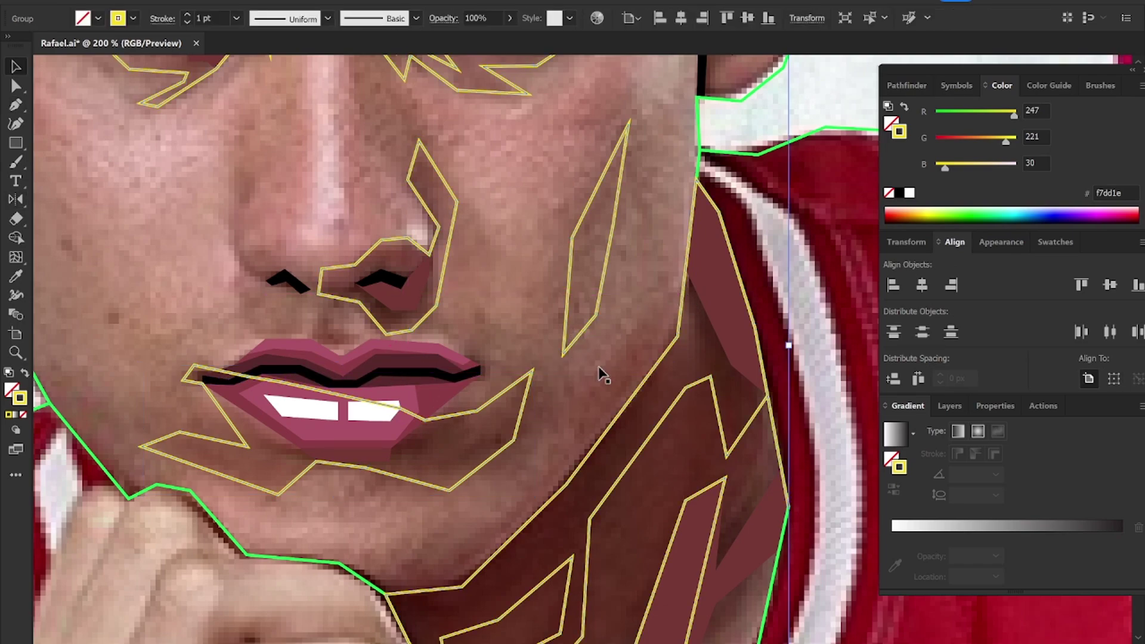
key("p")
scroll(315, 340, "up", 3)
left_click(337, 262)
left_click(319, 318)
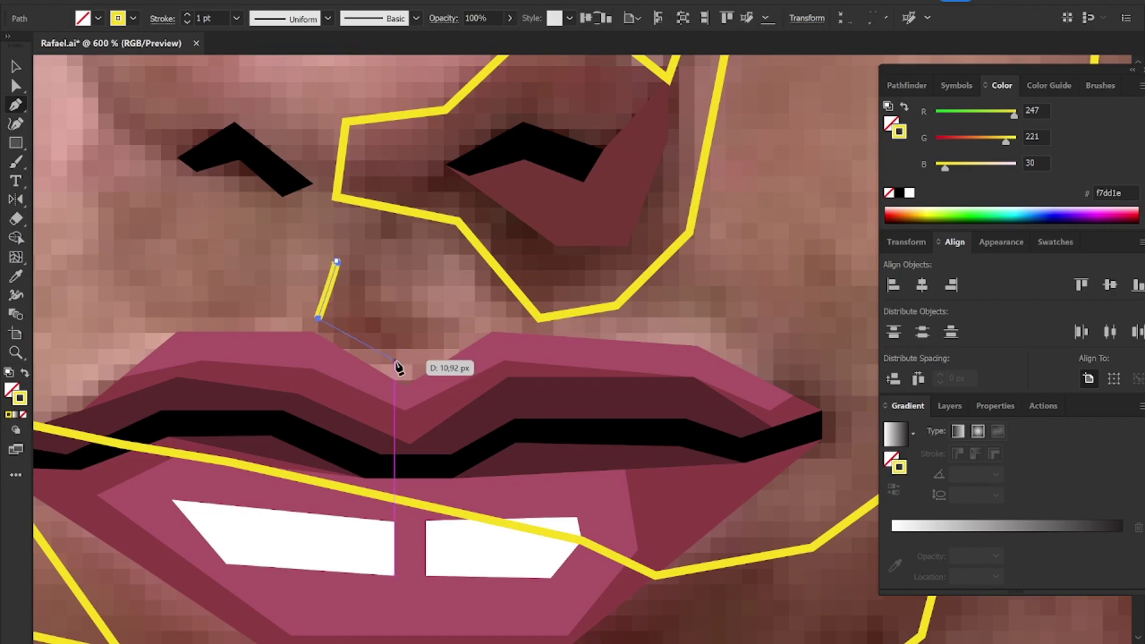
left_click(394, 361)
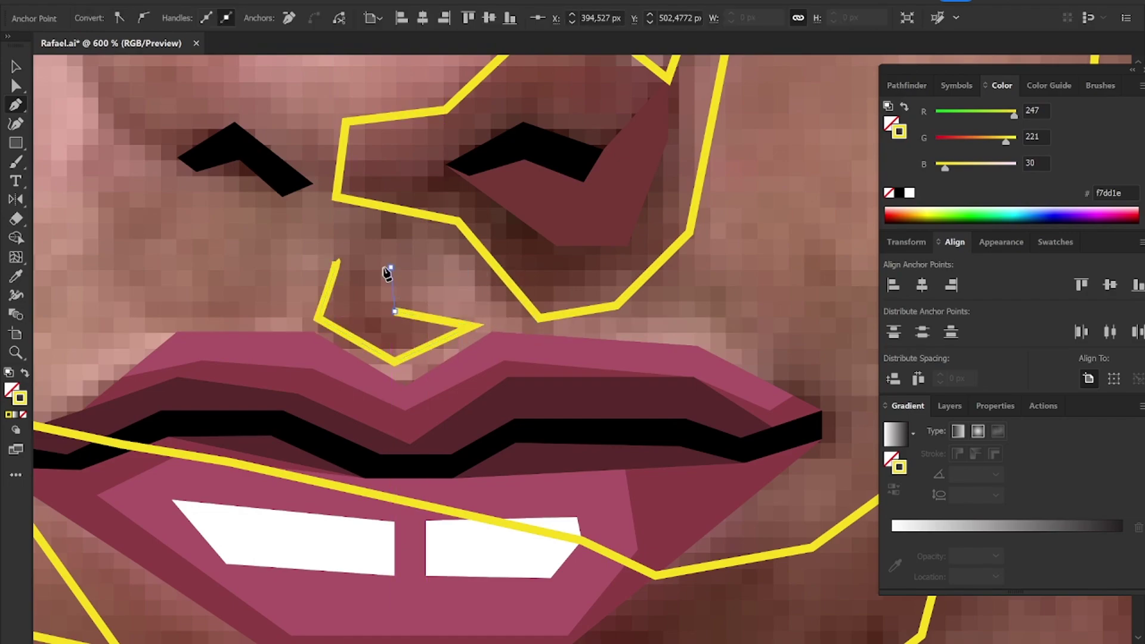
scroll(441, 327, "down", 2)
key("ctrl+a")
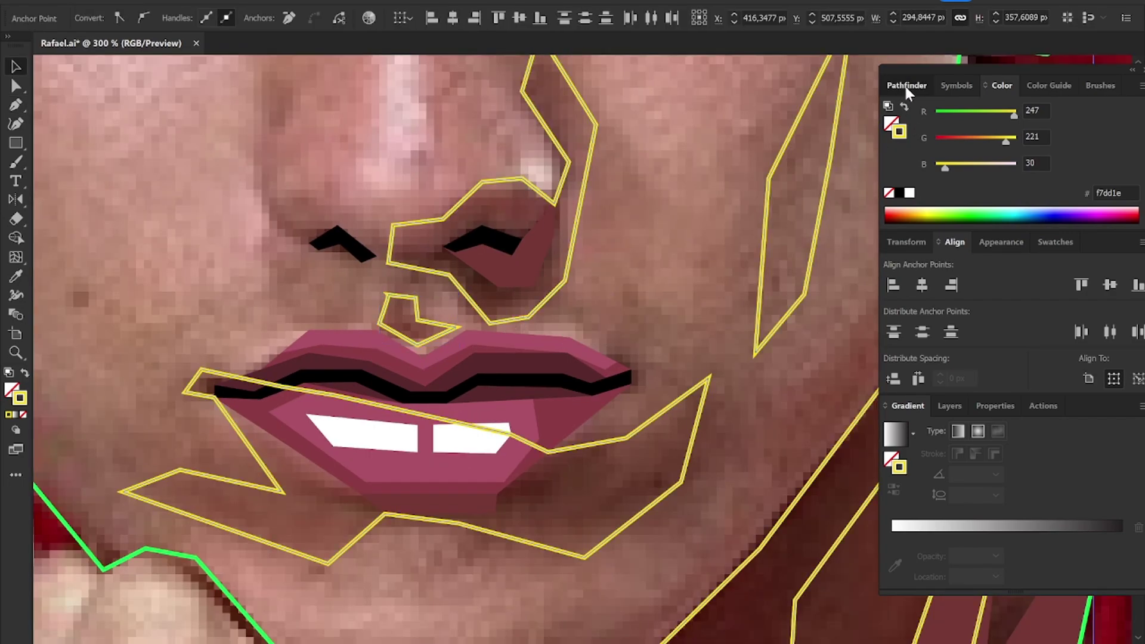
Step: Pen-trace a closed shading shape beside the left nostril
left_click(904, 85)
left_click(894, 128)
scroll(418, 299, "down", 3)
scroll(390, 278, "up", 3)
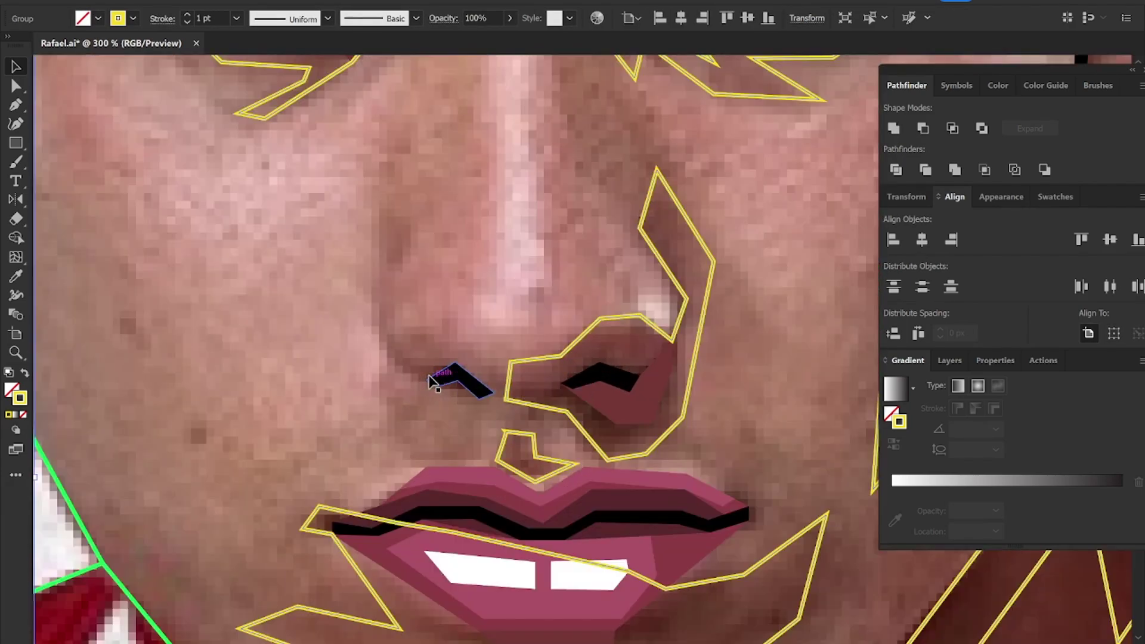
key("p")
left_click(372, 265)
left_click(386, 195)
left_click(433, 236)
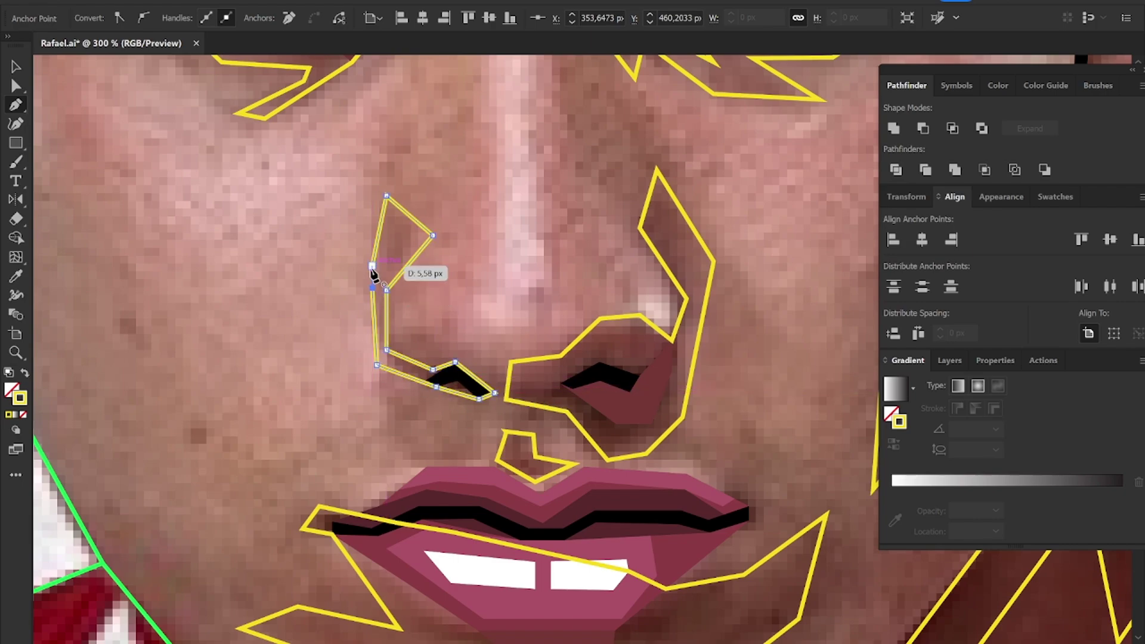
Step: Select all traced shapes, pan to the right ear, and outline its top and inner rim
key("ctrl+a")
left_click(894, 128)
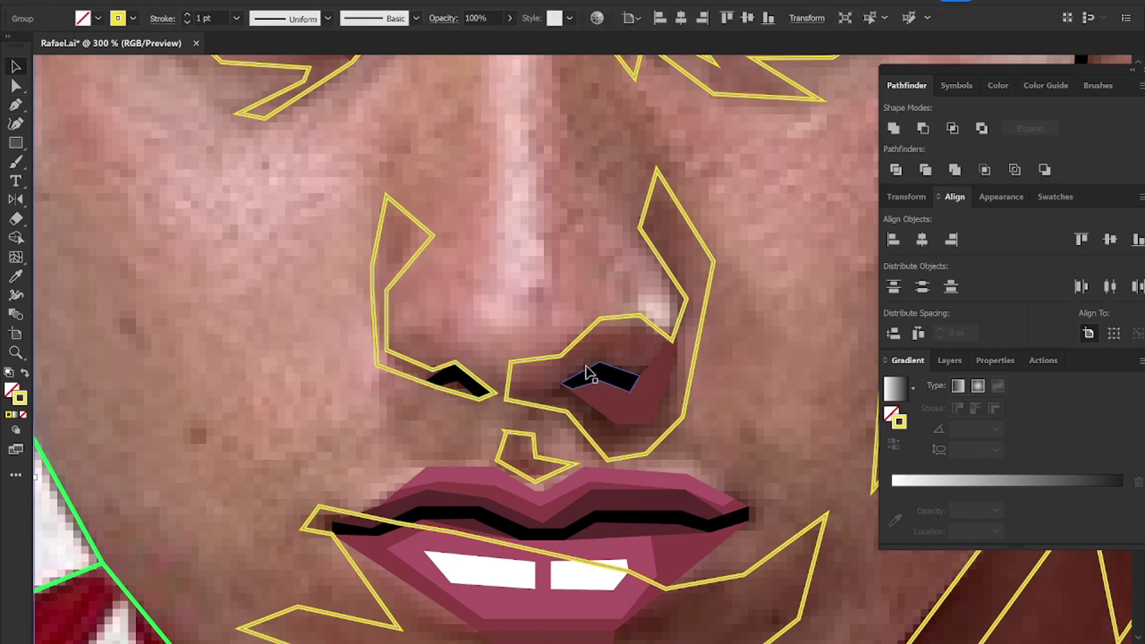
scroll(585, 376, "down", 3)
left_click_drag(626, 390, 589, 401)
key("p")
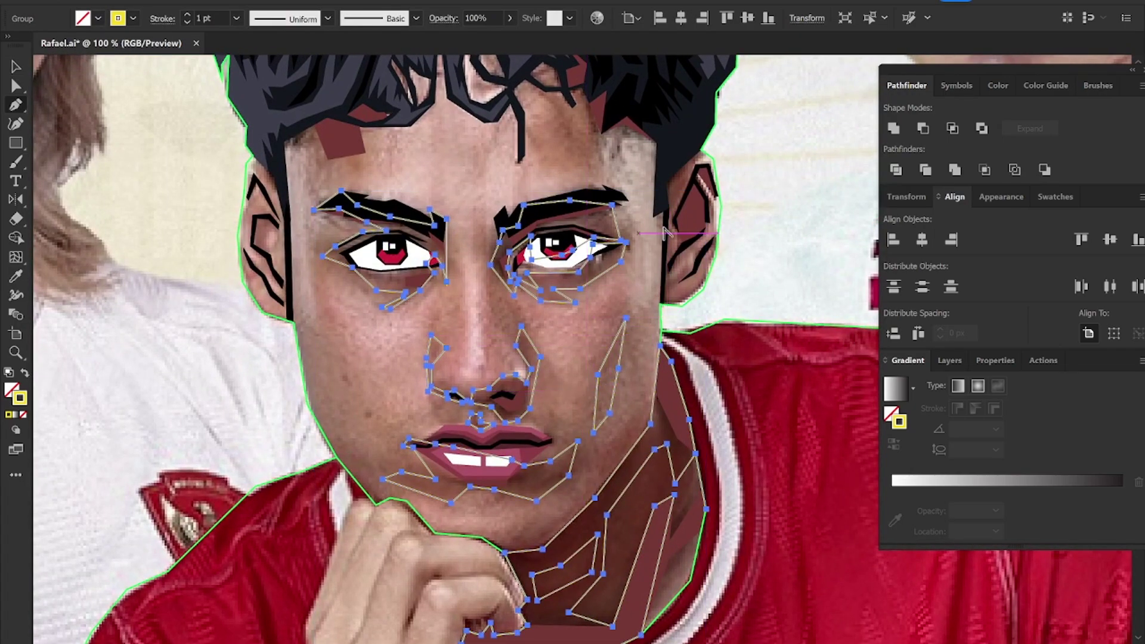
scroll(666, 233, "up", 2)
left_click(658, 167)
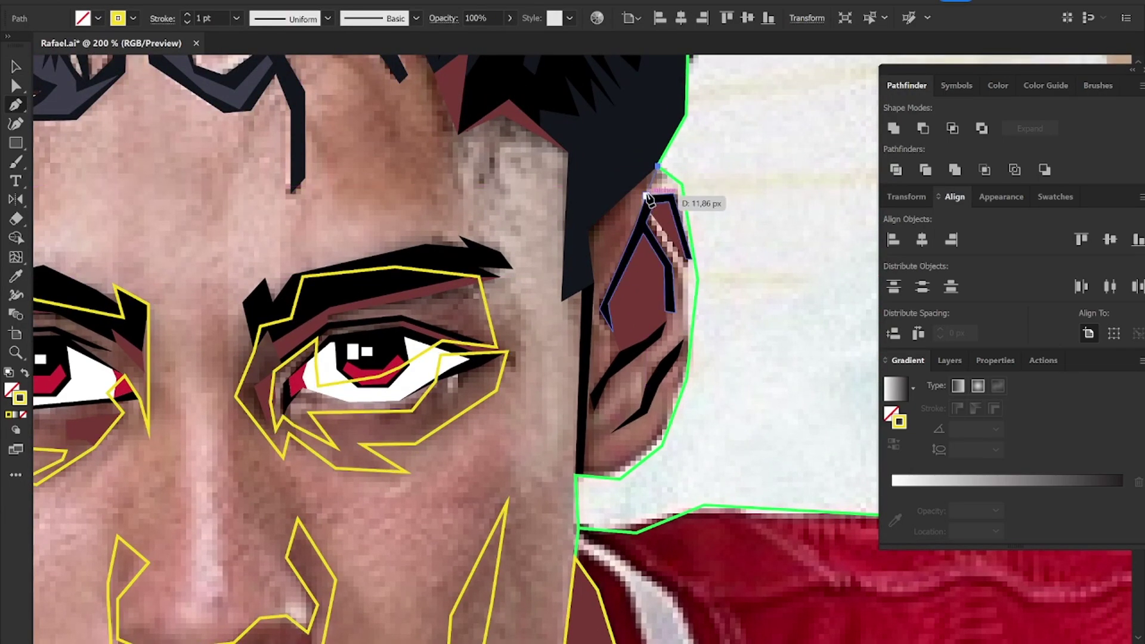
left_click(648, 195)
left_click(692, 259)
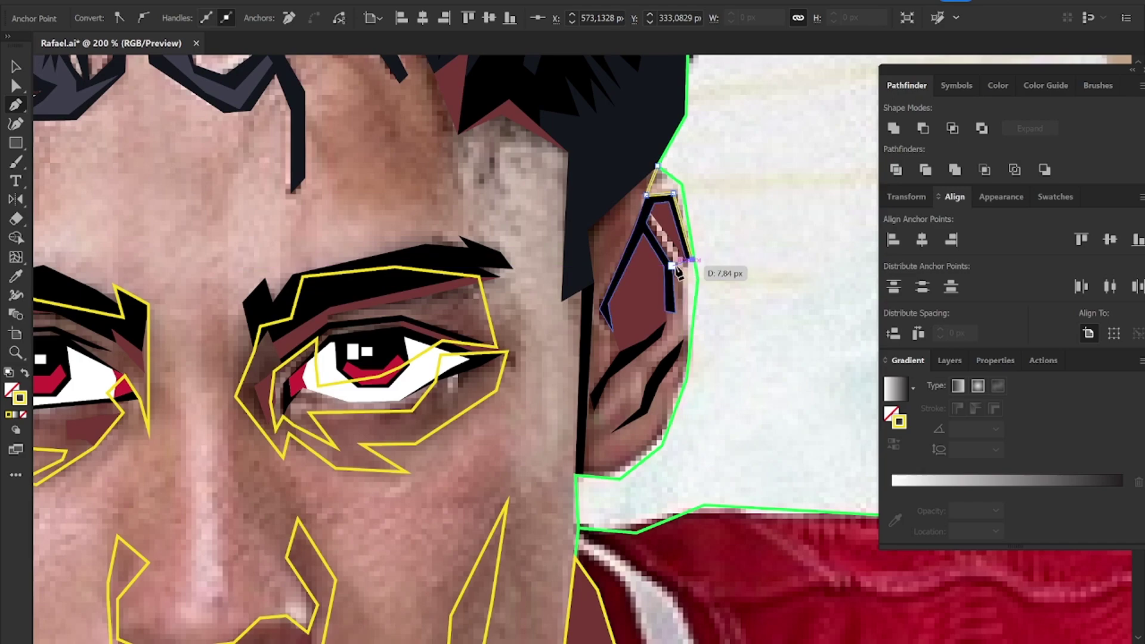
left_click(650, 213)
left_click(685, 275)
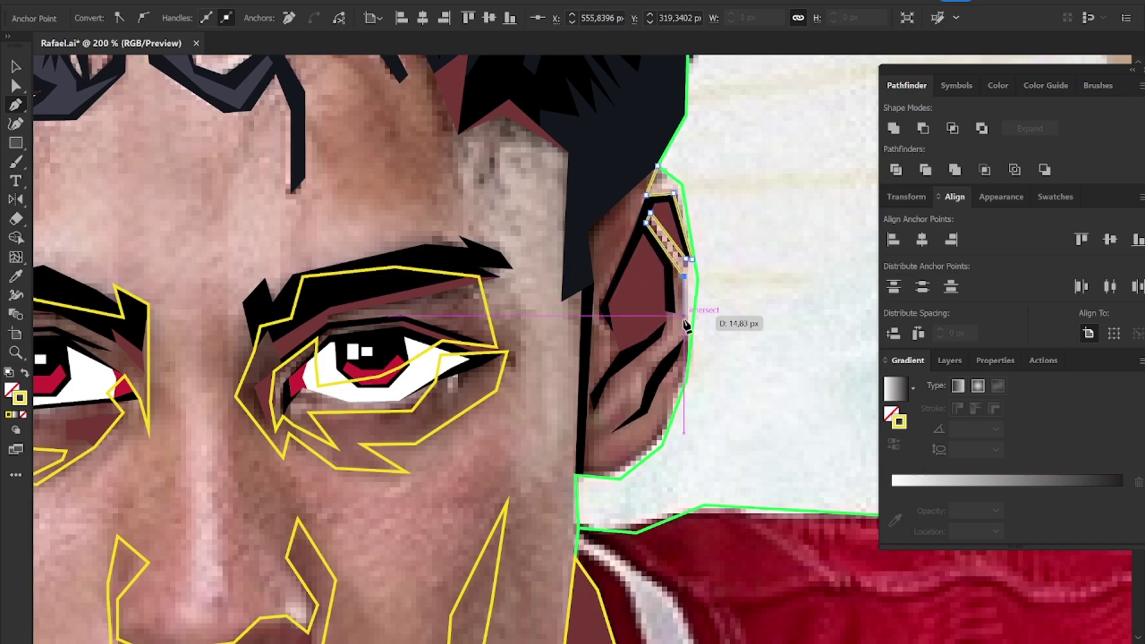
left_click(685, 319)
left_click(656, 349)
left_click(606, 392)
Step: Re-place the inner-ear points and continue the outline down the ear edge, lower fold and earlobe
scroll(645, 388, "up", 1)
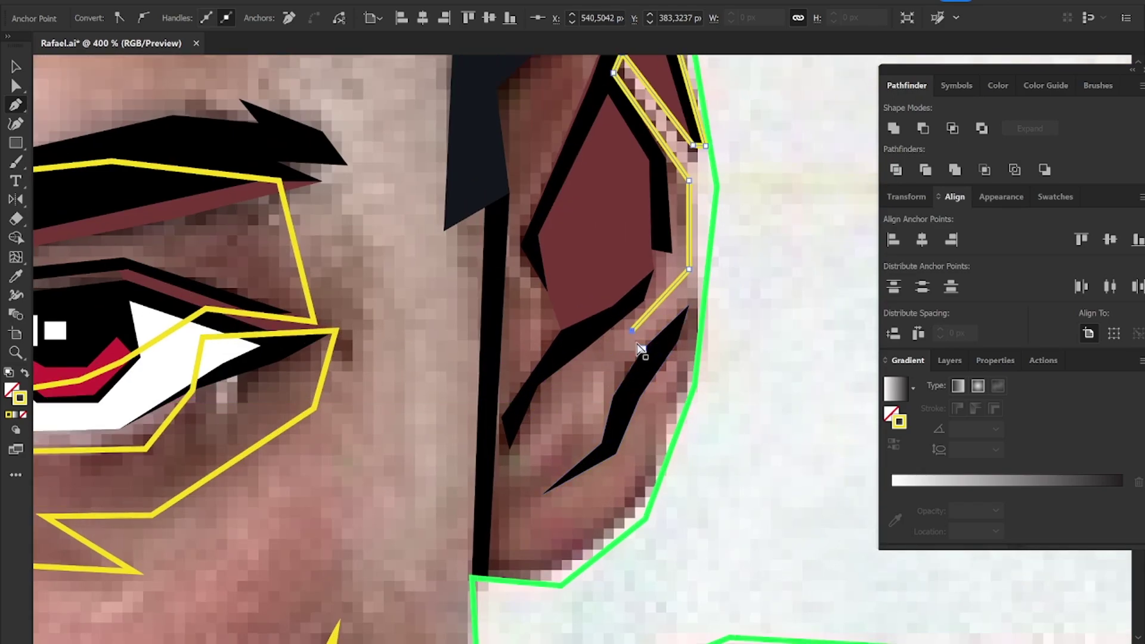
scroll(649, 394, "up", 1)
key("ctrl+z")
key("ctrl+z")
left_click(613, 337)
left_click(633, 365)
left_click(689, 304)
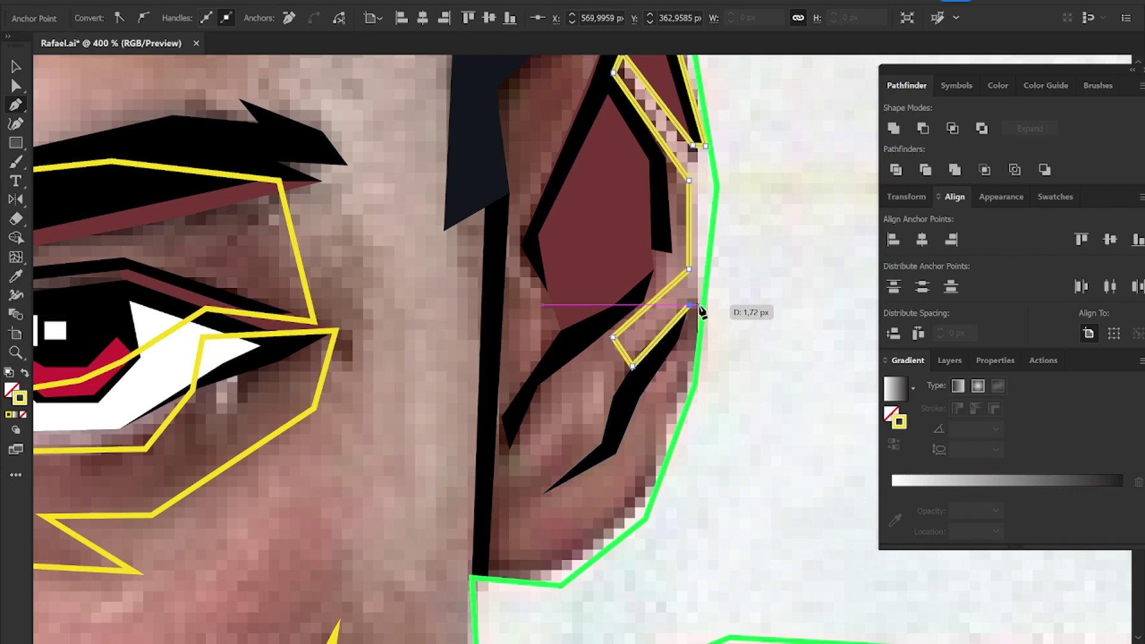
left_click(694, 386)
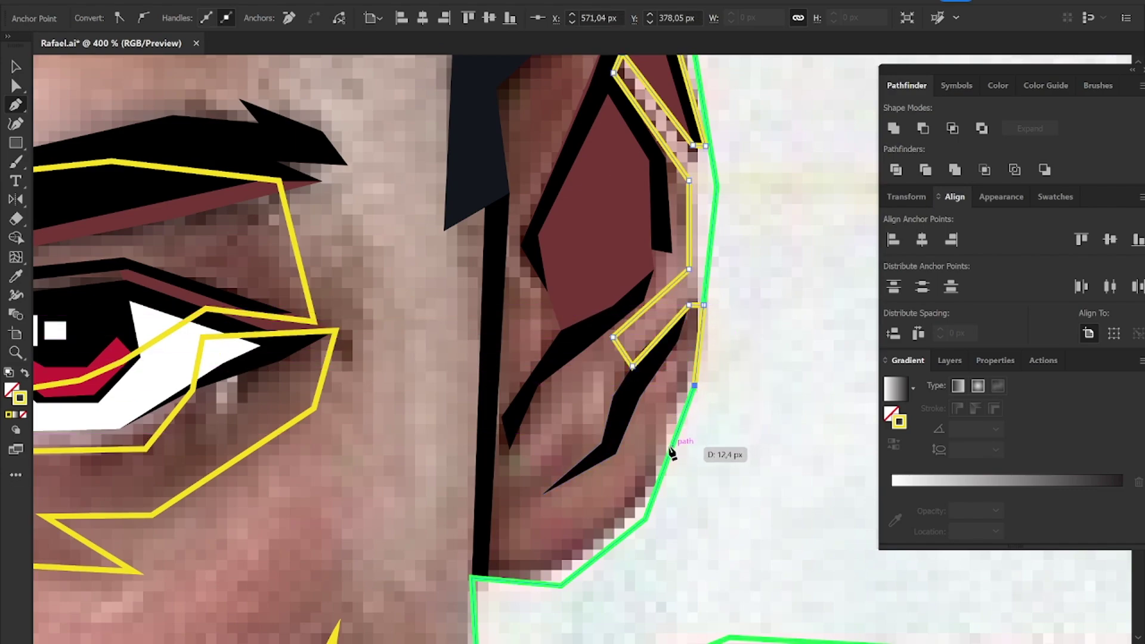
left_click(672, 448)
left_click(678, 385)
left_click(659, 366)
left_click(616, 455)
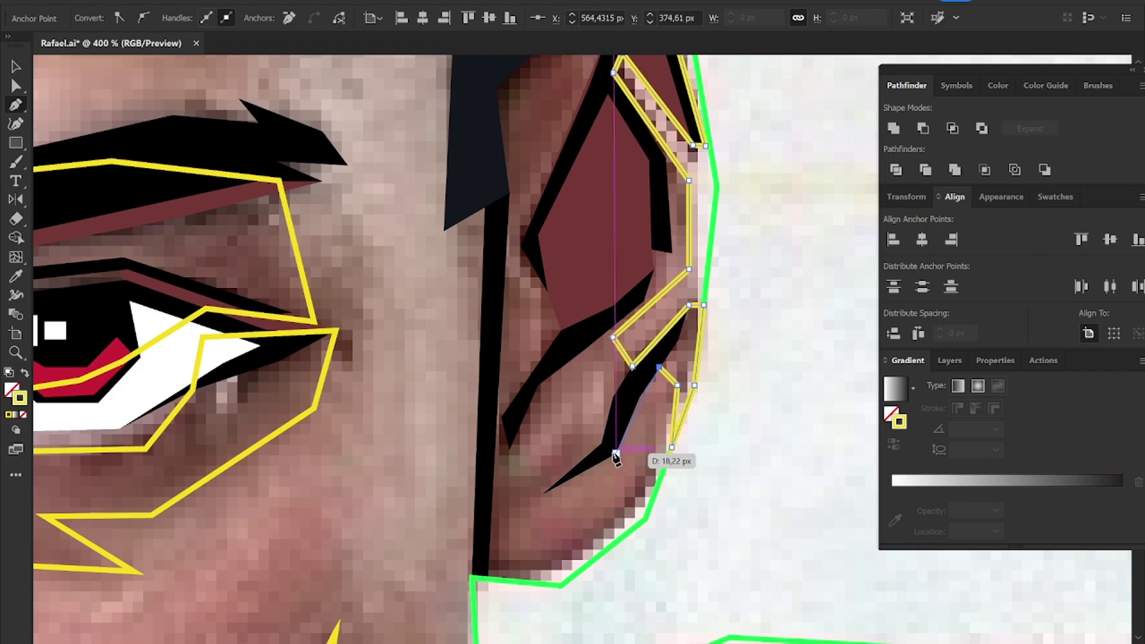
left_click(543, 494)
left_click(487, 538)
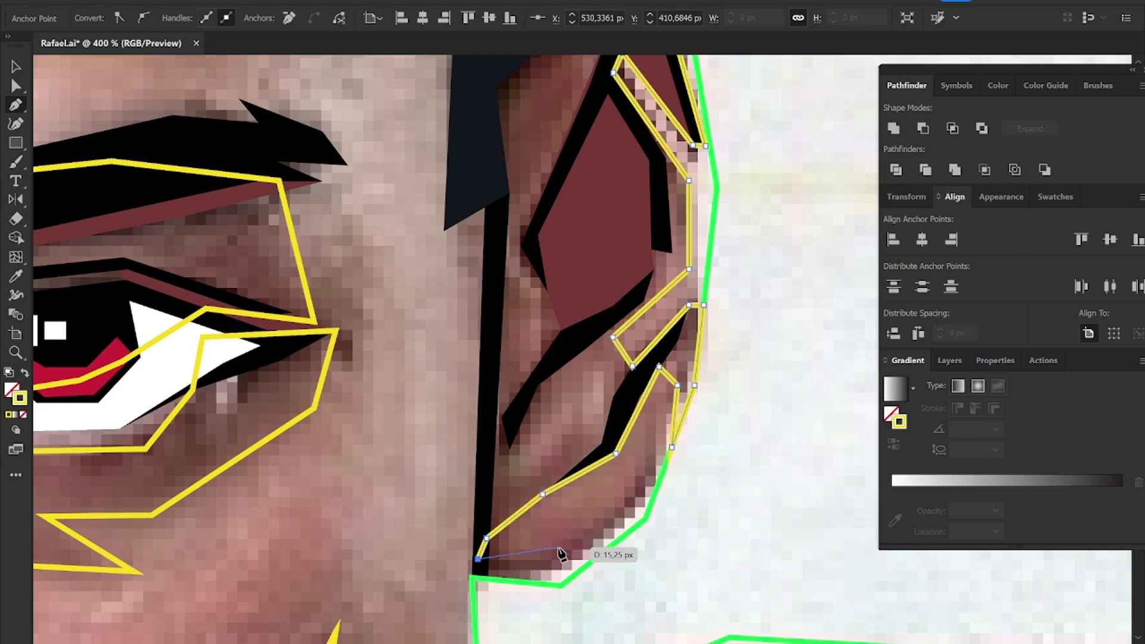
left_click(558, 546)
left_click(647, 463)
left_click(645, 519)
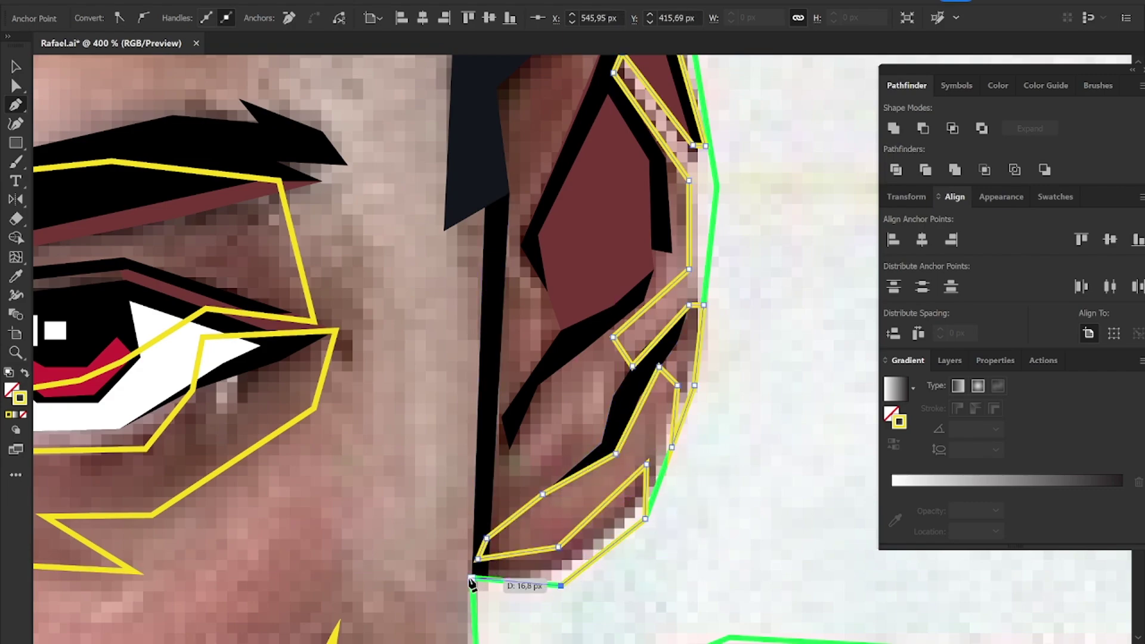
Step: Trace the lower ear's inner contour, up the front into the hair, and close the ear shape
left_click(481, 494)
left_click(562, 460)
left_click(606, 358)
left_click(613, 390)
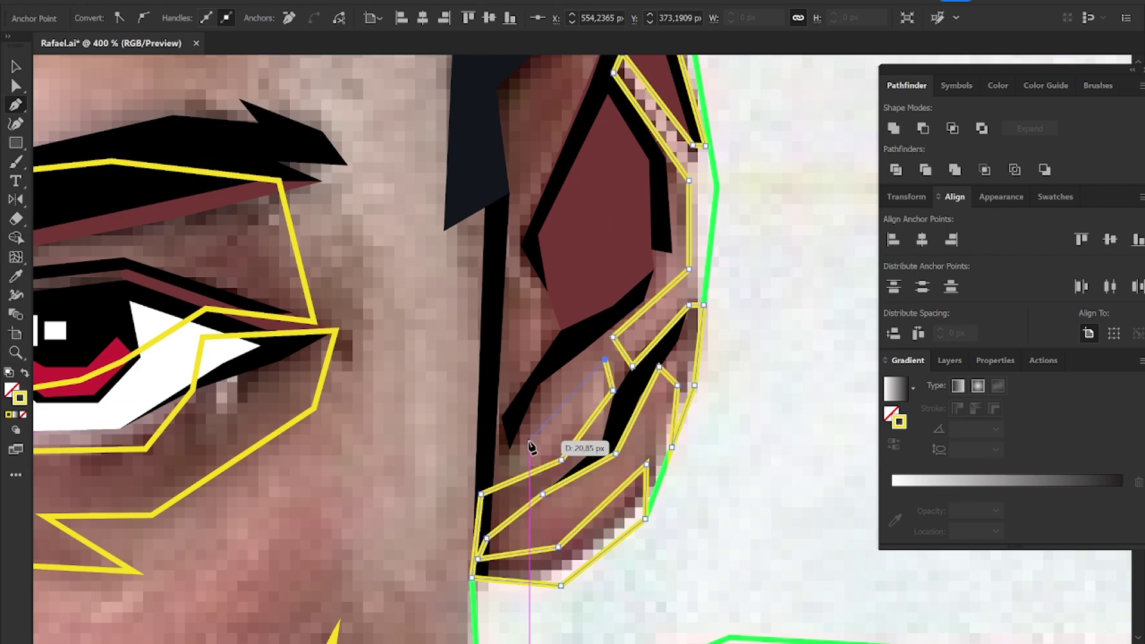
left_click(530, 440)
left_click(480, 464)
left_click(491, 405)
left_click(554, 337)
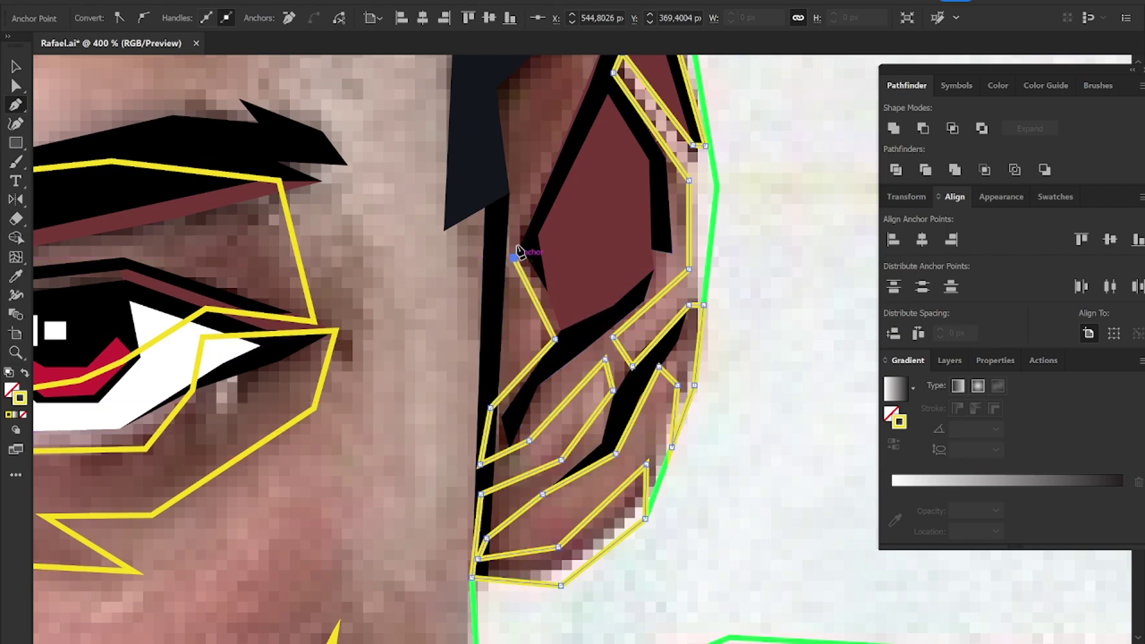
left_click(514, 255)
scroll(533, 342, "up", 3)
left_click(466, 358)
left_click(441, 228)
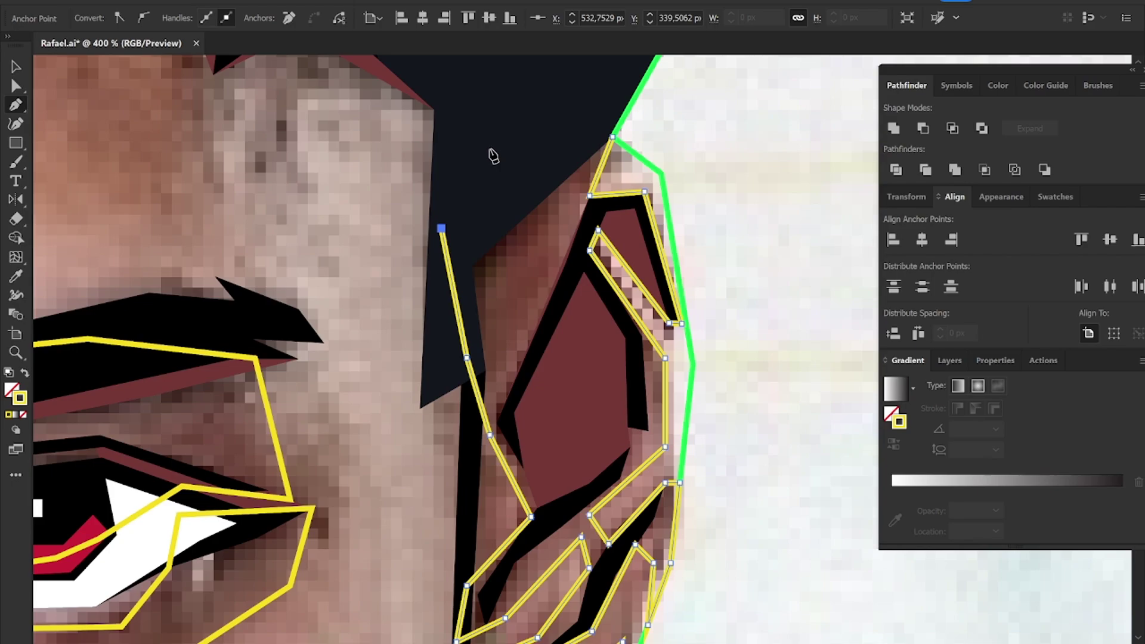
left_click(614, 137)
Step: Select all the traced shapes and zoom out to see the whole face
key("v")
left_click(268, 406)
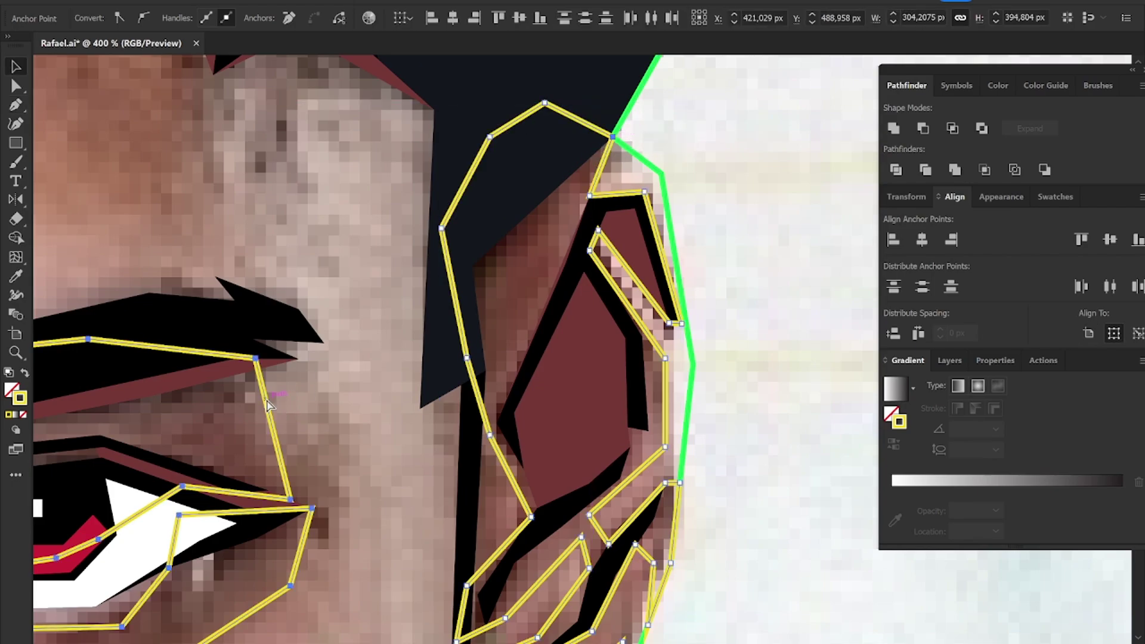
key("ctrl+minus")
key("ctrl+minus")
key("ctrl+minus")
Step: Trace a closed shadow shape along the jaw and back up the cheek
scroll(625, 430, "right", 1)
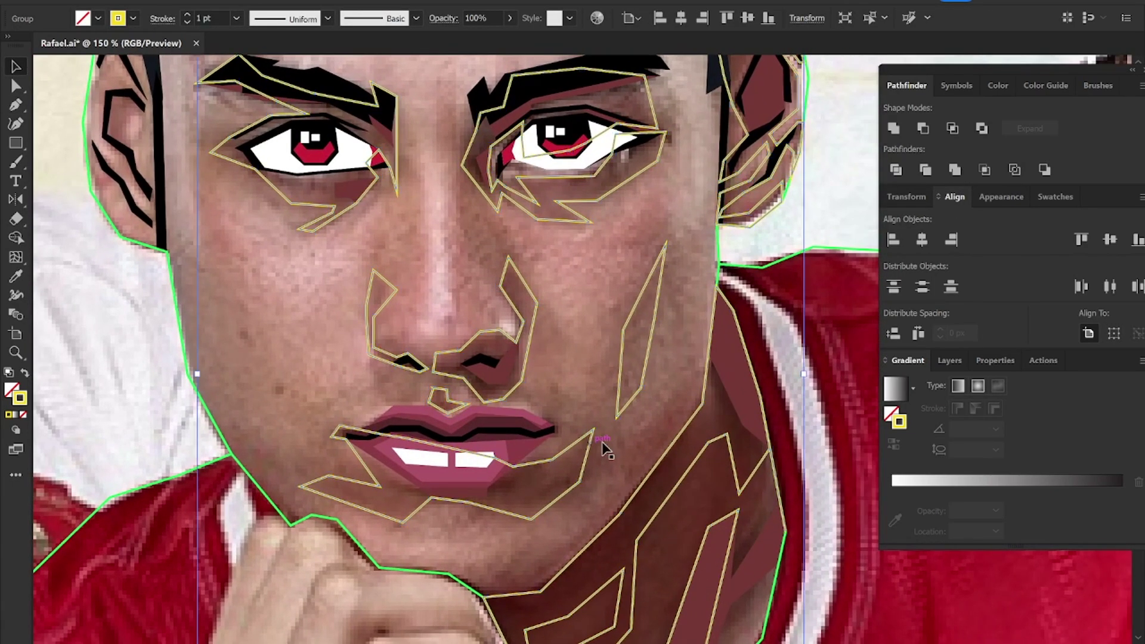
key("p")
left_click(707, 361)
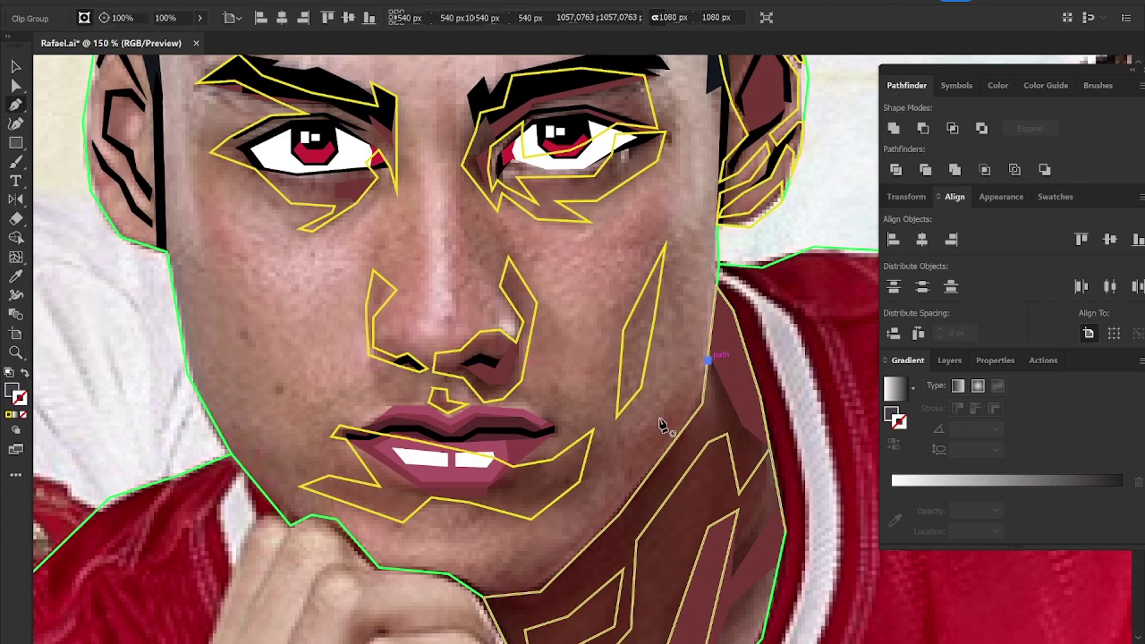
left_click(642, 429)
left_click(582, 527)
left_click(540, 592)
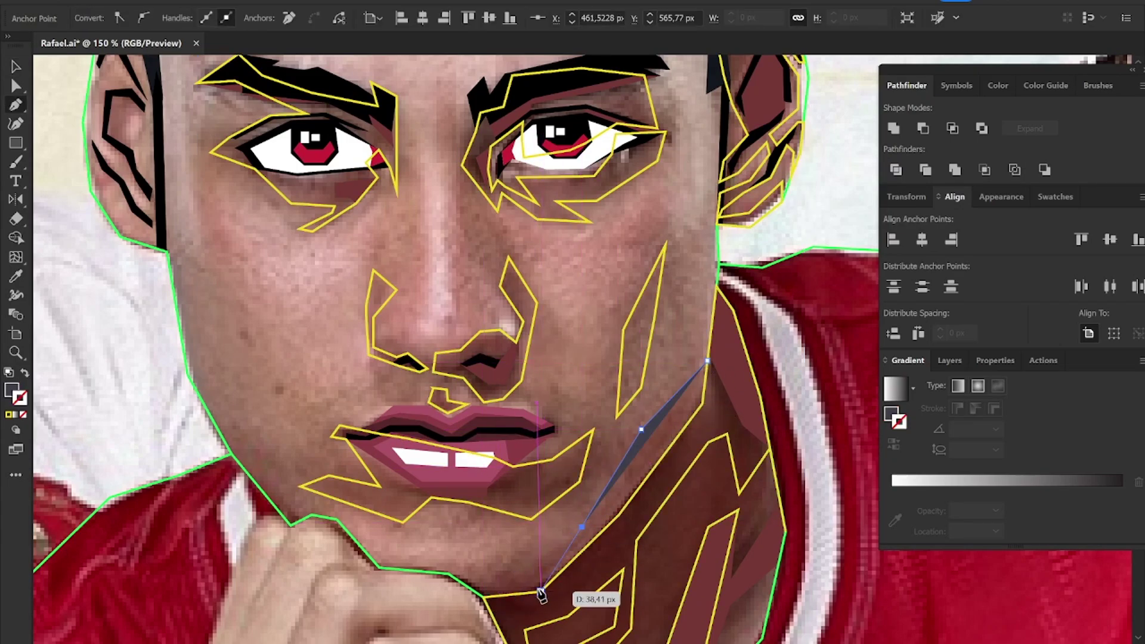
left_click(540, 593)
left_click(619, 514)
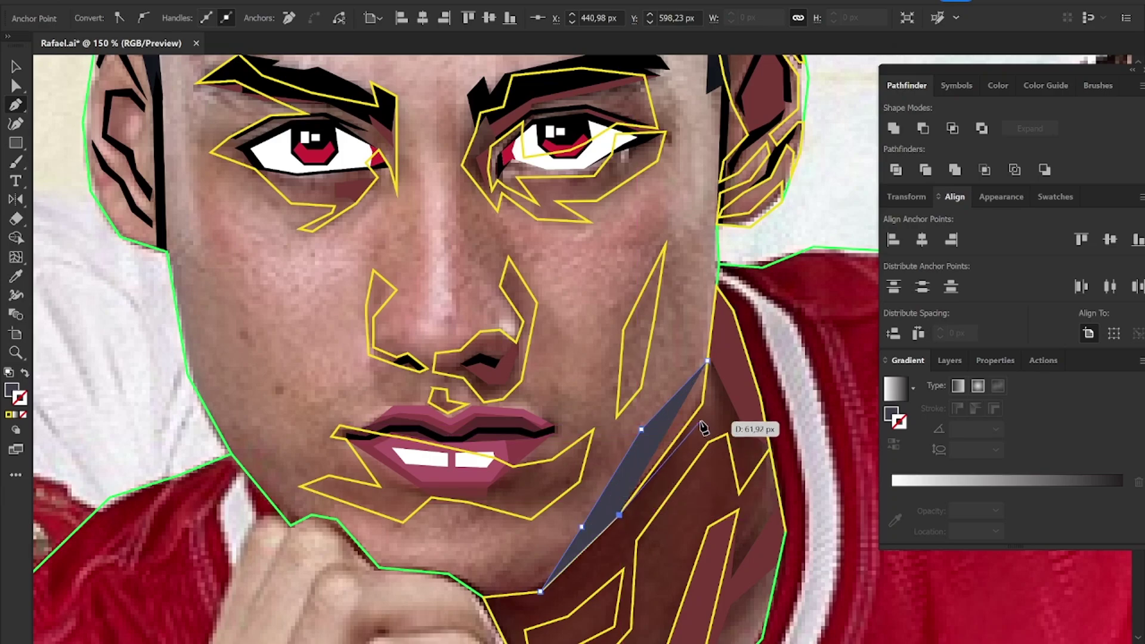
left_click(703, 404)
left_click(708, 362)
key("v")
left_click(655, 346)
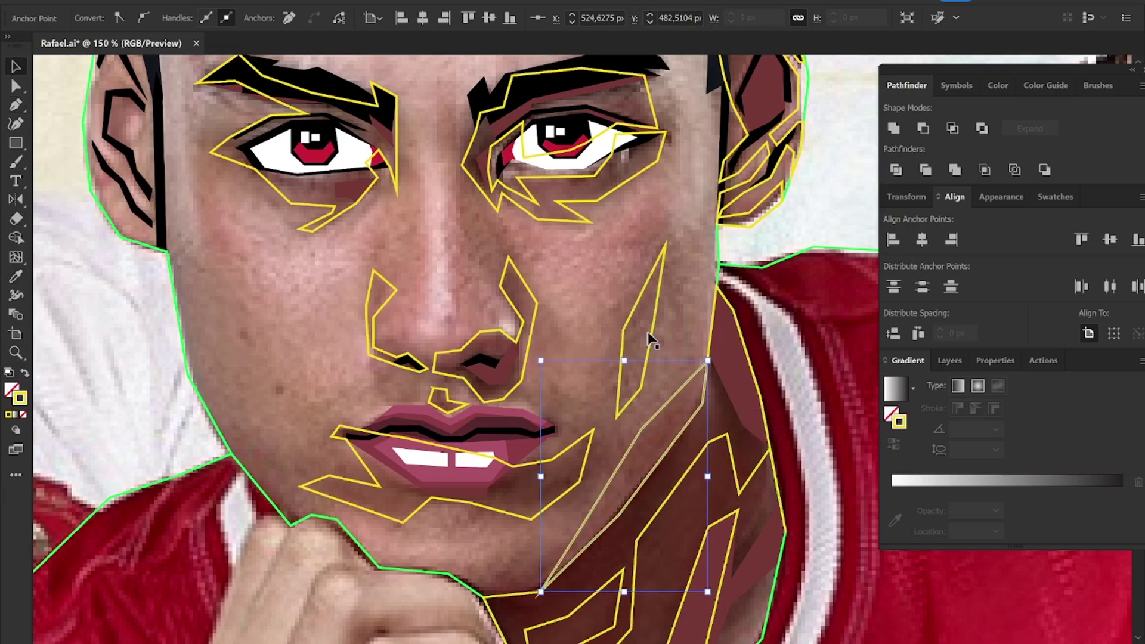
Step: Add a closed shape from the lower left cheek down to the jaw
key("ctrl+a")
key("p")
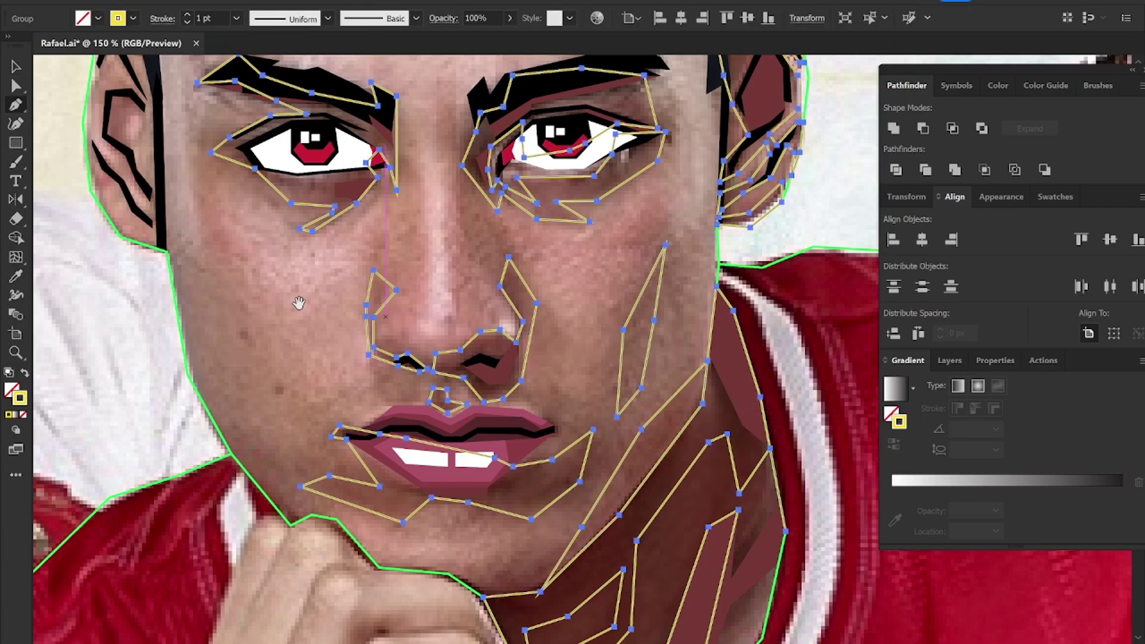
left_click_drag(298, 304, 326, 336)
left_click(216, 408)
left_click(320, 556)
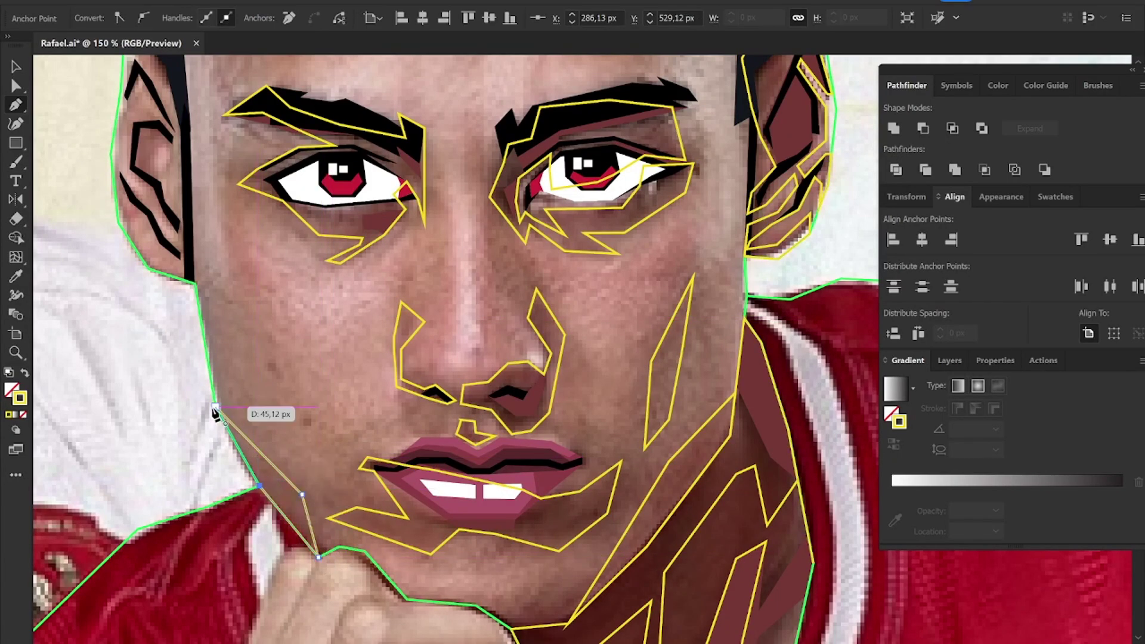
left_click(215, 408)
key("v")
left_click(570, 500)
scroll(417, 357, "up", 3)
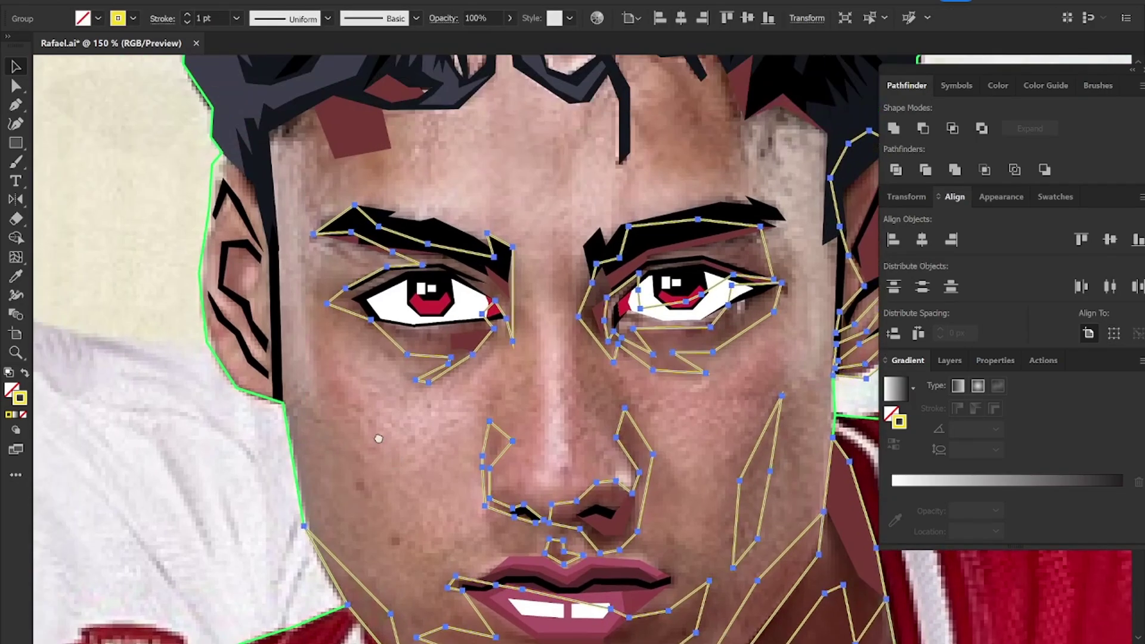
scroll(243, 371, "up", 1, "alt")
Step: Trace a closed shape down the outer edge of the other ear to its lower fold
key("p")
left_click(258, 190)
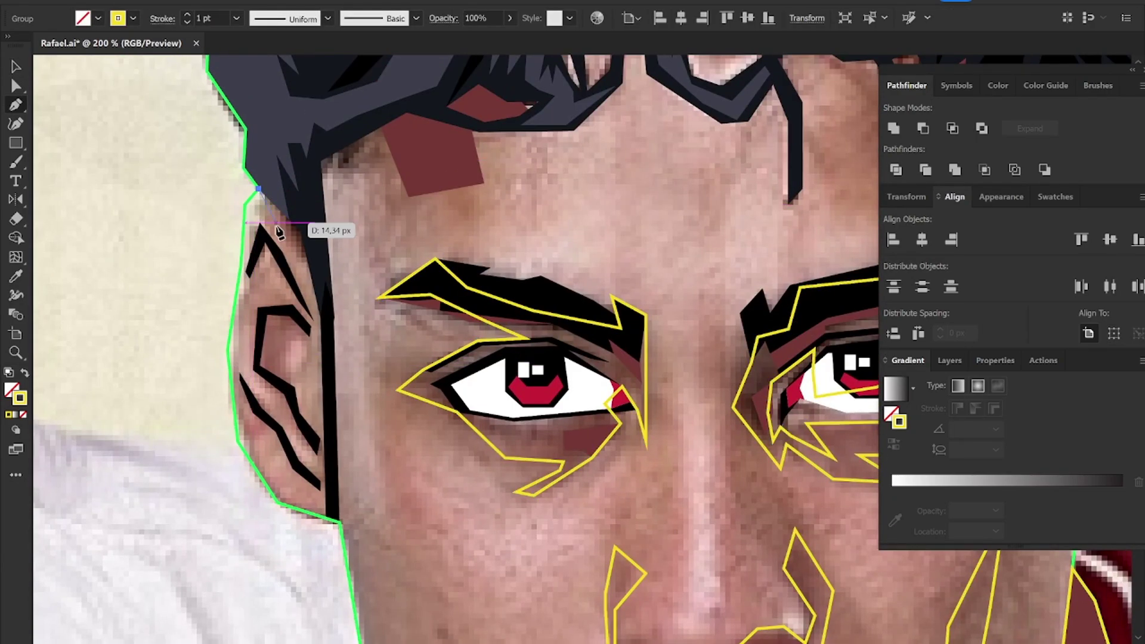
left_click(276, 225)
left_click(314, 283)
left_click(313, 222)
left_click(261, 194)
key("v")
left_click(409, 286, "shift")
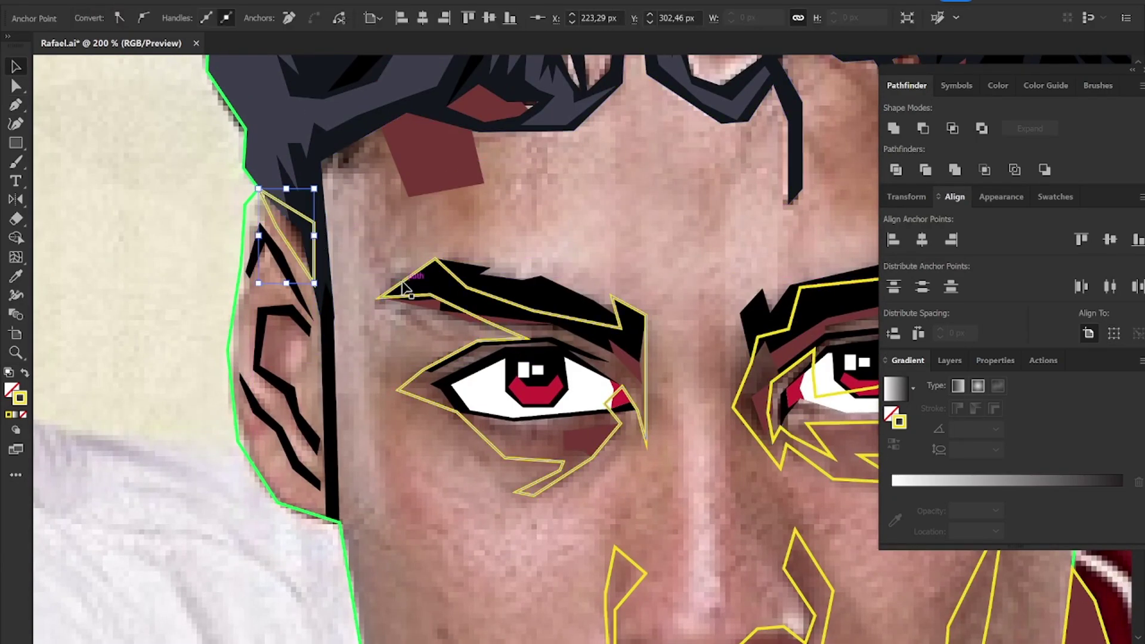
Step: Trace a shape inside the ear's inner fold, then zoom out to the whole portrait
key("p")
left_click(309, 325, "ctrl")
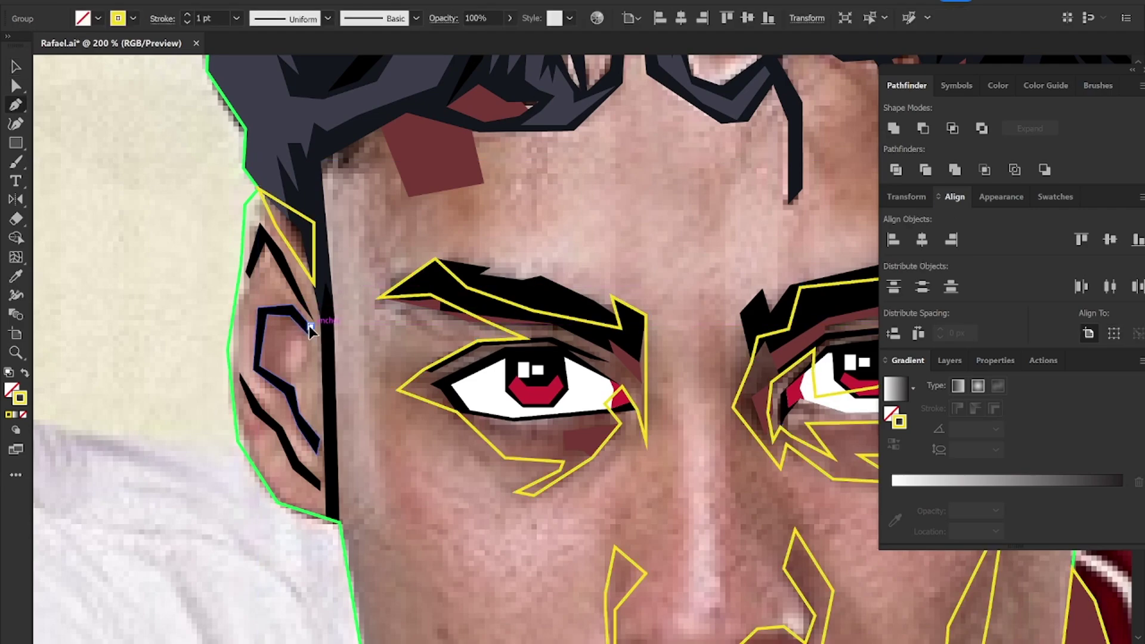
left_click_drag(290, 315, 290, 314)
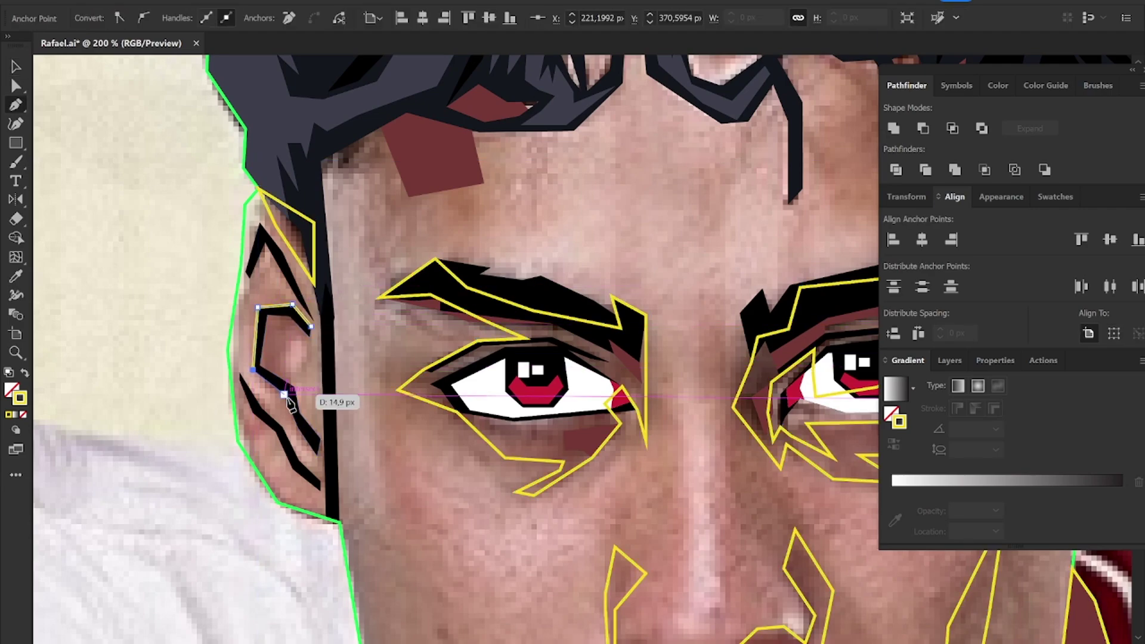
left_click_drag(296, 395, 294, 334)
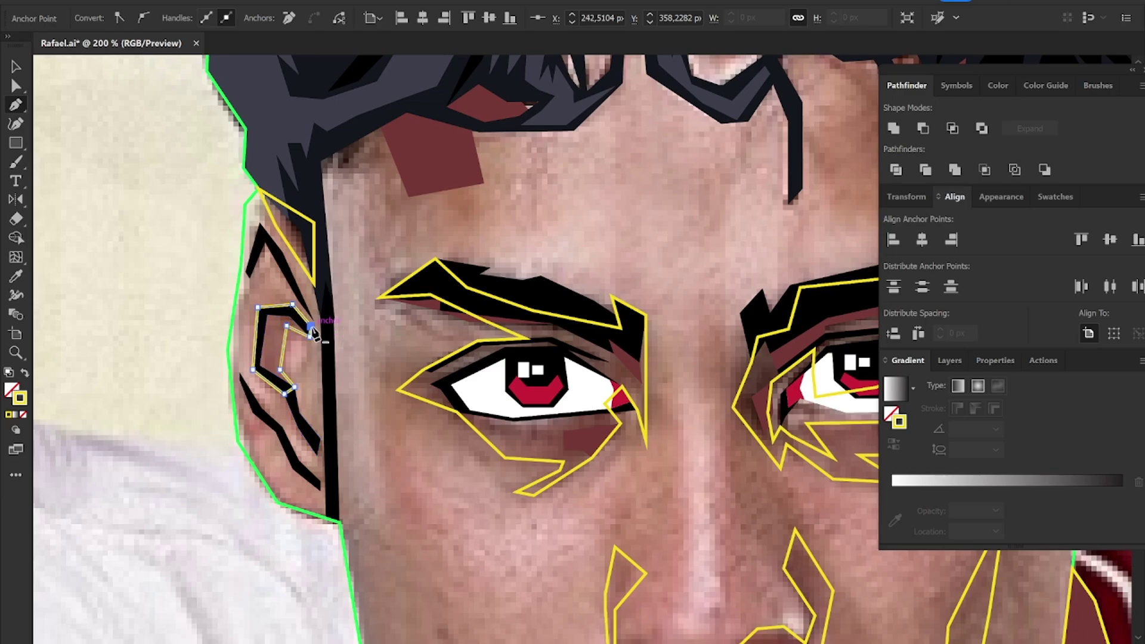
key("v")
left_click_drag(404, 410, 327, 332)
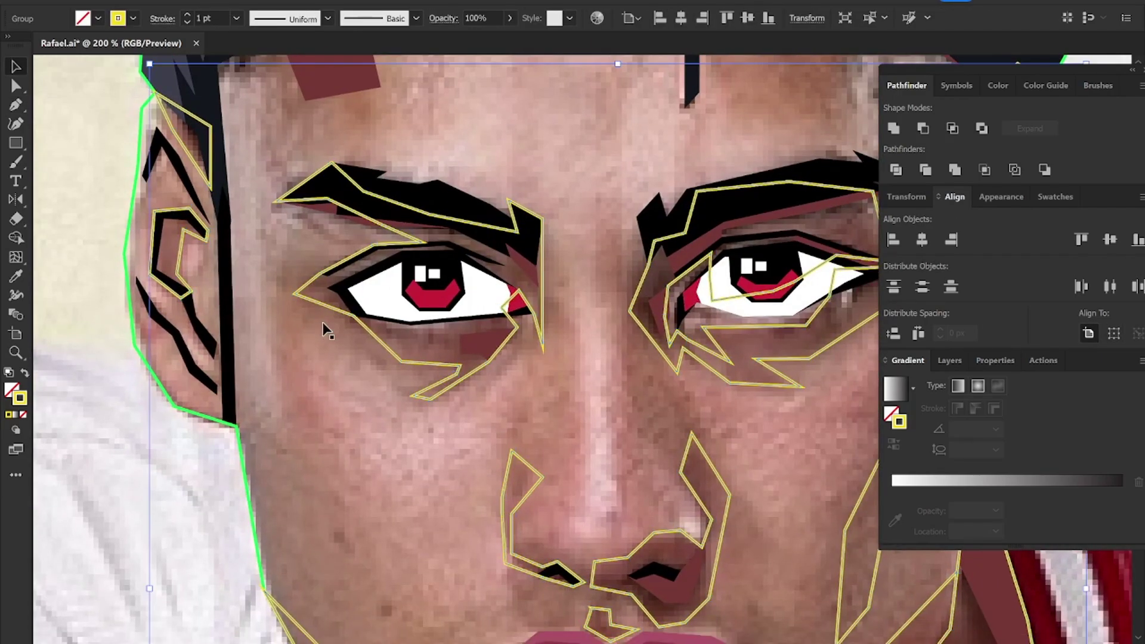
key("ctrl+minus")
key("ctrl+minus")
key("ctrl+minus")
Step: Preview the traced shapes as solid fills, then swap them back to outlines
key("shift+x")
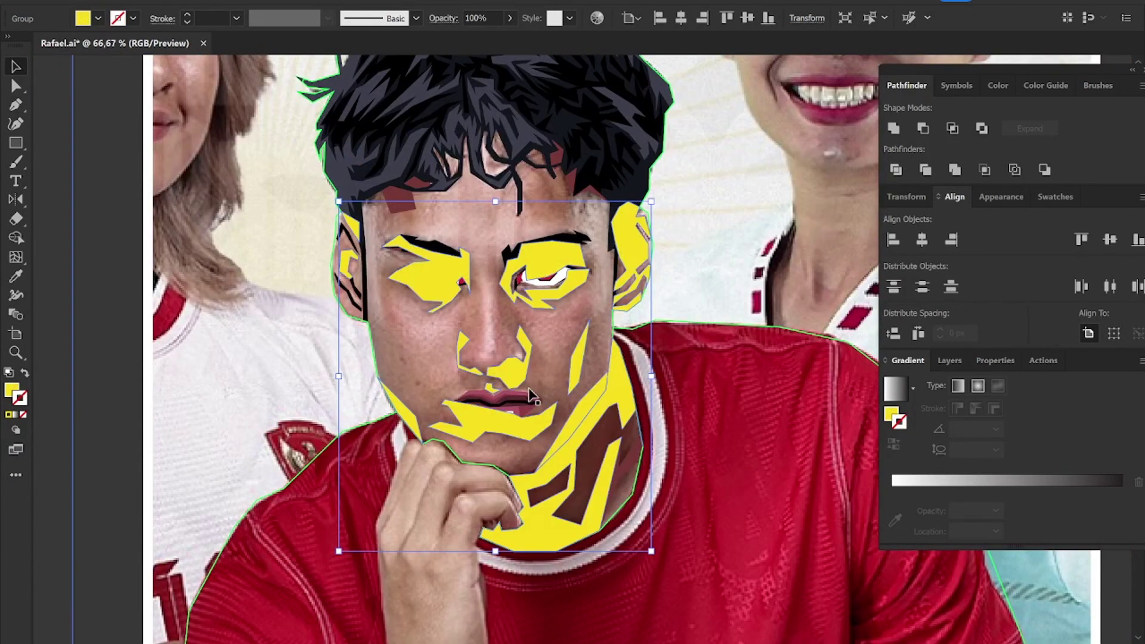
scroll(547, 392, "up", 1, "alt")
key("shift+x")
key("shift+x")
key("shift+x")
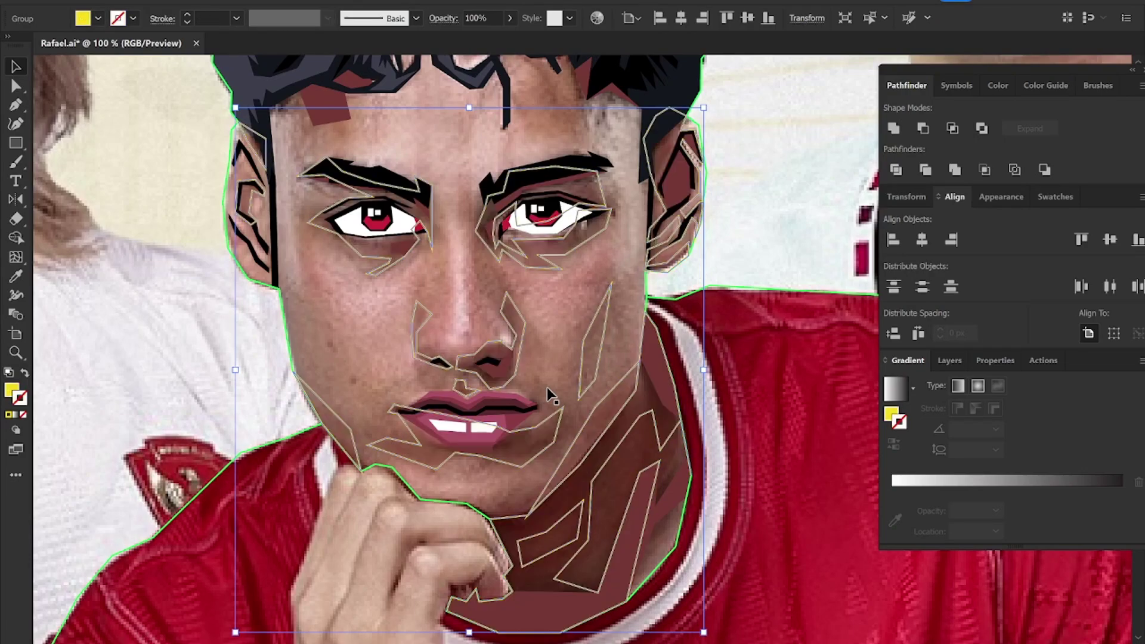
scroll(547, 388, "down", 1, "alt")
scroll(546, 388, "down", 1)
scroll(547, 388, "left", 3)
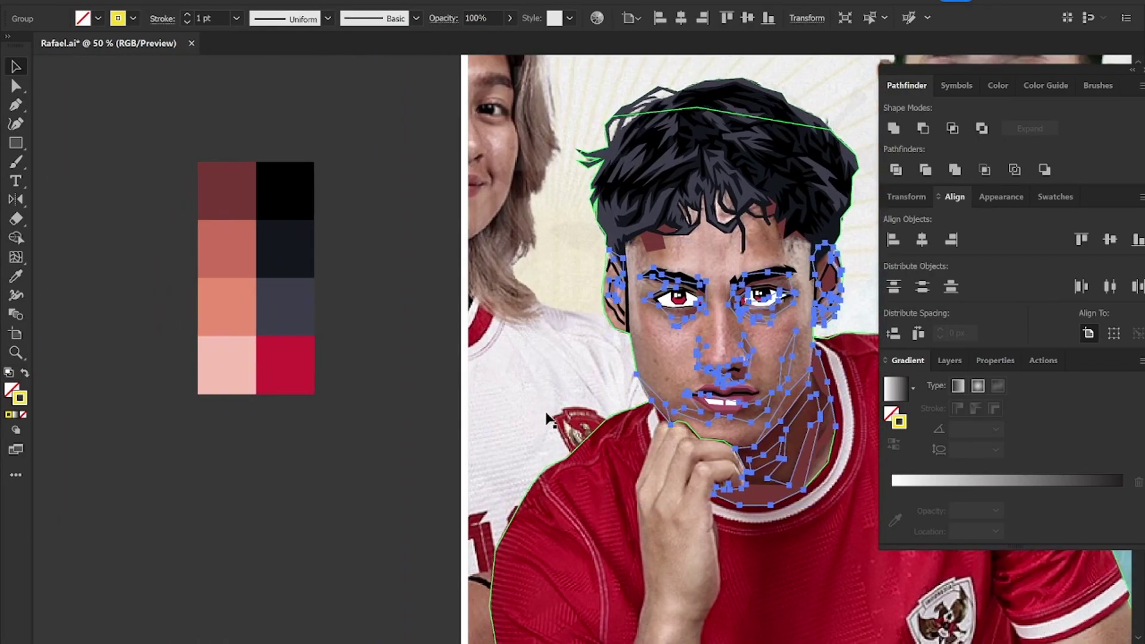
Step: Fill the face shadow shapes with the darker salmon swatch via the Eyedropper, then deselect
key("i")
left_click(239, 323)
scroll(557, 364, "up", 1, "alt")
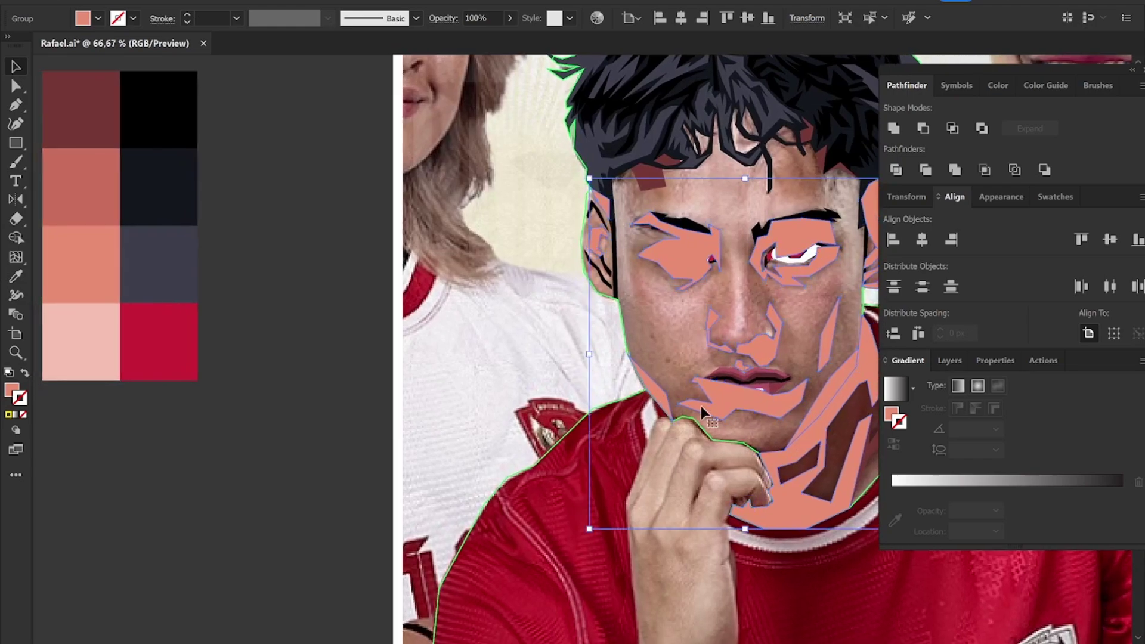
left_click(97, 205)
key("v")
left_click_drag(609, 307, 523, 309)
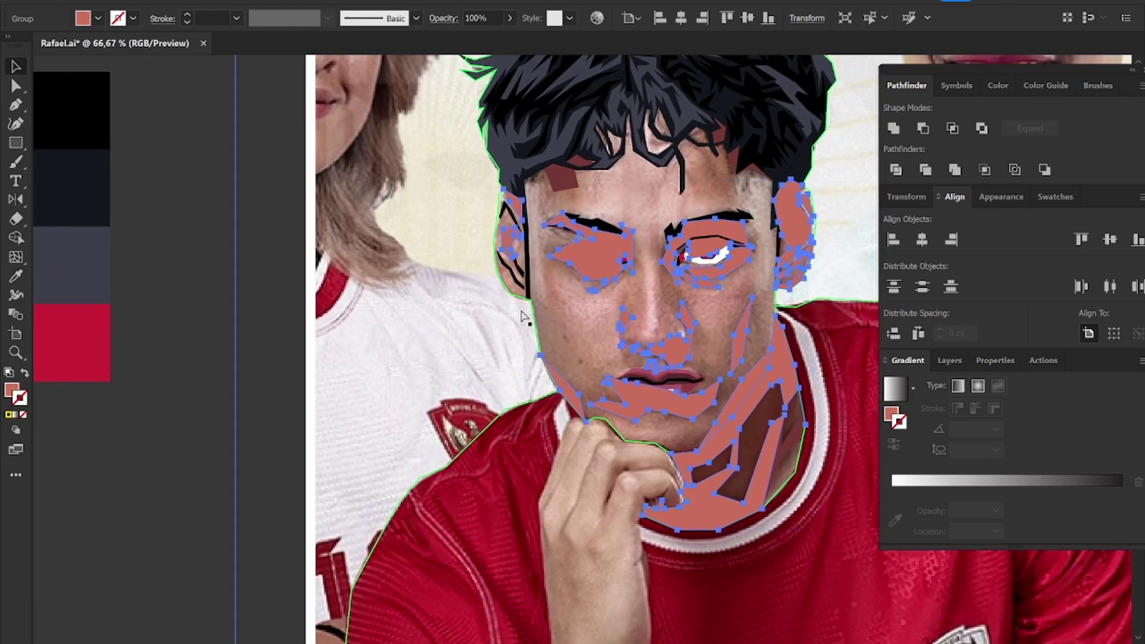
left_click(248, 460)
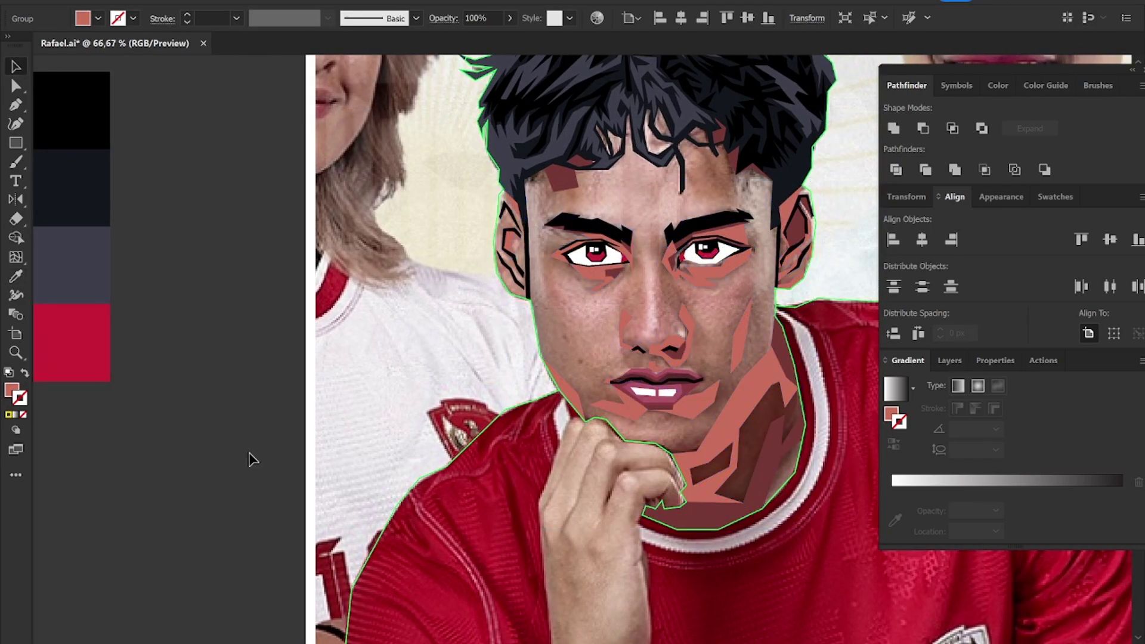
Step: Give the face base shape a skin tone sampled from the palette
left_click(788, 483)
scroll(789, 483, "down", 1, "alt")
key("i")
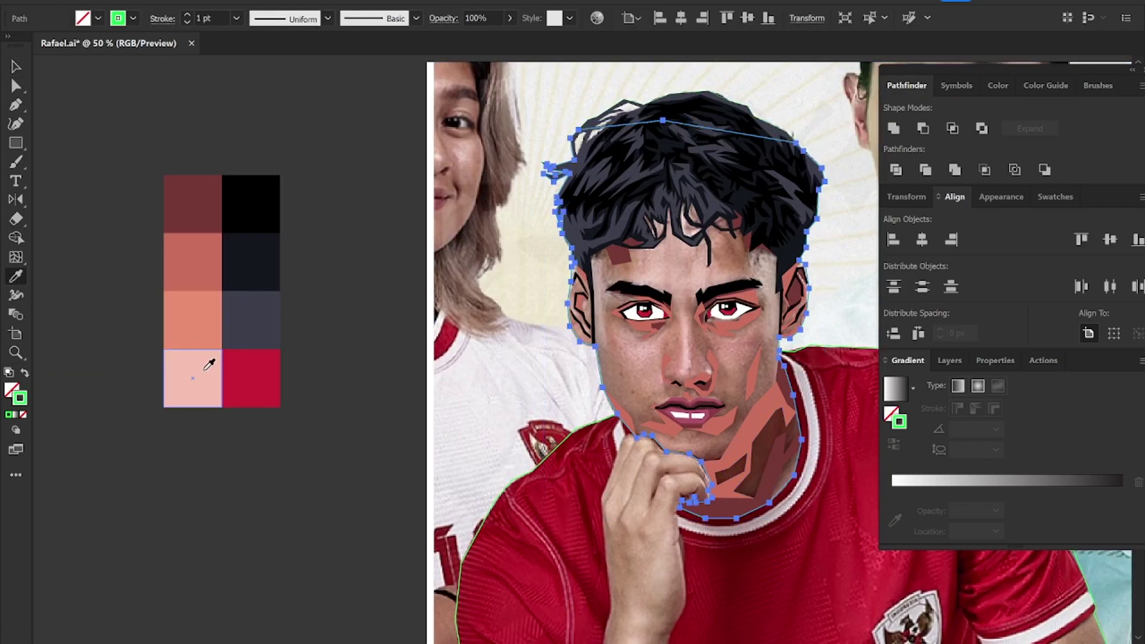
left_click(206, 325)
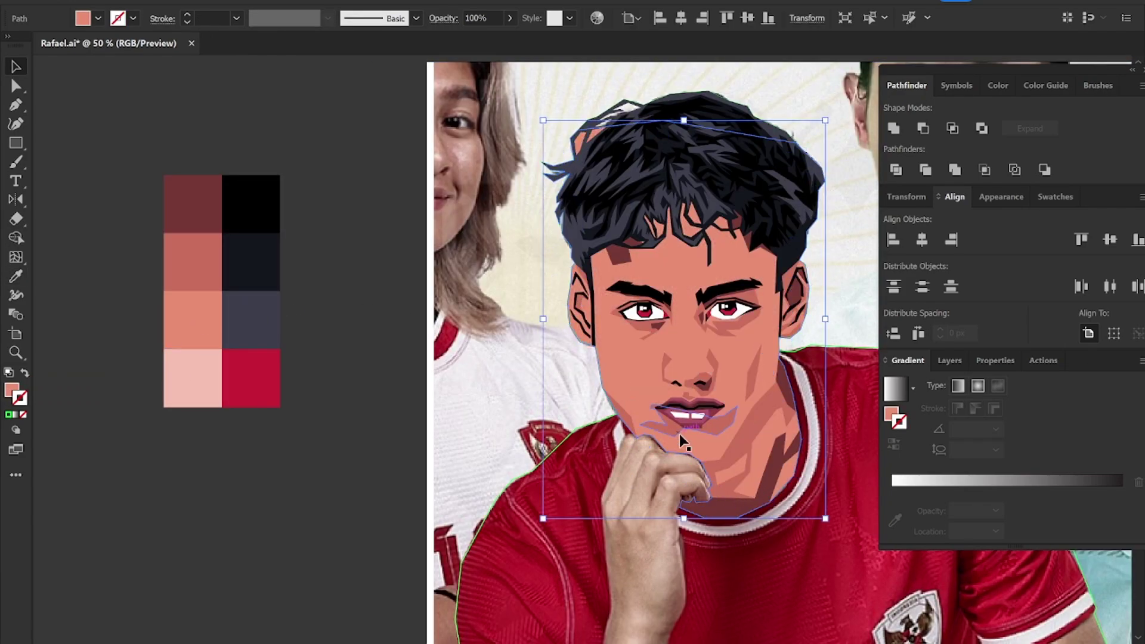
key("v")
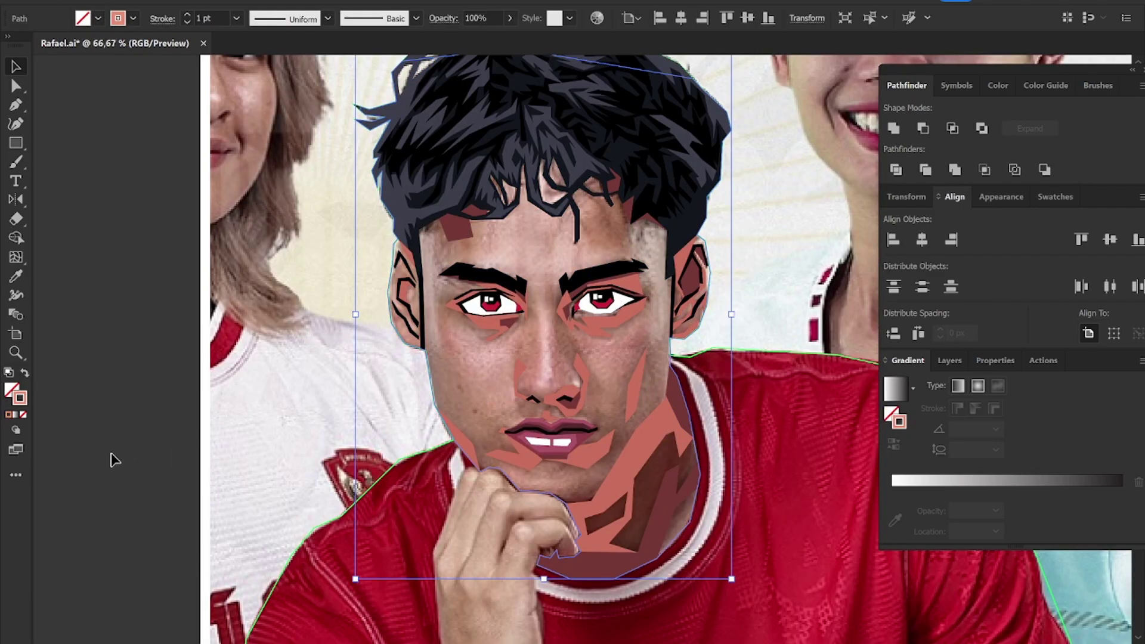
Step: Trace an open path along the top edge of the left eyebrow
scroll(362, 211, "up", 3)
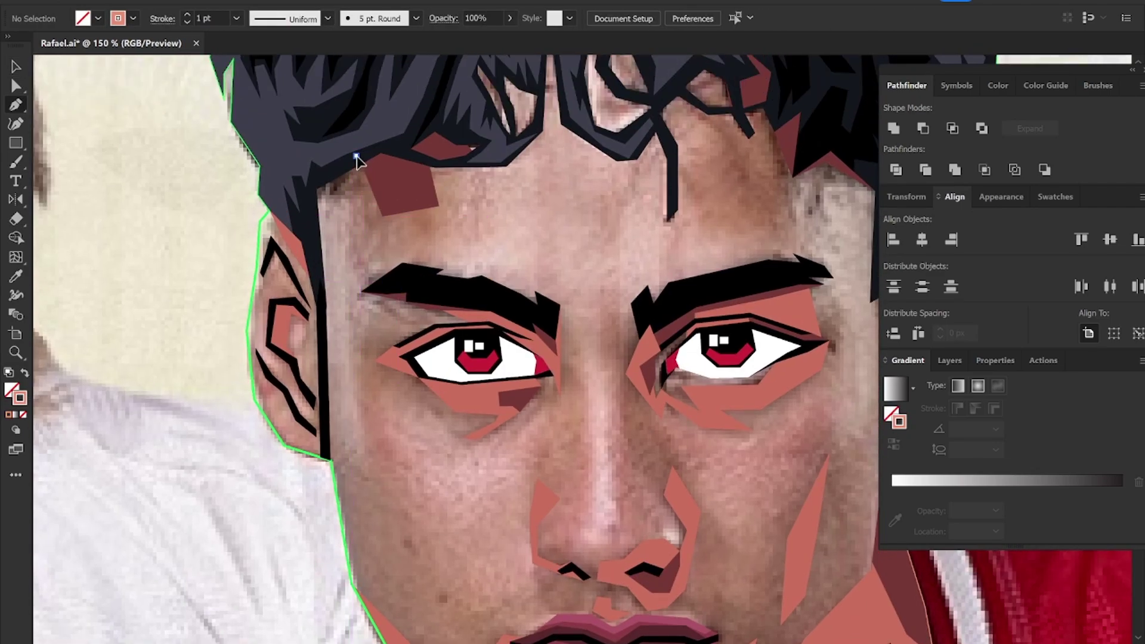
left_click(361, 292)
left_click(404, 263)
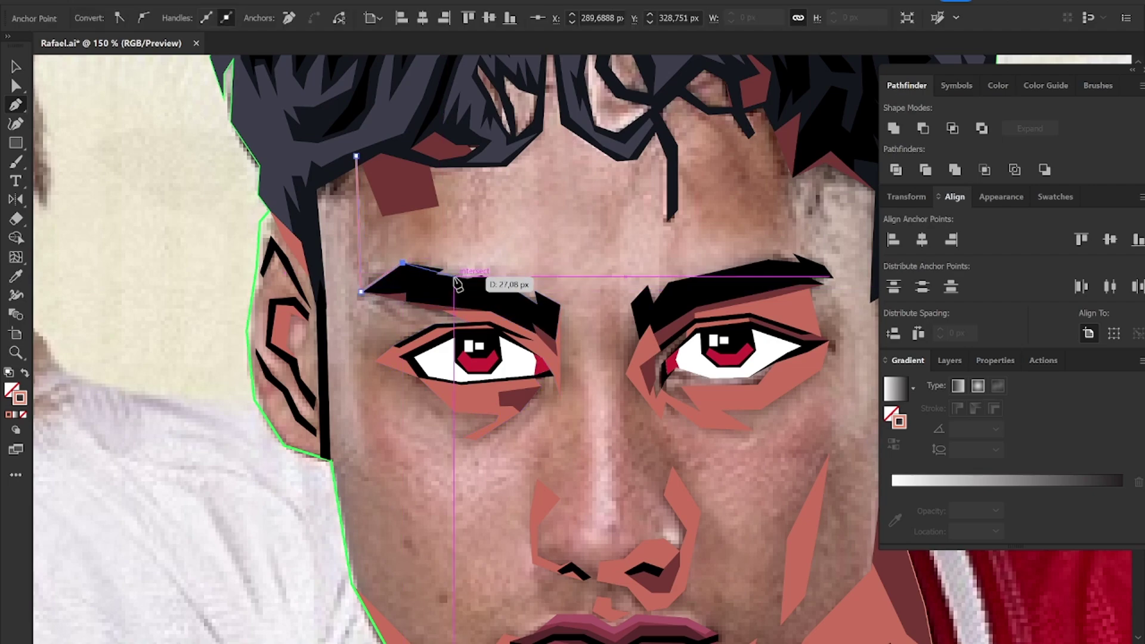
left_click(444, 270)
left_click(471, 271, "ctrl")
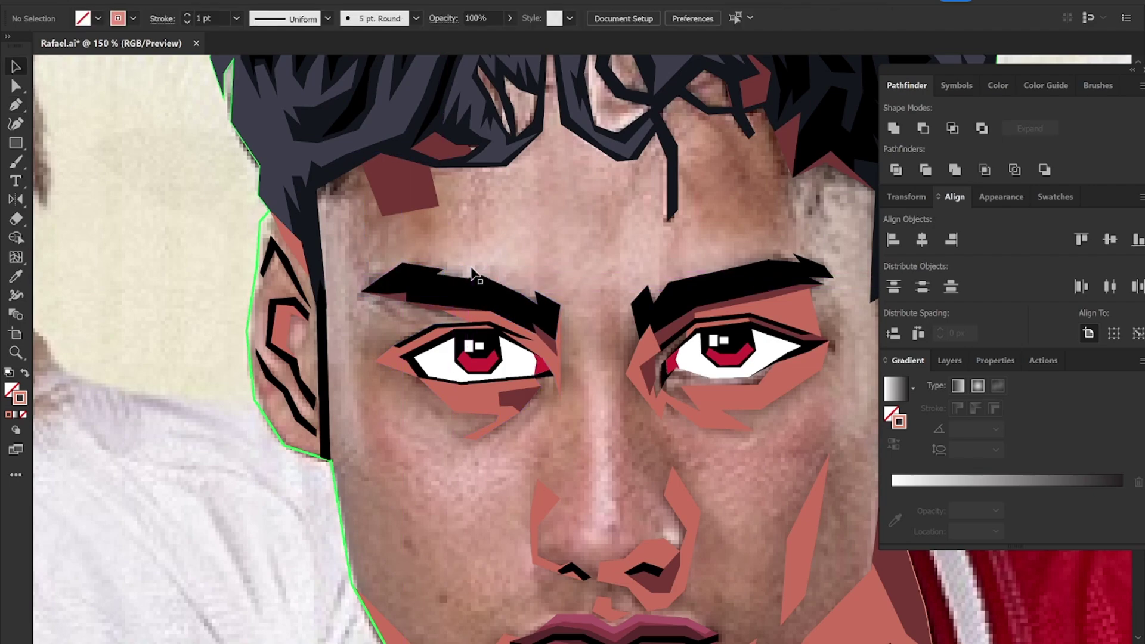
Step: Trace a closed forehead shape from the left brow along the hairline to the right brow
left_click(465, 178)
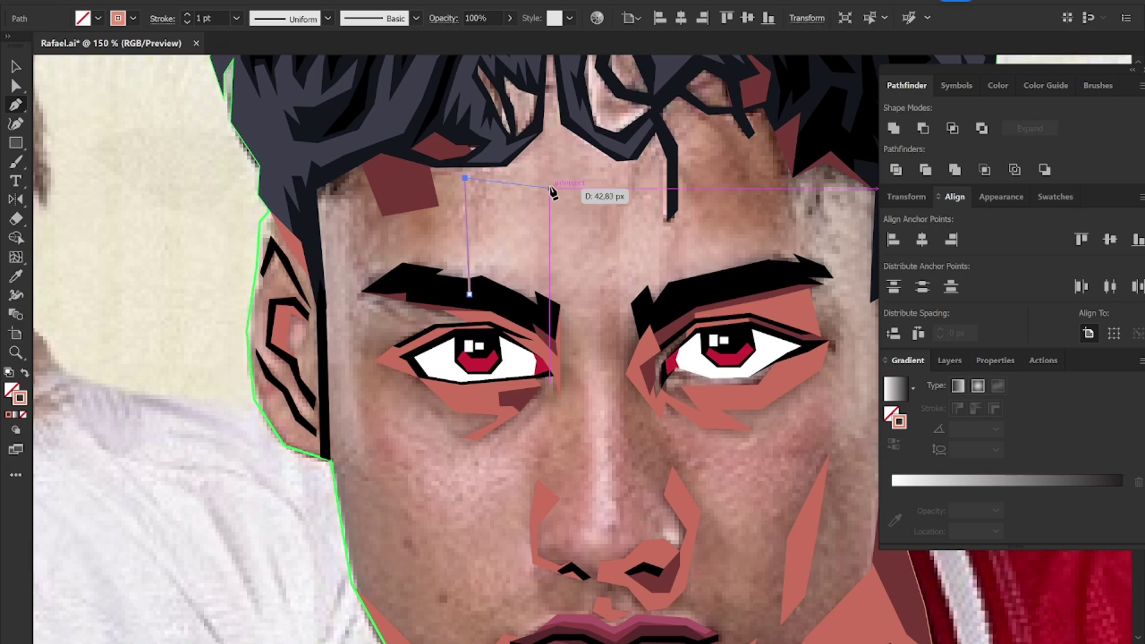
left_click(533, 177)
left_click(561, 147)
left_click(676, 285)
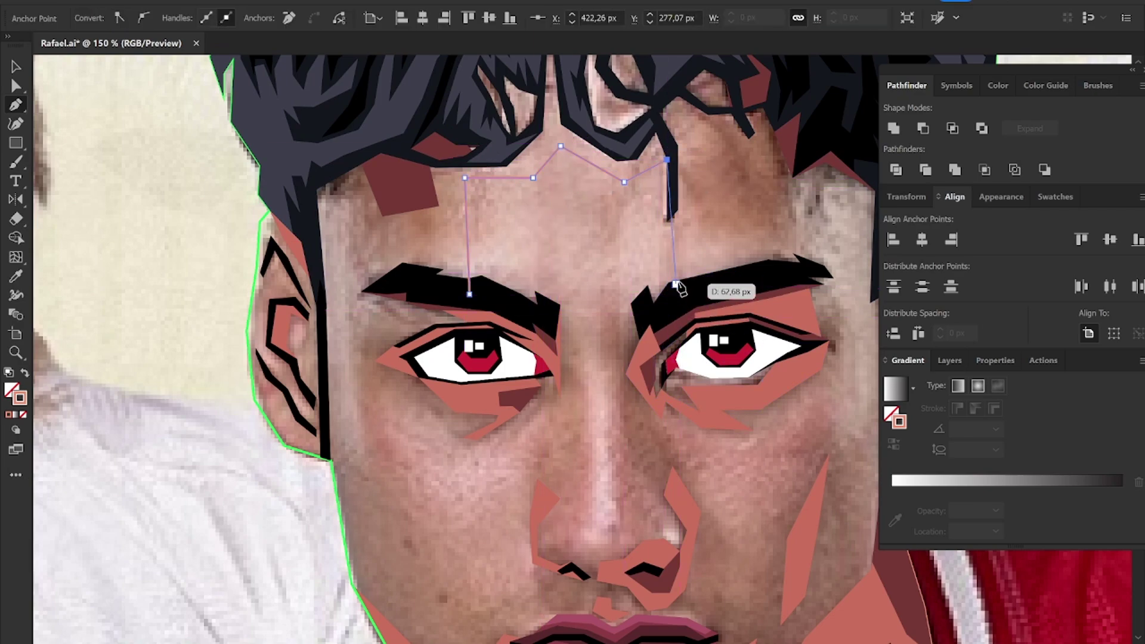
left_click(807, 277)
left_click(705, 293)
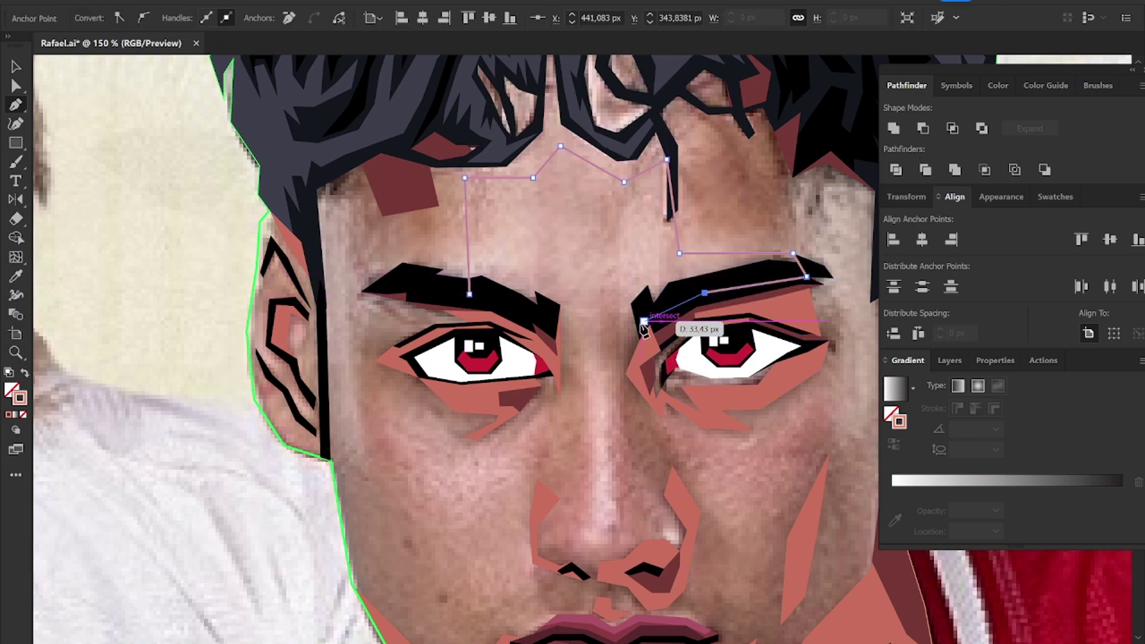
left_click(639, 334)
left_click(548, 327)
left_click(470, 294)
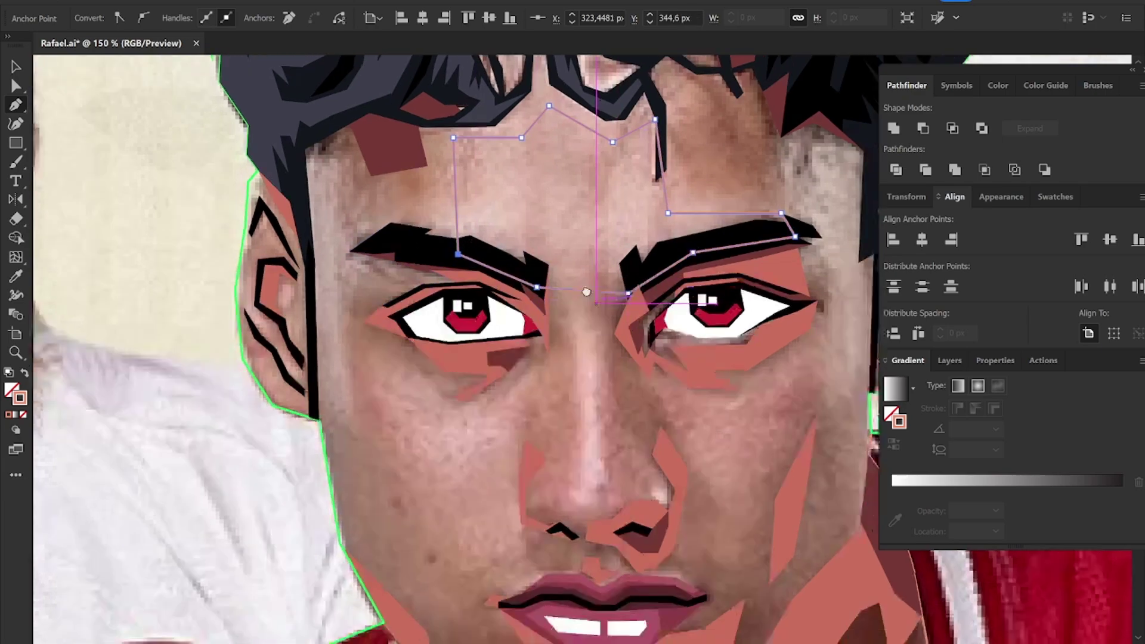
Step: Trace a closed left cheek shape from the temple down to the jaw, then deselect it
scroll(525, 298, "down", 3)
left_click(333, 216)
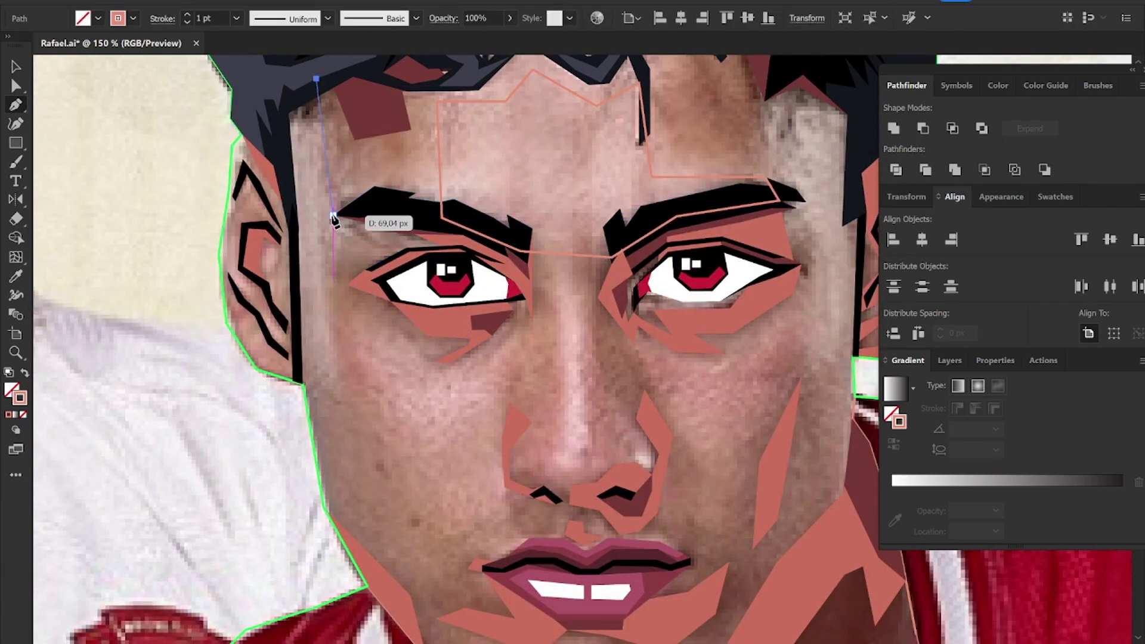
left_click(412, 232)
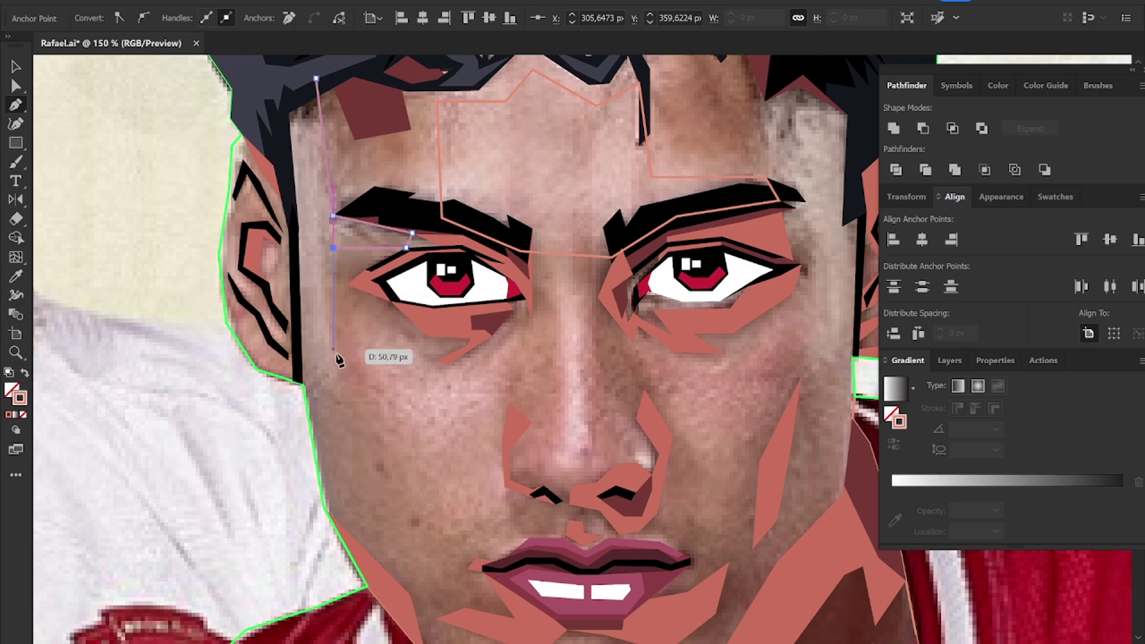
left_click(410, 595)
left_click(324, 508)
left_click(303, 384)
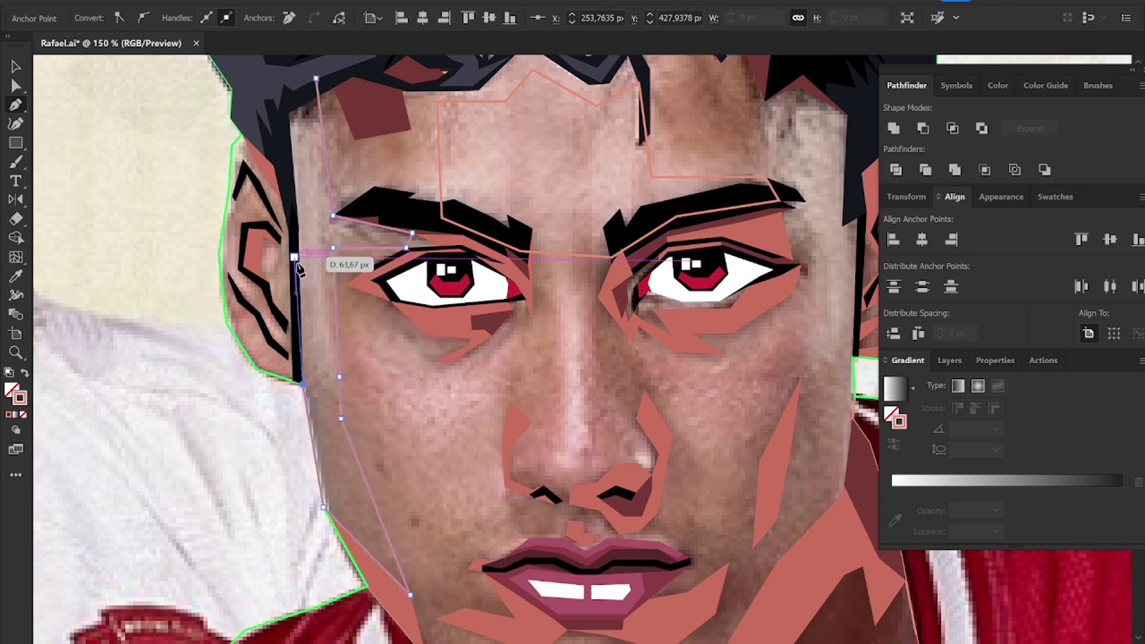
left_click(271, 128)
left_click(317, 78)
key("v")
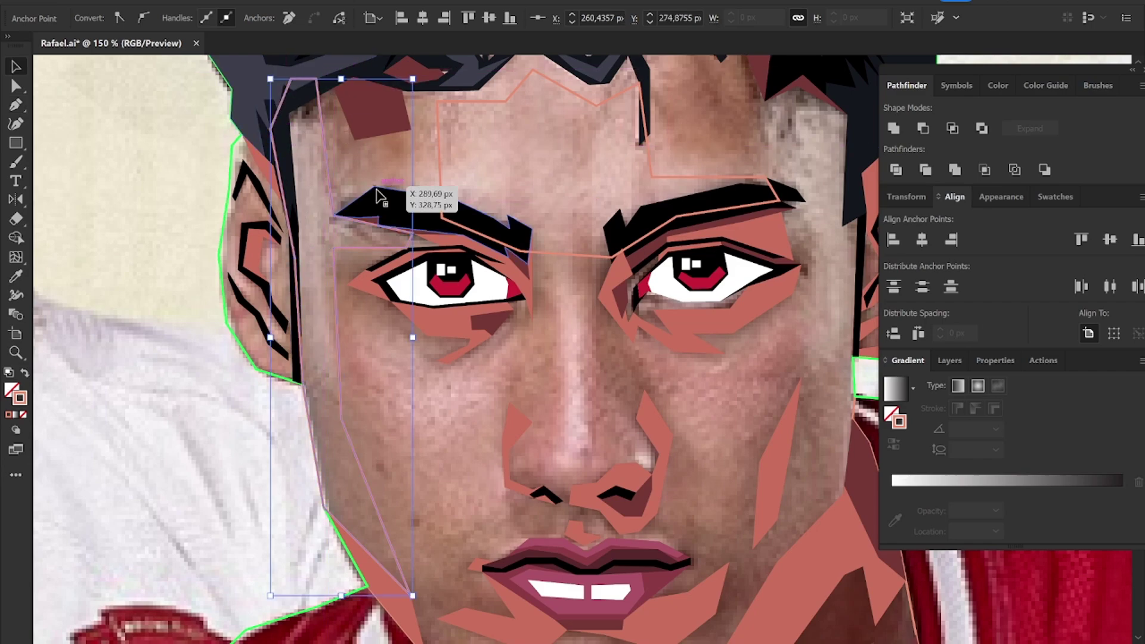
key("ctrl+z")
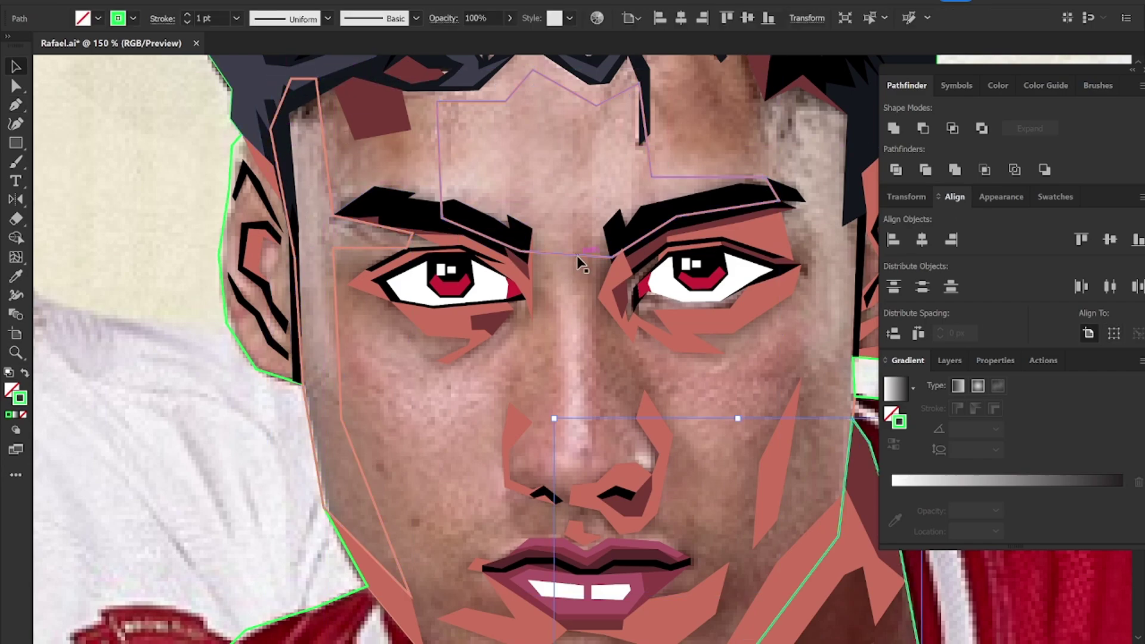
Step: Select the face-shape group and trace the narrow nose-bridge outline from brows to tip
left_click(578, 262)
key("p")
scroll(400, 337, "down", 2)
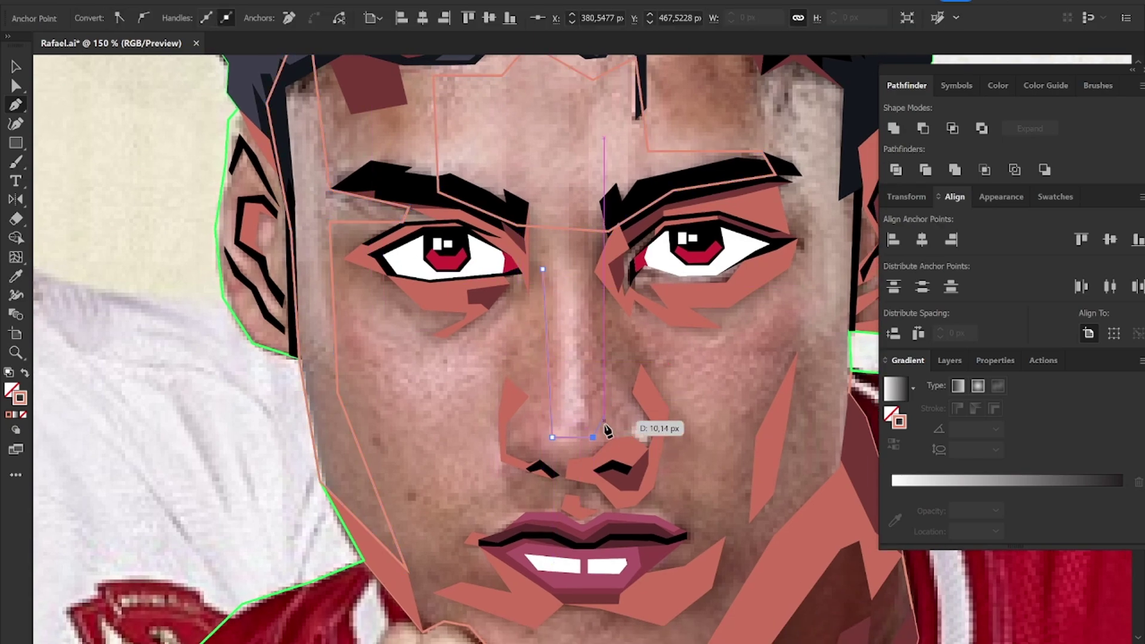
left_click(593, 437)
scroll(586, 438, "up", 2)
left_click_drag(525, 441, 524, 413)
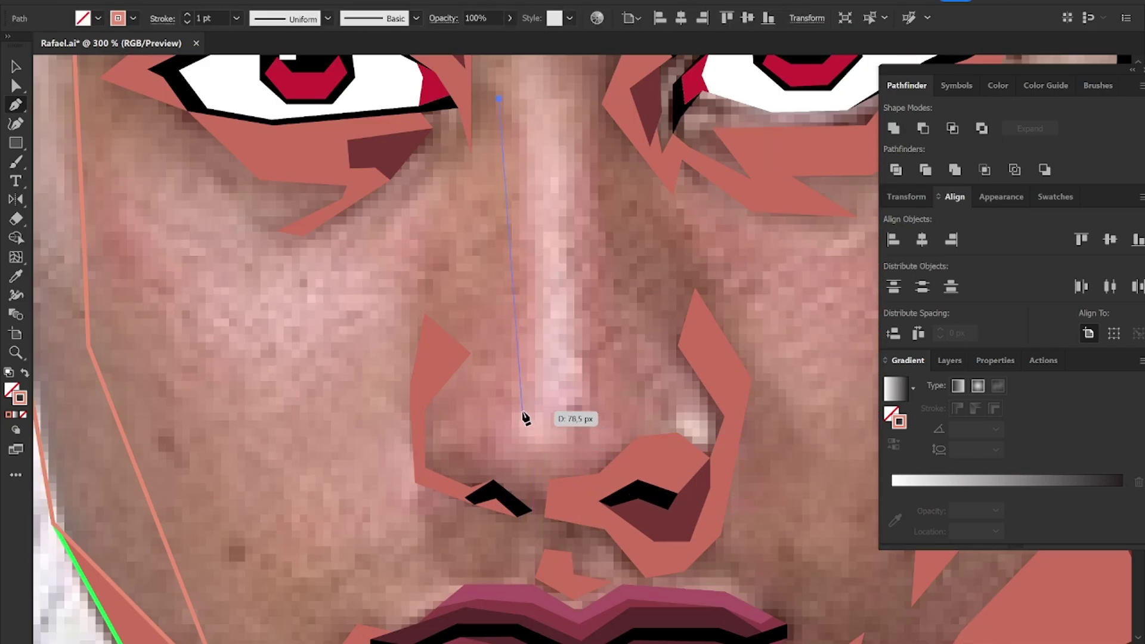
left_click(561, 448)
left_click(598, 420)
scroll(597, 419, "up", 4)
left_click(580, 251)
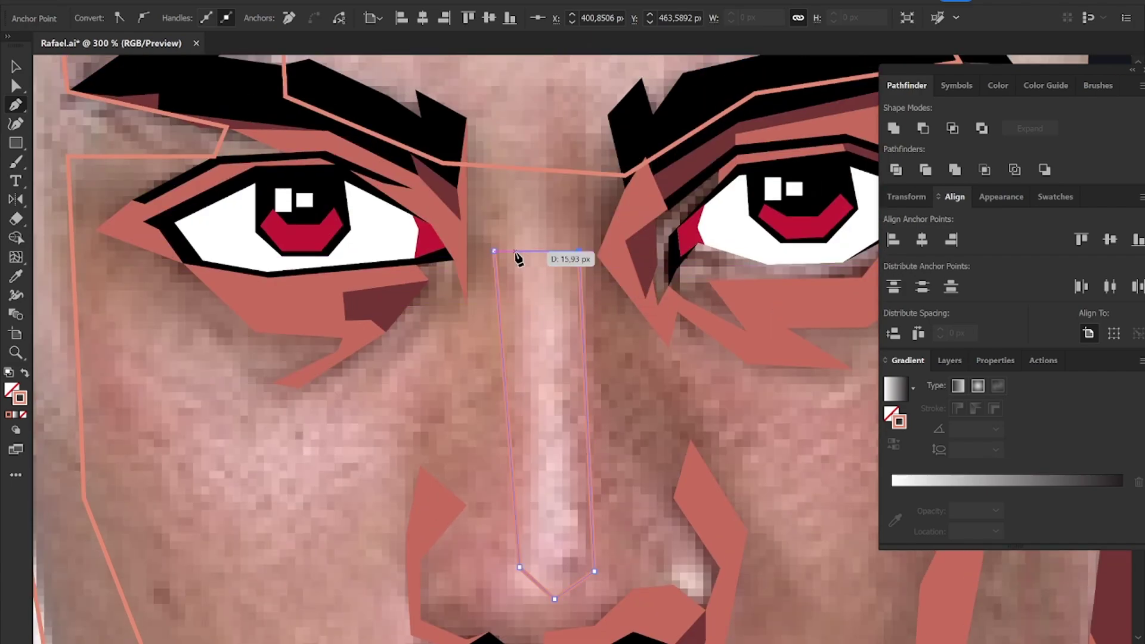
scroll(562, 287, "down", 1)
left_click(478, 218, "ctrl")
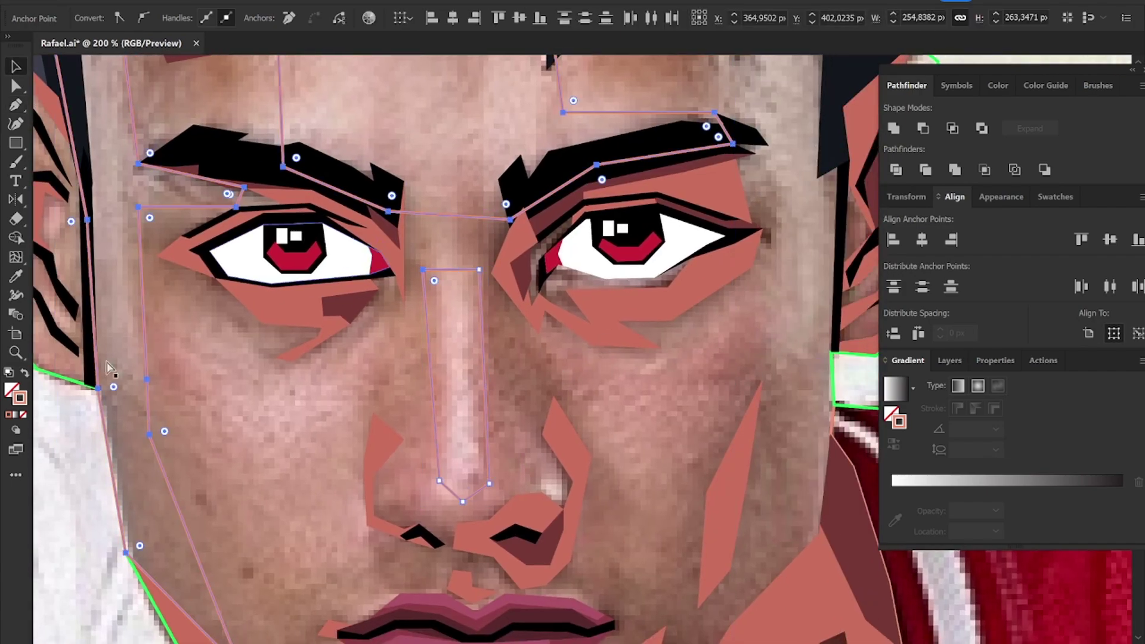
Step: Apply a mint green stroke colour to the face outlines
left_click_drag(883, 339, 894, 302)
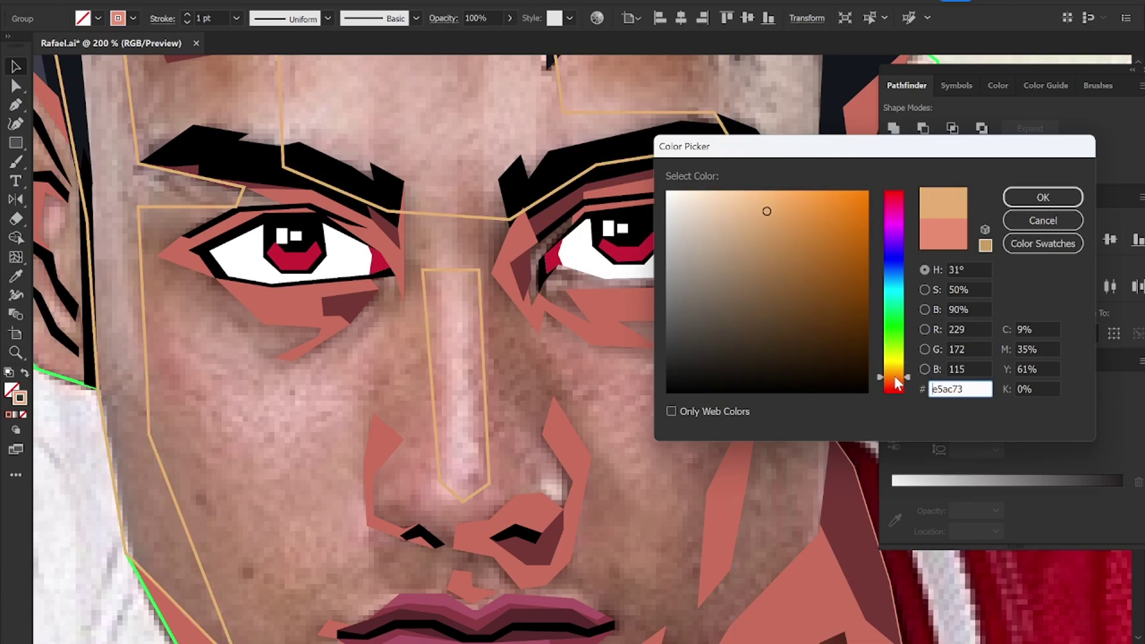
key("Return")
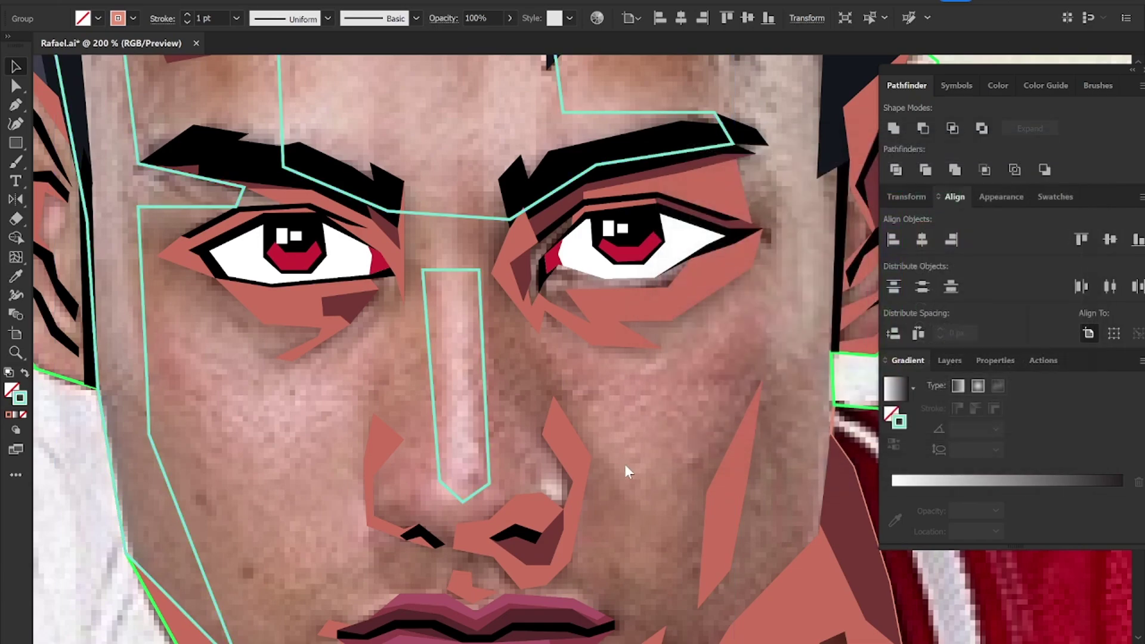
scroll(624, 465, "down", 3)
Step: Trace a closed right-side face shape from the eye corner down to the jaw and up to the hairline
key("p")
key("ctrl+minus")
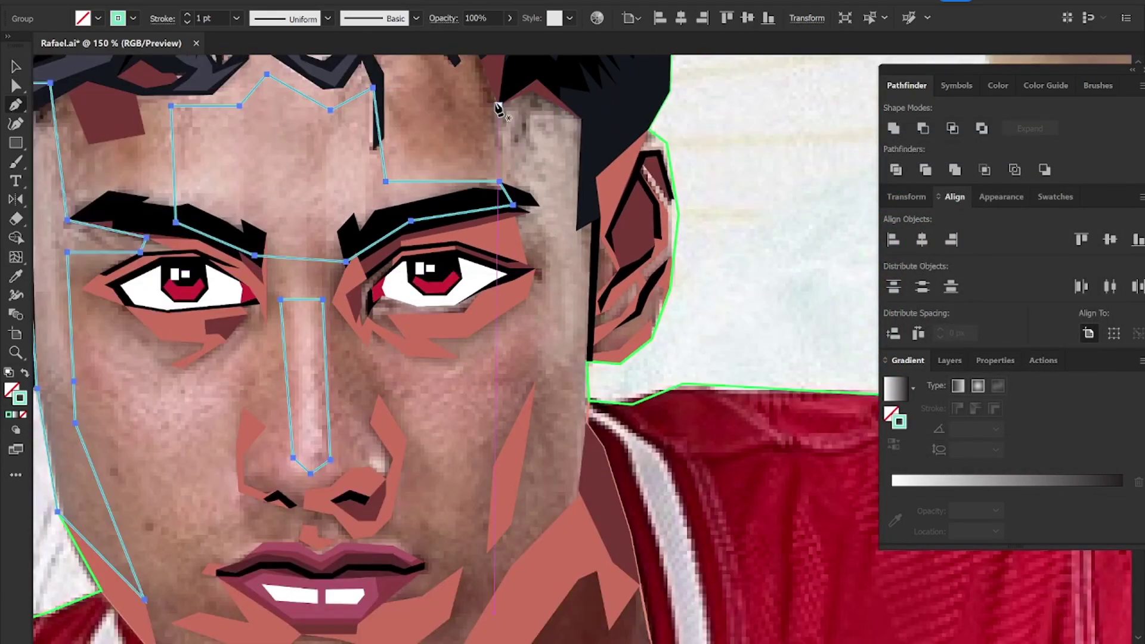
left_click(528, 265, "ctrl")
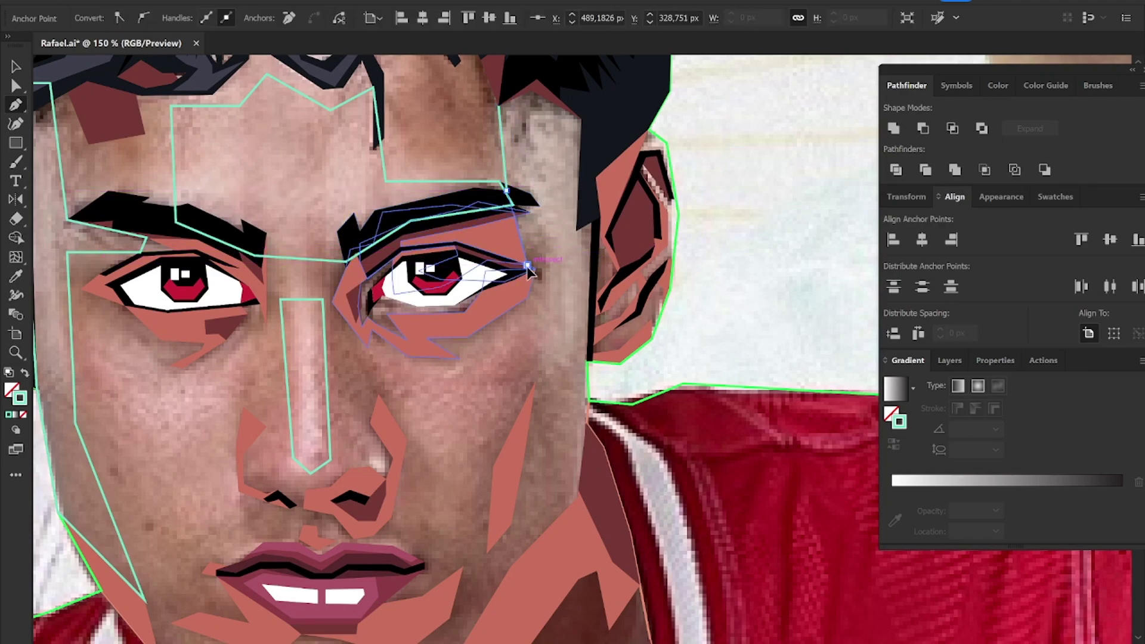
left_click(528, 265)
left_click(561, 424)
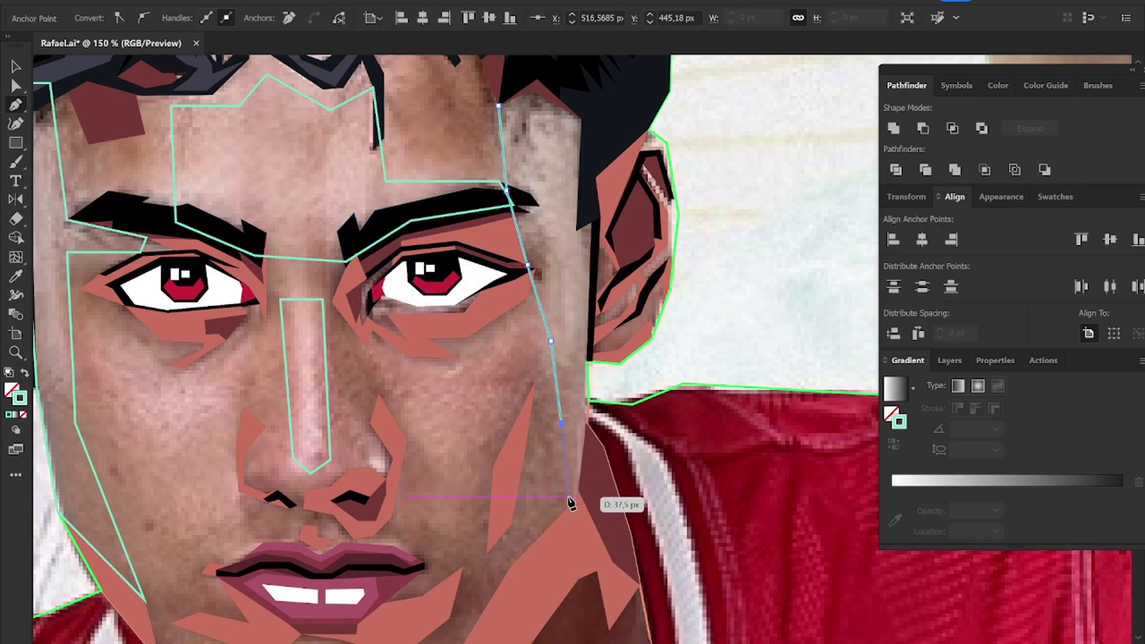
left_click(564, 512)
left_click(587, 423)
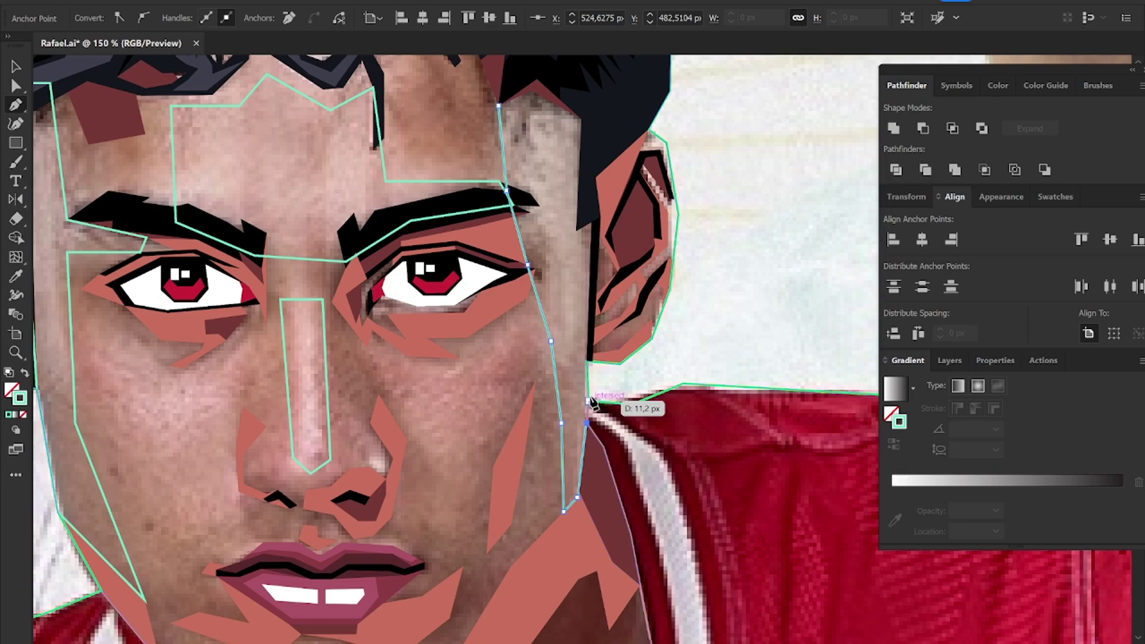
left_click(588, 401)
left_click(588, 360)
left_click(592, 222)
scroll(593, 224, "up", 3)
left_click(610, 169)
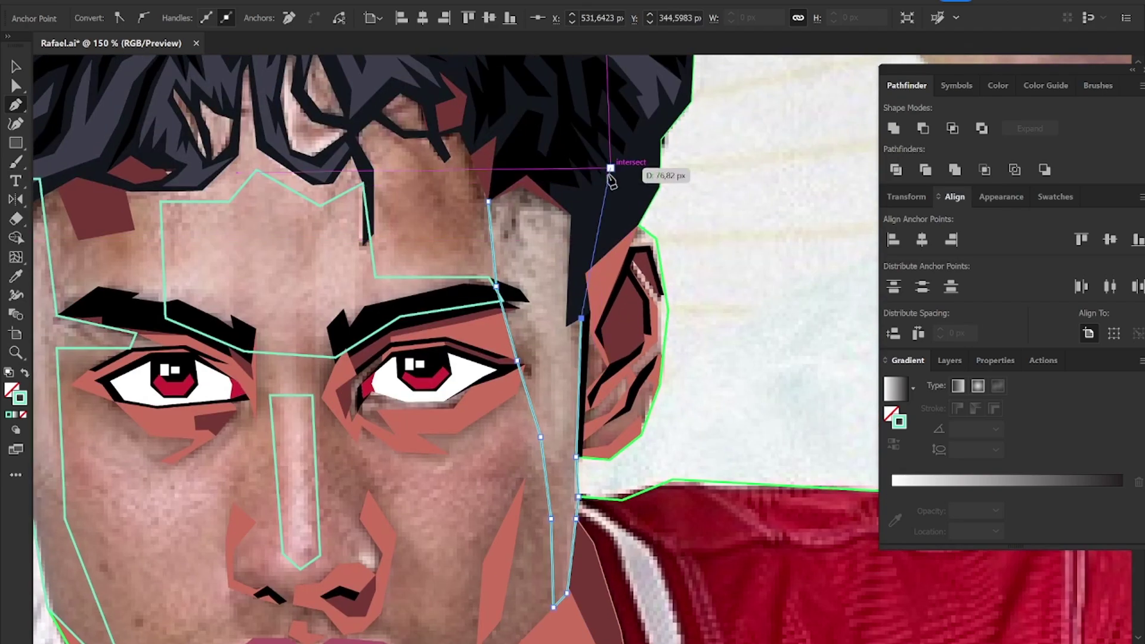
left_click(549, 128)
left_click(489, 202)
Step: Select the face outline group and zoom in on the mouth and chin
key("v")
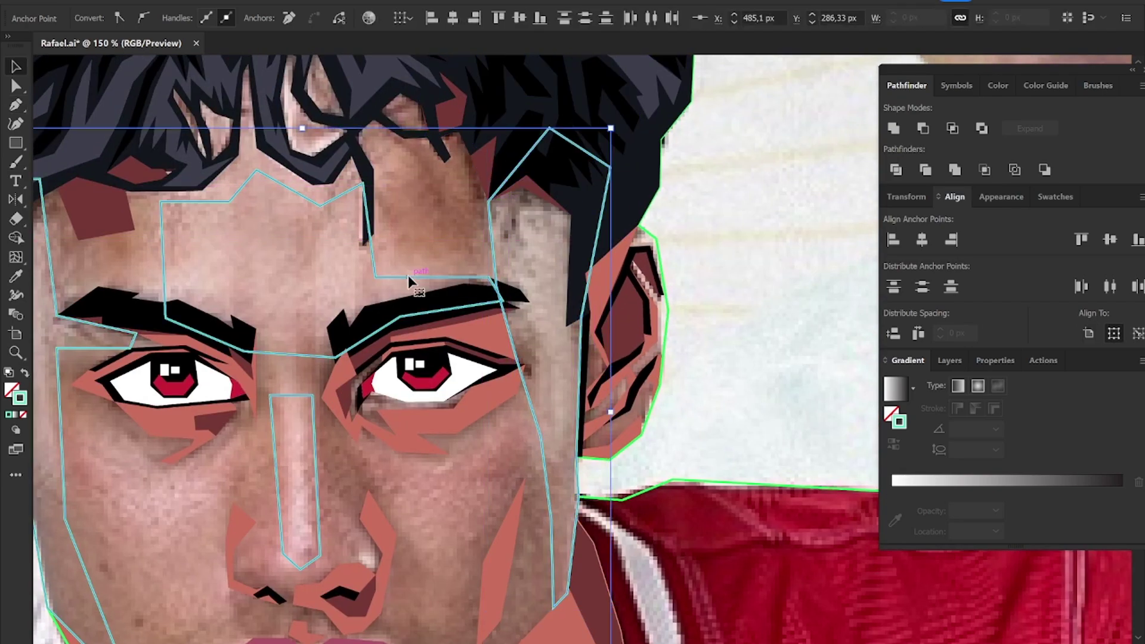
left_click(408, 274)
scroll(386, 282, "down", 5)
left_click_drag(179, 115, 767, 473)
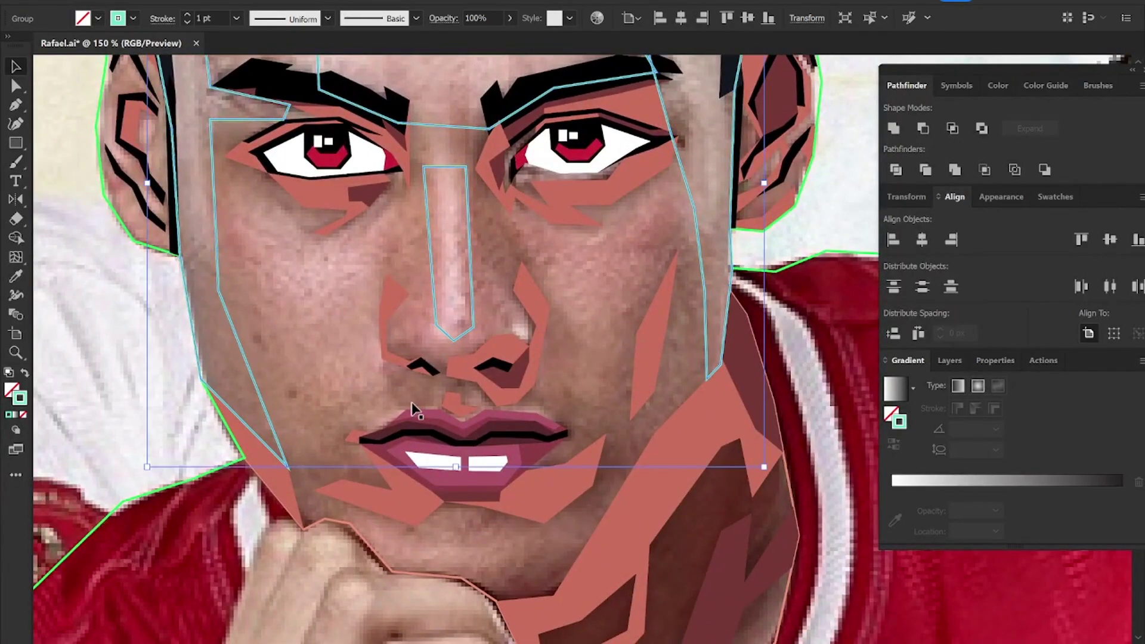
Step: Trace a closed chin shape below the lower lip
key("p")
left_click(300, 497)
left_click(337, 470)
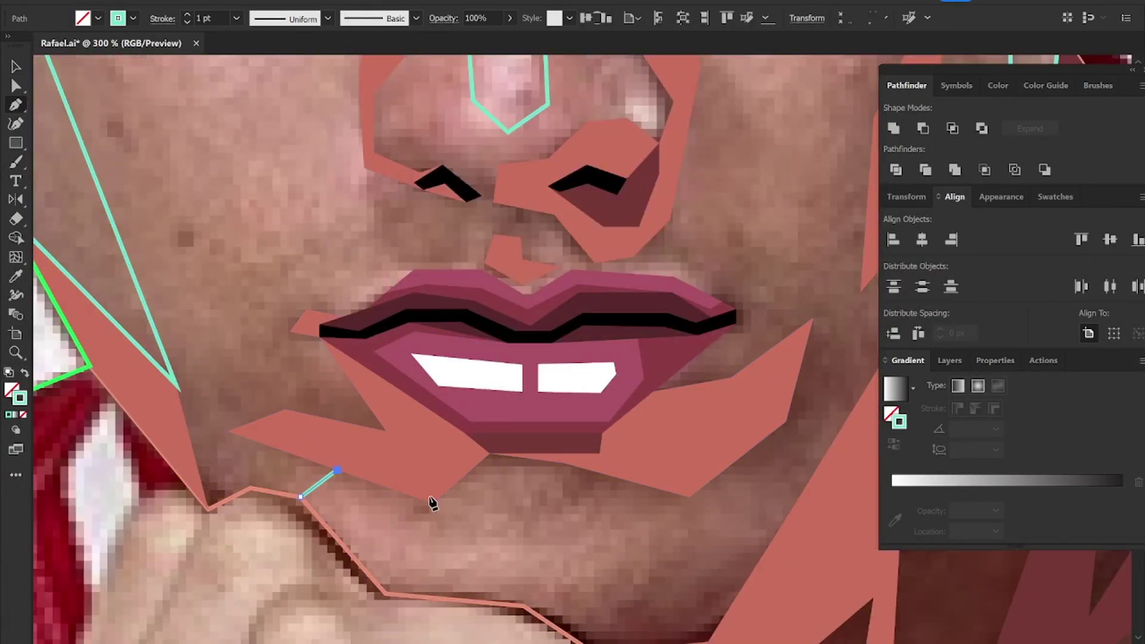
left_click(434, 503)
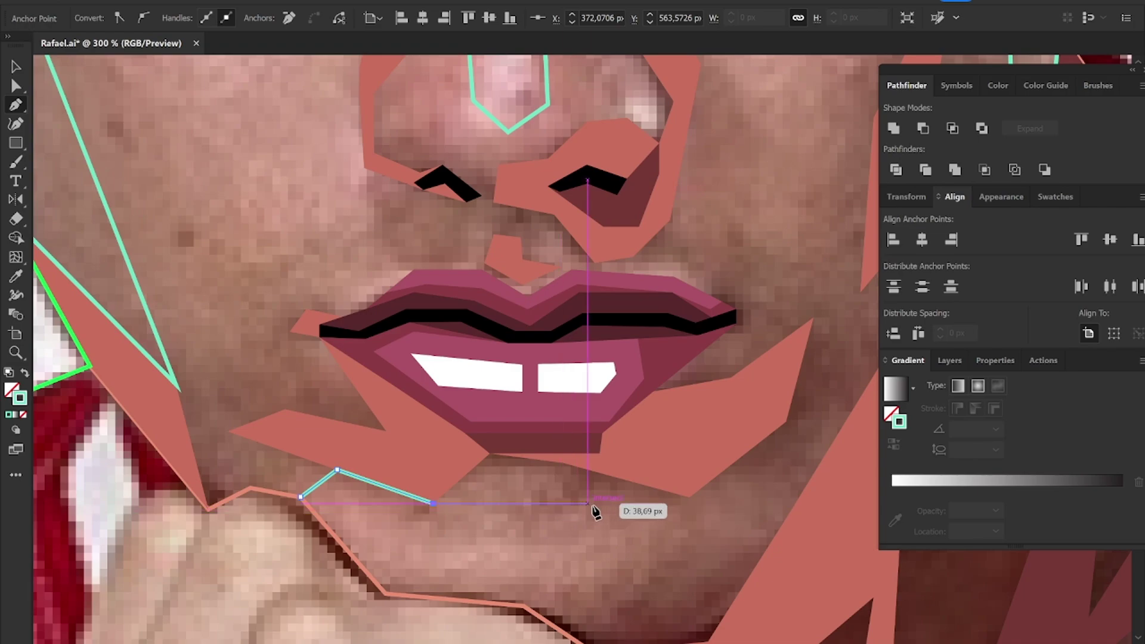
left_click(667, 504)
left_click(737, 548)
left_click(566, 634)
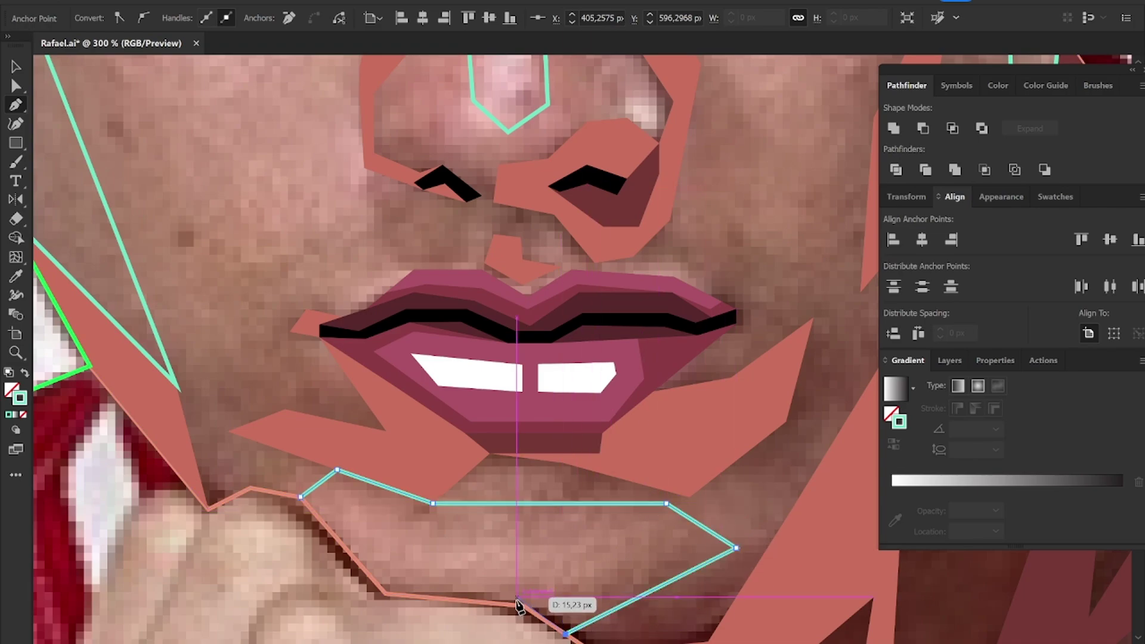
left_click(524, 606)
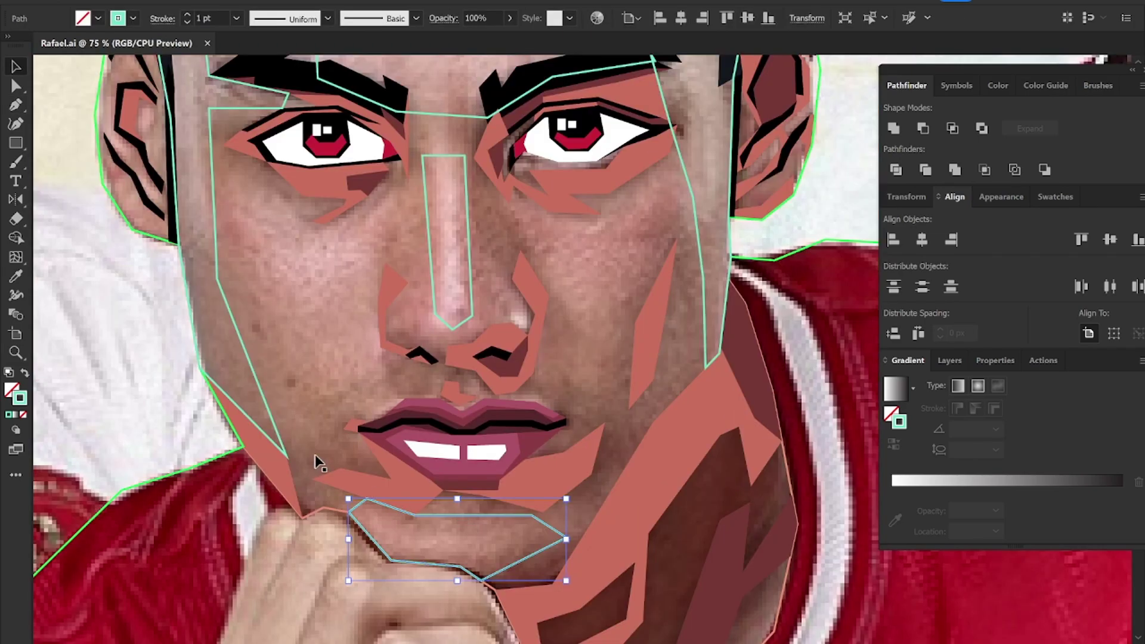
Step: Select all the face outline shapes and group them
left_click(268, 412, "shift")
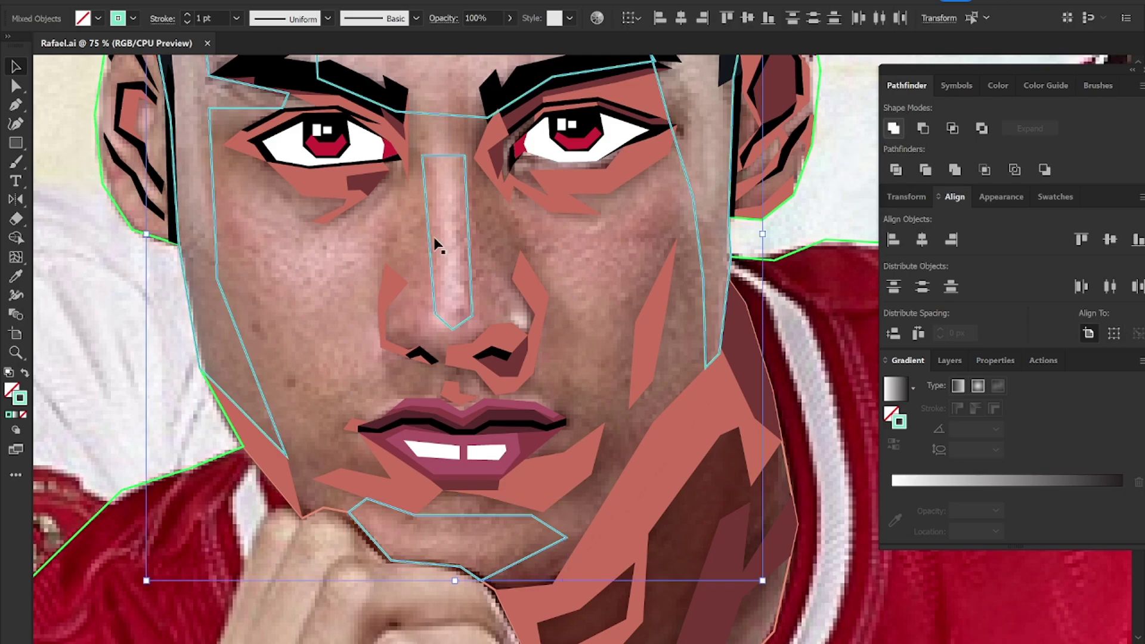
key("ctrl+g")
scroll(402, 248, "down", 2)
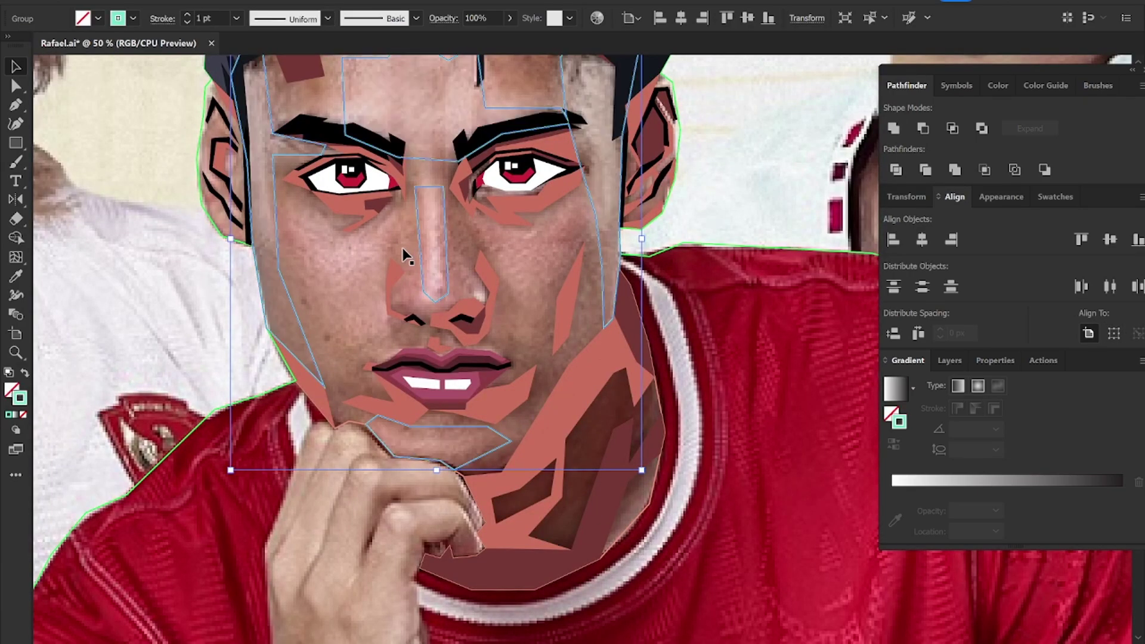
scroll(472, 280, "up", 4)
Step: Begin tracing the nostril highlight edge beside the right nostril
key("p")
left_click(486, 237)
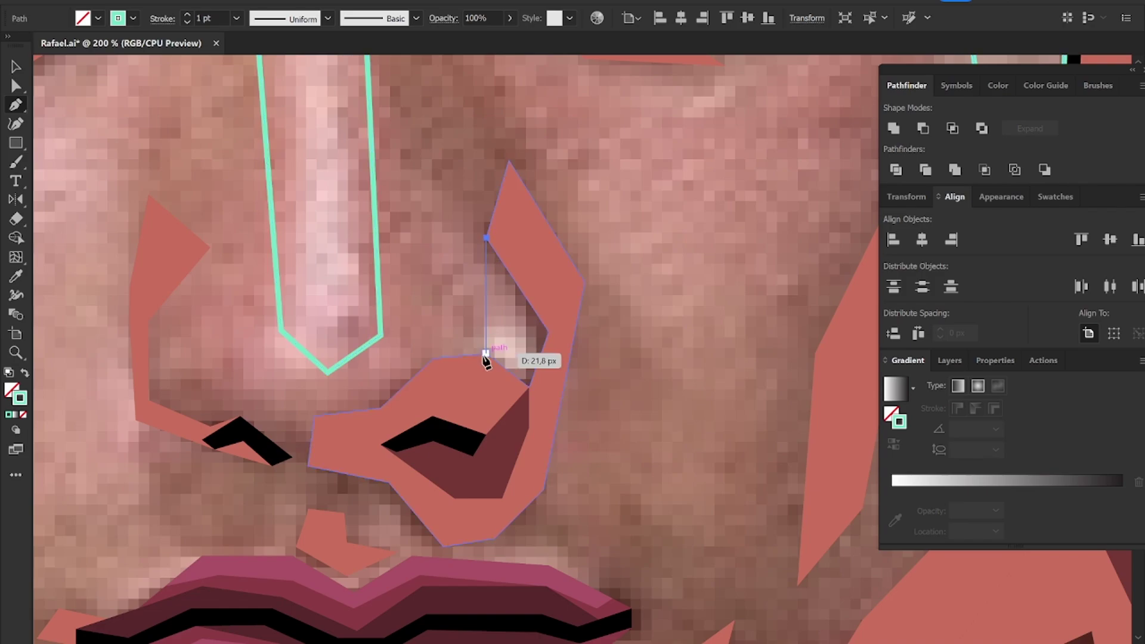
left_click(486, 354)
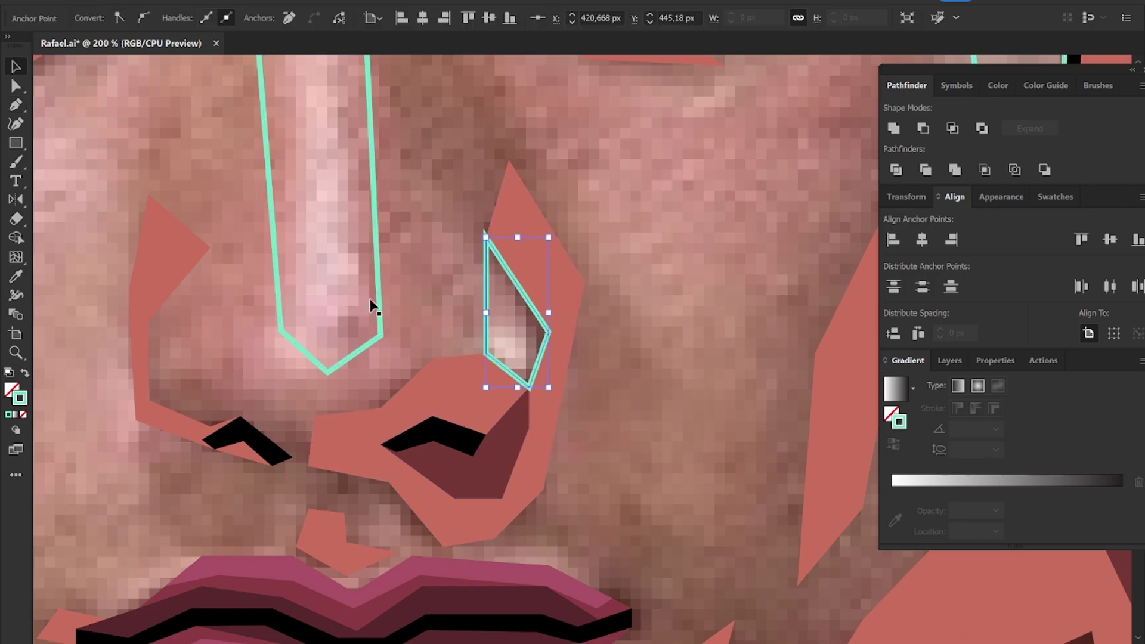
left_click(894, 128)
scroll(162, 381, "down", 2)
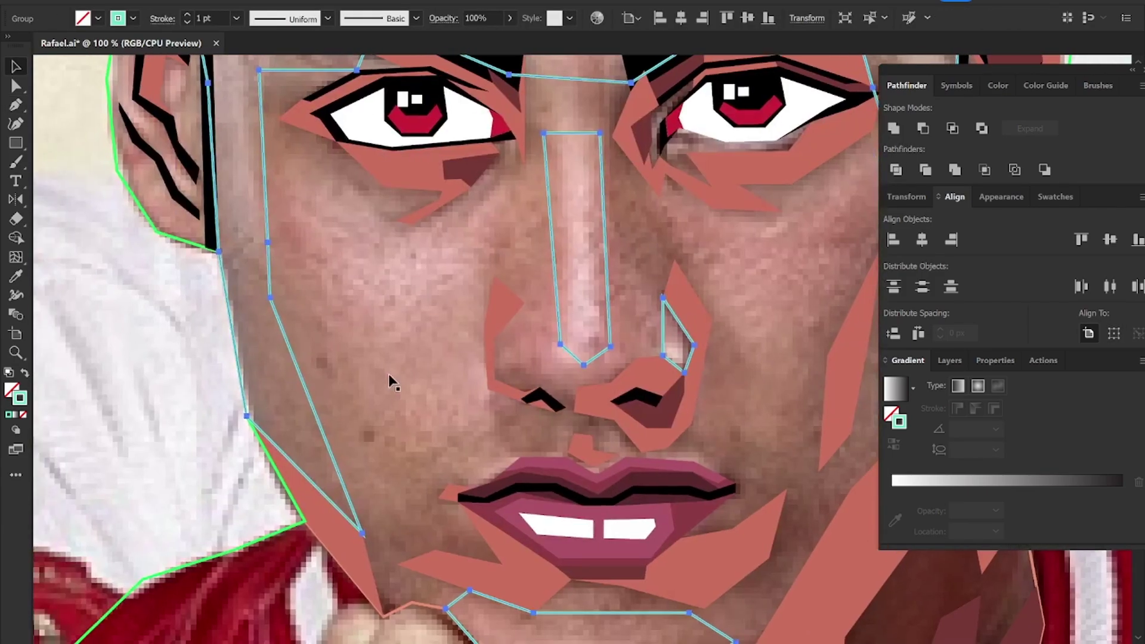
Step: Trace the left cheek shape from its top down beside the nose and back
key("p")
left_click(302, 171)
left_click(375, 242)
left_click(457, 231)
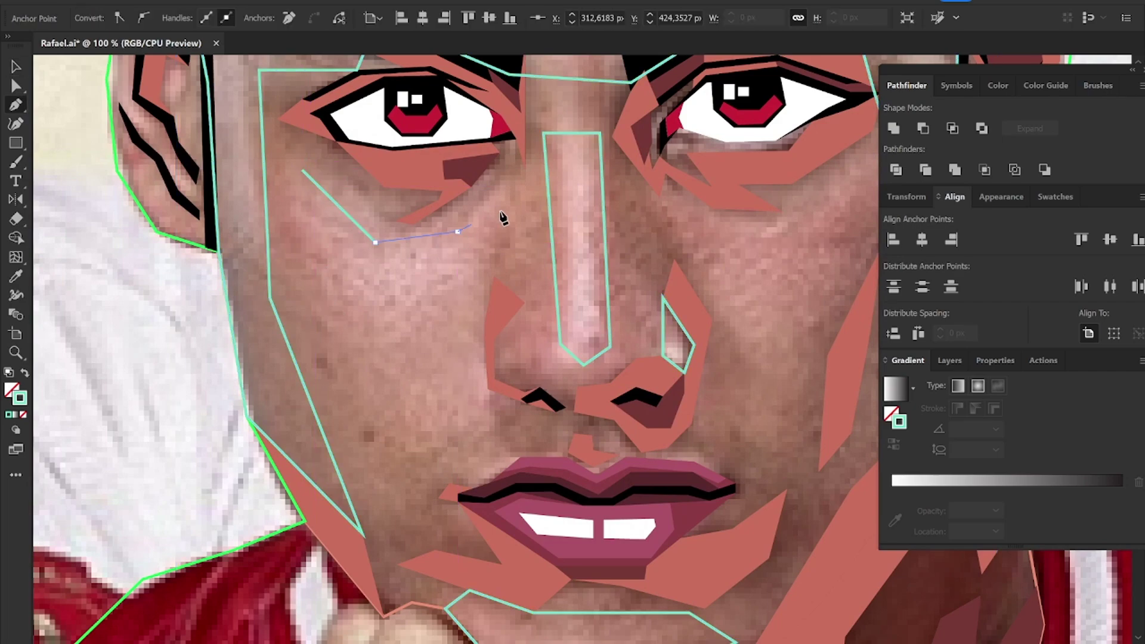
left_click(472, 298)
left_click(485, 406)
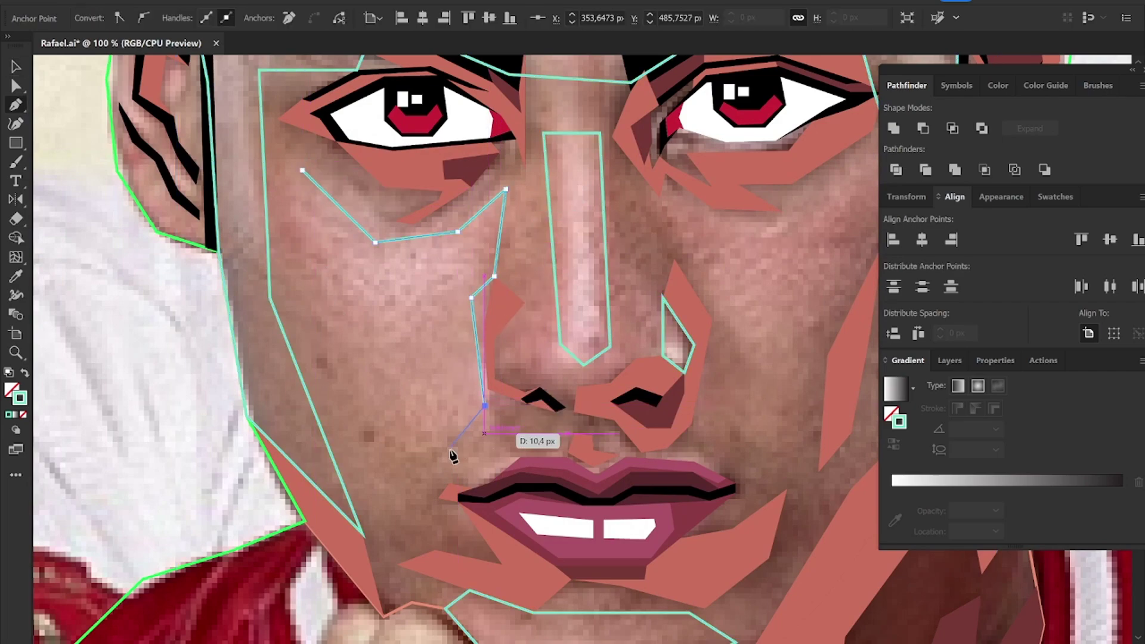
left_click(404, 462)
left_click(312, 316)
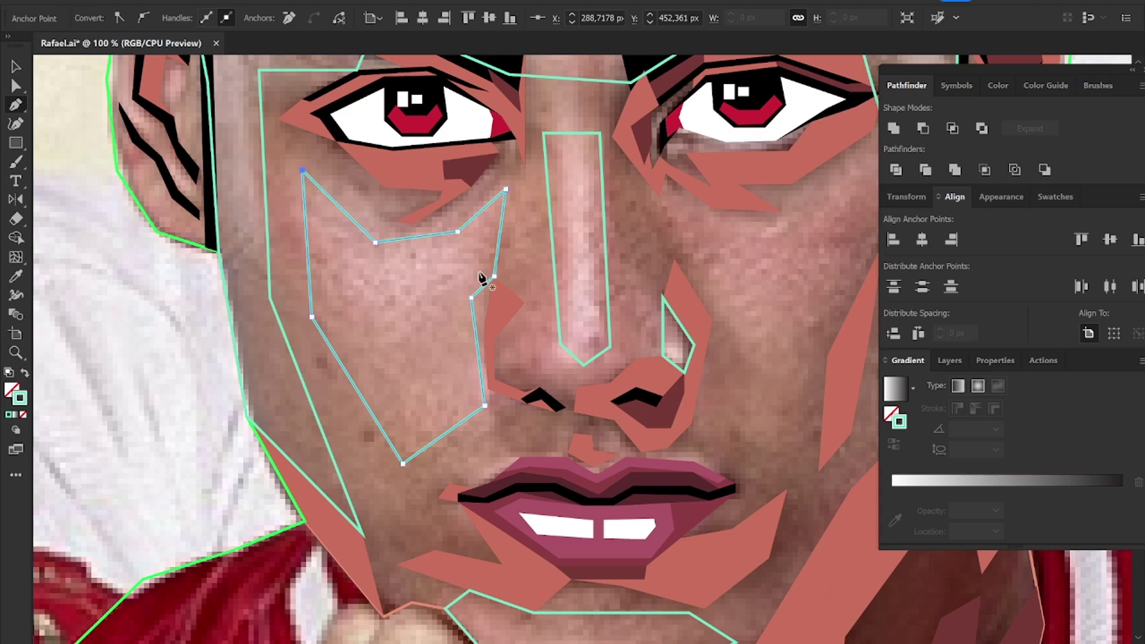
Step: Trace a closed right cheek shape beside the nose
left_click(867, 155)
key("p")
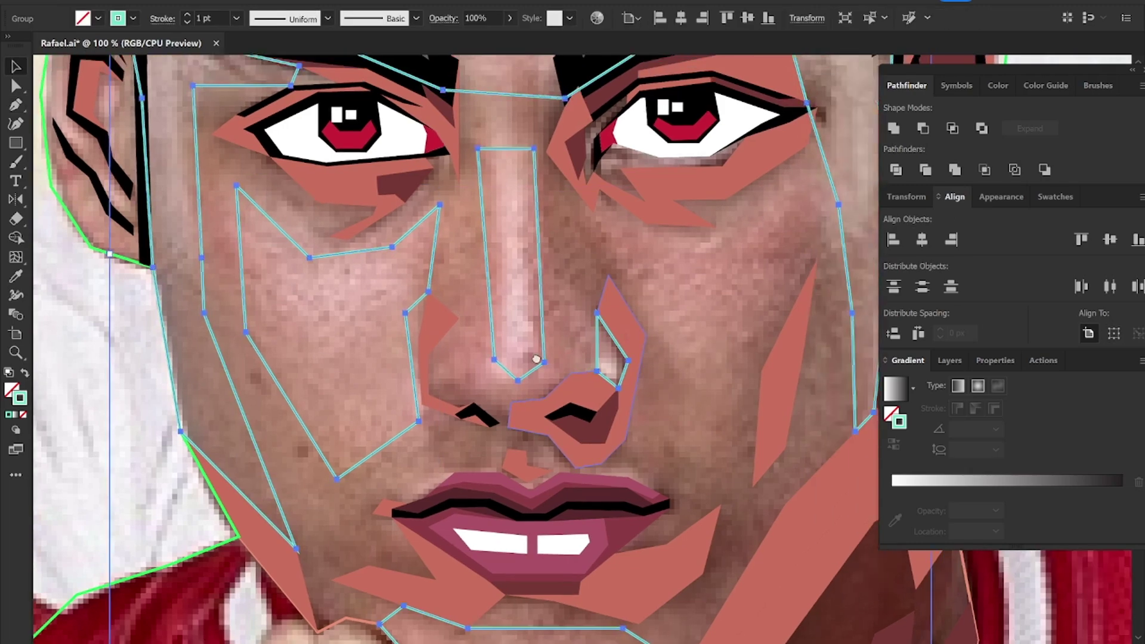
left_click_drag(695, 300, 481, 350)
left_click(456, 255)
left_click(538, 284)
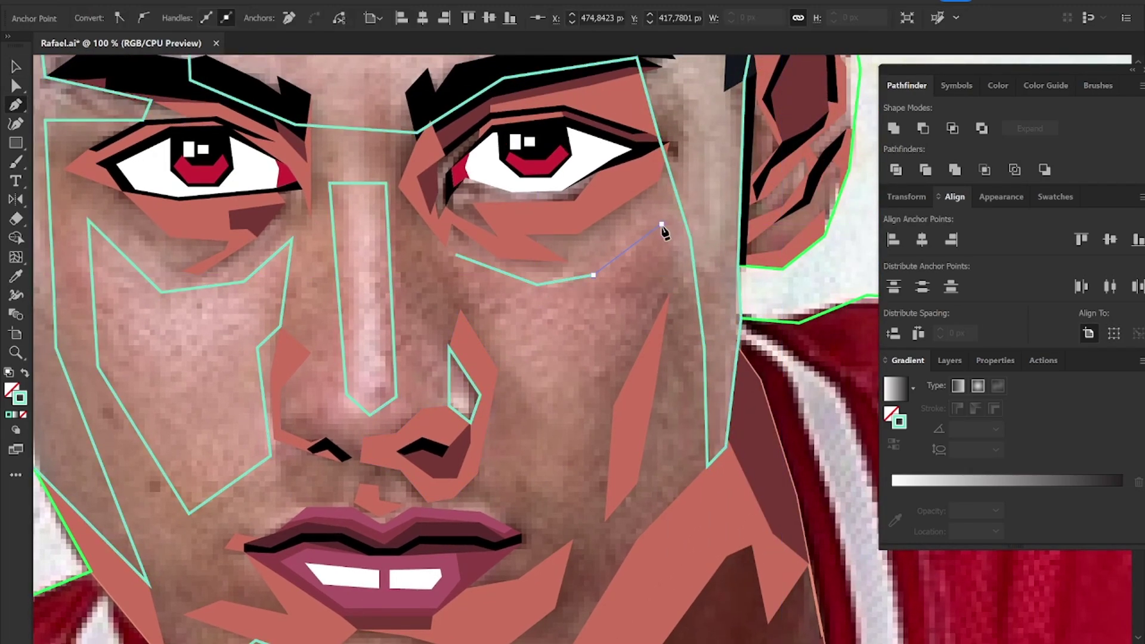
left_click(676, 270)
left_click(513, 520)
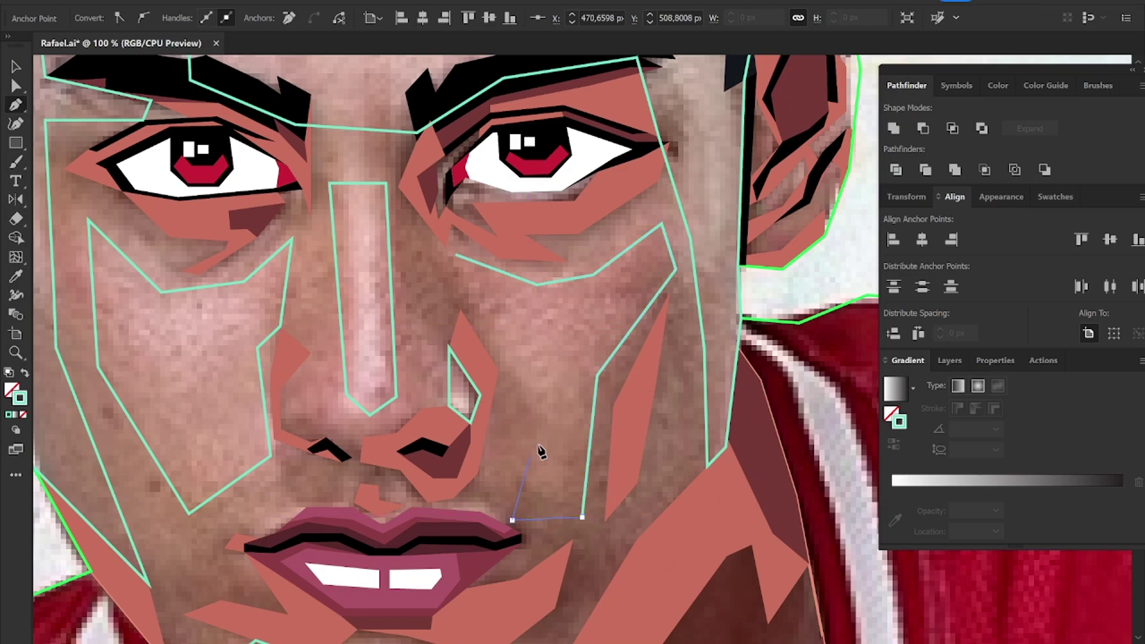
left_click(538, 407)
left_click(460, 289)
left_click(456, 255)
Step: Reselect the face outline group
key("v")
left_click(696, 288)
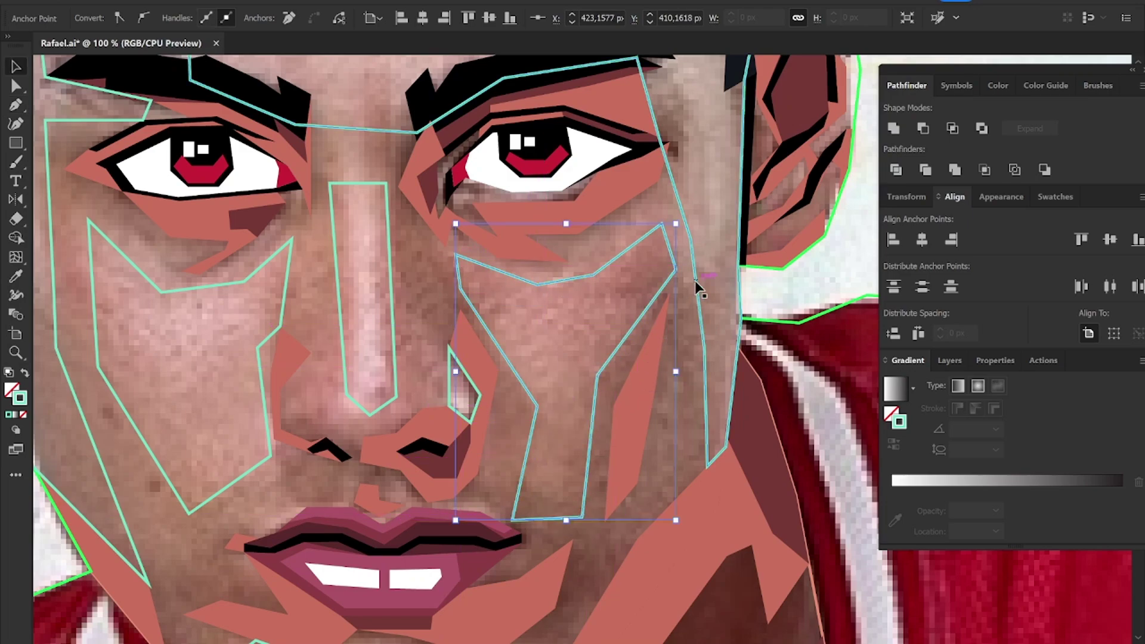
left_click(864, 165)
scroll(418, 358, "down", 3)
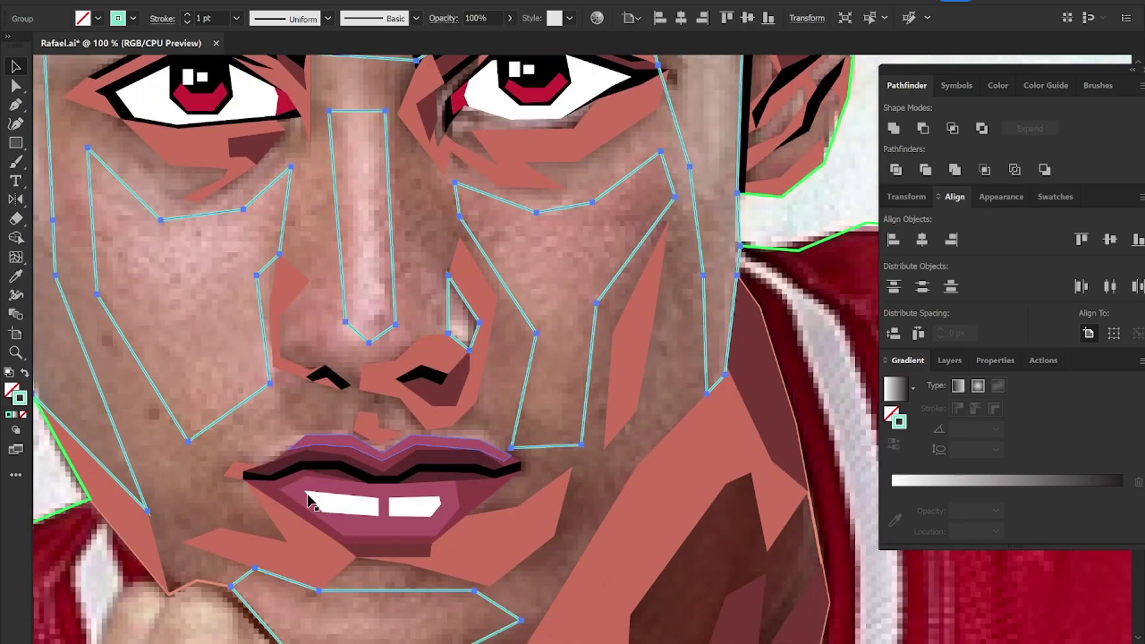
Step: Trace a closed shape around the lips, from the left corner over the upper lip and under them
key("ctrl+plus")
key("p")
left_click(218, 455)
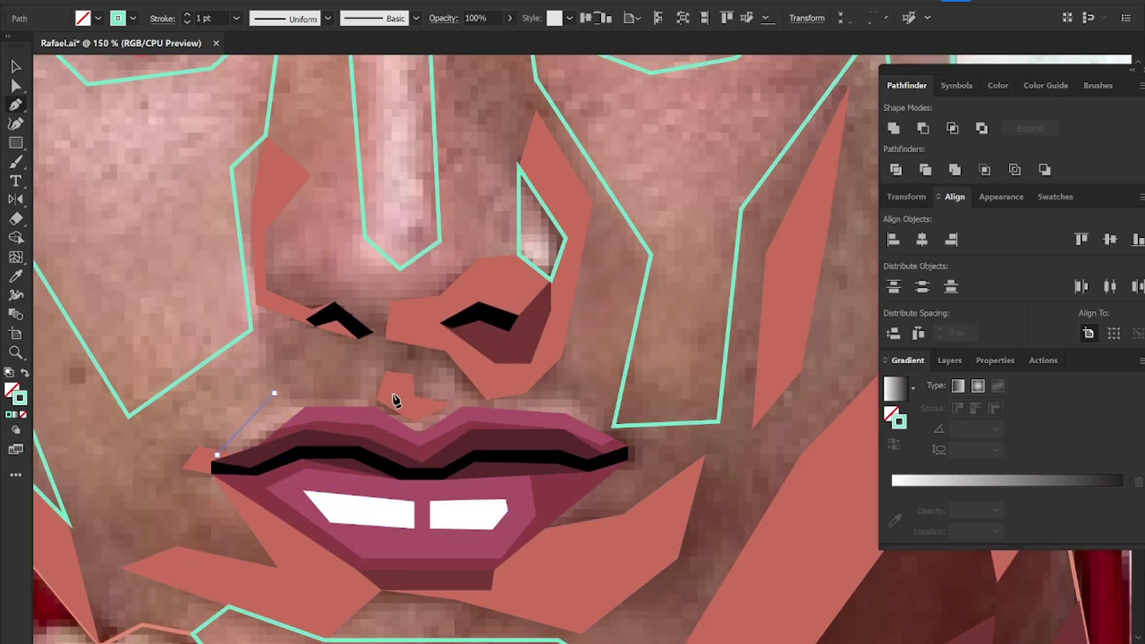
left_click(376, 398)
left_click(448, 404)
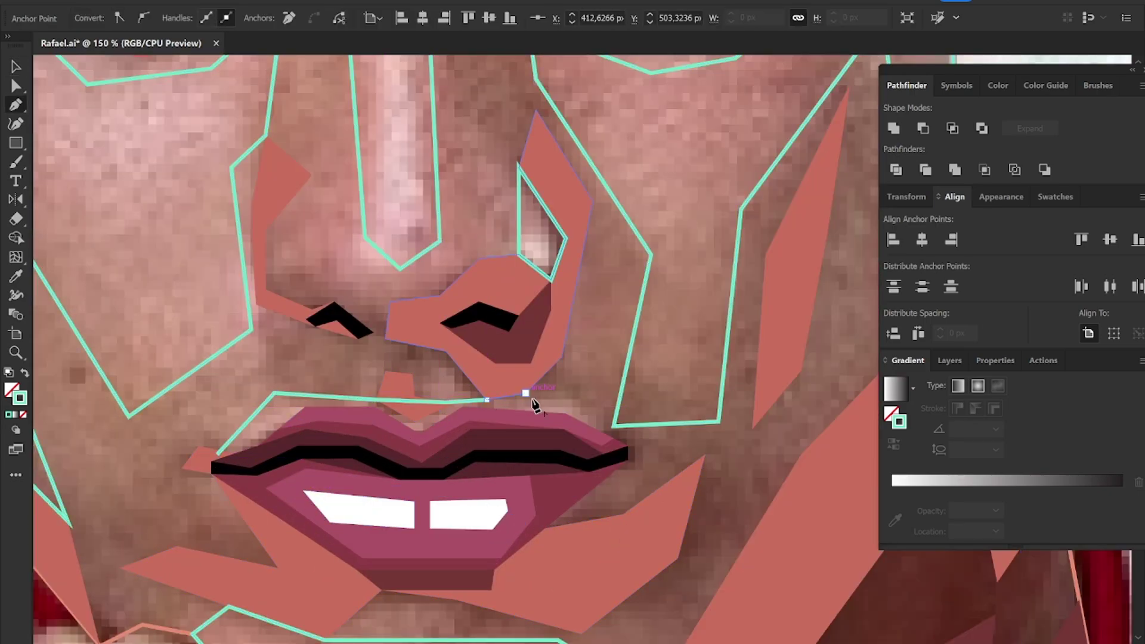
left_click(525, 393)
left_click(586, 407)
left_click(628, 446)
left_click(492, 499)
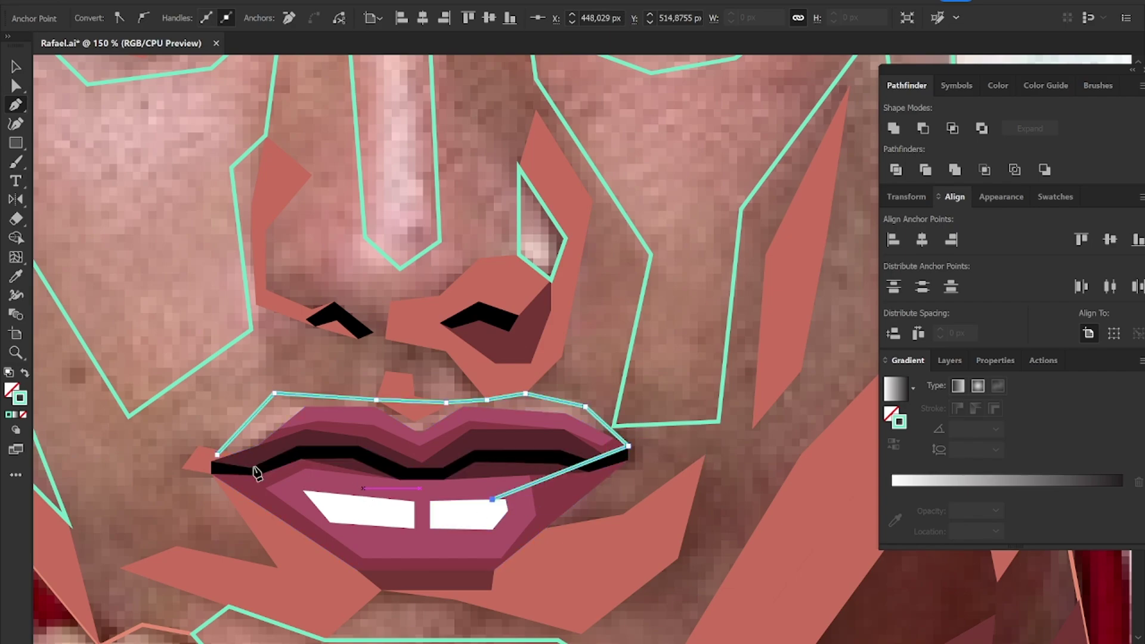
left_click(217, 455)
key("v")
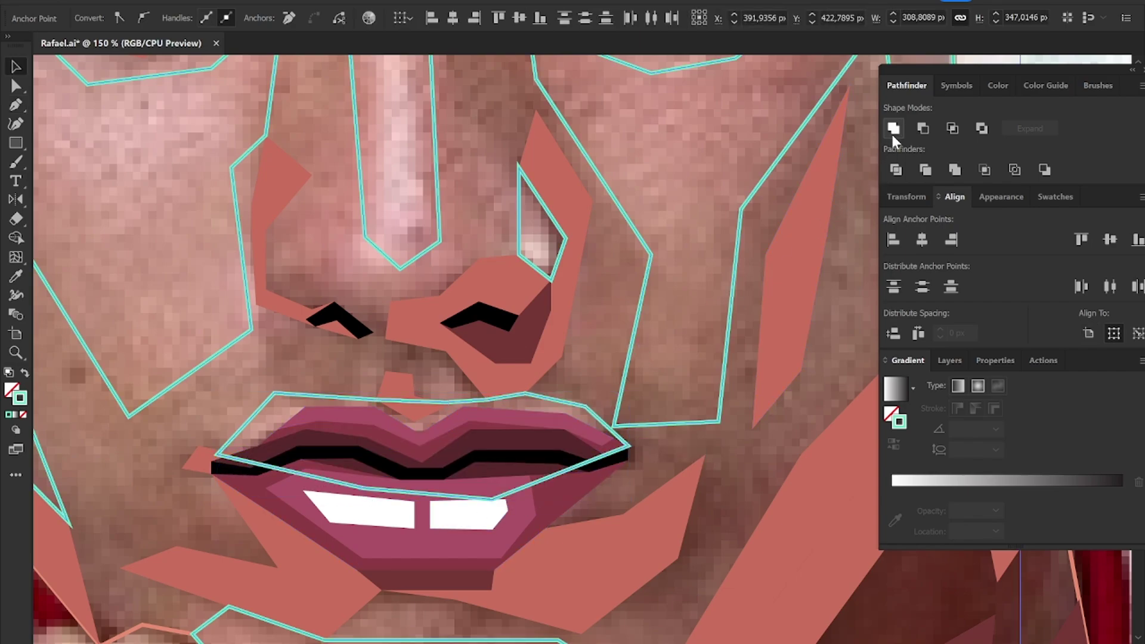
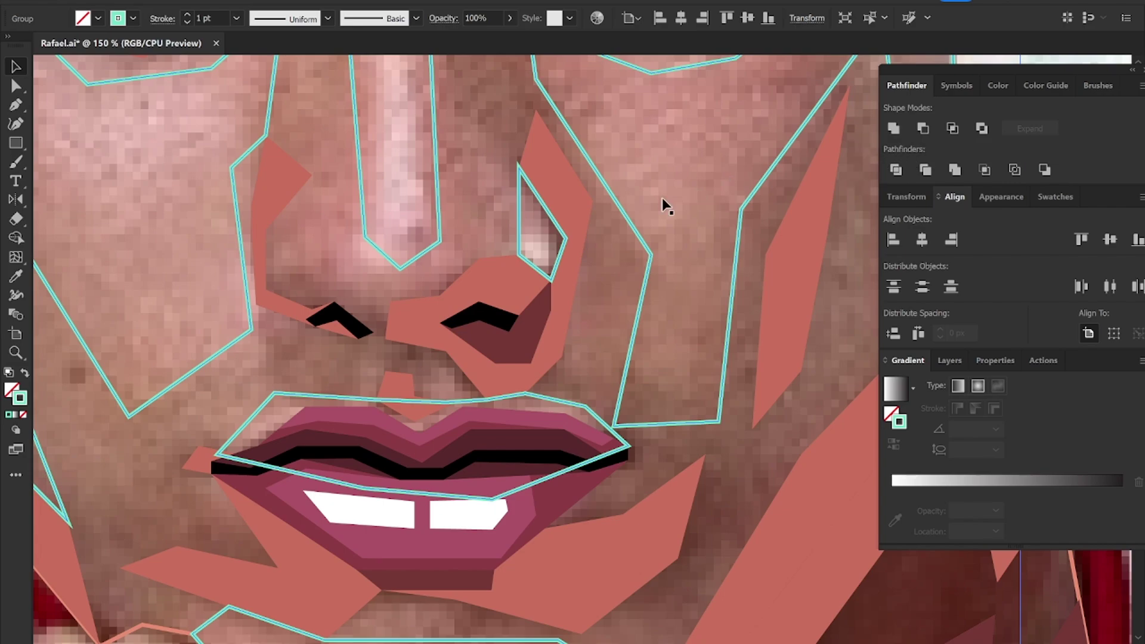
Step: Zoom out and test a light pink fill on the face shapes, then undo it
key("ctrl+0")
key("ctrl+minus")
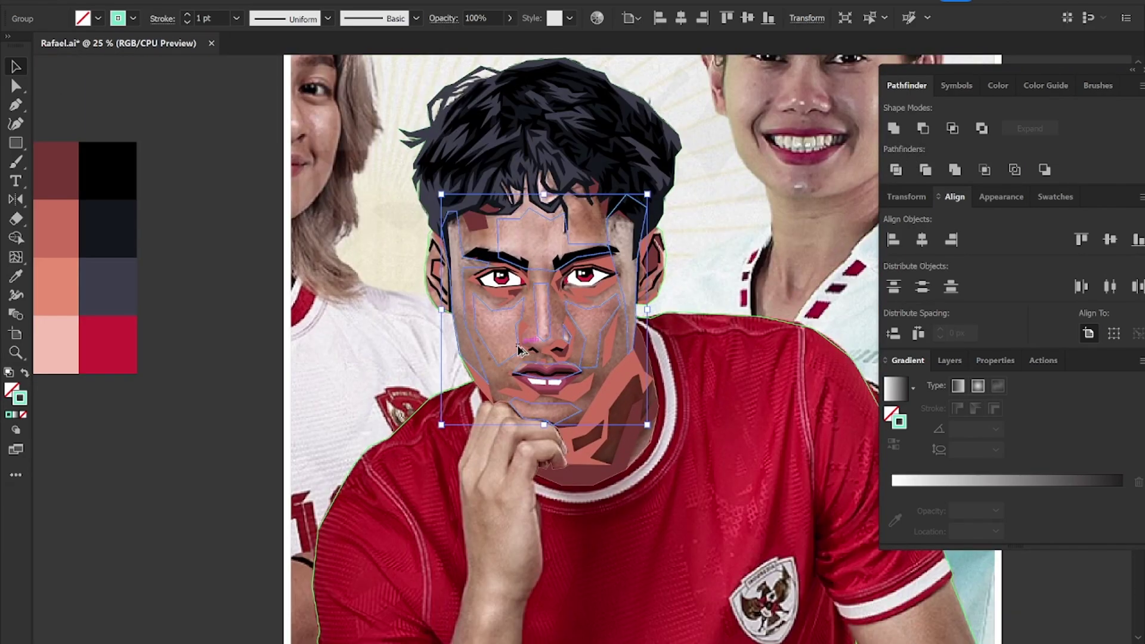
key("i")
left_click(66, 345)
key("v")
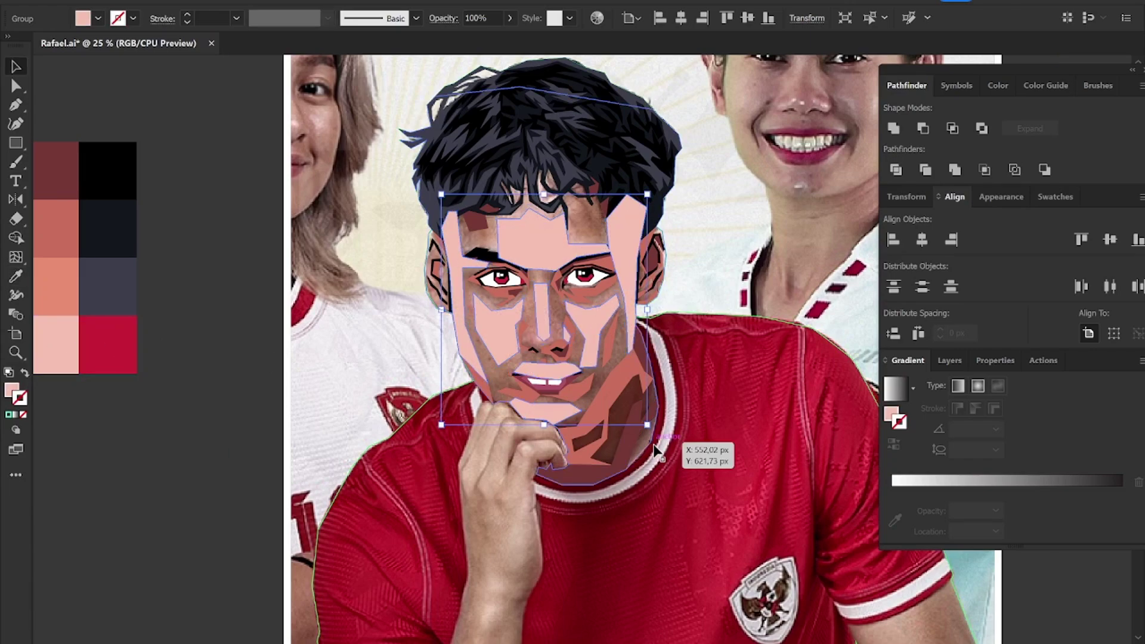
key("ctrl+z")
key("ctrl+z")
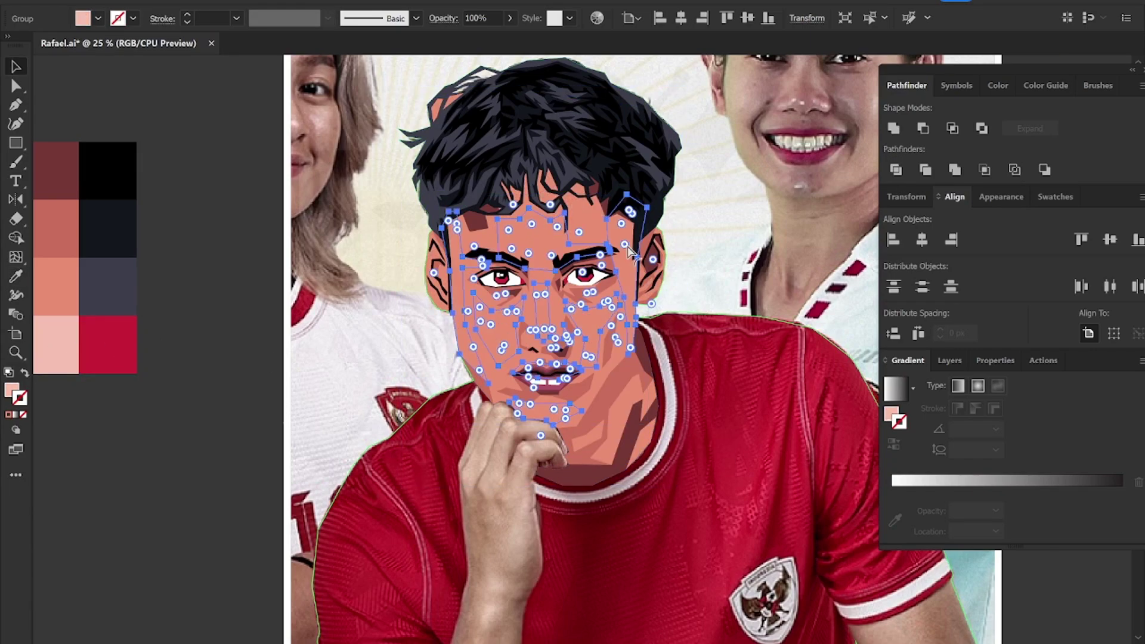
Step: Slide the reference photo aside to compare it with the vector portrait, then restore it
left_click(187, 421)
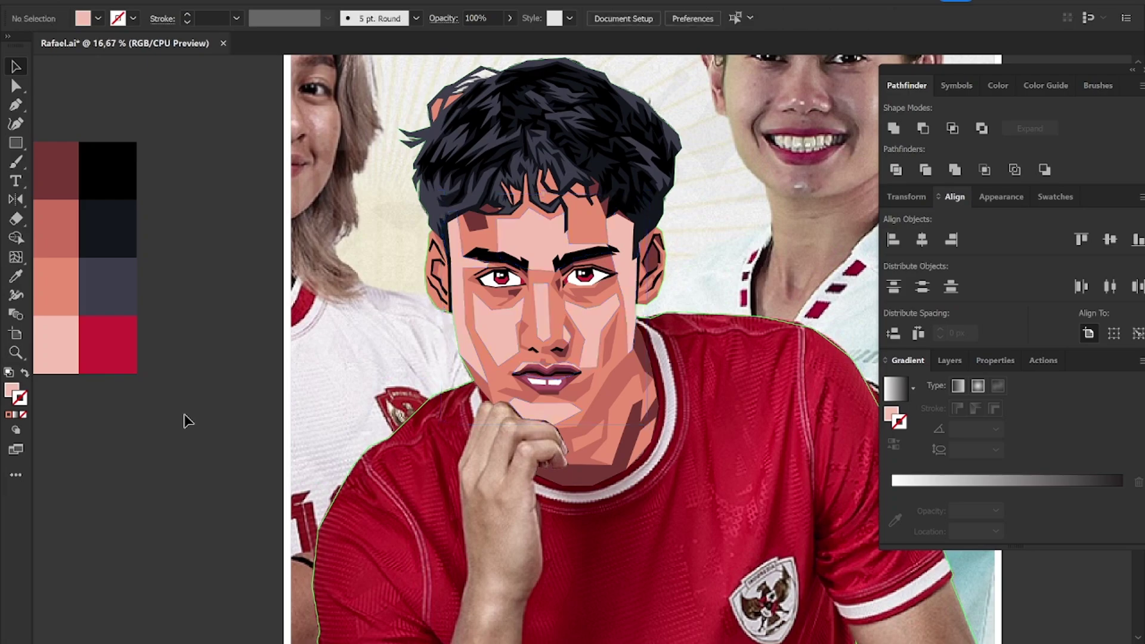
key("ctrl+0")
left_click_drag(281, 403, 636, 404)
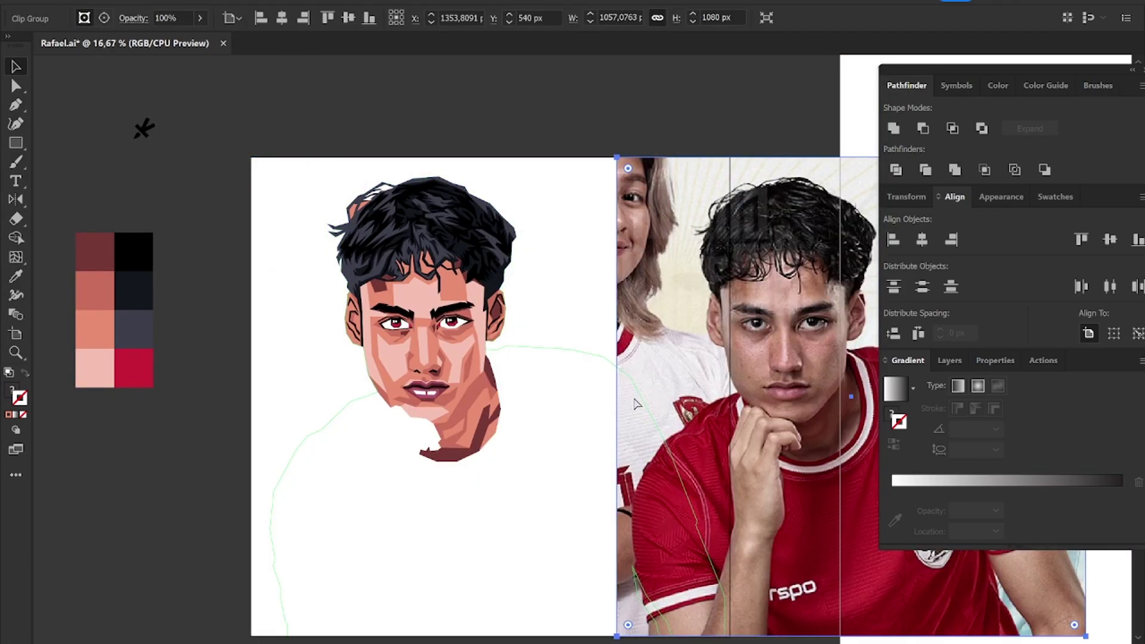
key("ctrl+z")
Step: Drag a corner anchor of the stray upper-left hair shape to reshape it
scroll(364, 226, "up", 4)
left_click(364, 224)
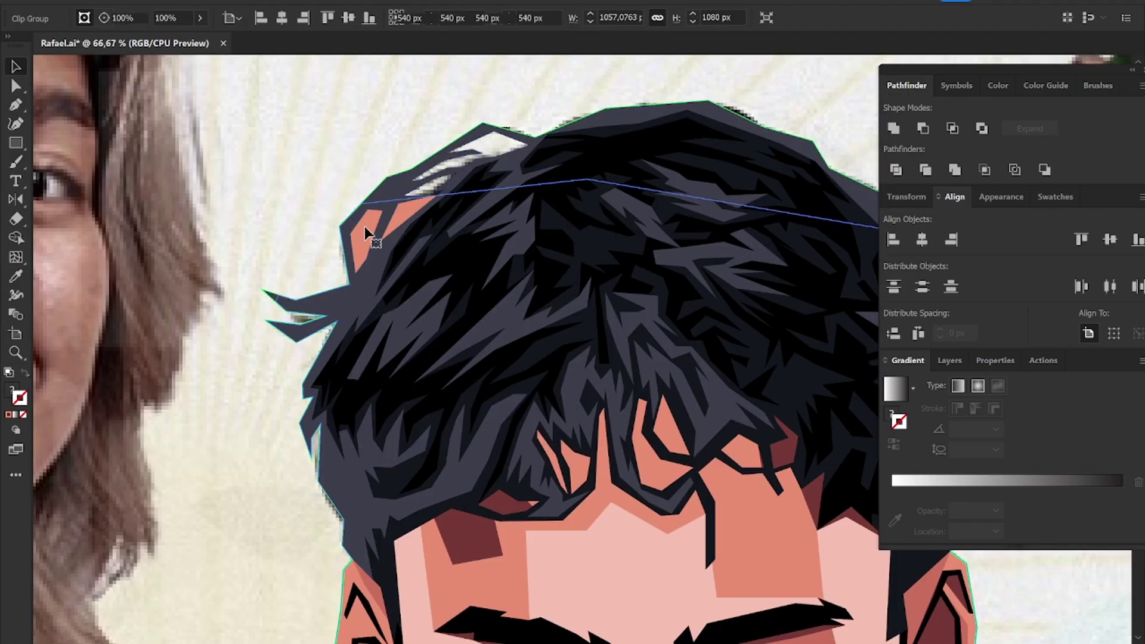
key("a")
mouse_move(365, 207)
left_mouse_down()
mouse_move(343, 233)
mouse_move(364, 289)
left_mouse_up()
key("v")
key("ctrl+minus")
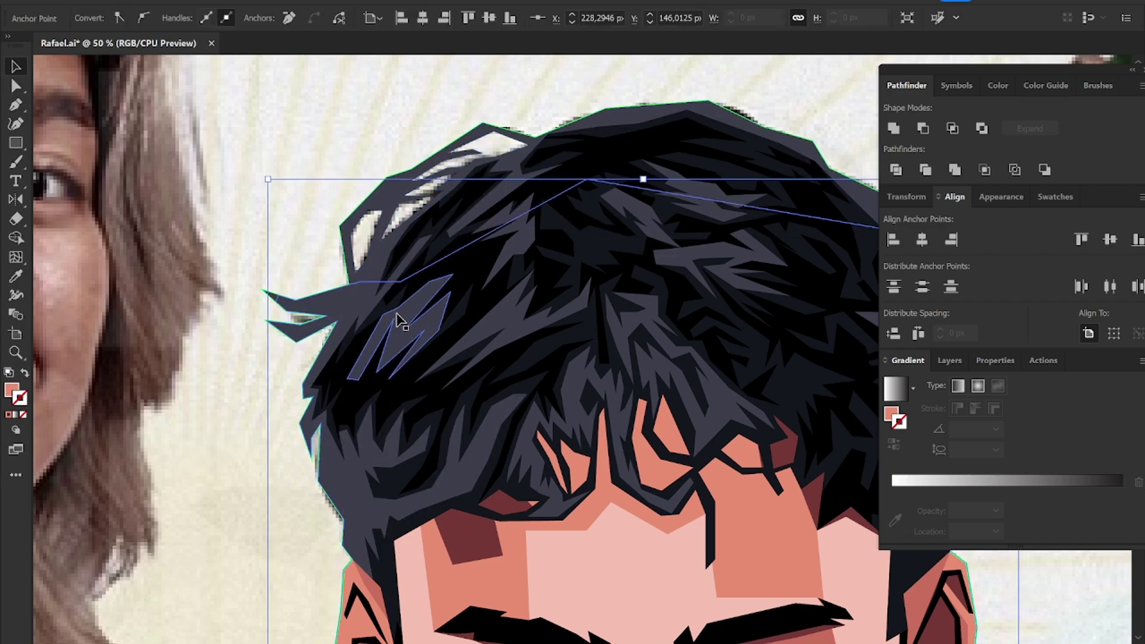
key("ctrl+minus")
key("ctrl+minus")
Step: Zoom out to the full artboard and briefly select, then deselect, the reference photo
left_click(546, 178)
key("ctrl+minus")
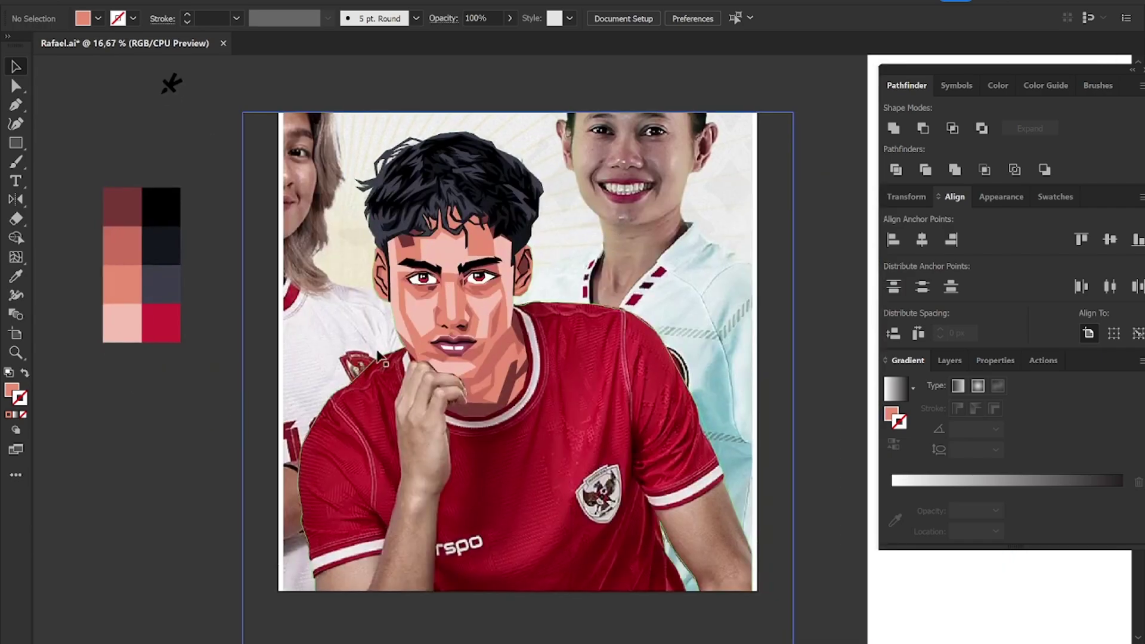
left_click(379, 357)
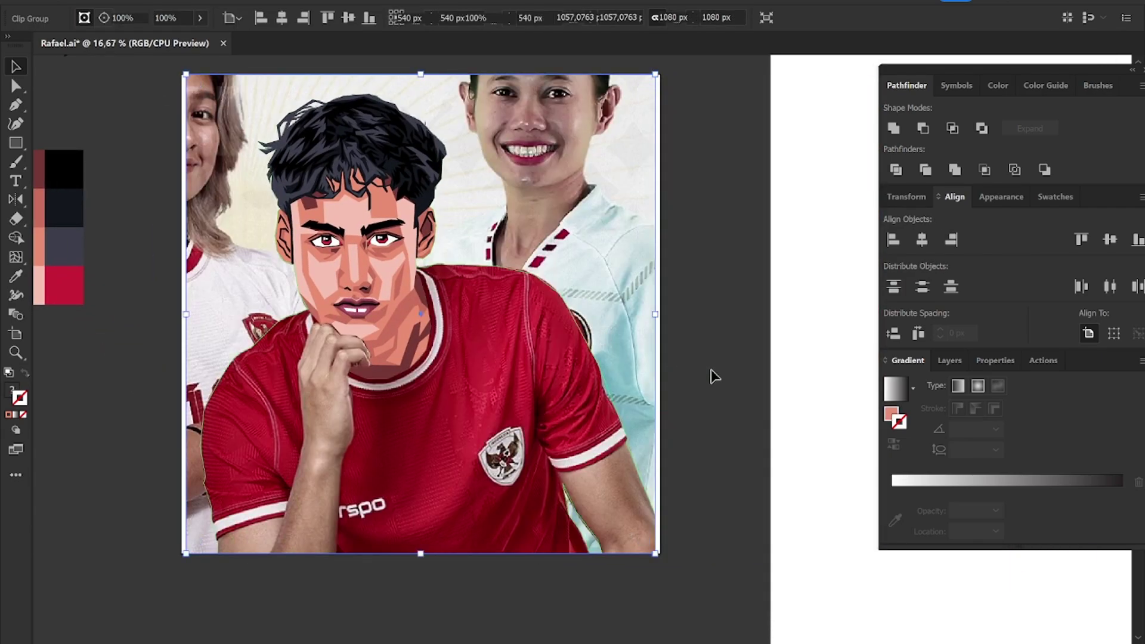
left_click(714, 376)
key("p")
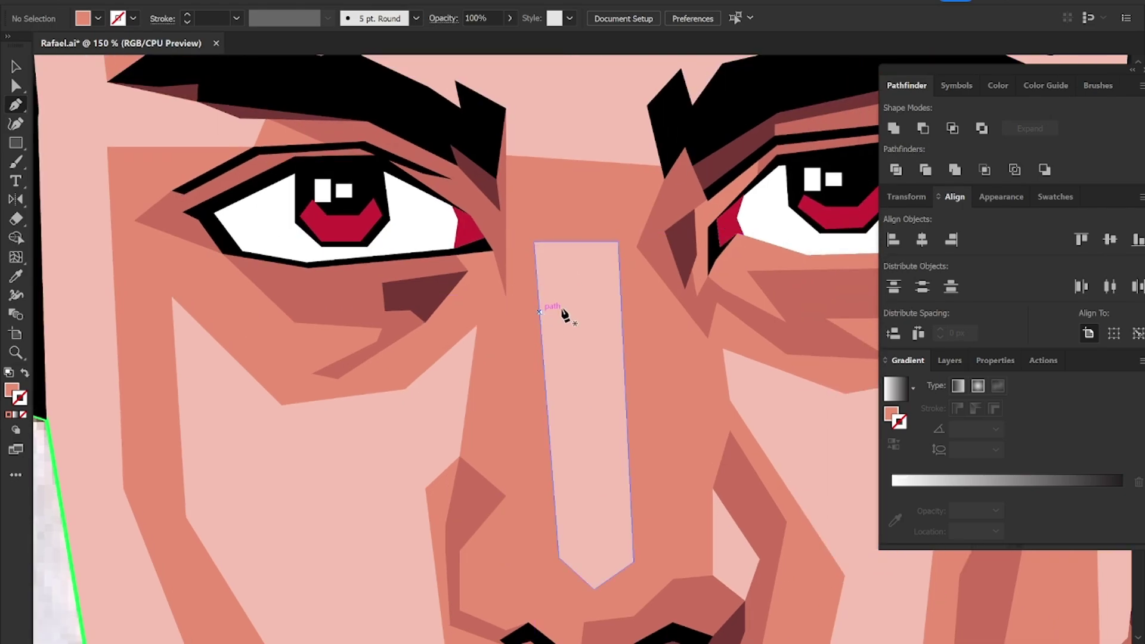
Step: Draw a four-corner white highlight at the top of the nose bridge
left_click(539, 312)
left_click(579, 308)
left_click(579, 242)
left_click(534, 243)
left_click(539, 312)
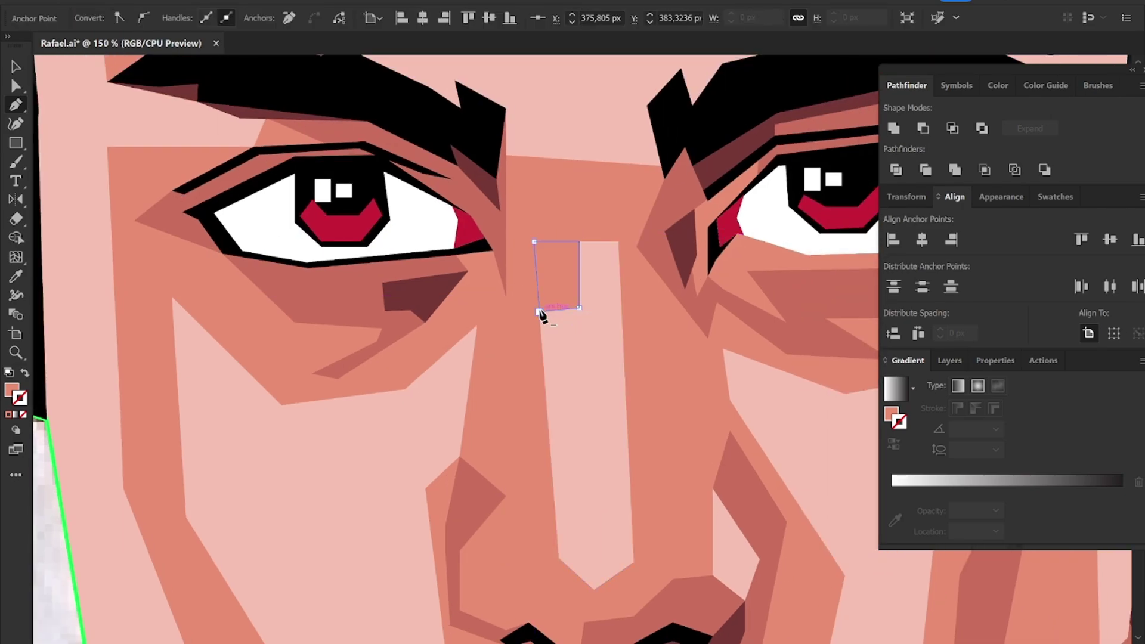
key("ctrl+minus")
key("ctrl+minus")
key("i")
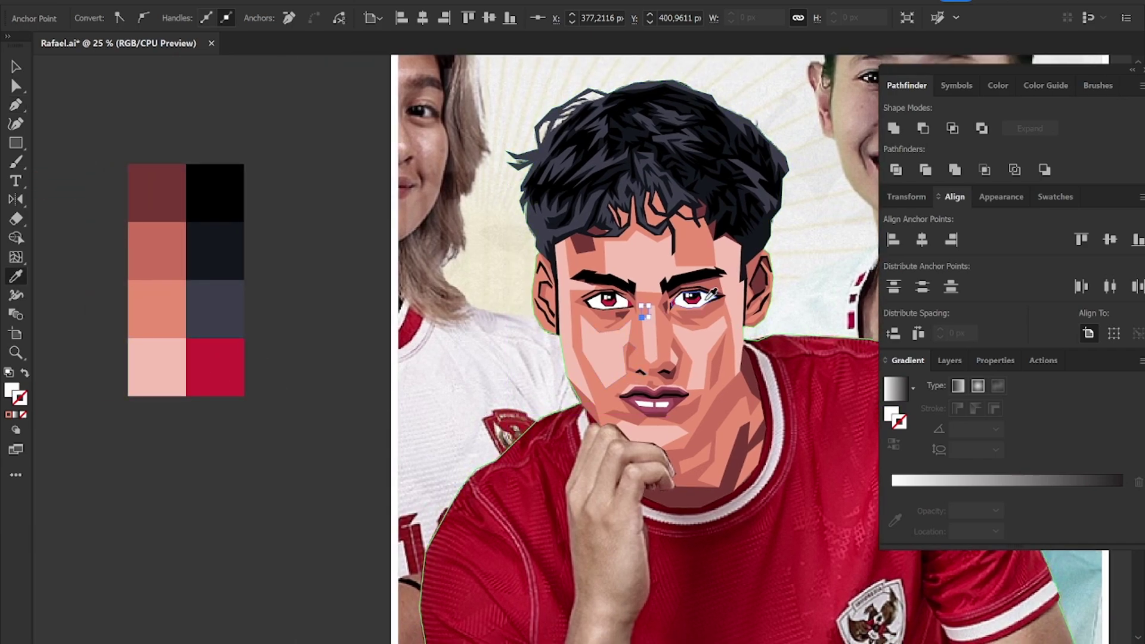
key("v")
Step: Draw a five-corner facet beside the left nostril and fill it with skin colour
scroll(710, 340, "up", 1)
scroll(664, 359, "up", 5)
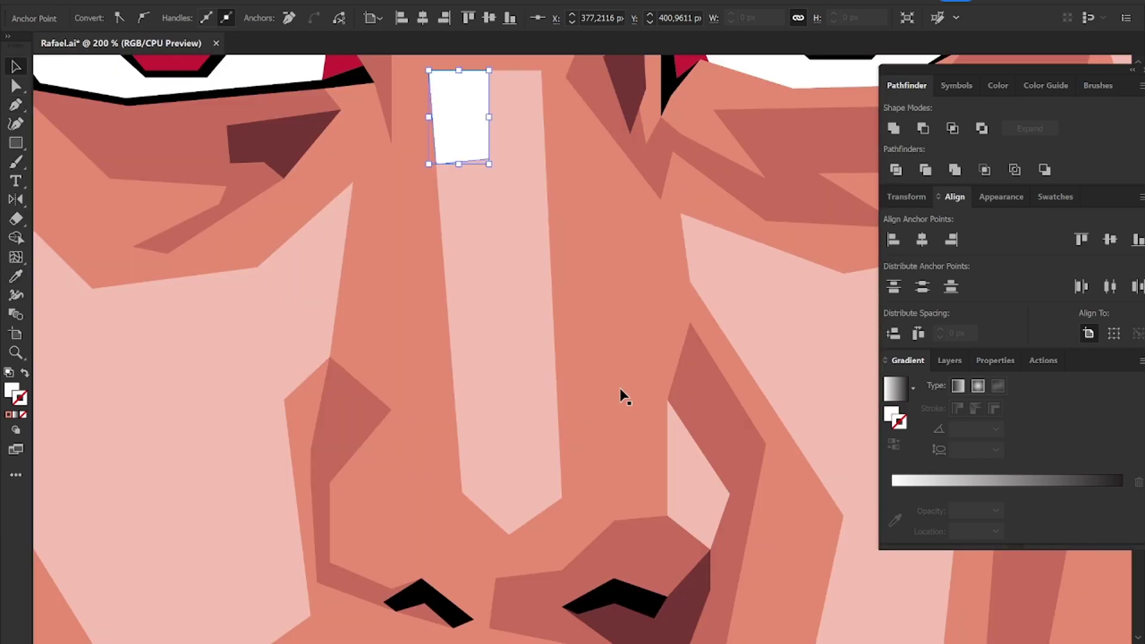
key("p")
left_click(364, 444)
left_click(422, 516)
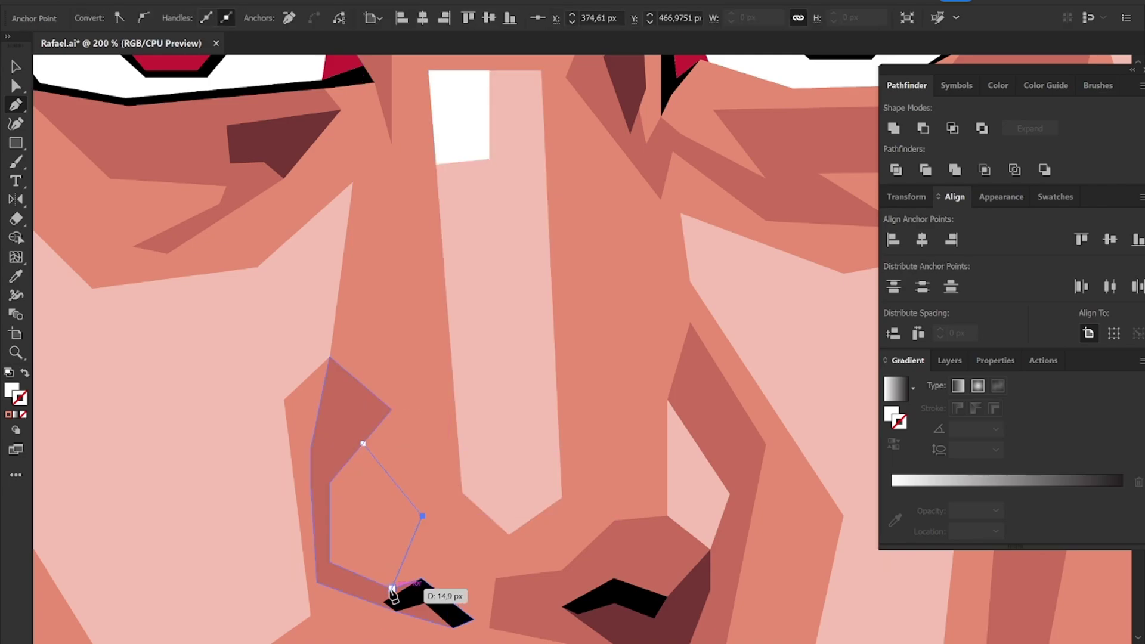
left_click(392, 590)
left_click(330, 562)
left_click(330, 482)
left_click(364, 444)
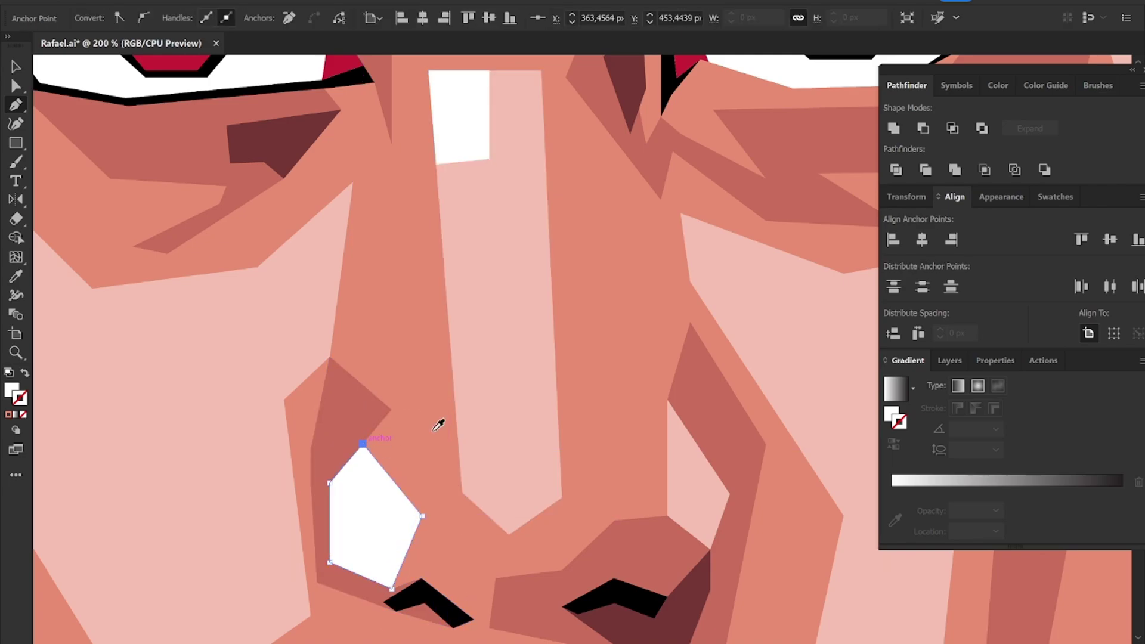
left_click(440, 362)
Step: Pan to the left side of the face and swap the fill and stroke colours
key("v")
scroll(439, 366, "down", 2)
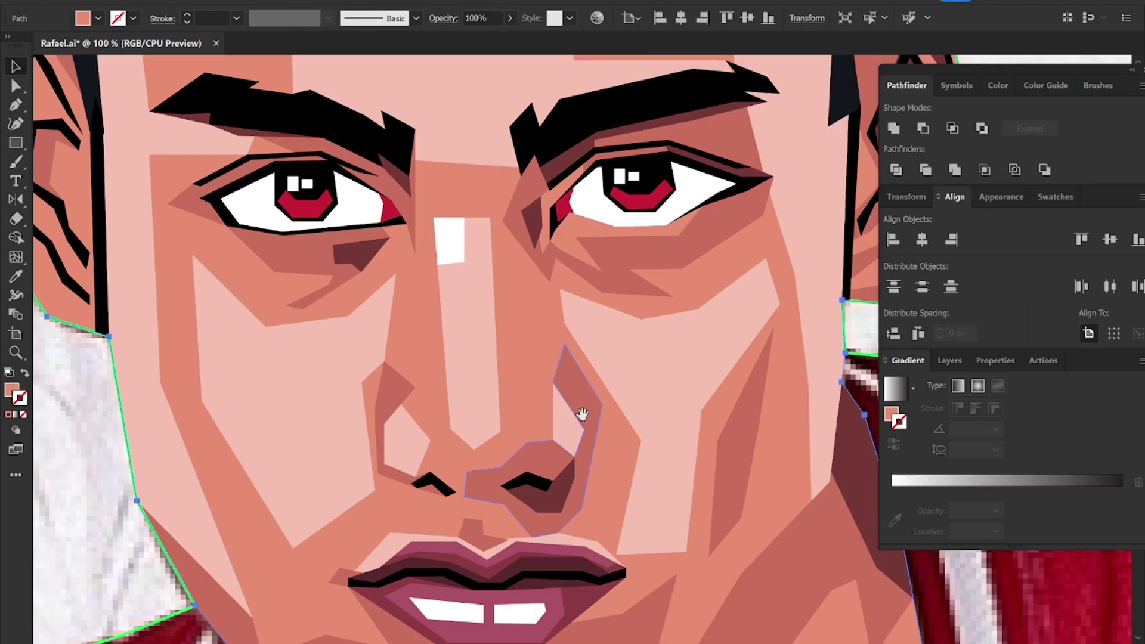
left_click_drag(582, 413, 557, 397)
scroll(345, 493, "up", 3)
scroll(345, 493, "left", 5)
key("shift+x")
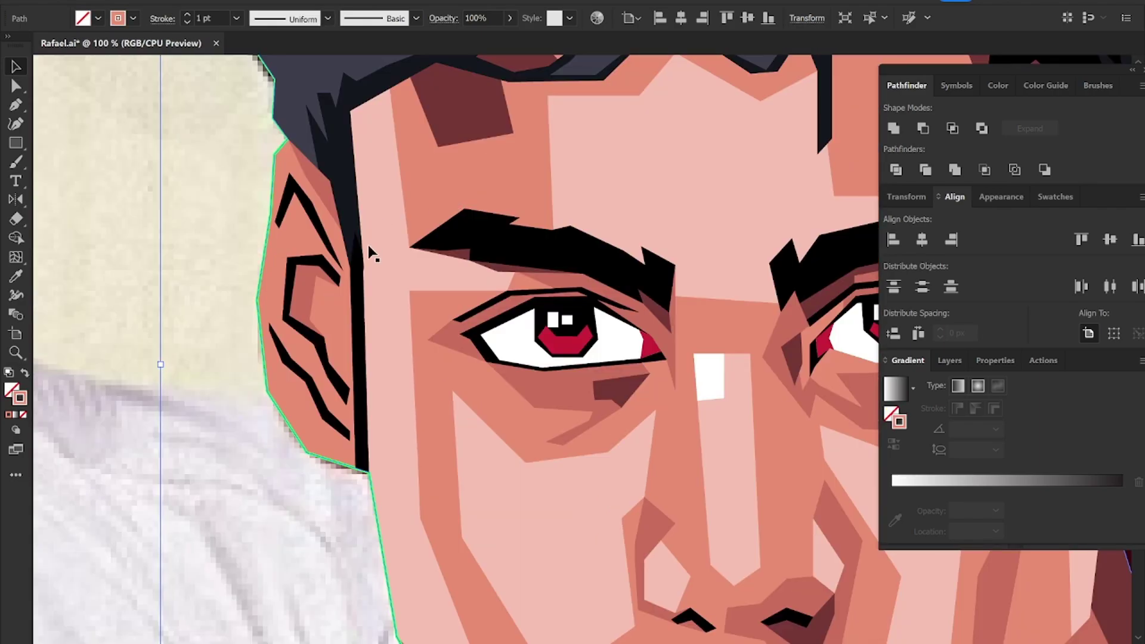
left_click(733, 459)
key("p")
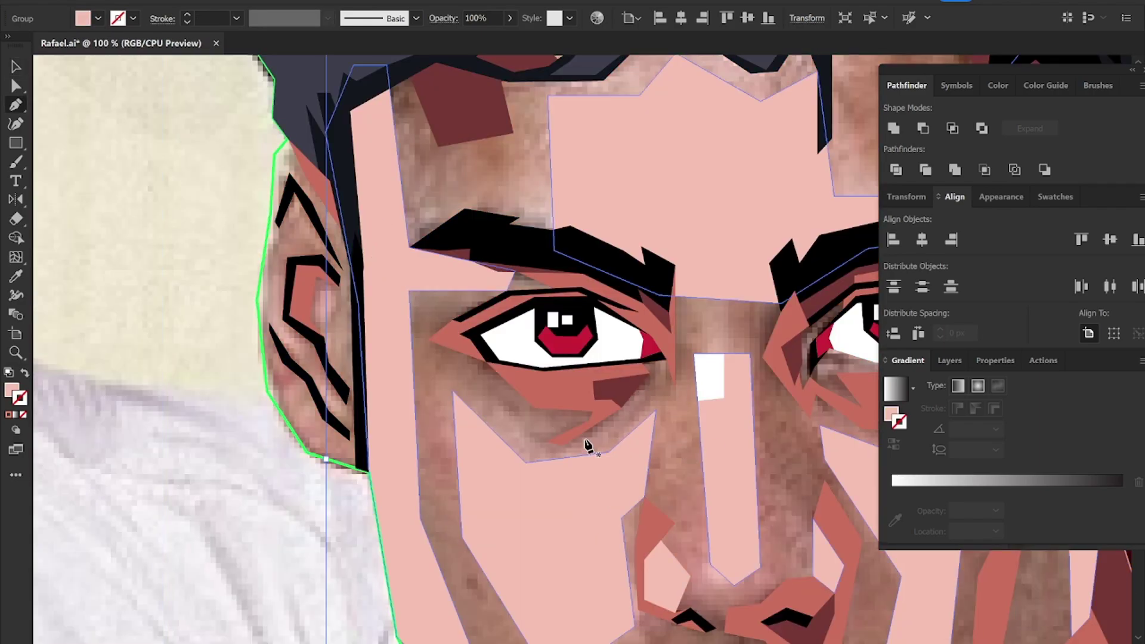
scroll(334, 138, "up", 2)
key("ctrl+shift+a")
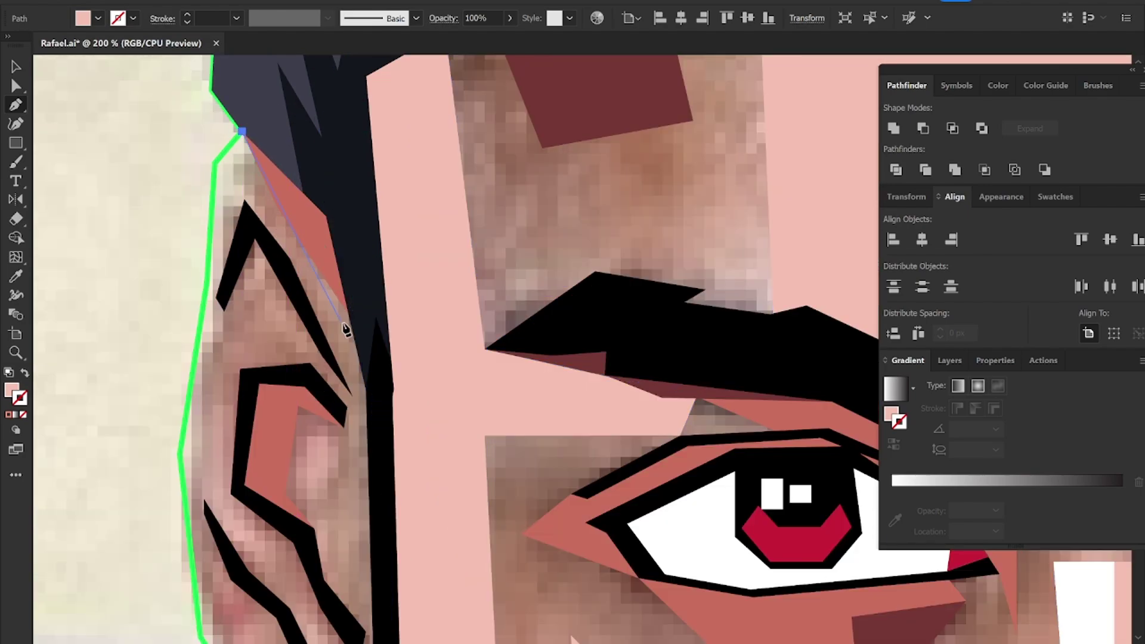
Step: Begin tracing the left ear shape, undoing corners that cover the black ear lines
left_click(325, 334, "ctrl")
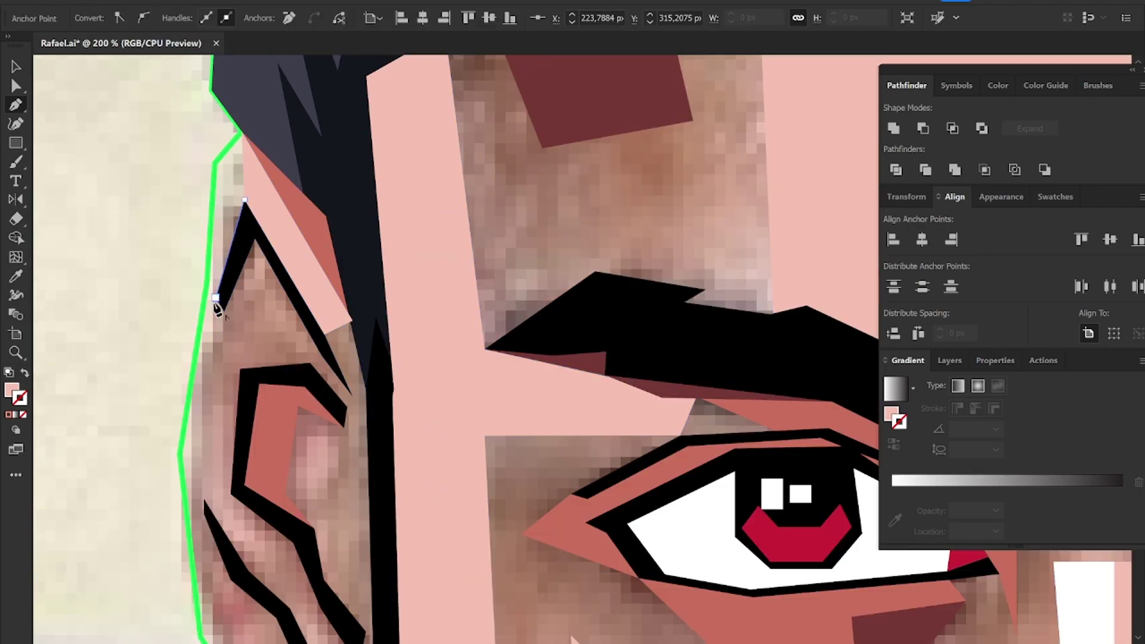
scroll(217, 287, "down", 3)
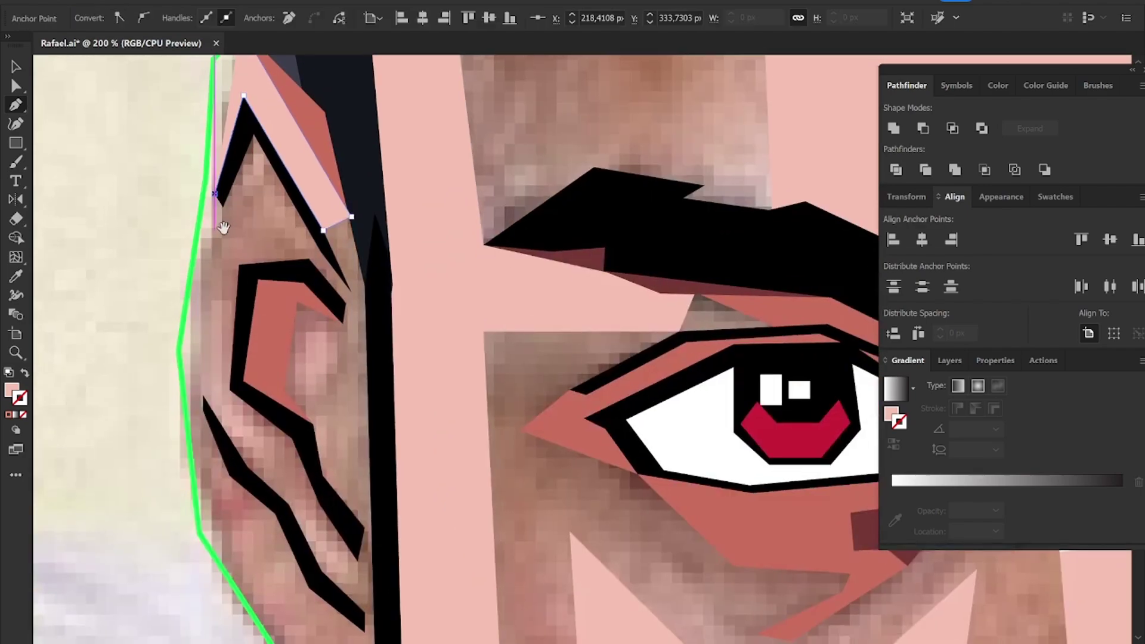
left_click(238, 301)
scroll(219, 263, "down", 2)
left_click(294, 236)
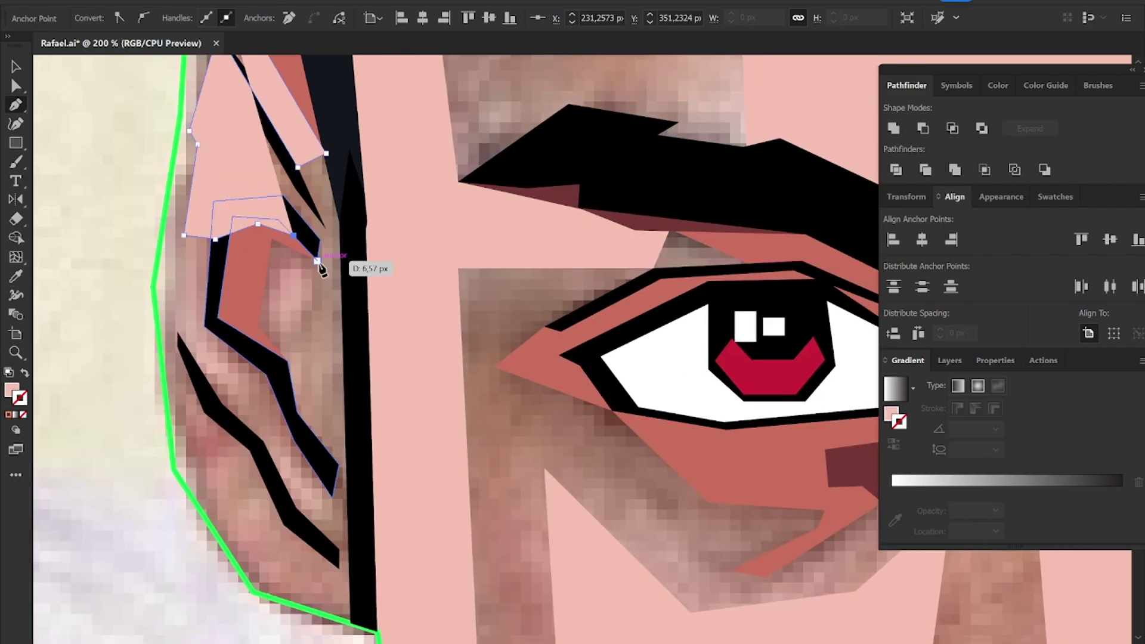
left_click(287, 361)
left_click(234, 337)
scroll(233, 337, "down", 3)
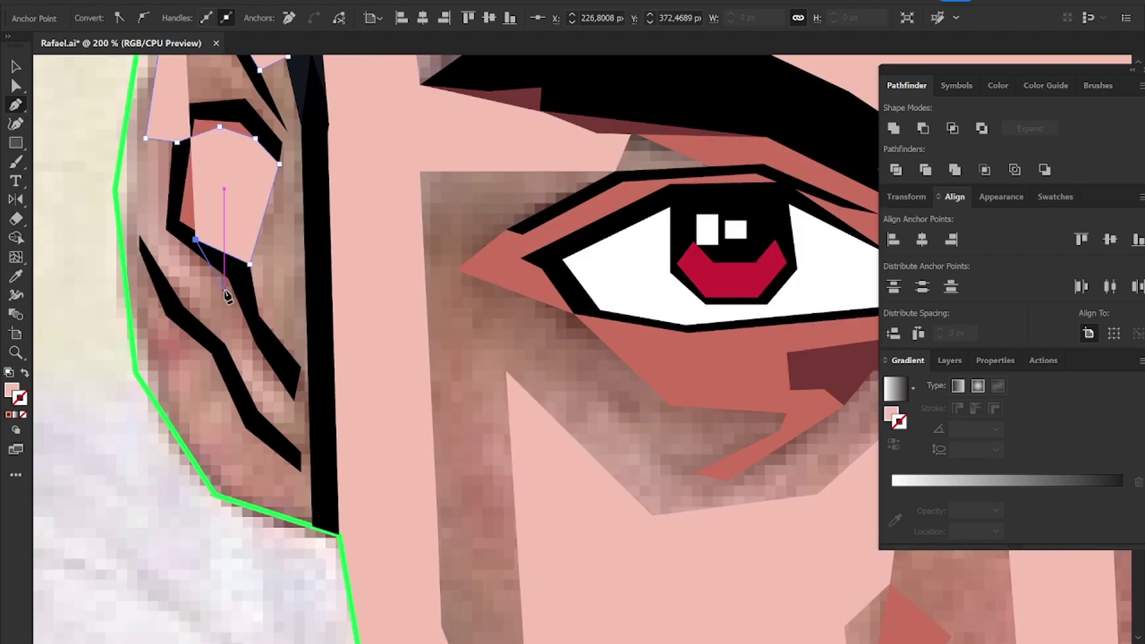
key("ctrl+z")
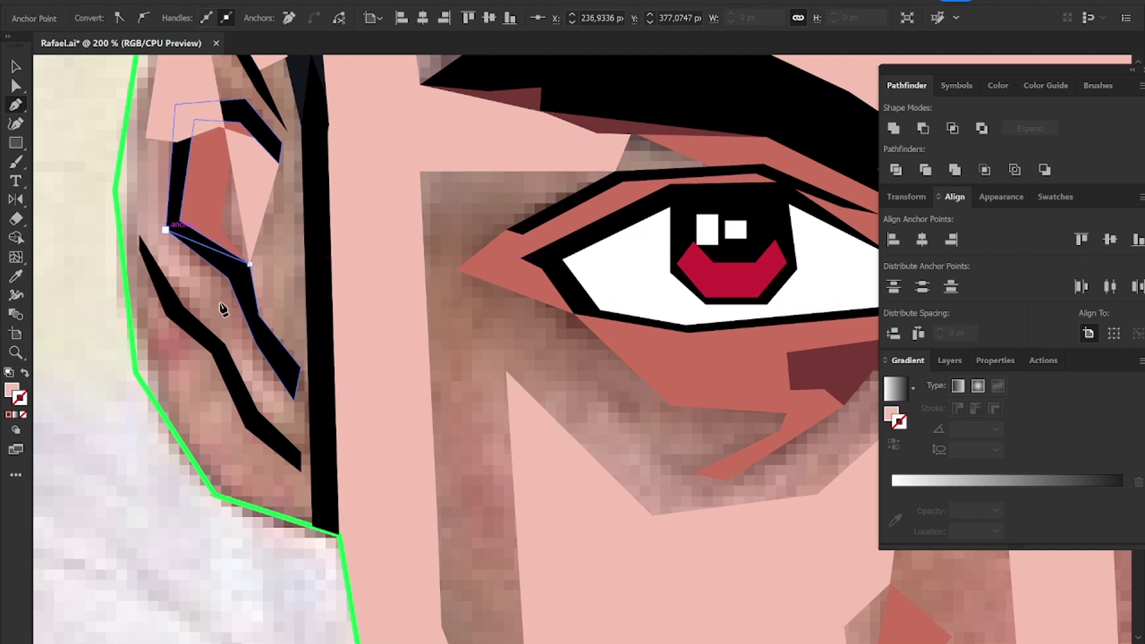
left_click(294, 400)
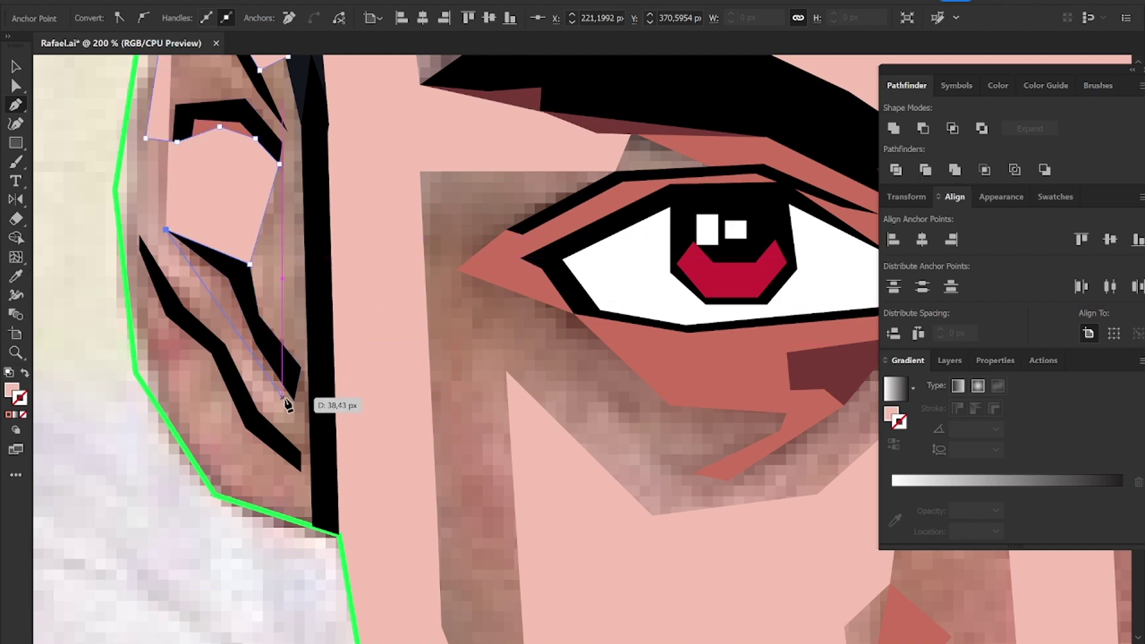
left_click(256, 408)
left_click(213, 345)
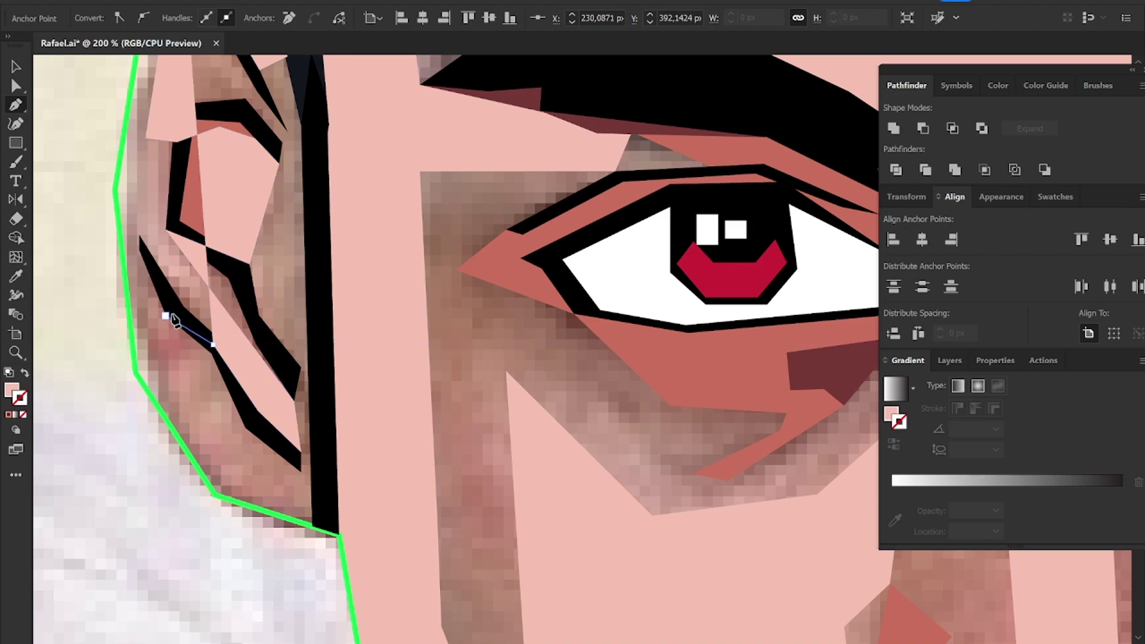
left_click(166, 316)
left_click(136, 373)
left_click(157, 406)
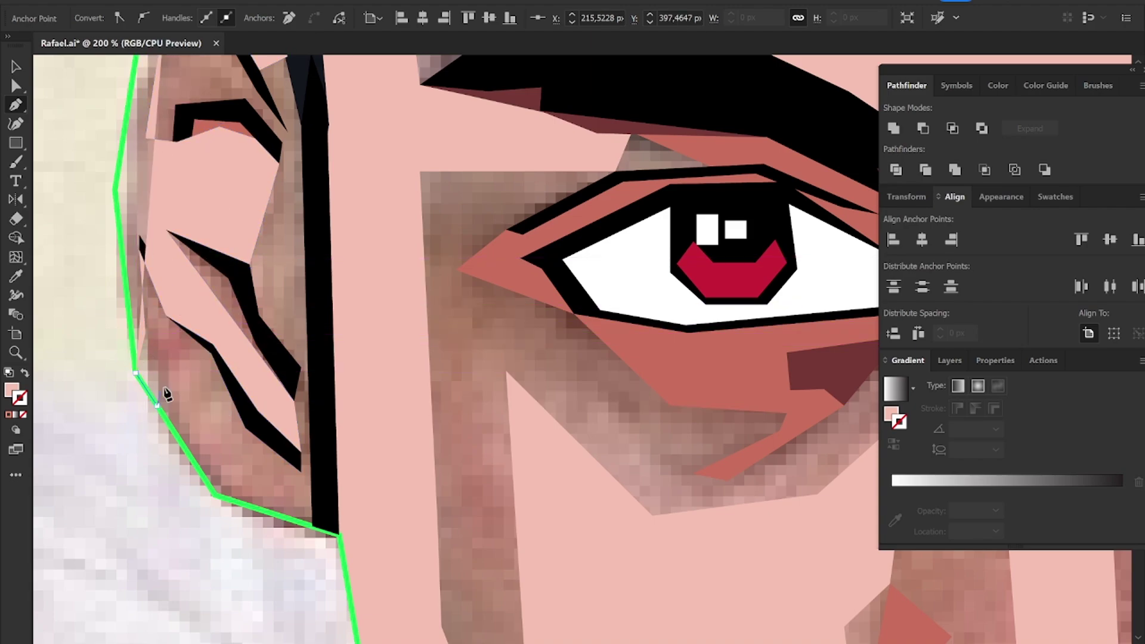
key("ctrl+z")
key("ctrl+z")
key("ctrl+z")
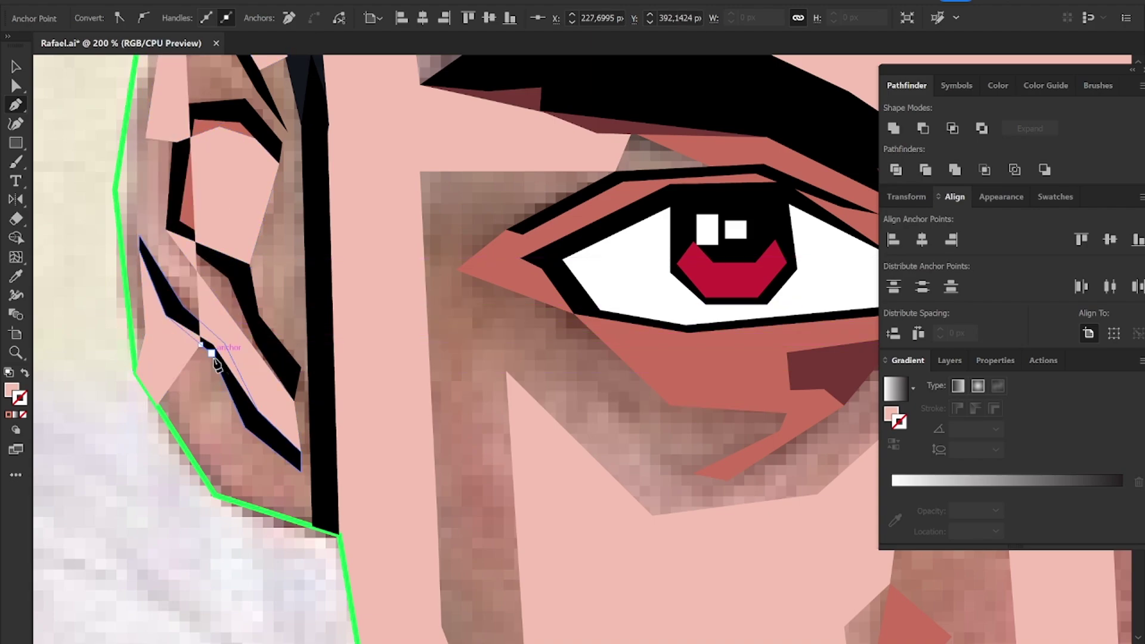
key("ctrl+z")
key("ctrl+z")
key("ctrl+z")
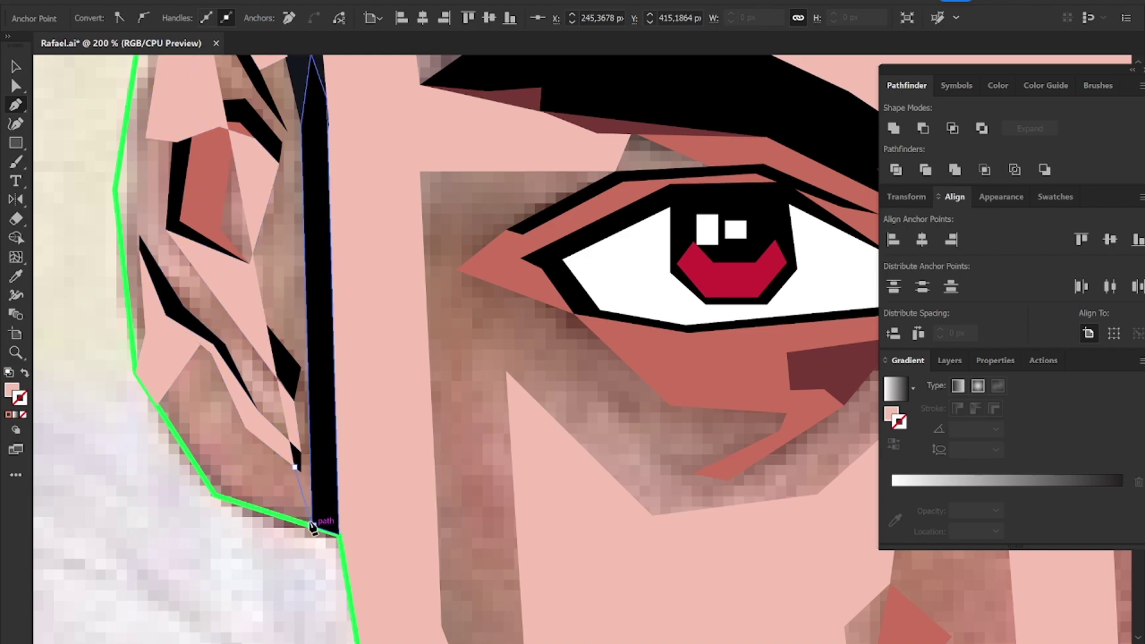
Step: Finish the ear shape along the outer left ear outline and close it
scroll(301, 525, "down", 2)
left_click(232, 535)
left_click(156, 435)
left_click(152, 261)
left_click(161, 196)
left_click(180, 143)
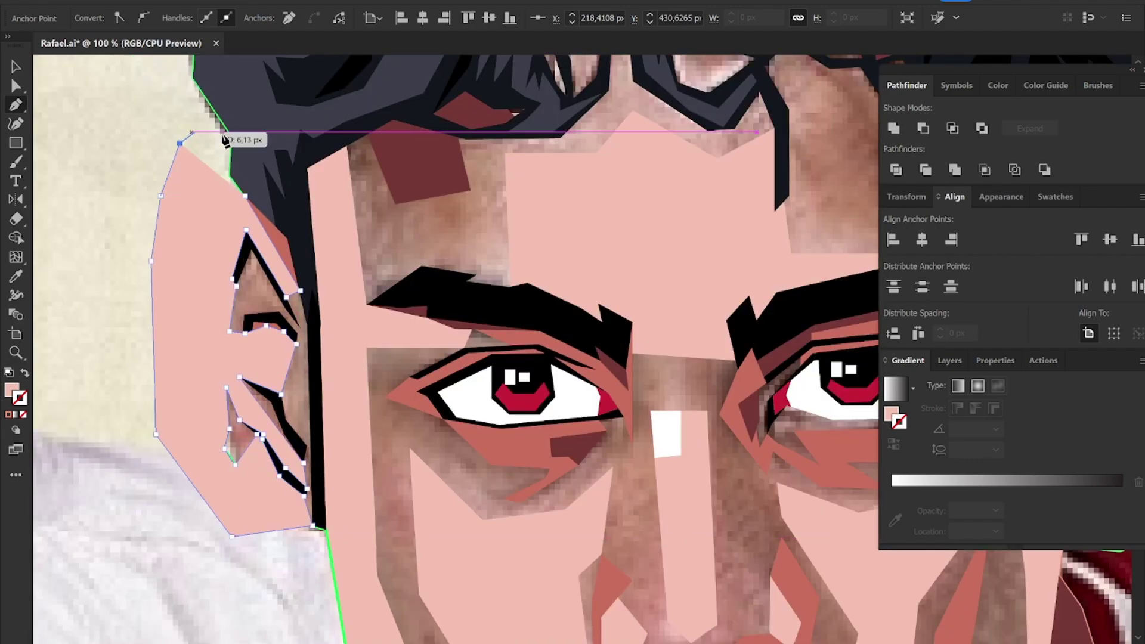
left_click(227, 132)
left_click(312, 129)
key("v")
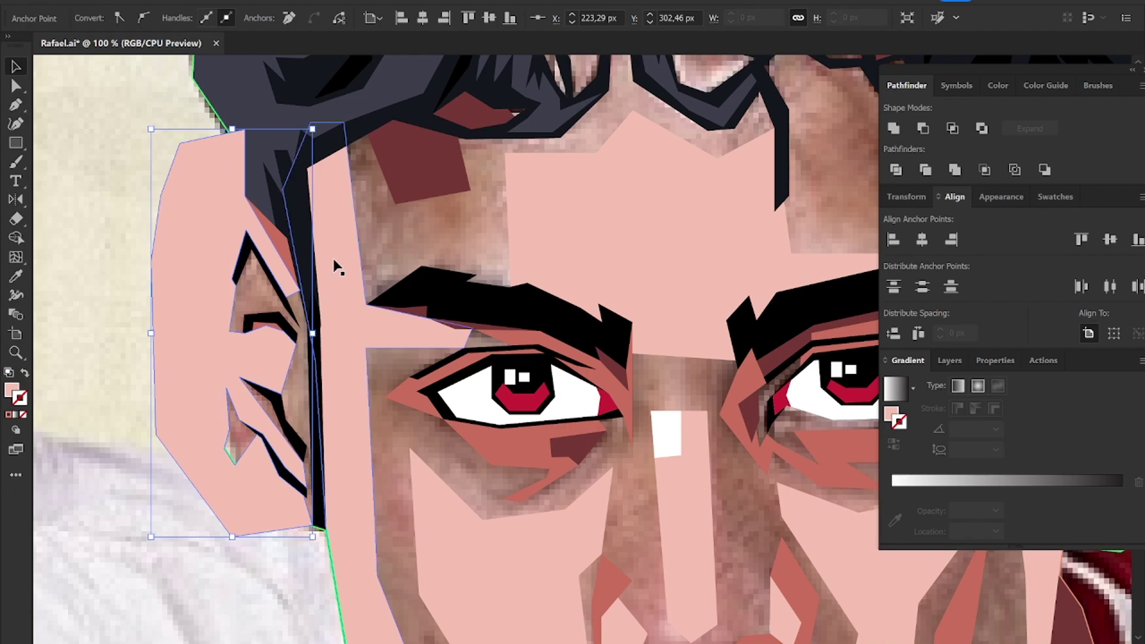
Step: Intersect the left ear shape with the green silhouette outline using Pathfinder
left_click(326, 547)
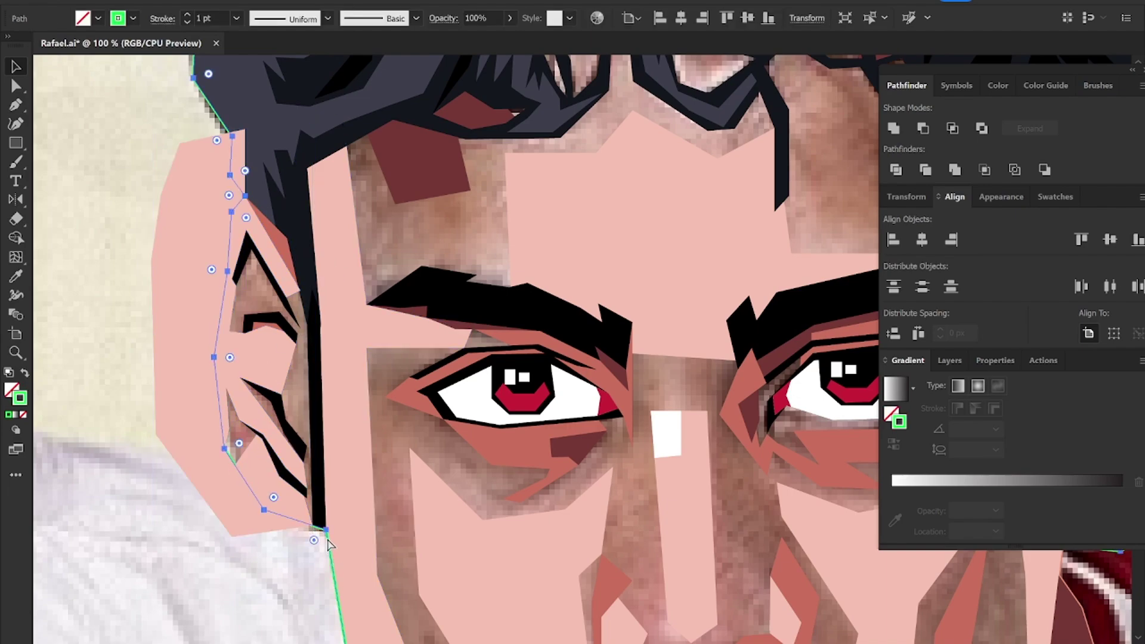
left_click(203, 422)
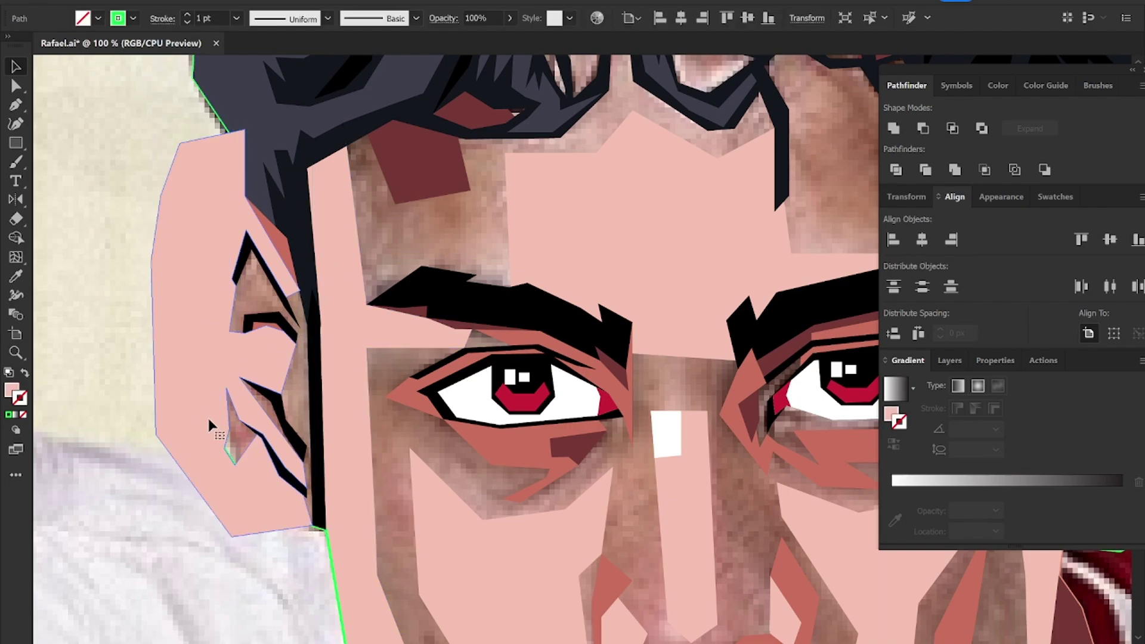
left_click(328, 546, "shift")
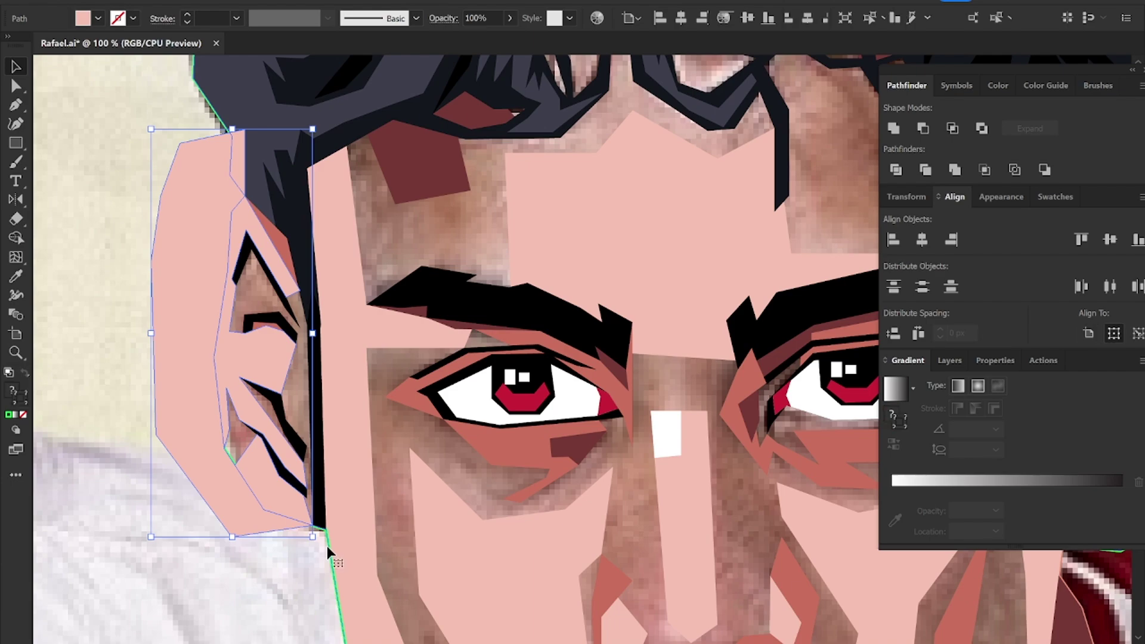
left_click(952, 129)
scroll(358, 361, "down", 2)
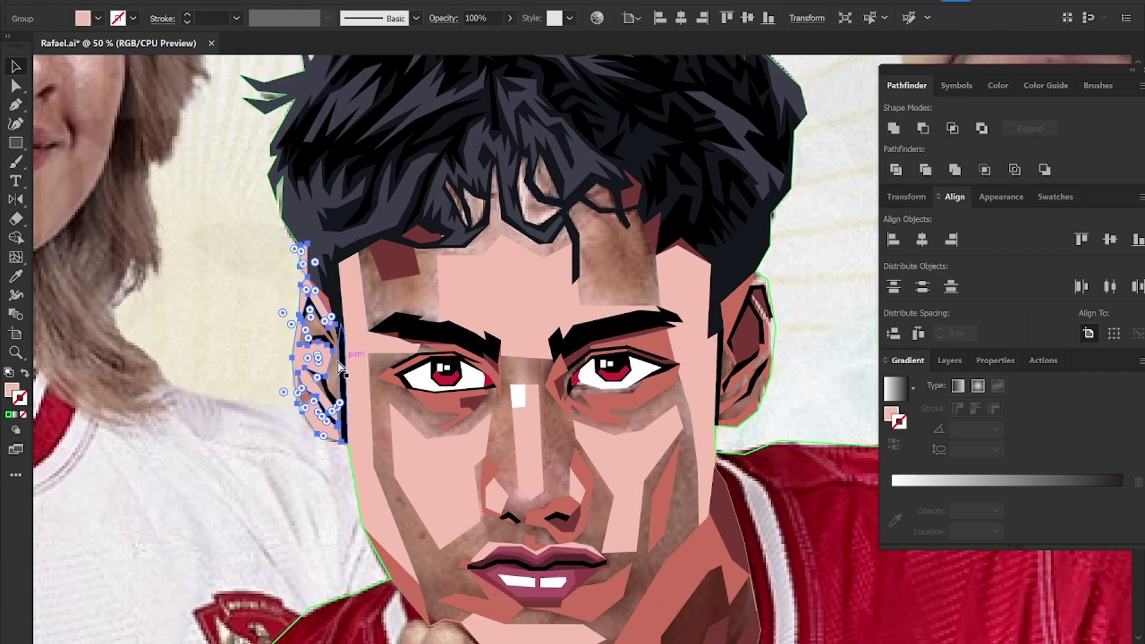
Step: Select the face group and its skin base path, then bring the right ear into view
left_click(191, 336)
scroll(270, 224, "down", 3)
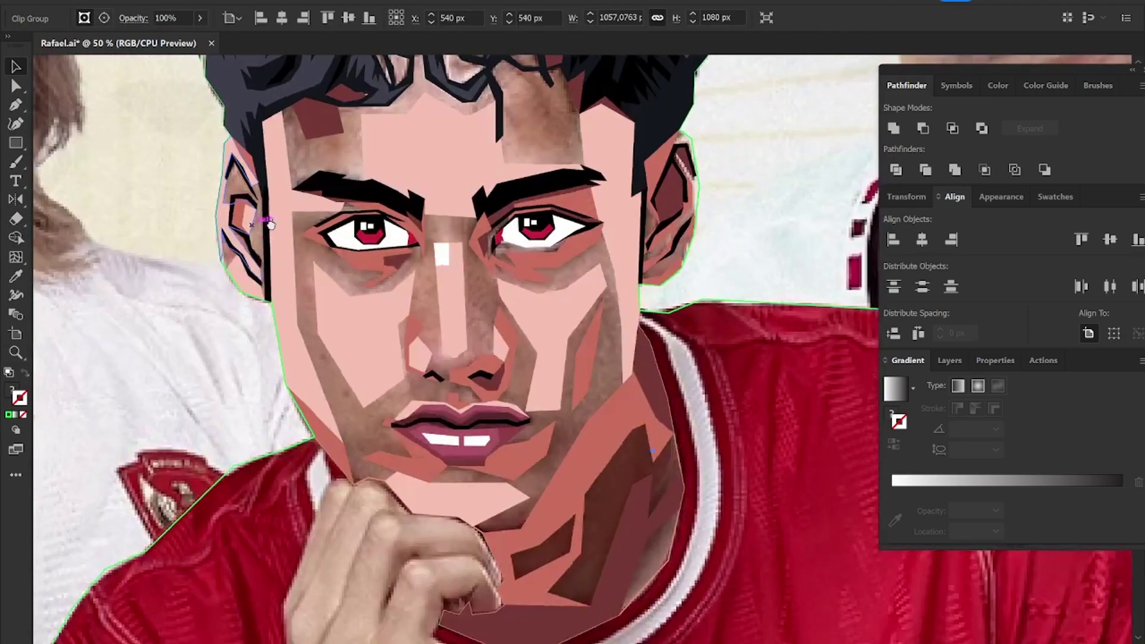
left_click(680, 459)
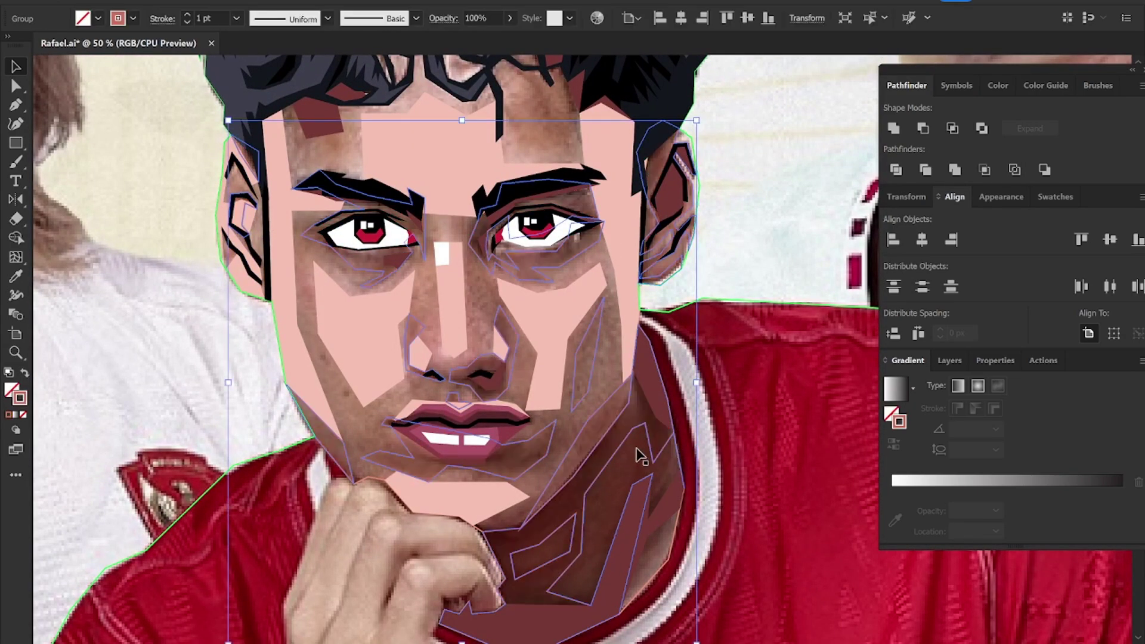
left_click(674, 534)
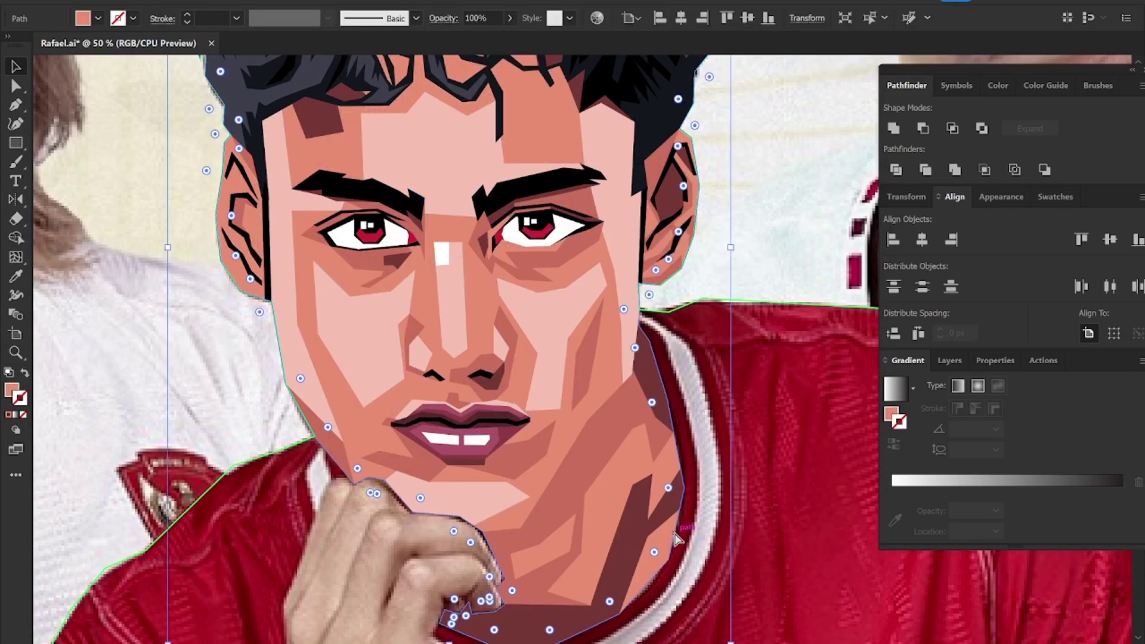
key("ctrl+h")
scroll(724, 272, "down", 1)
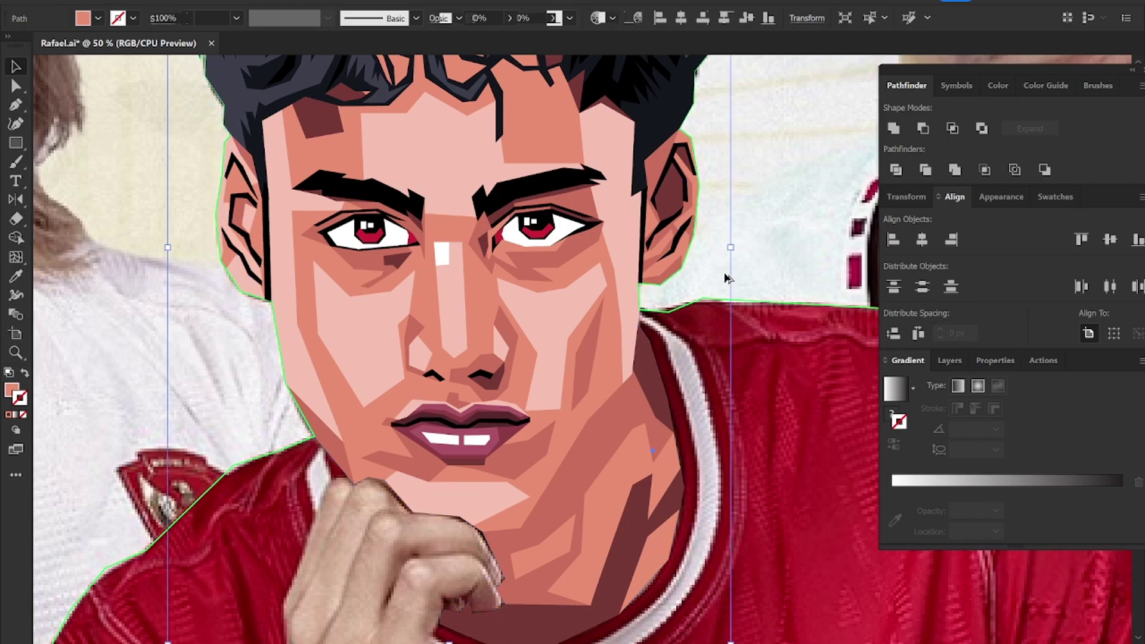
left_click(725, 275)
scroll(717, 236, "up", 2)
left_click_drag(704, 206, 690, 277)
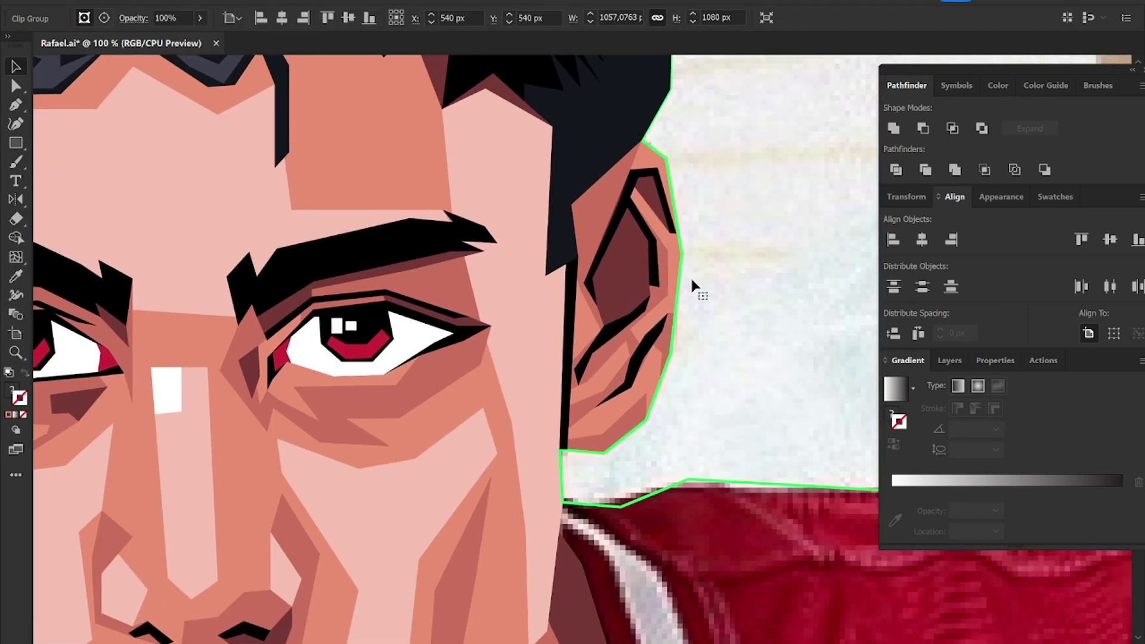
Step: Trace a closed outer shape around the right ear with curved and corner anchors
key("p")
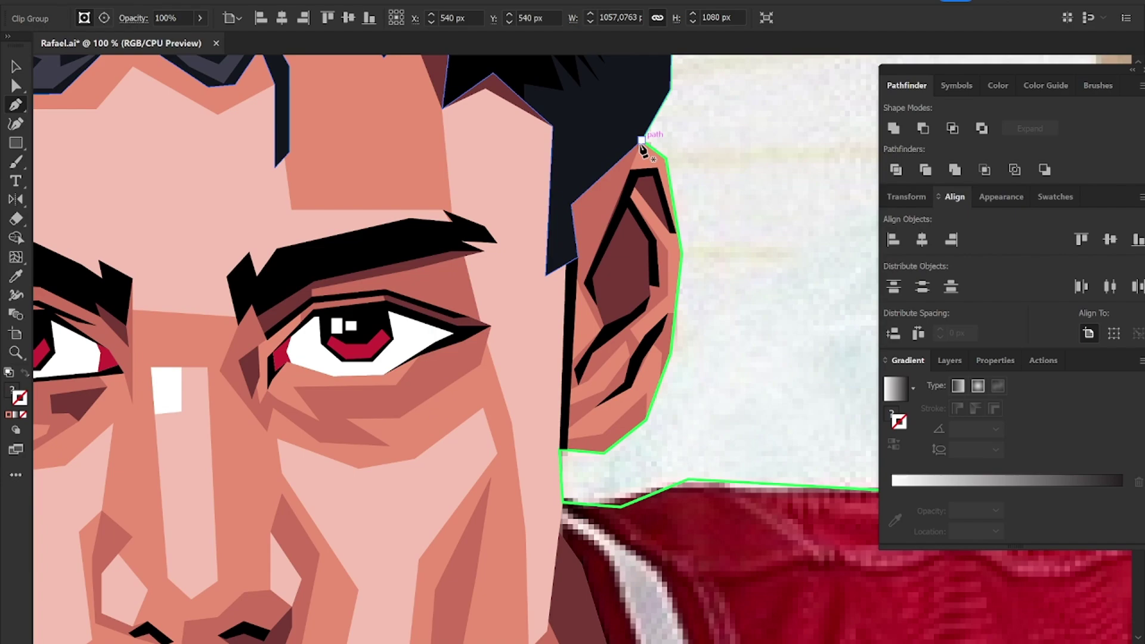
scroll(642, 147, "up", 1)
left_click(608, 156, "ctrl")
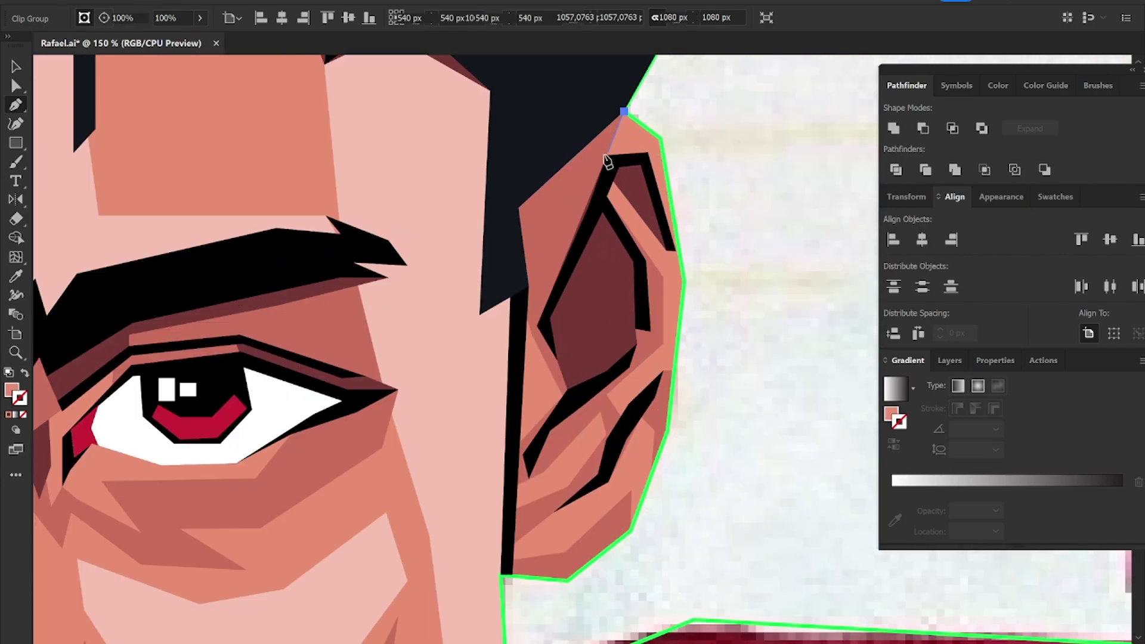
mouse_move(673, 242)
left_mouse_down()
mouse_move(682, 256)
mouse_move(664, 276)
left_mouse_up()
left_click(664, 343)
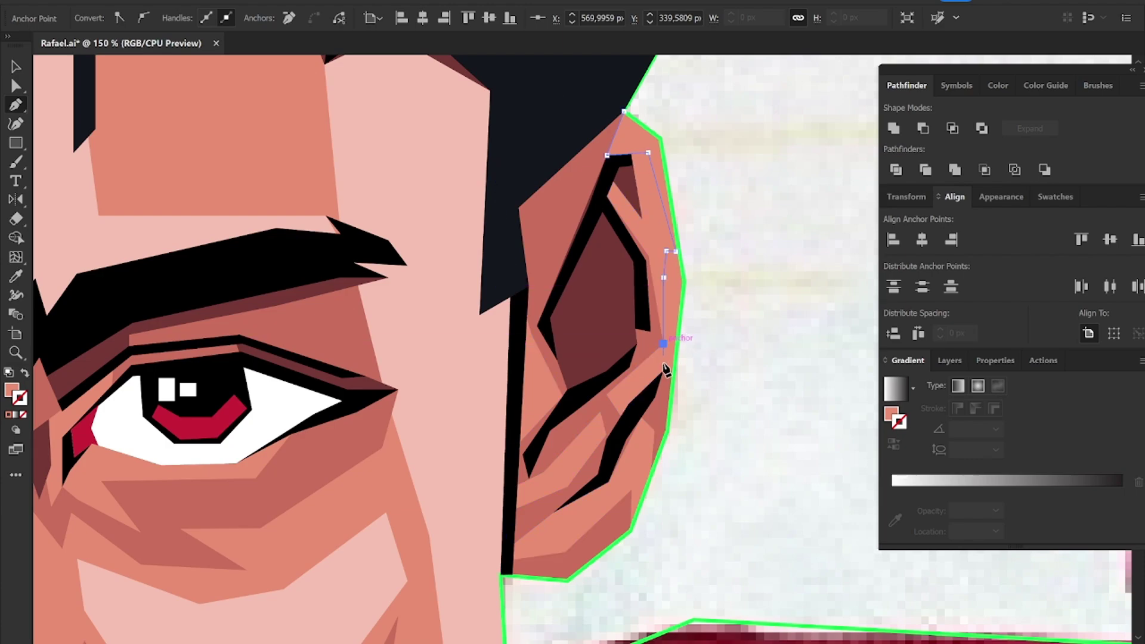
left_click_drag(641, 418, 617, 503)
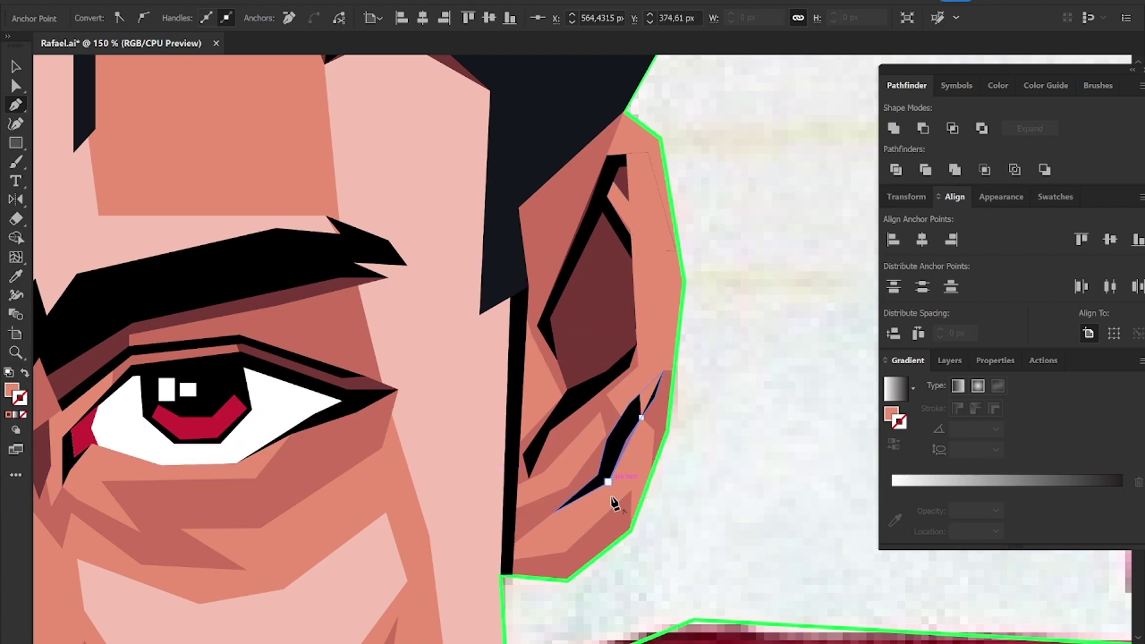
left_click(565, 552)
left_click(659, 592)
left_click(747, 431)
left_click(787, 251)
left_click(743, 123)
left_click(676, 89)
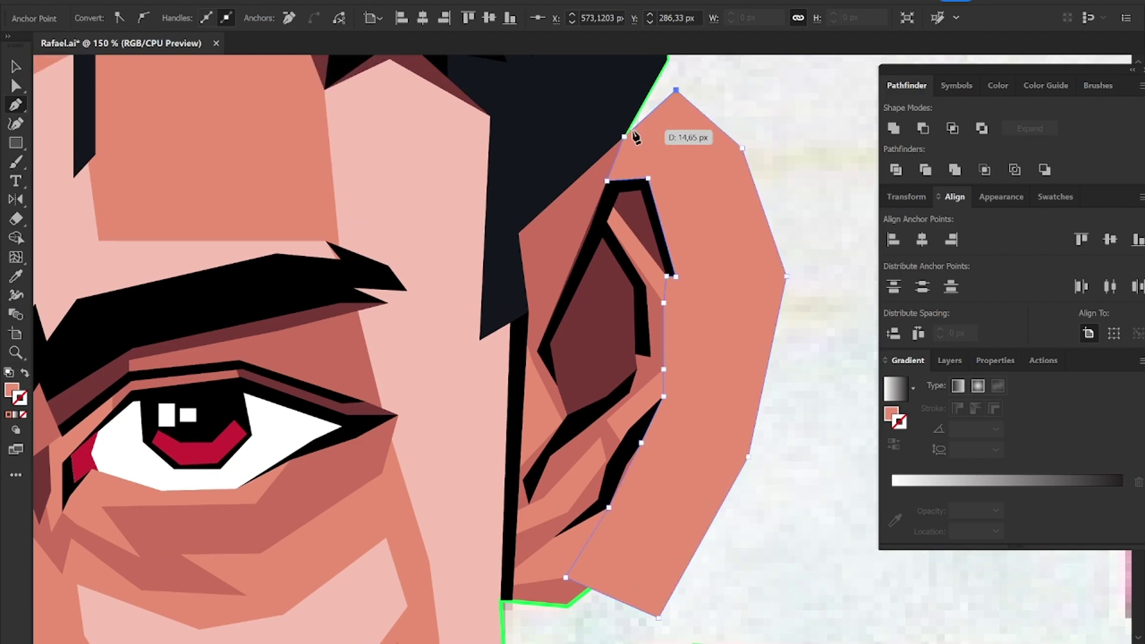
left_click(624, 136)
key("v")
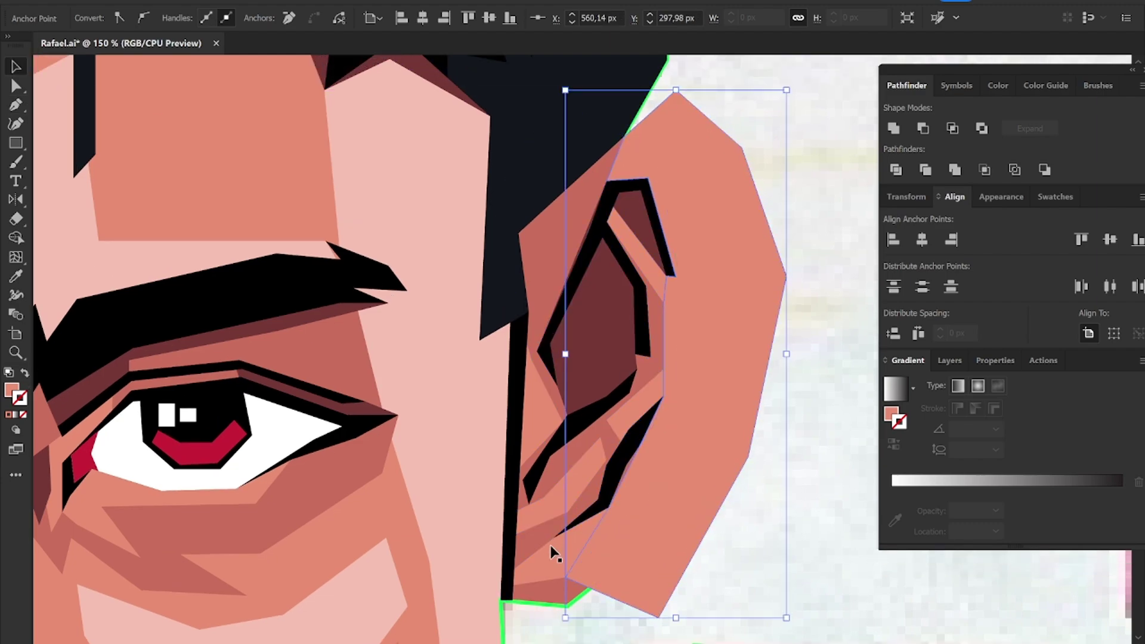
Step: Send the ear shape backward and unite it with the neighbouring inner-ear pieces
key("ctrl+bracketleft")
left_click(596, 556)
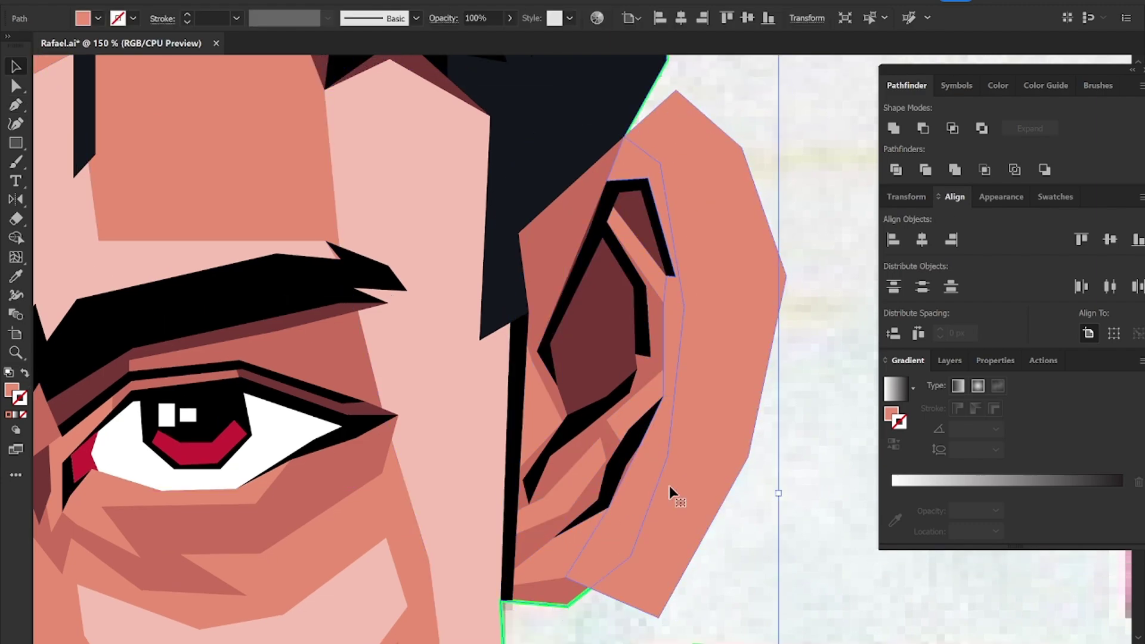
left_click(543, 573, "shift")
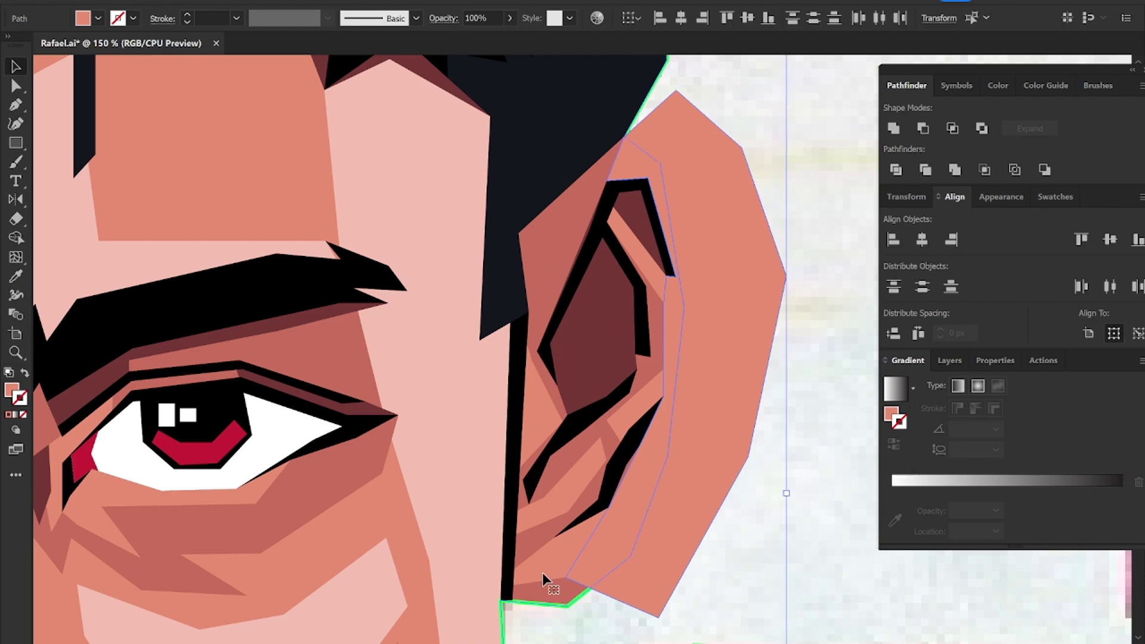
left_click(949, 129)
Step: Try a lighter sampled skin colour on the ear, then undo it
key("ctrl+minus")
key("ctrl+minus")
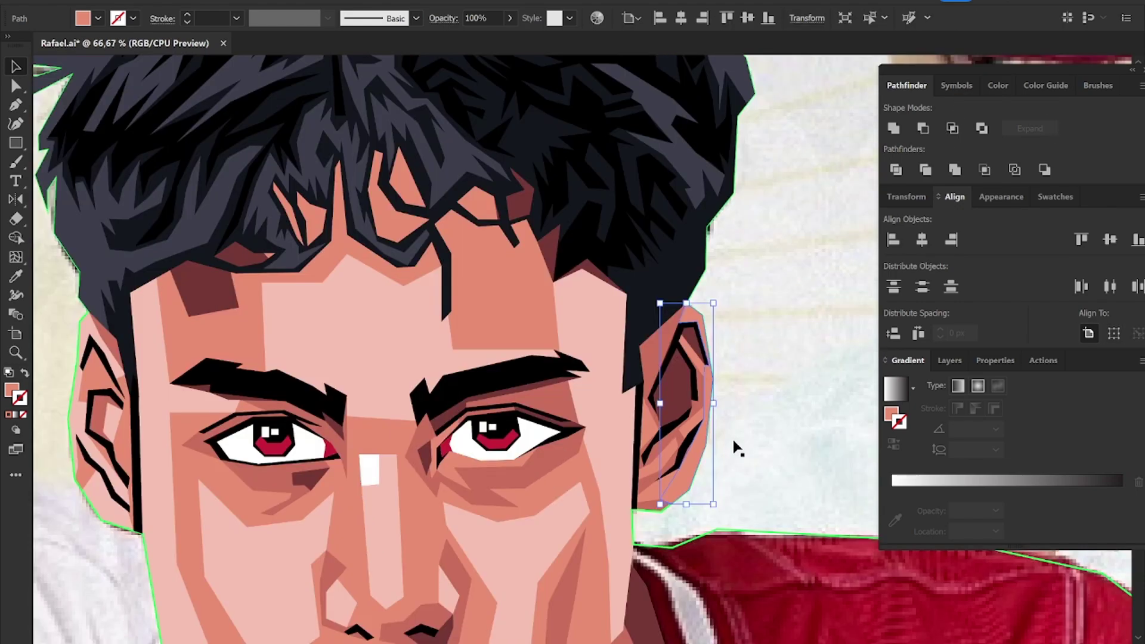
key("i")
left_click(613, 381)
key("ctrl+1")
key("v")
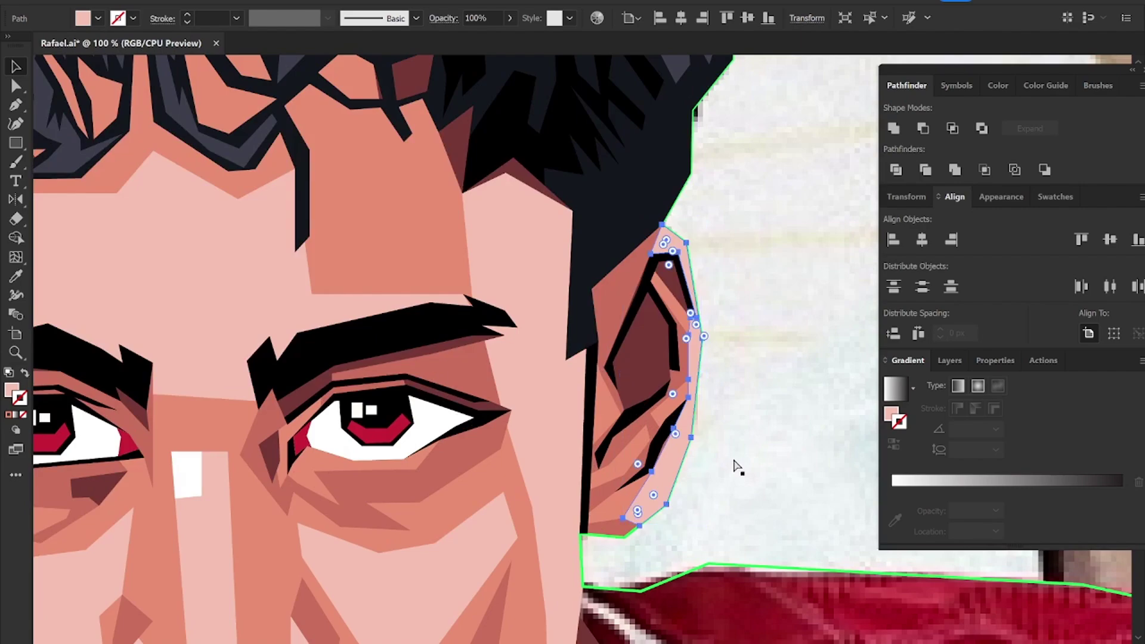
key("ctrl+z")
Step: Select the face shapes group and hide it with Ctrl+3 to reveal the photo
left_click(738, 465)
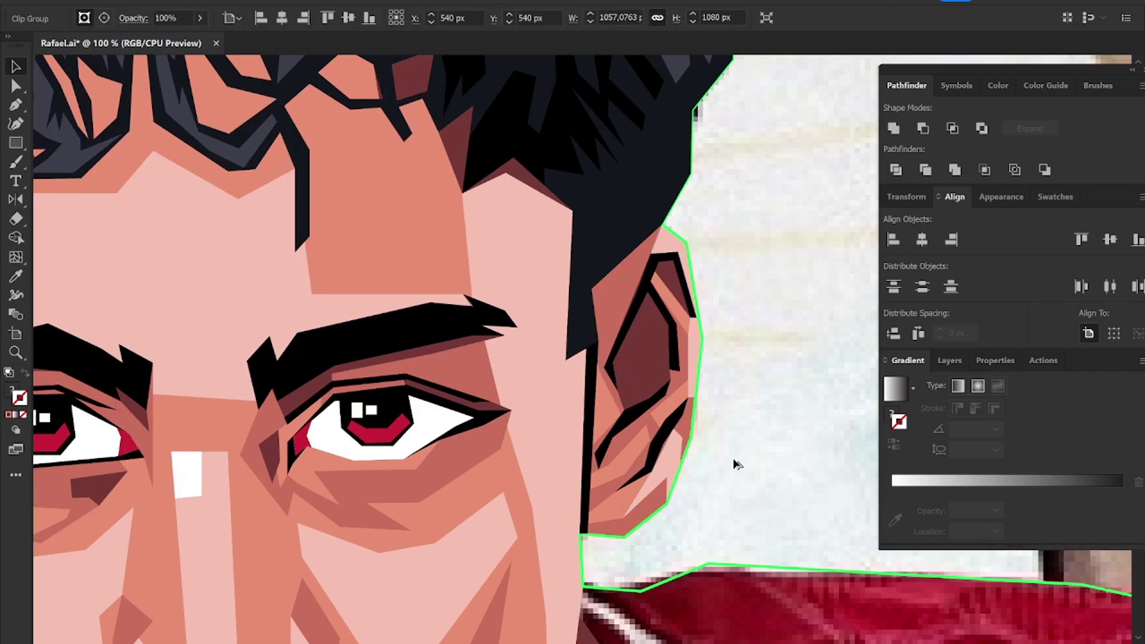
key("ctrl+minus")
key("ctrl+minus")
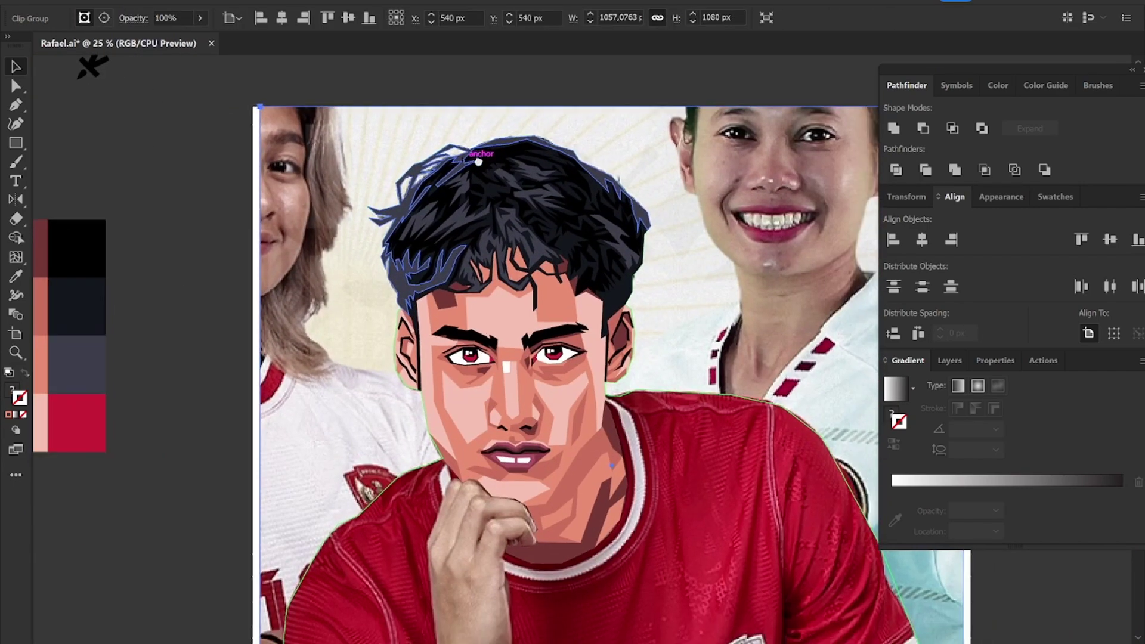
left_click_drag(740, 445, 690, 267)
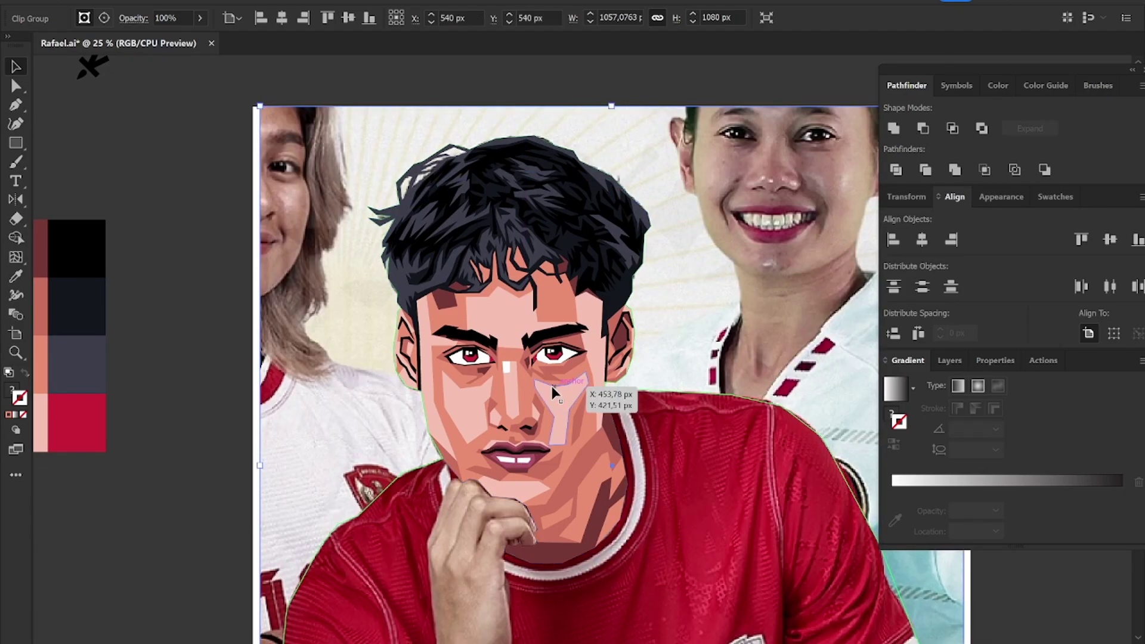
key("ctrl+plus")
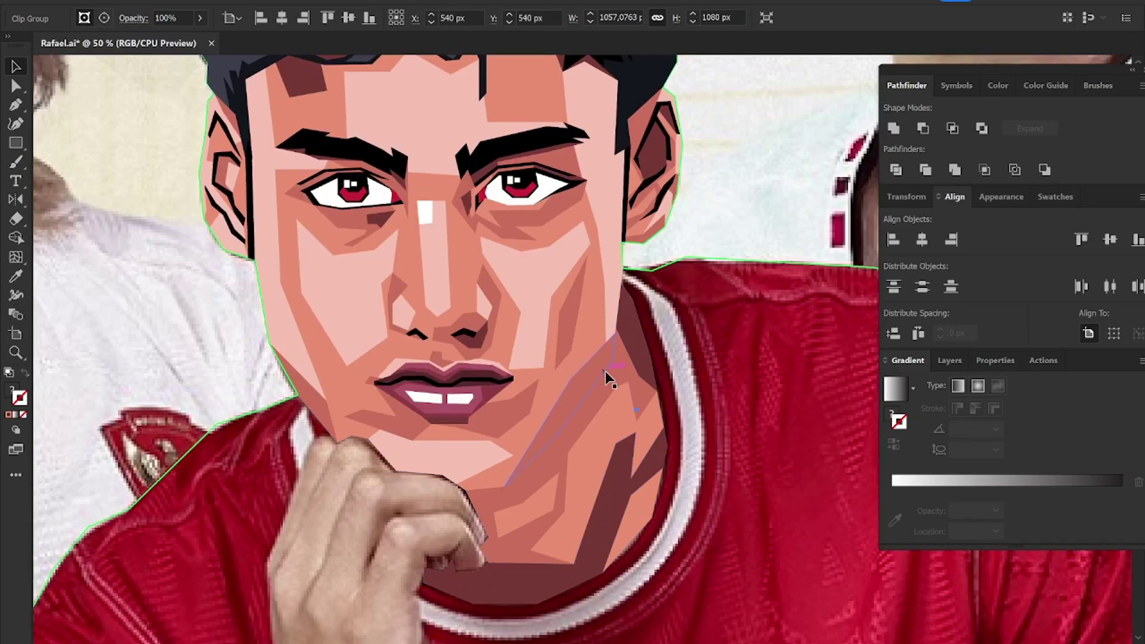
left_click(612, 379)
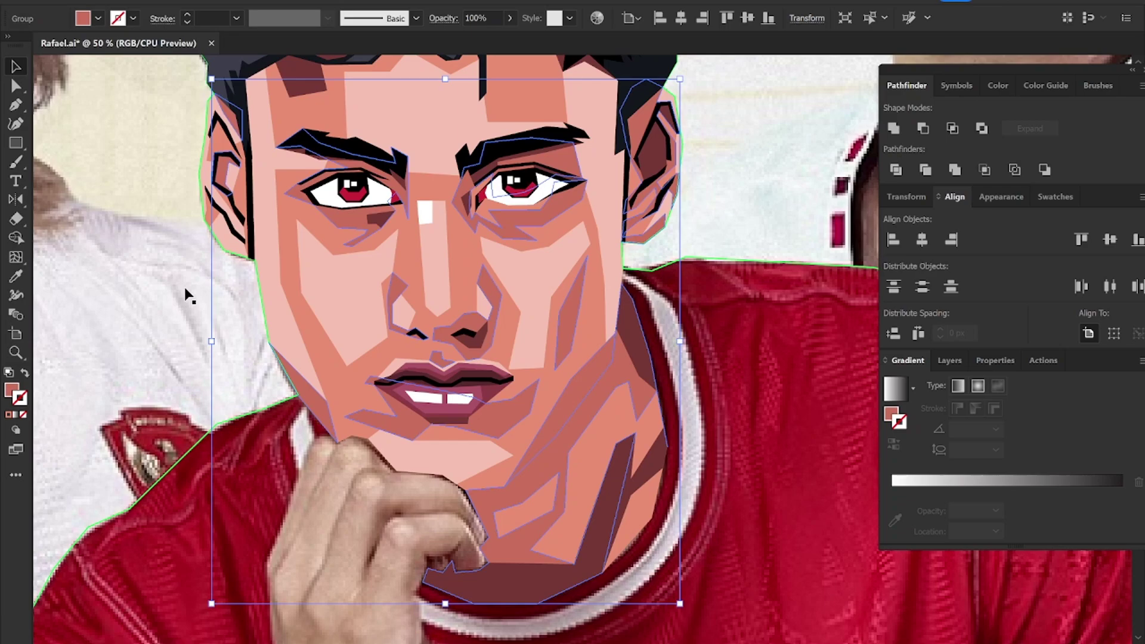
key("ctrl+3")
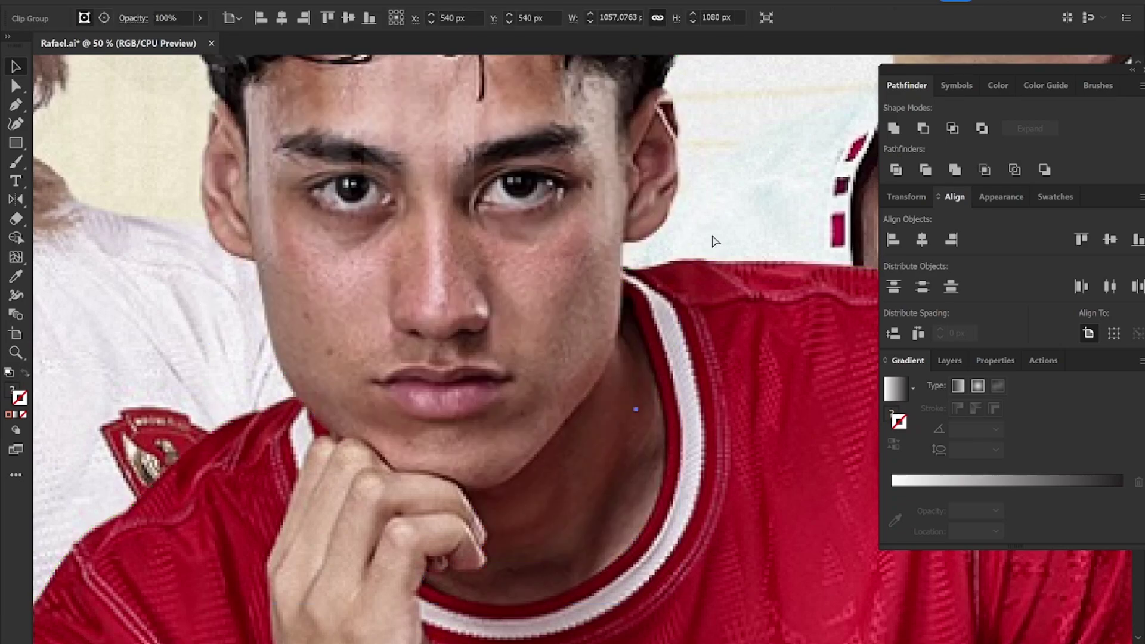
Step: Trace a path along the right jawline from below the ear down to the chin
key("p")
scroll(601, 388, "up", 3, "alt")
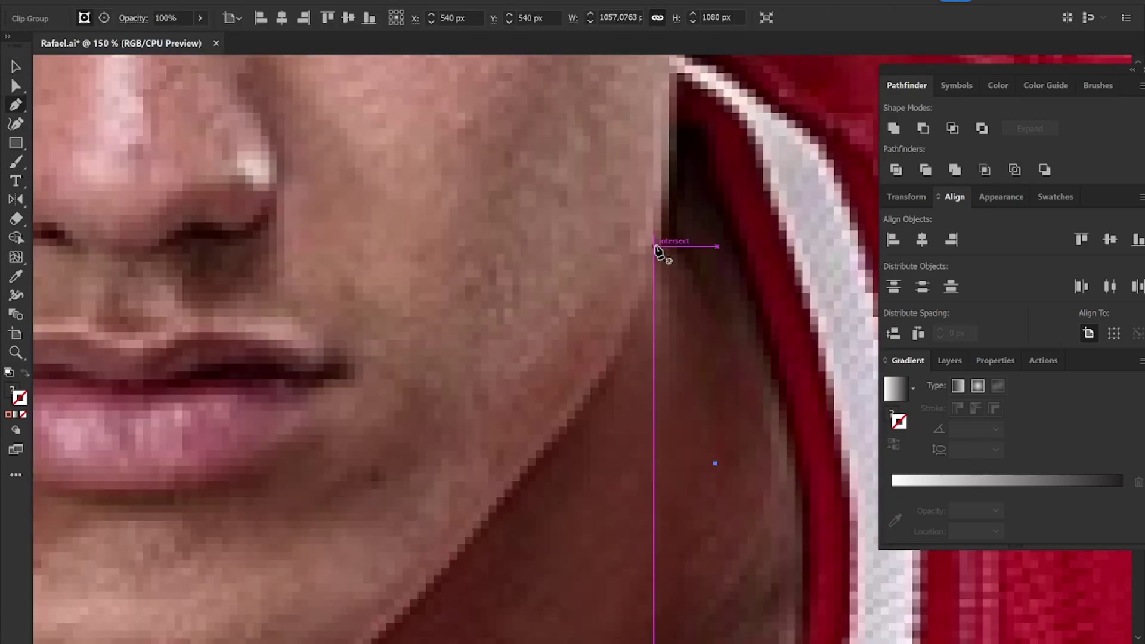
left_click(656, 219)
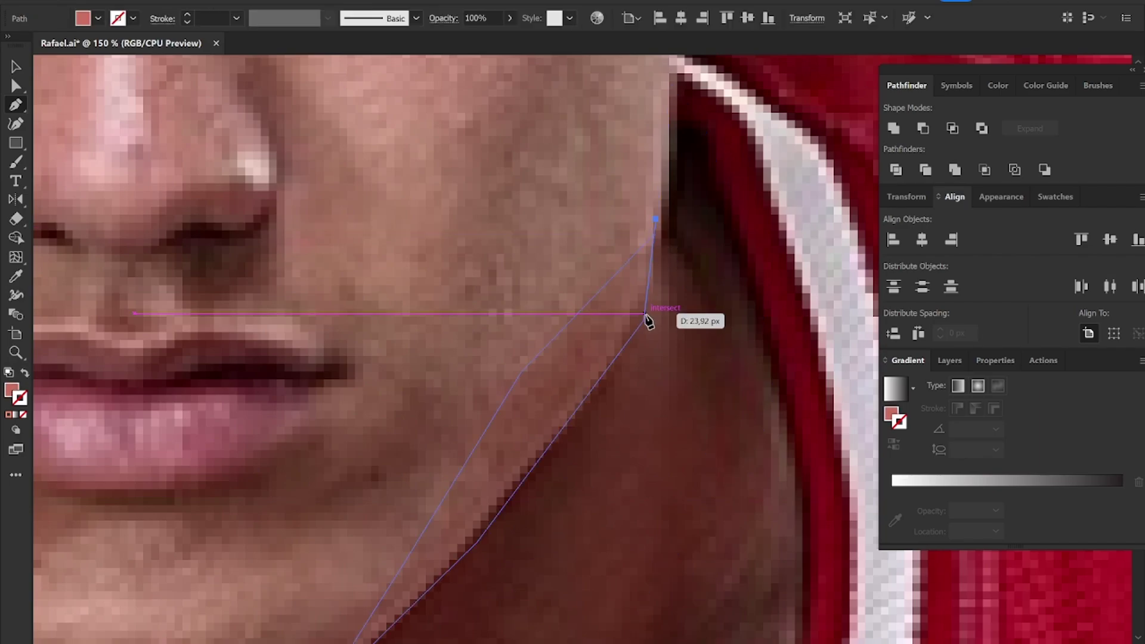
left_click(647, 321)
scroll(626, 287, "down", 5)
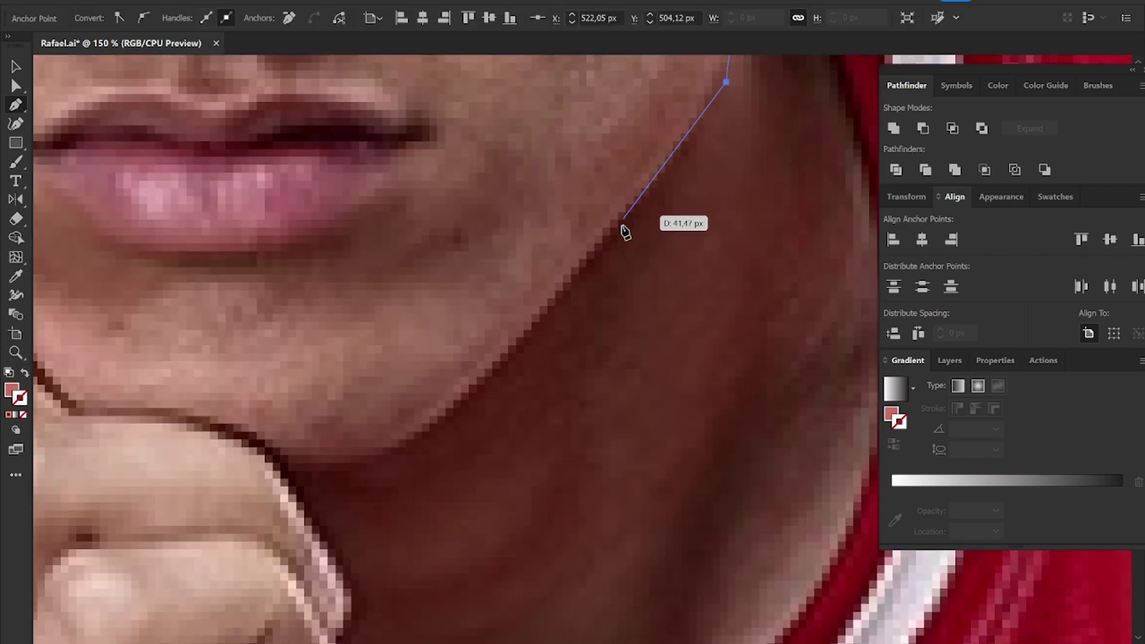
left_click(559, 305)
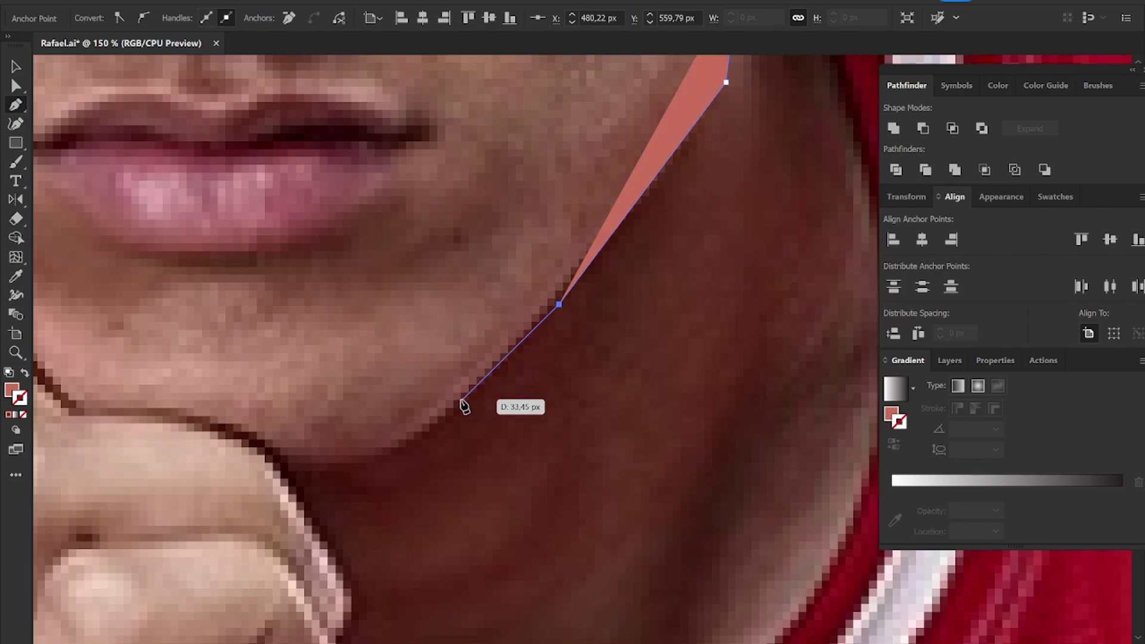
left_click(402, 459)
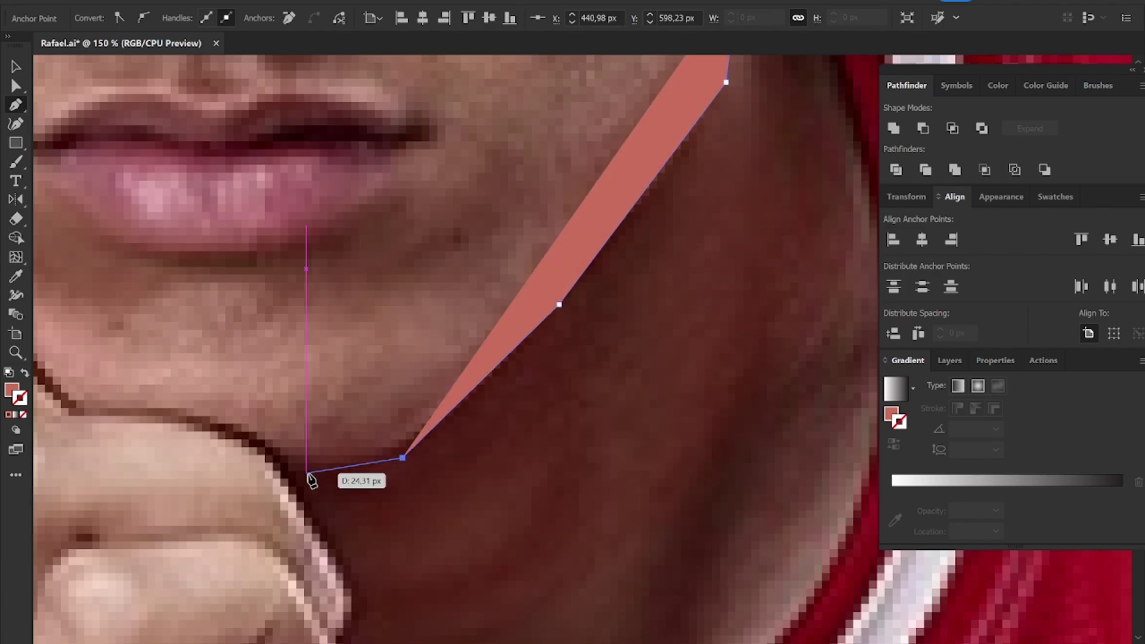
left_click(288, 470)
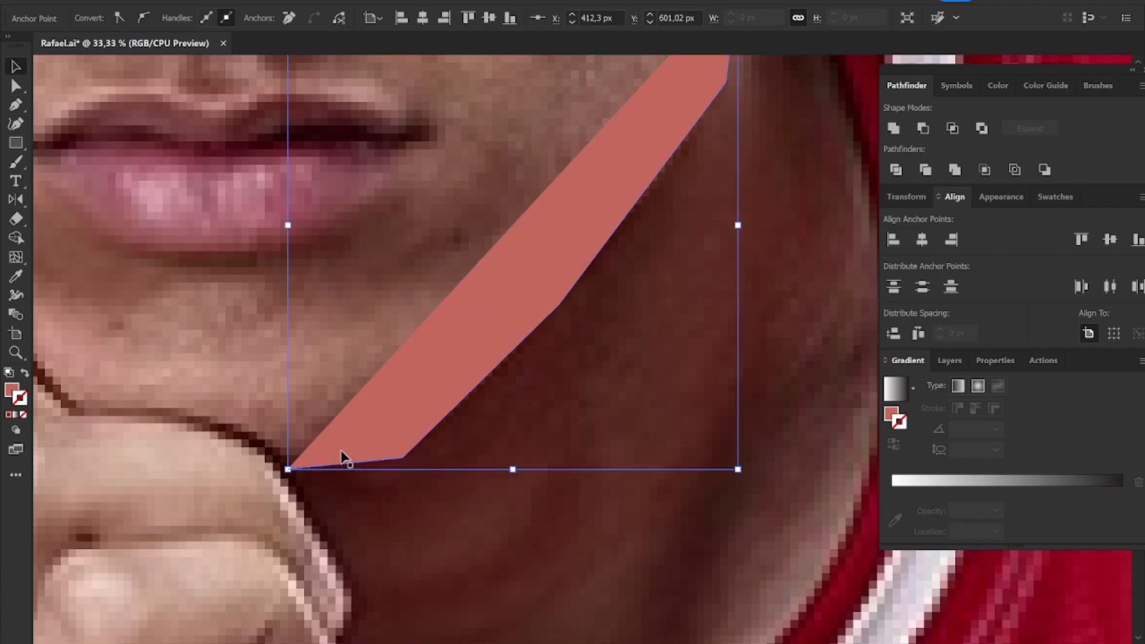
scroll(342, 459, "down", 5)
left_click(656, 245)
Step: Turn the jaw path into a black outline sampled from the existing outlines
key("ctrl+alt+3")
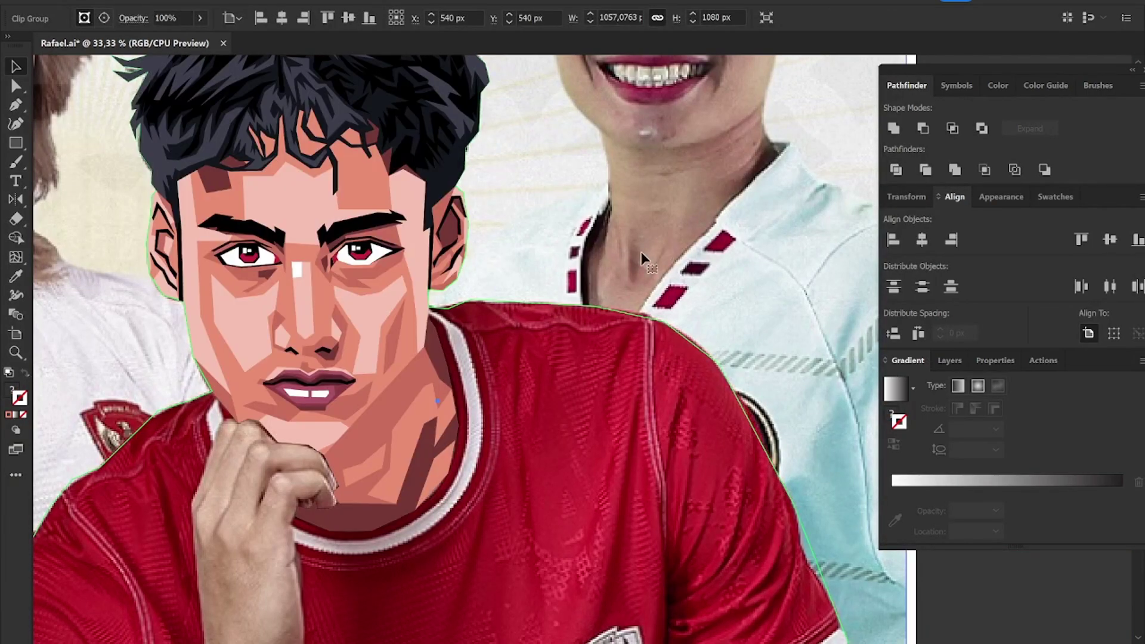
left_click(390, 391)
scroll(388, 429, "up", 2)
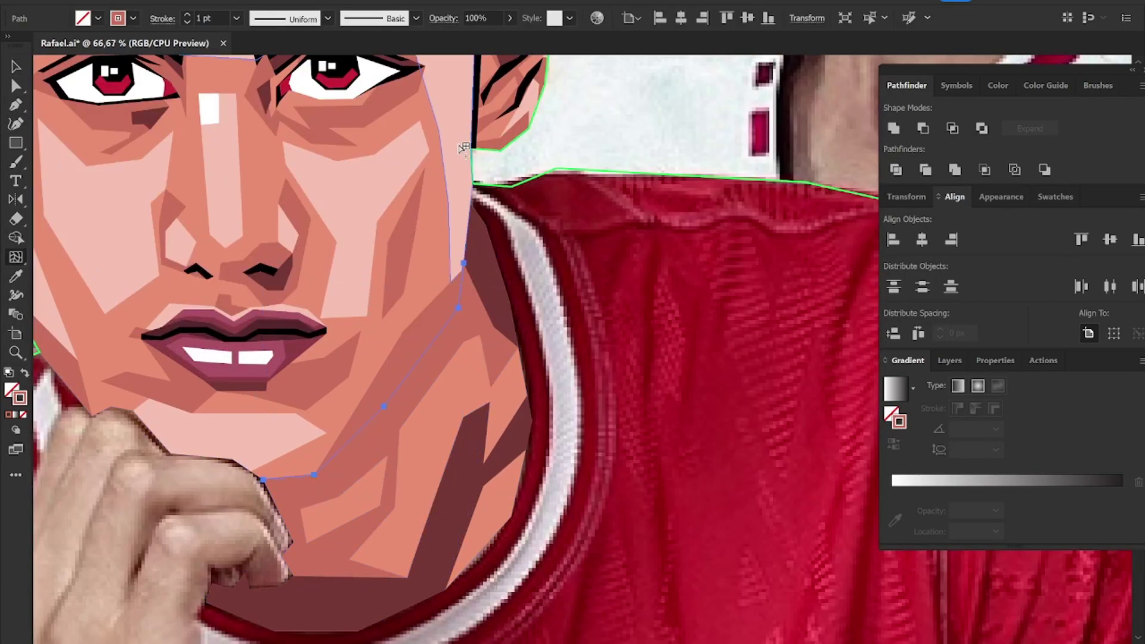
key("i")
left_click(476, 114)
key("shift+x")
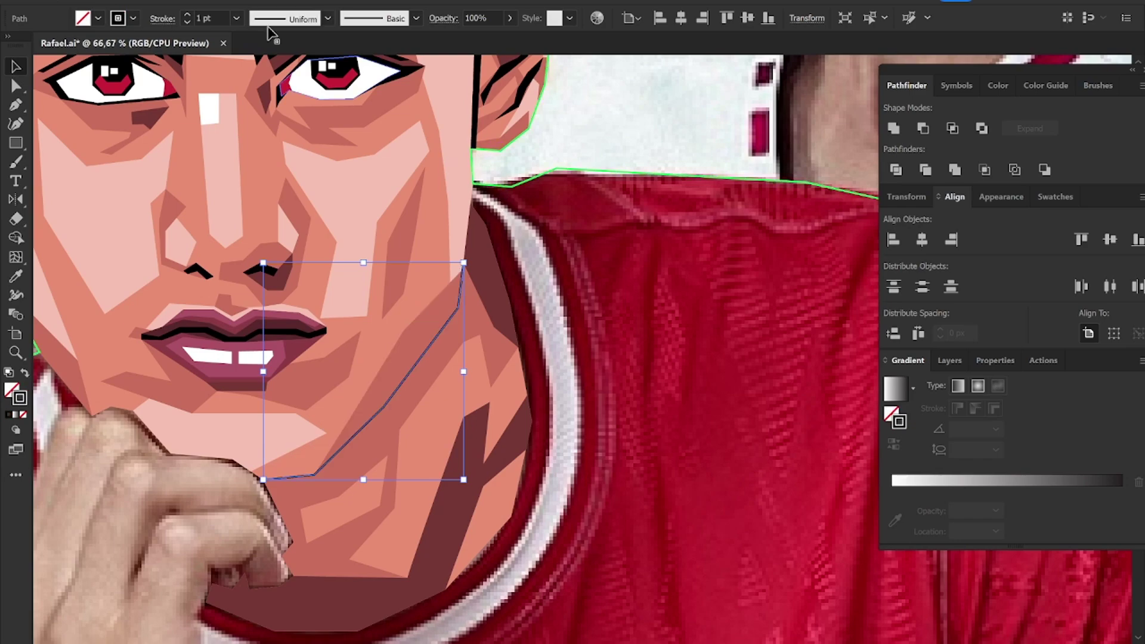
scroll(442, 261, "up", 1)
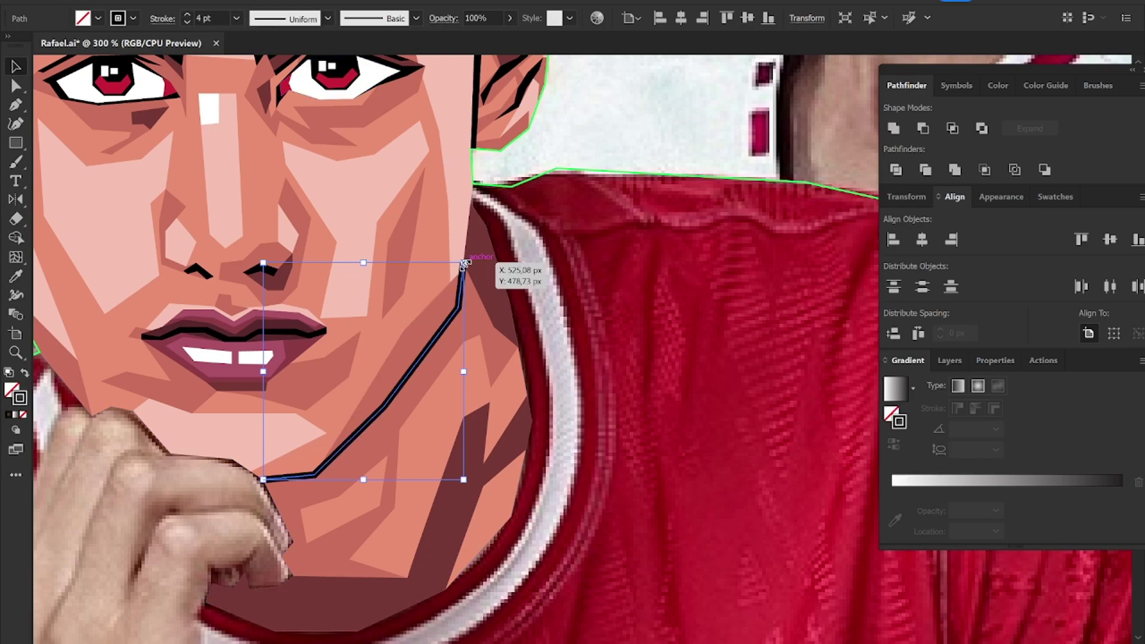
scroll(442, 261, "up", 2)
scroll(463, 264, "down", 2)
scroll(463, 269, "up", 2)
Step: Move the jaw line's end anchors to meet the neck edge and the hand
key("a")
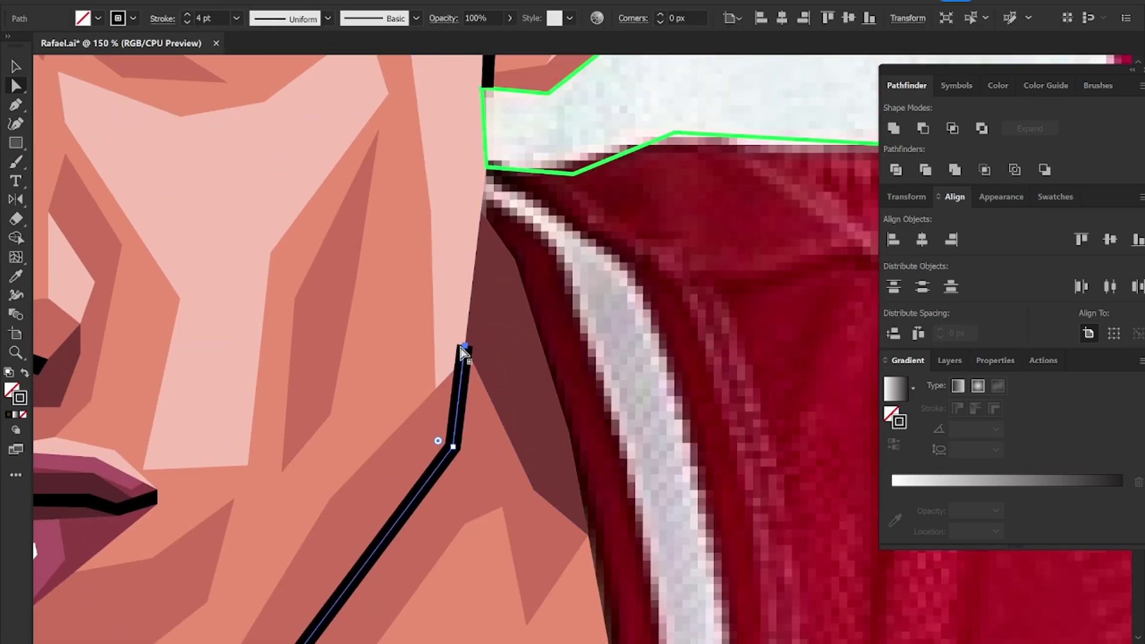
left_click_drag(466, 346, 472, 287)
left_click_drag(481, 212, 481, 212)
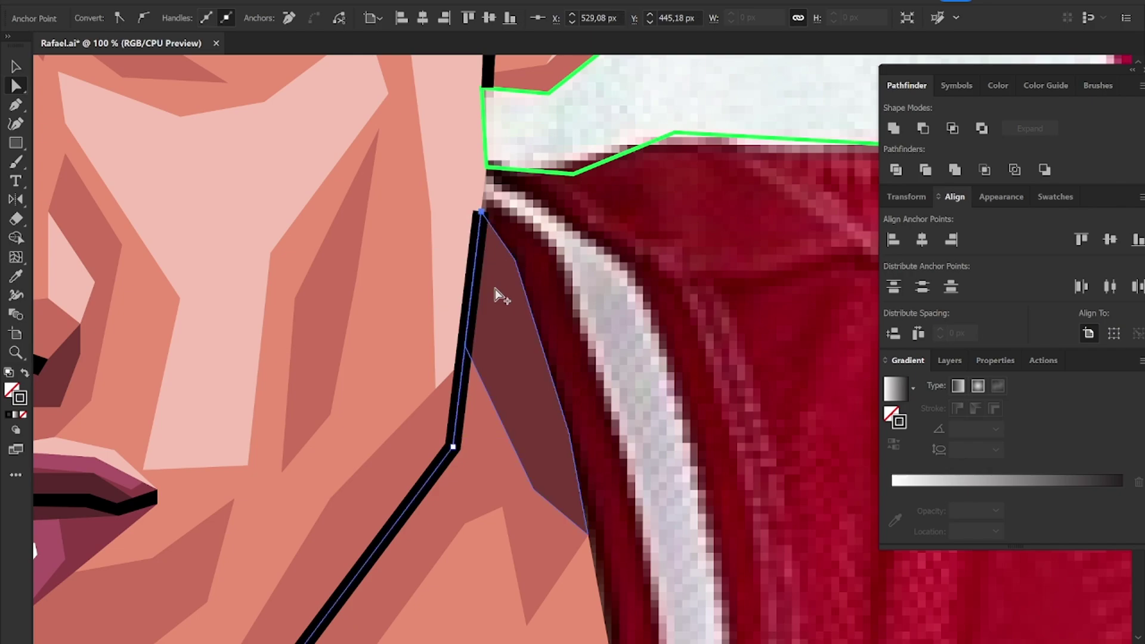
scroll(455, 200, "down", 2)
scroll(349, 322, "up", 4)
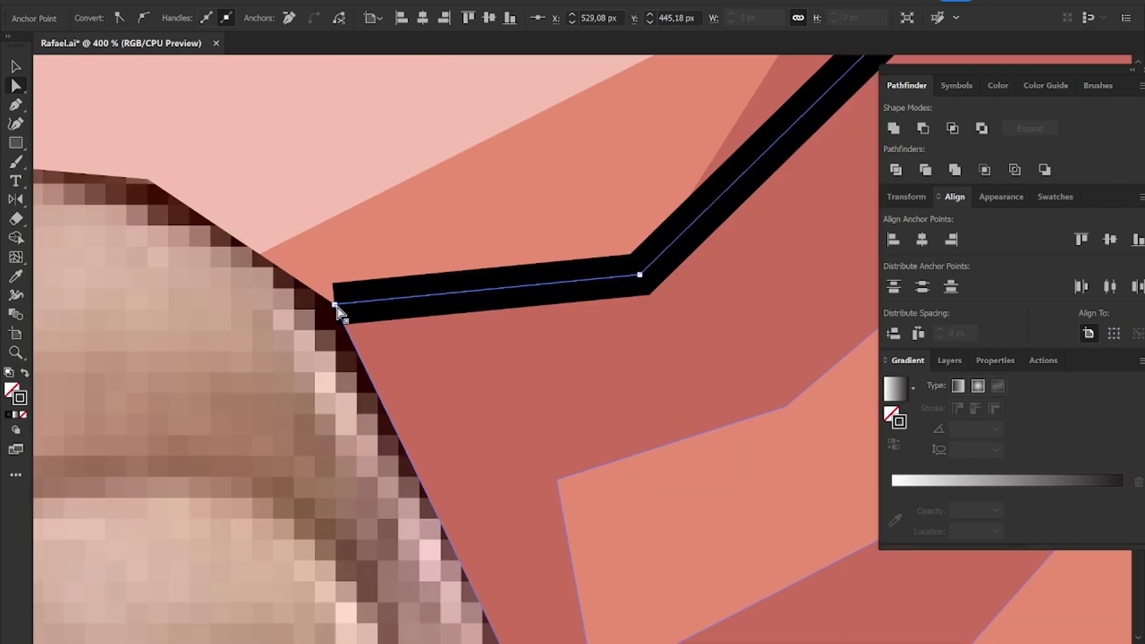
left_click_drag(337, 312, 294, 309)
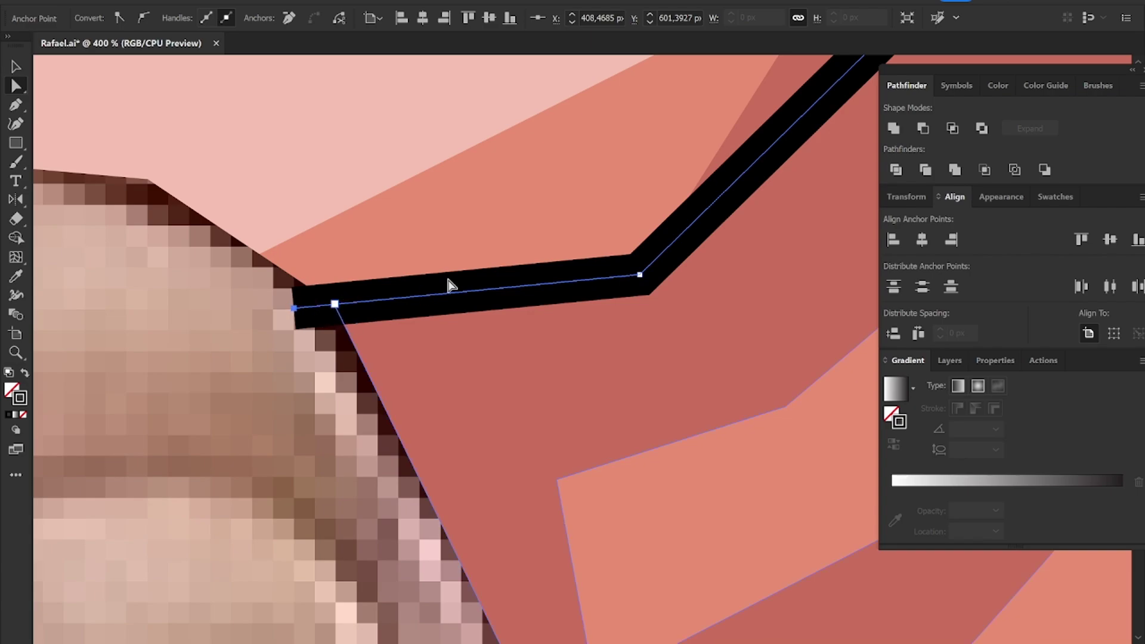
scroll(448, 286, "down", 5)
scroll(245, 418, "up", 5)
scroll(293, 446, "up", 2)
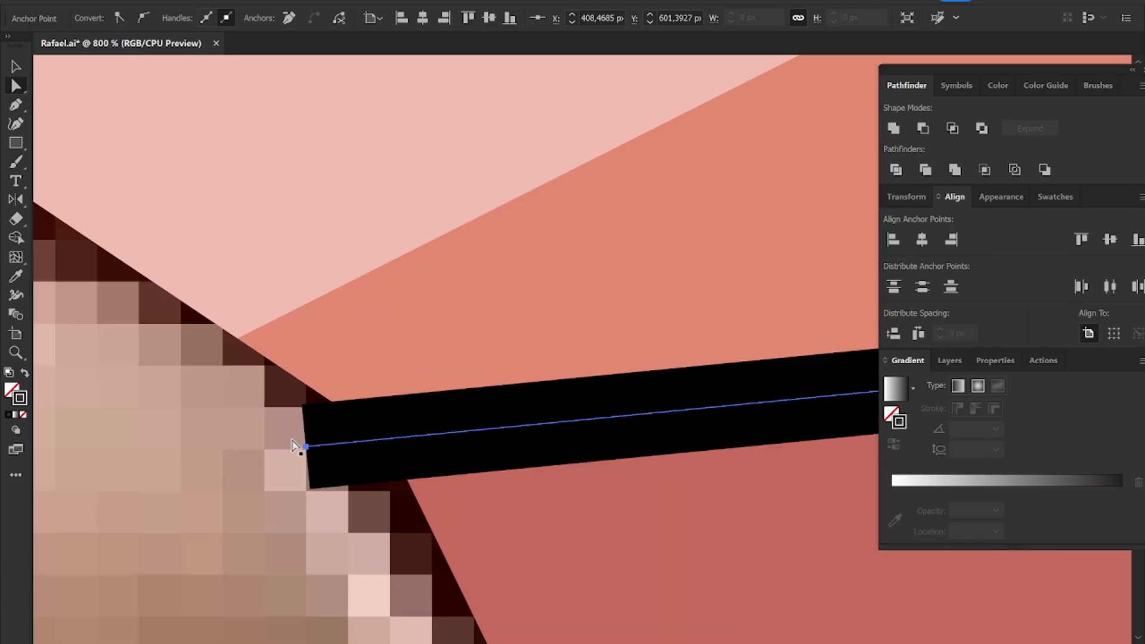
scroll(371, 432, "down", 5)
scroll(509, 346, "down", 2)
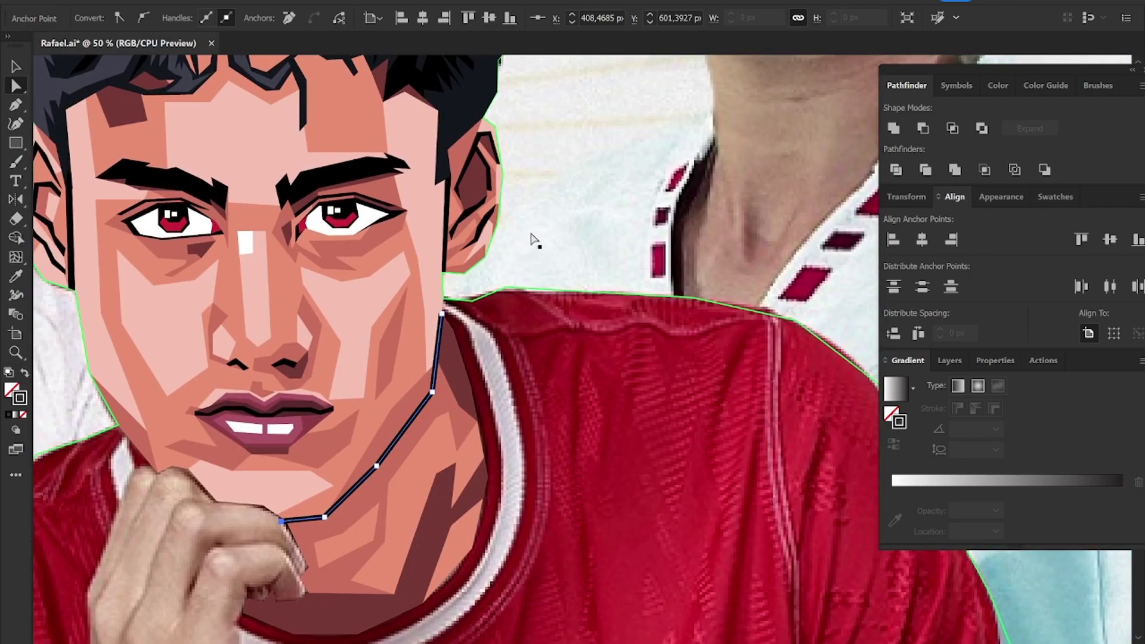
Step: Select the skin base shape and send it behind the face details
left_click(432, 429)
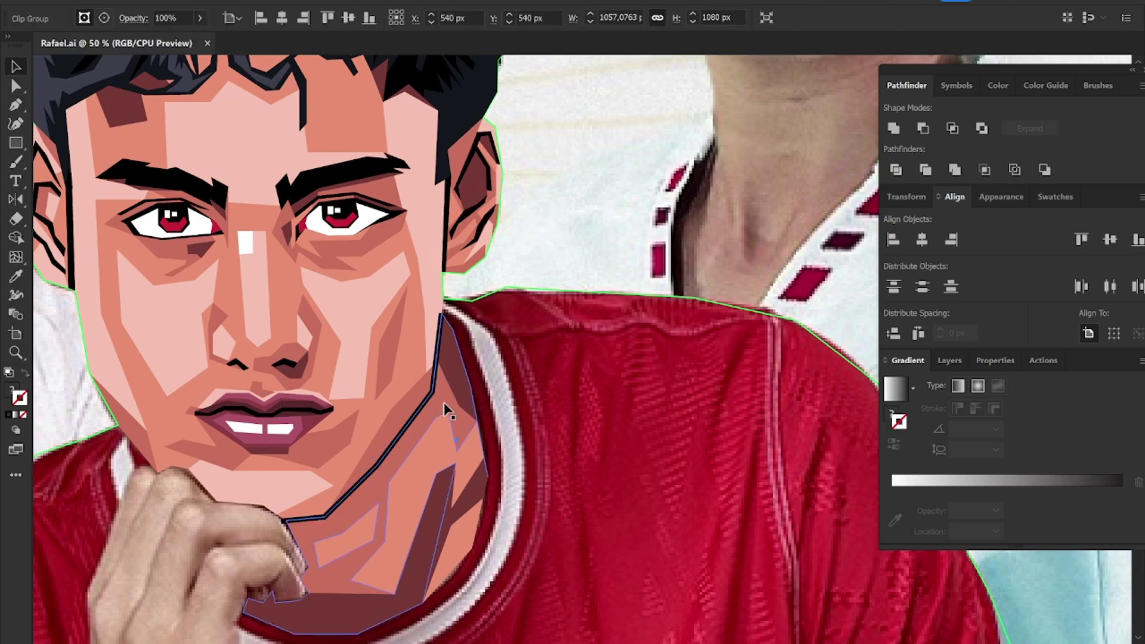
left_click(443, 403)
left_click(432, 452)
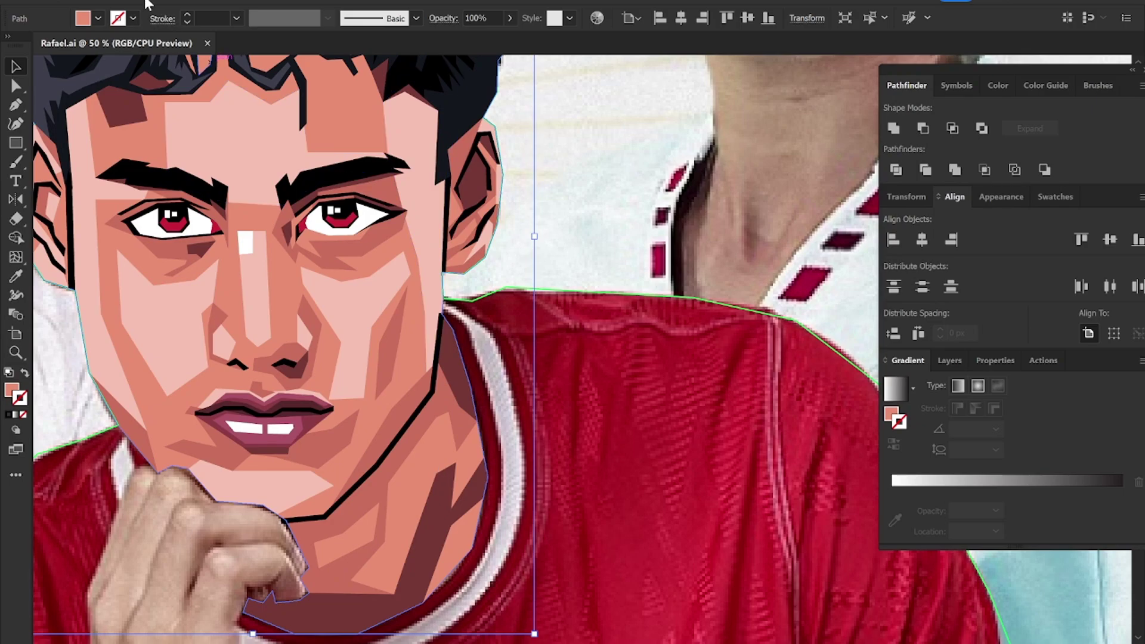
left_click(399, 190)
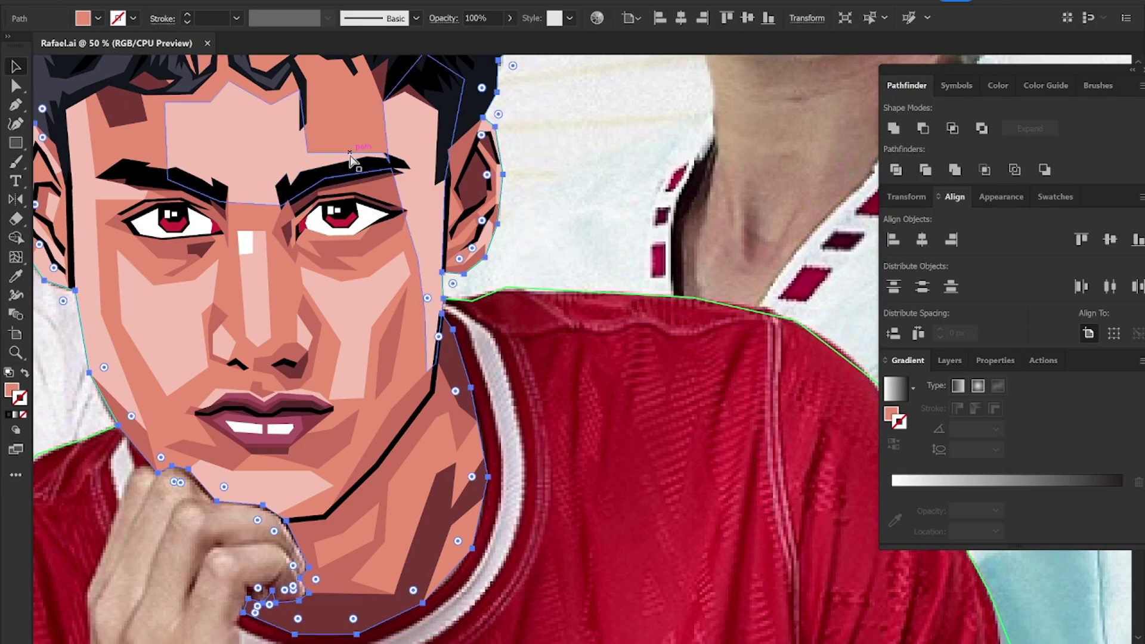
key("ctrl+bracketleft")
key("ctrl+shift+bracketright")
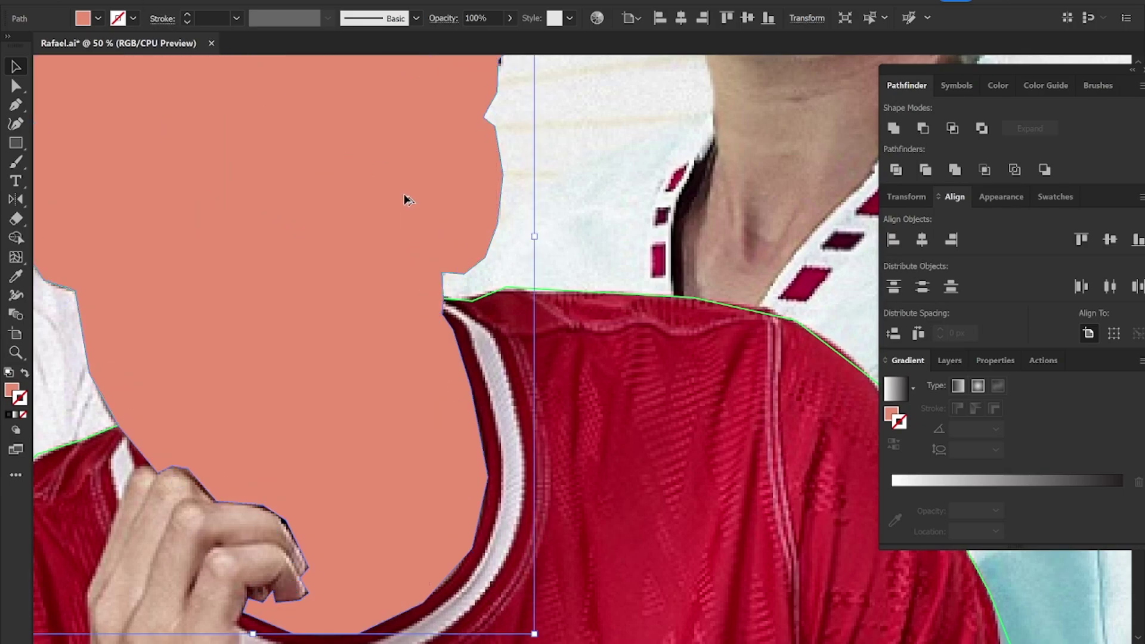
key("ctrl+minus")
key("ctrl+shift+bracketleft")
key("ctrl+shift+a")
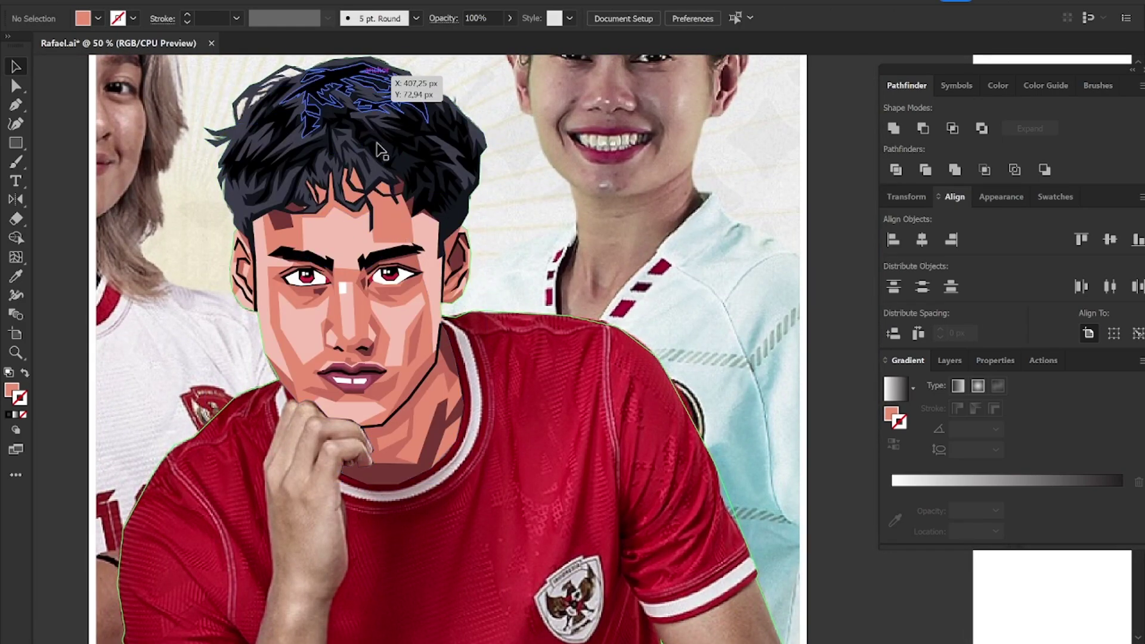
scroll(376, 113, "up", 2, "alt")
Step: Bring the skin base in front of the hair, then the dark hair in front of the skin
left_click(425, 226)
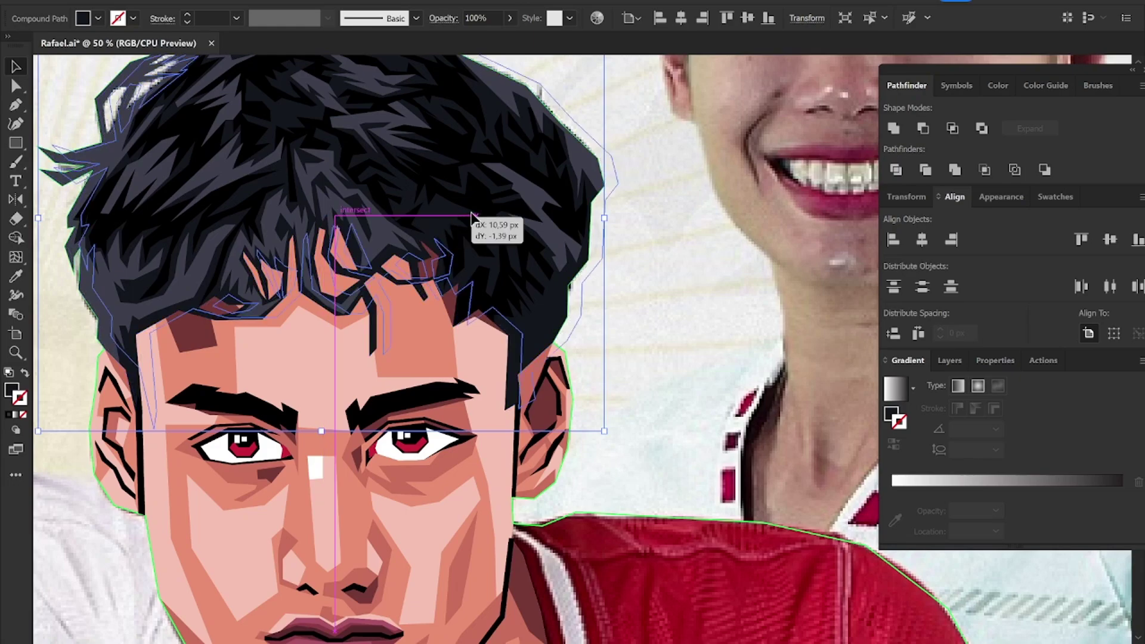
left_click(424, 339)
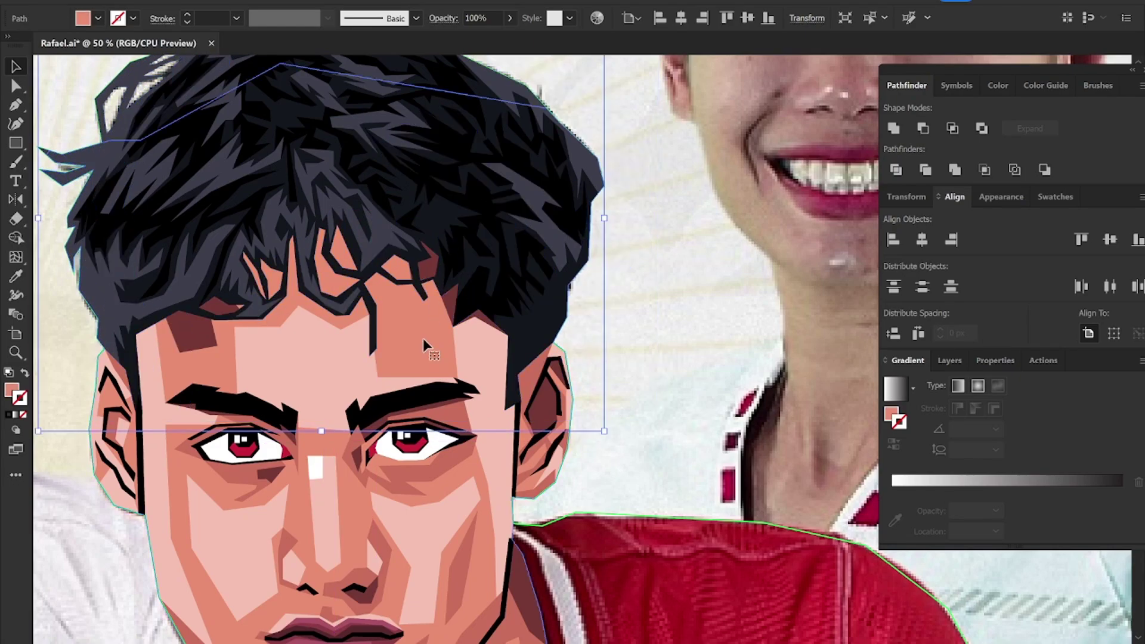
scroll(465, 322, "down", 1, "alt")
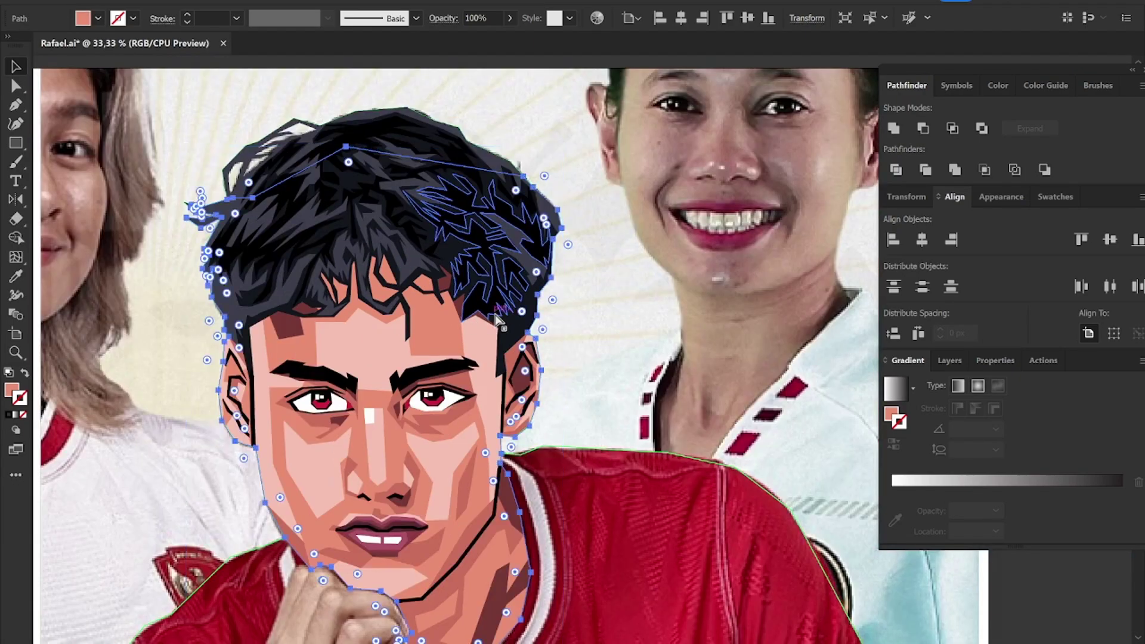
key("ctrl+shift+bracketright")
scroll(298, 174, "up", 2, "alt")
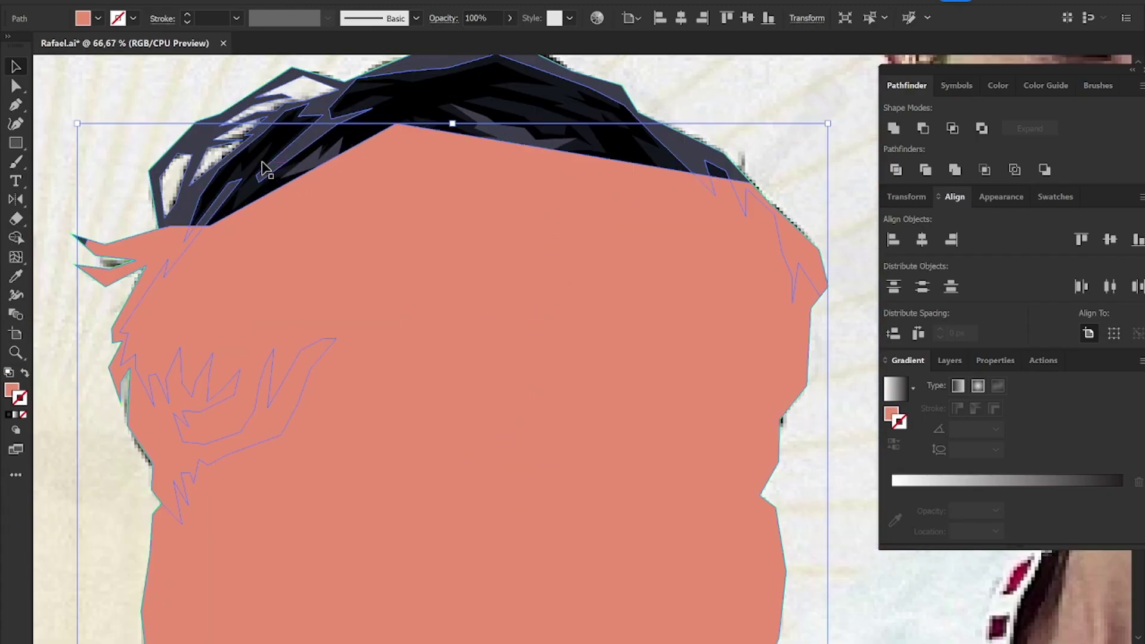
left_click(232, 182)
scroll(250, 194, "up", 2, "alt")
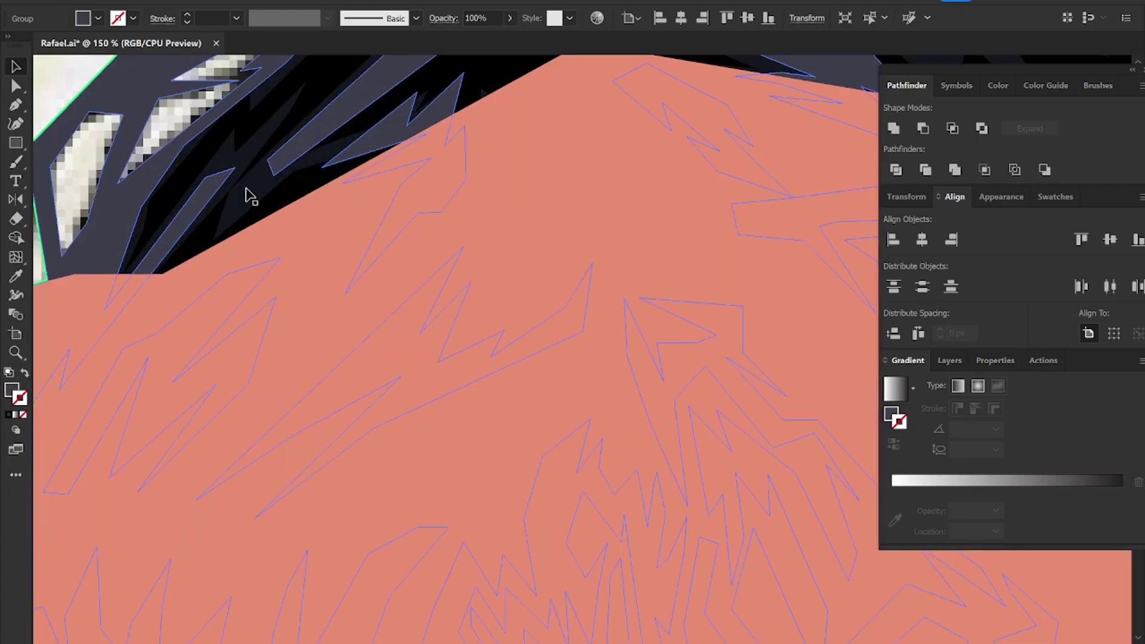
left_click(250, 195)
scroll(250, 194, "down", 3, "alt")
scroll(249, 194, "down", 1, "alt")
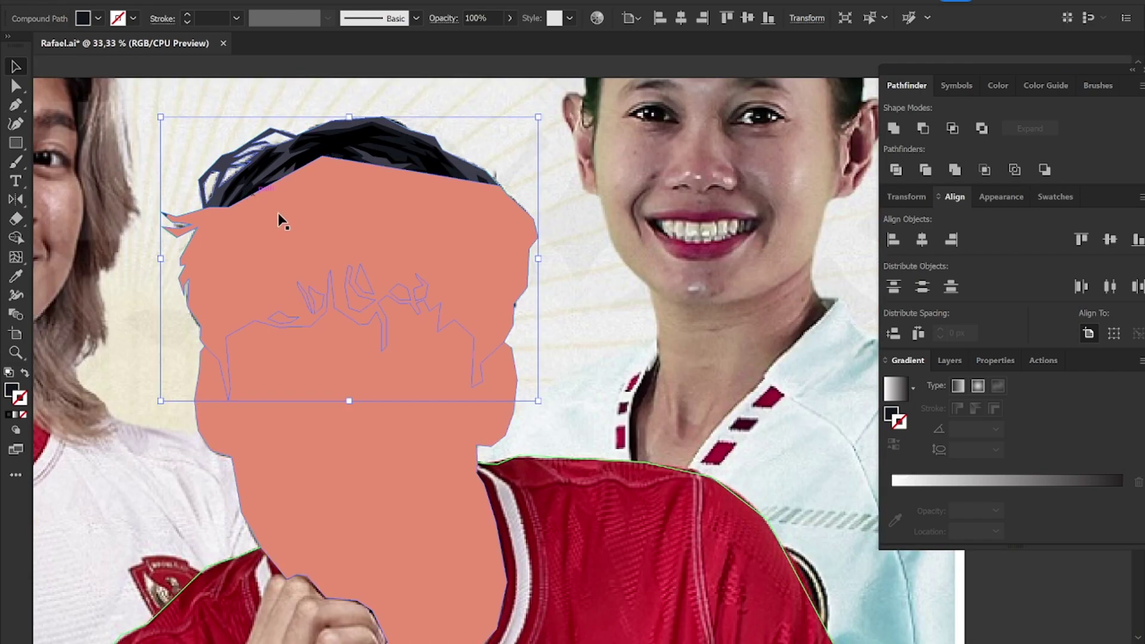
key("ctrl+shift+bracketright")
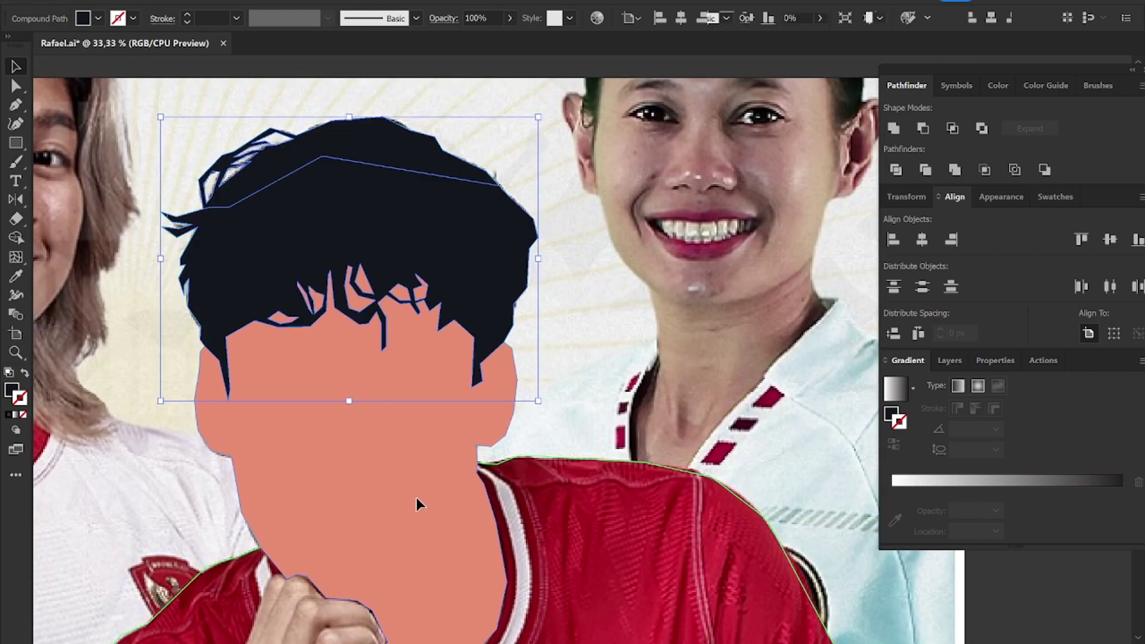
Step: Unite hair and skin, offset the silhouette 6 px, unite it and send it to the back
left_click(416, 497, "shift")
left_click(894, 128)
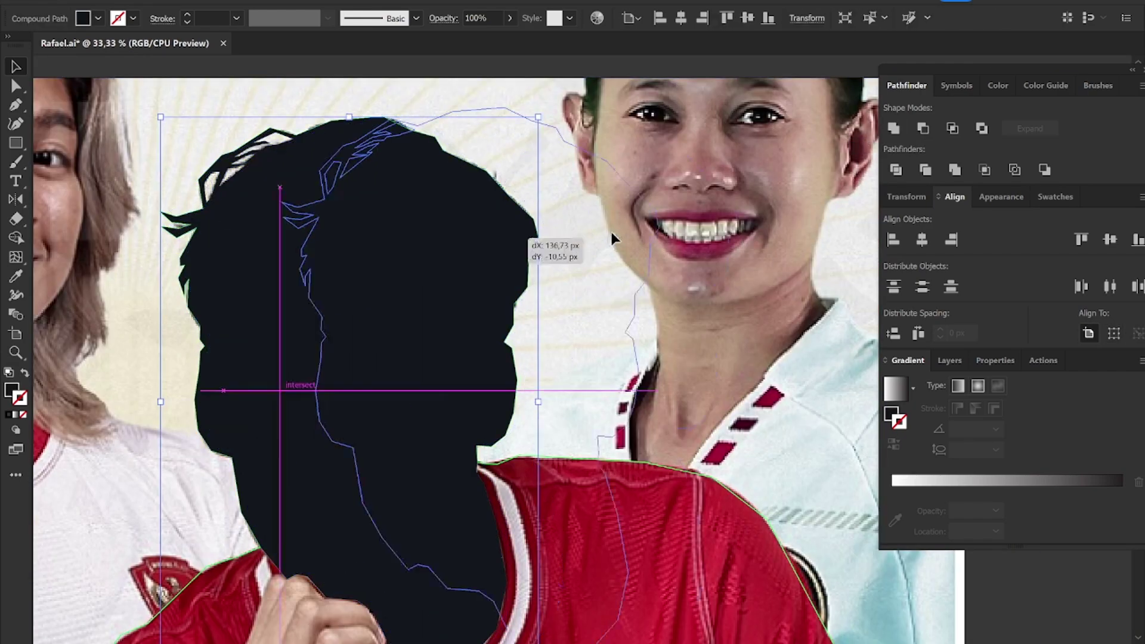
left_click_drag(493, 244, 608, 237)
key("ctrl+z")
left_click(136, 2)
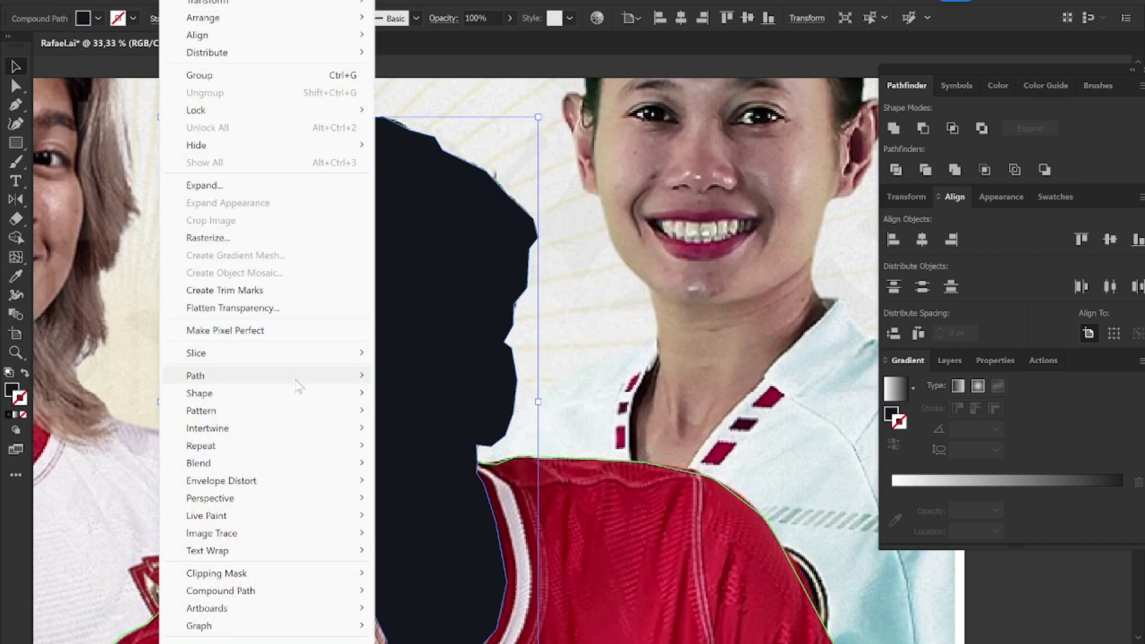
left_click(442, 434)
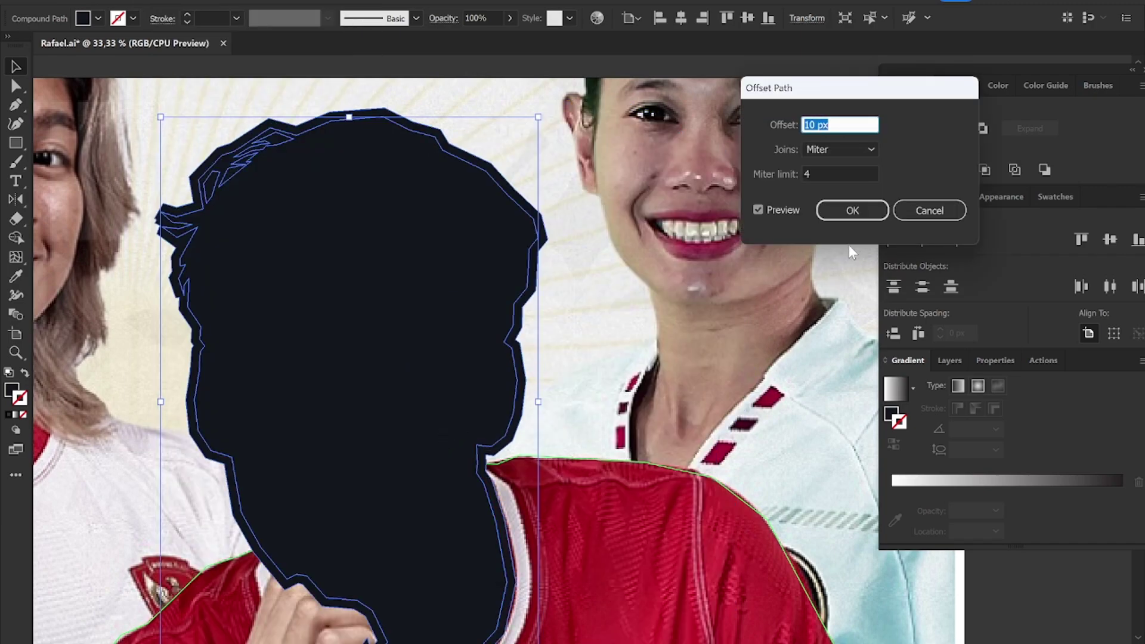
key("Down")
key("Down")
key("Down")
key("Down")
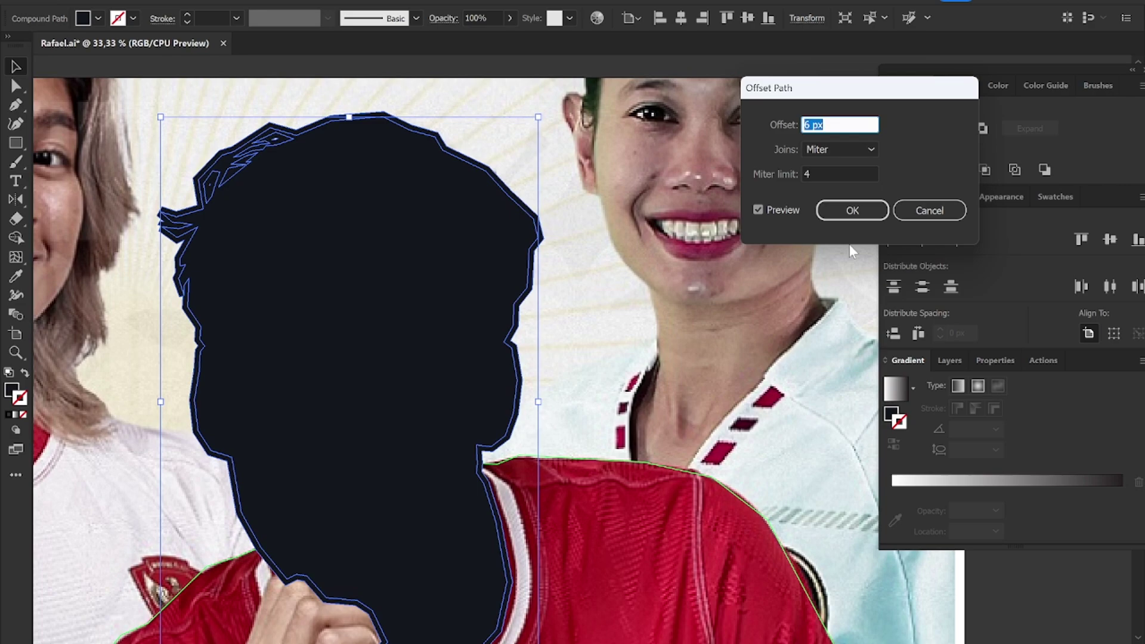
key("Return")
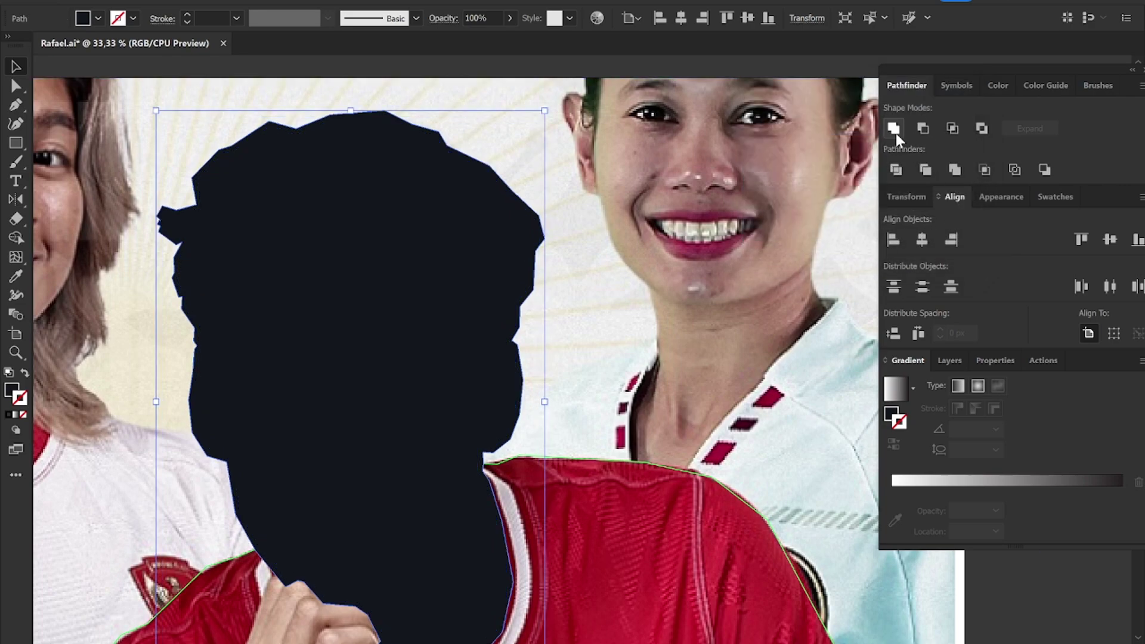
left_click(895, 129)
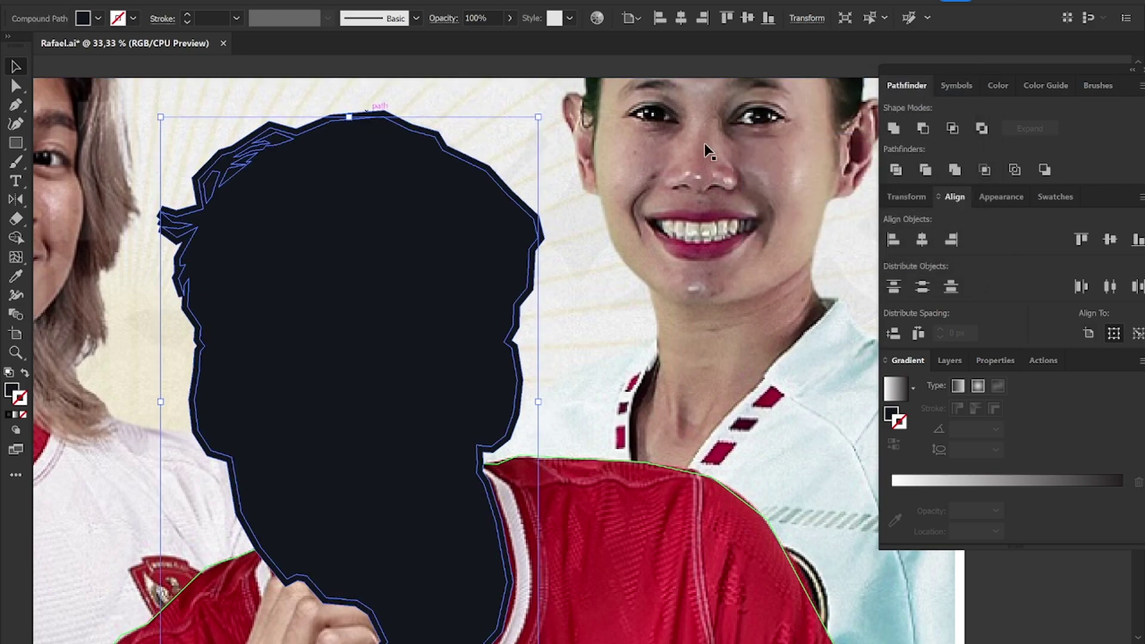
key("ctrl+shift+bracketleft")
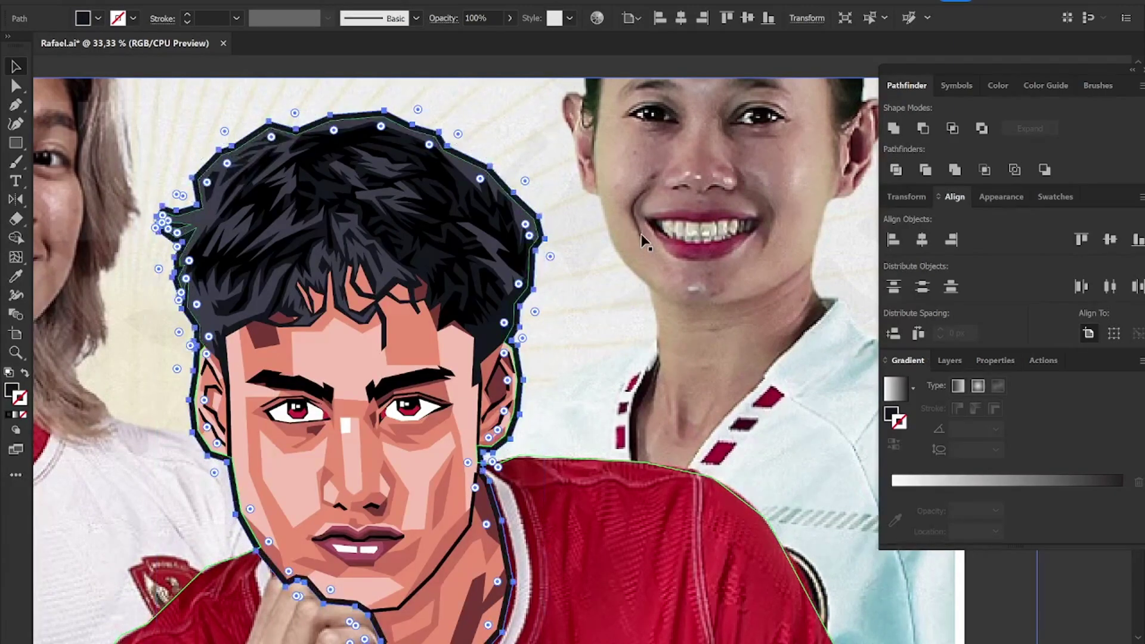
Step: Move the reference photo off the artboard and back, then deselect it
left_click(637, 240)
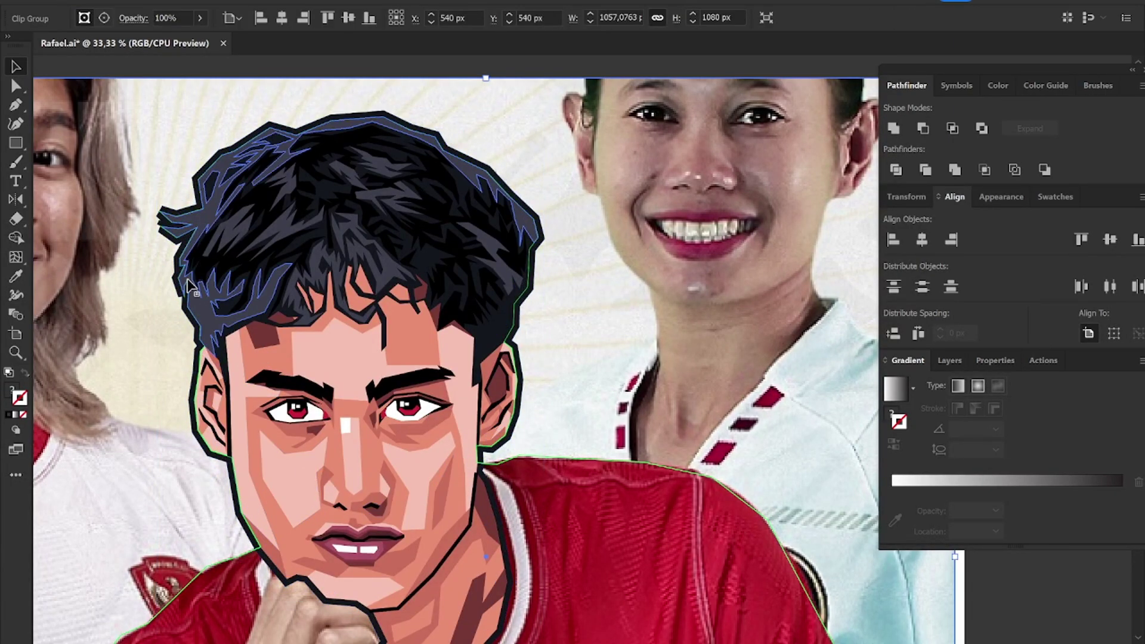
scroll(221, 570, "up", 1)
left_click(293, 626)
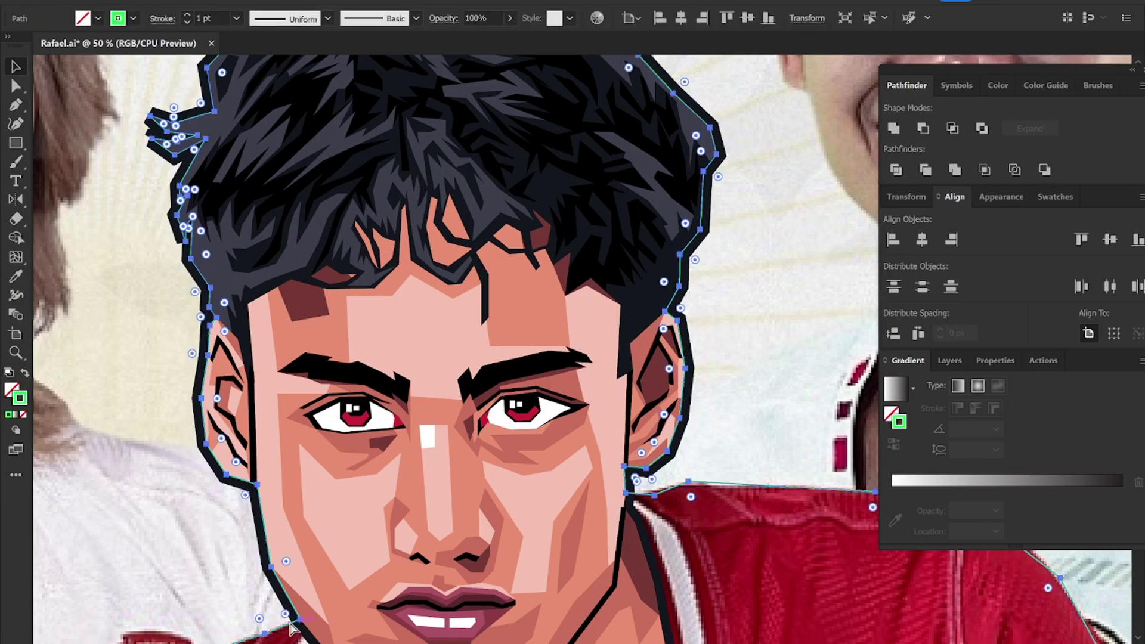
left_click(733, 305)
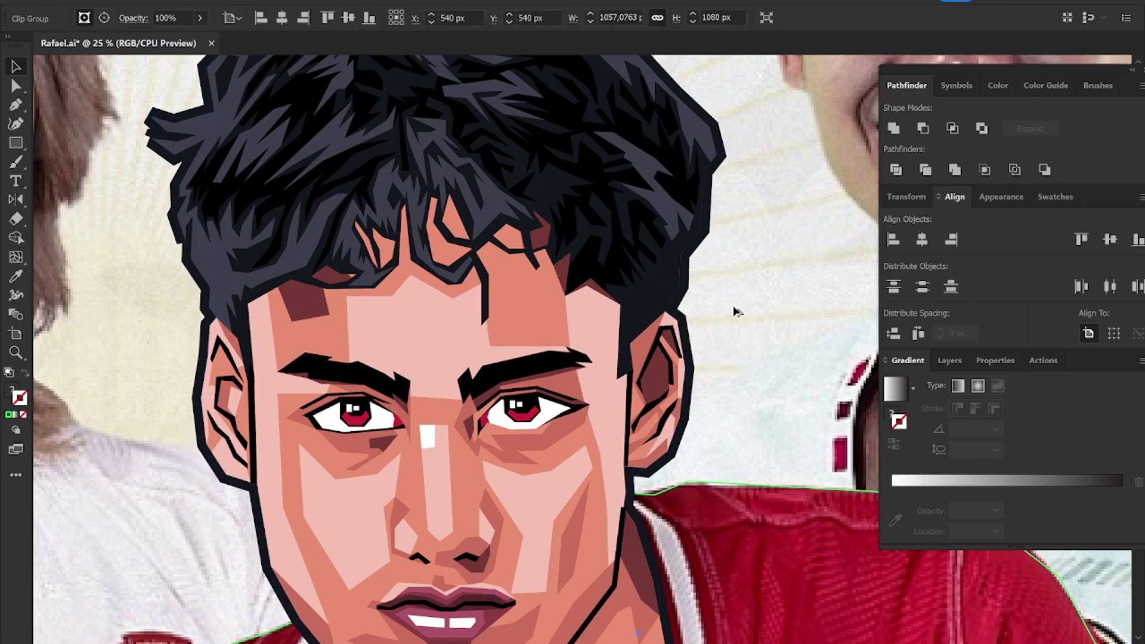
scroll(733, 305, "down", 3)
left_click_drag(733, 305, 282, 213)
key("ctrl+z")
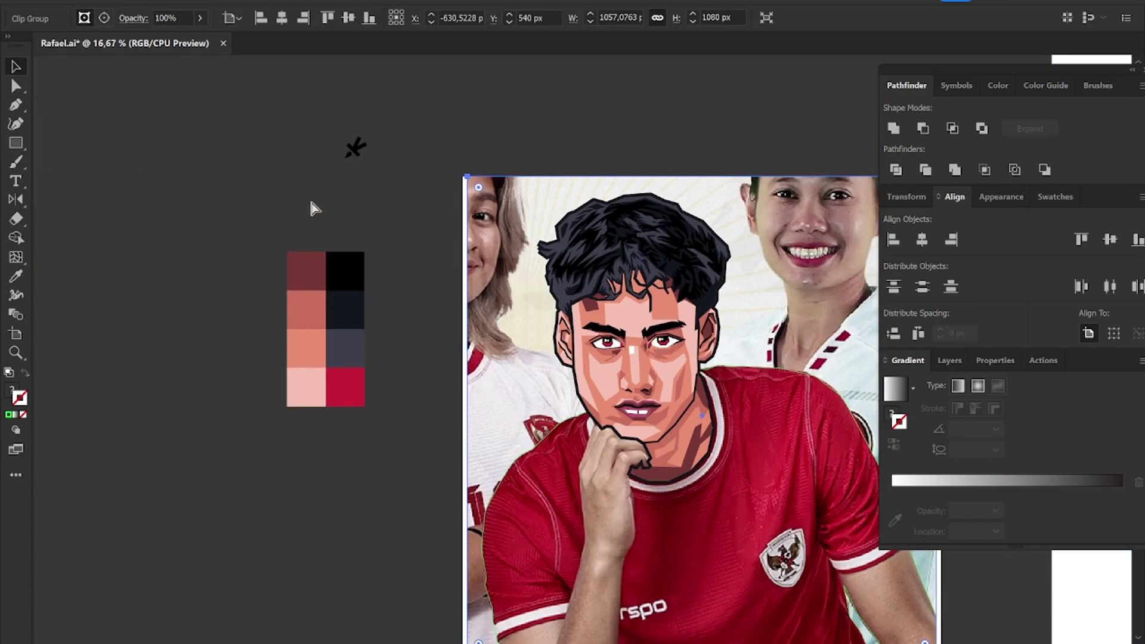
key("ctrl+shift+a")
scroll(652, 378, "up", 3)
Step: Draw a white four-corner highlight shape on the nose
left_click(588, 298)
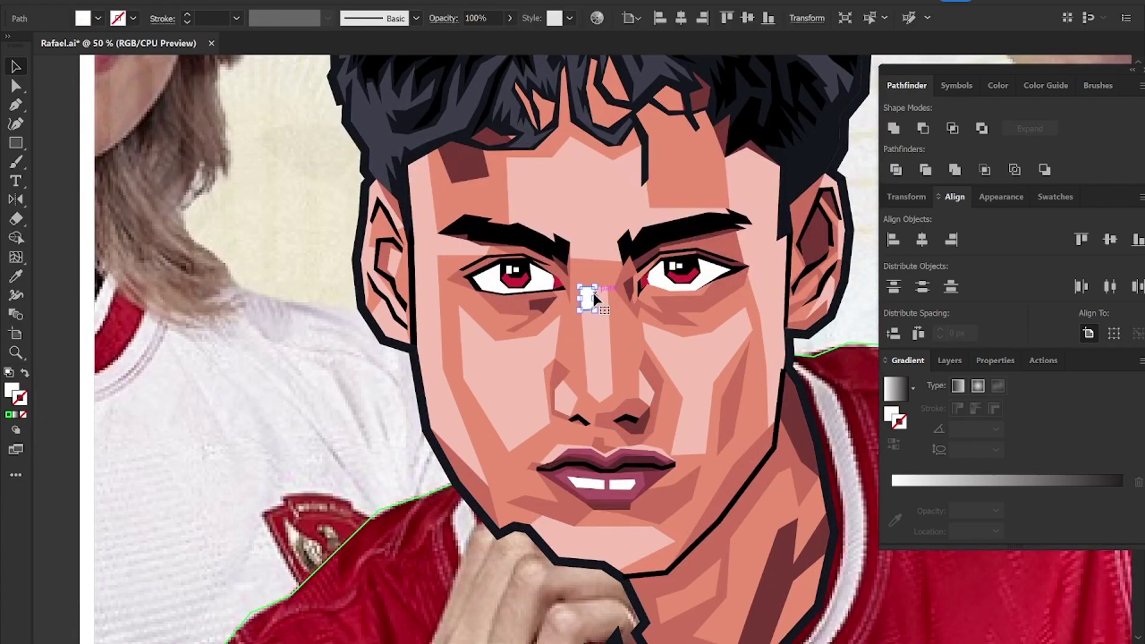
scroll(615, 397, "up", 2)
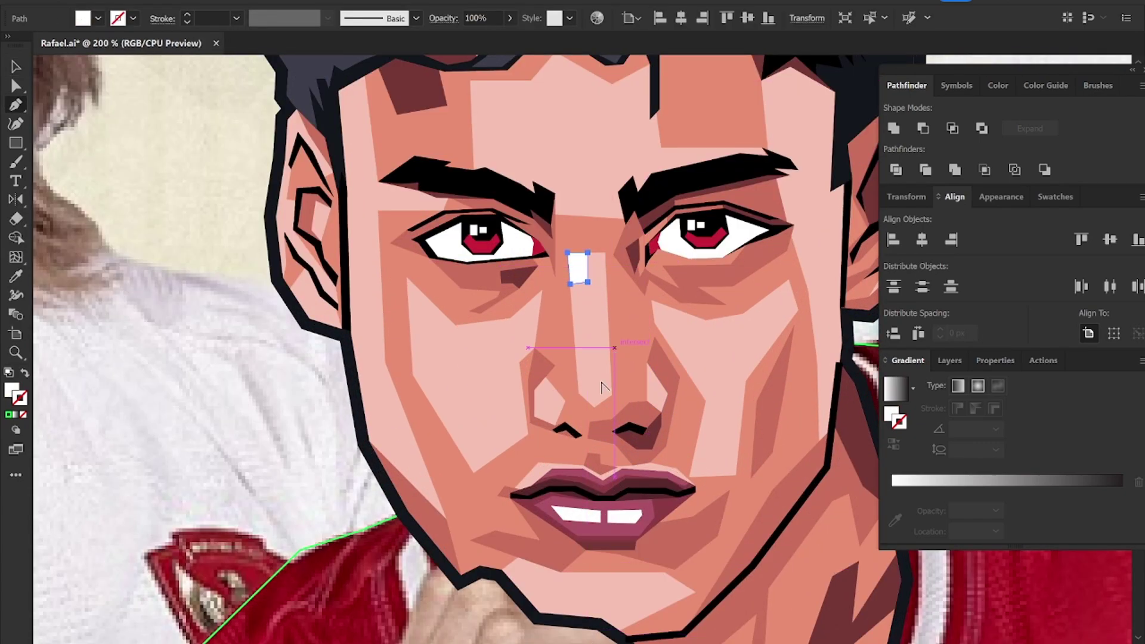
scroll(602, 388, "up", 5)
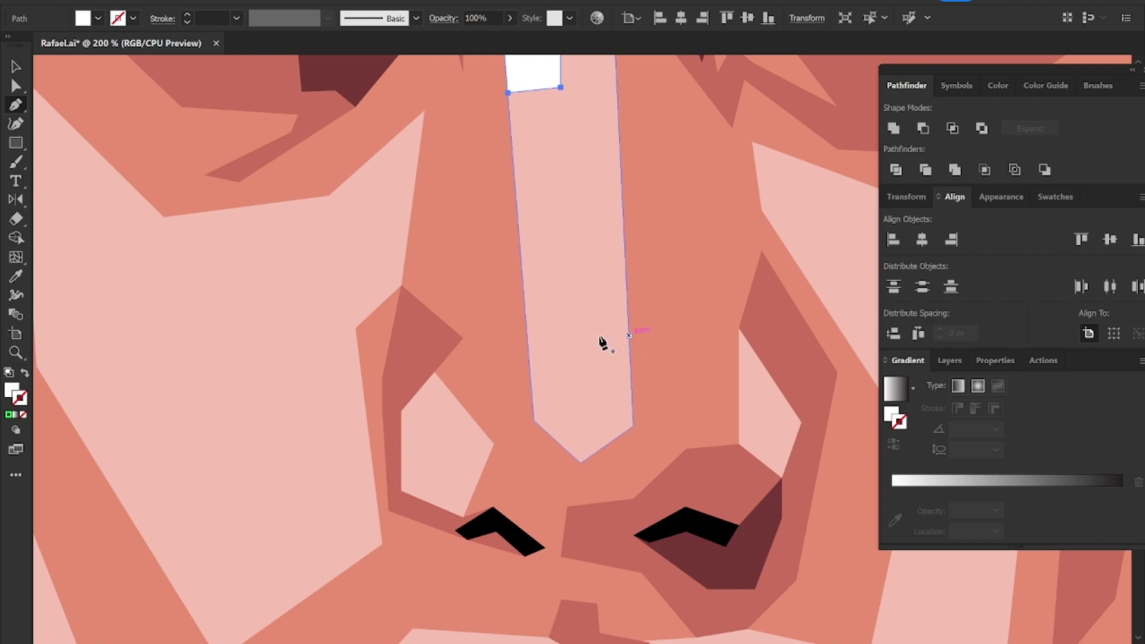
left_click(629, 336)
left_click(571, 336)
left_click(577, 408)
left_click(634, 425)
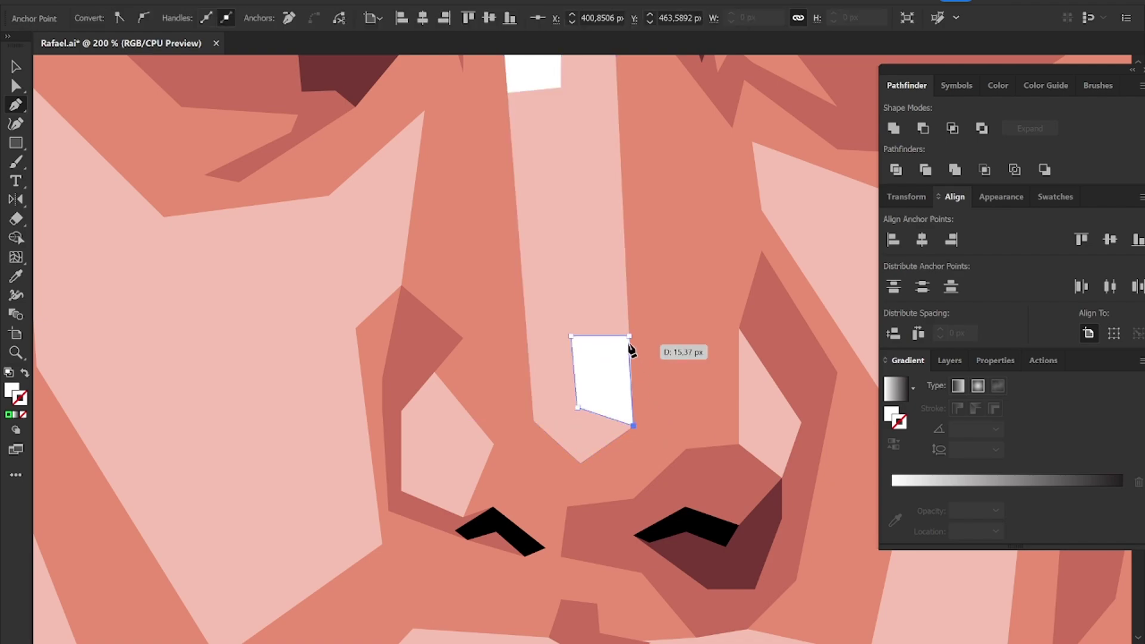
Step: Draw a closed four-corner highlight shape on the left cheek
left_click_drag(398, 357, 504, 413)
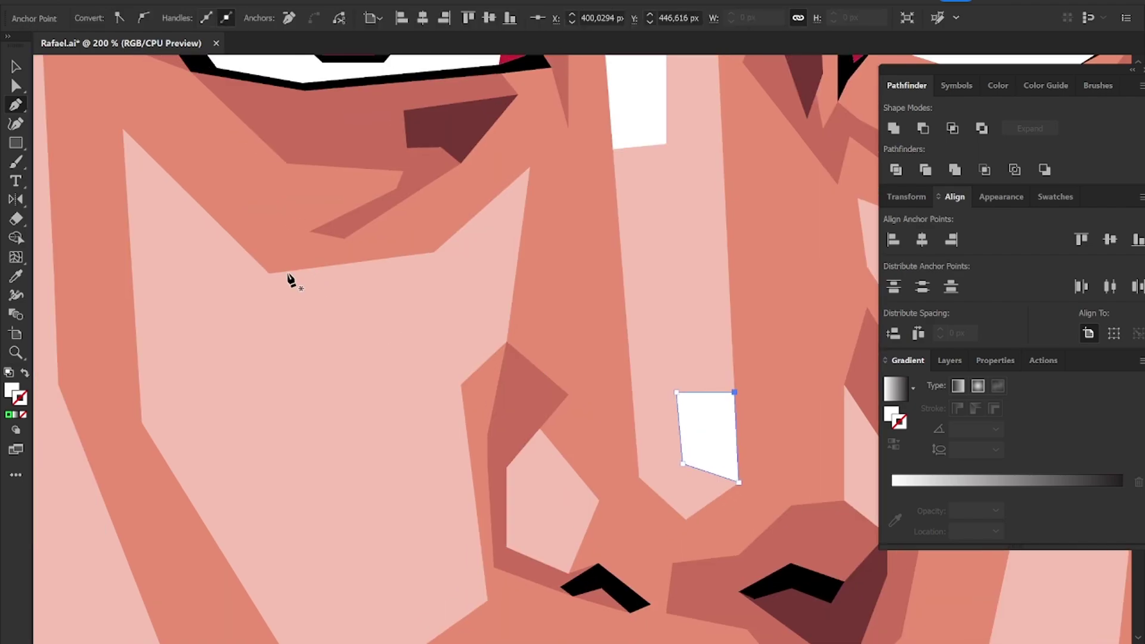
left_click(270, 274)
left_click(286, 392)
left_click(440, 377)
left_click(431, 253)
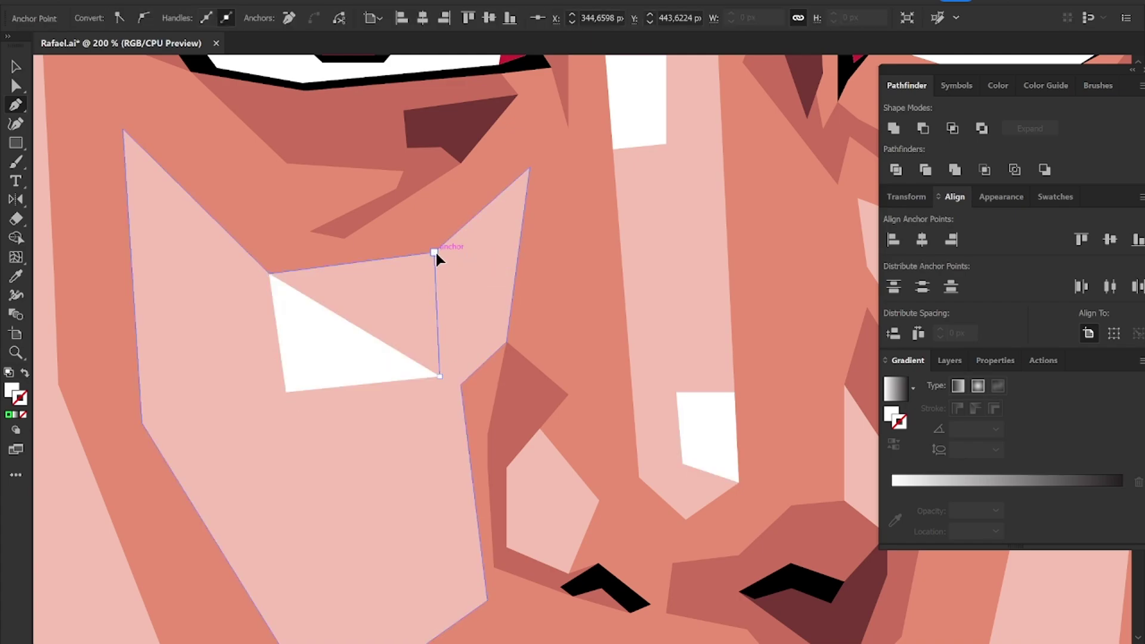
left_click(266, 273)
Step: Draw a closed highlight shape beside the right side of the nose
left_click_drag(575, 334, 272, 363)
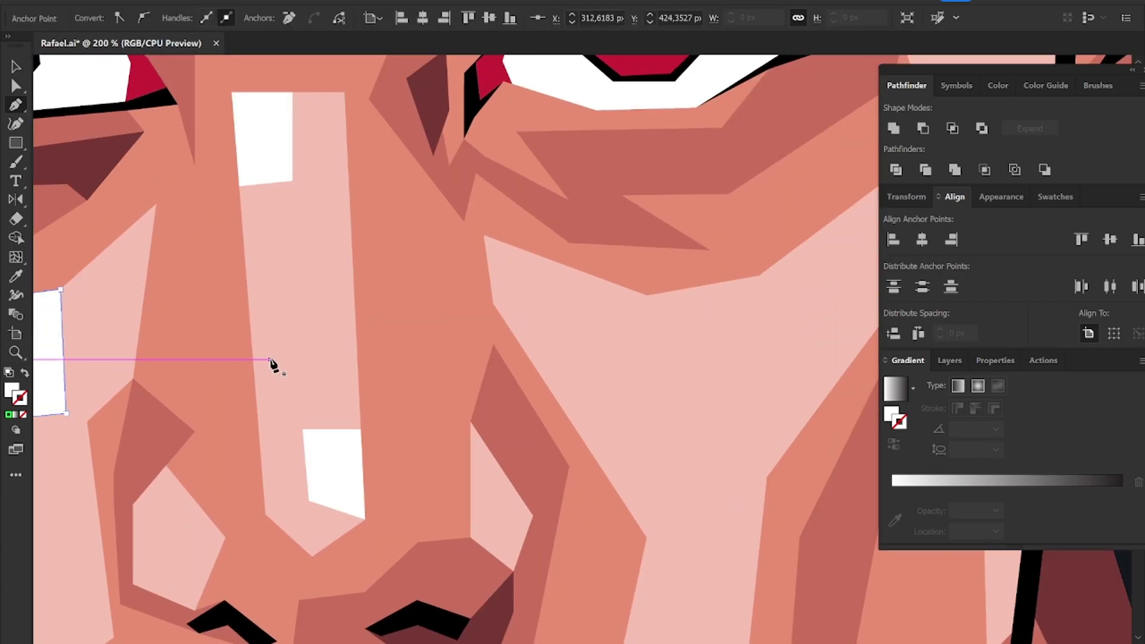
left_click(485, 235)
left_click(494, 305)
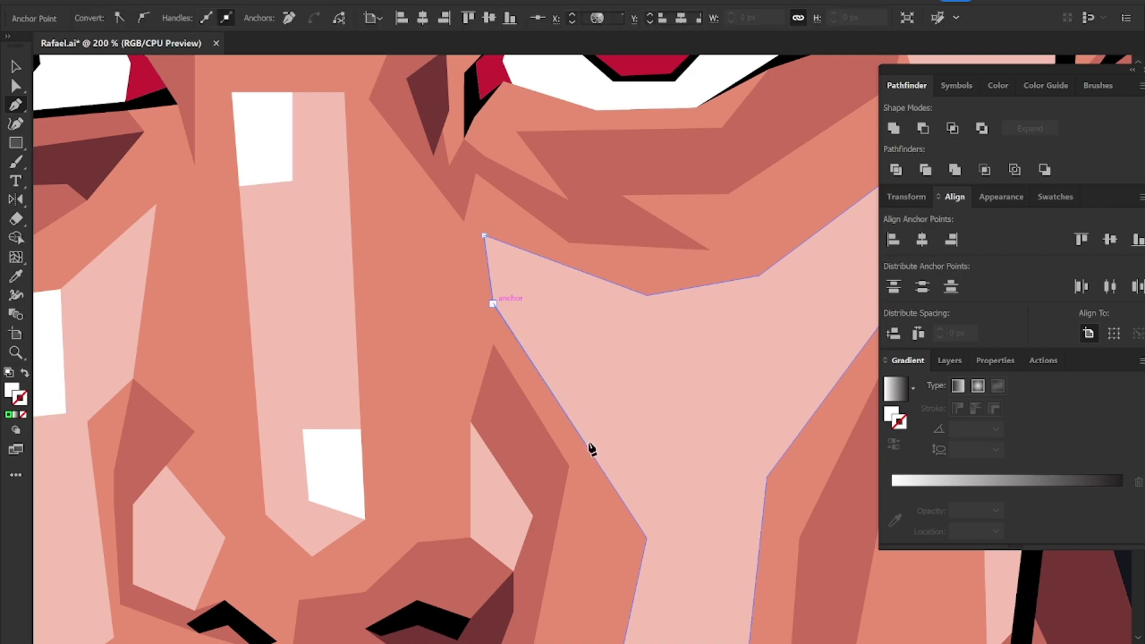
left_click(586, 445)
left_click(624, 289)
left_click(484, 235)
key("v")
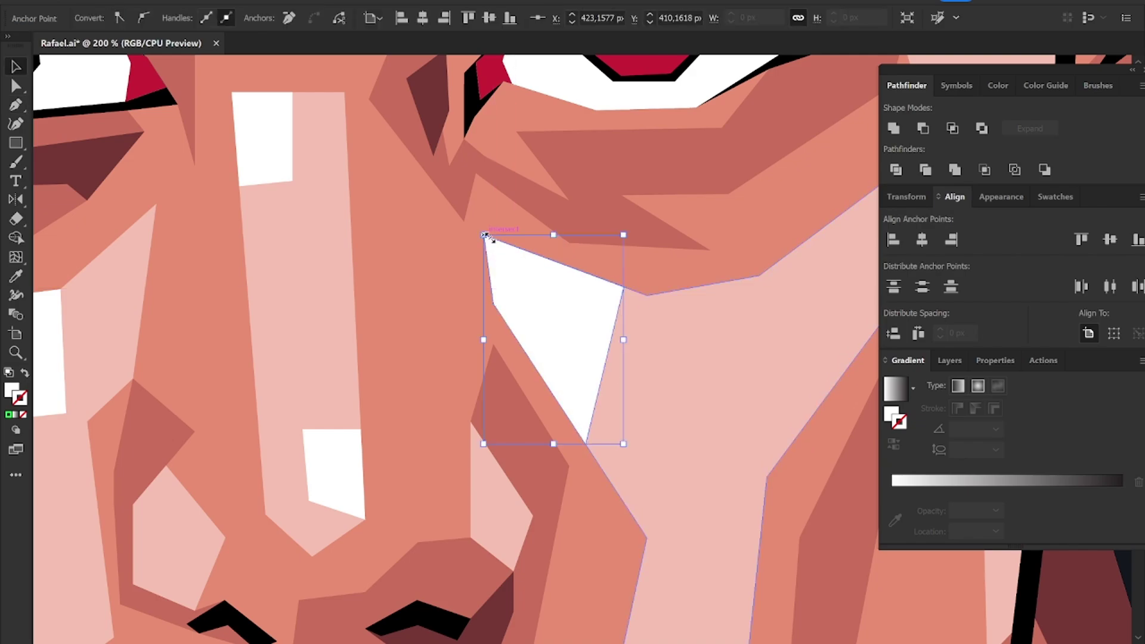
scroll(548, 281, "down", 2)
scroll(561, 282, "up", 5)
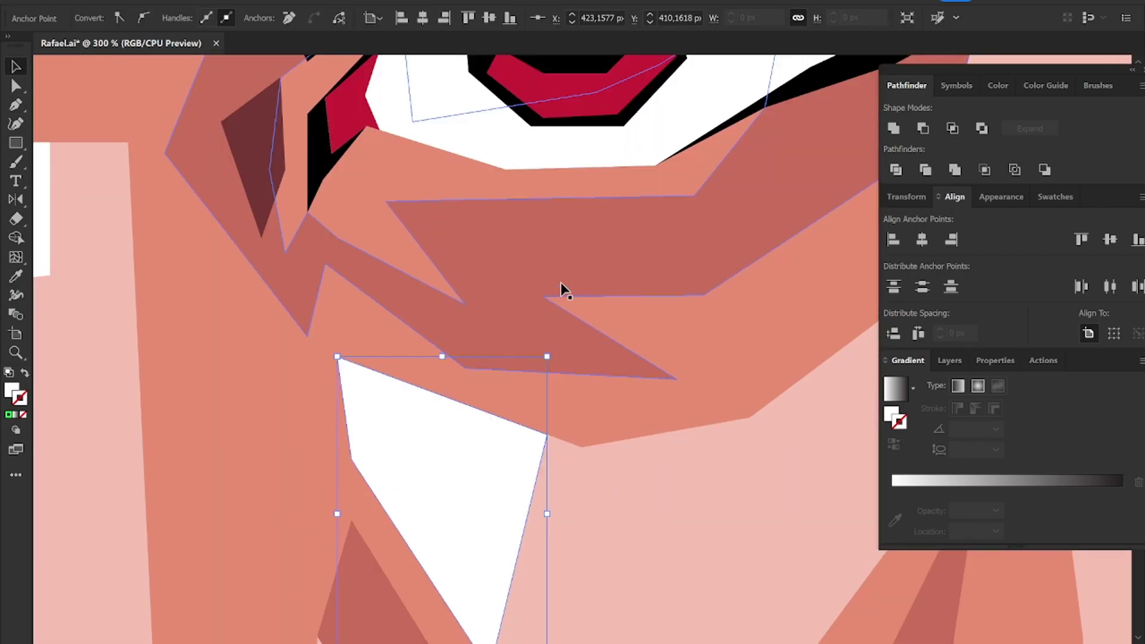
Step: Draw a facet under the eye filled with the sampled light pink skin tone
key("p")
left_click(366, 126)
left_click(386, 201)
left_click(695, 196)
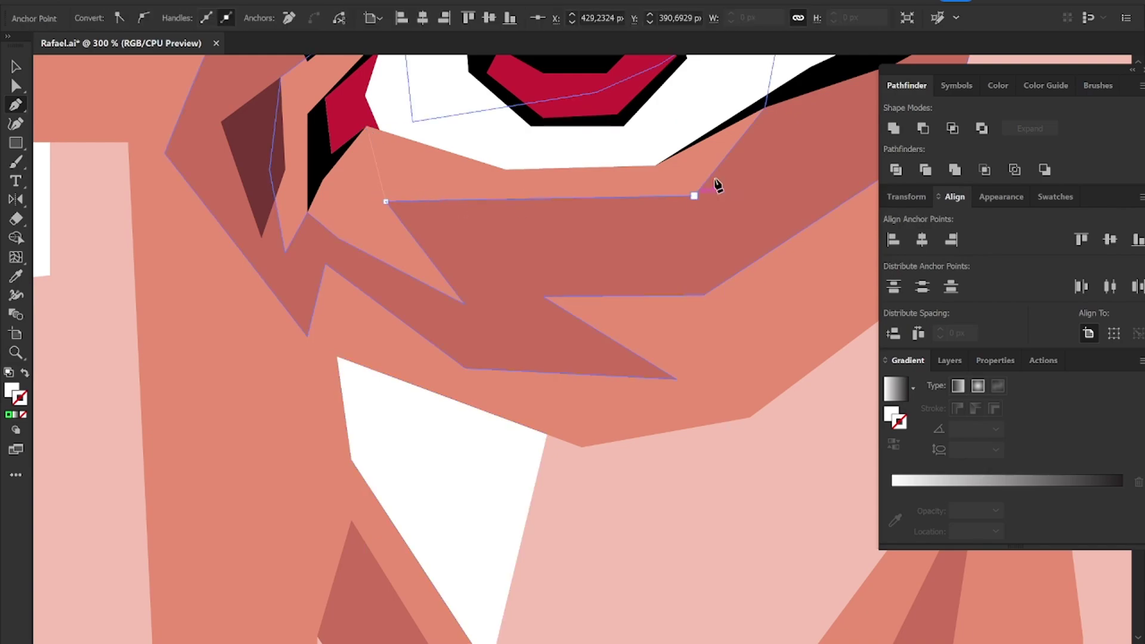
left_click(765, 107)
left_click(366, 126)
key("i")
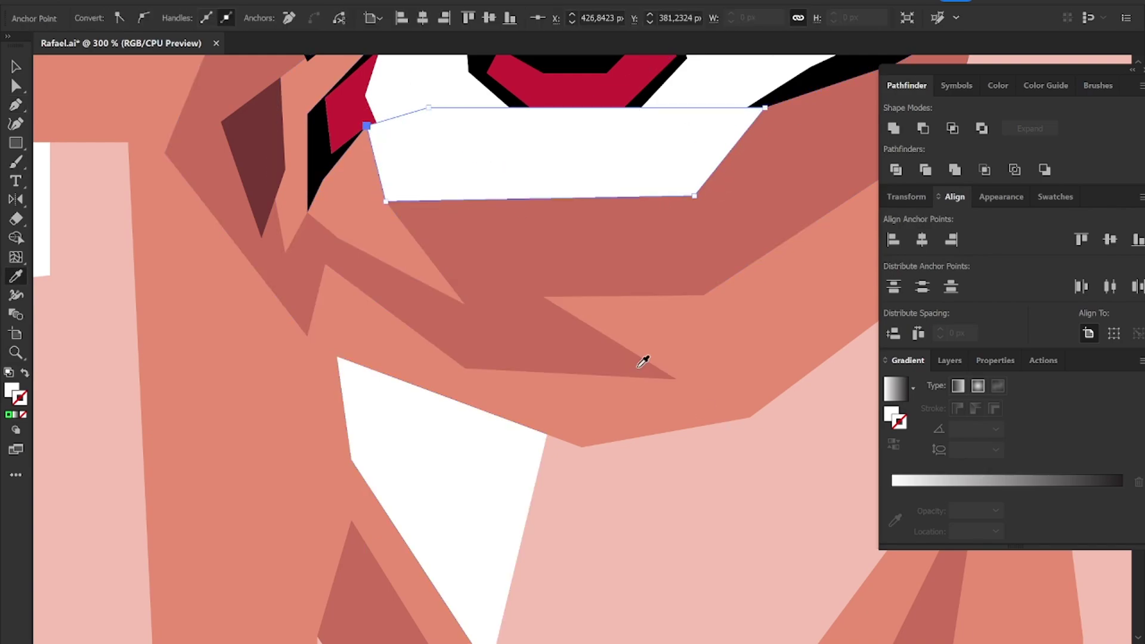
left_click(603, 420)
key("v")
key("ctrl+shift+bracketleft")
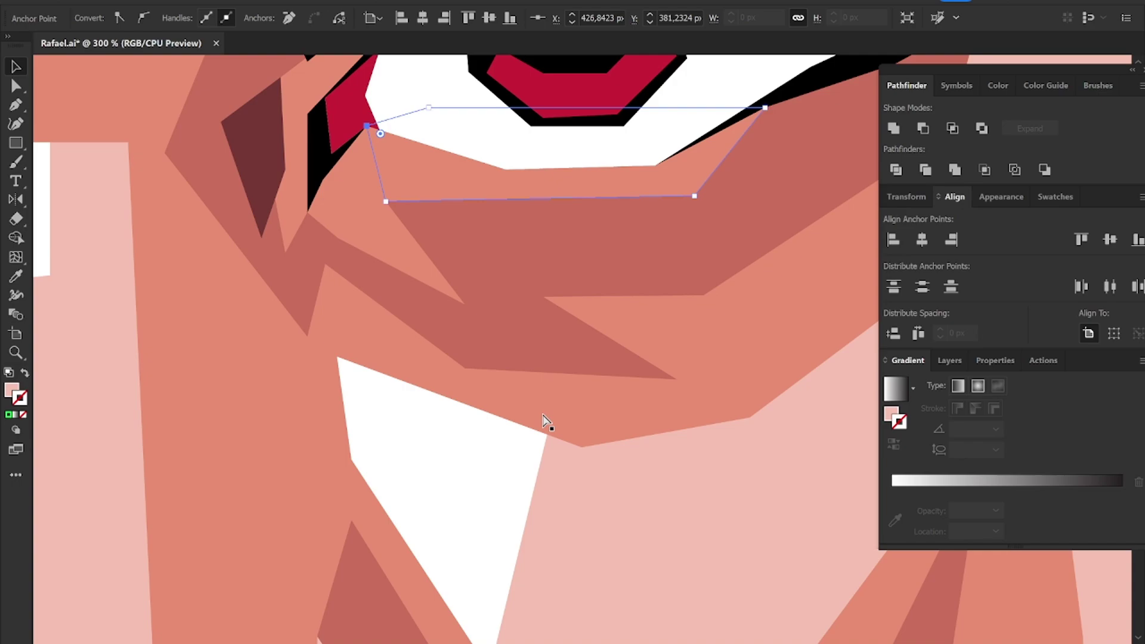
key("ctrl+z")
scroll(542, 413, "down", 2)
Step: Draw a six-point shading shape under the right eye and send it behind the eye artwork
scroll(546, 405, "down", 1)
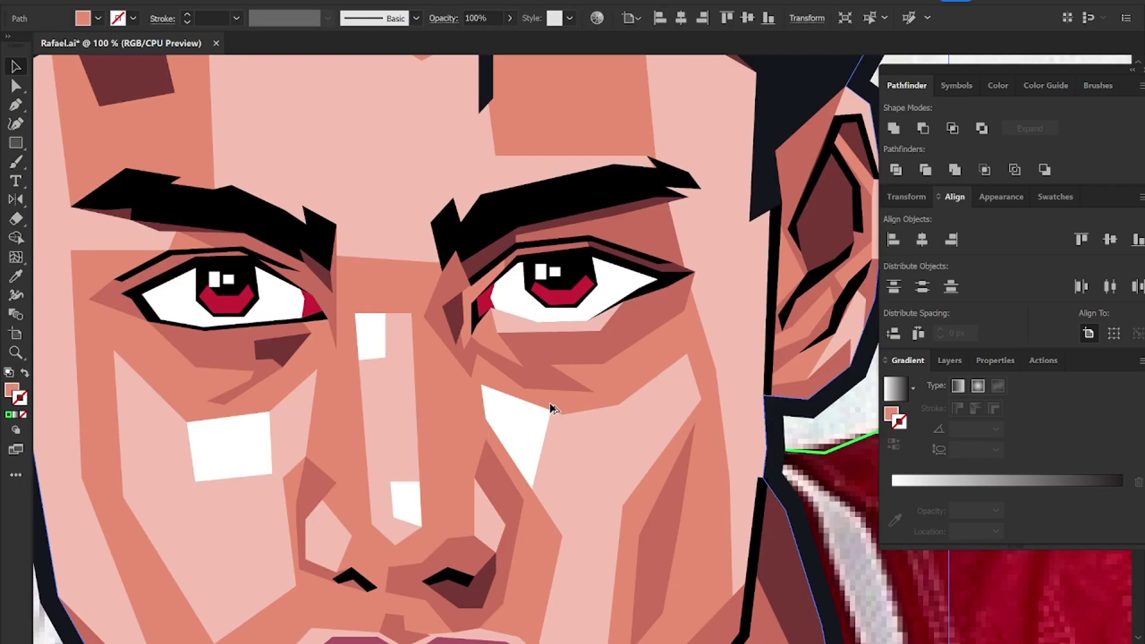
scroll(349, 370, "down", 3)
scroll(313, 353, "up", 3)
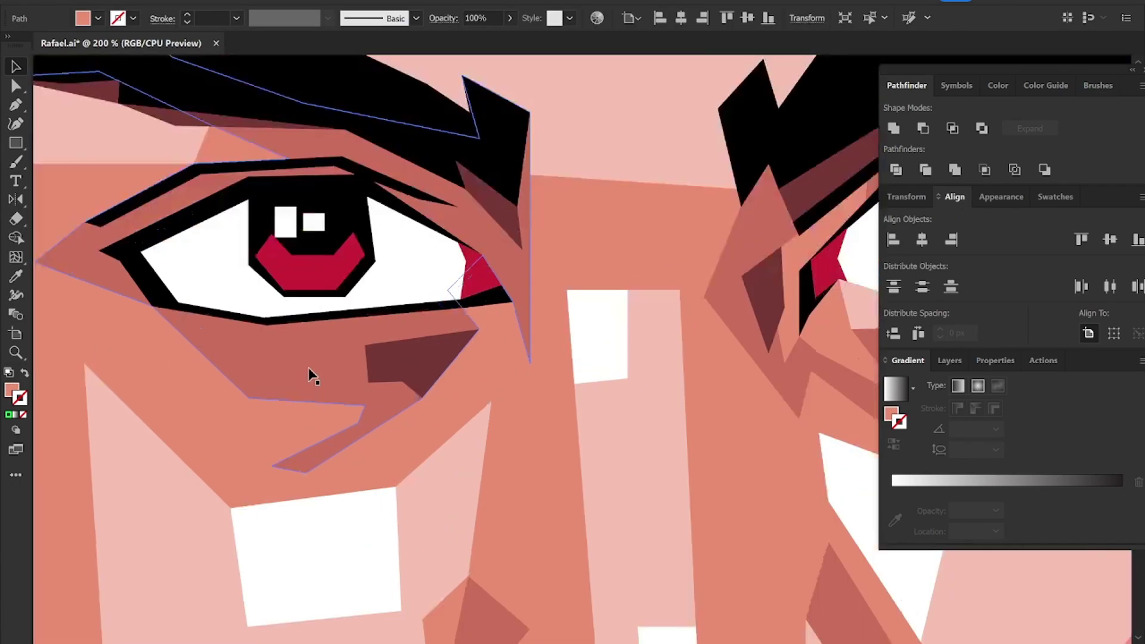
key("p")
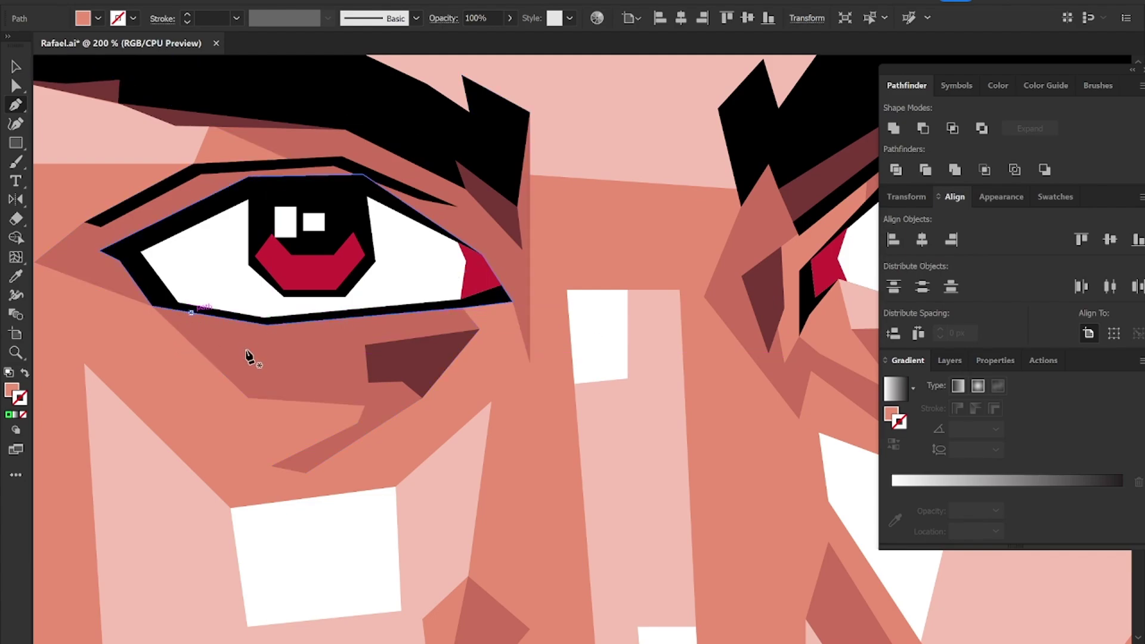
left_click(249, 350)
left_click(366, 345)
left_click(480, 329)
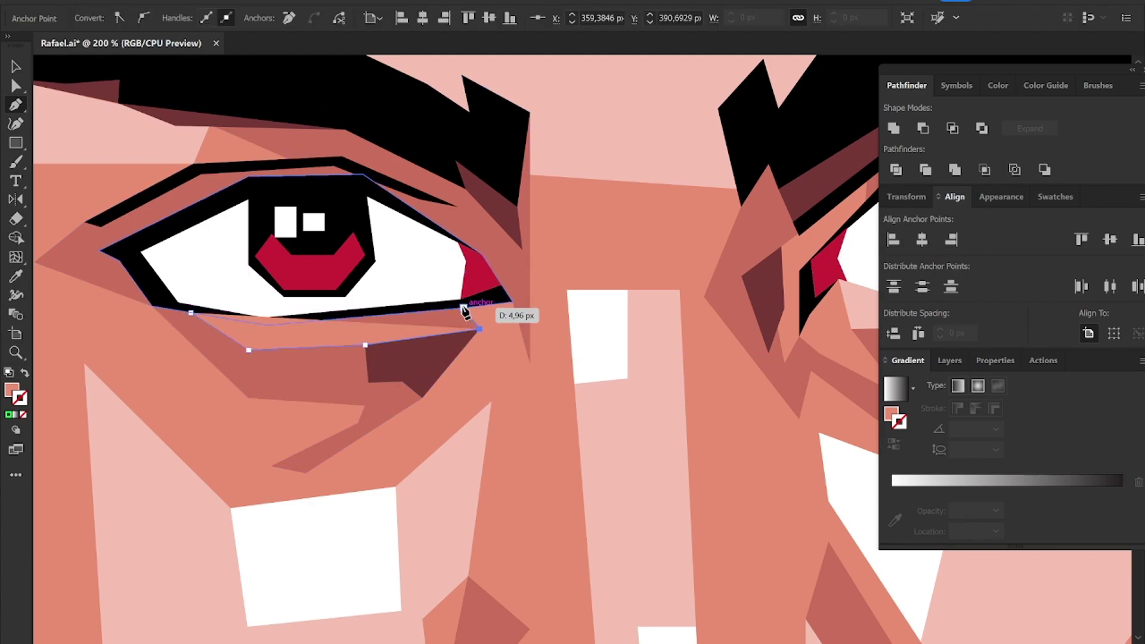
left_click(464, 310)
left_click(198, 290)
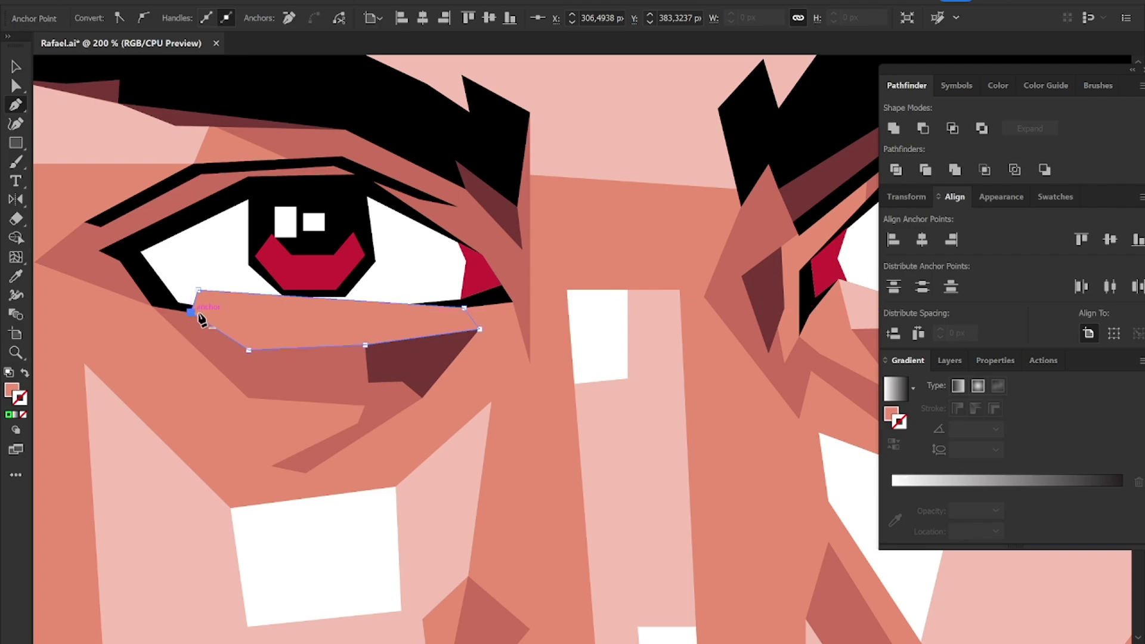
left_click(200, 317)
key("ctrl+shift+bracketleft")
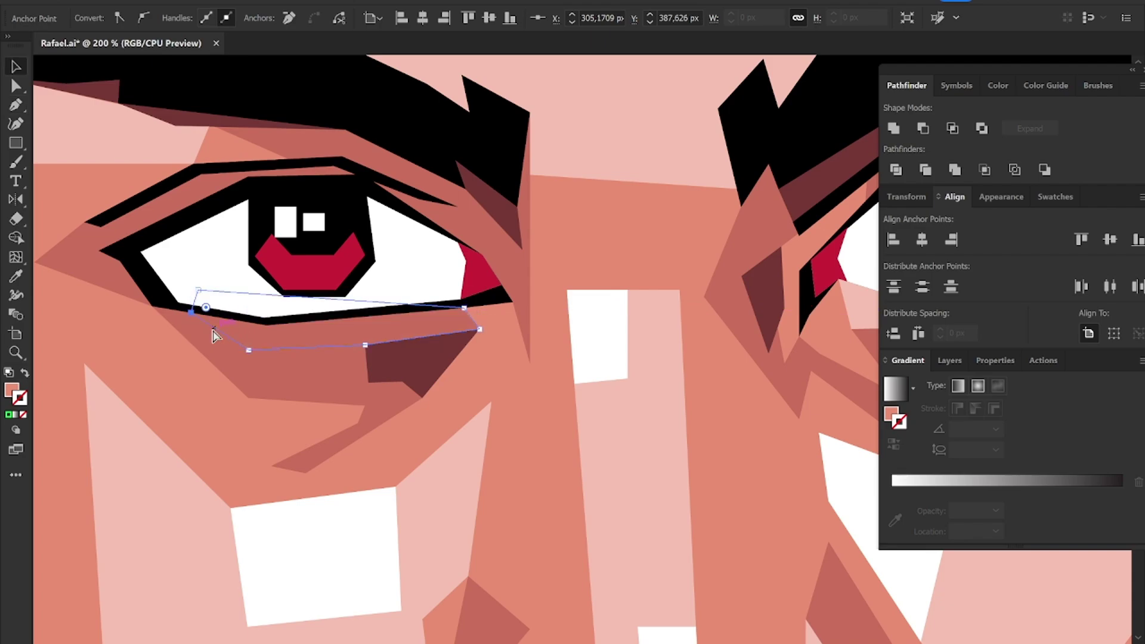
key("ctrl+bracketleft")
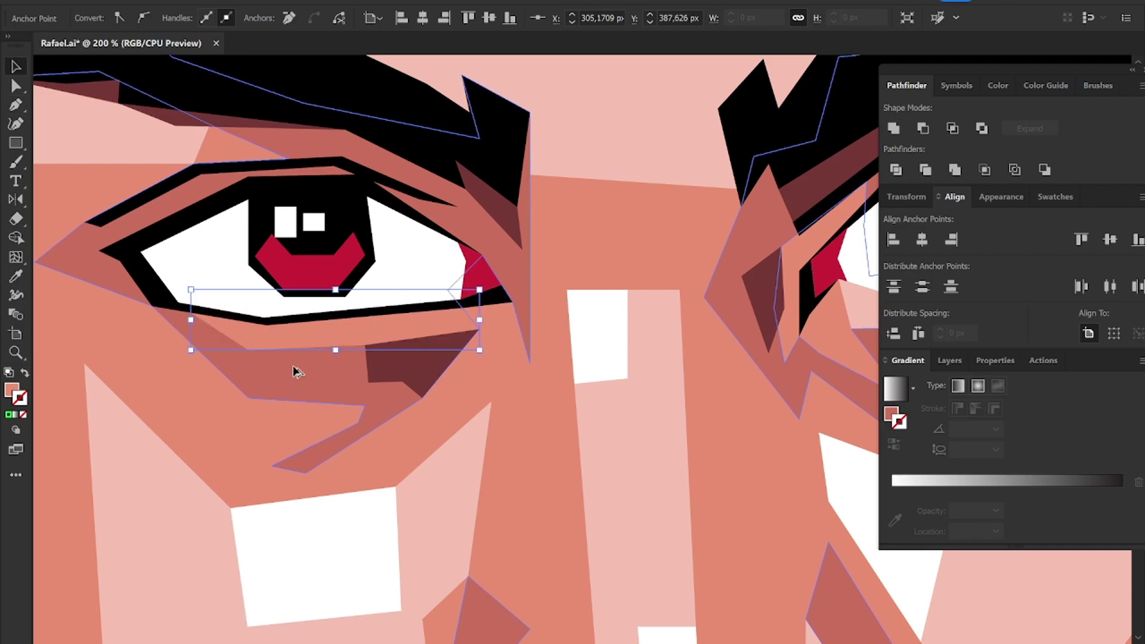
Step: Recolour the under-eye shading with a skin tone sampled using the Eyedropper
left_click(297, 371)
scroll(296, 371, "down", 4)
left_click(701, 338)
scroll(701, 338, "down", 1)
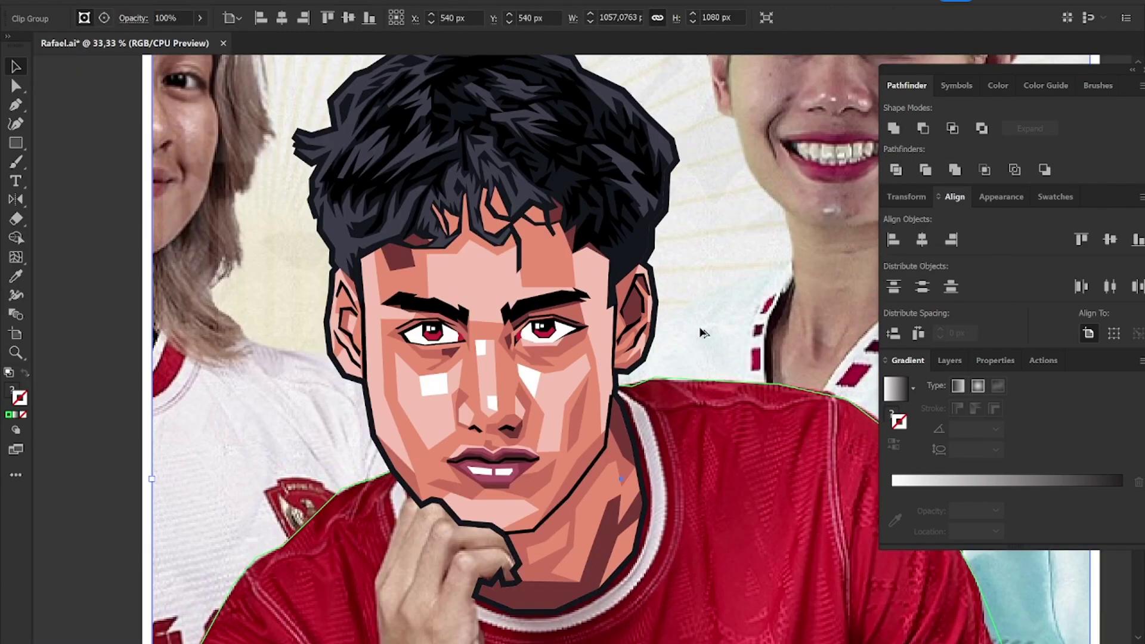
scroll(701, 337, "down", 1)
scroll(572, 366, "up", 1)
scroll(585, 343, "up", 1)
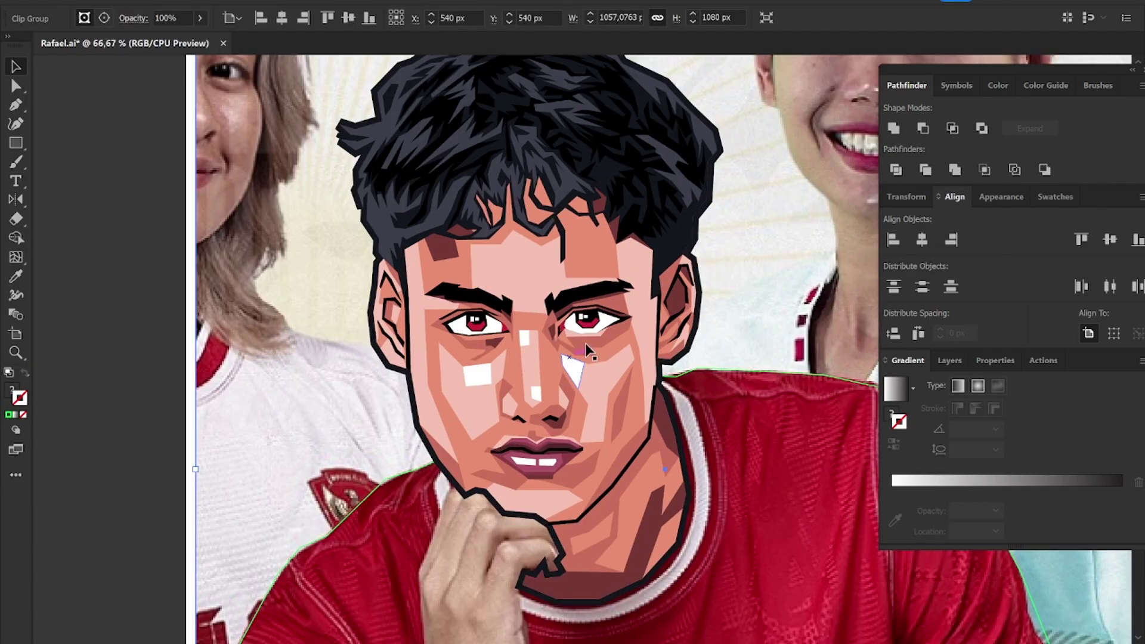
scroll(575, 316, "up", 1)
left_click(578, 313)
key("i")
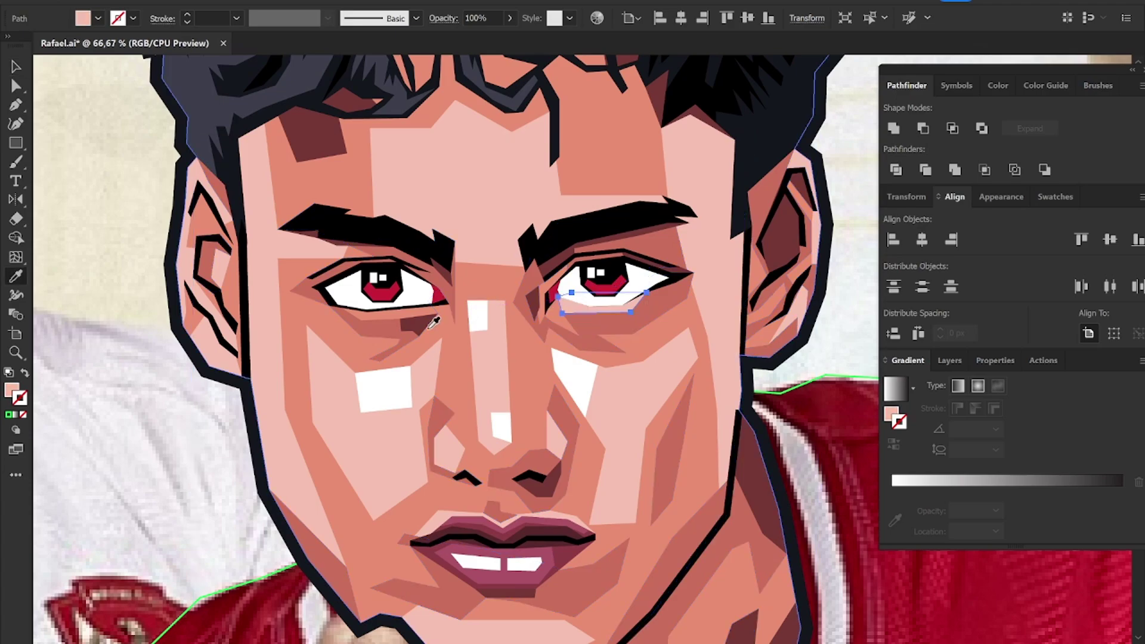
left_click(443, 323)
Step: Move the reference photo aside to check the vector face, then restore it
key("v")
left_click(170, 401)
scroll(169, 401, "down", 2)
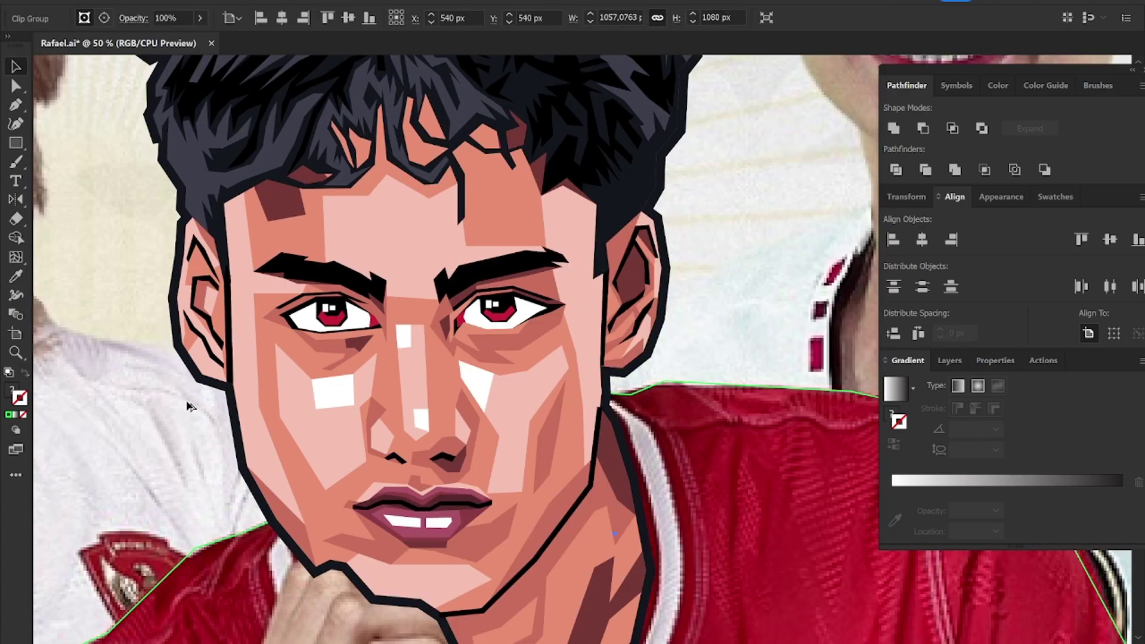
scroll(169, 401, "down", 1)
scroll(187, 407, "down", 1)
left_click_drag(153, 332, 547, 299)
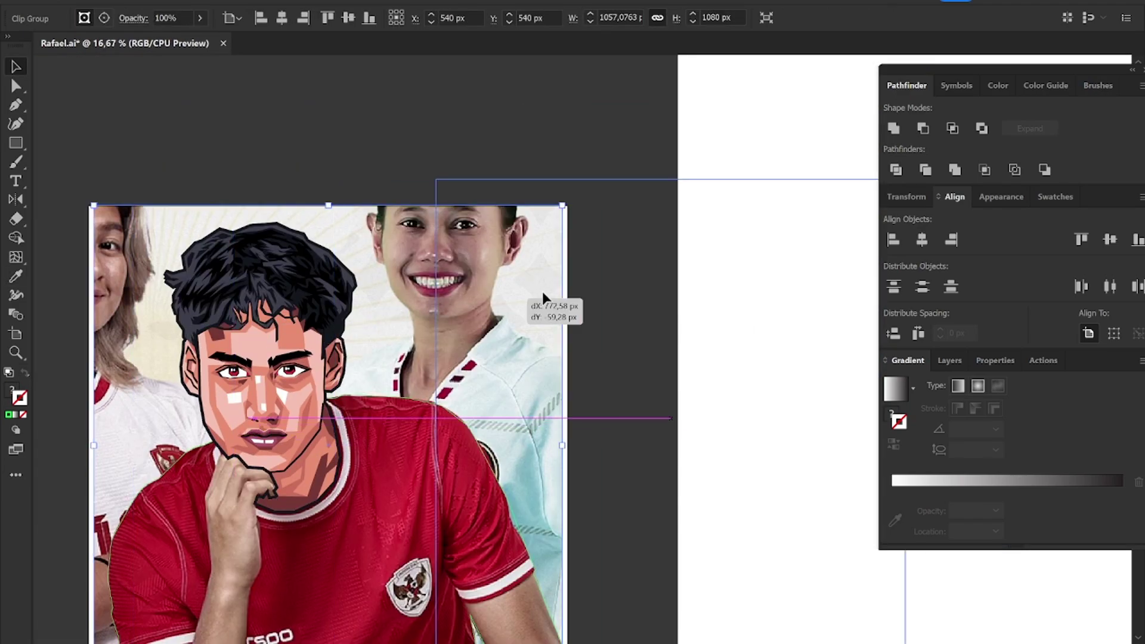
key("ctrl+z")
left_click(637, 339)
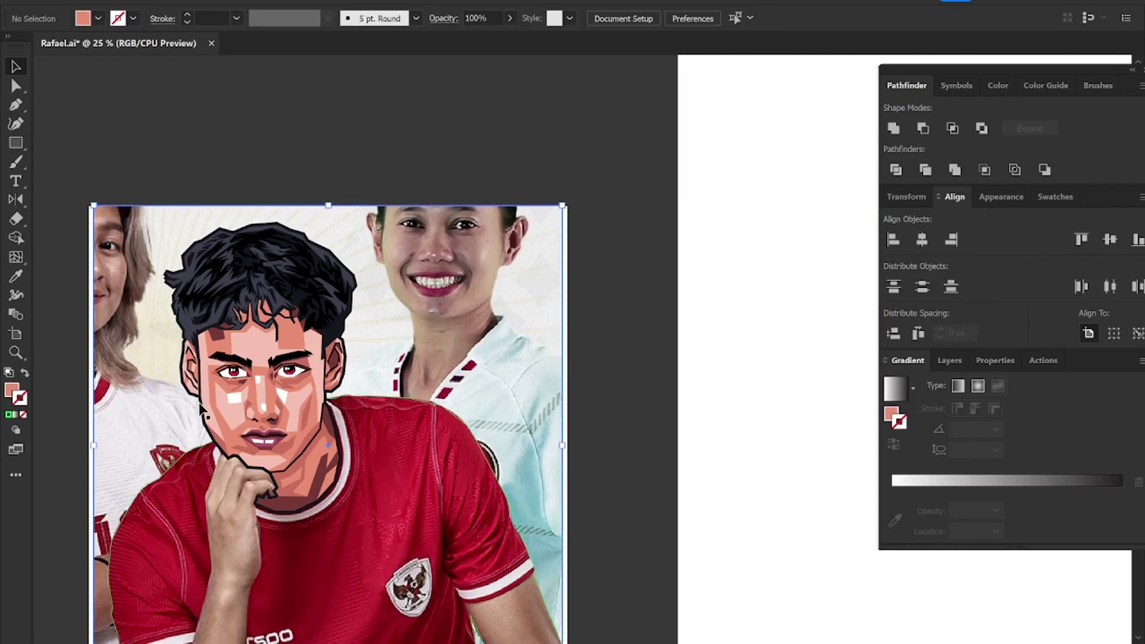
Step: Replace the square left-cheek highlight with a thin white triangle beside the nose
left_click(325, 396)
key("Delete")
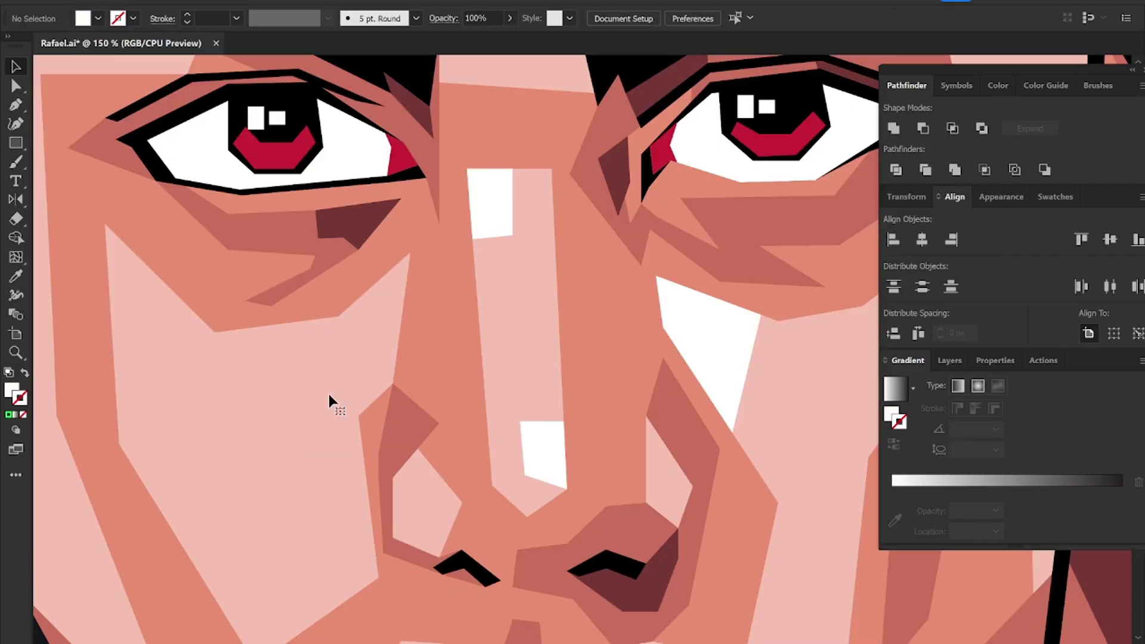
key("p")
left_click(340, 317, "ctrl")
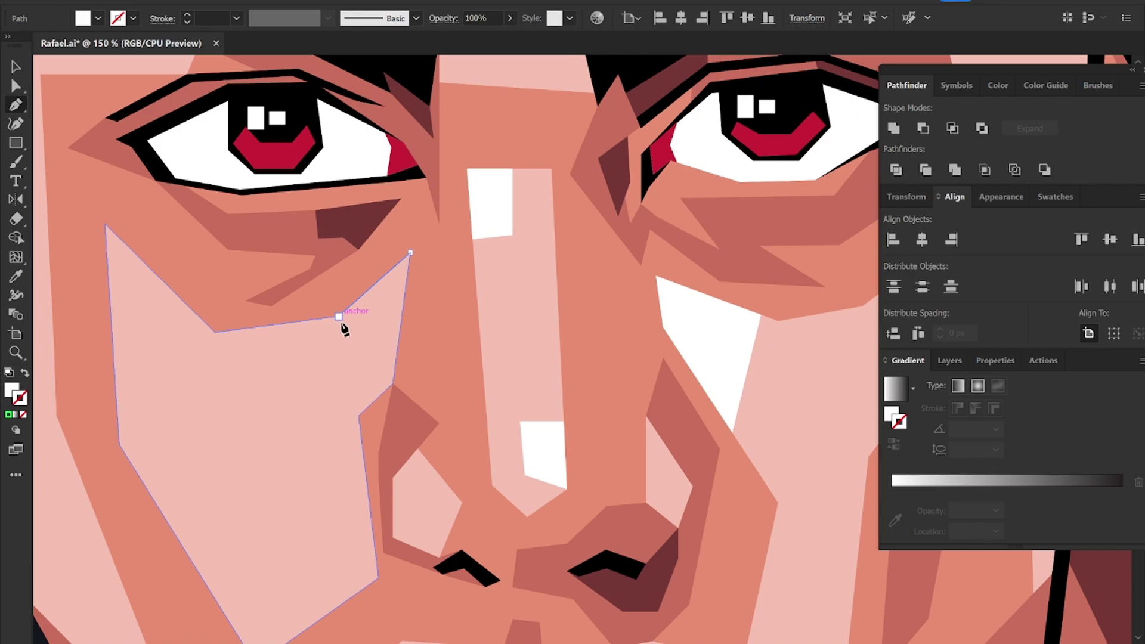
left_click(359, 416)
left_click(393, 384)
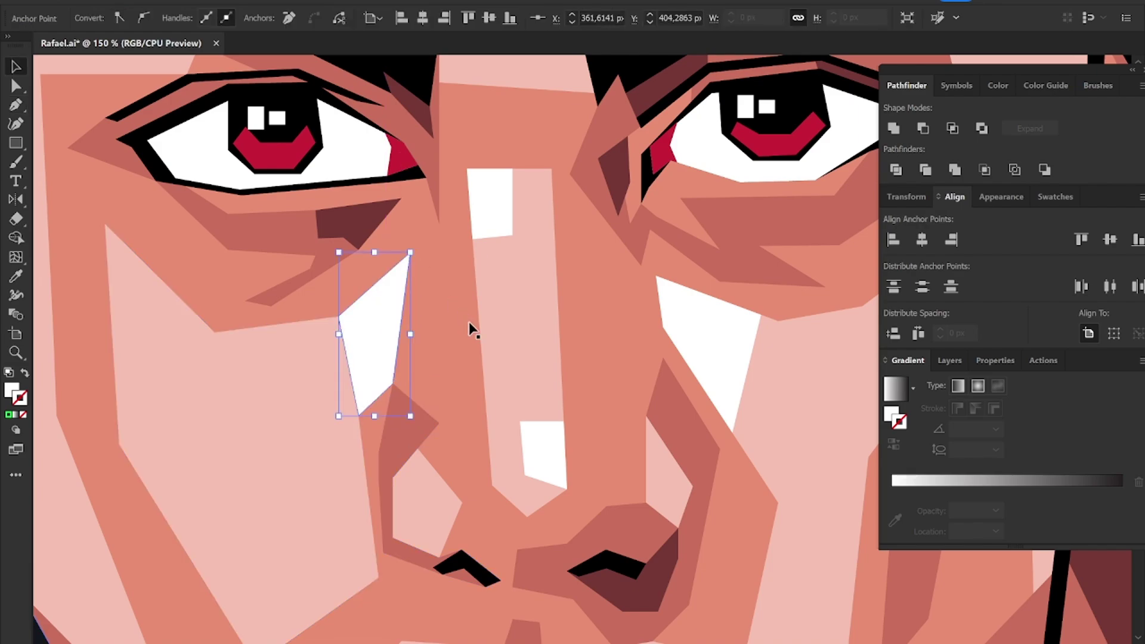
Step: Deselect the new cheek highlight and pan the view back over the face
scroll(469, 321, "down", 4)
scroll(469, 321, "down", 1)
scroll(469, 321, "down", 3)
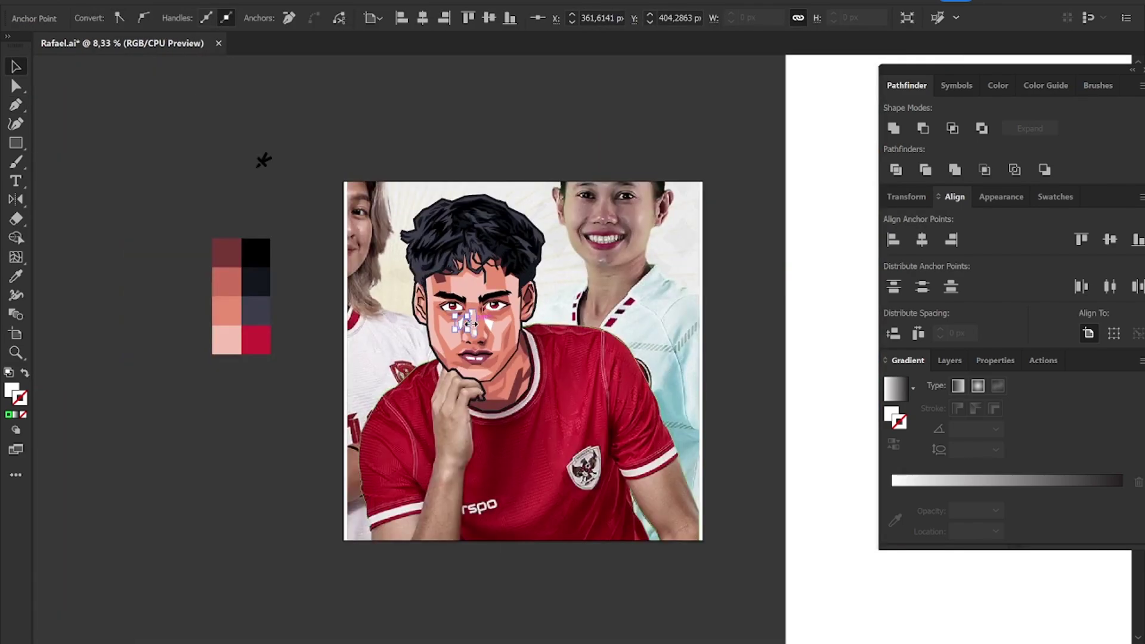
scroll(471, 324, "down", 2)
left_click(590, 357)
scroll(591, 358, "up", 2)
scroll(621, 332, "up", 1)
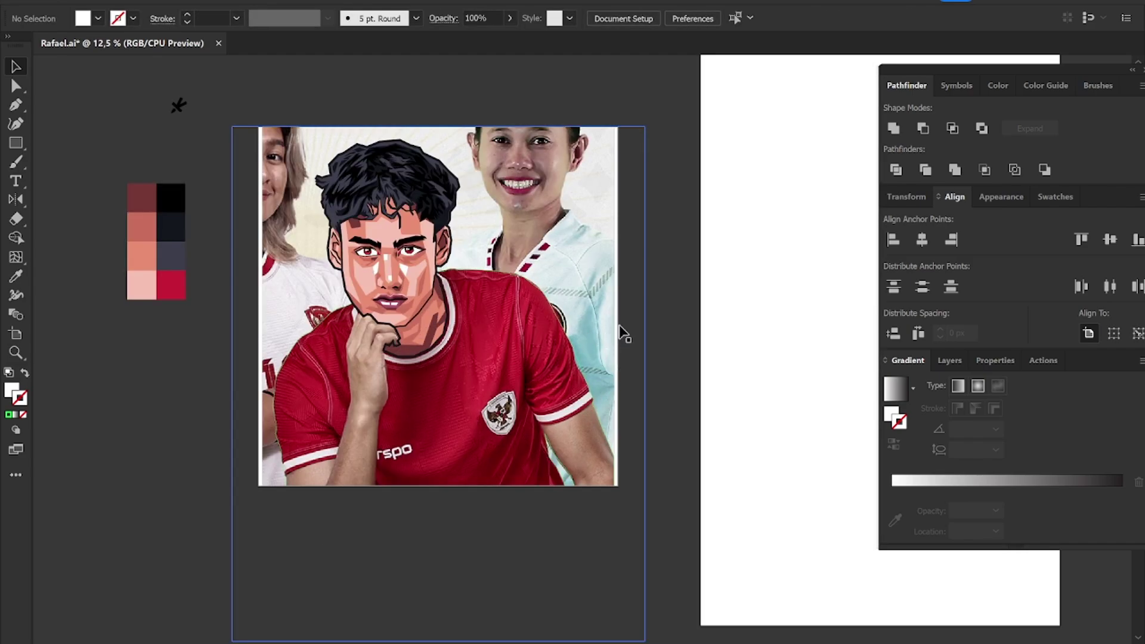
left_click_drag(623, 334, 652, 319)
scroll(484, 346, "up", 2)
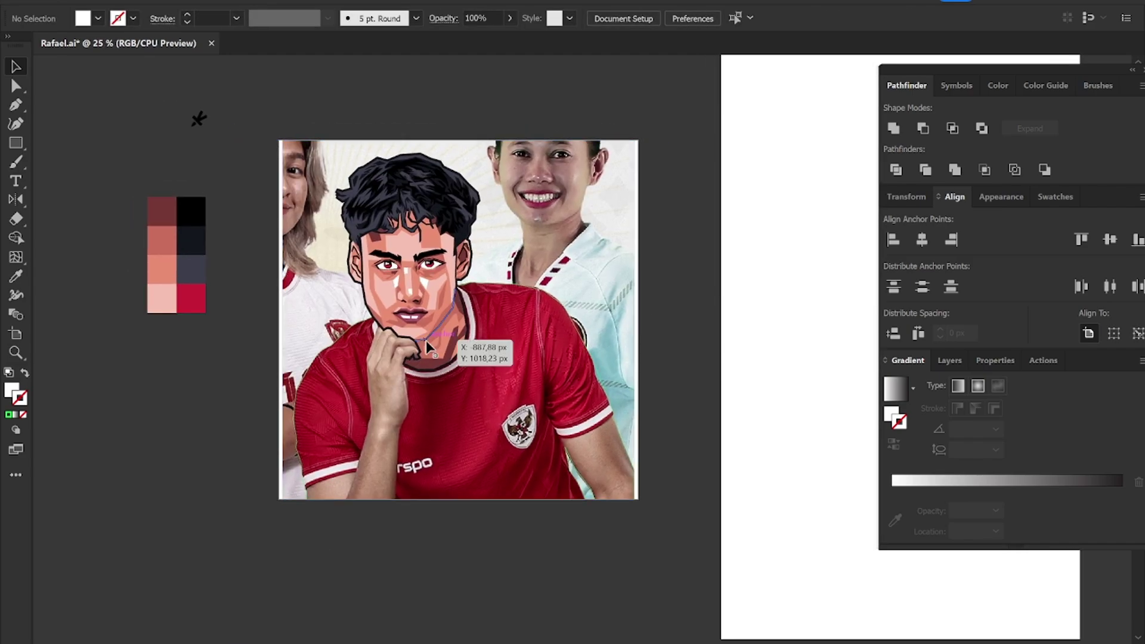
scroll(484, 346, "up", 2)
Step: Draw a white triangular highlight on the neck below the jaw
scroll(539, 349, "up", 1)
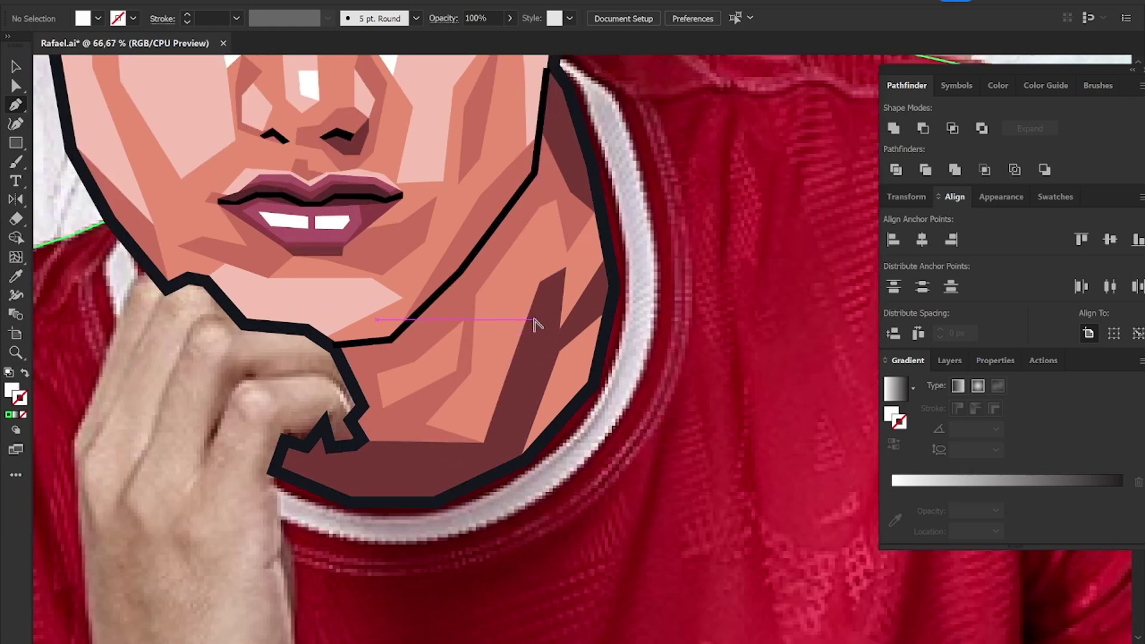
left_click(541, 209)
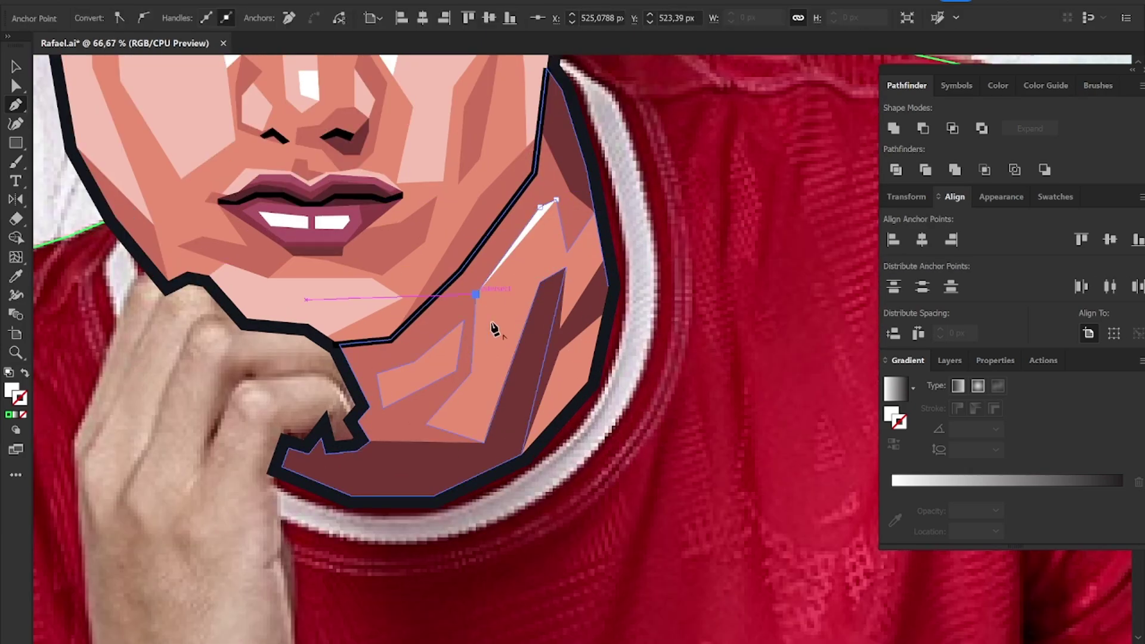
left_click(475, 294)
left_click(514, 352)
left_click(540, 282)
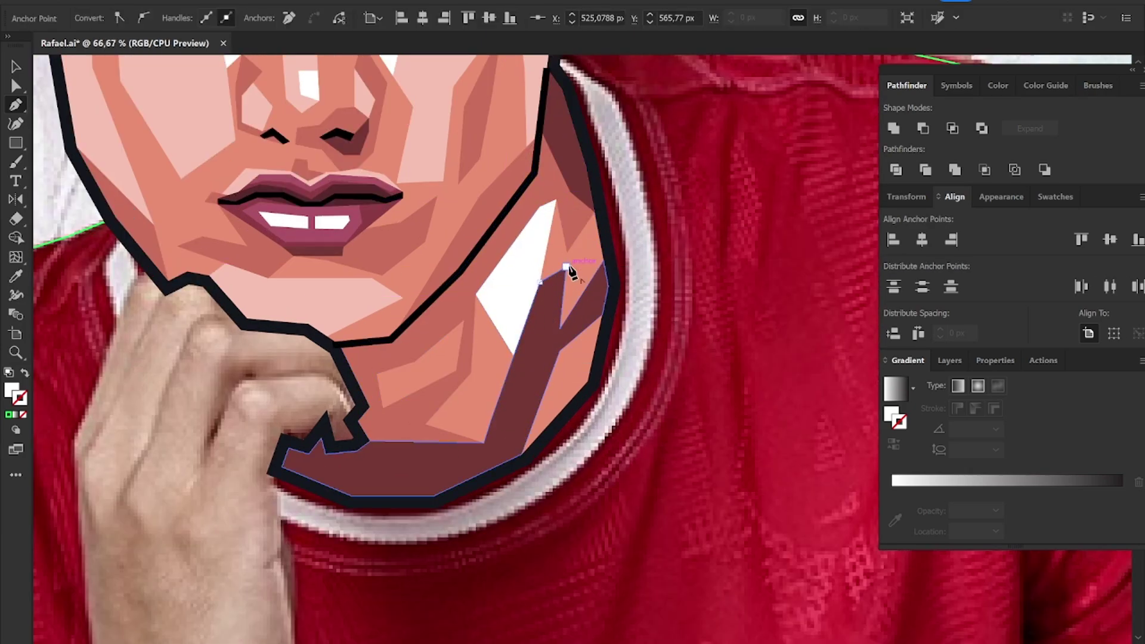
Step: Add a second white highlight facet on the neck, keeping its white fill
left_click(565, 267)
left_click(605, 260)
left_click(594, 212)
key("shift+x")
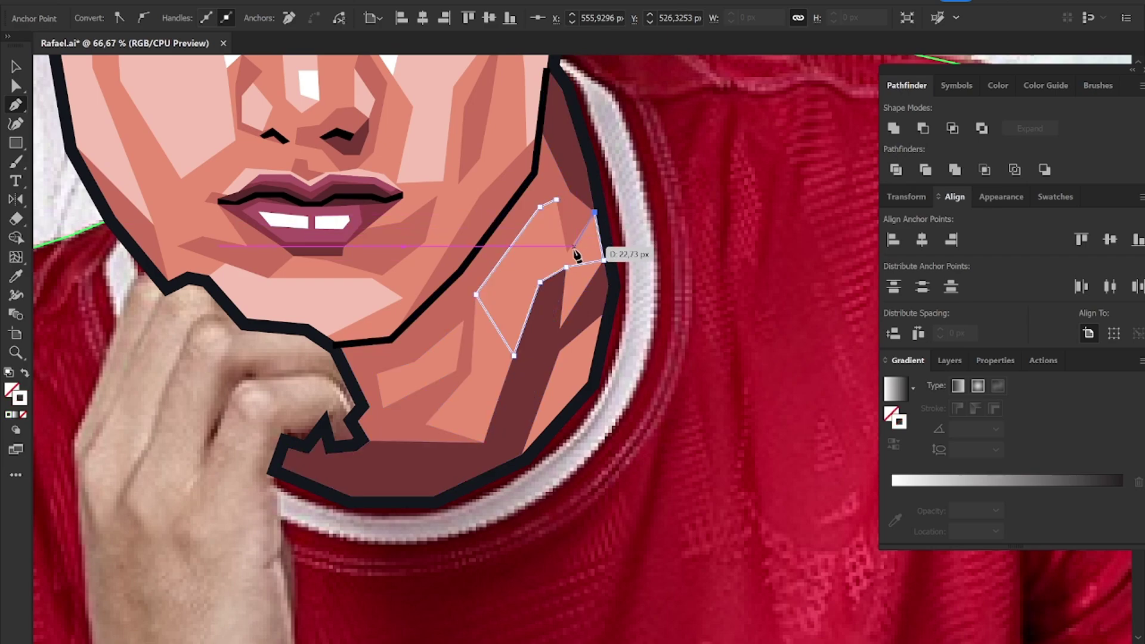
left_click(567, 252)
left_click(556, 199)
key("v")
left_click(671, 268)
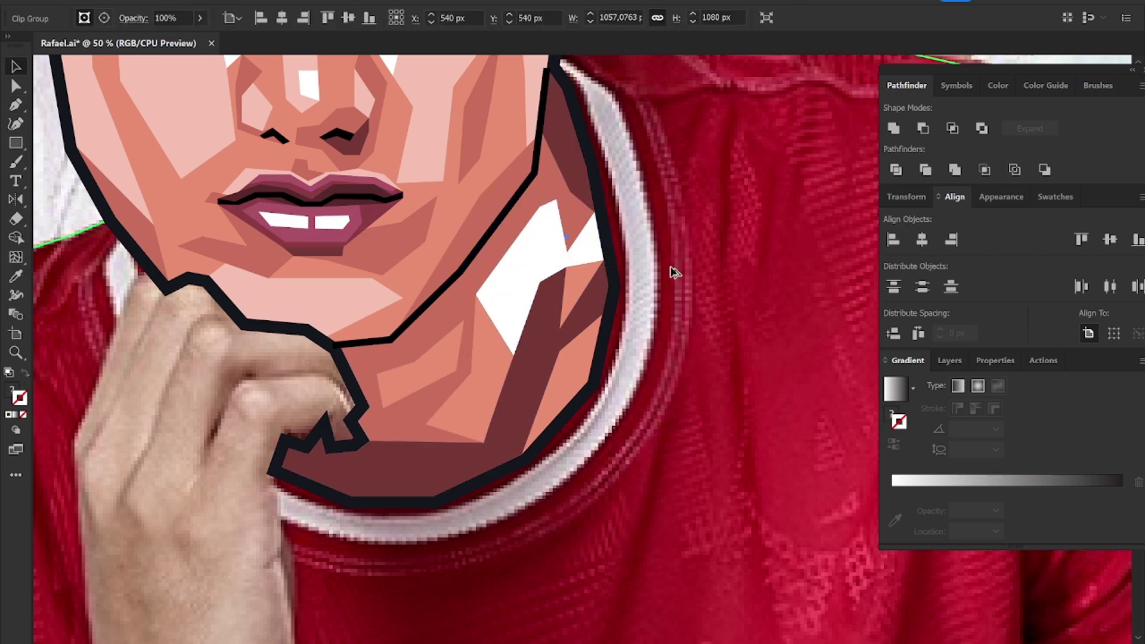
key("ctrl+minus")
key("ctrl+minus")
key("ctrl+minus")
key("shift+ctrl+a")
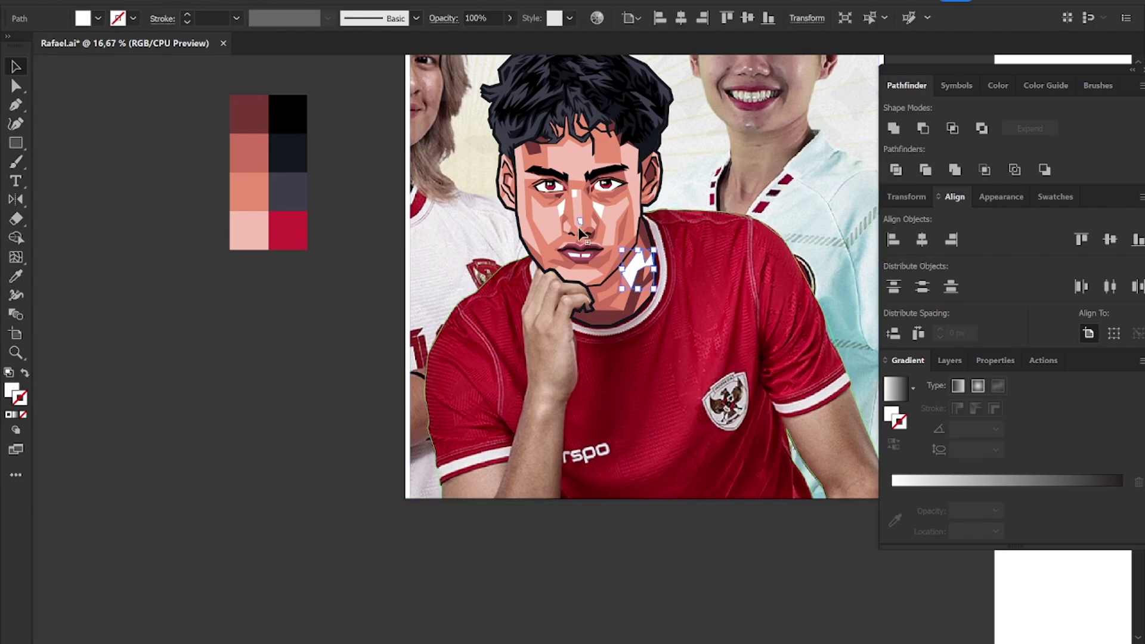
Step: Draw another white highlight on the right side of the neck
scroll(636, 274, "up", 5)
key("p")
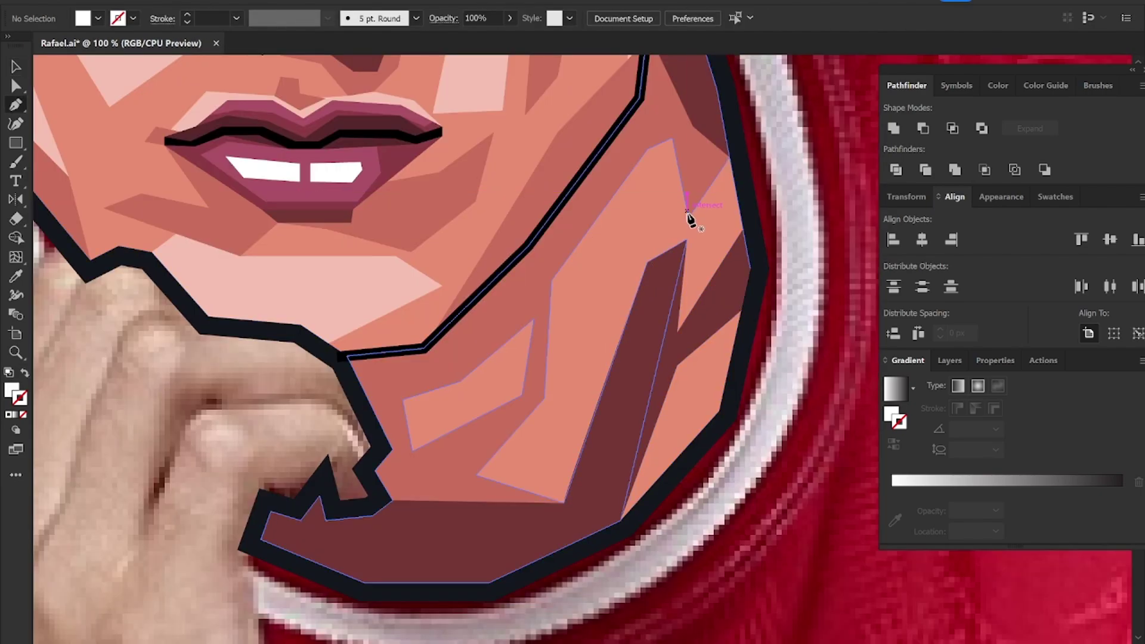
left_click(689, 218)
left_click_drag(552, 279, 554, 285)
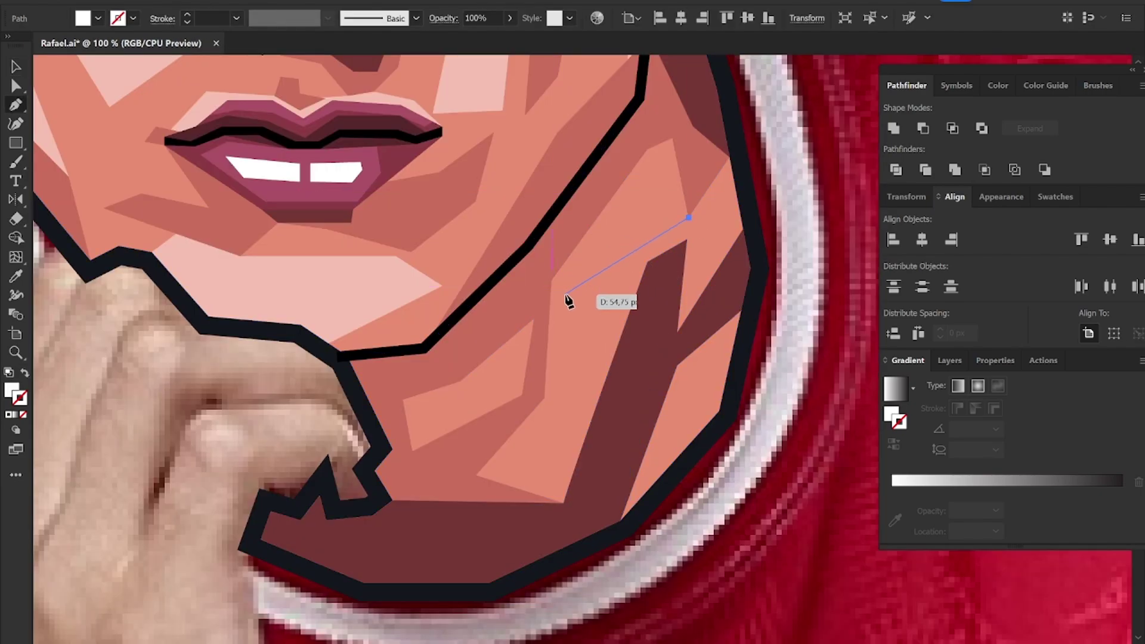
left_click(647, 148)
left_click(689, 218)
key("v")
Step: Compare against the reference photo, restore it, and select the new neck highlight
scroll(766, 192, "down", 2)
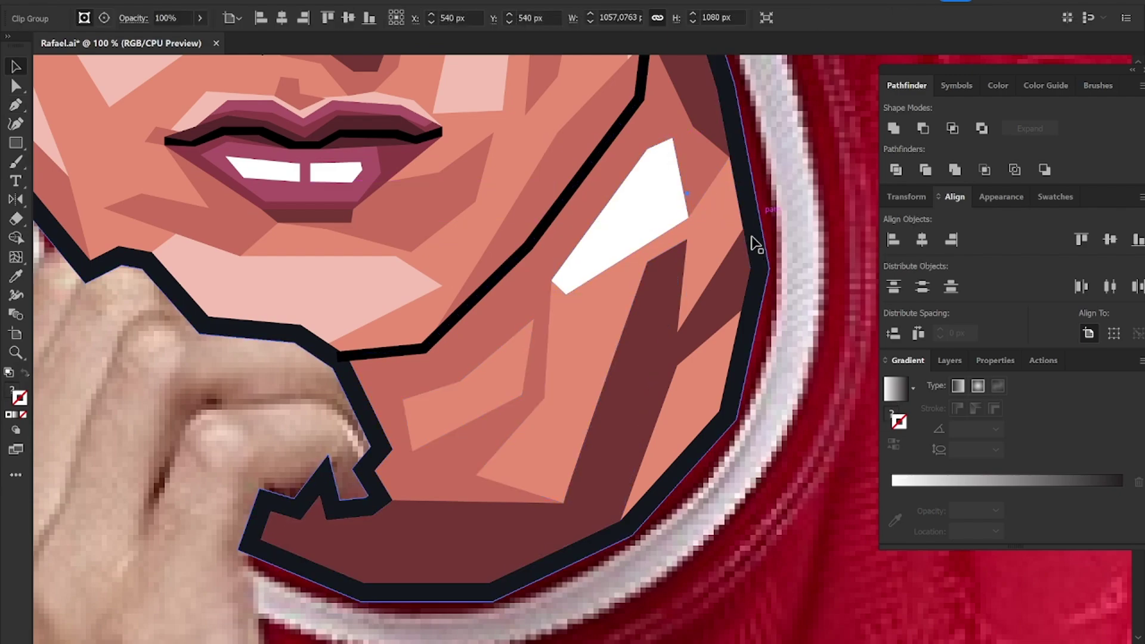
scroll(752, 238, "down", 2)
scroll(776, 227, "down", 1)
left_click_drag(813, 209, 297, 165)
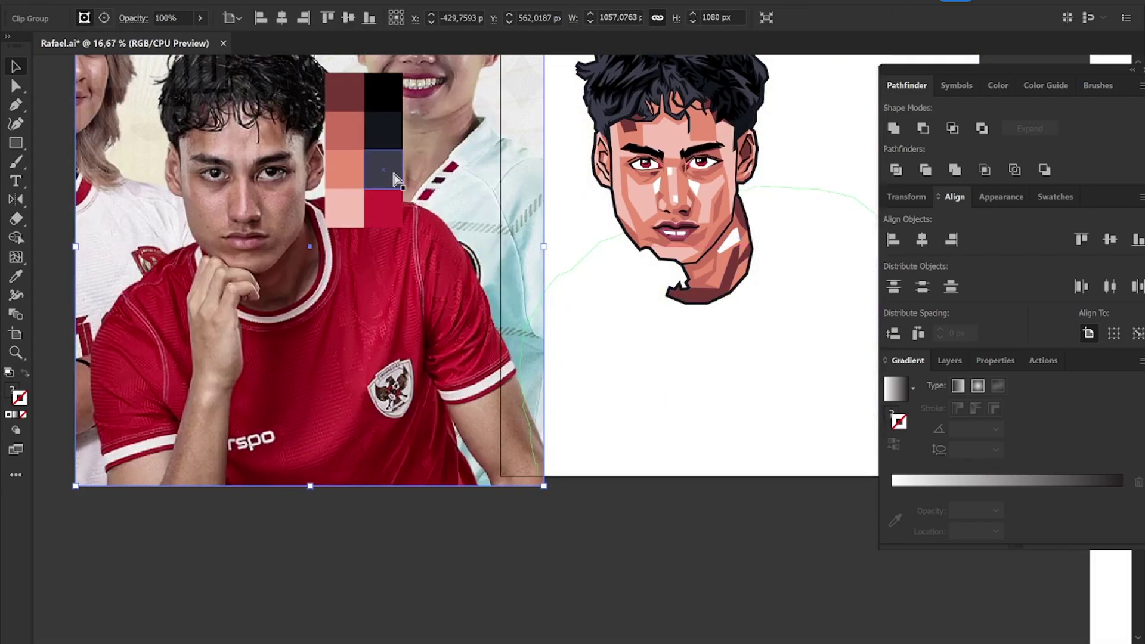
key("ctrl+z")
left_click(729, 239)
Step: Draw a thin white highlight strip down the left jaw edge
key("ctrl+shift+a")
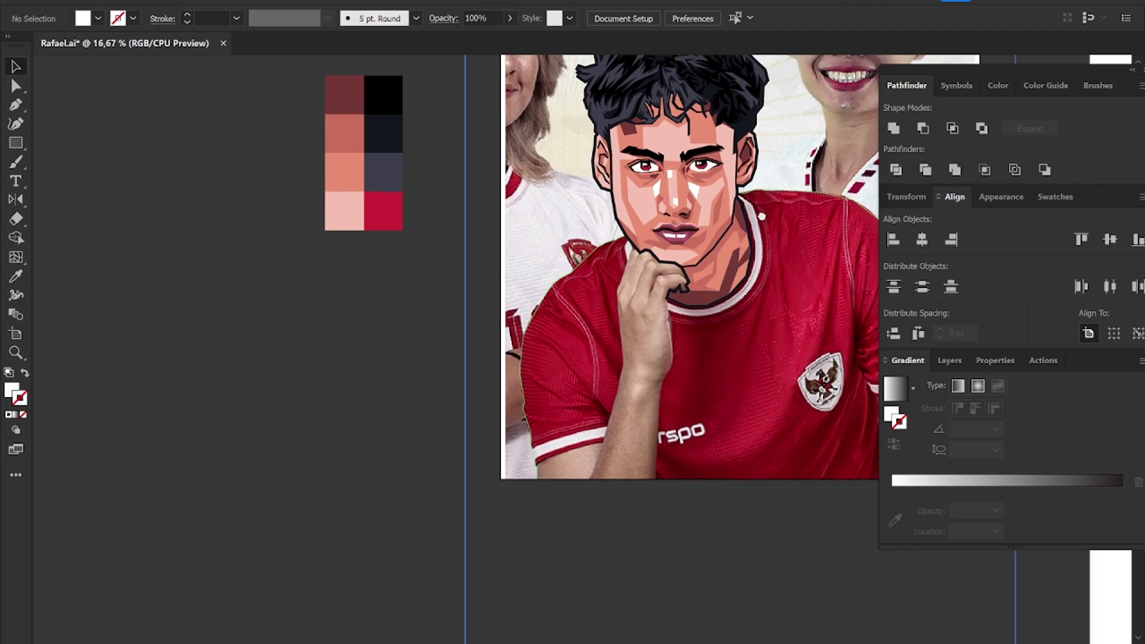
scroll(702, 231, "up", 1)
scroll(610, 285, "up", 1)
scroll(611, 284, "up", 1)
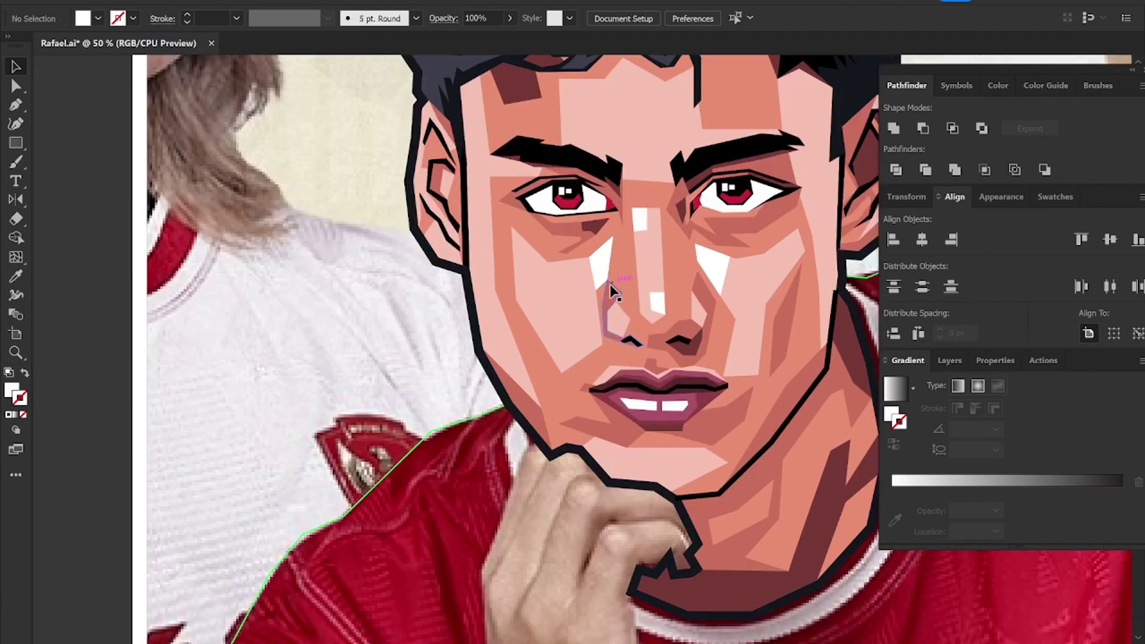
scroll(610, 284, "up", 2)
key("p")
left_click(470, 141)
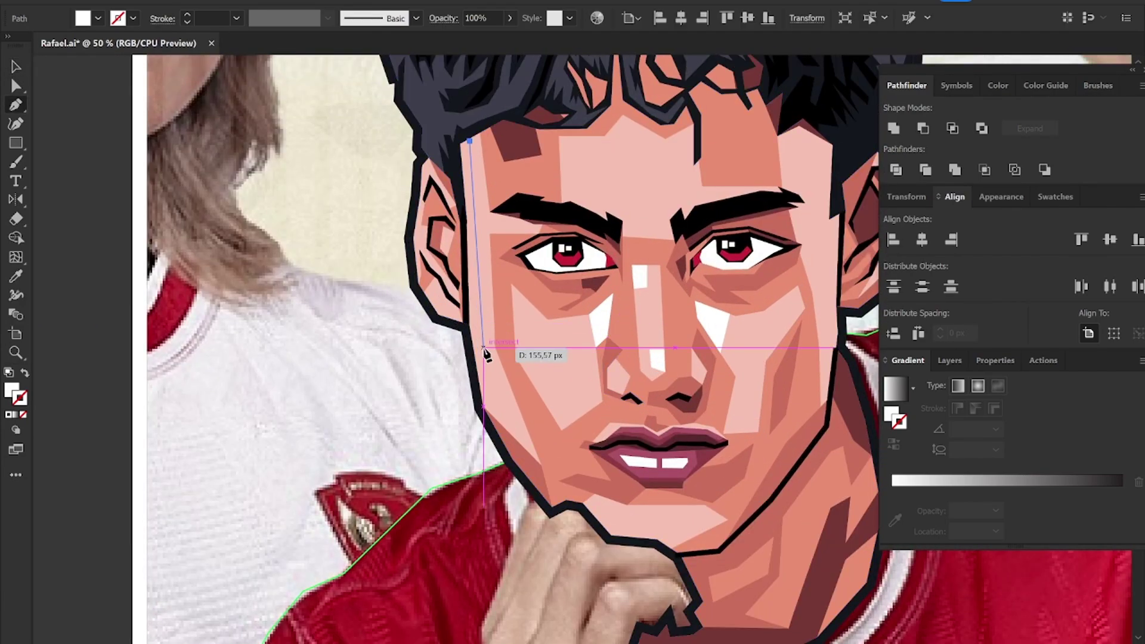
left_click(484, 406)
left_click(540, 464)
left_click(470, 140)
key("v")
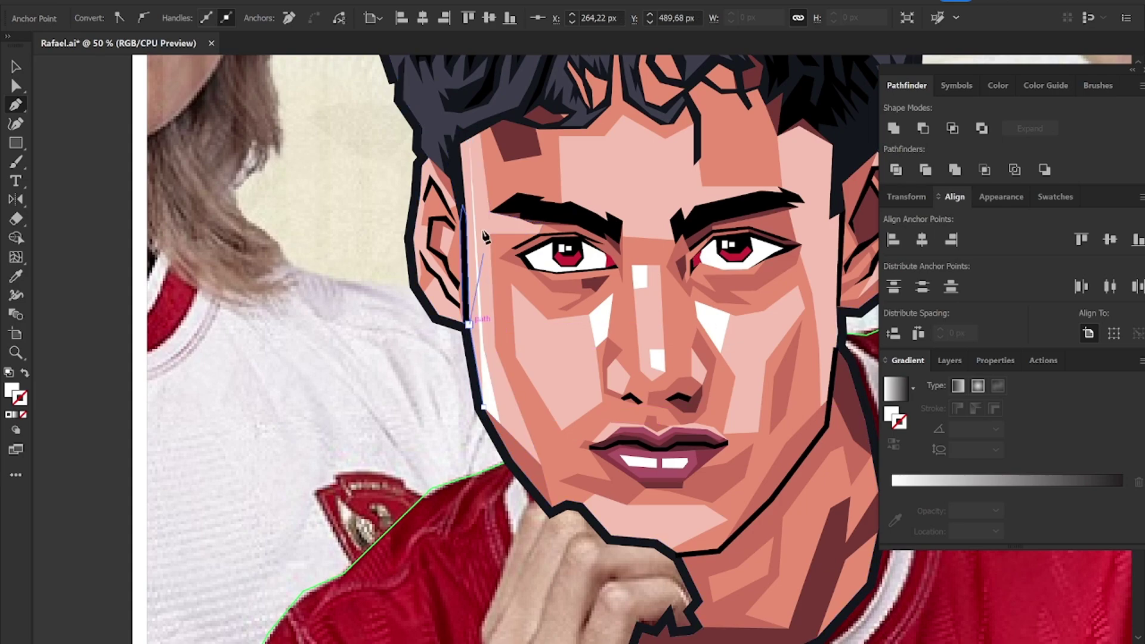
left_click(471, 149)
left_click(388, 323)
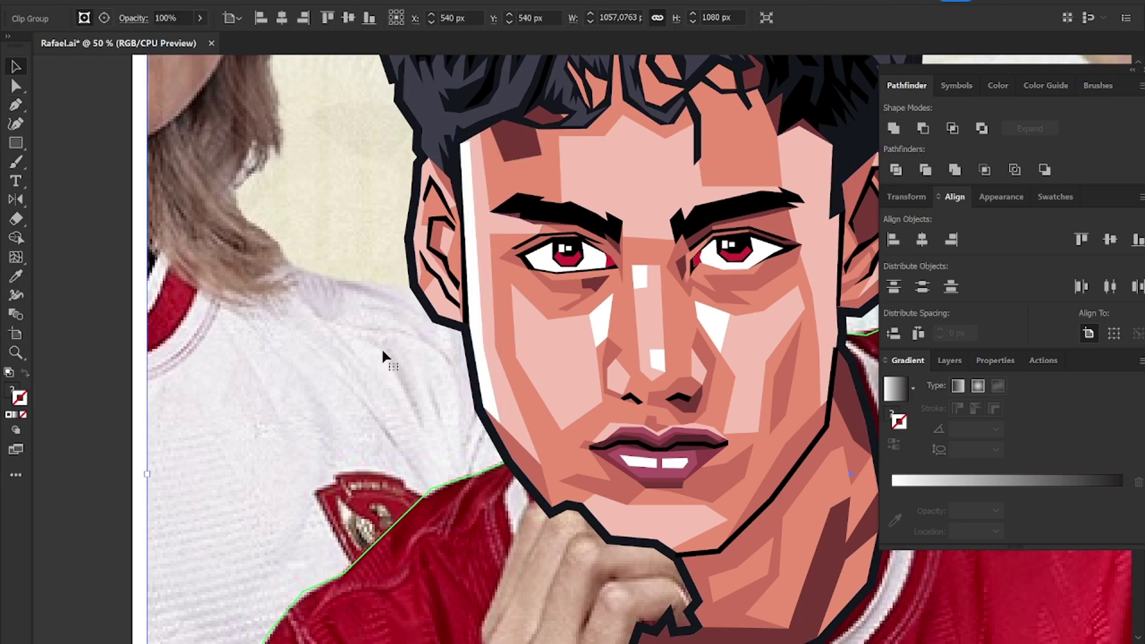
Step: Draw a thin white highlight down the right cheek edge
scroll(382, 346, "right", 3)
key("p")
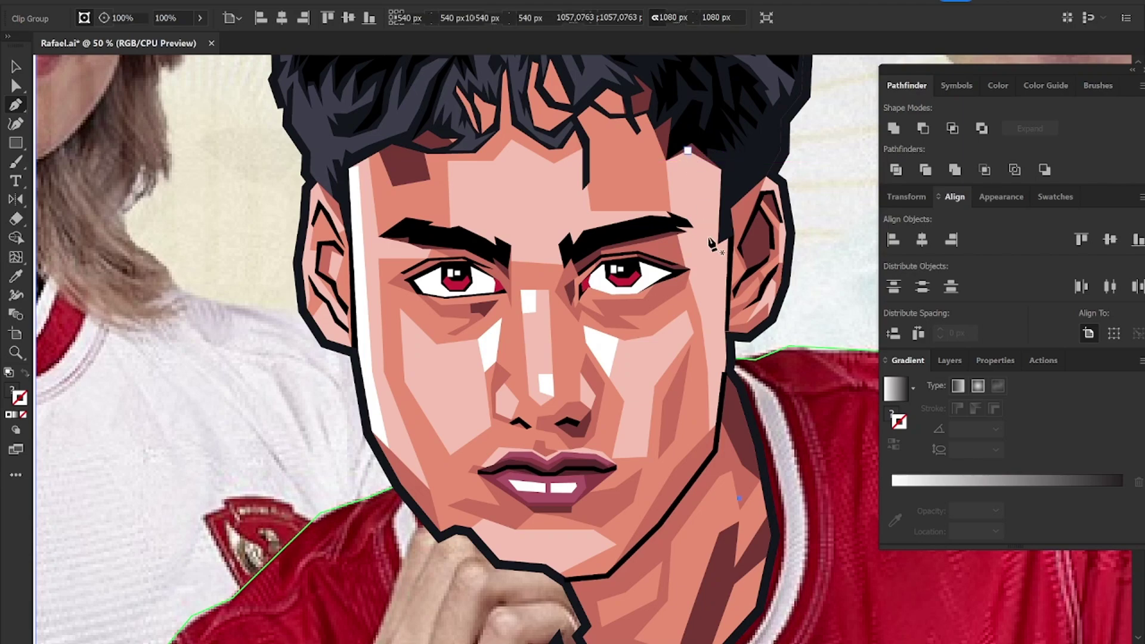
left_click(714, 264)
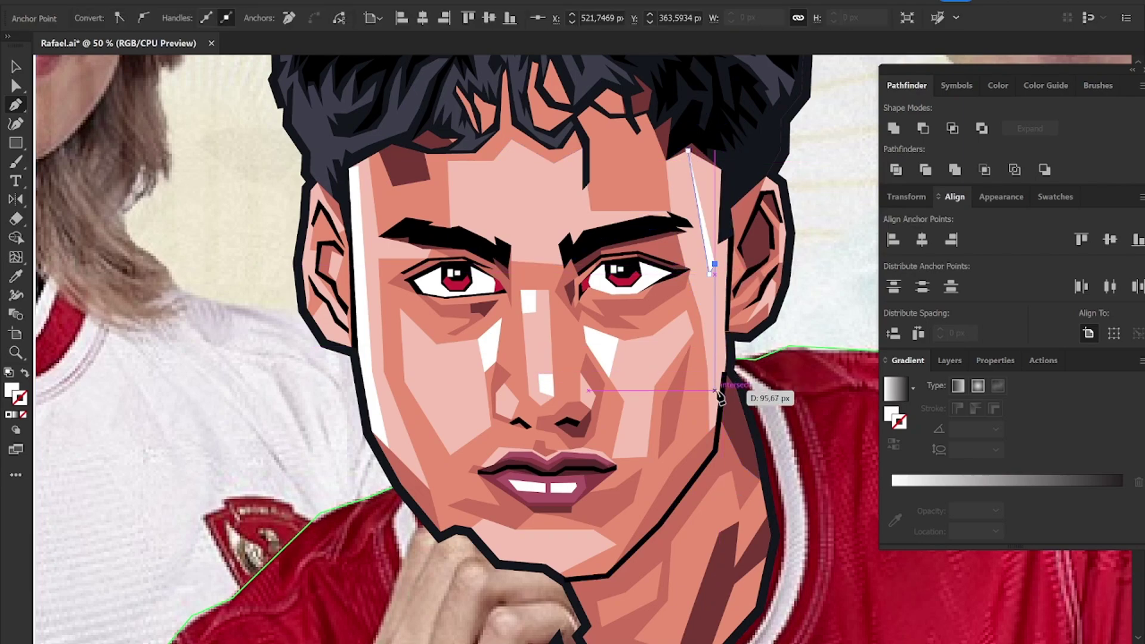
left_click(719, 422)
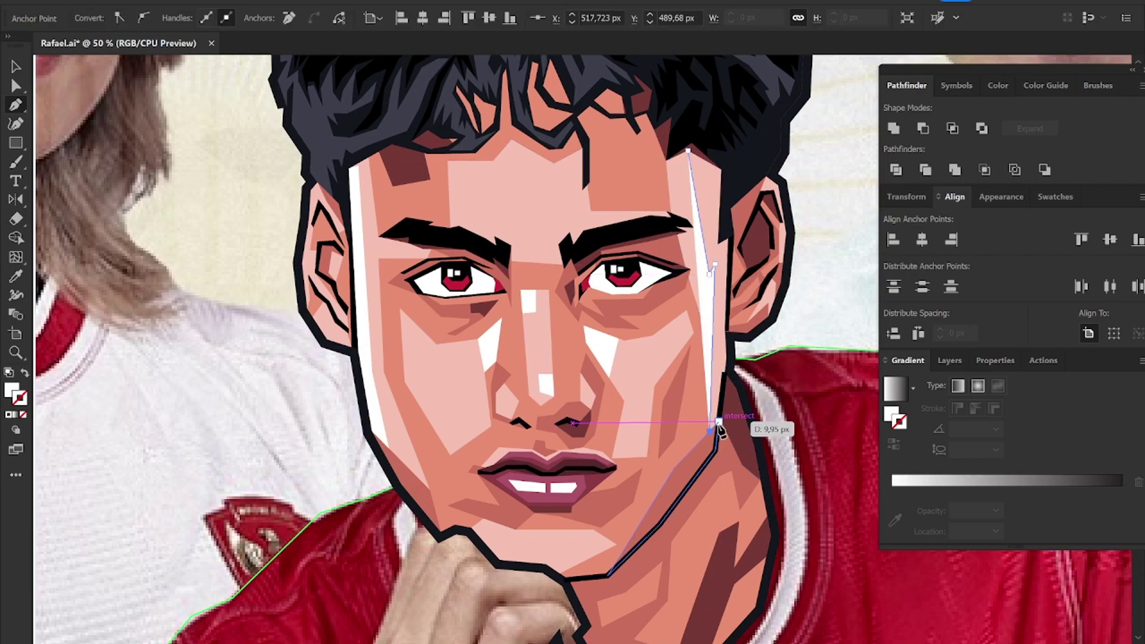
left_click(726, 375)
key("v")
left_click(831, 324)
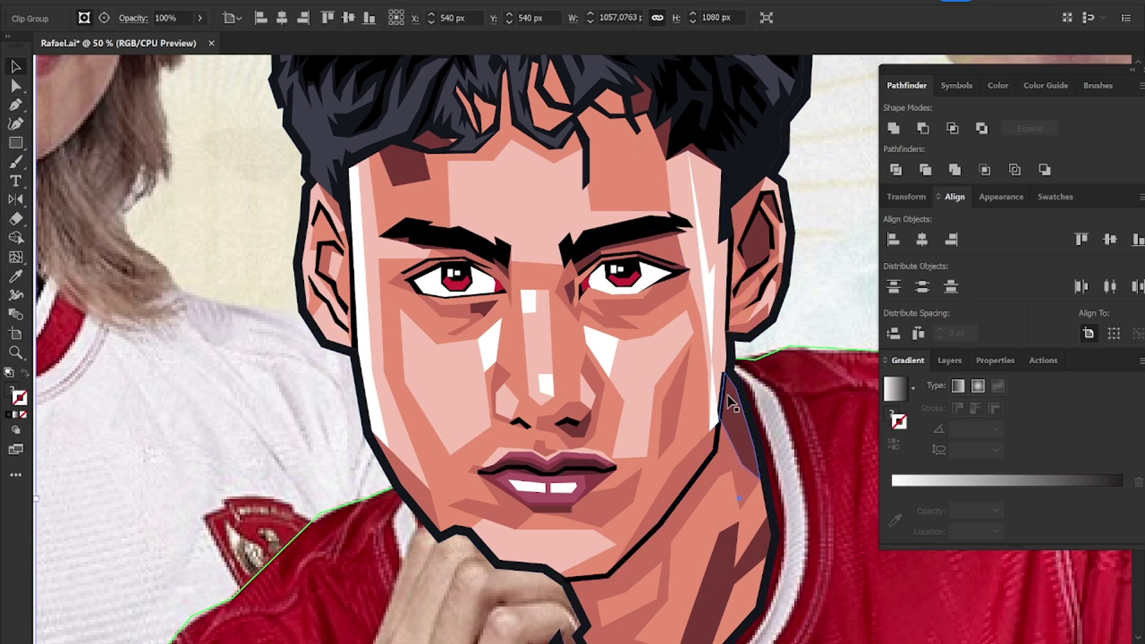
Step: Select an anchor on the thin neck outline with Direct Selection
key("a")
left_click(729, 375)
scroll(730, 375, "up", 5)
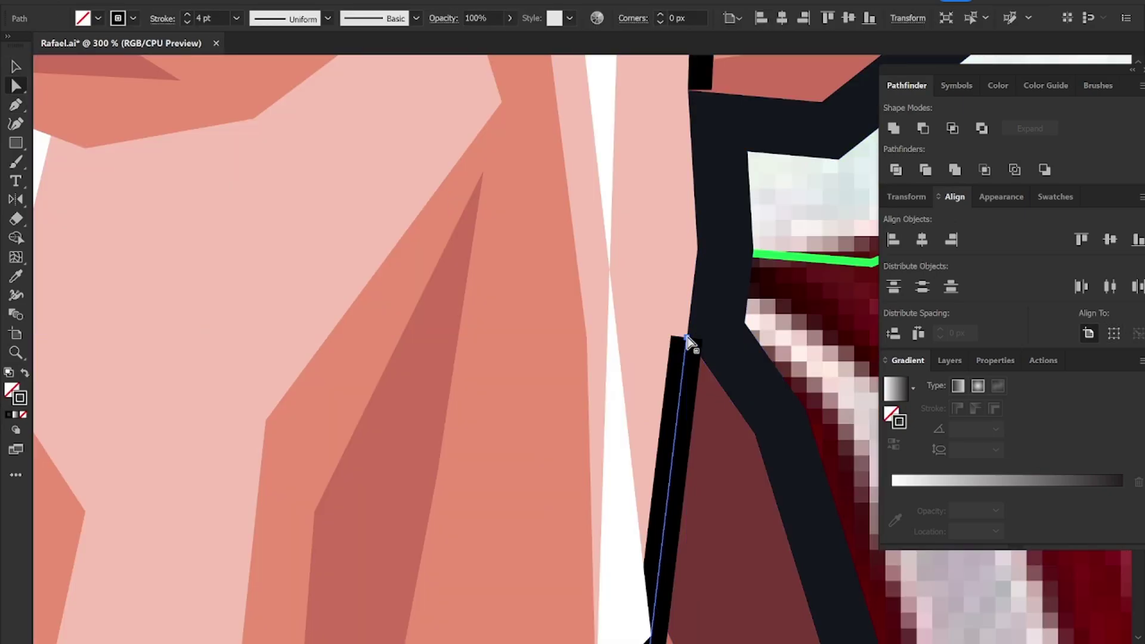
Step: Reposition the neck outline's top point, fill it black, and expand the thin black stroke
left_click_drag(691, 340, 704, 314)
key("v")
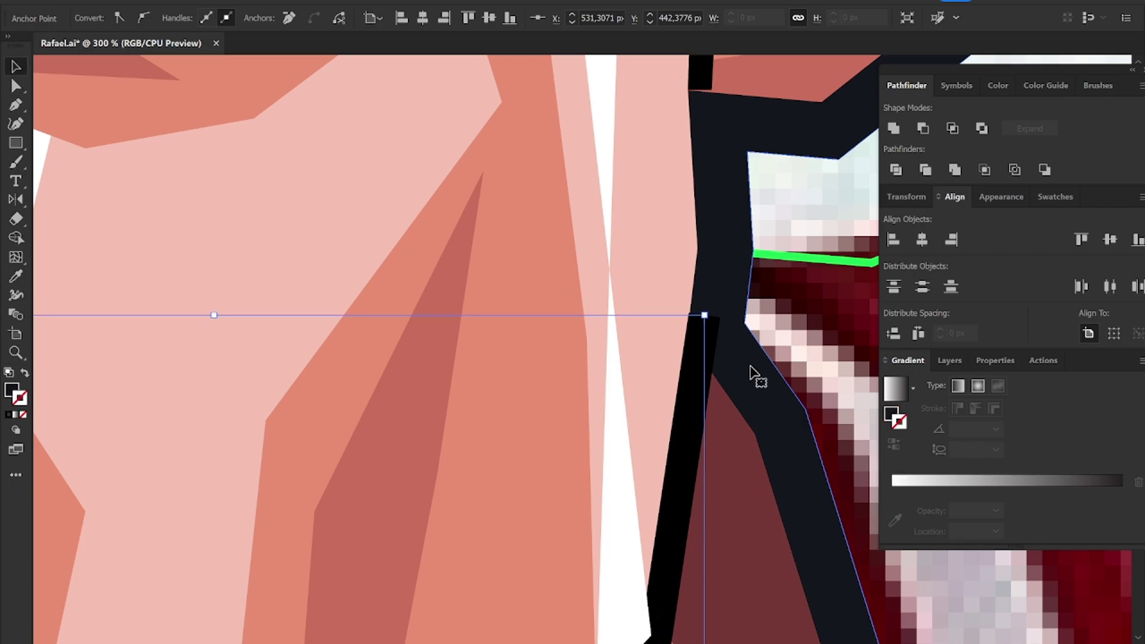
left_click(753, 374)
left_click(695, 398)
key("v")
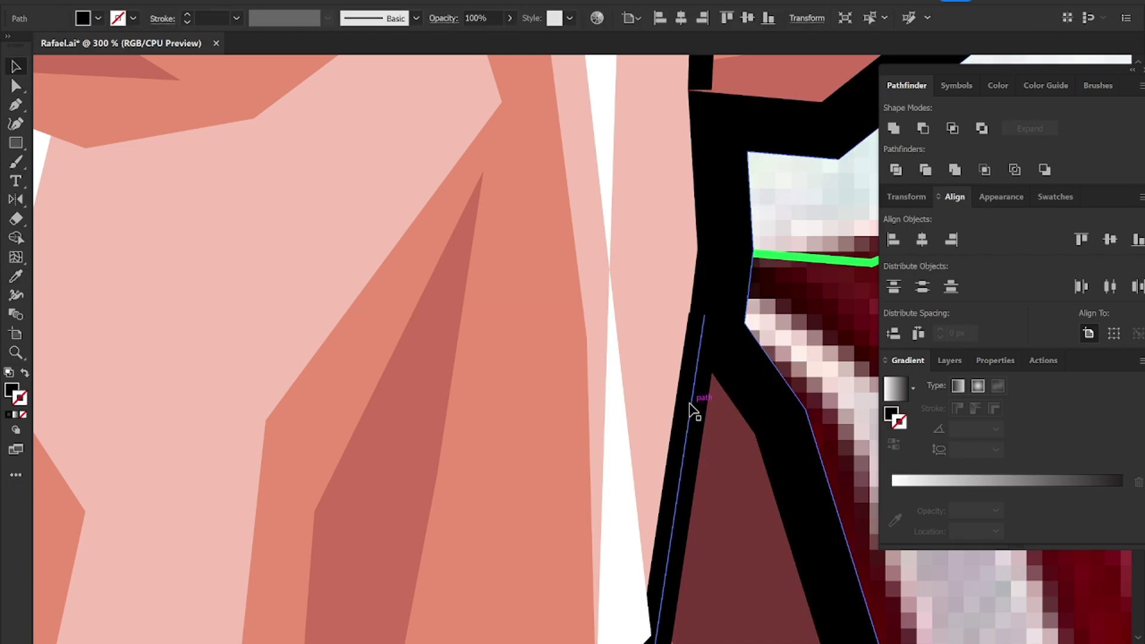
left_click(144, 3)
left_click(223, 185)
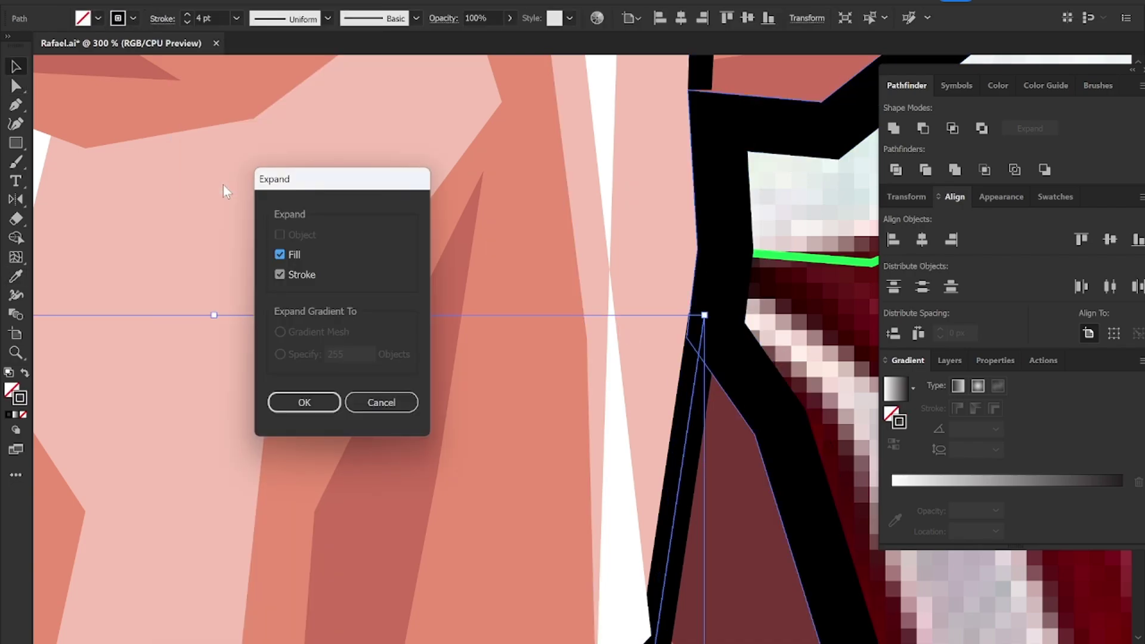
key("Return")
Step: Draw a highlight strip from the jaw edge up the right temple to the hairline
key("p")
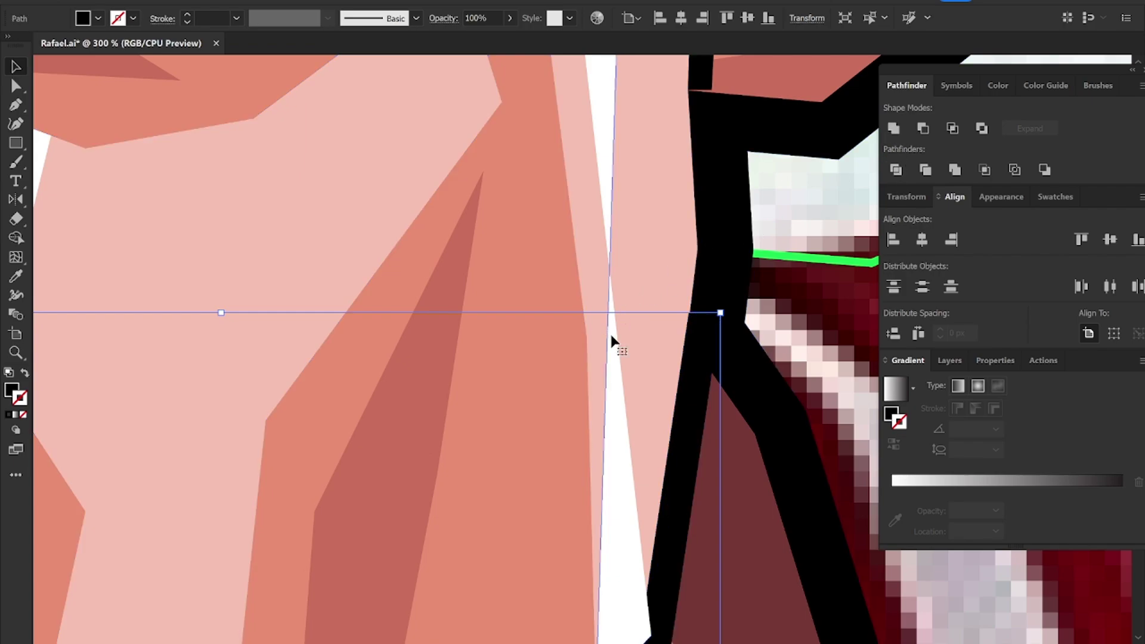
key("ctrl+minus")
left_click(607, 524)
left_click(635, 495)
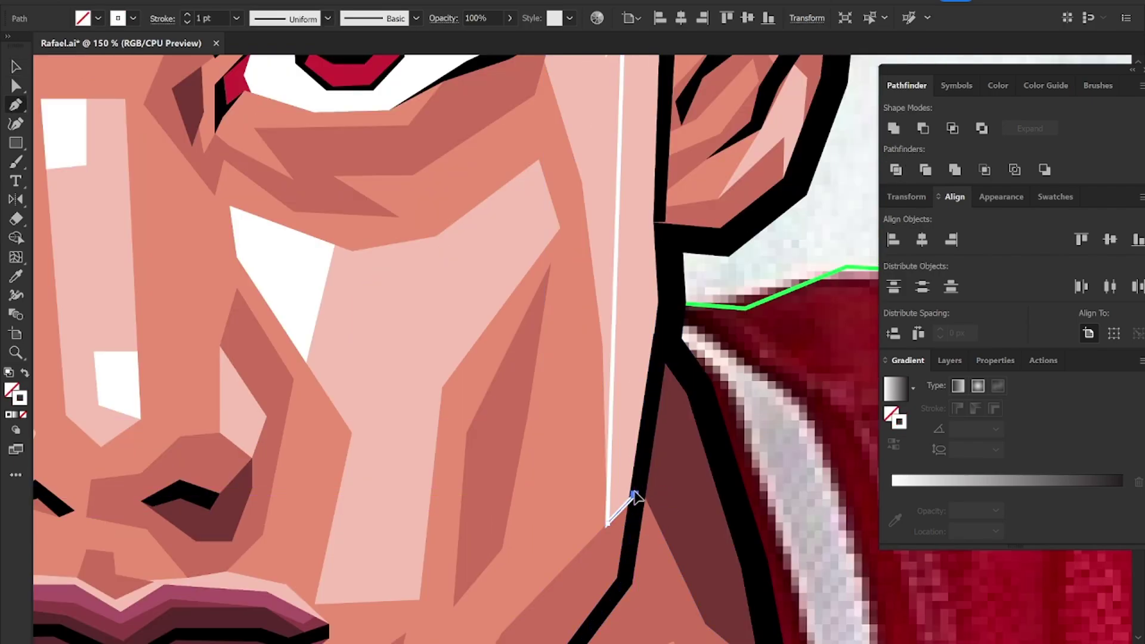
left_click(669, 308)
scroll(680, 179, "up", 5)
left_click(687, 217)
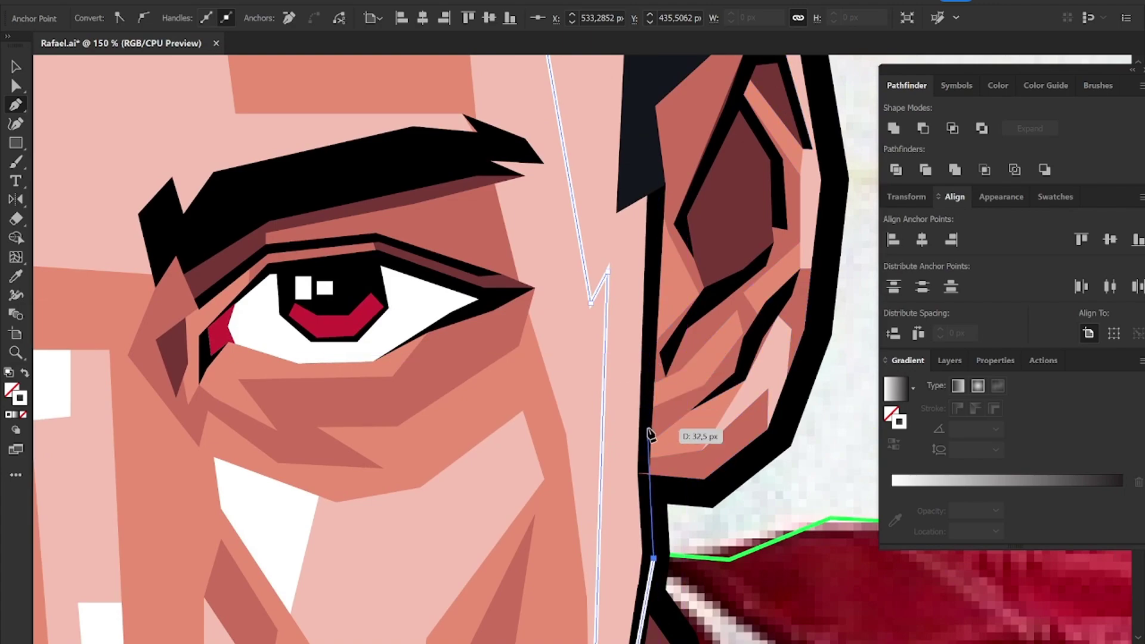
left_click(654, 226)
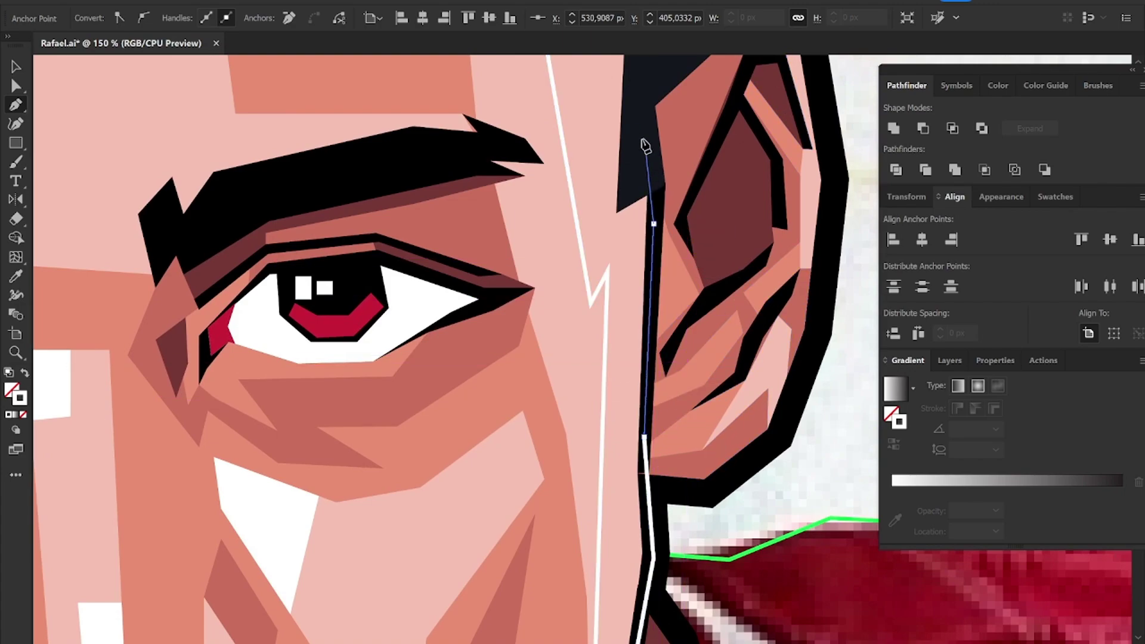
scroll(674, 283, "up", 5)
left_click(674, 198)
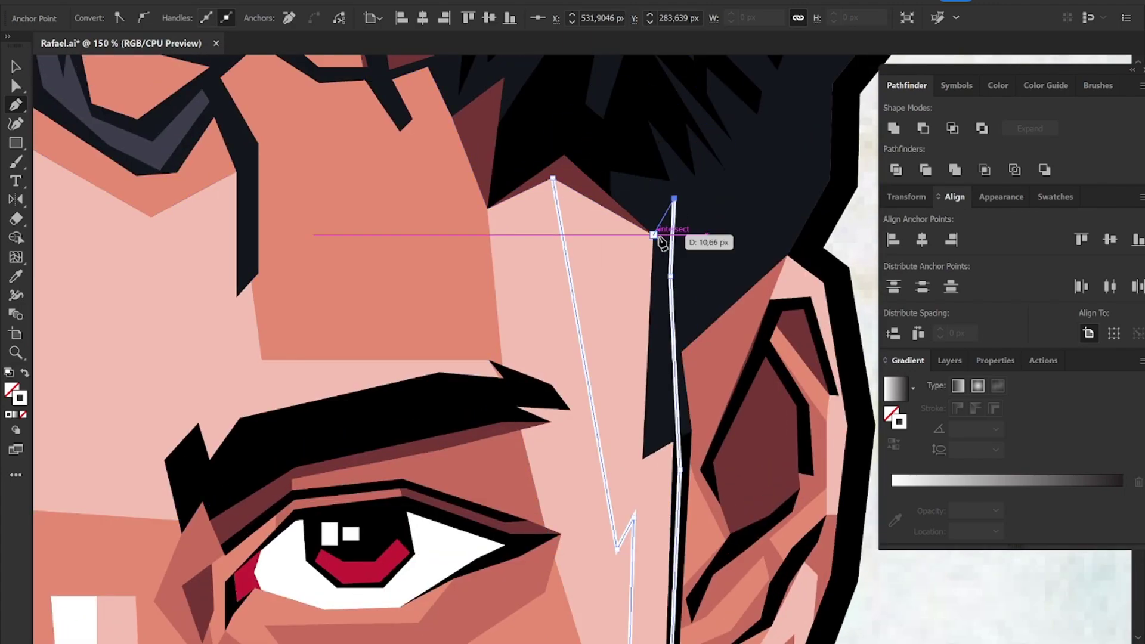
left_click(554, 179)
Step: Fill the temple strip white and adjust its stacking order so it shows
key("v")
key("shift+x")
key("ctrl+bracketleft")
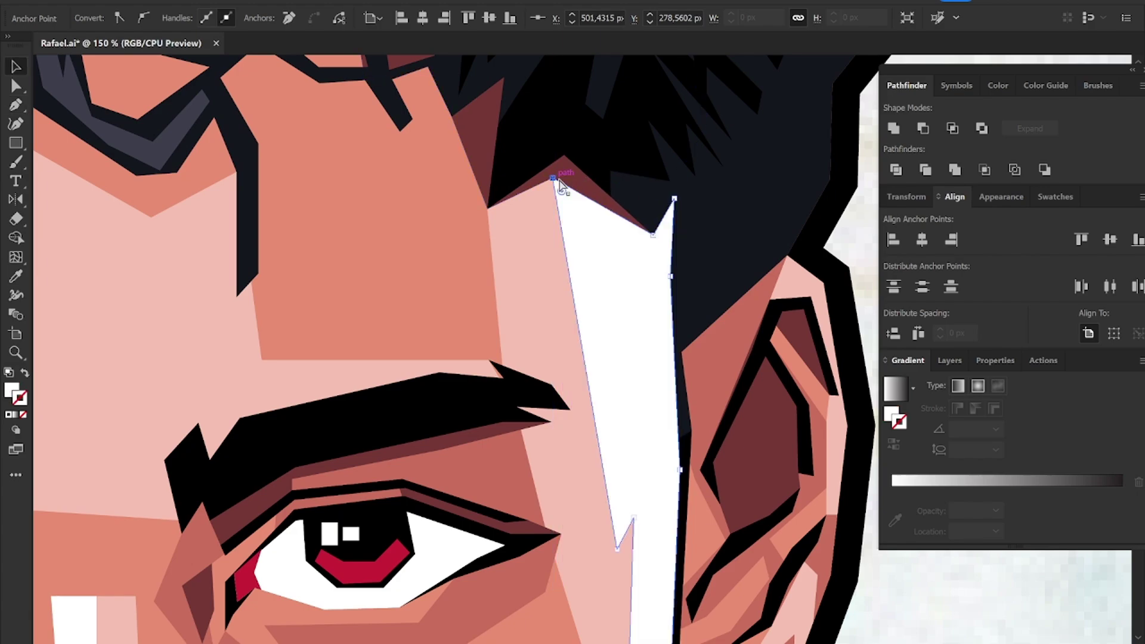
key("ctrl+bracketleft")
key("ctrl+bracketright")
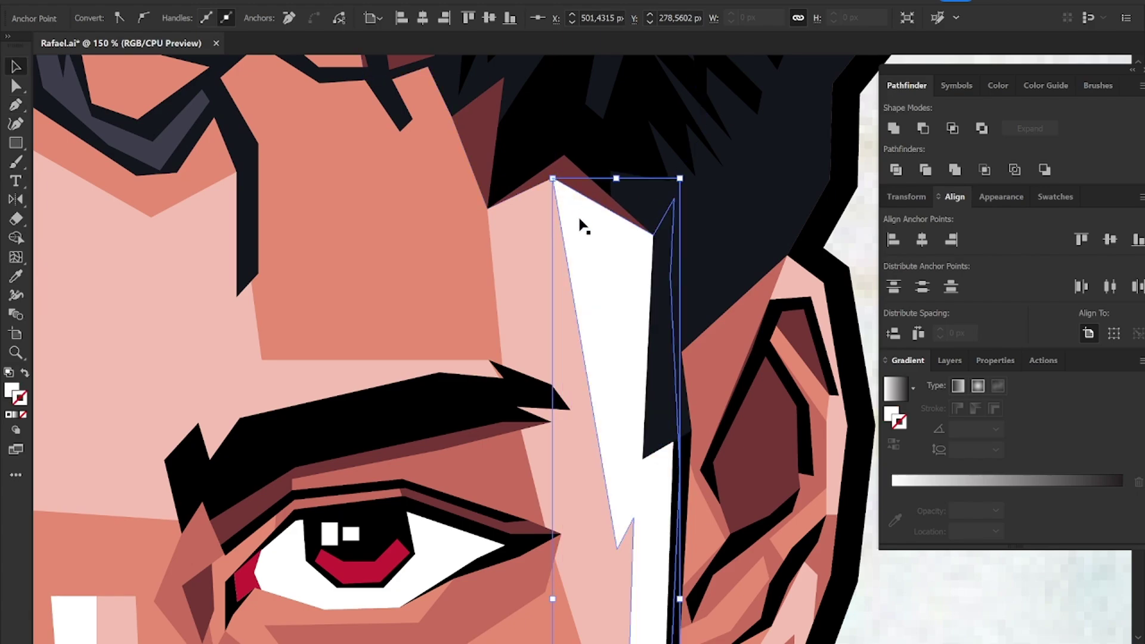
key("ctrl+minus")
left_click(631, 459)
Step: Drag ear and collar anchors so the black outlines line up with the neck
scroll(632, 458, "up", 3, "alt")
key("a")
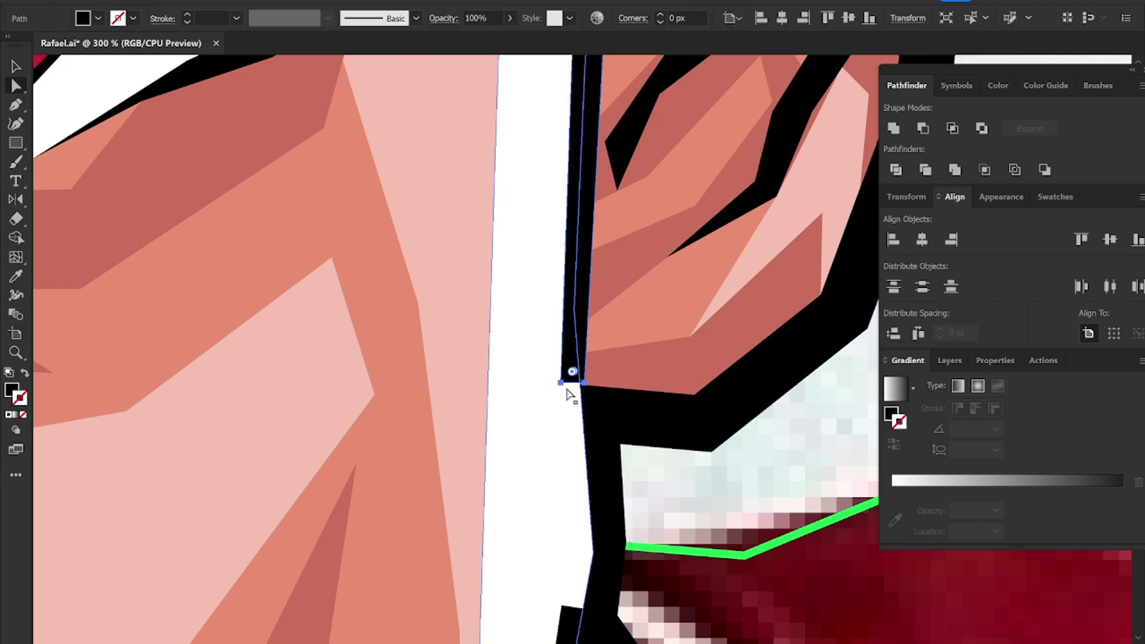
left_click(584, 384)
mouse_move(584, 387)
left_mouse_down()
mouse_move(614, 392)
mouse_move(568, 386)
mouse_move(595, 393)
left_mouse_up()
scroll(595, 394, "down", 2)
left_click(532, 194)
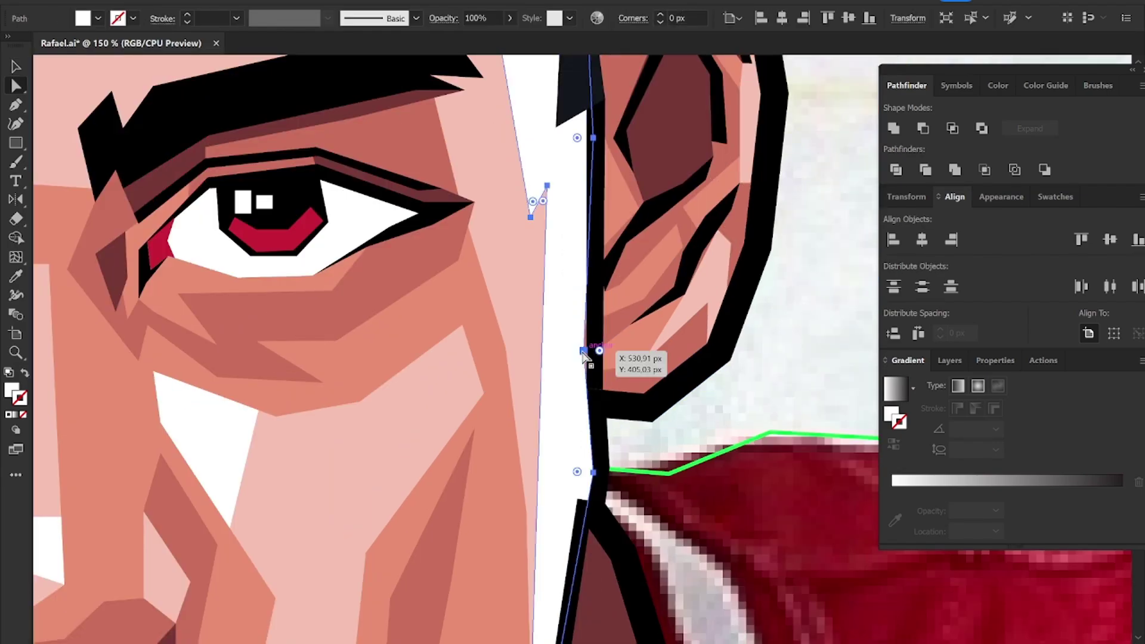
left_click(596, 353)
scroll(581, 525, "up", 3, "alt")
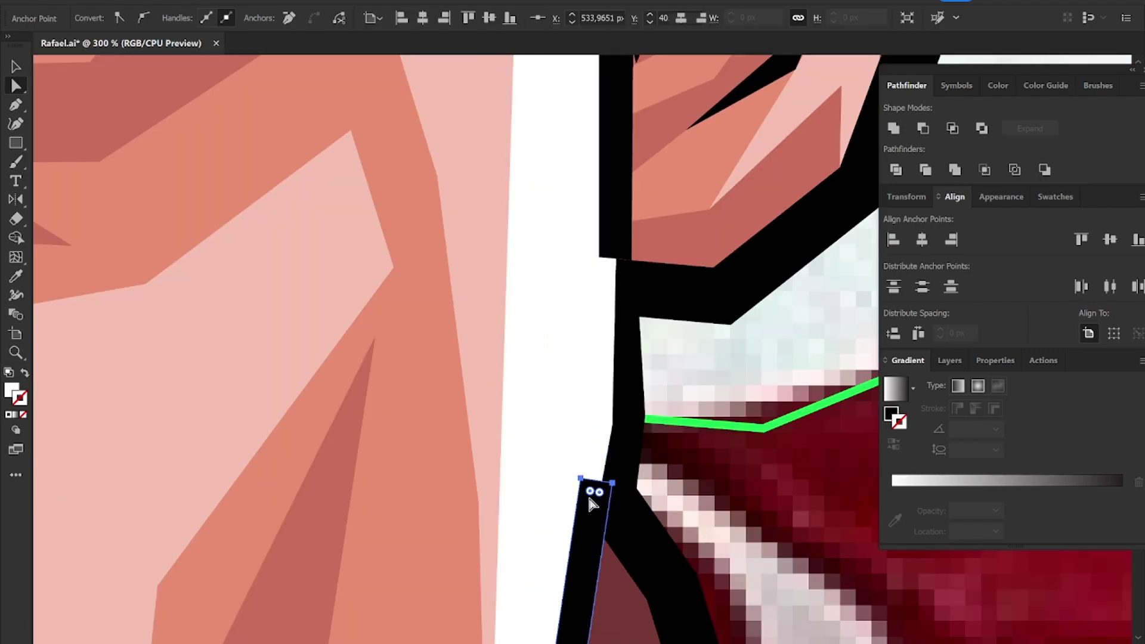
mouse_move(597, 493)
left_mouse_down()
mouse_move(623, 494)
mouse_move(602, 488)
left_mouse_up()
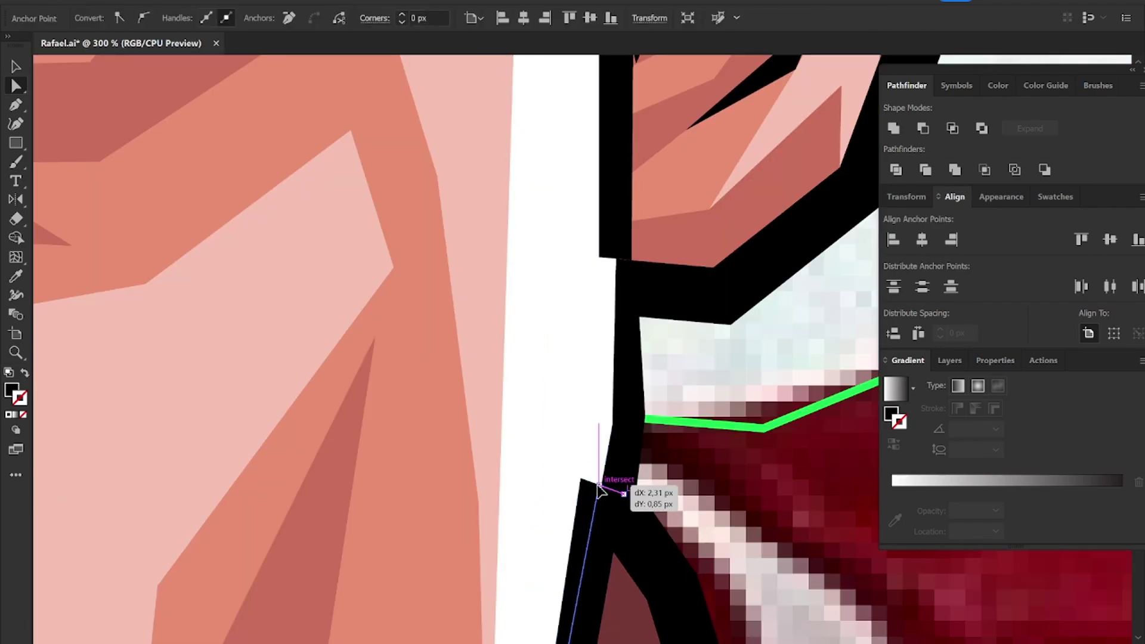
mouse_move(578, 507)
left_mouse_down()
mouse_move(604, 500)
mouse_move(634, 512)
mouse_move(590, 539)
mouse_move(606, 524)
left_mouse_up()
left_click(615, 495)
scroll(606, 523, "down", 5)
Step: Draw a four-corner highlight patch above the left eyebrow and make it white
key("v")
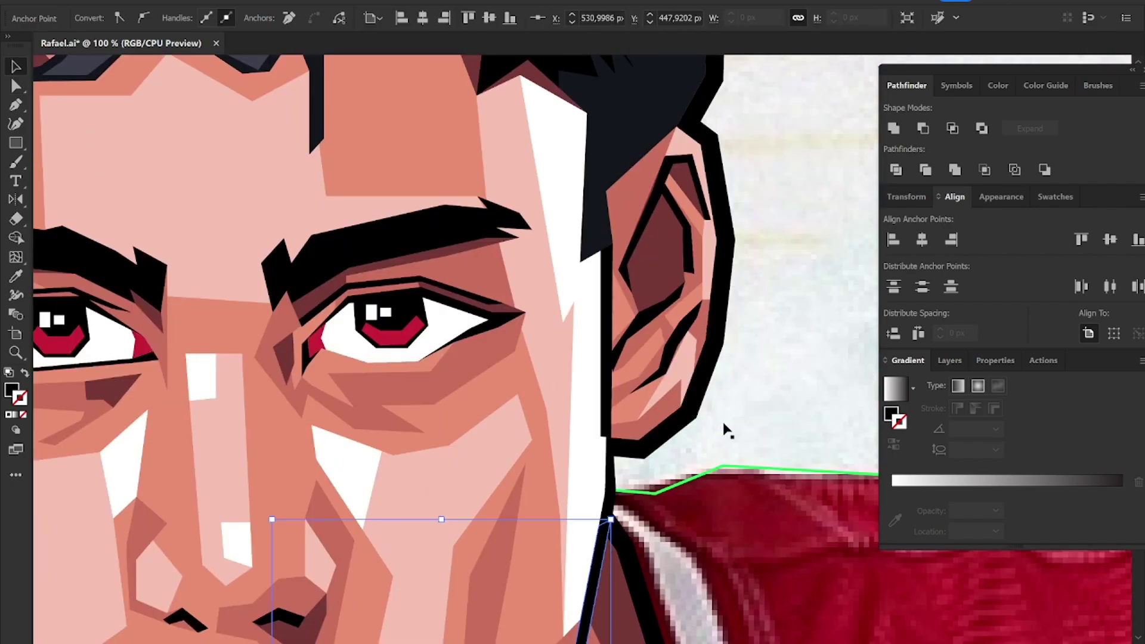
key("ctrl+minus")
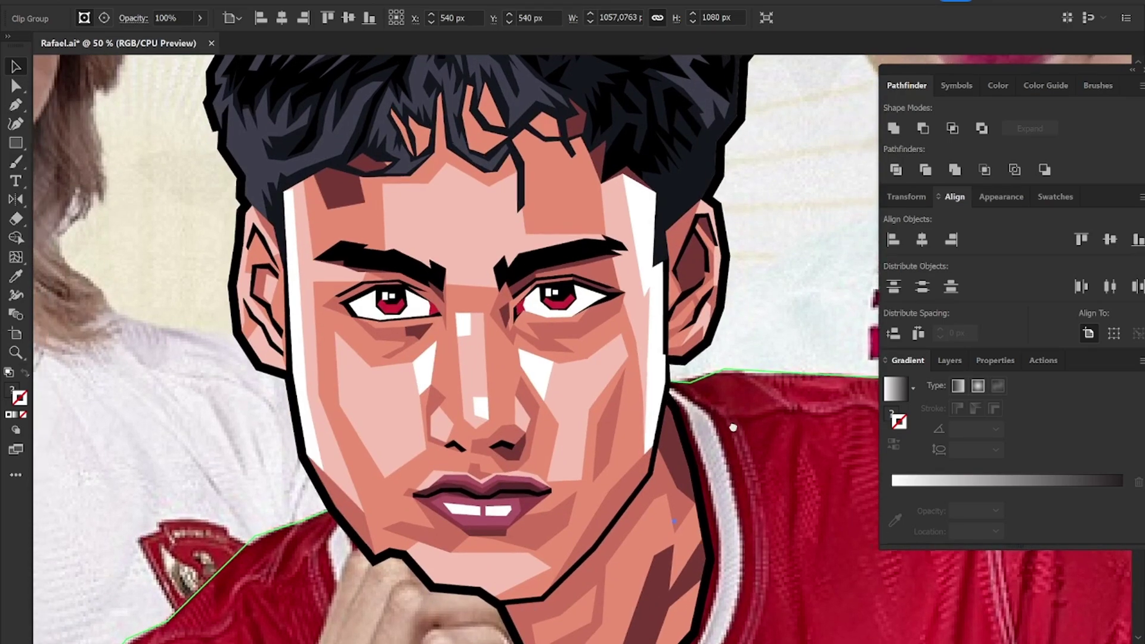
left_click_drag(749, 485, 740, 418)
scroll(428, 256, "up", 1)
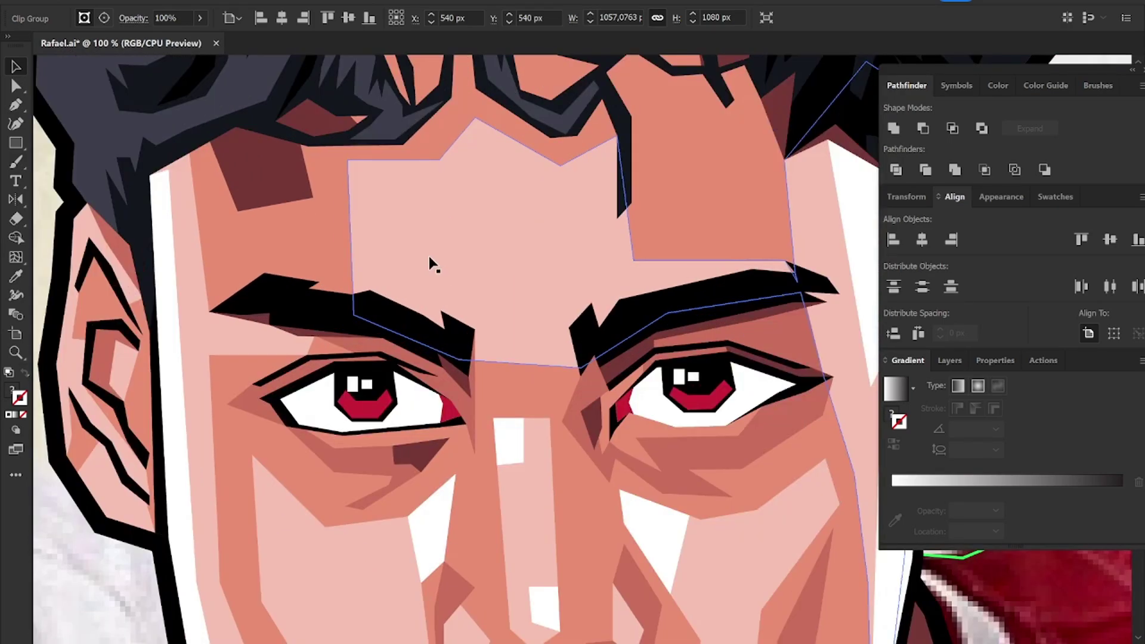
key("p")
left_click(349, 161)
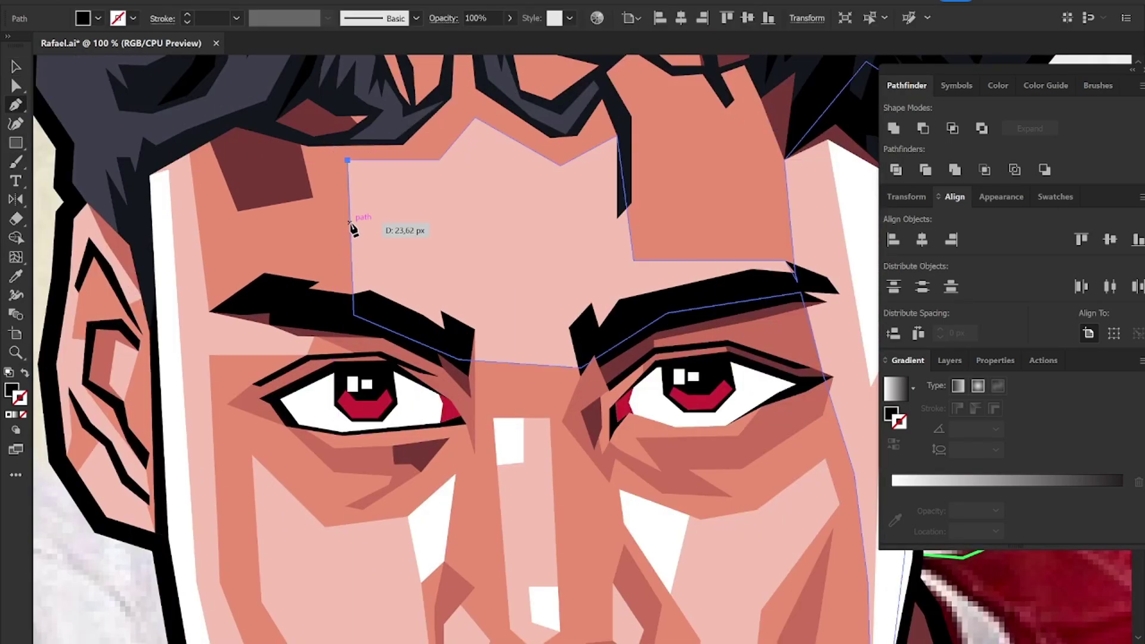
left_click(351, 223)
left_click(408, 223)
left_click(403, 160)
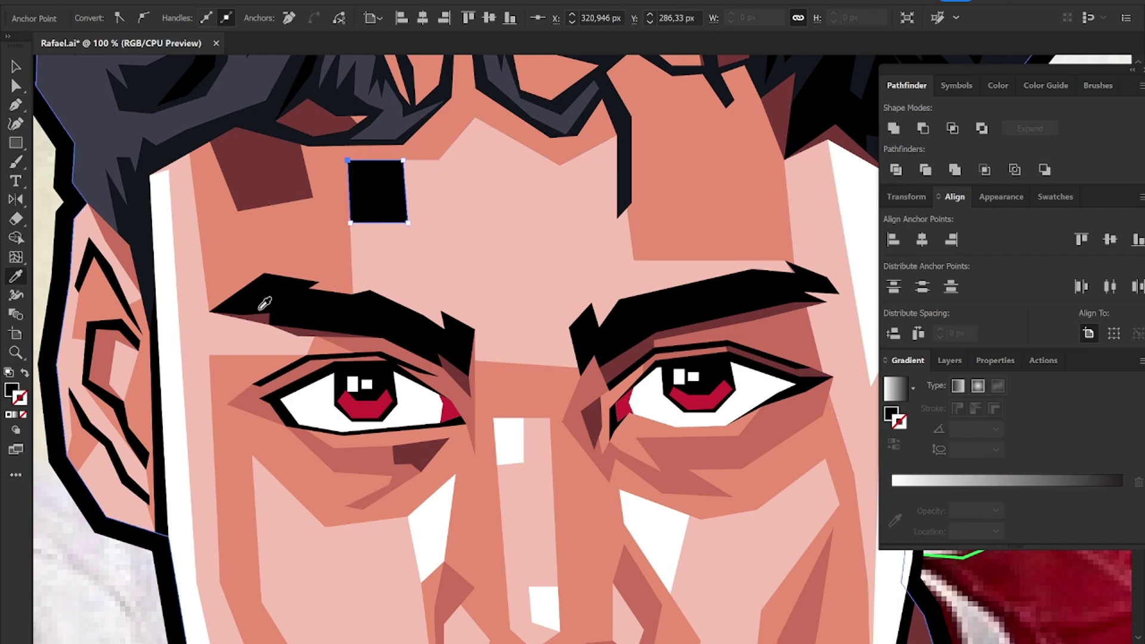
left_click(167, 328)
Step: Draw a second closed highlight patch between the eyebrows, then deselect it
key("p")
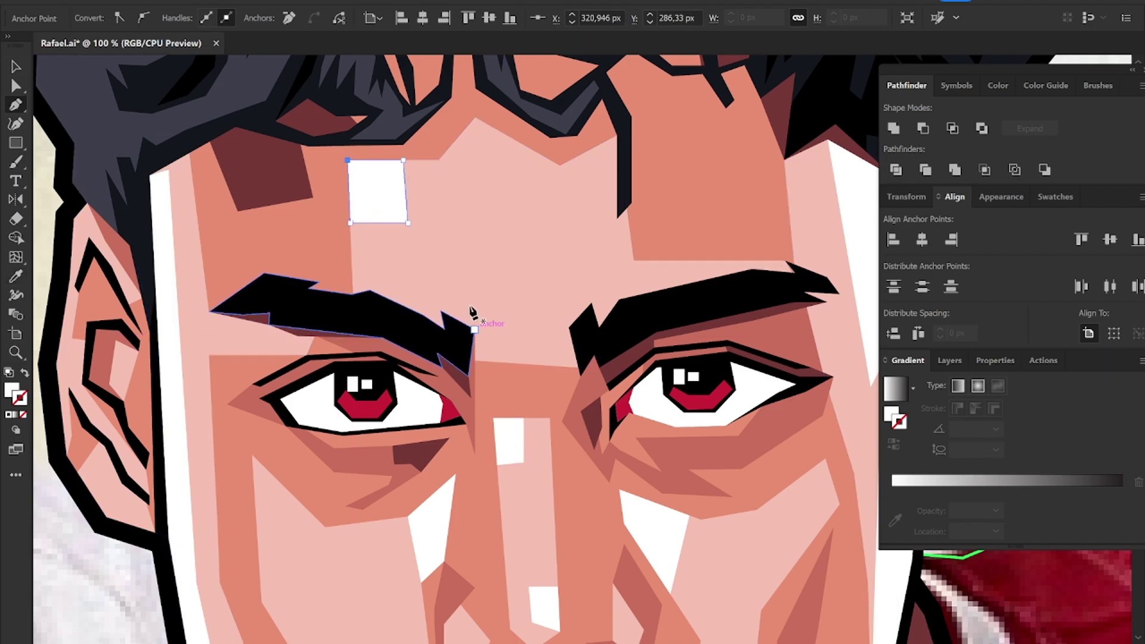
left_click(475, 328)
left_click(574, 261)
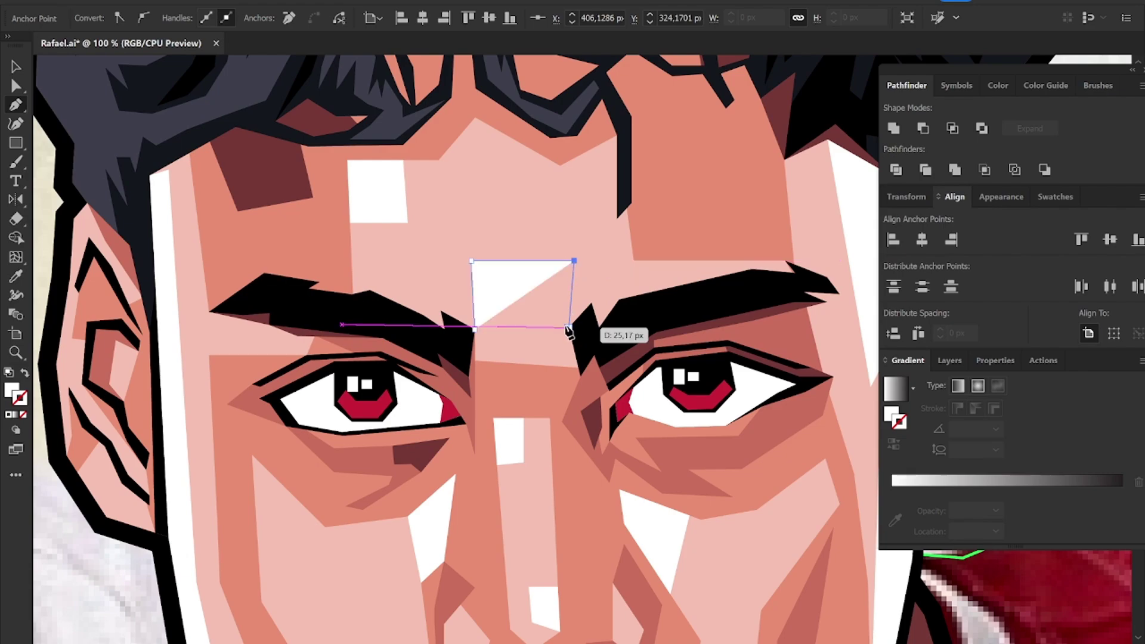
left_click(570, 327)
left_click(580, 368)
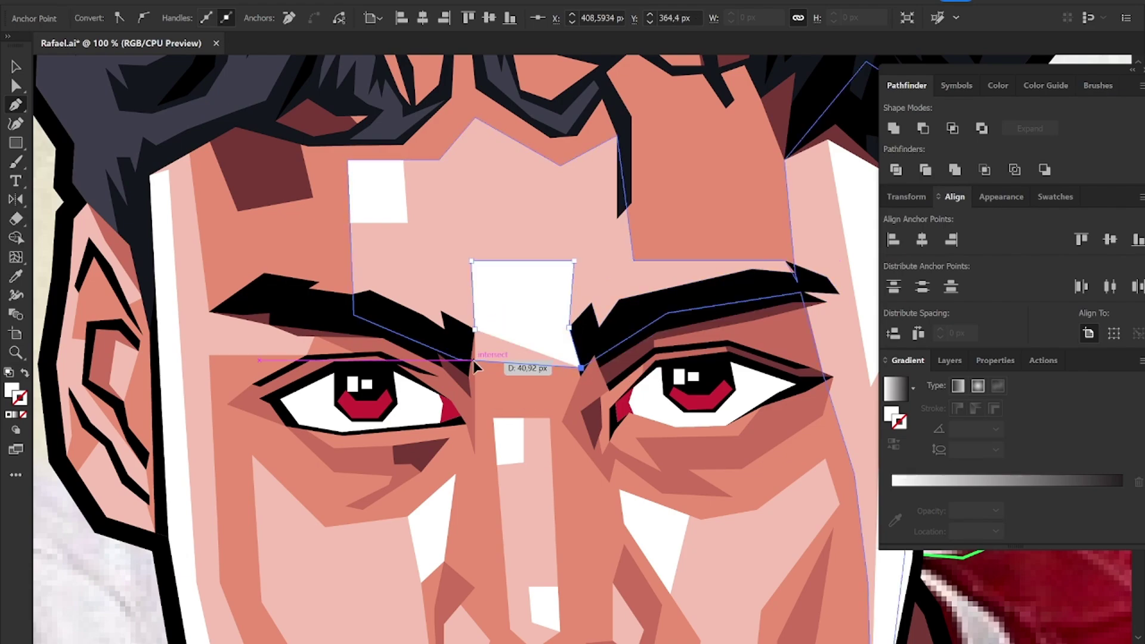
left_click(474, 328)
key("v")
left_click(372, 454)
key("ctrl+minus")
key("ctrl+minus")
key("ctrl+minus")
key("ctrl+minus")
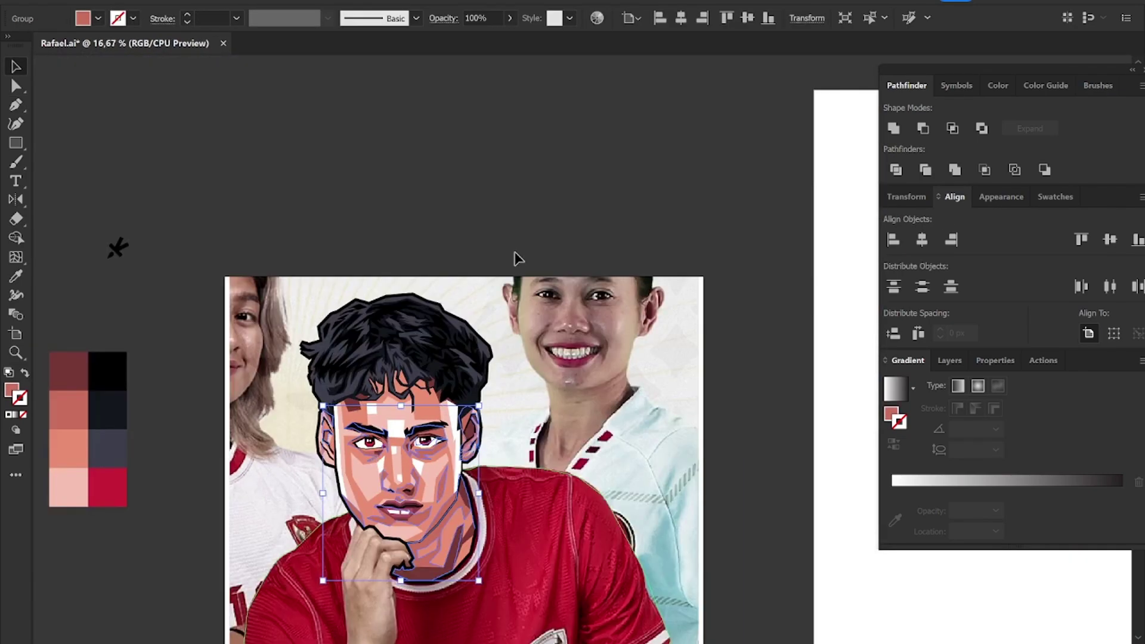
left_click(741, 358)
left_click_drag(311, 309, 556, 327)
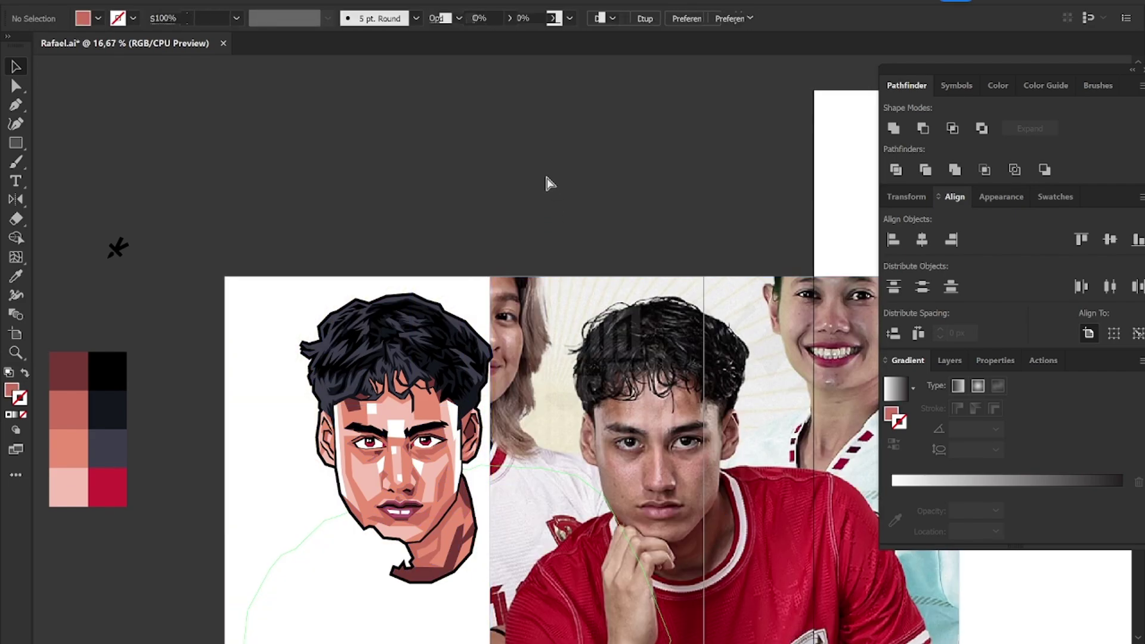
key("ctrl+z")
left_click_drag(527, 447, 545, 301)
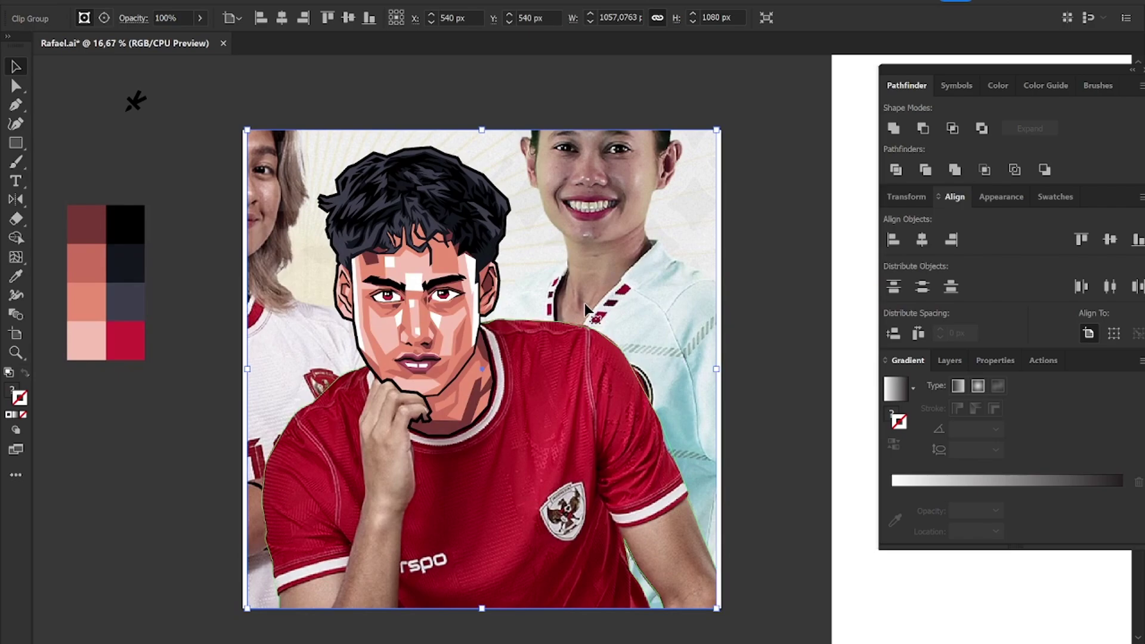
key("ctrl+3")
key("ctrl+alt+3")
left_click(774, 339)
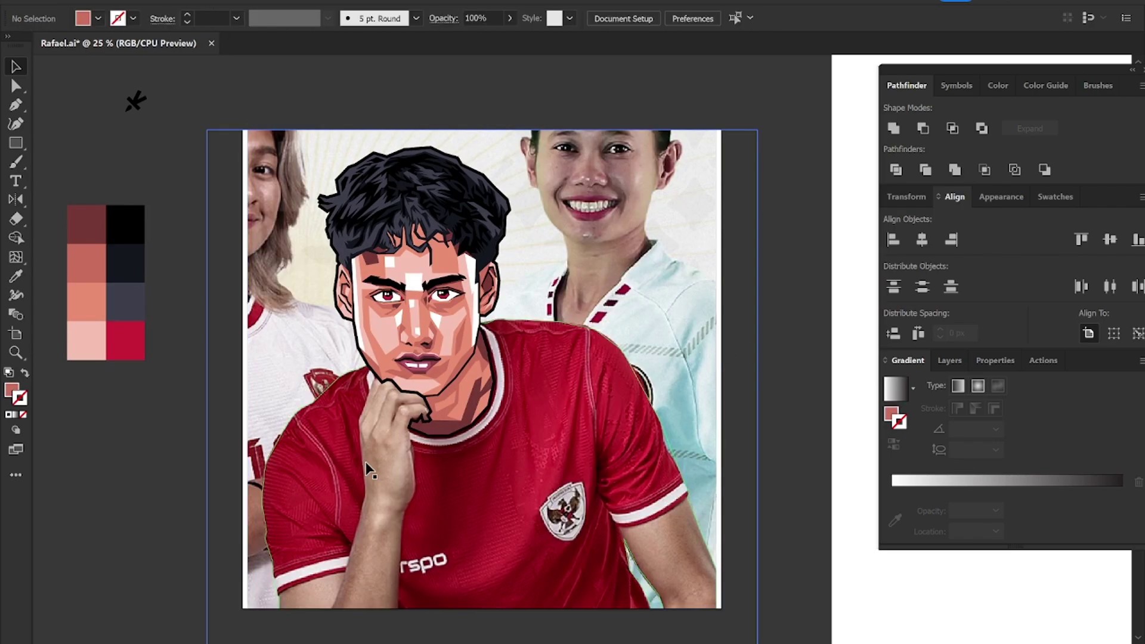
scroll(370, 470, "up", 1)
Step: Trace anchors from the hand by the chin down the forearm's left edge to the sleeve
scroll(383, 301, "up", 1)
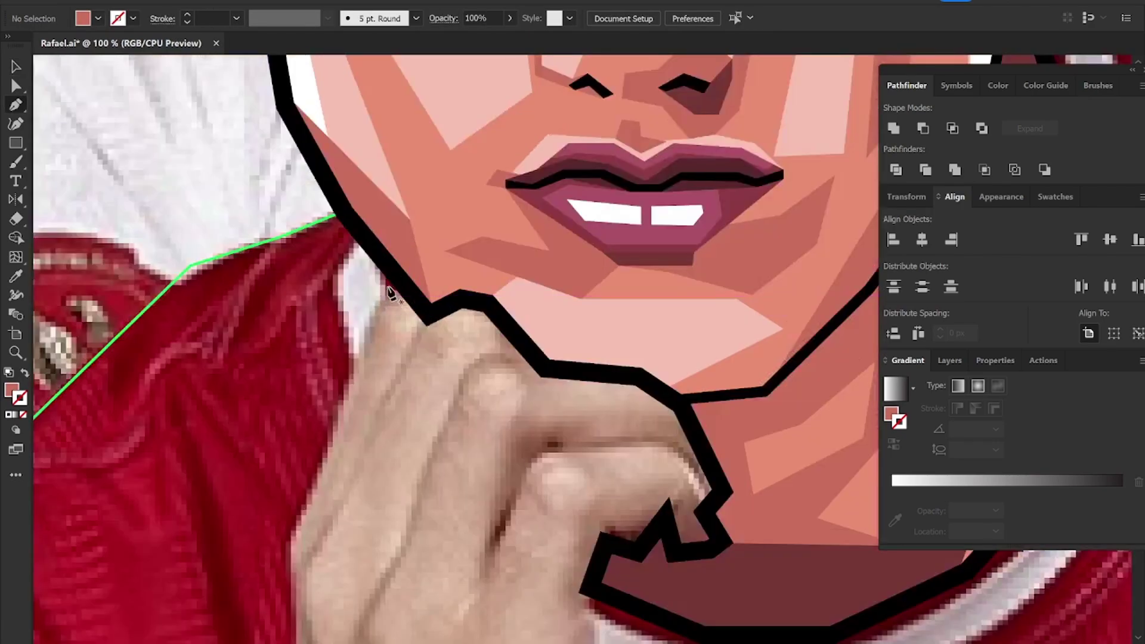
left_click(395, 281)
scroll(367, 412, "down", 3)
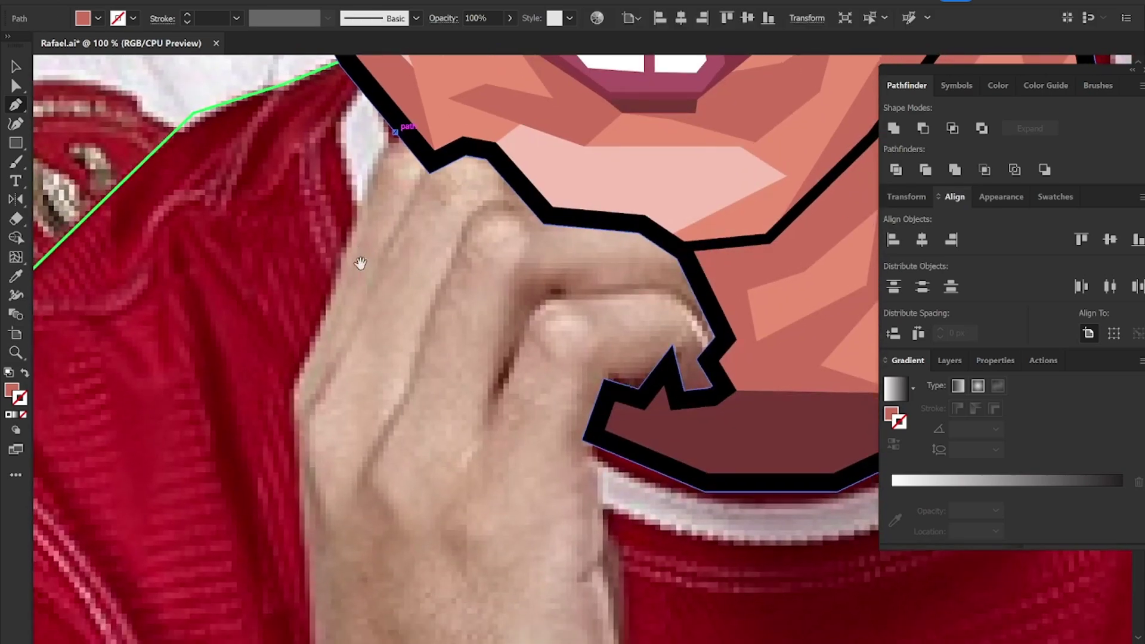
left_click(365, 174)
left_click_drag(329, 463, 340, 306)
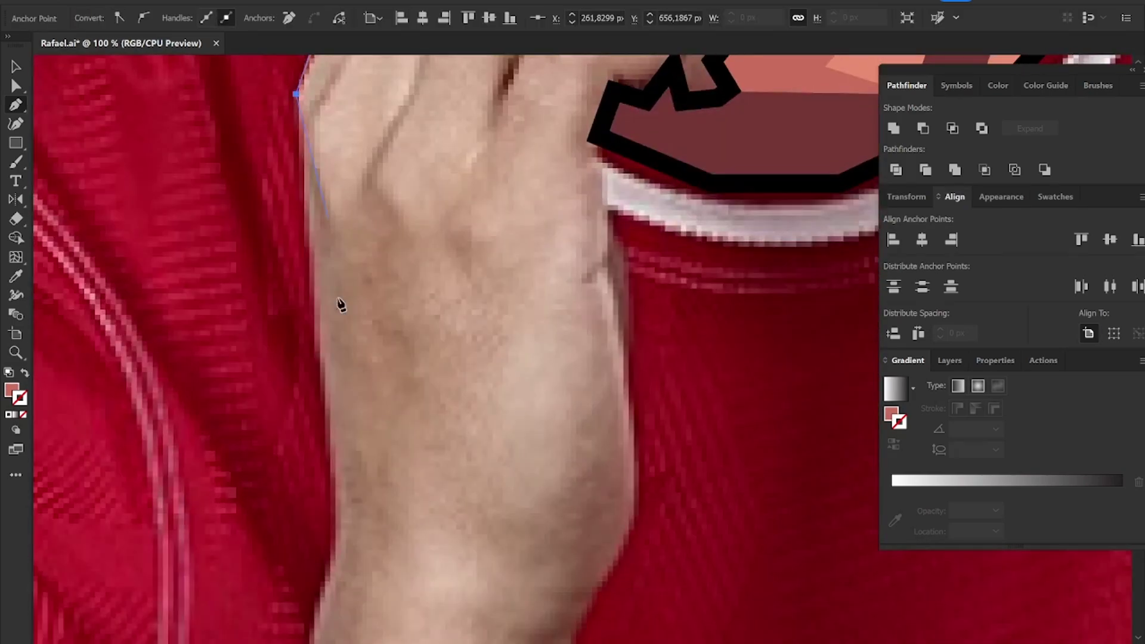
left_click(335, 477)
scroll(353, 539, "down", 5)
scroll(299, 358, "down", 5)
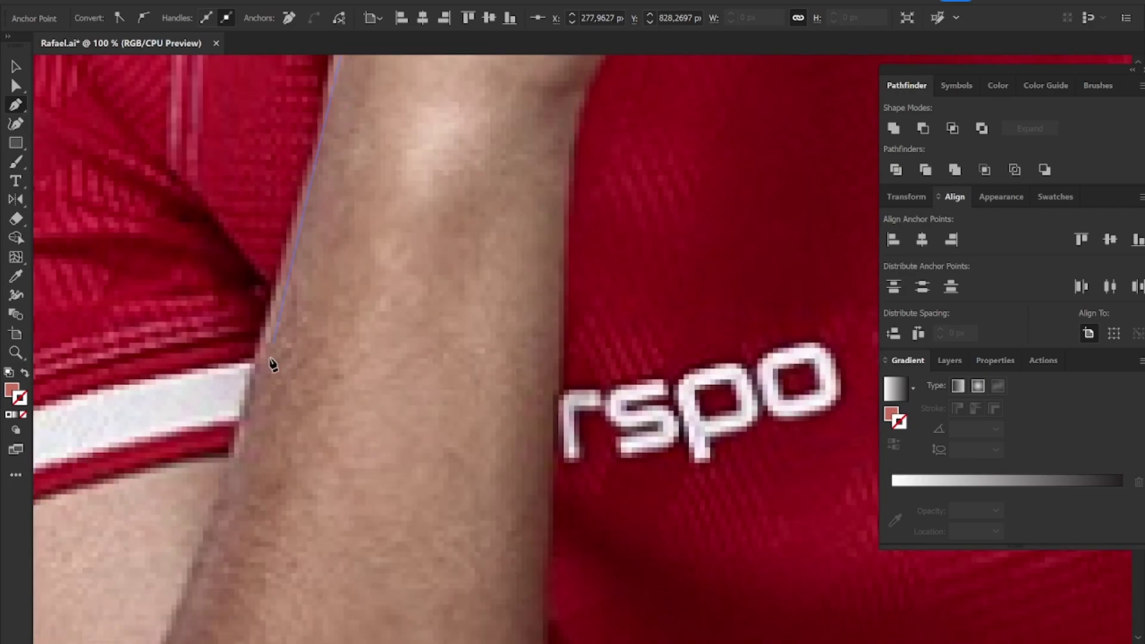
left_click(230, 455)
scroll(429, 352, "up", 3)
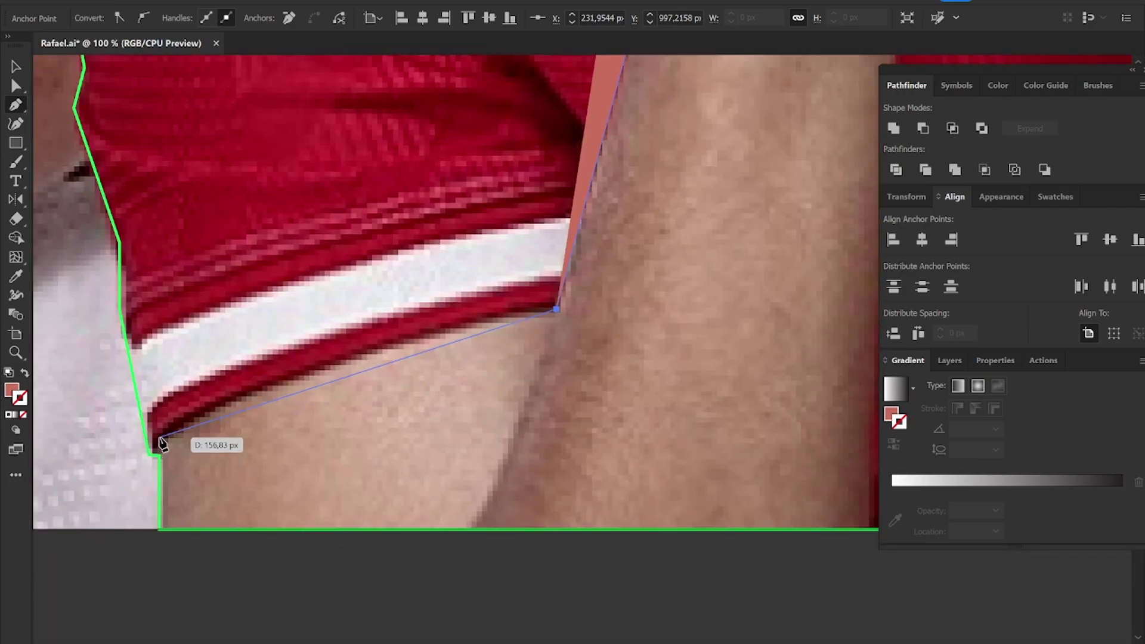
left_click_drag(158, 439, 120, 559)
scroll(640, 610, "down", 2)
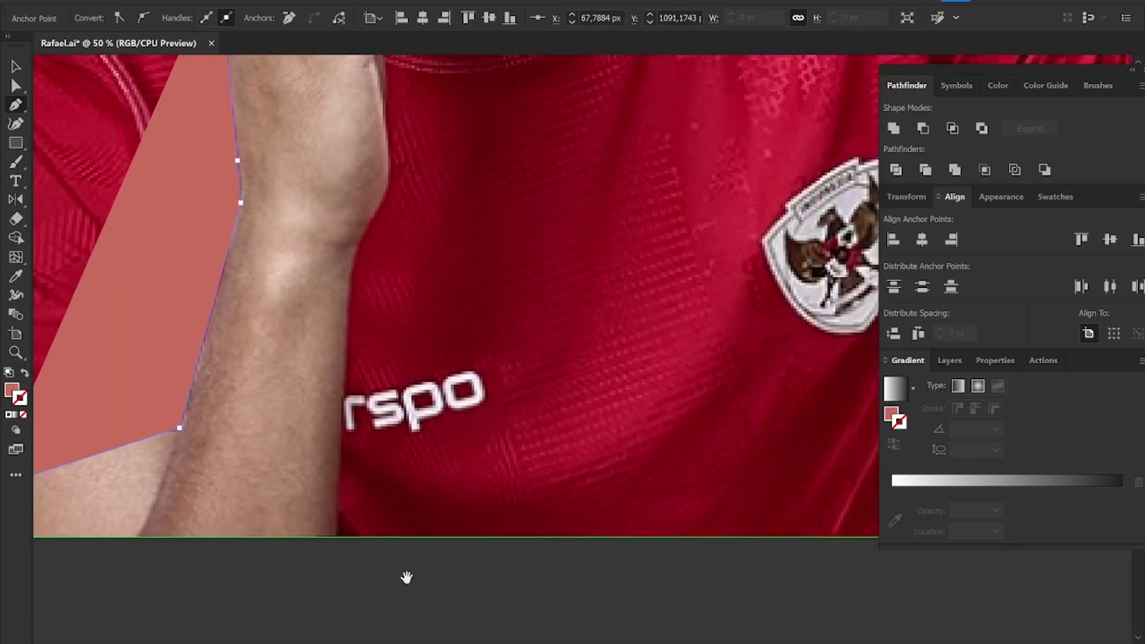
Step: Continue the outline up the forearm's right side and wrist to the chin and fingertips
left_click(369, 530)
scroll(509, 446, "up", 5)
left_click(465, 423)
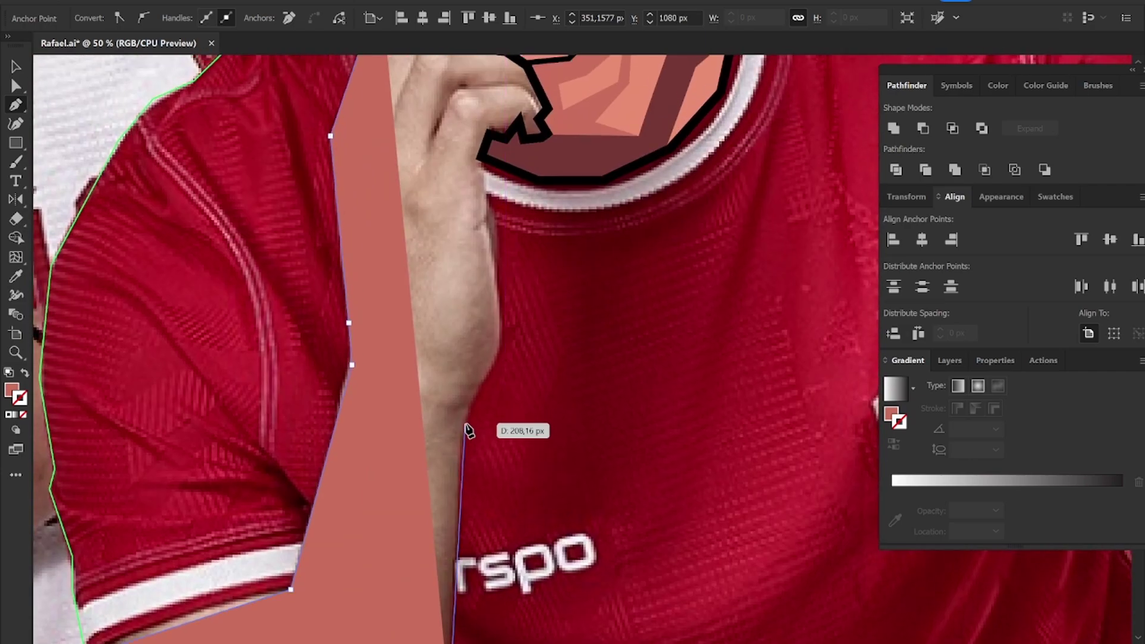
left_click(476, 387)
left_click(506, 343)
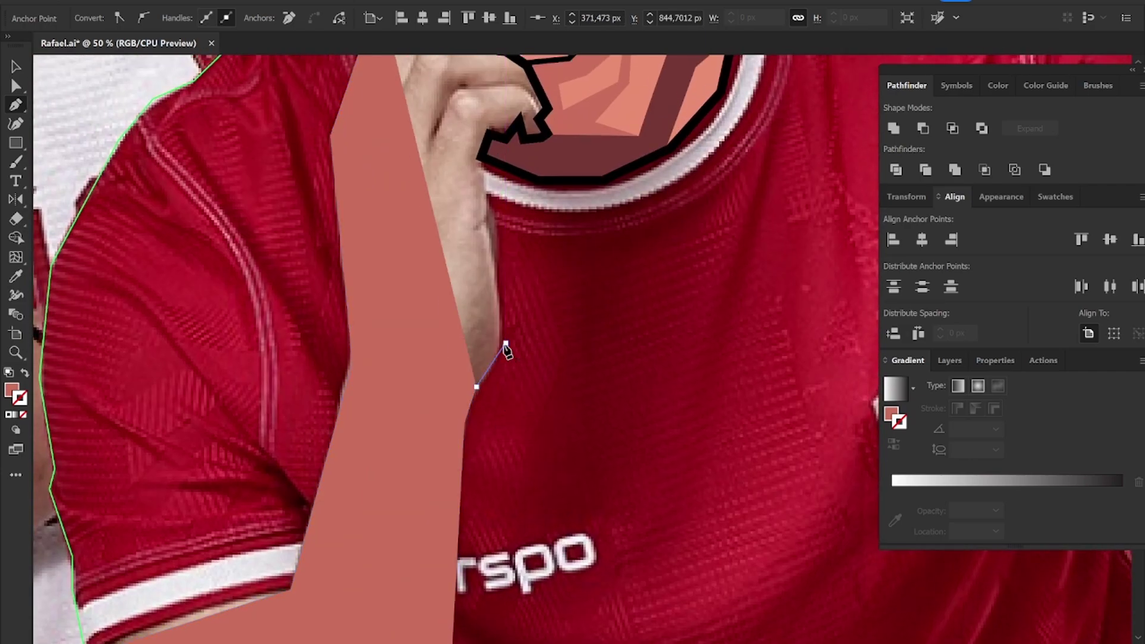
key("shift+x")
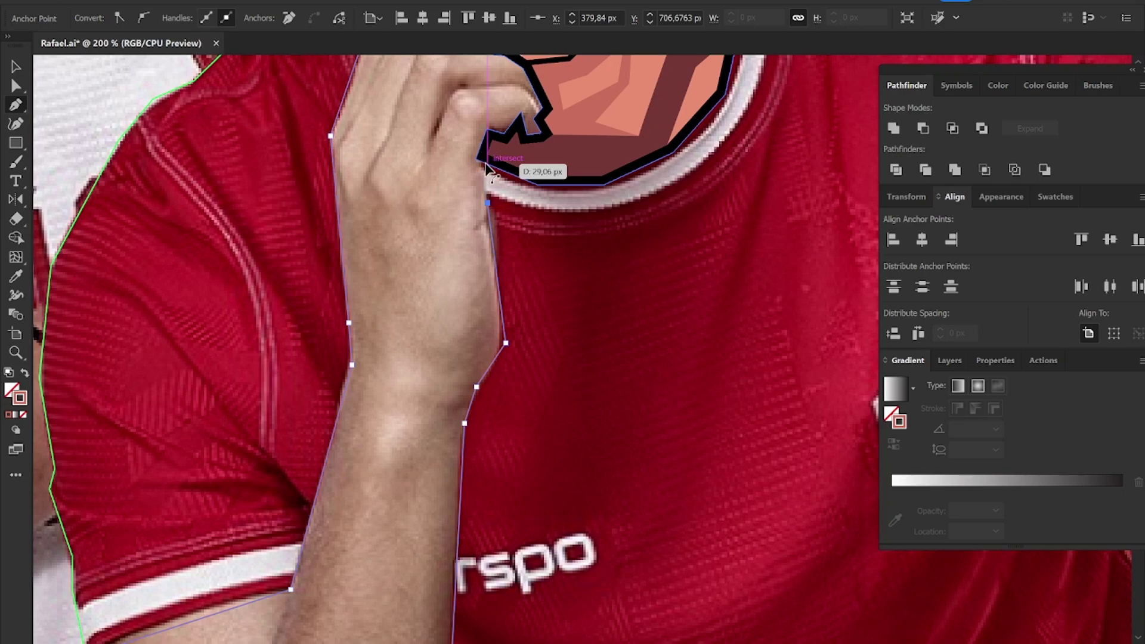
scroll(487, 162, "up", 3)
left_click(487, 156)
scroll(487, 157, "down", 3)
scroll(512, 316, "up", 5)
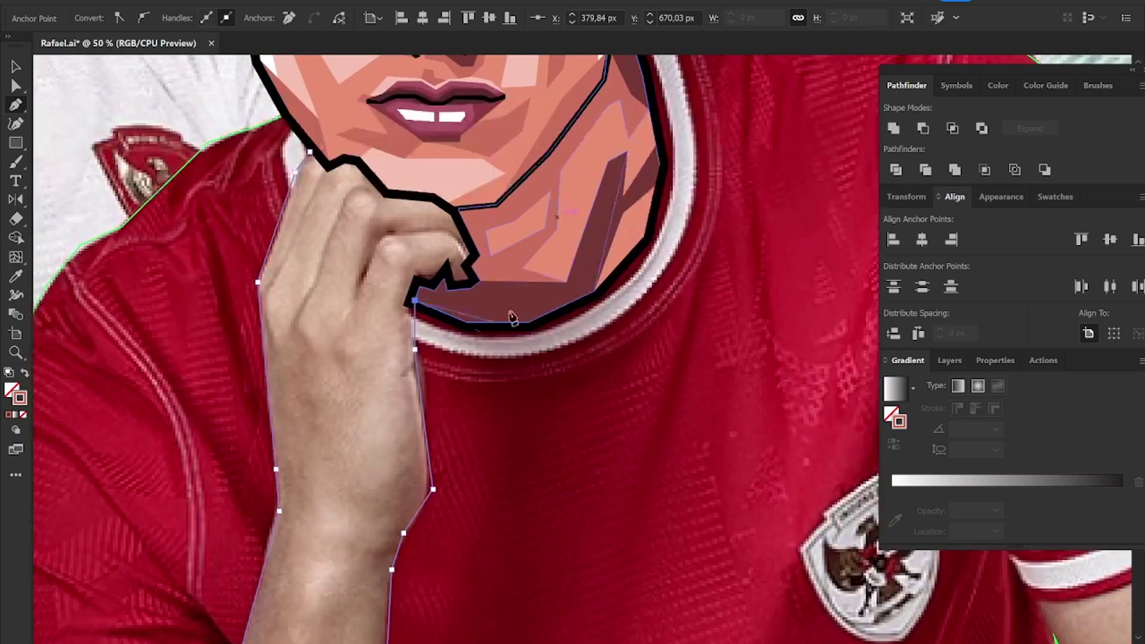
left_click(563, 267)
left_click(523, 132)
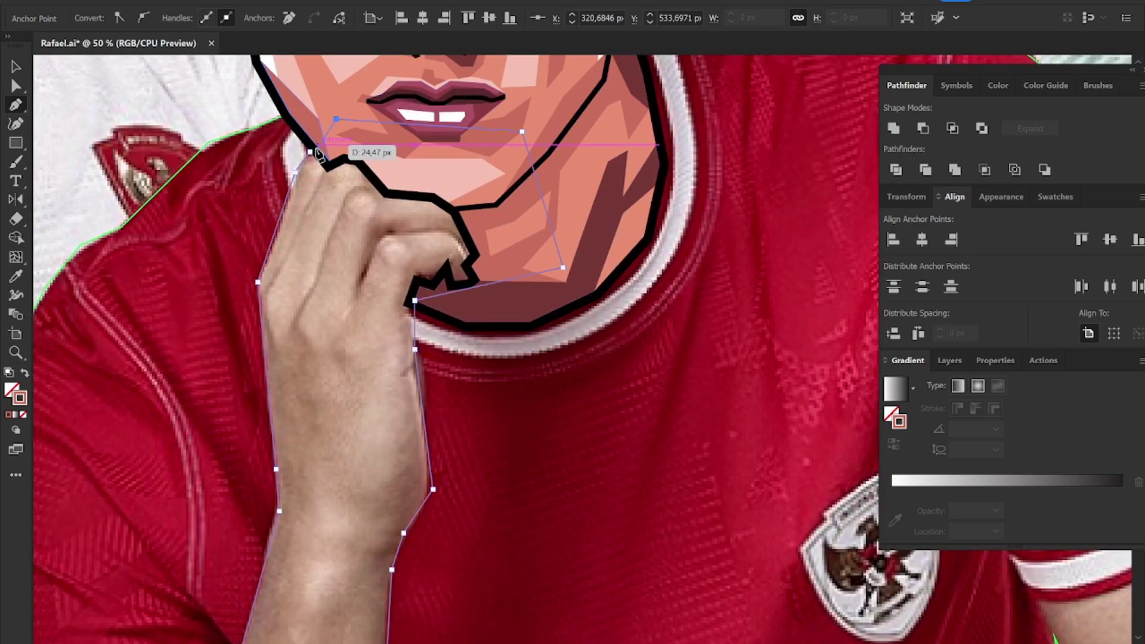
scroll(497, 233, "down", 3)
key("v")
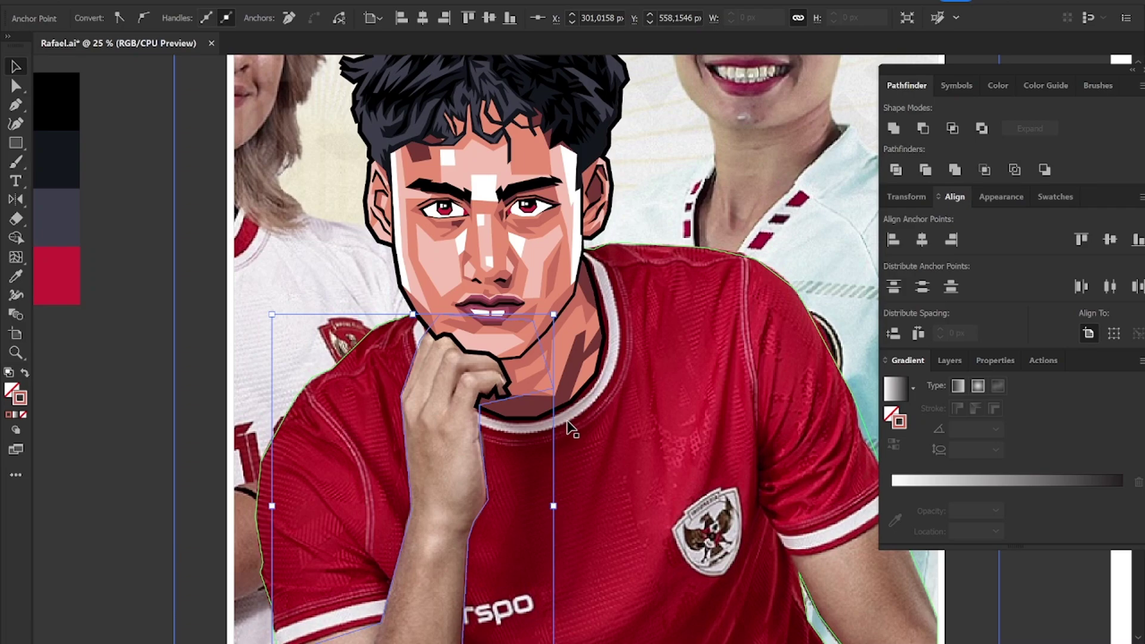
scroll(591, 358, "up", 1)
scroll(579, 329, "up", 4)
Step: Move the bottom anchor of the light strip beside the ear to tidy its edge
scroll(567, 298, "up", 1)
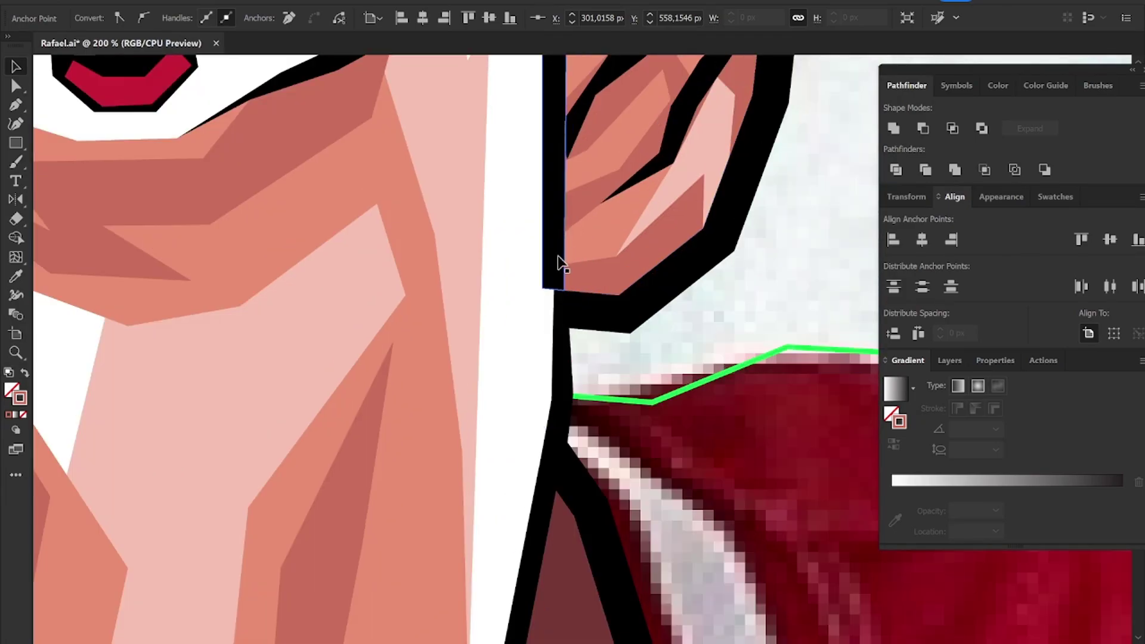
key("a")
left_click(567, 291)
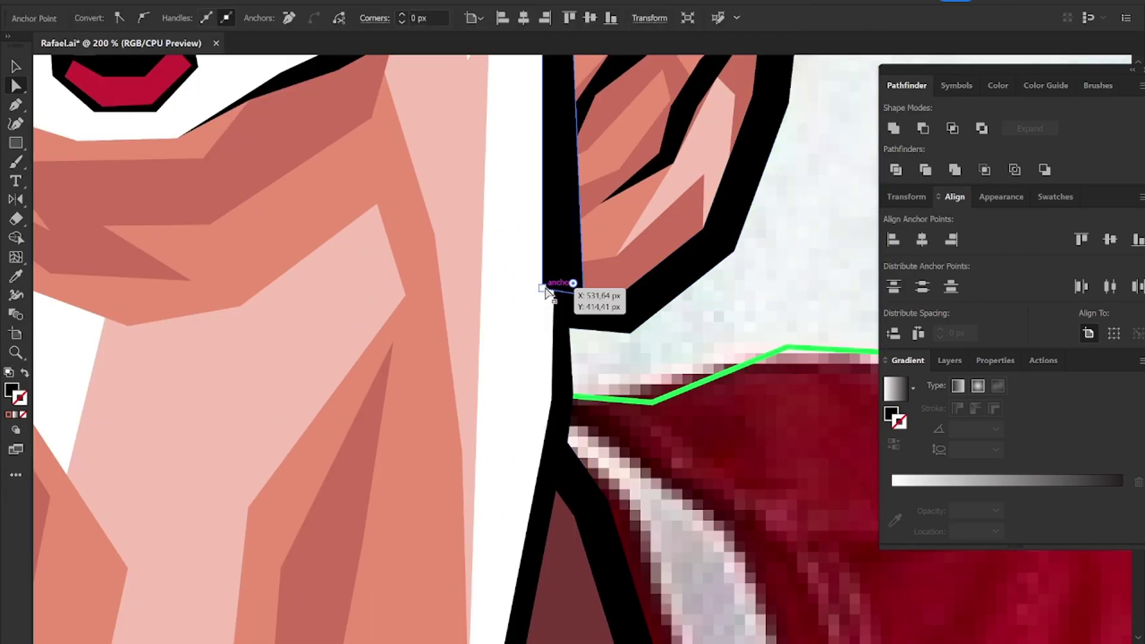
left_click_drag(585, 299, 564, 290)
scroll(548, 500, "up", 5)
scroll(549, 382, "down", 3)
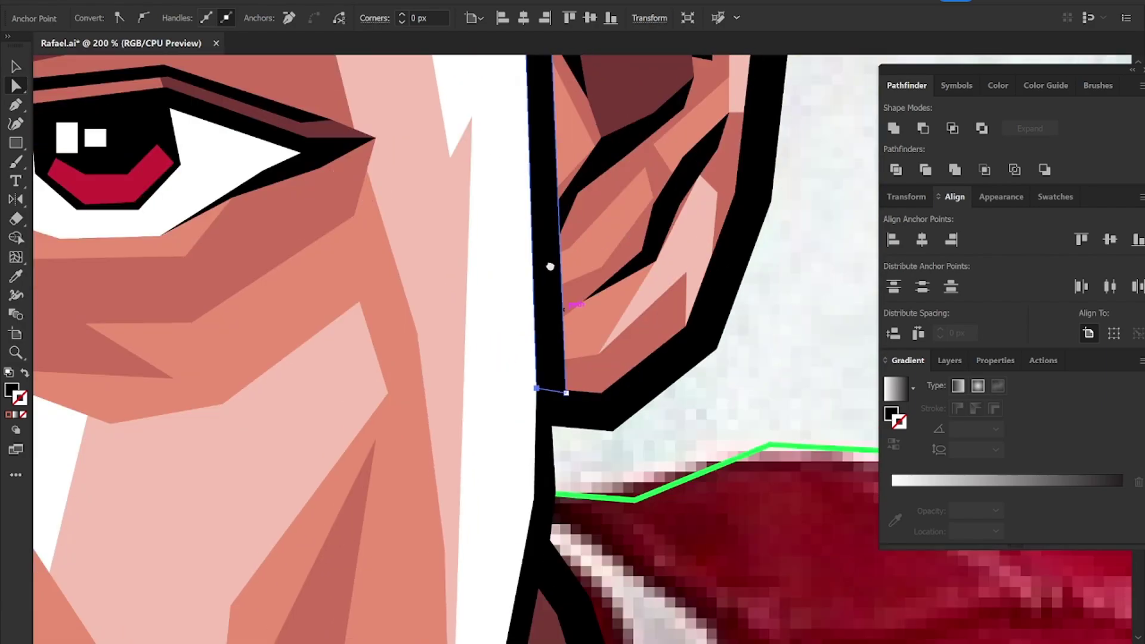
scroll(545, 348, "down", 2)
scroll(558, 222, "down", 3)
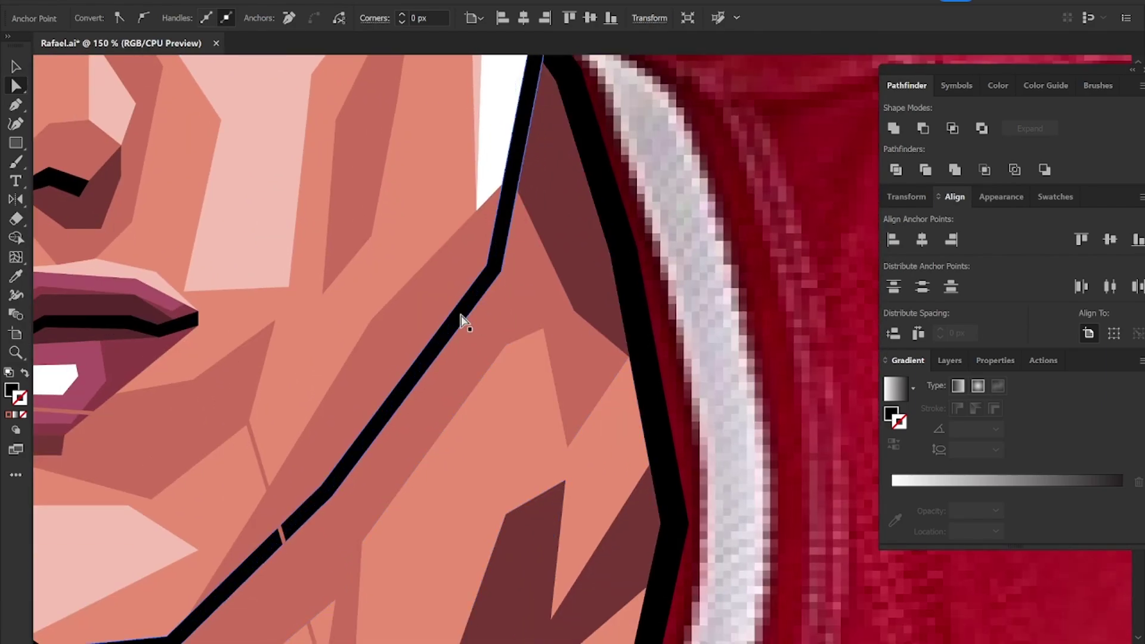
Step: Drag the black jaw stroke's corner and jawline anchors outward to thicken it
left_click(409, 400)
scroll(370, 397, "down", 3)
scroll(370, 396, "left", 2)
left_click(320, 377)
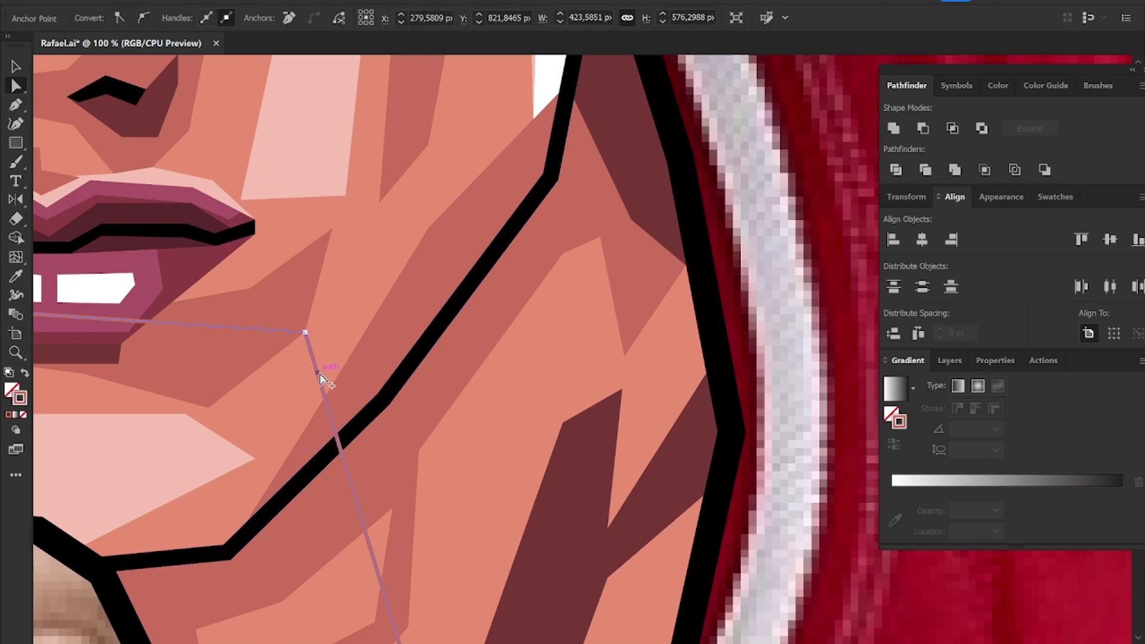
scroll(320, 377, "down", 4)
scroll(328, 375, "up", 4)
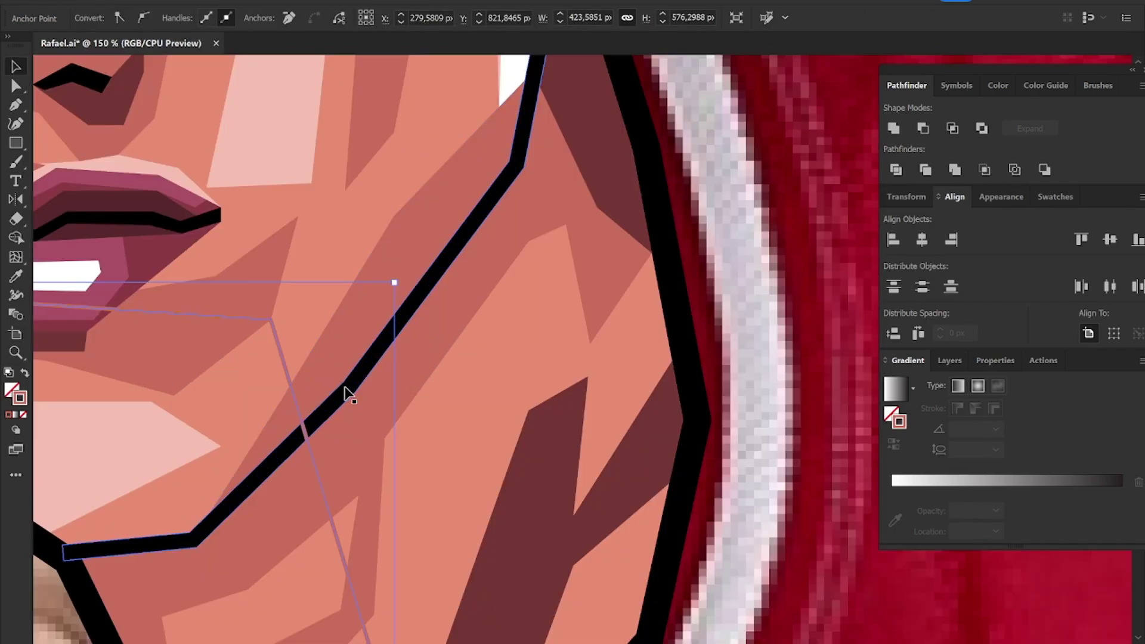
left_click(347, 389)
left_click_drag(207, 551, 203, 559)
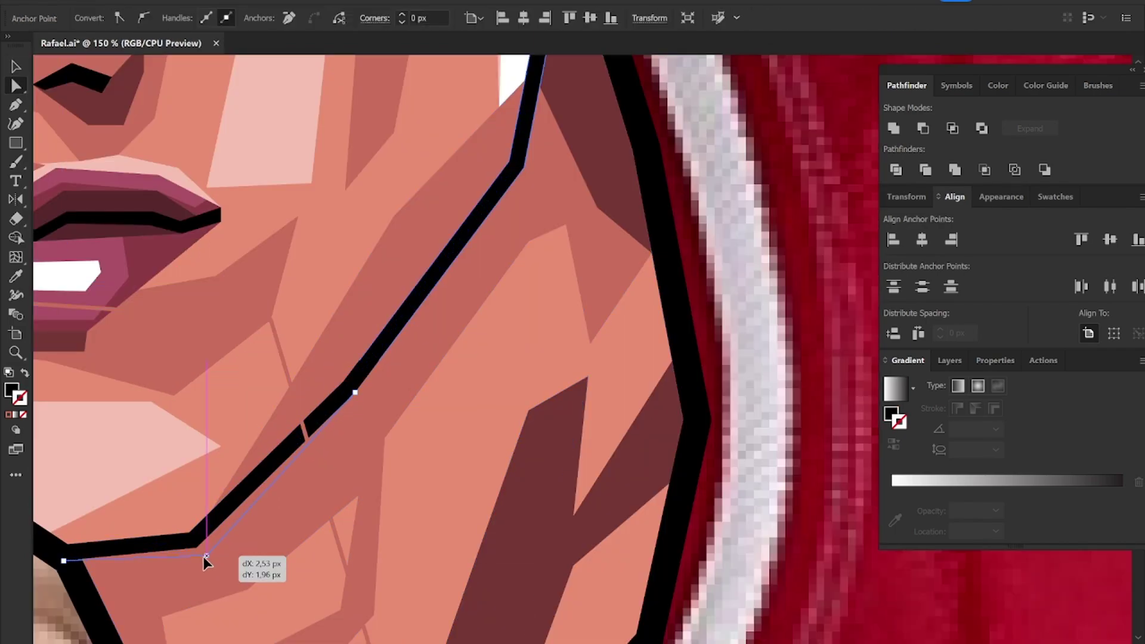
left_click_drag(64, 545, 66, 570)
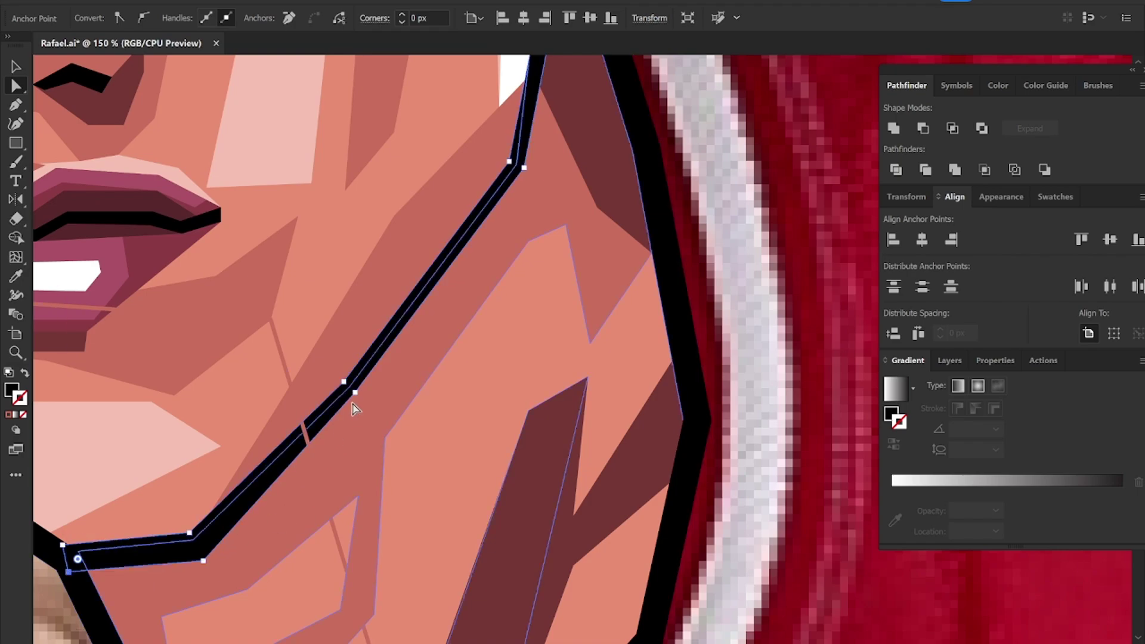
left_click_drag(352, 397, 371, 398)
Step: Nudge remaining anchors, including the top anchor of the dark-red shape
left_click_drag(523, 169, 538, 174)
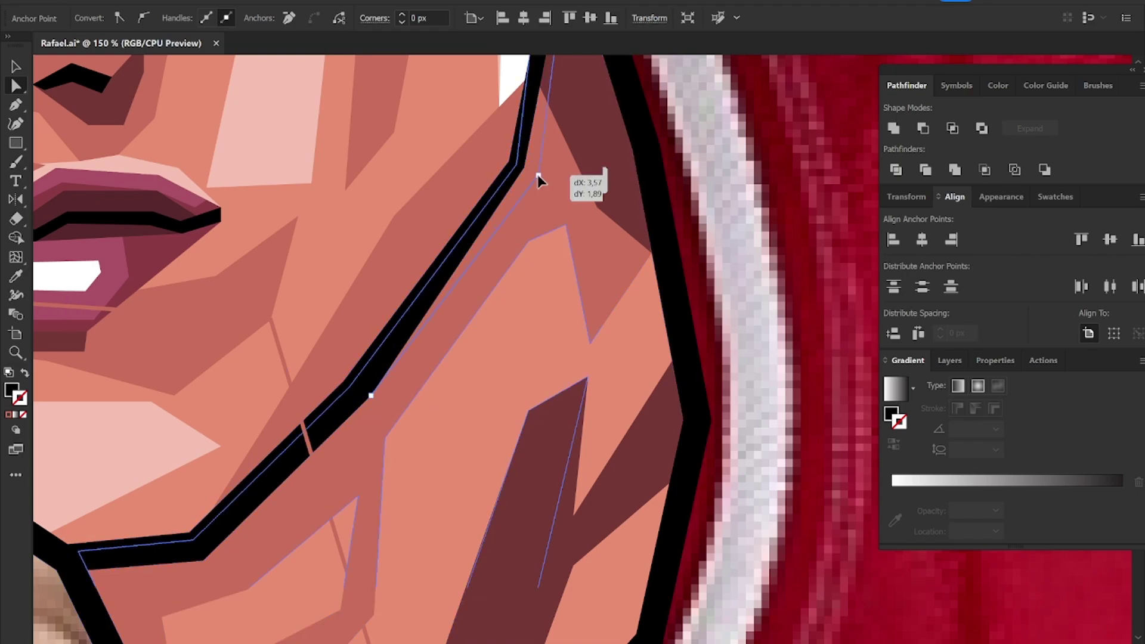
scroll(578, 248, "up", 4)
scroll(585, 230, "up", 1)
left_click_drag(571, 104, 576, 125)
key("v")
left_click(653, 230)
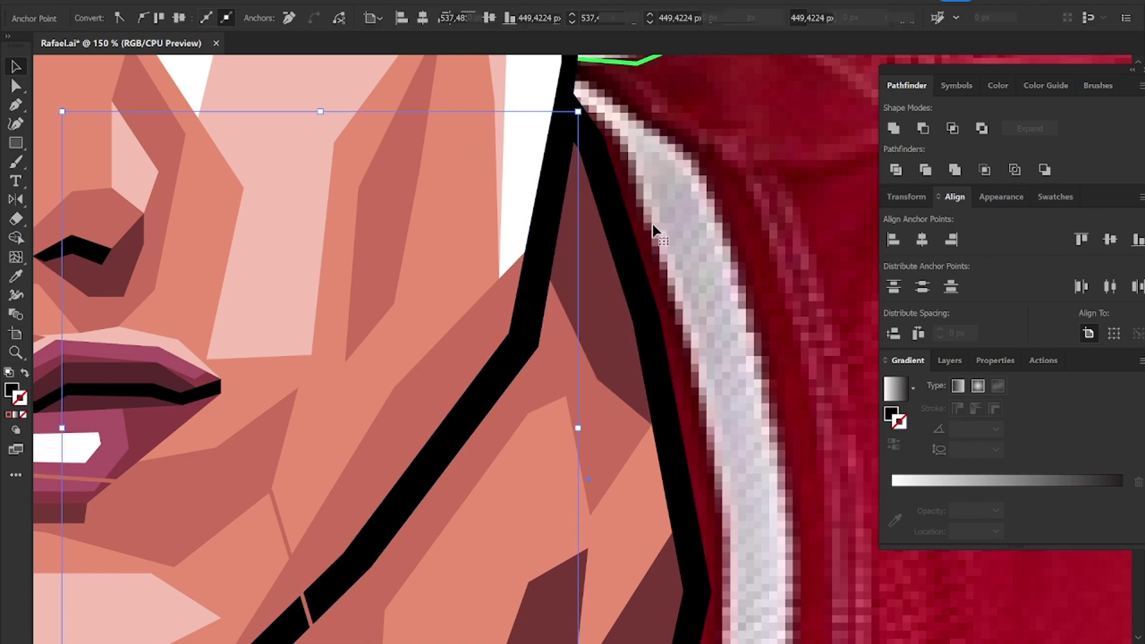
scroll(653, 230, "down", 5)
Step: Intersect the traced hand-and-arm path with the shirt outline and leave the result unfilled
scroll(655, 235, "down", 1)
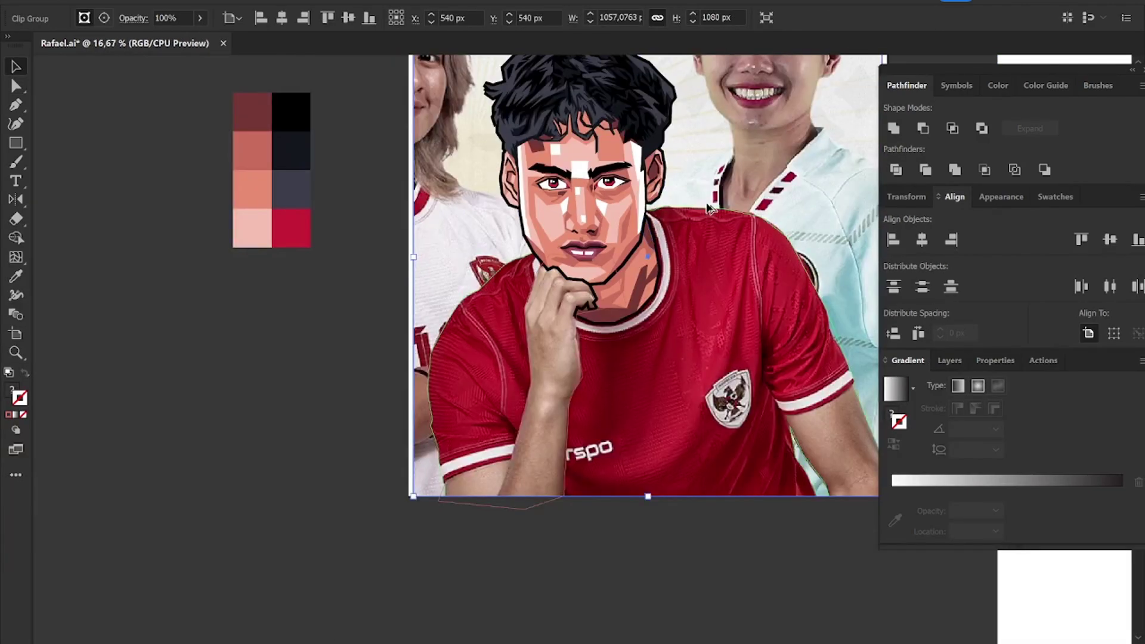
scroll(710, 209, "down", 1)
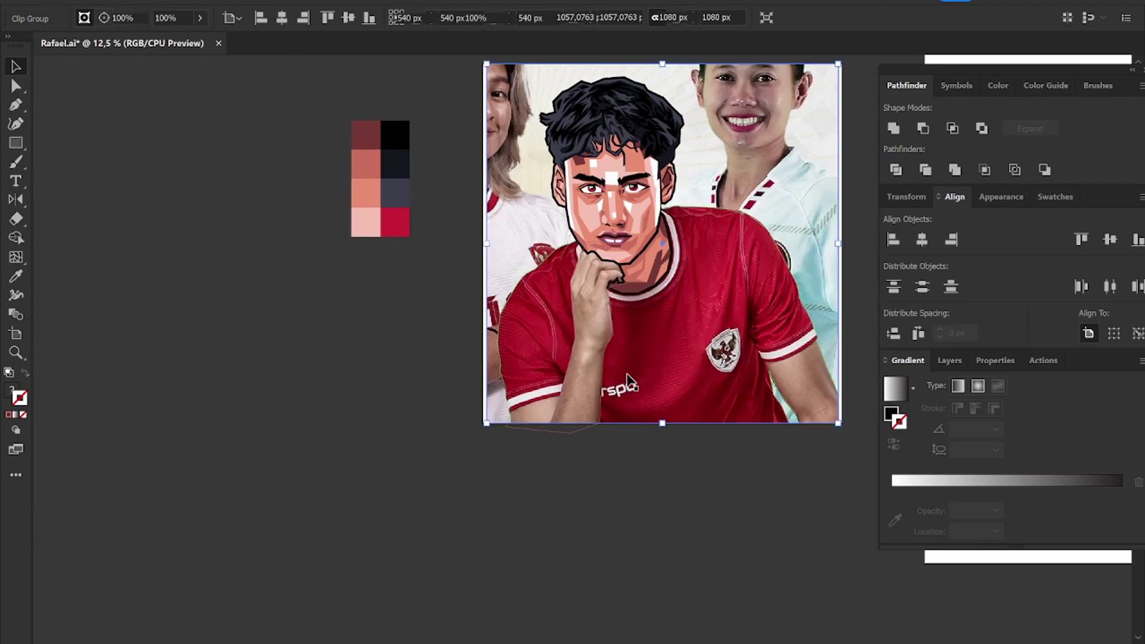
key("ctrl+shift+a")
scroll(629, 271, "up", 3)
left_click(628, 257)
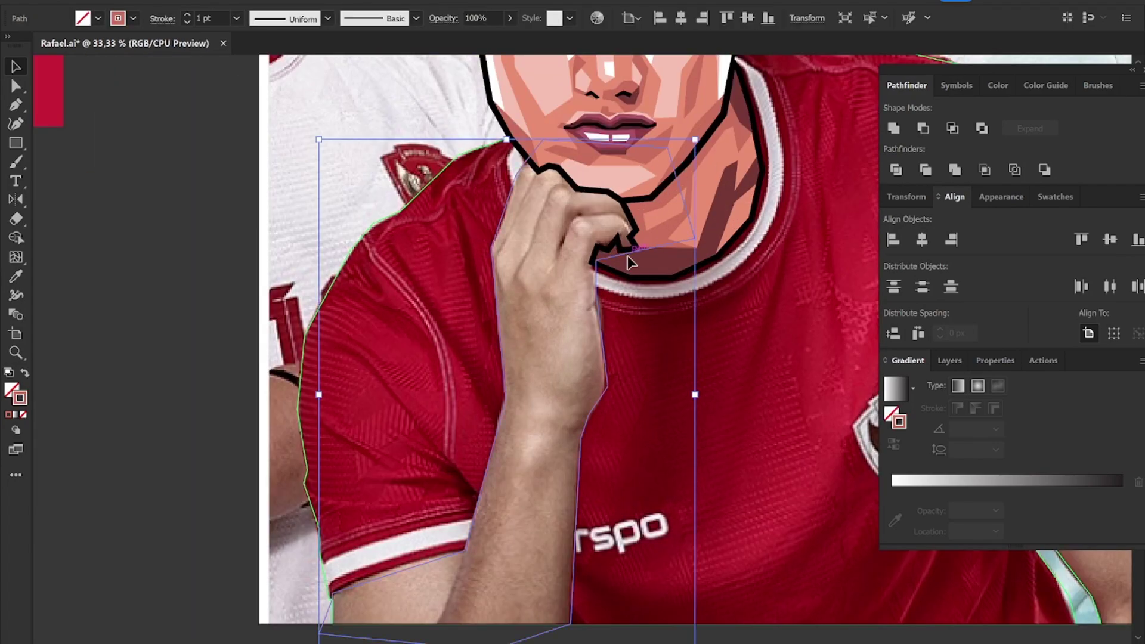
left_click(307, 335)
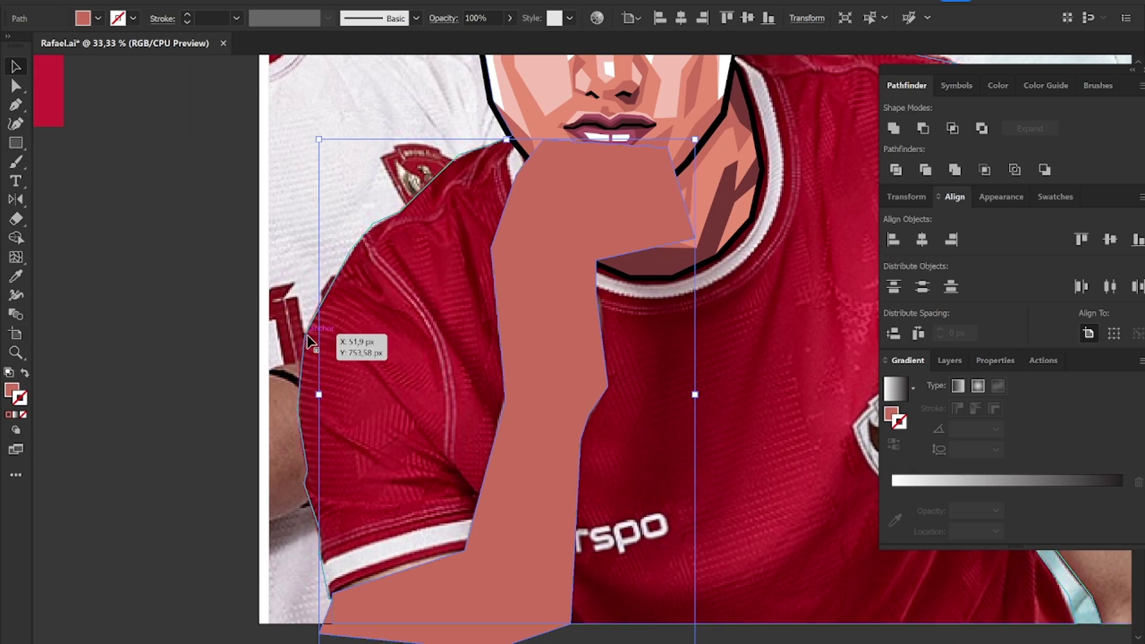
left_click(522, 376)
left_click(314, 331, "shift")
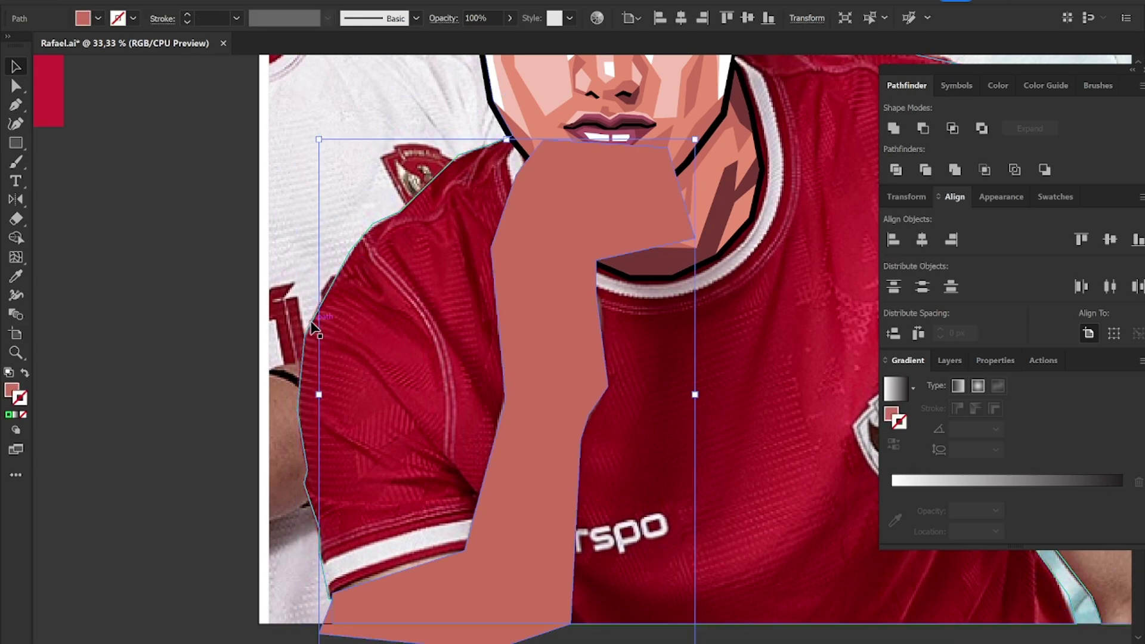
left_click(953, 128)
key("shift+x")
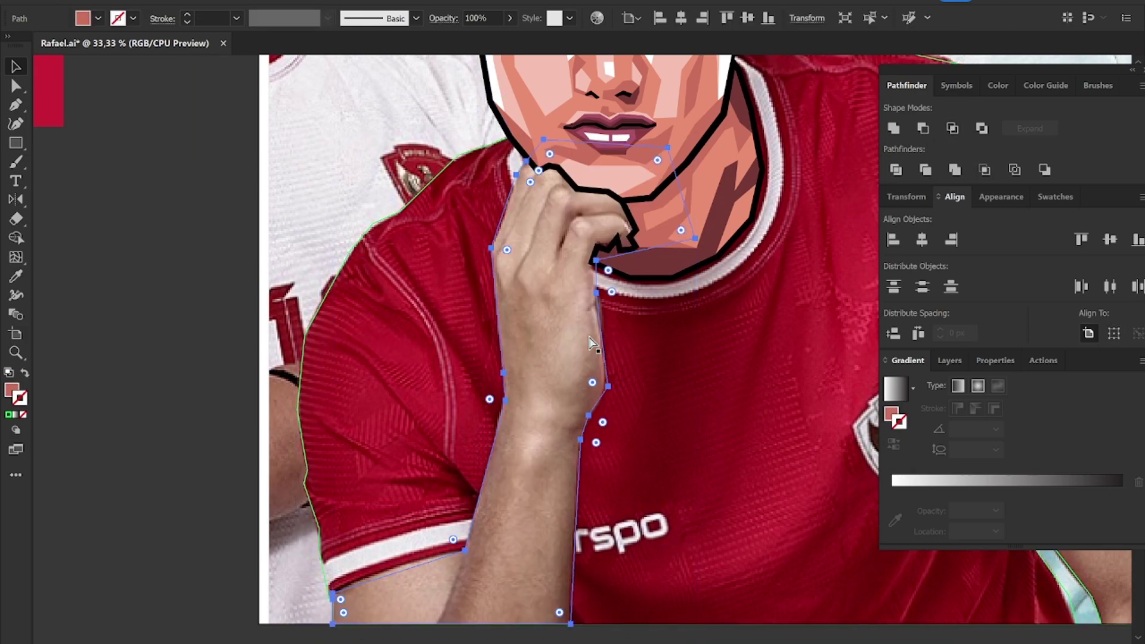
key("shift+x")
key("shift+x")
left_click(218, 397)
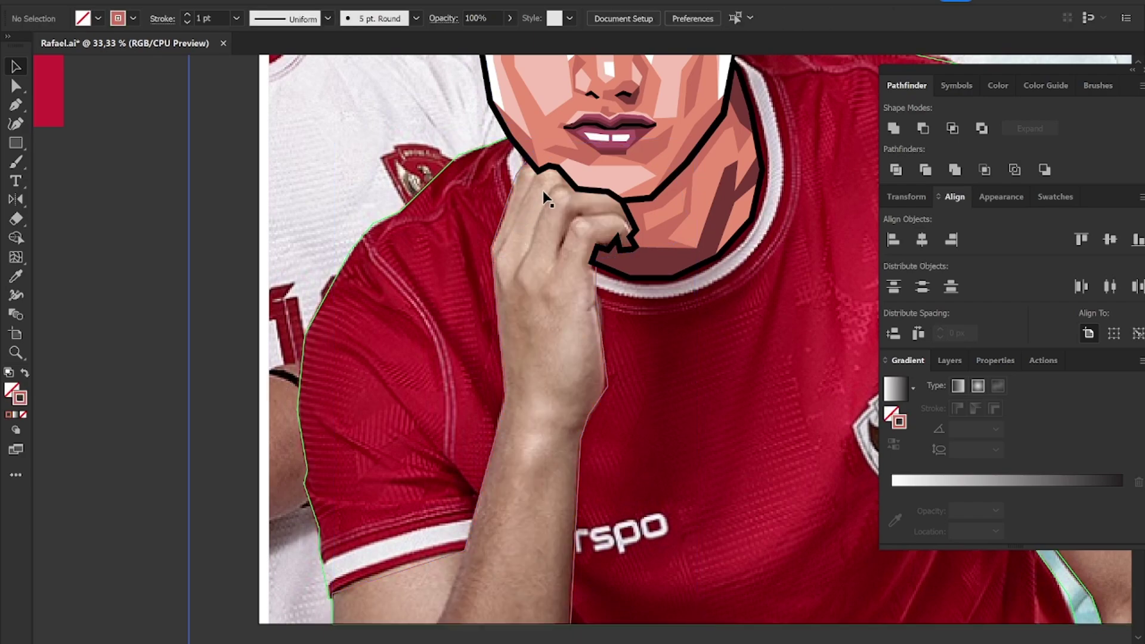
scroll(545, 194, "up", 3)
Step: Zoom in on the hand and draw a closed black outline along the first finger
left_click_drag(544, 197, 556, 229)
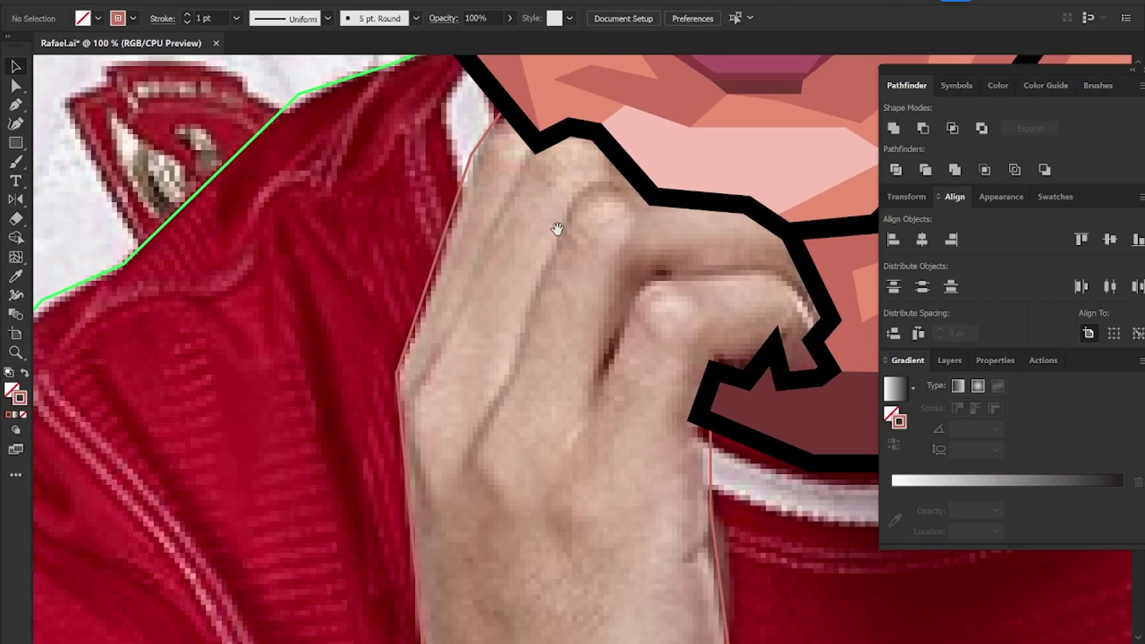
left_click(525, 142)
left_click_drag(432, 358, 438, 371)
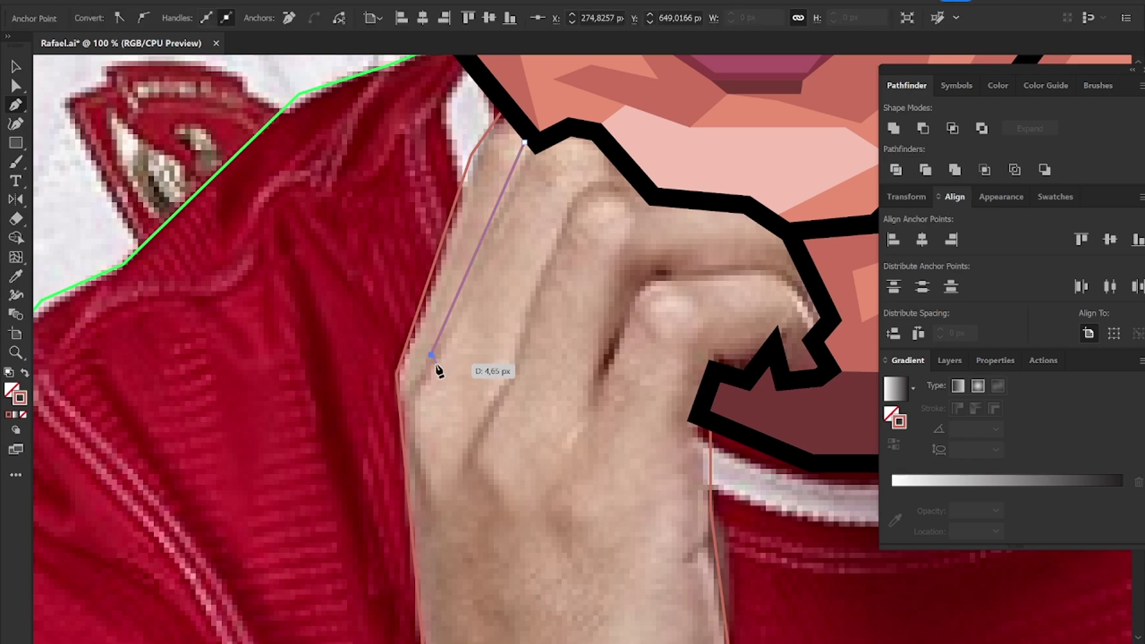
left_click_drag(536, 154, 543, 158)
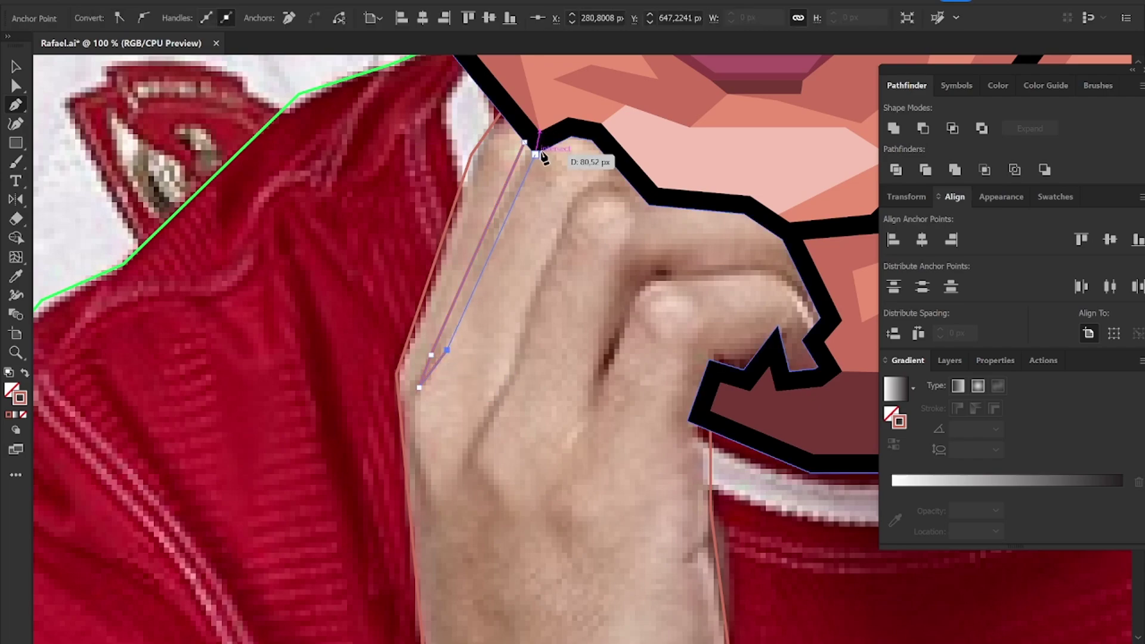
left_click(554, 140)
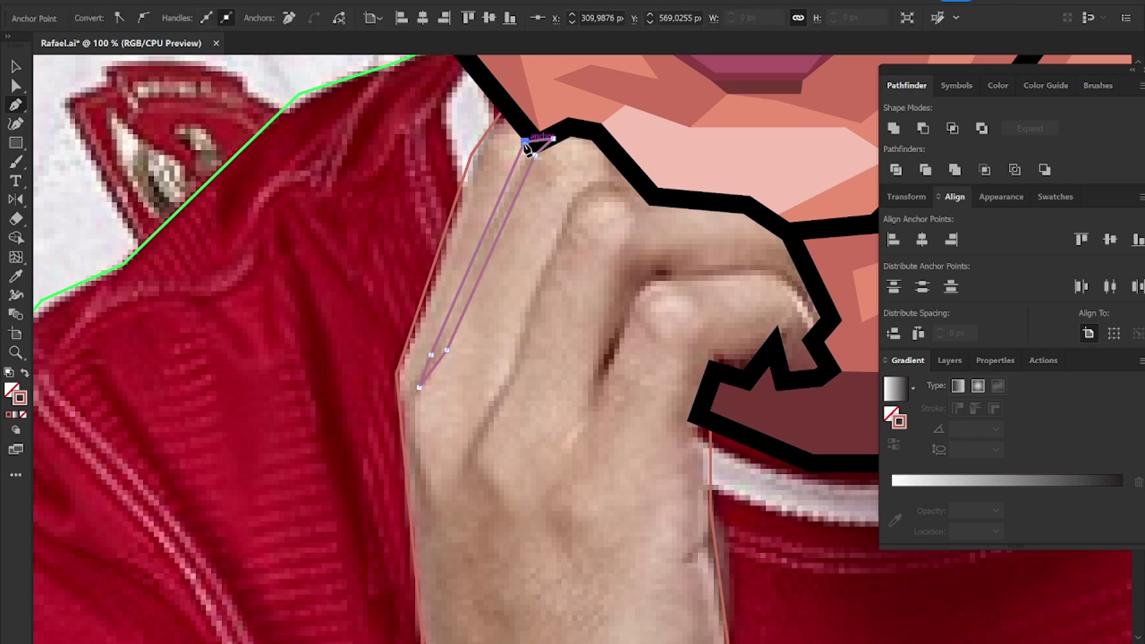
left_click(525, 142)
key("v")
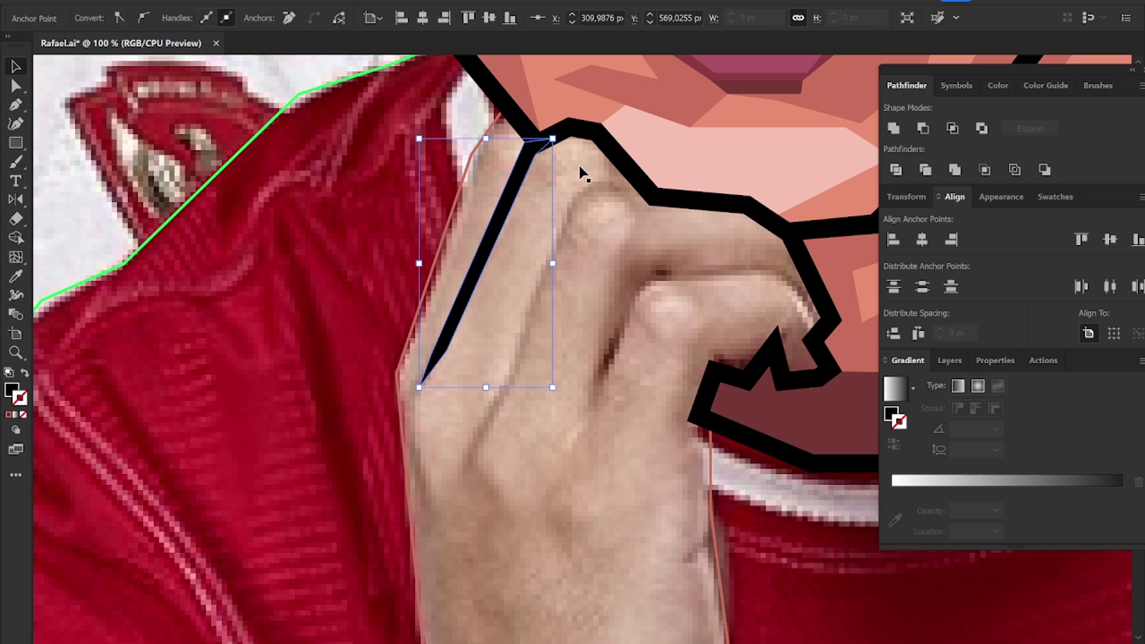
Step: Draw a second closed black outline shape along the next finger
key("p")
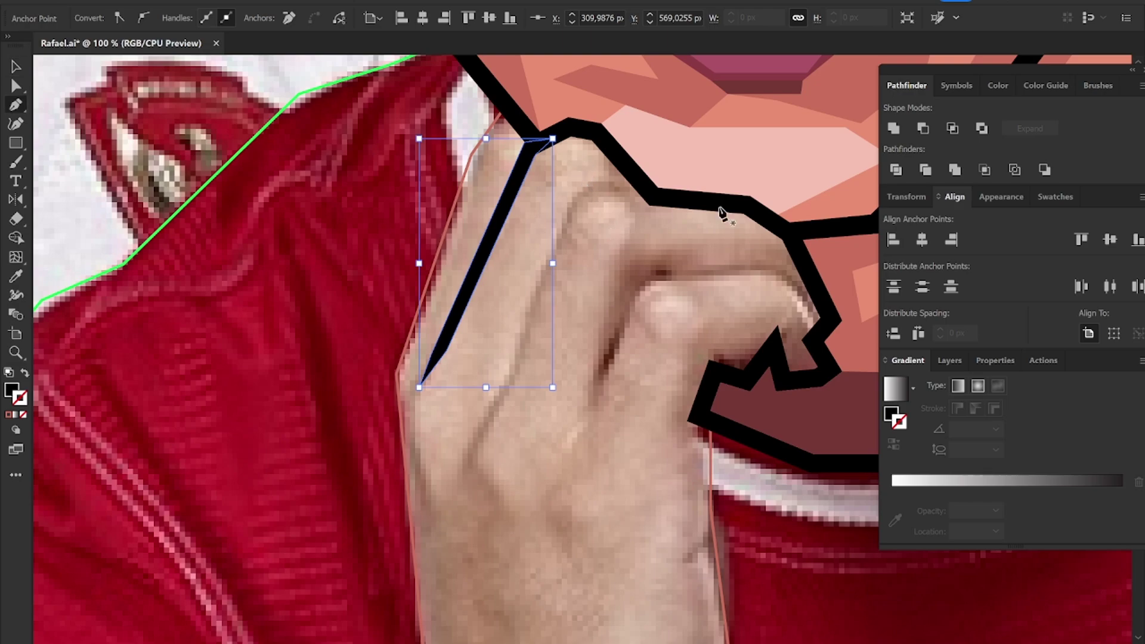
left_click_drag(574, 176, 620, 172)
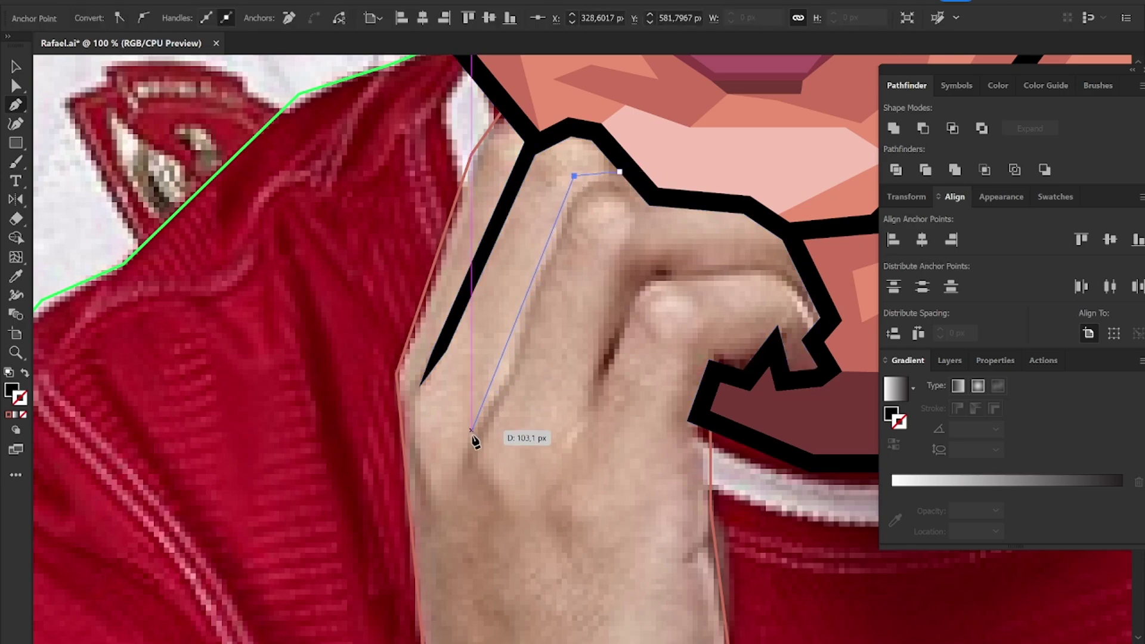
left_click(465, 451)
left_click(494, 424)
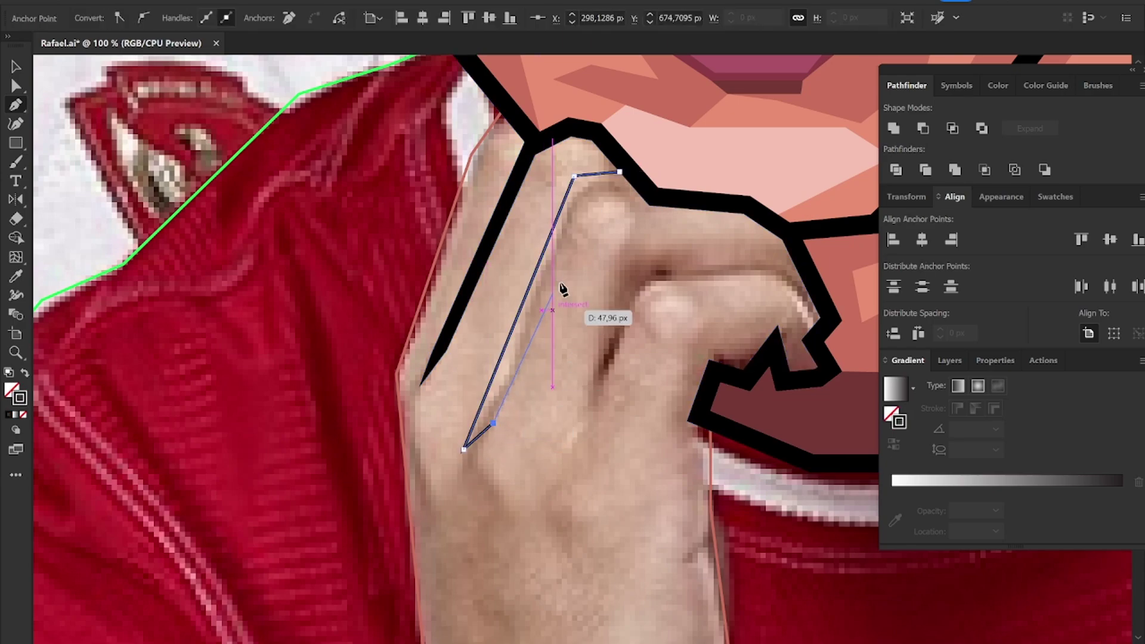
left_click(580, 200)
left_click(621, 172)
key("shift+x")
key("v")
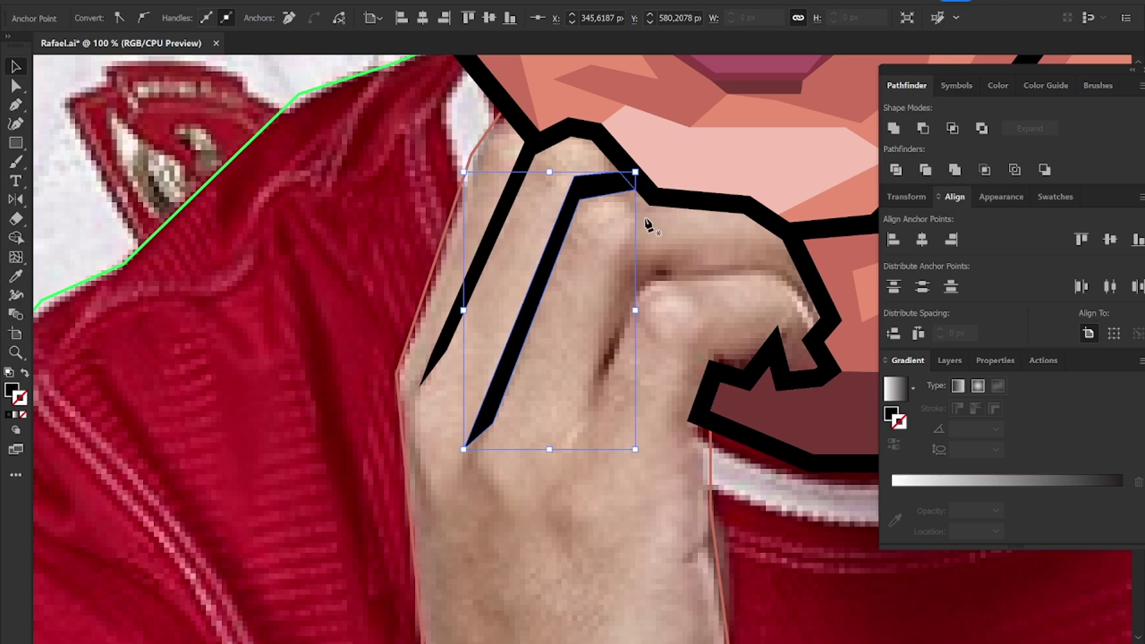
Step: Draw a closed black outline shape along the knuckle line
key("p")
left_click_drag(797, 269, 682, 270)
left_click(637, 263)
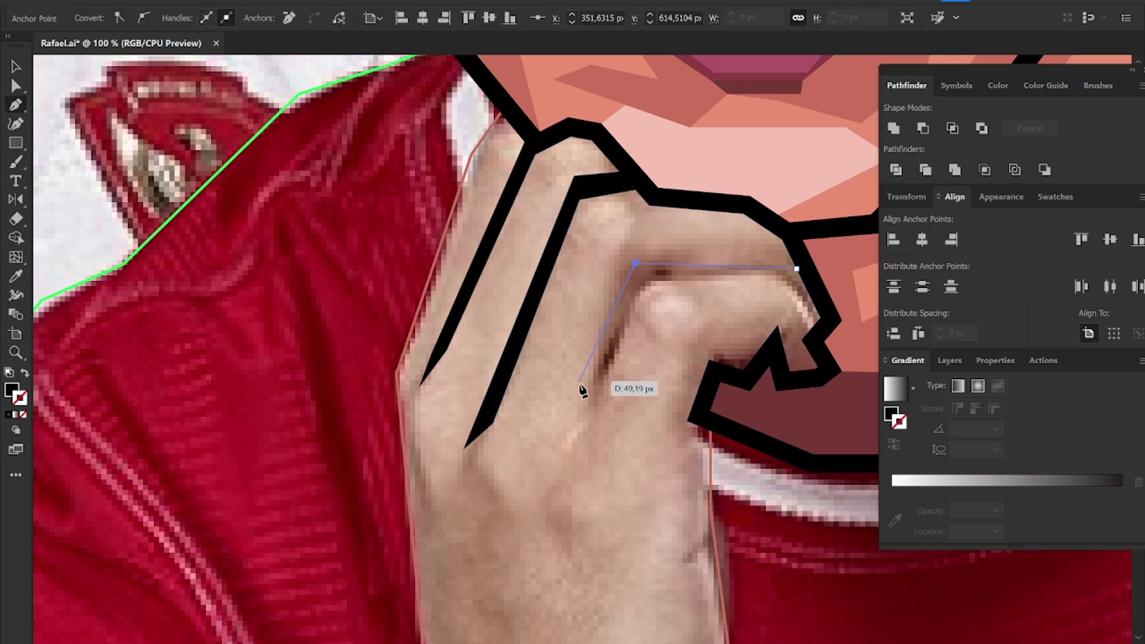
left_click(586, 390)
left_click(590, 416)
key("shift+x")
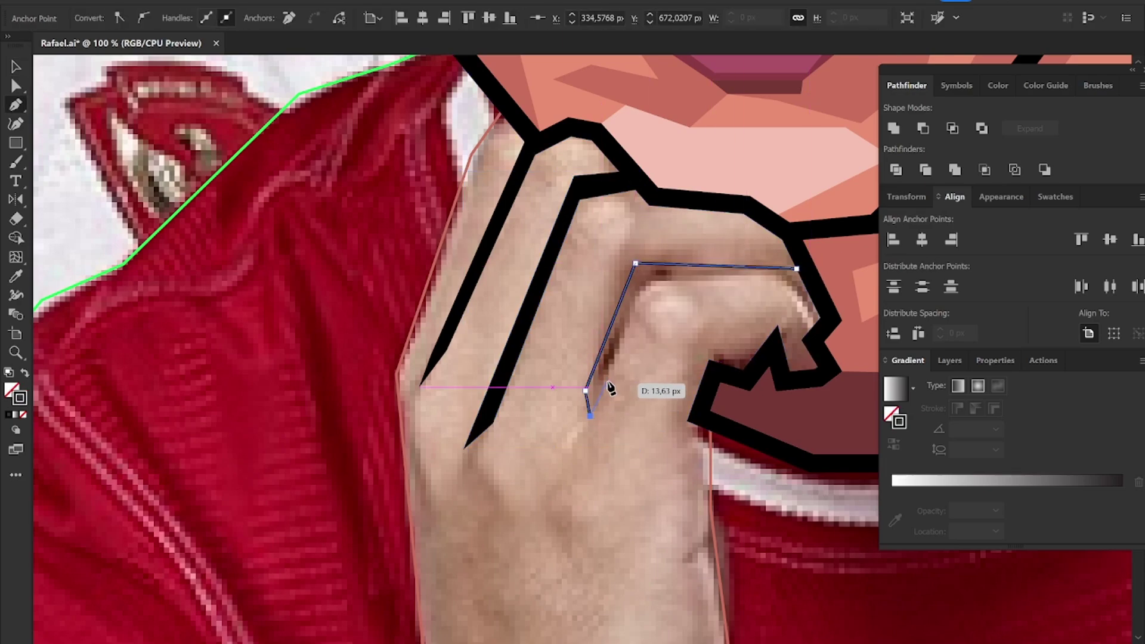
left_click(644, 284)
left_click(808, 285)
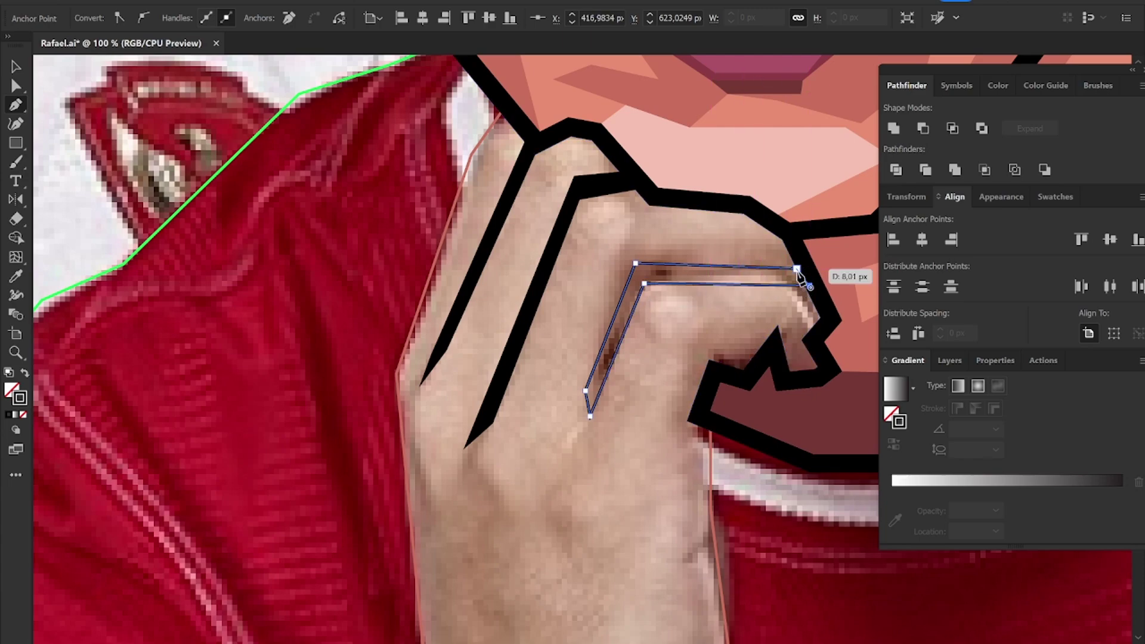
key("v")
left_click(726, 232)
key("ctrl+minus")
key("ctrl+minus")
Step: Draw a small black wedge below the left sleeve reaching the artboard's bottom edge
scroll(573, 349, "down", 3)
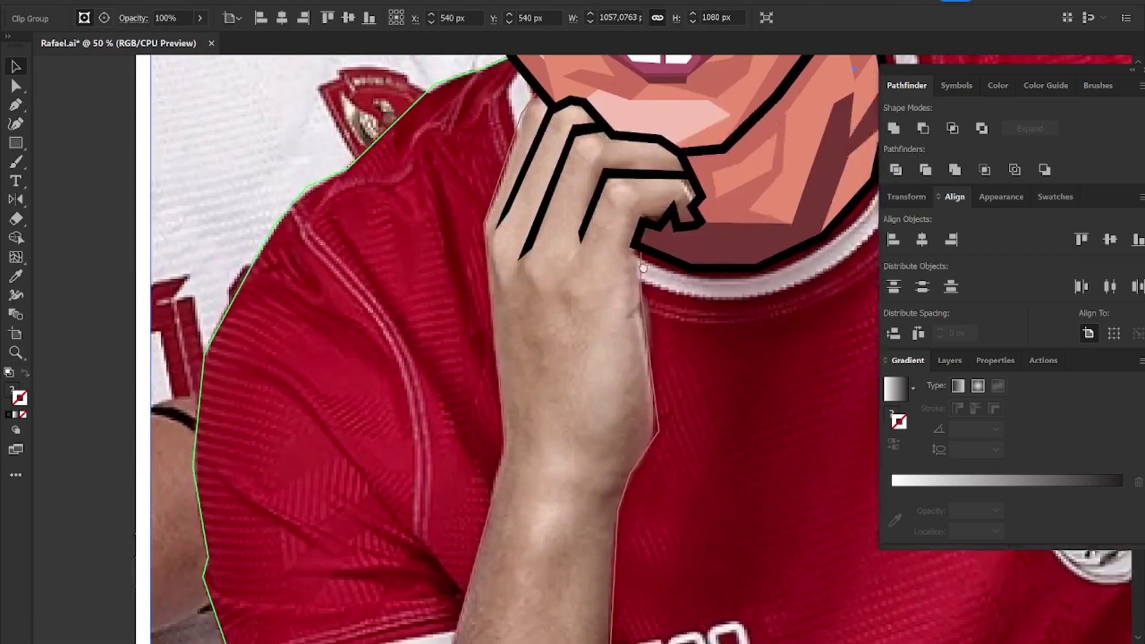
scroll(573, 349, "down", 3)
scroll(455, 409, "down", 1)
key("p")
left_click(380, 487)
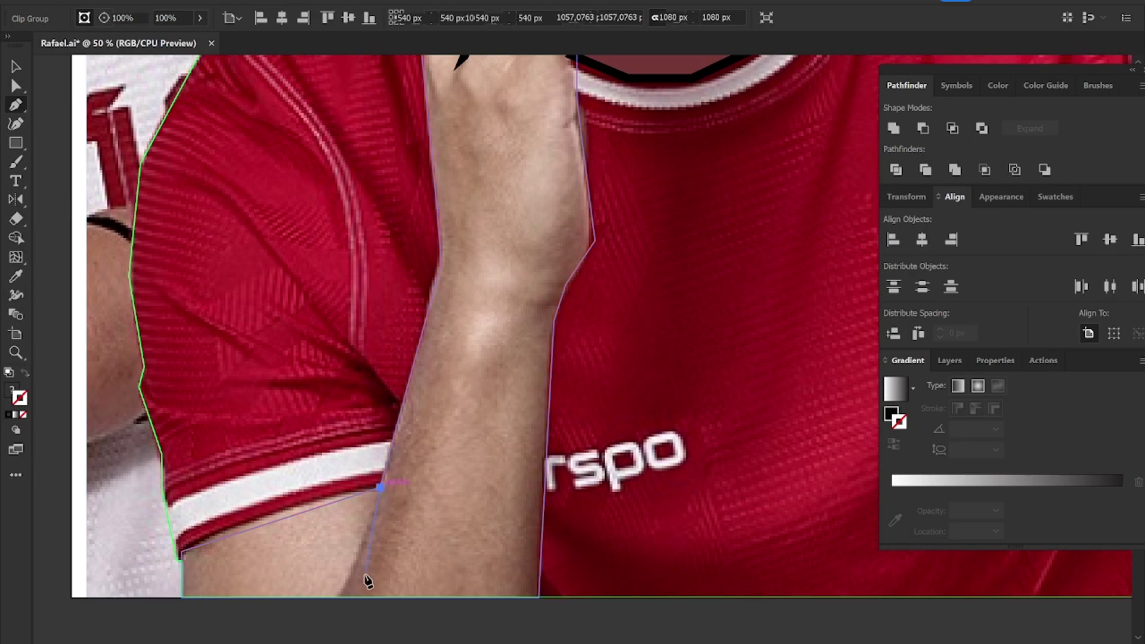
left_click(345, 597)
left_click(324, 596)
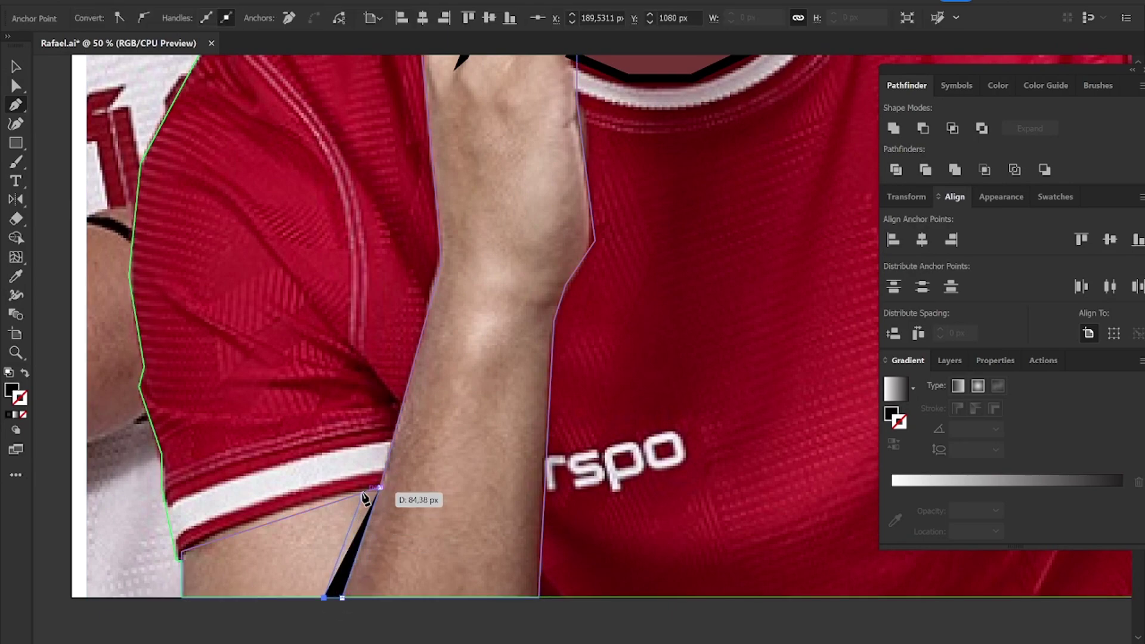
left_click(382, 490)
key("v")
Step: Begin tracing the right forearm outline from the sleeve hem around the outer arm
key("ctrl+shift+a")
key("ctrl+minus")
key("ctrl+minus")
key("ctrl+minus")
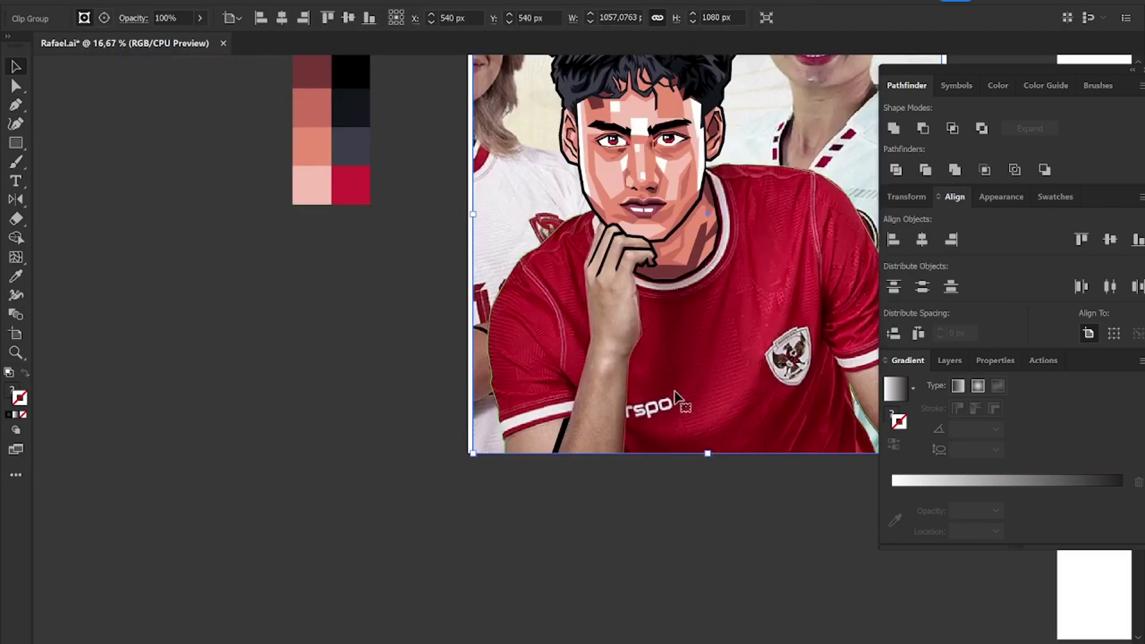
scroll(732, 546, "up", 1)
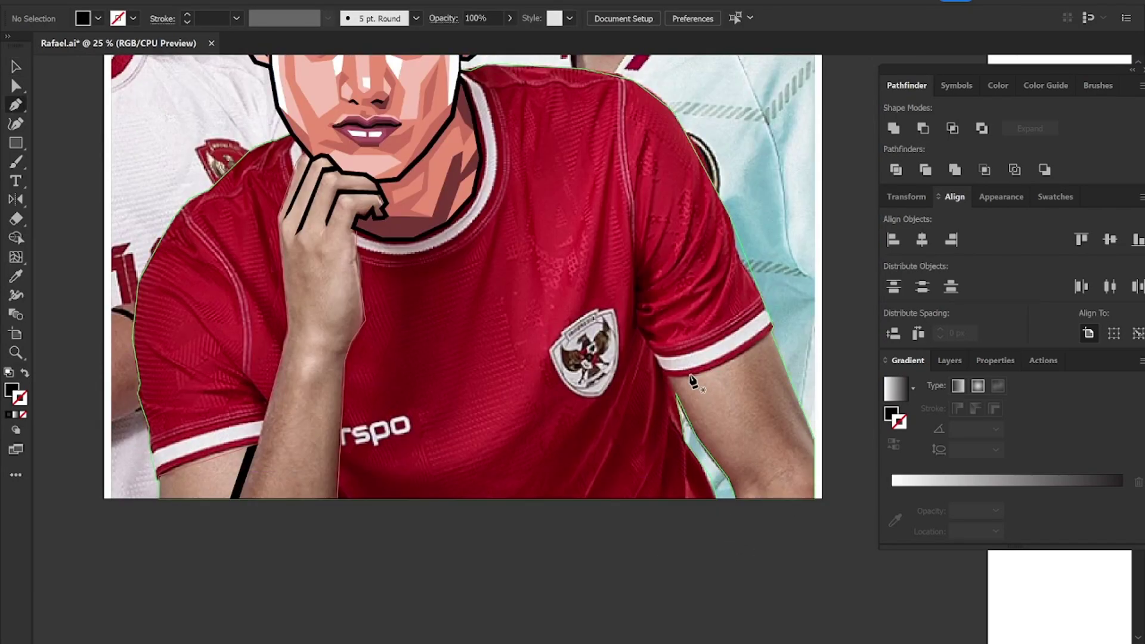
left_click(666, 376)
left_click_drag(677, 394, 699, 379)
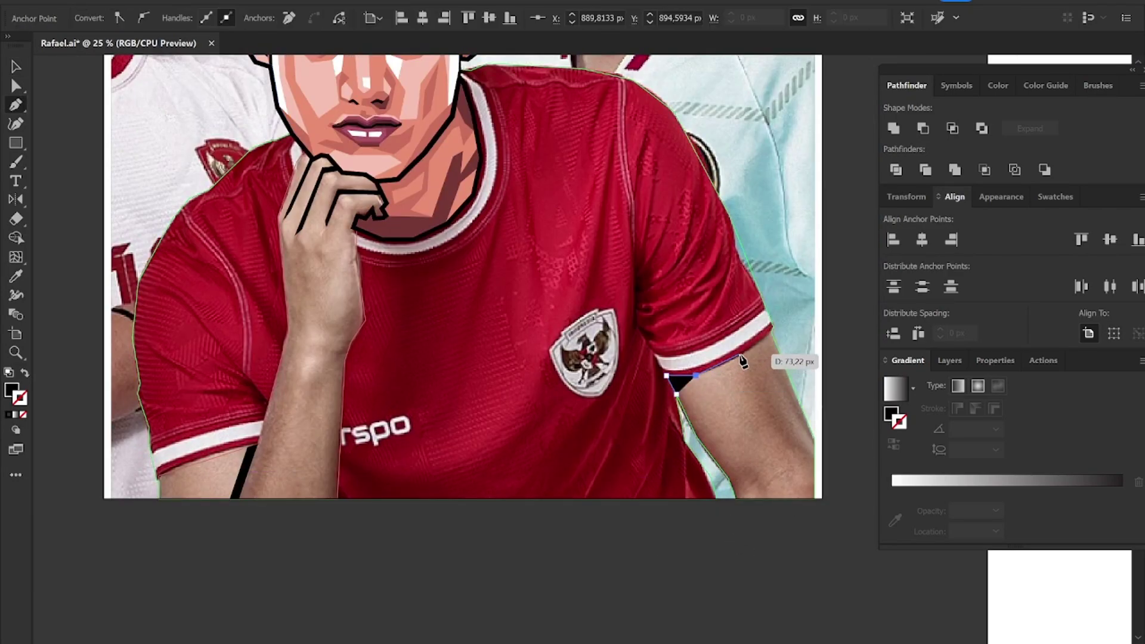
left_click(772, 332)
left_click(815, 327)
left_click(857, 401)
left_click(852, 476)
left_click(837, 524)
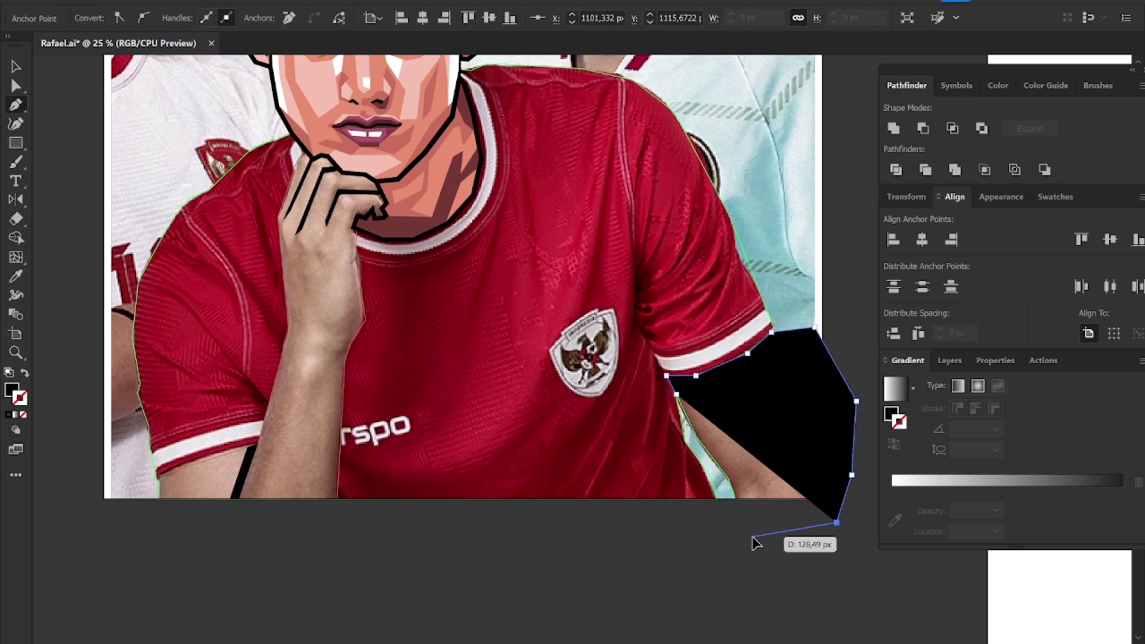
left_click(753, 537)
Step: Finish the right forearm path along its inner edge and close the shape
key("shift+x")
scroll(731, 523, "up", 4)
left_click(756, 562)
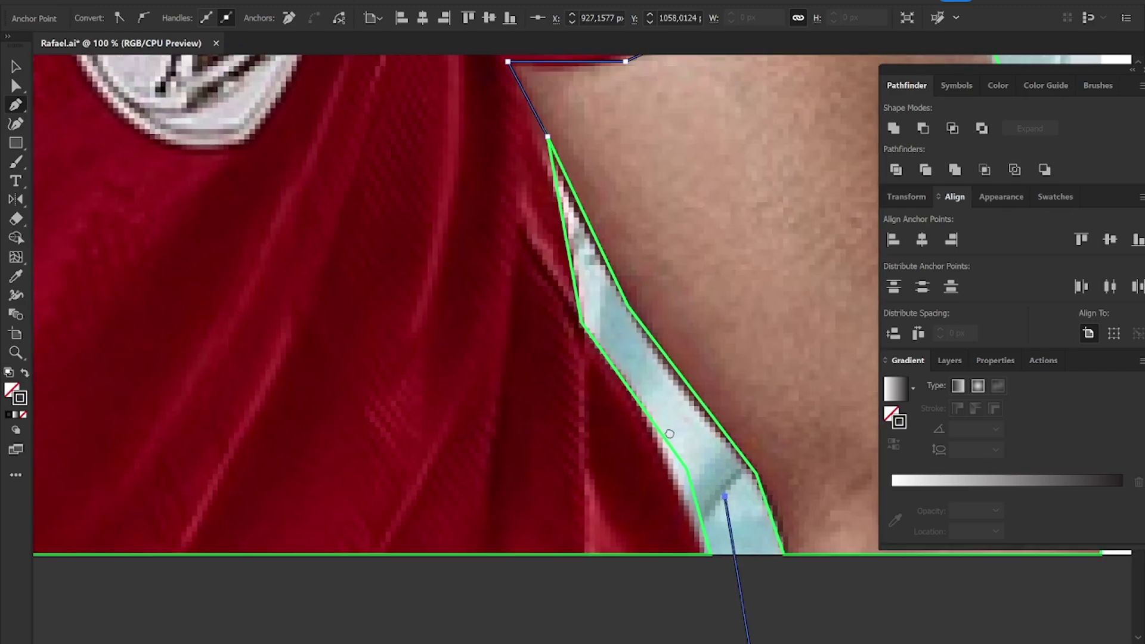
left_click_drag(656, 409, 631, 365)
left_click(580, 203)
key("v")
scroll(626, 268, "down", 4)
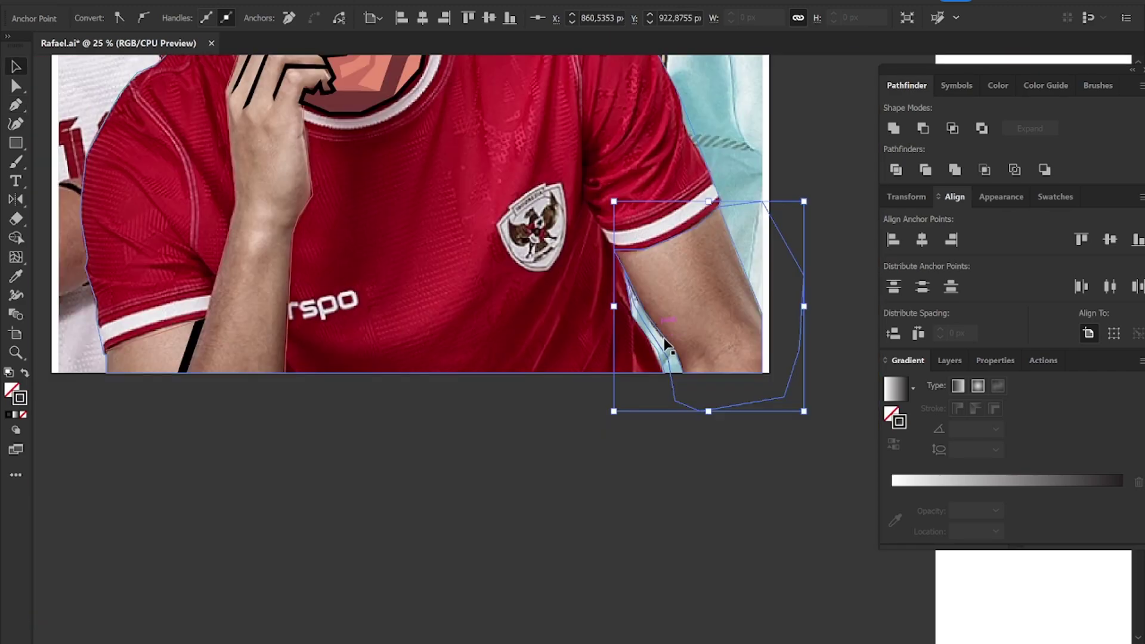
key("shift+x")
Step: Intersect the forearm shape with the jersey body outline to trim it to the figure
left_click(666, 472)
scroll(668, 489, "up", 2)
left_click(693, 227)
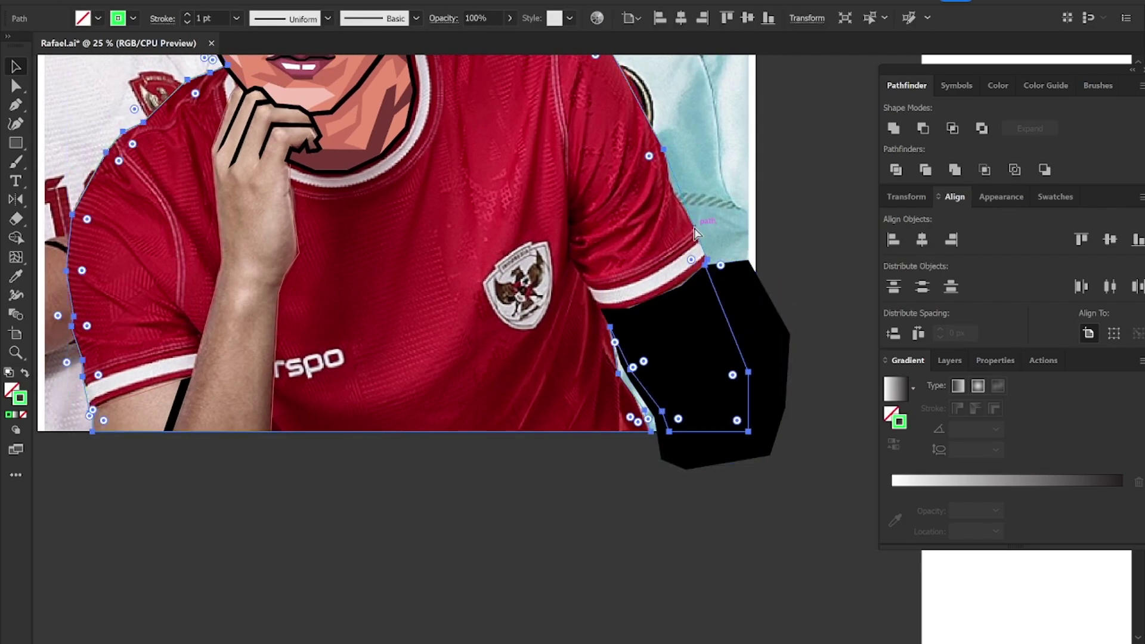
left_click(770, 319)
left_click(696, 228, "shift")
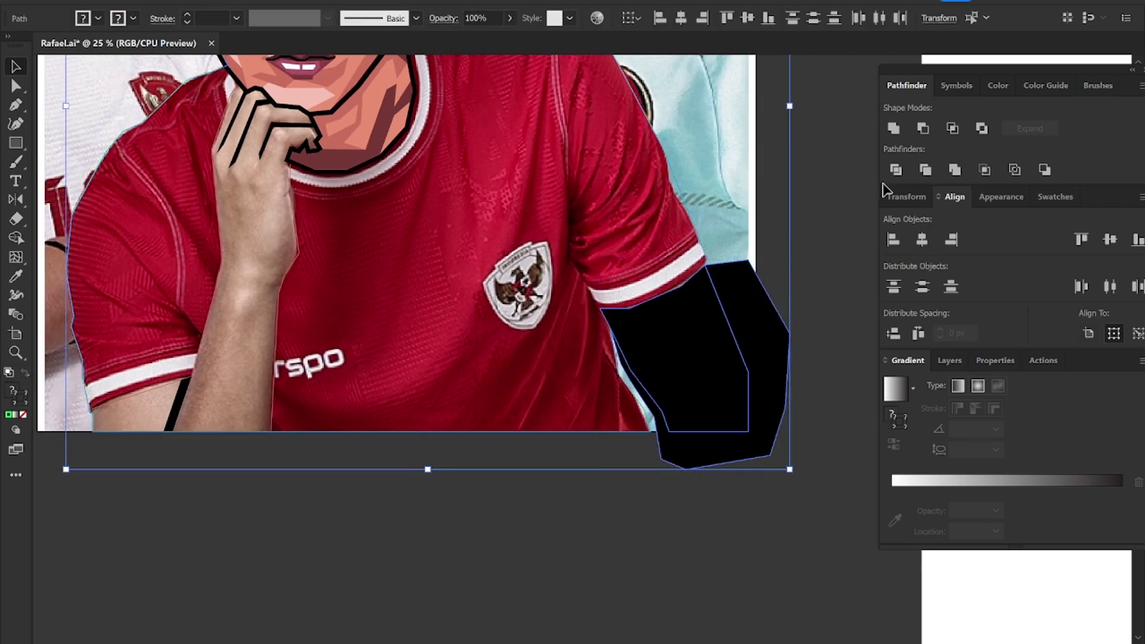
left_click(952, 128)
Step: Eyedrop the left arm's skin colour onto the trimmed forearm shape
left_click(280, 337, "shift")
key("i")
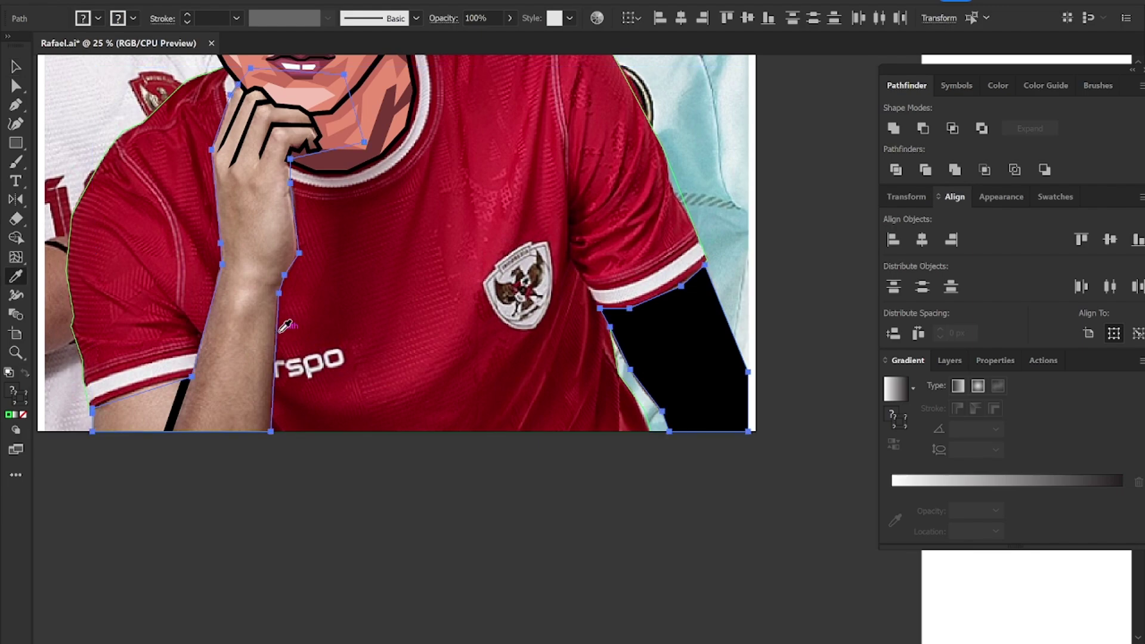
left_click(279, 328)
key("v")
left_click_drag(432, 243, 463, 365)
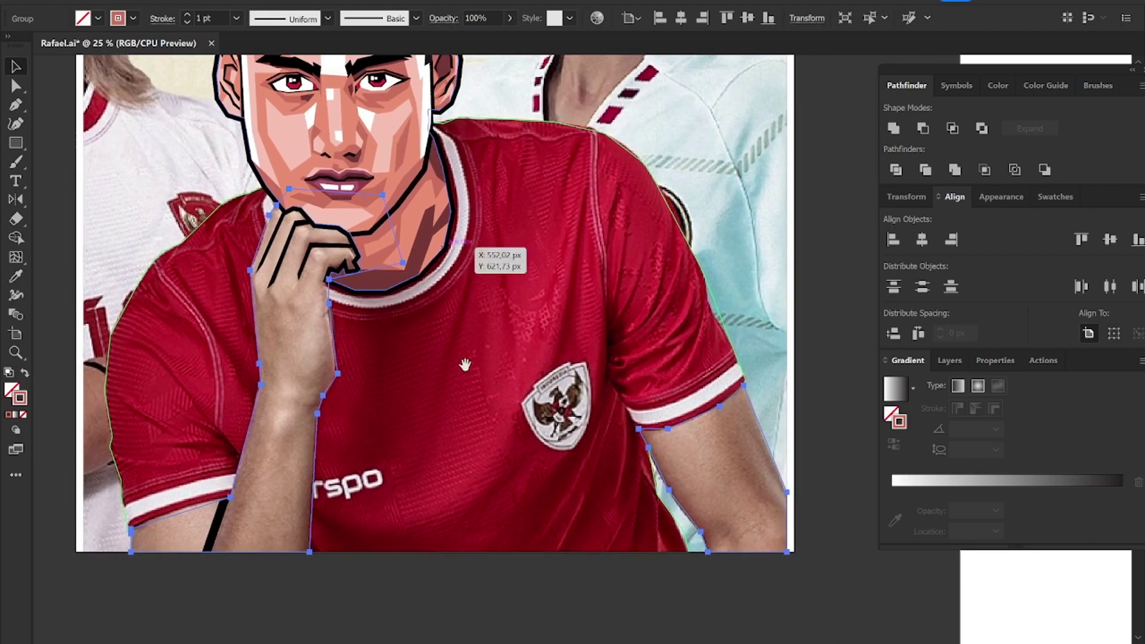
Step: Start a Pen outline at the raised forearm's edge and trace it down the forearm
left_click(424, 595)
scroll(387, 495, "left", 1)
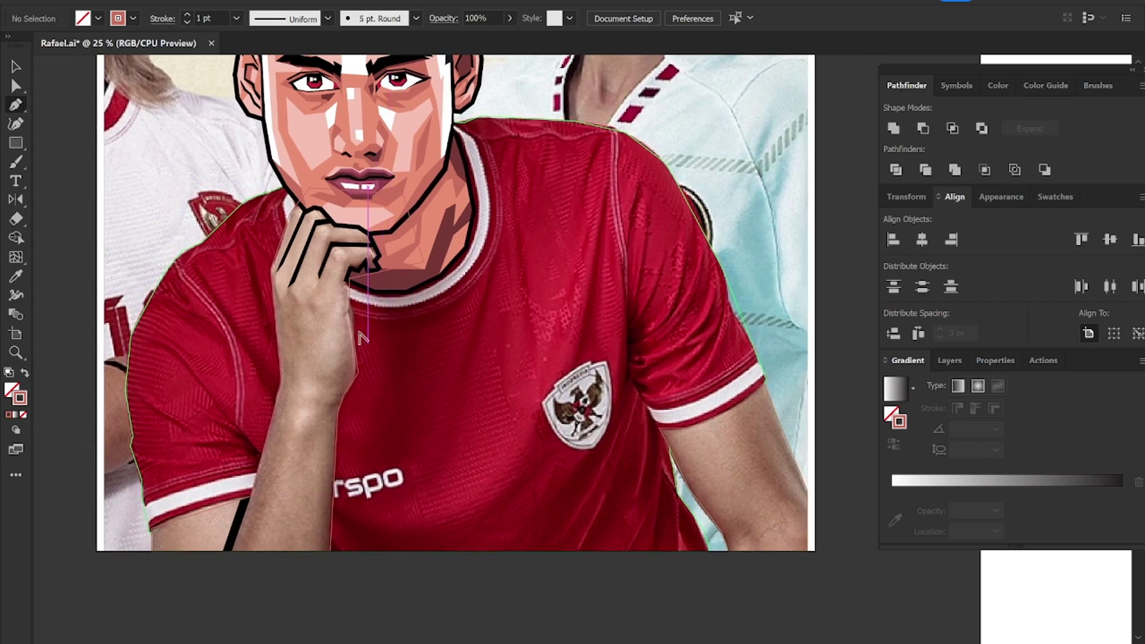
scroll(366, 328, "up", 3)
scroll(417, 331, "left", 2)
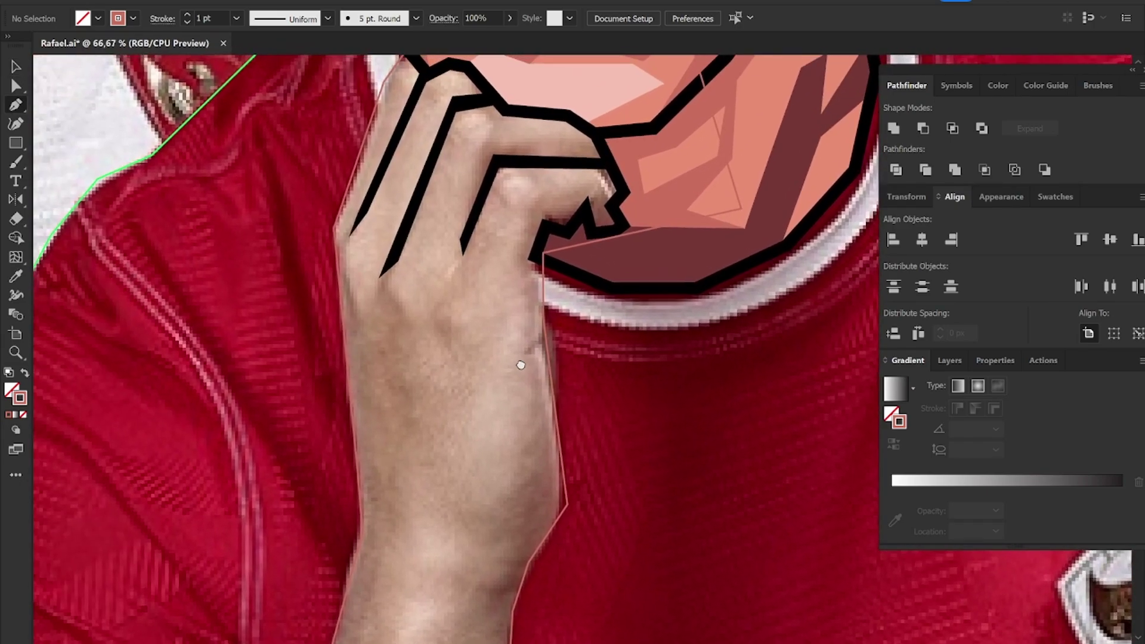
scroll(495, 269, "down", 3)
scroll(471, 179, "down", 3)
scroll(465, 168, "down", 2)
scroll(429, 382, "down", 2)
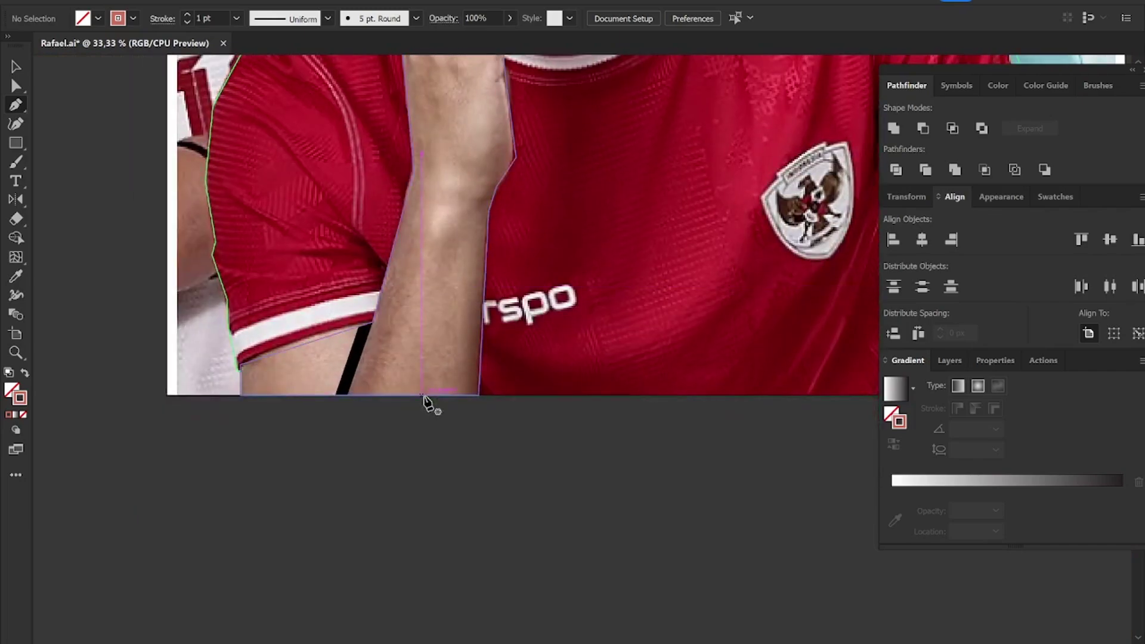
scroll(429, 394, "up", 2)
scroll(474, 333, "up", 1)
scroll(473, 333, "up", 3)
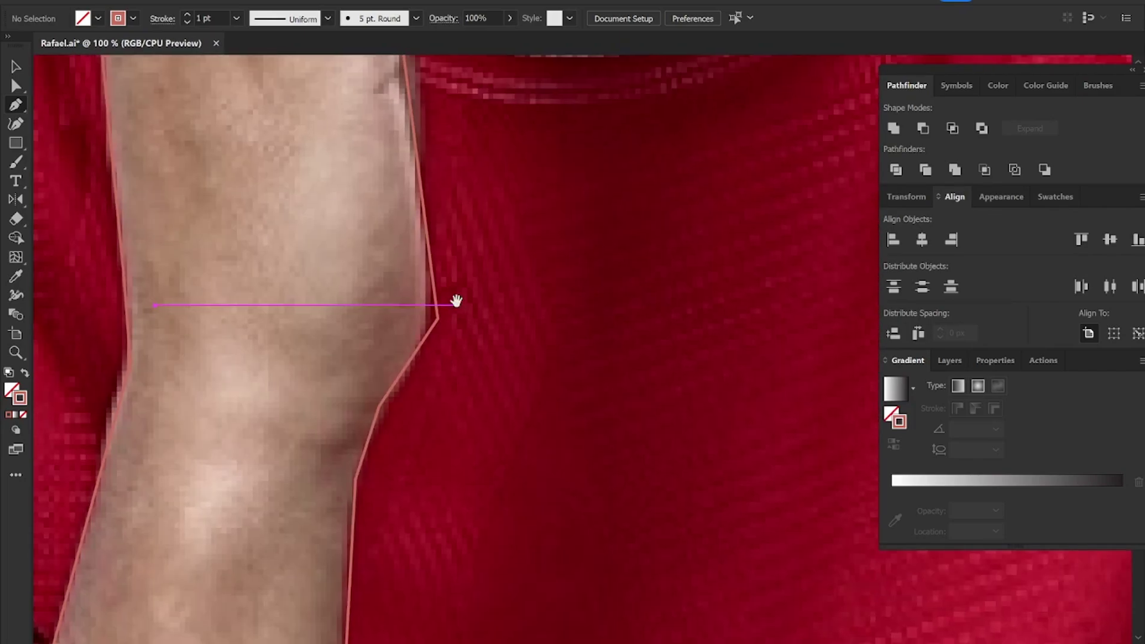
left_click_drag(438, 274, 418, 282)
left_click(359, 294)
scroll(360, 280, "down", 3)
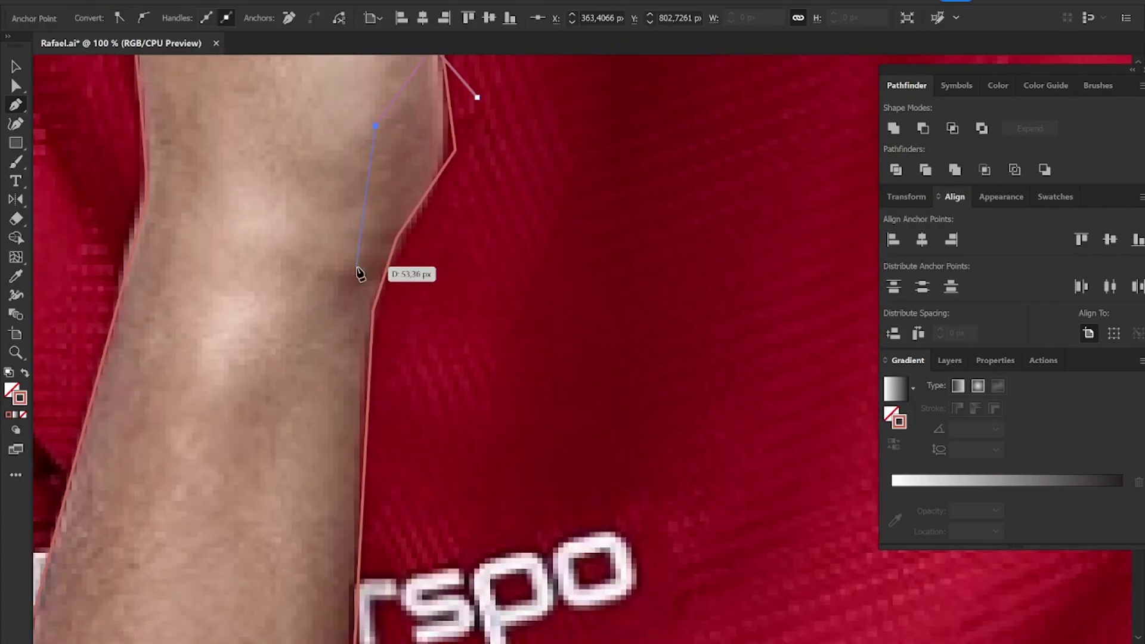
scroll(332, 153, "down", 1)
left_click(338, 432)
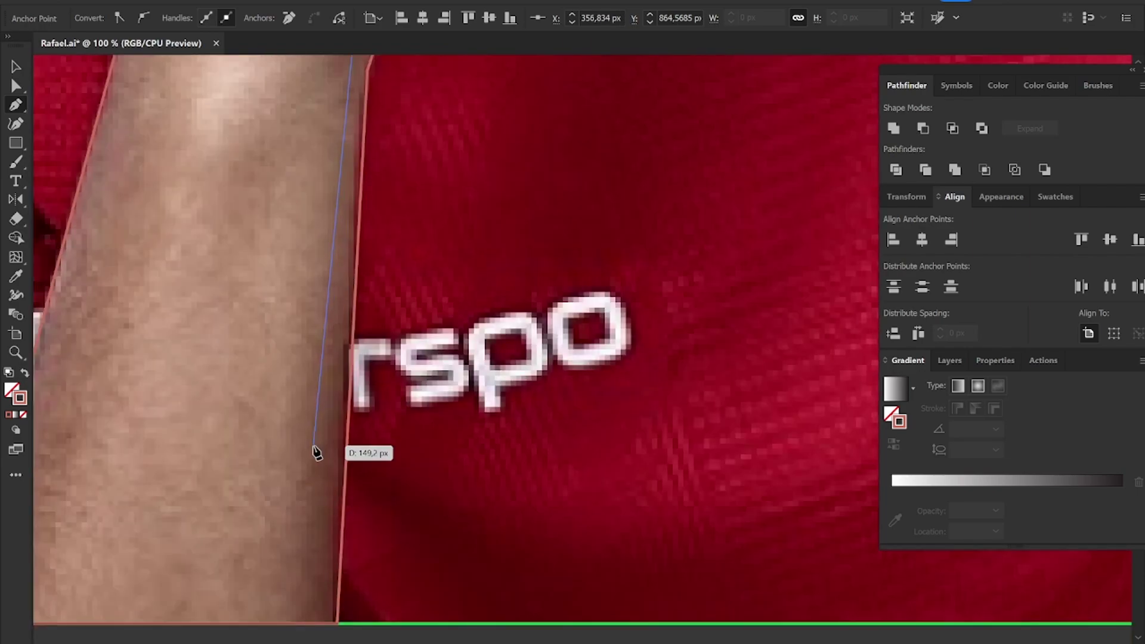
scroll(304, 452, "down", 3)
left_click_drag(285, 479, 324, 489)
scroll(324, 489, "down", 3)
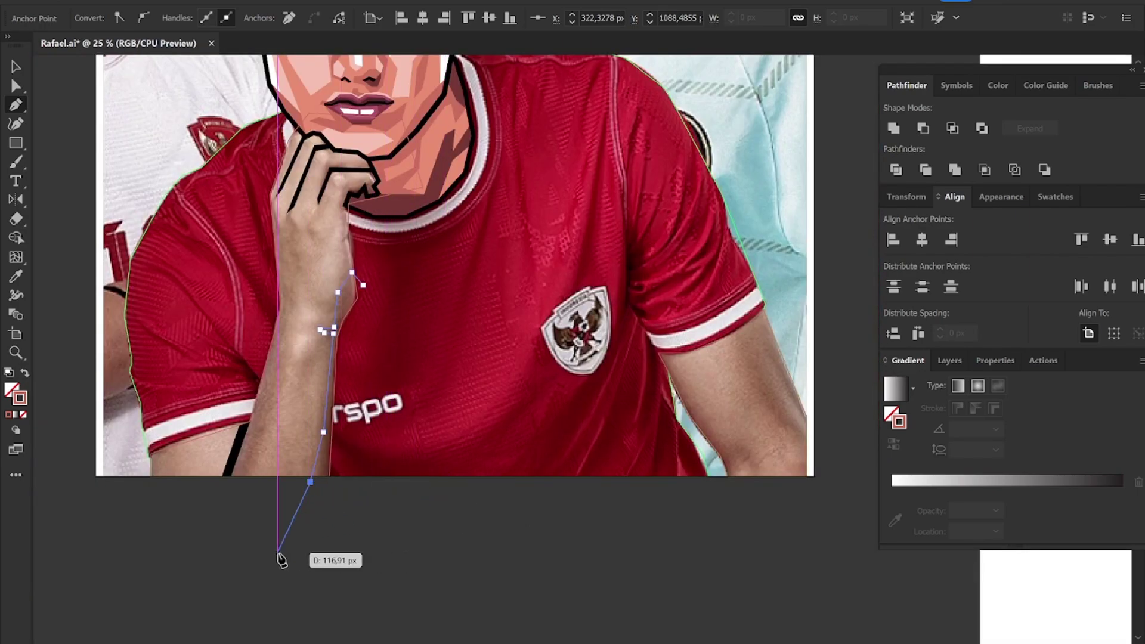
Step: Carry the outline around the right arm and below the artboard, closing the shape
left_click(628, 323)
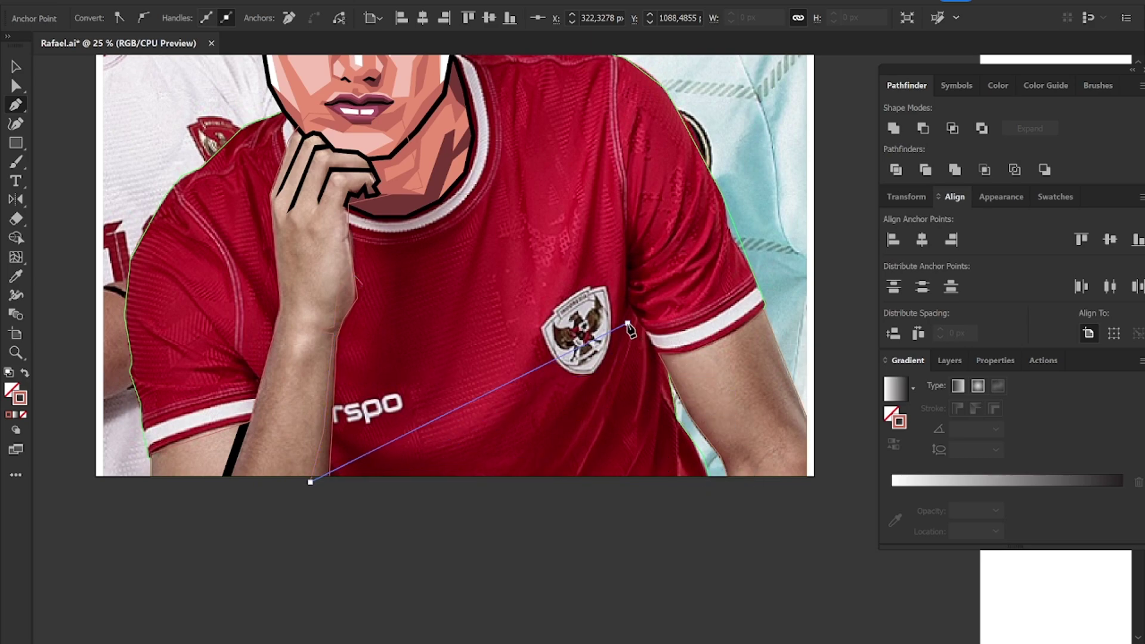
left_click(698, 404)
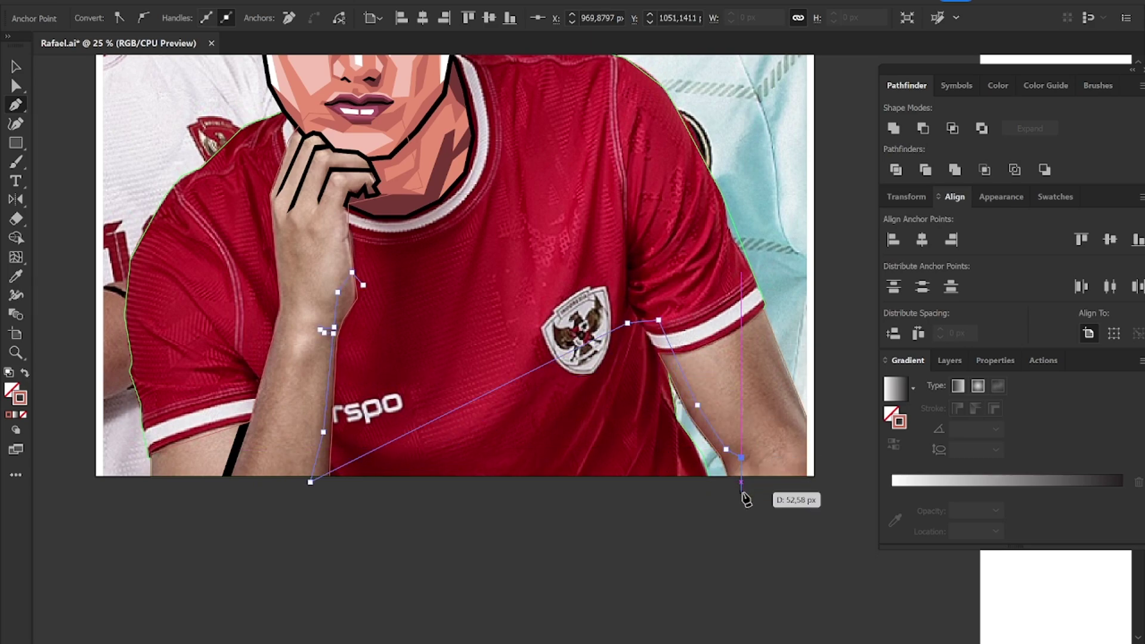
left_click(802, 511)
left_click(837, 486)
left_click(770, 349)
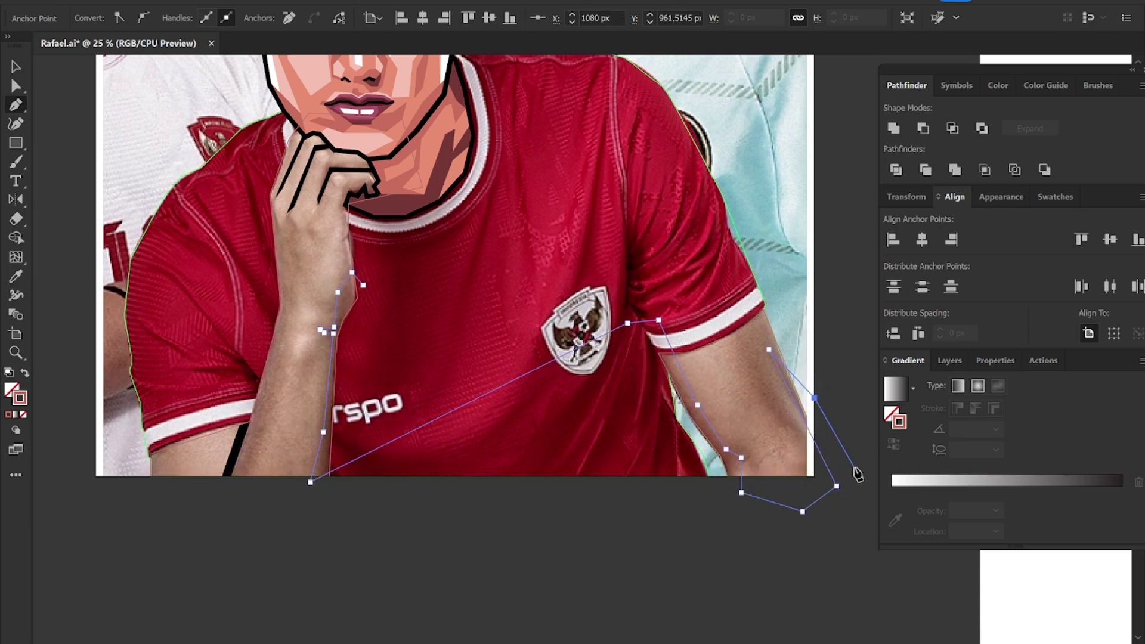
left_click(334, 590)
left_click(286, 565)
left_click(416, 527)
left_click(423, 364)
left_click(356, 275)
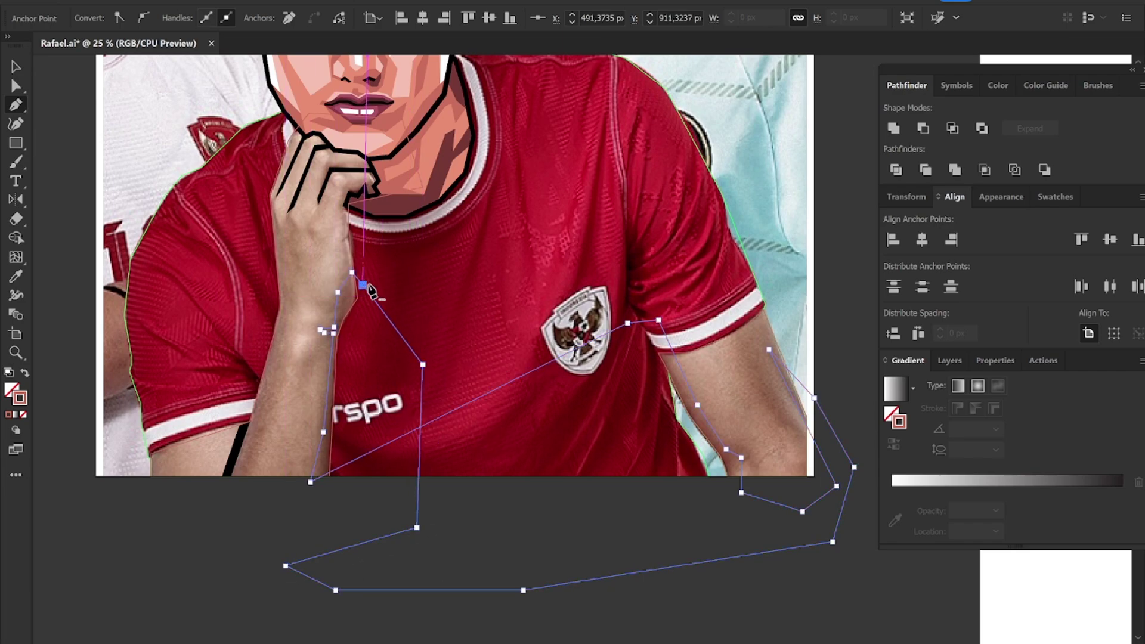
Step: Intersect the new shape with the jersey shape so it stays inside the shirt
key("v")
left_click(561, 424)
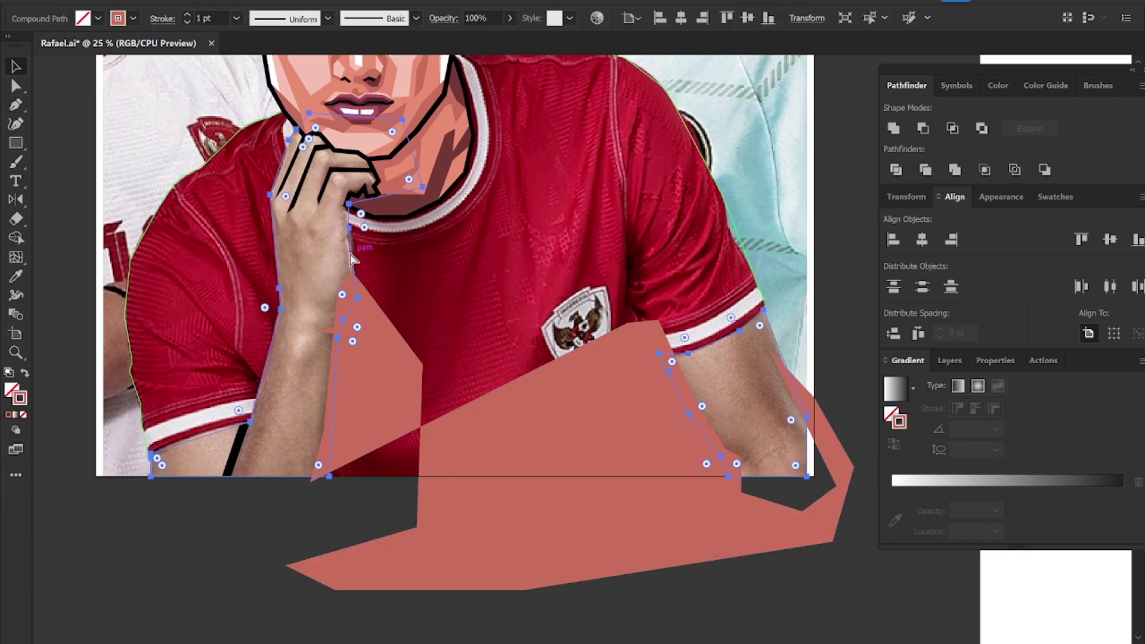
left_click(561, 424, "shift")
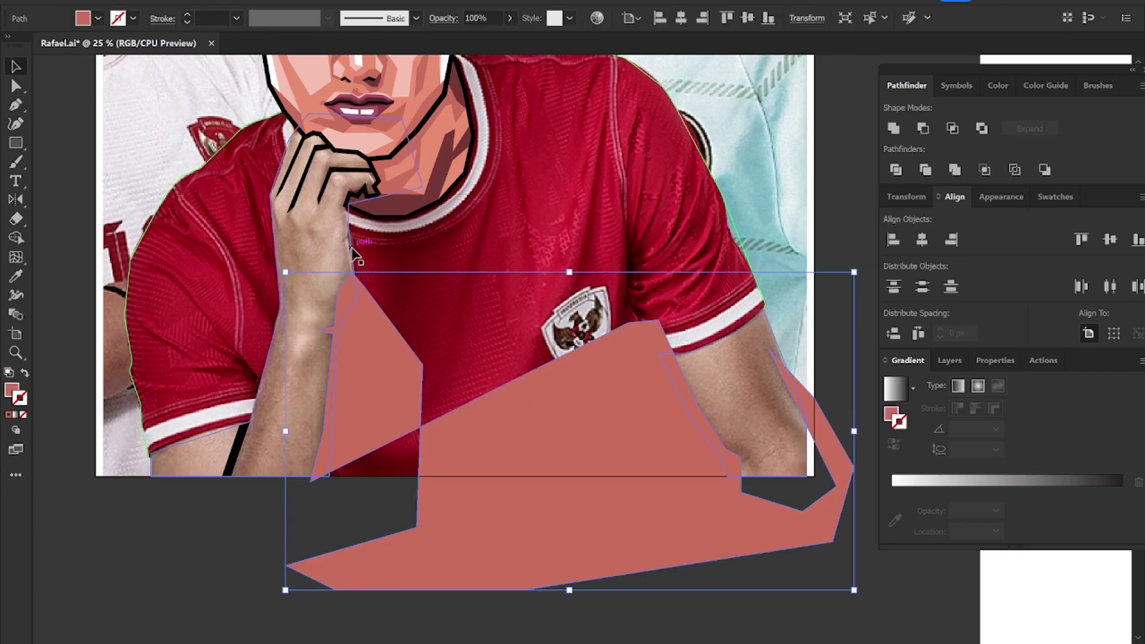
left_click(952, 130)
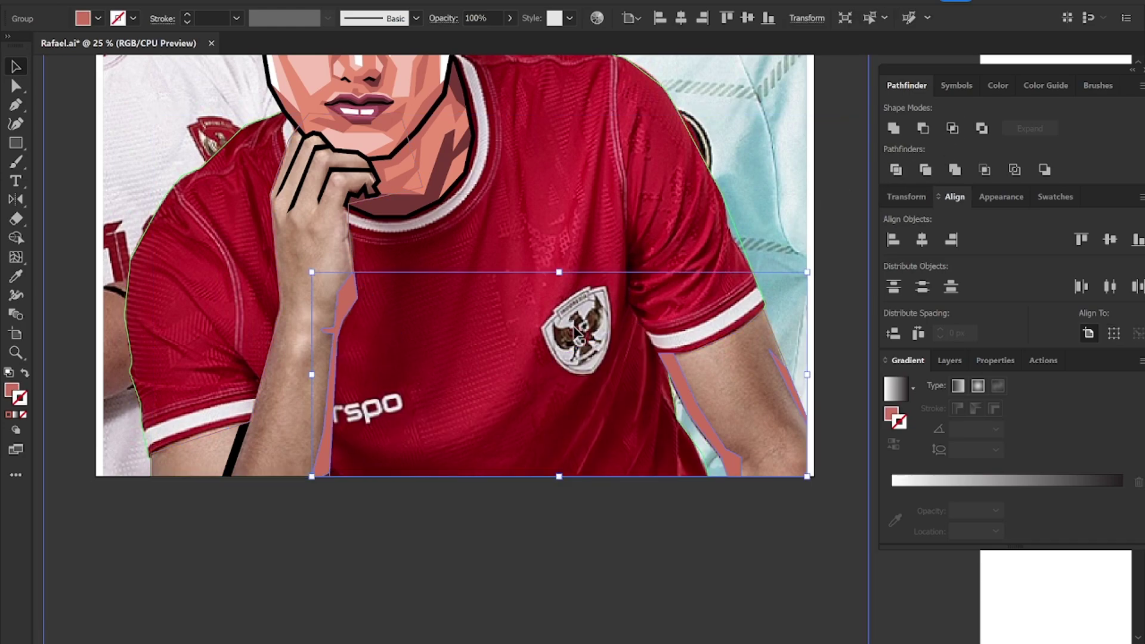
Step: Begin a shading shape below the left cuff and trace it up the forearm
left_click(474, 507)
left_click_drag(425, 527, 435, 543)
left_click(338, 492)
scroll(200, 492, "up", 1)
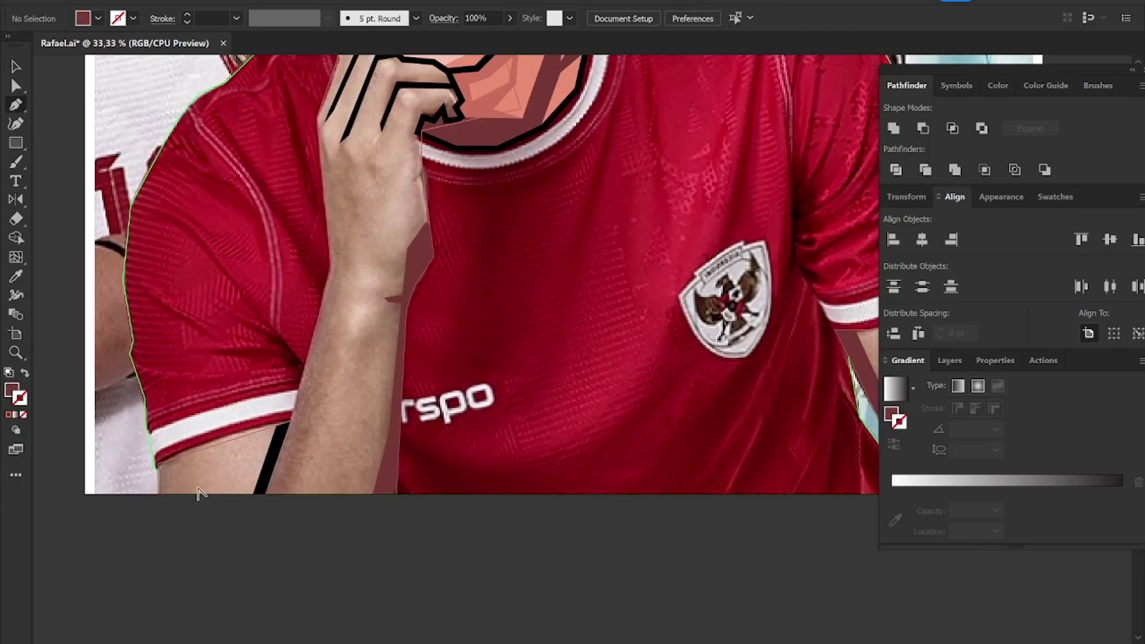
left_click(186, 420)
left_click(197, 531)
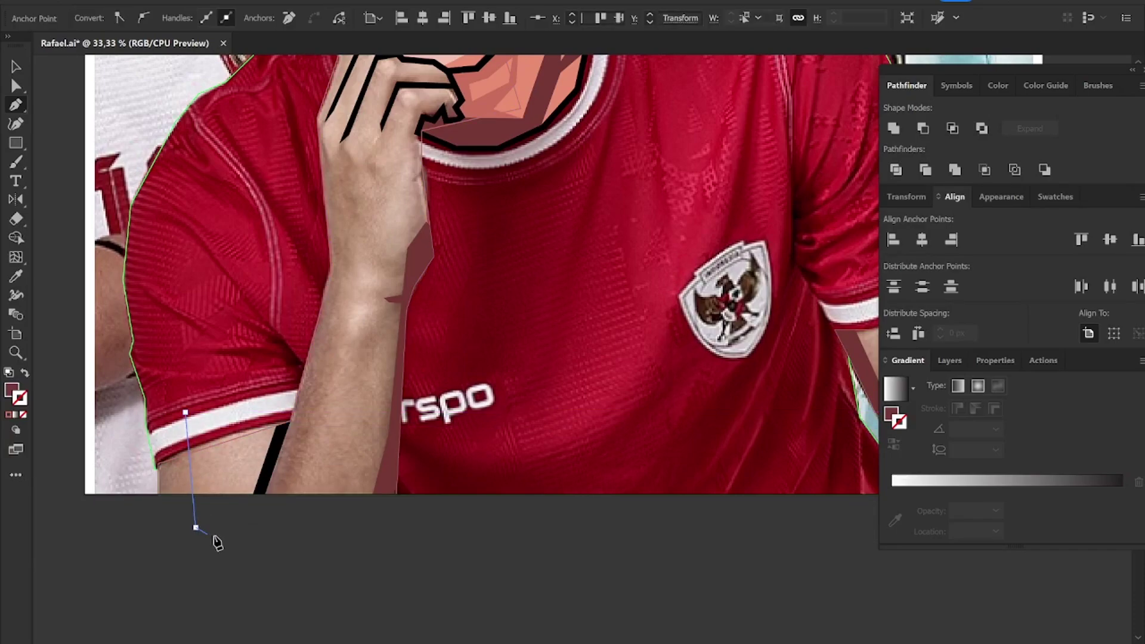
left_click_drag(225, 535, 253, 532)
left_click(260, 487)
left_click(291, 396)
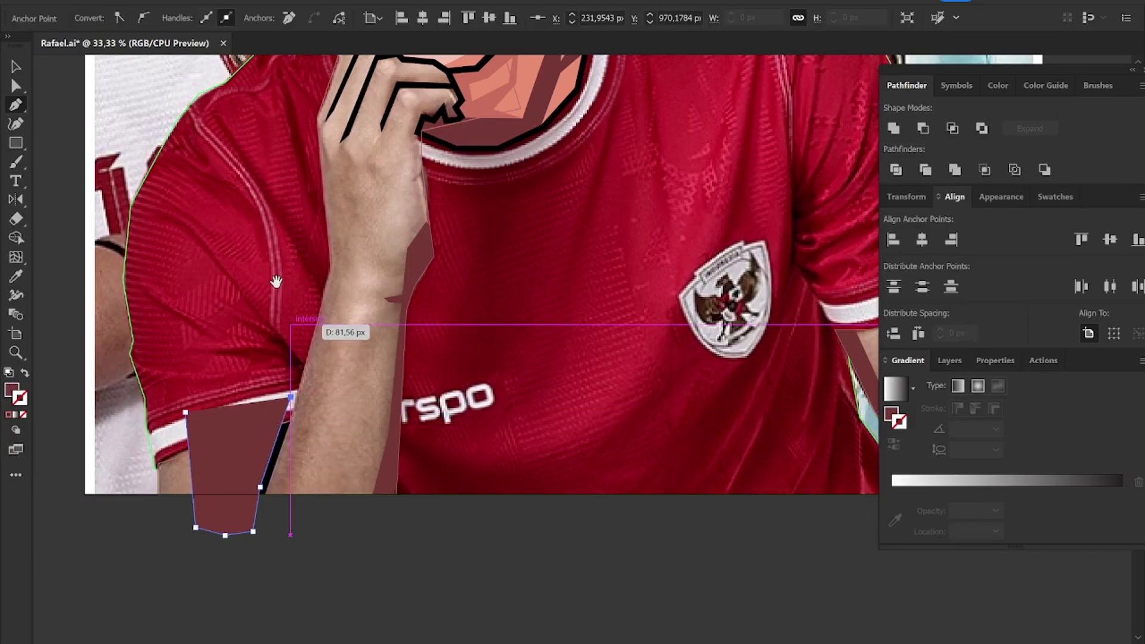
left_click_drag(289, 325, 275, 420)
left_click(305, 330)
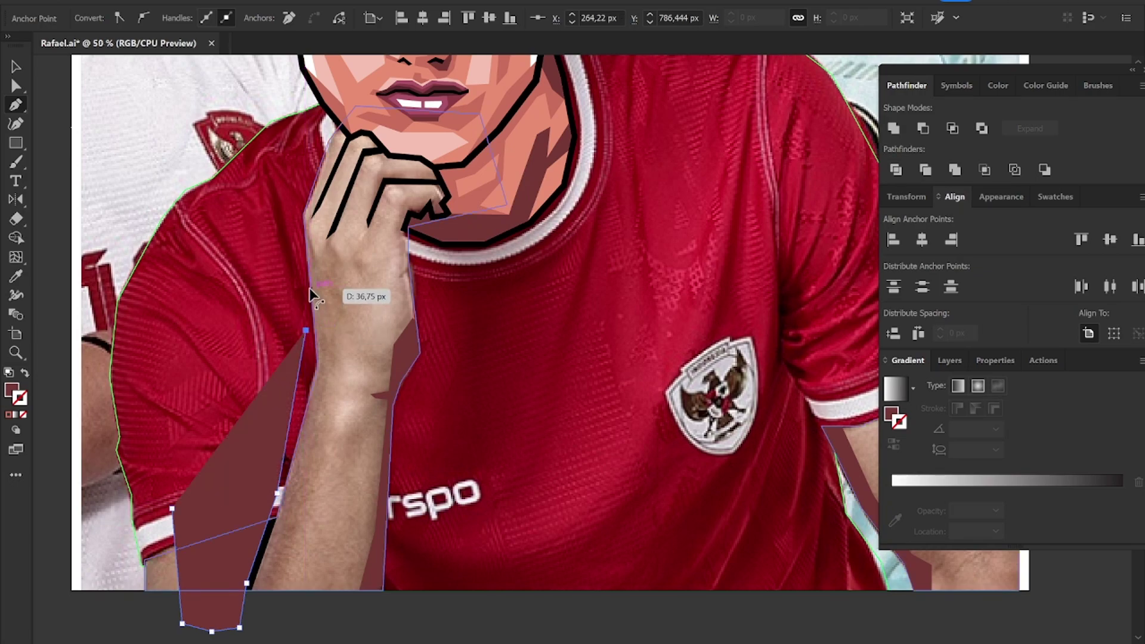
Step: Trace the forearm shading around and along the knuckles of the raised hand
scroll(310, 291, "up", 2)
left_click(295, 191)
left_click(302, 160)
left_click(326, 238)
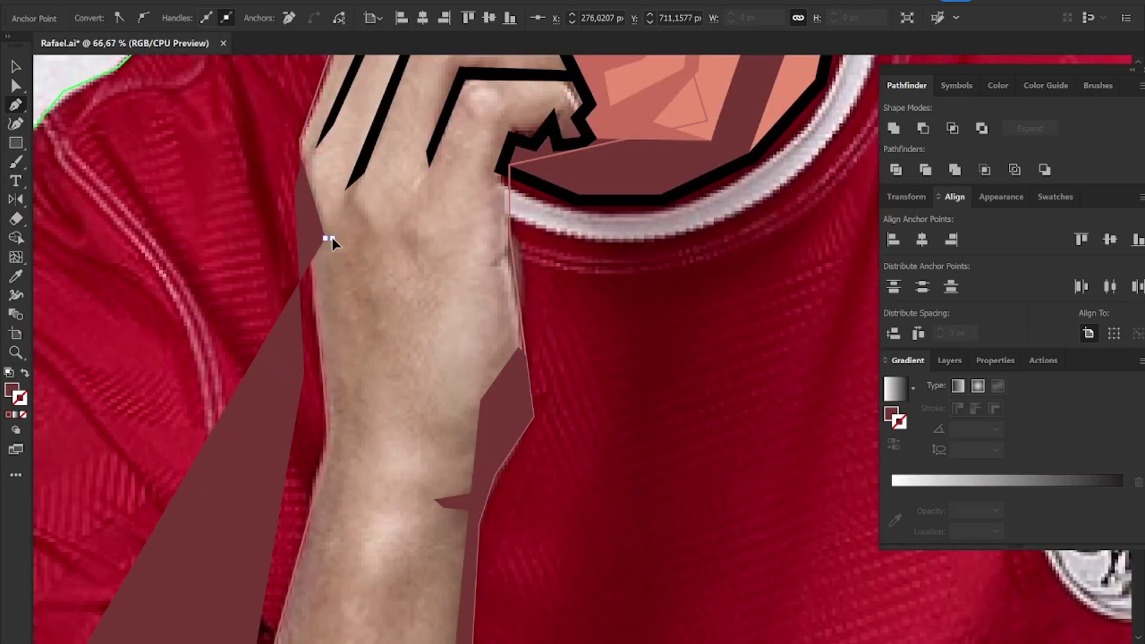
left_click(344, 191)
left_click(365, 174)
left_click(355, 201)
left_click(379, 246)
left_click(394, 246)
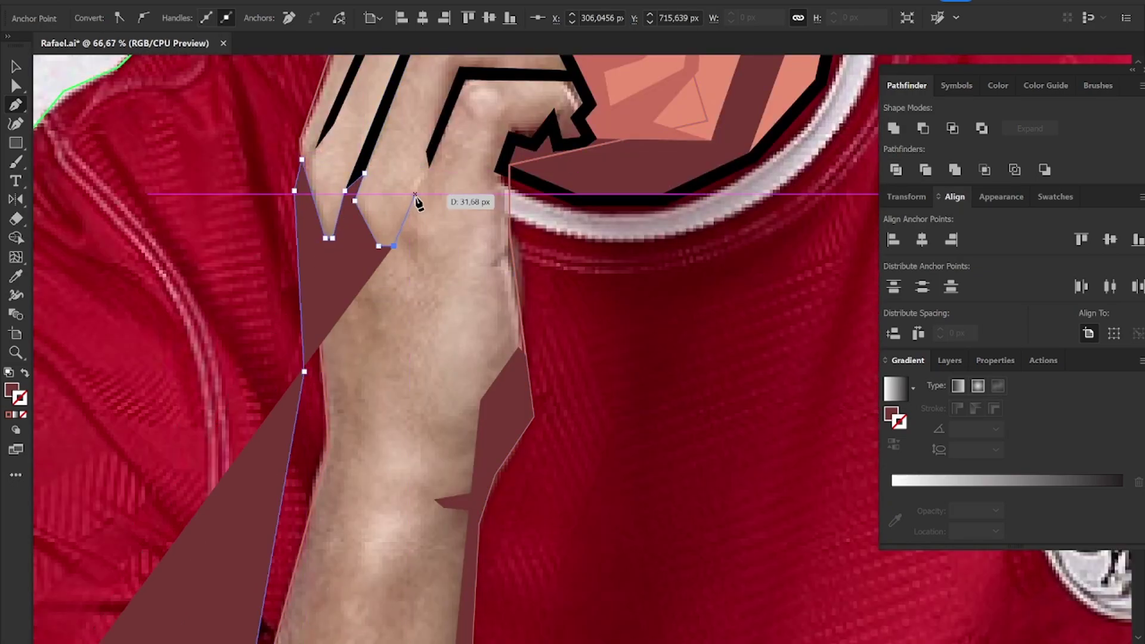
left_click(416, 194)
left_click(430, 239)
left_click(368, 341)
Step: Hide the fill and finish the forearm shading, extending it below the left arm
key("shift+x")
scroll(358, 298, "down", 5)
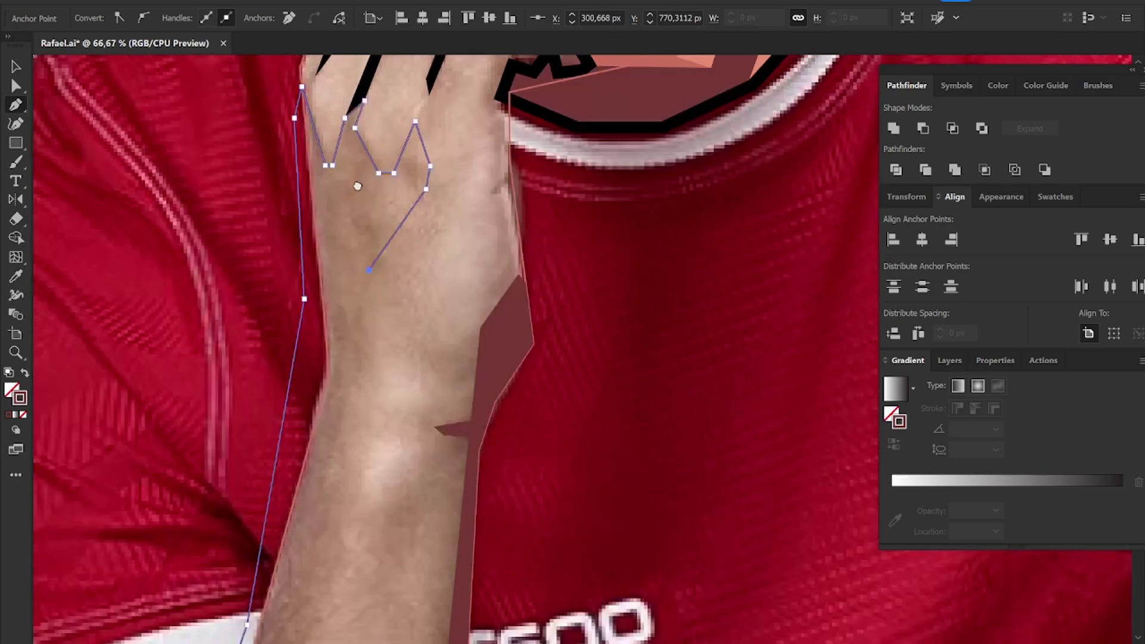
scroll(337, 206, "down", 2)
left_click(304, 268)
left_click(363, 205)
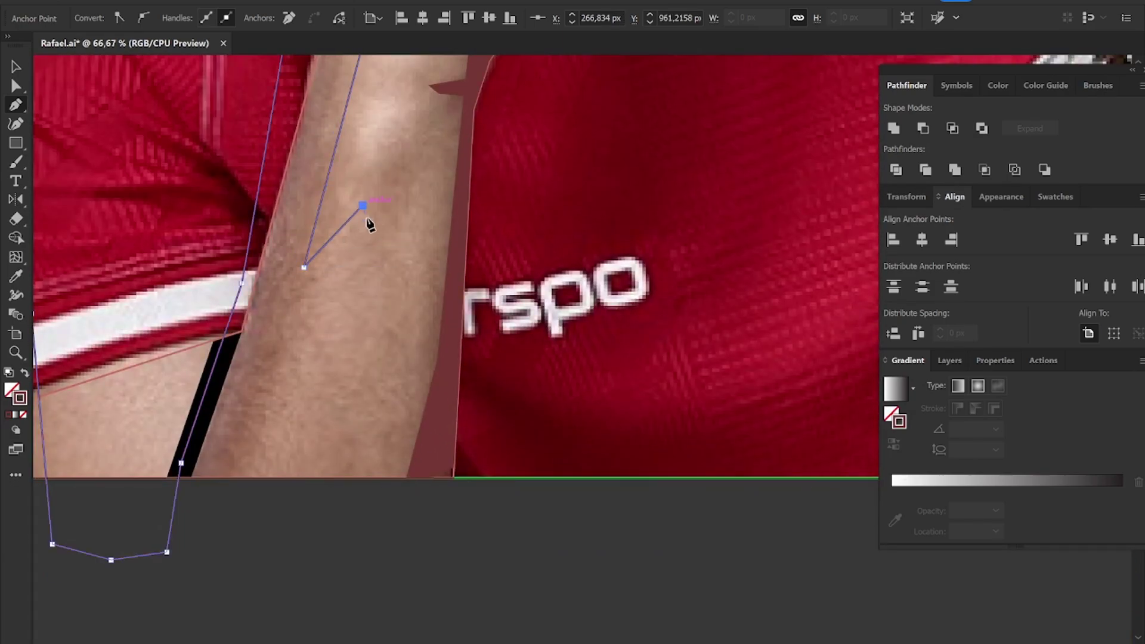
left_click(305, 315)
key("ctrl+minus")
left_click(247, 565)
left_click(175, 537)
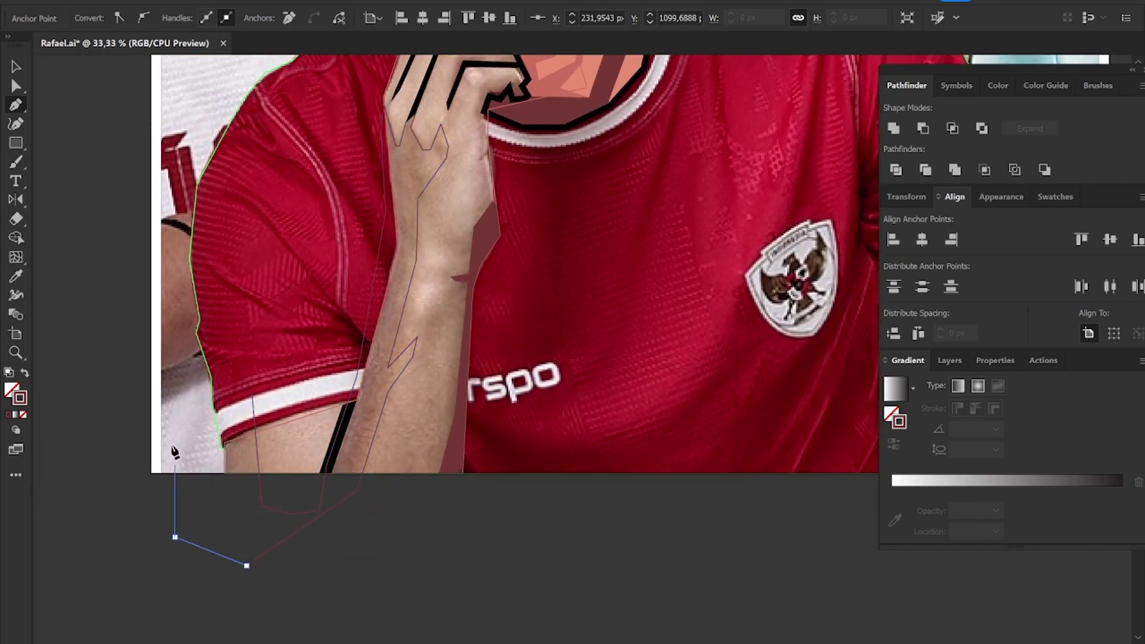
left_click(161, 405)
left_click(260, 337)
left_click(251, 391)
Step: Trace a closed shading shape along the right arm, extending below the wrist
left_click_drag(631, 372, 401, 429)
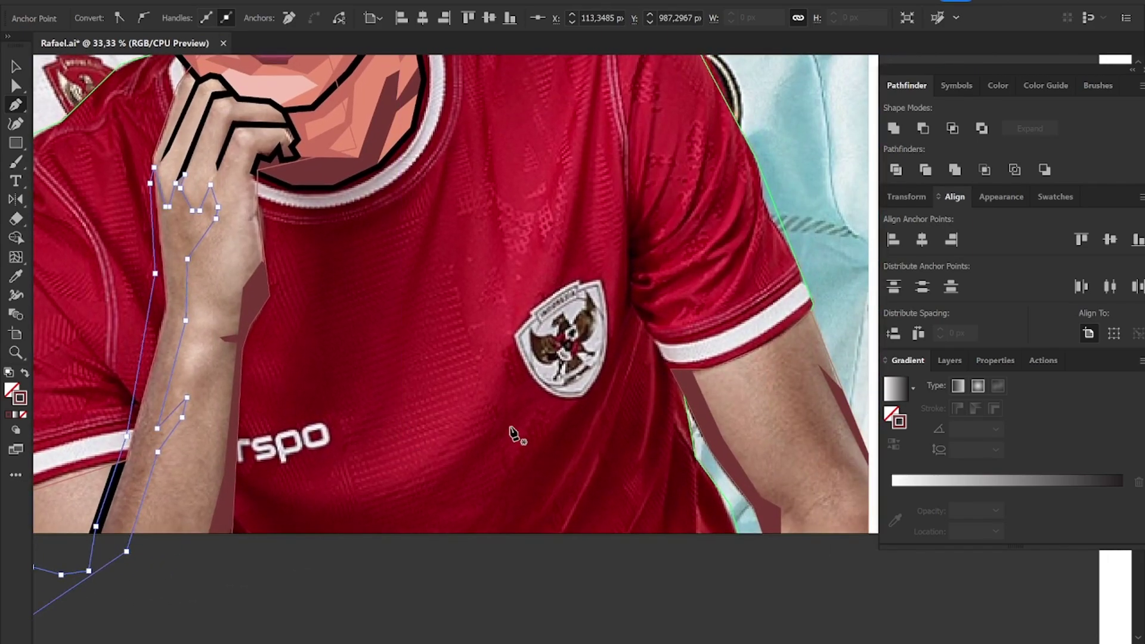
left_click_drag(691, 420, 614, 415)
left_click(694, 279)
left_click(693, 370)
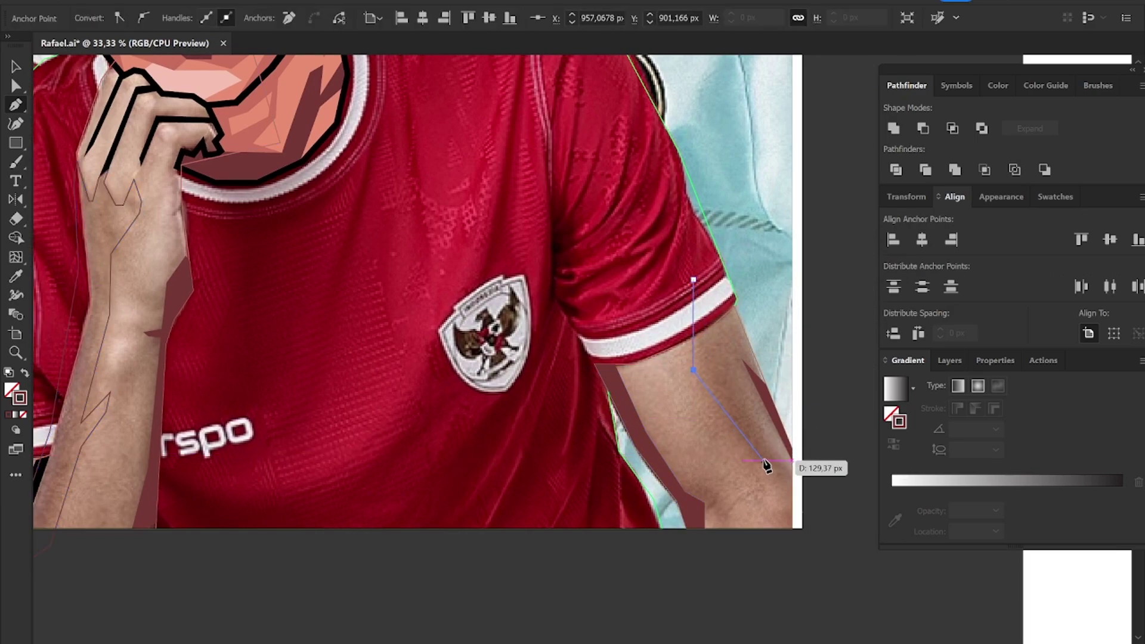
left_click(764, 461)
left_click(770, 560)
left_click(830, 560)
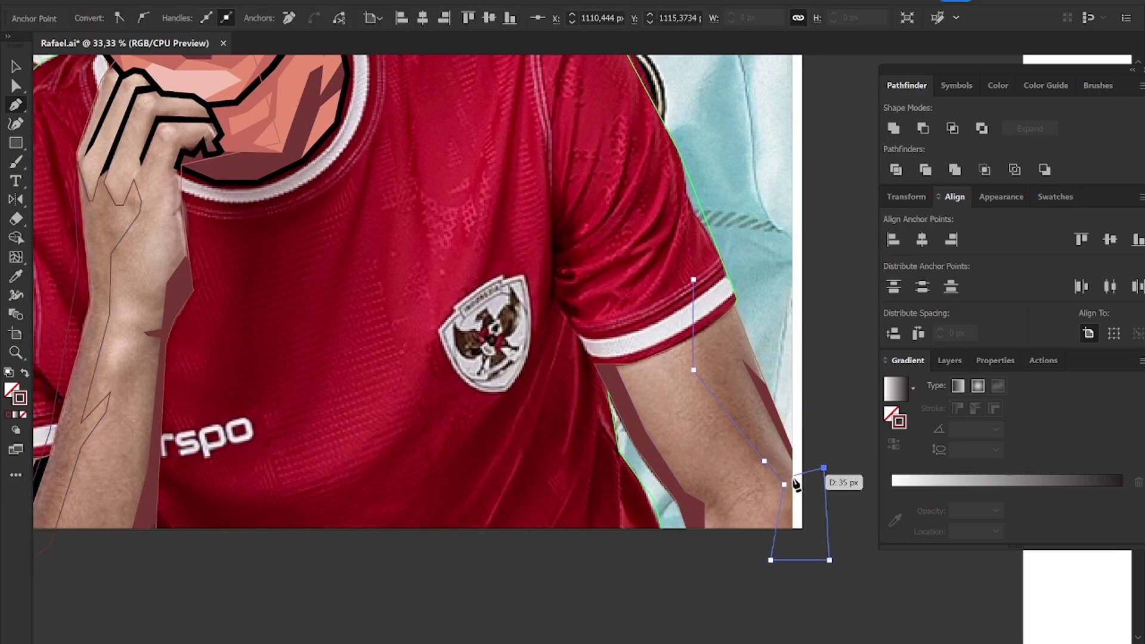
left_click(803, 484)
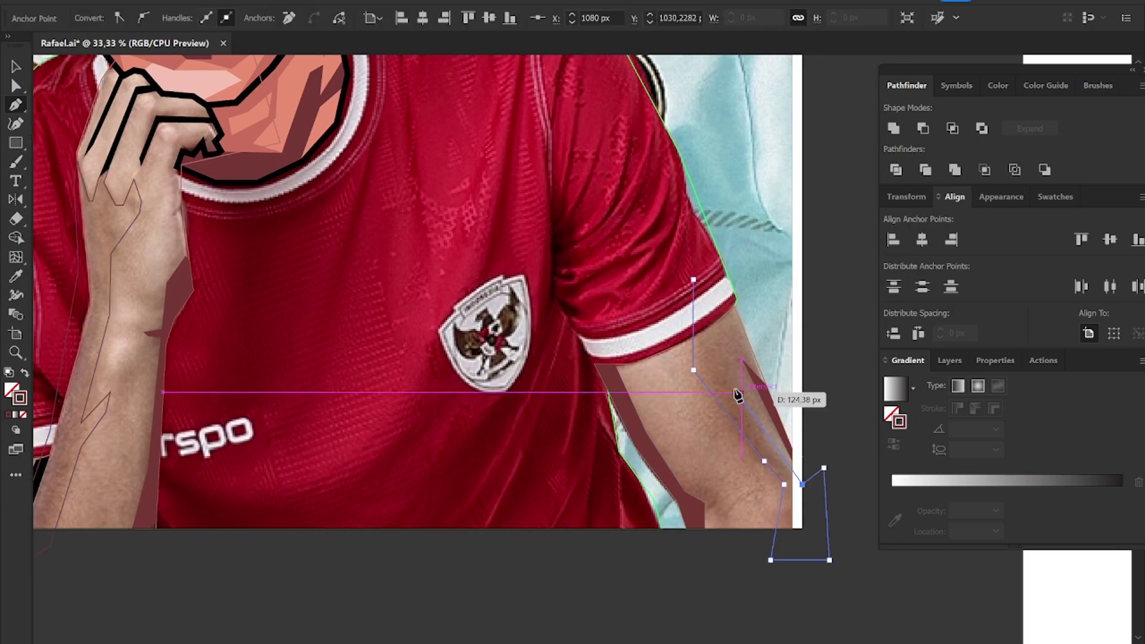
left_click(766, 384)
left_click(812, 330)
left_click(756, 229)
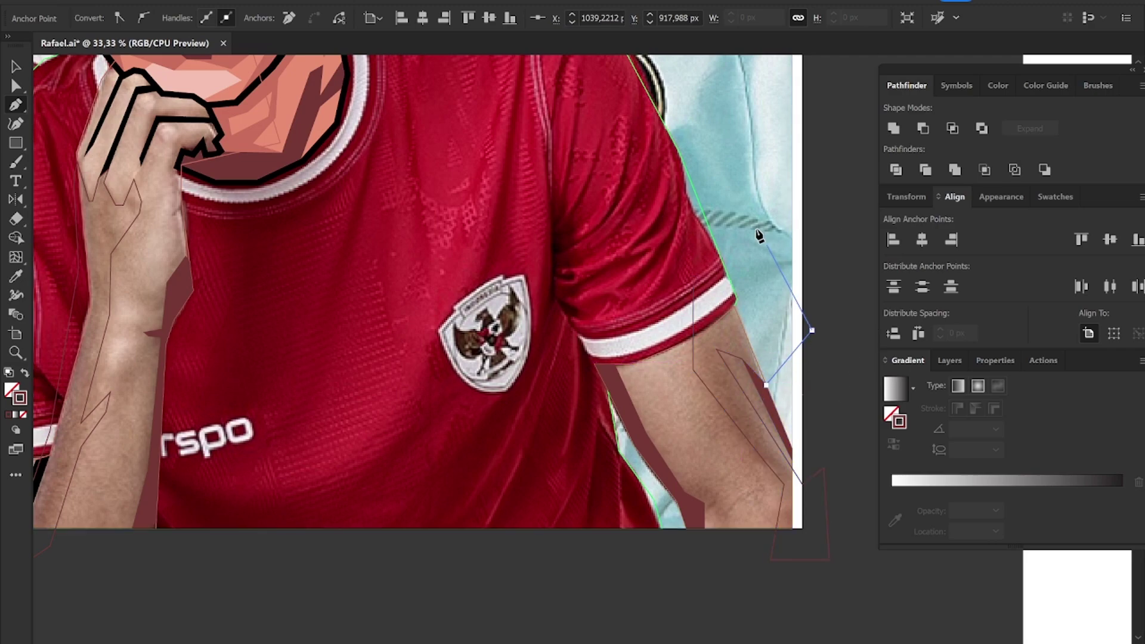
left_click(694, 279)
Step: Restore the dark-red fill on the new shading shapes and select the forearm shape
key("ctrl+minus")
key("shift+x")
key("v")
left_click(245, 401)
Step: Group the forearm and right-arm shading shapes and make them a compound path
key("shift+x")
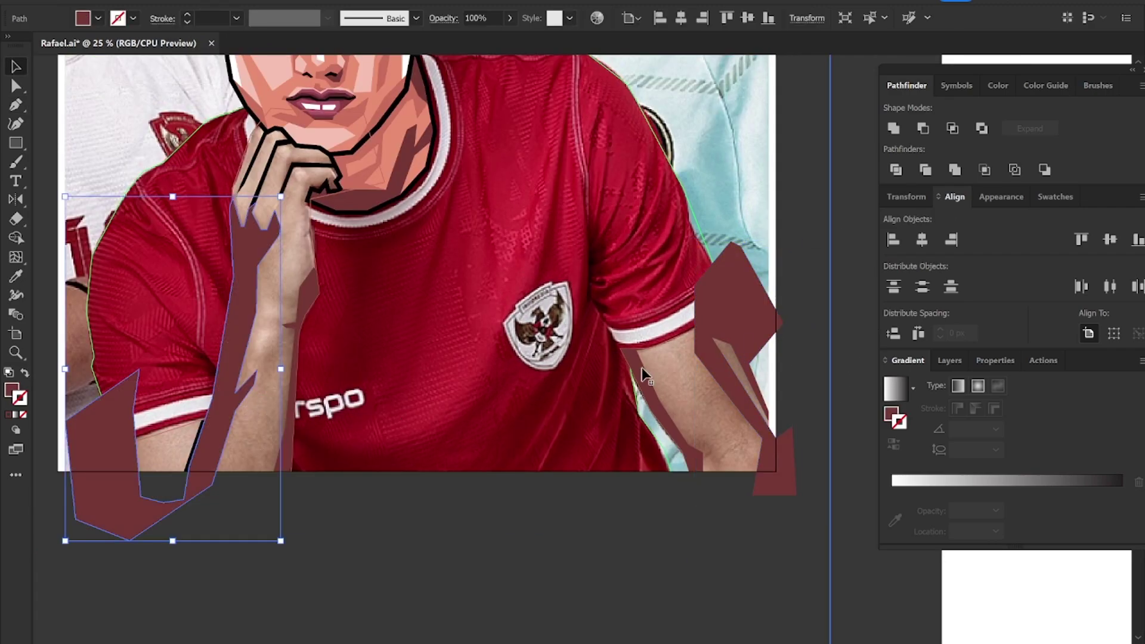
left_click(642, 375, "shift")
key("ctrl+g")
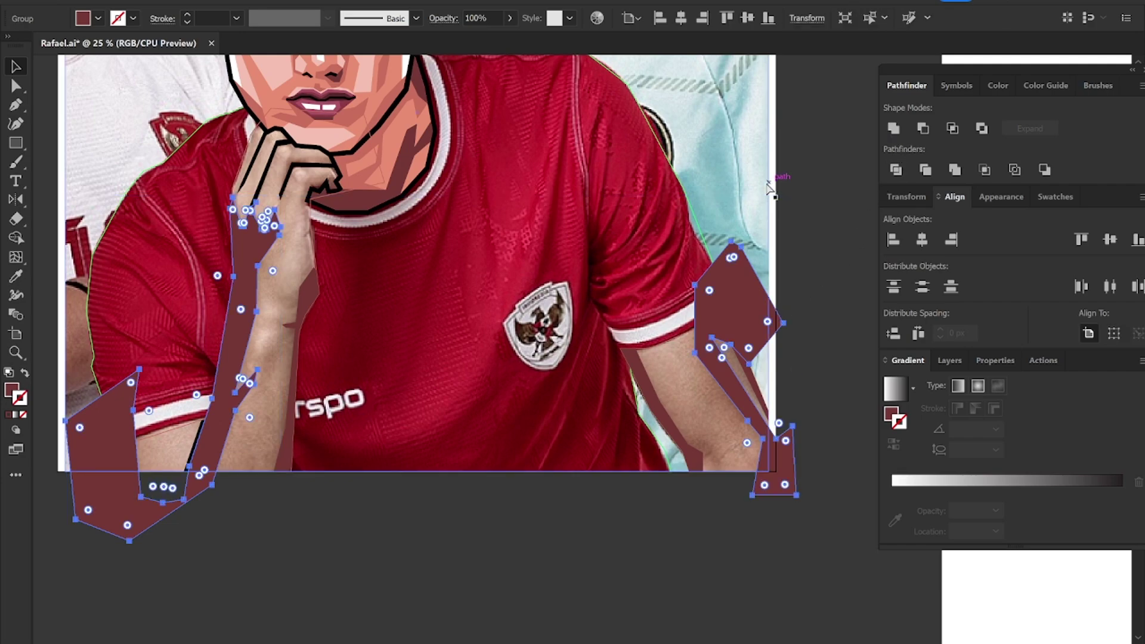
key("ctrl+8")
Step: Pen-trace a new closed shading shape on the forearm at right
scroll(723, 445, "up", 1)
scroll(723, 445, "up", 1)
key("p")
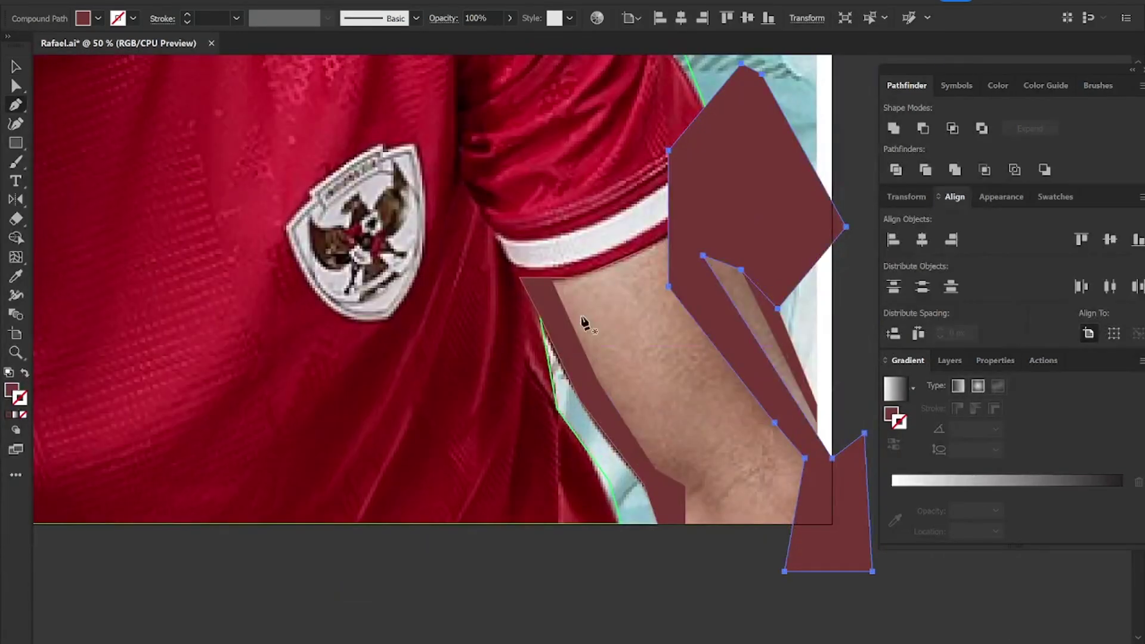
left_click(550, 278)
left_click(598, 380)
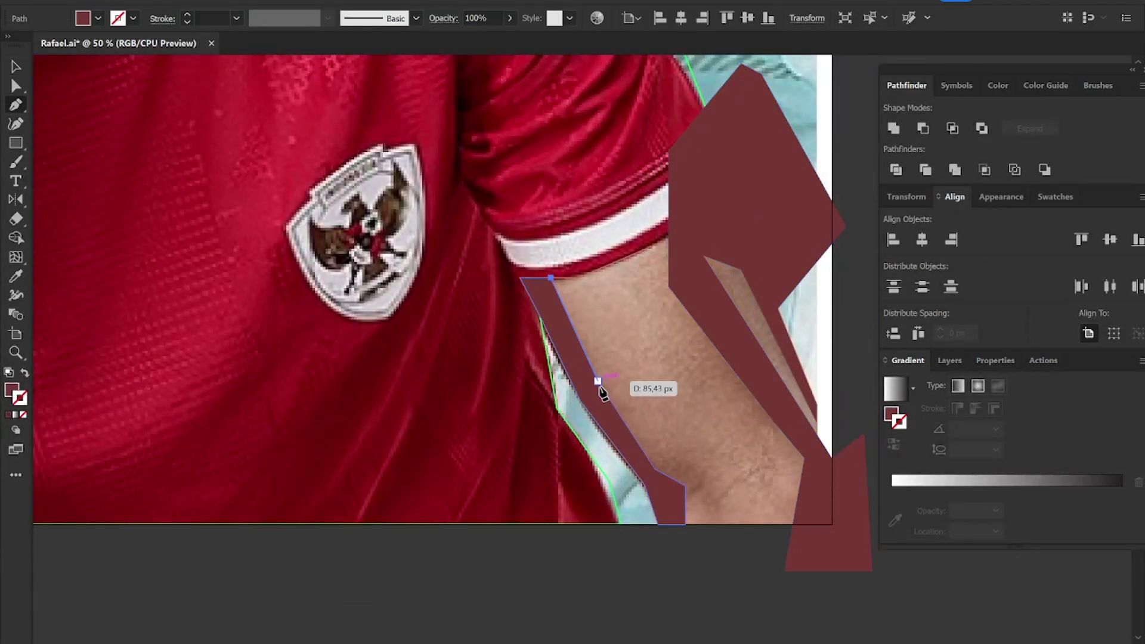
left_click(656, 468)
left_click(686, 451)
left_click(728, 487)
left_click(729, 543)
scroll(728, 543, "down", 2)
left_click(683, 573)
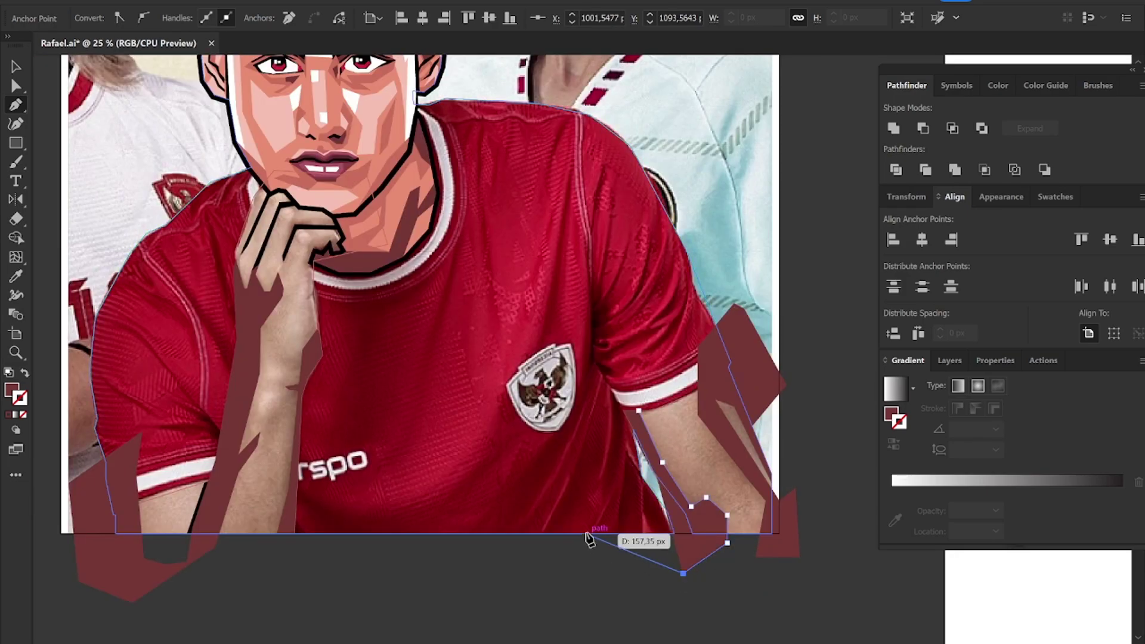
left_click(589, 540)
Step: Select all the maroon arm shading shapes and unite them into one
left_click(555, 372)
left_click(611, 337)
left_click(639, 411)
key("v")
key("ctrl+a")
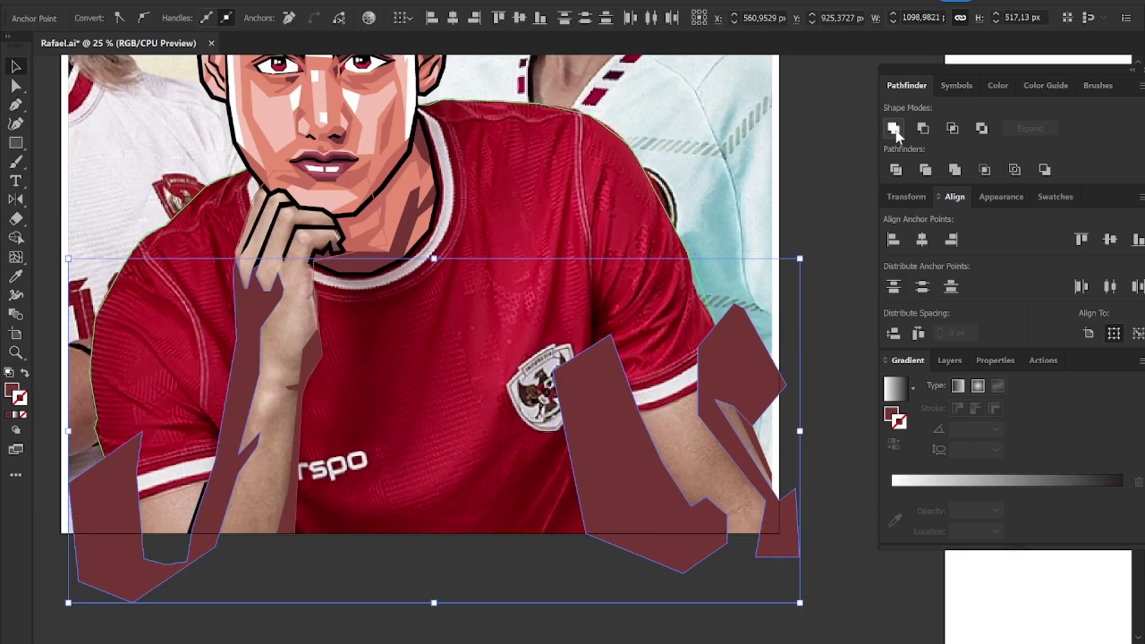
left_click(894, 128)
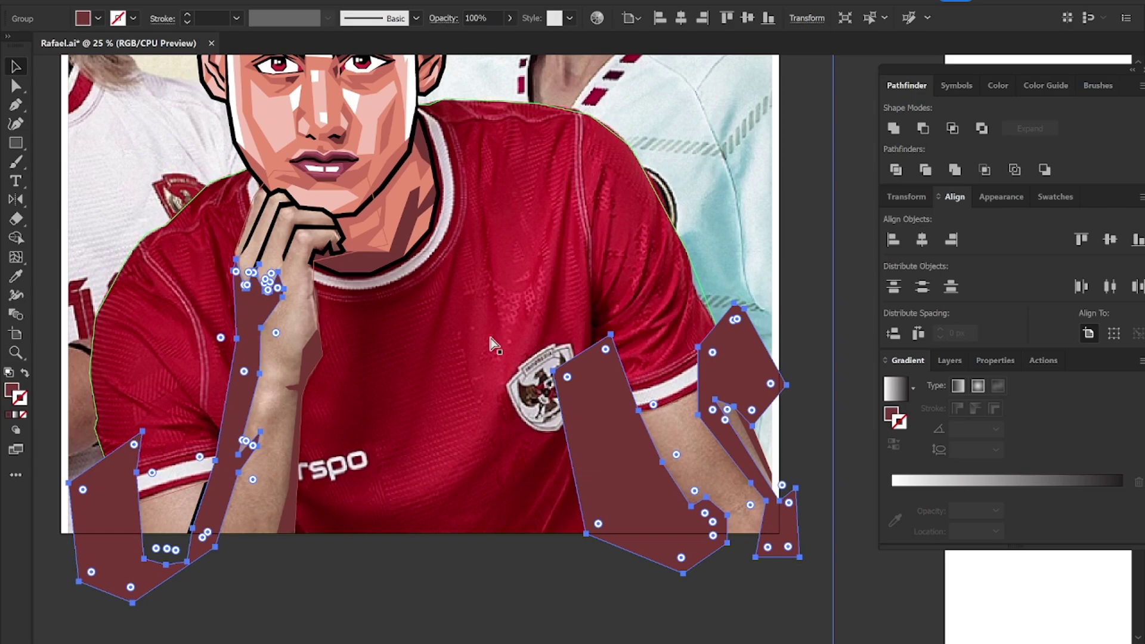
Step: Intersect the merged shading with the arm path and recolour it lighter salmon red
left_click(315, 303, "shift")
left_click(950, 131)
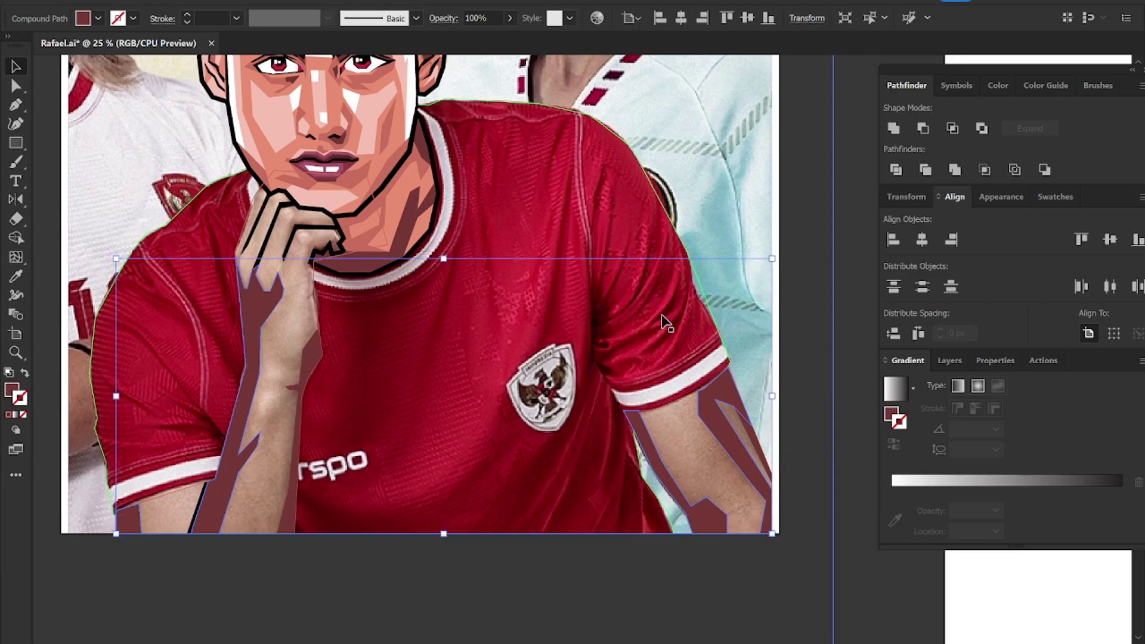
key("i")
left_click(429, 158)
Step: Deselect the arm shading and zoom in on the hand resting under the chin
key("v")
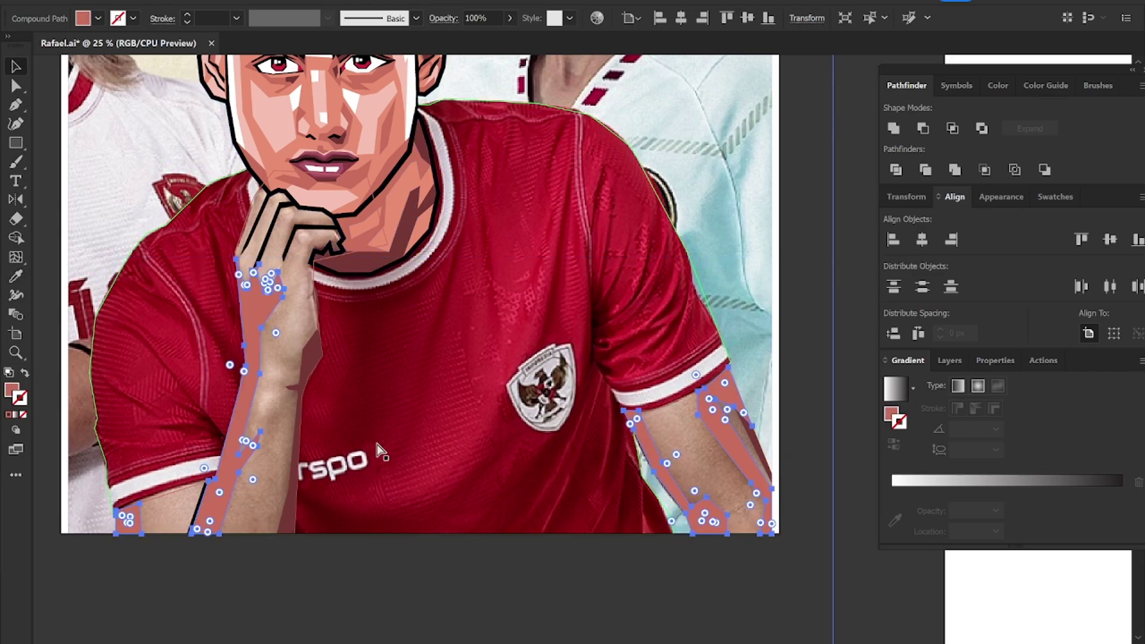
left_click(401, 587)
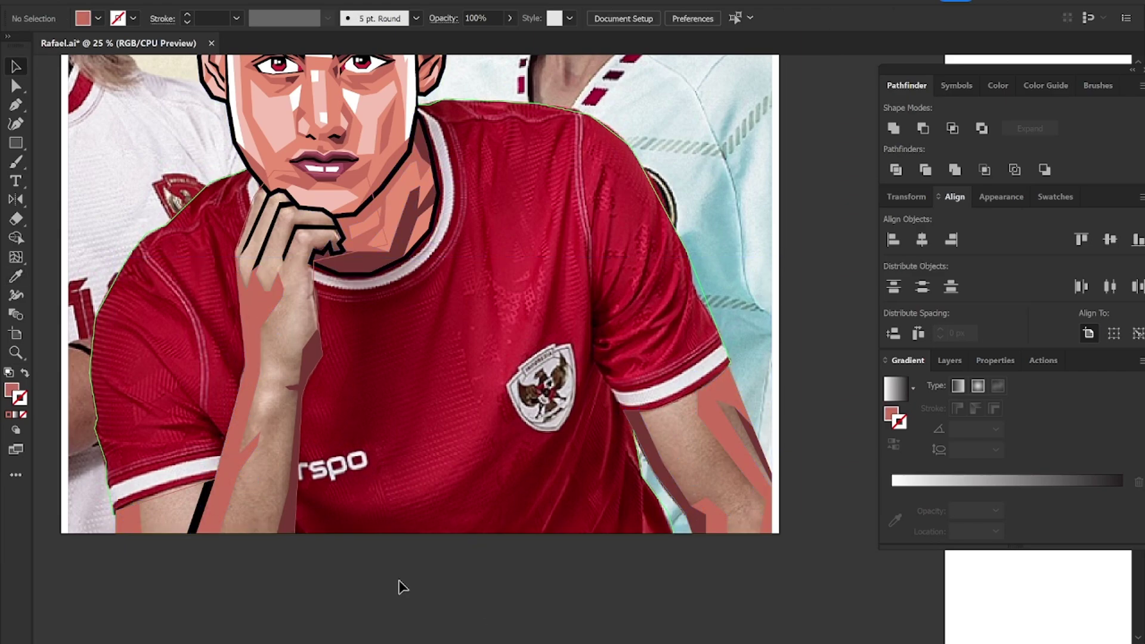
scroll(272, 212, "up", 5)
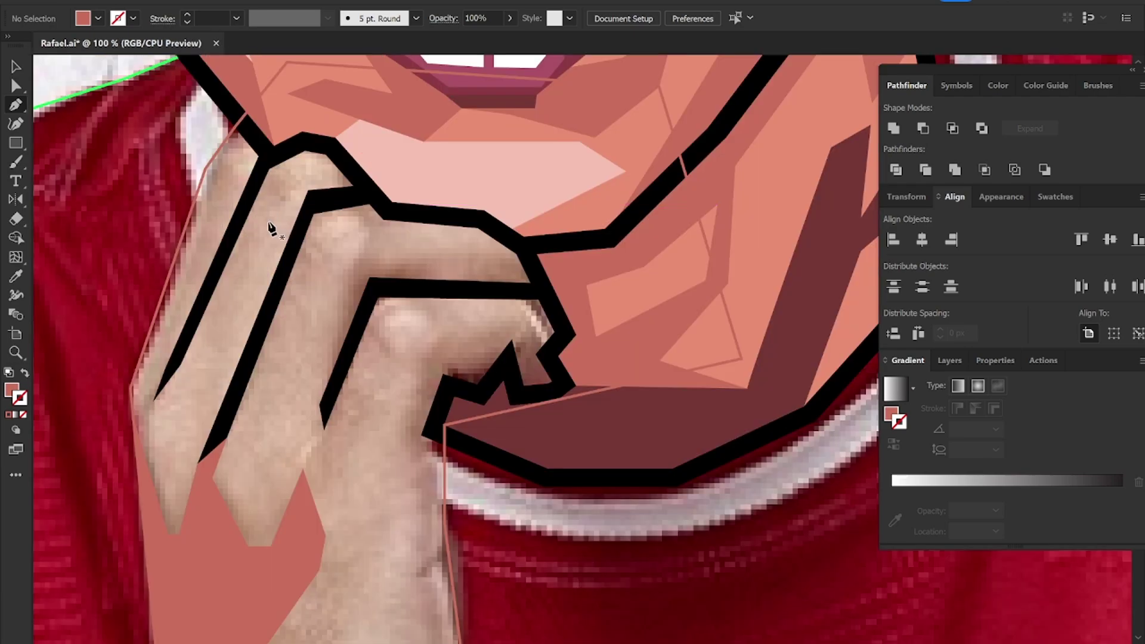
left_click_drag(269, 225, 235, 253)
Step: Start a Pen outline along the first finger and around its fingertip
left_click(125, 420)
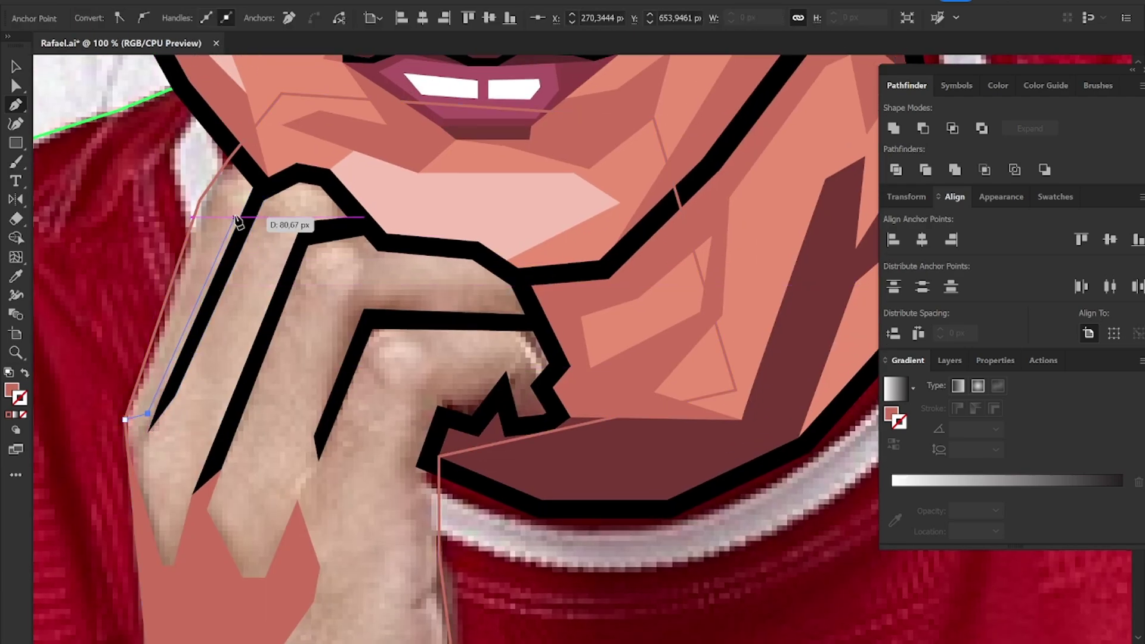
left_click(263, 201)
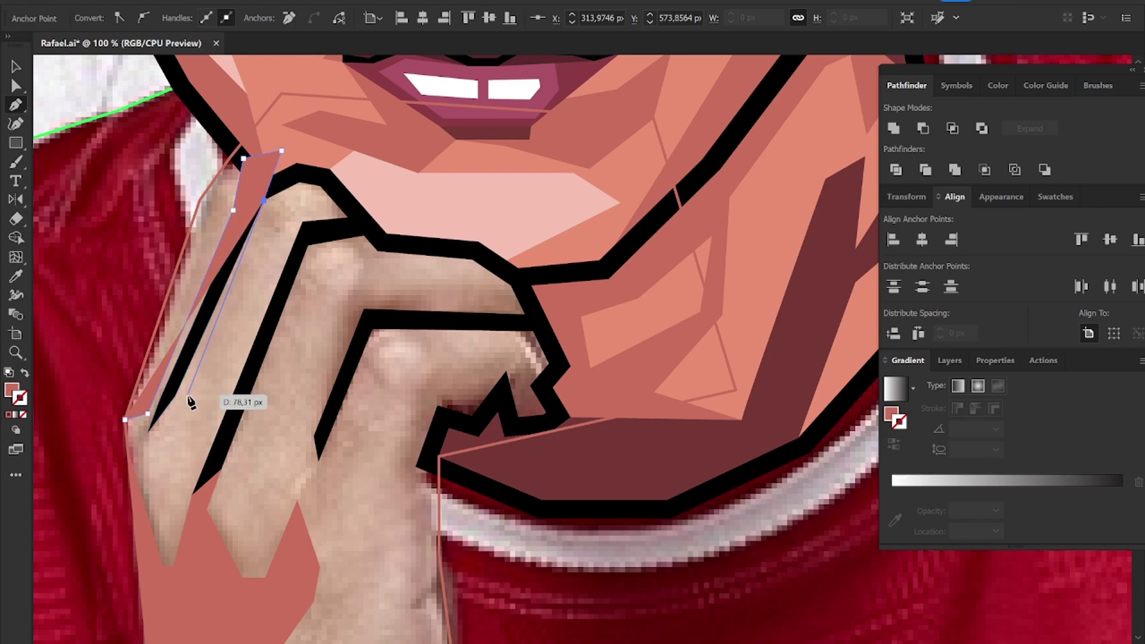
key("ctrl+z")
left_click(192, 461)
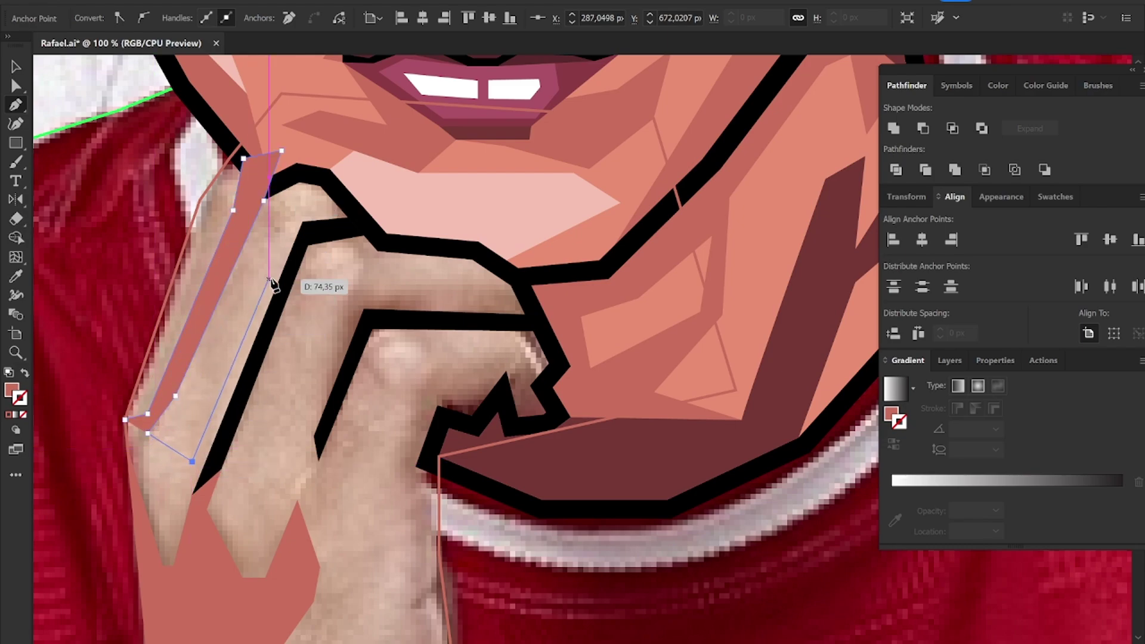
left_click(286, 230)
left_click(301, 206)
left_click(347, 206)
left_click(372, 170)
left_click(411, 206)
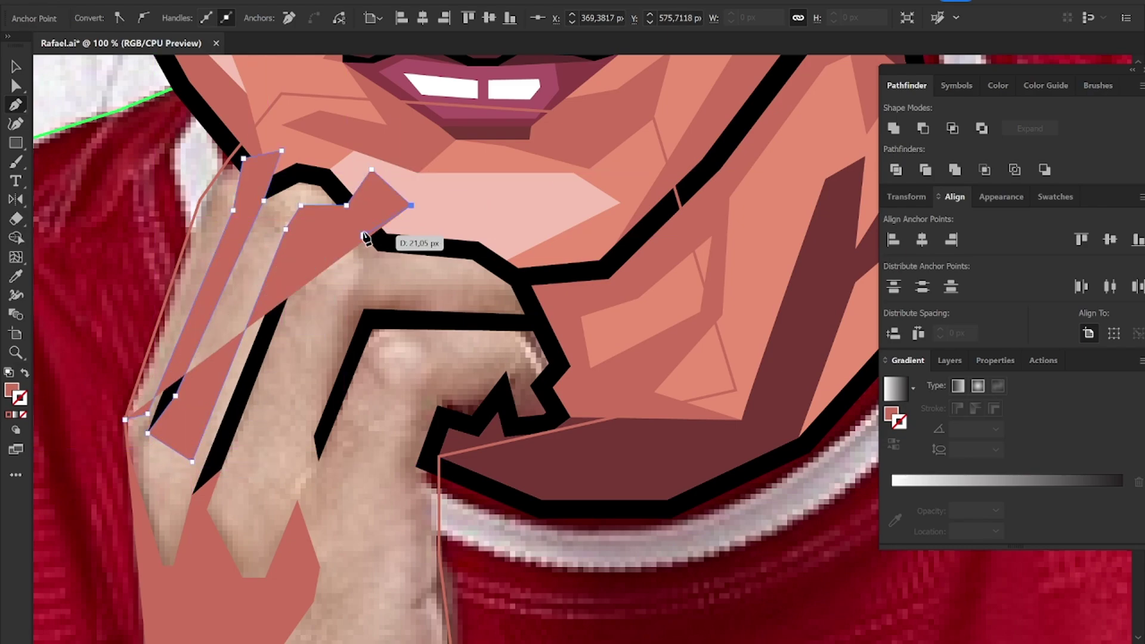
left_click(364, 233)
left_click(308, 244)
left_click(225, 471)
left_click(306, 439)
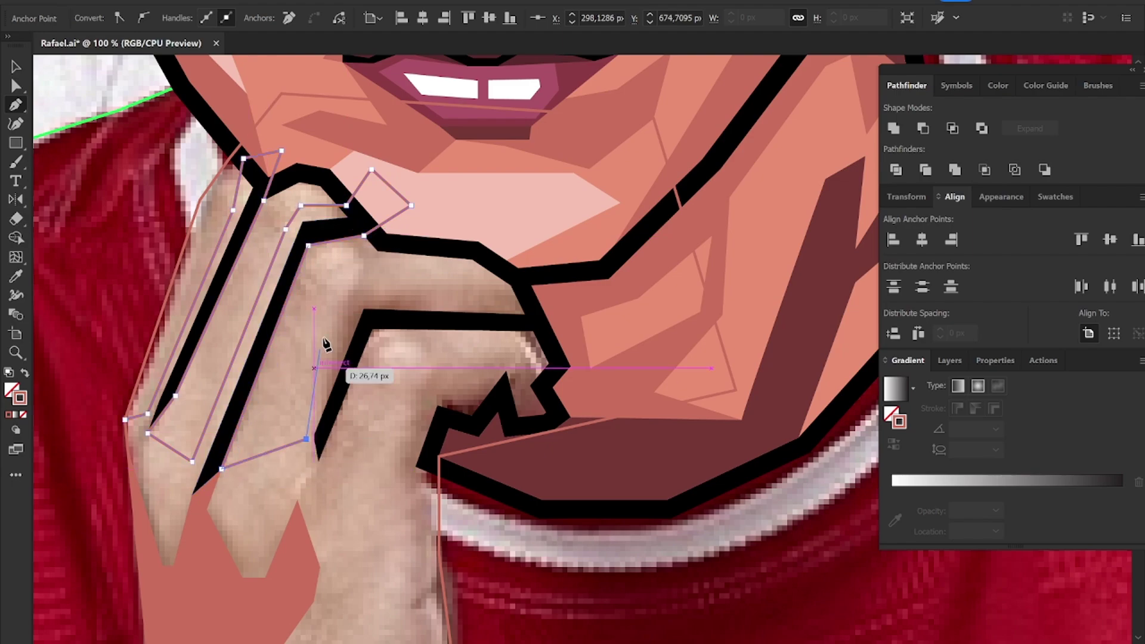
Step: Continue the outline over the curled finger, its knuckle corner, and down the next finger
left_click(346, 292)
left_click(521, 293)
left_click(557, 337)
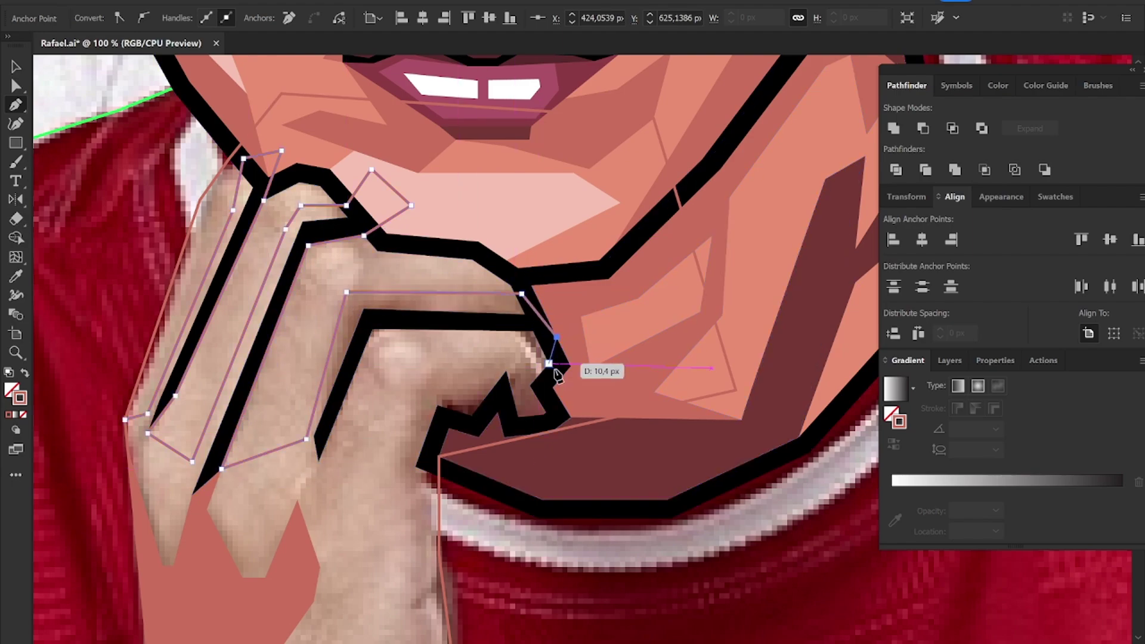
left_click(563, 368)
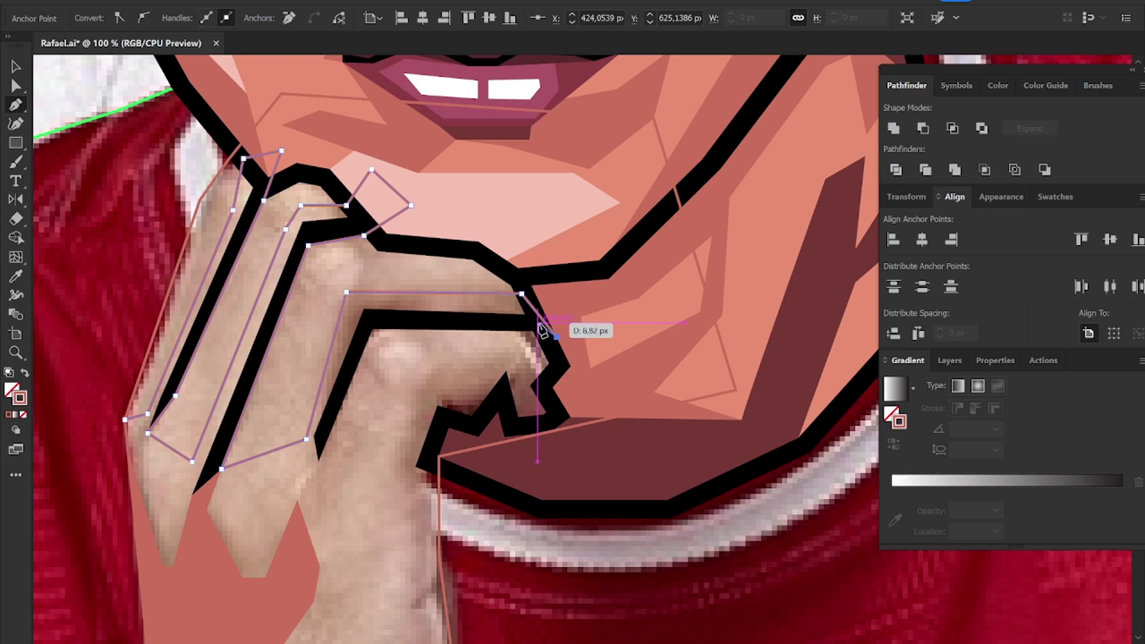
left_click(538, 323)
left_click(375, 320)
left_click(331, 400)
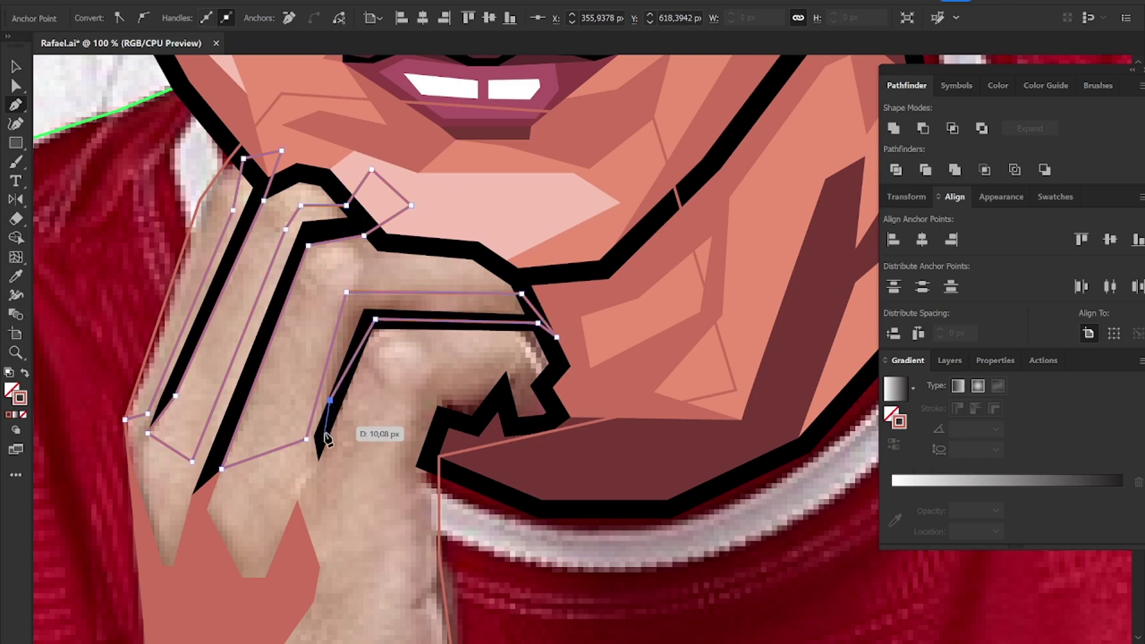
left_click(319, 462)
left_click(353, 409)
Step: Trace the jagged knuckles up toward the chin, close the shape and fill it salmon
left_click(400, 429)
left_click(426, 380)
left_click(464, 393)
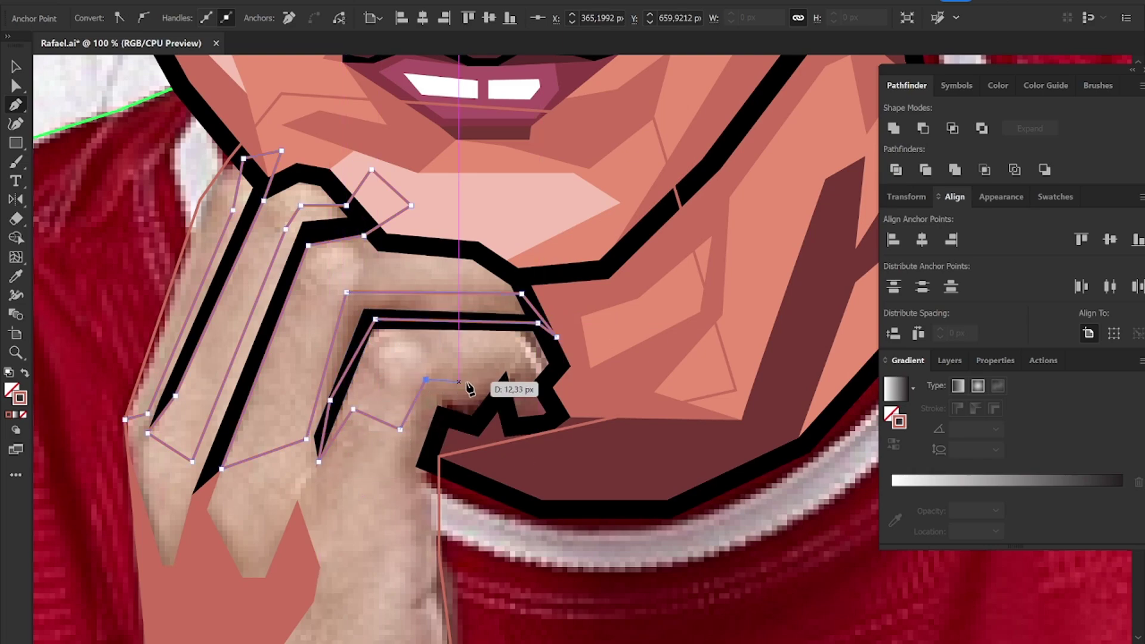
left_click(515, 354)
left_click(553, 387)
left_click(591, 370)
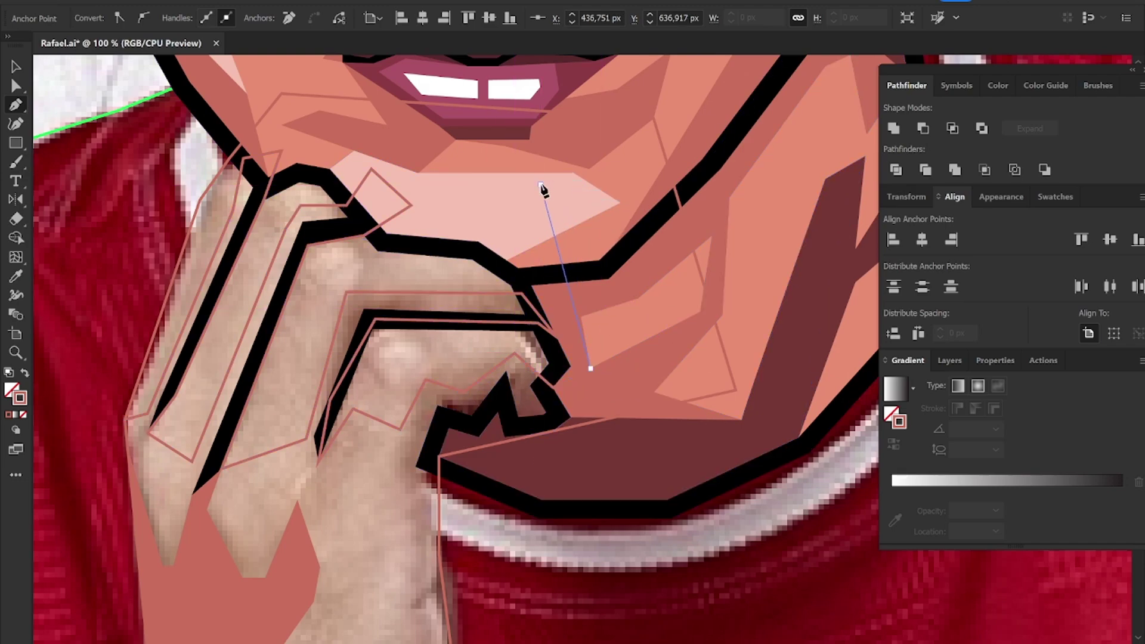
left_click(540, 184)
left_click(128, 421)
key("ctrl+minus")
key("ctrl+minus")
key("ctrl+minus")
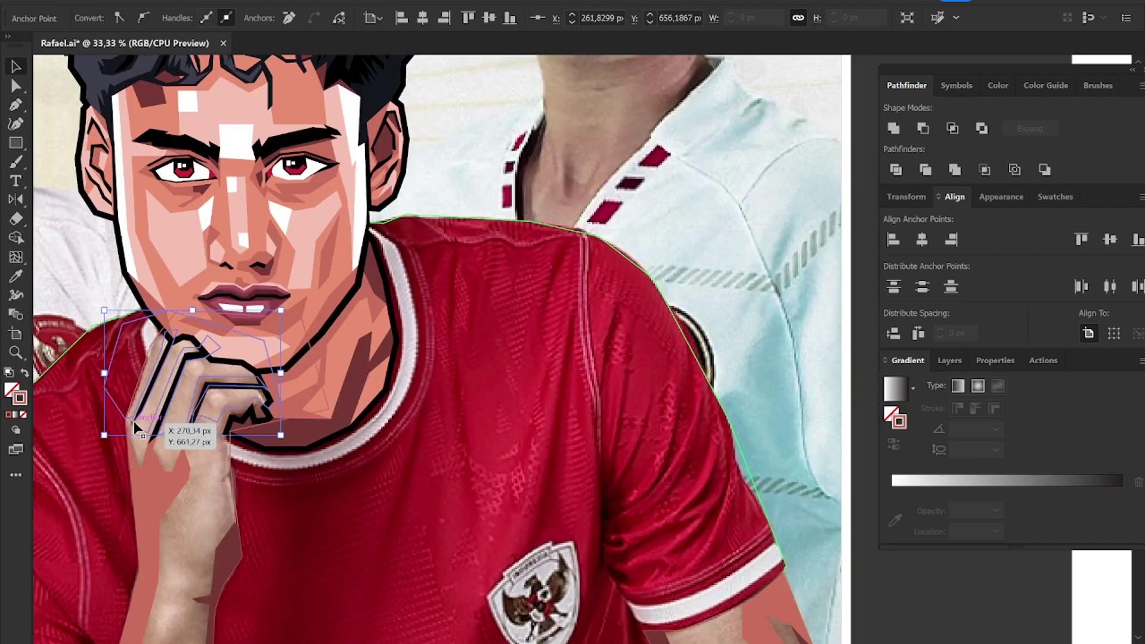
key("shift+x")
Step: Start a forearm shading shape tracing down the hand's edge and forearm
key("p")
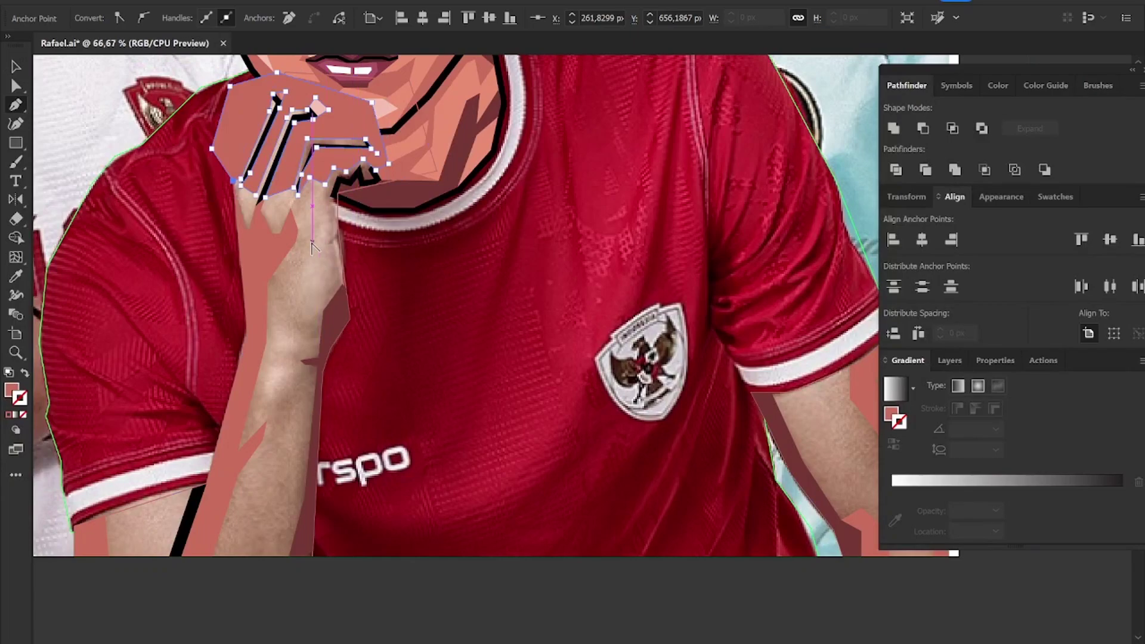
scroll(311, 244, "up", 2)
left_click(290, 176)
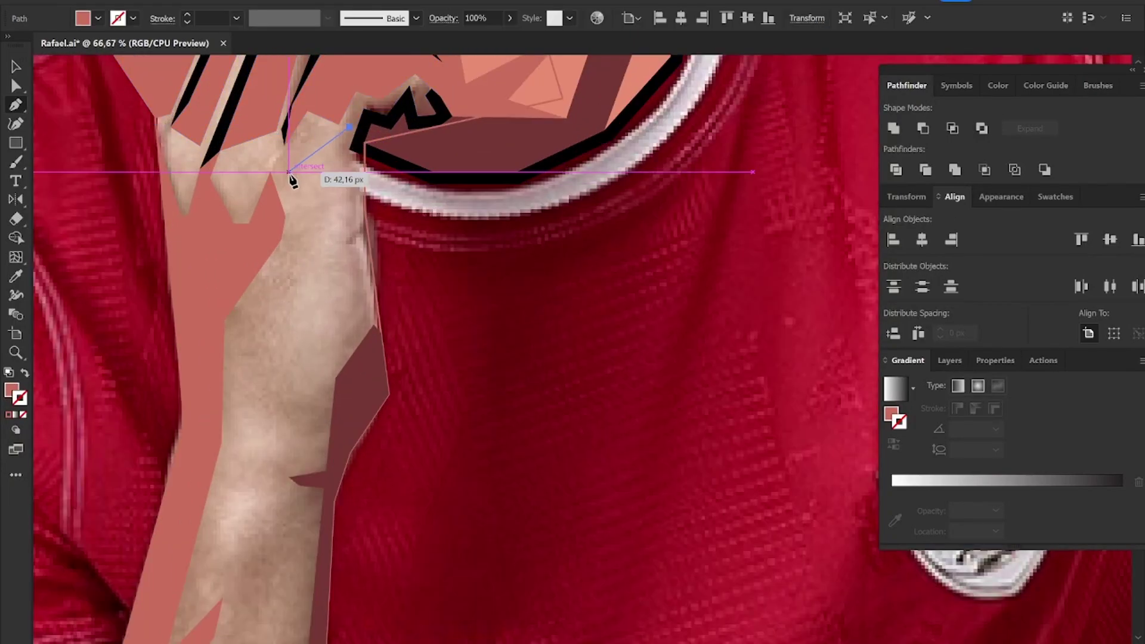
left_click(304, 237)
left_click(272, 324)
scroll(272, 325, "down", 2)
scroll(263, 320, "down", 1)
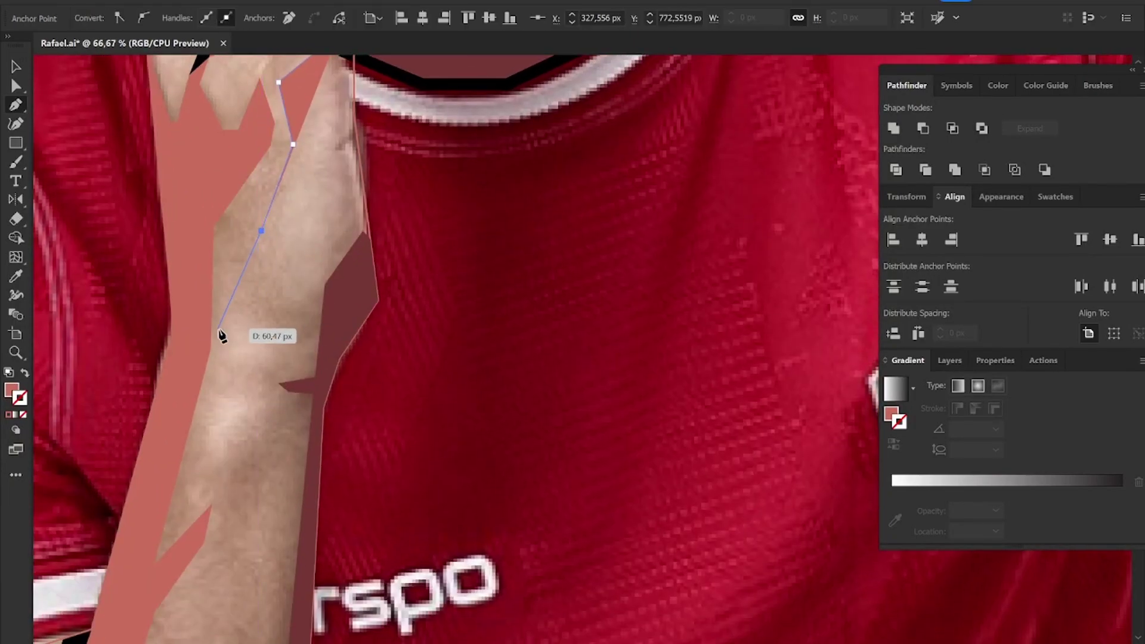
left_click(219, 332)
scroll(231, 307, "down", 4)
left_click(217, 385)
Step: Trace the shape back up the forearm to the wrist notch
left_click(289, 338)
key("shift+x")
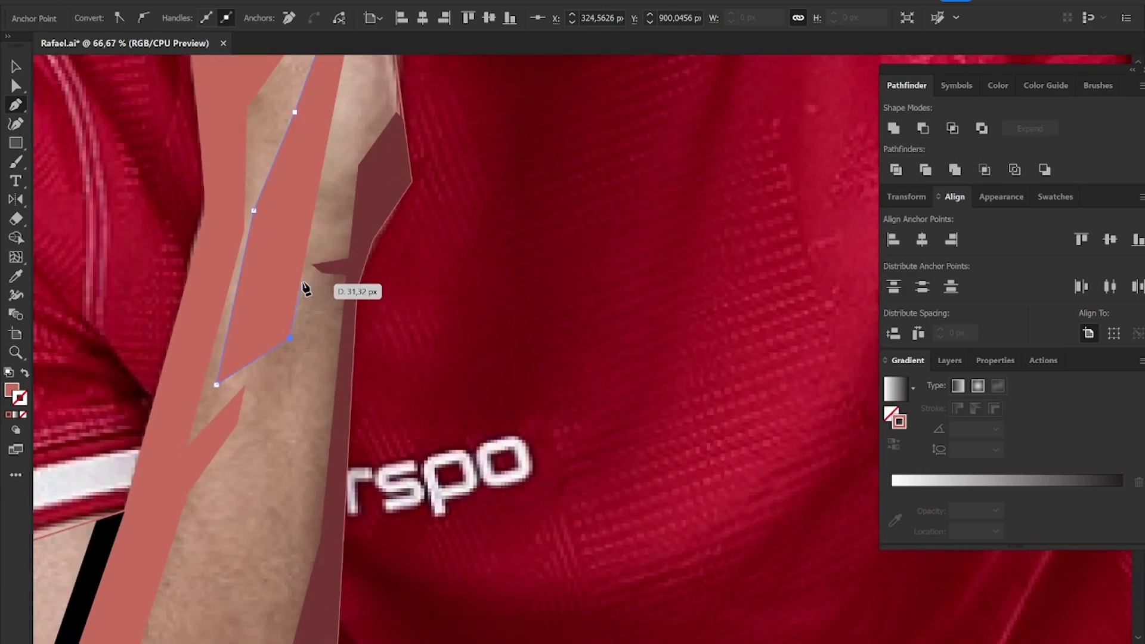
left_click(301, 278)
left_click(275, 291)
left_click(276, 272)
left_click(290, 256)
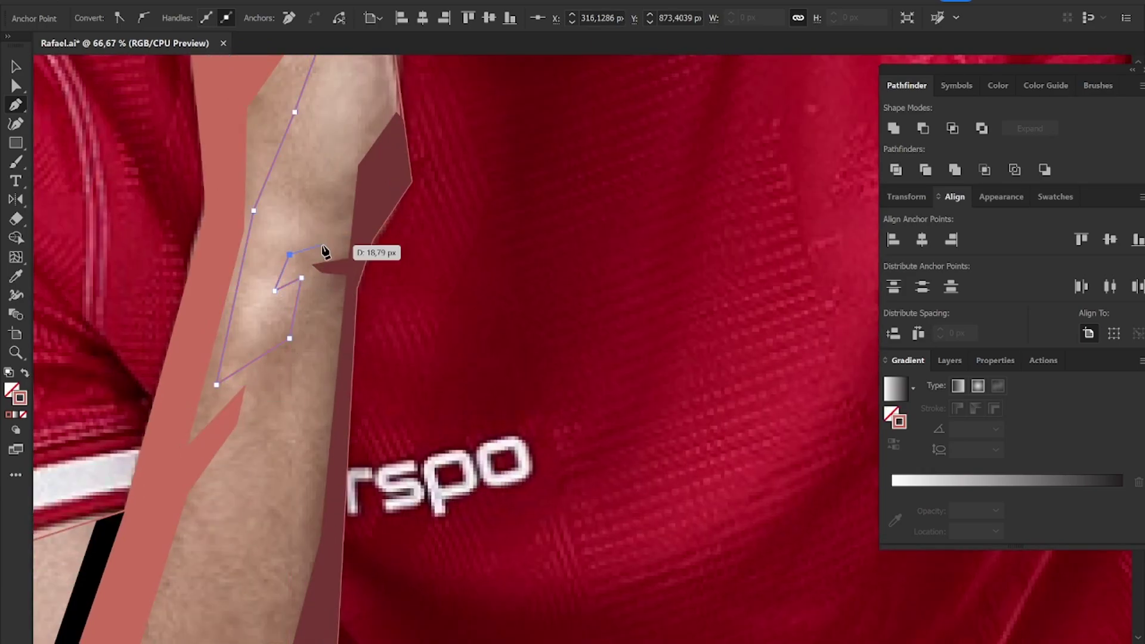
scroll(305, 186, "up", 2)
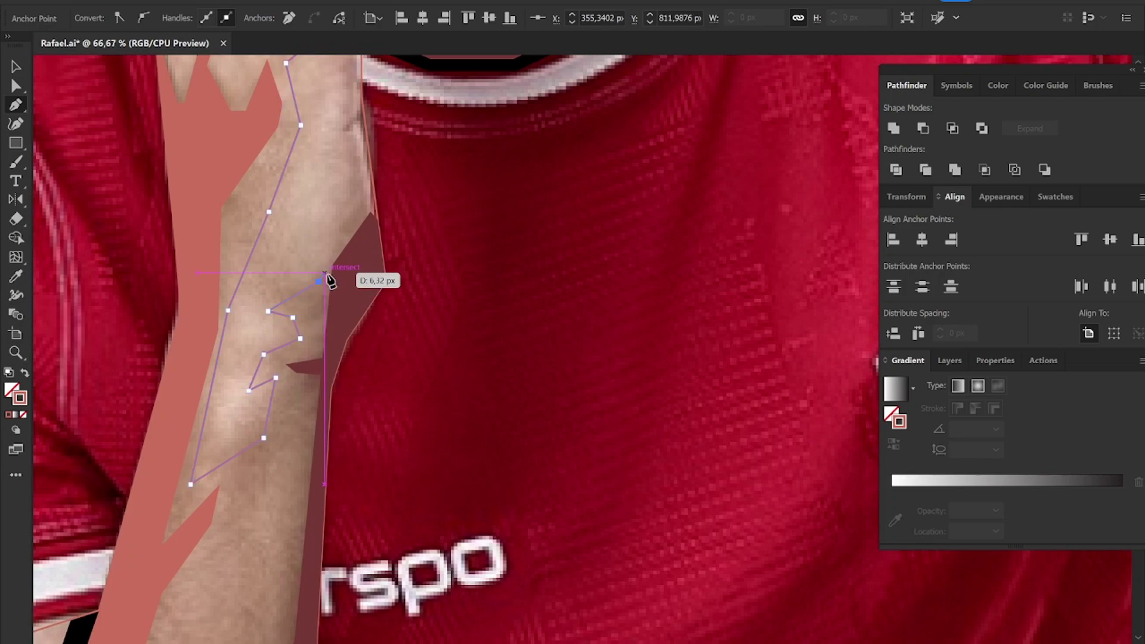
left_click(333, 265)
scroll(332, 339, "up", 3)
left_click(282, 277)
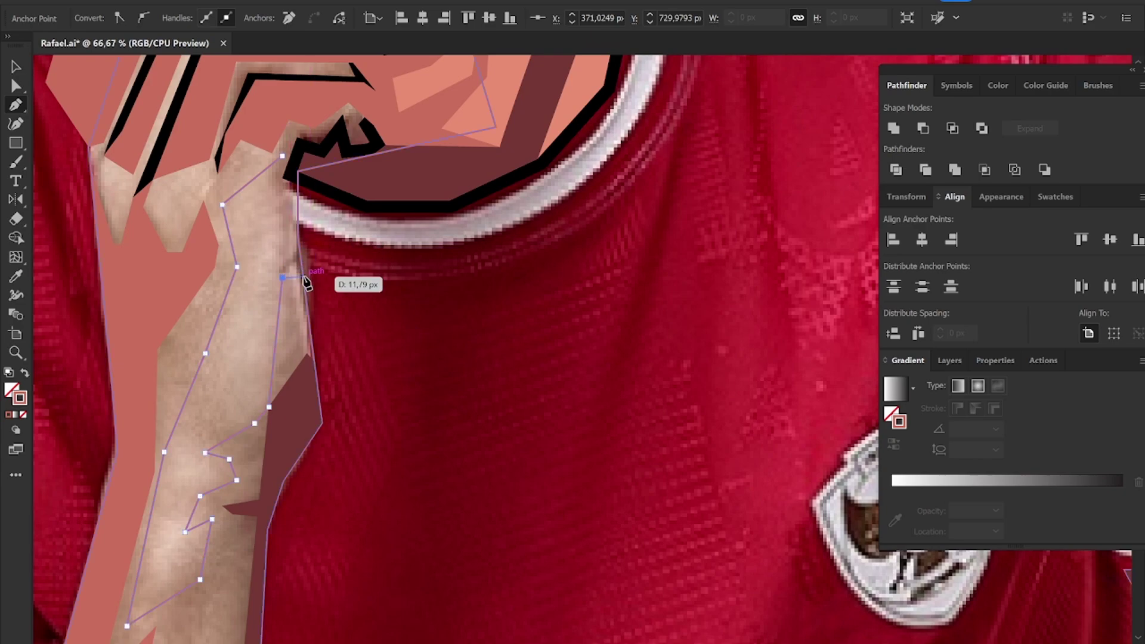
Step: Outline the shadow beside the forearm and close the shape back at the hand
key("ctrl+z")
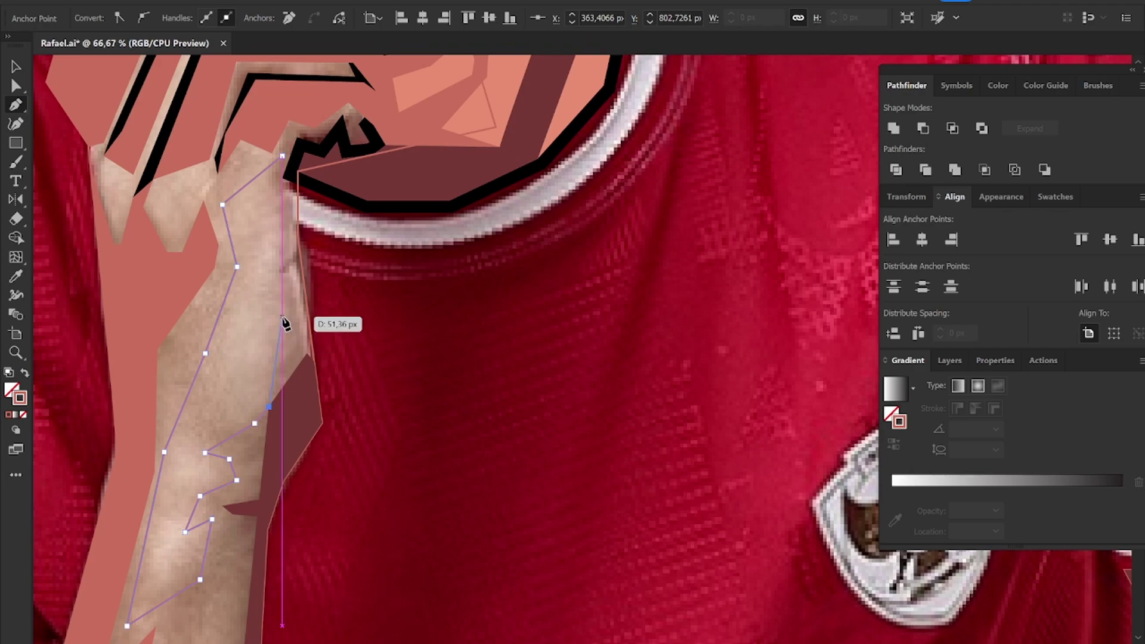
left_click(292, 280)
left_click(302, 378)
left_click(349, 358)
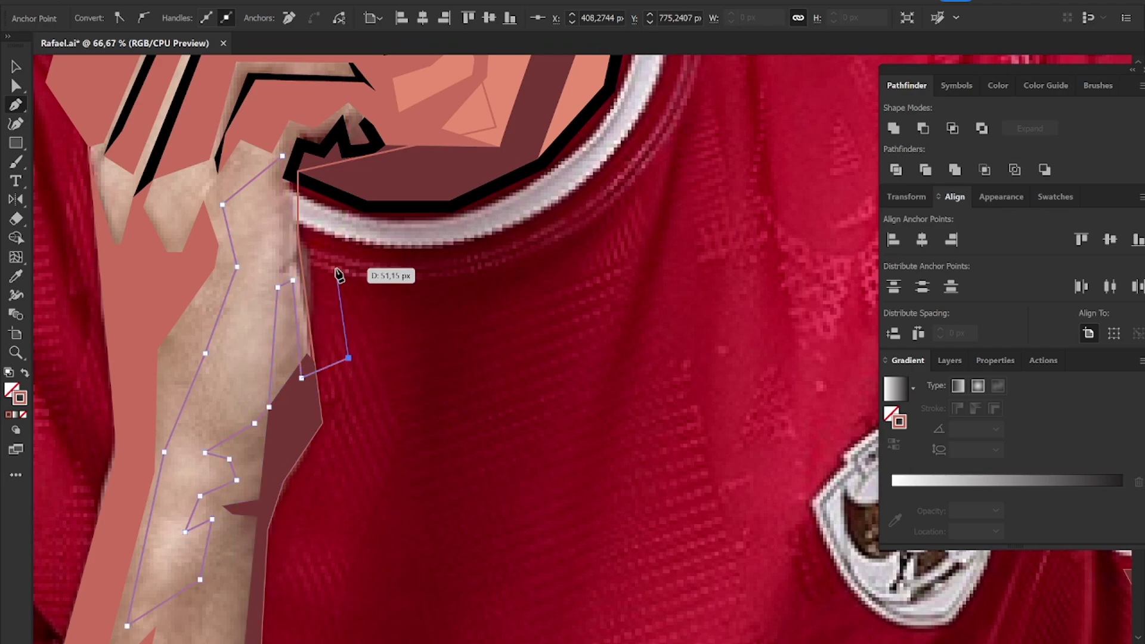
left_click(282, 273)
left_click(282, 257)
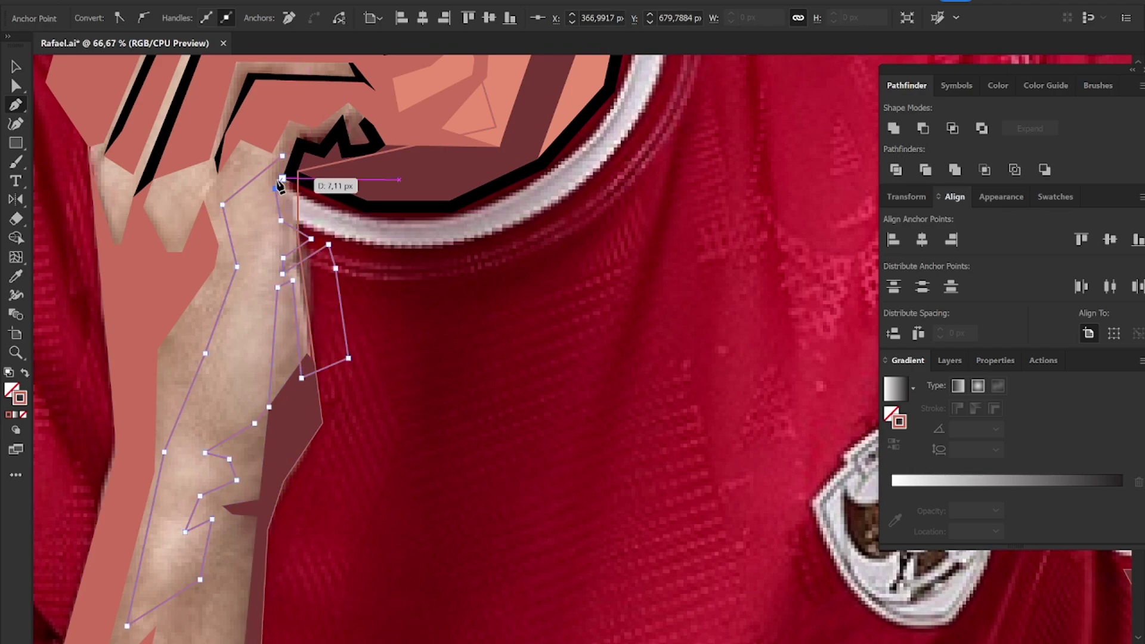
left_click(282, 158)
key("i")
left_click(271, 126)
Step: Zoom out and select the whole hand-and-arm group
key("ctrl+minus")
key("ctrl+minus")
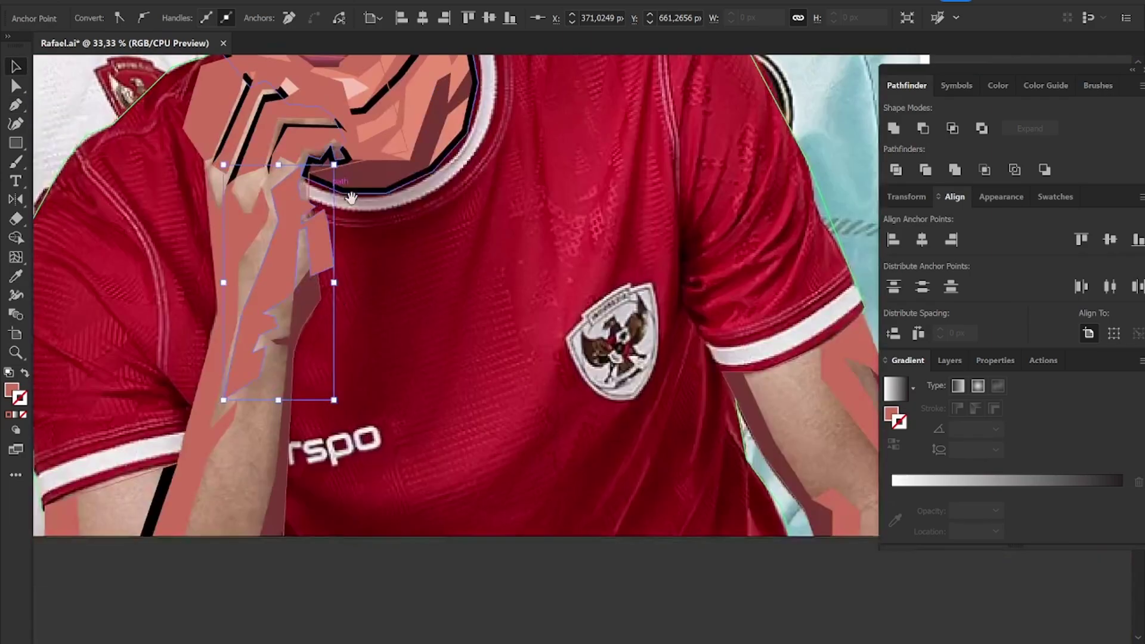
key("v")
left_click(292, 280)
scroll(406, 310, "down", 3)
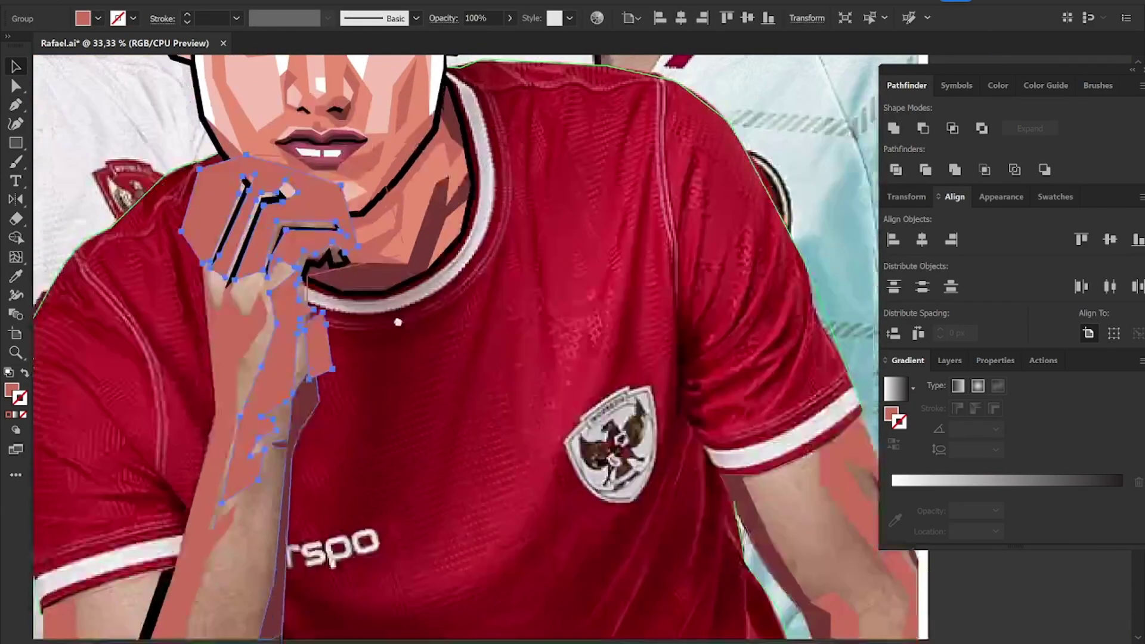
scroll(405, 293, "down", 2)
Step: Draw a forearm shape below the left sleeve and unite it with the arm shape
key("p")
left_click(101, 426)
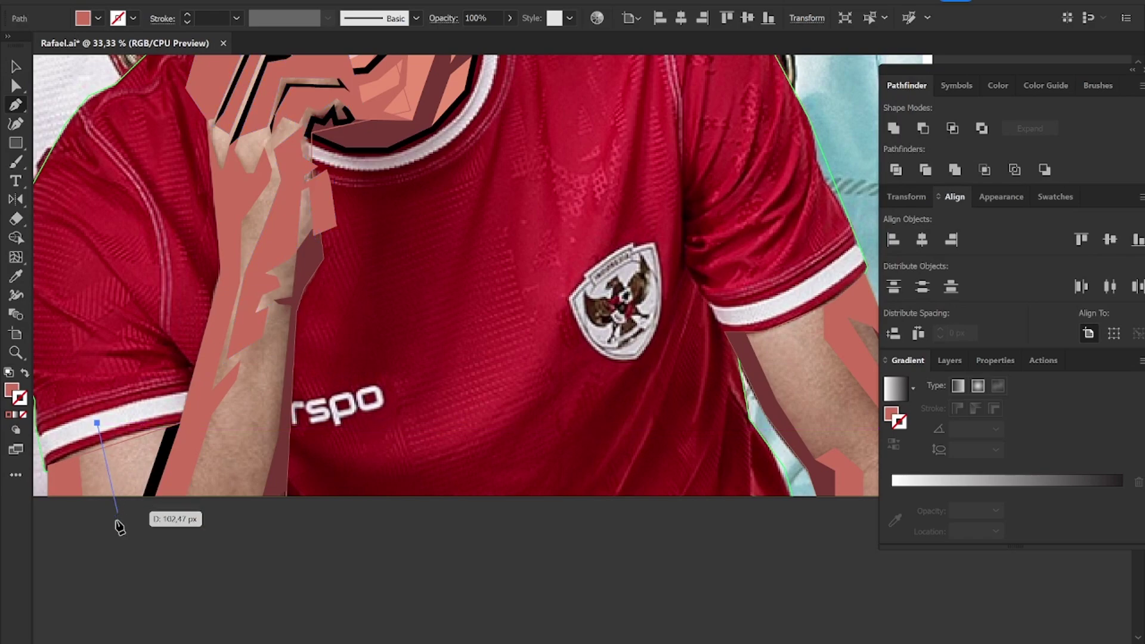
left_click(115, 526)
left_click(149, 511)
left_click(173, 368)
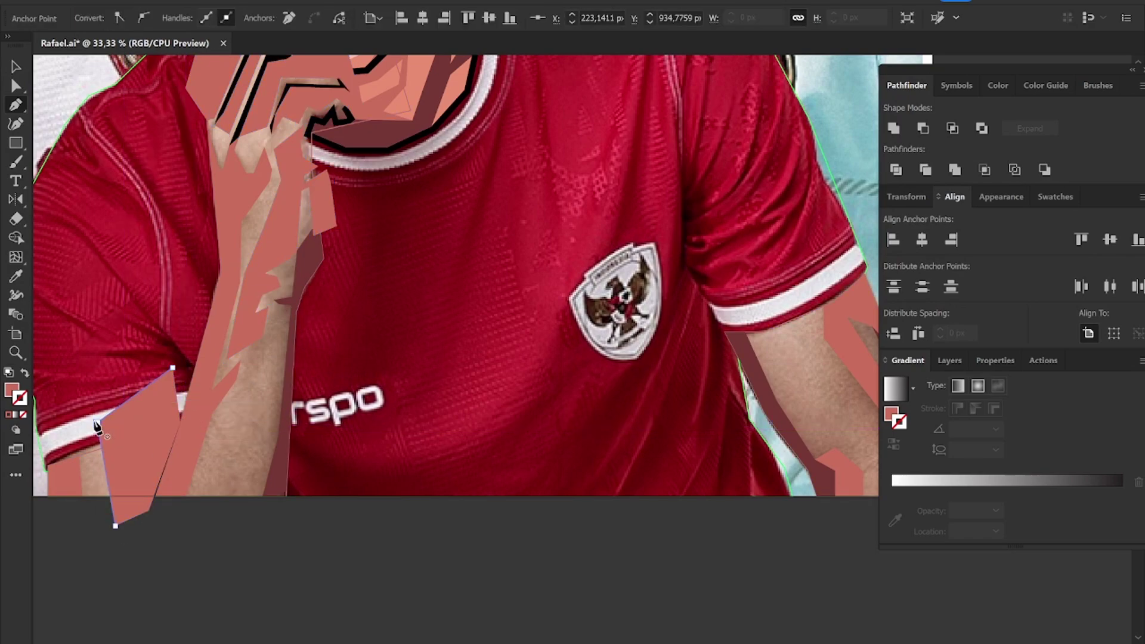
left_click(266, 328, "shift")
left_click(893, 129)
scroll(535, 383, "up", 1)
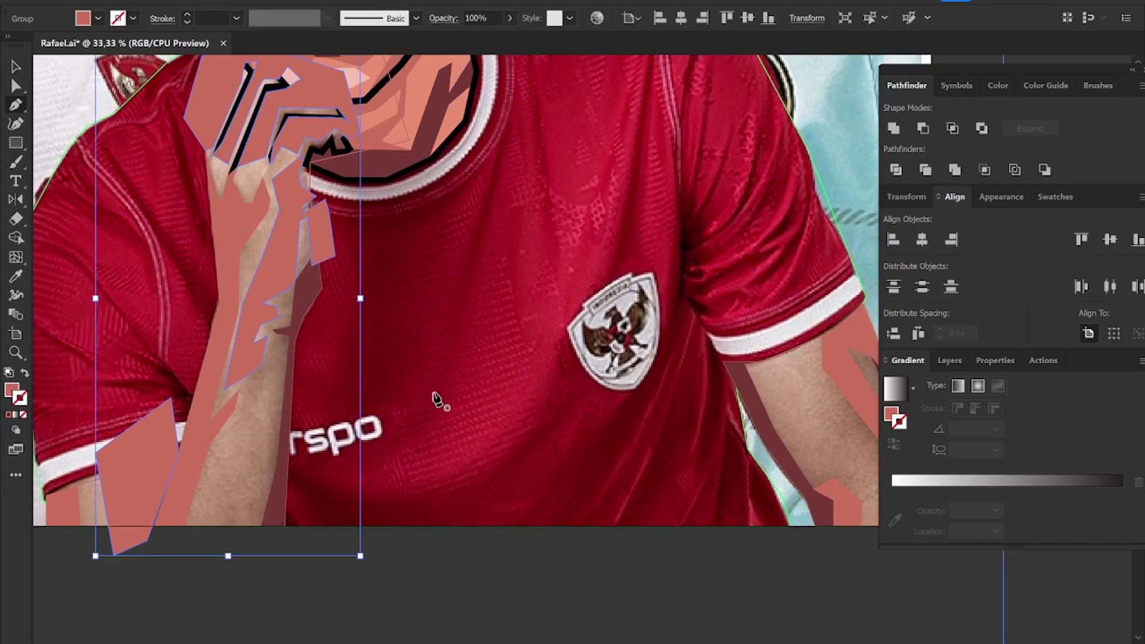
Step: Draw another forearm shape reaching down to the artwork's bottom edge
left_click(269, 385)
left_click(240, 428)
left_click_drag(225, 523, 244, 526)
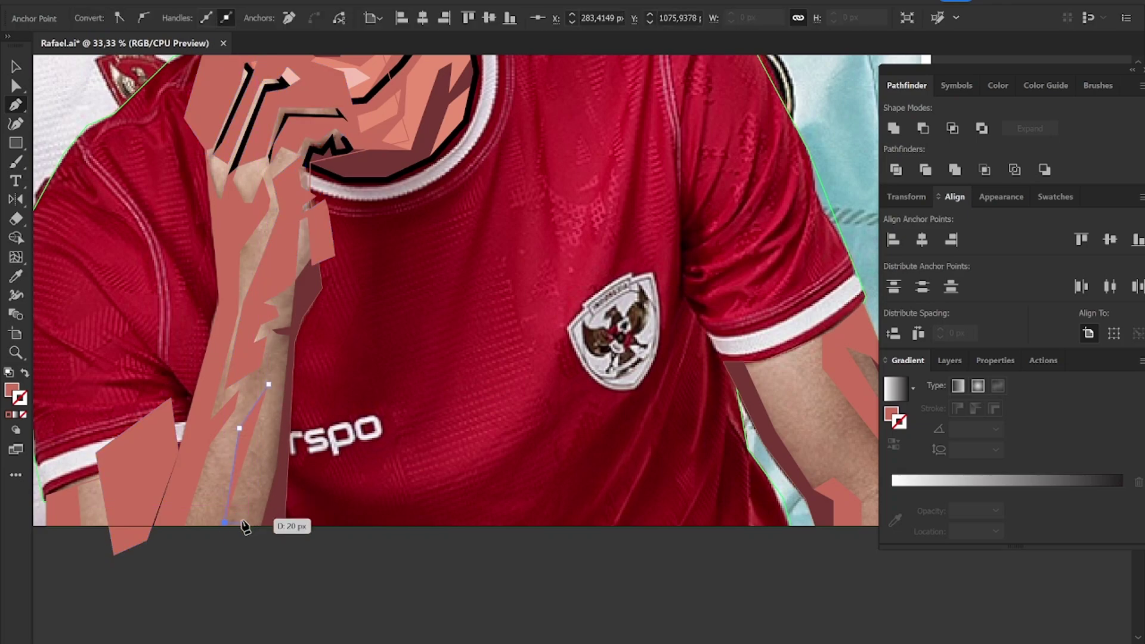
left_click(249, 530)
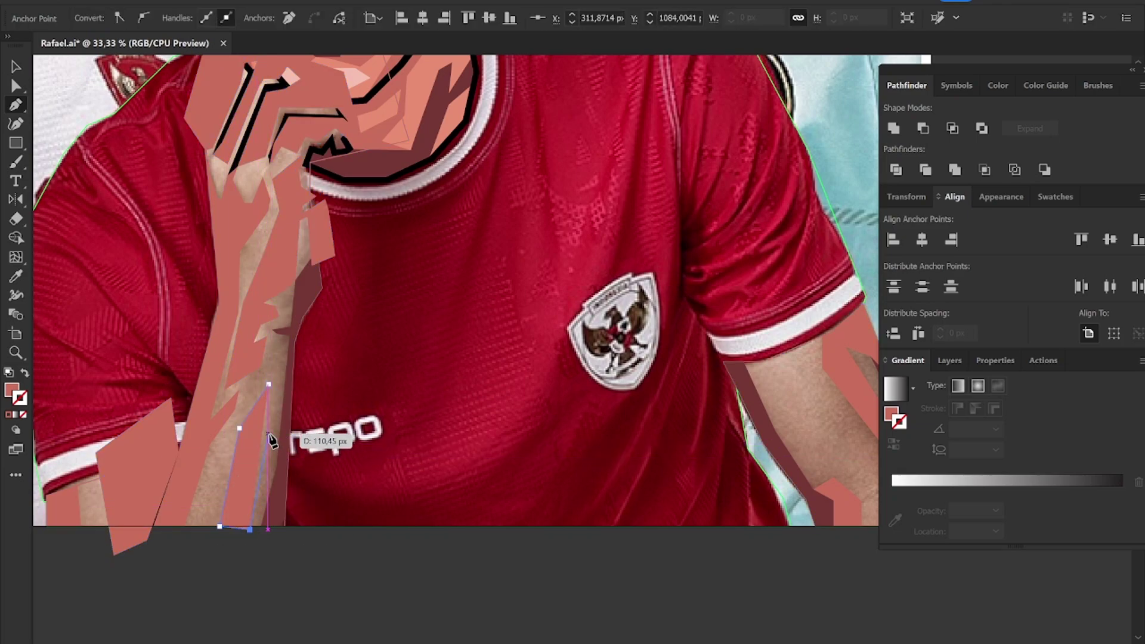
left_click(268, 385)
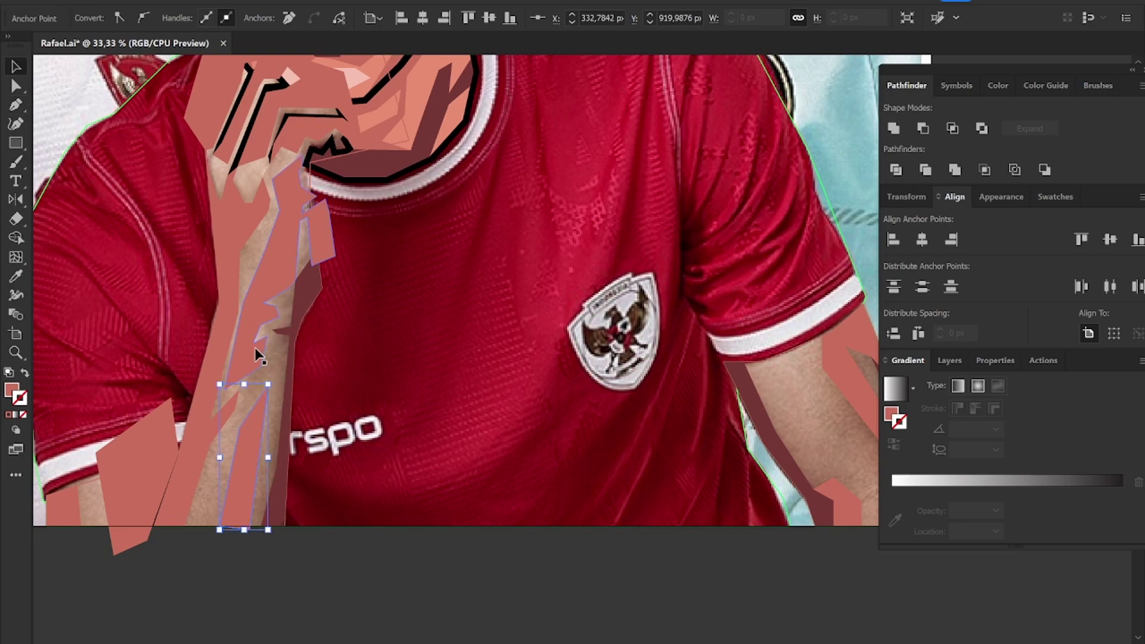
Step: Eyedropper the jersey's deep red onto the hand shapes
key("v")
key("i")
left_click(634, 272)
Step: Move to the right arm and start a red polygon from below the sleeve band up to it
scroll(634, 272, "right", 3)
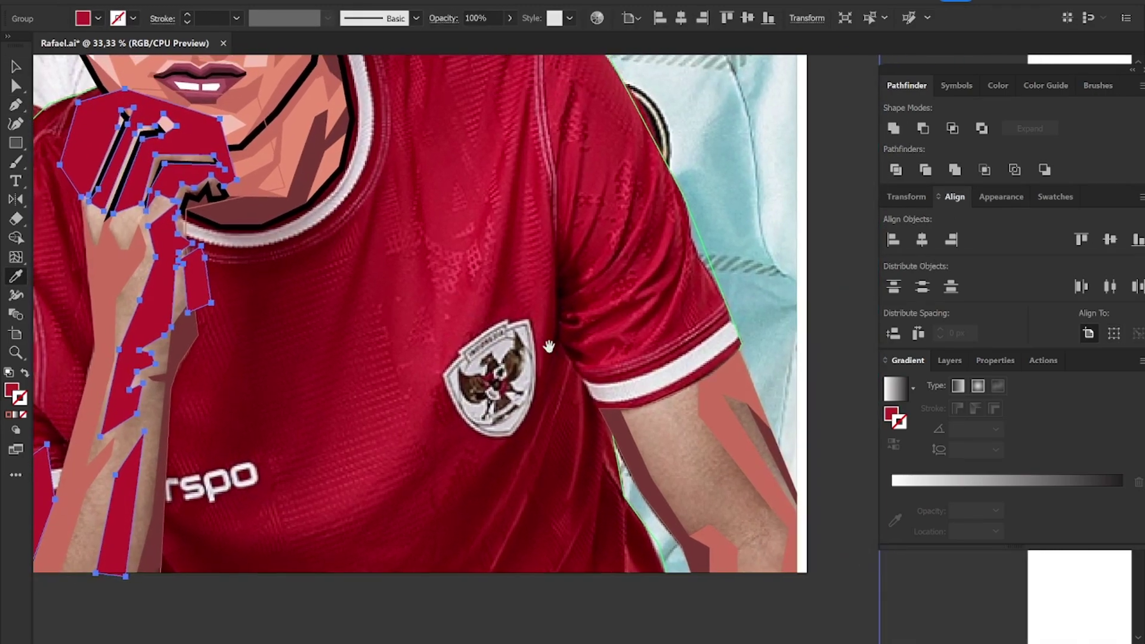
key("p")
scroll(639, 422, "up", 1)
scroll(669, 481, "down", 2)
scroll(670, 481, "right", 2)
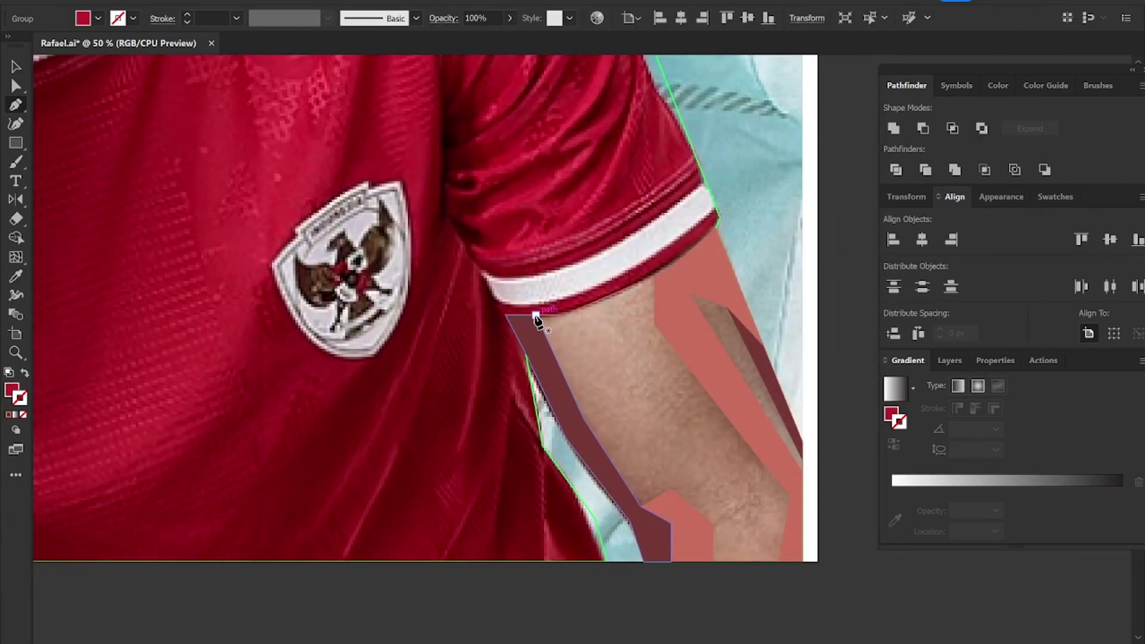
left_click(572, 392)
left_click(655, 404)
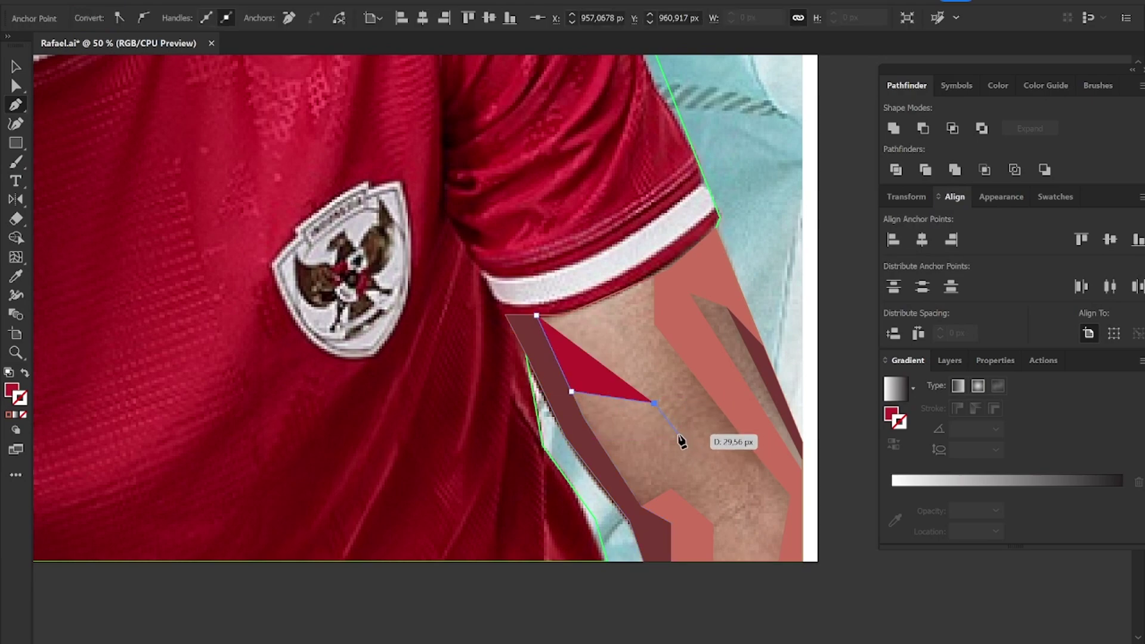
left_click(679, 434)
left_click(698, 381)
left_click(654, 324)
left_click(672, 261)
left_click(671, 225)
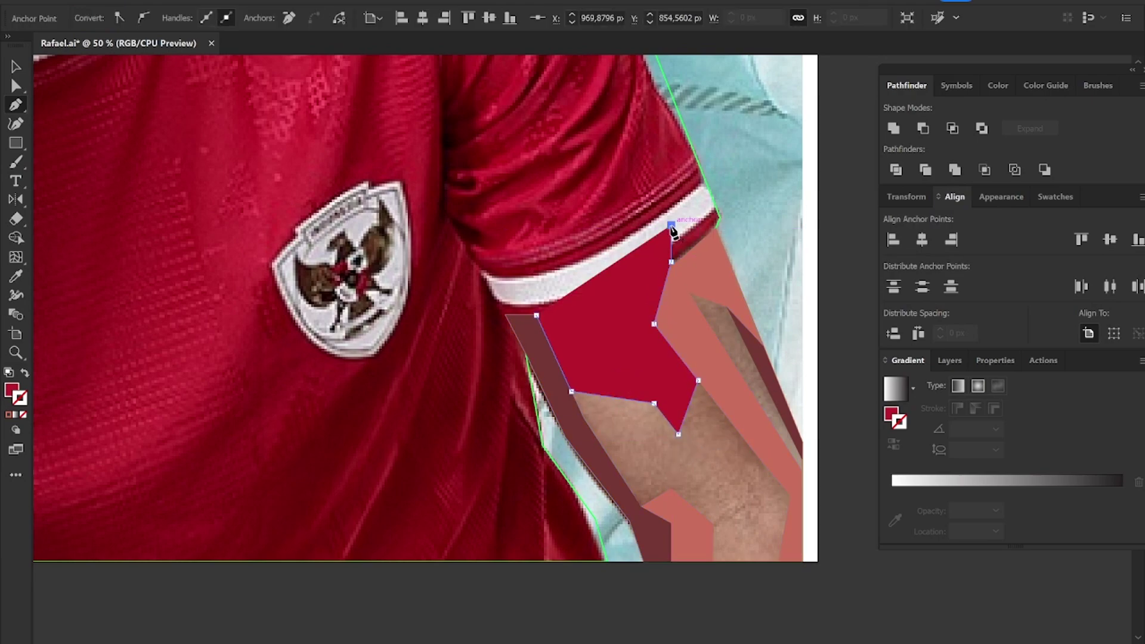
Step: Extend the polygon across the arm, below the bottom edge and around the upper sleeve, then close it
left_click(680, 315)
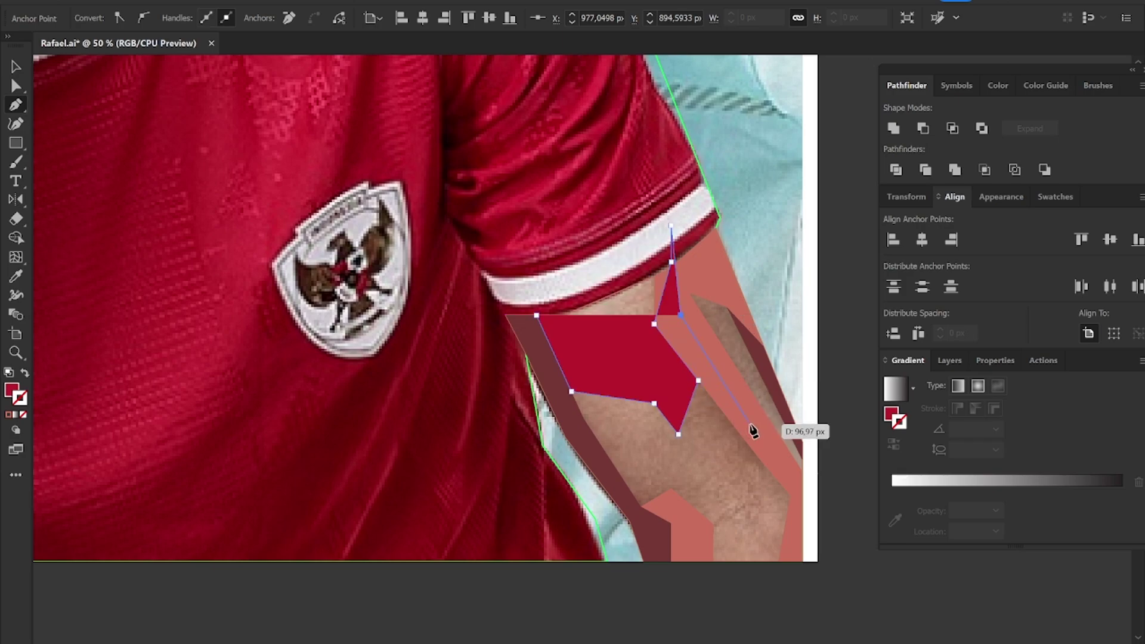
left_click(750, 424)
left_click(803, 480)
left_click(735, 461)
left_click(671, 488)
scroll(681, 485, "down", 2)
left_click(681, 536)
left_click(792, 544)
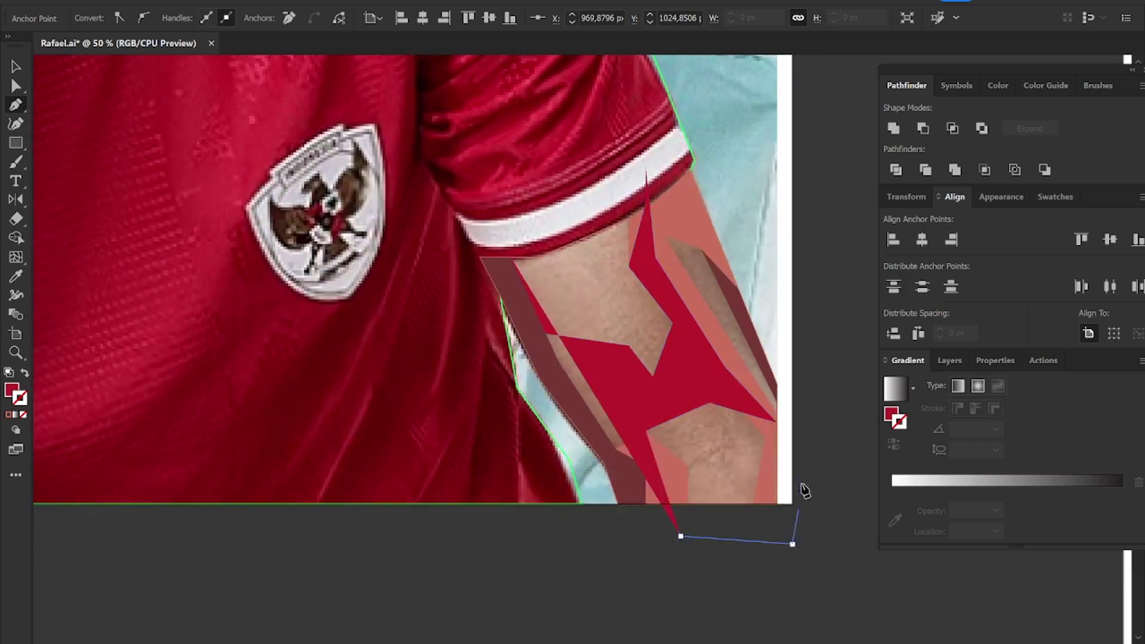
left_click(801, 432)
left_click(783, 157)
left_click(667, 115)
left_click(541, 102)
left_click(426, 154)
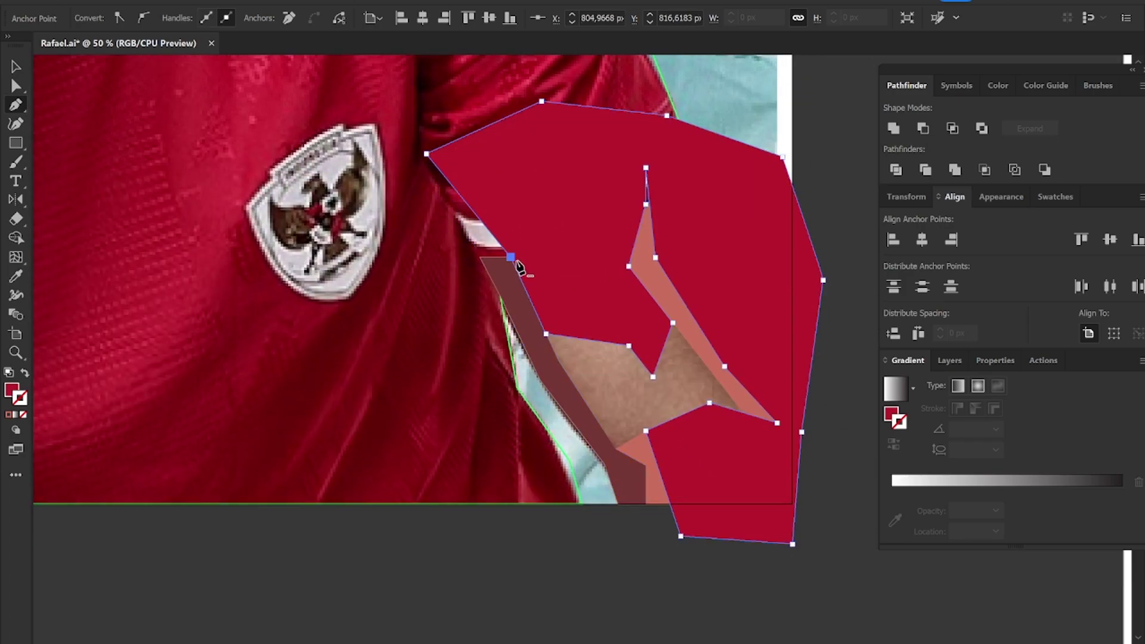
left_click(510, 257)
key("ctrl+minus")
Step: Combine the red shapes into a compound shape and Intersect the facet group with it
key("v")
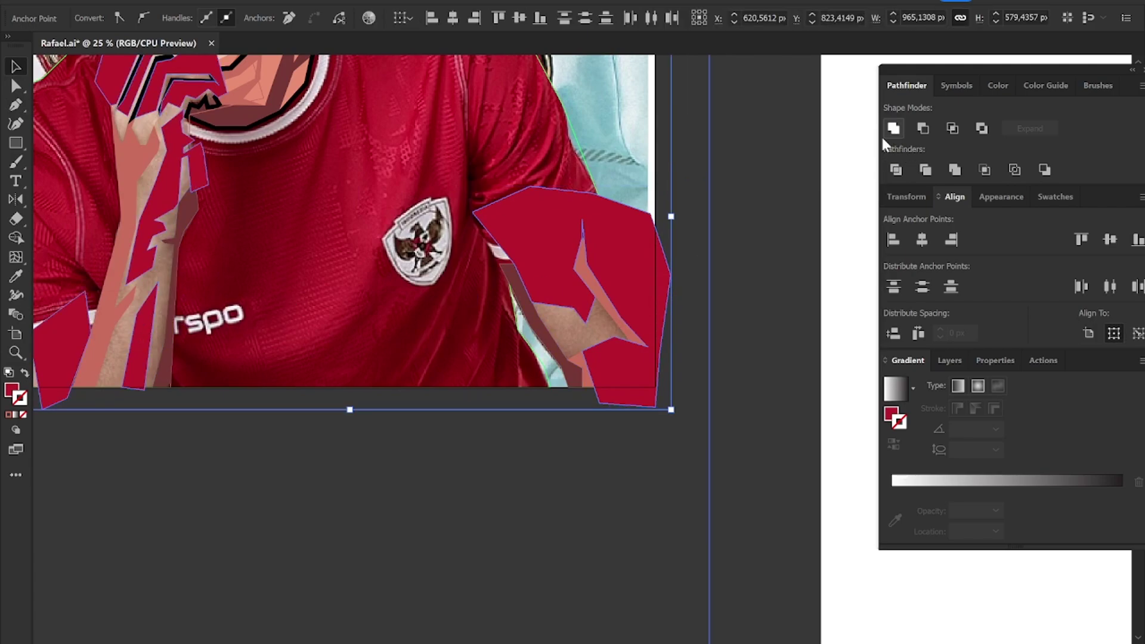
left_click(884, 138)
key("ctrl+plus")
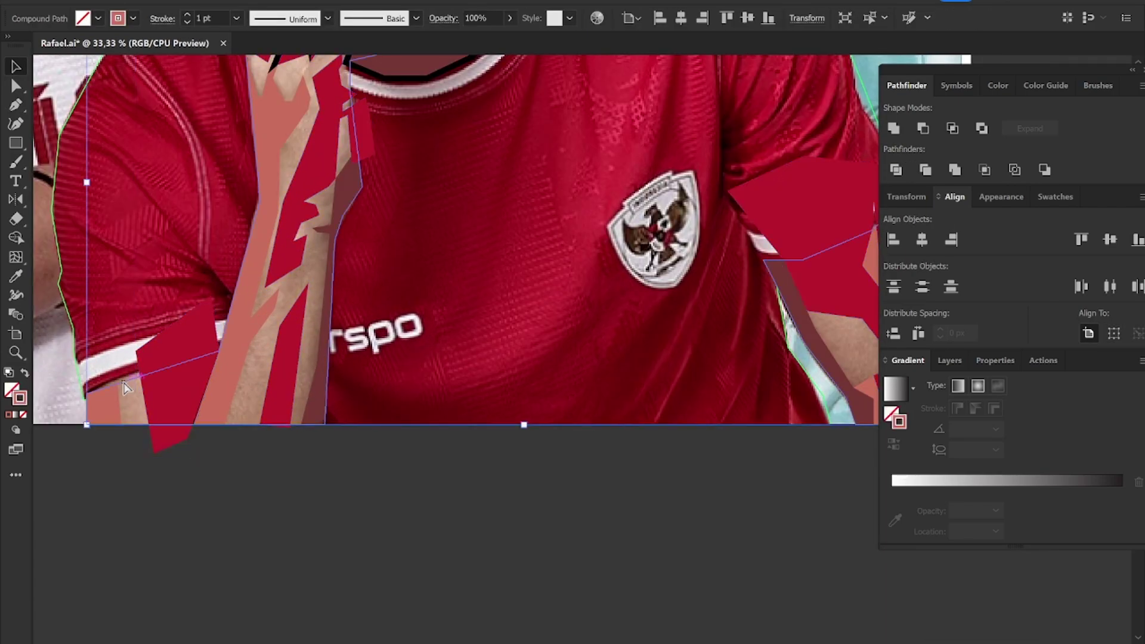
left_click(153, 374)
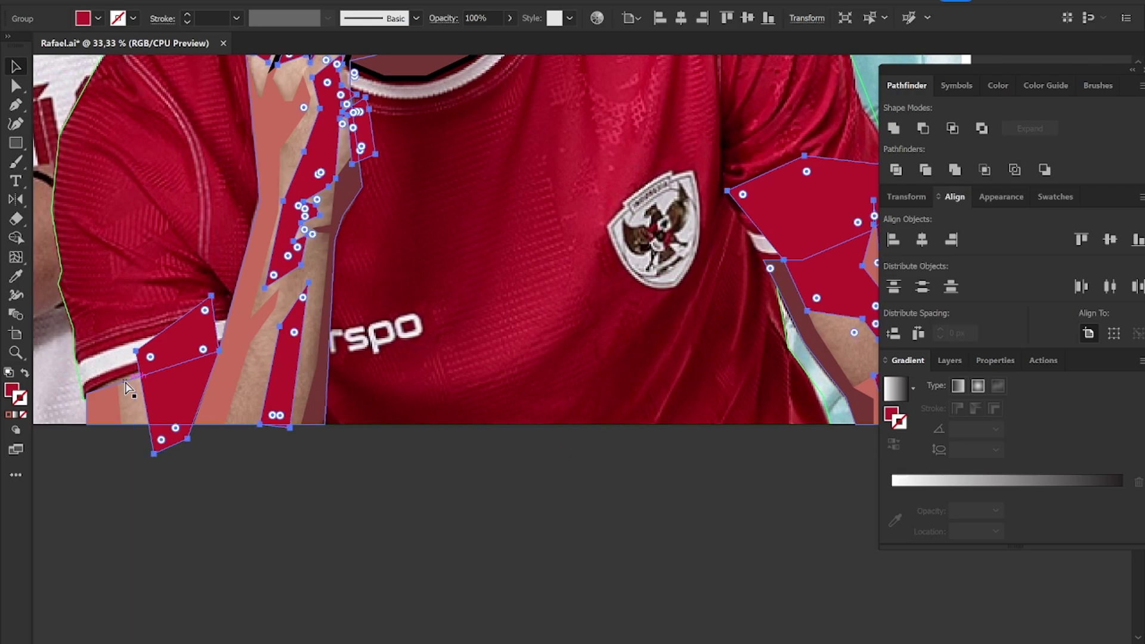
left_click(808, 246)
left_click(949, 131)
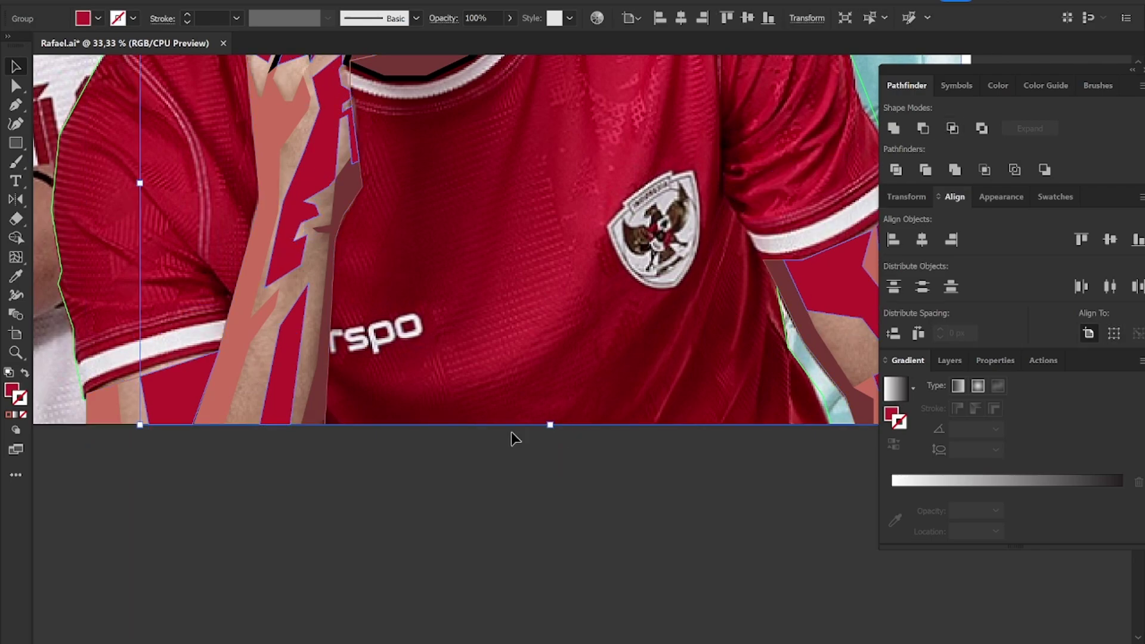
Step: Restore skin tones to the trimmed facets with the Eyedropper
key("ctrl+minus")
scroll(499, 442, "up", 3)
key("i")
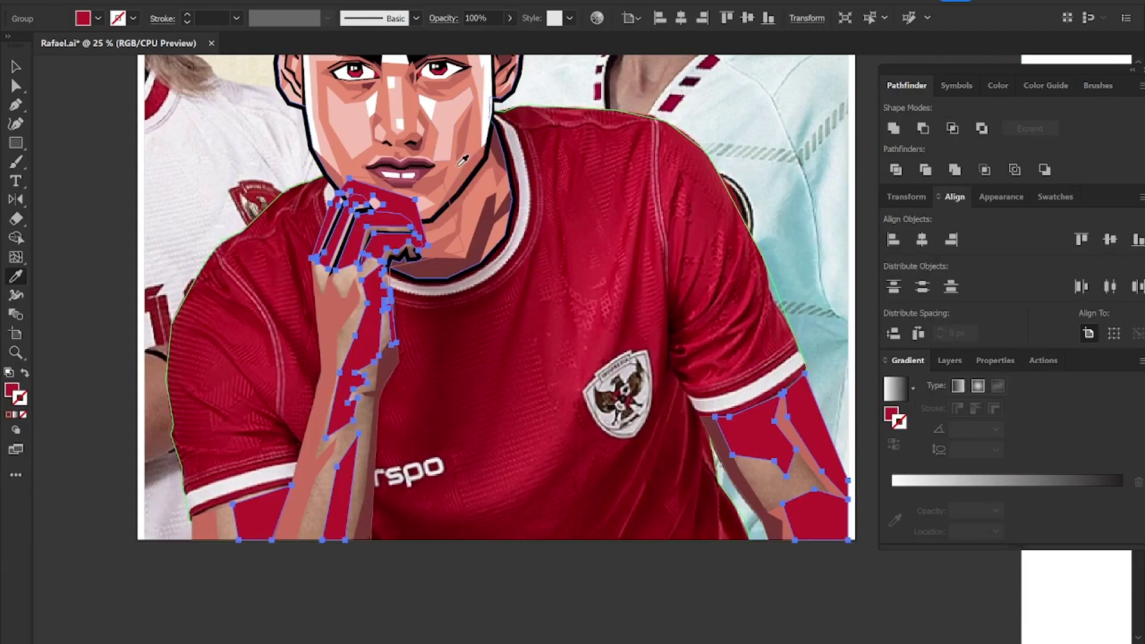
left_click(459, 166)
key("v")
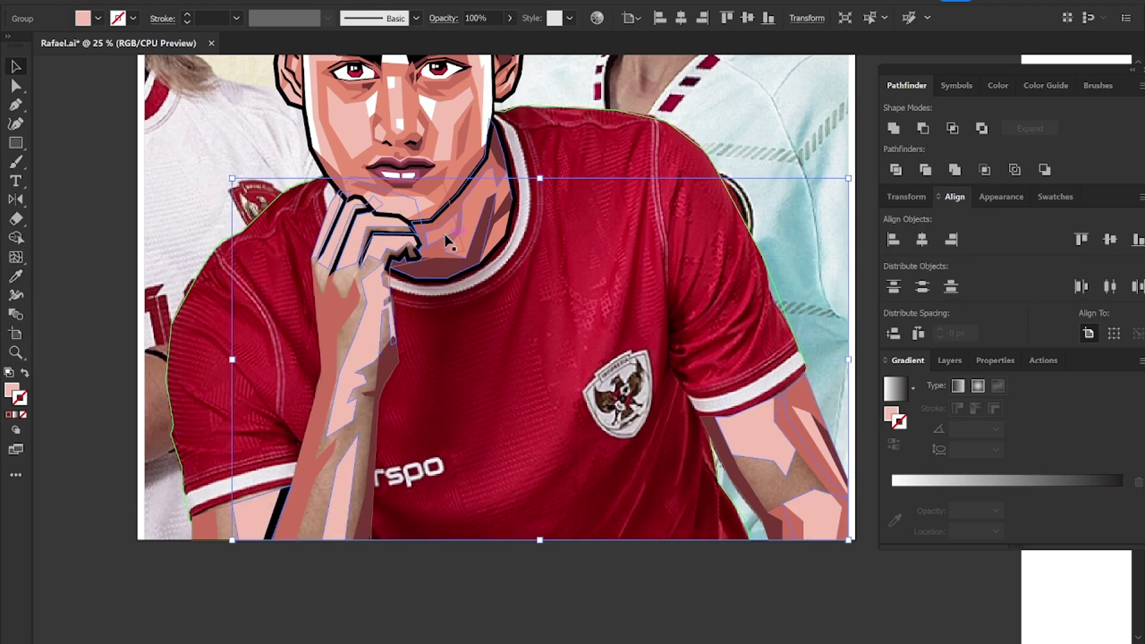
Step: Try making the arm shapes a compound path with Ctrl+8, then undo it
left_click(438, 628)
left_click(224, 506)
key("ctrl+8")
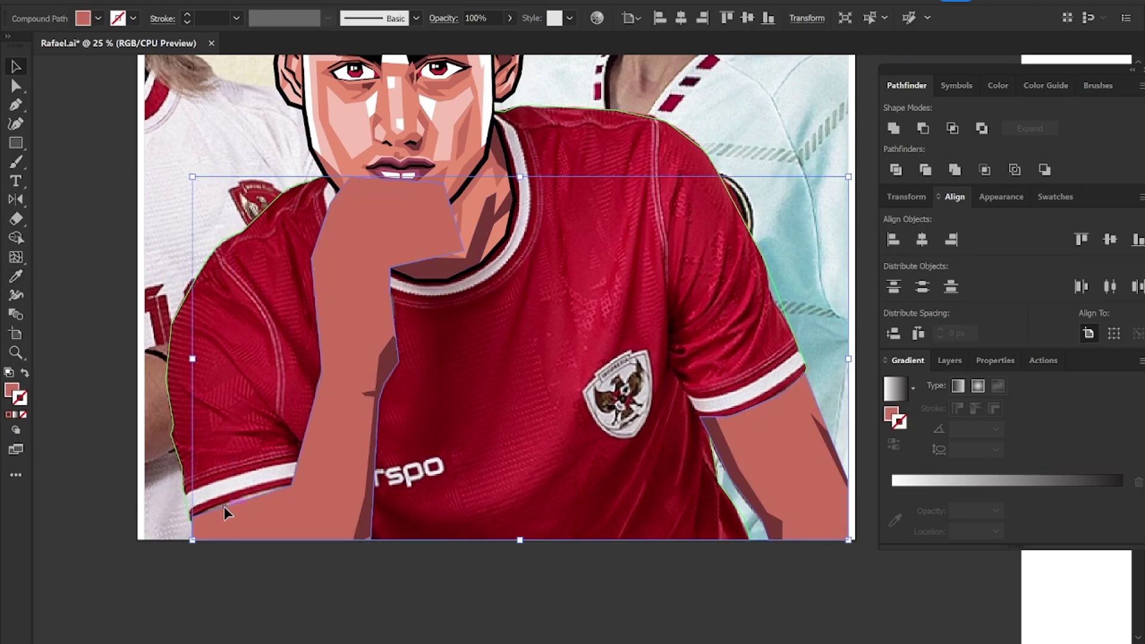
key("ctrl+z")
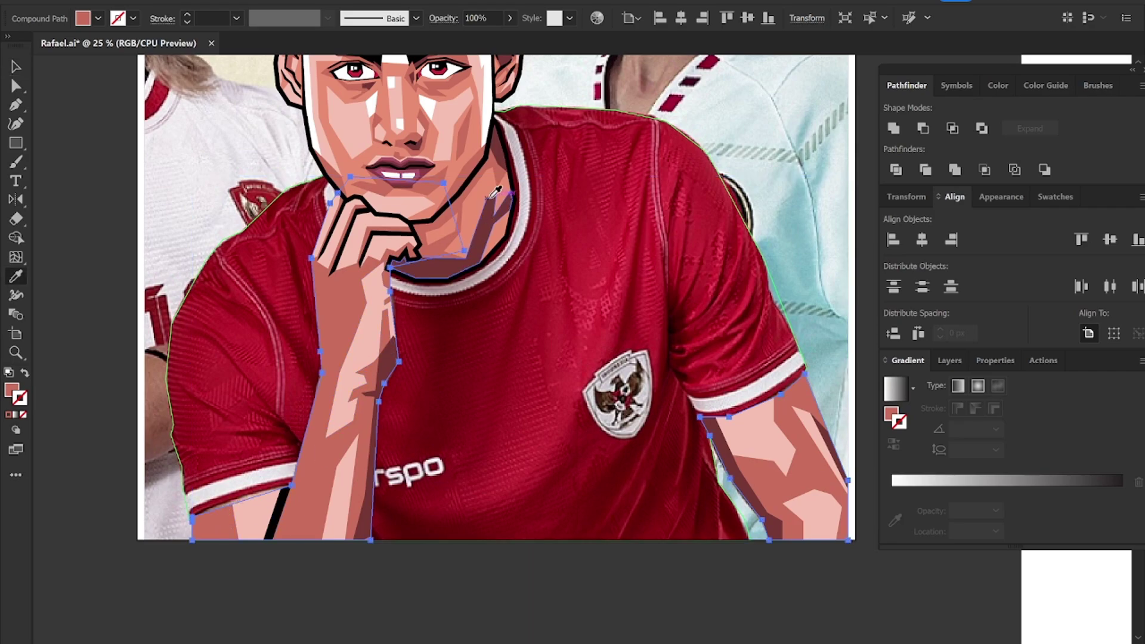
Step: Zoom out and briefly shift the reference photo aside to check the artwork
key("i")
key("v")
left_click(550, 585)
key("ctrl+minus")
key("ctrl+minus")
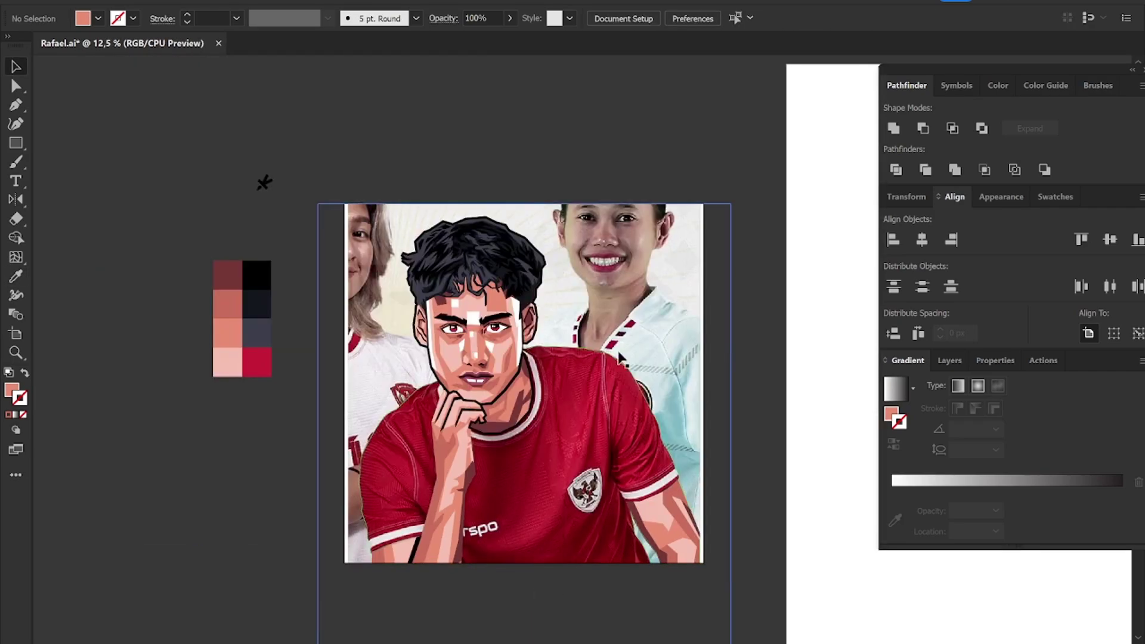
left_click_drag(278, 298, 335, 298)
key("ctrl+z")
Step: Offset the arm and hand shape outward by 7 px with Offset Path
scroll(442, 565, "up", 2)
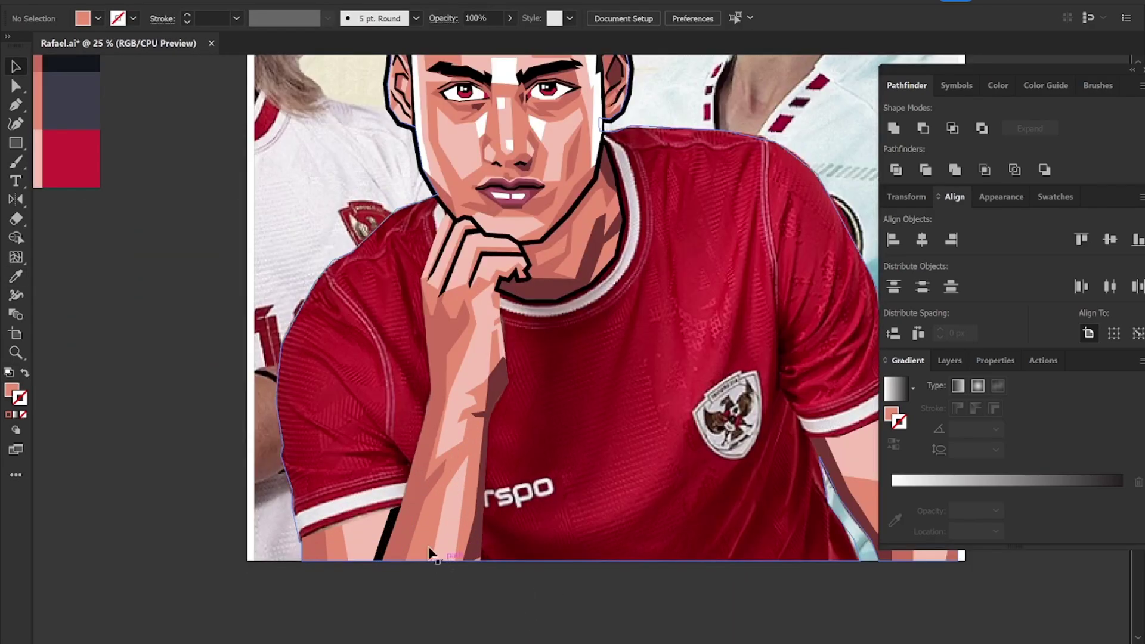
left_click(427, 540)
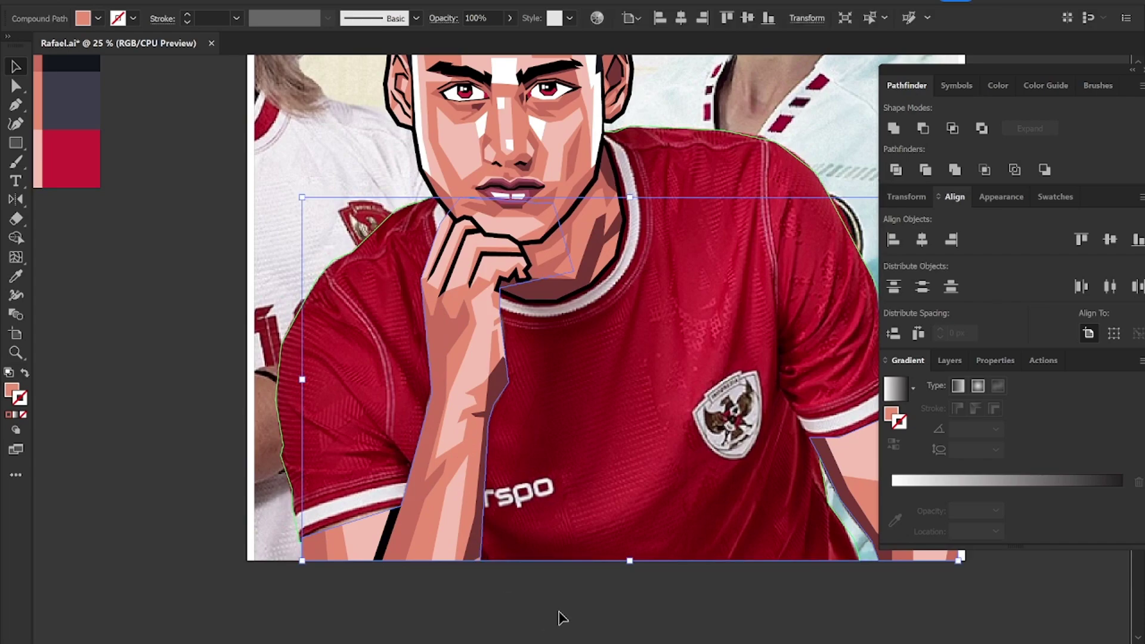
left_click(153, 3)
left_click(440, 435)
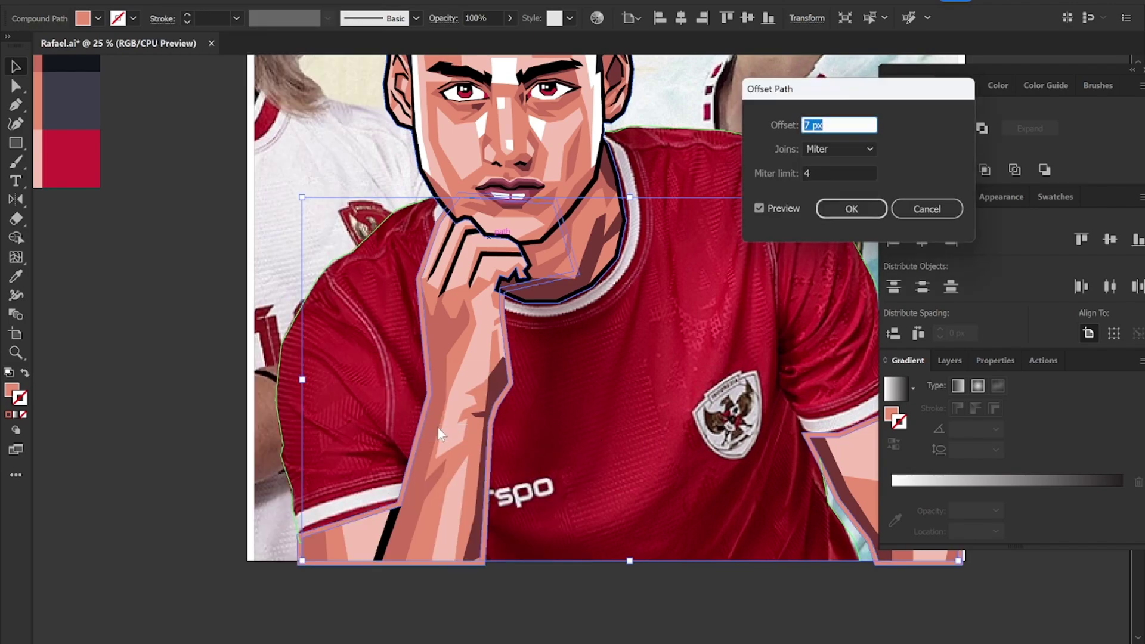
left_click(851, 209)
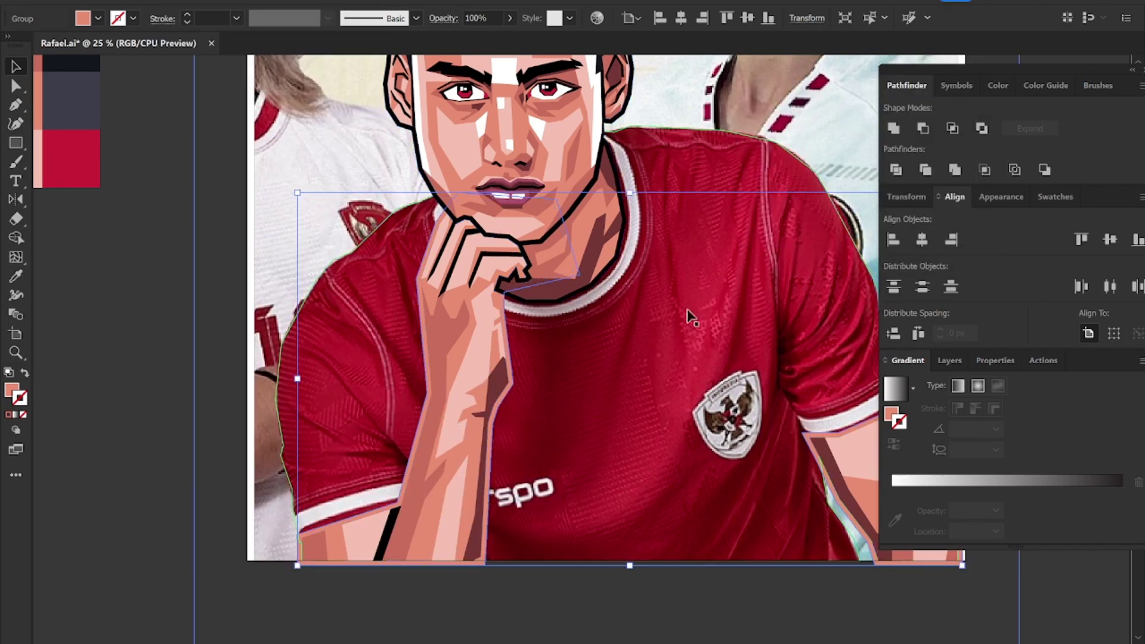
Step: Fill the offset copy black and review the new arm outline against the reference
key("i")
left_click(560, 216)
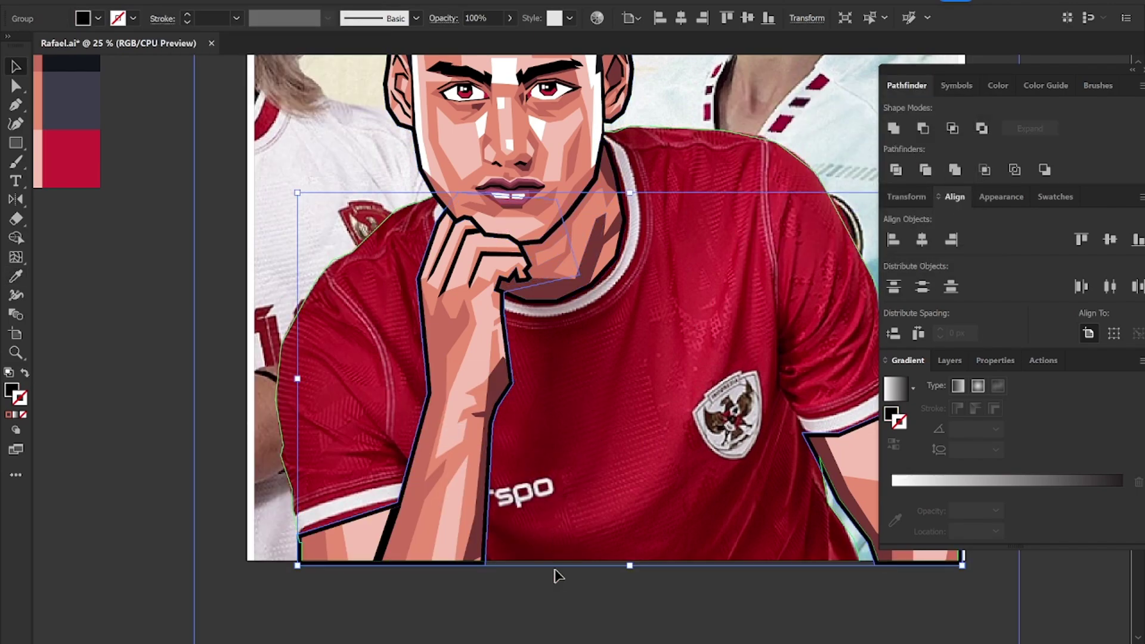
left_click(570, 585)
scroll(571, 586, "down", 1)
scroll(572, 586, "down", 1)
left_click_drag(362, 283, 268, 275)
key("ctrl+z")
Step: Sketch a first left sleeve band outline with the Pen, then discard it
scroll(604, 591, "up", 1)
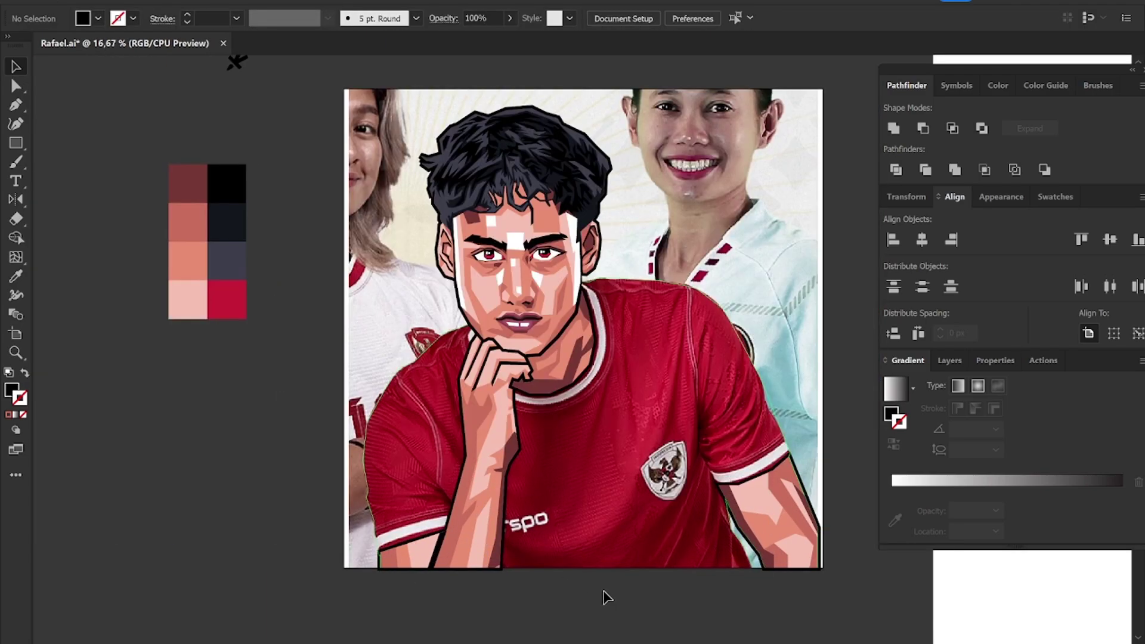
key("p")
scroll(406, 553, "up", 4)
left_click(285, 494)
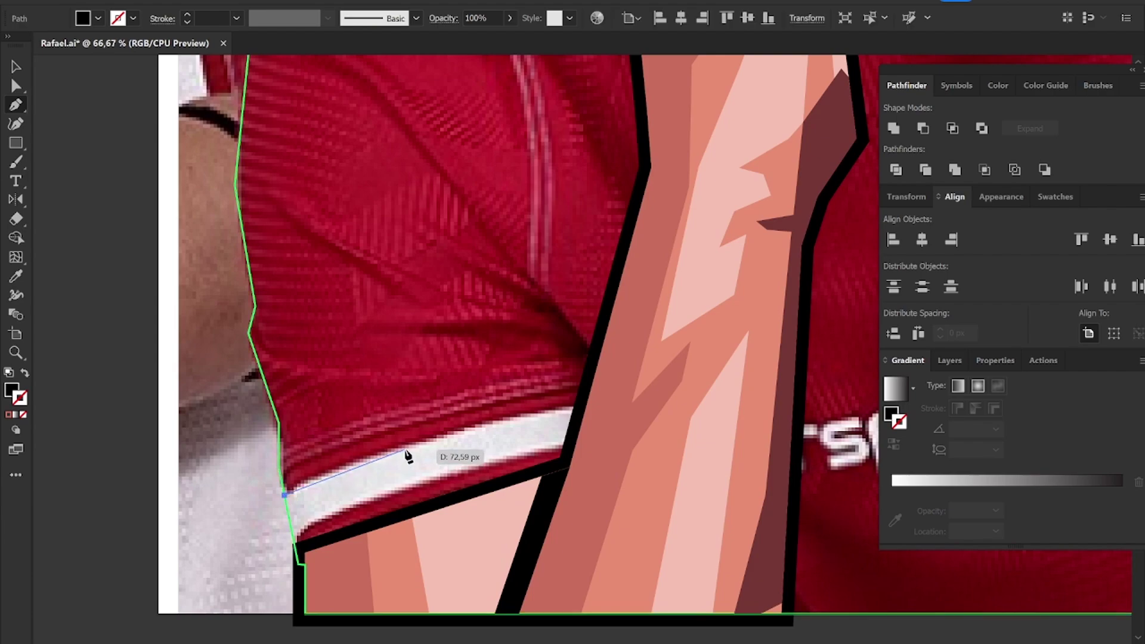
left_click(405, 449)
left_click(573, 402)
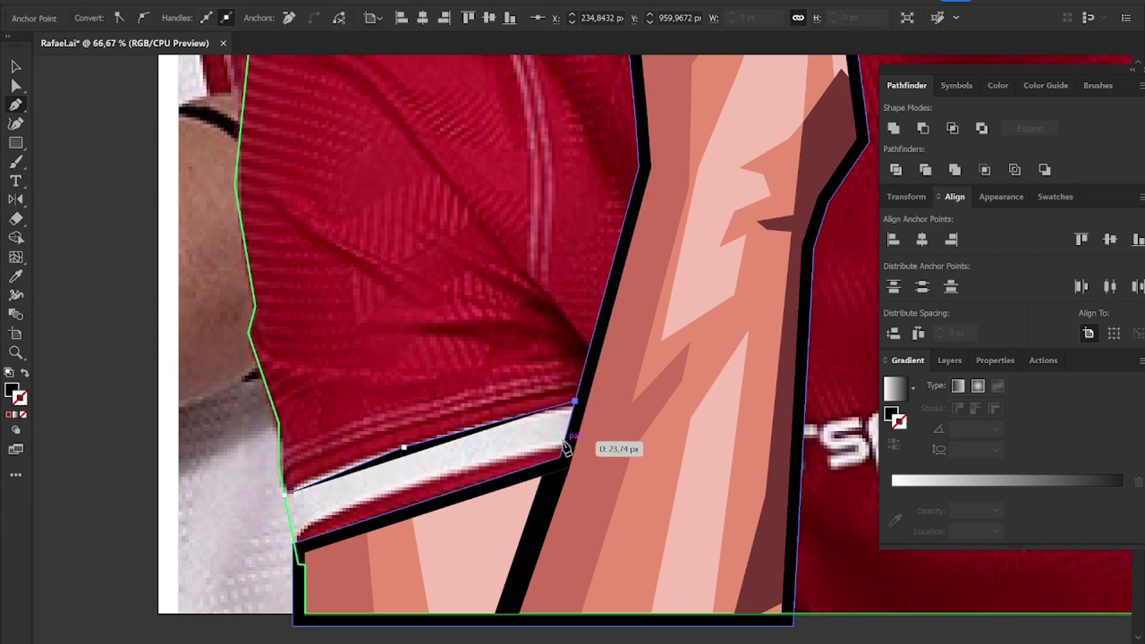
left_click(562, 448)
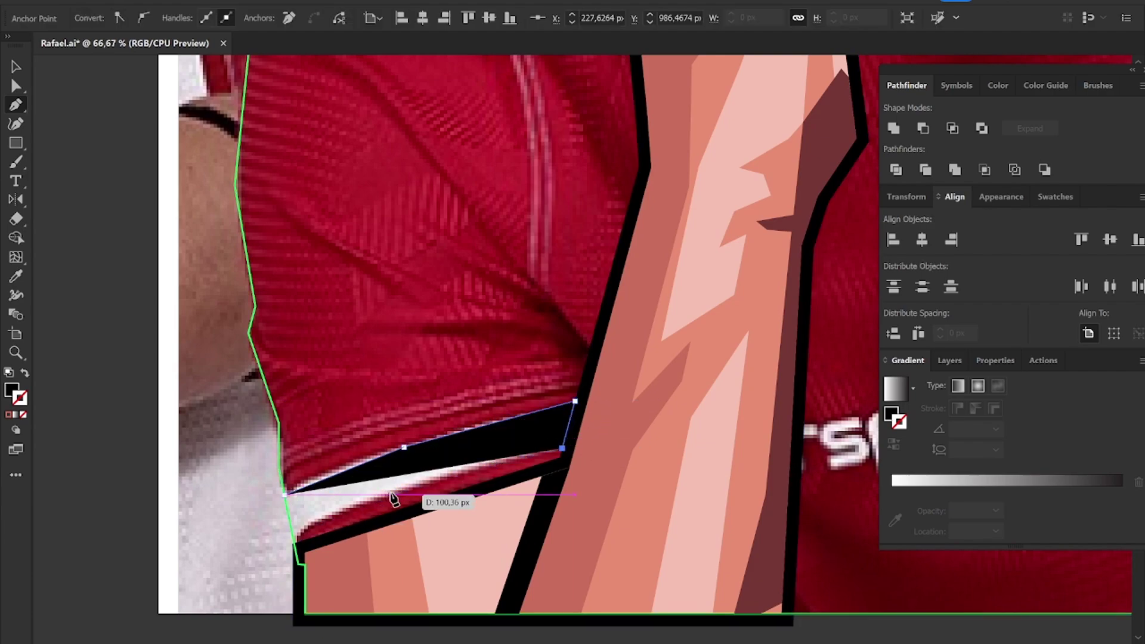
key("Delete")
Step: Redraw the left cuff band as a closed five-point shape above the forearm
left_click(279, 467)
left_click(459, 411)
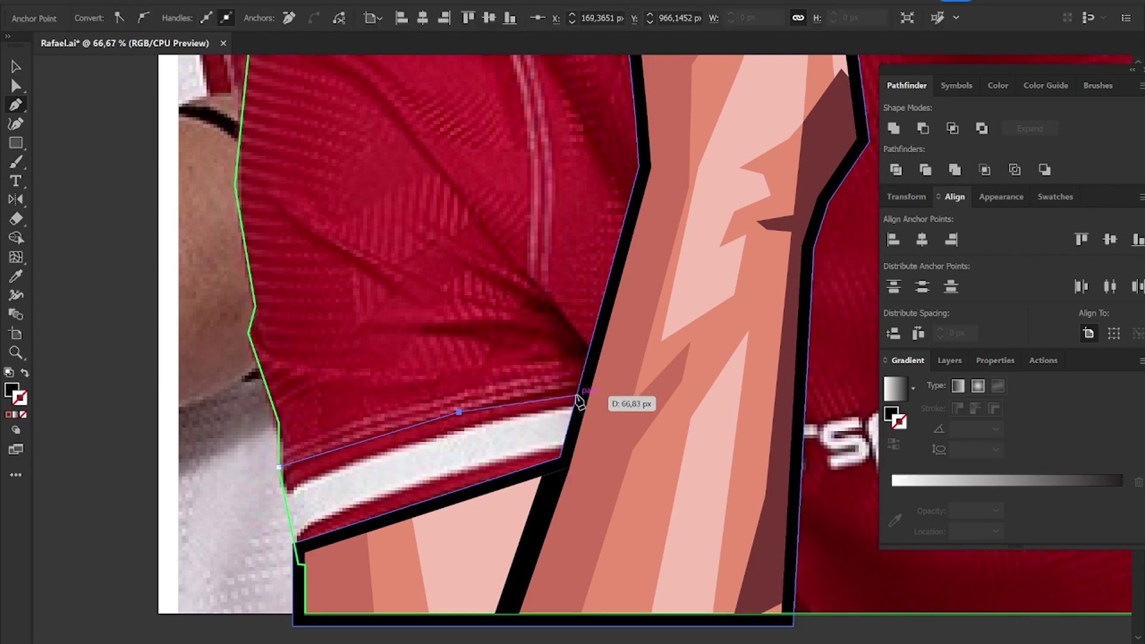
left_click(578, 392)
left_click(564, 441)
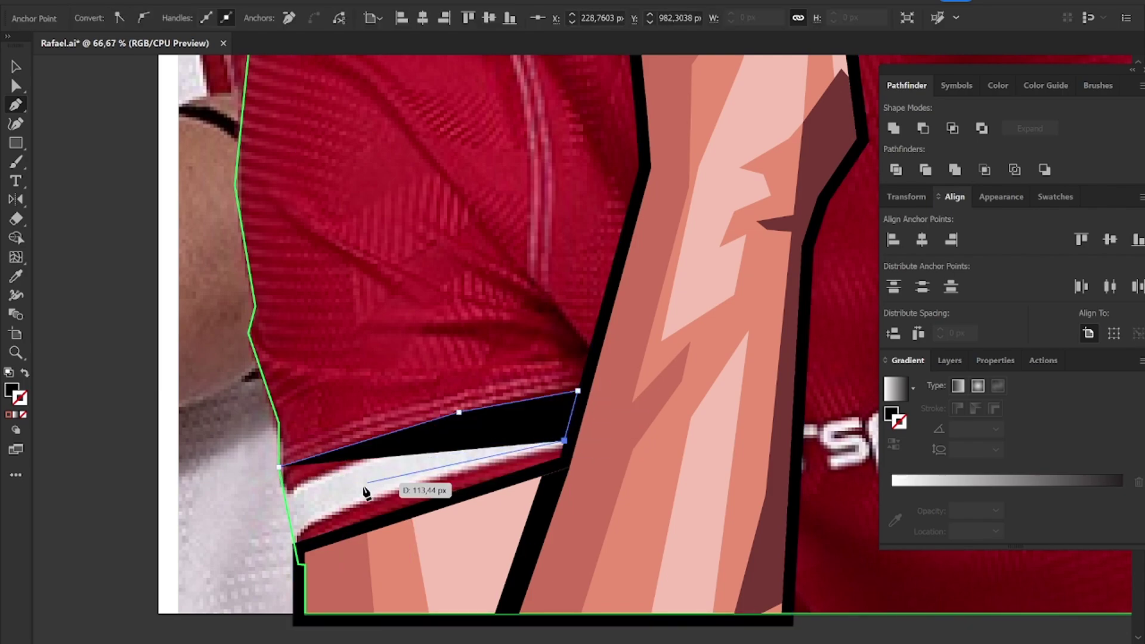
left_click(292, 526)
left_click(279, 467)
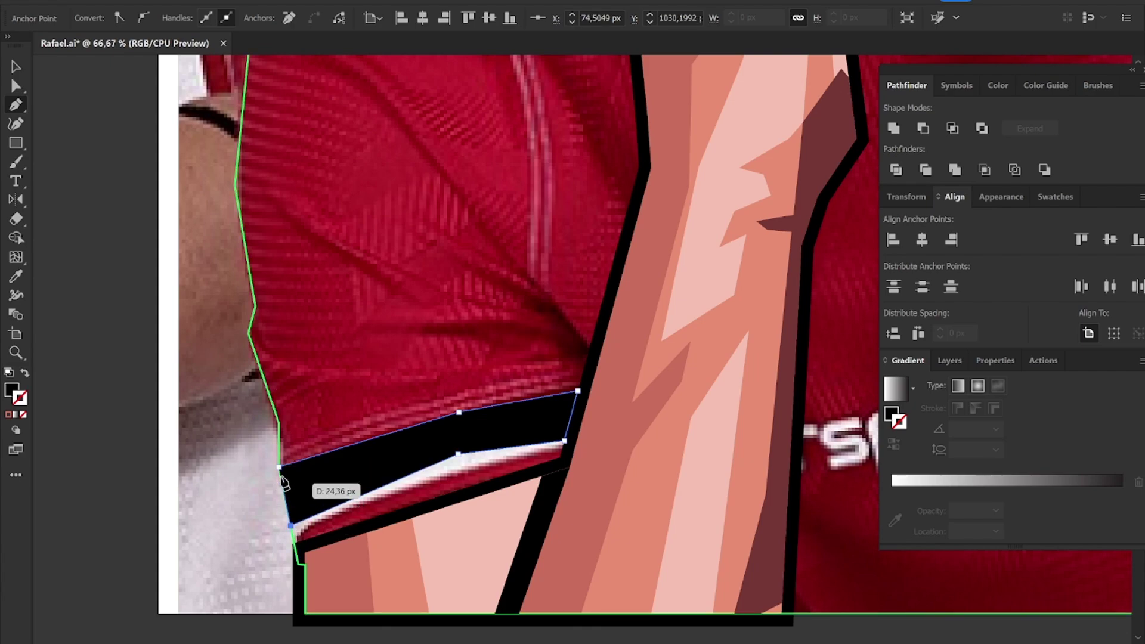
key("i")
scroll(525, 441, "down", 3)
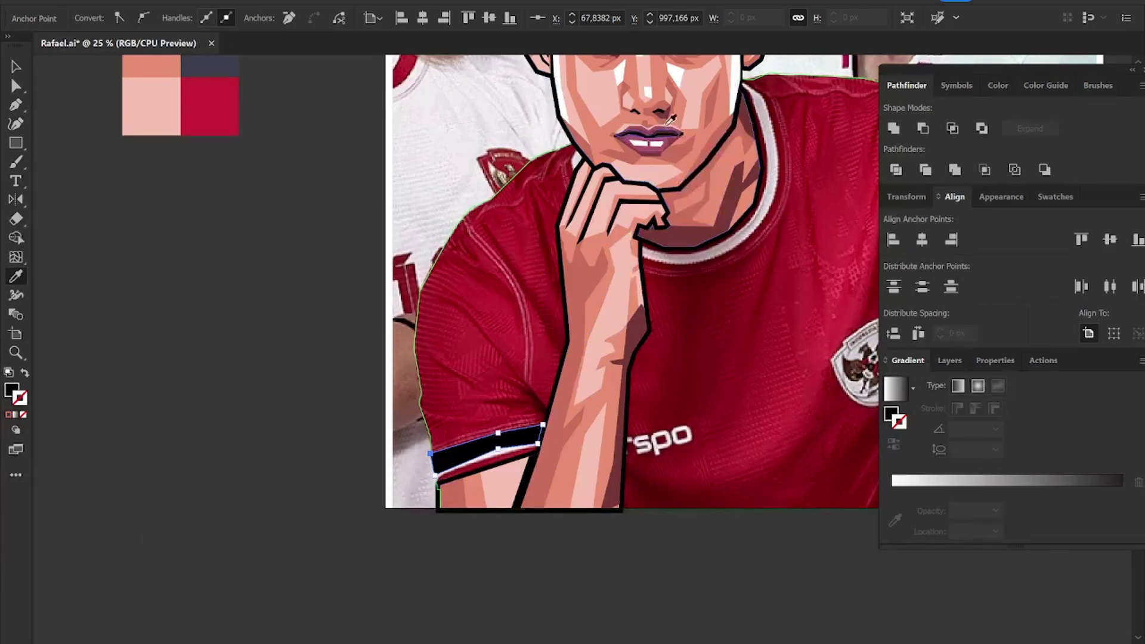
Step: Fill the left sleeve band white, deselect it, and bring the right sleeve into view
left_click(658, 143)
key("ctrl+shift+a")
left_click_drag(721, 429, 534, 442)
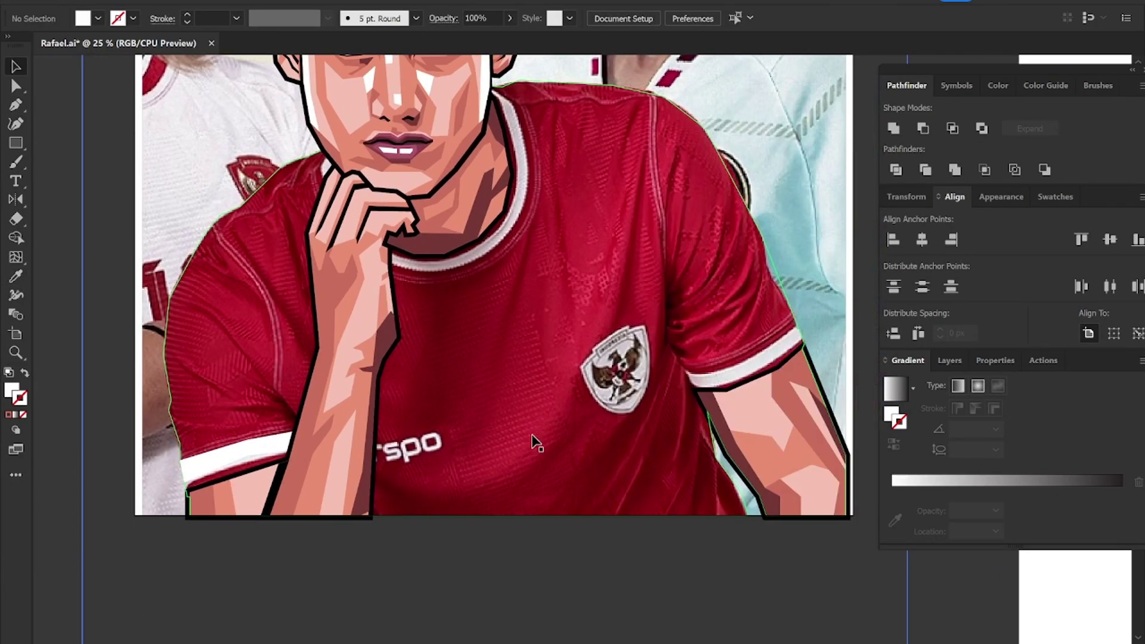
Step: Draw the right sleeve's cuff band as a closed shape with a curved top edge
key("p")
scroll(728, 409, "up", 3)
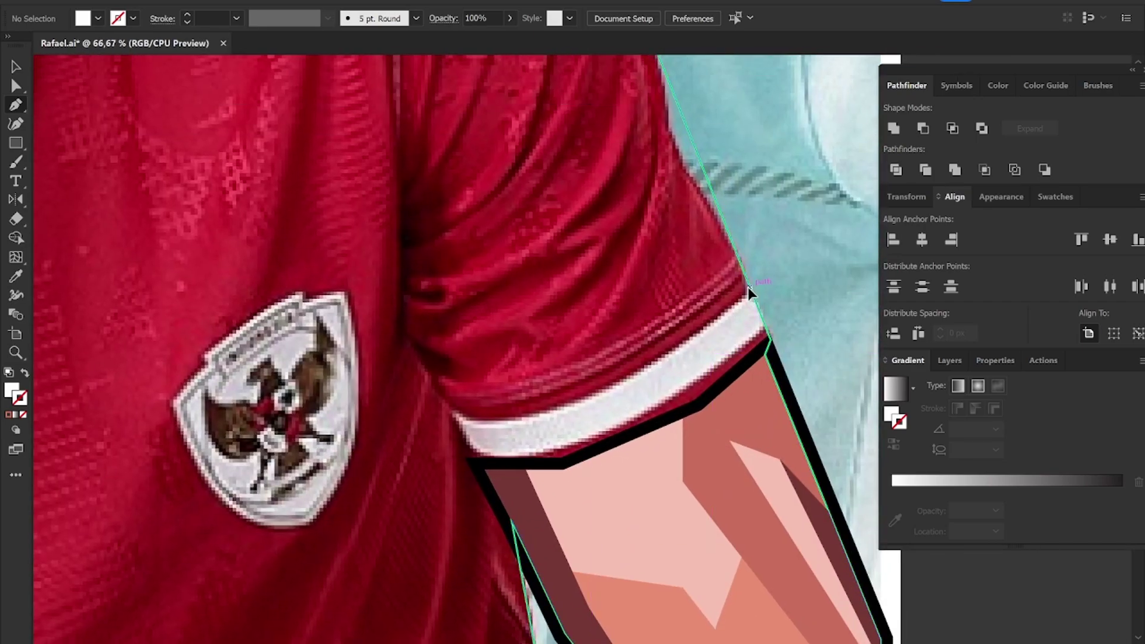
left_click(749, 288)
left_click(526, 410)
left_click(449, 406)
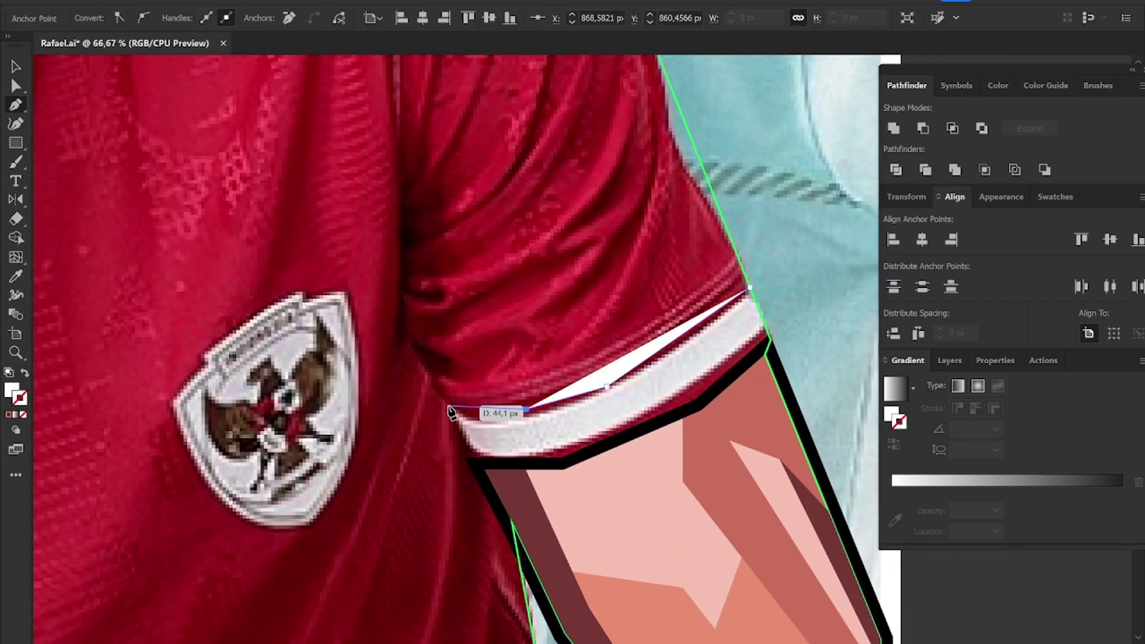
left_click_drag(464, 457, 470, 465)
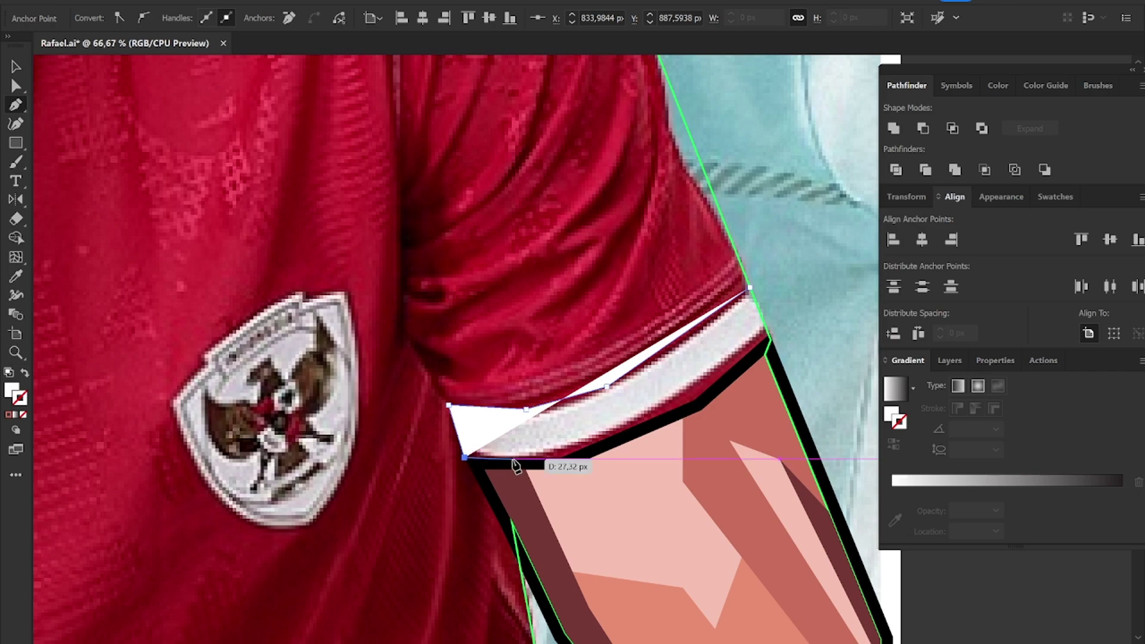
left_click(538, 450)
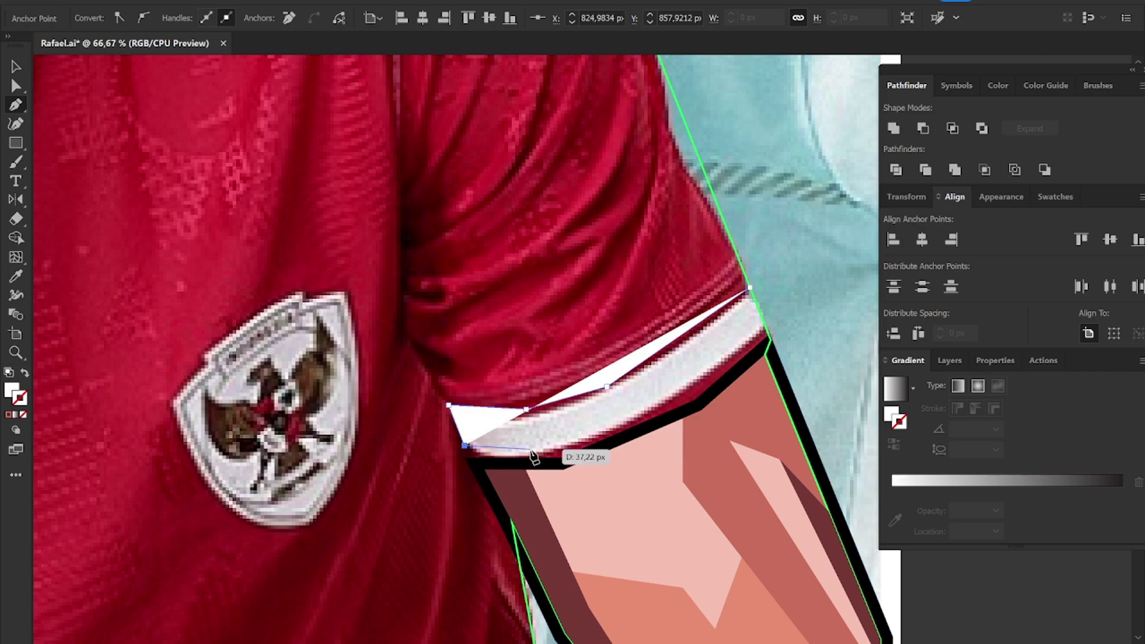
left_click(633, 425)
left_click(766, 328)
Step: Adjust the anchor point on the right cuff band's top curve
left_click(750, 287)
key("v")
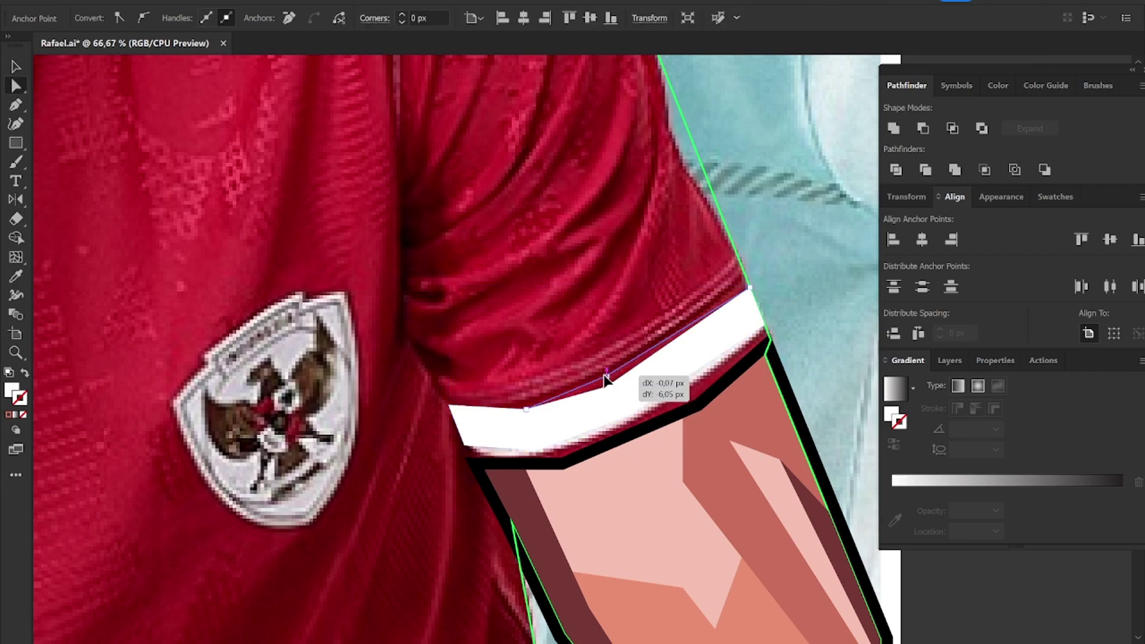
left_click(692, 343)
scroll(692, 343, "down", 3)
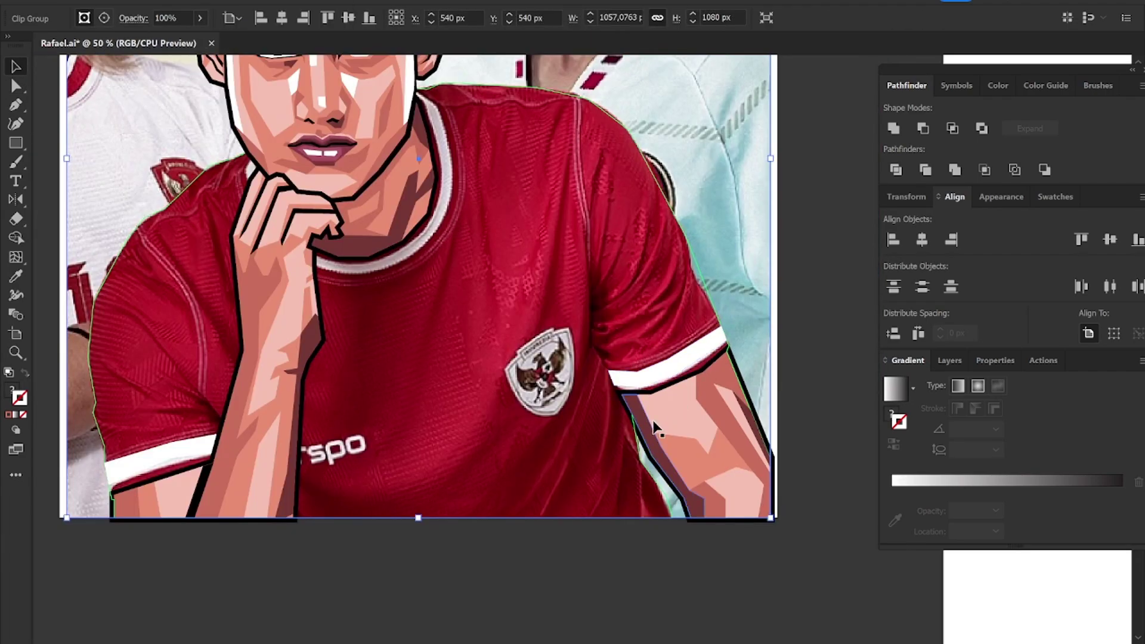
Step: Draw a narrow closed strip up the shirt seam from the right sleeve's inner corner
scroll(655, 427, "up", 3)
key("p")
left_click(592, 368)
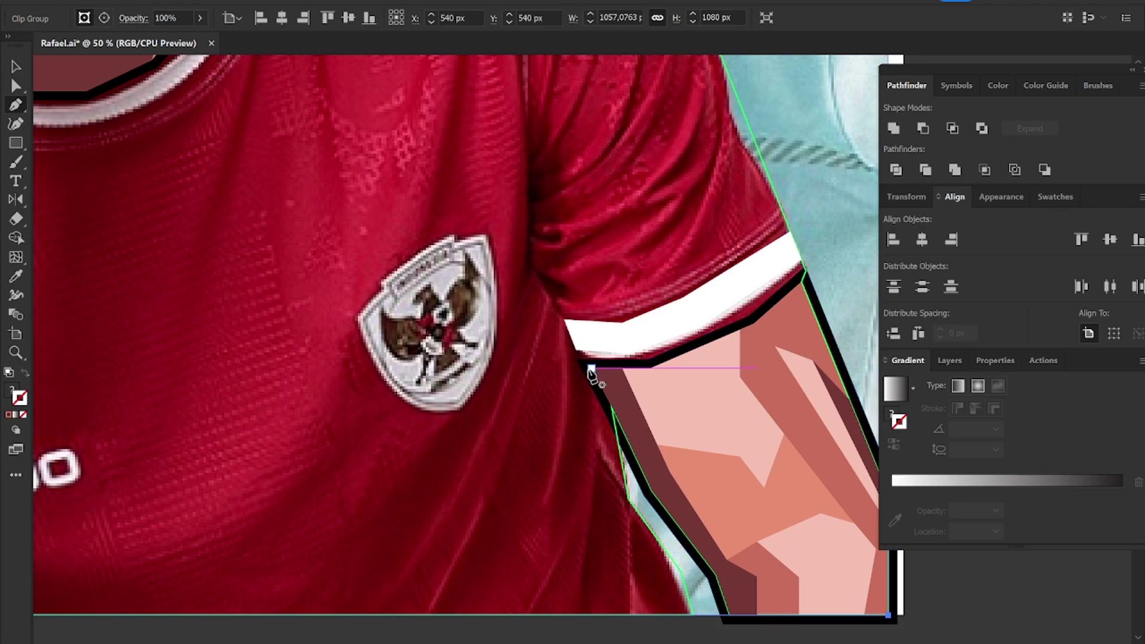
left_click(539, 270)
scroll(537, 268, "up", 3)
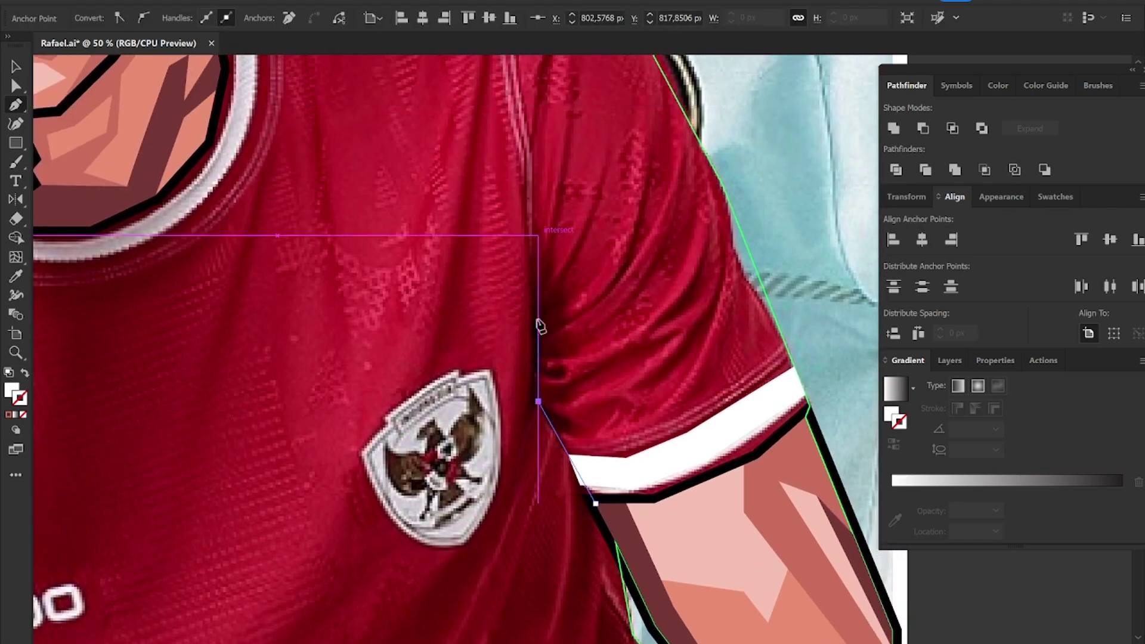
left_click(534, 275)
left_click(529, 173)
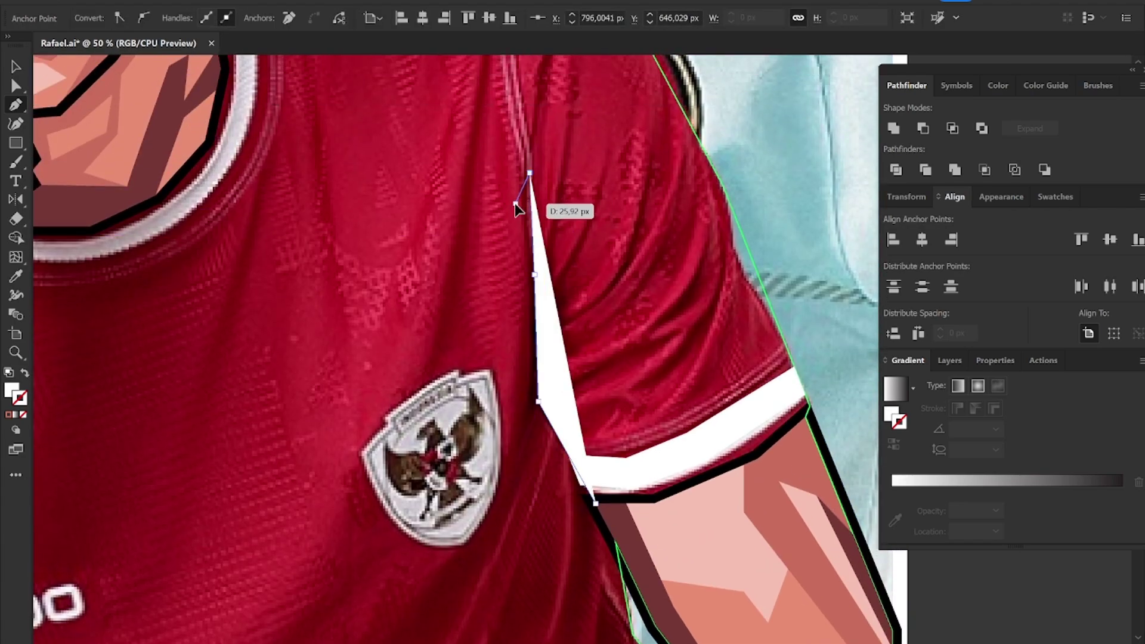
left_click(516, 204)
key("shift+x")
left_click(520, 398)
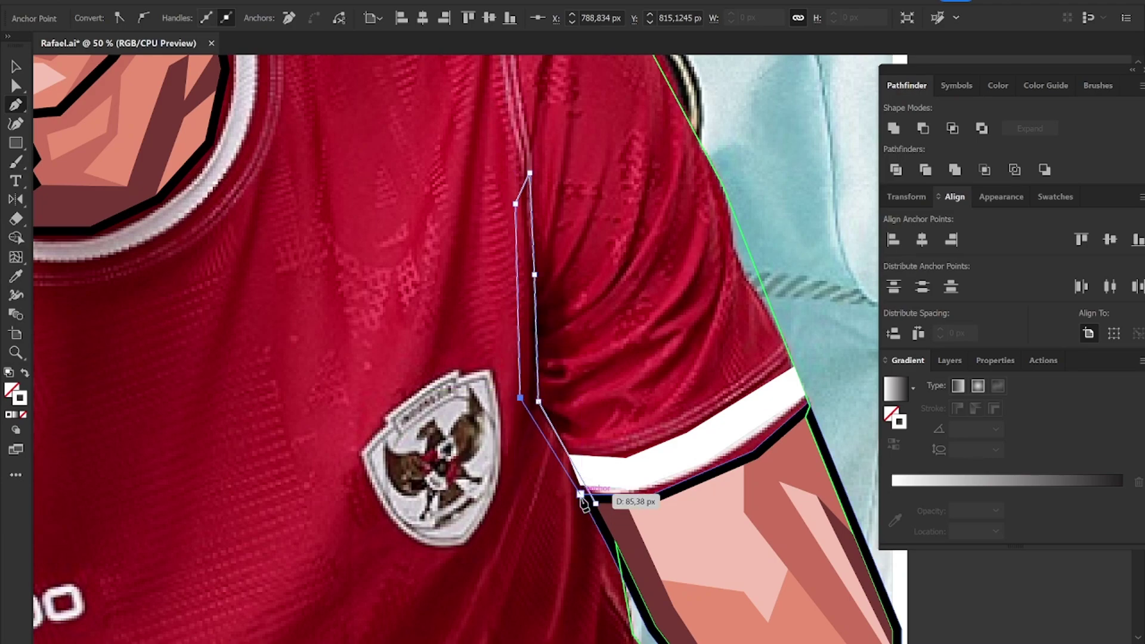
left_click(581, 495)
Step: Fill the seam strip black and straighten its upper and lower anchor points
key("i")
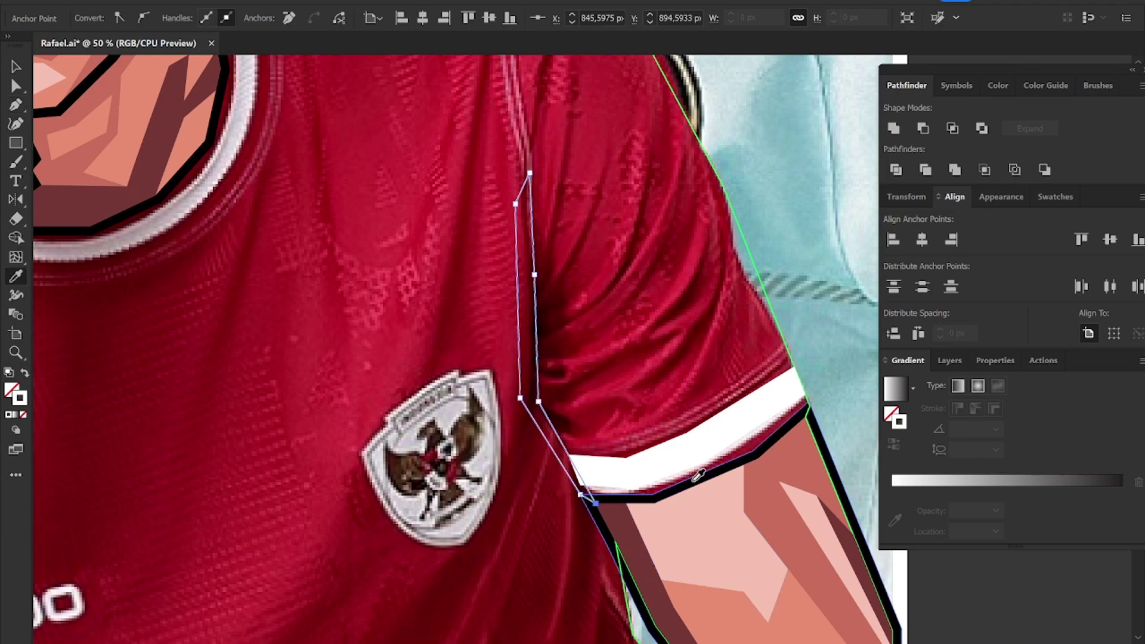
left_click(698, 475)
key("a")
scroll(529, 389, "up", 2)
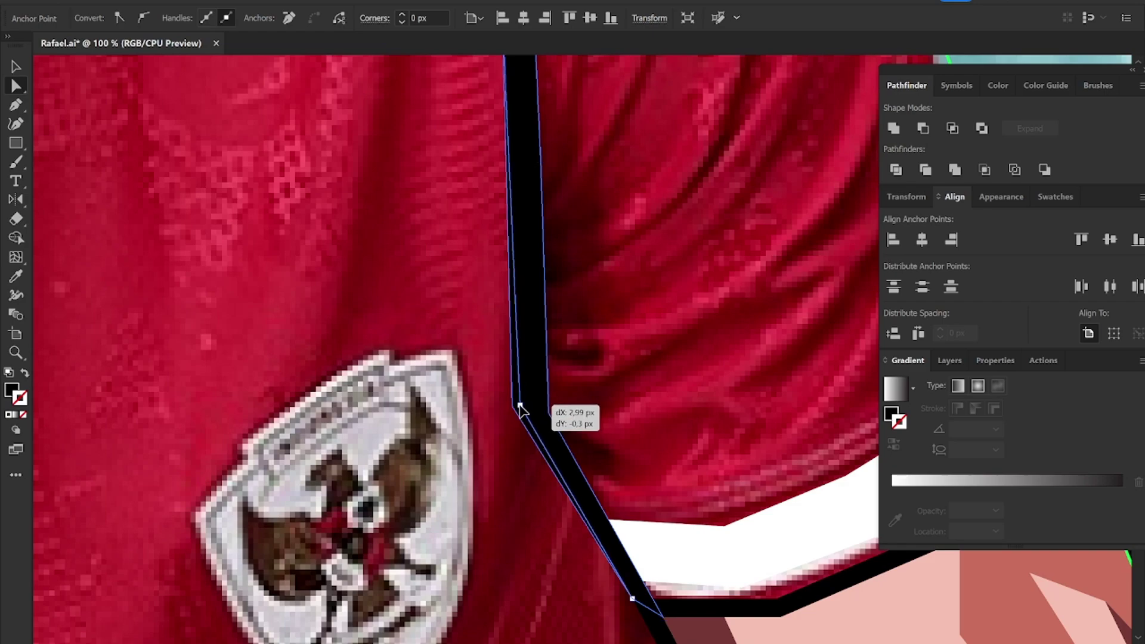
left_click_drag(529, 317, 529, 462)
left_click_drag(505, 163, 513, 169)
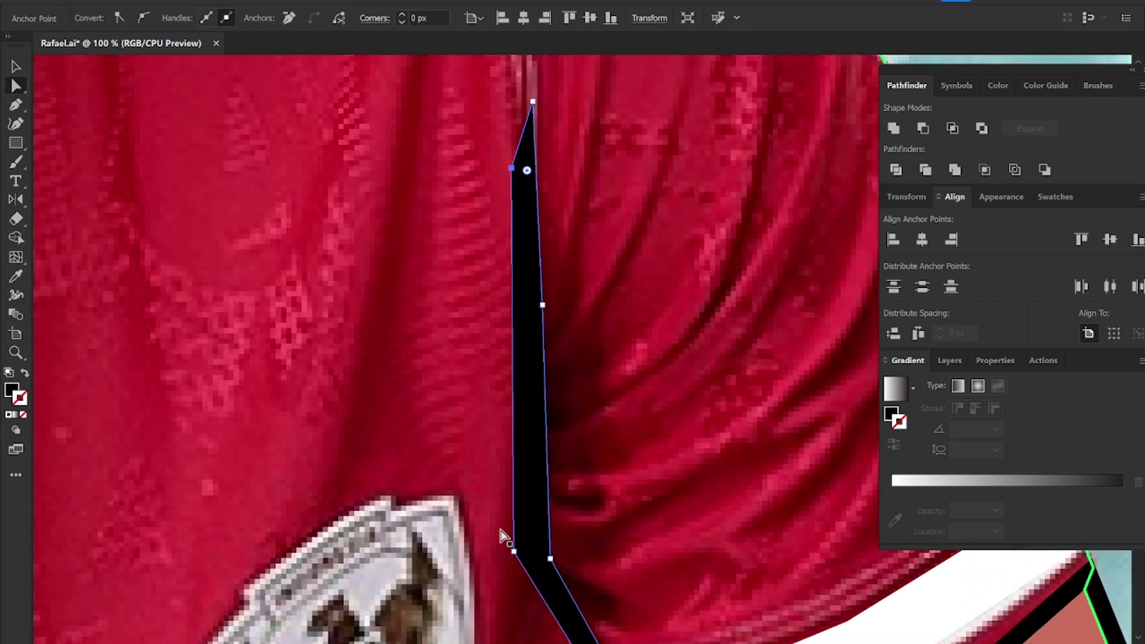
left_click_drag(516, 556, 519, 556)
scroll(652, 453, "down", 2)
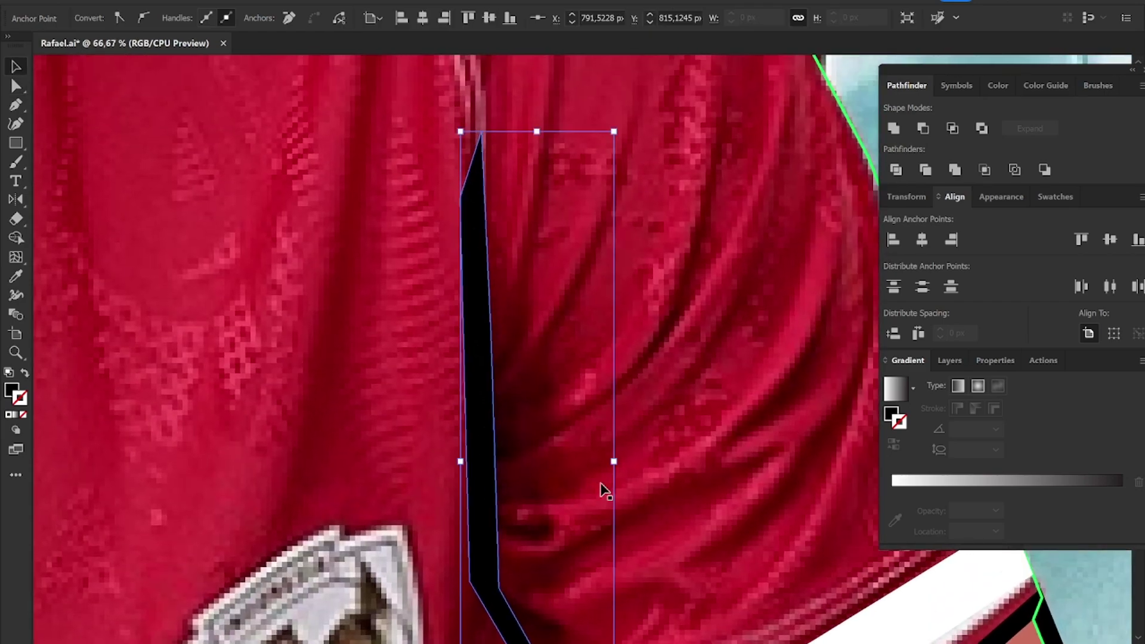
scroll(606, 486, "down", 1)
scroll(704, 394, "up", 1)
scroll(467, 366, "up", 1)
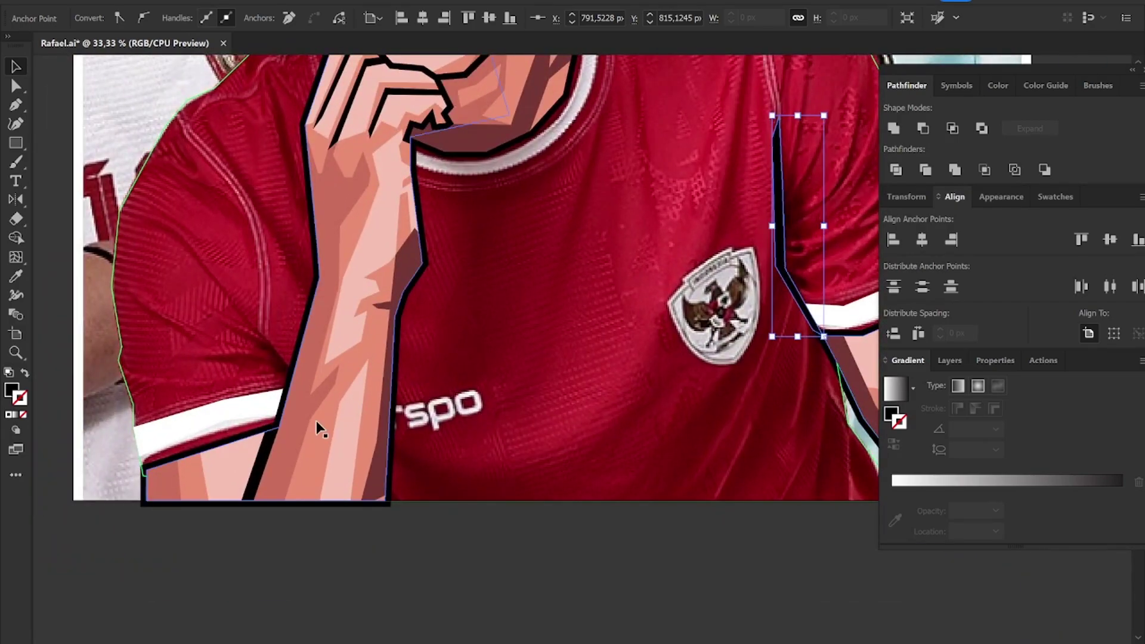
key("p")
scroll(232, 309, "up", 2)
Step: Start the crease shape from the left shoulder down to the forearm with a curved spike
left_click(87, 151)
left_click(162, 195)
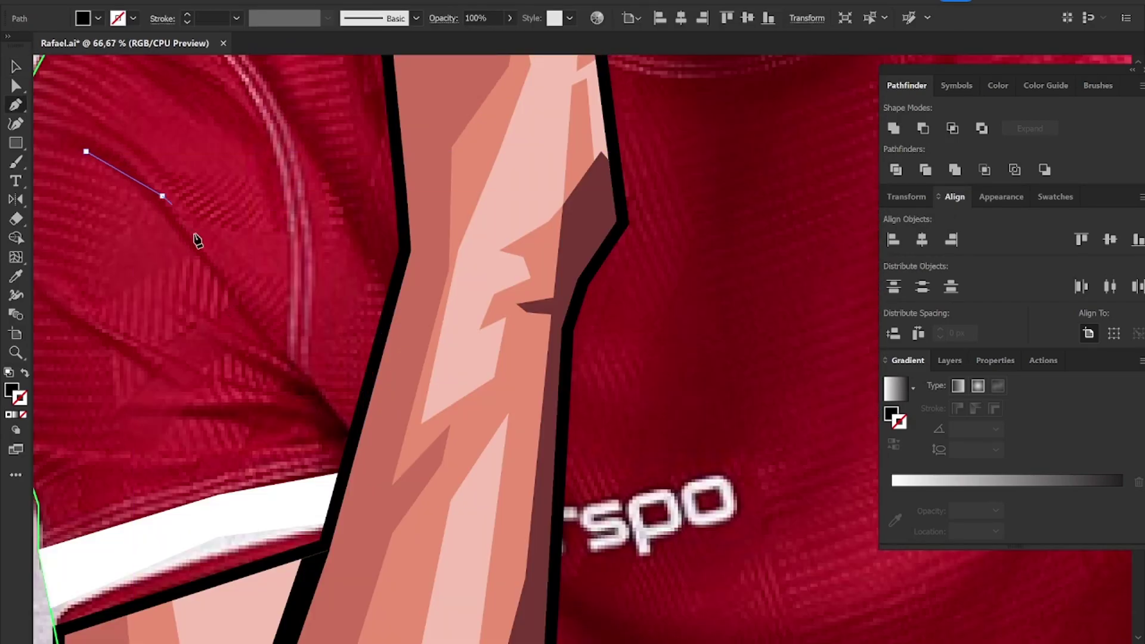
left_click(355, 429)
key("shift+x")
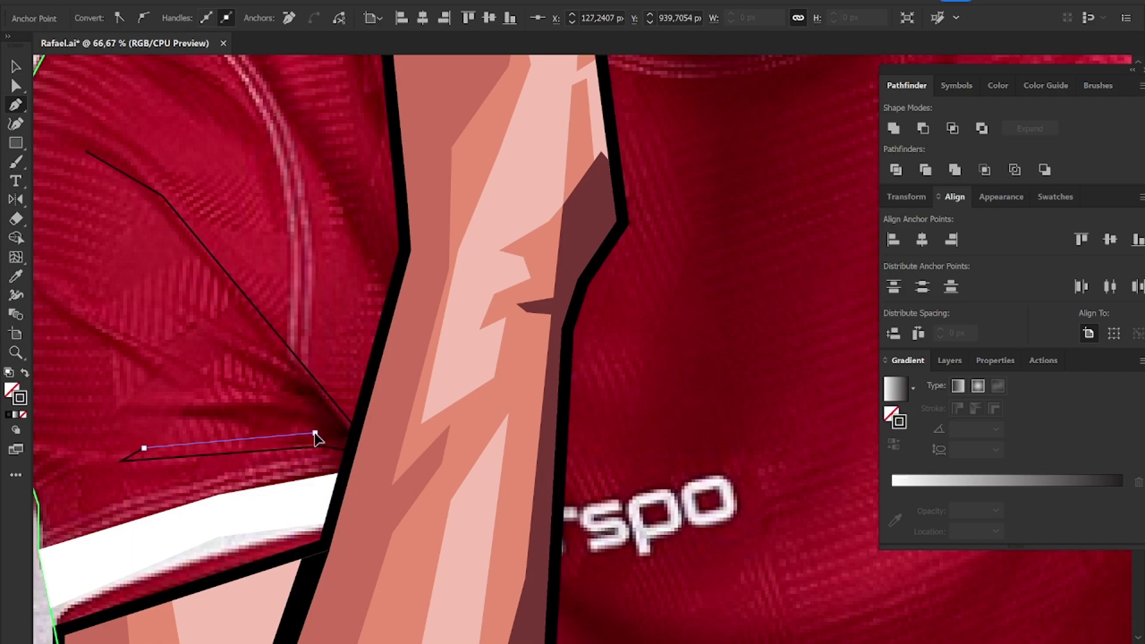
left_click(315, 433)
left_click(270, 417)
left_click_drag(134, 413, 173, 400)
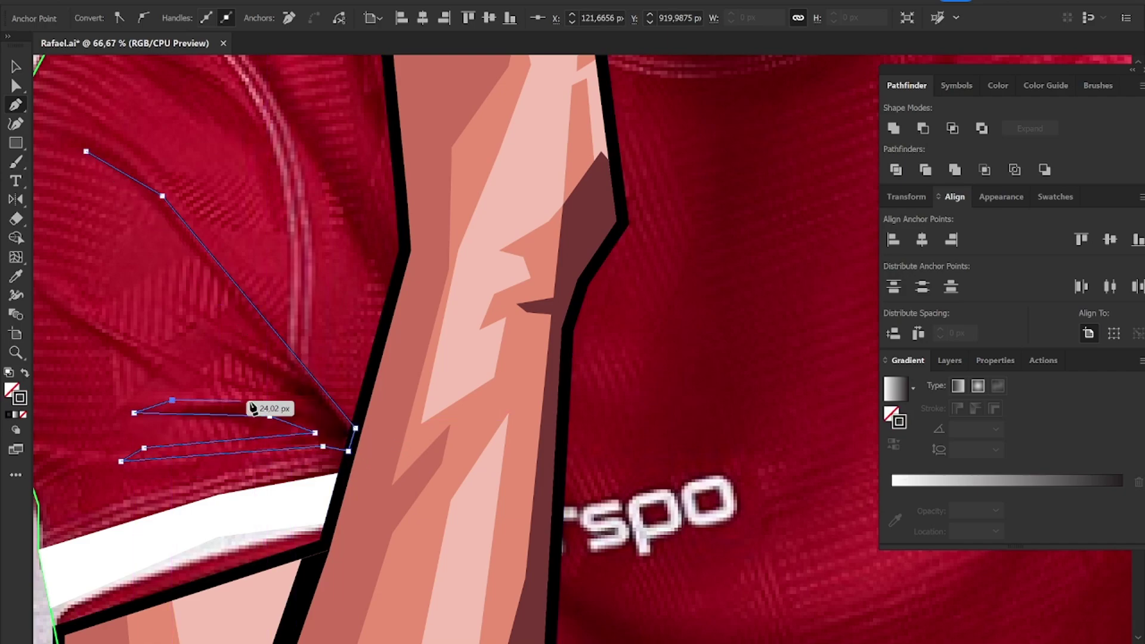
Step: Add more curved crease spikes, close the shape, and fill it black
left_click(305, 408)
left_click(266, 378)
mouse_move(153, 312)
left_mouse_down()
mouse_move(227, 342)
mouse_move(220, 330)
left_mouse_up()
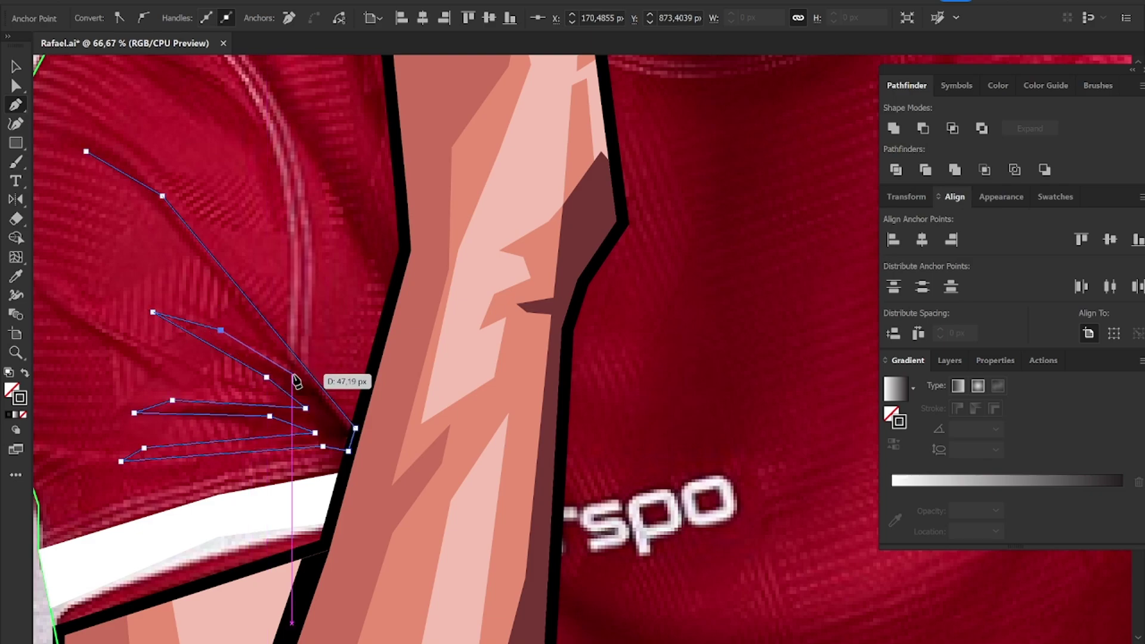
left_click_drag(292, 375, 195, 258)
left_click(87, 152)
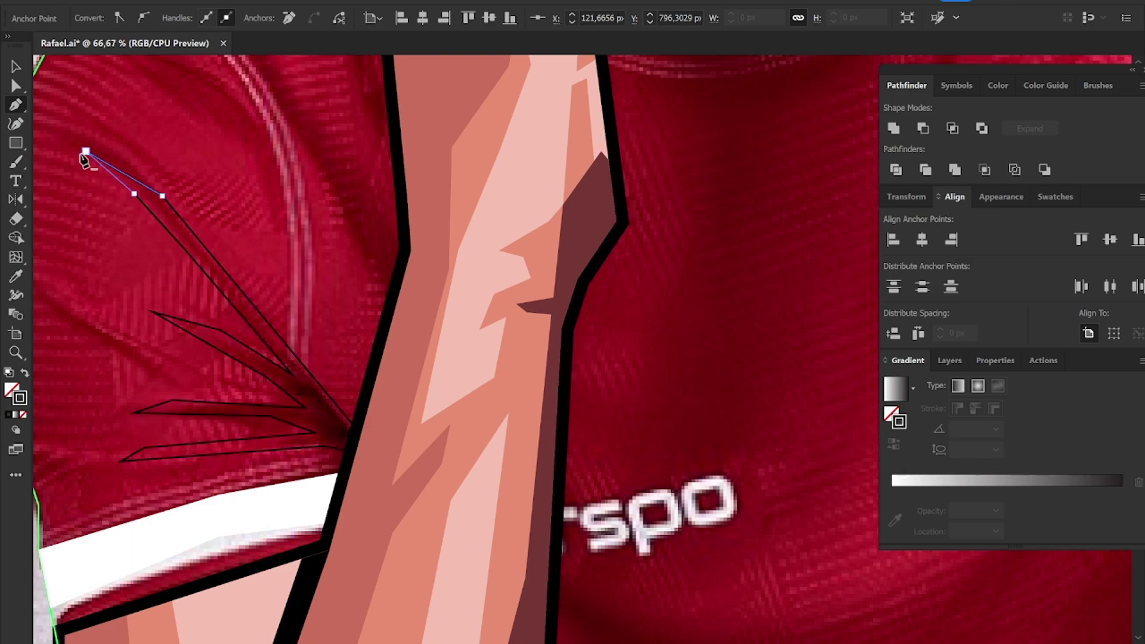
key("v")
key("shift+x")
key("ctrl+minus")
key("ctrl+minus")
key("ctrl+minus")
key("ctrl+minus")
key("ctrl+minus")
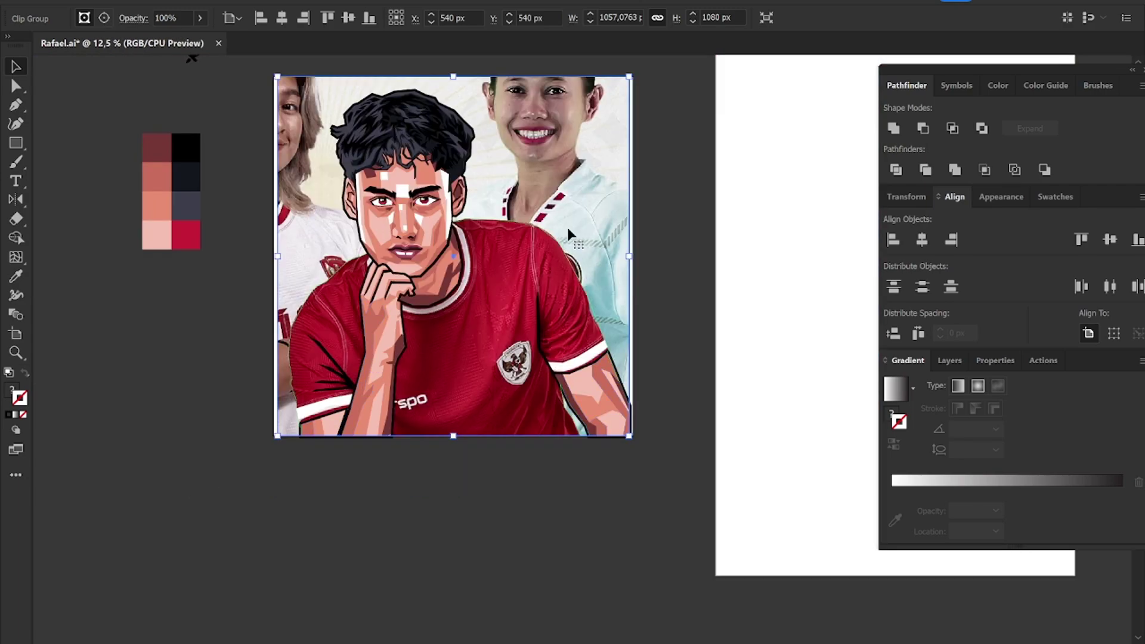
Step: Briefly move the reference photo aside, restore it, and clear the selection
left_click_drag(609, 409, 261, 421)
key("ctrl+z")
left_click(563, 507)
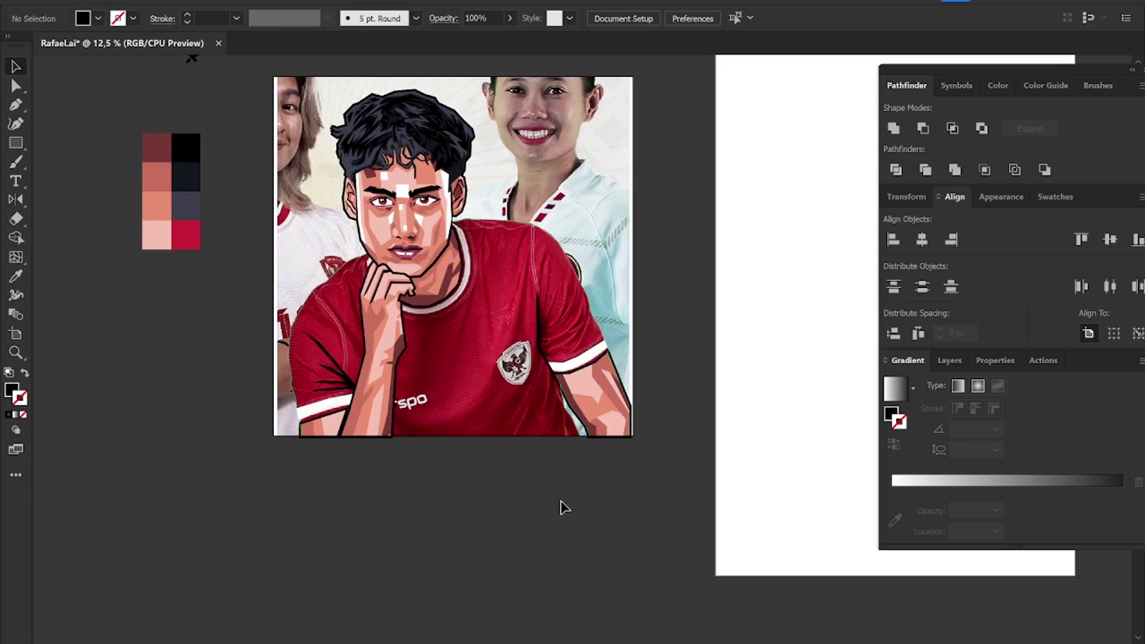
scroll(547, 422, "up", 2)
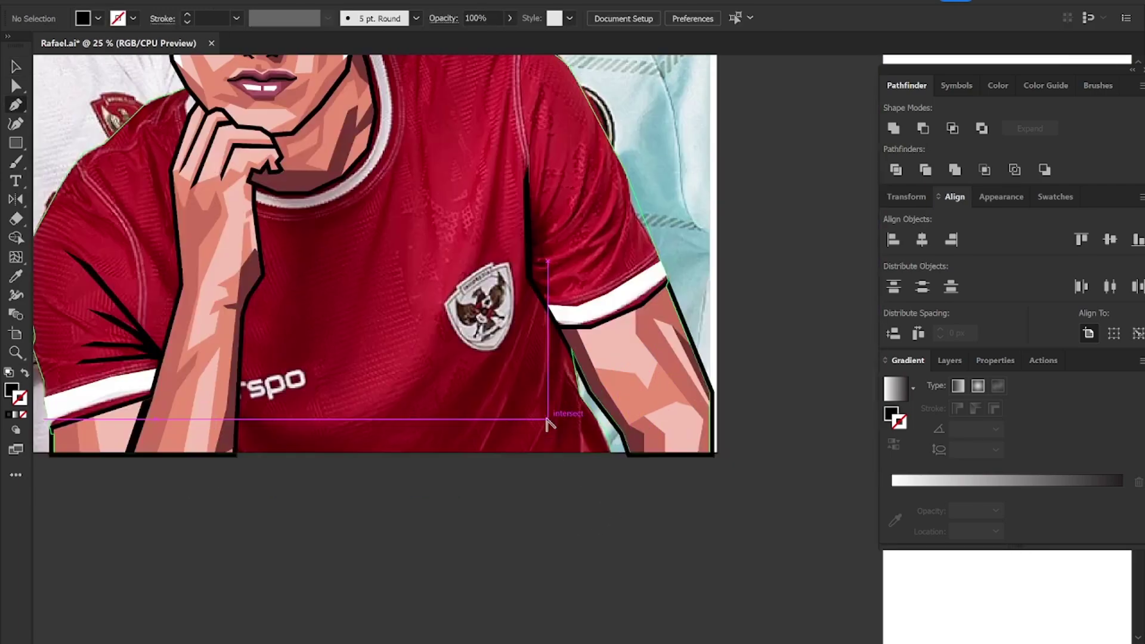
scroll(493, 401, "up", 1)
scroll(501, 411, "up", 1)
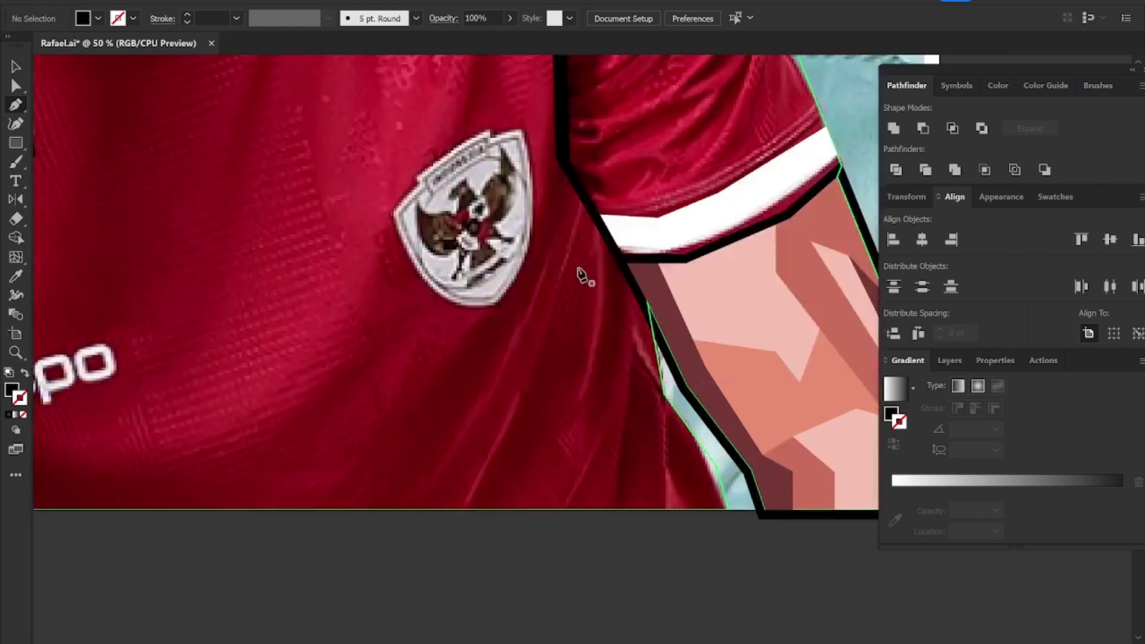
Step: Draw a thin black shadow sliver along the shirt fold below the badge
left_click(577, 235)
left_click(522, 405)
left_click(472, 497)
left_click(472, 463)
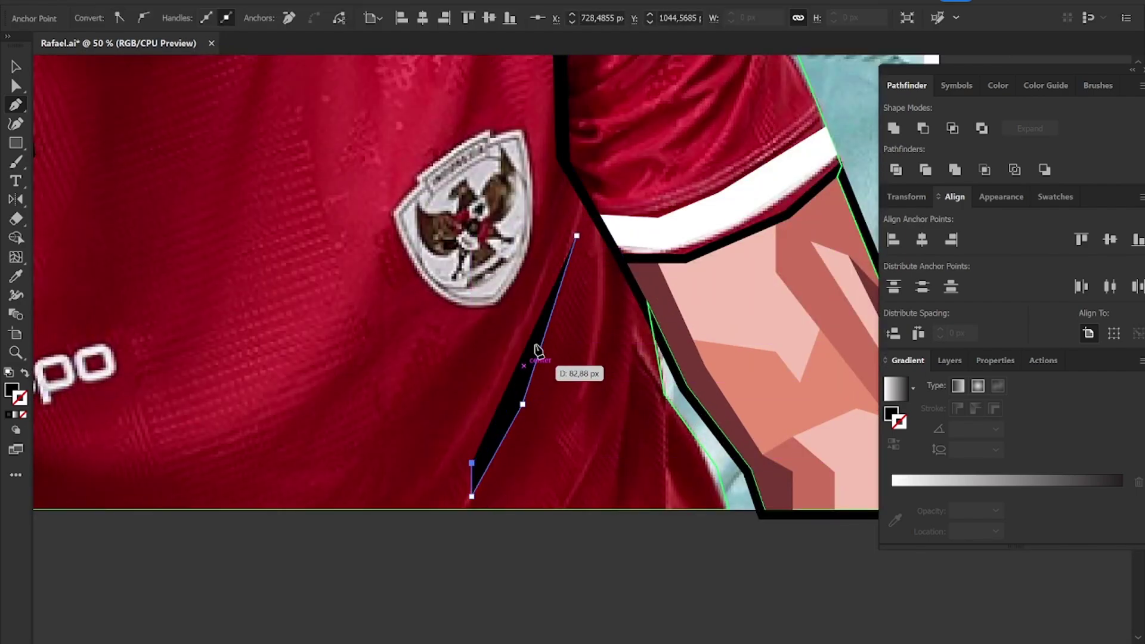
key("shift+x")
left_click(576, 236)
key("v")
key("shift+x")
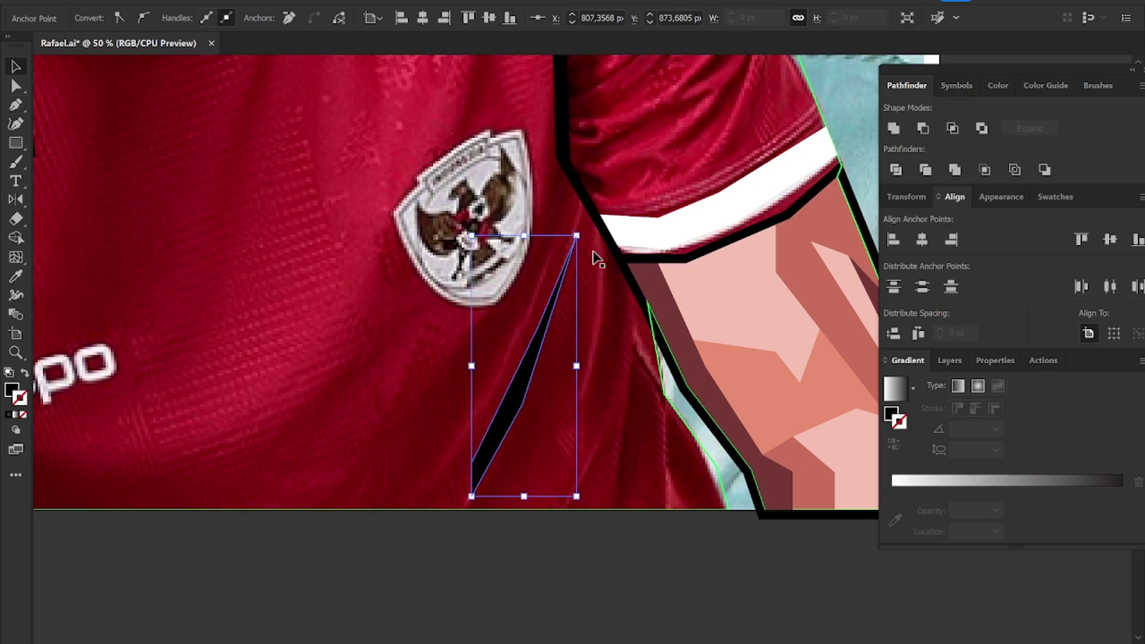
left_click(651, 572)
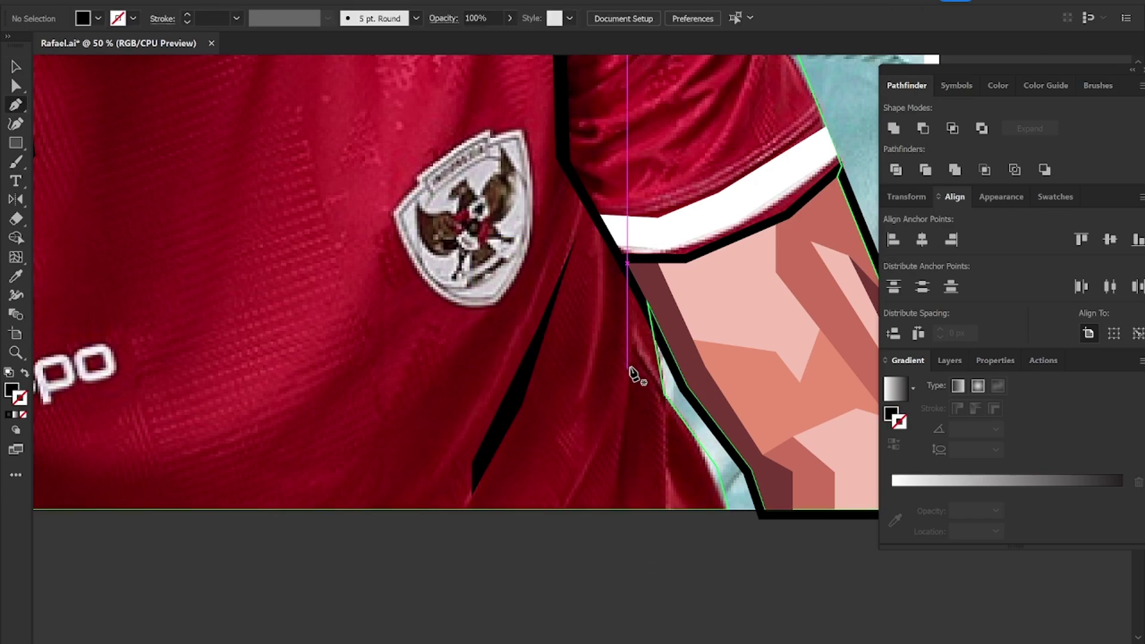
Step: Draw a second thin black sliver beside the sleeve and zoom out to the whole portrait
left_click(634, 347)
left_click(664, 394)
left_click(611, 499)
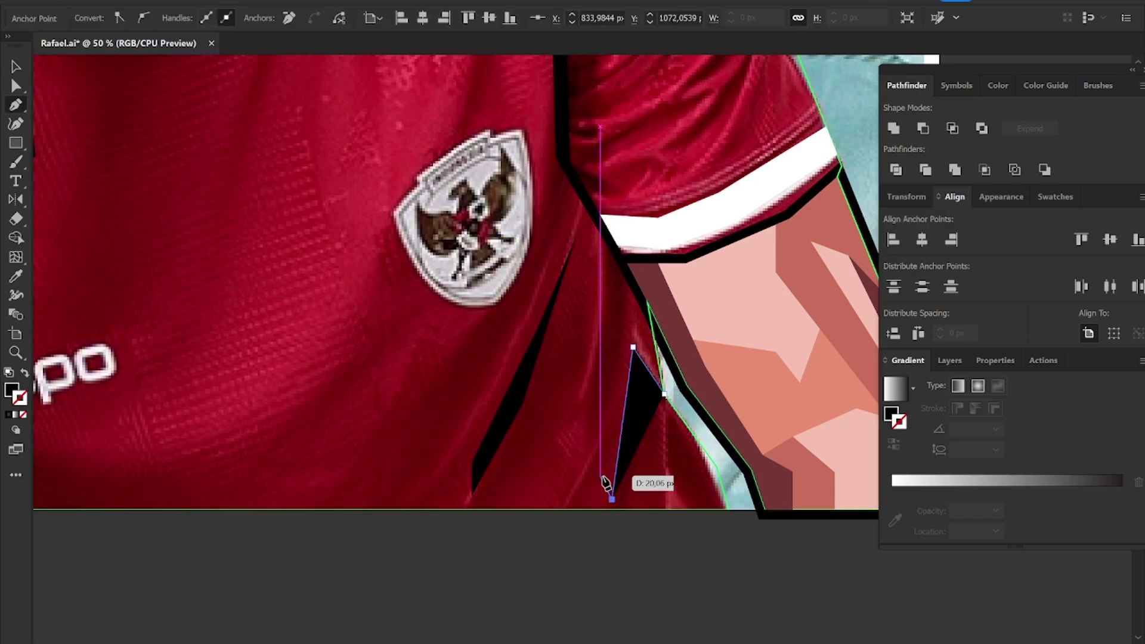
left_click(602, 478)
left_click(631, 327)
left_click(664, 394)
key("v")
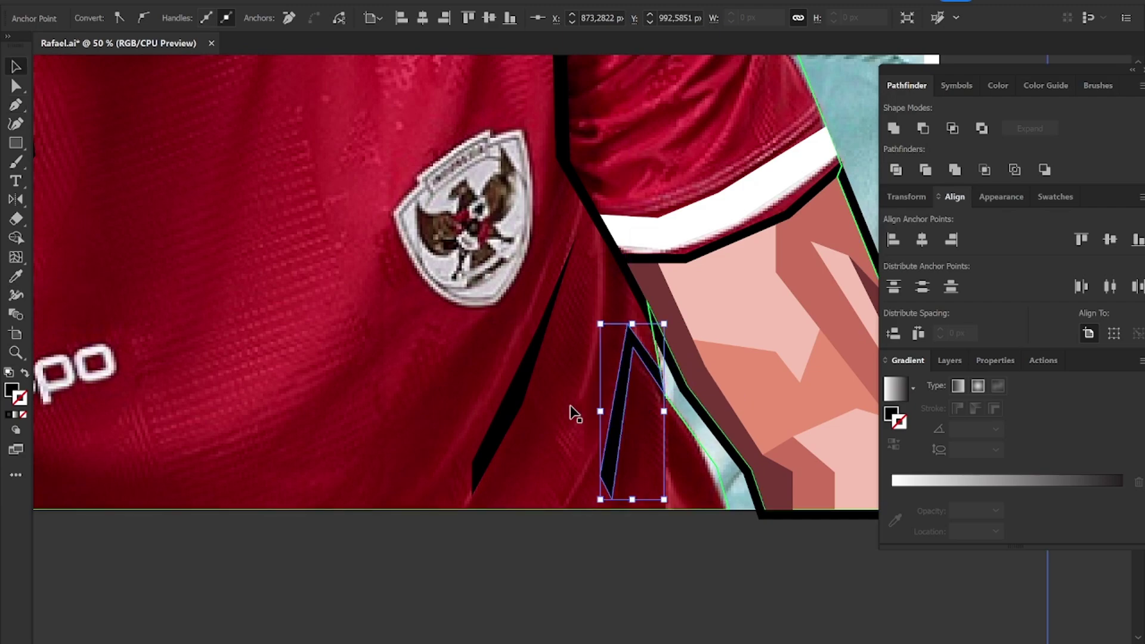
left_click(573, 411)
key("ctrl+minus")
key("ctrl+minus")
key("ctrl+minus")
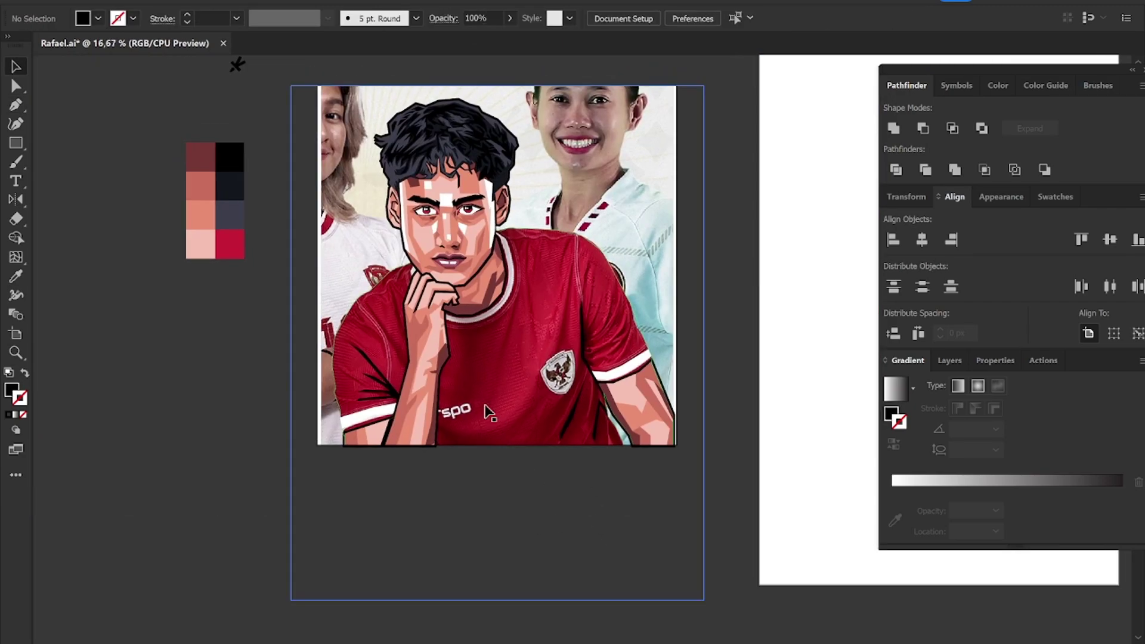
Step: Draw a pointed crease shape on the sleeve and fill it with the sampled light blue
key("p")
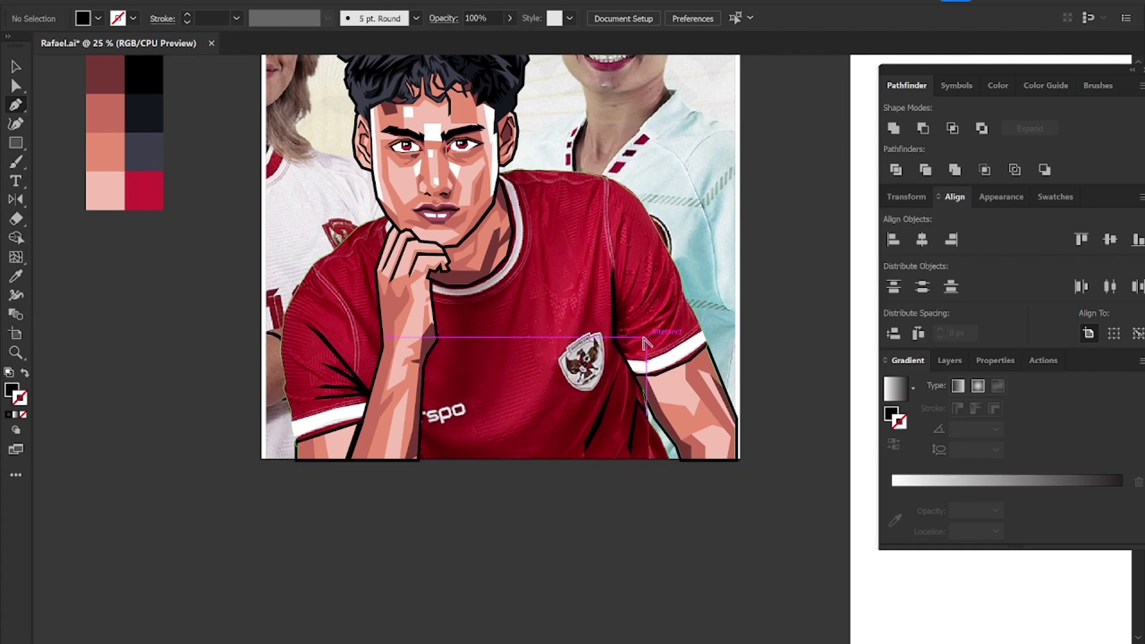
scroll(646, 341, "up", 1)
scroll(645, 339, "up", 1)
scroll(645, 338, "up", 1)
scroll(722, 312, "up", 1)
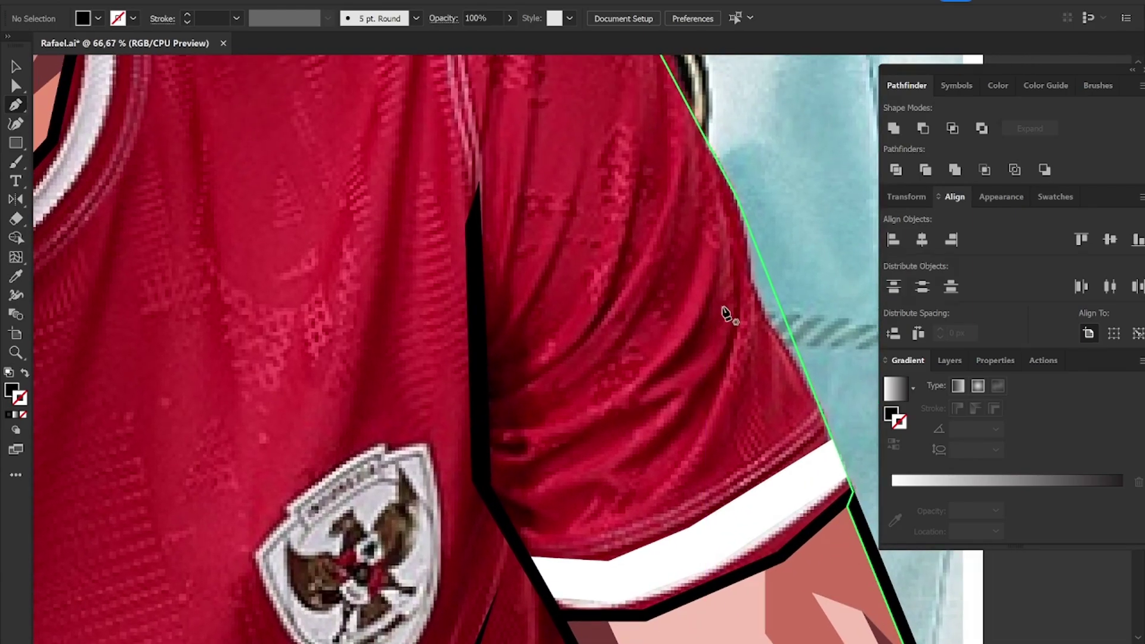
left_click(717, 245)
left_click(699, 324)
left_click(632, 389)
left_click(697, 363)
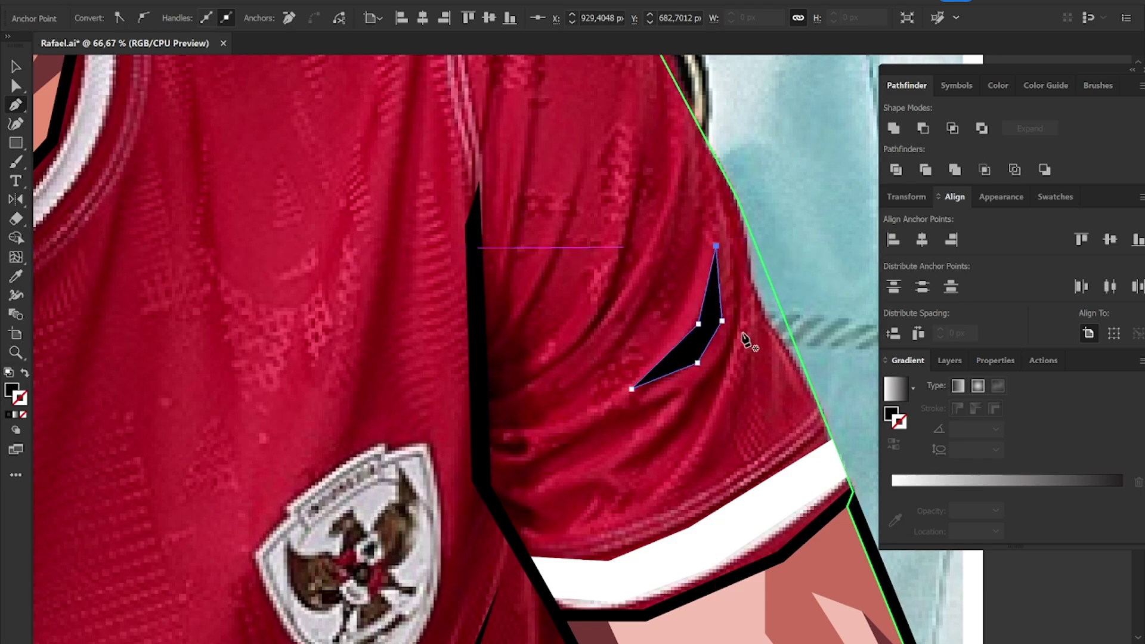
key("v")
left_click(797, 239)
key("v")
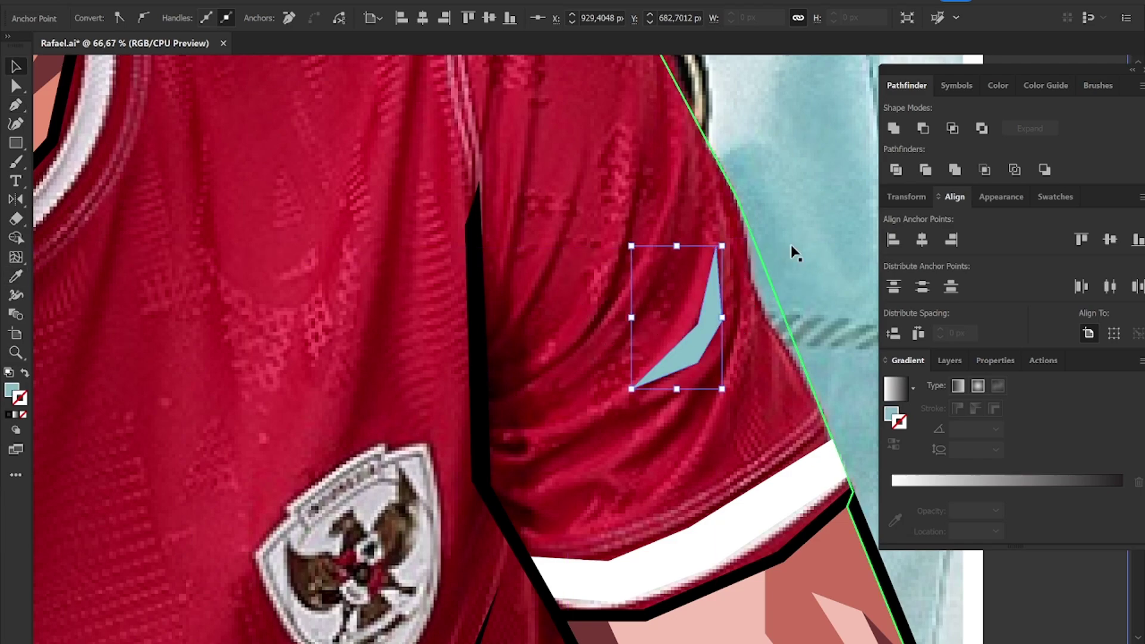
Step: Draw a second, unfilled crease outline on the sleeve next to the first
left_click(743, 271)
left_click(730, 378)
left_click(678, 467)
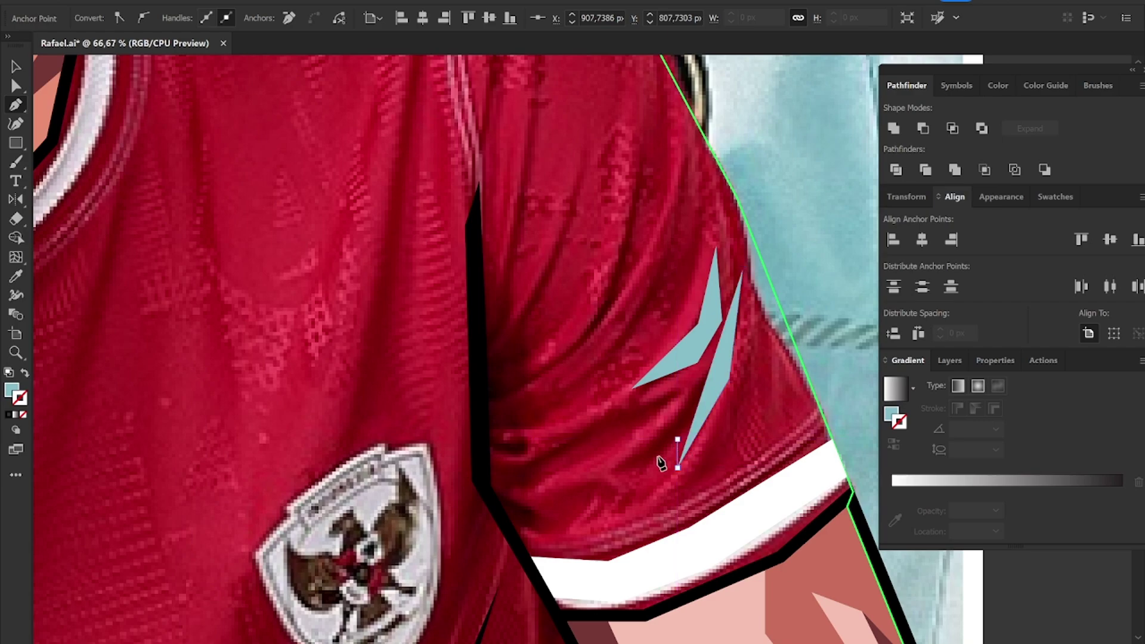
left_click(677, 439)
left_click(624, 467)
key("shift+x")
left_click(640, 443)
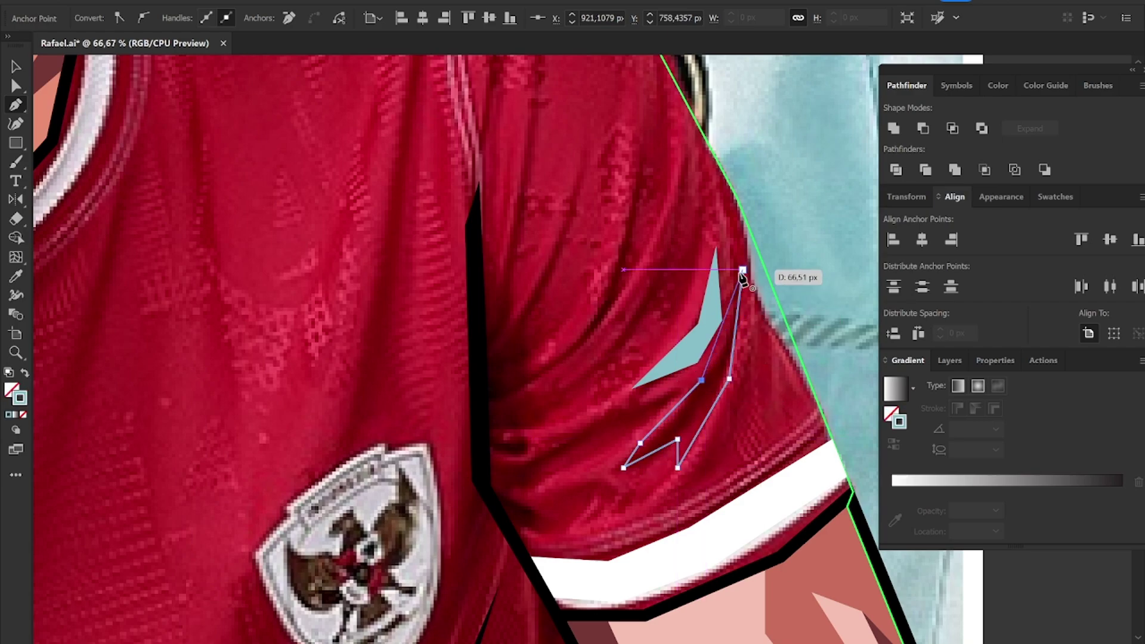
left_click(671, 397)
Step: Start a wing-shaped outline at the sleeve seam with its upper feathers and a long shoulder feather
key("p")
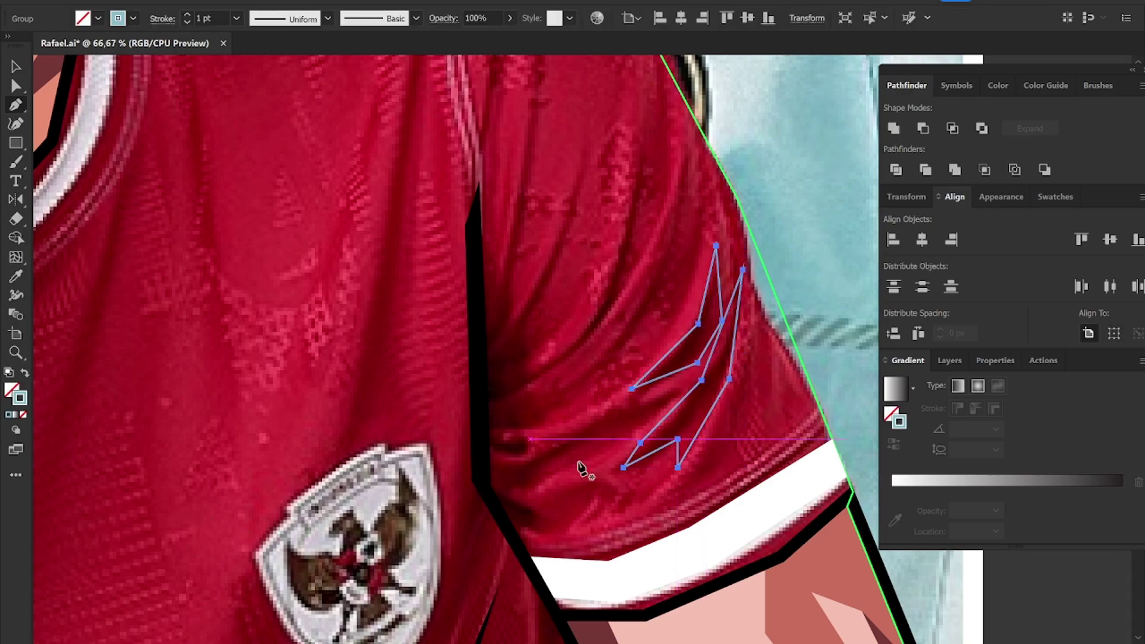
left_click(487, 340)
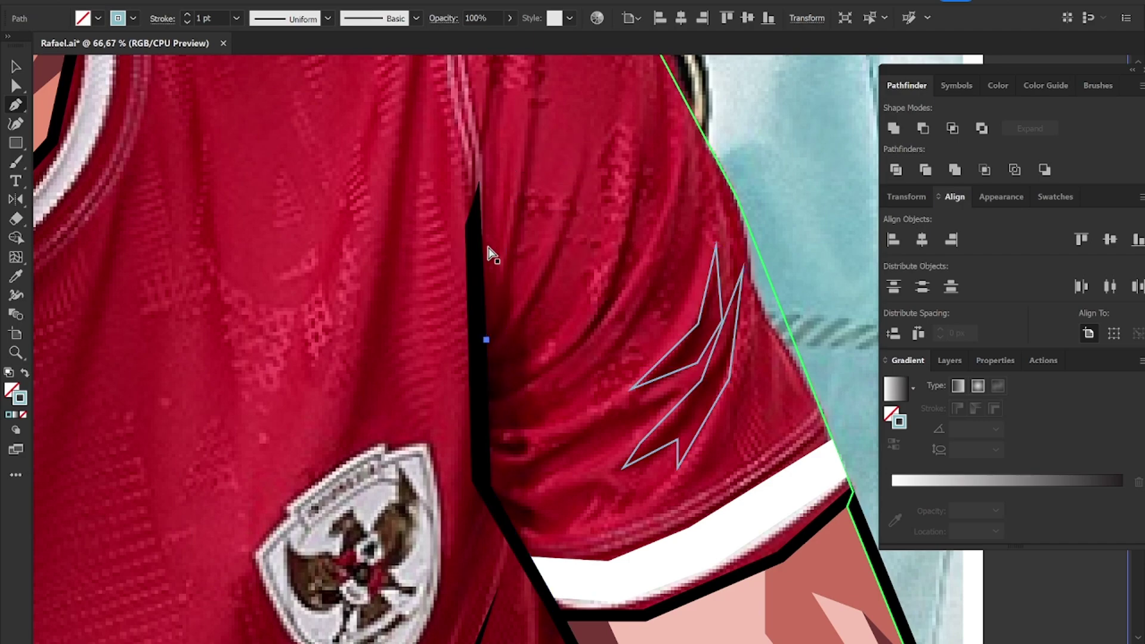
left_click(479, 177)
left_click(489, 305)
left_click(510, 270)
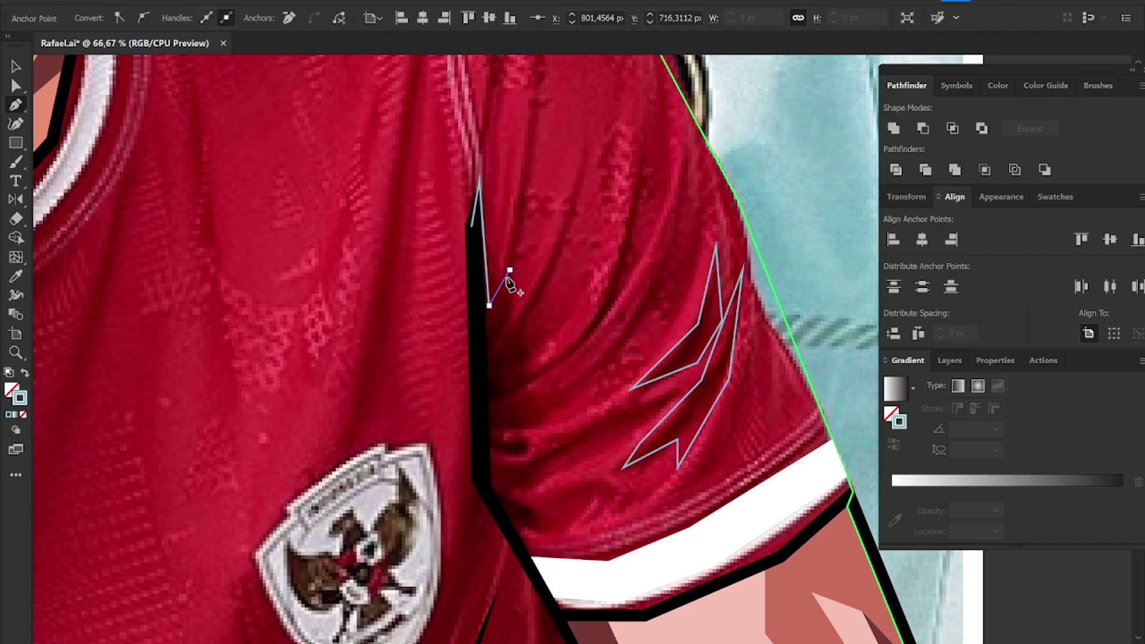
left_click(472, 364)
left_click(510, 344)
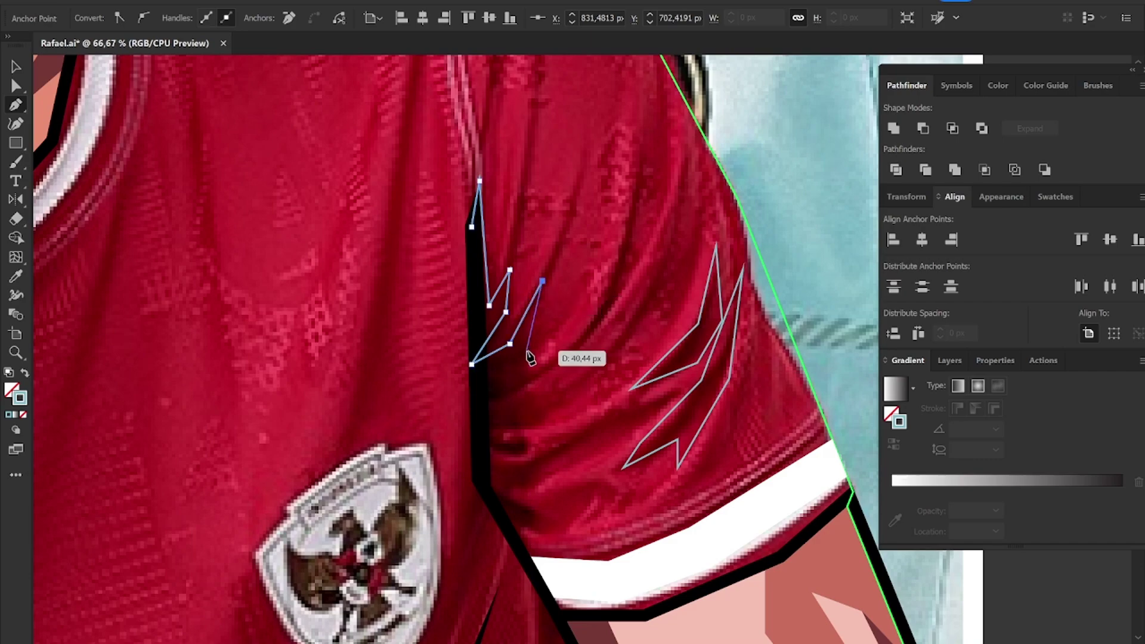
left_click(590, 321)
left_click(631, 216)
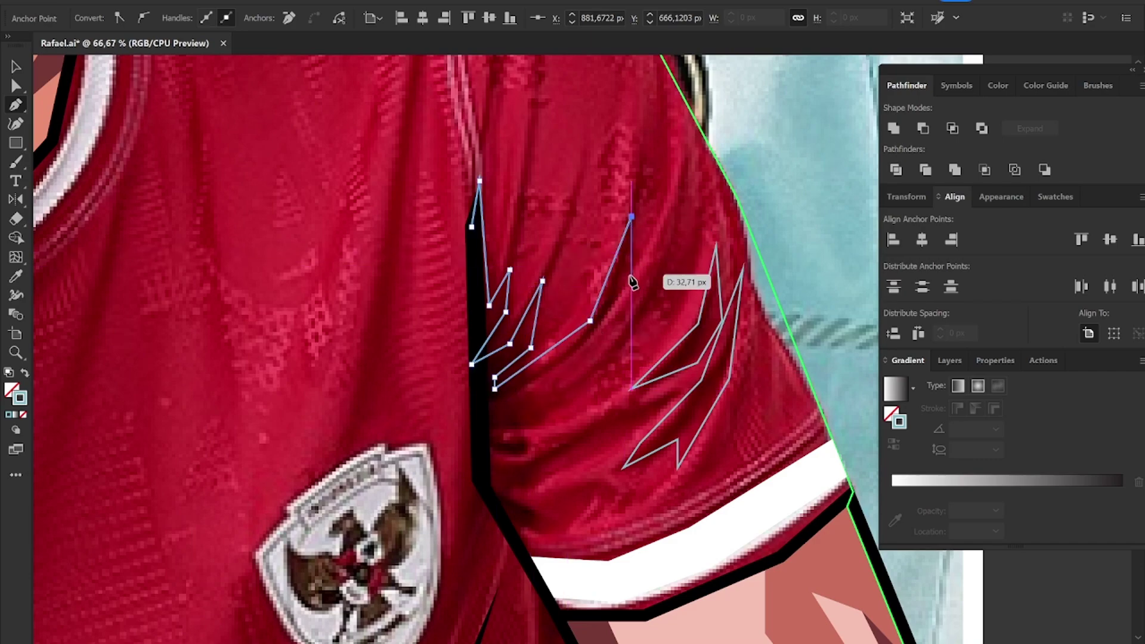
Step: Complete the wing outline with its lower feathers
left_click(588, 345)
left_click(495, 389)
left_click(599, 370)
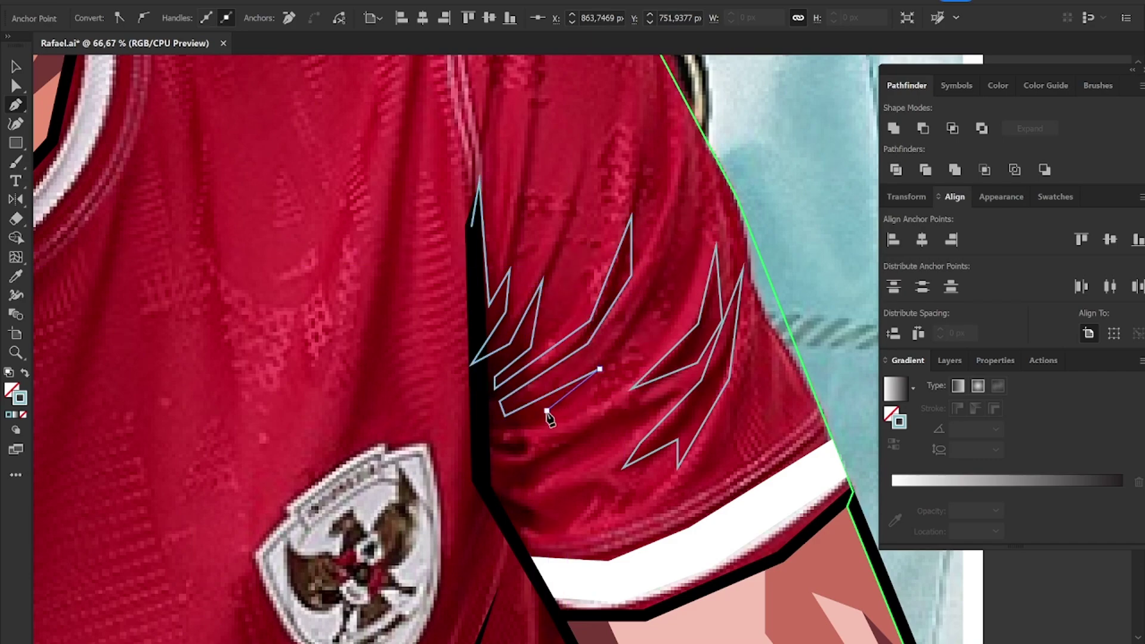
left_click(547, 410)
left_click(505, 416)
left_click(537, 436)
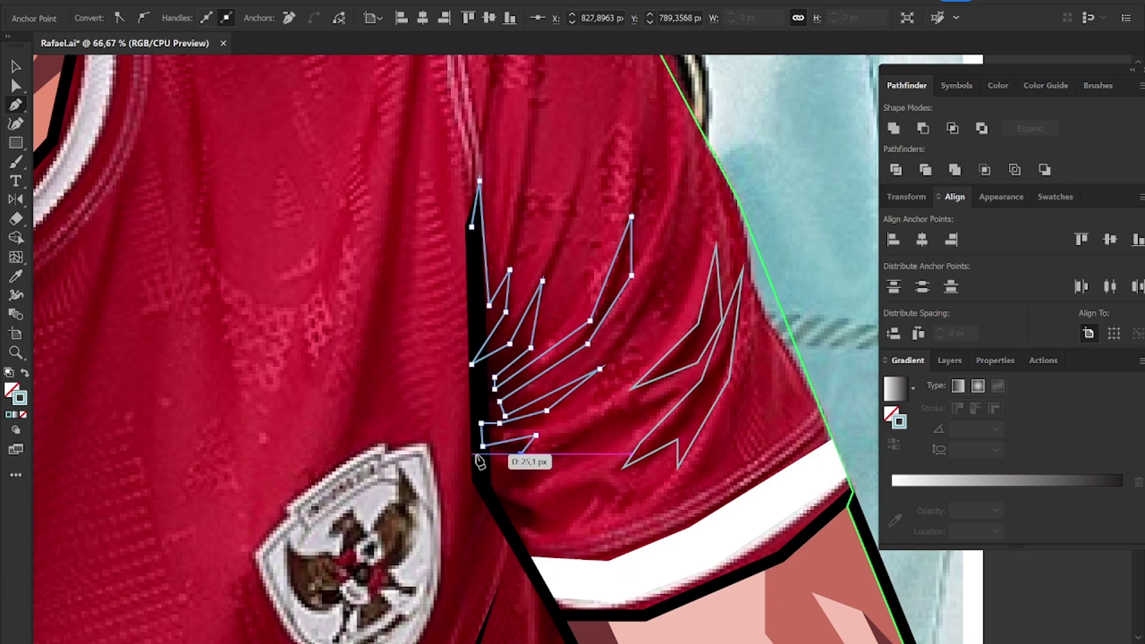
left_click(536, 467)
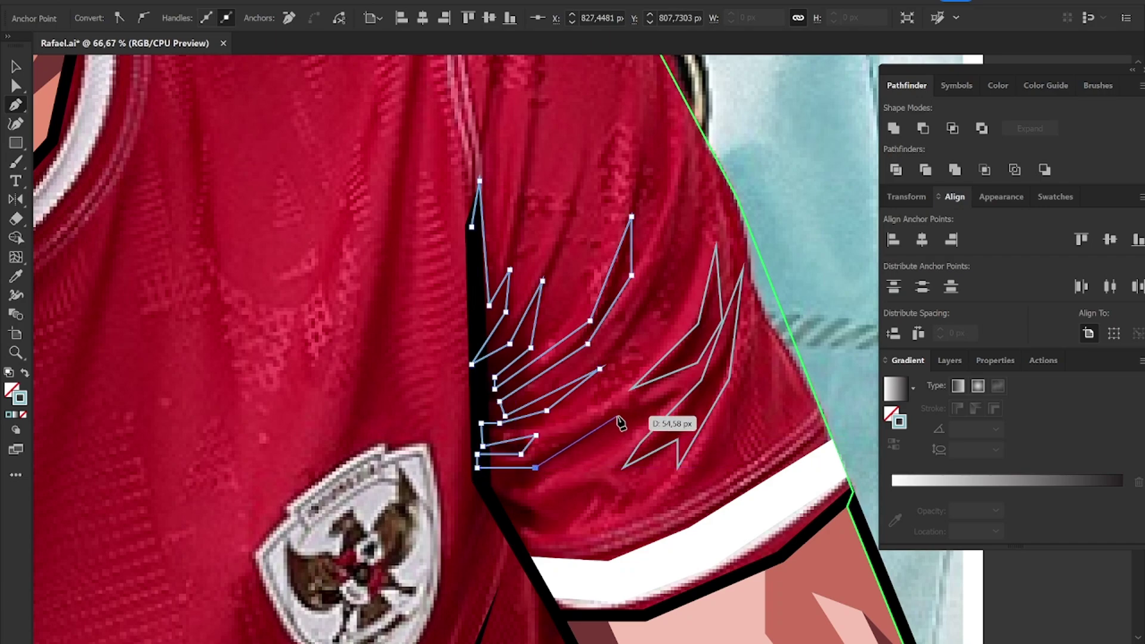
left_click(479, 486)
Step: Add a small triangle below the wing
left_click(543, 515)
left_click(535, 537)
left_click(500, 521)
scroll(500, 521, "down", 3)
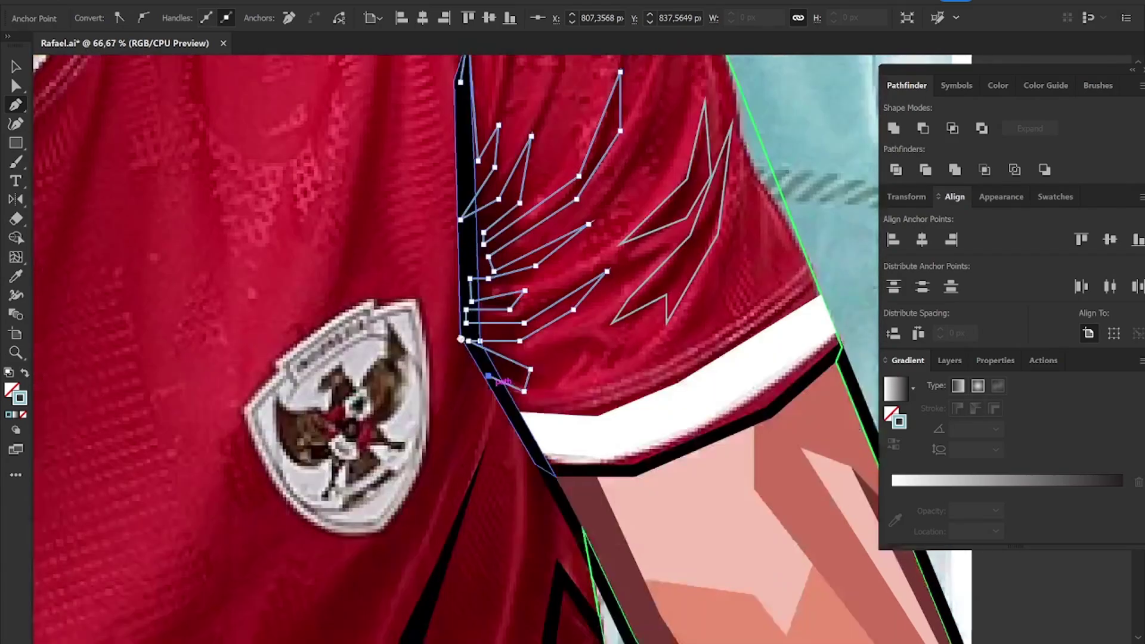
scroll(500, 382, "down", 5)
scroll(485, 314, "right", 2)
scroll(486, 314, "down", 1)
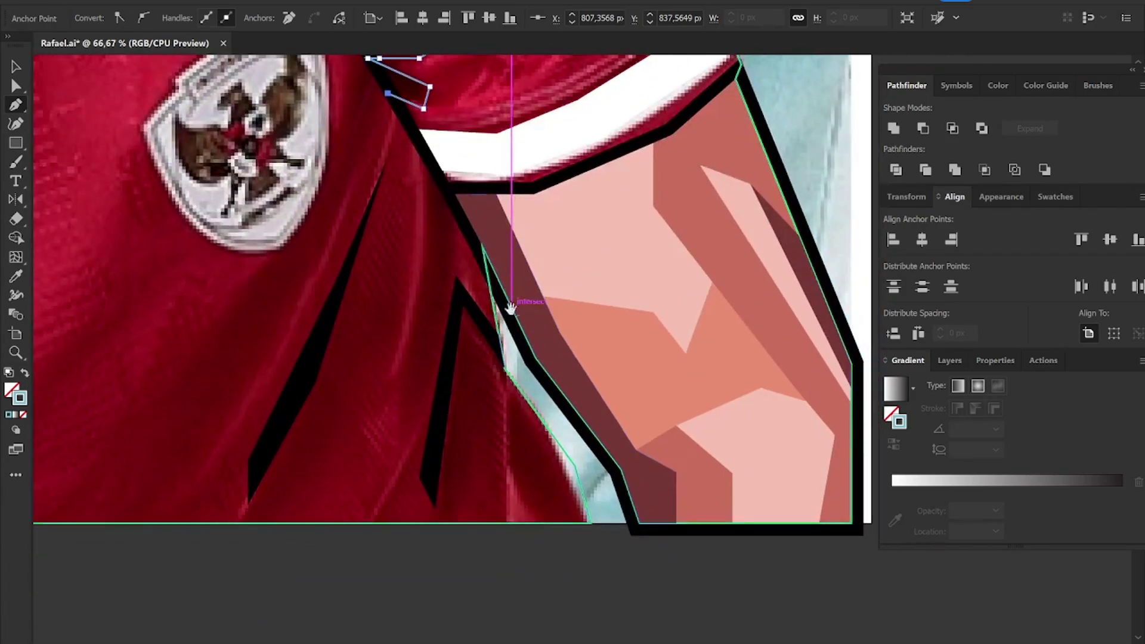
Step: Trace down the inner arm edge to the bottom of the artwork
left_click(487, 283)
left_click(505, 368)
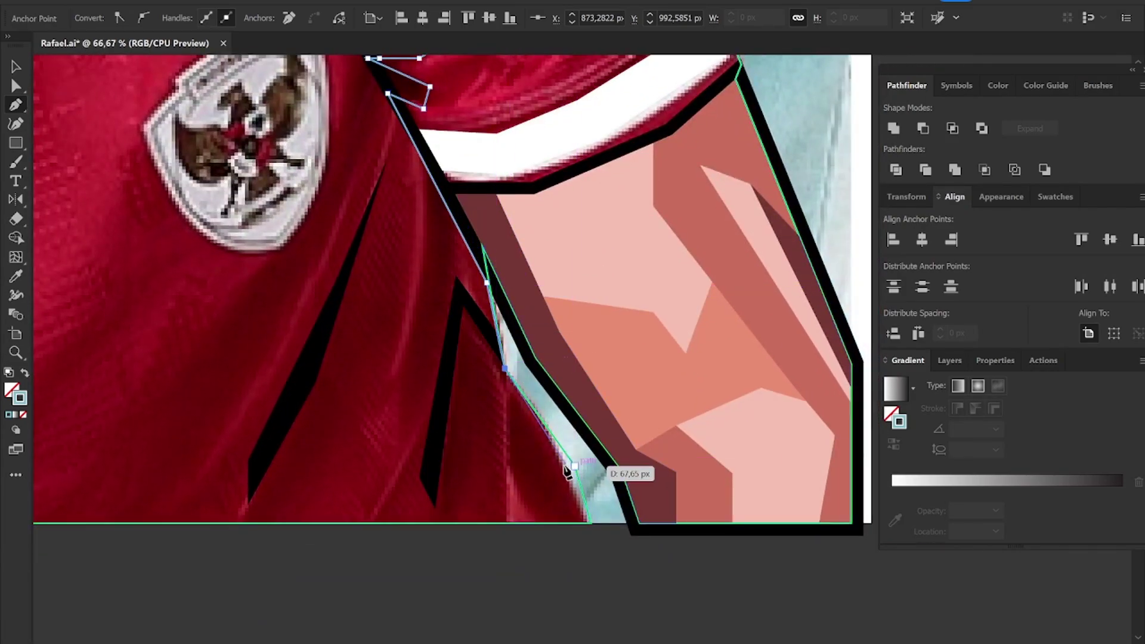
left_click(575, 466)
left_click(590, 522)
left_click(537, 524)
left_click(506, 470)
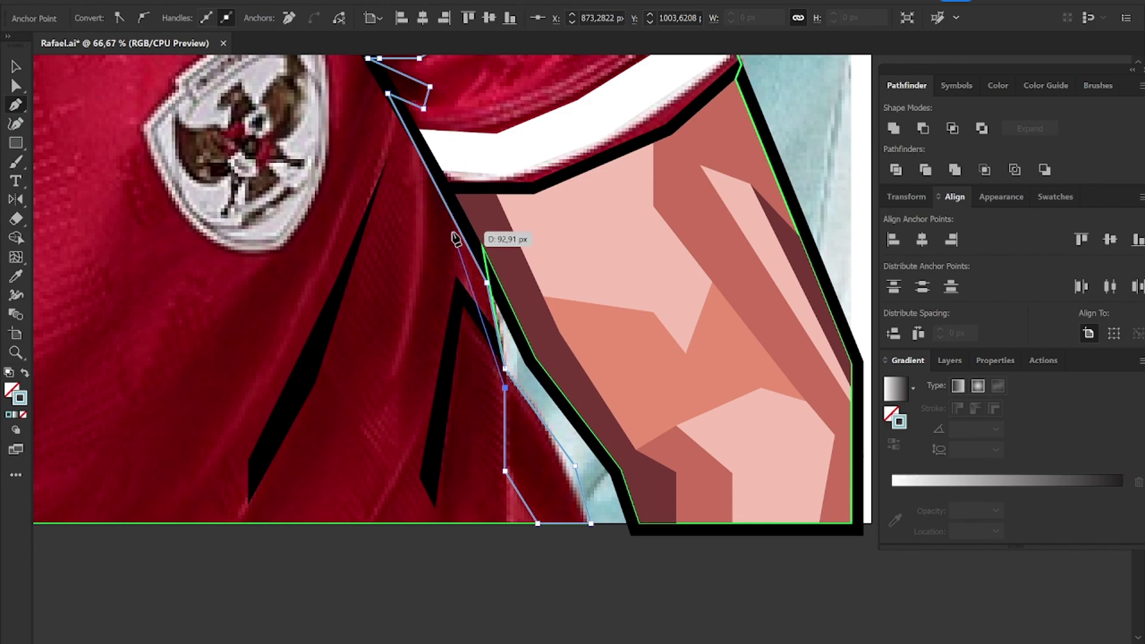
Step: Continue the outline around the black spike and along the bottom edge
scroll(503, 379, "up", 1)
left_click(448, 268)
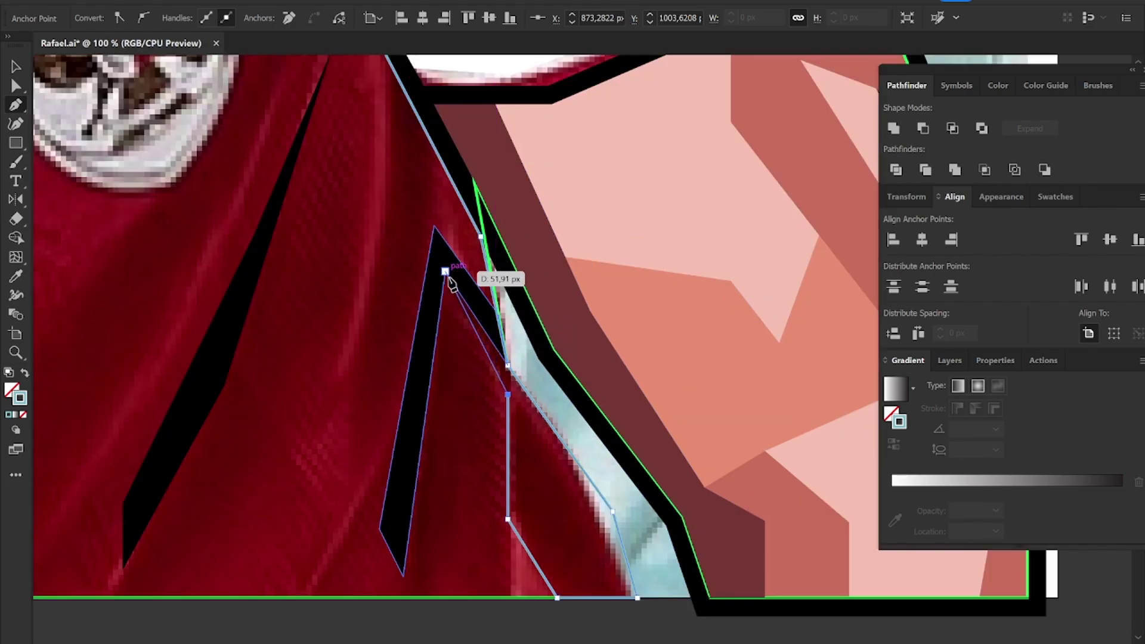
scroll(460, 269, "down", 3)
left_click(456, 227)
left_click(507, 310)
scroll(496, 272, "down", 3)
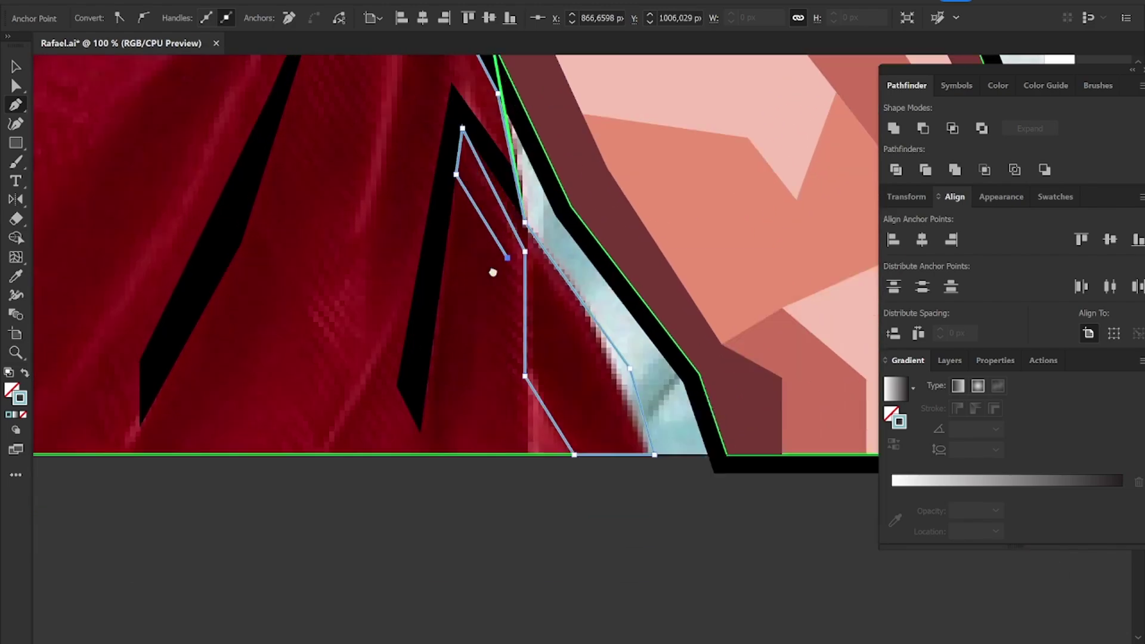
left_click(503, 362)
left_click(469, 286)
left_click(448, 386)
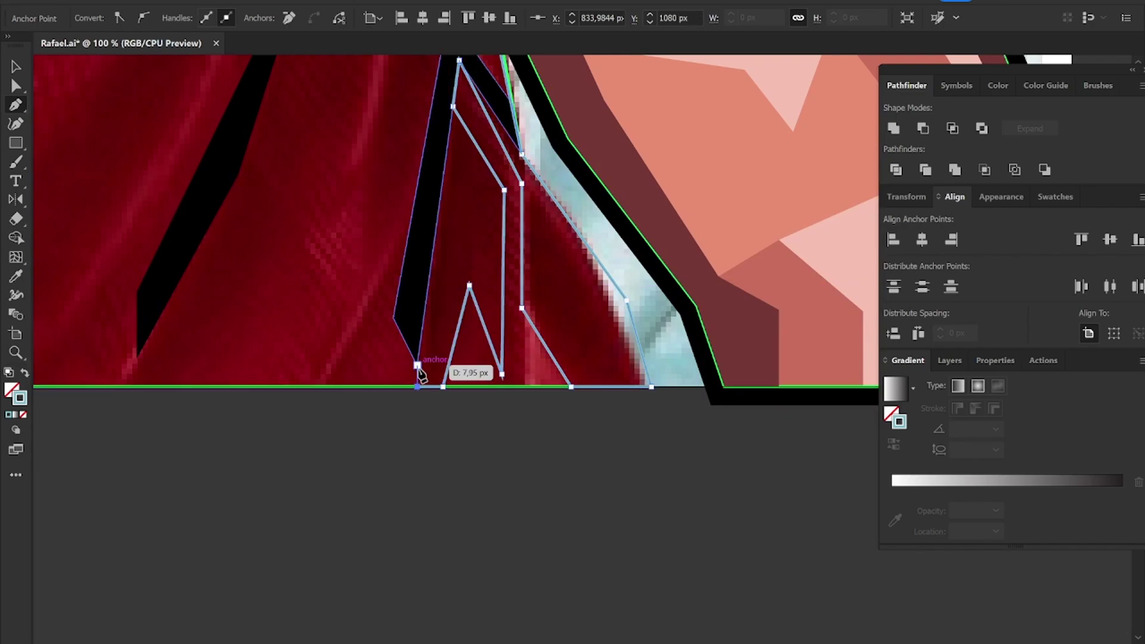
left_click(418, 360)
left_click_drag(430, 251, 445, 459)
Step: Trace up past the second black spike to the seam, close the outline, and fill it light blue
left_click(443, 377)
left_click(402, 423)
left_click(386, 379)
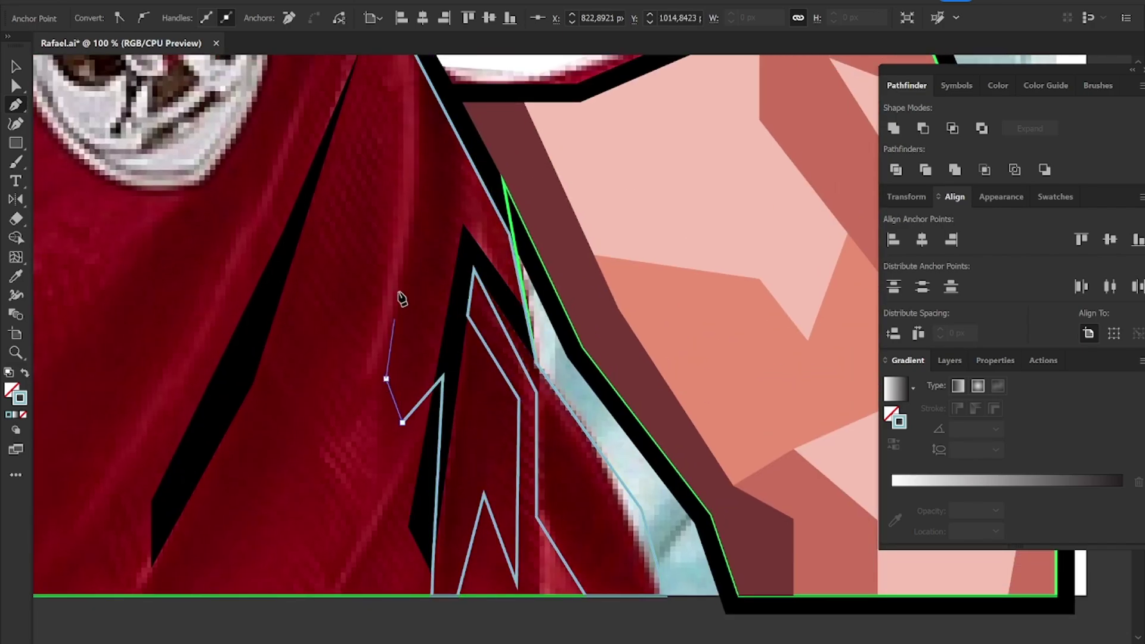
scroll(412, 310, "up", 3)
left_click(424, 326)
scroll(427, 286, "left", 2)
scroll(423, 307, "up", 2)
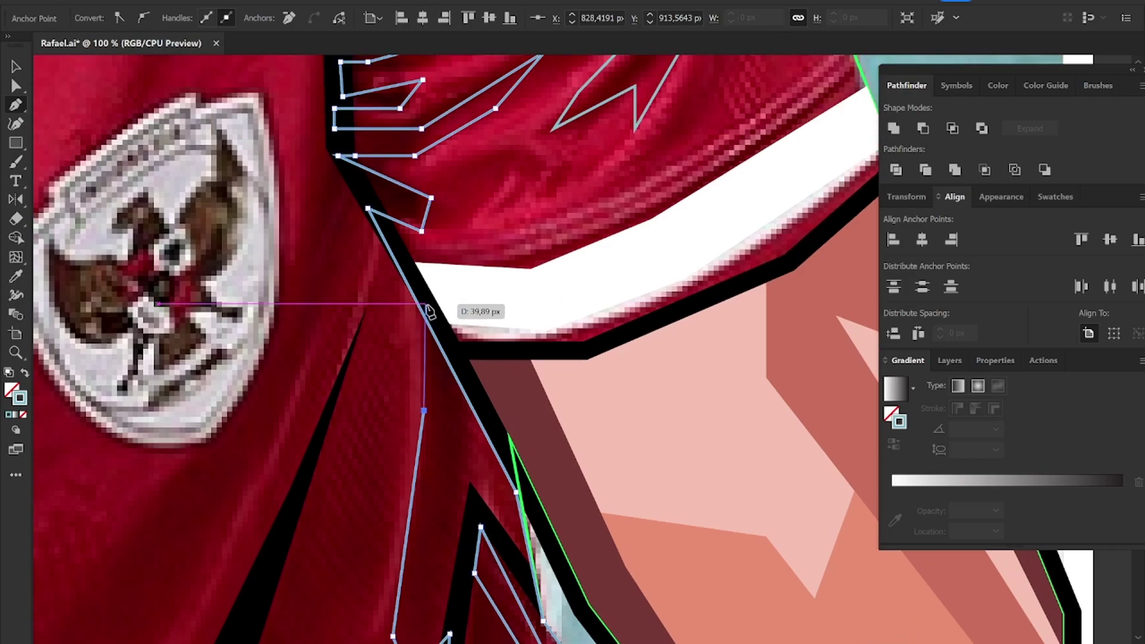
scroll(424, 334, "up", 5)
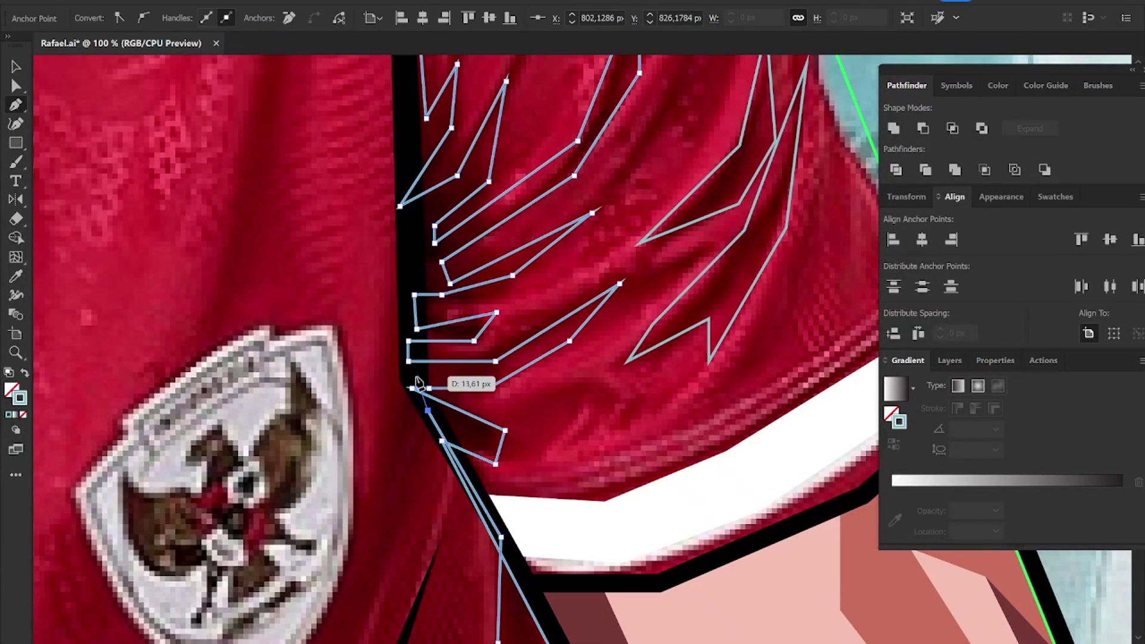
left_click(407, 253)
scroll(409, 256, "up", 5)
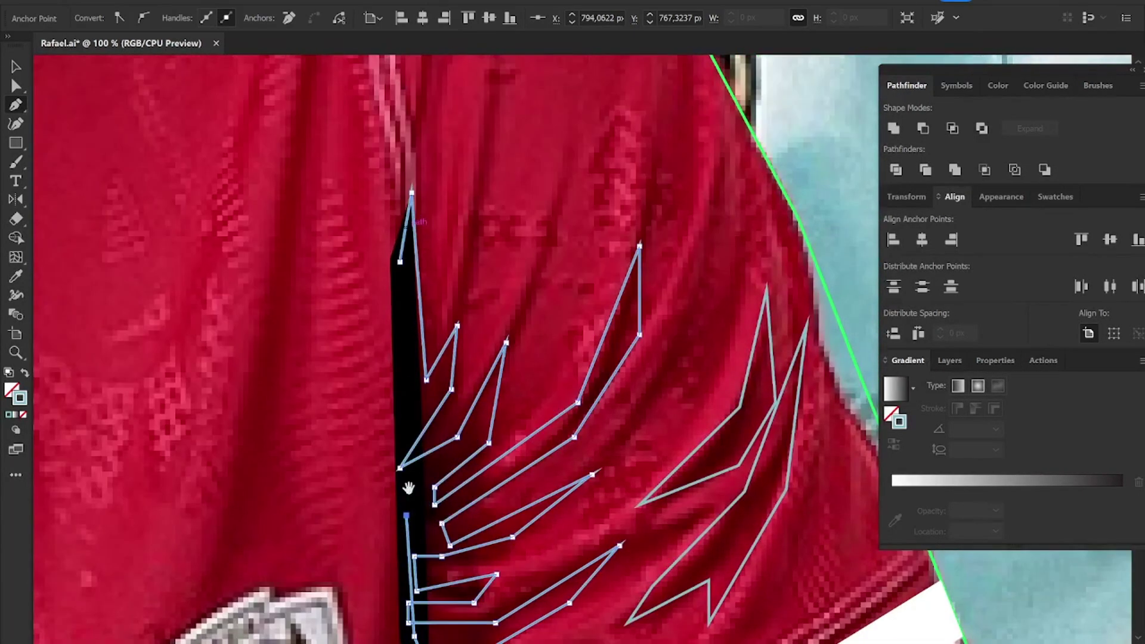
left_click(400, 262)
scroll(403, 269, "down", 3)
key("v")
scroll(388, 507, "down", 1)
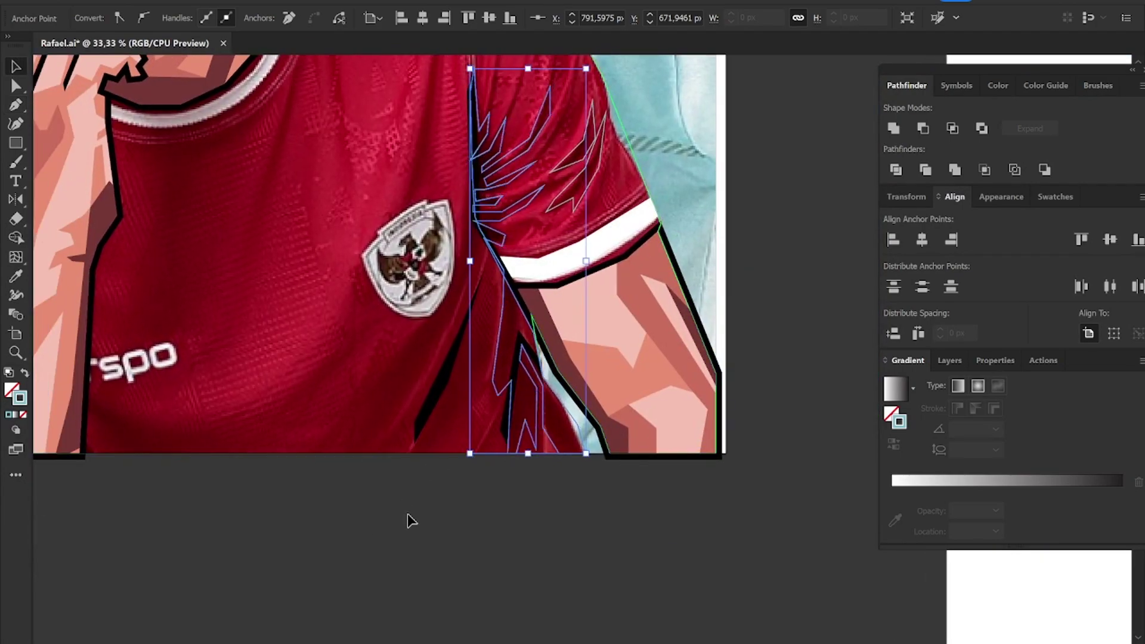
key("shift+x")
Step: Draw a tall light-blue facet from the seam down to the artboard's bottom edge
key("p")
scroll(421, 385, "up", 1)
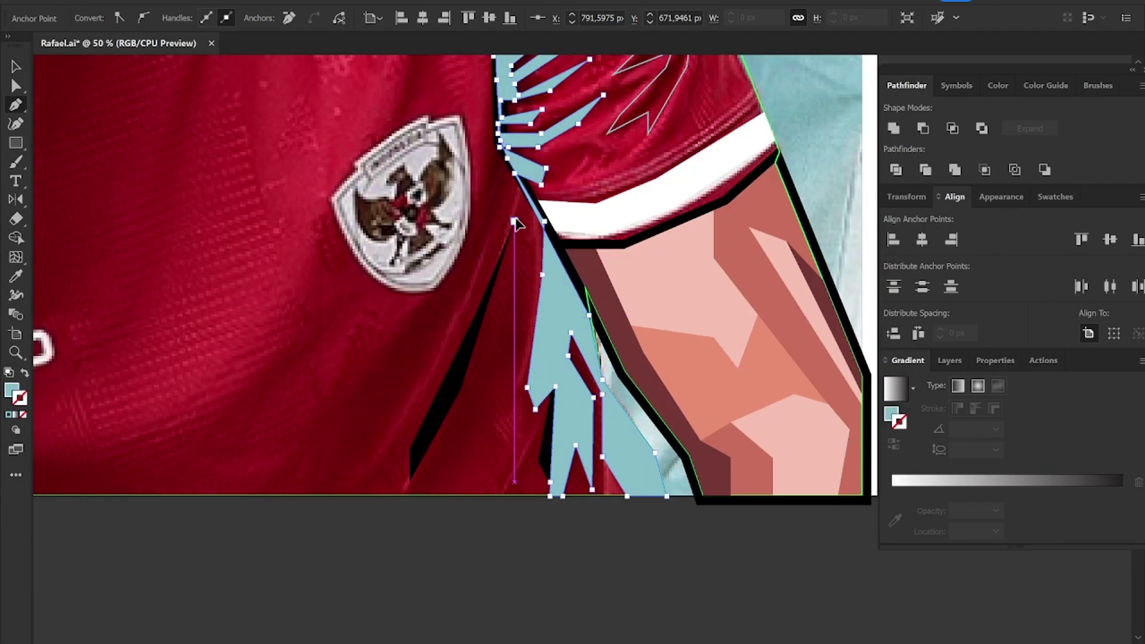
left_click(514, 222)
left_click(410, 482)
left_click(410, 449)
left_click(460, 390)
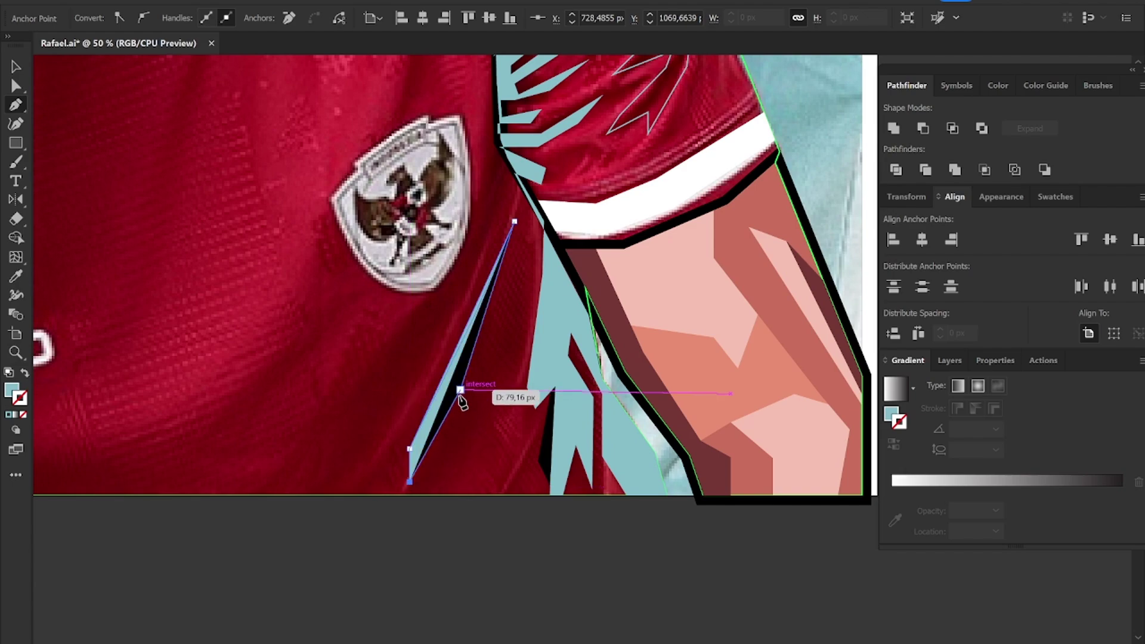
left_click(414, 495)
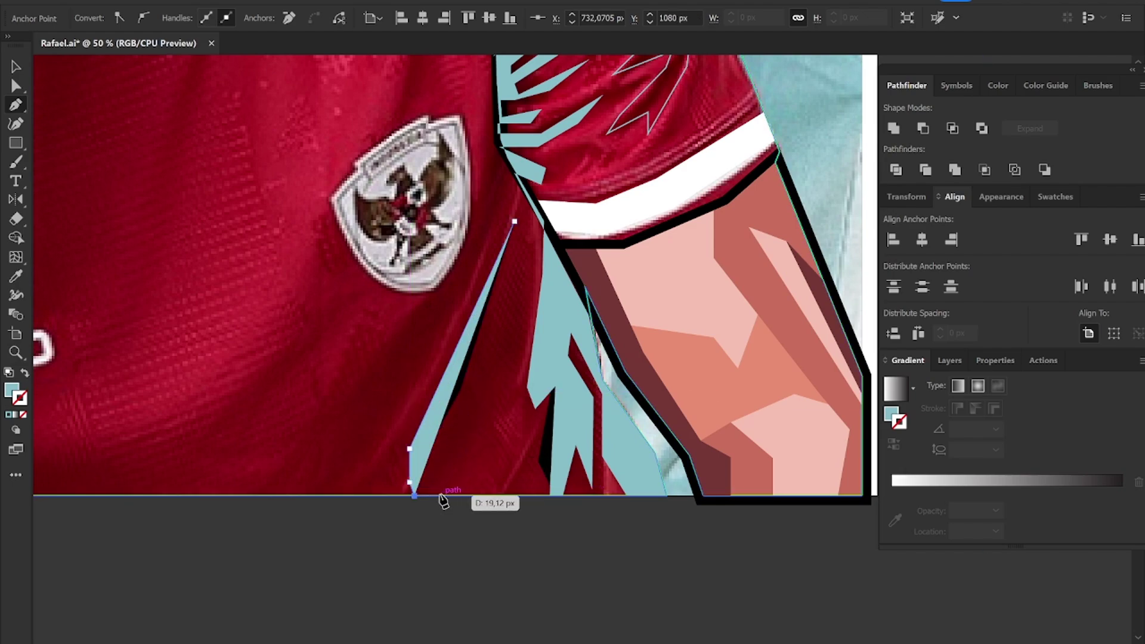
left_click(529, 360)
left_click(534, 253)
left_click(515, 222)
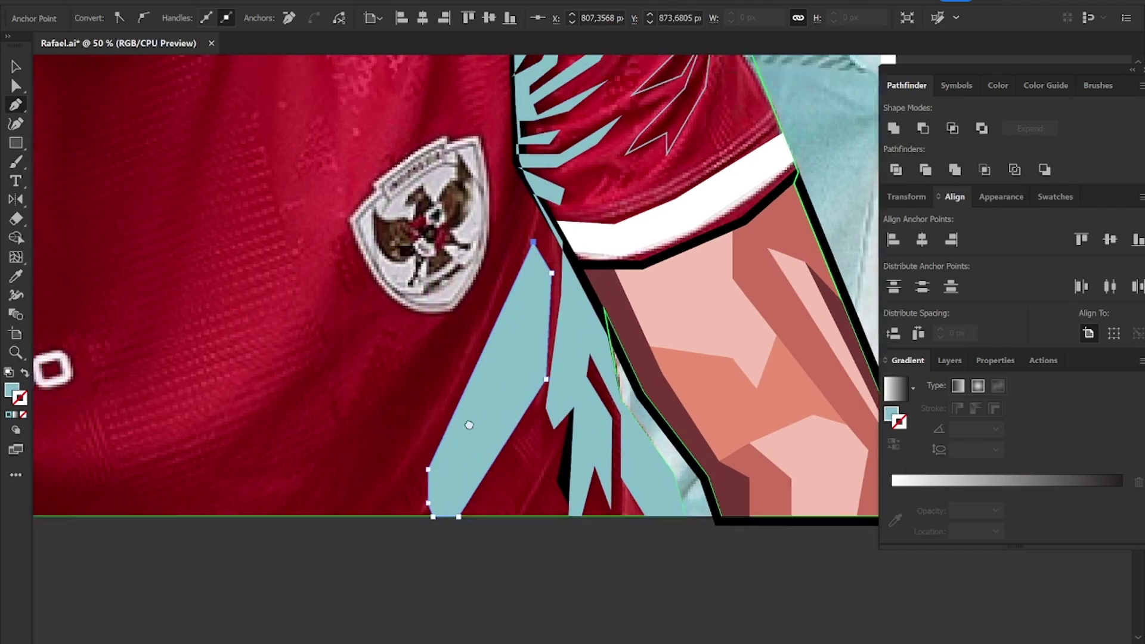
Step: Draw a small light-blue wedge facet below the forearm
key("v")
left_click_drag(493, 453, 505, 470)
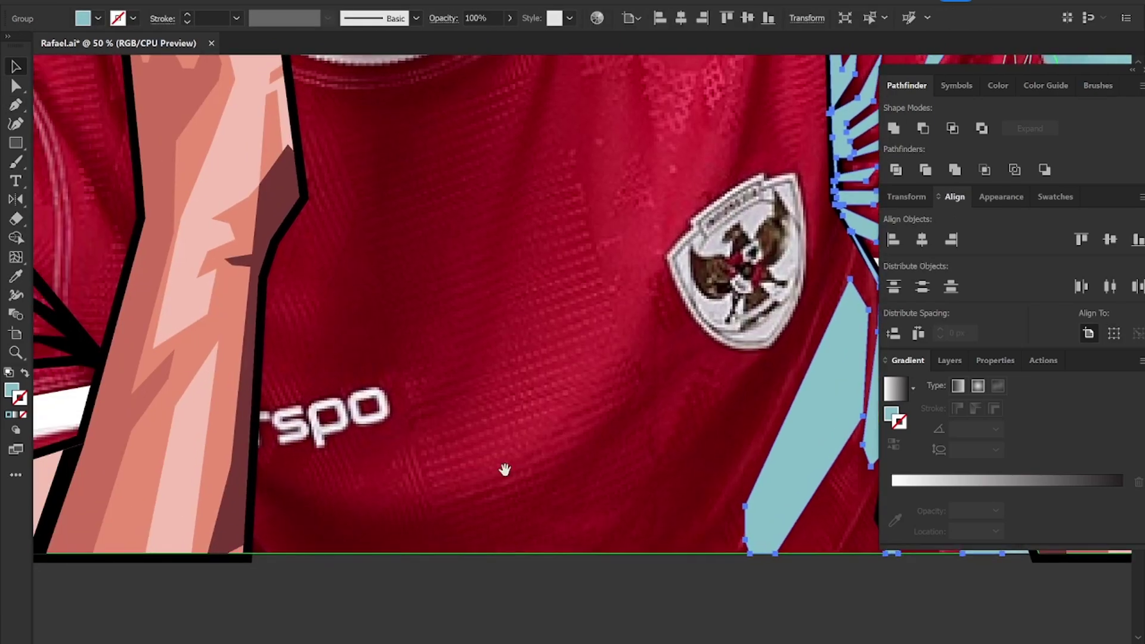
key("p")
left_click(248, 466)
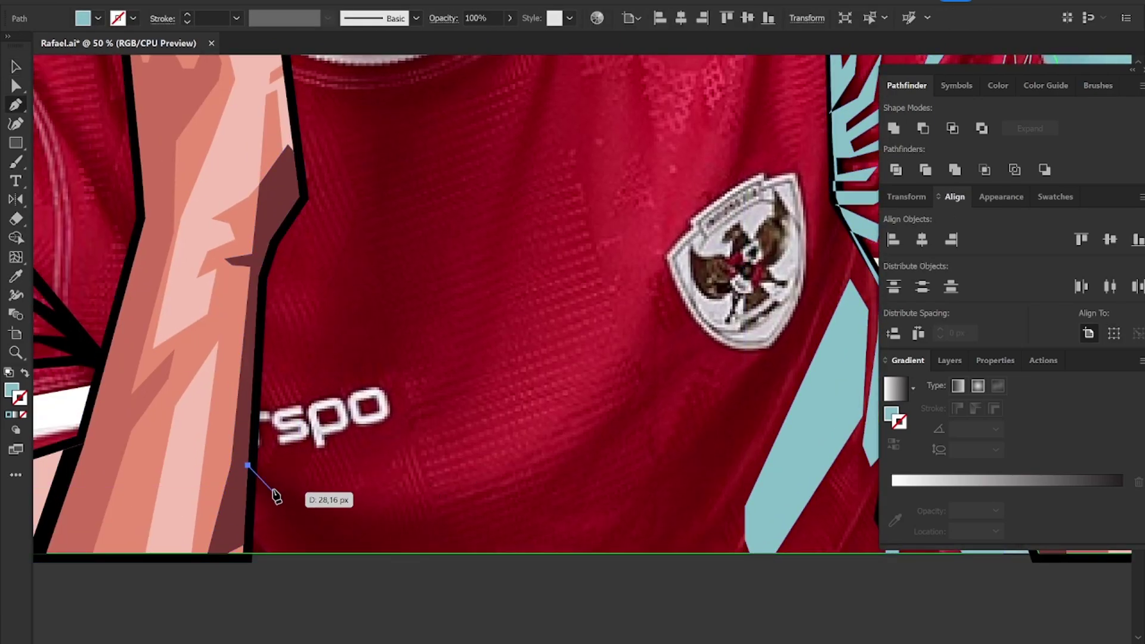
left_click(334, 534)
left_click(398, 516)
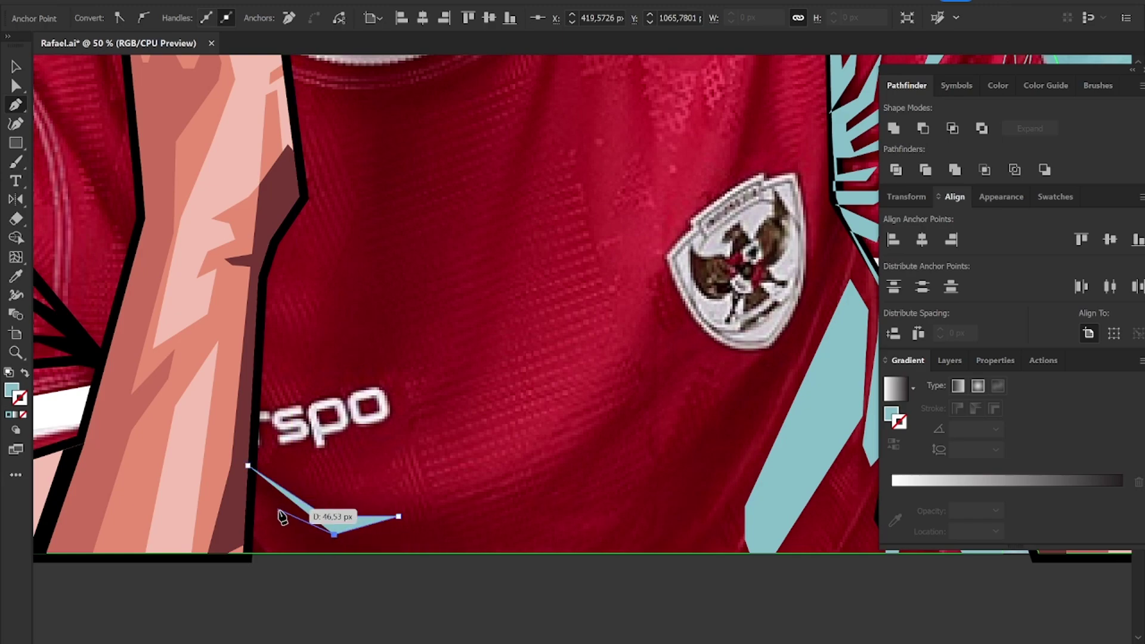
left_click(248, 465)
key("v")
Step: Draw a thin light-blue sliver along the arm's outline
left_click(784, 460)
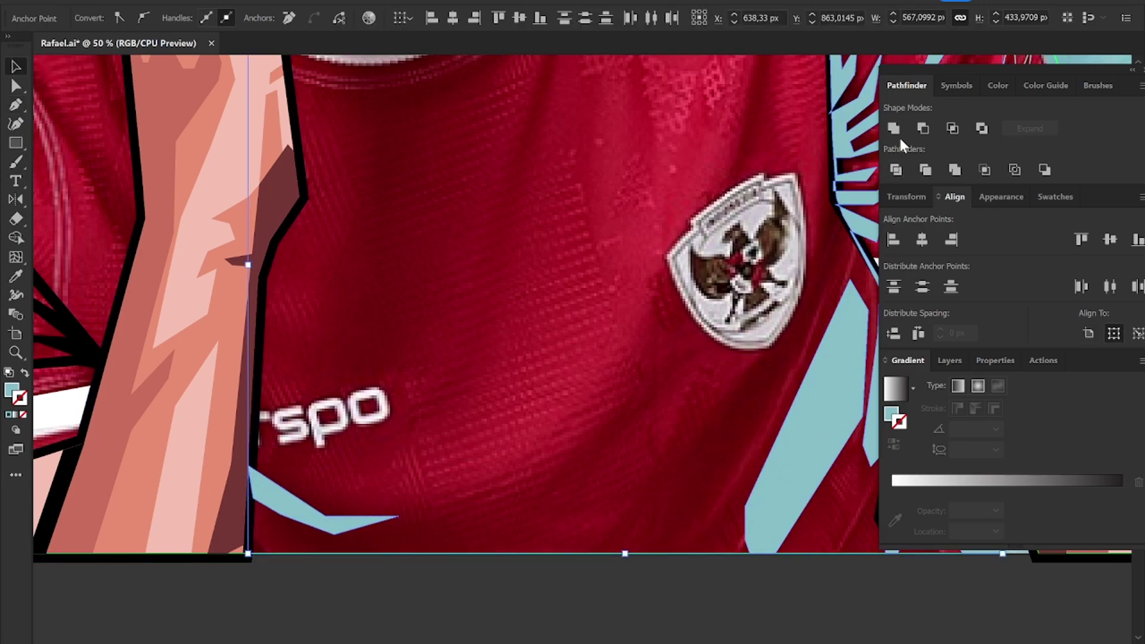
scroll(584, 419, "down", 1)
scroll(306, 399, "up", 2)
key("p")
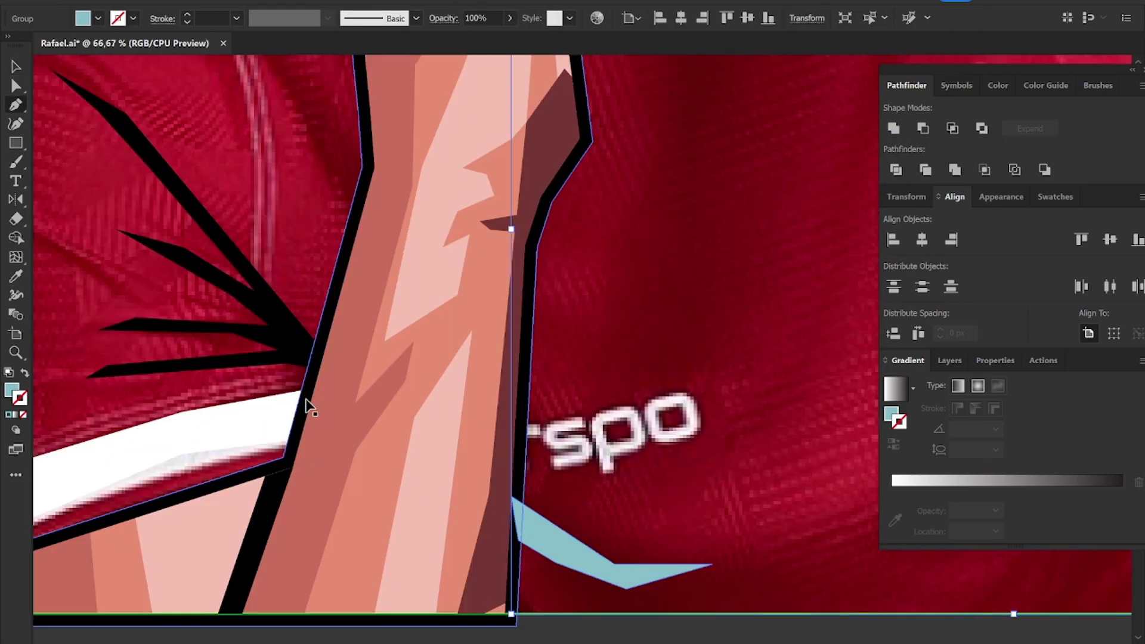
scroll(501, 376, "up", 2)
scroll(418, 170, "up", 2)
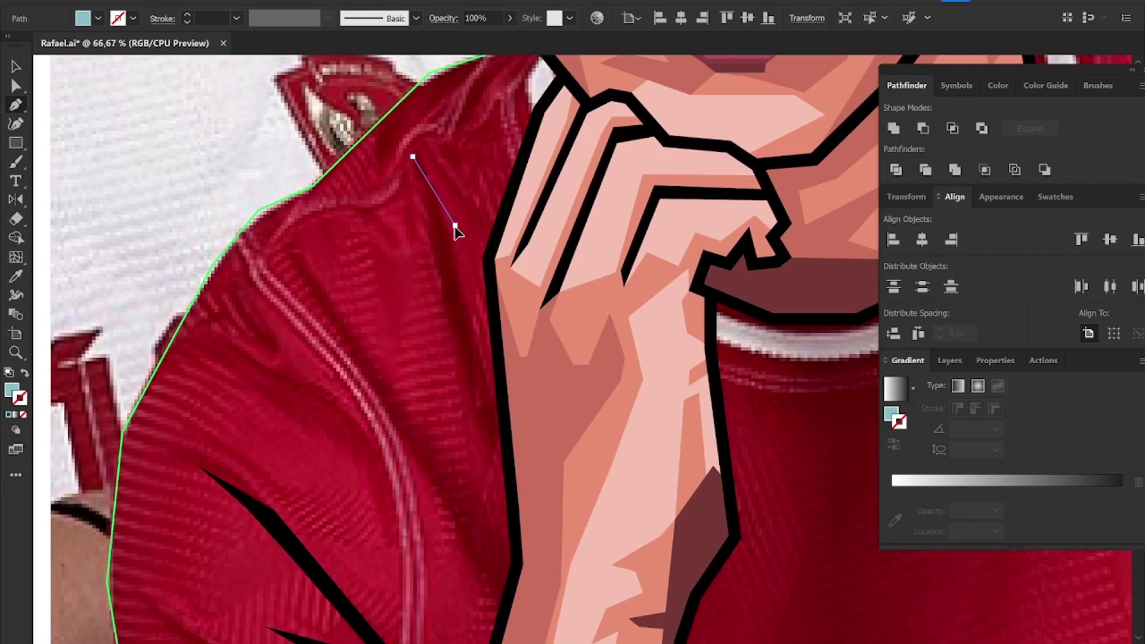
left_click(502, 440)
left_click(499, 465)
key("shift+x")
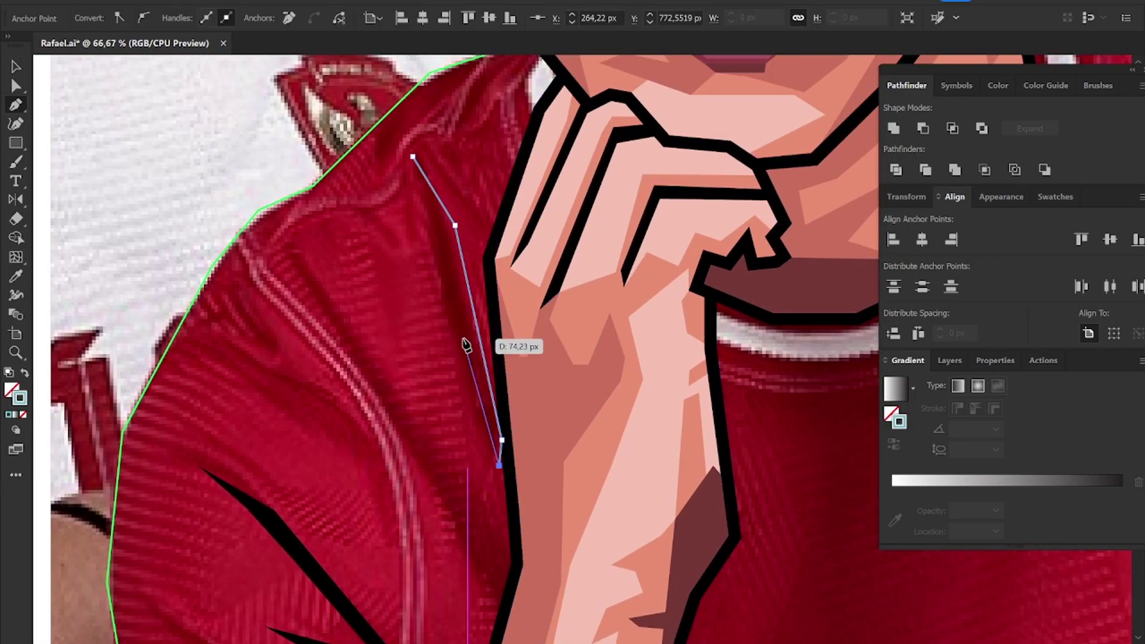
left_click(456, 336)
left_click(437, 240)
left_click(413, 157)
key("v")
Step: Add a second thin sliver running from the left shoulder down the arm
scroll(441, 305, "down", 2)
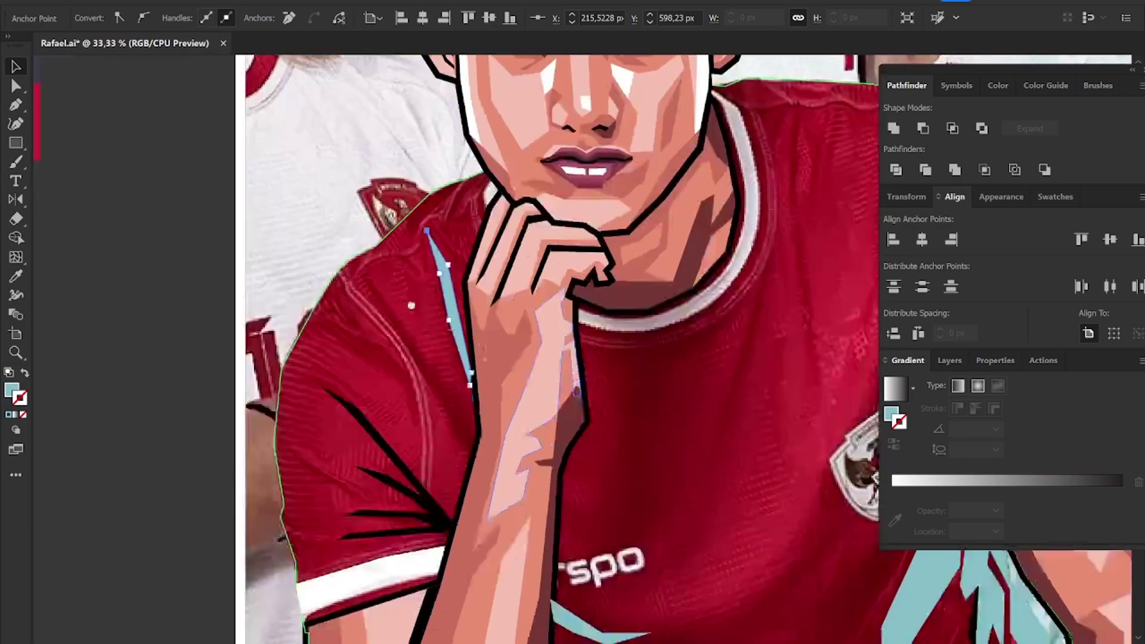
scroll(561, 349, "down", 2)
left_click(279, 208)
key("p")
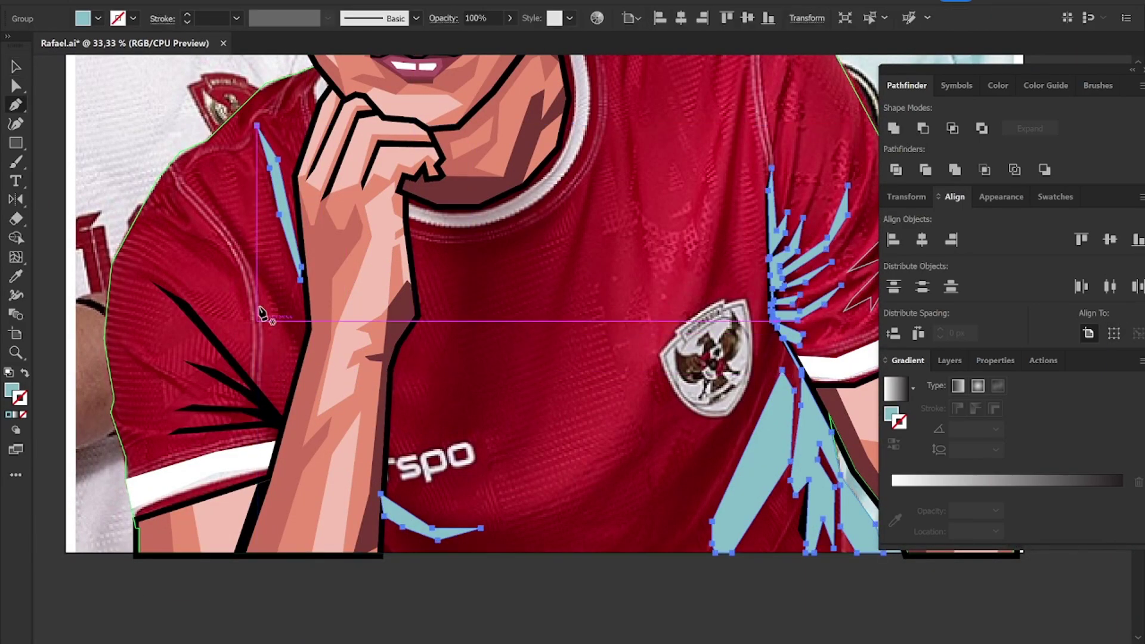
scroll(263, 313, "up", 1)
scroll(179, 191, "up", 1)
left_click(177, 193)
left_click(280, 345)
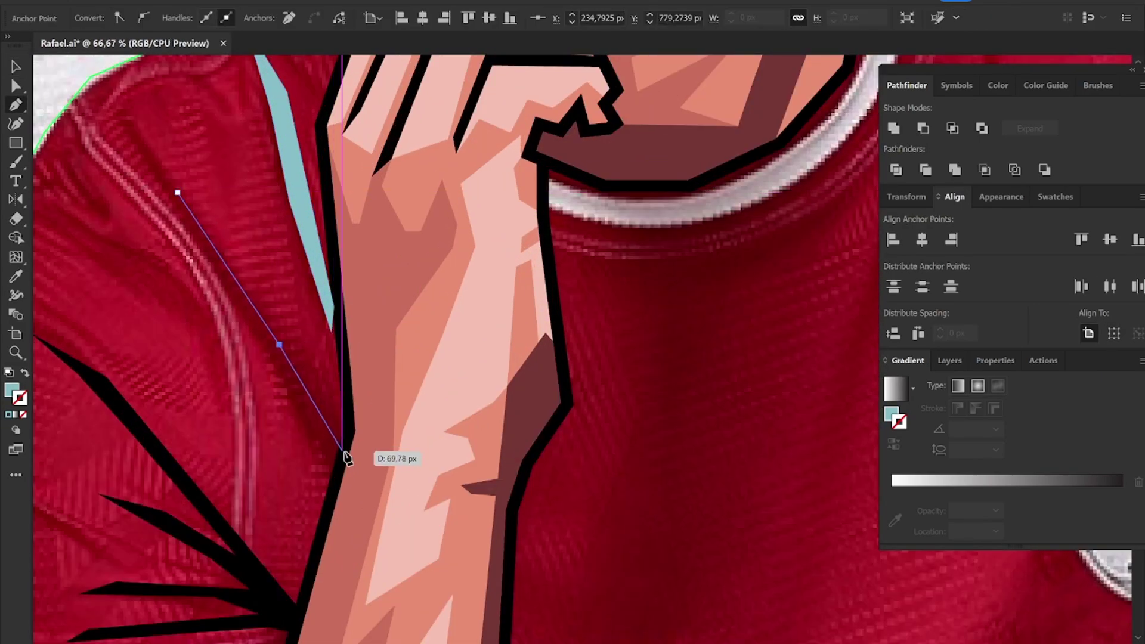
left_click(343, 451)
left_click(337, 488)
key("shift+x")
left_click(256, 332)
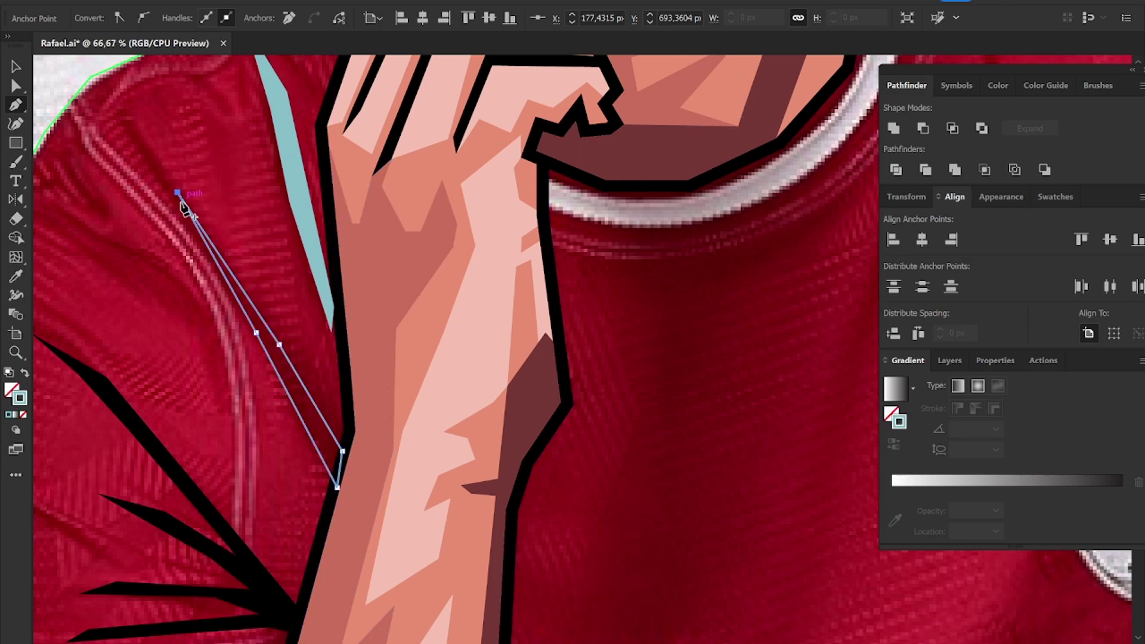
left_click(178, 192)
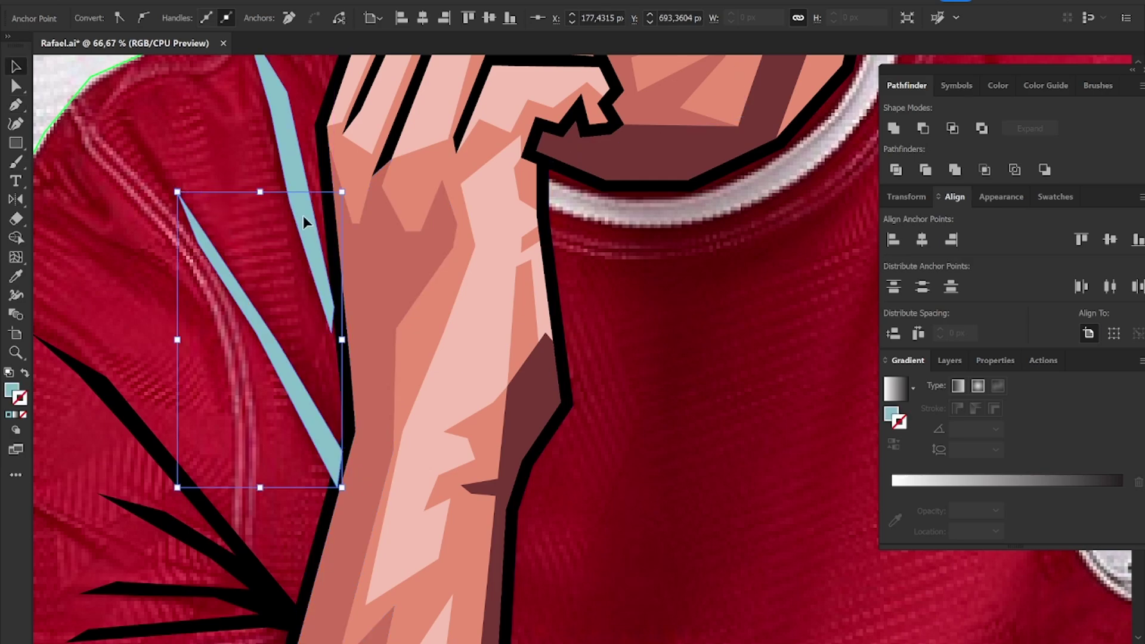
key("v")
Step: Draw a spiky light-blue facet over the left sleeve's fold spikes, keeping sharp corners
left_click(340, 446)
left_click_drag(200, 591, 436, 370)
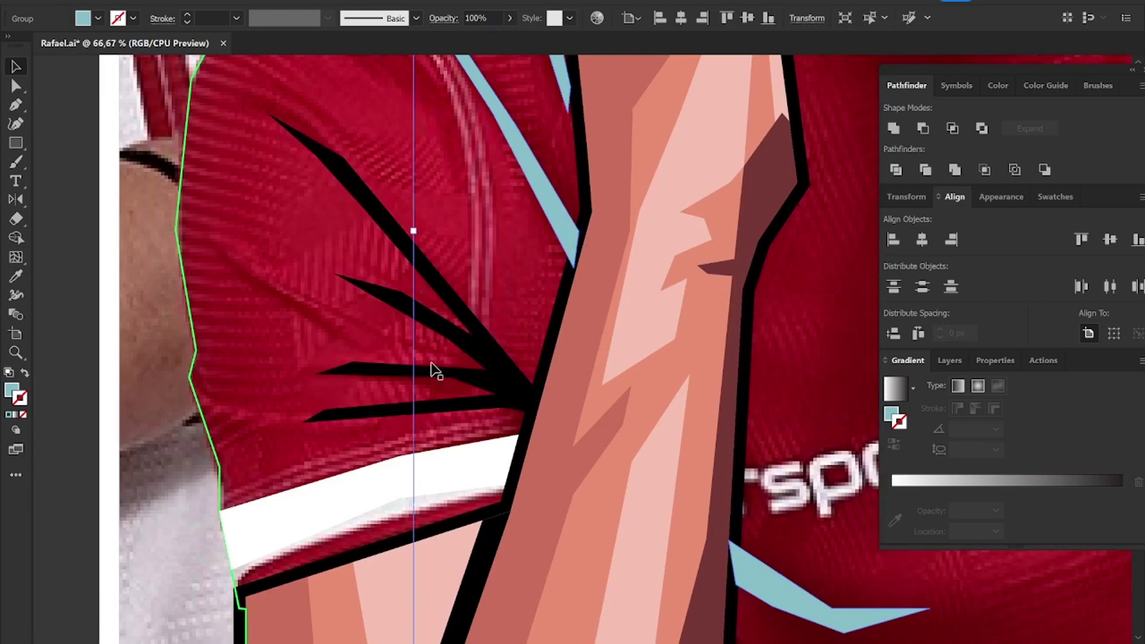
left_click(537, 389)
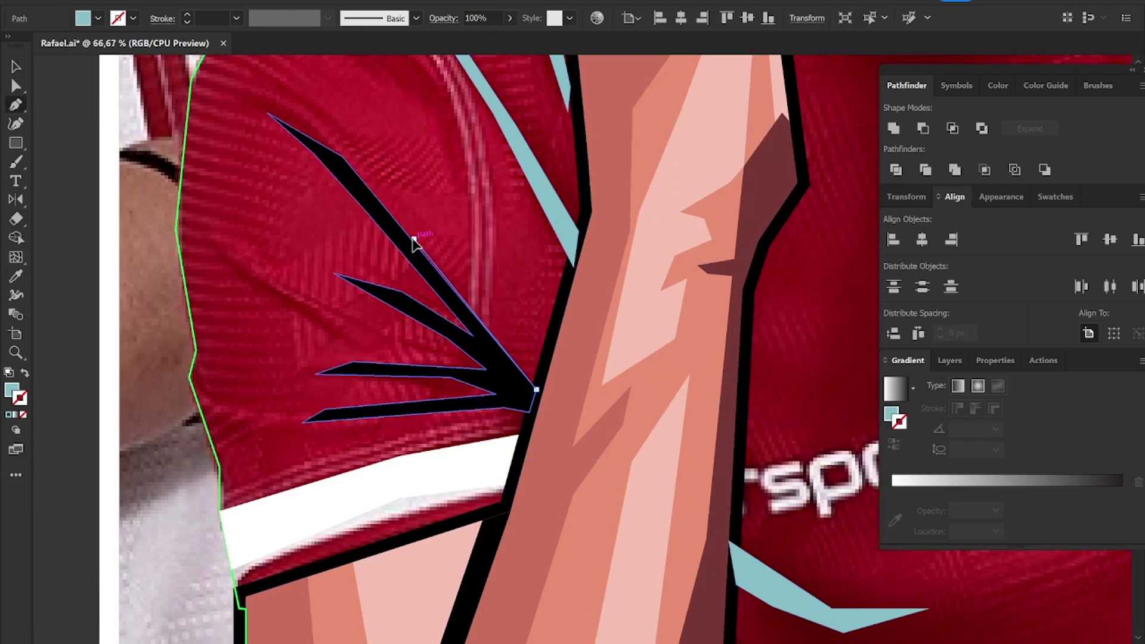
left_click(414, 239)
left_click(333, 274)
left_click_drag(440, 352, 437, 362)
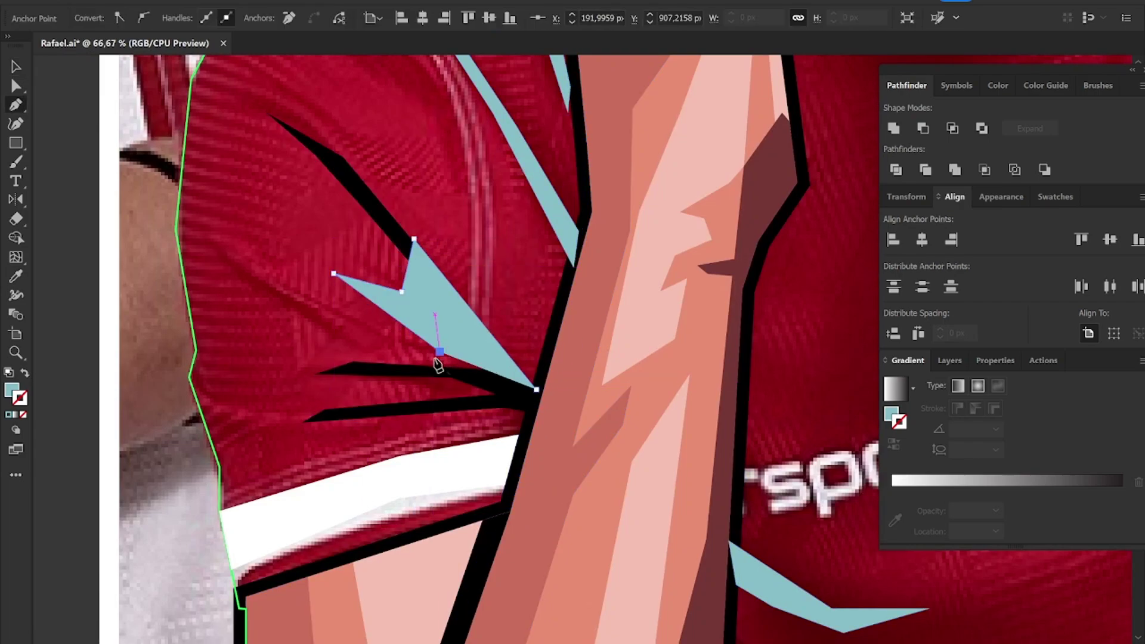
left_click_drag(345, 361, 432, 361)
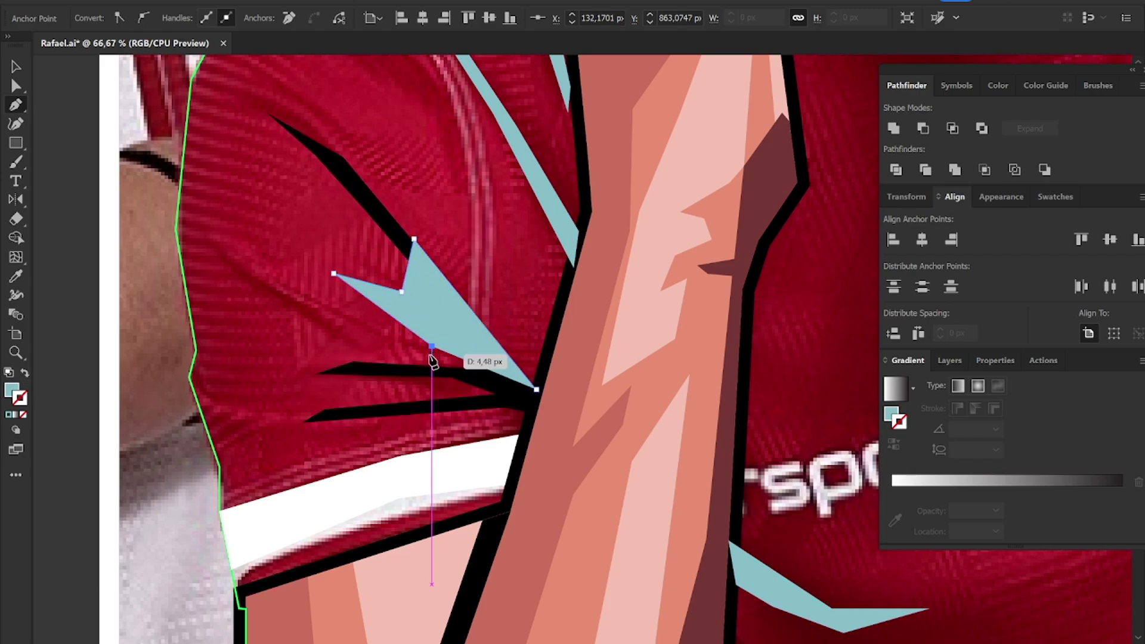
left_click_drag(345, 370, 338, 362)
left_click(316, 374)
left_click(420, 401)
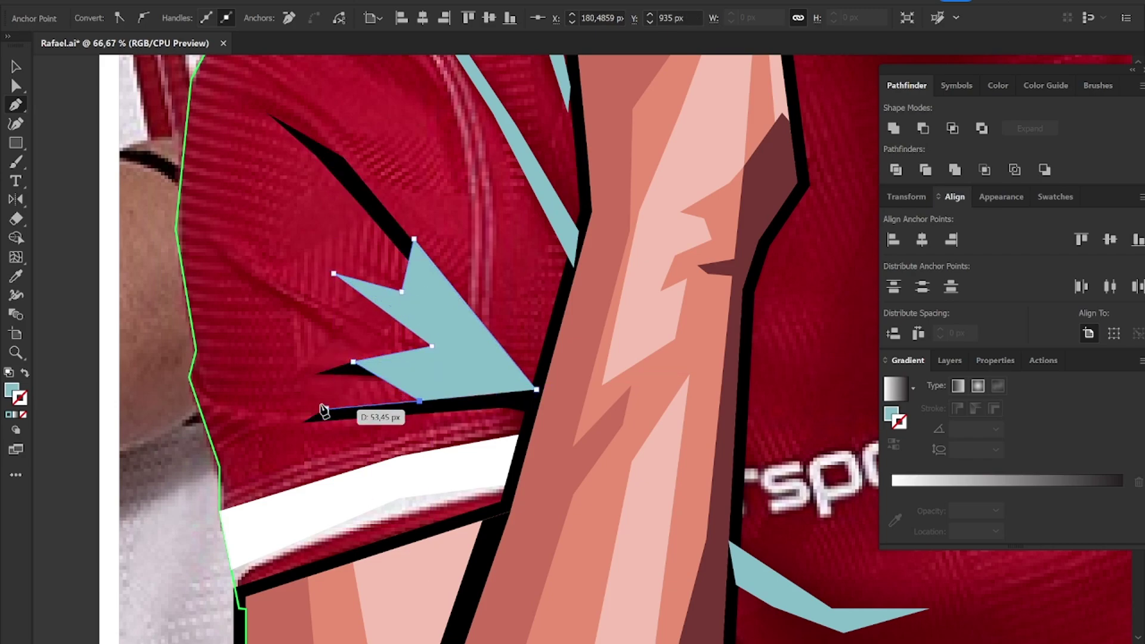
left_click(325, 410)
left_click(443, 428)
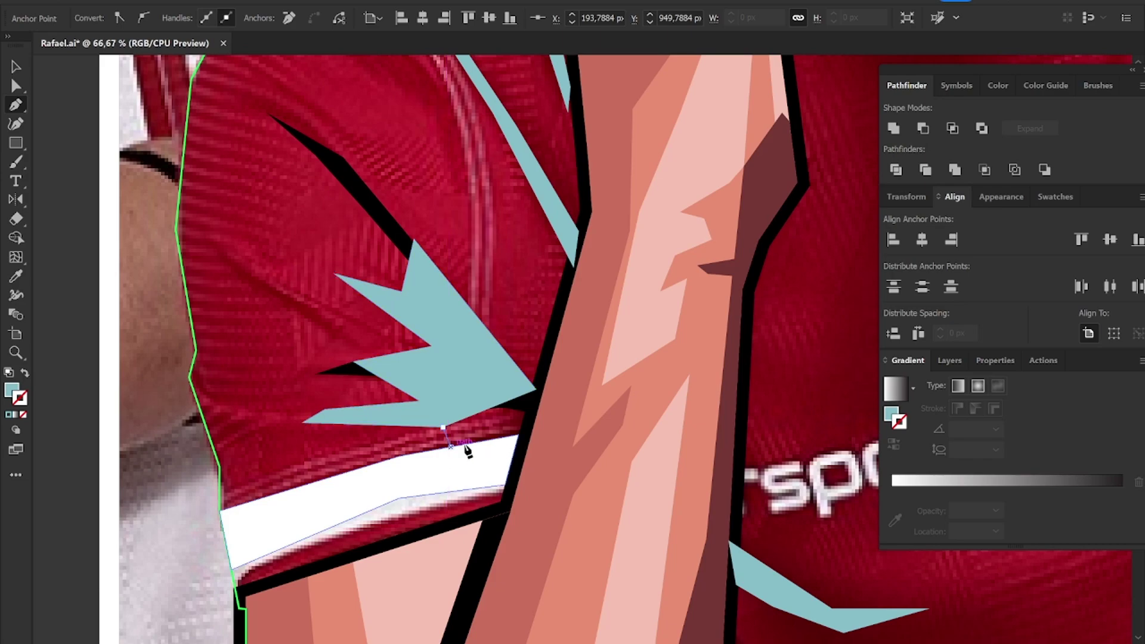
left_click(536, 389)
Step: Zoom out and select the new spiky sleeve facet to review it
key("v")
key("ctrl+minus")
key("ctrl+minus")
key("ctrl+minus")
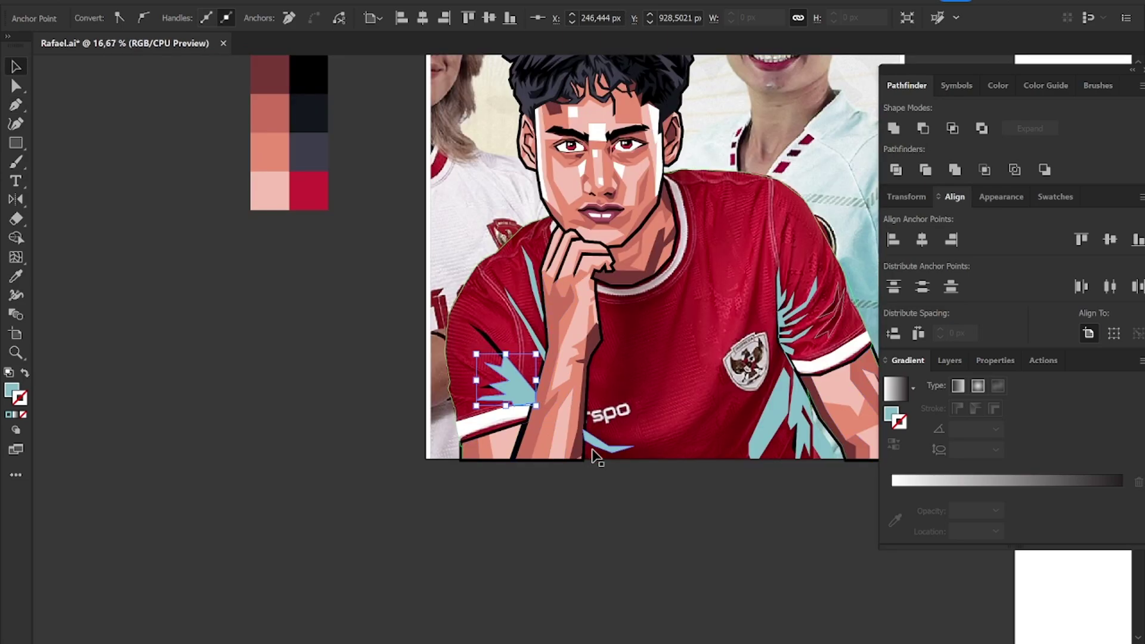
left_click(762, 368)
scroll(652, 340, "up", 3)
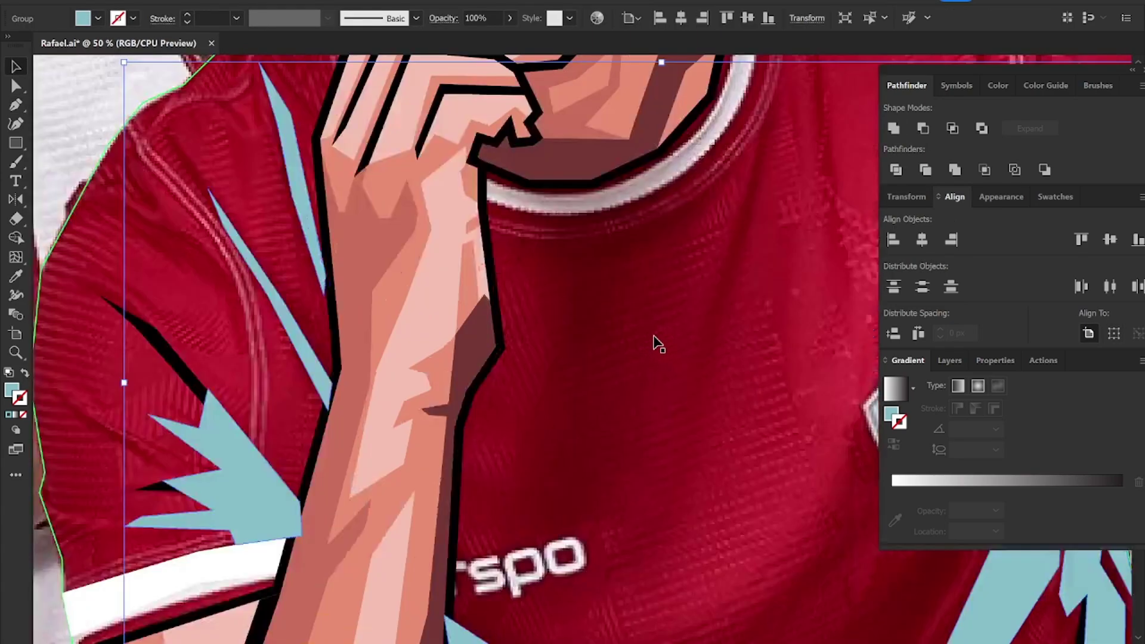
Step: Outline a facet from just below the chin down the chest and back up toward the collar
key("p")
left_click(497, 176)
left_click(531, 228)
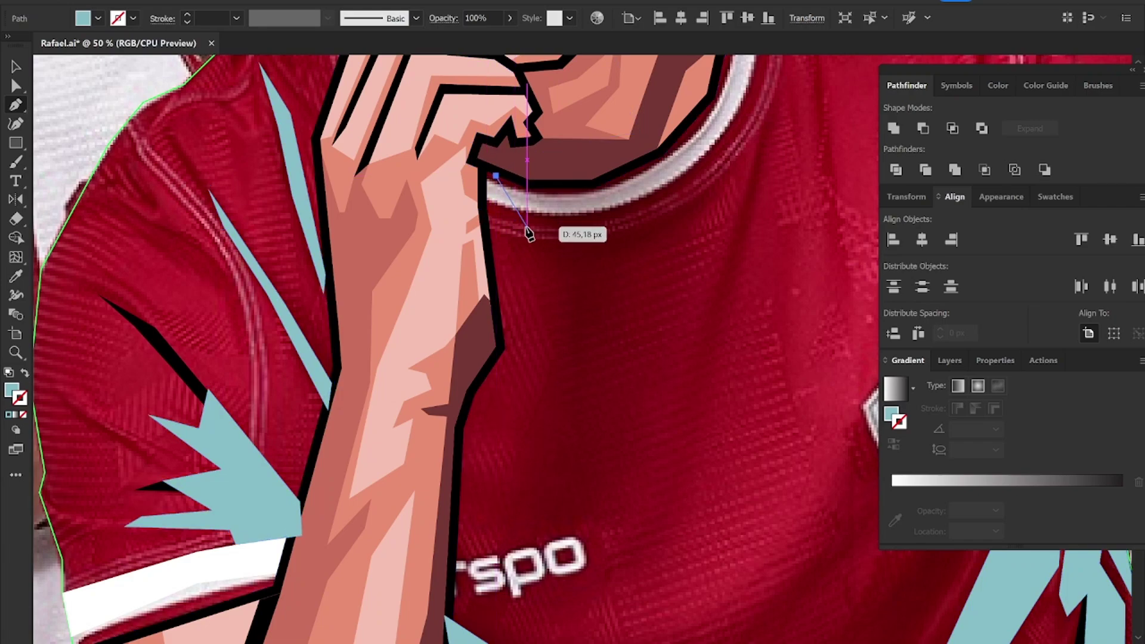
left_click(536, 286)
left_click(553, 305)
left_click(549, 392)
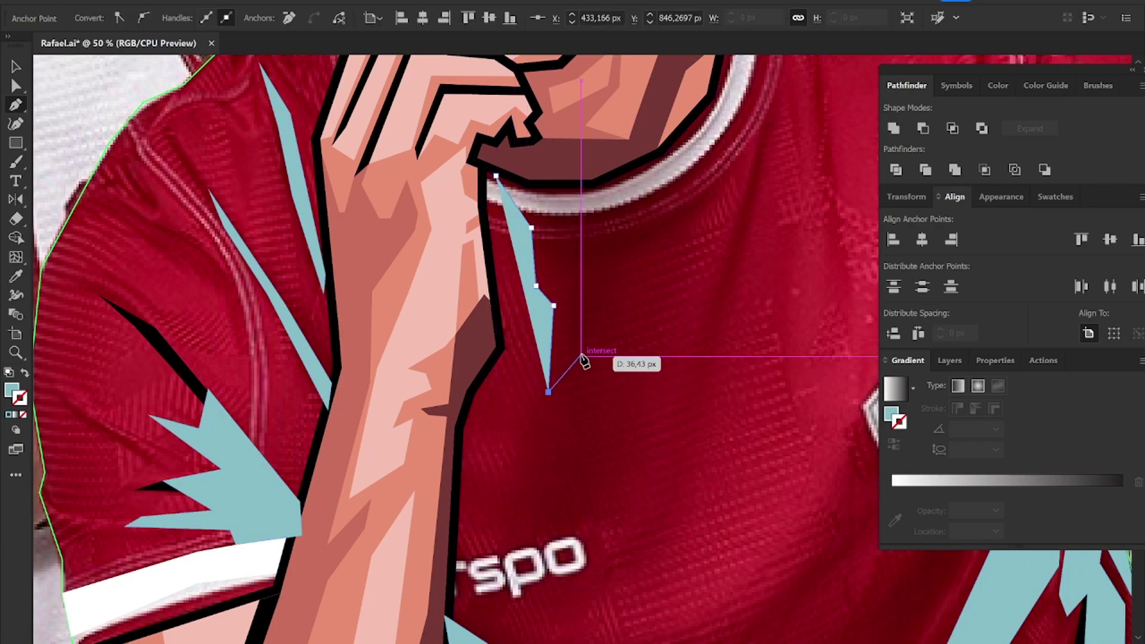
left_click(595, 323)
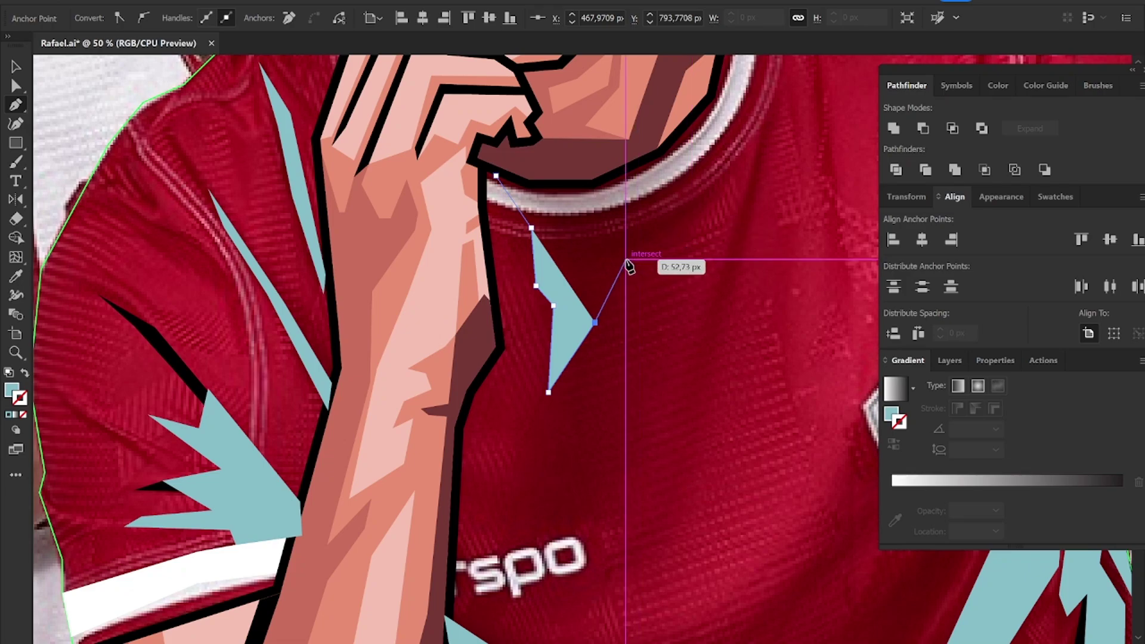
left_click(626, 260)
left_click(713, 215)
left_click(722, 172)
Step: Close the chest facet along the collar, then select the light-blue facet group and zoom out
key("shift+x")
scroll(687, 238, "up", 4)
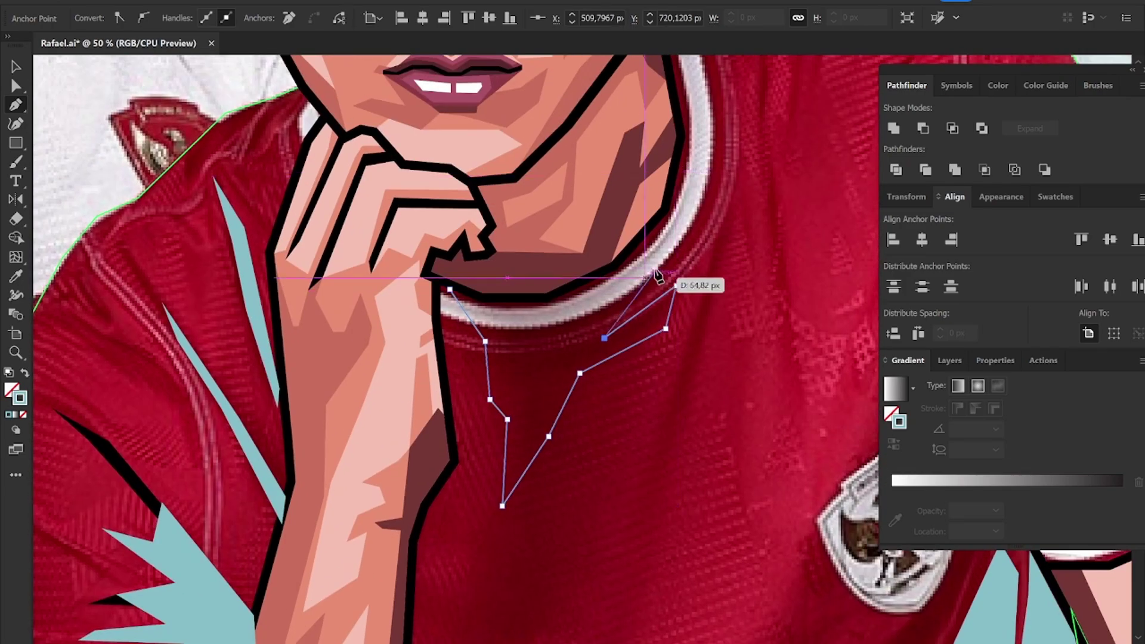
left_click(669, 212)
left_click(580, 206)
left_click(451, 281)
key("v")
key("shift+x")
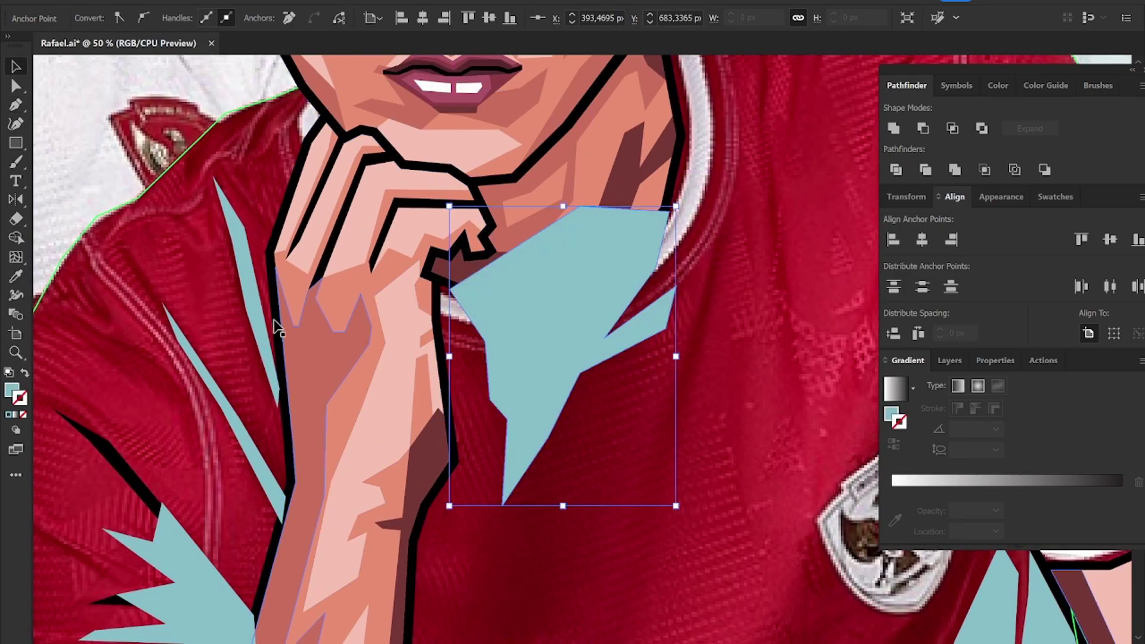
left_click(258, 309)
key("ctrl+minus")
Step: Select the placed reference poster and shrink it
key("ctrl+minus")
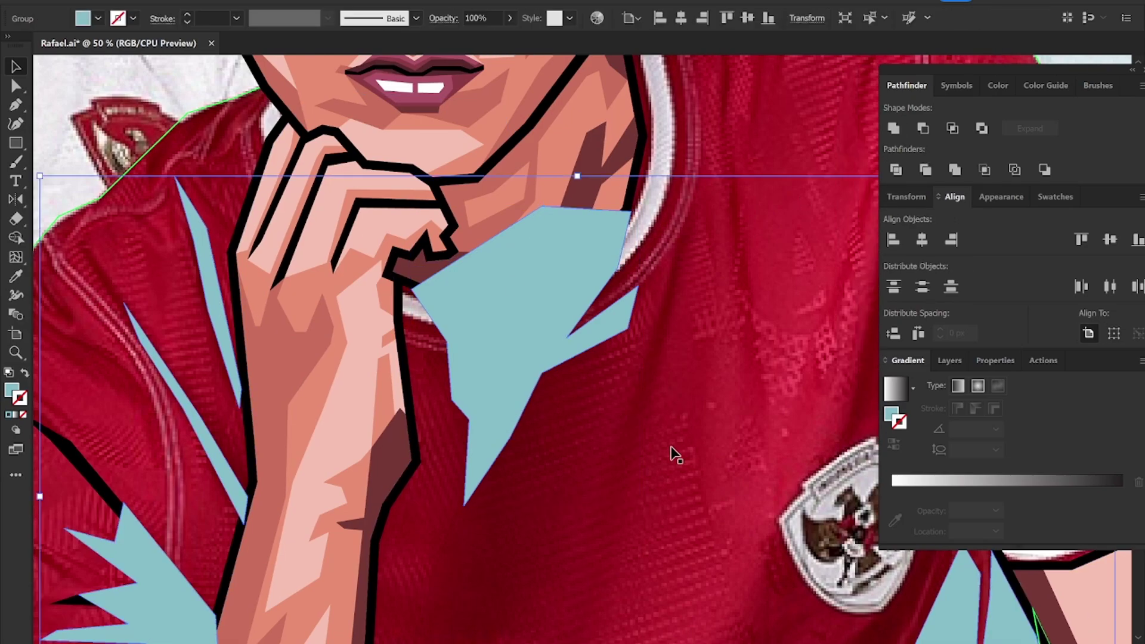
key("ctrl+minus")
left_click_drag(642, 376, 231, 410)
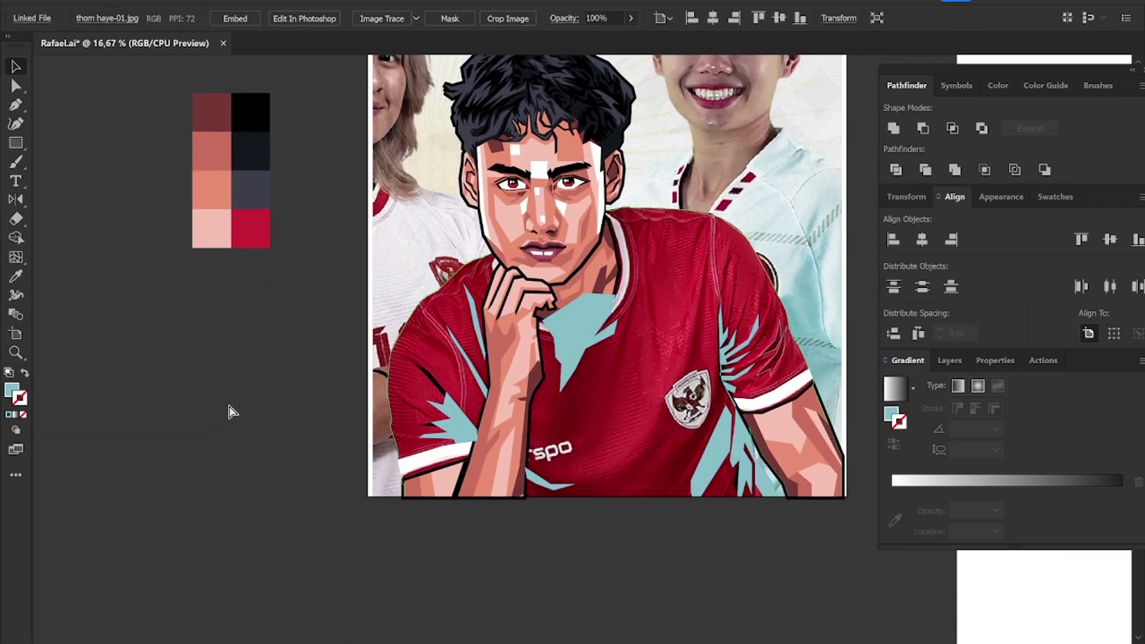
scroll(260, 422, "down", 3)
scroll(563, 474, "left", 5)
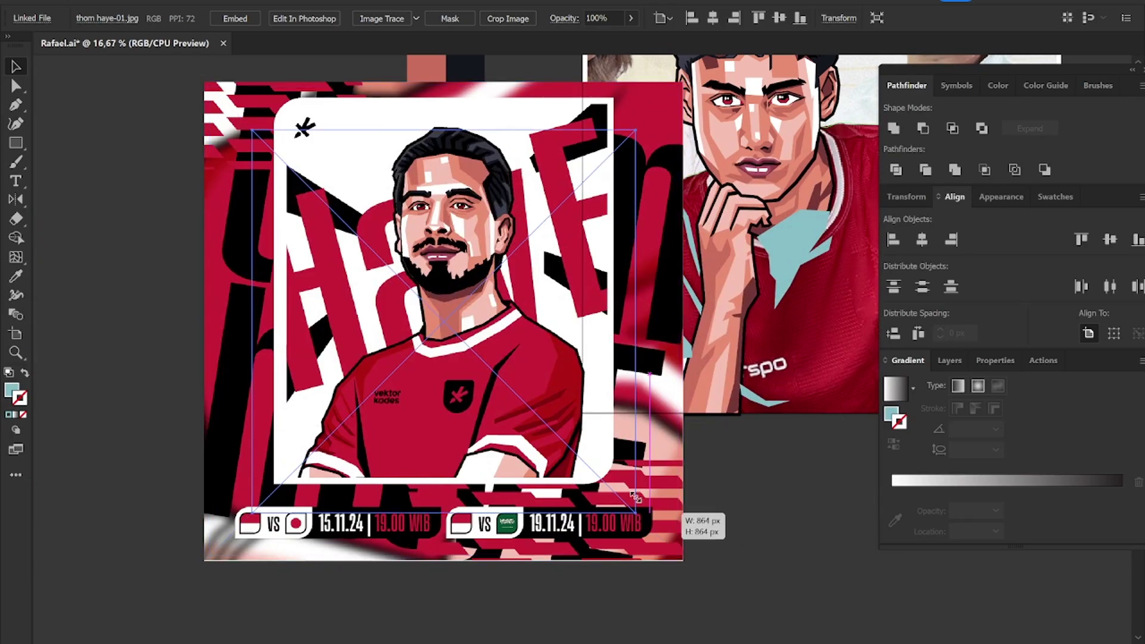
left_click_drag(682, 563, 563, 512)
Step: Shift the top three palette swatches one column left
scroll(511, 245, "up", 1)
scroll(432, 297, "up", 3)
scroll(432, 297, "left", 2)
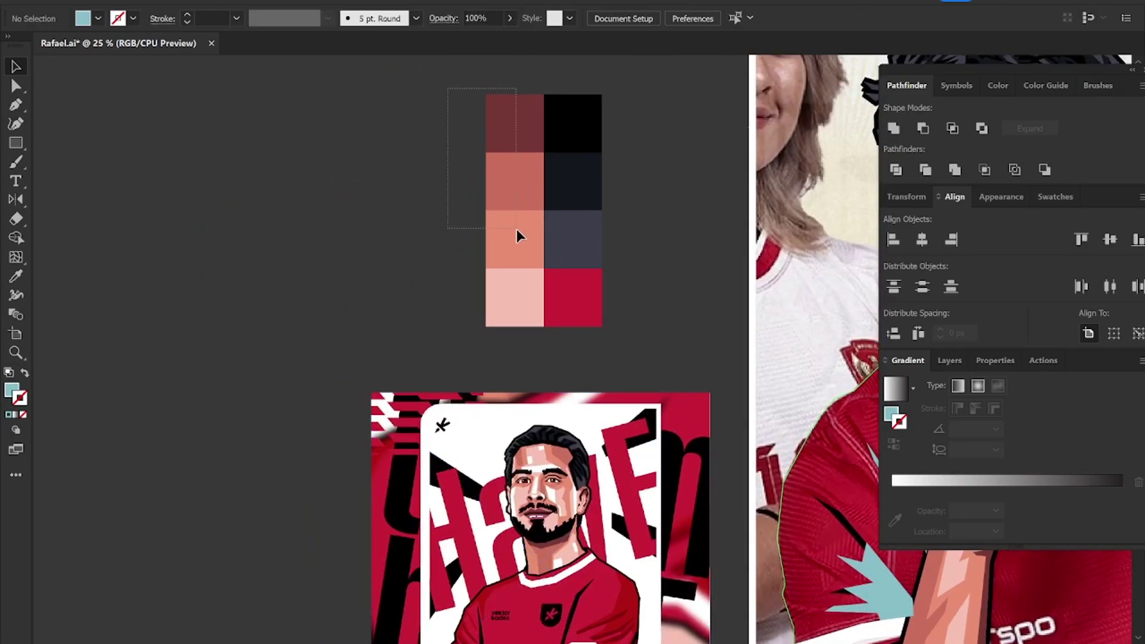
left_click_drag(517, 229, 452, 190)
Step: Recolour the top-left palette swatch with the jersey's dark red
left_click(454, 122)
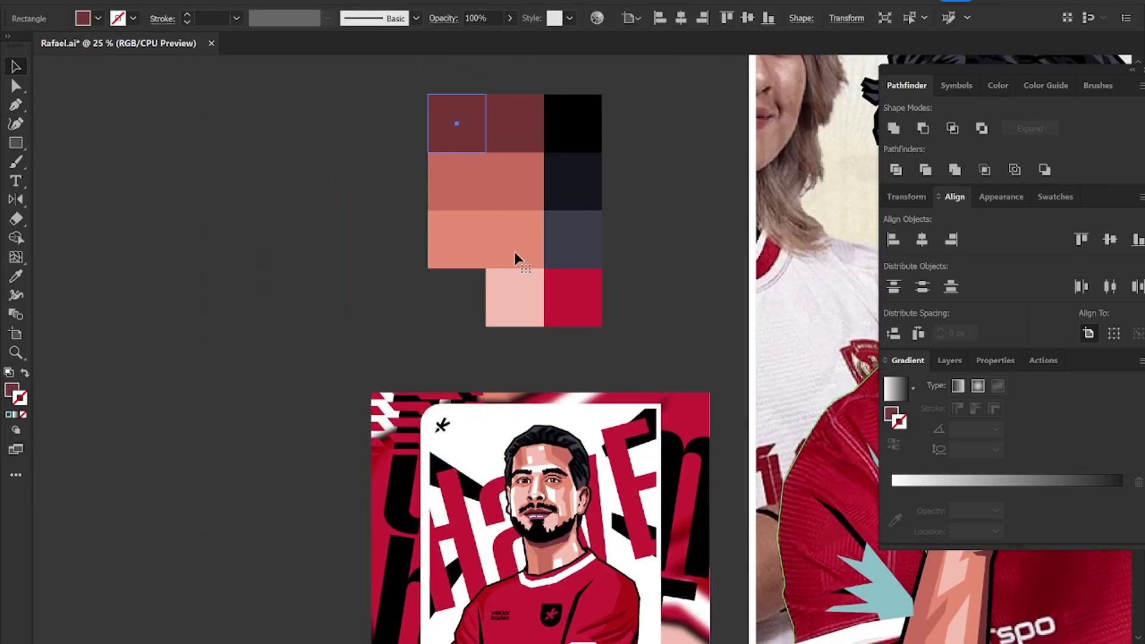
scroll(515, 256, "down", 3)
scroll(514, 256, "right", 1)
key("i")
scroll(582, 451, "up", 4)
left_click(601, 478)
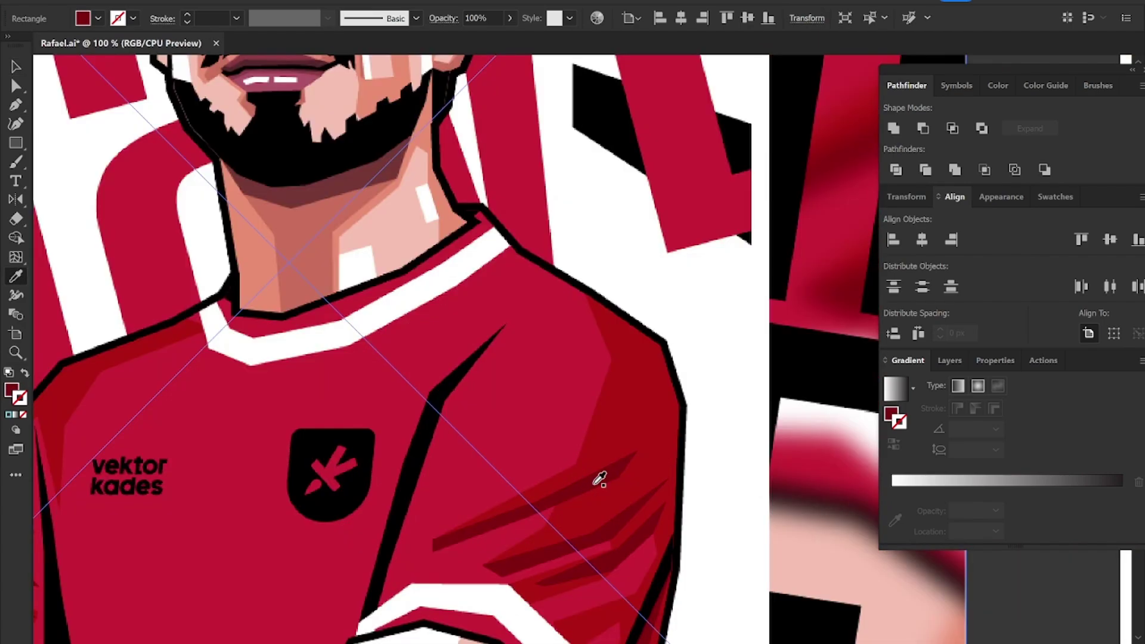
scroll(602, 478, "down", 4)
key("v")
scroll(439, 177, "up", 3)
Step: Give the second-row swatch the crimson colour and the third-row swatch a dark red
left_click(438, 177)
key("i")
left_click(555, 280)
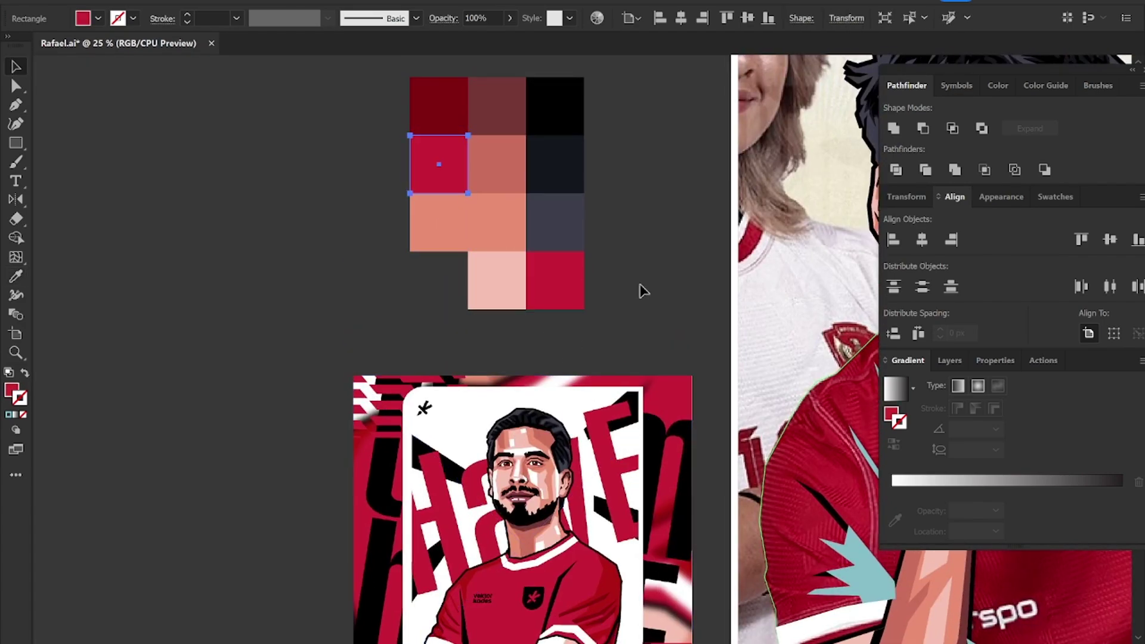
key("v")
left_click(643, 361)
left_click(444, 216)
key("i")
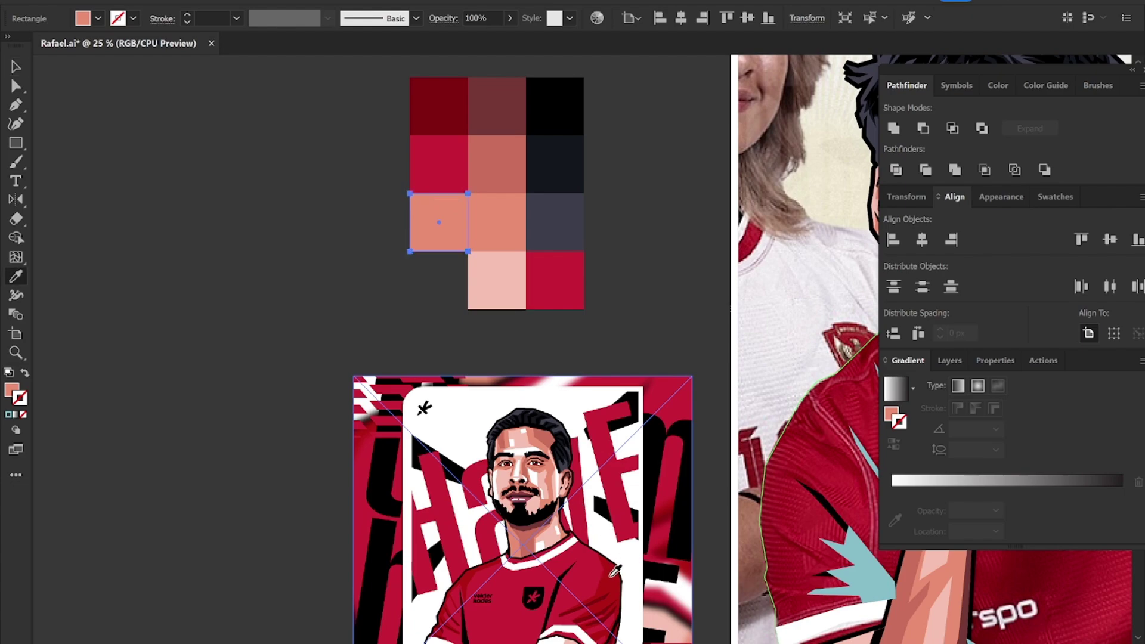
left_click(613, 567)
key("v")
left_click(673, 309)
Step: Set the second-row swatch to dark red and the third-row swatch to the poster's crimson
left_click(440, 171)
key("i")
left_click(442, 210)
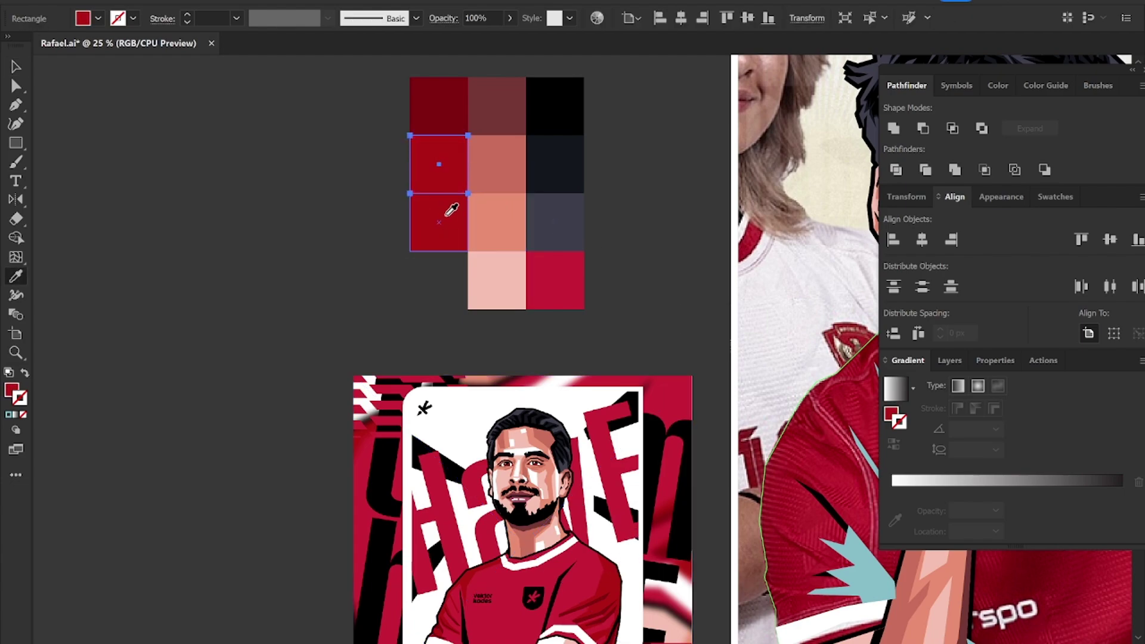
key("v")
key("i")
left_click(588, 569)
key("v")
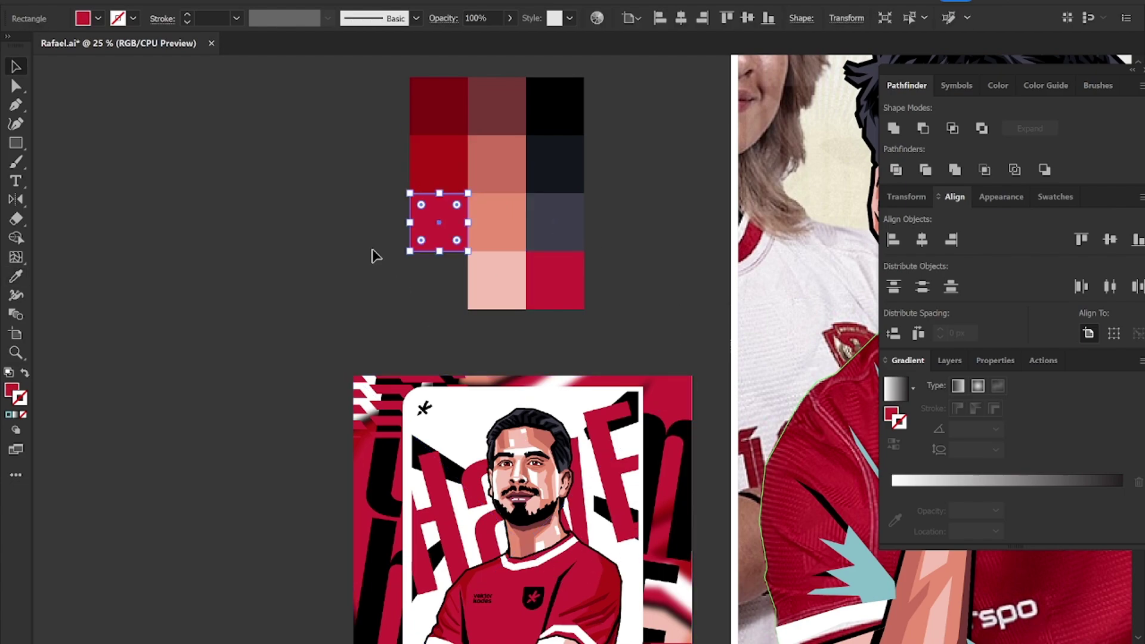
left_click(522, 360)
Step: Delete the reference poster from the artboard
left_click_drag(521, 360, 339, 191)
left_click(375, 316)
key("Delete")
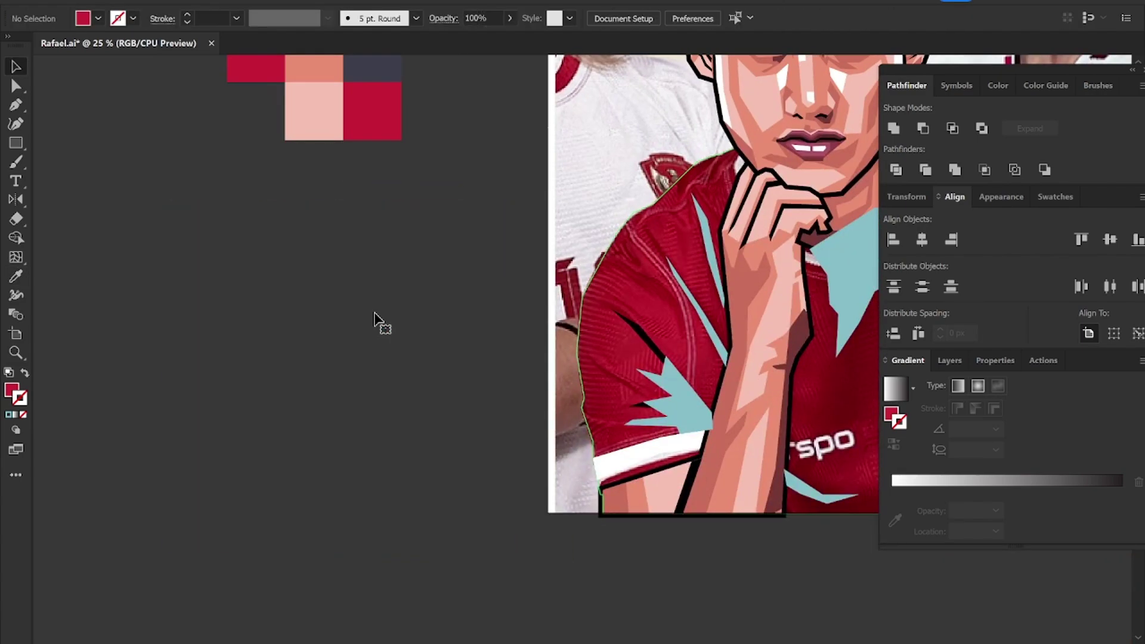
scroll(576, 316, "right", 3)
Step: Recolour the light-blue shirt shading shapes with the jersey's dark red
left_click(678, 307)
key("i")
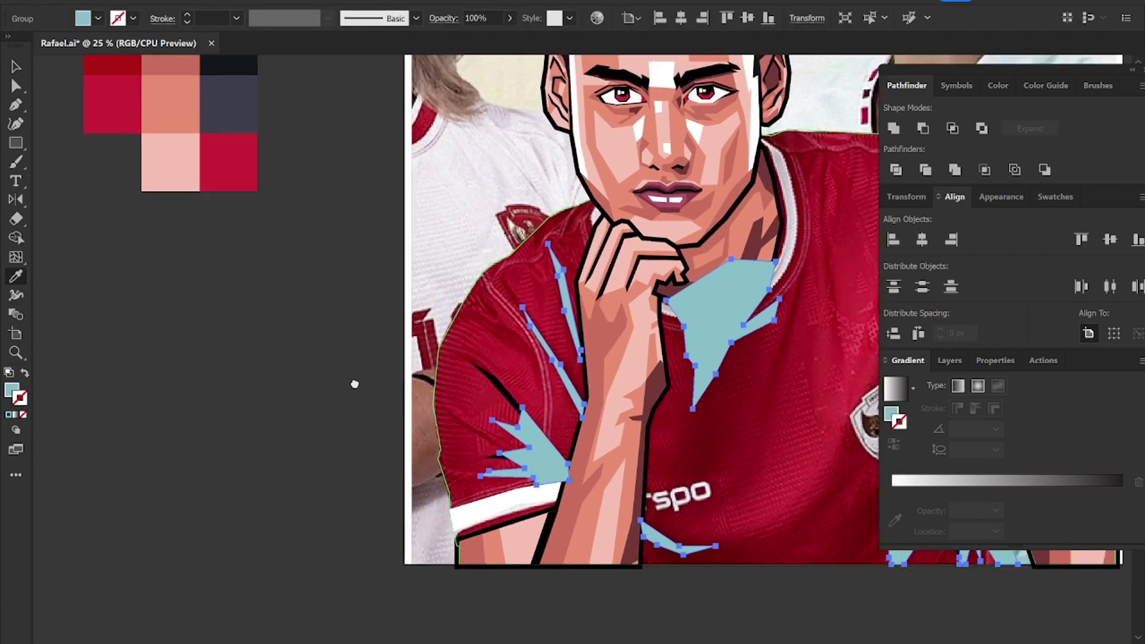
left_click(440, 256)
key("v")
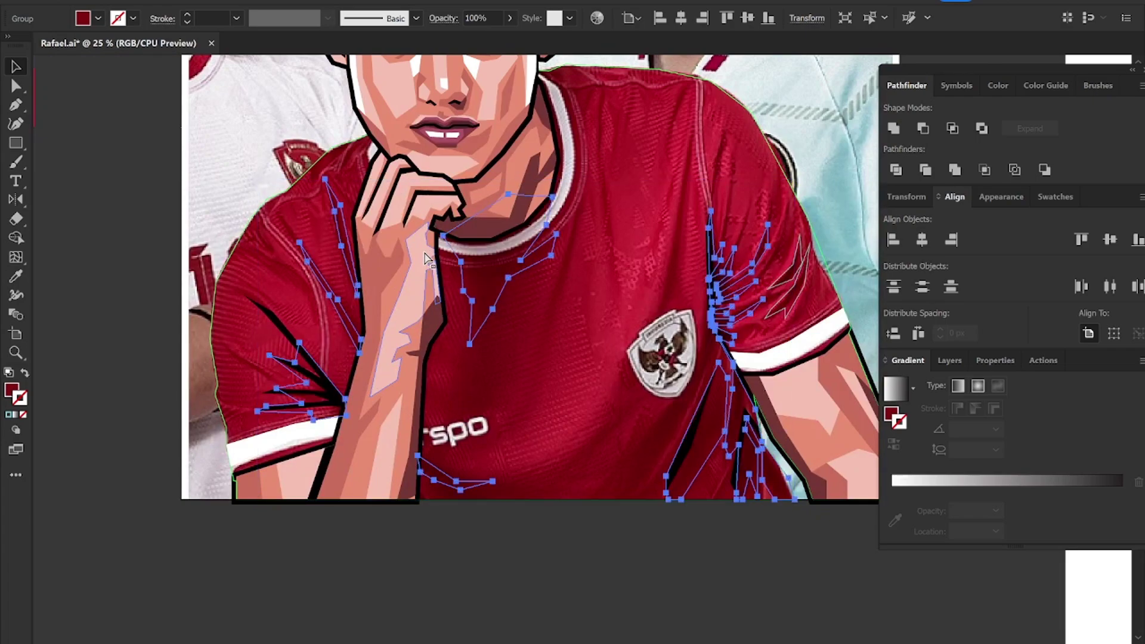
left_click(659, 574)
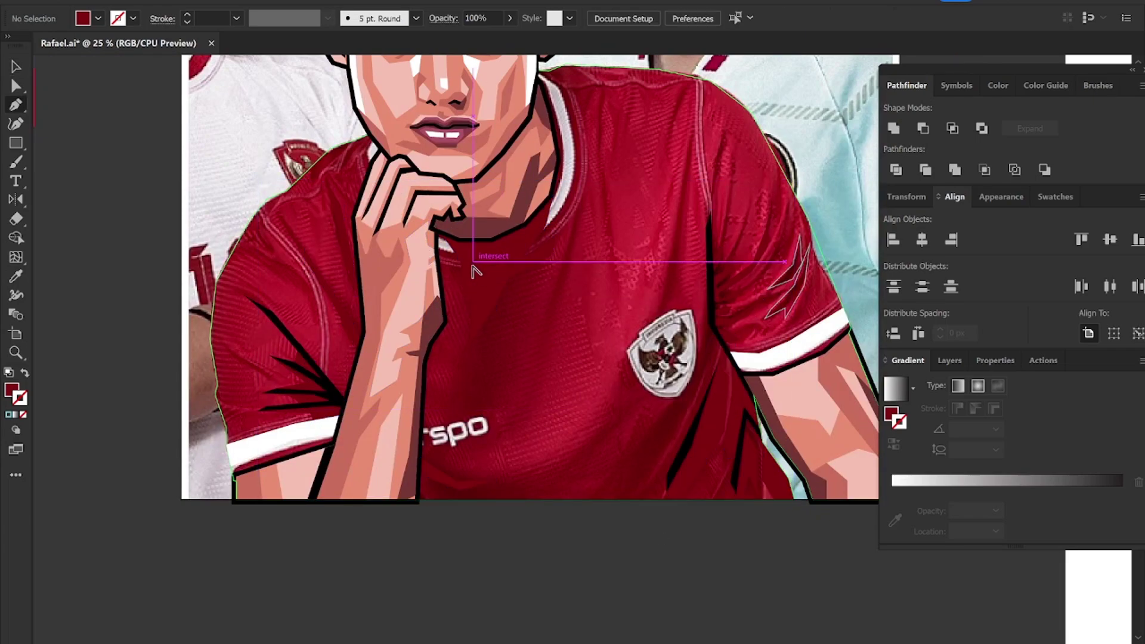
scroll(474, 271, "up", 3)
Step: Trace the collar's lower and outer edges up to its top corner, shown as an outline
scroll(299, 325, "up", 1)
left_click(278, 320)
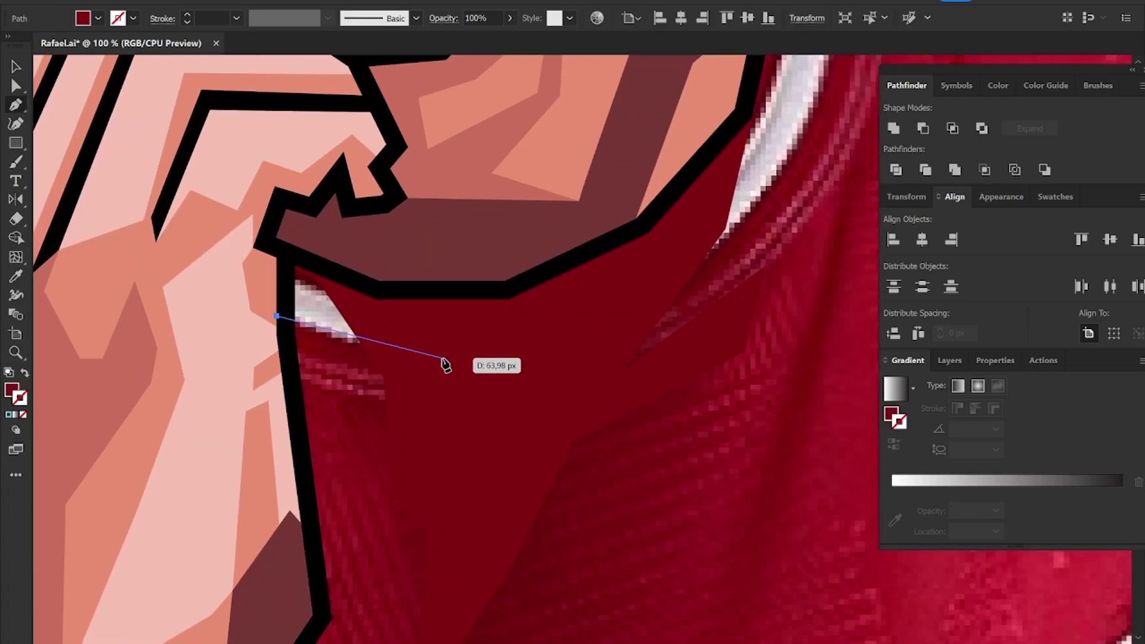
left_click(409, 355)
left_click(589, 330)
left_click(597, 403)
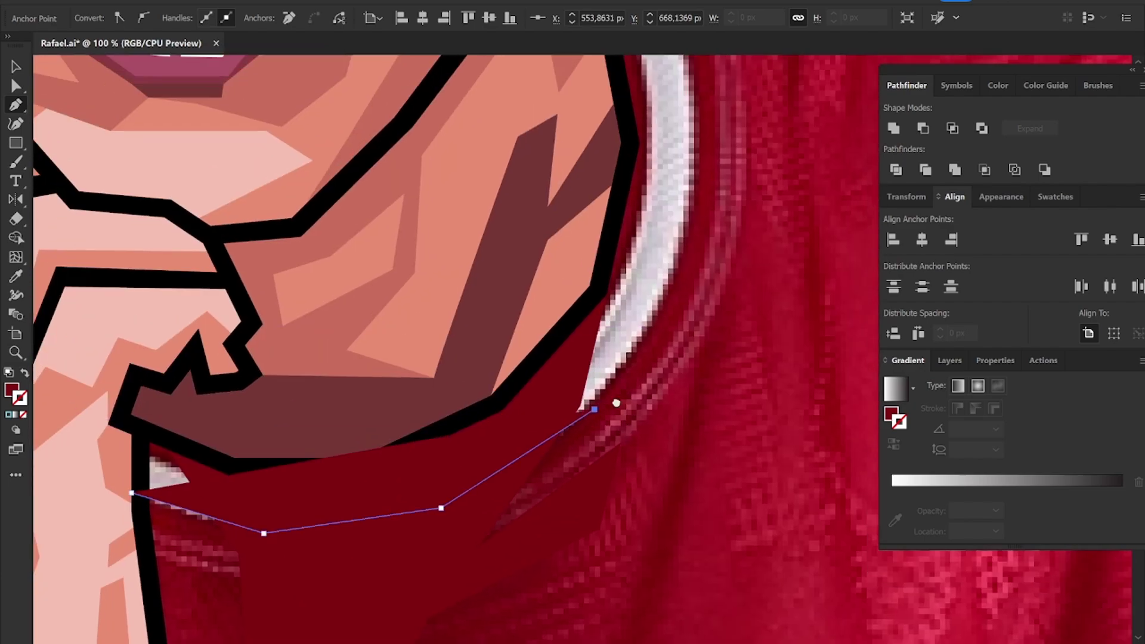
scroll(597, 411, "up", 3)
scroll(596, 466, "up", 3)
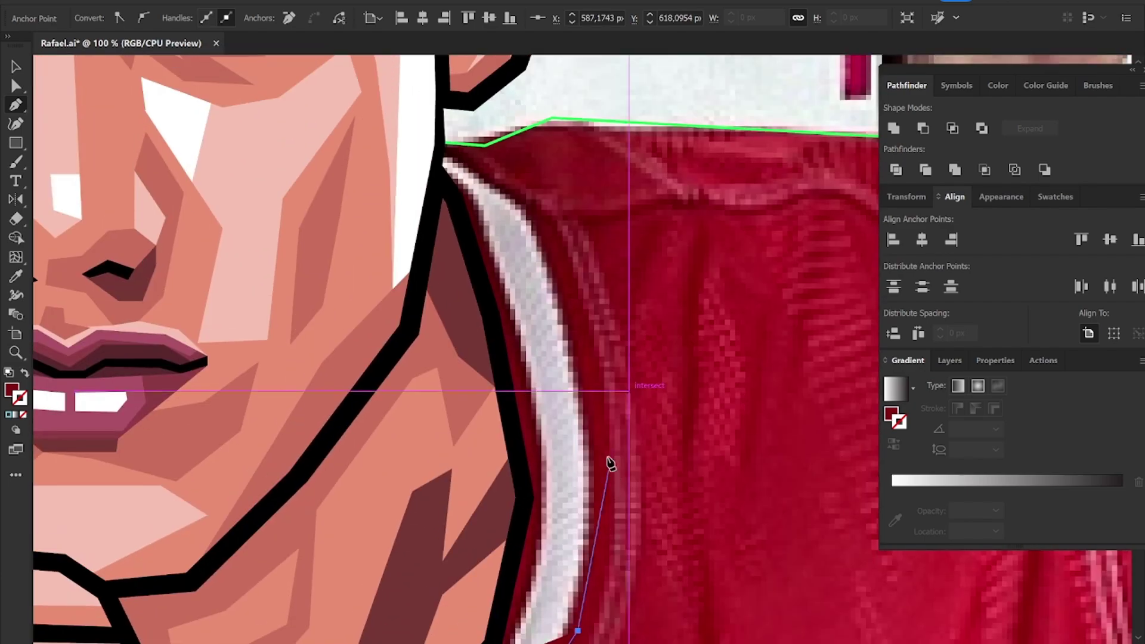
left_click(559, 280)
left_click(523, 197)
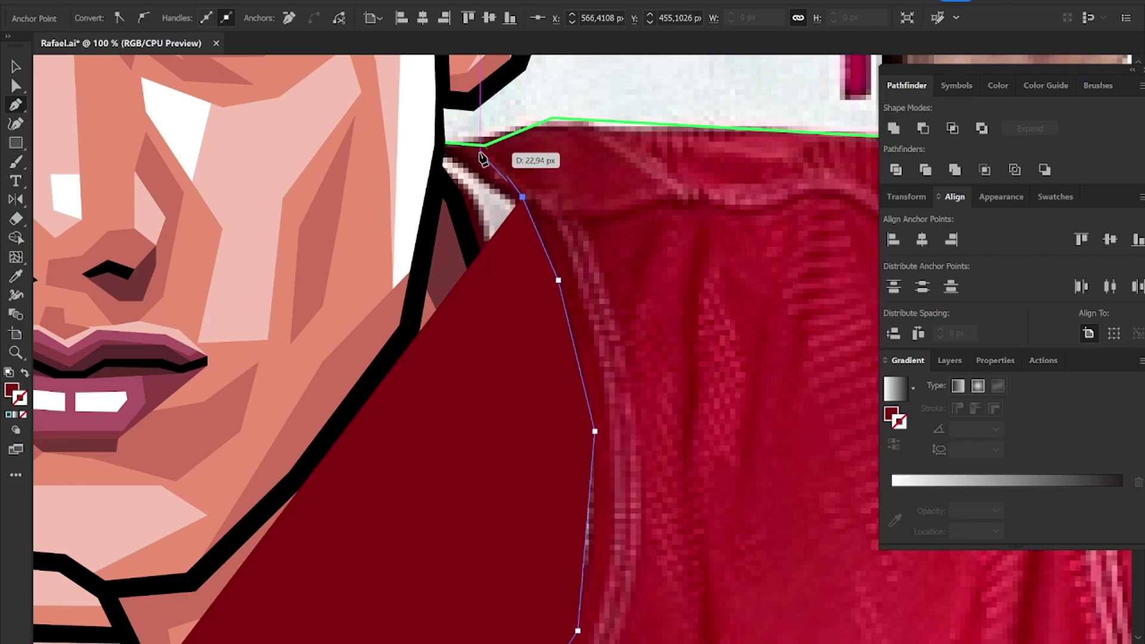
left_click(484, 145)
left_click(444, 142)
key("shift+x")
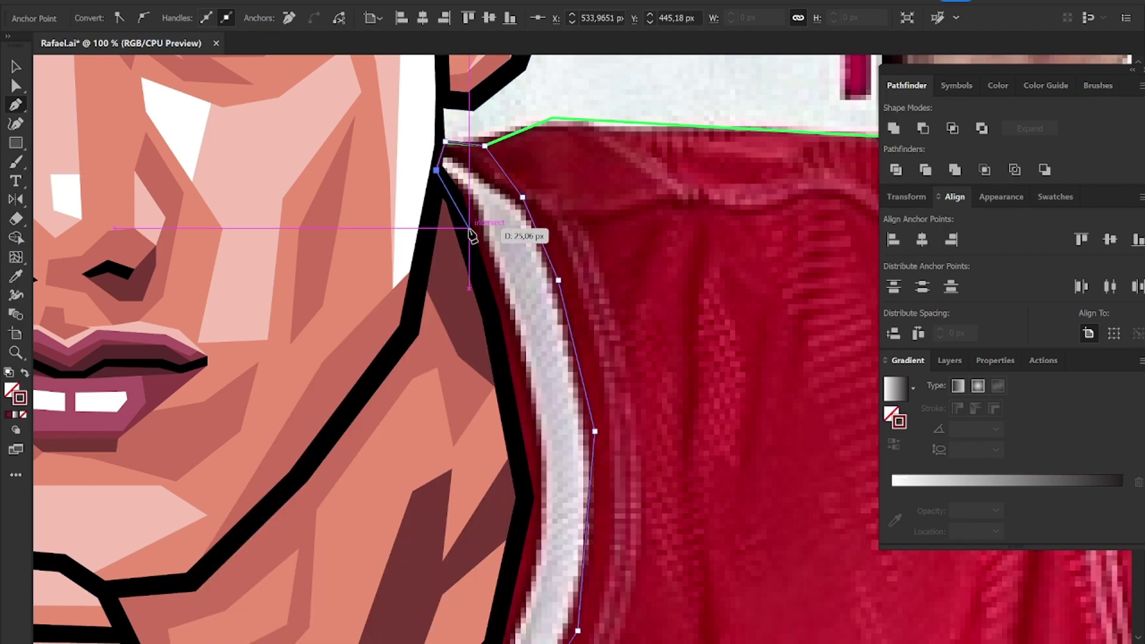
Step: Add anchor points down the inner collar edge to the bottom of the collar
mouse_move(501, 391)
left_mouse_down()
mouse_move(460, 140)
mouse_move(528, 391)
left_mouse_up()
left_click(508, 207)
left_click(569, 547)
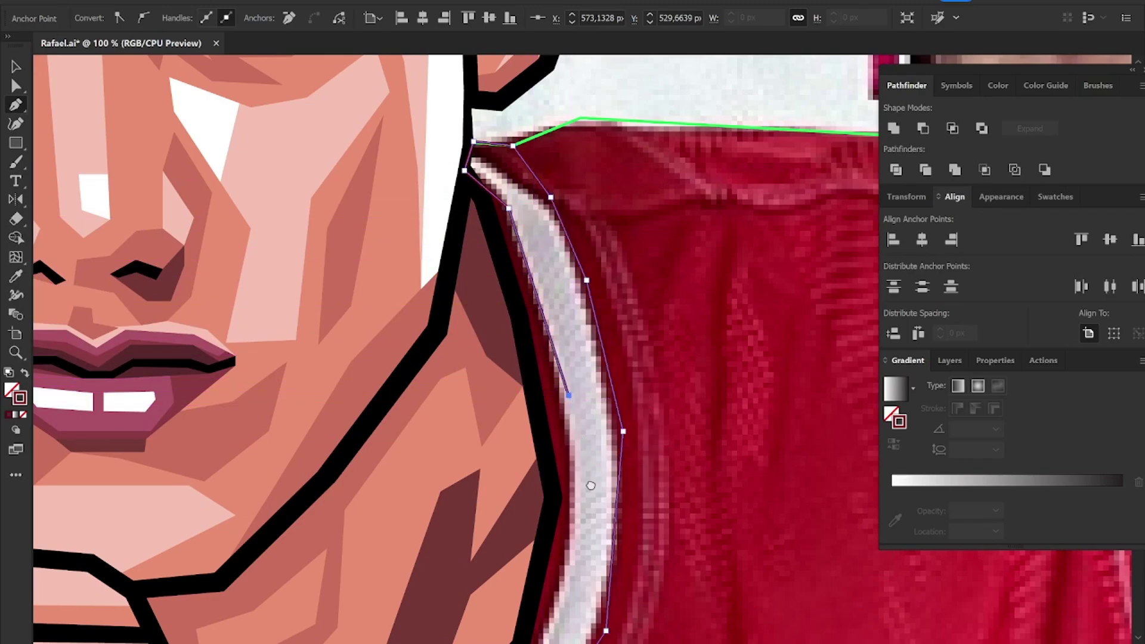
left_click_drag(569, 548, 537, 208)
left_click(517, 309)
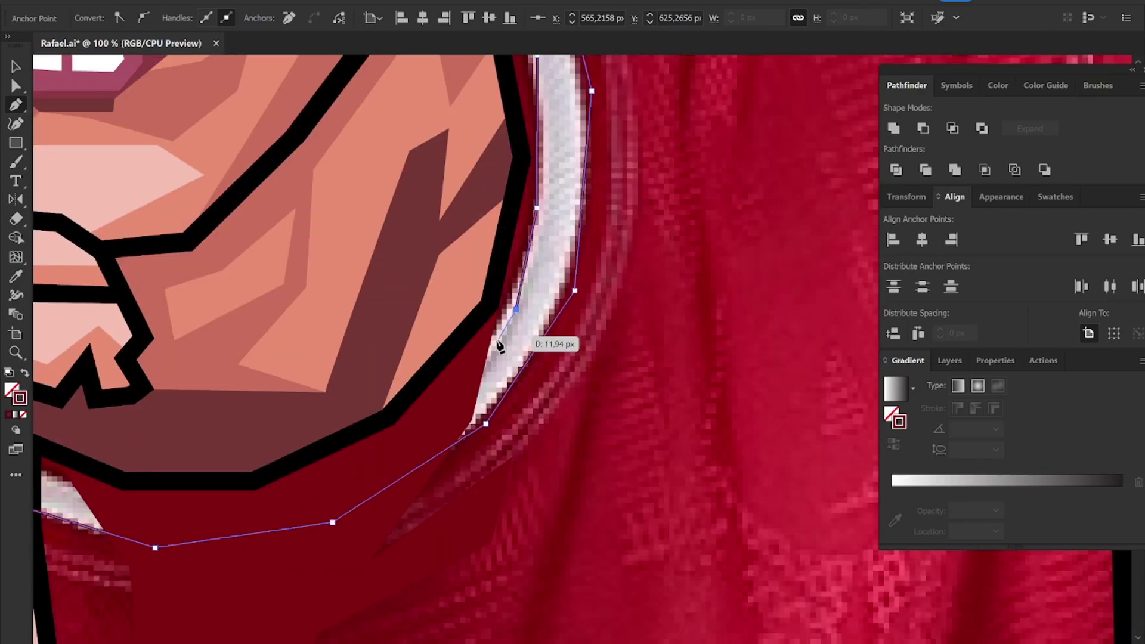
left_click(480, 370)
left_click_drag(481, 370, 769, 216)
Step: Trace the inner collar edge back to the start, close the band, and fit the view
left_click(697, 280)
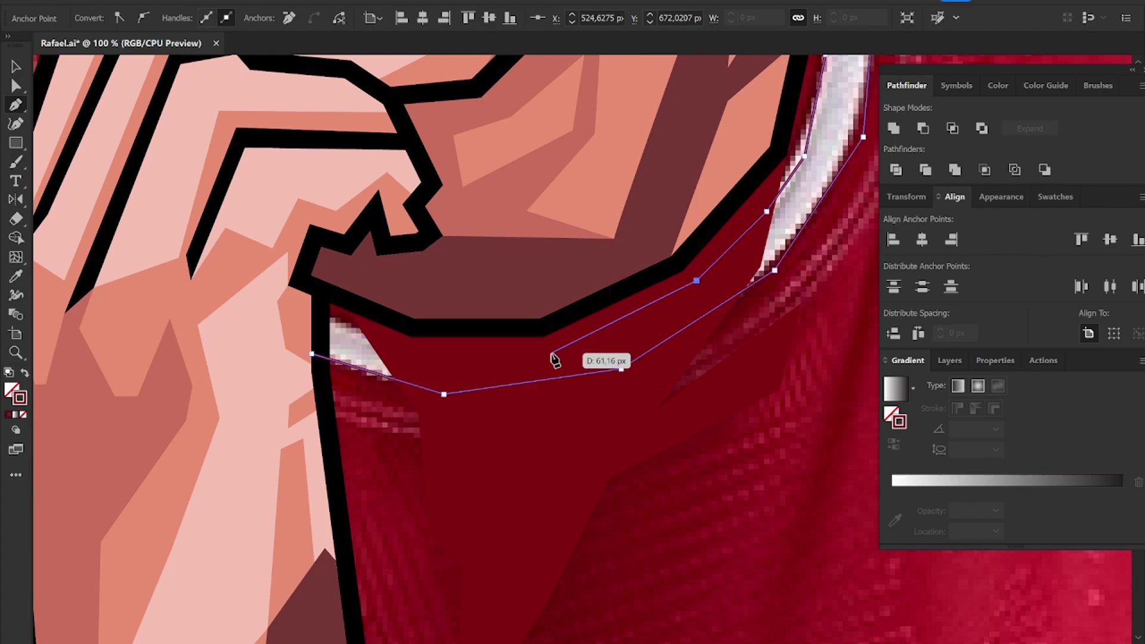
left_click(553, 349)
left_click(410, 346)
left_click(318, 309)
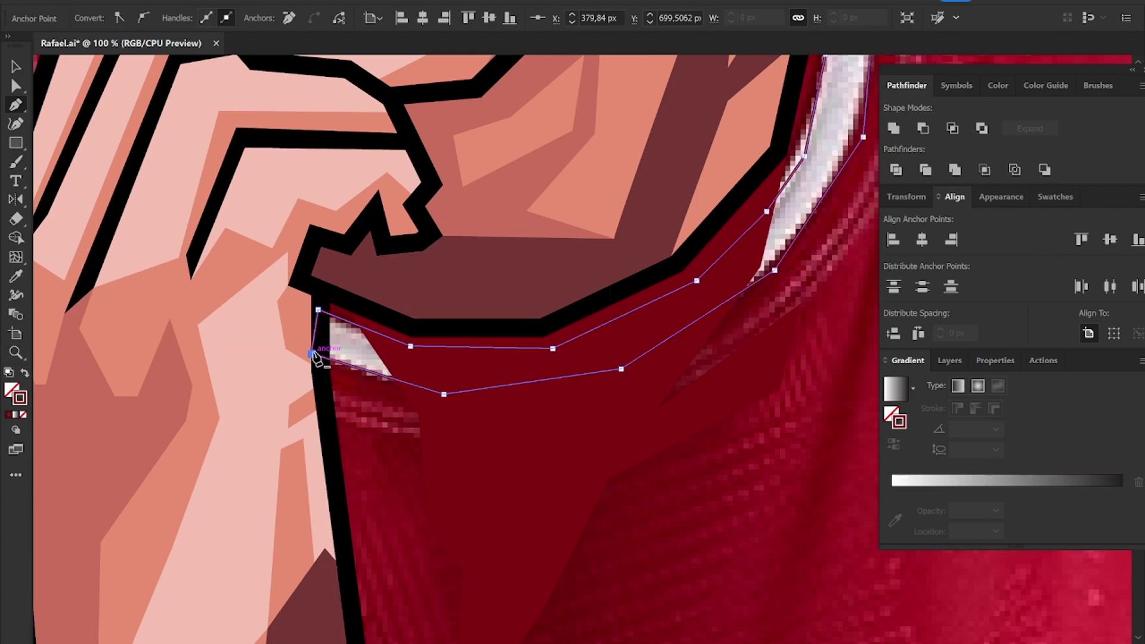
left_click(312, 355)
key("ctrl+0")
left_click(15, 67)
scroll(398, 339, "up", 2)
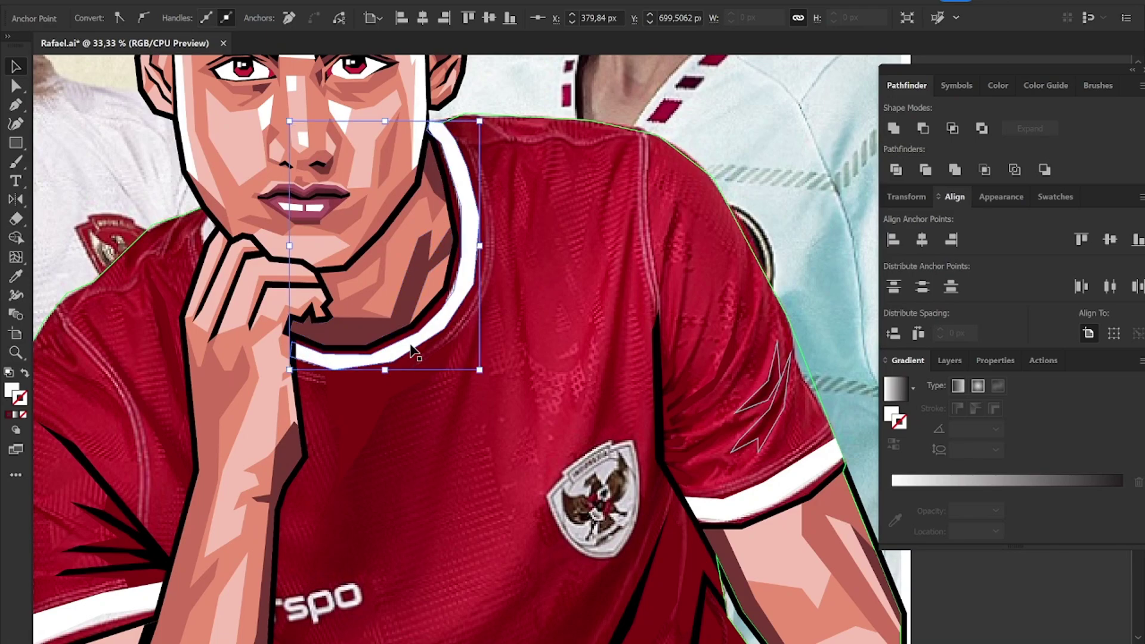
Step: Colour the sleeve shading red and unite all shirt shading pieces into one shape
left_click(725, 288)
scroll(722, 290, "down", 1)
left_click(733, 238)
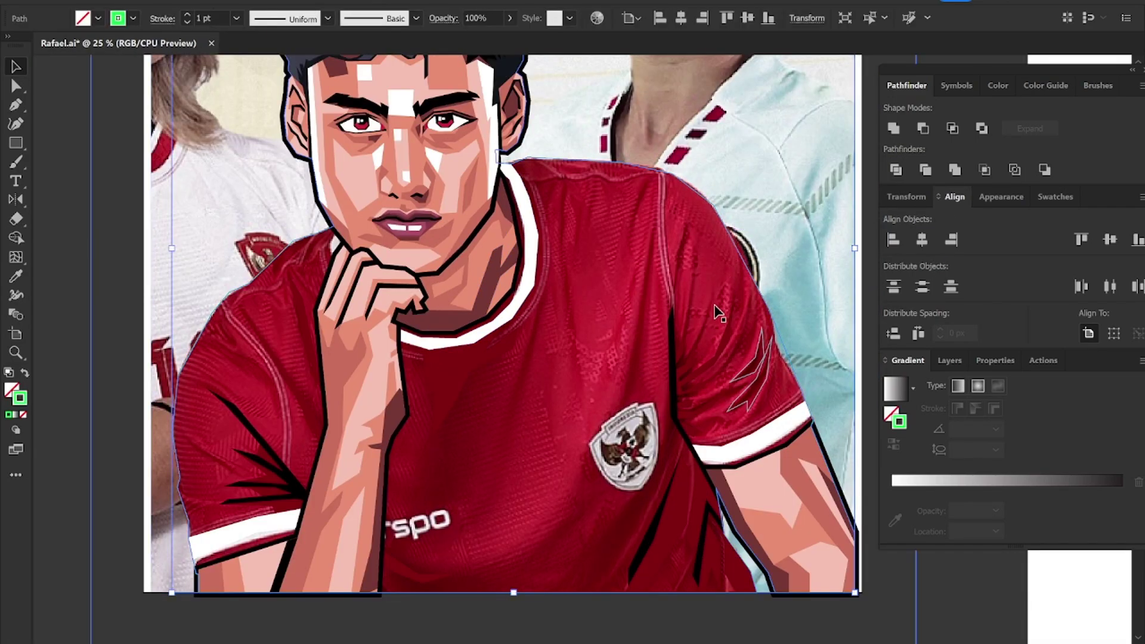
left_click(753, 368)
left_click(687, 524)
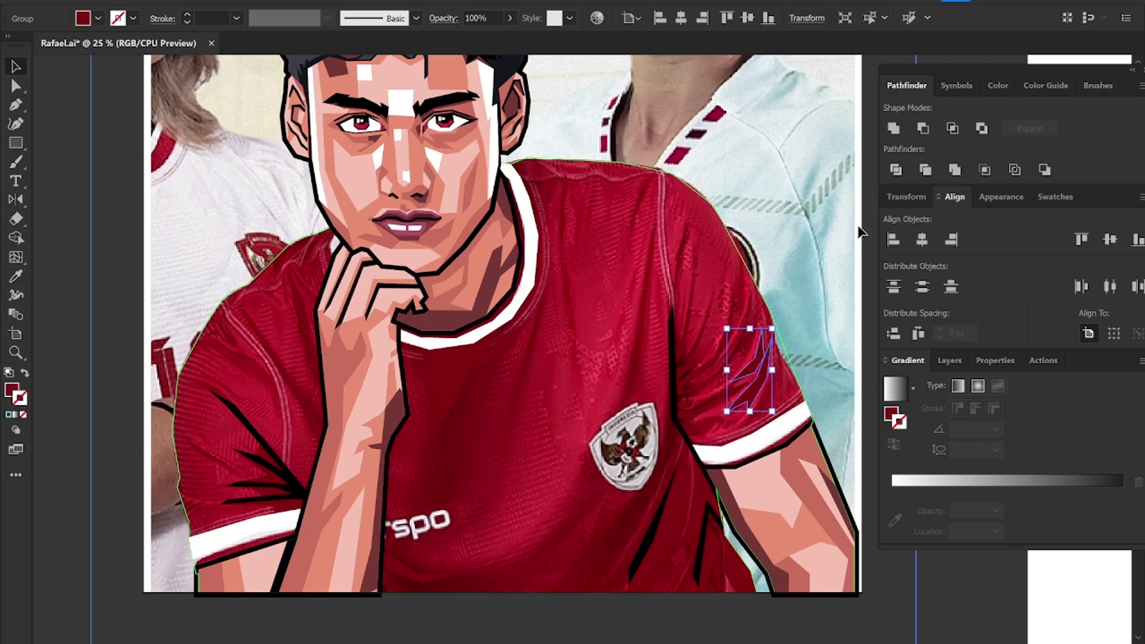
key("v")
left_click(652, 524, "shift")
left_click(894, 129)
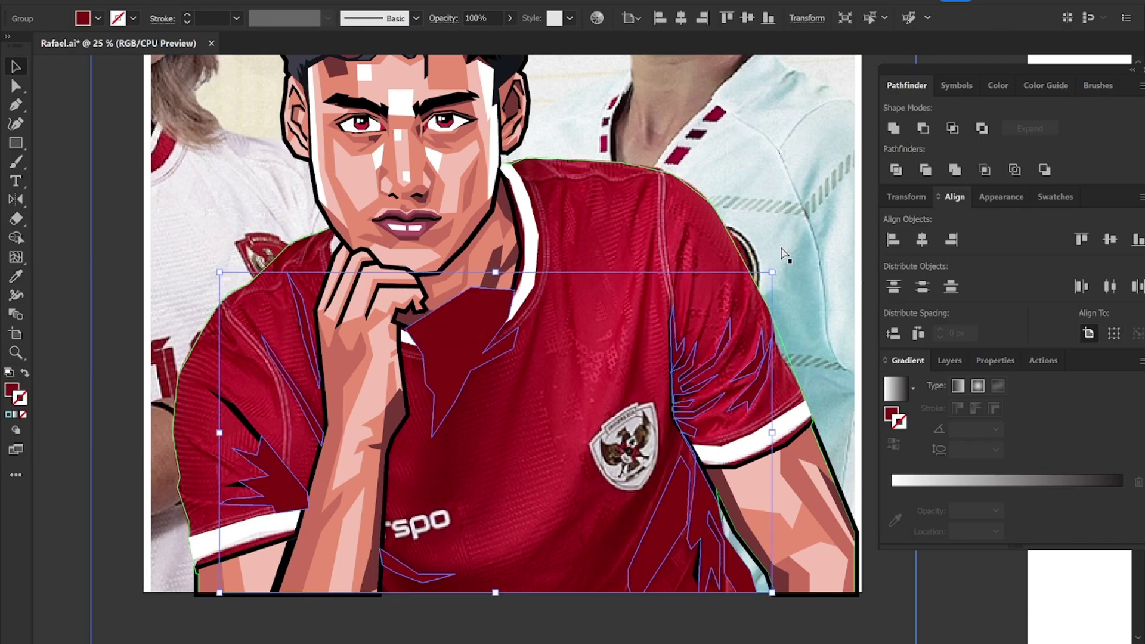
Step: Send the red shirt shape behind the arm and hand and swap its fill to an outline stroke
key("ctrl+minus")
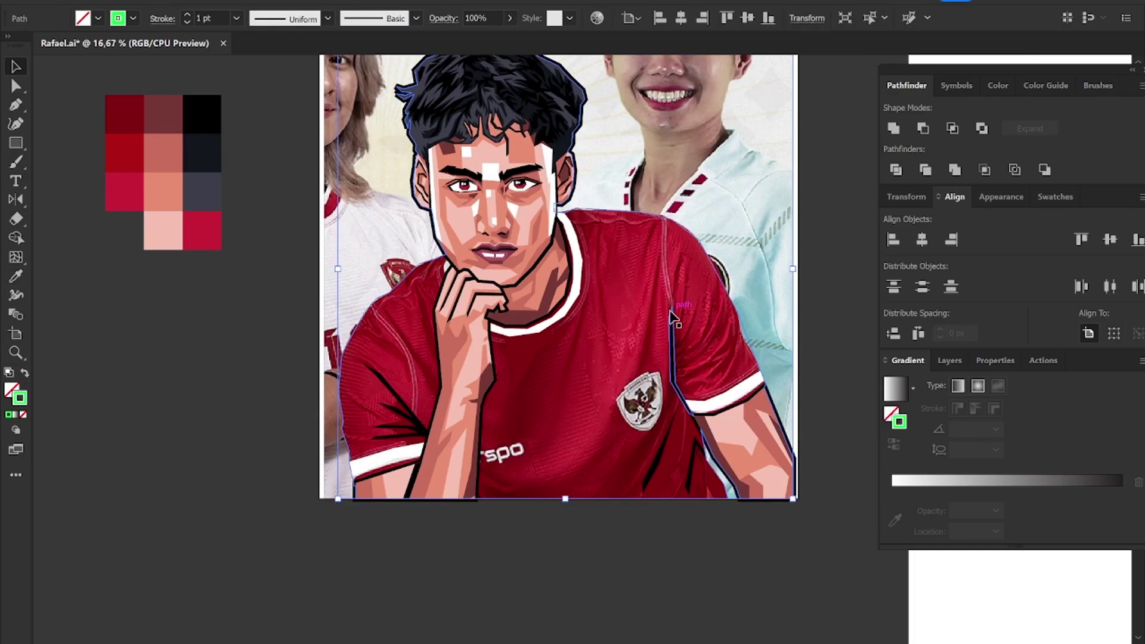
key("ctrl+shift+bracketleft")
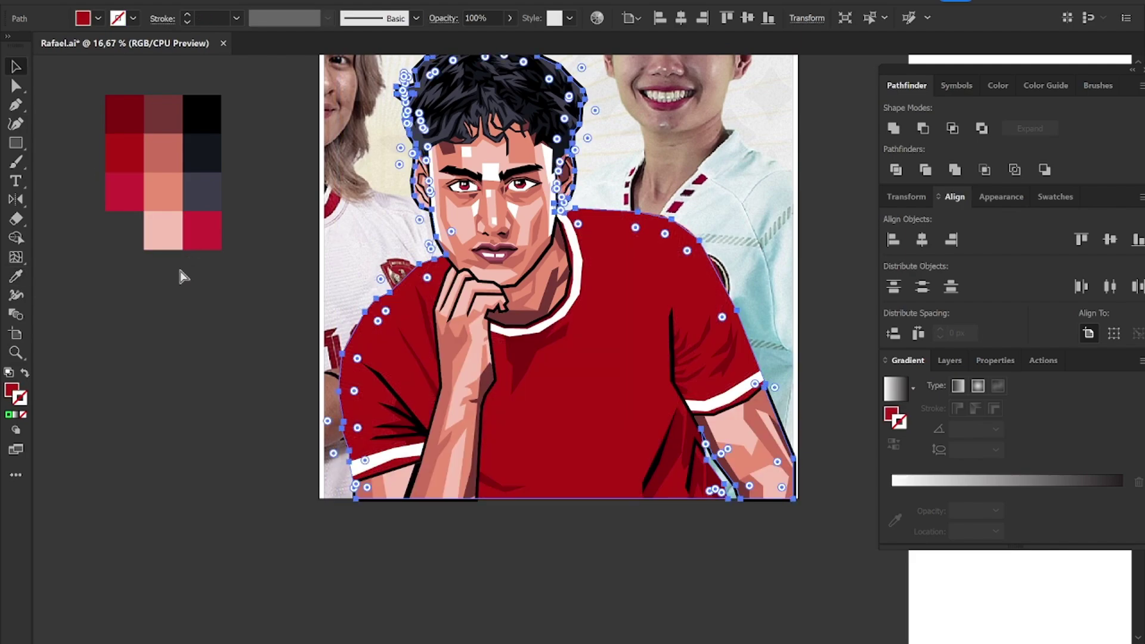
left_click(225, 402)
left_click(626, 380)
key("shift+x")
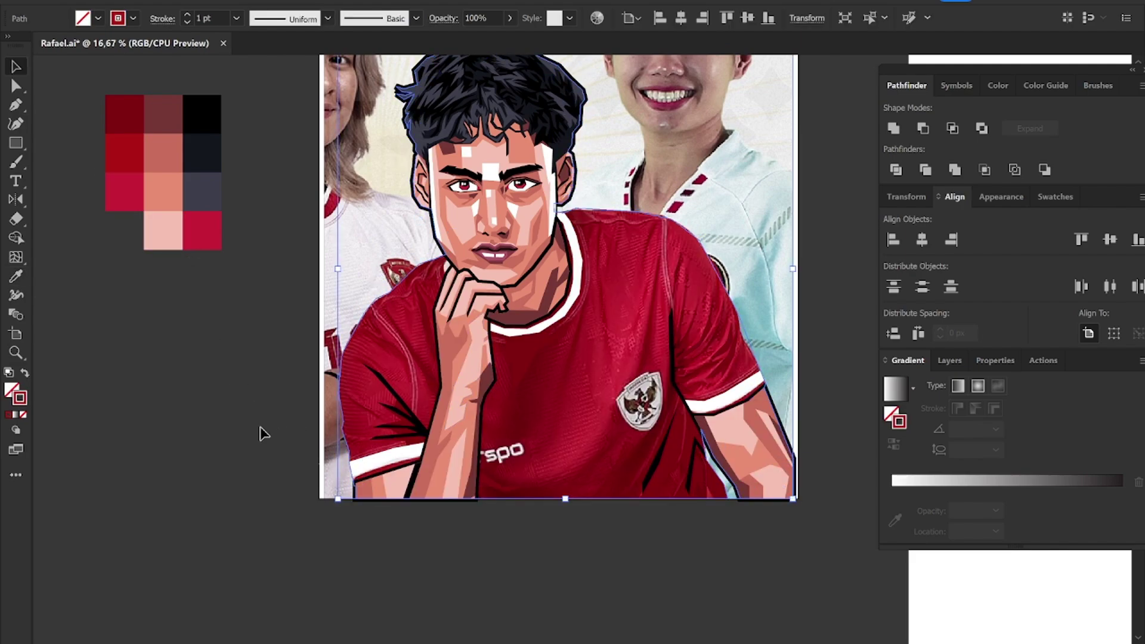
left_click(258, 432)
key("p")
scroll(412, 355, "up", 2)
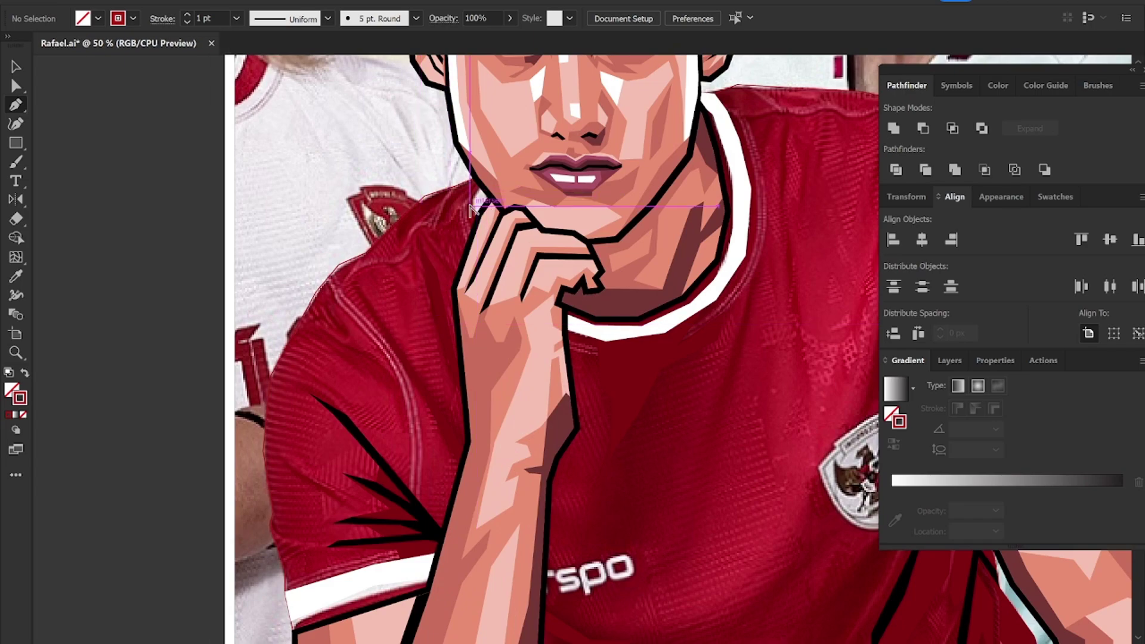
Step: Start the shading outline along the left arm edge and the shoulder facets beside the neck
scroll(442, 304, "up", 2)
left_click(479, 156)
left_click(462, 204)
left_click(458, 278)
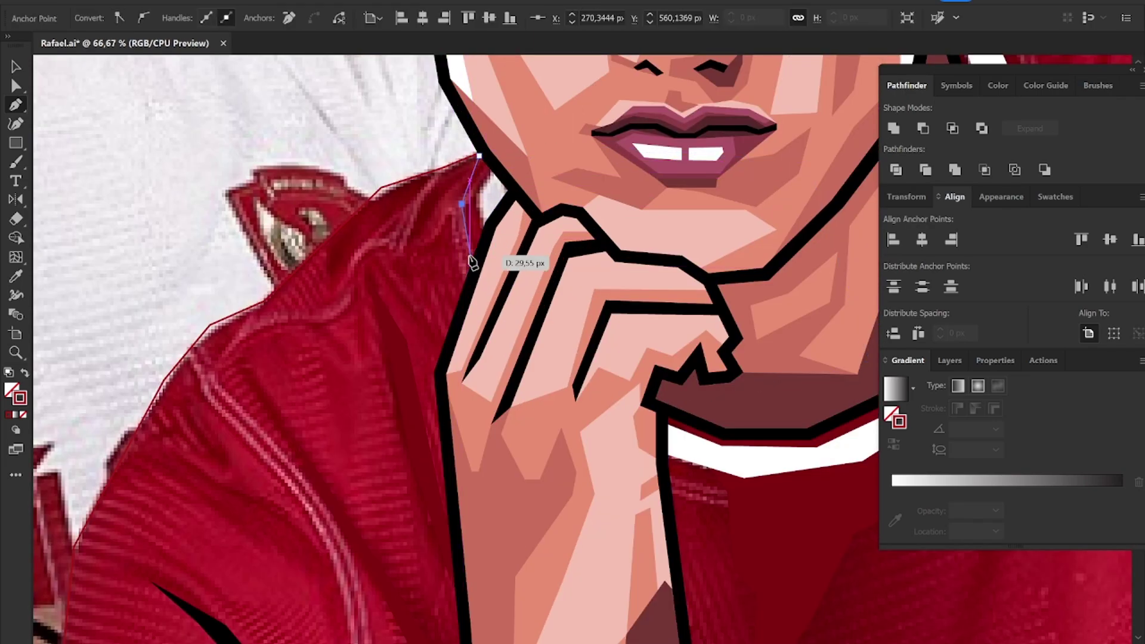
left_click(447, 217)
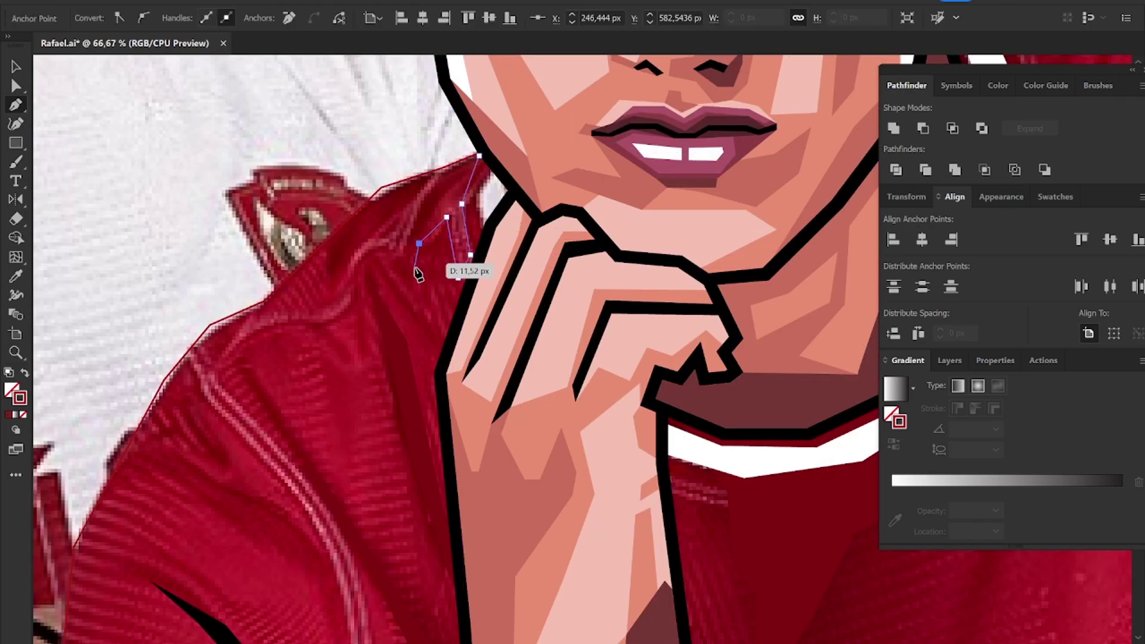
left_click(358, 269)
left_click(353, 294)
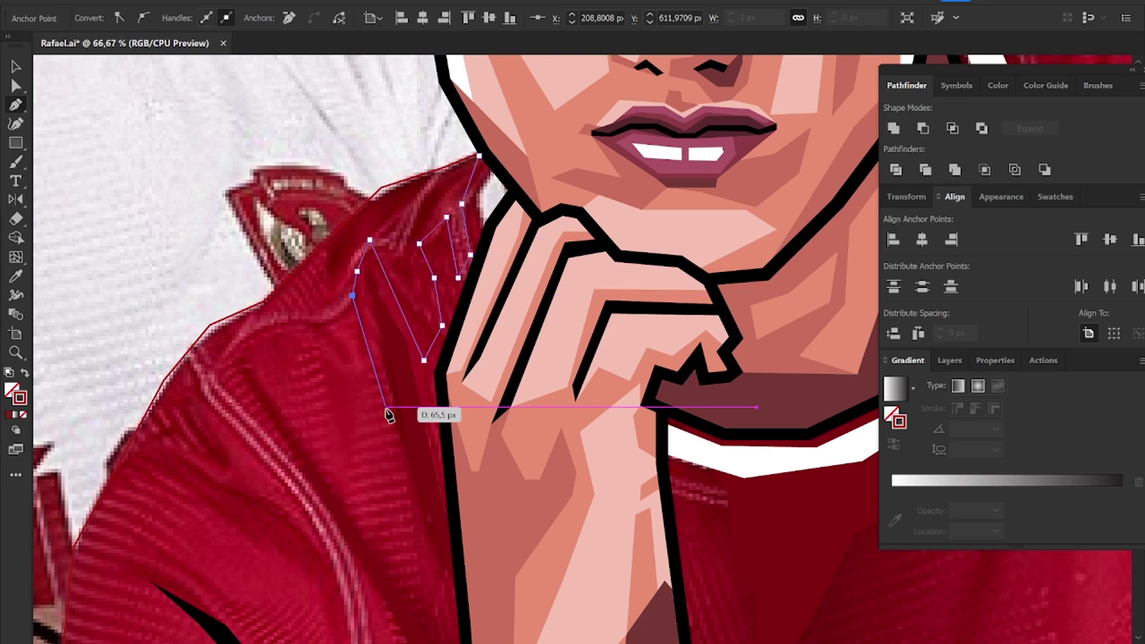
left_click(387, 400)
scroll(412, 400, "down", 5)
left_click(413, 395)
left_click(403, 426)
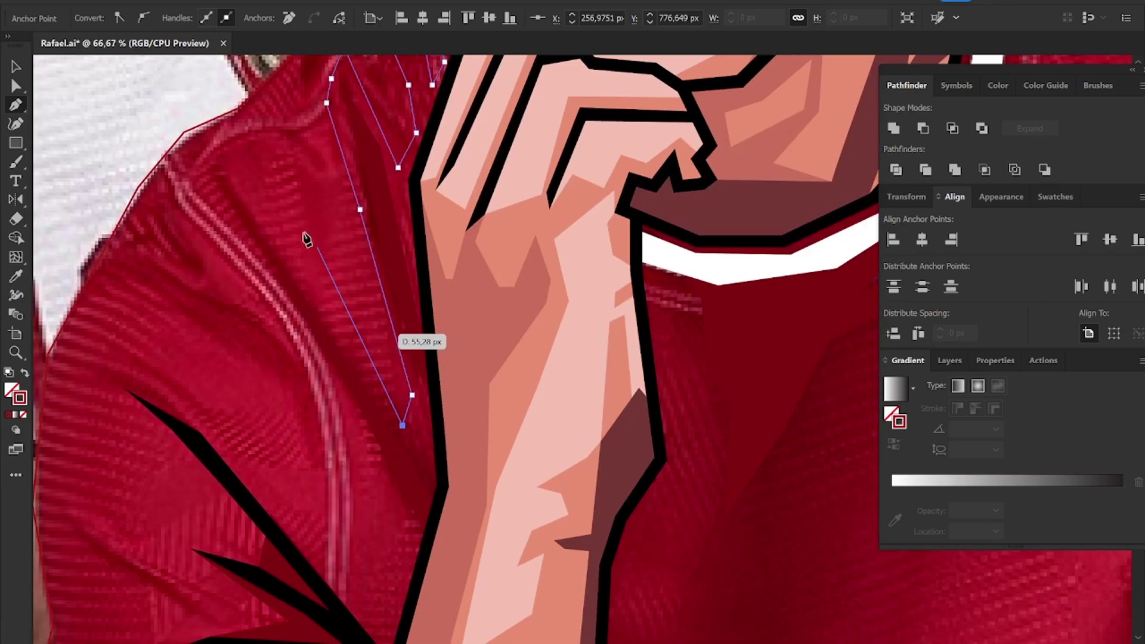
left_click(222, 158)
left_click(205, 169)
left_click(258, 272)
Step: Continue the outline down the left sleeve, tracing around the dark stripes
left_click_drag(346, 446, 326, 299)
left_click(327, 273)
left_click(388, 396)
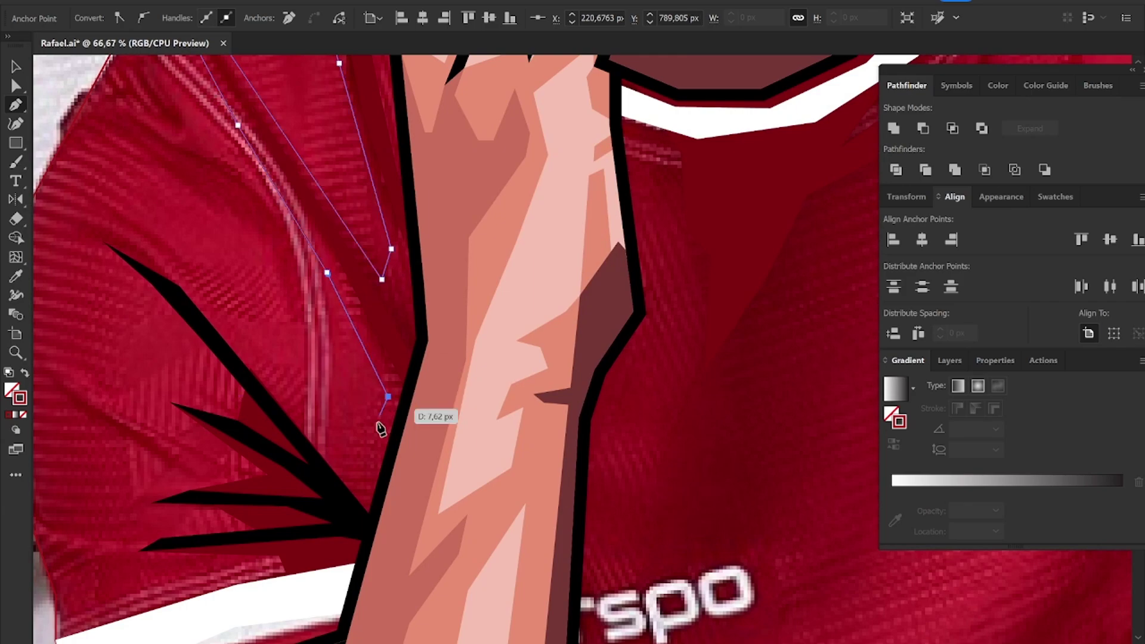
left_click(360, 471)
left_click(287, 404)
left_click(292, 286)
left_click_drag(289, 245, 330, 350)
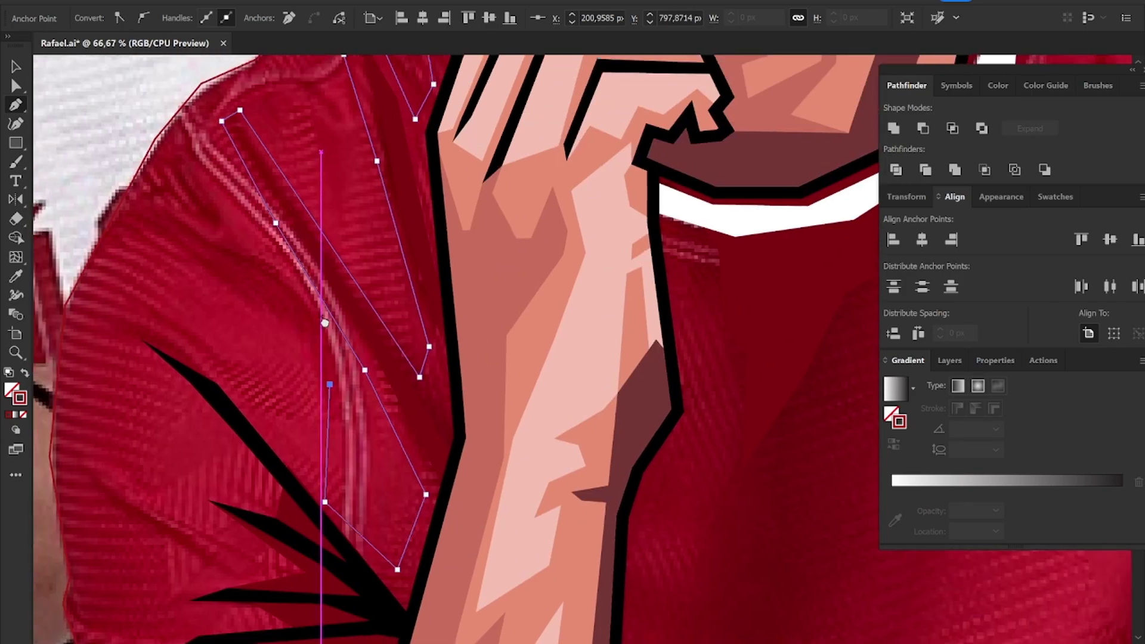
left_click(215, 230)
left_click(151, 210)
left_click(151, 241)
left_click(256, 309)
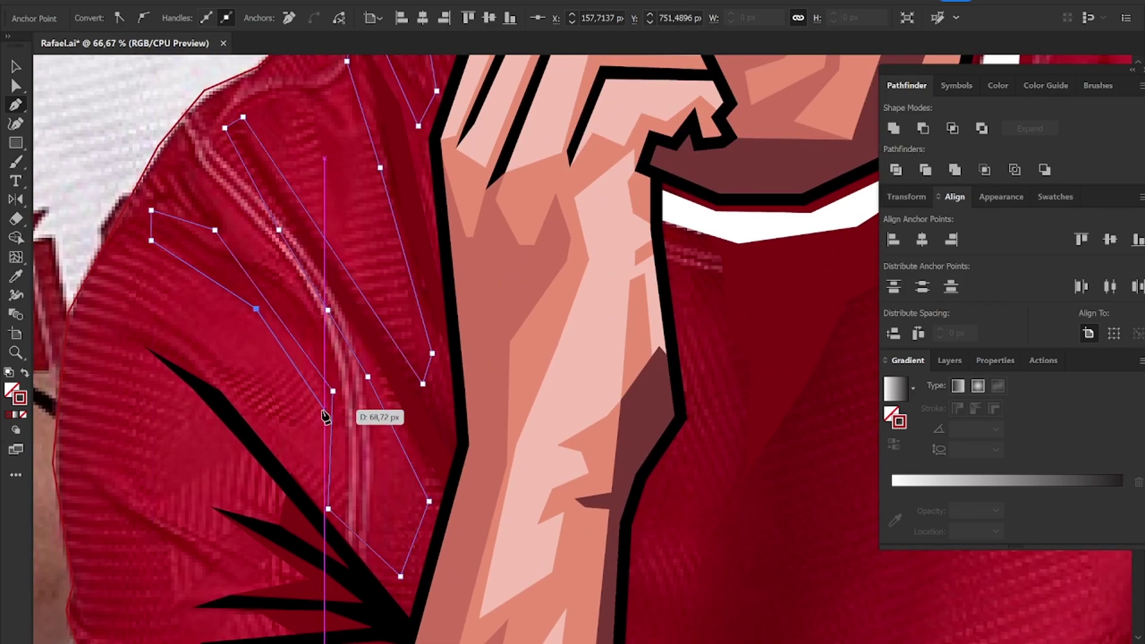
left_click(312, 502)
left_click(220, 384)
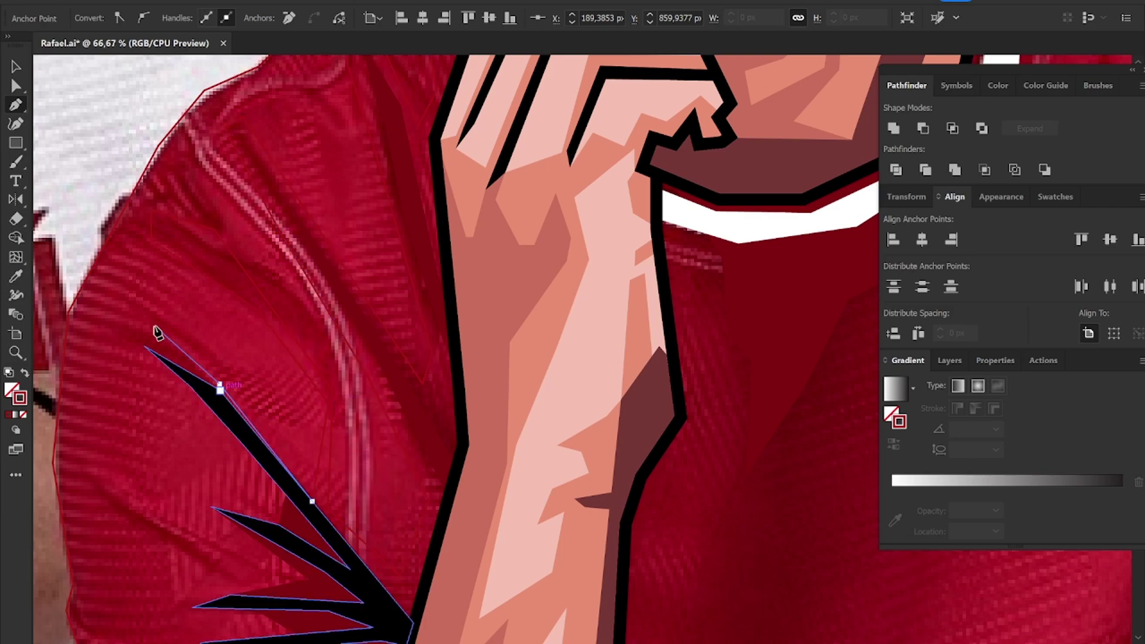
left_click(135, 312)
left_click(103, 308)
left_click(122, 357)
left_click_drag(122, 356, 178, 188)
Step: Trace around the lower dark stripes and the bottom sleeve stripe toward the white cuff
left_click(322, 316)
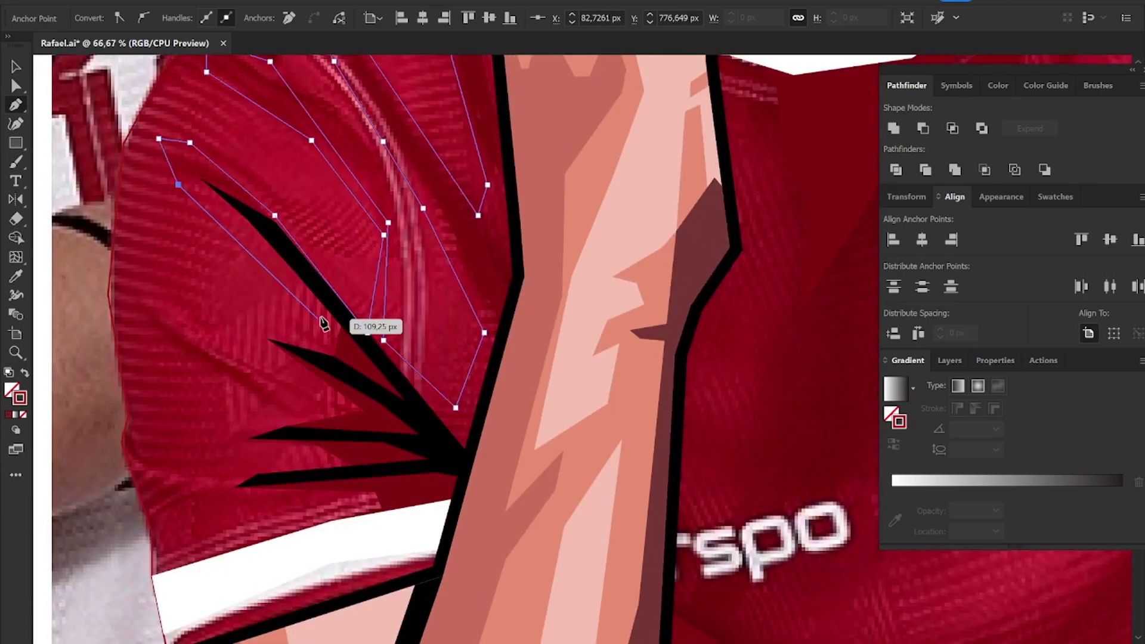
left_click(312, 349)
left_click(253, 333)
left_click(301, 392)
left_click(140, 297)
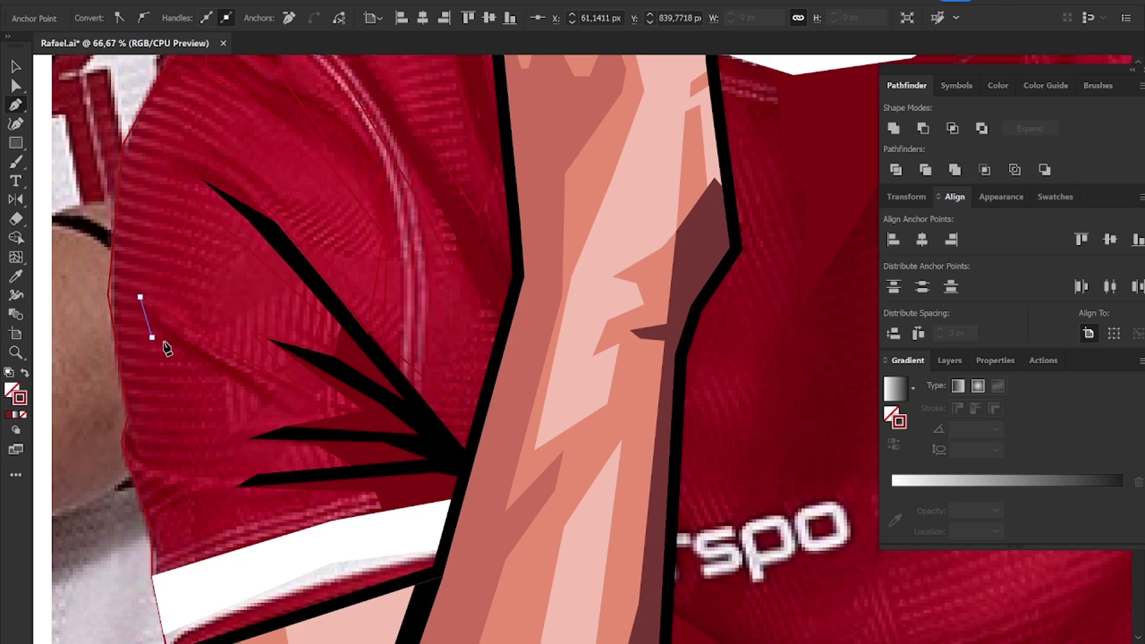
left_click(152, 337)
left_click(238, 421)
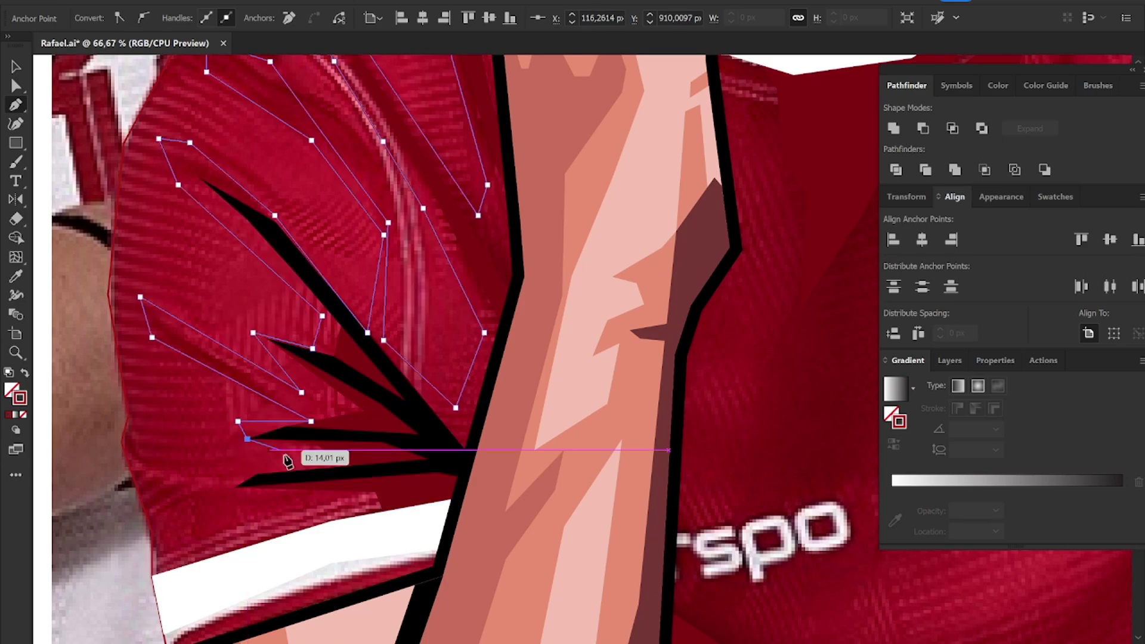
left_click(320, 446)
left_click(352, 466)
left_click(199, 466)
left_click(114, 416)
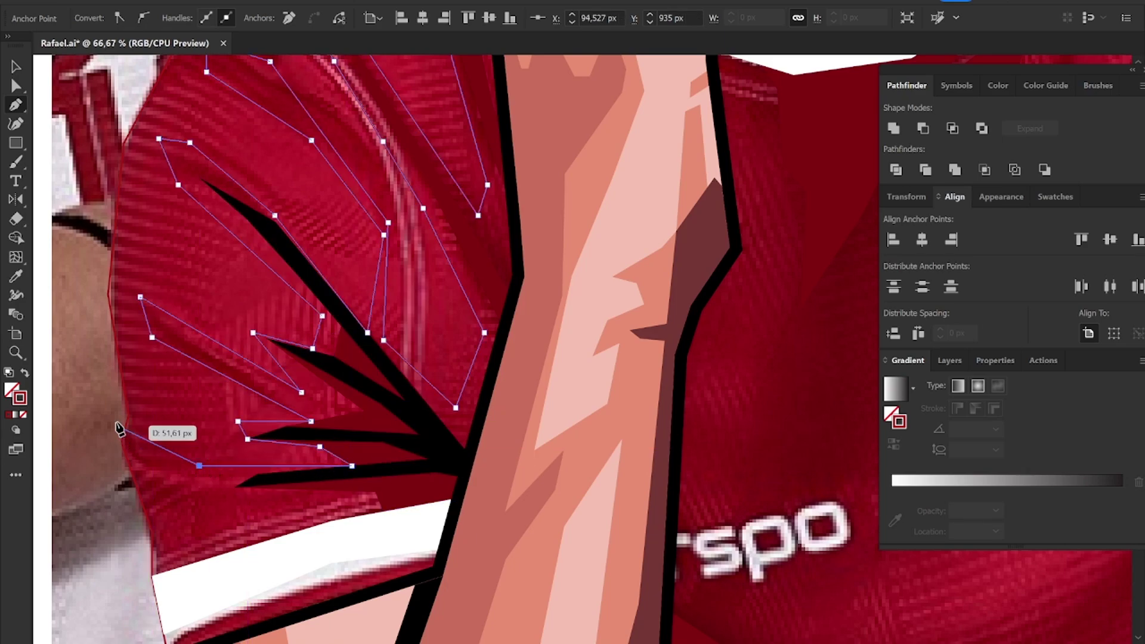
left_click(147, 466)
left_click(234, 488)
left_click(310, 490)
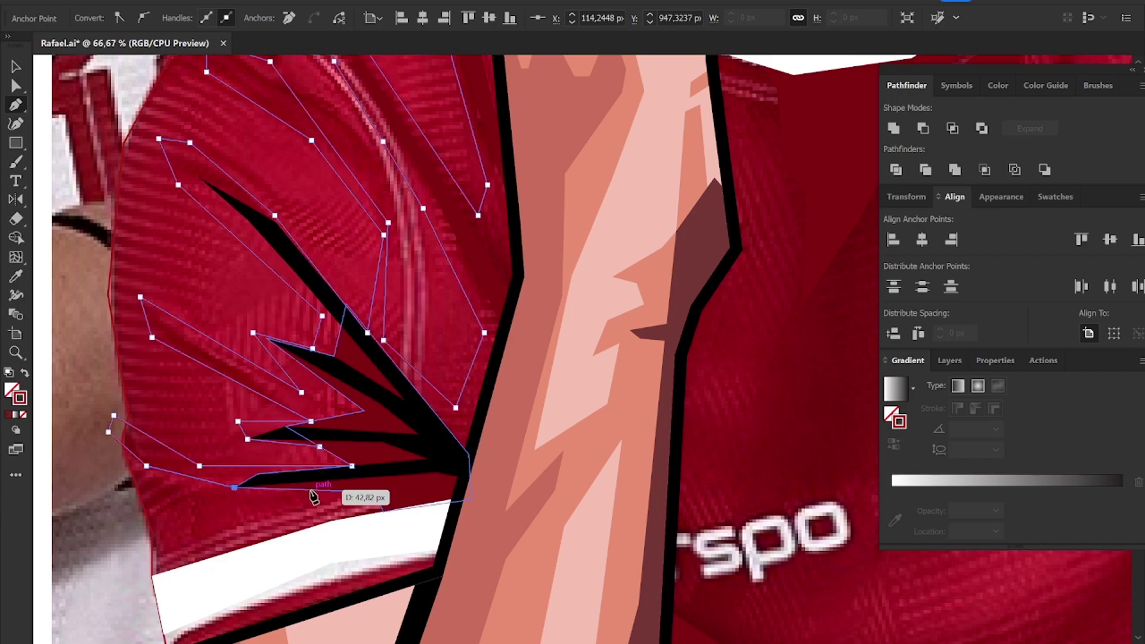
Step: Extend the outline from the cuff up the arm and close the shape at the chin
scroll(321, 519, "down", 1)
left_click(337, 580)
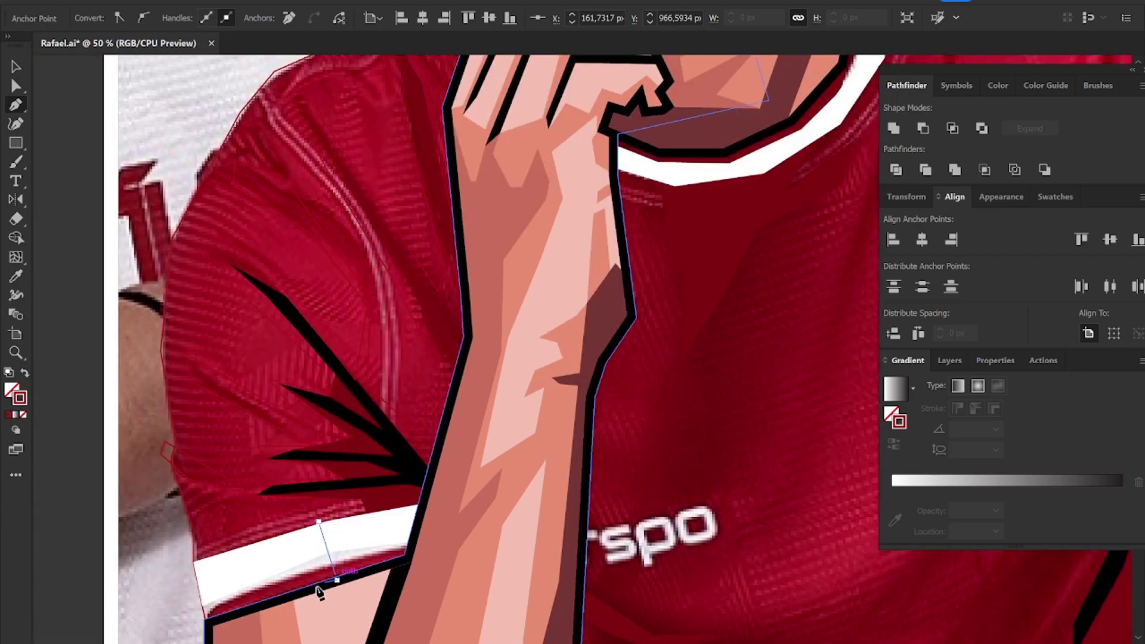
left_click(190, 631)
scroll(190, 631, "down", 2)
left_click(210, 409)
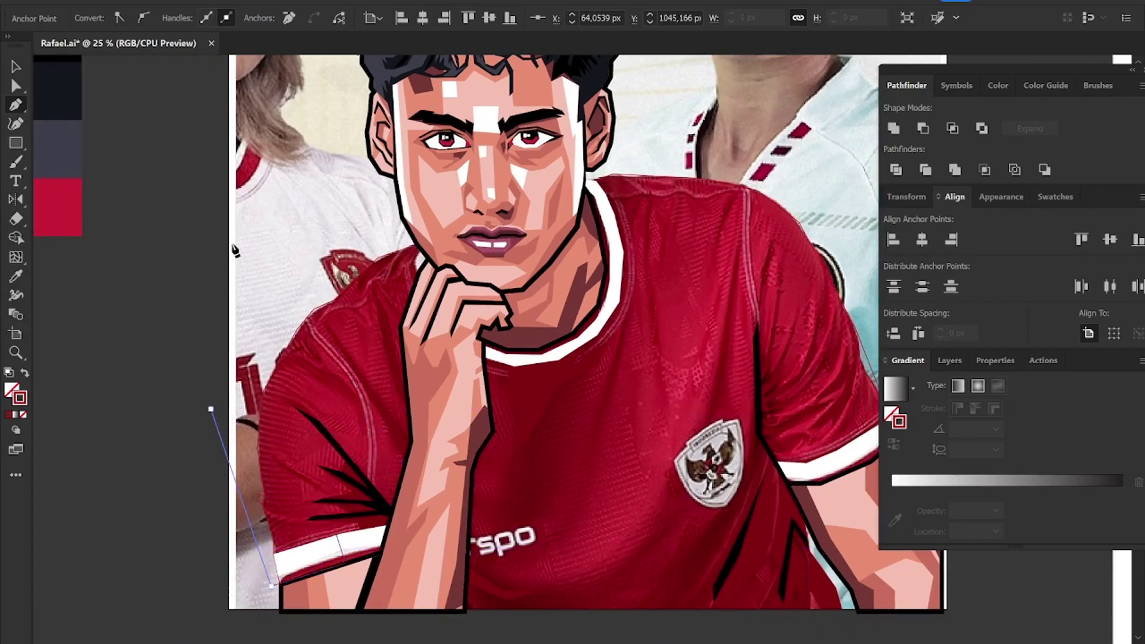
left_click(228, 239)
left_click(273, 175)
left_click(422, 244)
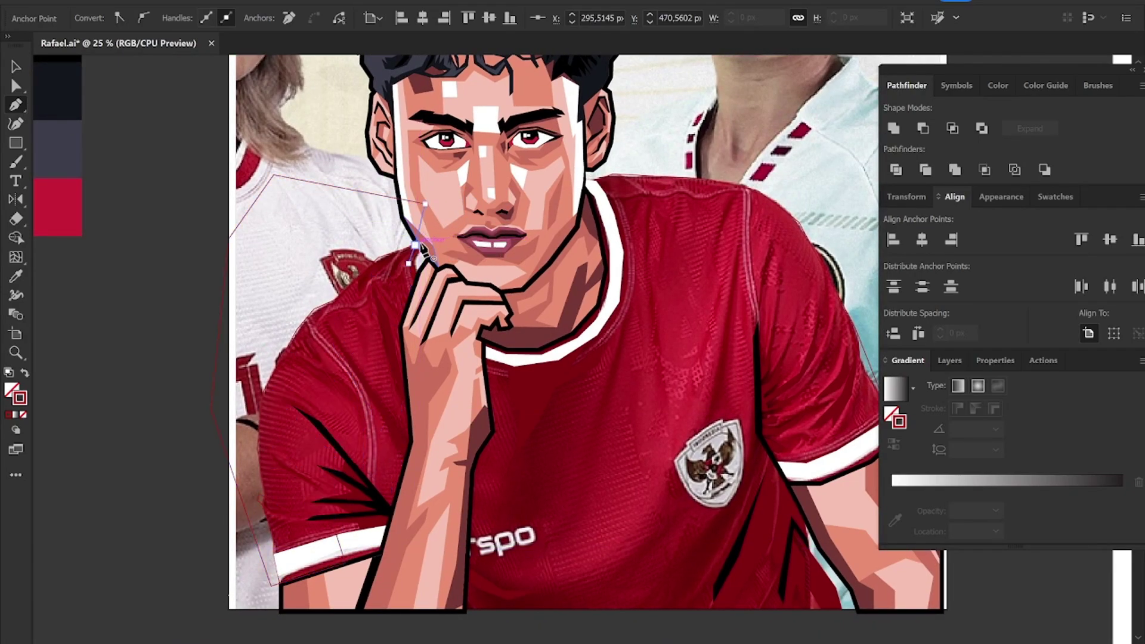
Step: Fill the closed sleeve shape with the crimson swatch using the Eyedropper
key("i")
left_click_drag(219, 264, 470, 269)
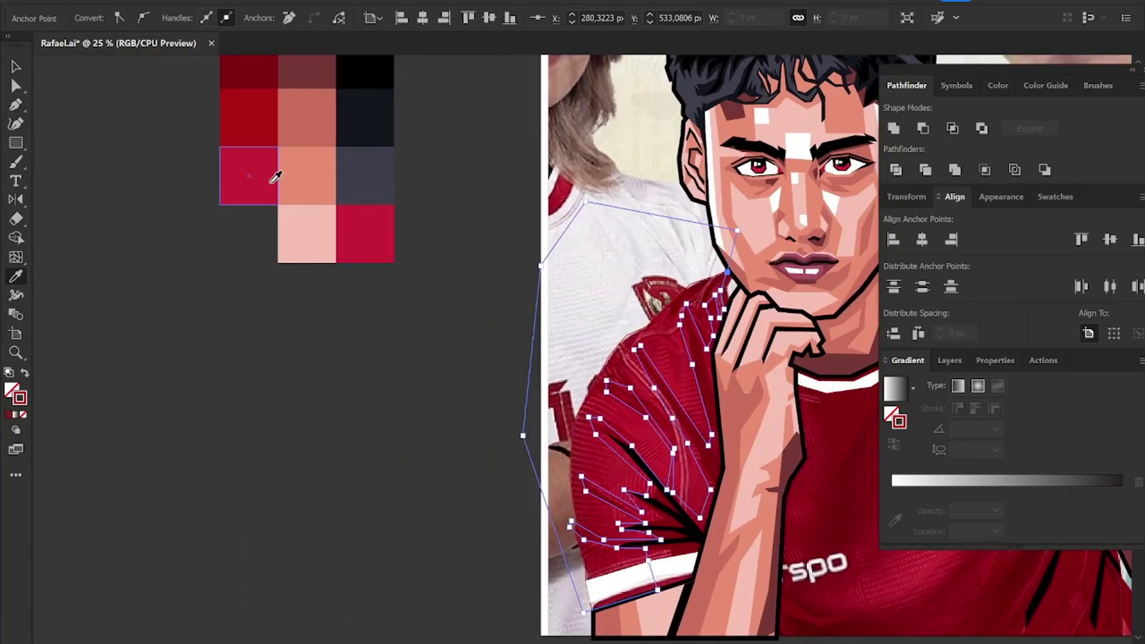
left_click(364, 224)
left_click_drag(364, 224, 122, 223)
Step: Start a new facet path below the chin, running down the chest past the lettering
key("p")
scroll(575, 433, "down", 3)
scroll(575, 433, "up", 1)
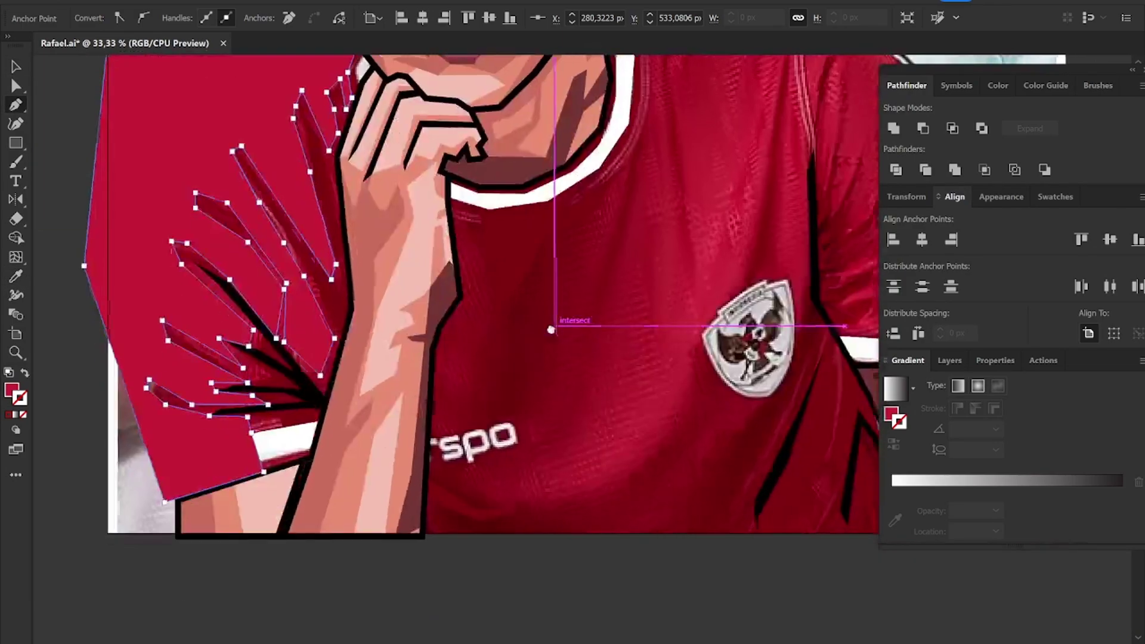
left_click(450, 201)
left_click(489, 278)
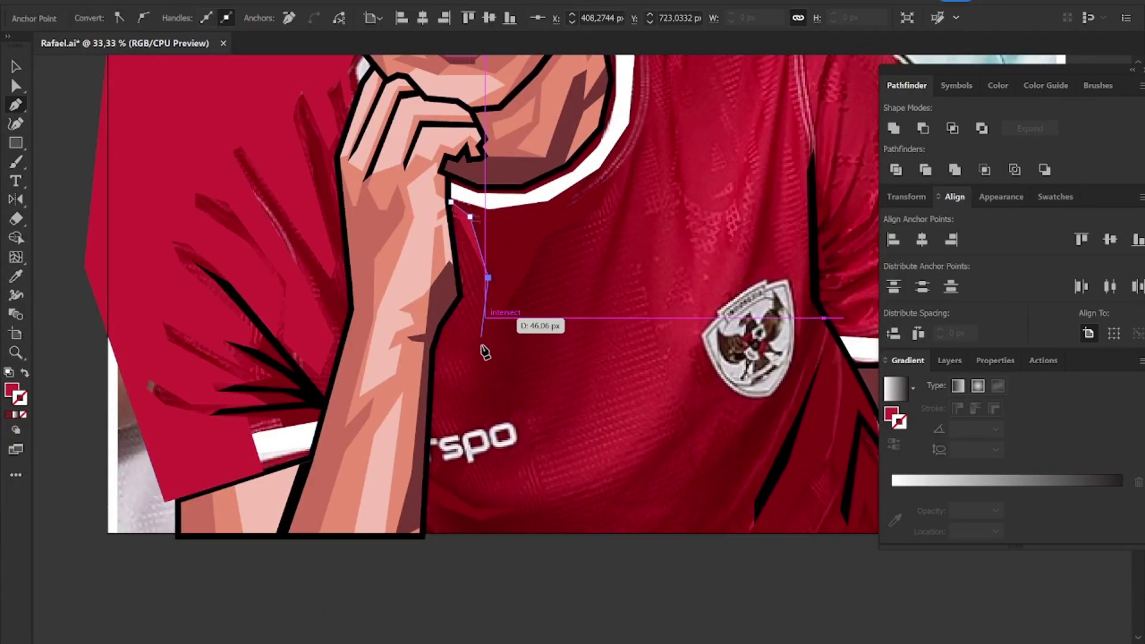
left_click(485, 338)
left_click(462, 410)
left_click(462, 441)
left_click(523, 454)
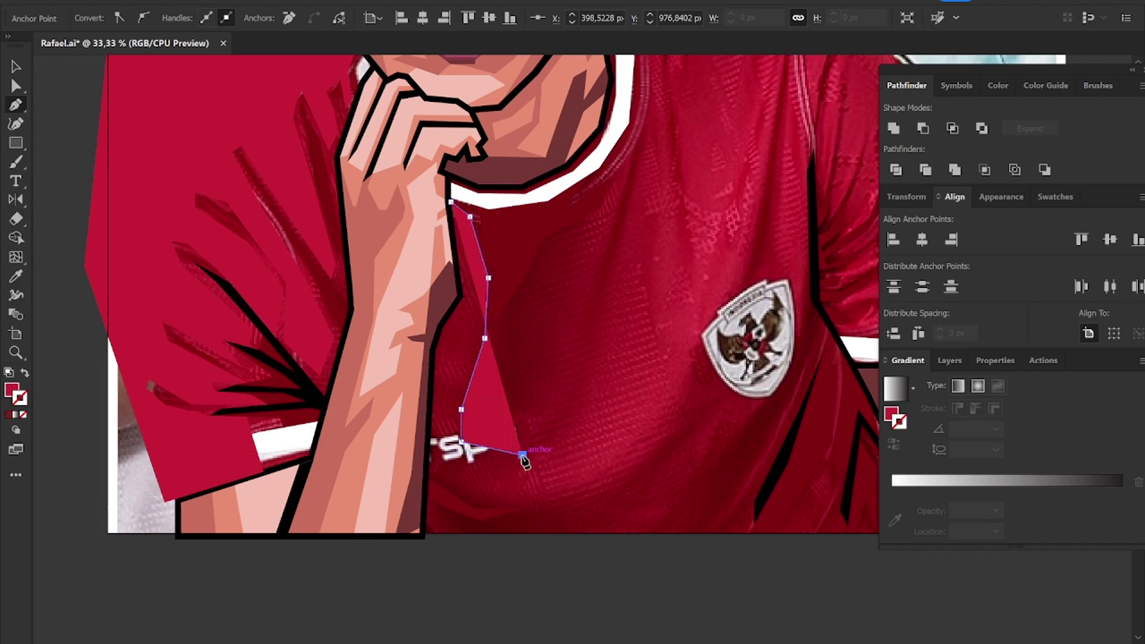
left_click(600, 416)
Step: Place the top anchor by the collar and make the path unfilled with Shift+X
left_click_drag(655, 280, 645, 384)
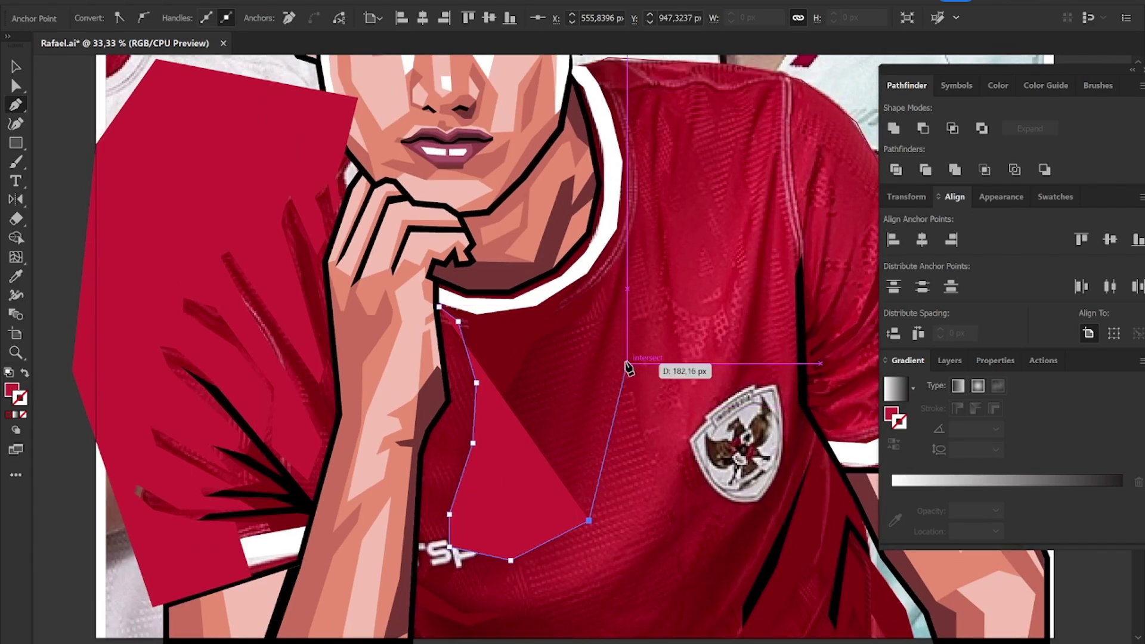
left_click(626, 361)
key("ctrl+z")
left_click(634, 253)
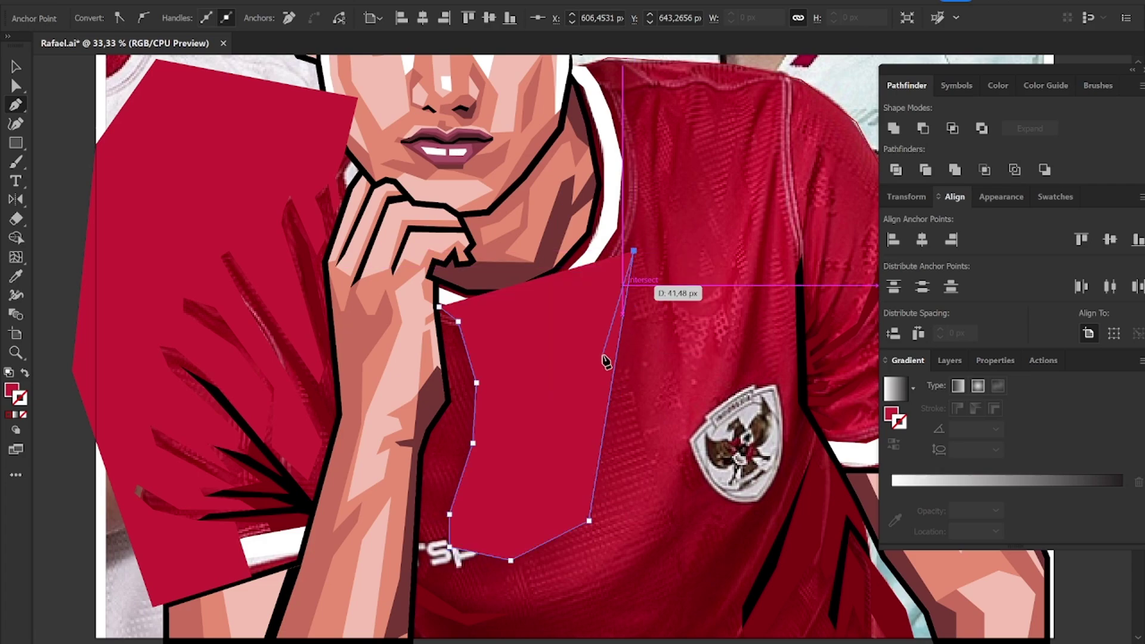
key("shift+x")
left_click(593, 363)
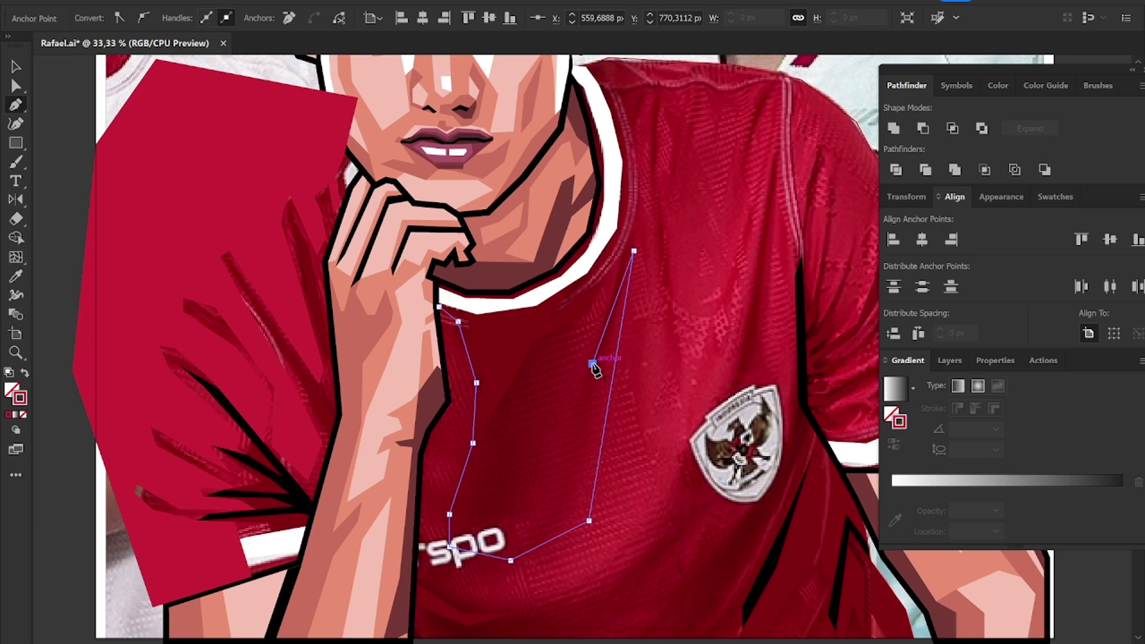
Step: Continue the chest facet outline with more anchors, heading toward the right sleeve
key("g")
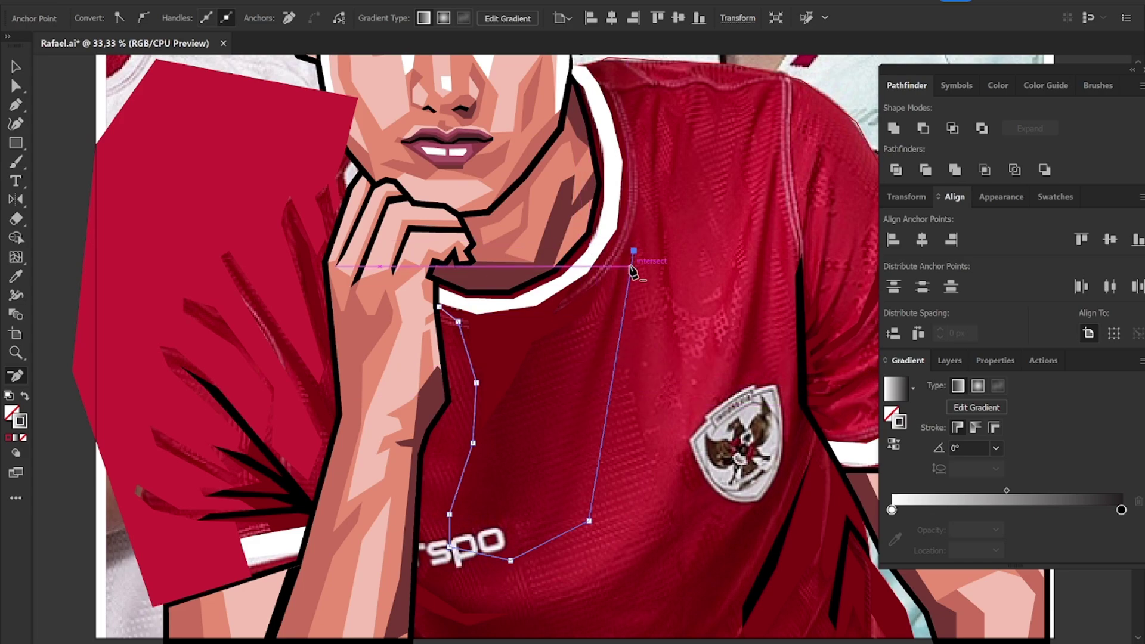
key("p")
left_click(634, 250)
left_click(590, 377)
left_click(549, 406)
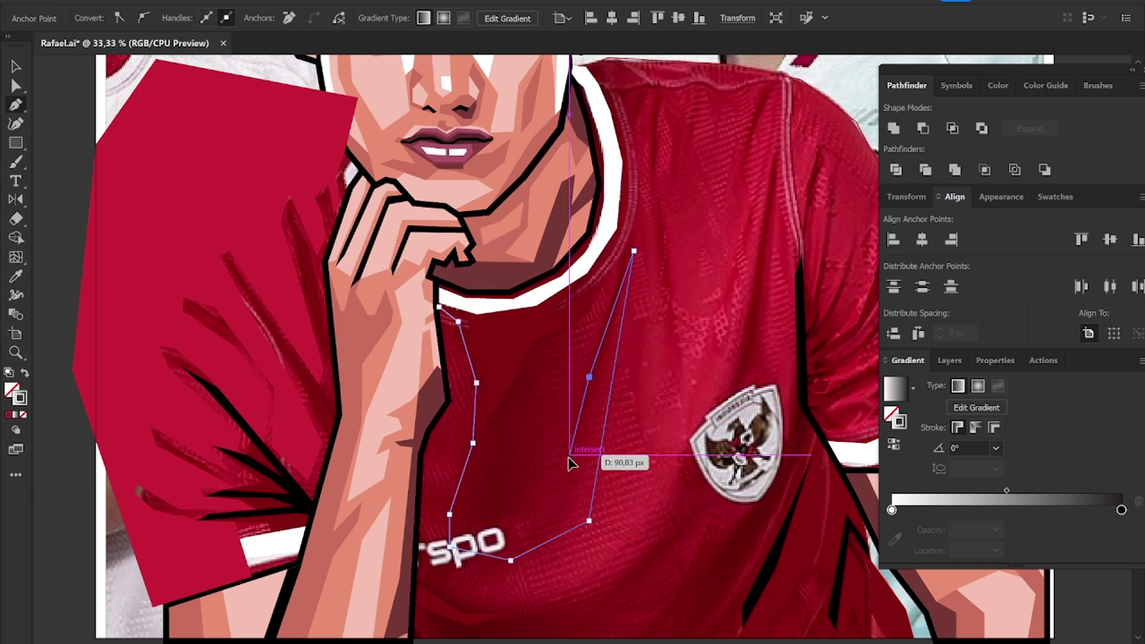
left_click(570, 455)
left_click(589, 314)
scroll(594, 287, "down", 5)
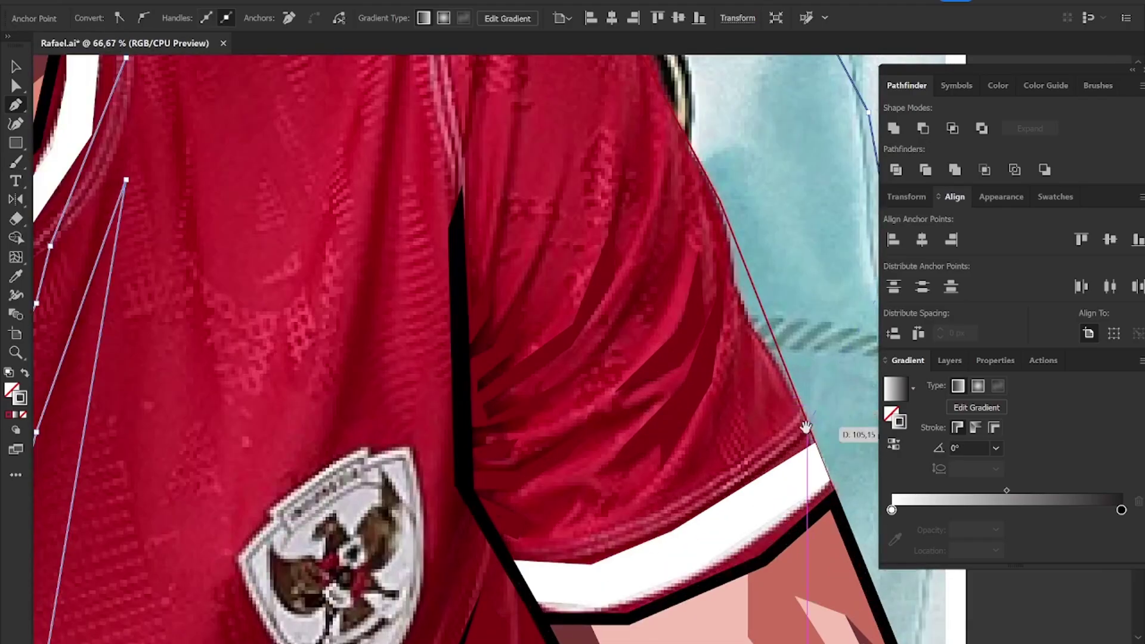
left_click_drag(806, 427, 757, 393)
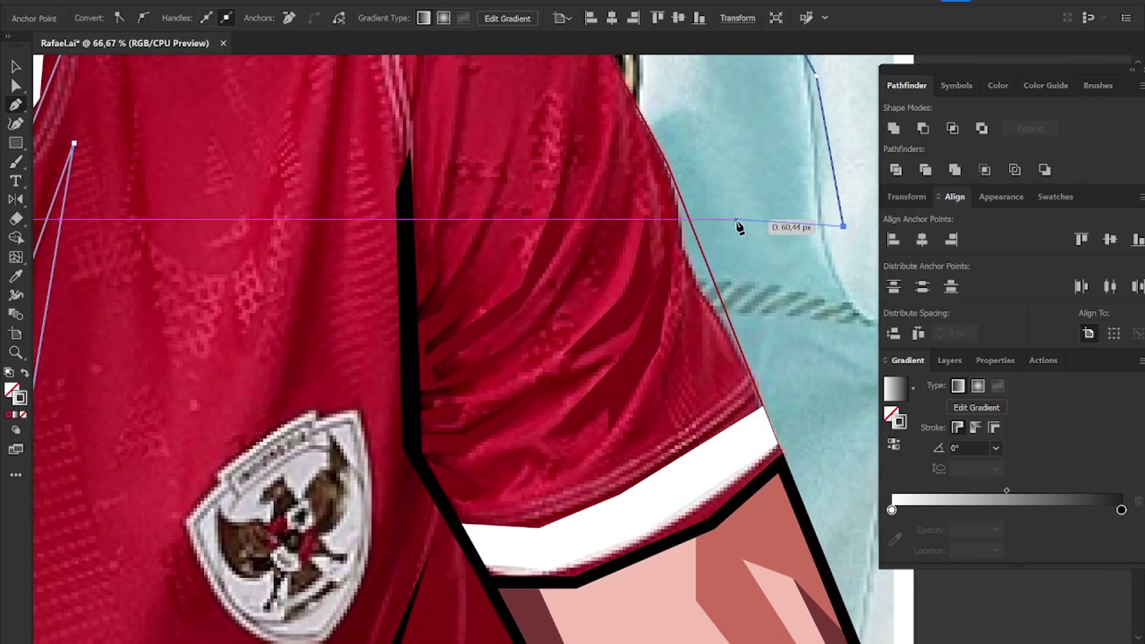
Step: Trace the path beside the right sleeve and along its white cuff
left_click(778, 265)
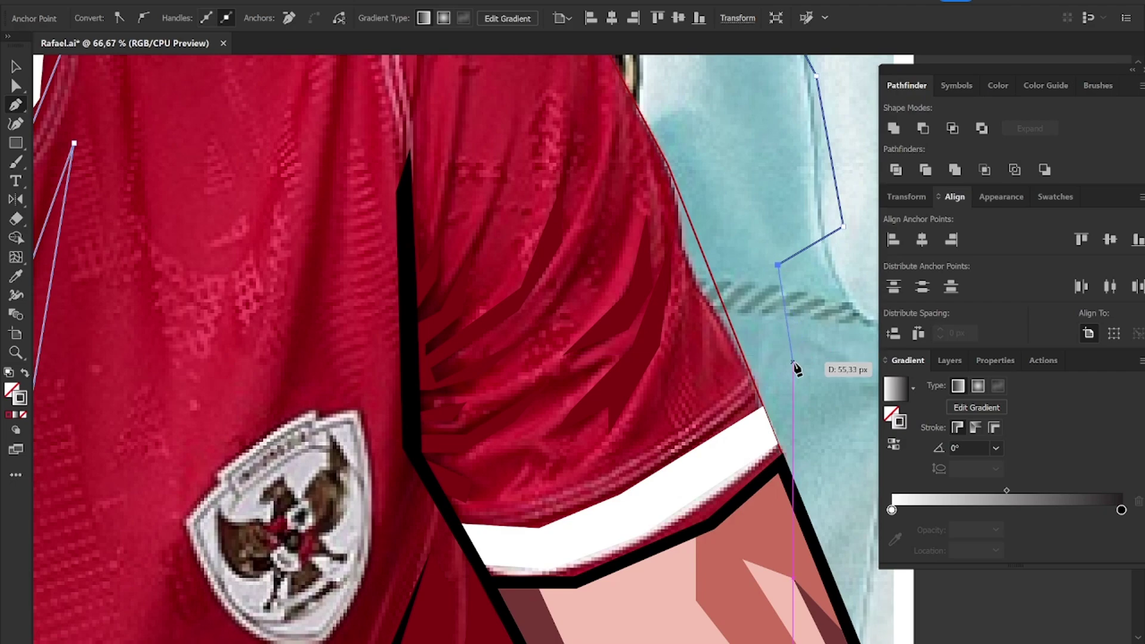
scroll(793, 364, "down", 3)
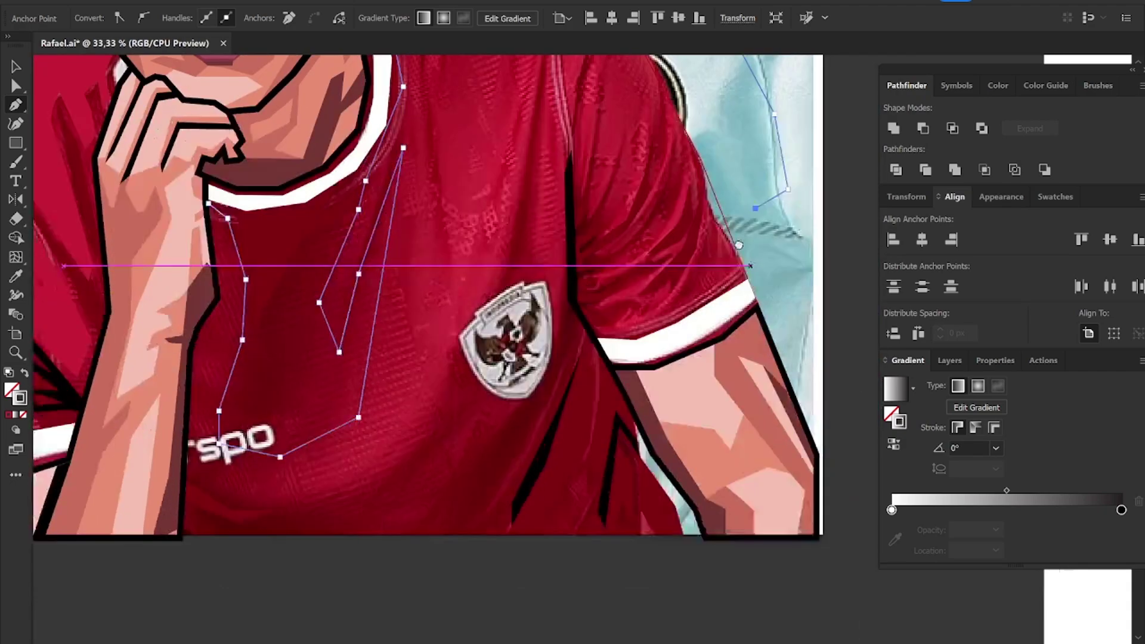
scroll(752, 282, "up", 1)
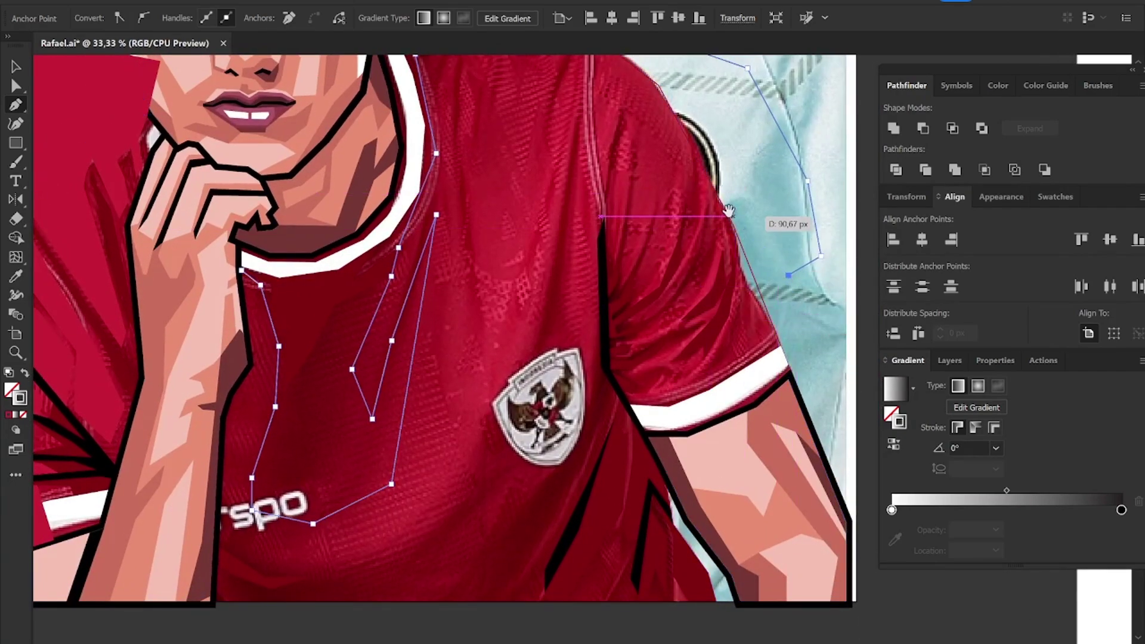
scroll(767, 263, "up", 2)
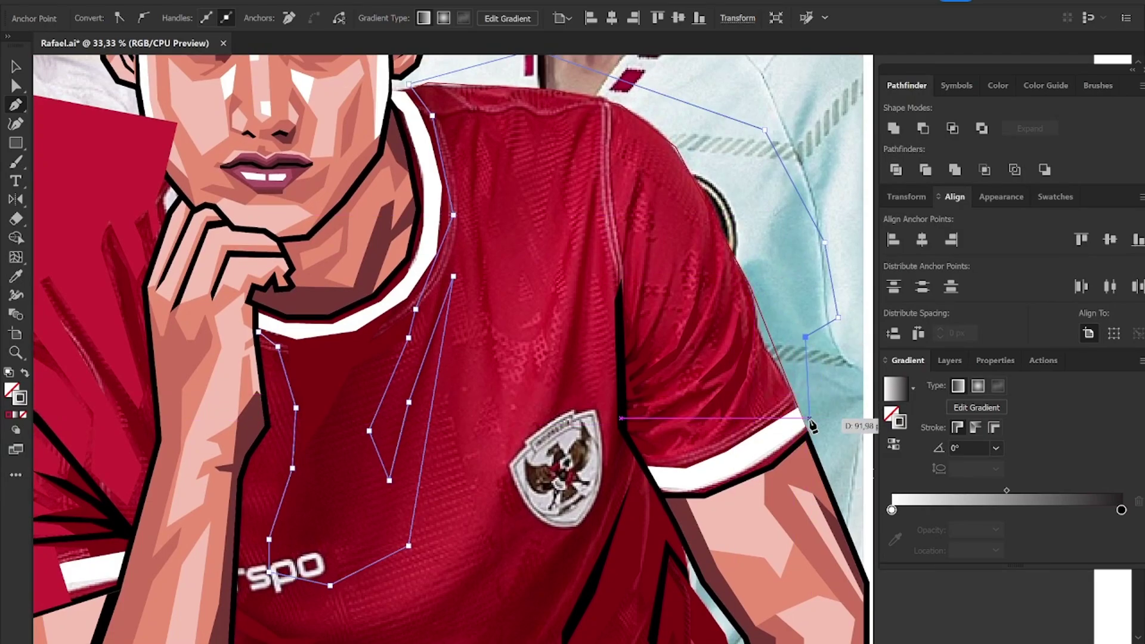
scroll(809, 423, "up", 2)
left_click(779, 428)
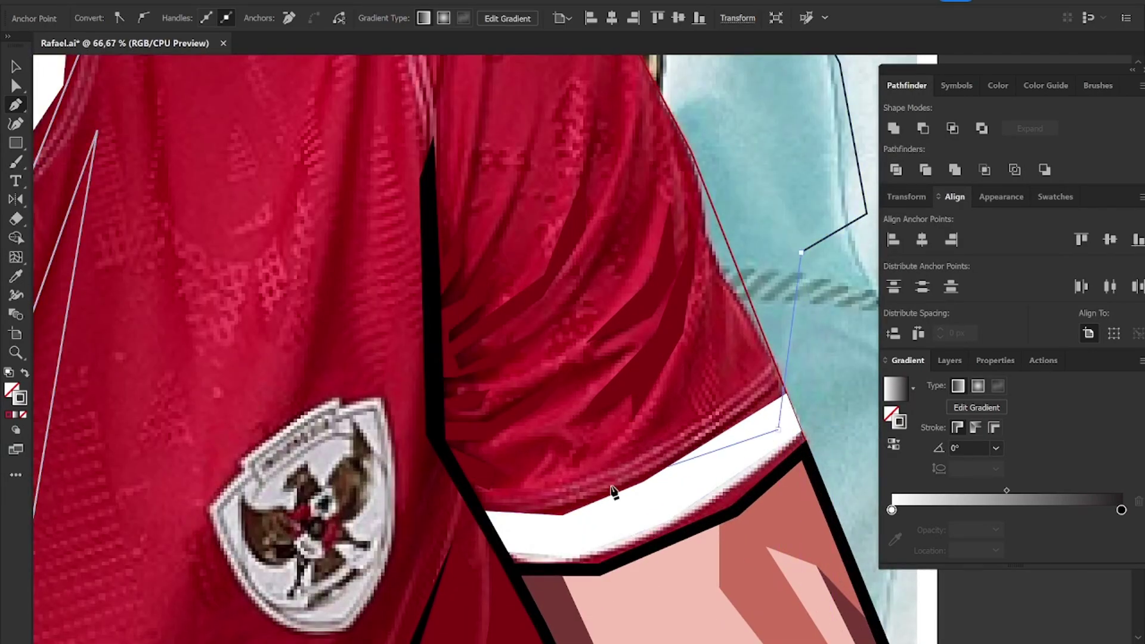
left_click(581, 537)
left_click(508, 523)
left_click(478, 498)
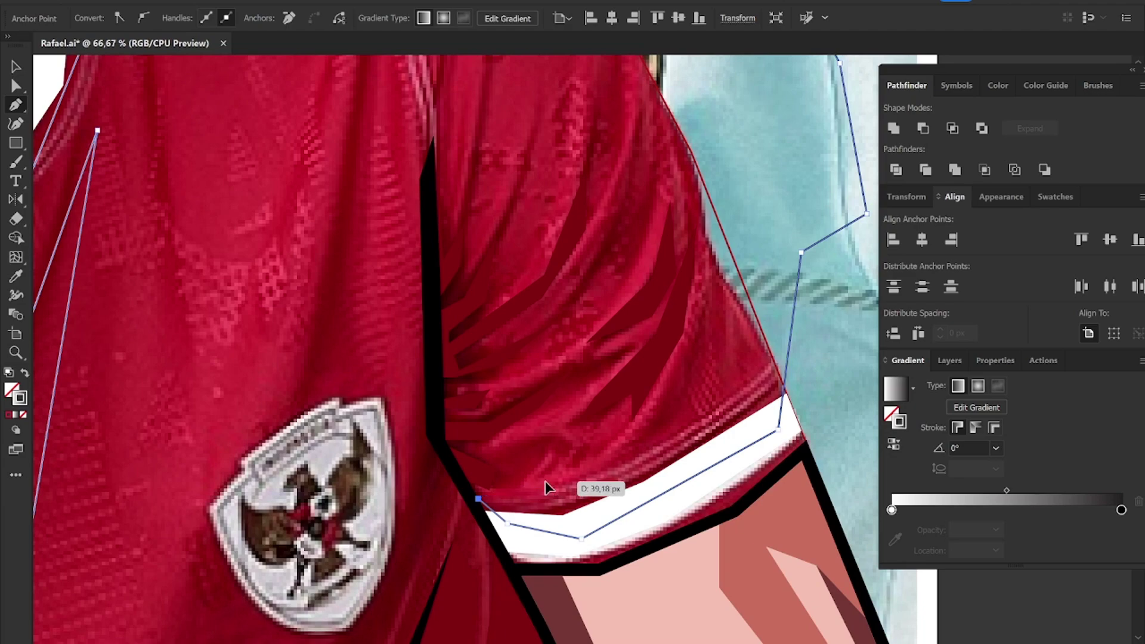
Step: Outline the fold just above the cuff, with its upper tip on the sleeve
left_click(563, 467)
left_click(610, 458)
left_click(572, 441)
left_click(540, 429)
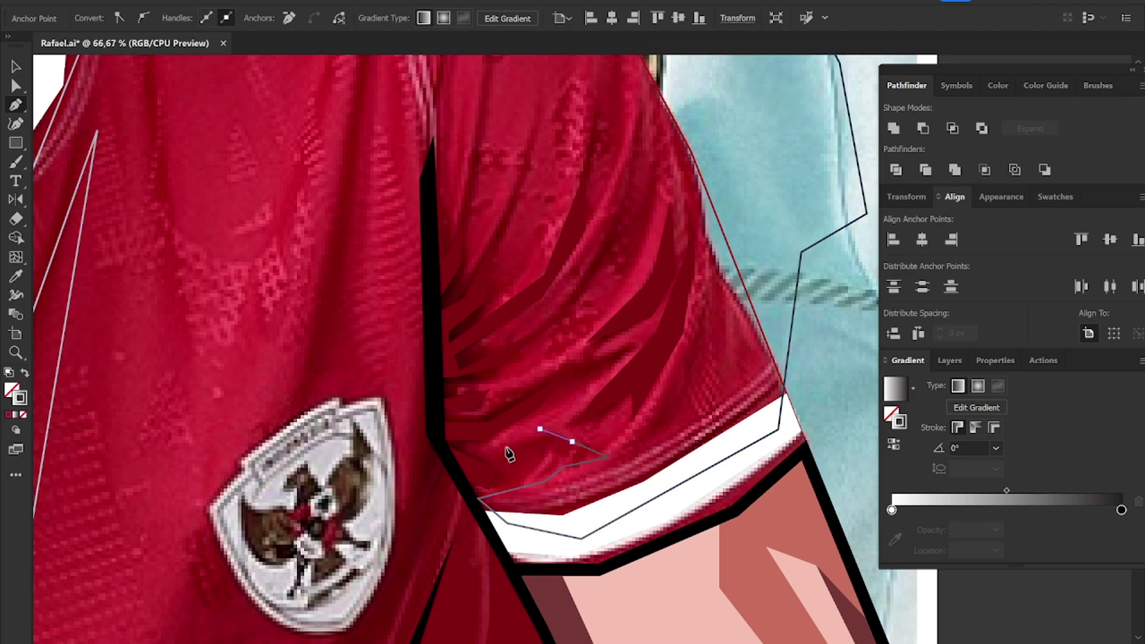
left_click(485, 458)
left_click(478, 443)
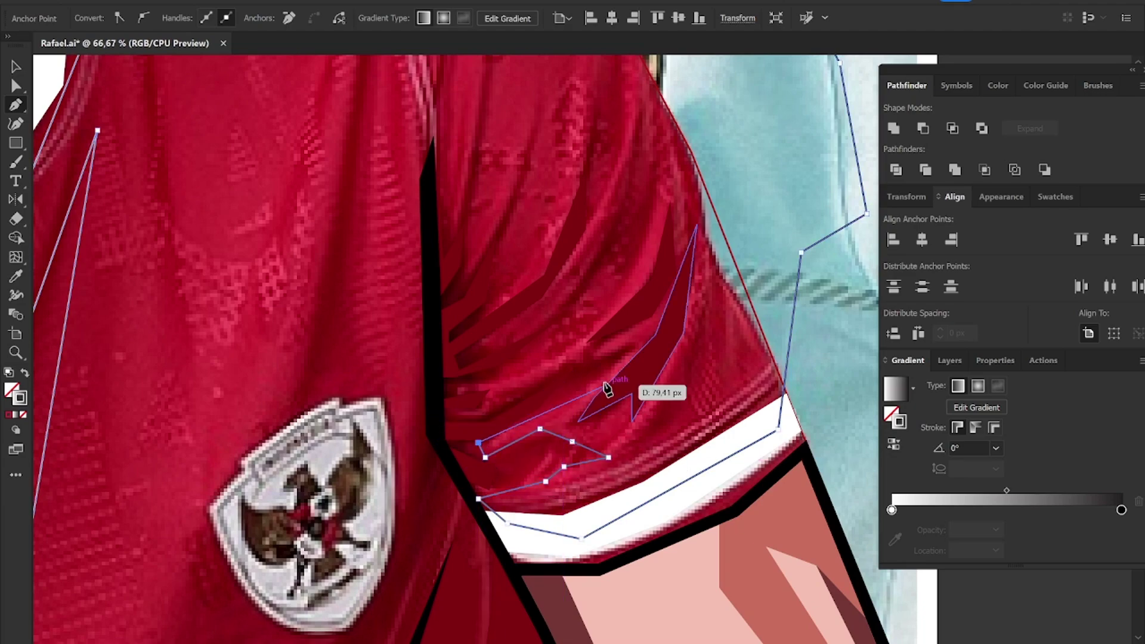
left_click(609, 384)
left_click(638, 339)
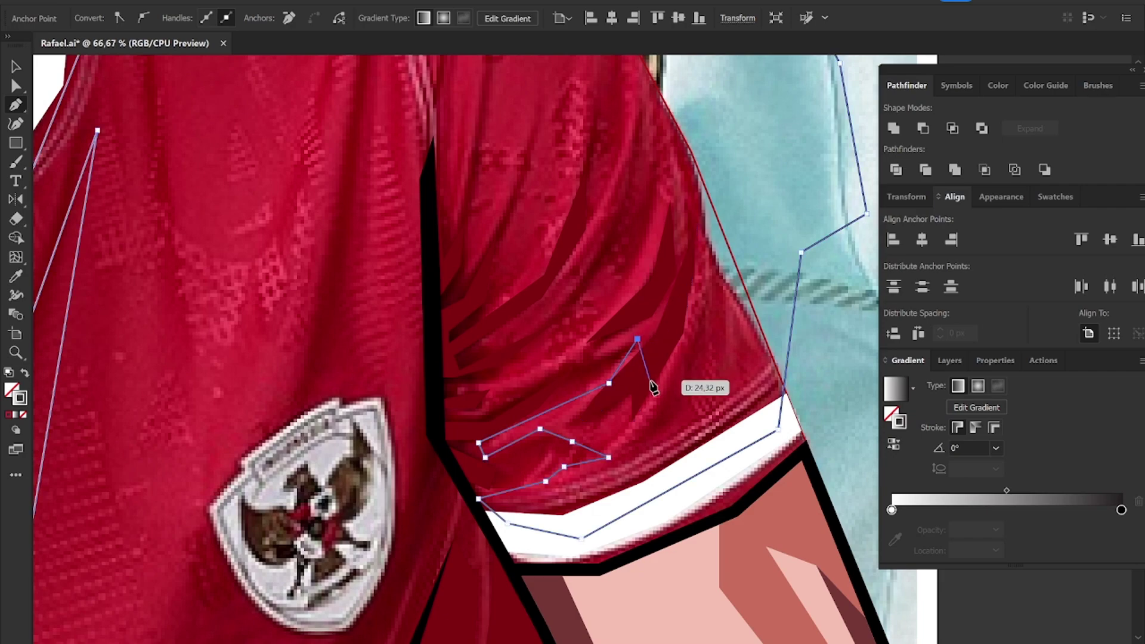
left_click(650, 380)
left_click(632, 421)
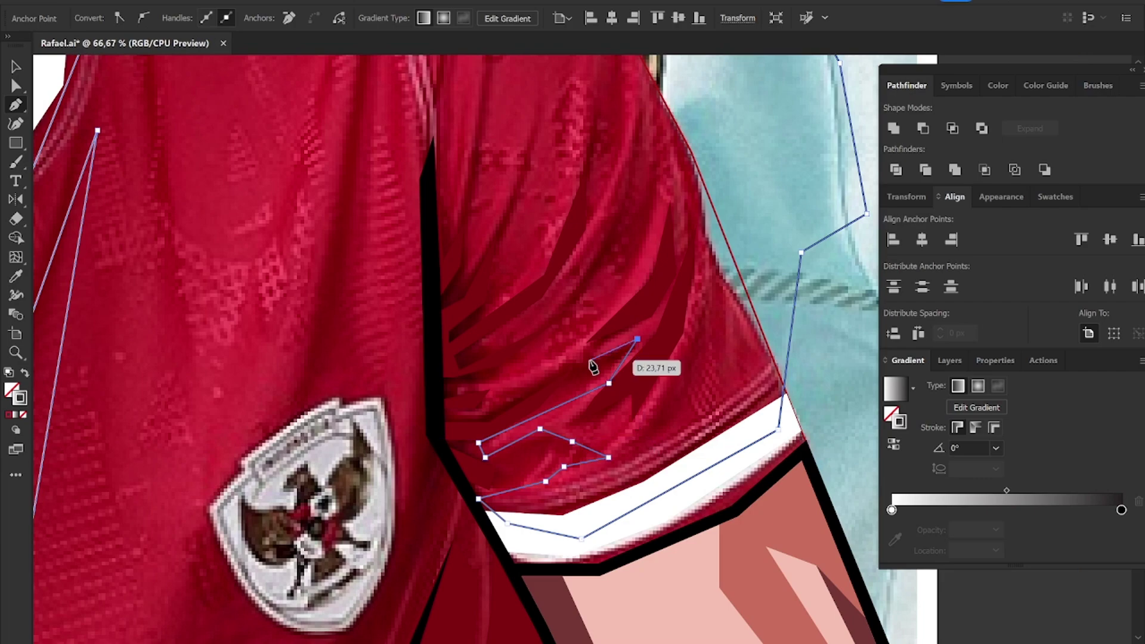
Step: Trace the long fold from mid-sleeve up to the shoulder and close it on its first point
left_click(573, 371)
left_click(582, 338)
left_click(644, 272)
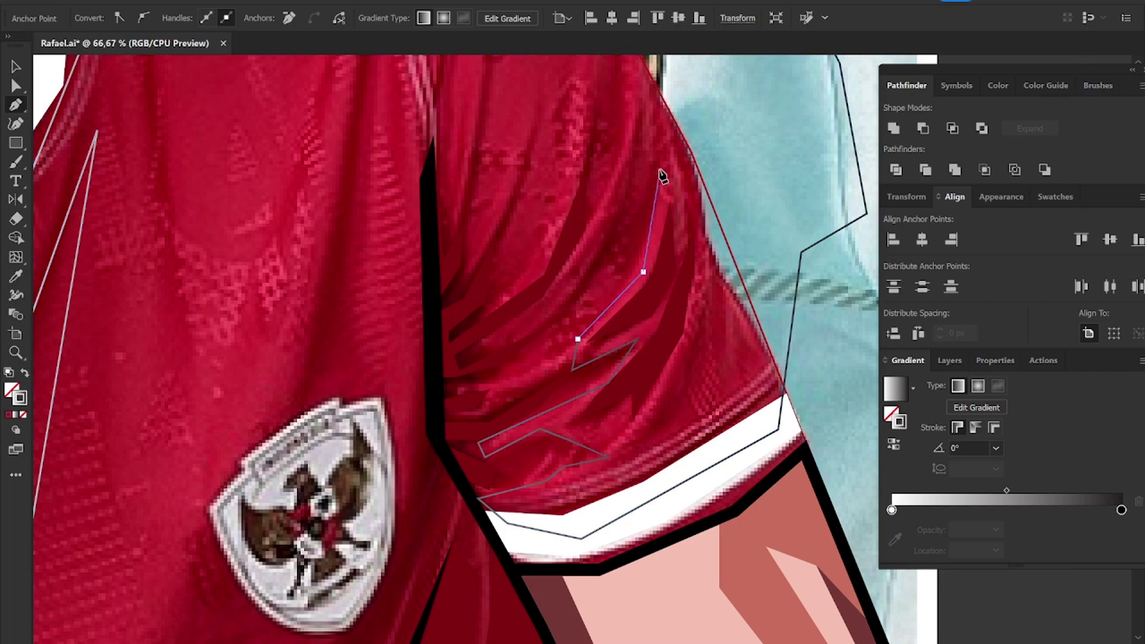
left_click(660, 167)
left_click(637, 104)
left_click(616, 214)
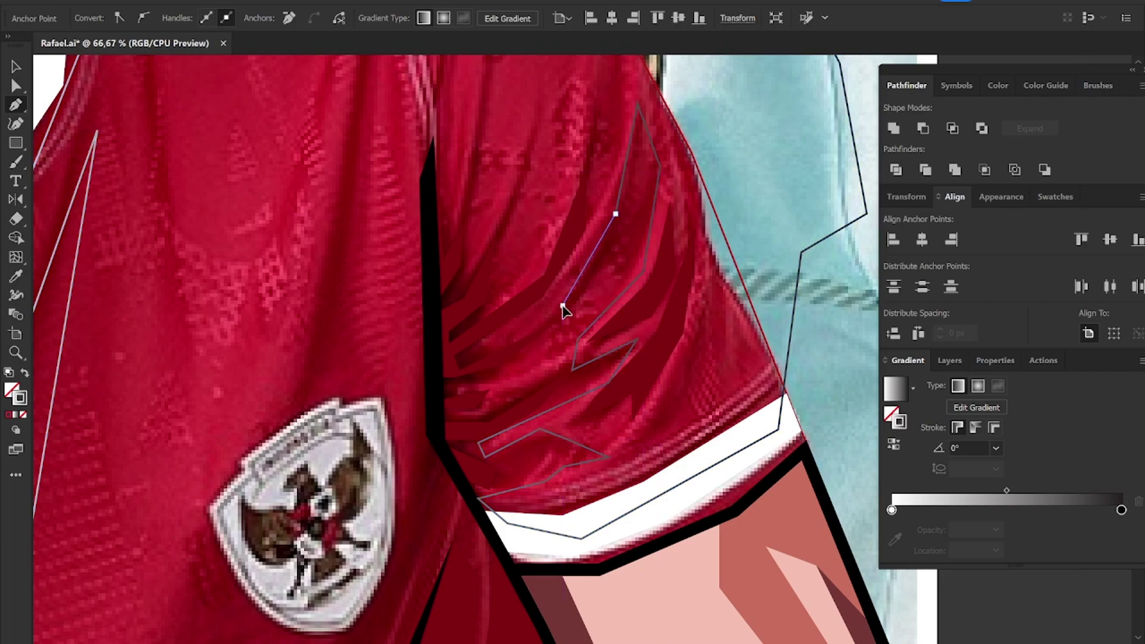
left_click(563, 305)
left_click(507, 345)
left_click(515, 315)
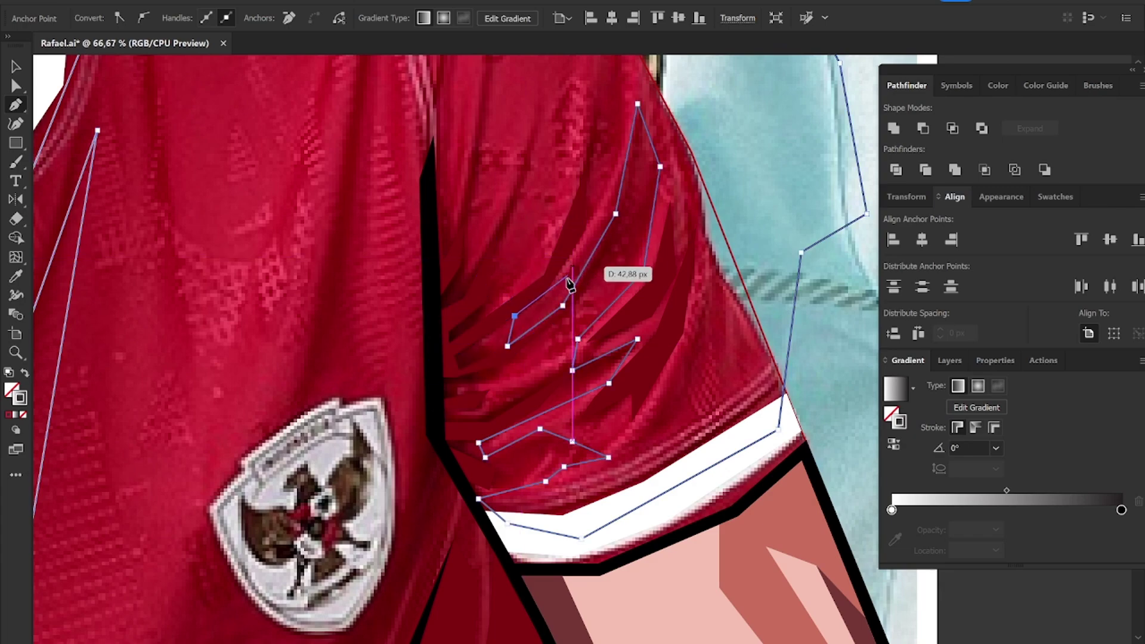
left_click(542, 296)
left_click(586, 230)
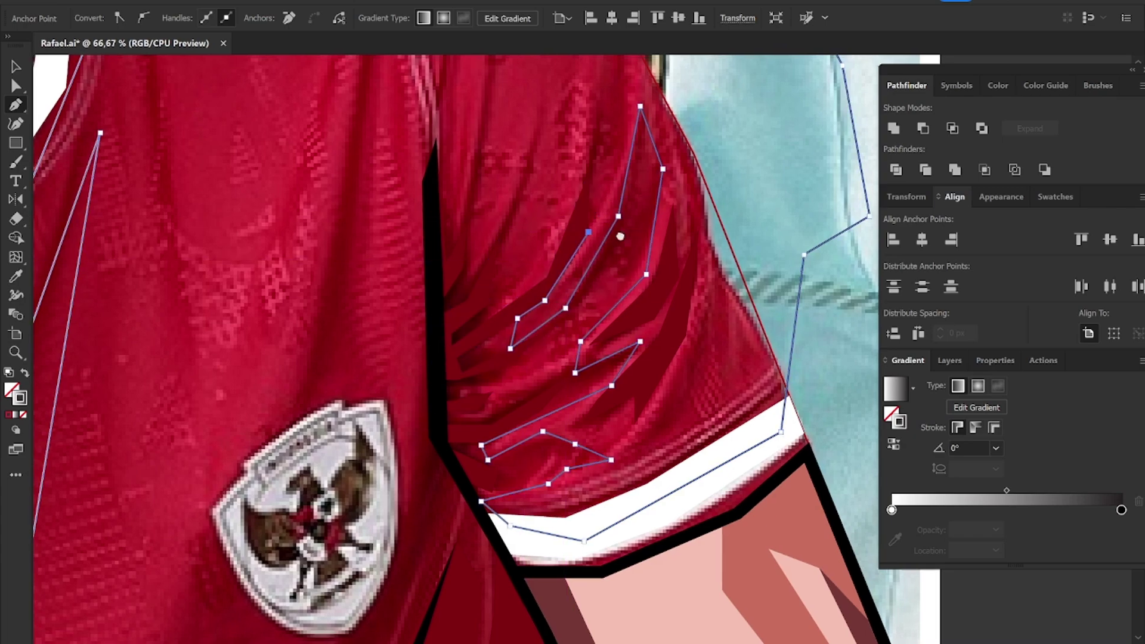
scroll(630, 263, "up", 3)
left_click(636, 247)
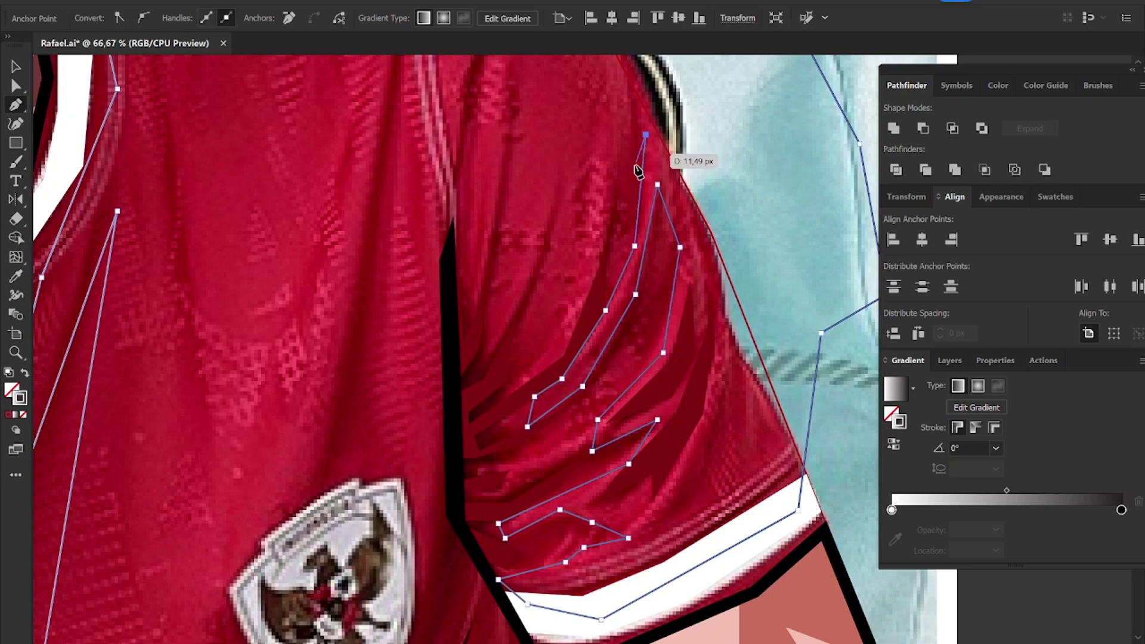
left_click(658, 184)
Step: Outline a second narrow fold and begin another fold beside it
left_click(606, 252)
left_click(588, 328)
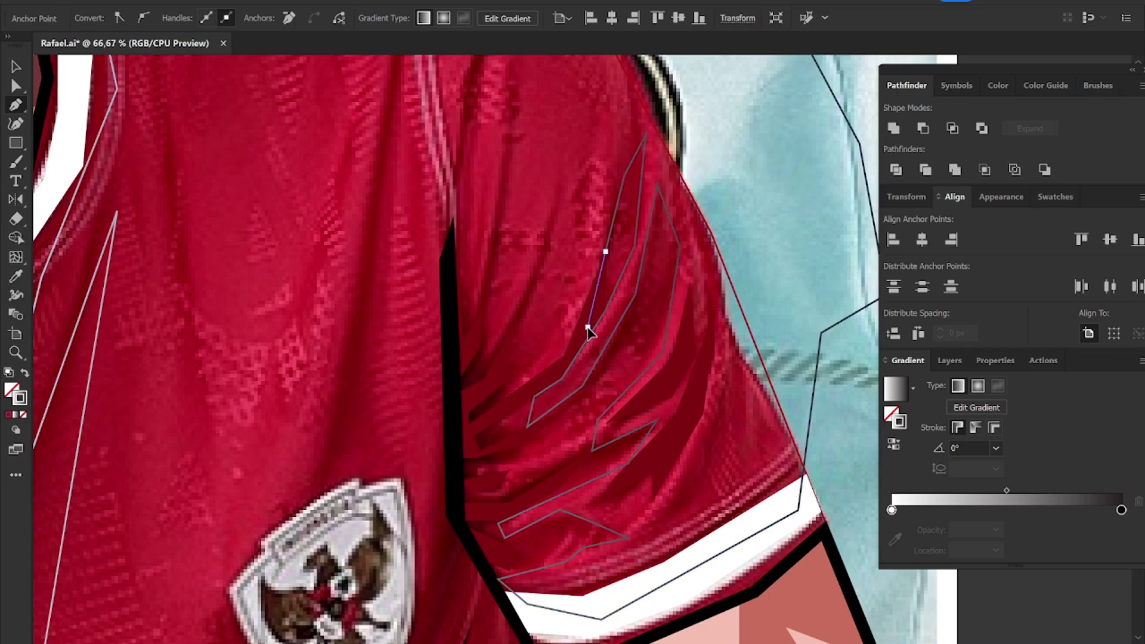
left_click(542, 385)
left_click(530, 427)
left_click(507, 397)
left_click(564, 313)
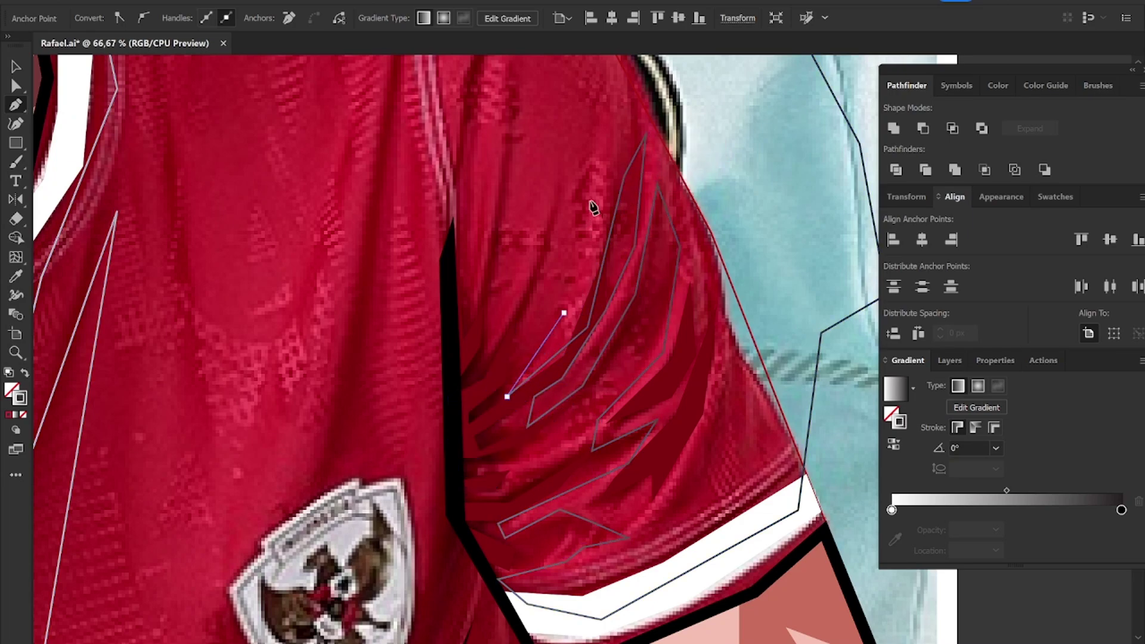
left_click(516, 316)
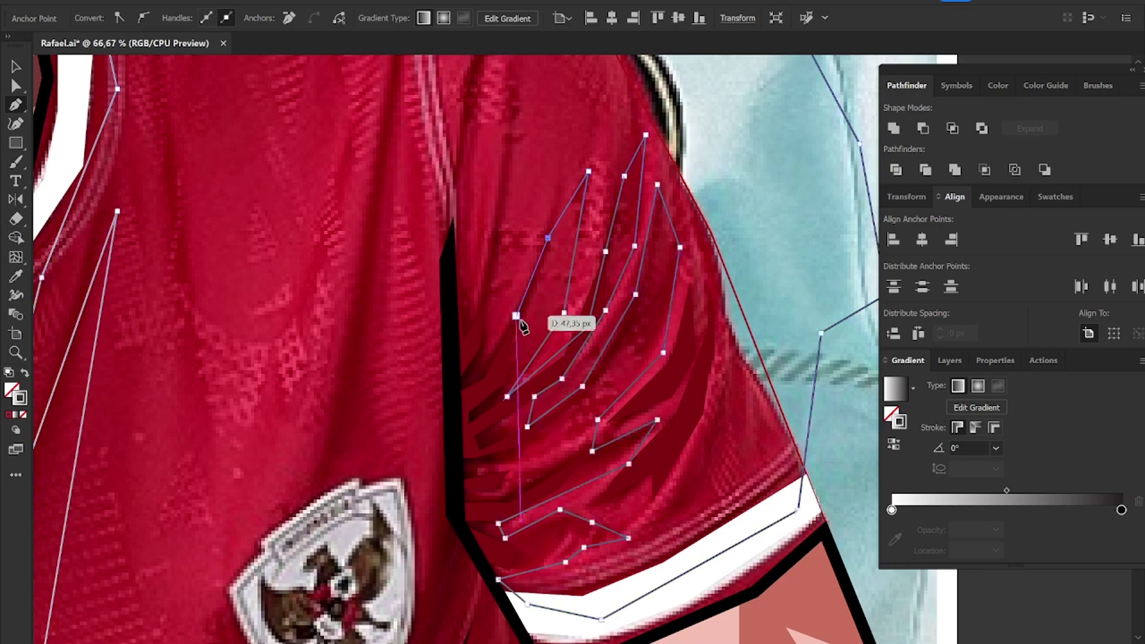
left_click(499, 360)
left_click(491, 377)
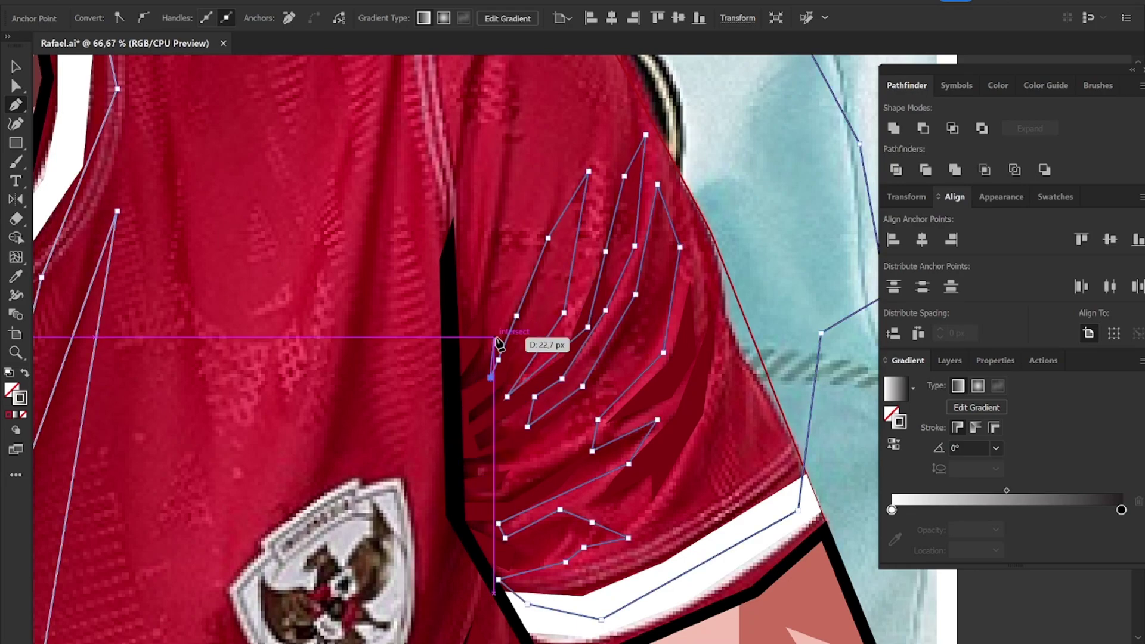
left_click(494, 338)
Step: Trace the next fold up the sleeve and down toward the black armpit edge
scroll(521, 182, "up", 5)
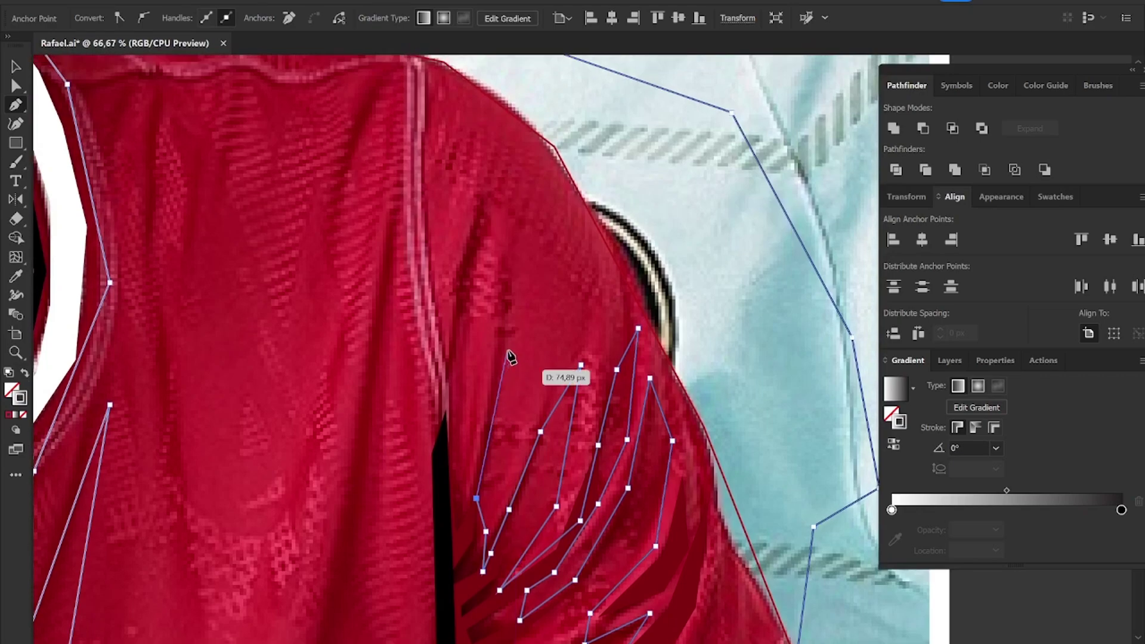
left_click(507, 348)
left_click(510, 222)
left_click(490, 276)
left_click(483, 386)
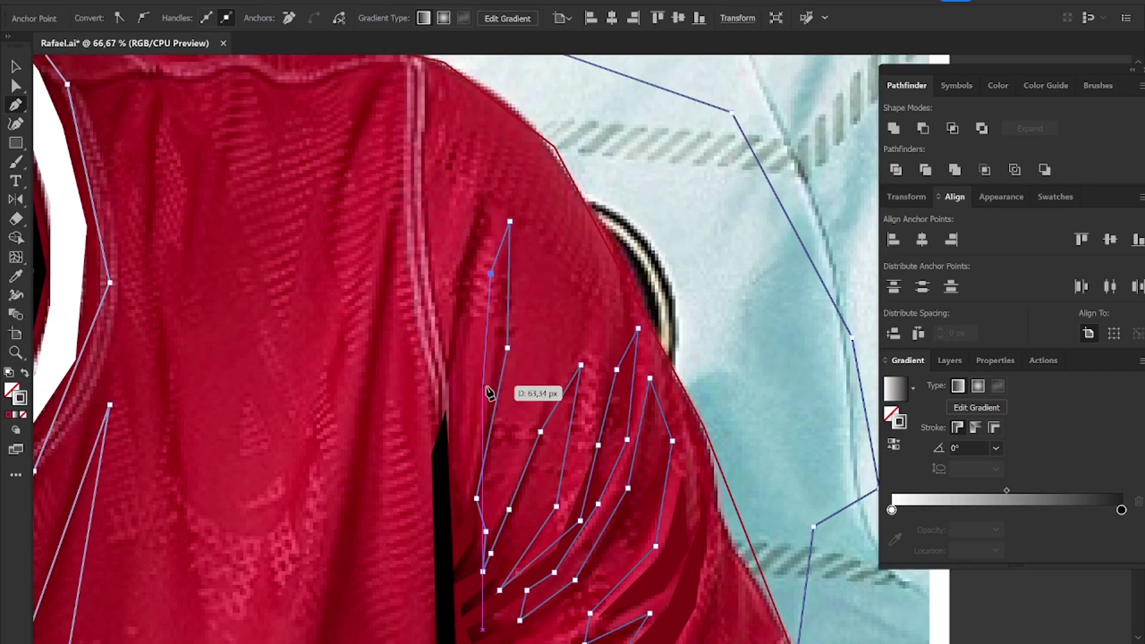
left_click(458, 494)
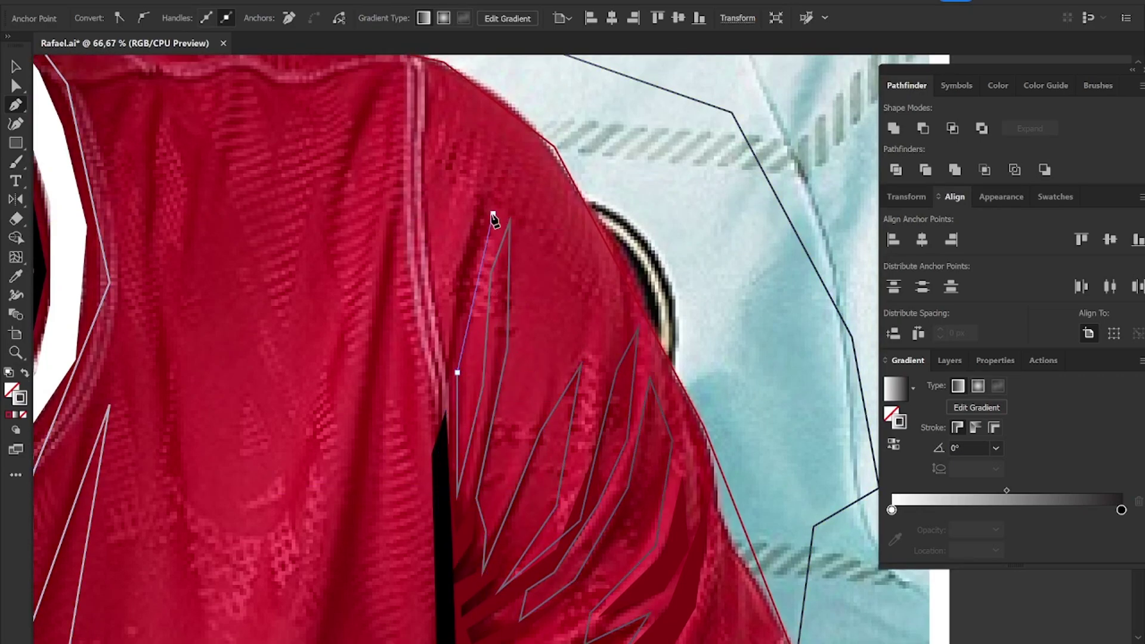
left_click(462, 252)
left_click(446, 410)
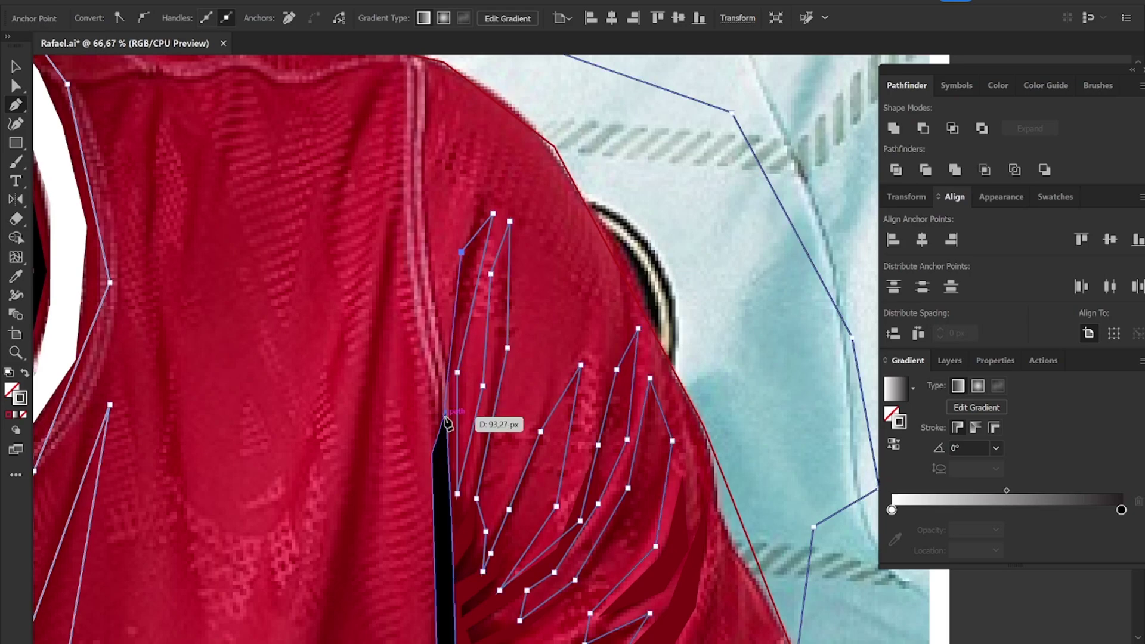
left_click(432, 444)
scroll(435, 454, "down", 5)
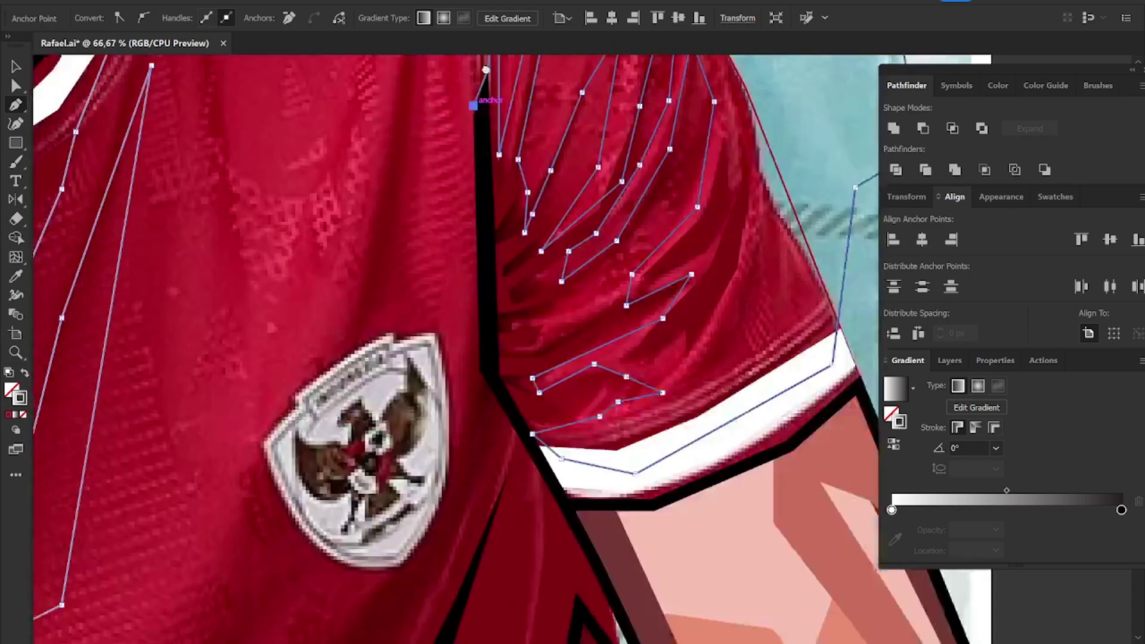
left_click(491, 329)
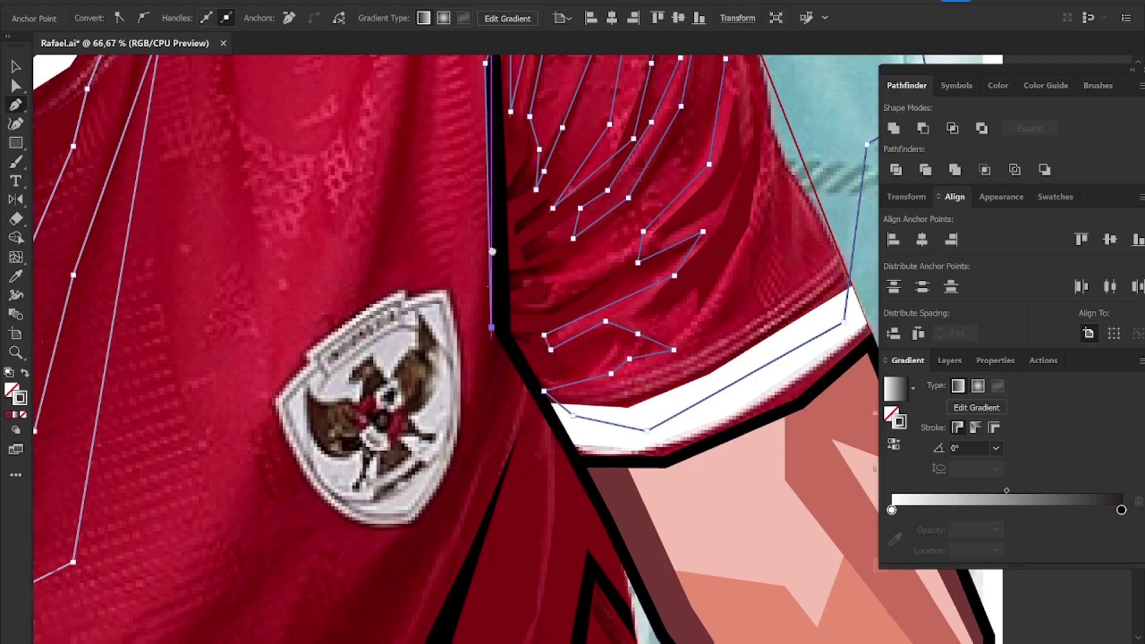
Step: Pen-trace the narrow fold from beside the crest down to the jersey's bottom edge and back toward the seam
left_click_drag(491, 332, 512, 182)
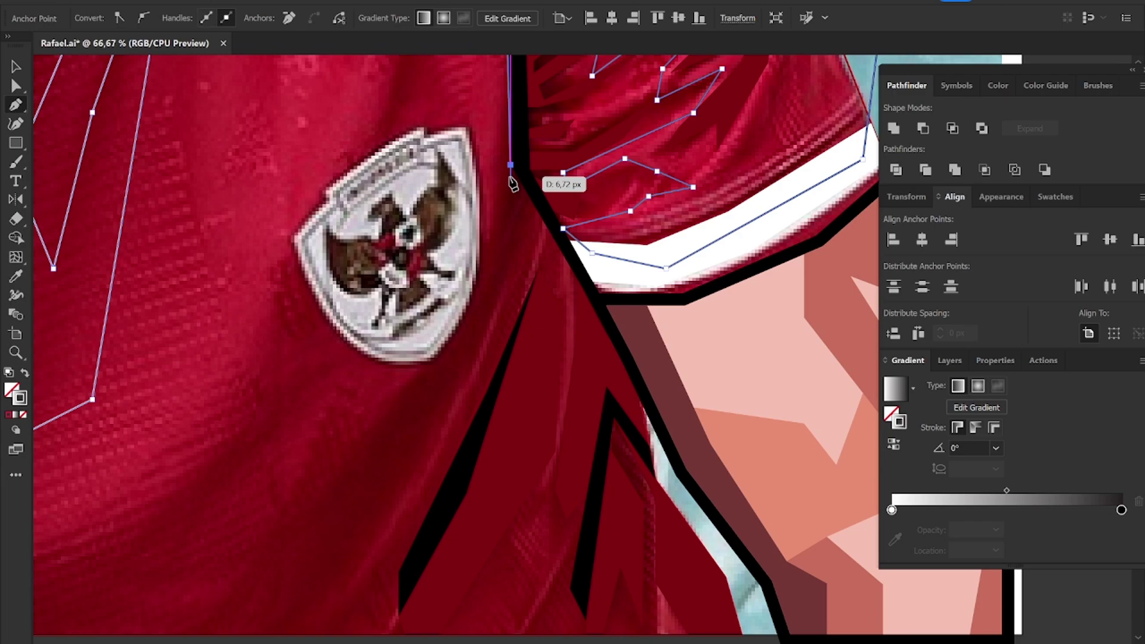
left_click(494, 287)
left_click(366, 443)
scroll(367, 443, "down", 3)
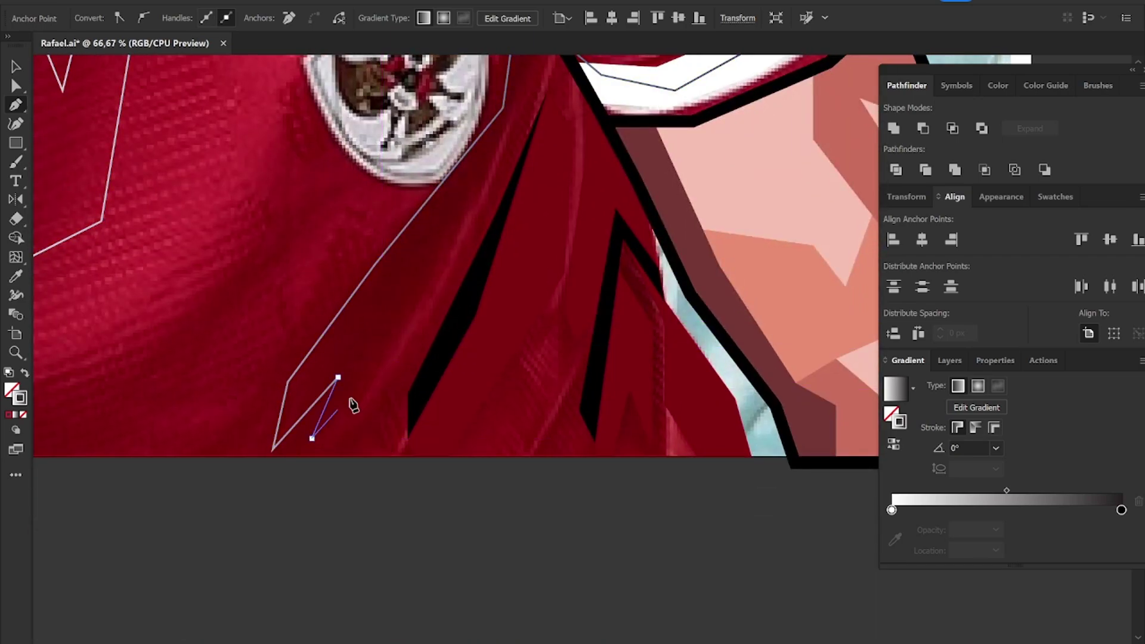
left_click(400, 326)
scroll(382, 298, "up", 2)
scroll(381, 298, "right", 2)
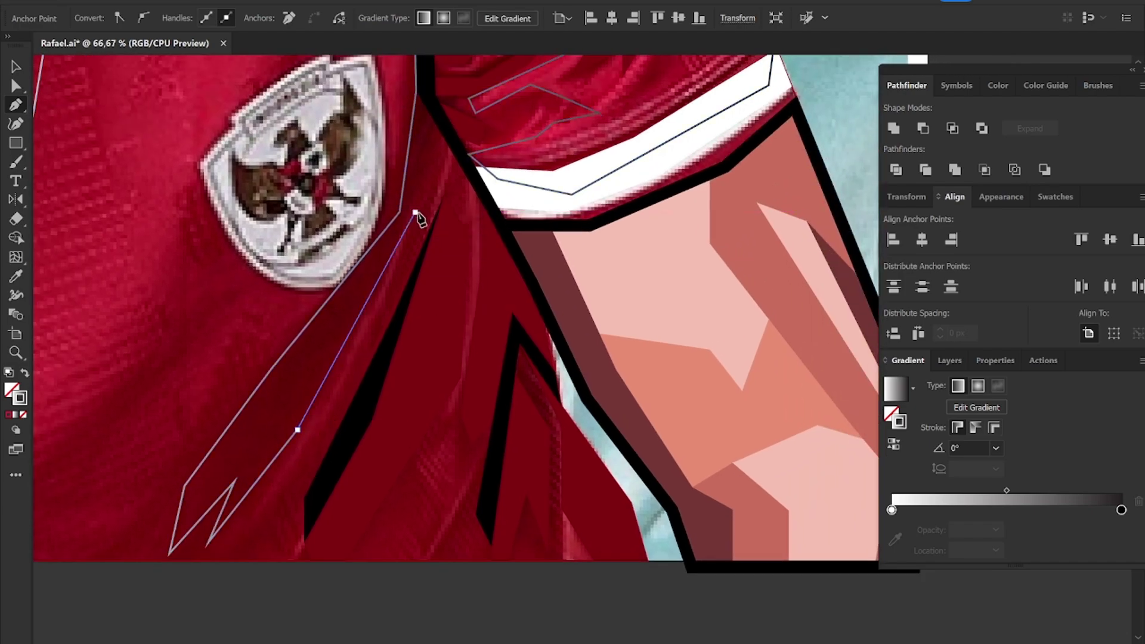
left_click(416, 213)
left_click(446, 143)
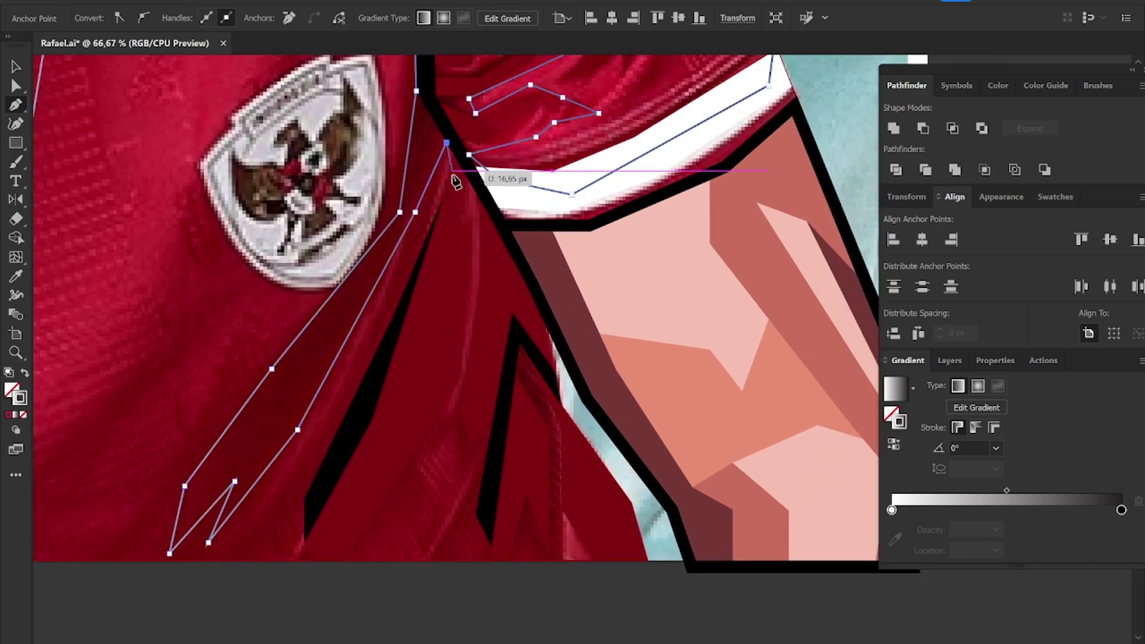
left_click(453, 176)
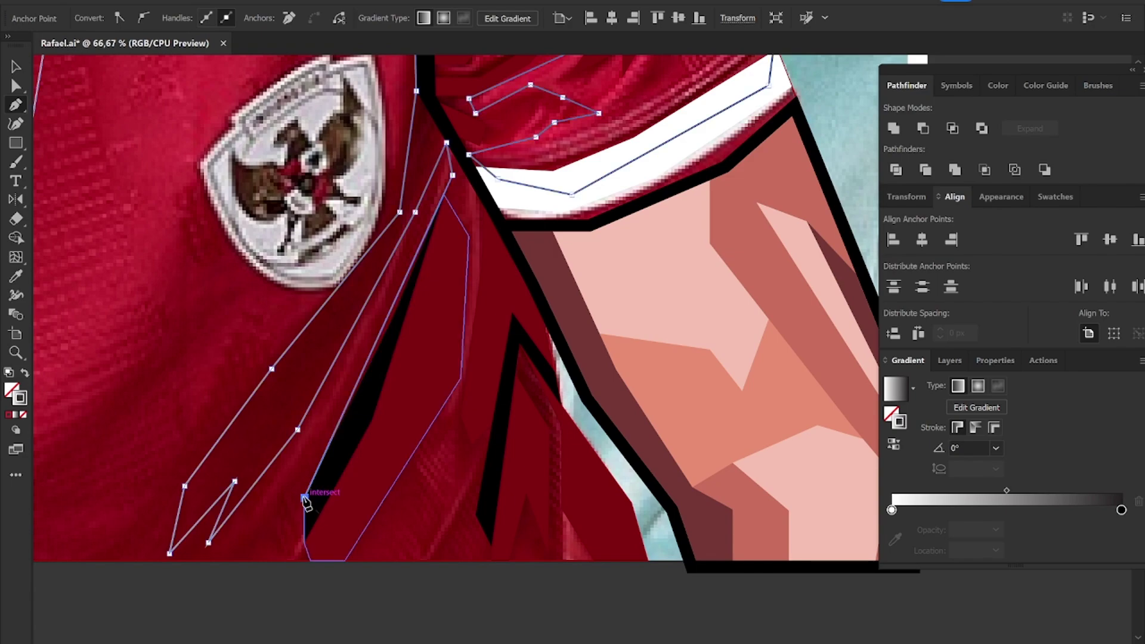
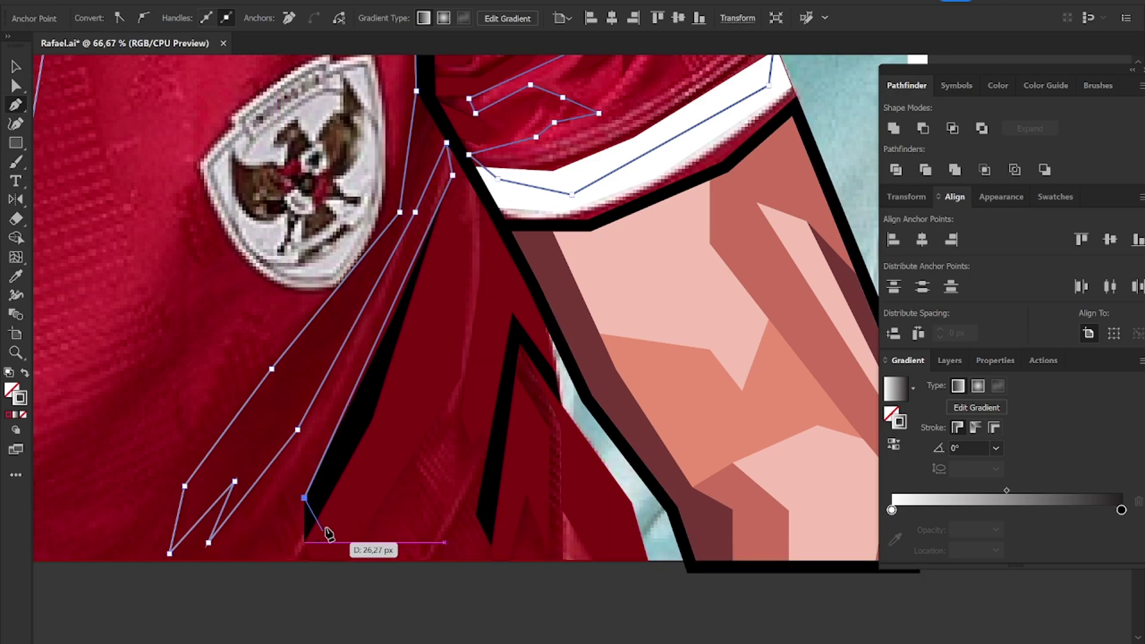
Step: Trace the jersey crease from the hem up along the collar edge and back down the fold
left_click(267, 561)
left_click(329, 594)
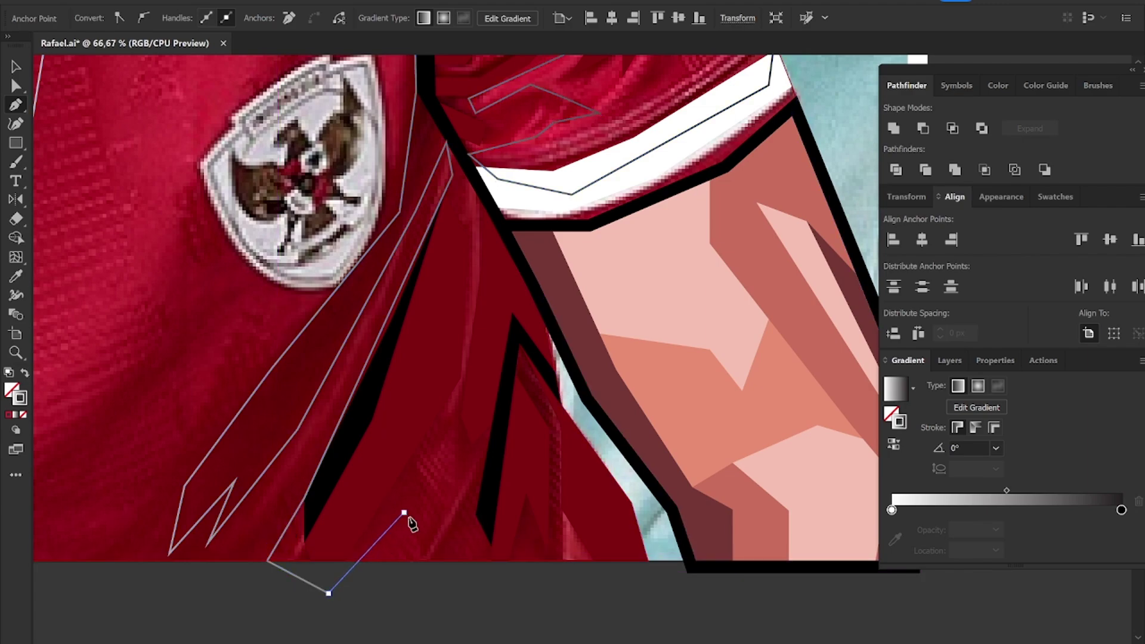
left_click(406, 513)
left_click(421, 538)
left_click(436, 517)
left_click(420, 469)
left_click(459, 369)
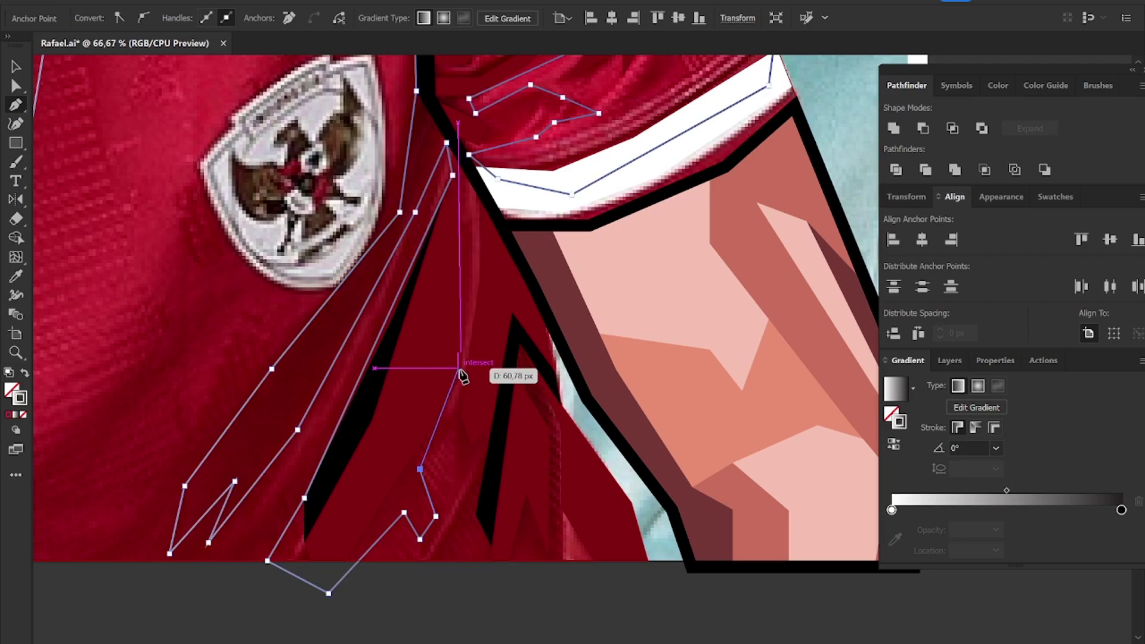
left_click(469, 237)
left_click(468, 179)
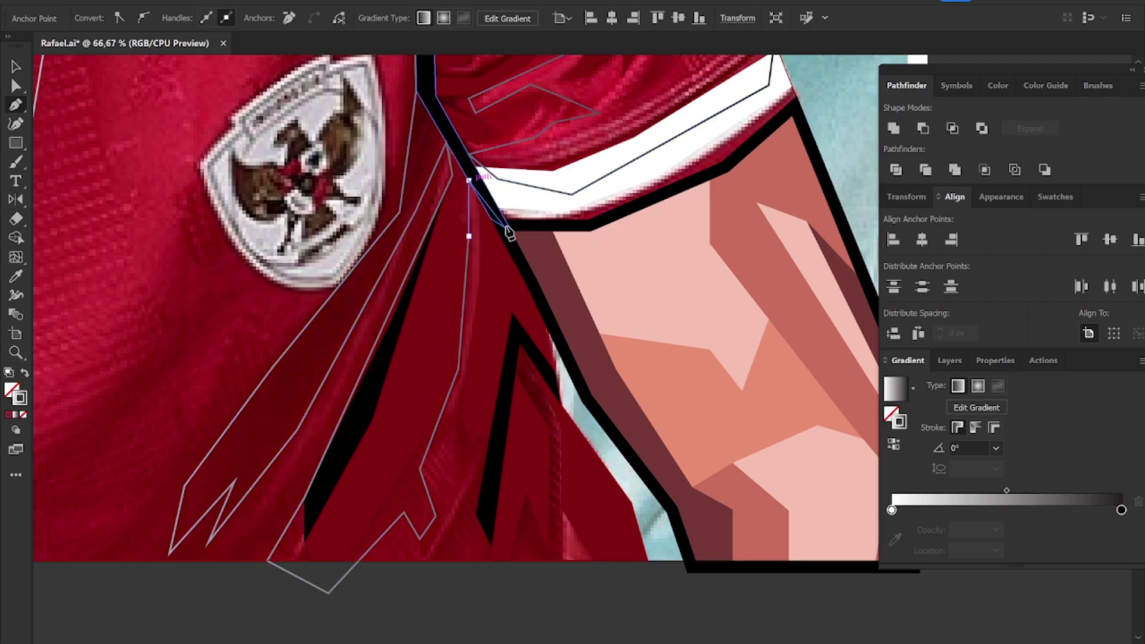
left_click(492, 220)
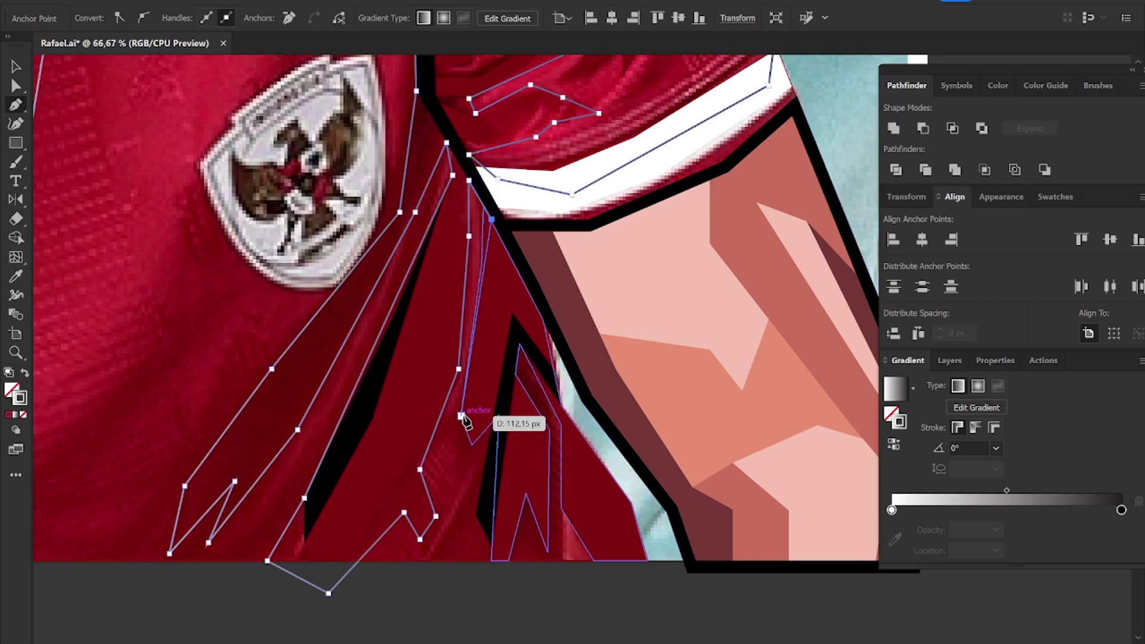
left_click(461, 416)
left_click_drag(449, 463, 455, 488)
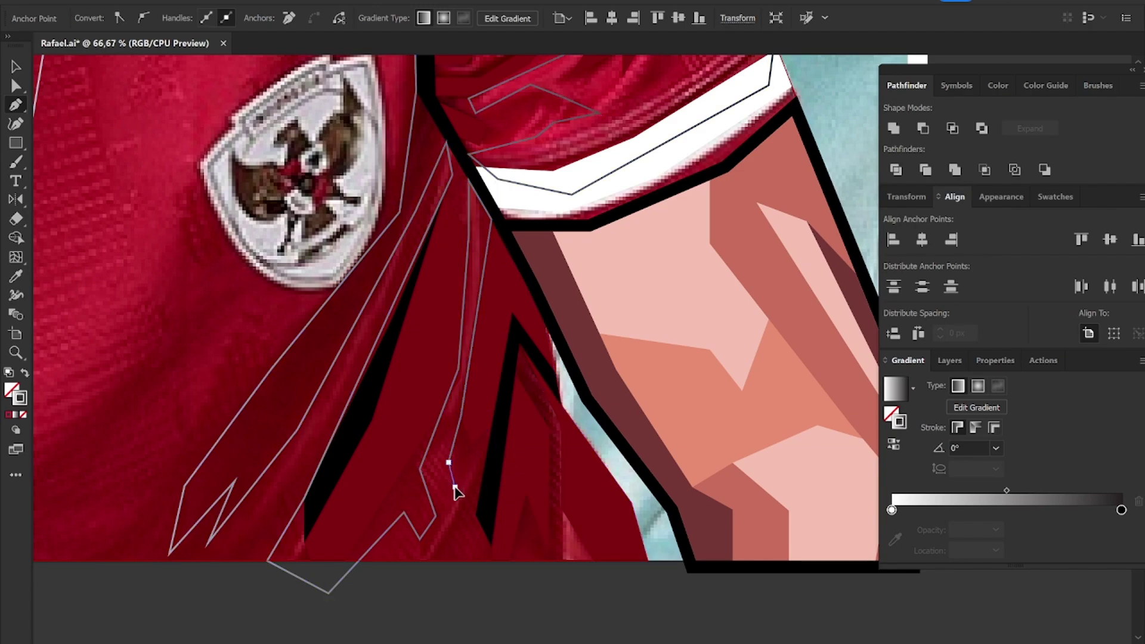
Step: Extend the outline below the artboard edge, up across the chest to the collar, and down beside the crest
left_click(481, 460)
left_click(424, 585)
left_click(554, 608)
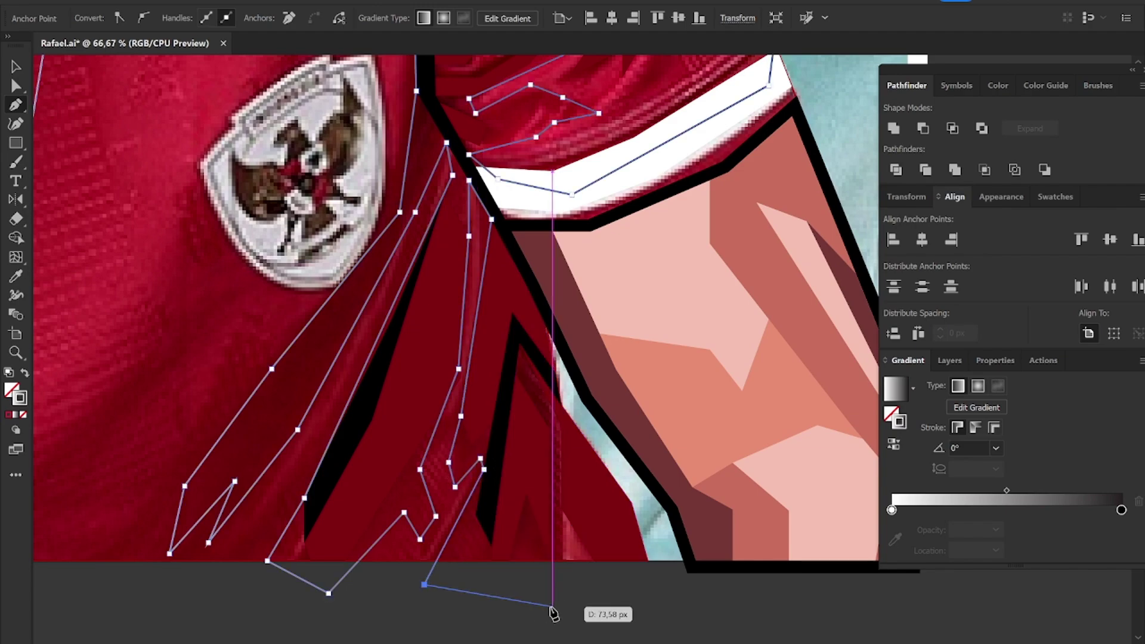
left_click(562, 511)
left_click(614, 545)
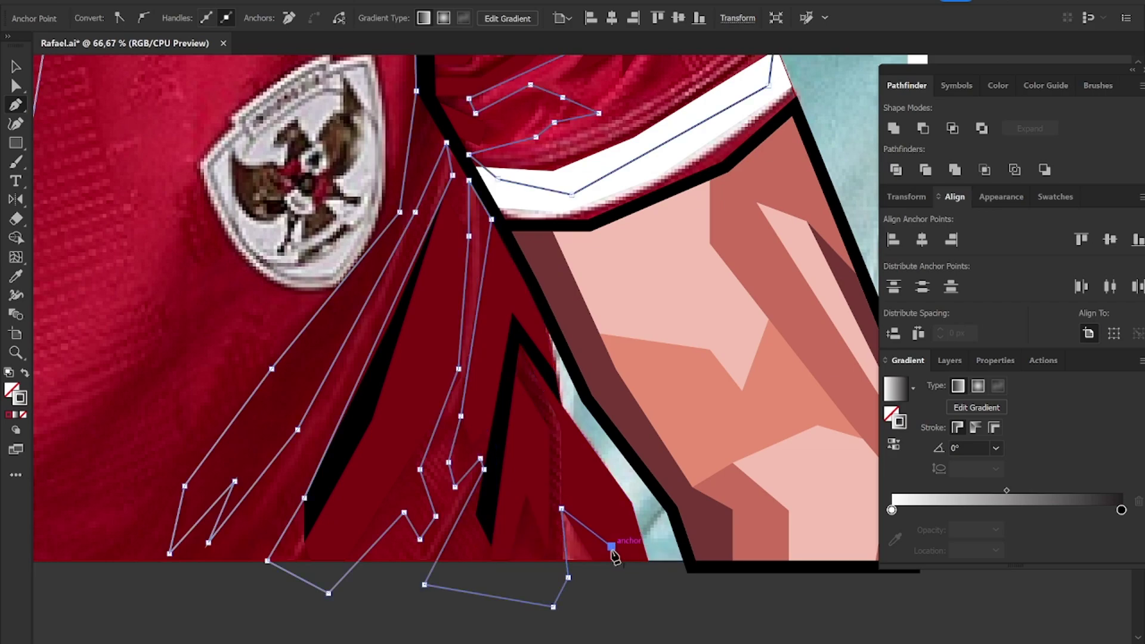
scroll(614, 557, "down", 2)
left_click(494, 621)
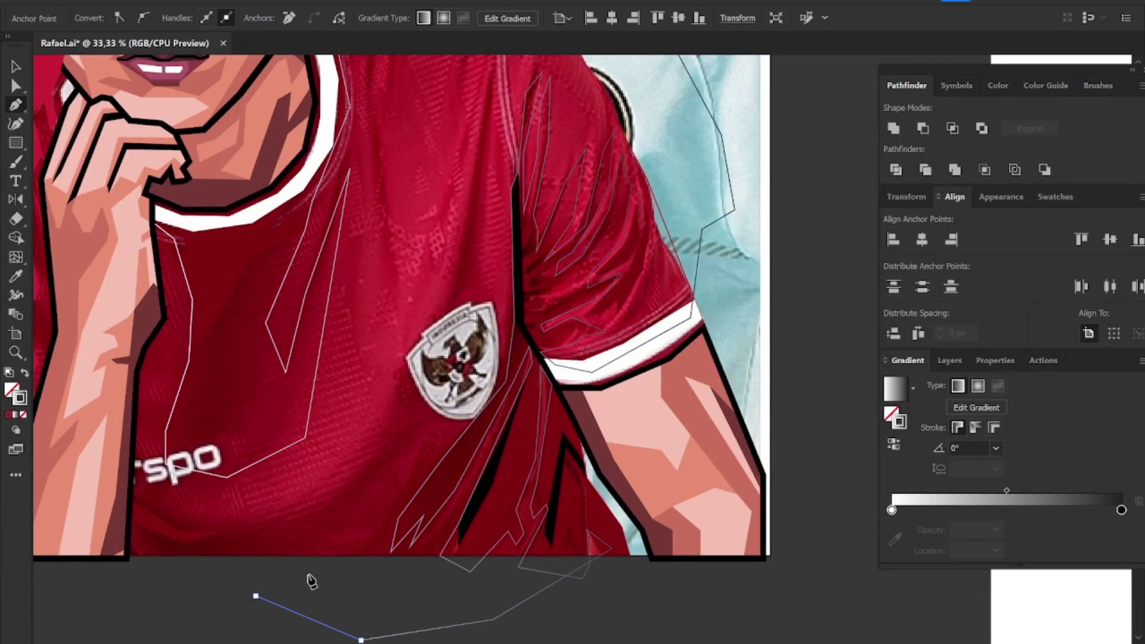
left_click(325, 549)
left_click(426, 437)
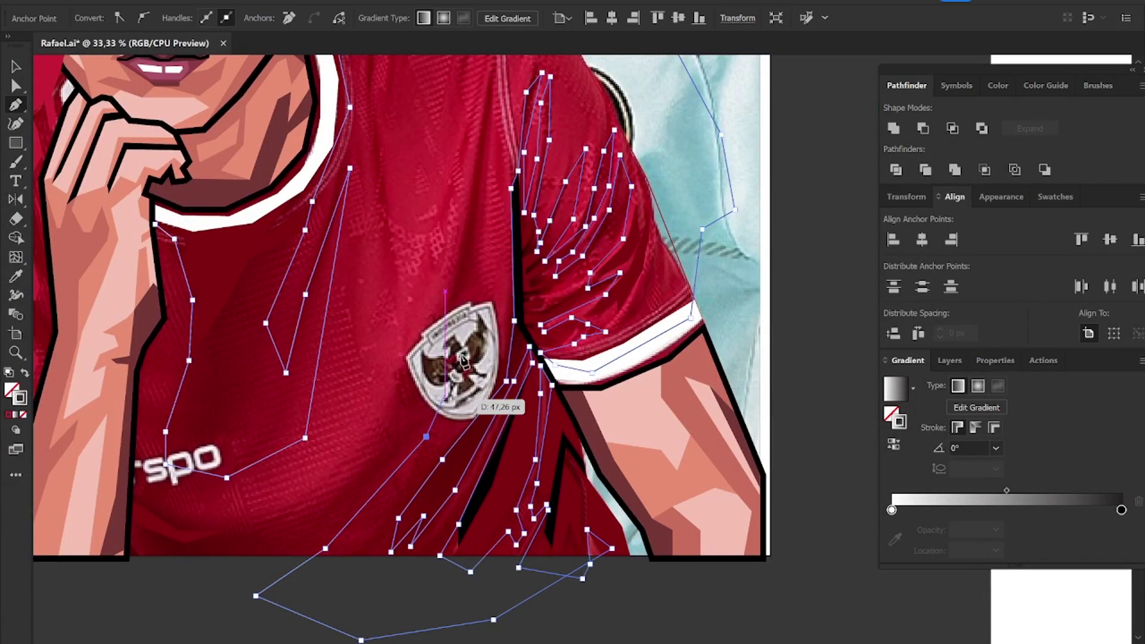
left_click(494, 81)
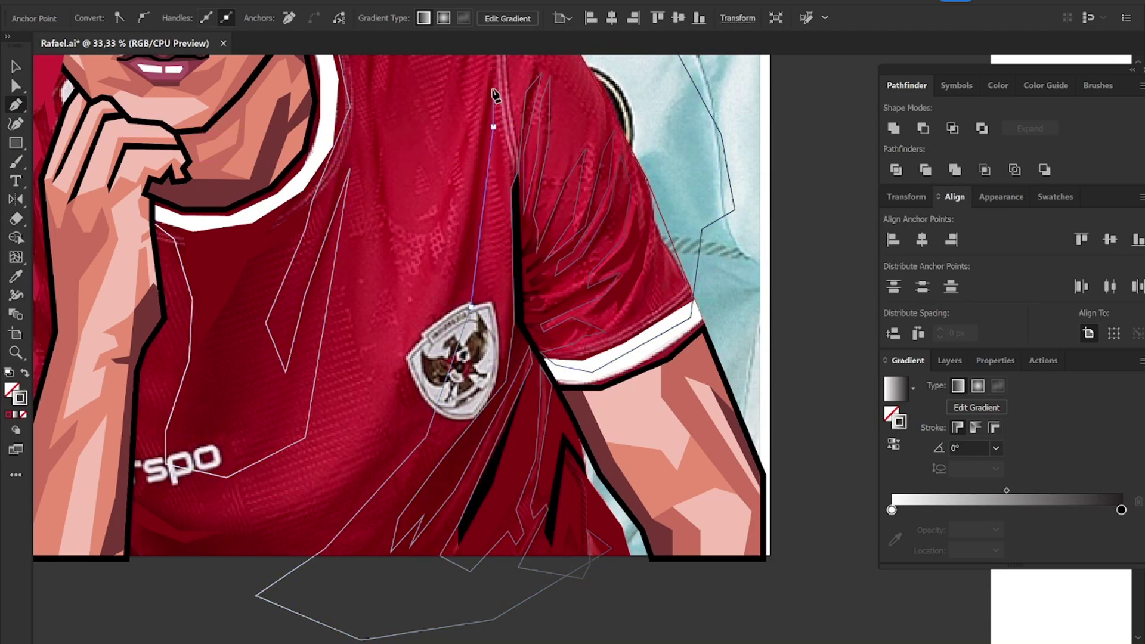
left_click(475, 142)
left_click(445, 300)
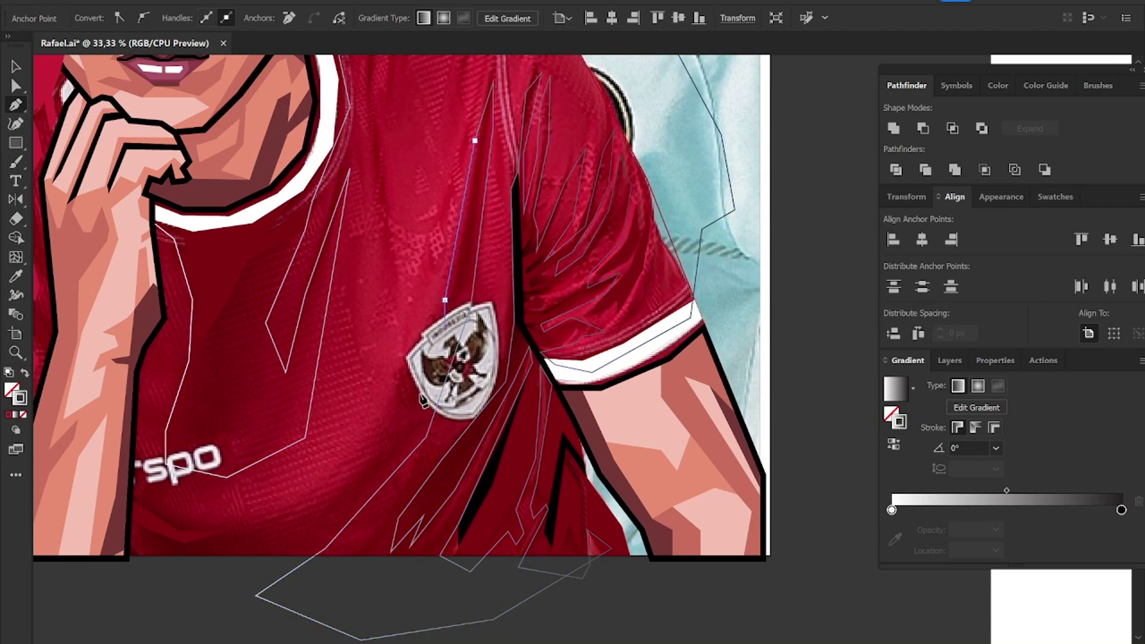
left_click(397, 425)
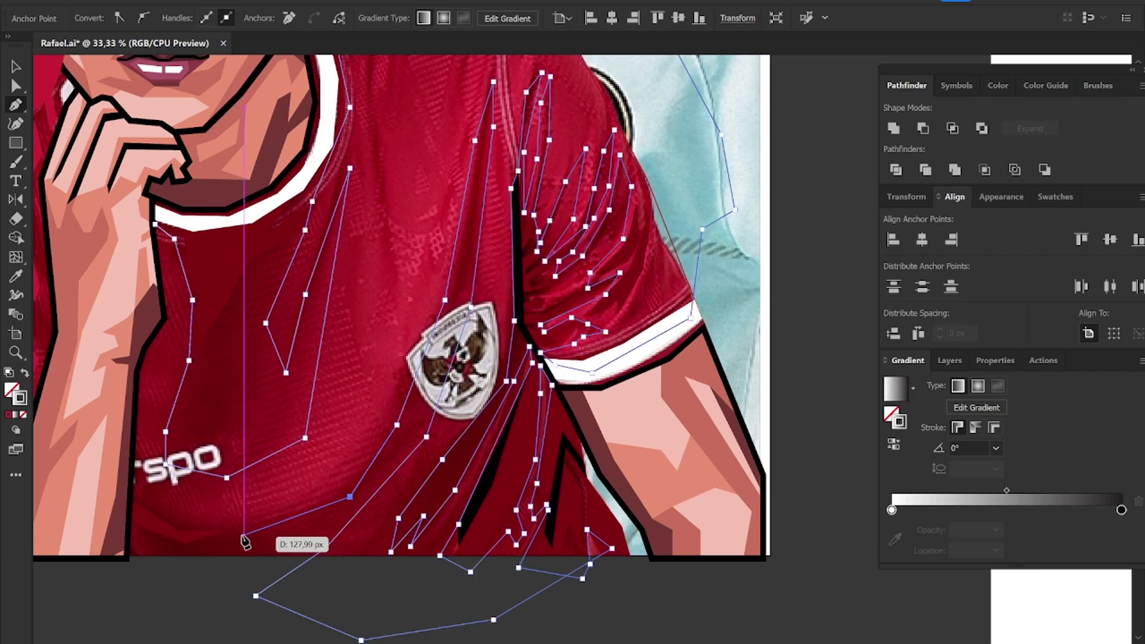
left_click(229, 531)
Step: Trace along the hem and forearm edge, close the outline at its start, and zoom out
left_click_drag(229, 531, 306, 521)
left_click_drag(410, 521, 540, 500)
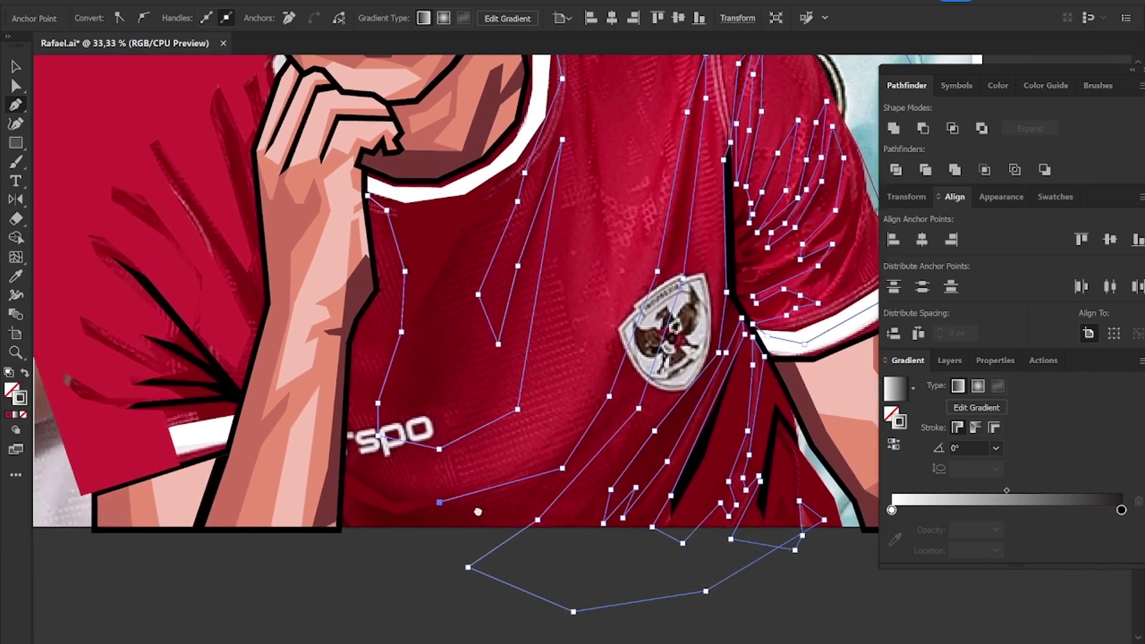
left_click(391, 503)
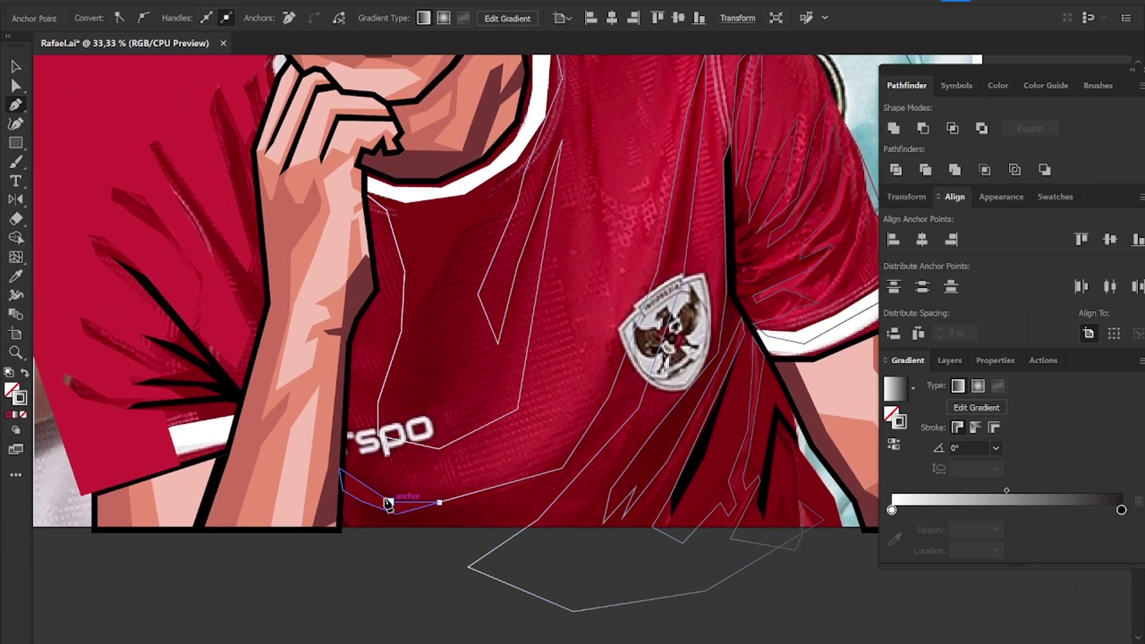
left_click(340, 468)
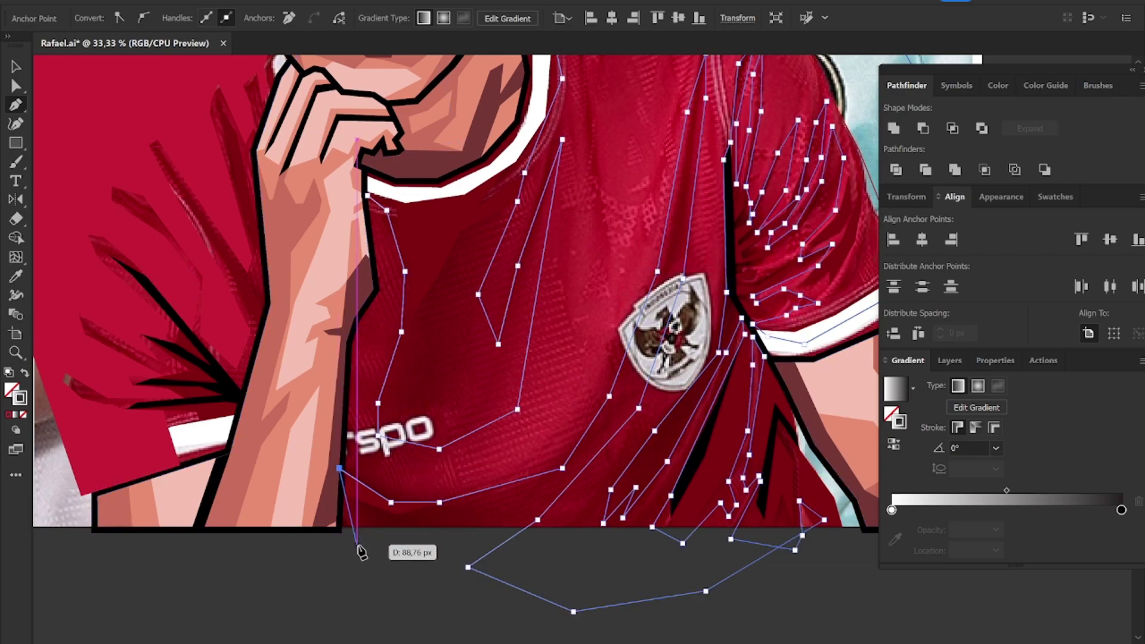
left_click(325, 352)
left_click(343, 219)
left_click(366, 200)
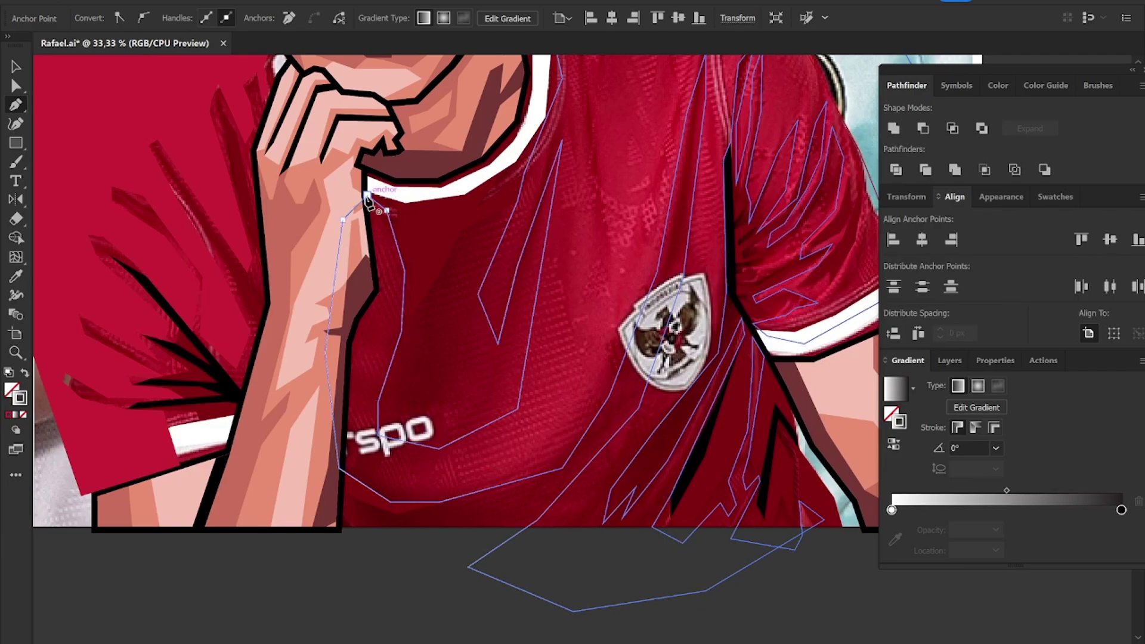
key("v")
key("ctrl+minus")
key("ctrl+minus")
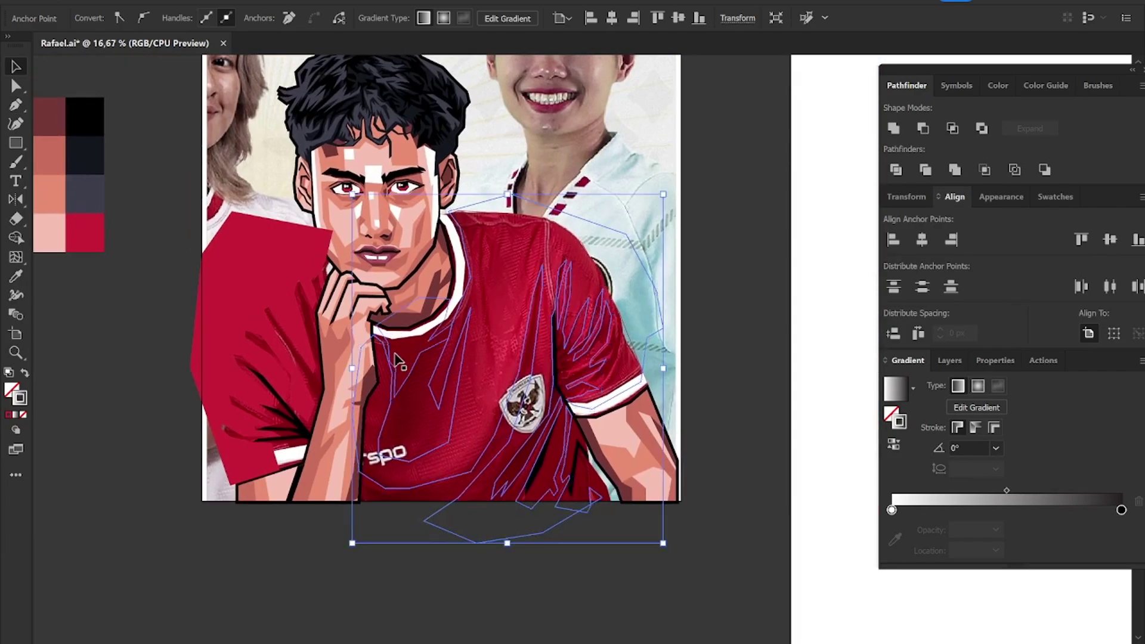
Step: Fill the outline with the jersey red and group it with the left red sleeve shape
key("period")
key("i")
left_click(251, 276)
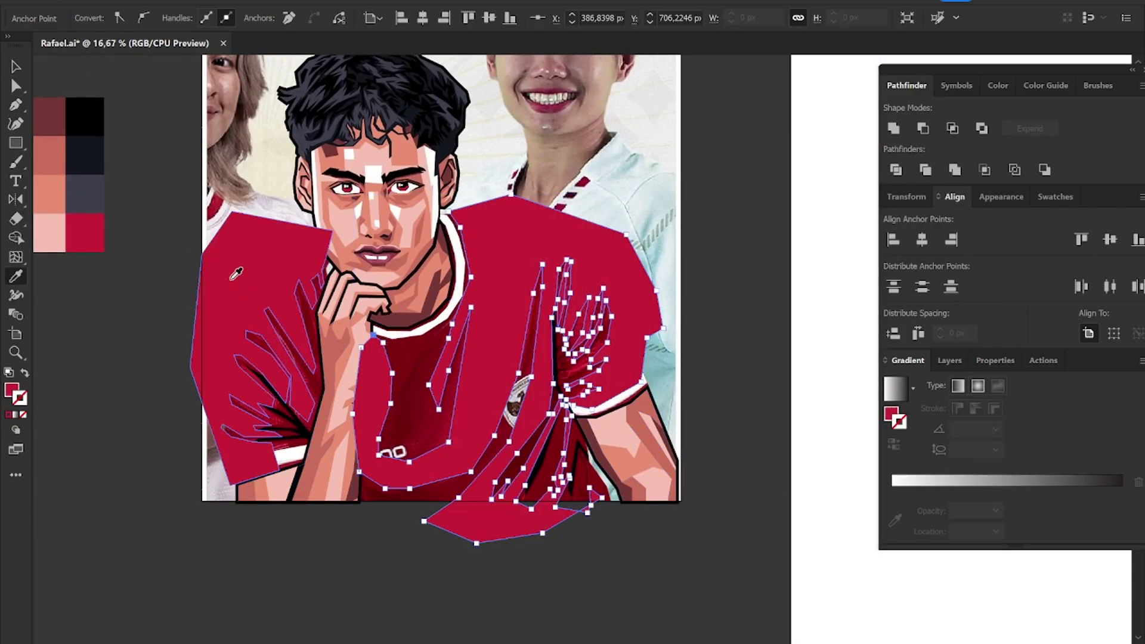
key("v")
left_click(250, 276, "shift")
key("ctrl+g")
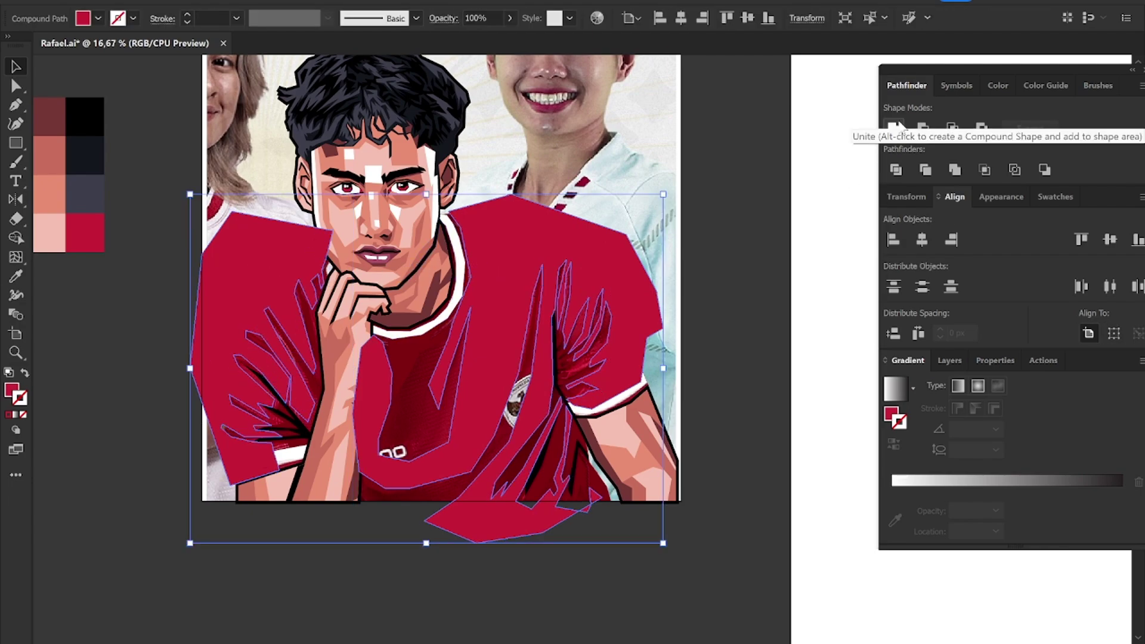
Step: Trim the red jersey shape at the artboard's bottom edge and send it behind the forearm
scroll(414, 499, "up", 2)
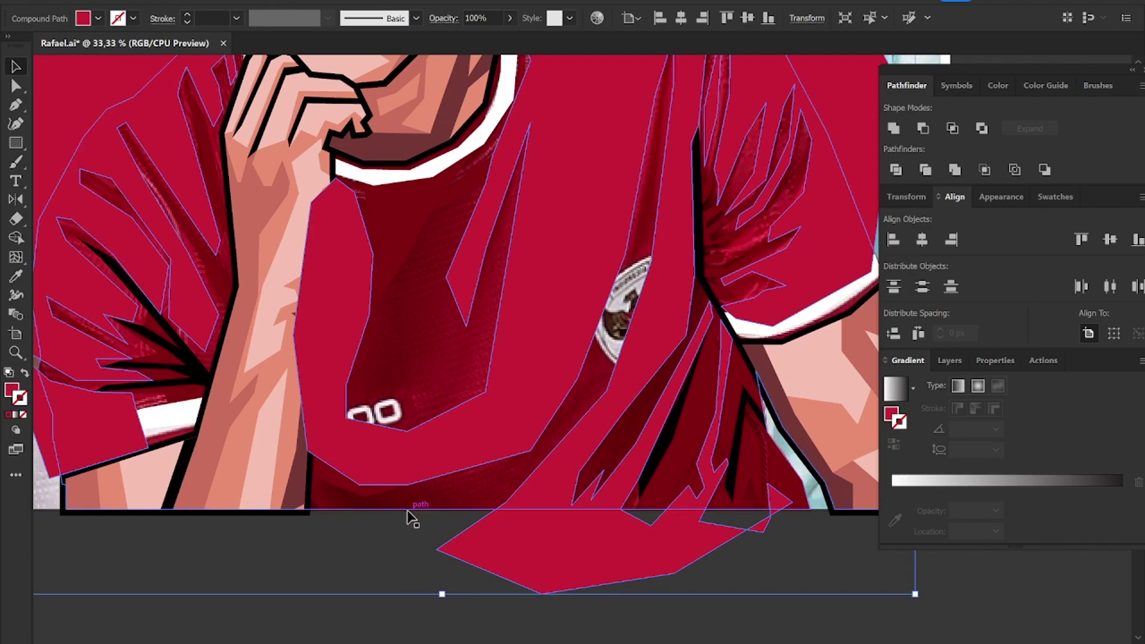
left_click(410, 518)
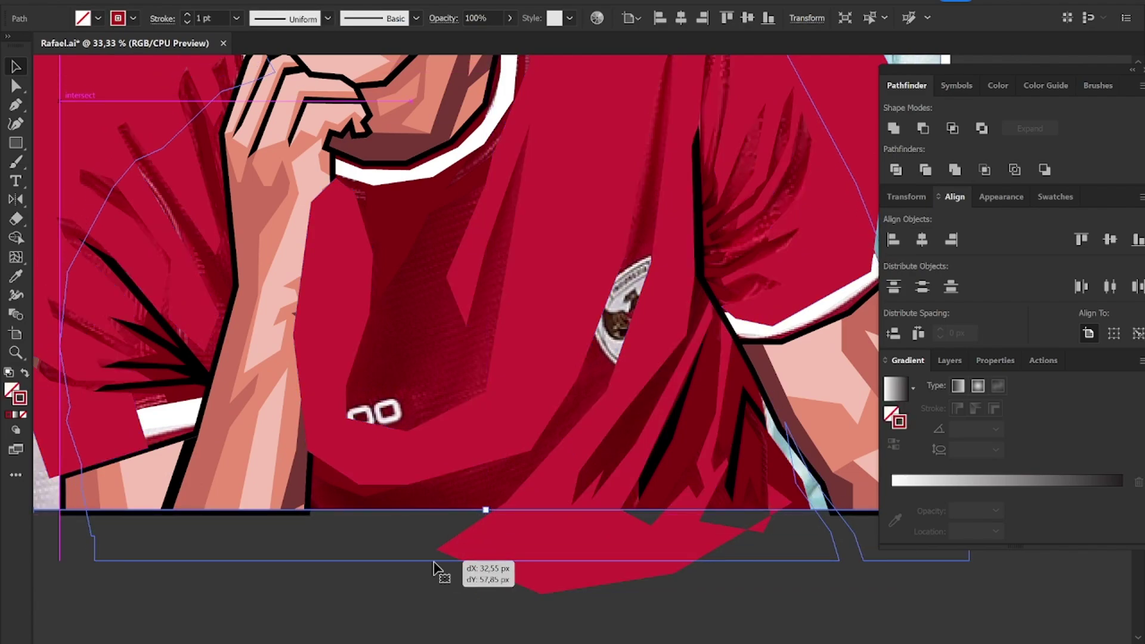
left_click(434, 563)
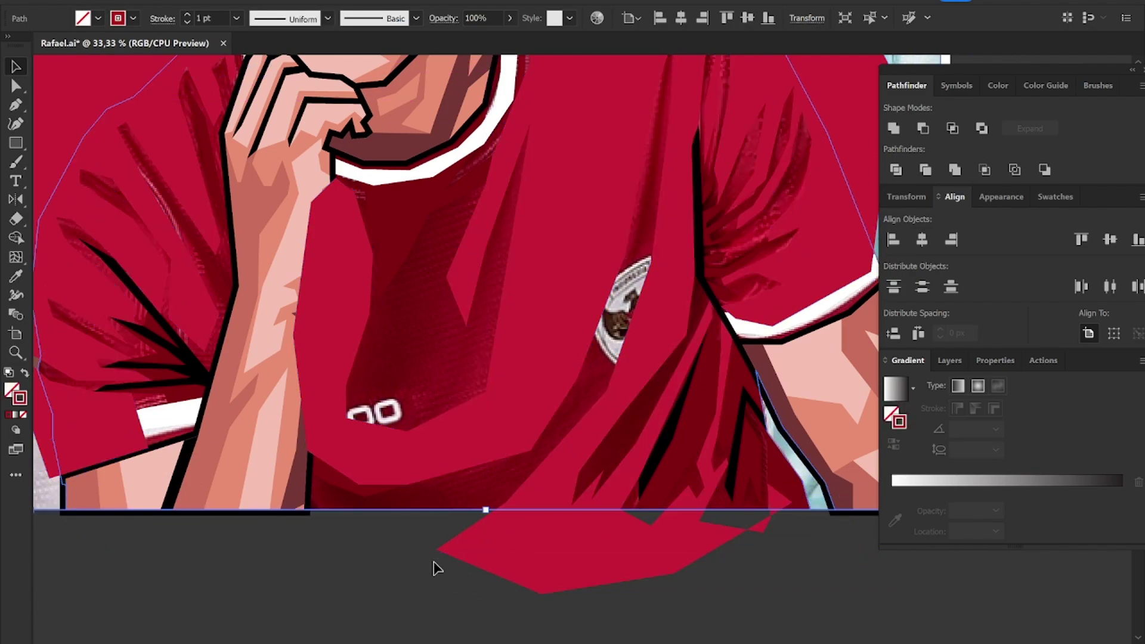
left_click(544, 540)
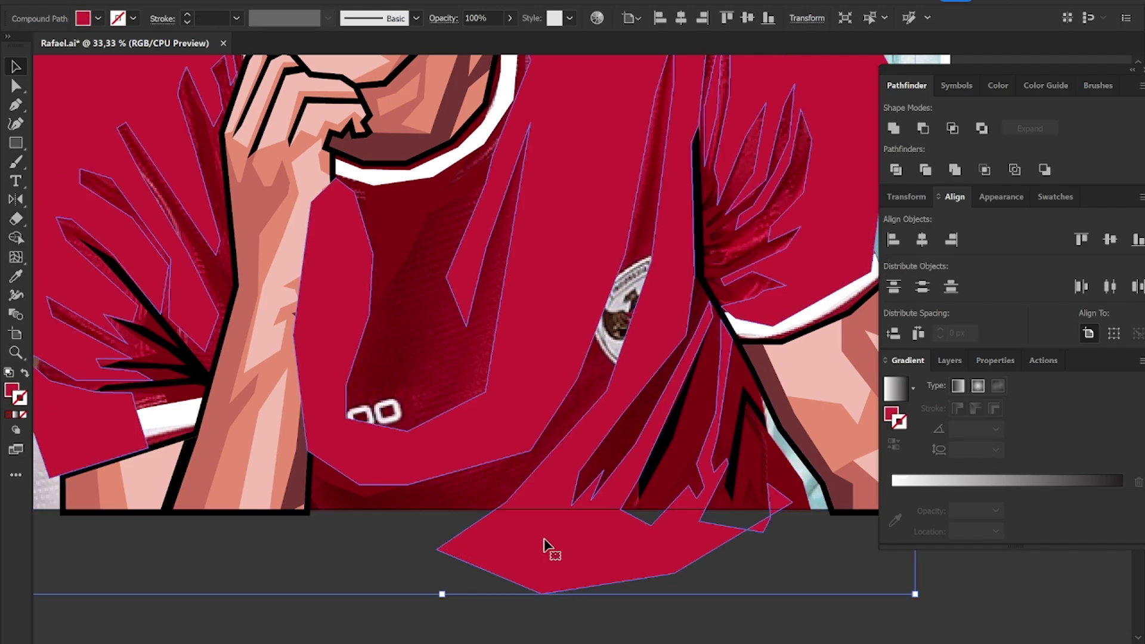
left_click(457, 508, "shift")
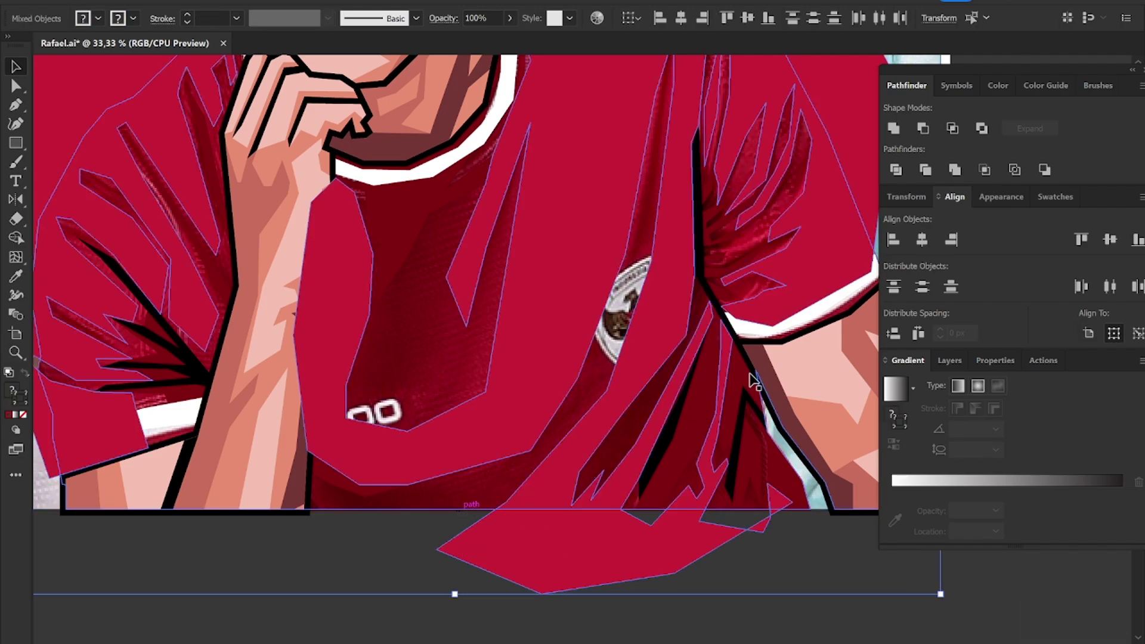
left_click(952, 128)
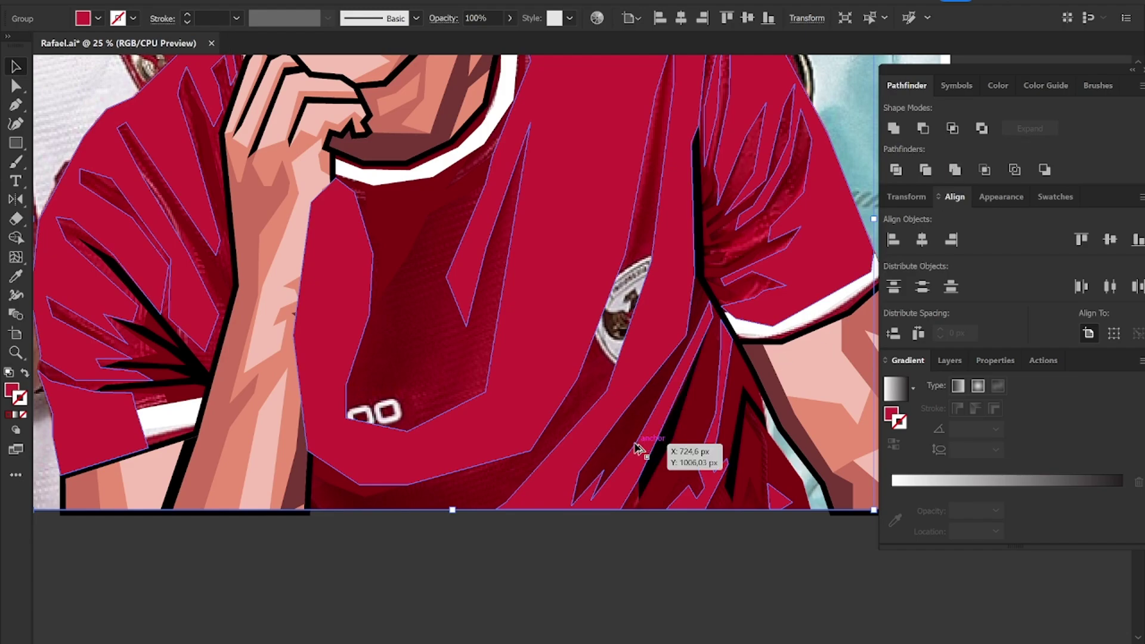
key("ctrl+minus")
scroll(605, 412, "down", 1)
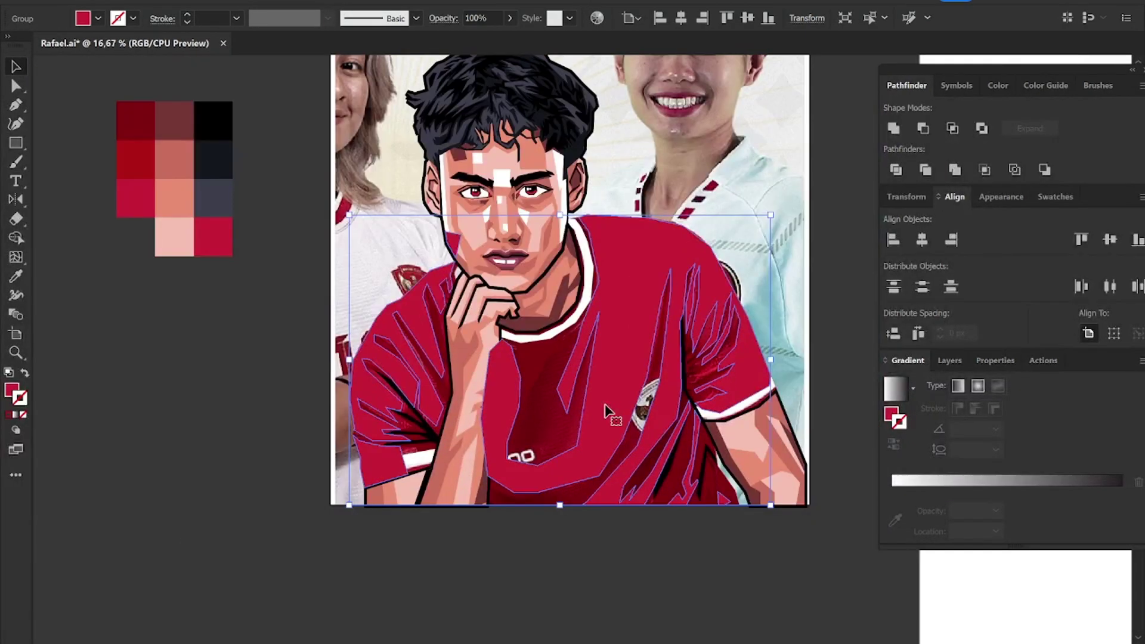
key("ctrl+bracketleft")
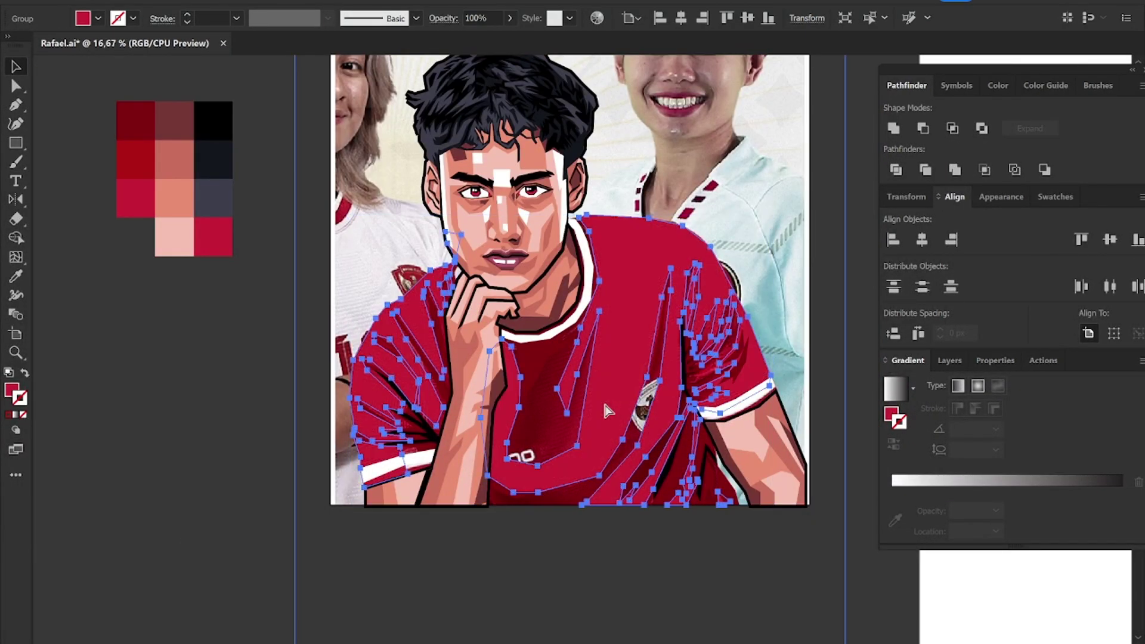
Step: Fill the silhouette path behind the portrait with dark red
left_click(596, 523)
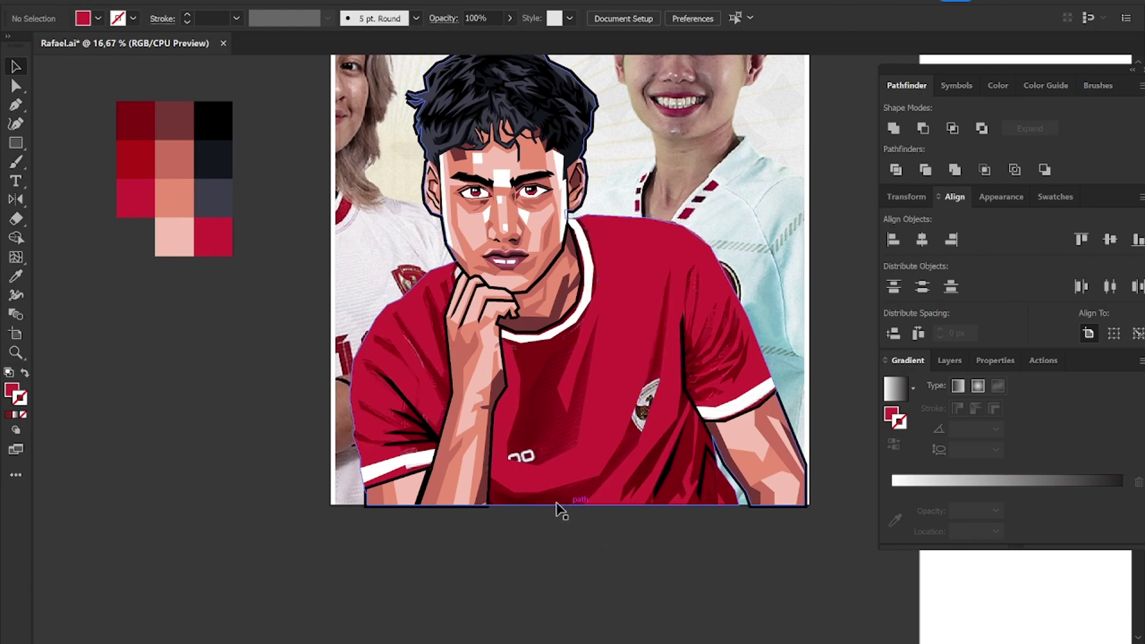
left_click(534, 507)
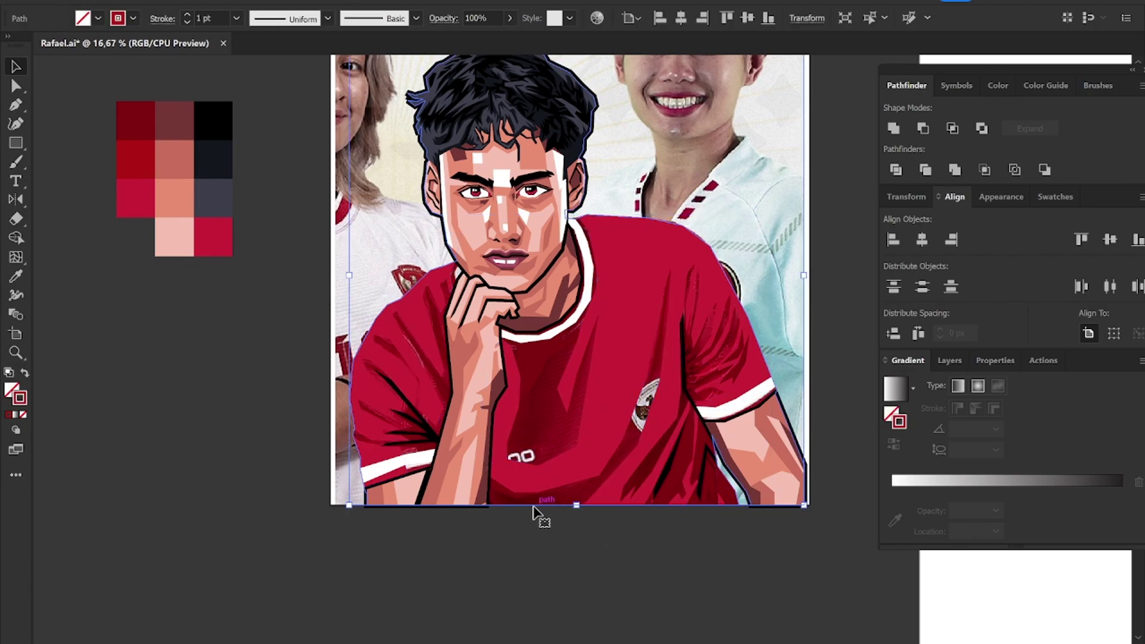
left_click(136, 160)
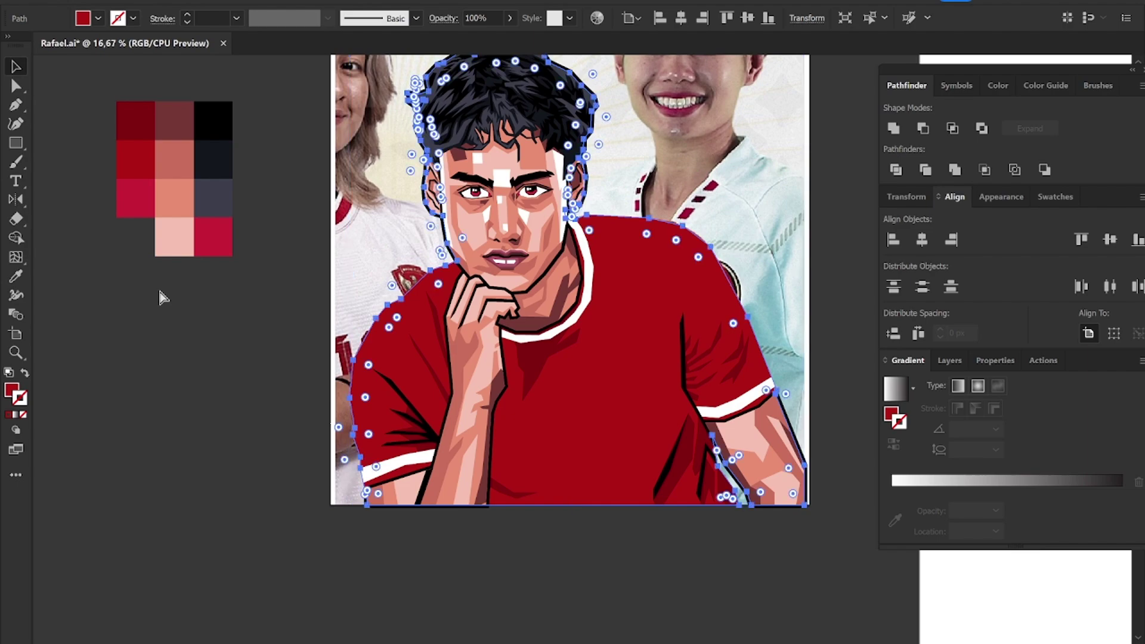
left_click(246, 398)
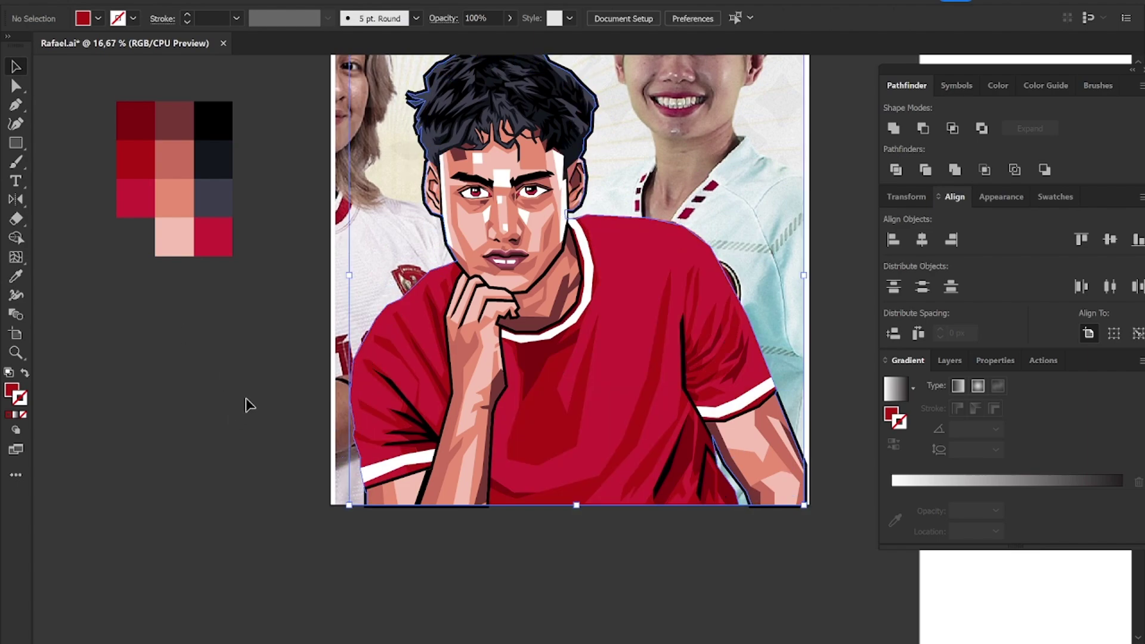
Step: Position the reference photo at X 540 px under the artwork, then reselect the silhouette path
key("ctrl+minus")
left_click_drag(633, 229, 634, 230)
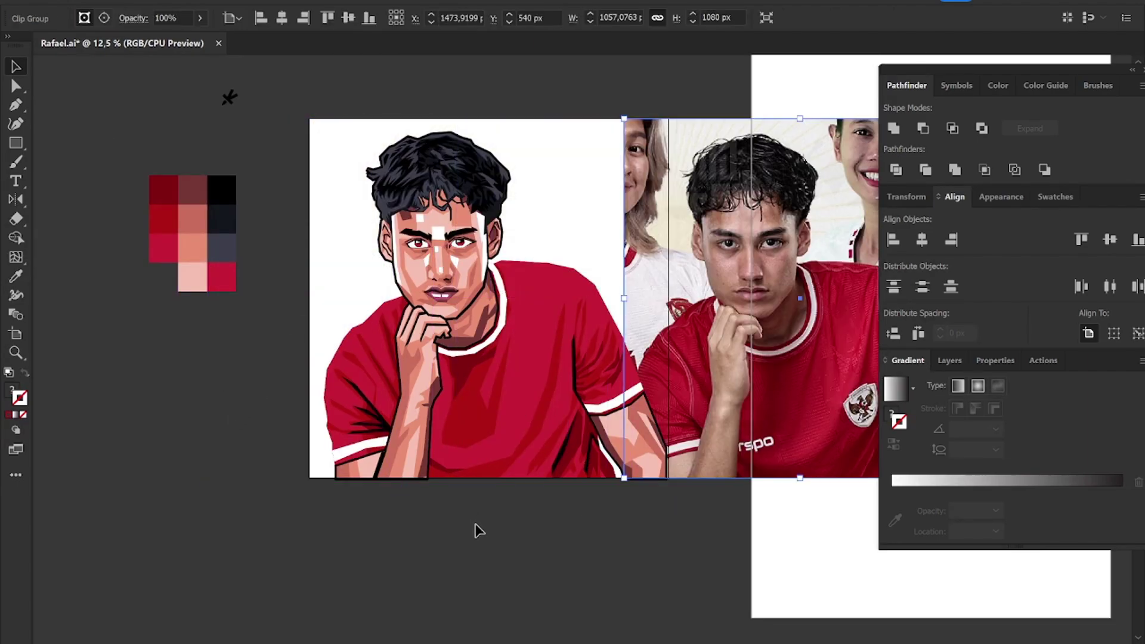
type("540")
key("Return")
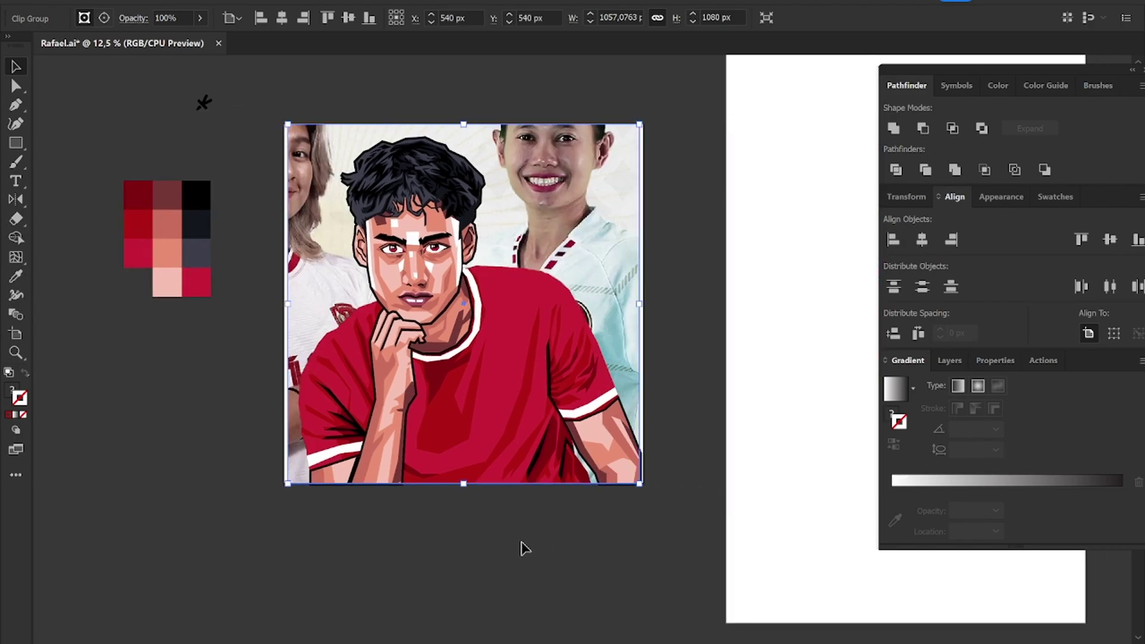
left_click(584, 548)
scroll(430, 417, "up", 1)
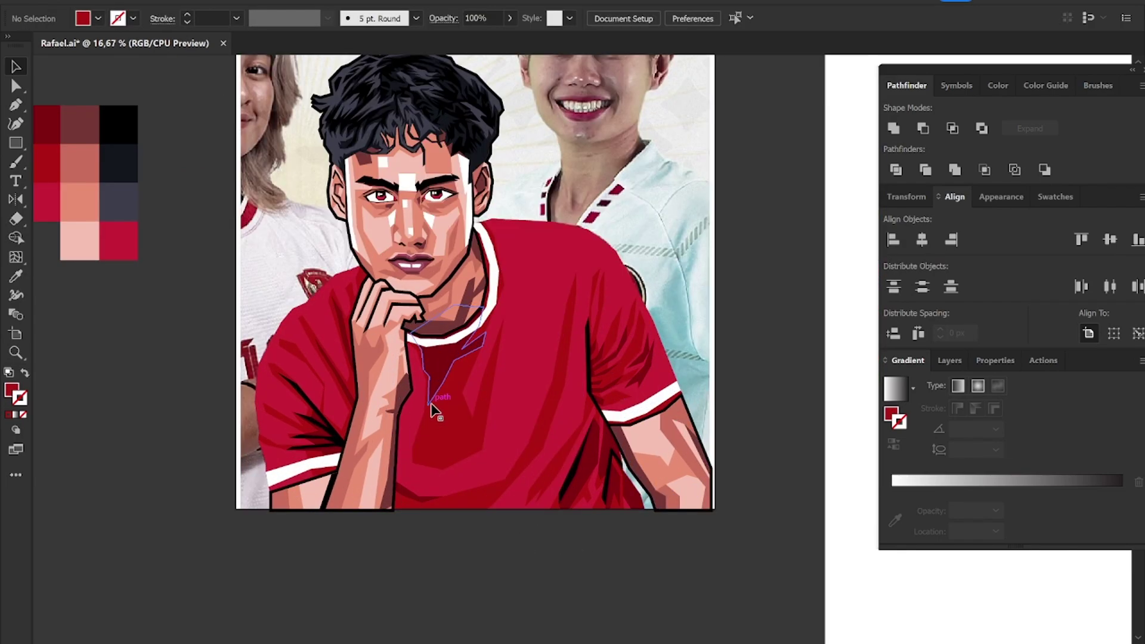
scroll(511, 410, "left", 1)
scroll(510, 410, "left", 1)
left_click(521, 445)
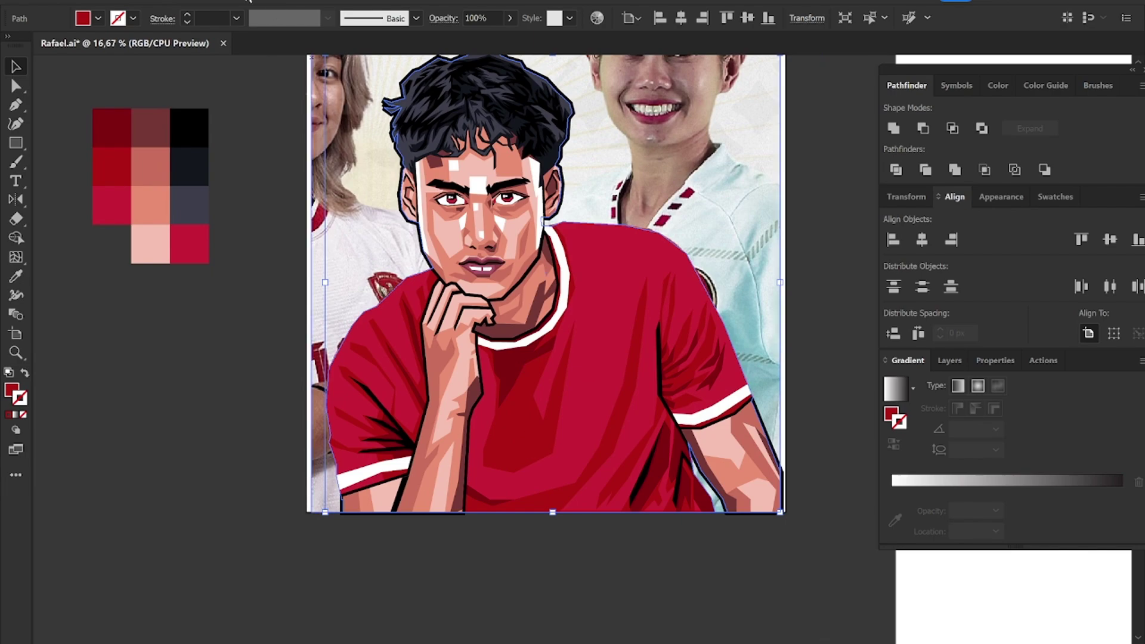
Step: Create a 7 px Offset Path copy of the silhouette
left_click(173, 2)
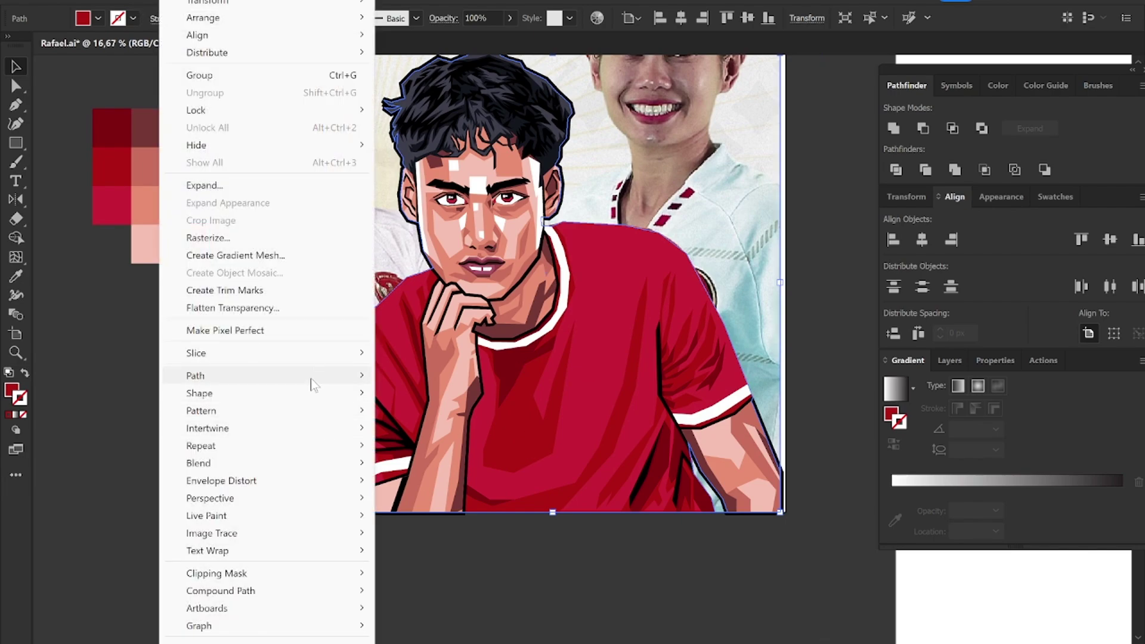
mouse_move(195, 376)
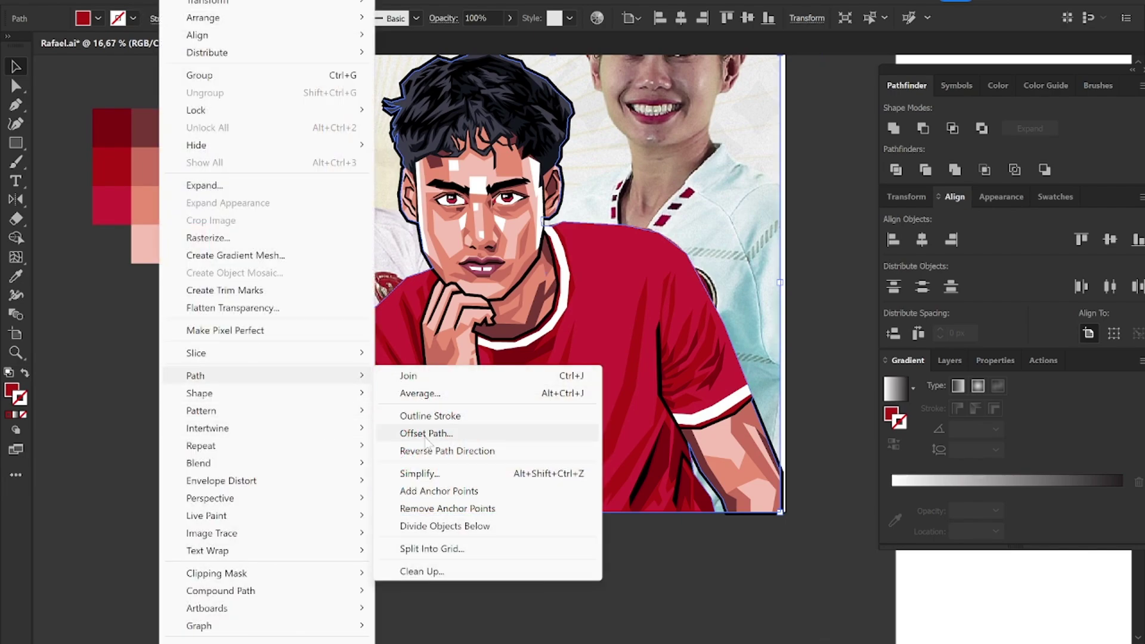
left_click(424, 434)
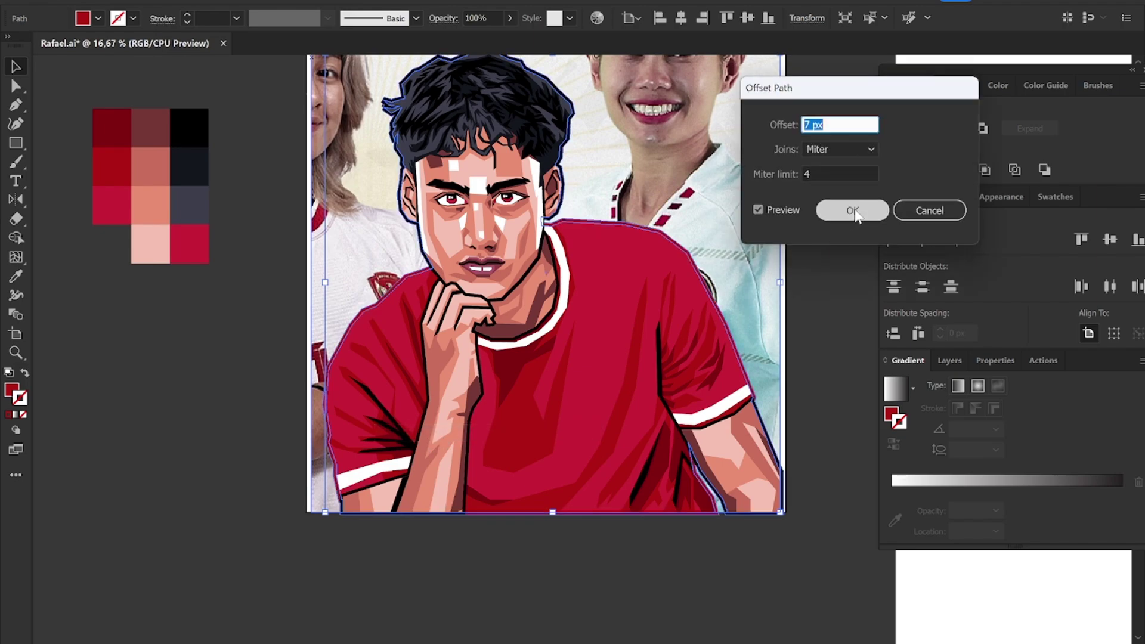
left_click(853, 210)
key("o")
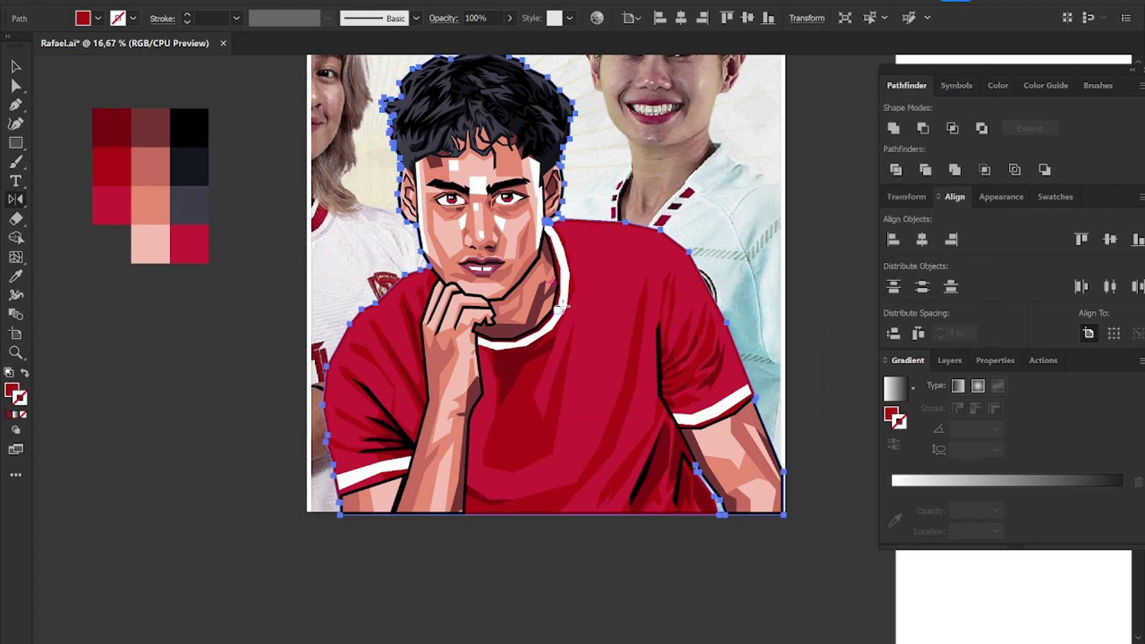
Step: Fill the offset copy black by sampling the existing black outline, then deselect it
key("i")
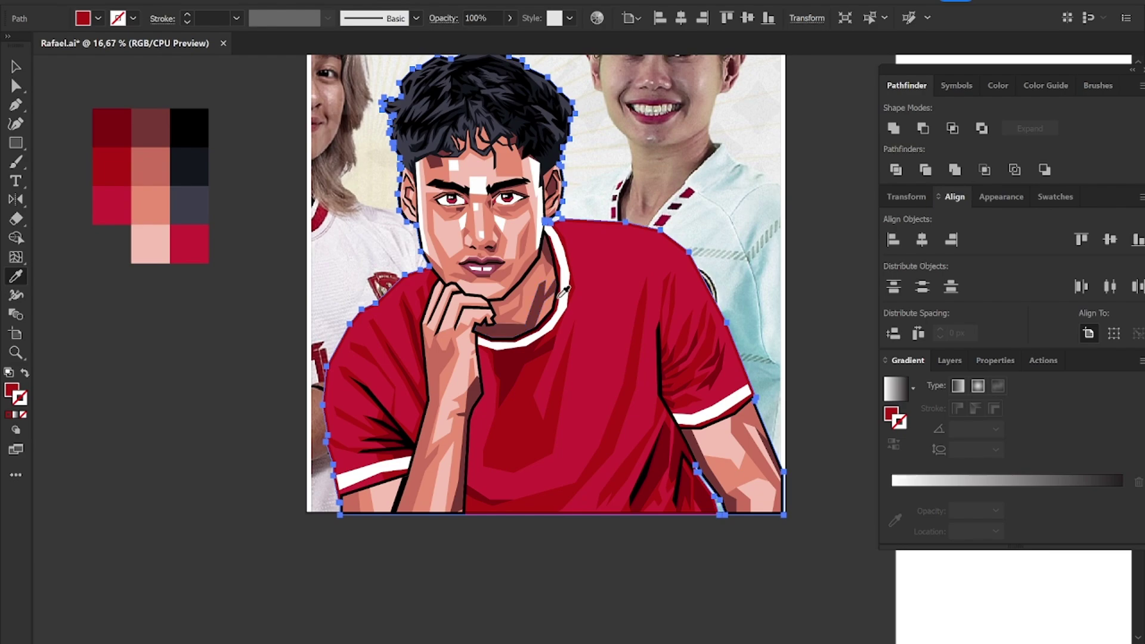
scroll(488, 348, "up", 4)
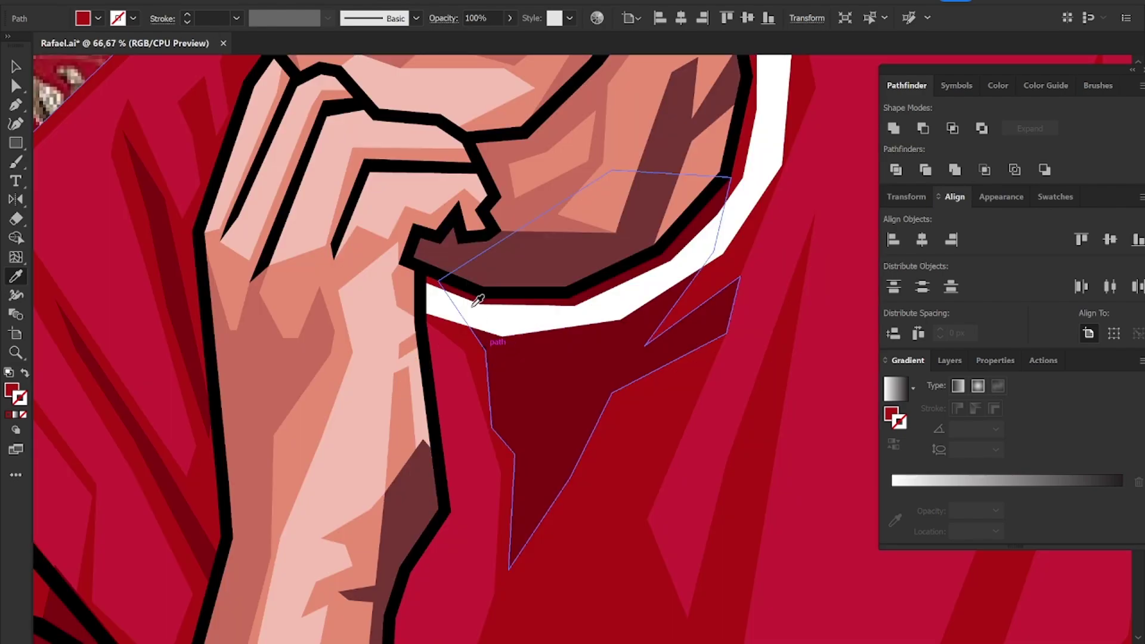
left_click(476, 284)
scroll(480, 290, "down", 4)
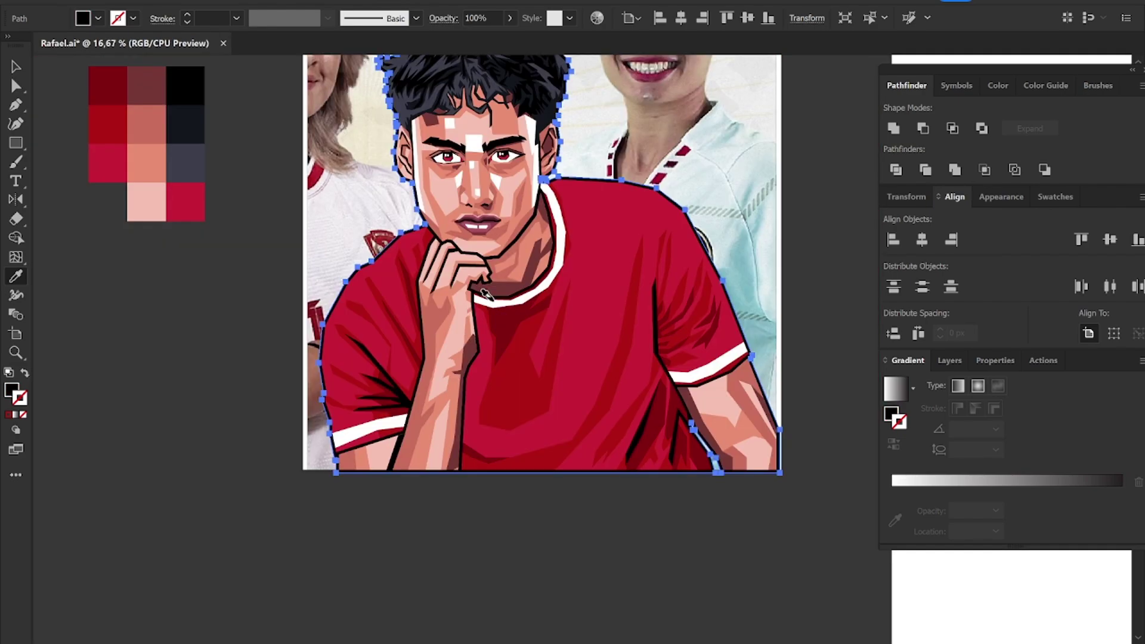
key("v")
left_click(618, 540)
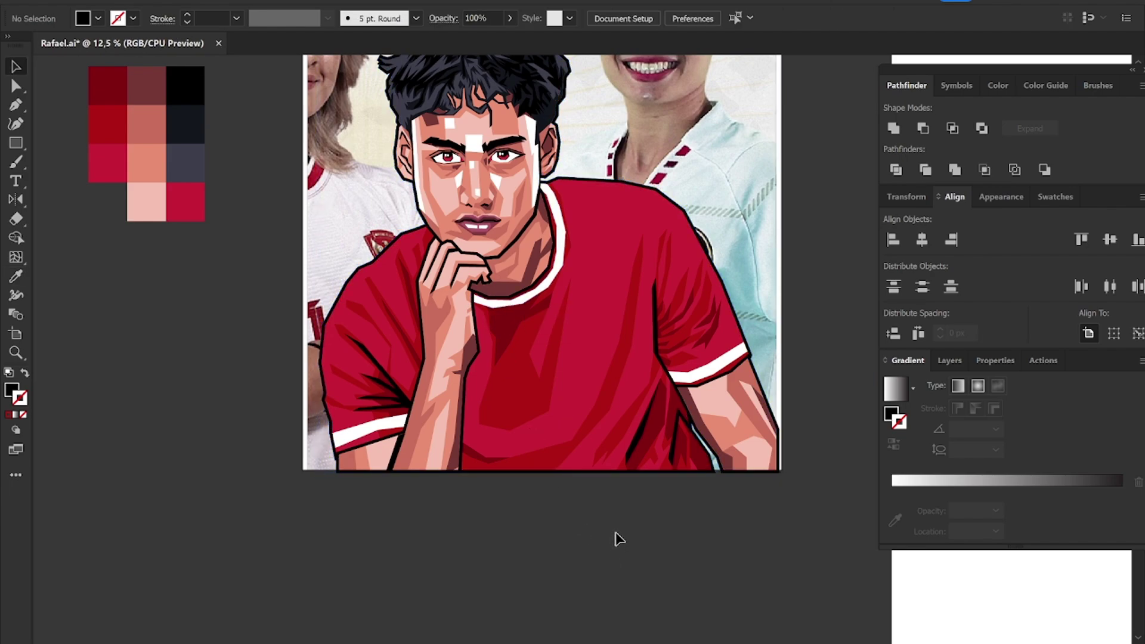
scroll(619, 539, "down", 1)
scroll(618, 539, "down", 1)
Step: Delete the reference photo and save Rafael.ai
left_click_drag(579, 381, 164, 374)
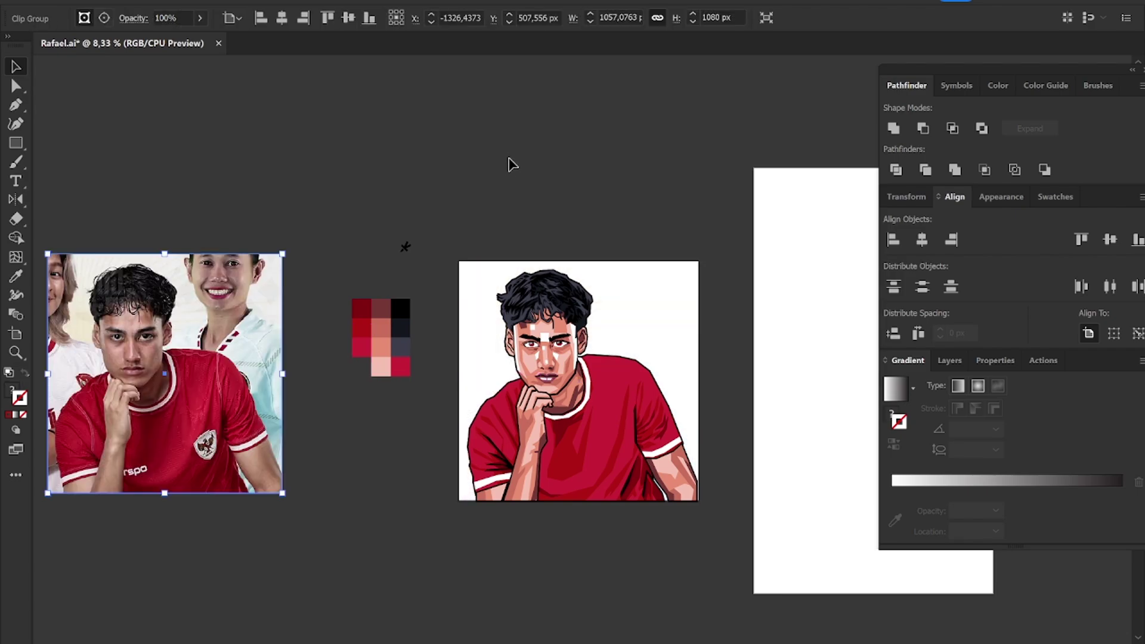
key("ctrl+z")
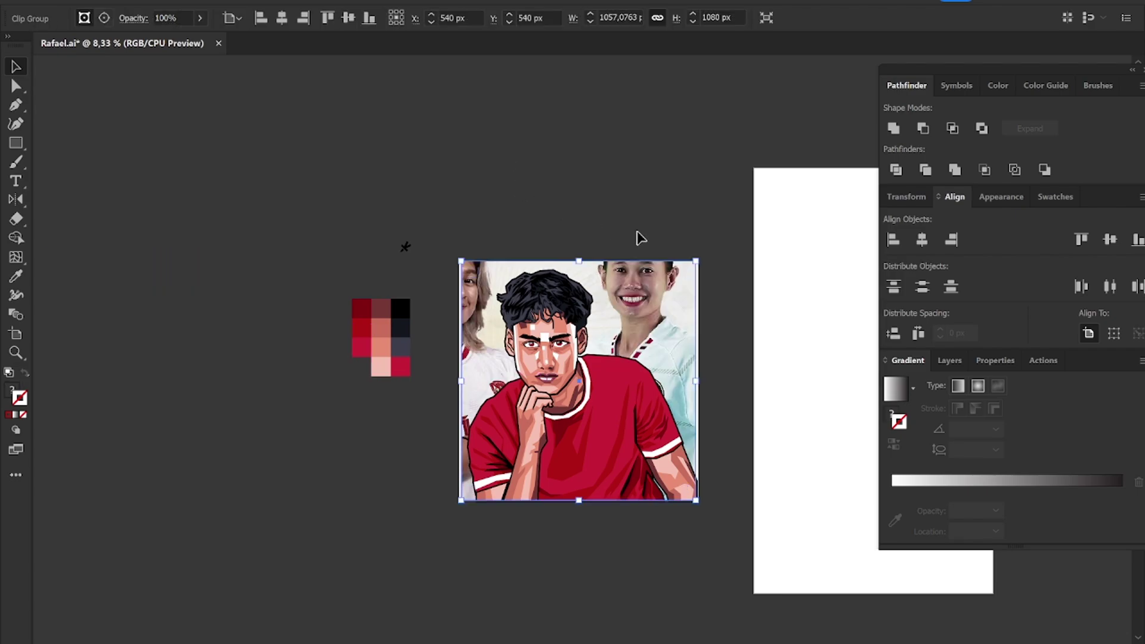
left_click_drag(629, 281, 333, 187)
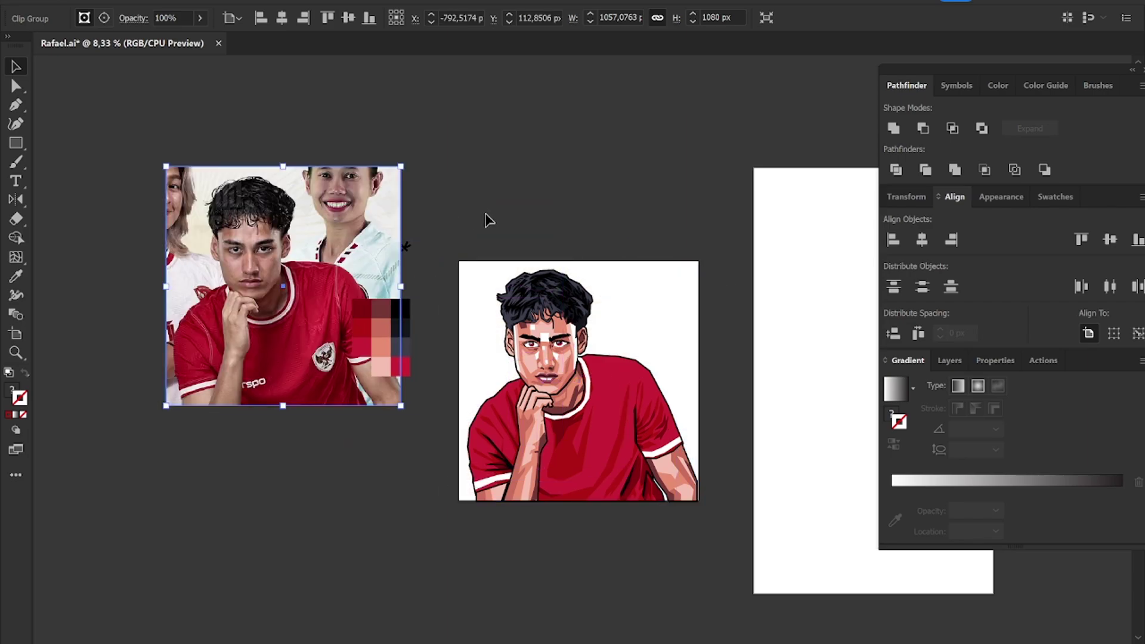
key("Delete")
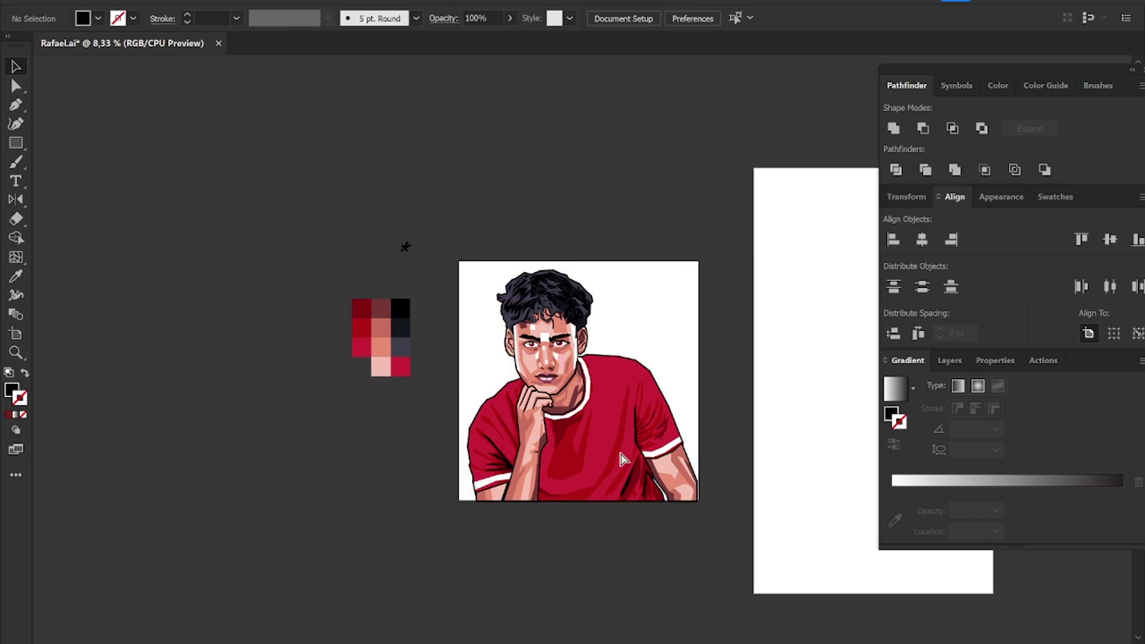
key("ctrl+s")
Step: Shift the whole portrait artwork group slightly down and to the right
scroll(621, 460, "up", 1)
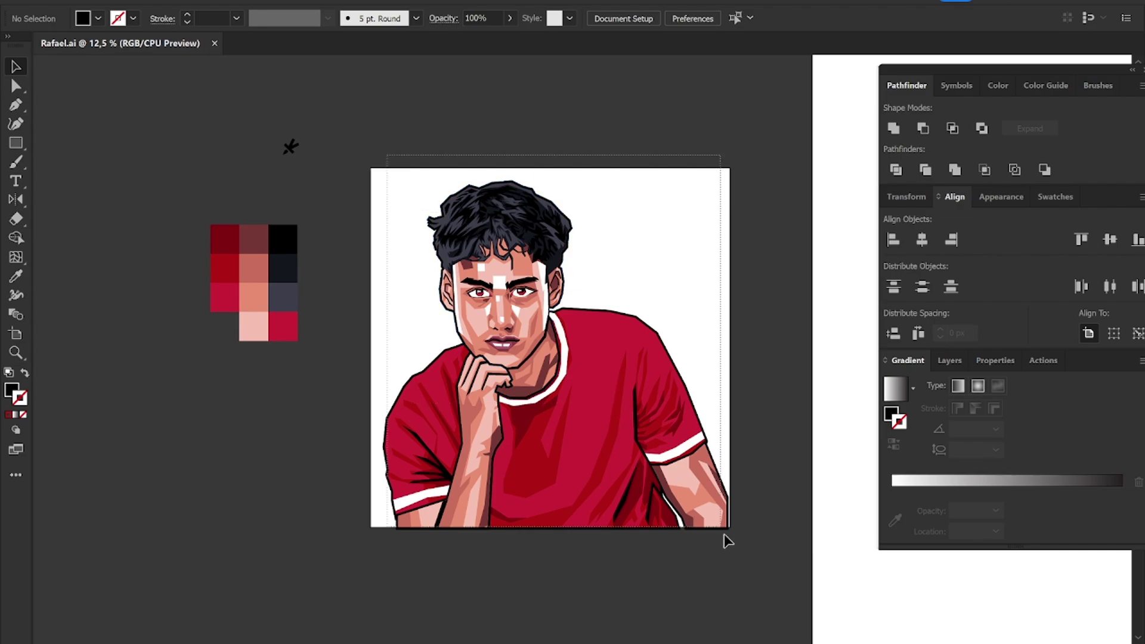
left_click_drag(742, 563, 760, 525)
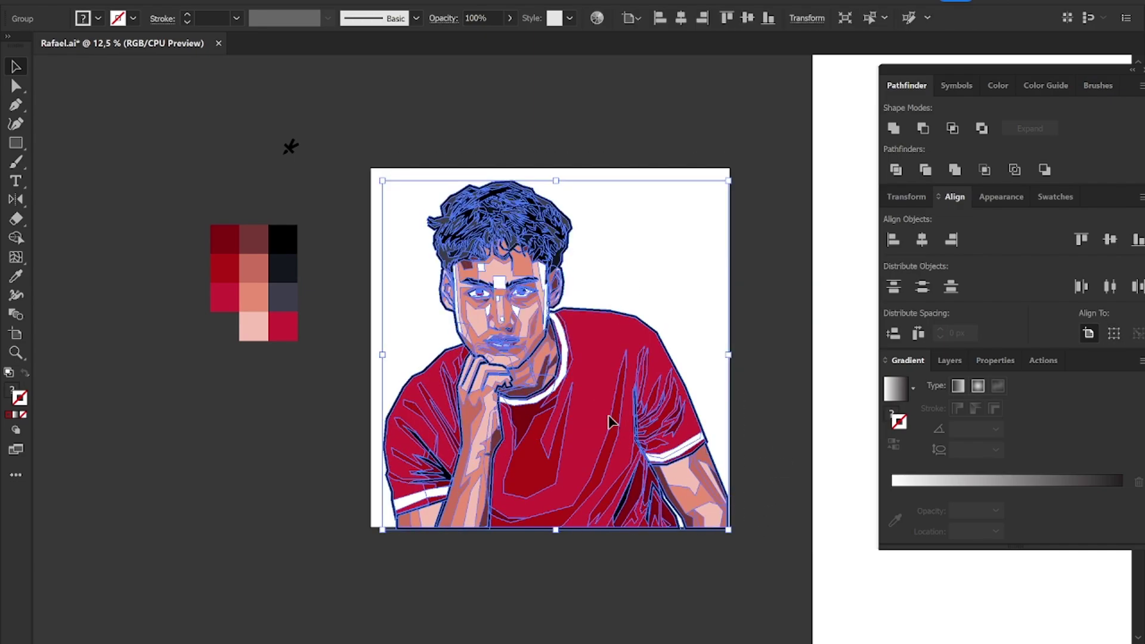
left_click_drag(612, 422, 770, 398)
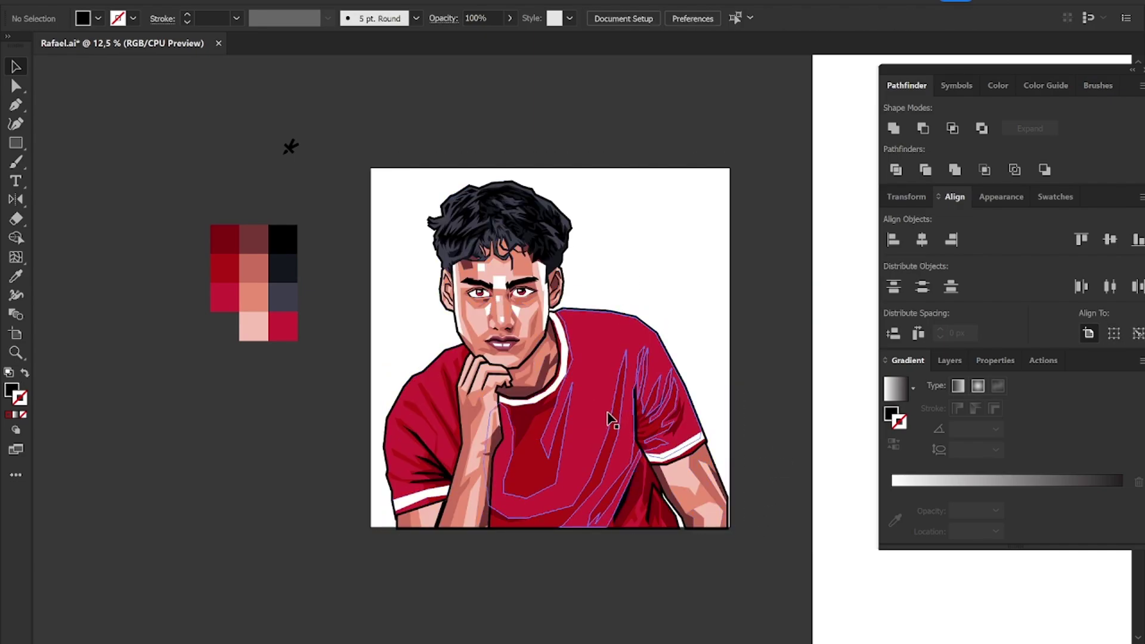
left_click(769, 397)
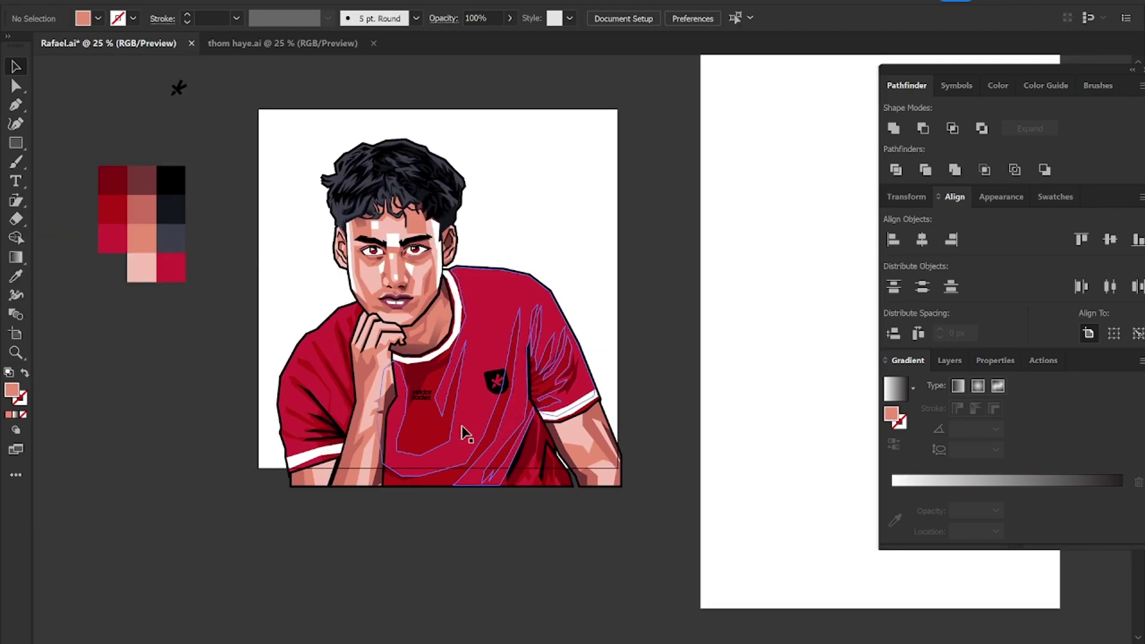
Step: Rotate the vektor kades chest text about 11° counterclockwise and skew it about 16°
scroll(460, 435, "up", 3, "alt")
left_click(603, 338)
left_click(16, 200)
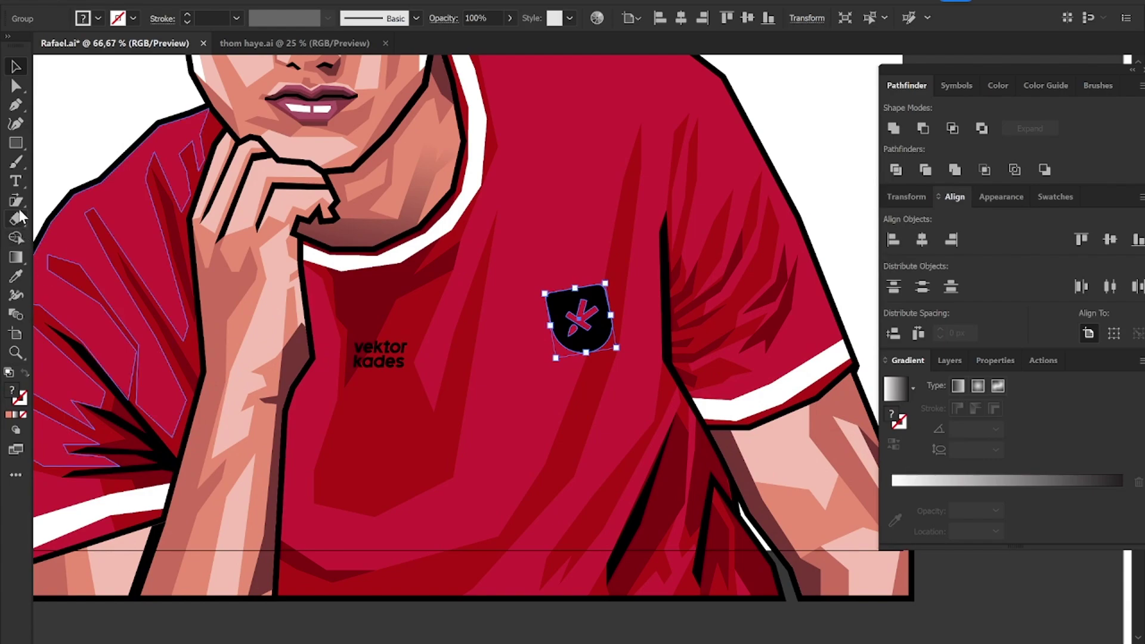
left_click(632, 387, "ctrl")
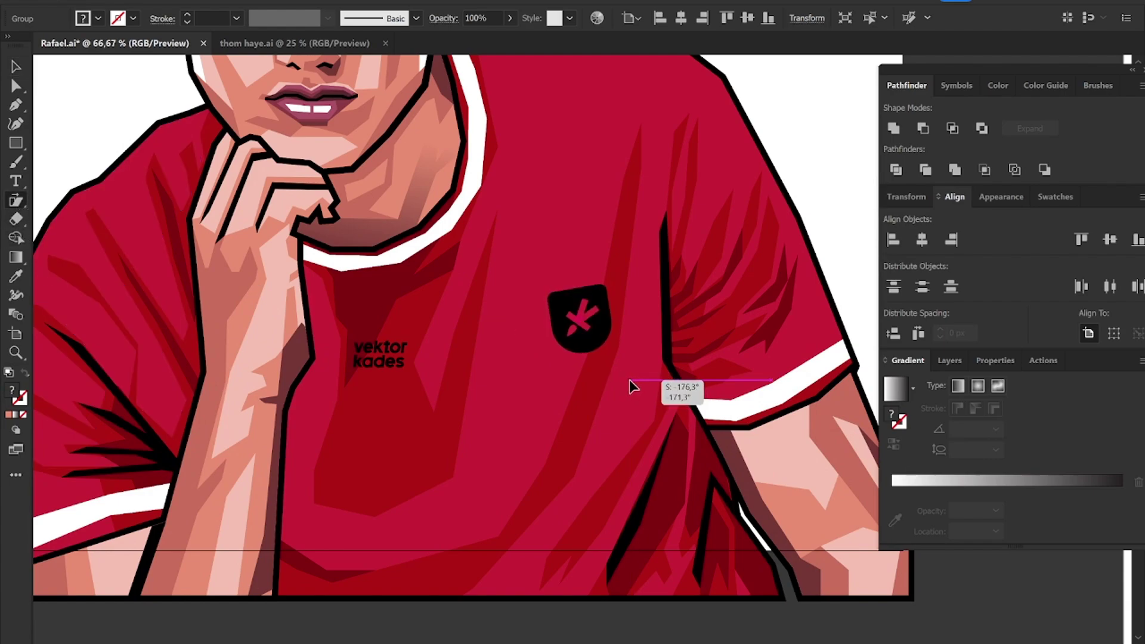
key("v")
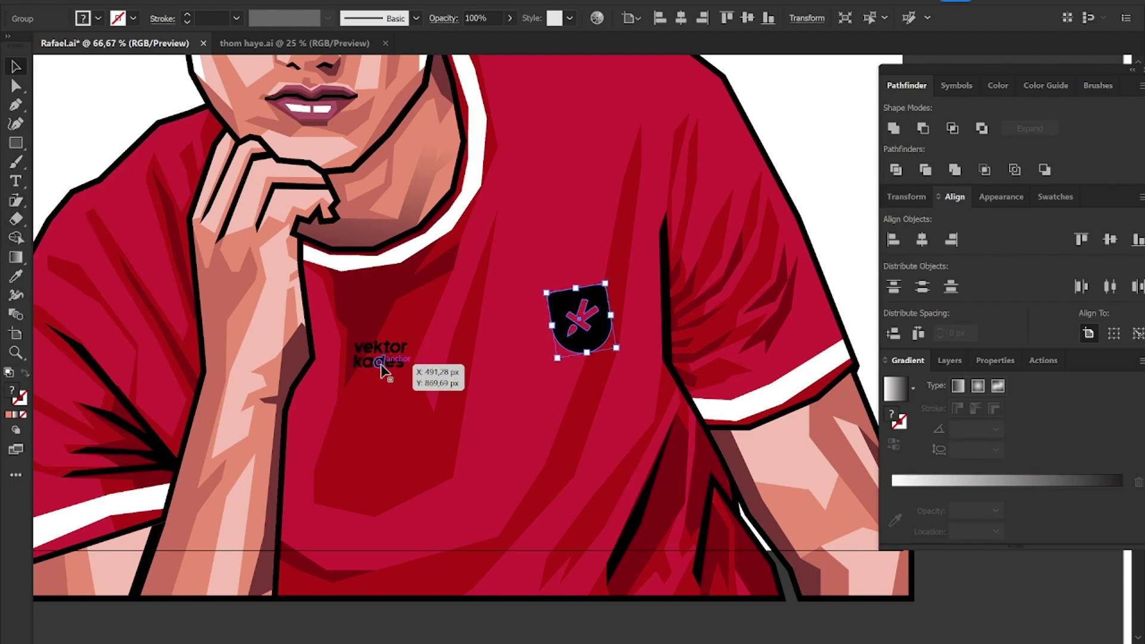
left_click(379, 354)
left_click_drag(430, 333, 418, 317)
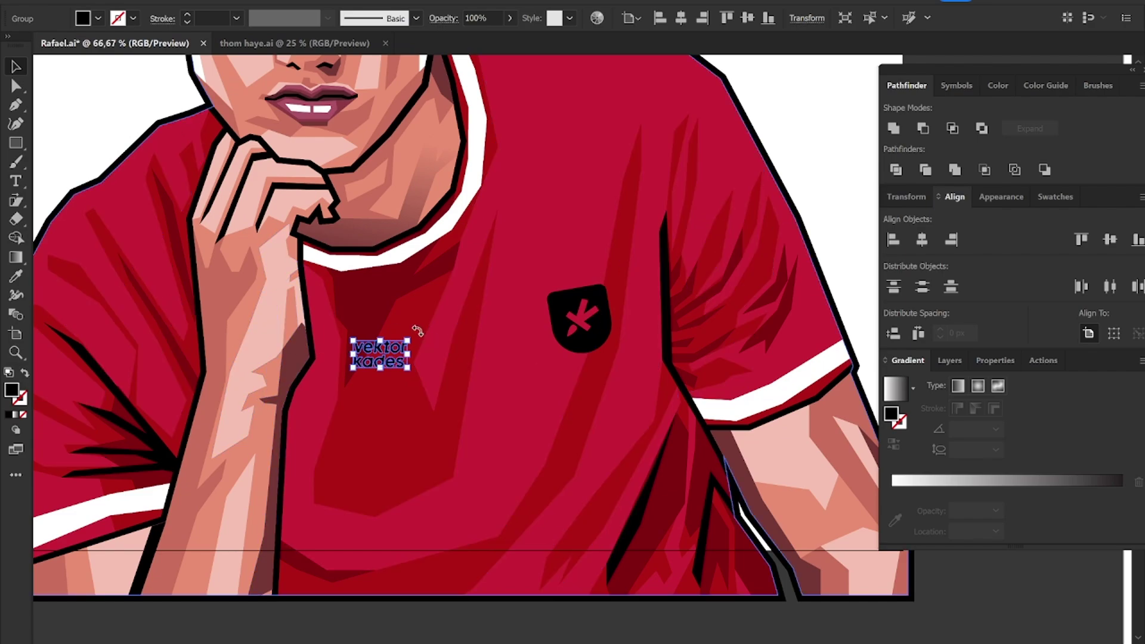
key("shift+n")
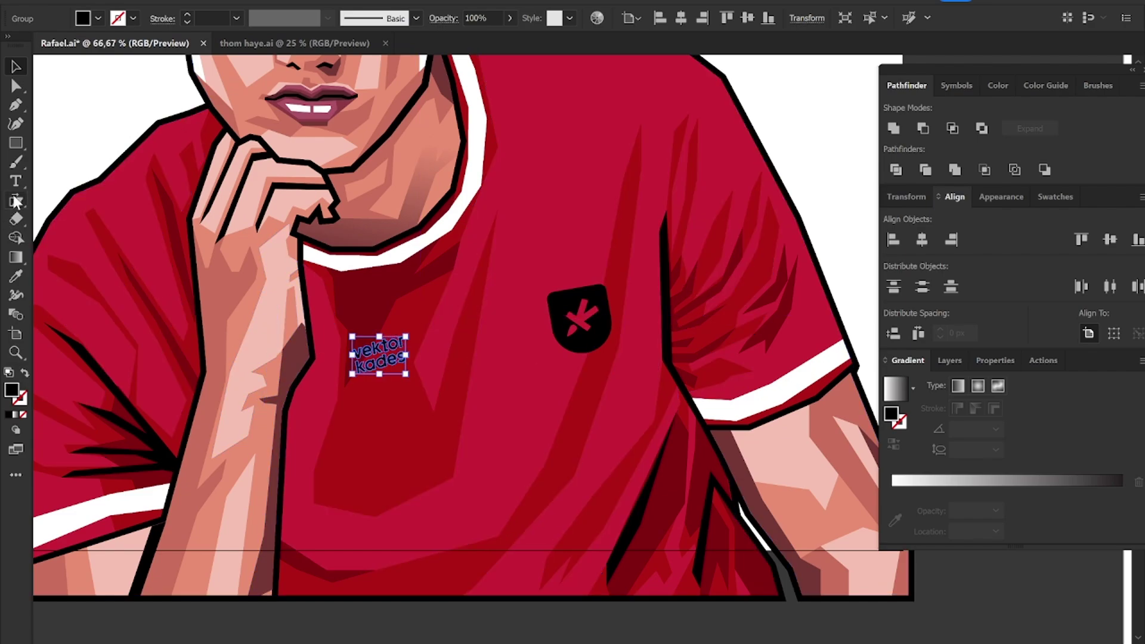
left_click_drag(412, 384, 305, 409)
key("v")
key("ctrl+shift+a")
key("ctrl+minus")
key("ctrl+minus")
key("ctrl+minus")
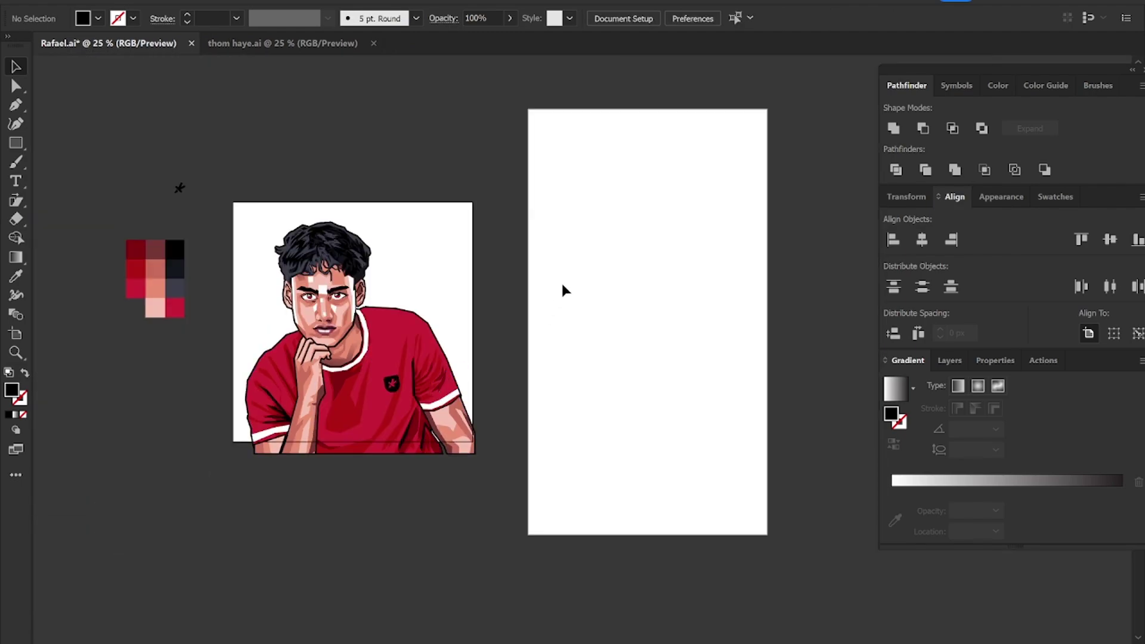
Step: Enlarge the chest badge to about 176 × 187 px and set its blend mode to Multiply
scroll(437, 364, "up", 3)
left_click(343, 439)
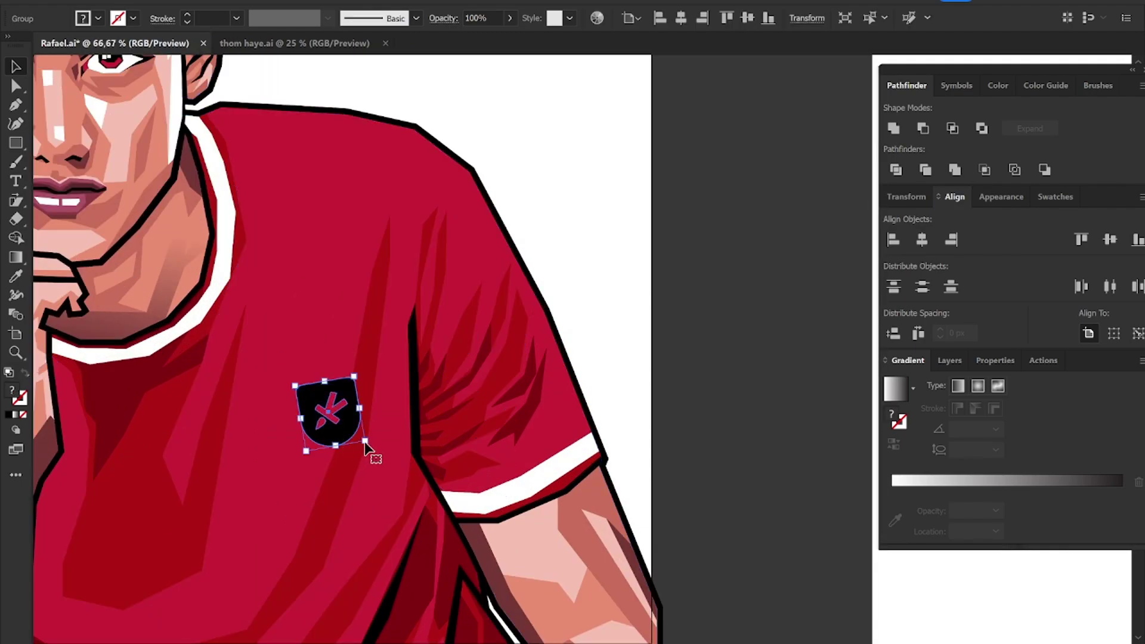
left_click_drag(365, 442, 383, 454)
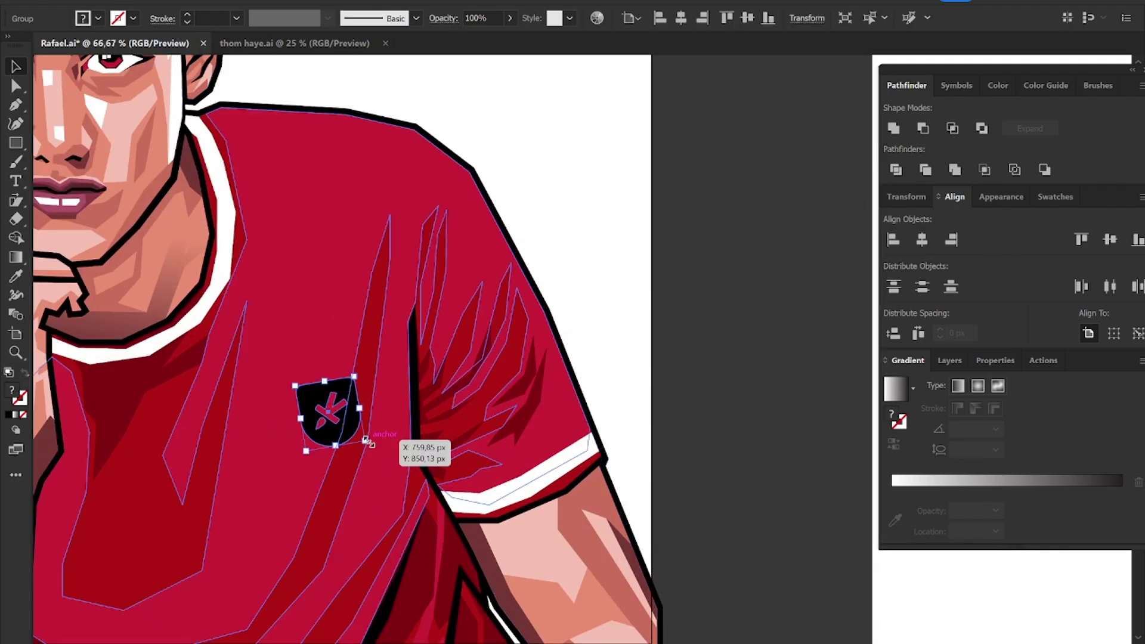
left_click(451, 18)
left_click(337, 46)
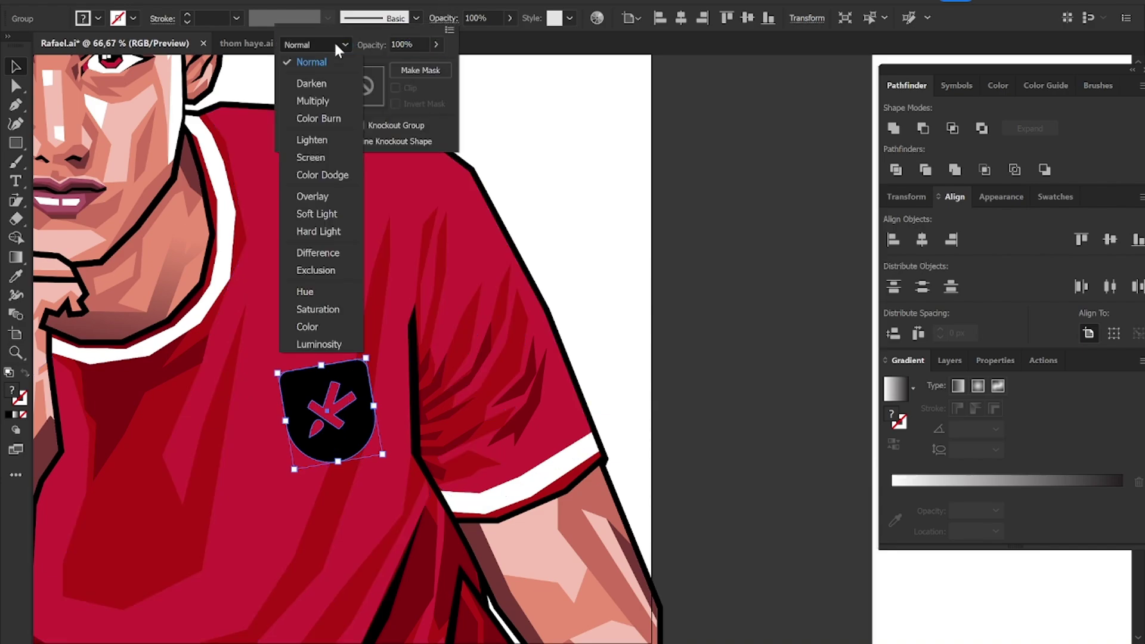
left_click(327, 101)
left_click(686, 310)
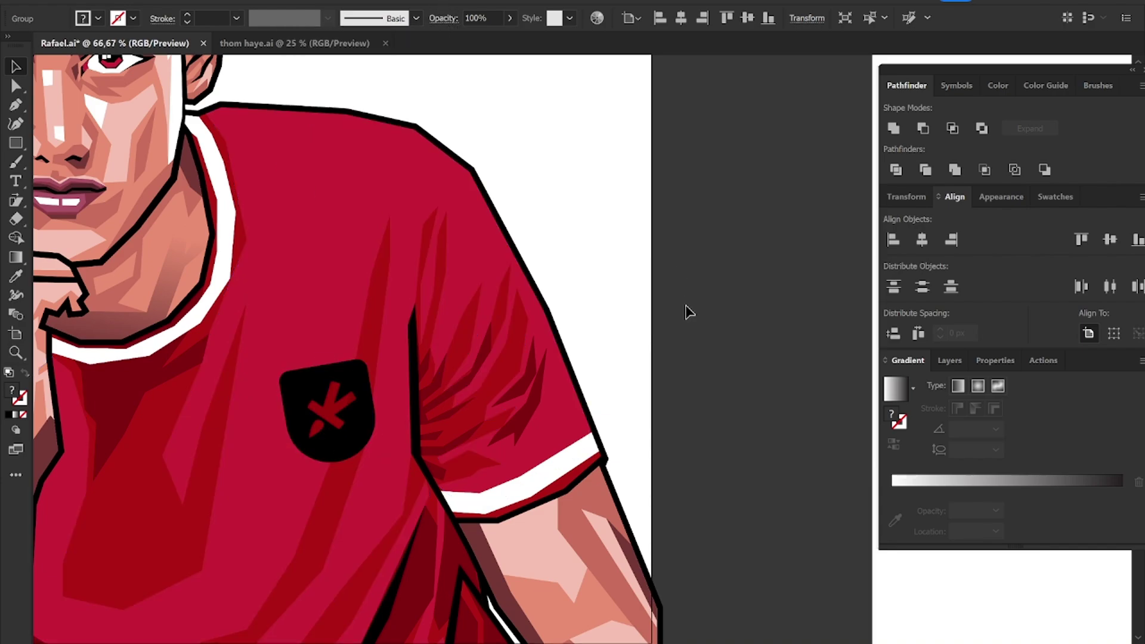
Step: Try Lighten and Overlay blending on the badge, then undo it back to solid black
scroll(685, 309, "down", 2)
scroll(685, 310, "down", 1)
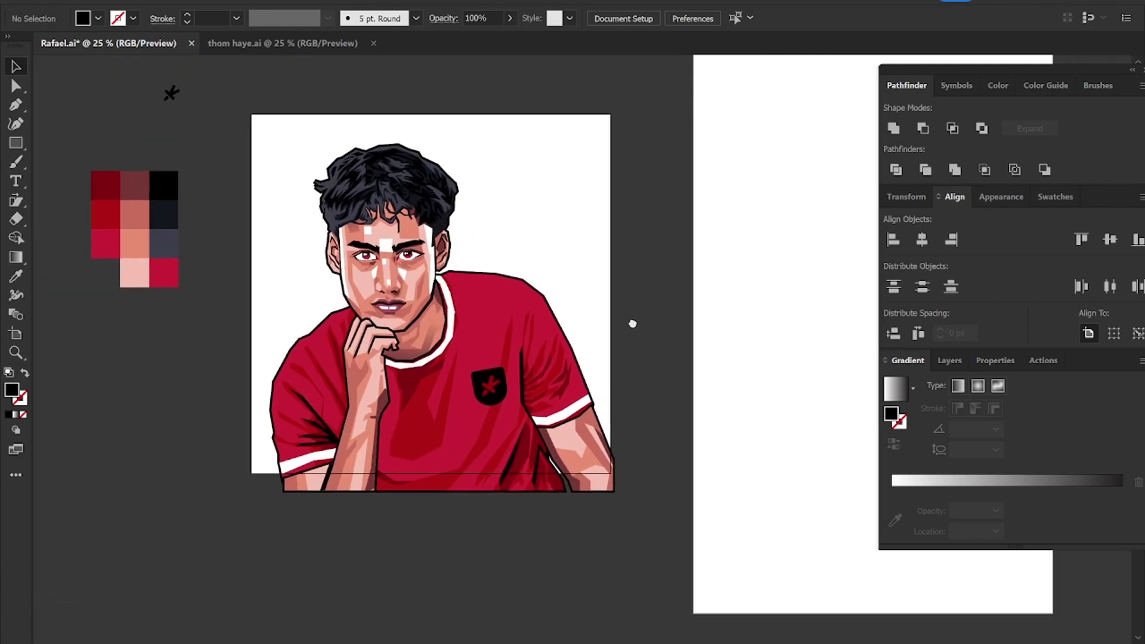
left_click(470, 408)
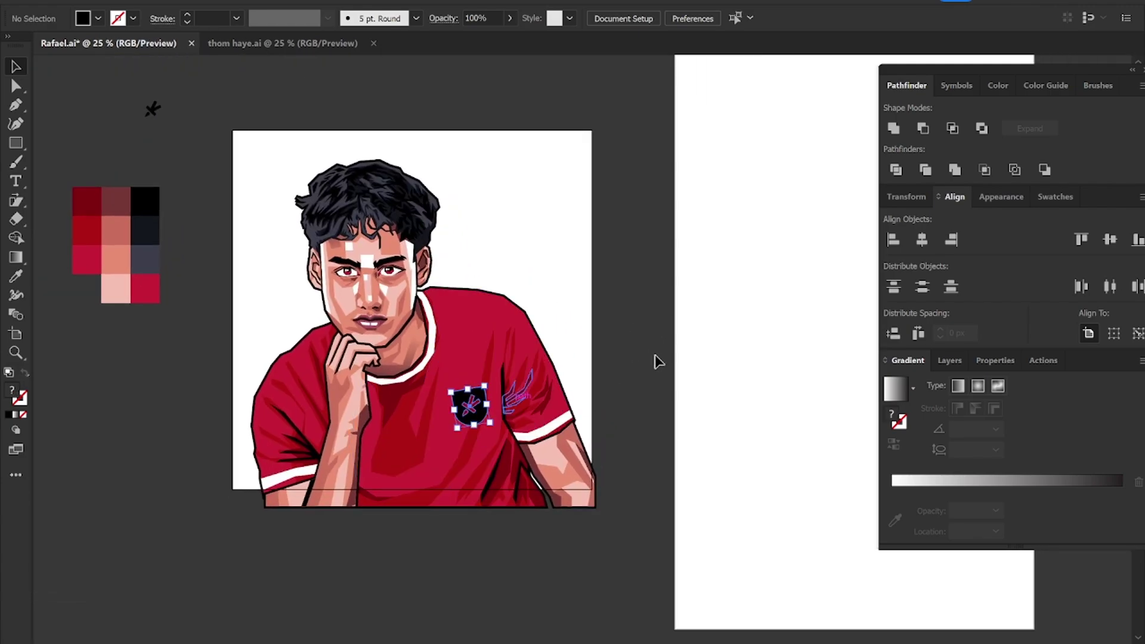
left_click(445, 19)
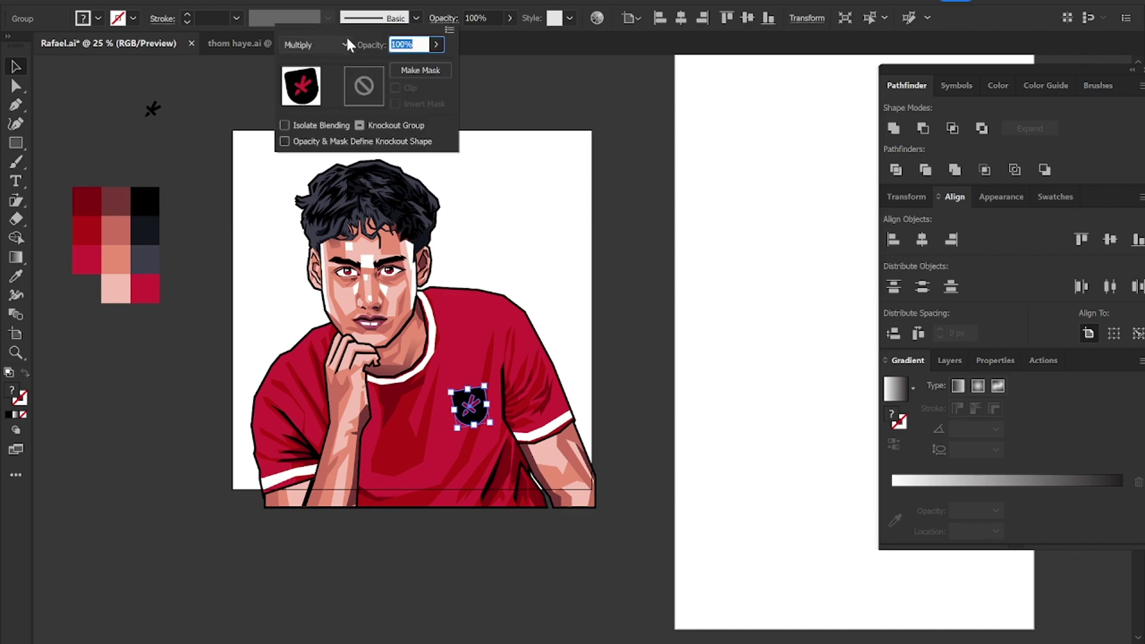
left_click(345, 38)
left_click(330, 136)
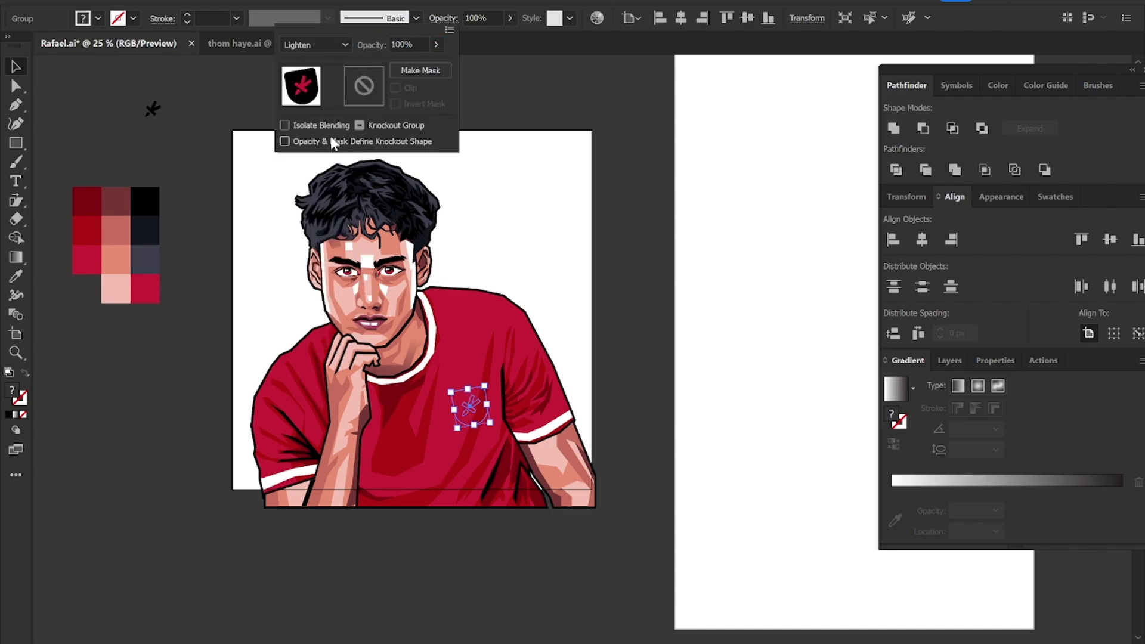
left_click(338, 45)
left_click(336, 199)
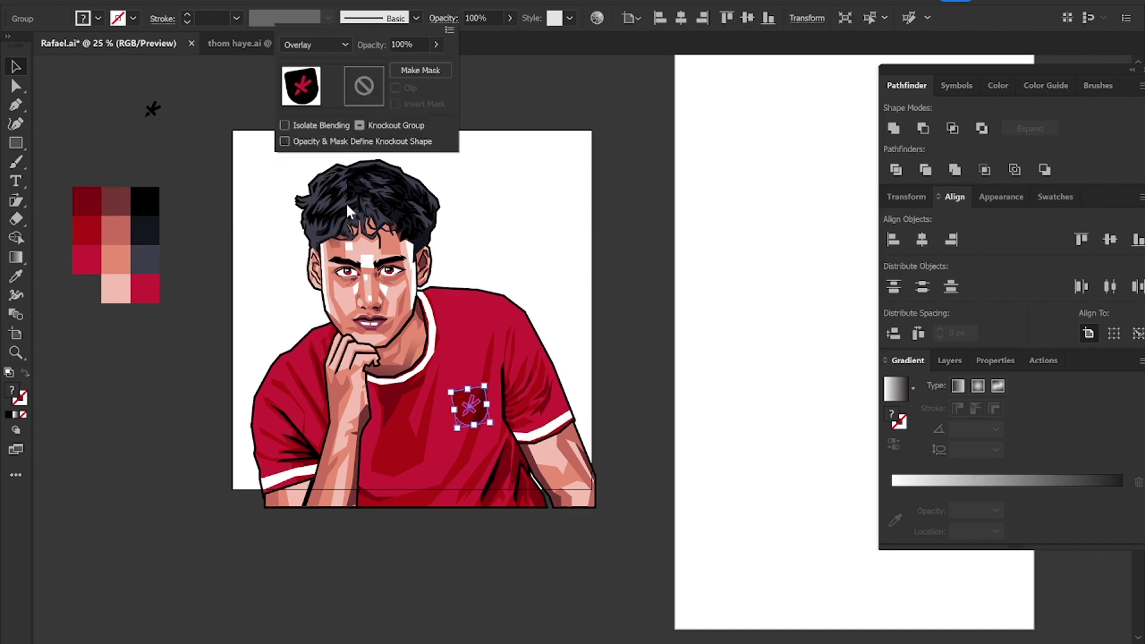
left_click(653, 357)
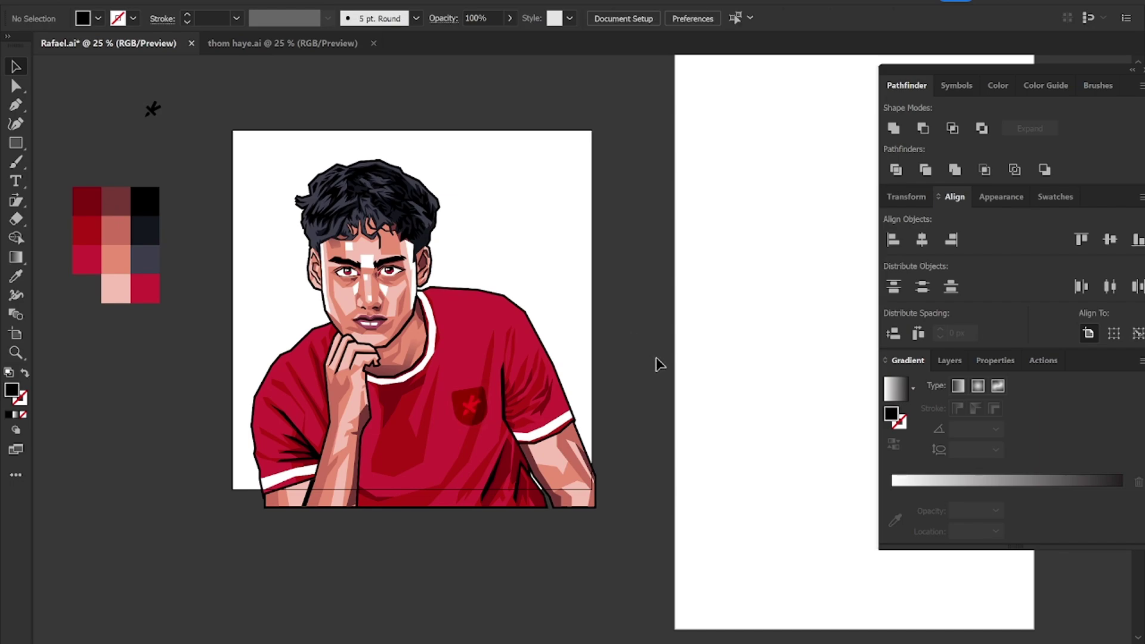
key("ctrl+z")
key("ctrl+z")
key("ctrl+z")
left_click(656, 357)
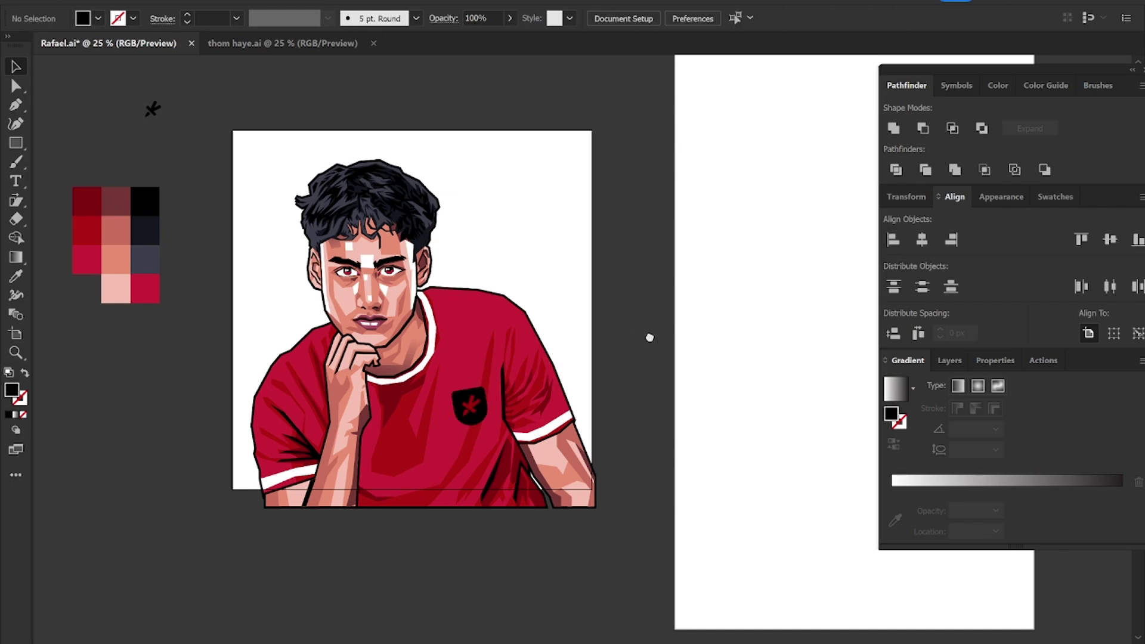
left_click_drag(648, 336, 715, 326)
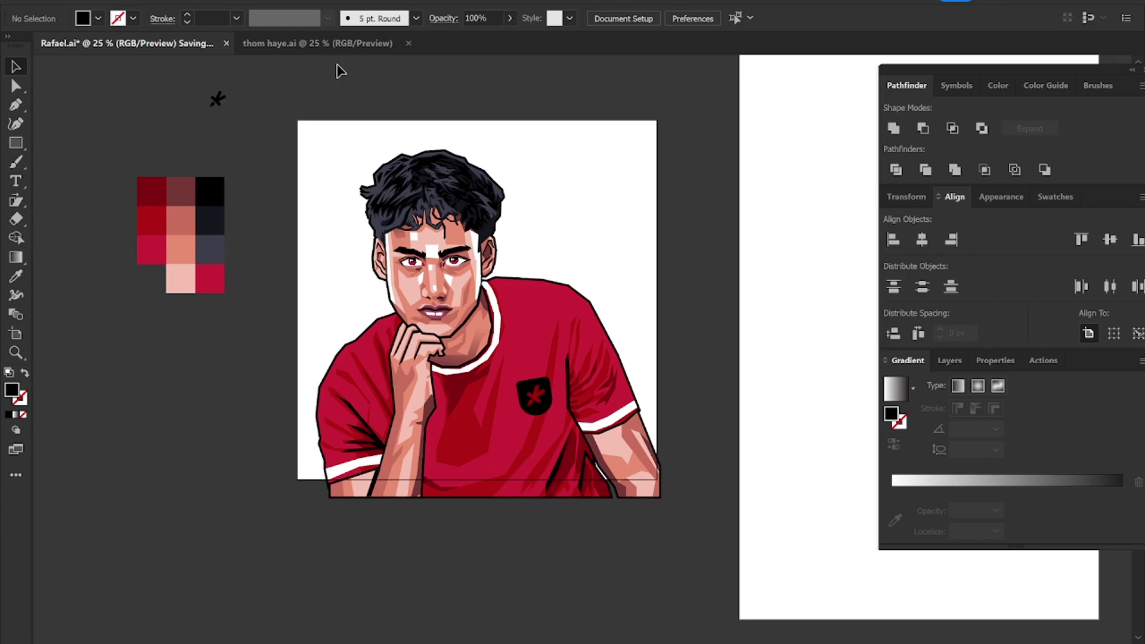
Step: In thom haye.ai, select the white rounded frame rectangle on the poster
left_click(317, 45)
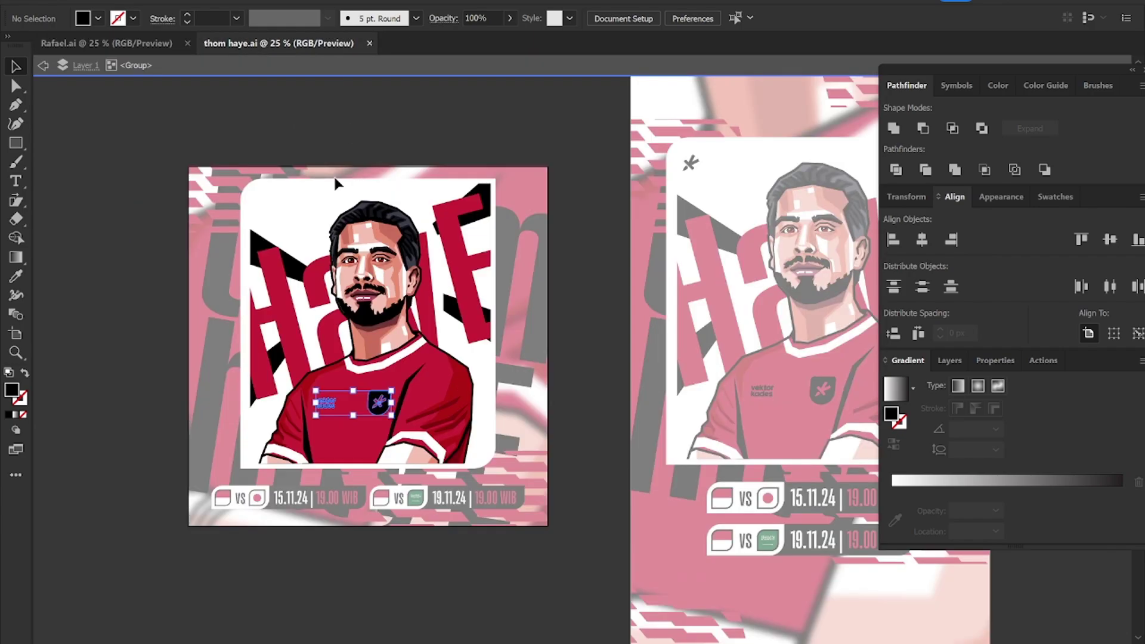
left_click(293, 212)
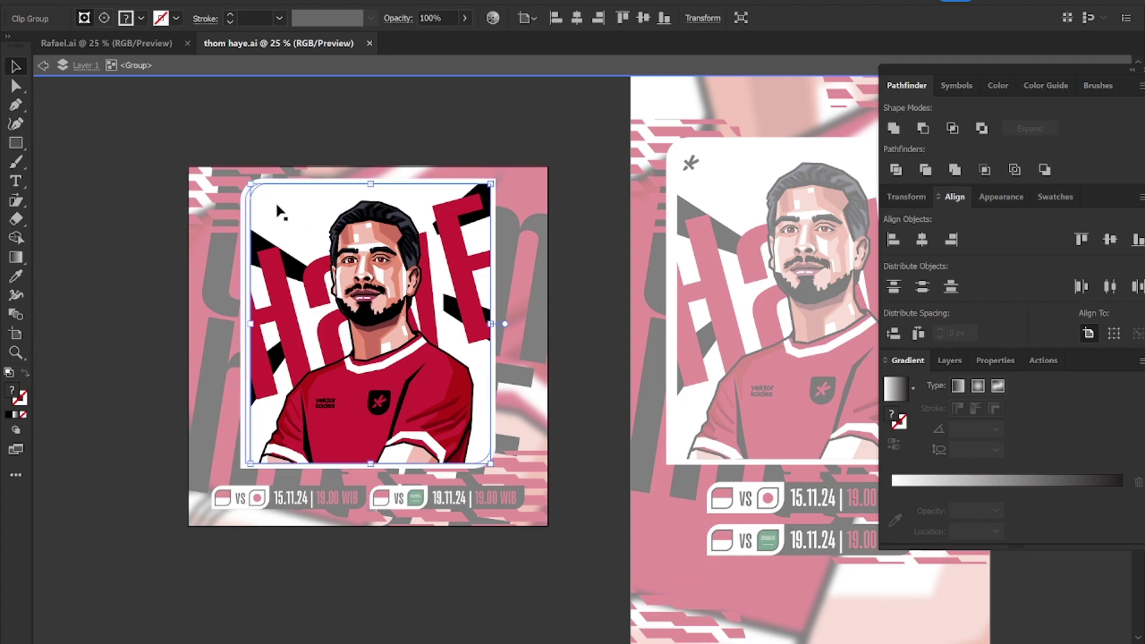
left_click(243, 205, "shift")
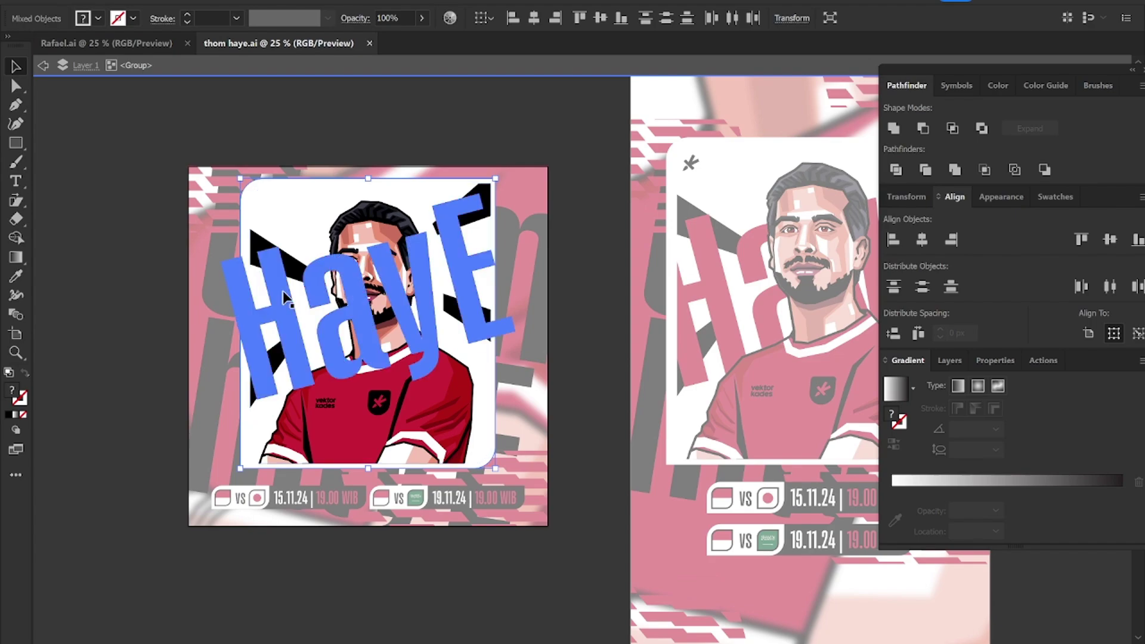
left_click(261, 242)
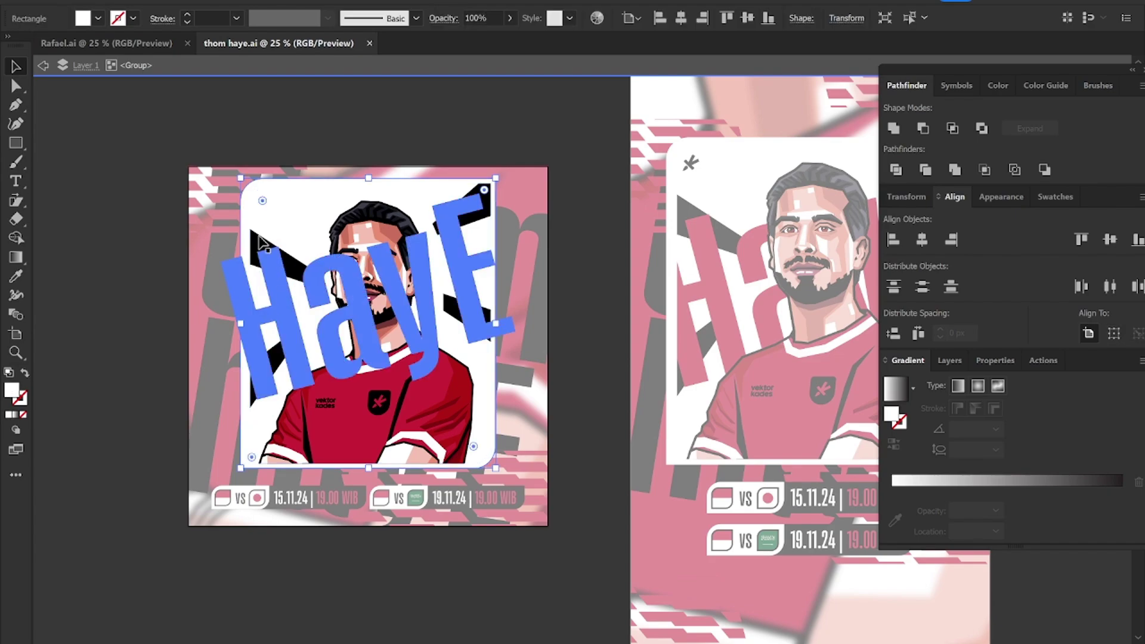
Step: Paste the rounded frame into Rafael.ai and centre it horizontally and vertically on the artboard
left_click(153, 44)
key("ctrl+v")
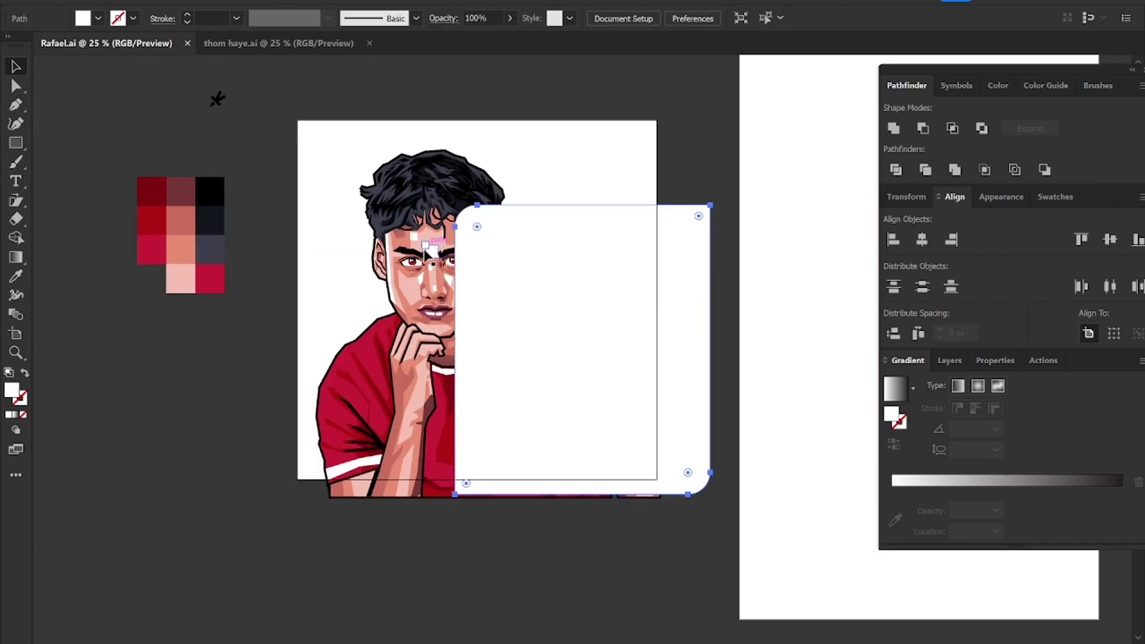
left_click_drag(581, 379, 240, 439)
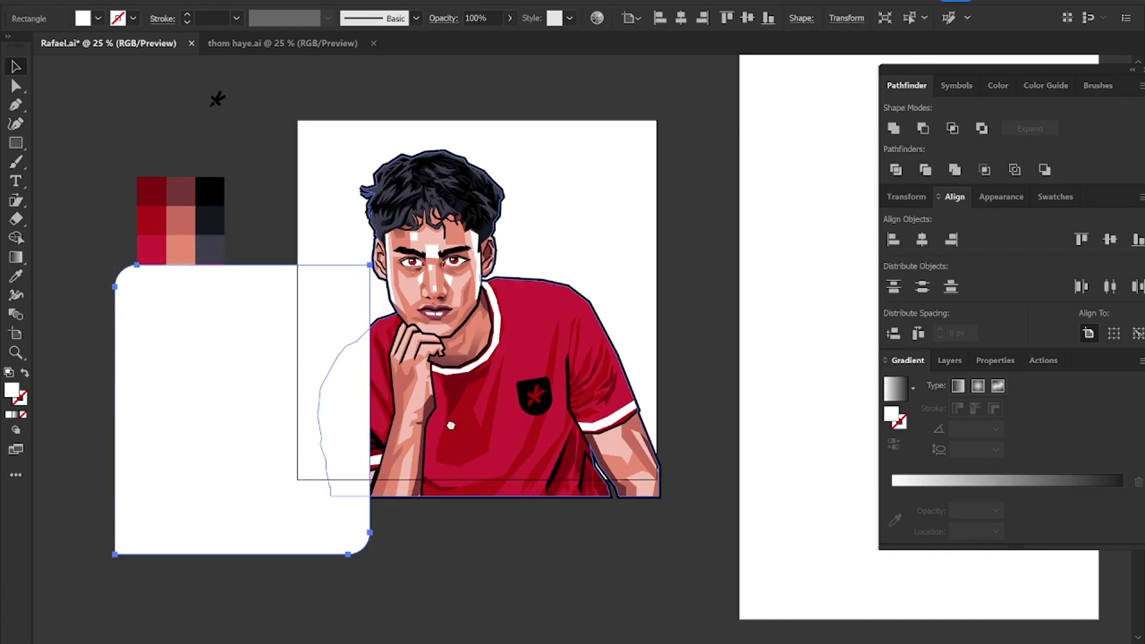
left_click(921, 240)
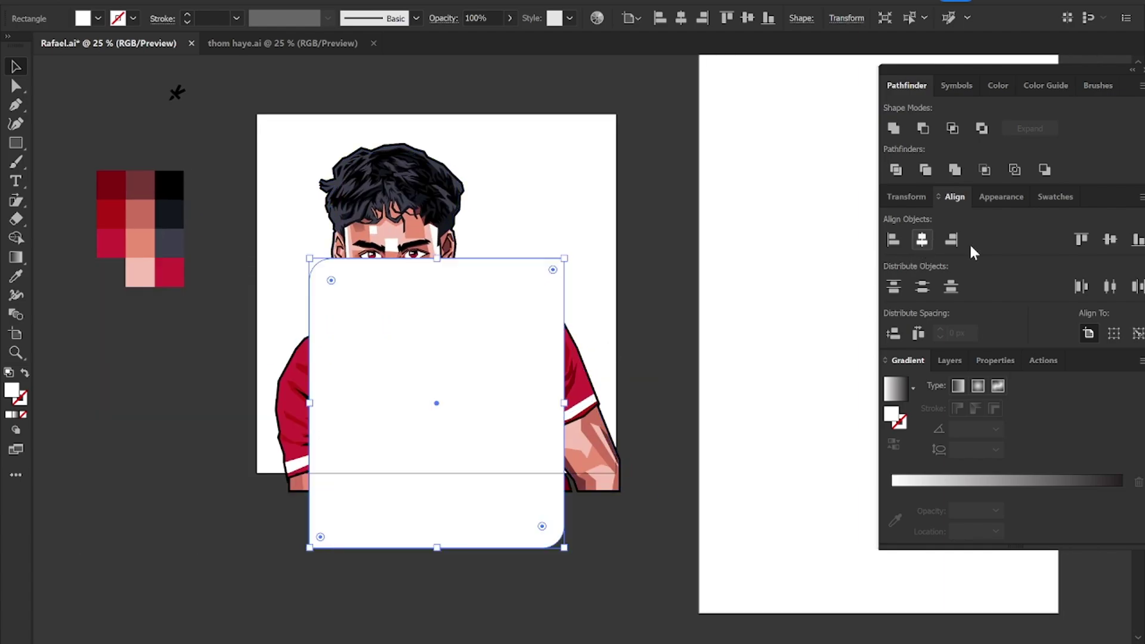
left_click(1105, 241)
Step: Make a clipping mask of the portrait with the rounded rectangle
right_click(588, 425)
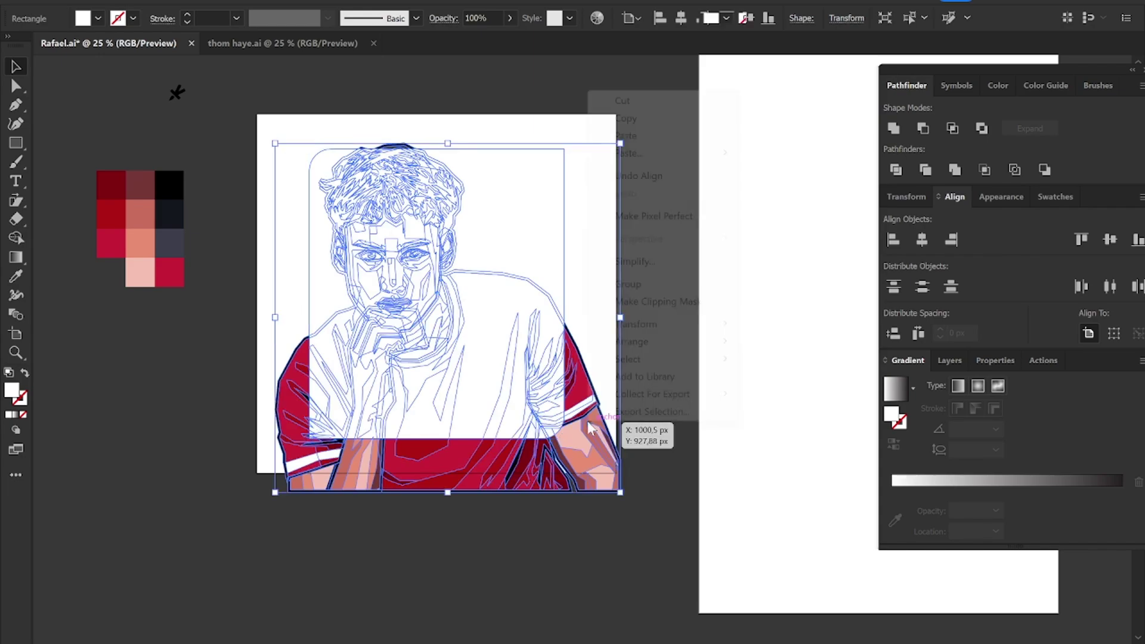
left_click(647, 302)
left_click(683, 301)
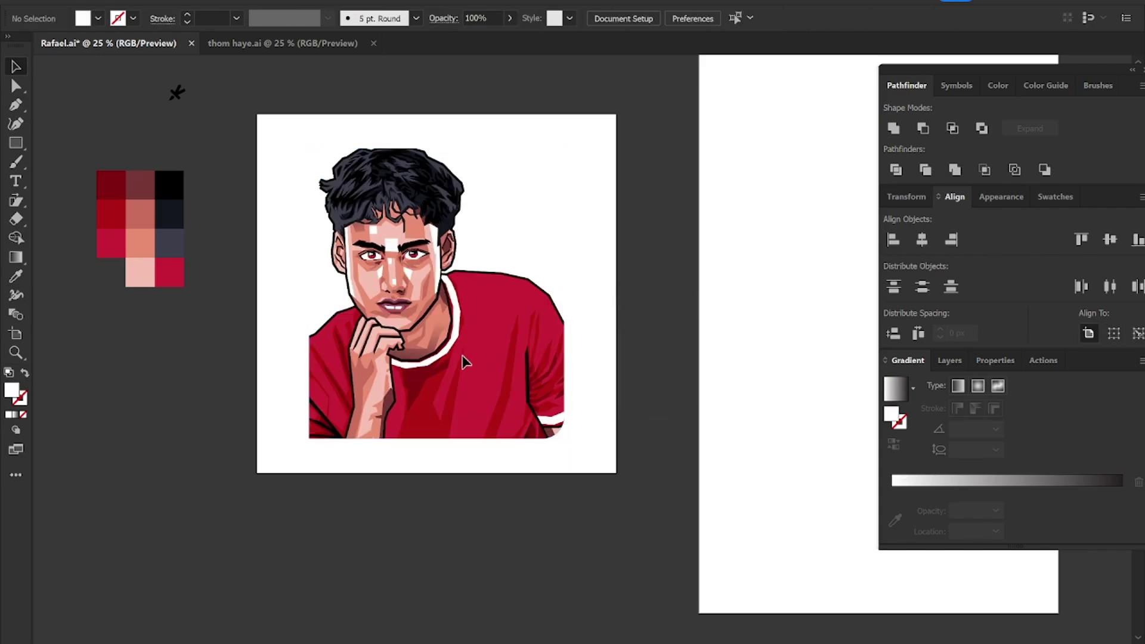
Step: Reposition and shrink the portrait inside the rounded frame
double_click(465, 362)
left_click_drag(500, 351, 537, 366)
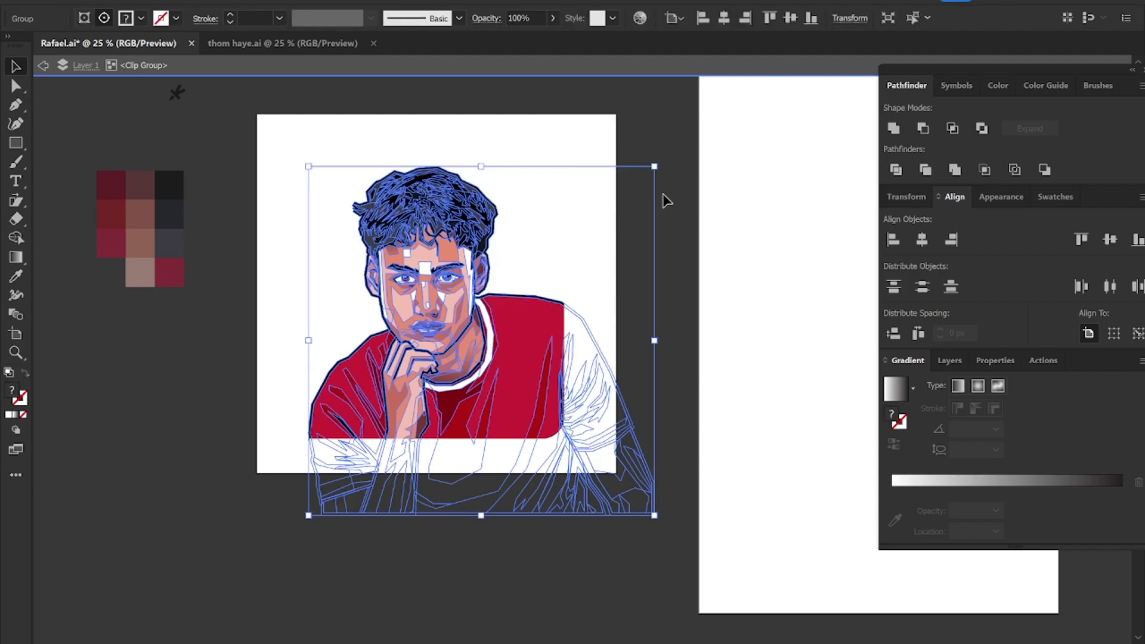
left_click(698, 402)
left_click(512, 376)
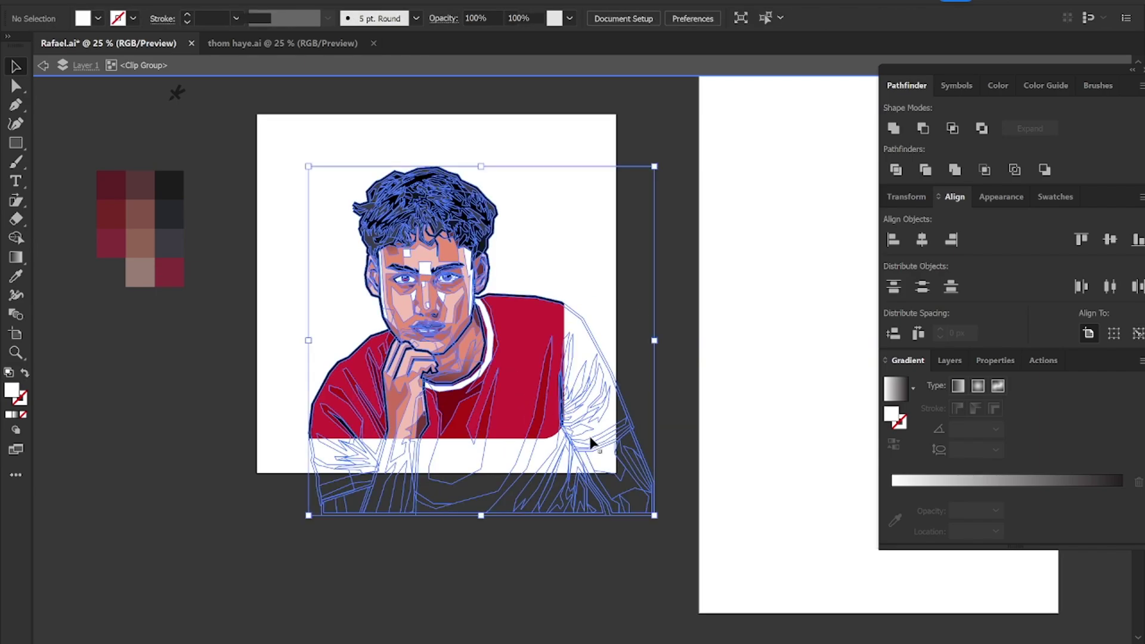
left_click_drag(655, 516, 583, 475)
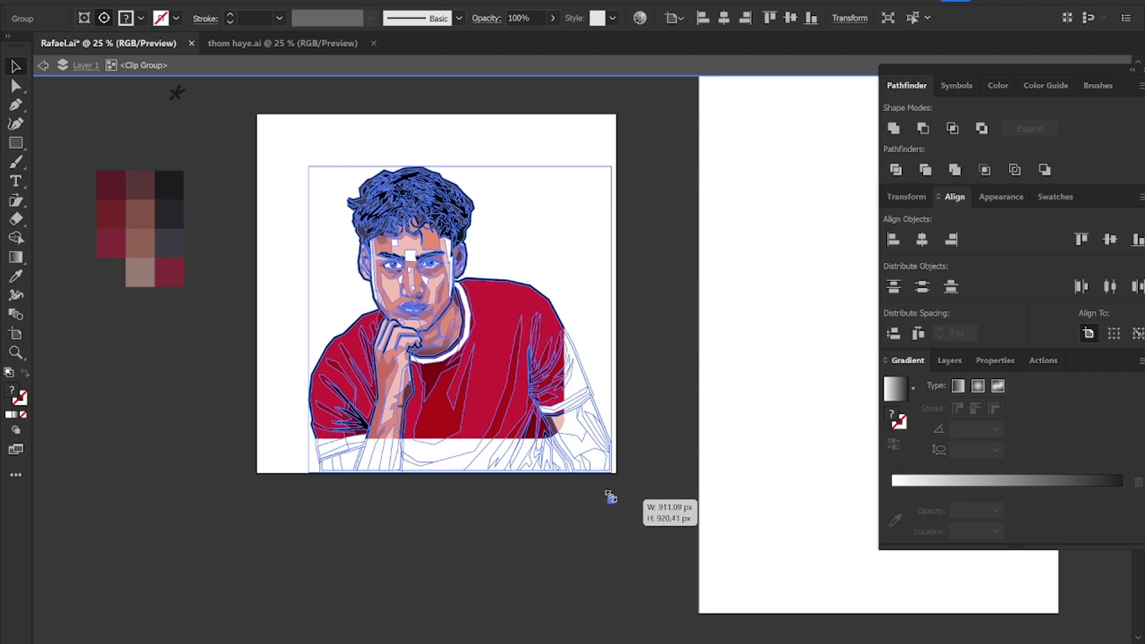
left_click(636, 424)
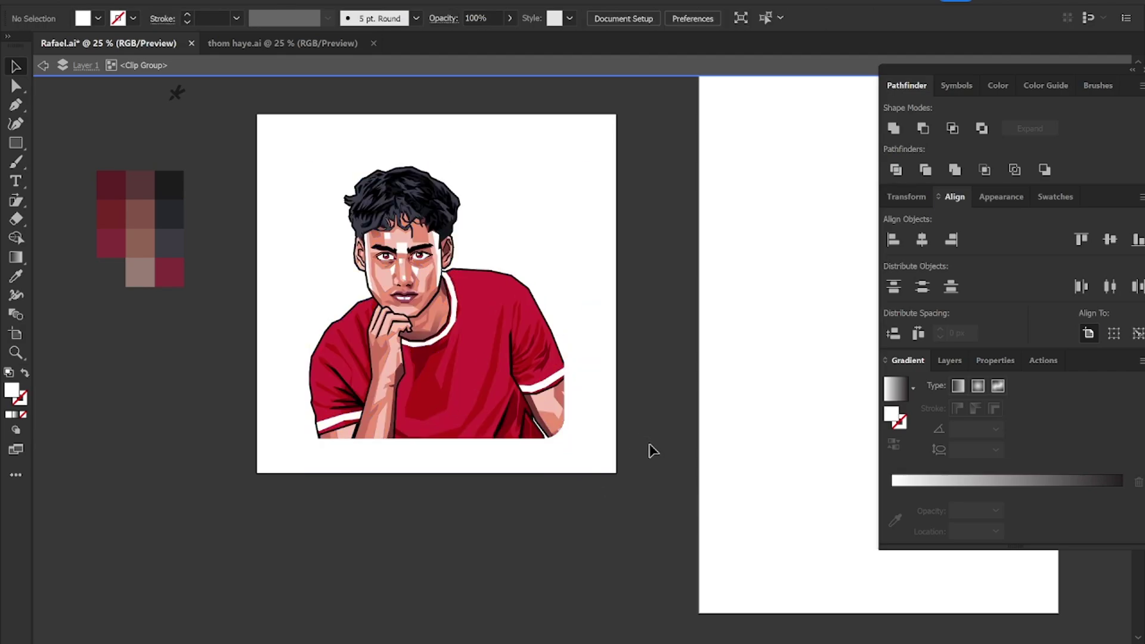
left_click_drag(547, 377, 552, 377)
left_click(643, 339)
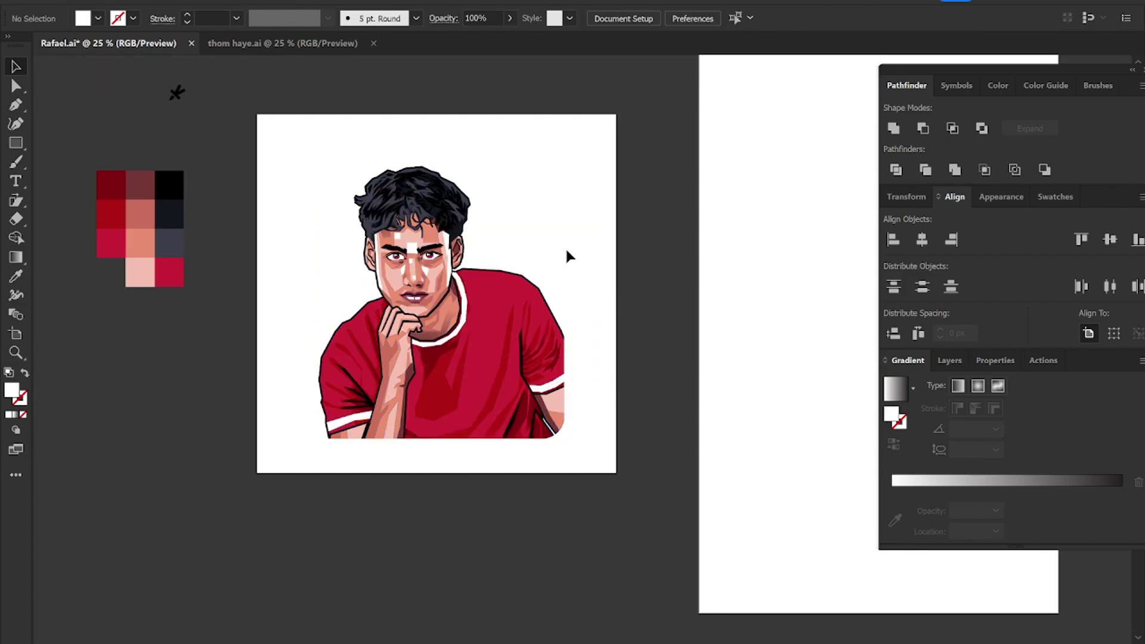
Step: Release the clipping mask and select the rounded frame rectangle
left_click(563, 220)
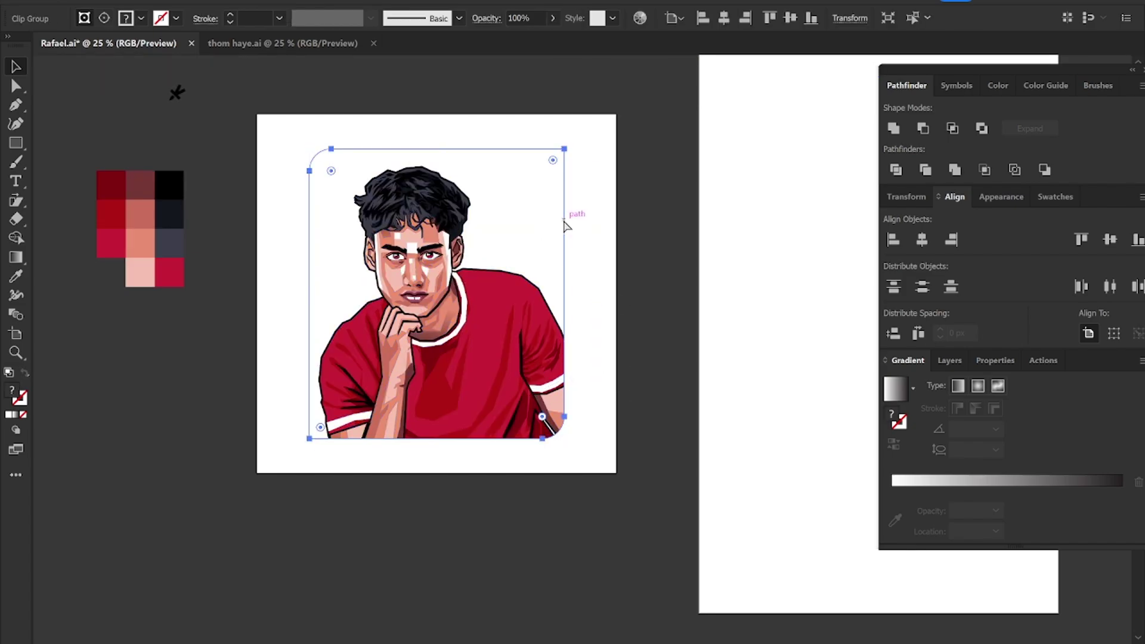
right_click(472, 297)
left_click(537, 498)
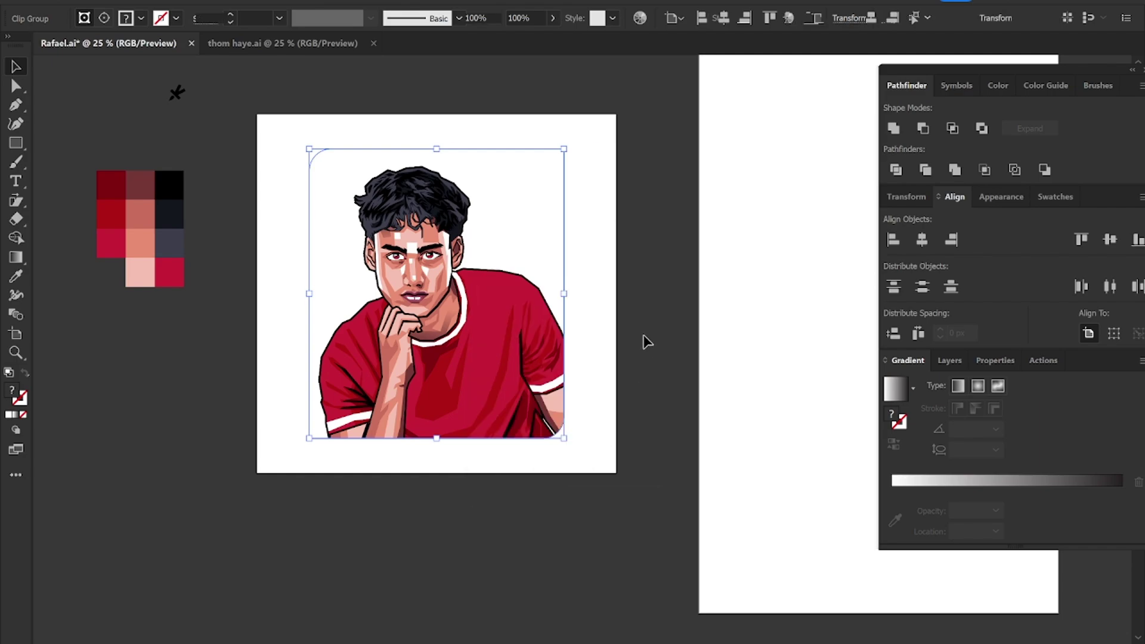
left_click(649, 331)
left_click(565, 421)
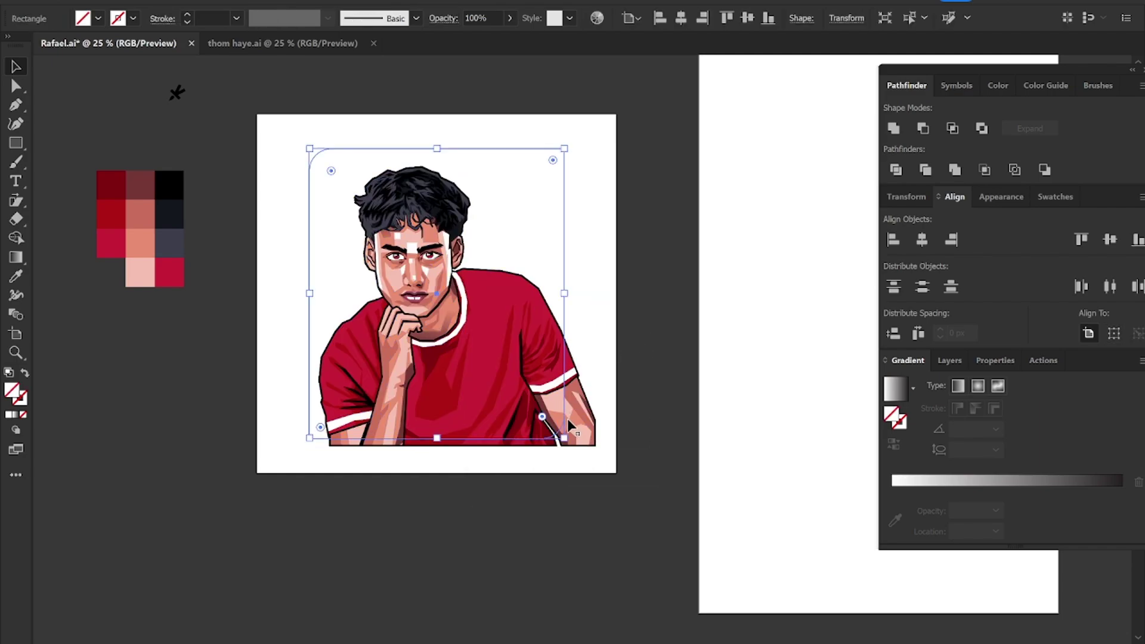
Step: Re-clip the portrait inside the rounded rectangle and reselect the frame
key("ctrl+shift+a")
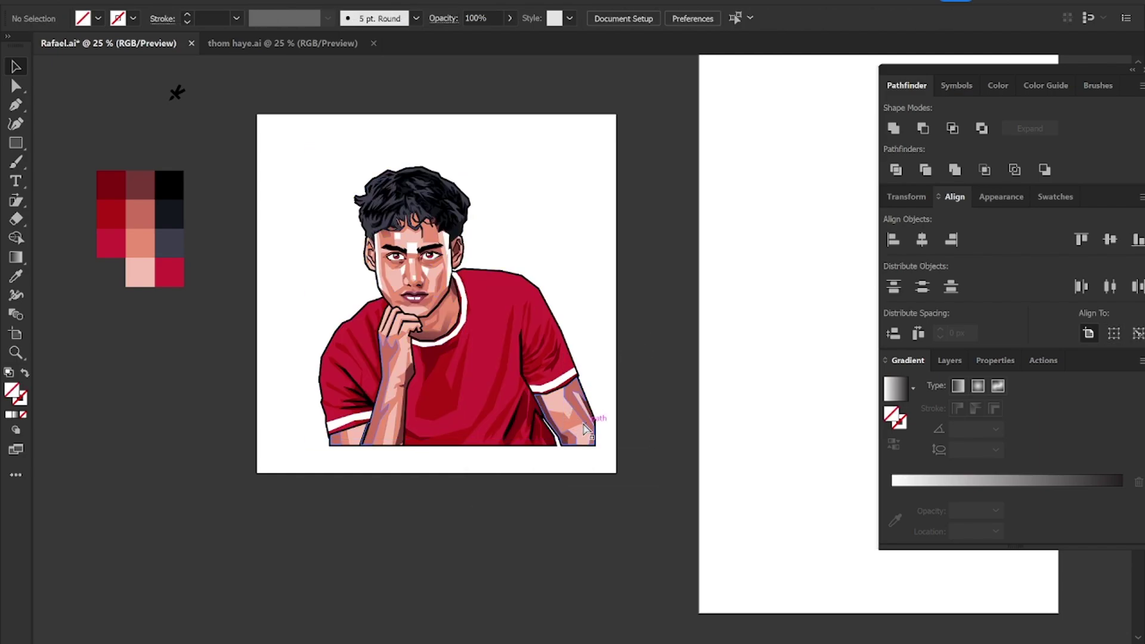
left_click(588, 444)
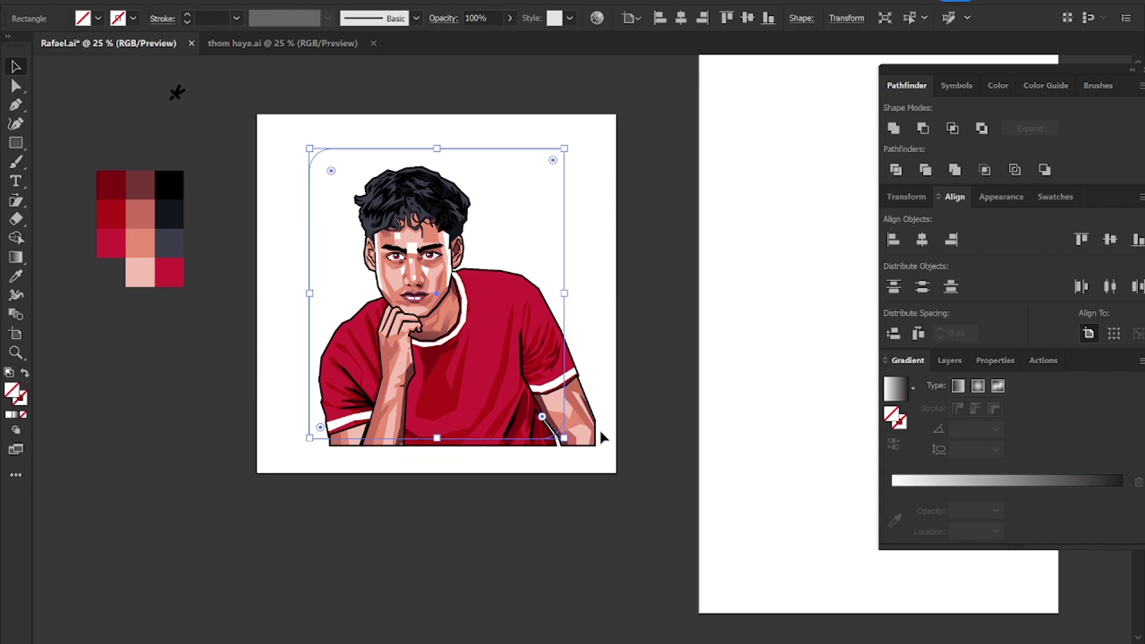
key("Delete")
left_click(586, 424)
left_click(592, 410)
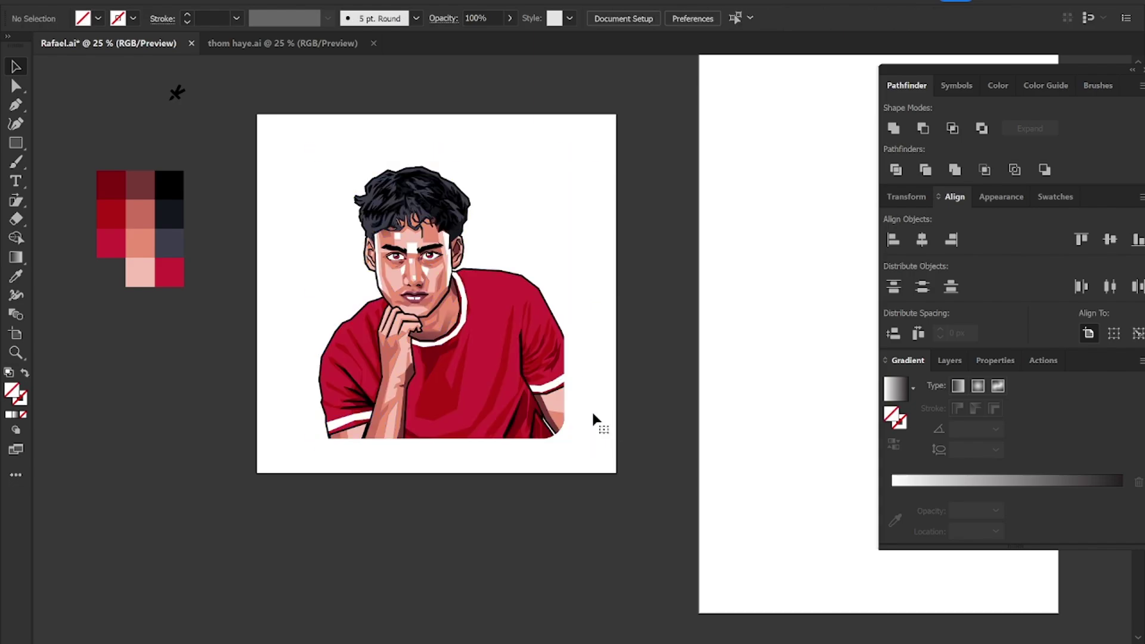
left_click_drag(552, 264, 500, 270)
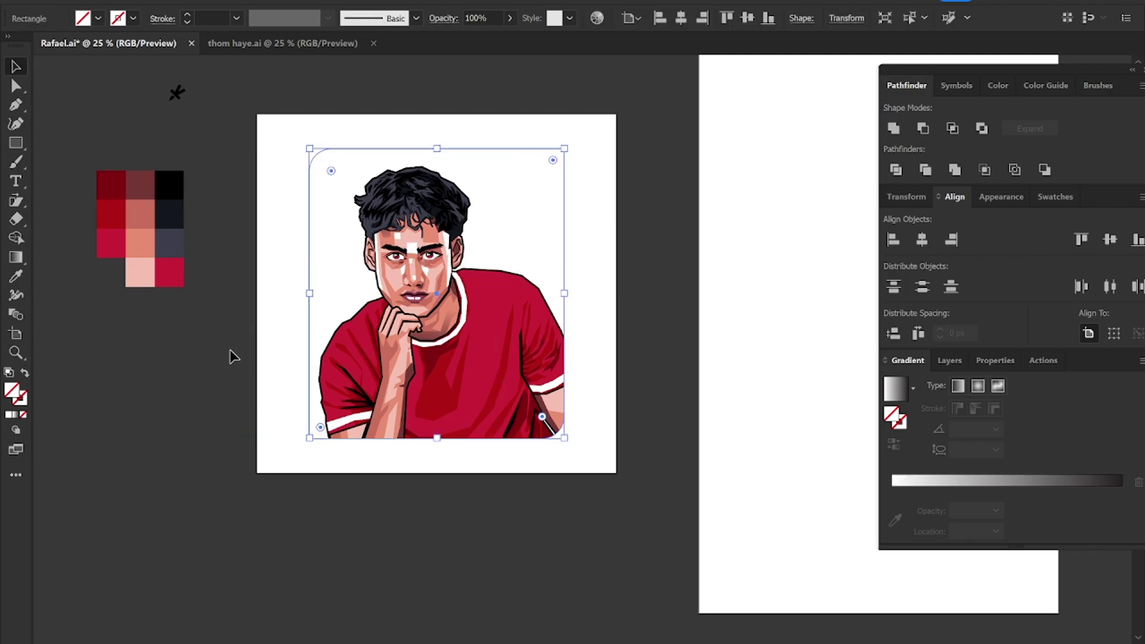
Step: Fill the rounded rectangle white and adjust its stacking order
key("comma")
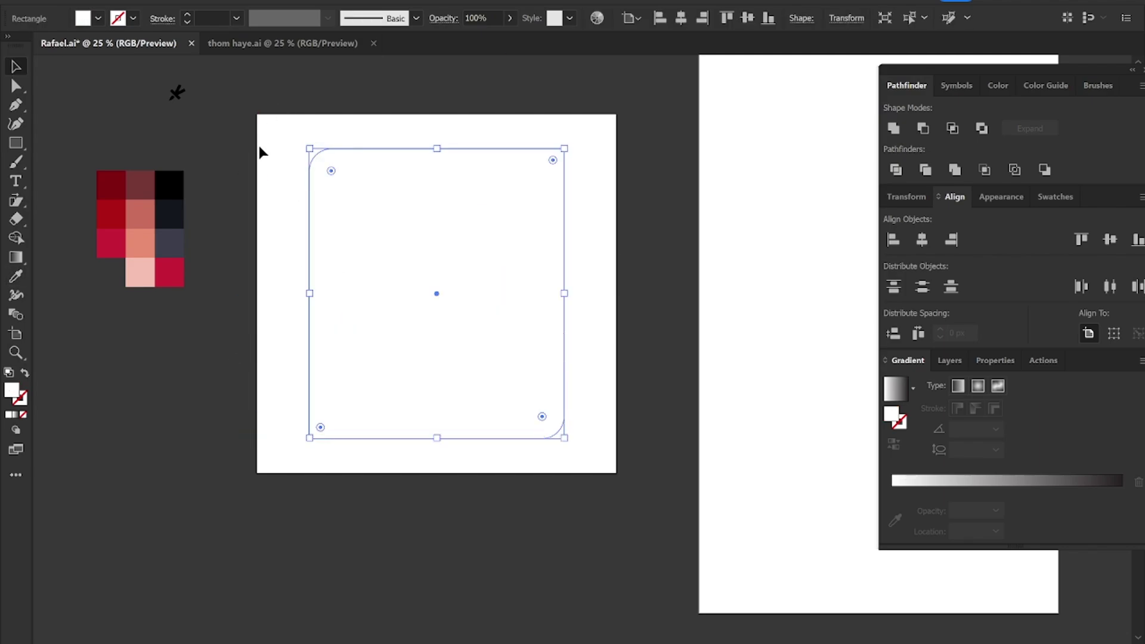
key("ctrl+shift+bracketleft")
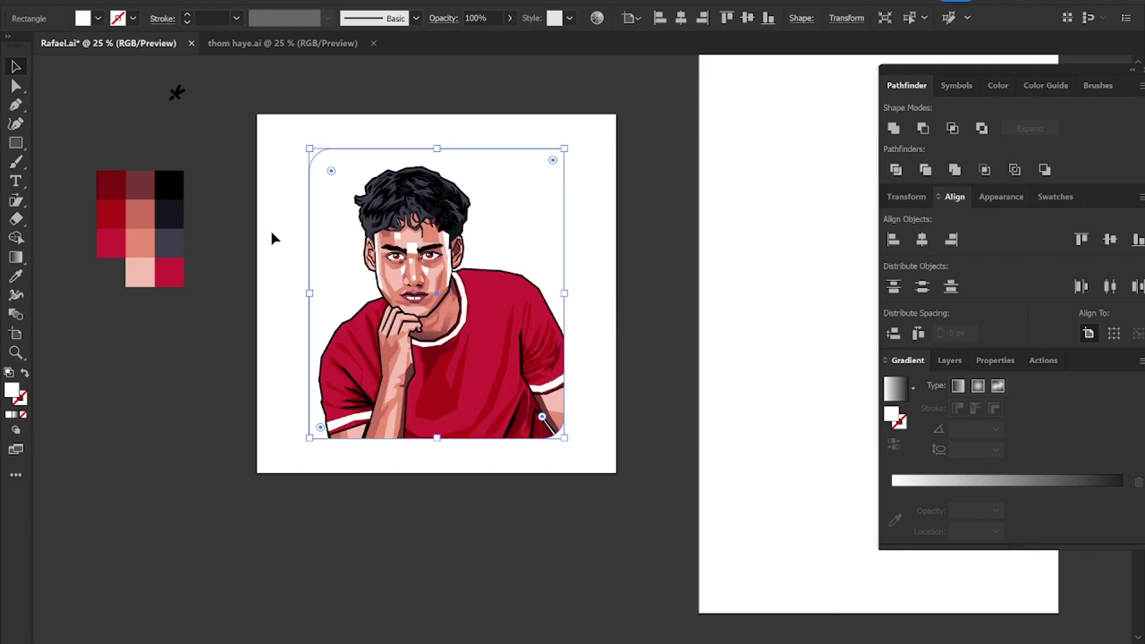
key("ctrl+shift+bracketright")
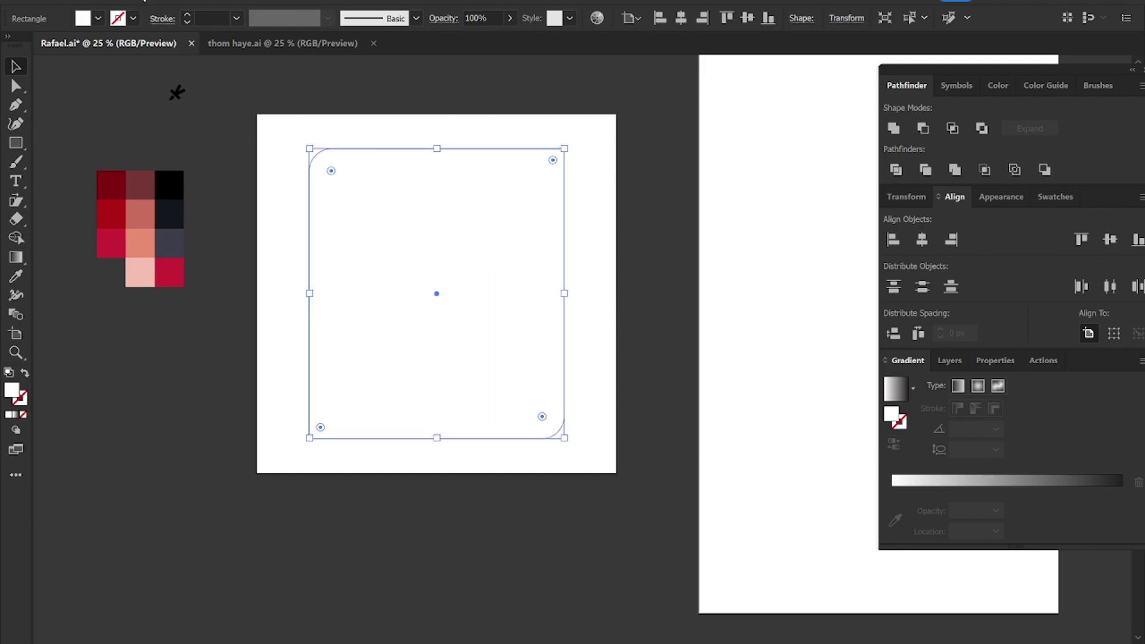
Step: Create a 30 px Offset Path frame around the clipped portrait
left_click(176, 0)
mouse_move(195, 375)
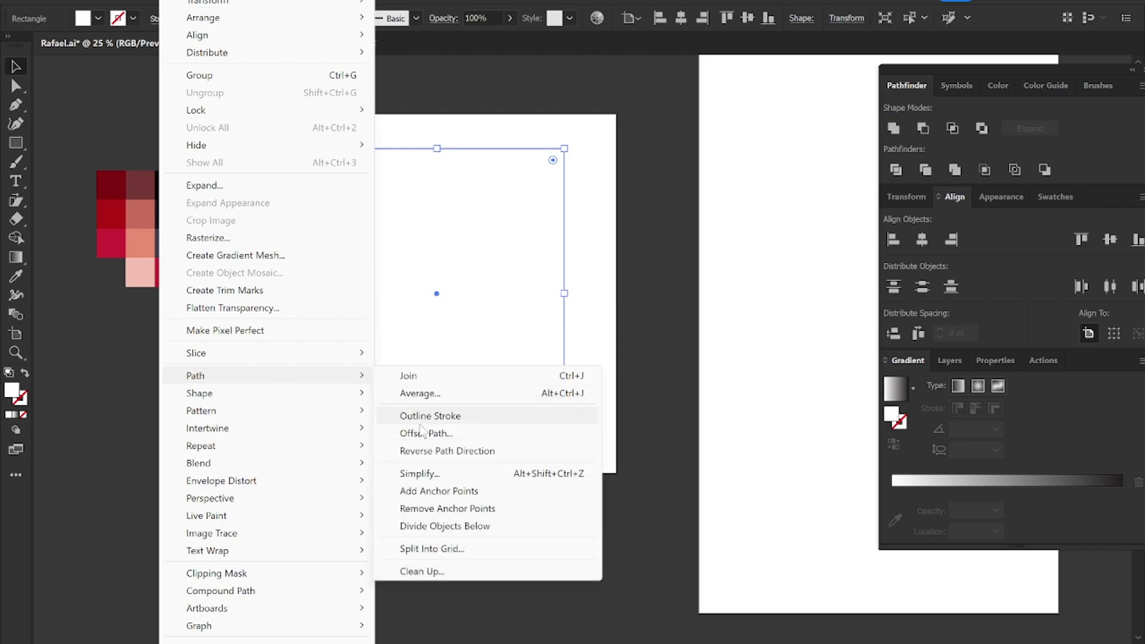
left_click(424, 433)
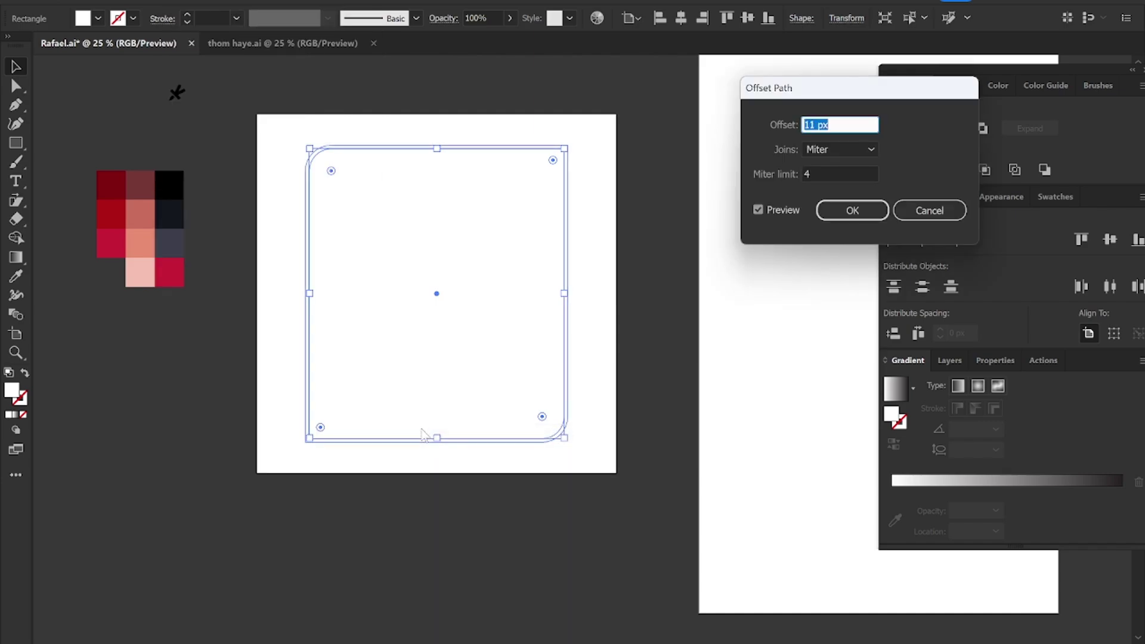
key("Up")
key("Up")
key("Up")
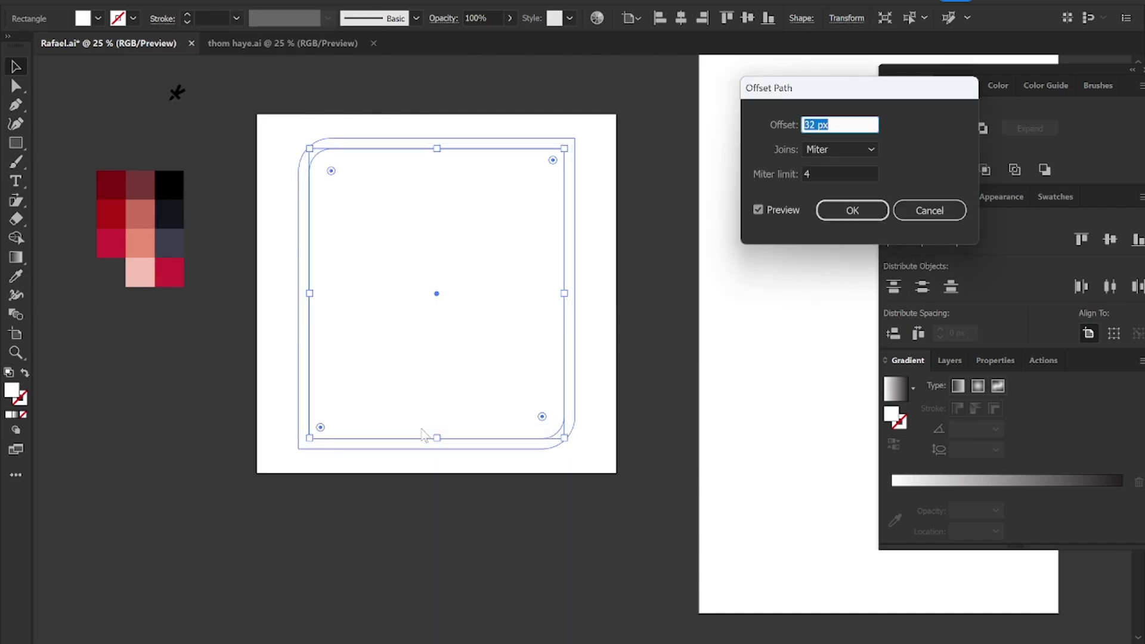
key("Down")
key("Down")
left_click(843, 212)
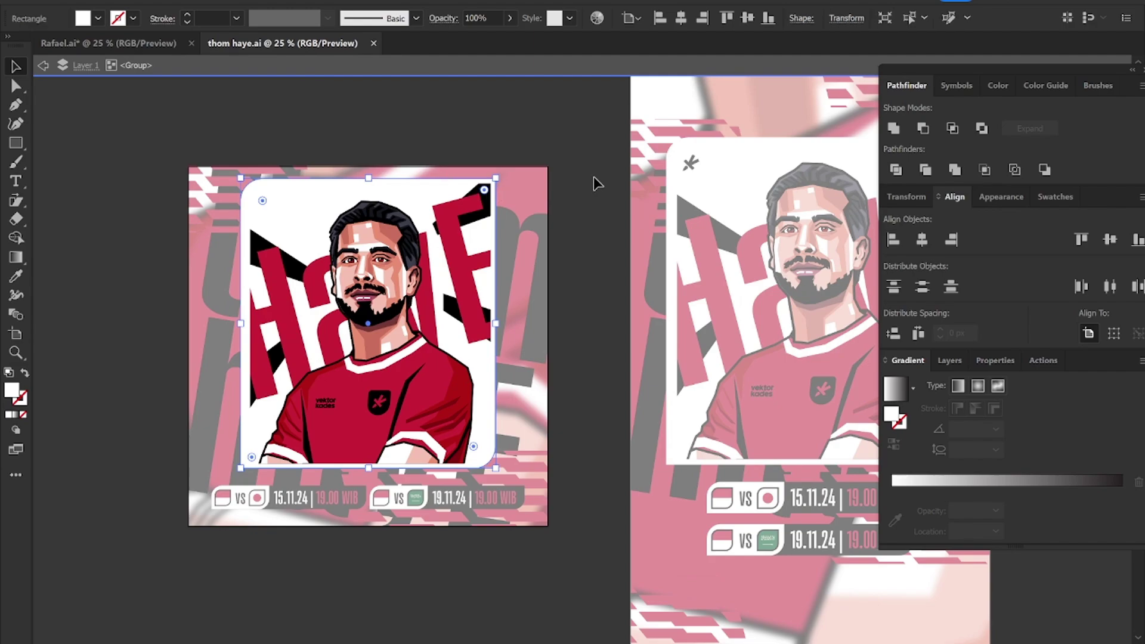
Step: In thom haye.ai, select all the HAYE lettering shapes inside the clip group
left_click(595, 179)
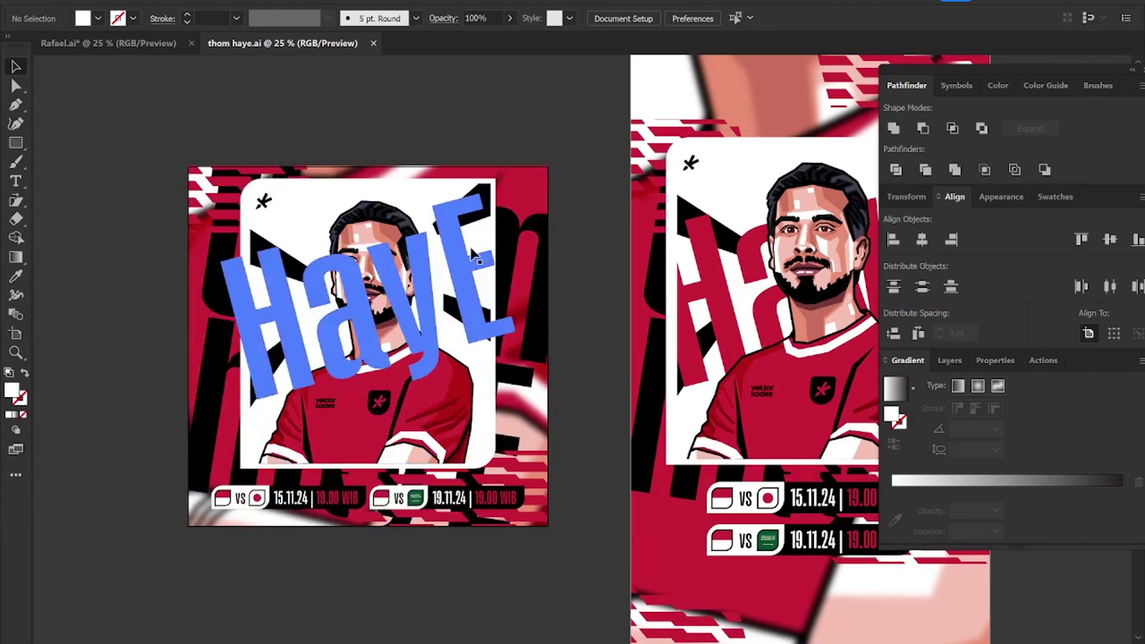
double_click(469, 255)
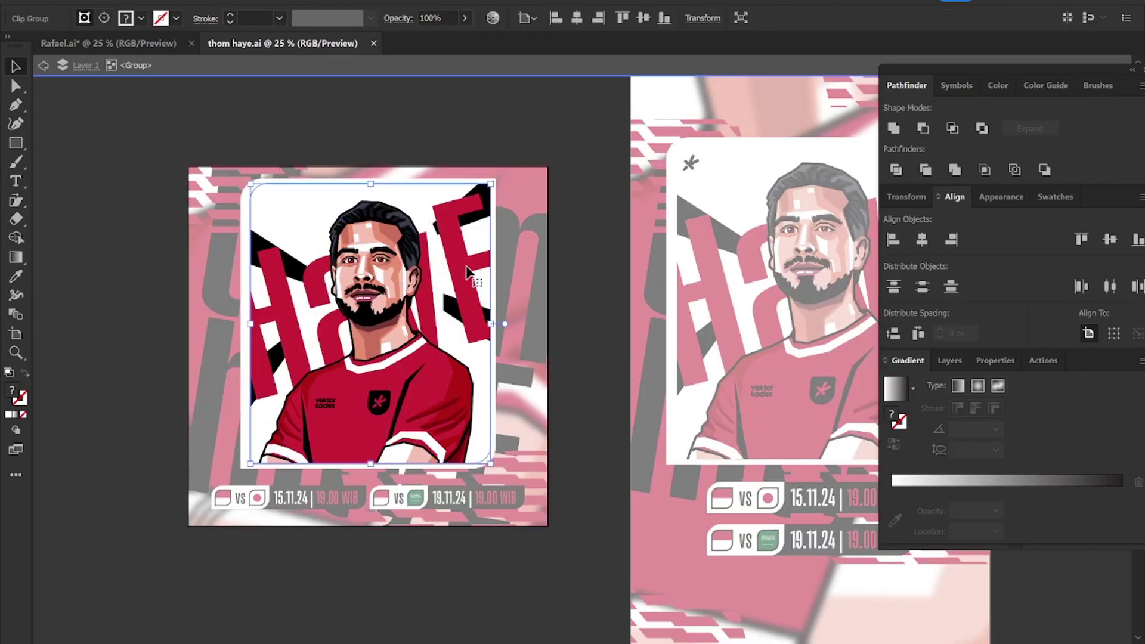
double_click(469, 269)
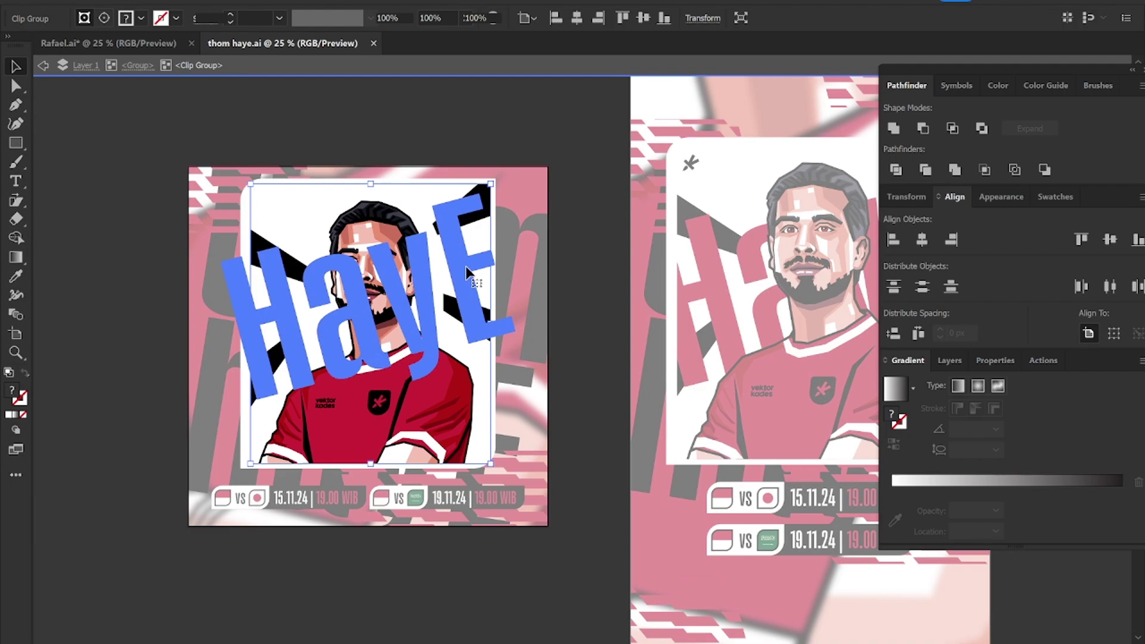
left_click(499, 260)
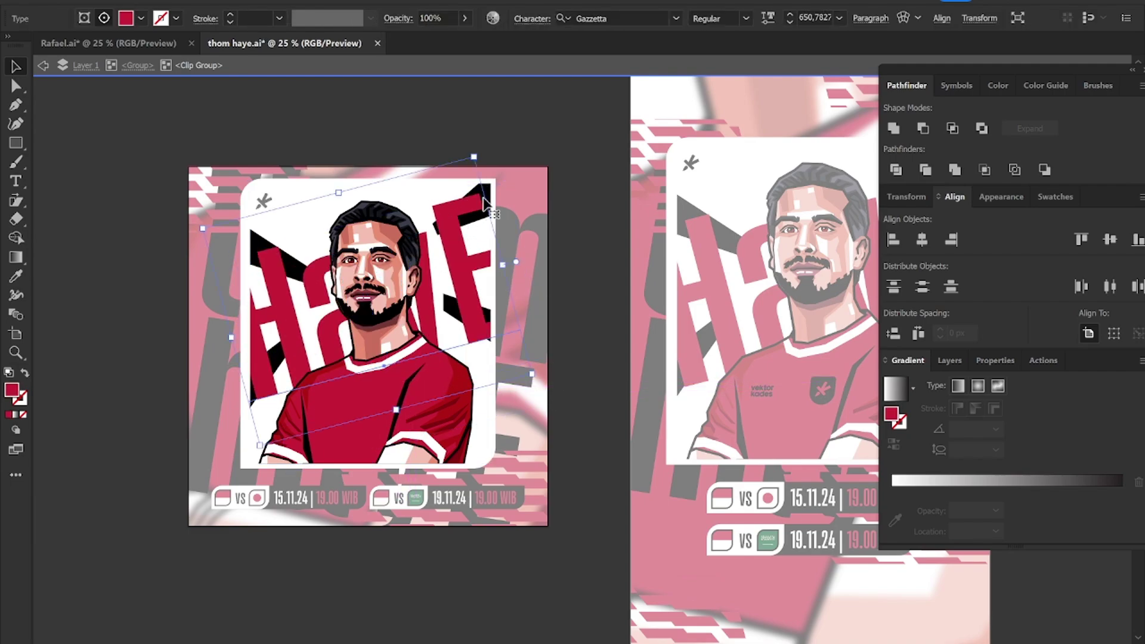
key("ctrl+a")
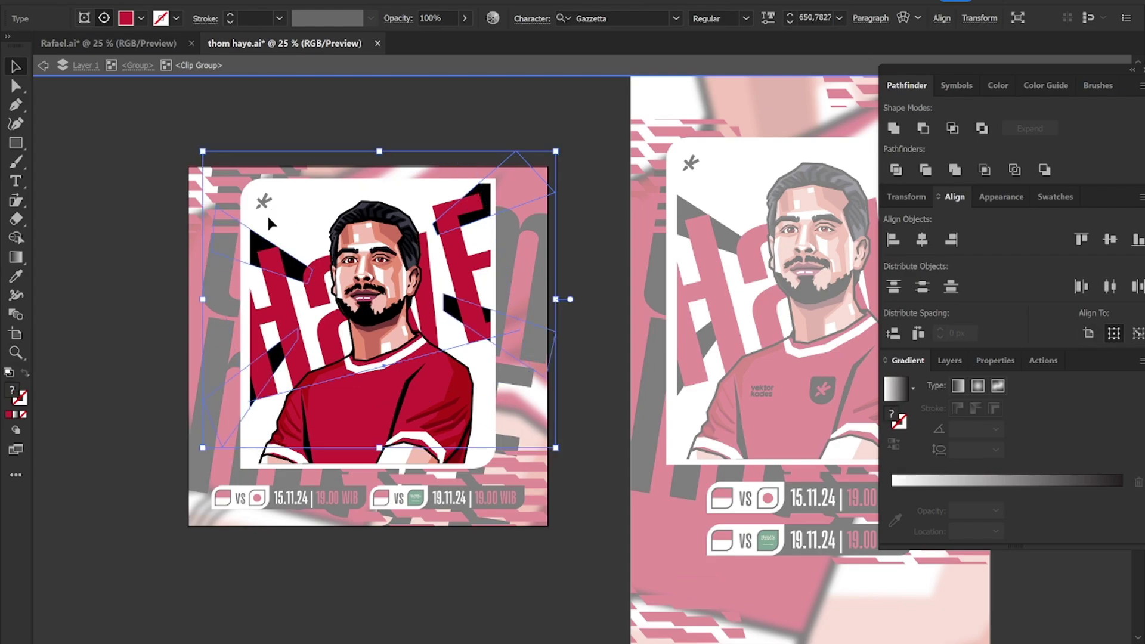
Step: Paste the copied HAYE lettering into the Rafael.ai portrait document
left_click(149, 44)
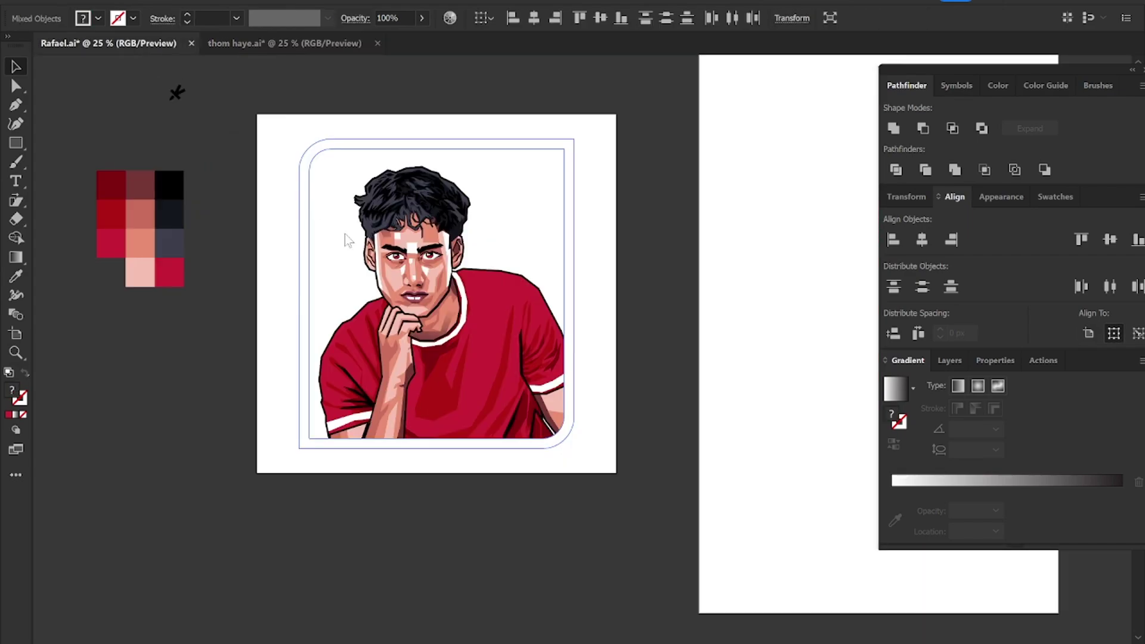
left_click(443, 336)
key("ctrl+shift+a")
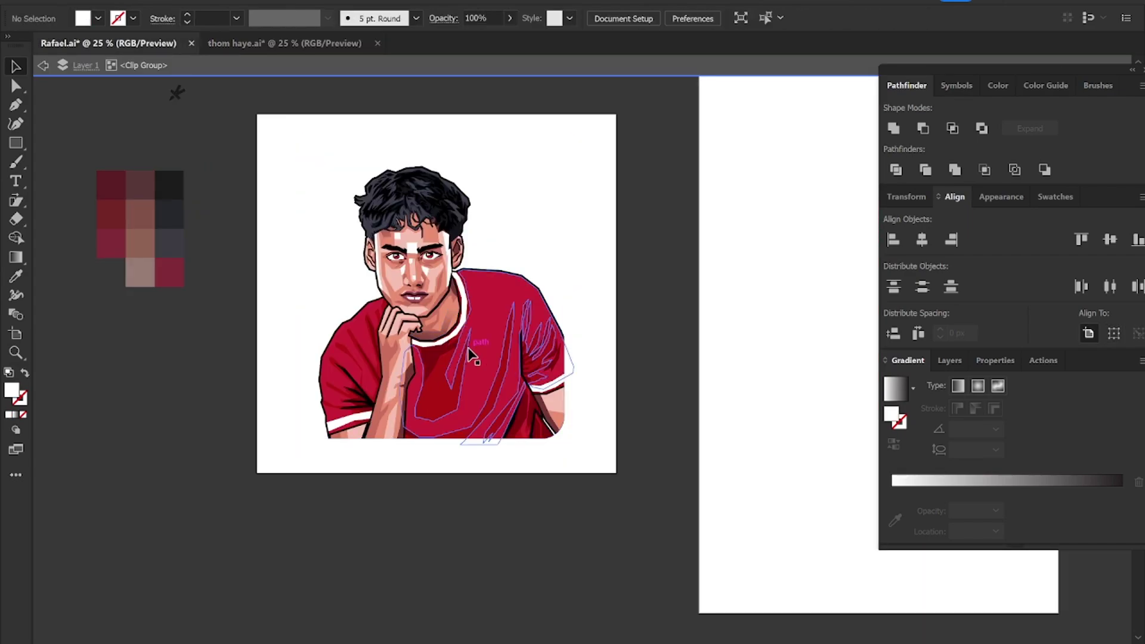
key("ctrl+a")
key("ctrl+v")
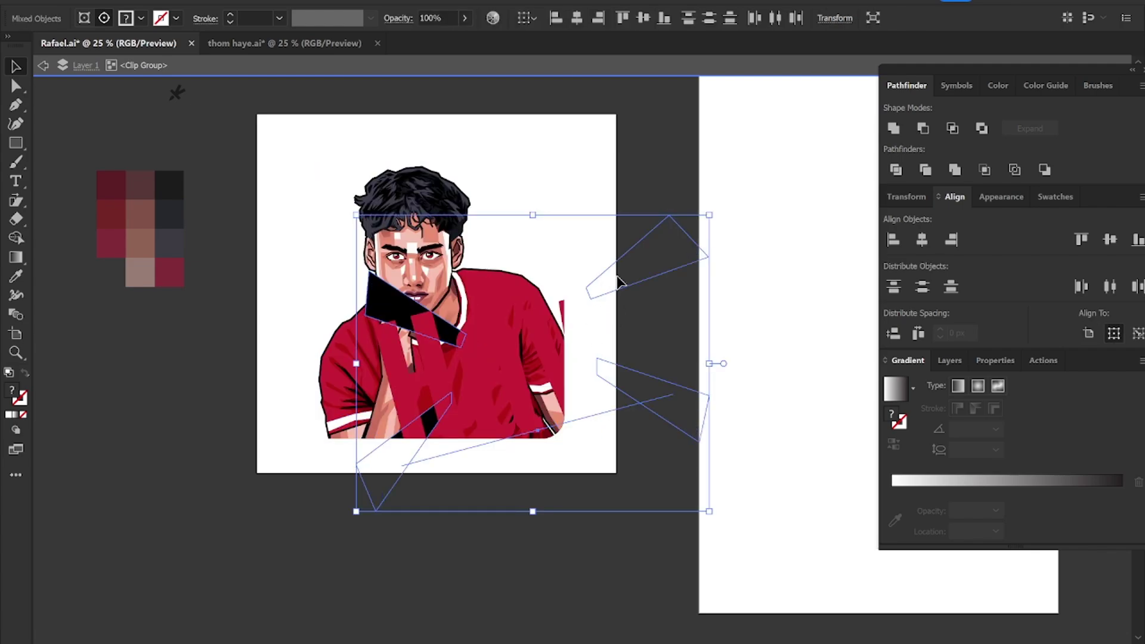
Step: Move the lettering behind the young man's head, sending it backward
left_click_drag(619, 280, 517, 171)
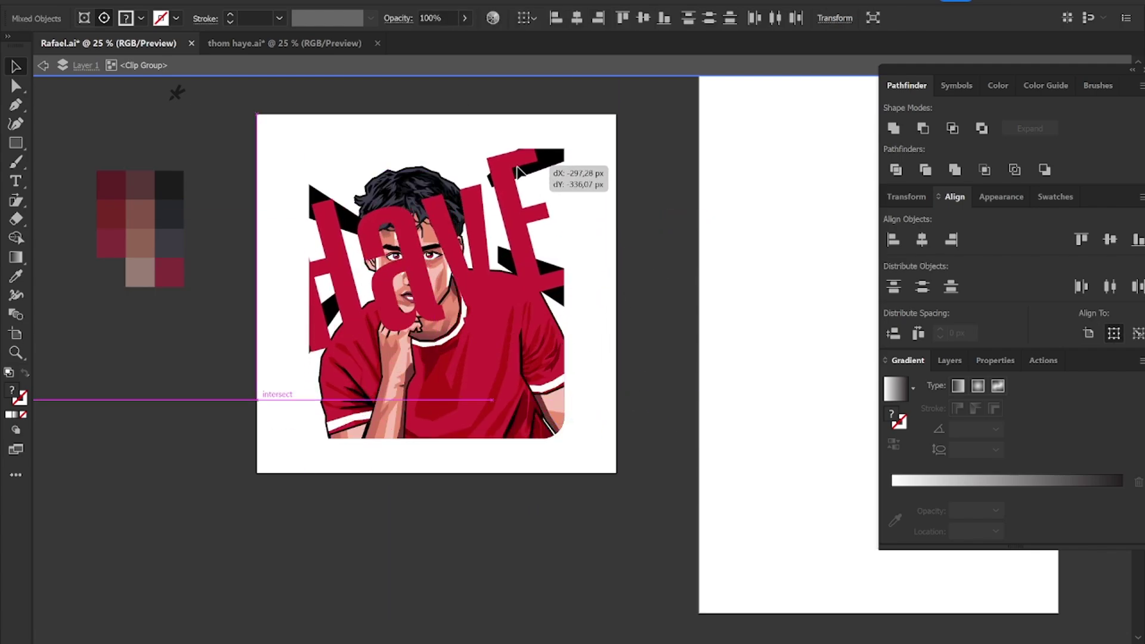
key("ctrl+[")
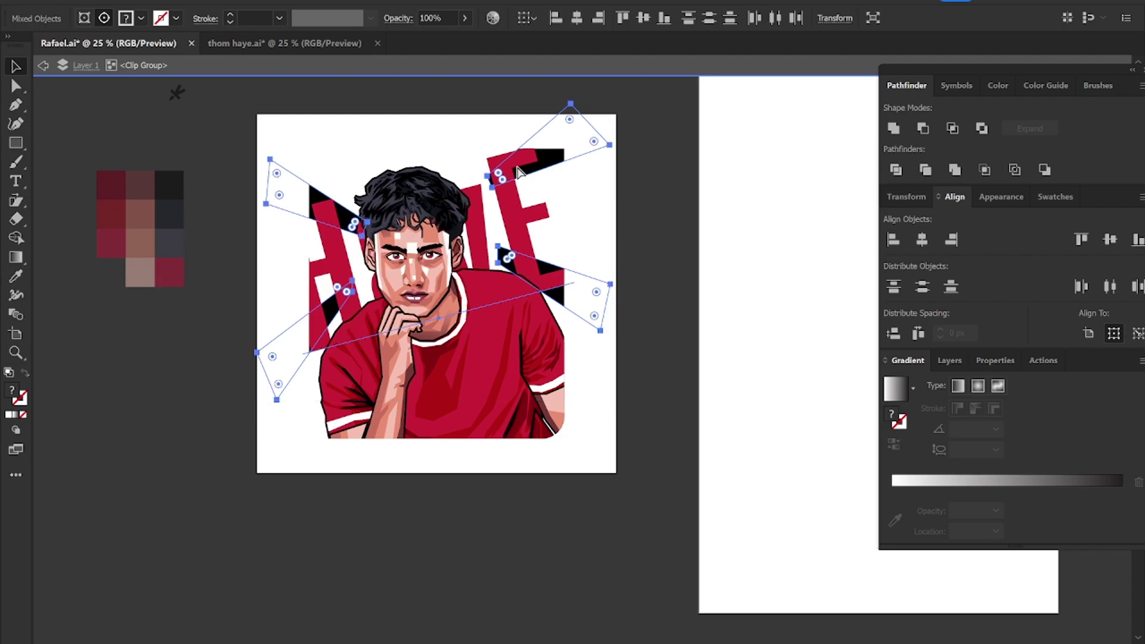
left_click_drag(511, 188, 515, 191)
left_click(679, 238)
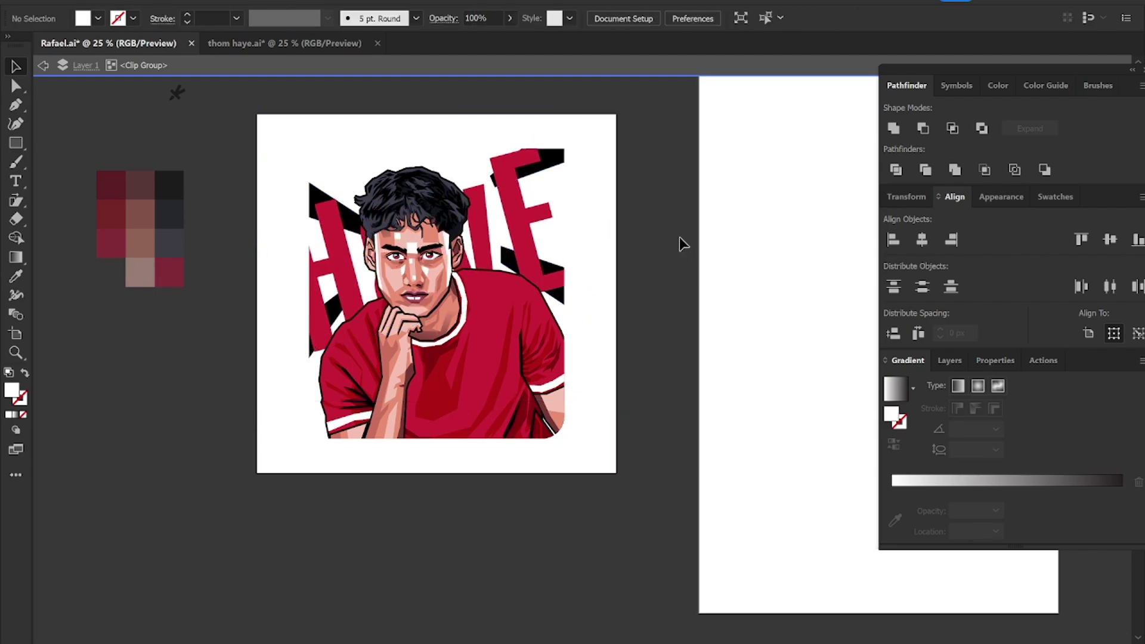
left_click(285, 52)
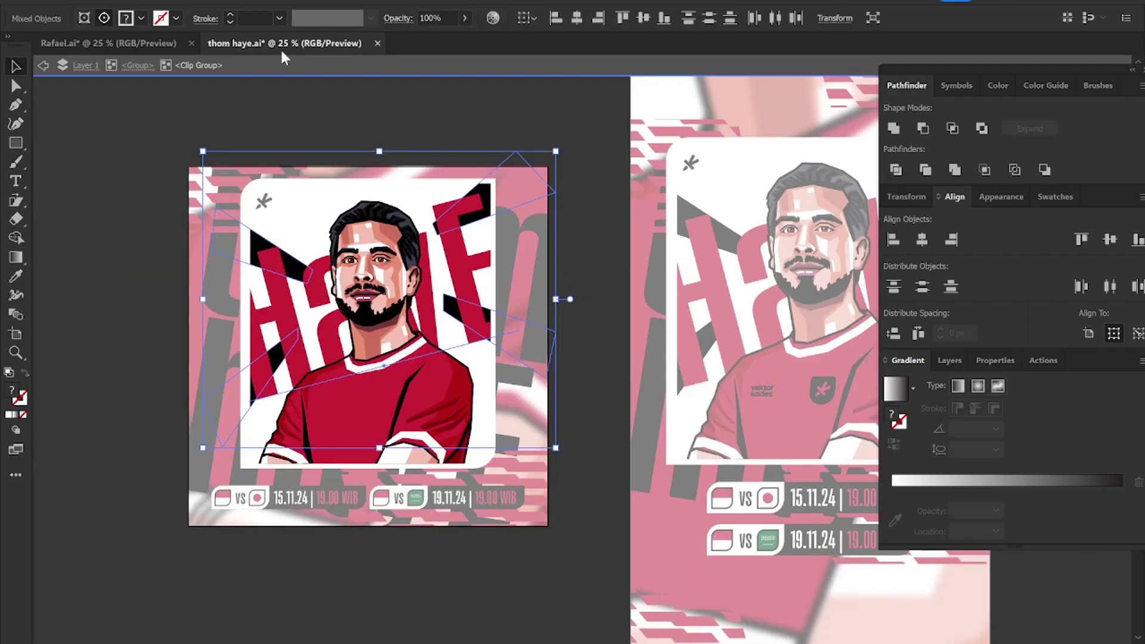
Step: Draw a roughly 1065 px rectangle covering the entire Rafael.ai artboard
left_click(163, 45)
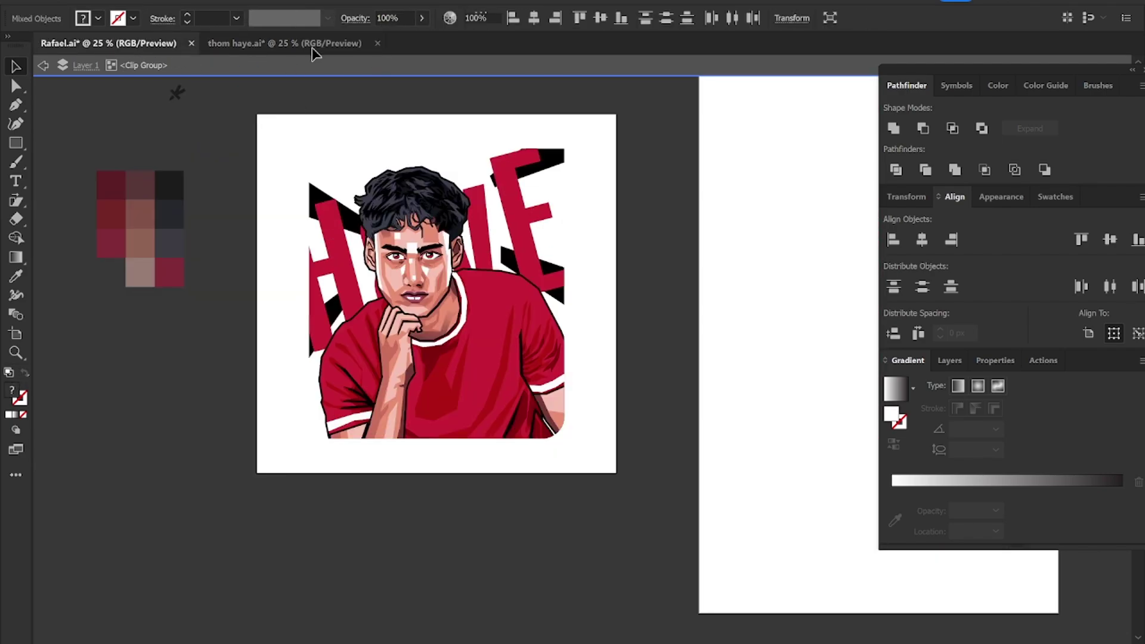
left_click(295, 44)
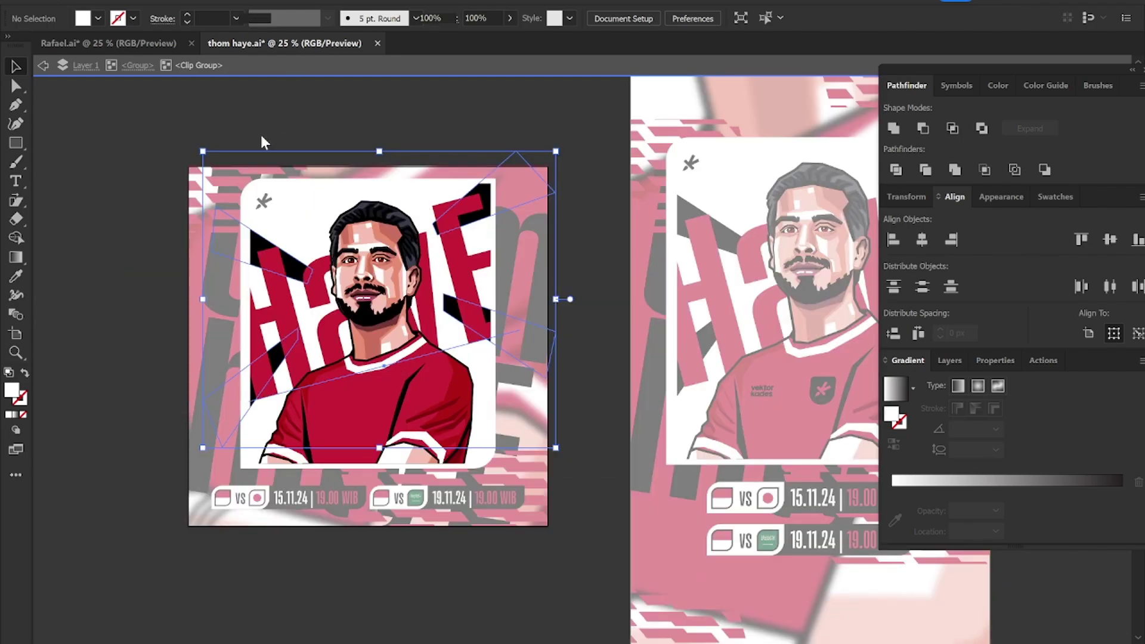
left_click(124, 146)
left_click(126, 47)
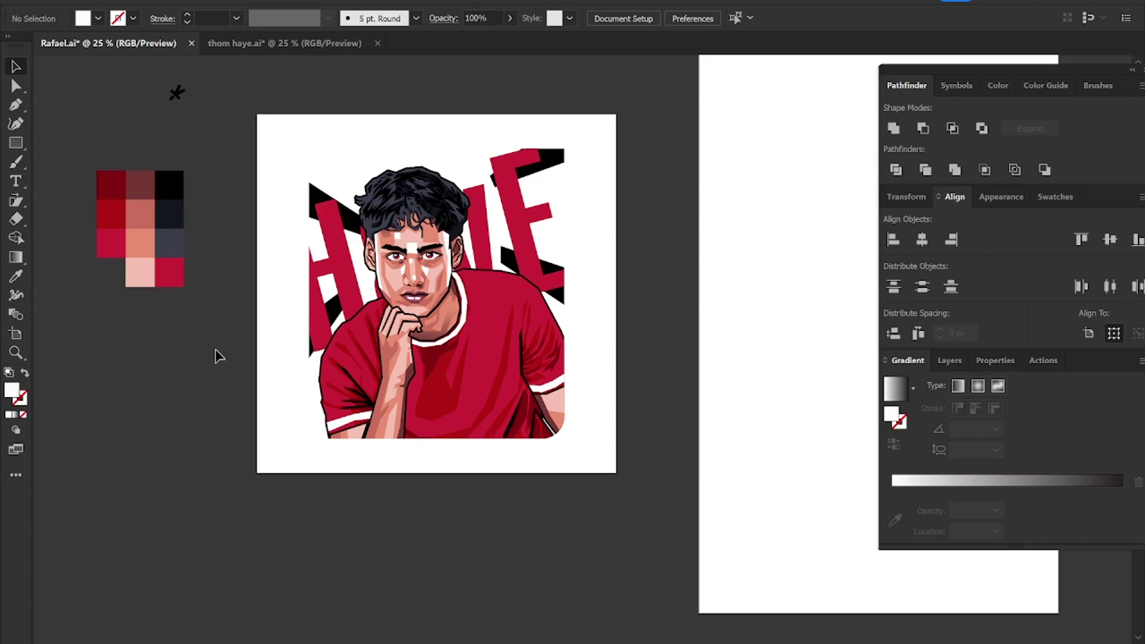
key("m")
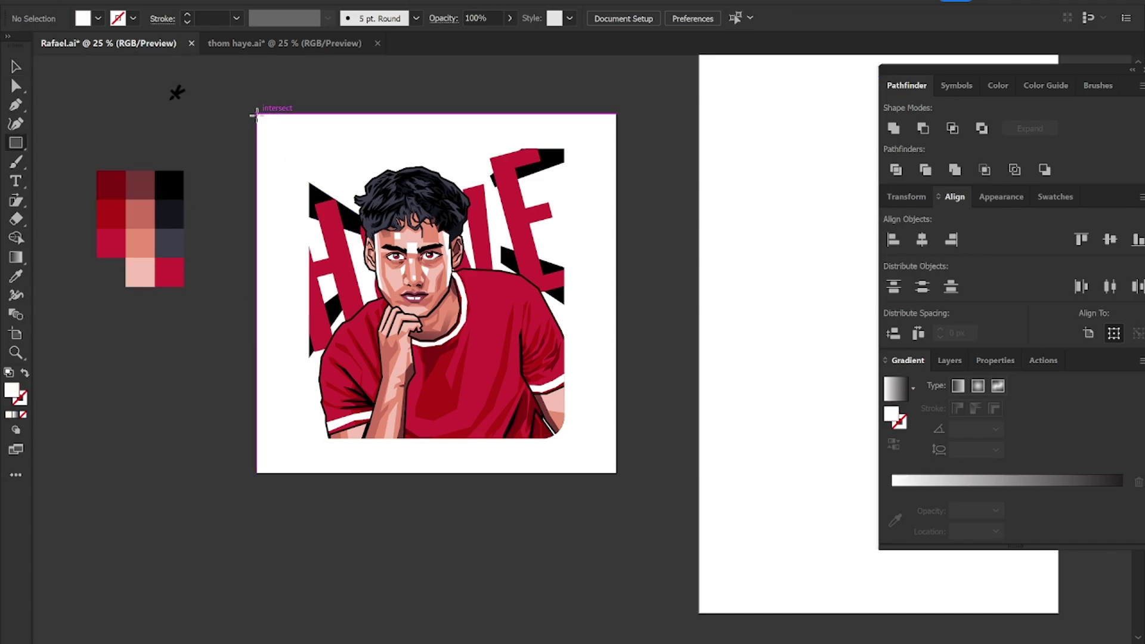
mouse_move(258, 113)
left_mouse_down()
mouse_move(540, 371)
mouse_move(616, 473)
left_mouse_up()
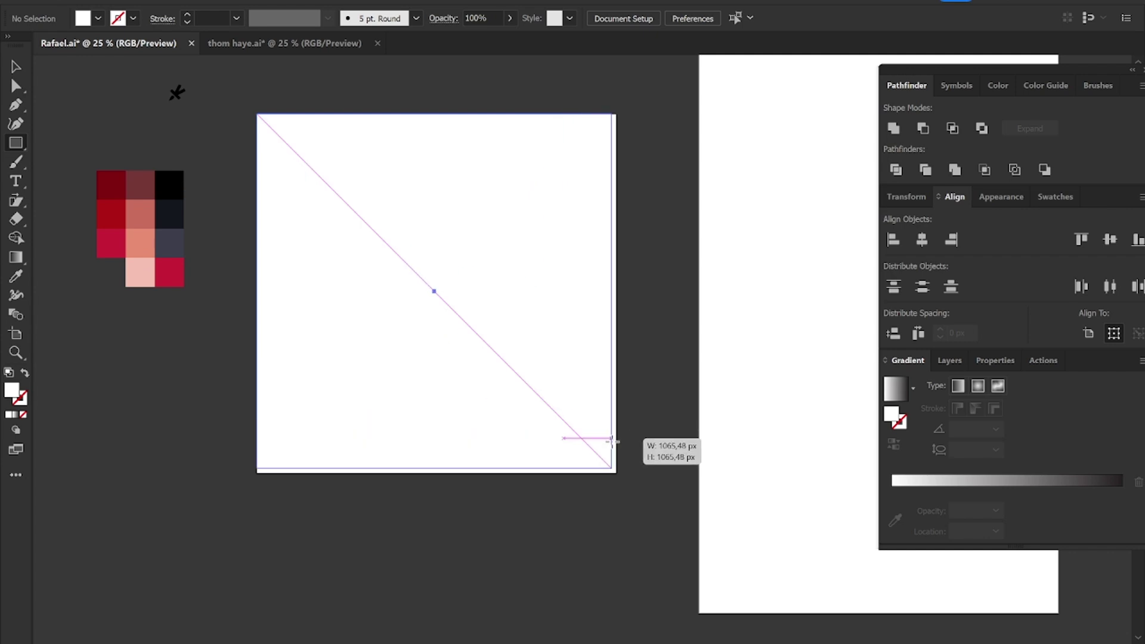